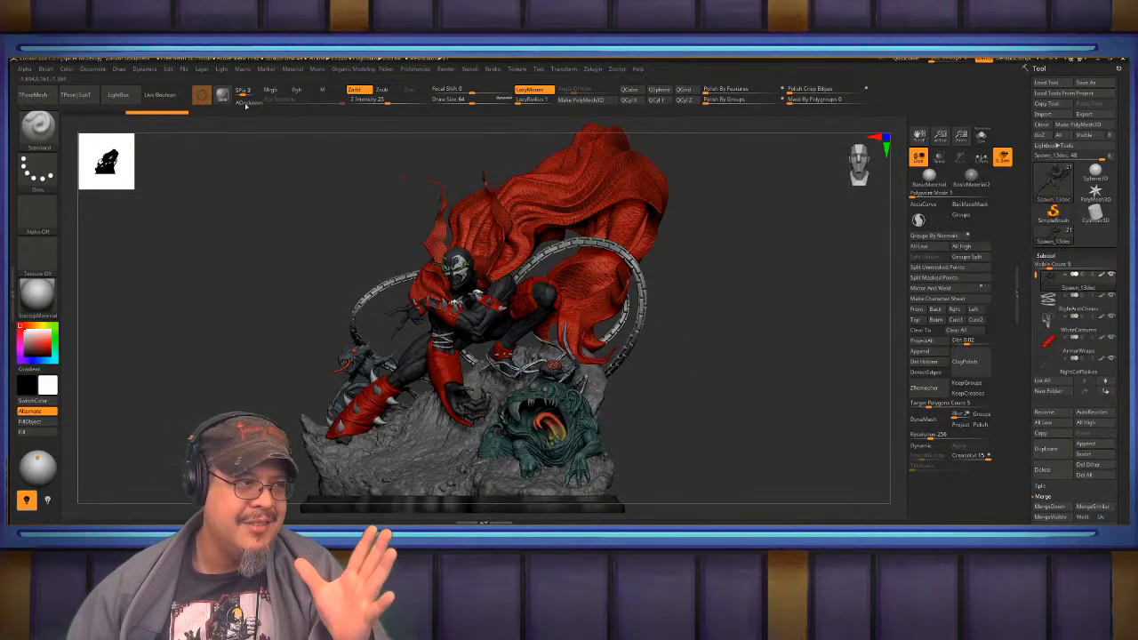
{"action": "left_click", "coordinate": [119, 95]}
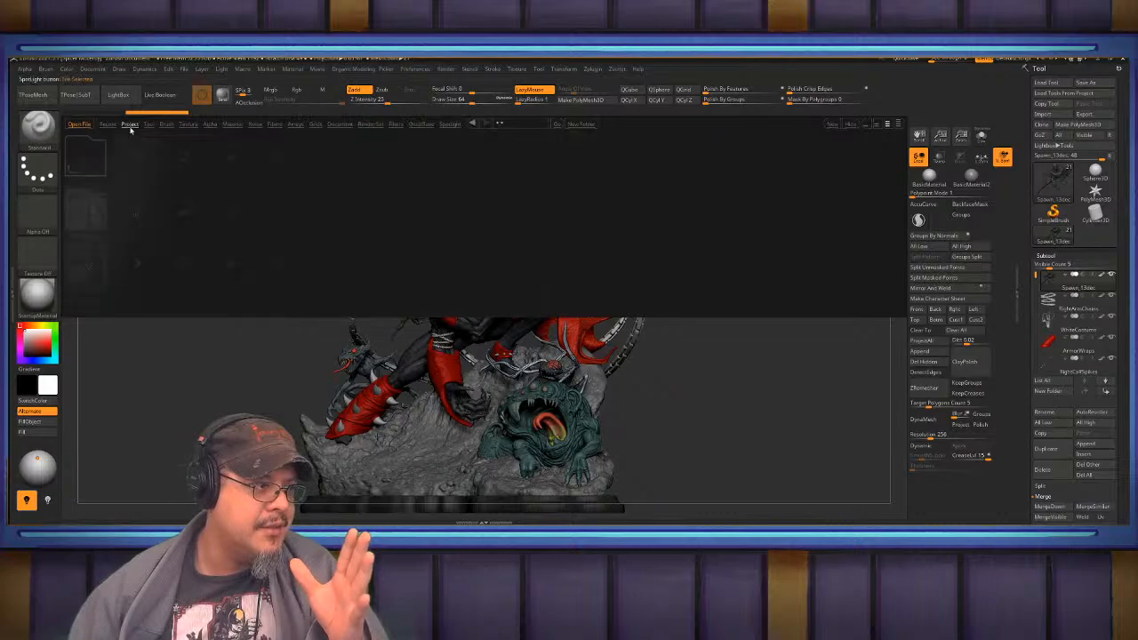
{"action": "left_click", "coordinate": [186, 162]}
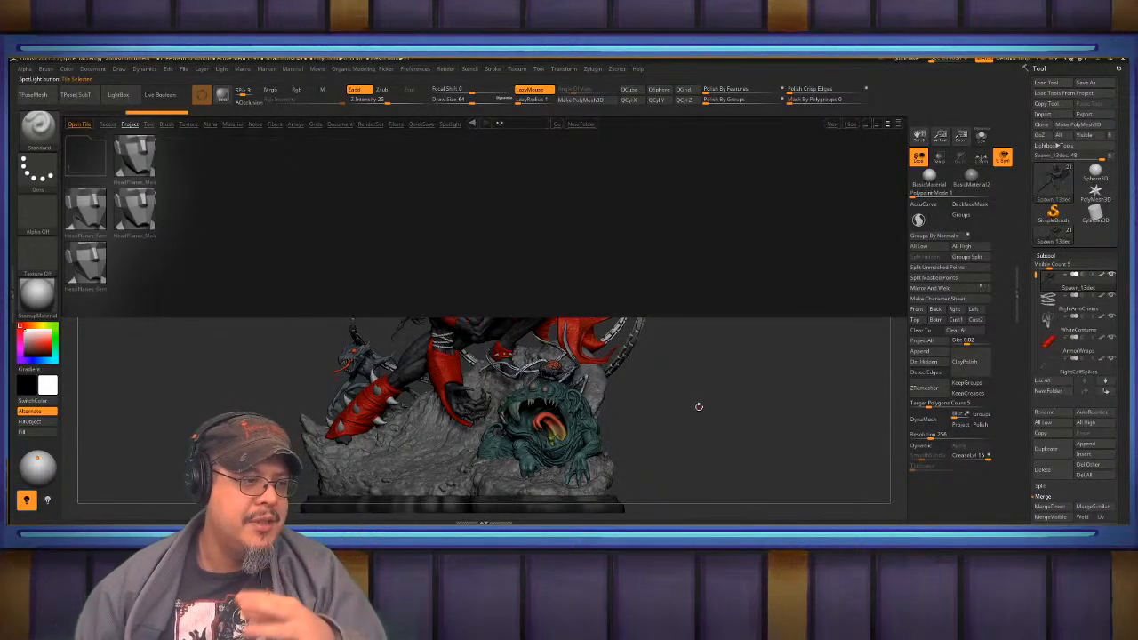
{"action": "left_click", "coordinate": [119, 95]}
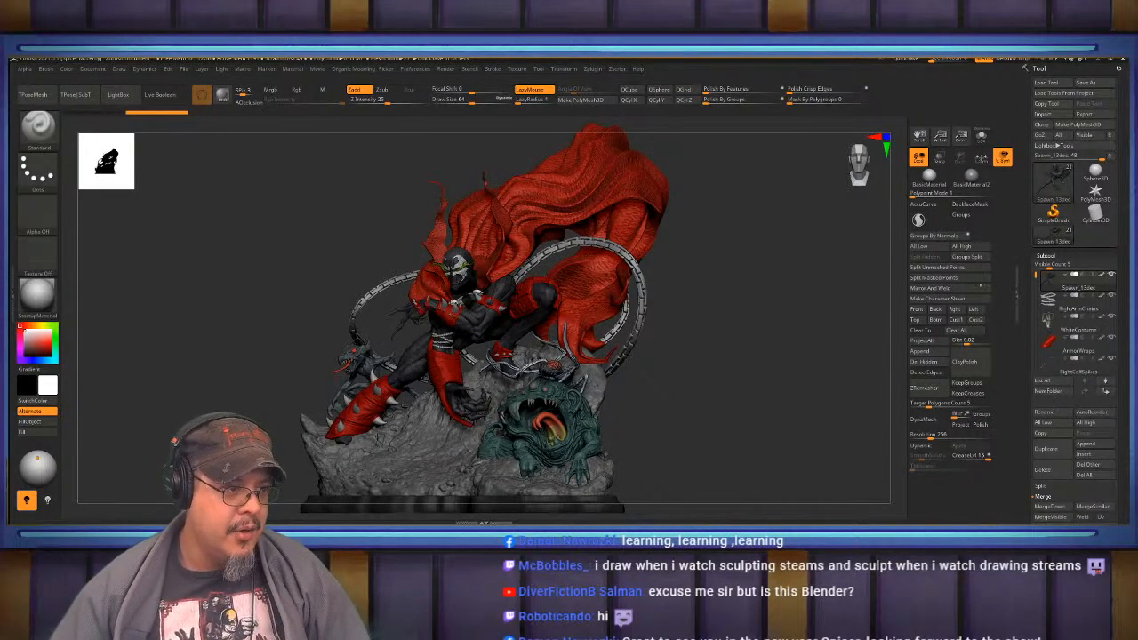
- Select the rock base subtool beneath the demon and switch to the Move brush
{"action": "left_click_drag", "start_coordinate": [690, 422], "coordinate": [400, 348]}
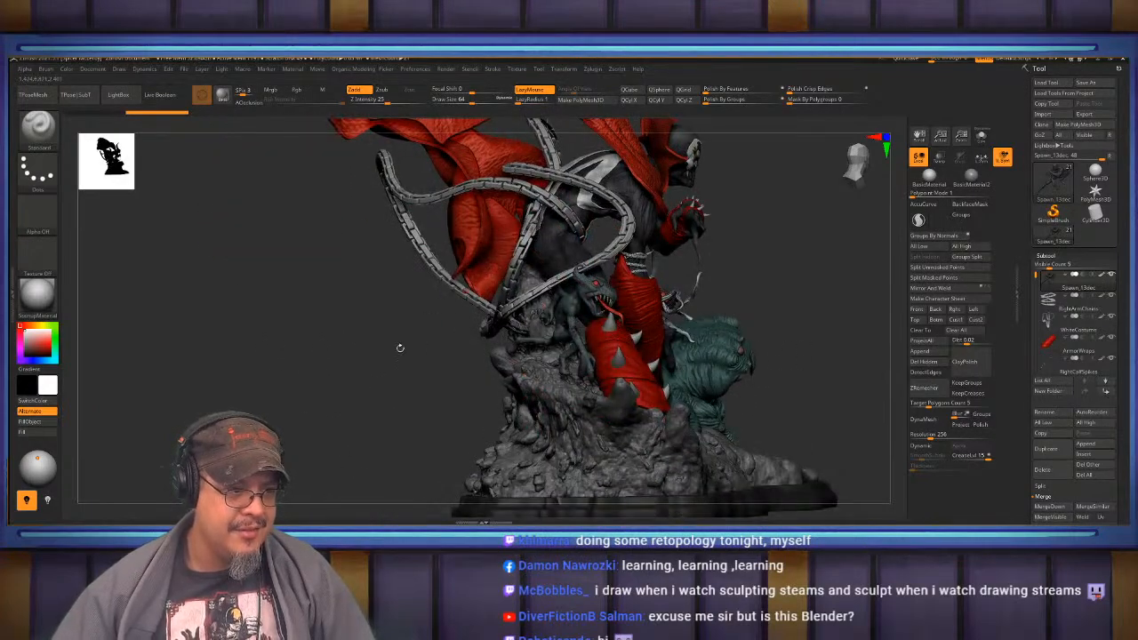
{"action": "mouse_move", "coordinate": [558, 351]}
{"action": "right_mouse_down"}
{"action": "mouse_move", "coordinate": [467, 346]}
{"action": "mouse_move", "coordinate": [581, 365]}
{"action": "mouse_move", "coordinate": [494, 390]}
{"action": "mouse_move", "coordinate": [489, 411]}
{"action": "mouse_move", "coordinate": [455, 398]}
{"action": "right_mouse_up"}
{"action": "left_click", "coordinate": [454, 397], "text": "alt"}
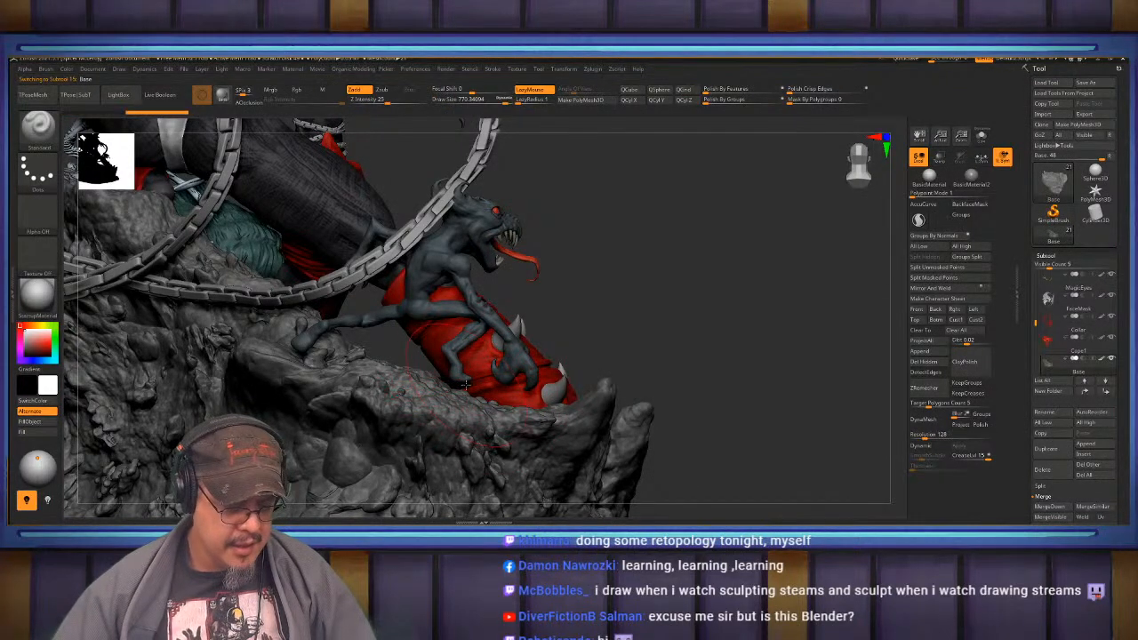
{"action": "key", "text": "b"}
{"action": "key", "text": "m"}
{"action": "key", "text": "v"}
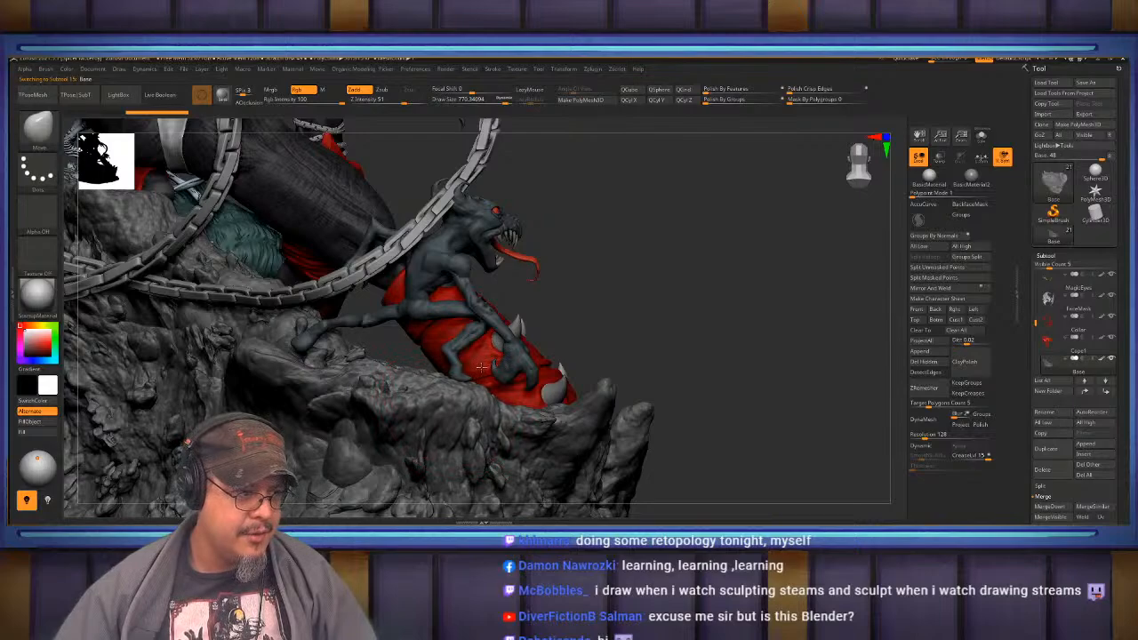
- Examine the crouching figure, the flowing chains and the small demon from the front and side
{"action": "right_click_drag", "start_coordinate": [482, 367], "coordinate": [630, 348]}
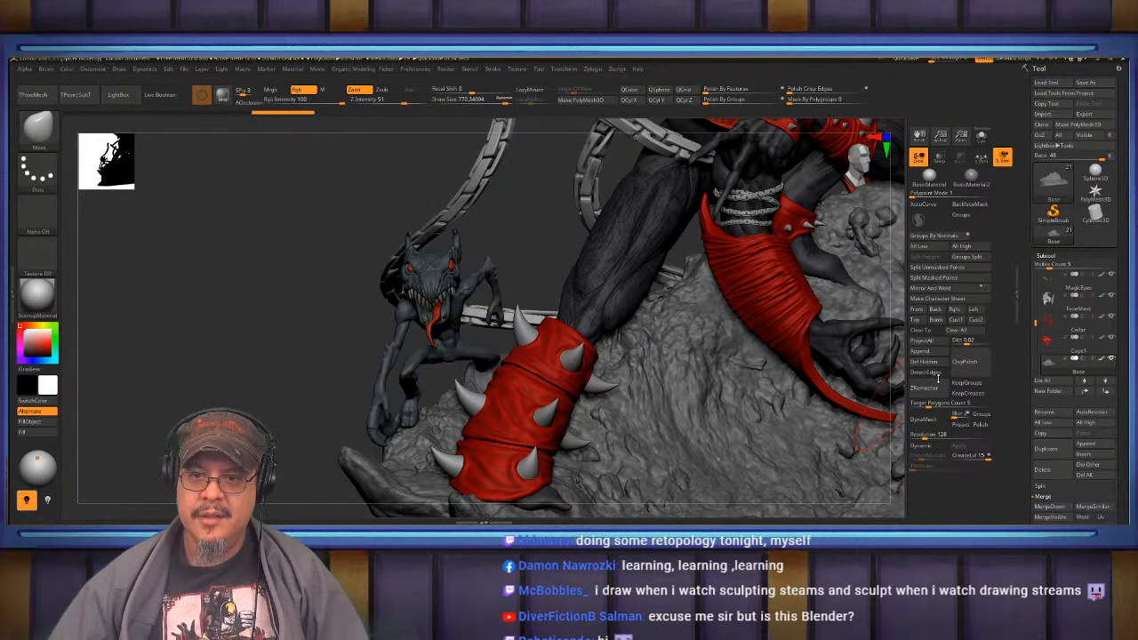
{"action": "mouse_move", "coordinate": [273, 357]}
{"action": "left_mouse_down"}
{"action": "mouse_move", "coordinate": [768, 358]}
{"action": "mouse_move", "coordinate": [709, 395]}
{"action": "mouse_move", "coordinate": [772, 374]}
{"action": "mouse_move", "coordinate": [797, 403]}
{"action": "mouse_move", "coordinate": [807, 458]}
{"action": "left_mouse_up"}
{"action": "key", "text": "f"}
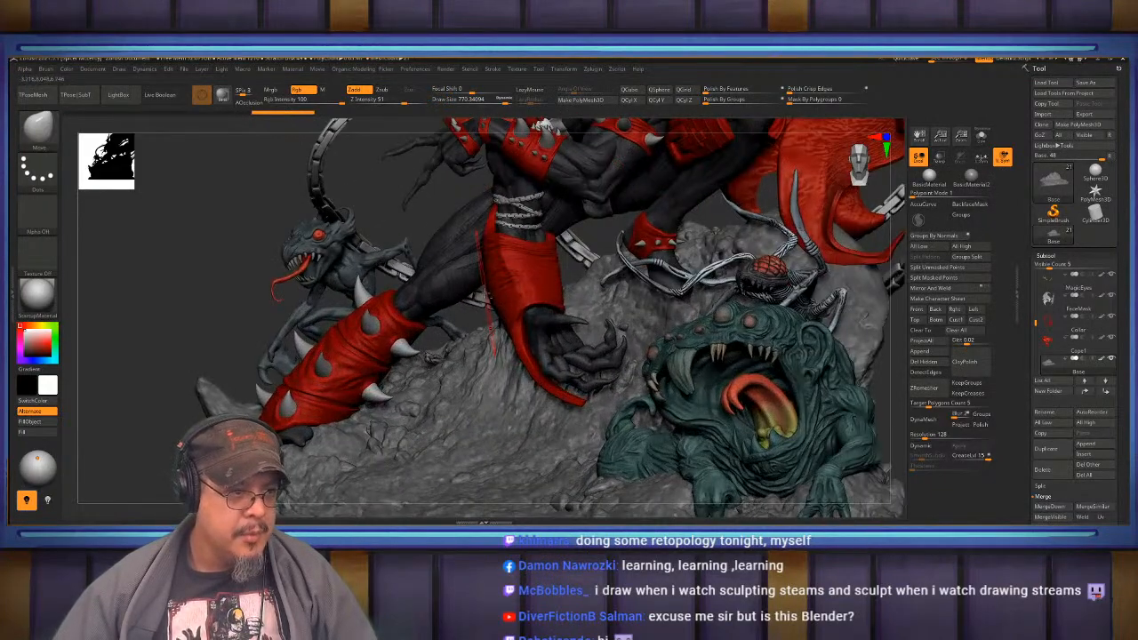
{"action": "right_click_drag", "start_coordinate": [490, 340], "coordinate": [498, 375], "text": "alt"}
{"action": "mouse_move", "coordinate": [412, 237]}
{"action": "left_mouse_down", "text": "alt"}
{"action": "mouse_move", "coordinate": [423, 288]}
{"action": "mouse_move", "coordinate": [458, 340]}
{"action": "mouse_move", "coordinate": [507, 348]}
{"action": "mouse_move", "coordinate": [489, 345]}
{"action": "left_mouse_up", "text": "alt"}
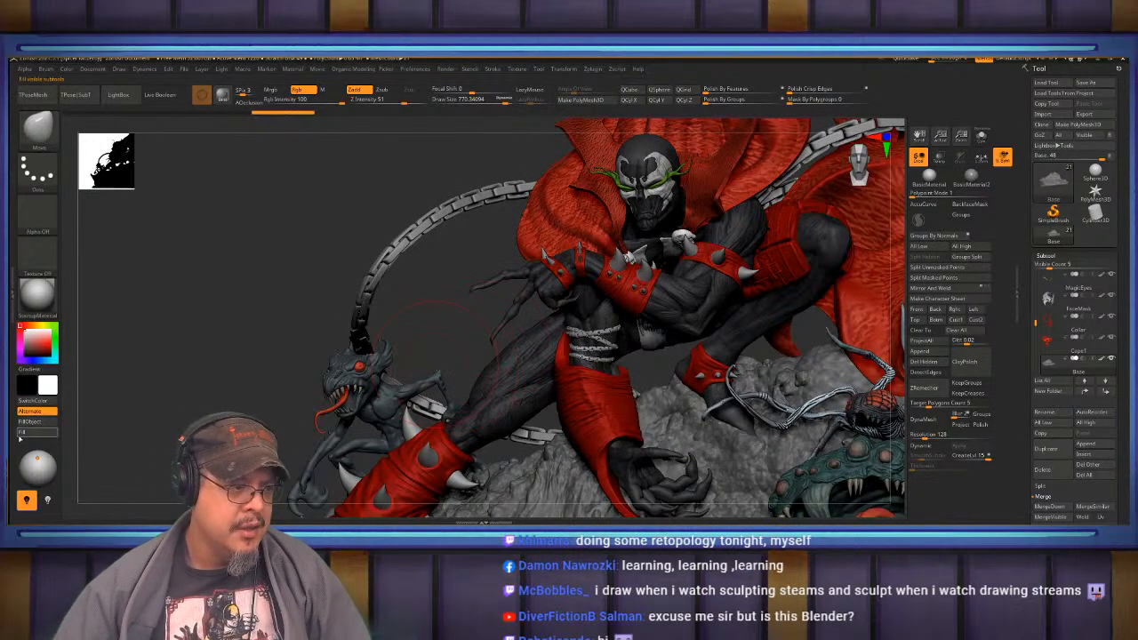
{"action": "mouse_move", "coordinate": [134, 418]}
{"action": "left_mouse_down"}
{"action": "mouse_move", "coordinate": [291, 416]}
{"action": "mouse_move", "coordinate": [229, 299]}
{"action": "left_mouse_up"}
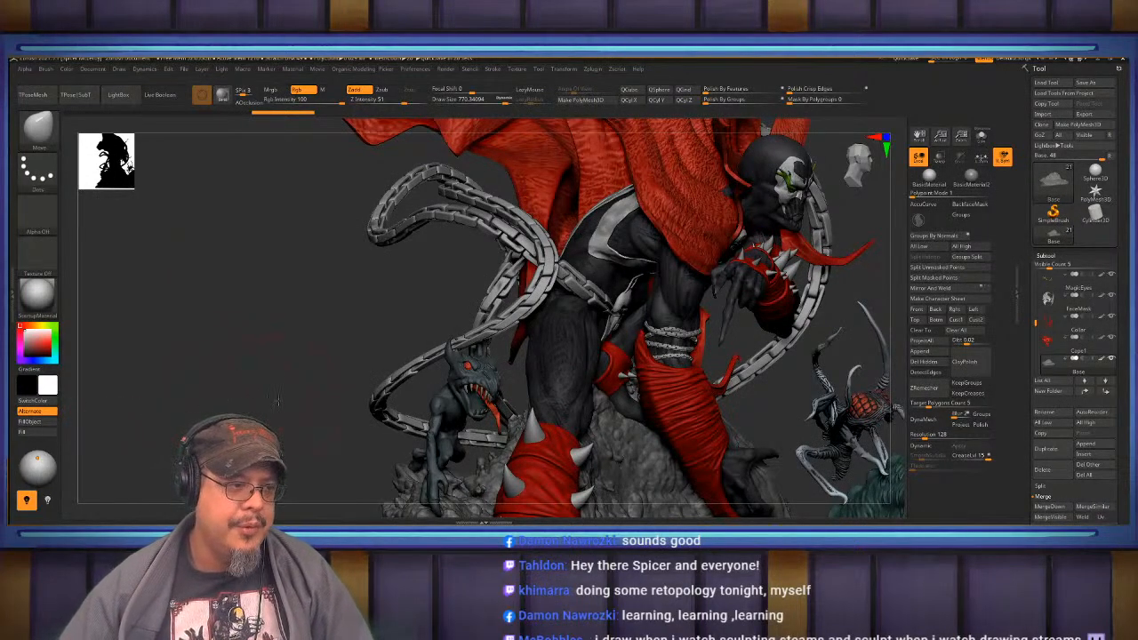
{"action": "left_click_drag", "start_coordinate": [277, 401], "coordinate": [329, 369]}
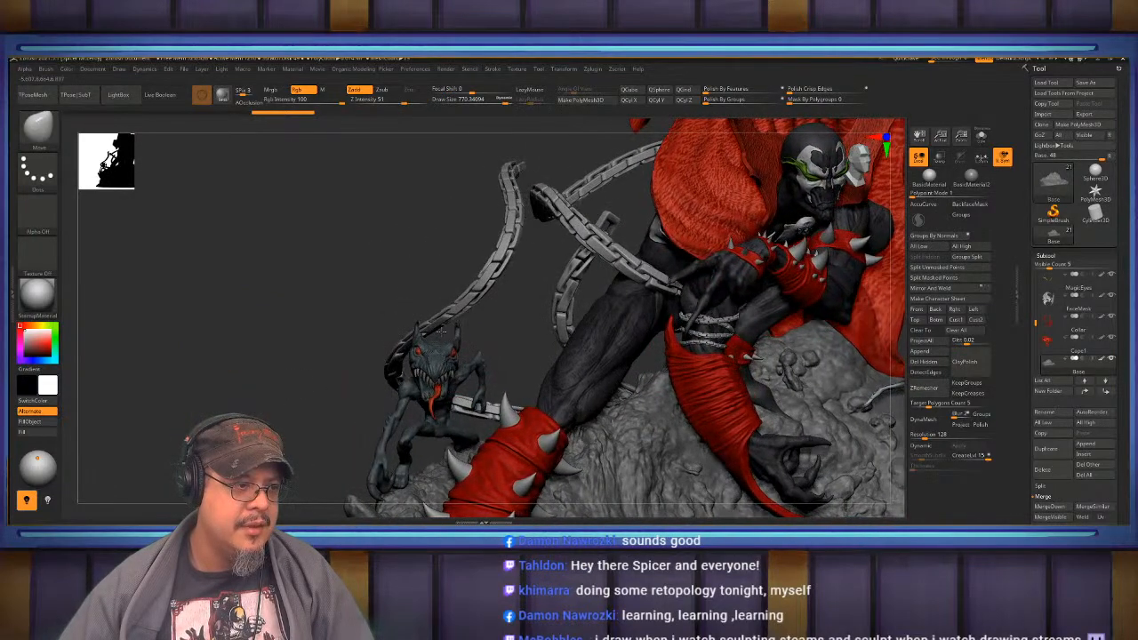
{"action": "left_click_drag", "start_coordinate": [443, 330], "coordinate": [796, 382]}
{"action": "left_click", "coordinate": [734, 402], "text": "alt"}
{"action": "key", "text": "w"}
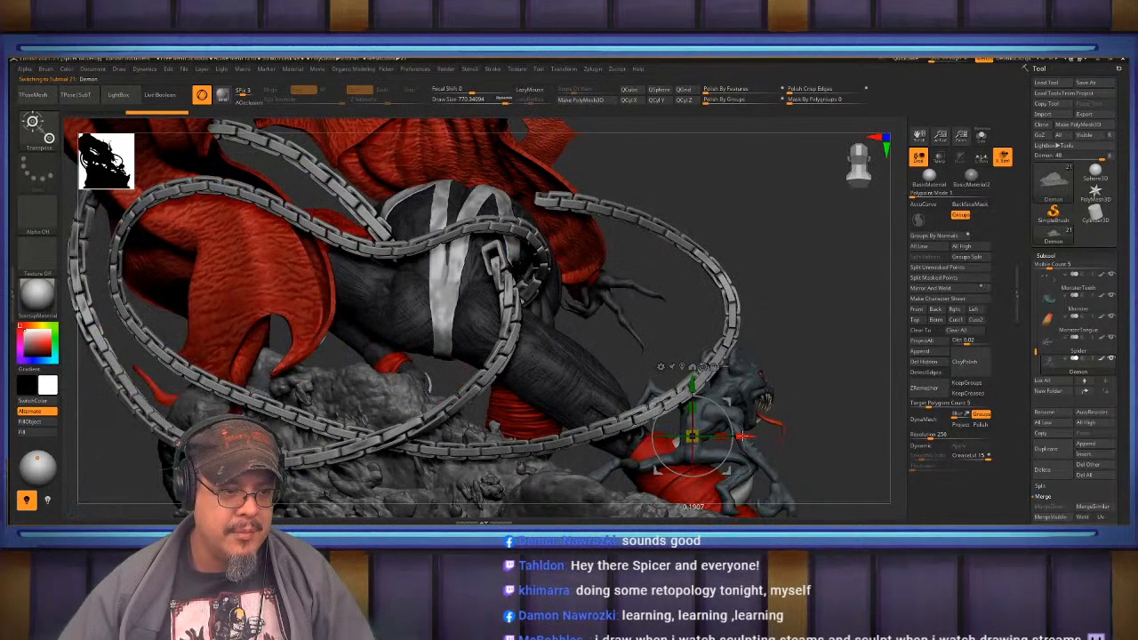
{"action": "key", "text": "q"}
{"action": "left_click_drag", "start_coordinate": [844, 392], "coordinate": [772, 397]}
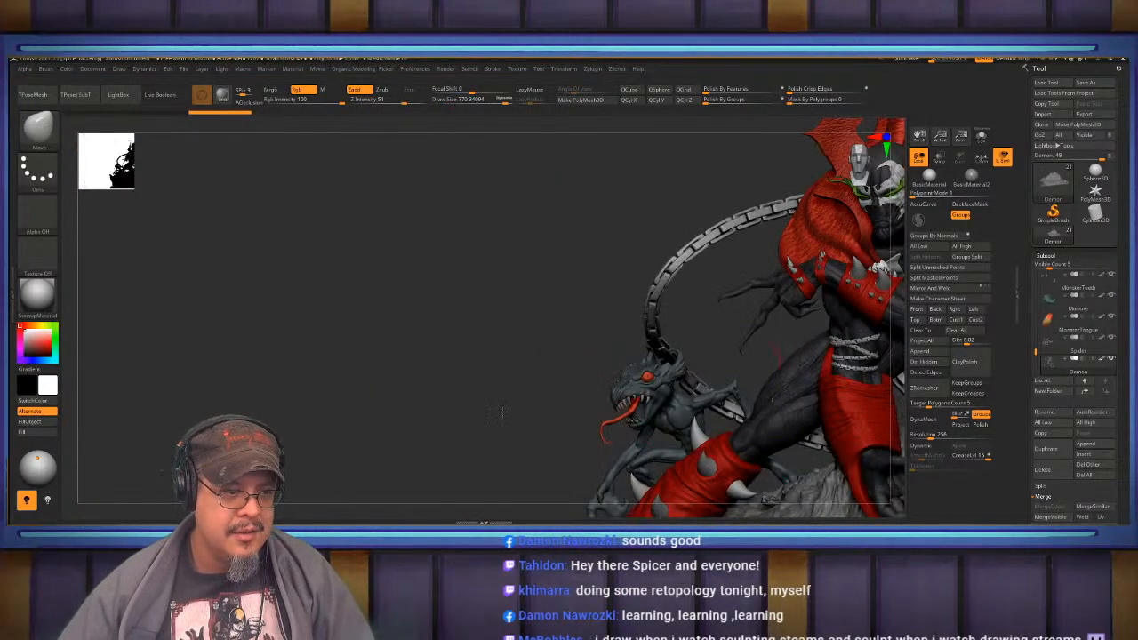
- Select the flowing chains subtool and set the Move brush's draw size to about 363
{"action": "left_click_drag", "start_coordinate": [500, 412], "coordinate": [668, 418]}
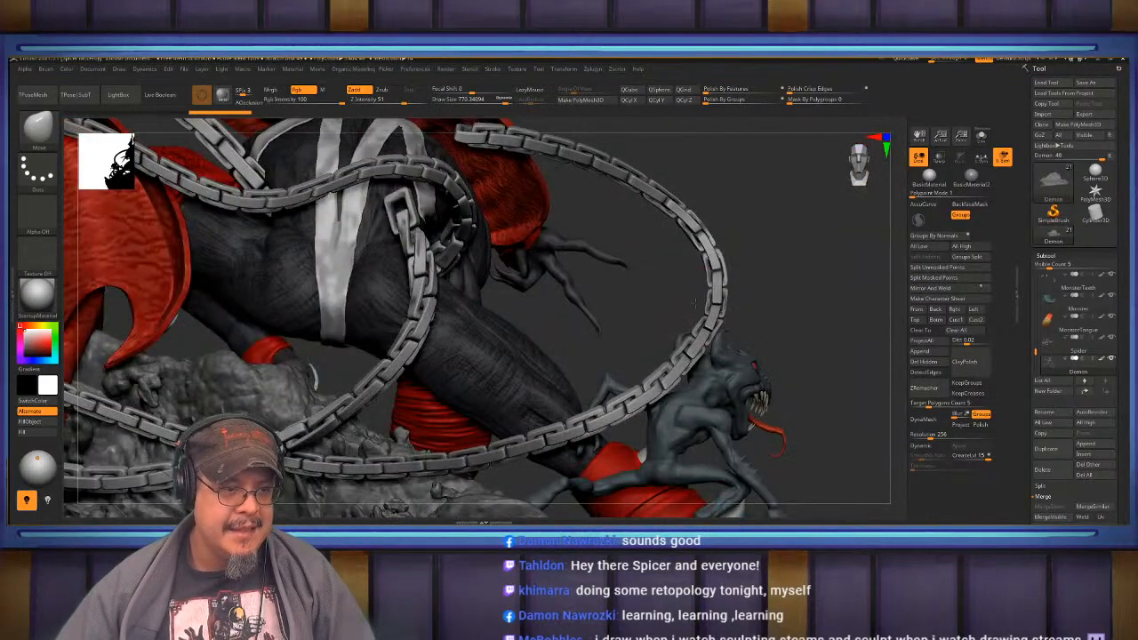
{"action": "left_click", "coordinate": [712, 312], "text": "alt"}
{"action": "key", "text": "s"}
{"action": "mouse_move", "coordinate": [770, 310]}
{"action": "left_mouse_down"}
{"action": "mouse_move", "coordinate": [792, 310]}
{"action": "mouse_move", "coordinate": [701, 314]}
{"action": "left_mouse_up"}
{"action": "key", "text": "space"}
{"action": "left_click", "coordinate": [772, 313]}
{"action": "key", "text": "s"}
- Nudge the chain loop beside the small demon's back inward toward the crouching figure, working from the rear view
{"action": "left_click_drag", "start_coordinate": [649, 388], "coordinate": [634, 385]}
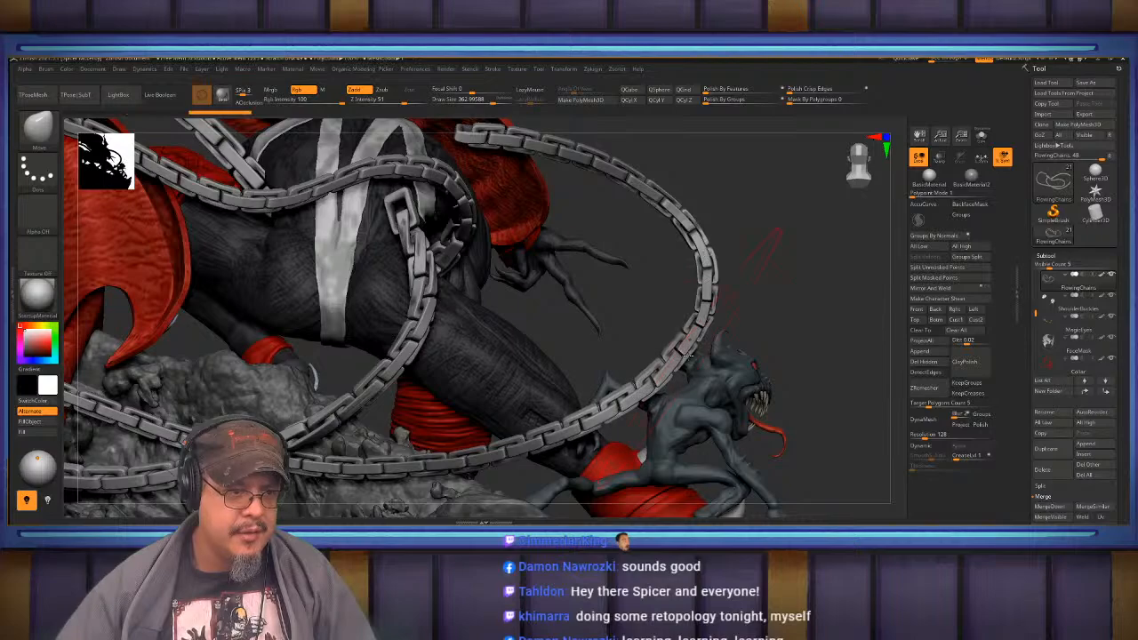
{"action": "left_click_drag", "start_coordinate": [687, 354], "coordinate": [667, 354]}
{"action": "left_click_drag", "start_coordinate": [710, 254], "coordinate": [700, 249]}
- Pull the chain loop behind the small demon's head away from it toward the figure, working from the front view
{"action": "mouse_move", "coordinate": [845, 289]}
{"action": "left_mouse_down"}
{"action": "mouse_move", "coordinate": [717, 330]}
{"action": "mouse_move", "coordinate": [743, 344]}
{"action": "left_mouse_up"}
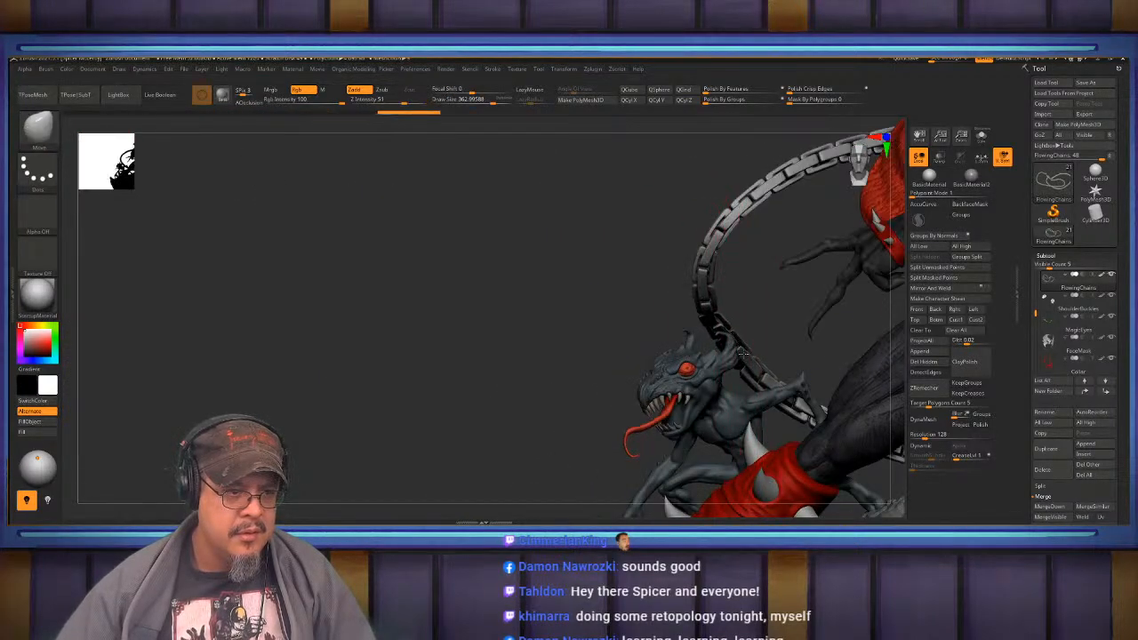
{"action": "left_click_drag", "start_coordinate": [709, 289], "coordinate": [721, 288]}
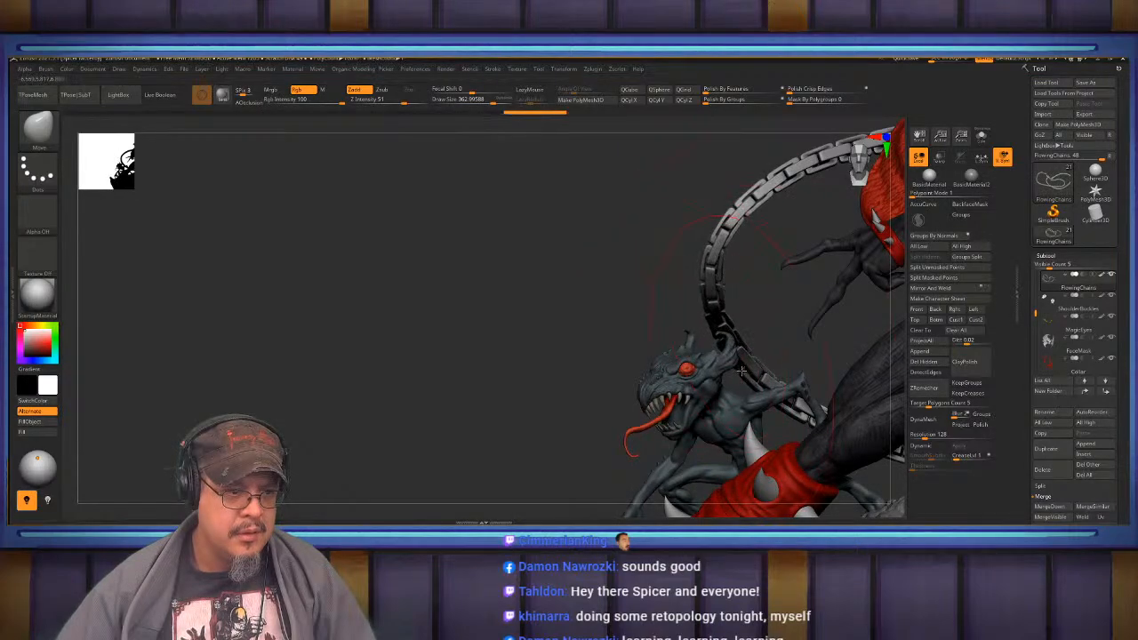
{"action": "left_click_drag", "start_coordinate": [740, 371], "coordinate": [748, 362]}
{"action": "left_click_drag", "start_coordinate": [709, 292], "coordinate": [715, 291]}
{"action": "left_click_drag", "start_coordinate": [724, 226], "coordinate": [731, 229]}
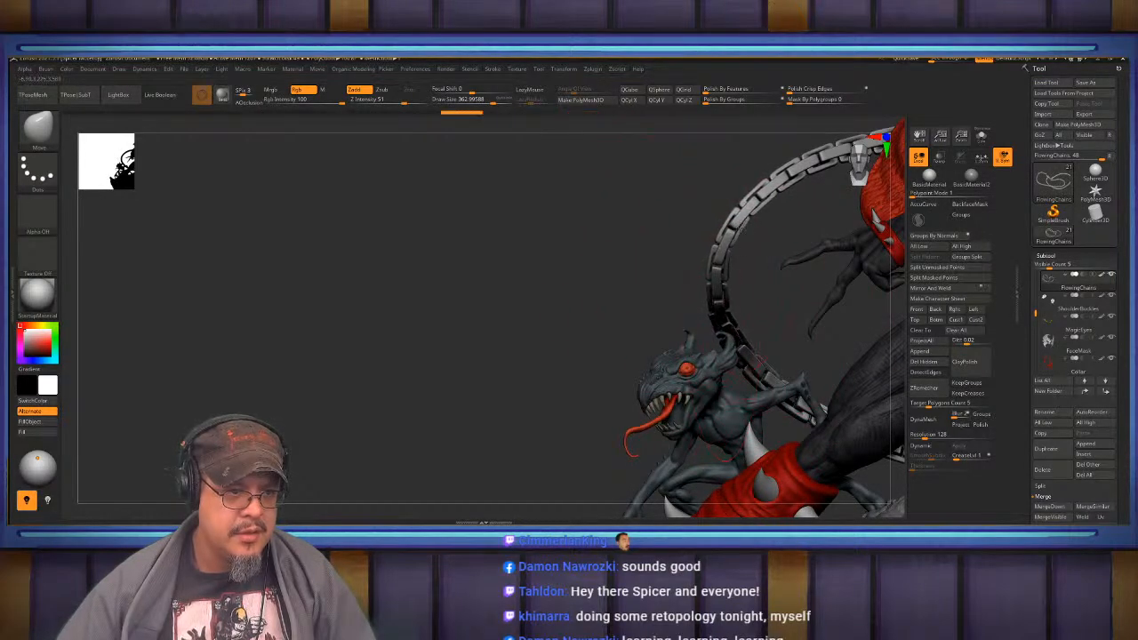
{"action": "left_click_drag", "start_coordinate": [752, 365], "coordinate": [763, 358]}
{"action": "mouse_move", "coordinate": [720, 308]}
{"action": "left_mouse_down"}
{"action": "mouse_move", "coordinate": [731, 305]}
{"action": "mouse_move", "coordinate": [731, 258]}
{"action": "left_mouse_up"}
{"action": "left_click_drag", "start_coordinate": [749, 365], "coordinate": [753, 368]}
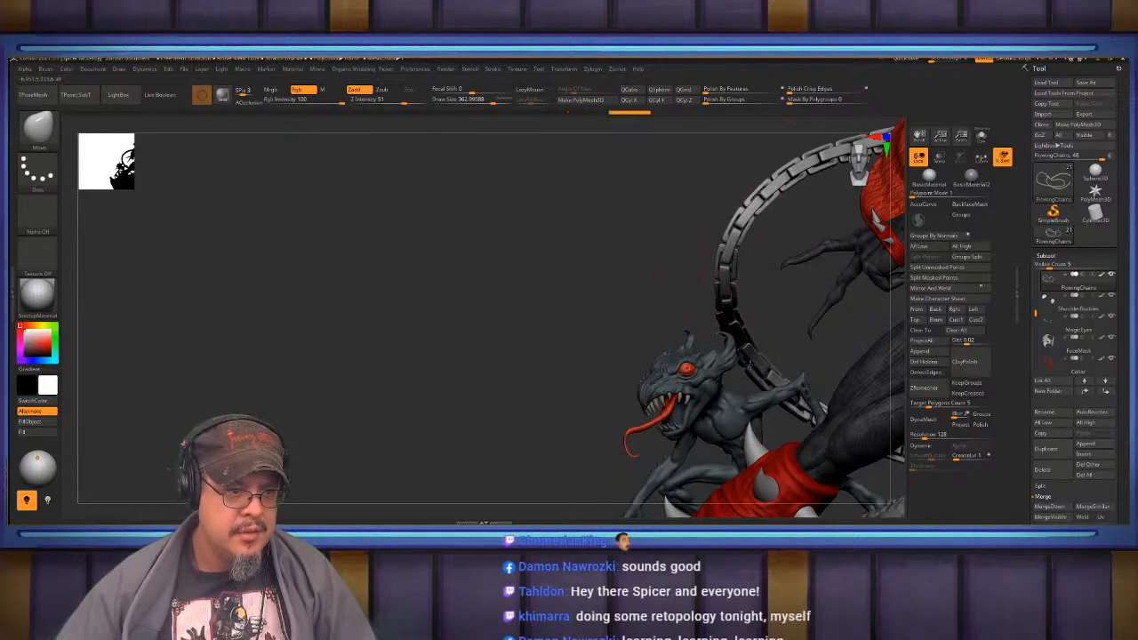
{"action": "left_click_drag", "start_coordinate": [719, 304], "coordinate": [723, 304]}
{"action": "left_click_drag", "start_coordinate": [738, 219], "coordinate": [742, 216]}
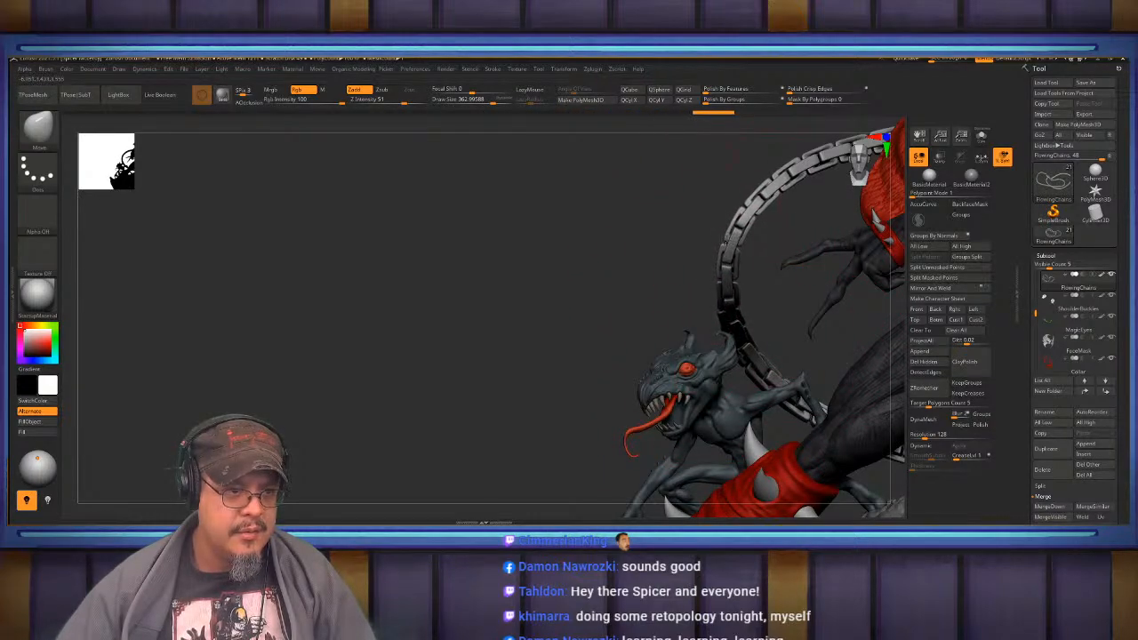
- Examine the clearance between the chain and the small demon's back and head from all sides
{"action": "mouse_move", "coordinate": [539, 345]}
{"action": "left_mouse_down"}
{"action": "mouse_move", "coordinate": [583, 354]}
{"action": "mouse_move", "coordinate": [538, 384]}
{"action": "left_mouse_up"}
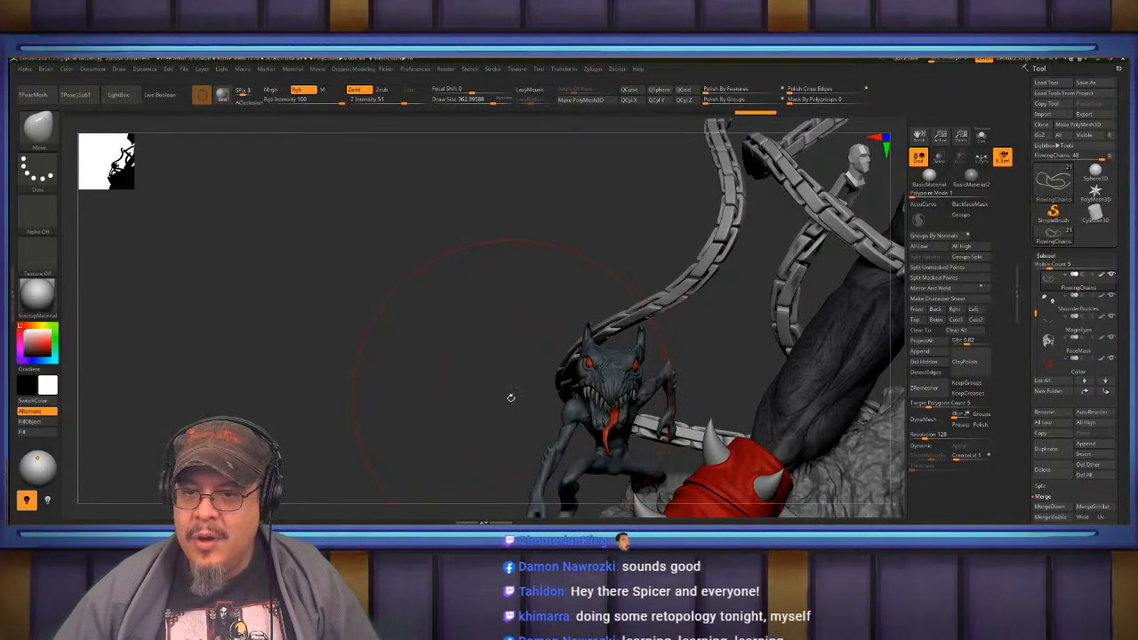
{"action": "left_click_drag", "start_coordinate": [498, 408], "coordinate": [474, 396]}
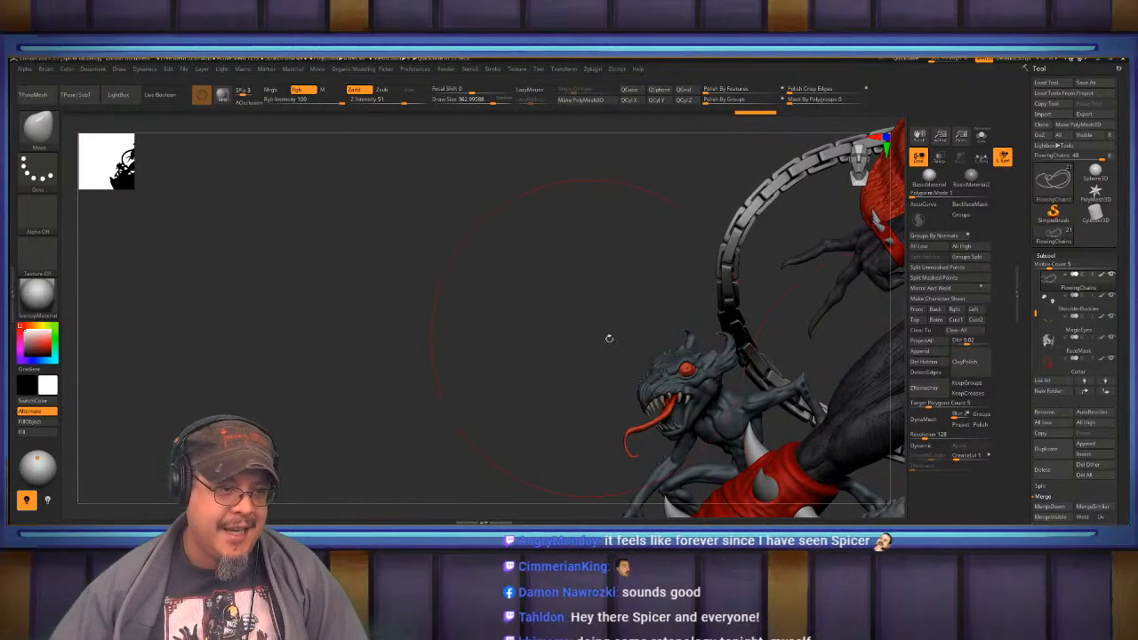
{"action": "key", "text": "f"}
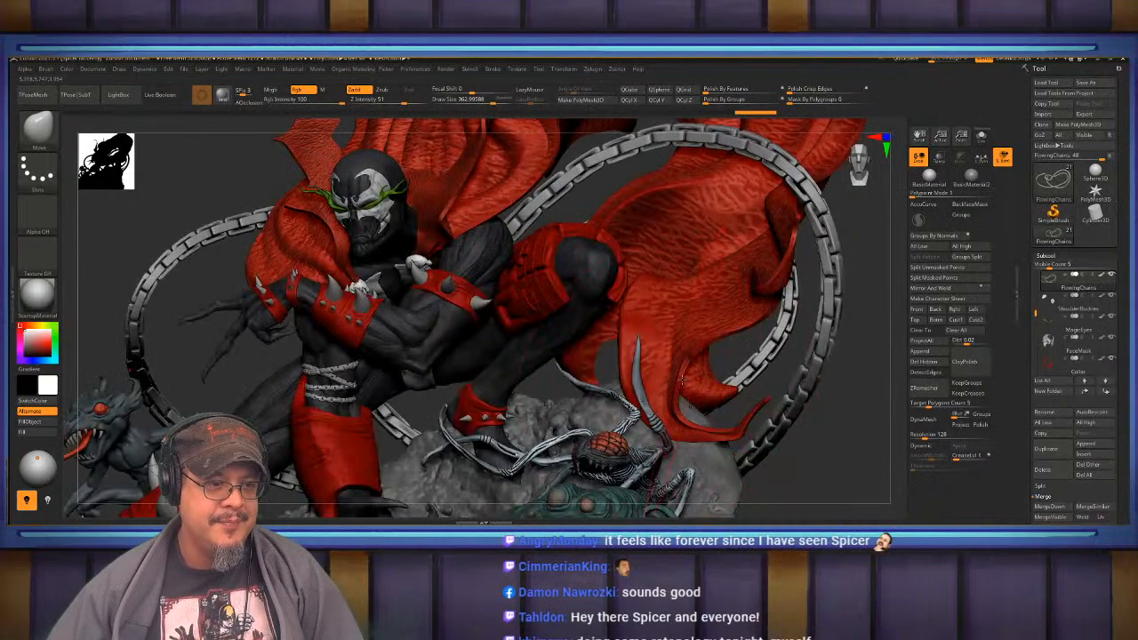
{"action": "key", "text": "f"}
{"action": "left_click_drag", "start_coordinate": [668, 385], "coordinate": [844, 480], "text": "alt"}
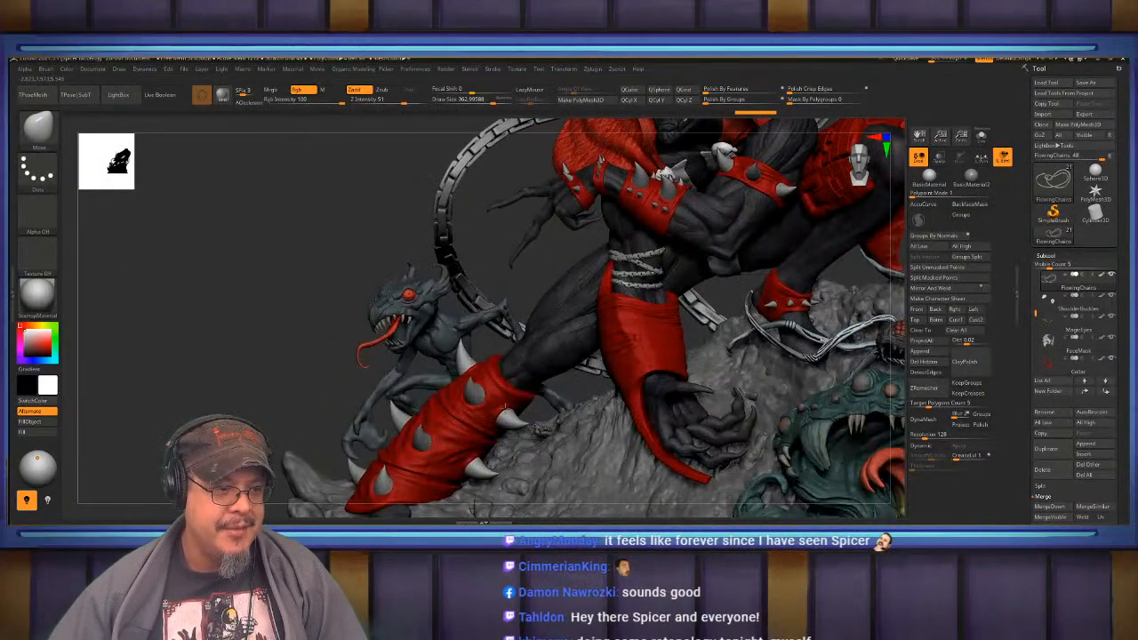
{"action": "mouse_move", "coordinate": [374, 401]}
{"action": "left_mouse_down"}
{"action": "mouse_move", "coordinate": [544, 405]}
{"action": "mouse_move", "coordinate": [563, 449]}
{"action": "left_mouse_up"}
{"action": "left_click_drag", "start_coordinate": [453, 408], "coordinate": [570, 405]}
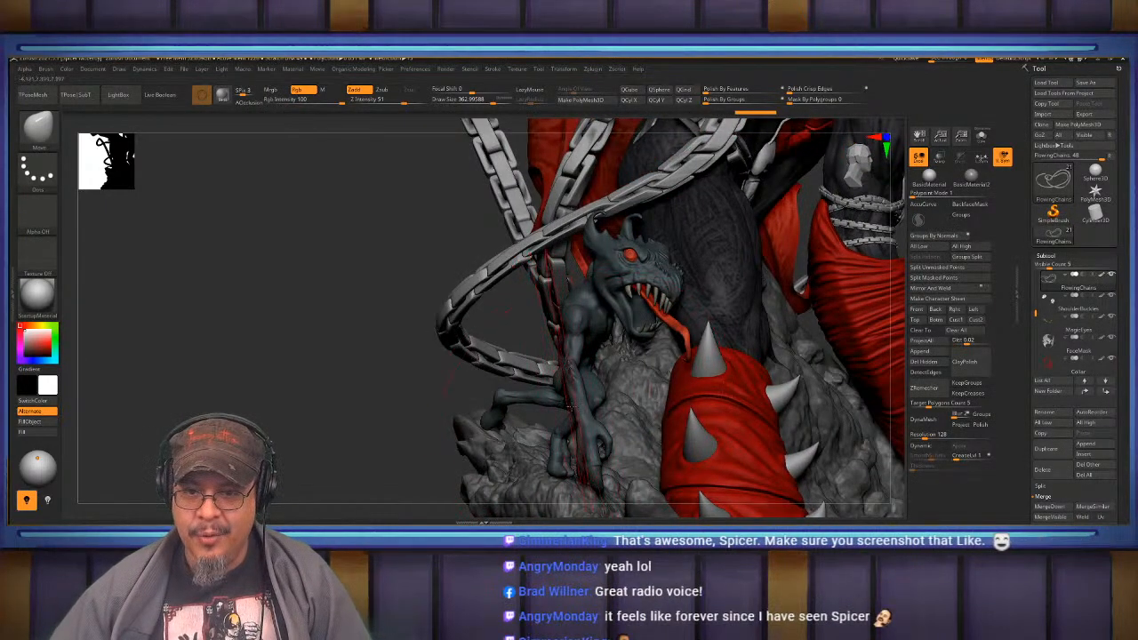
{"action": "mouse_move", "coordinate": [382, 407]}
{"action": "left_mouse_down"}
{"action": "mouse_move", "coordinate": [596, 404]}
{"action": "mouse_move", "coordinate": [676, 379]}
{"action": "mouse_move", "coordinate": [665, 418]}
{"action": "mouse_move", "coordinate": [614, 381]}
{"action": "mouse_move", "coordinate": [627, 396]}
{"action": "mouse_move", "coordinate": [623, 386]}
{"action": "mouse_move", "coordinate": [592, 408]}
{"action": "mouse_move", "coordinate": [657, 362]}
{"action": "mouse_move", "coordinate": [580, 392]}
{"action": "left_mouse_up"}
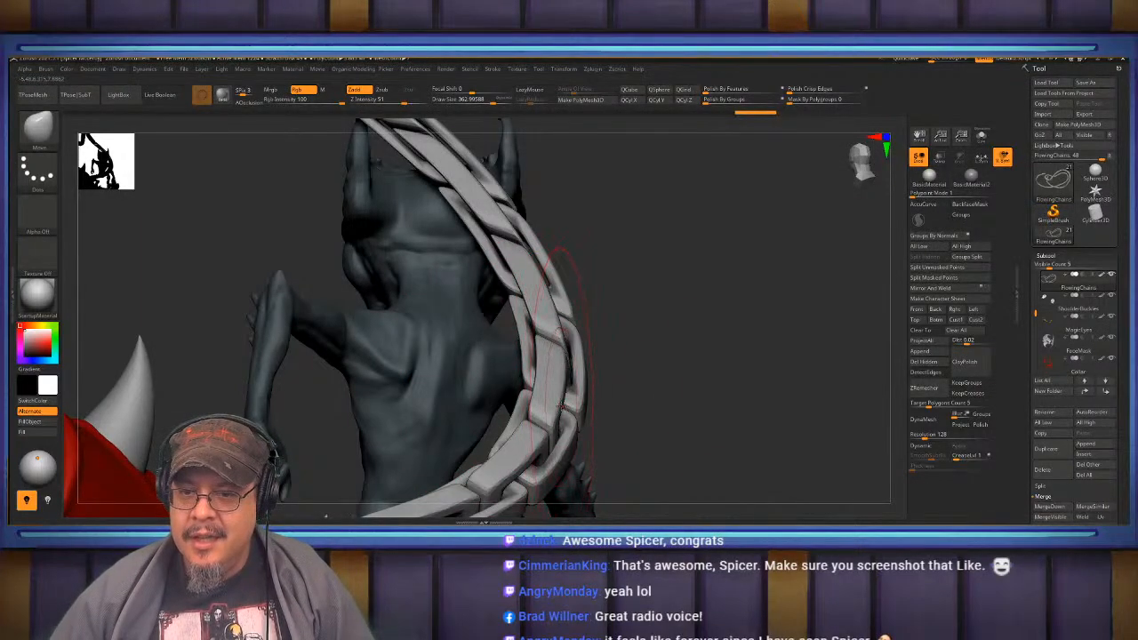
{"action": "mouse_move", "coordinate": [660, 378]}
{"action": "left_mouse_down"}
{"action": "mouse_move", "coordinate": [533, 374]}
{"action": "mouse_move", "coordinate": [673, 388]}
{"action": "left_mouse_up"}
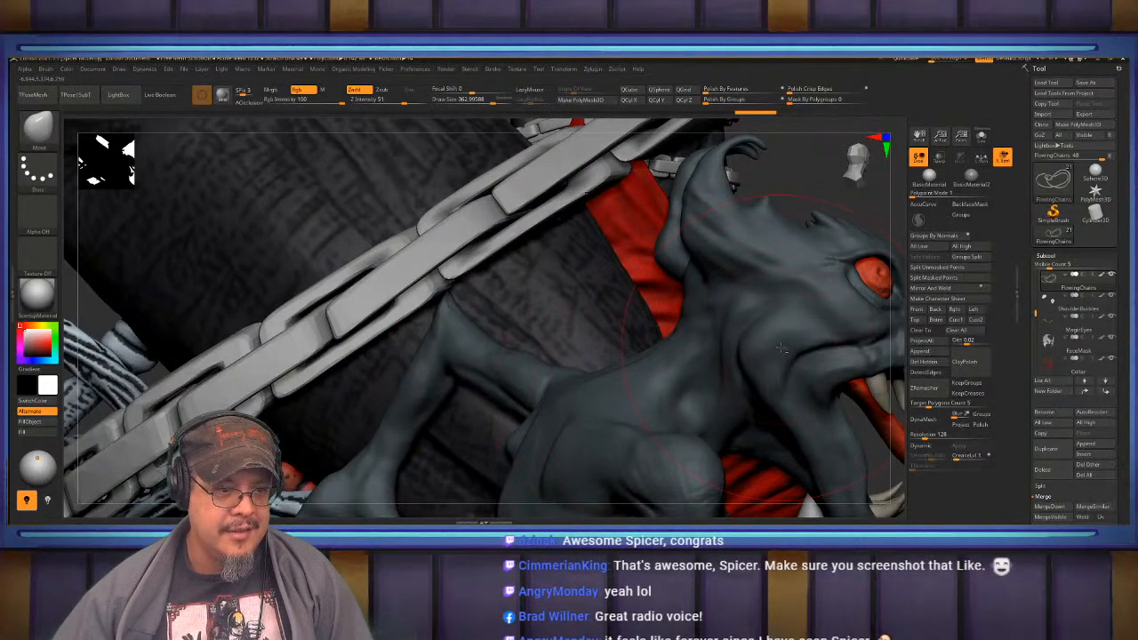
{"action": "key", "text": "shift+f"}
{"action": "key", "text": "shift+f"}
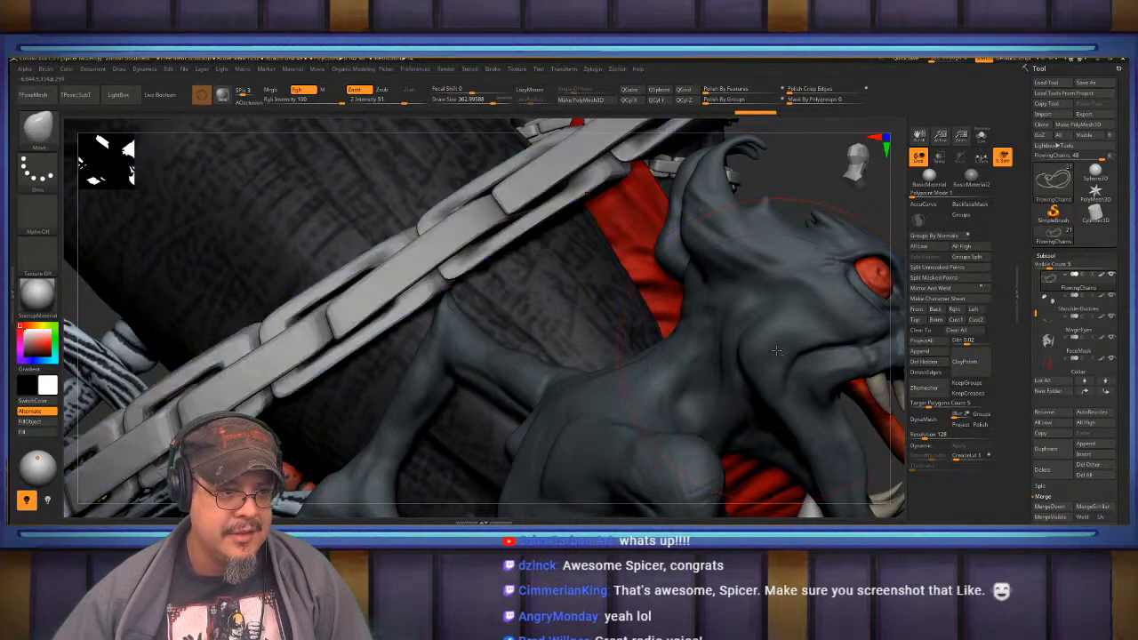
- Select the small demon's subtool and DynaMesh it at resolution 256 with Groups enabled
{"action": "left_click", "coordinate": [808, 222], "text": "alt"}
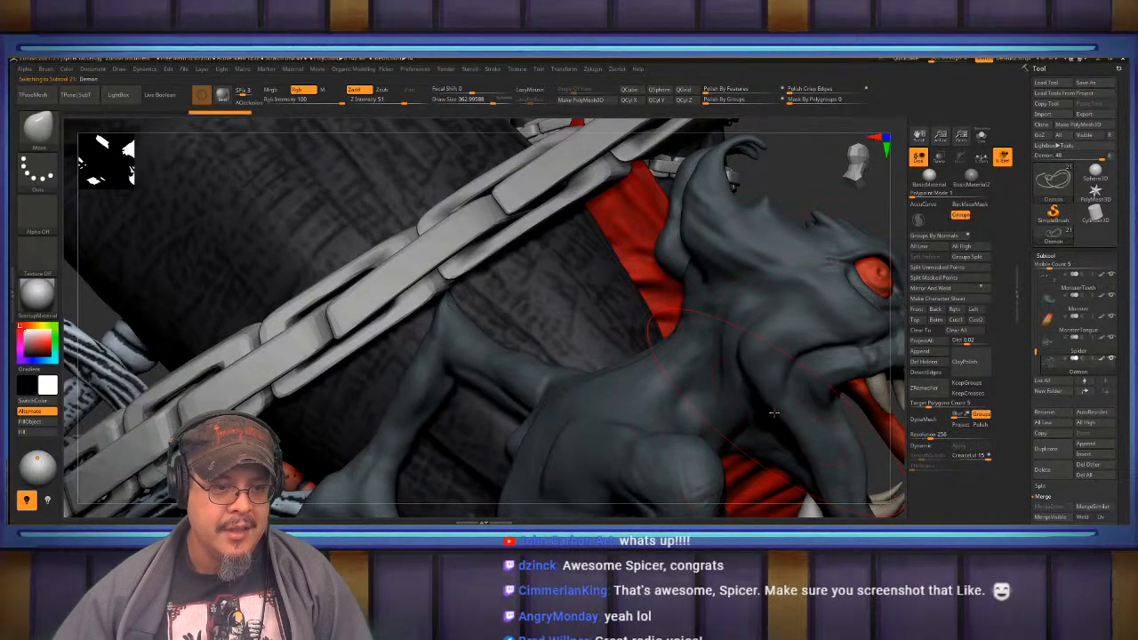
{"action": "key", "text": "f"}
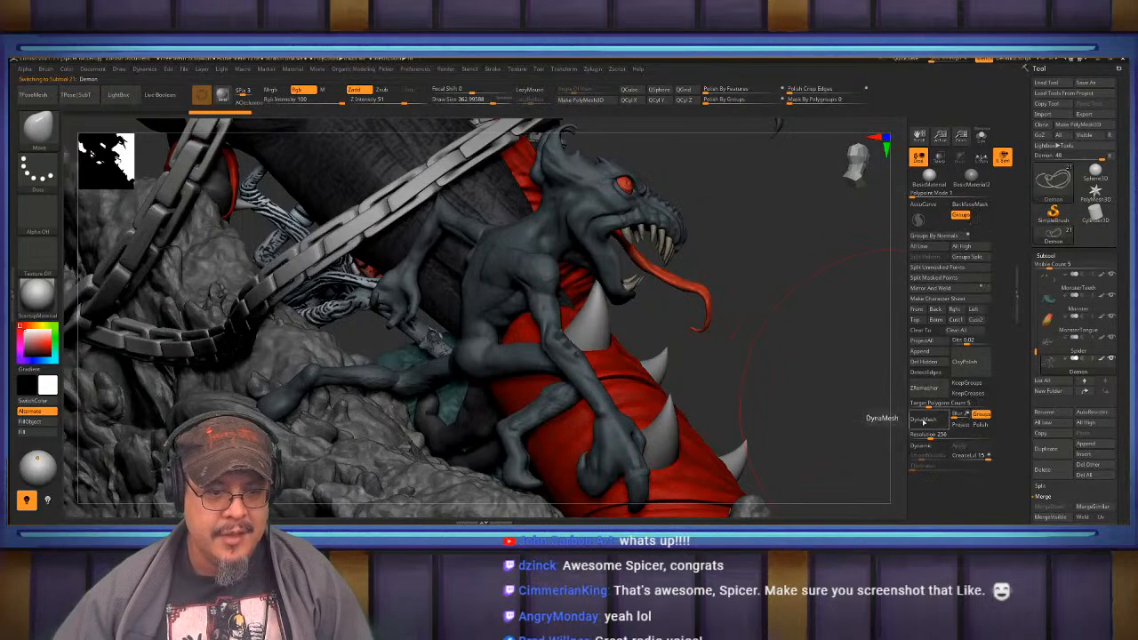
{"action": "left_click", "coordinate": [982, 415]}
{"action": "left_click", "coordinate": [982, 415]}
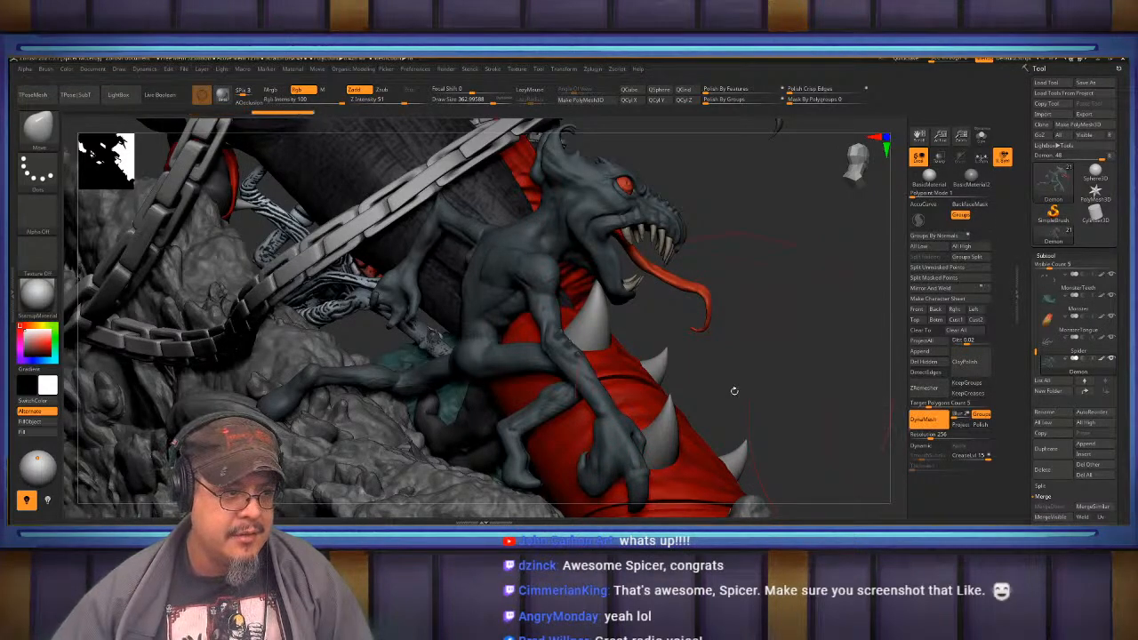
- Reshape the small demon's forearm near the wrist using the Move brush at a draw size of about 198
{"action": "left_click_drag", "start_coordinate": [733, 391], "coordinate": [836, 401]}
{"action": "left_click_drag", "start_coordinate": [667, 435], "coordinate": [712, 422]}
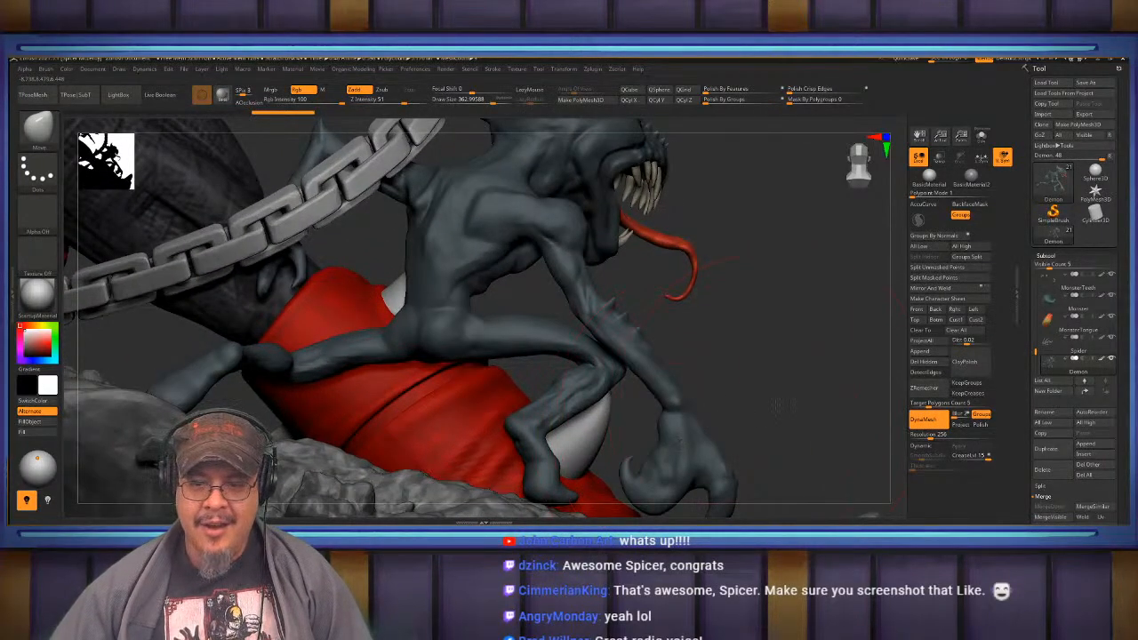
{"action": "mouse_move", "coordinate": [779, 407]}
{"action": "left_mouse_down"}
{"action": "mouse_move", "coordinate": [694, 415]}
{"action": "mouse_move", "coordinate": [772, 411]}
{"action": "mouse_move", "coordinate": [710, 435]}
{"action": "mouse_move", "coordinate": [803, 379]}
{"action": "mouse_move", "coordinate": [737, 386]}
{"action": "mouse_move", "coordinate": [746, 394]}
{"action": "mouse_move", "coordinate": [758, 357]}
{"action": "left_mouse_up"}
{"action": "key", "text": "b"}
{"action": "key", "text": "m"}
{"action": "key", "text": "v"}
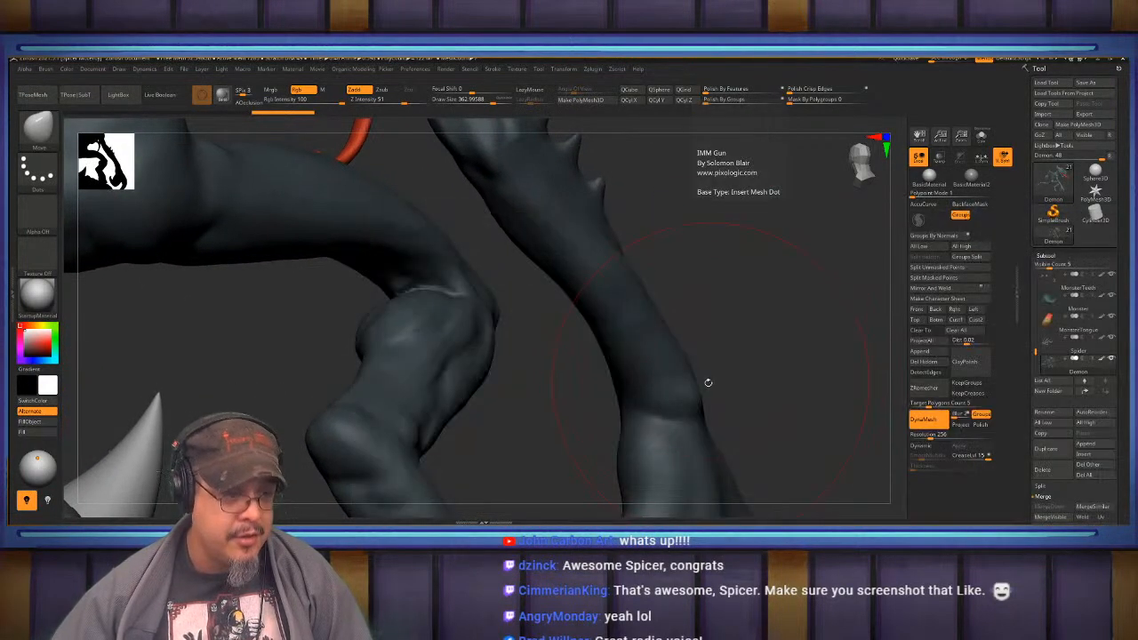
{"action": "key", "text": "s"}
{"action": "mouse_move", "coordinate": [686, 400]}
{"action": "left_mouse_down"}
{"action": "mouse_move", "coordinate": [675, 400]}
{"action": "mouse_move", "coordinate": [697, 387]}
{"action": "left_mouse_up"}
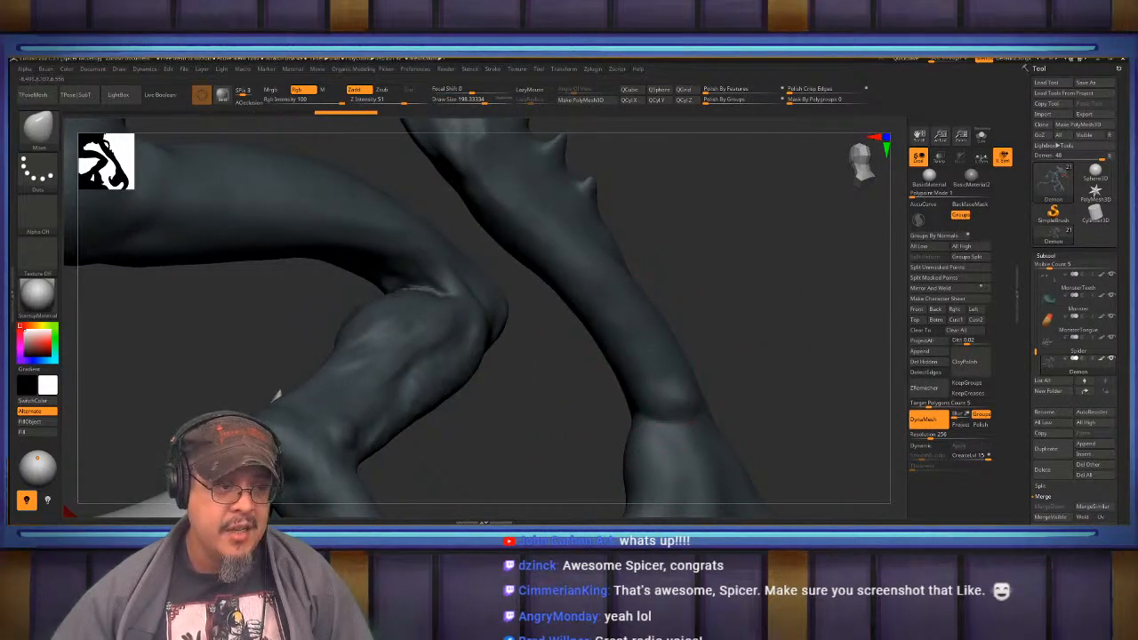
- Sculpt and smooth the tendon forms where the demon's wrist meets the thumb, using the Standard brush at a draw size of about 58
{"action": "mouse_move", "coordinate": [753, 371]}
{"action": "left_mouse_down"}
{"action": "mouse_move", "coordinate": [795, 357]}
{"action": "mouse_move", "coordinate": [770, 364]}
{"action": "mouse_move", "coordinate": [839, 317]}
{"action": "mouse_move", "coordinate": [826, 274]}
{"action": "mouse_move", "coordinate": [827, 342]}
{"action": "mouse_move", "coordinate": [667, 385]}
{"action": "mouse_move", "coordinate": [663, 374]}
{"action": "left_mouse_up"}
{"action": "key", "text": "b"}
{"action": "key", "text": "c"}
{"action": "key", "text": "b"}
{"action": "key", "text": "b"}
{"action": "key", "text": "s"}
{"action": "key", "text": "t"}
{"action": "key", "text": "s"}
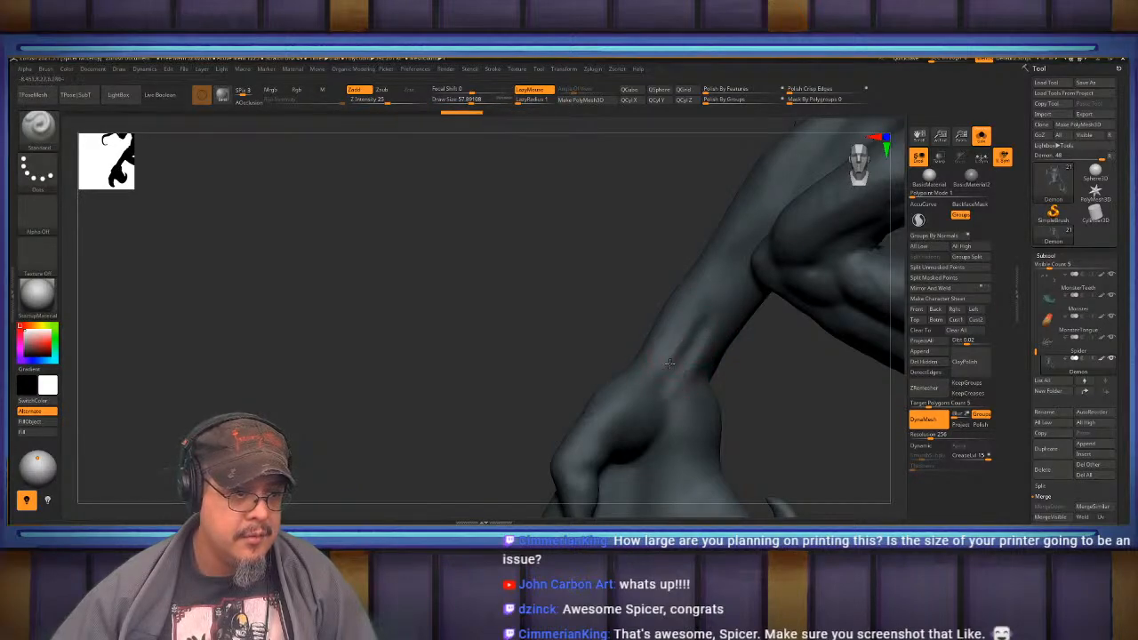
{"action": "key", "text": "shift"}
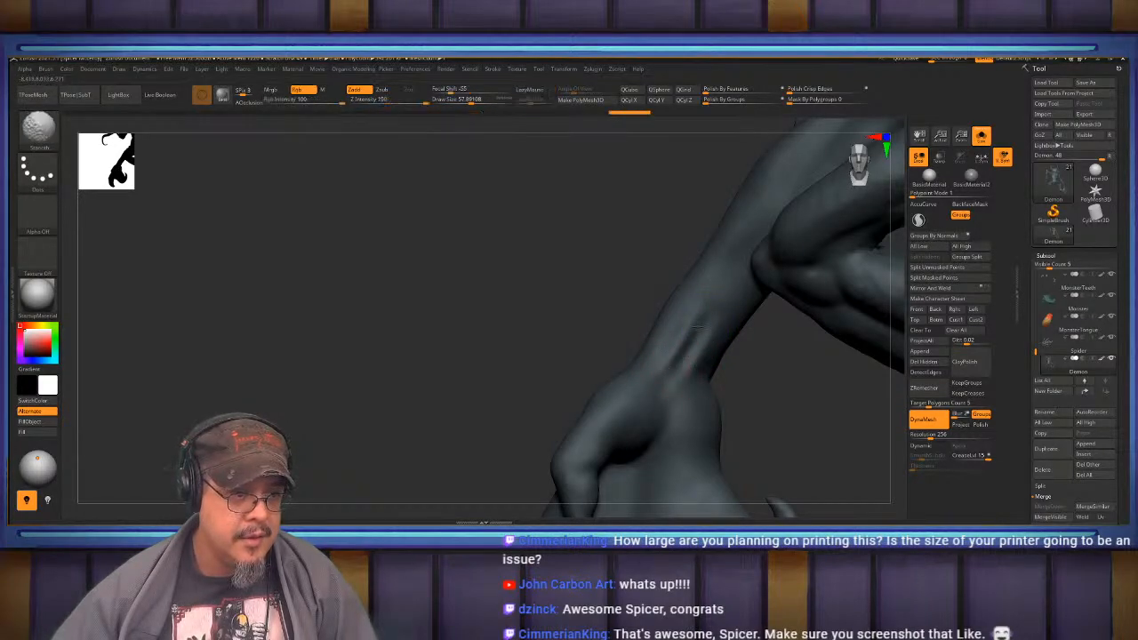
{"action": "right_click_drag", "start_coordinate": [661, 381], "coordinate": [688, 349]}
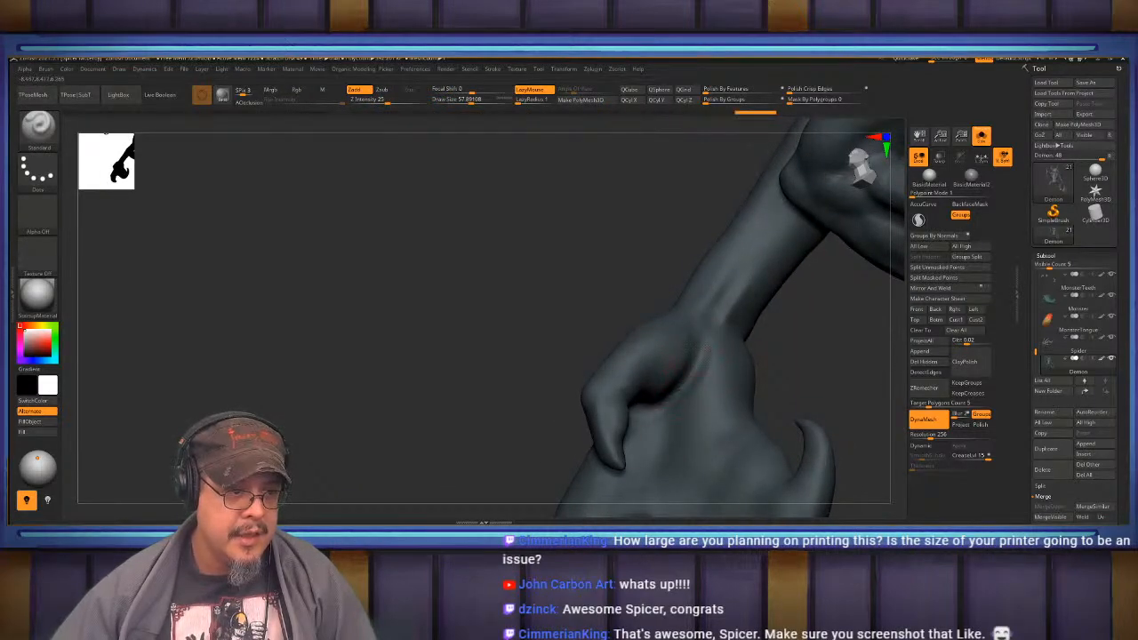
{"action": "key", "text": "shift"}
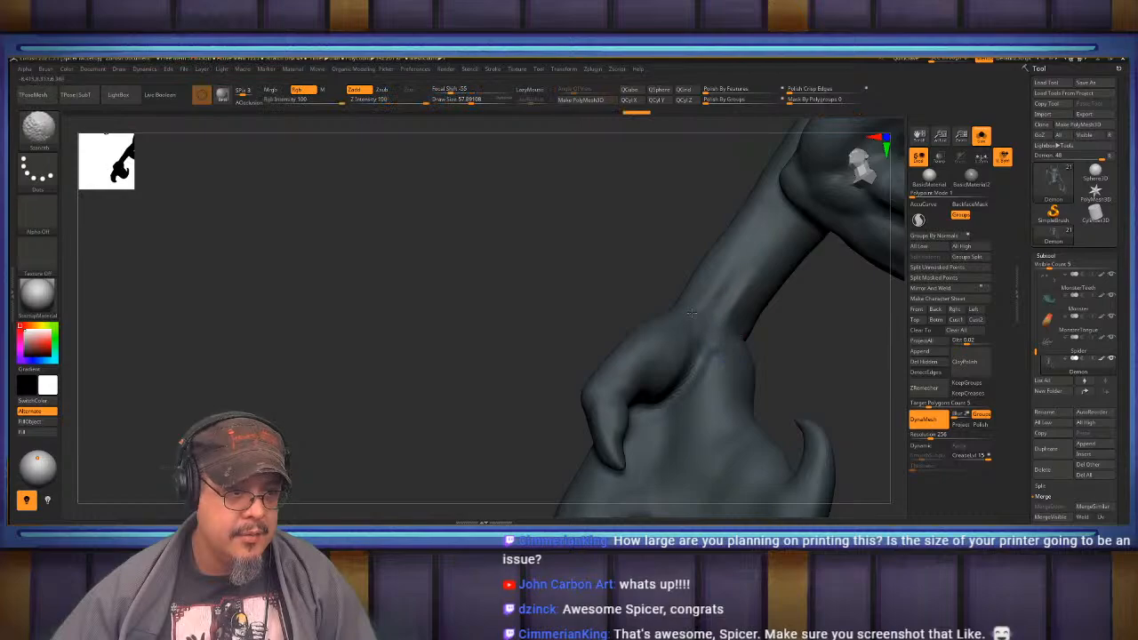
{"action": "mouse_move", "coordinate": [690, 320]}
{"action": "right_mouse_down"}
{"action": "mouse_move", "coordinate": [679, 364]}
{"action": "mouse_move", "coordinate": [691, 348]}
{"action": "right_mouse_up"}
- Adjust the shape of the demon's thumb base with the Move brush at a draw size of about 160
{"action": "key", "text": "b"}
{"action": "key", "text": "m"}
{"action": "key", "text": "v"}
{"action": "key", "text": "s"}
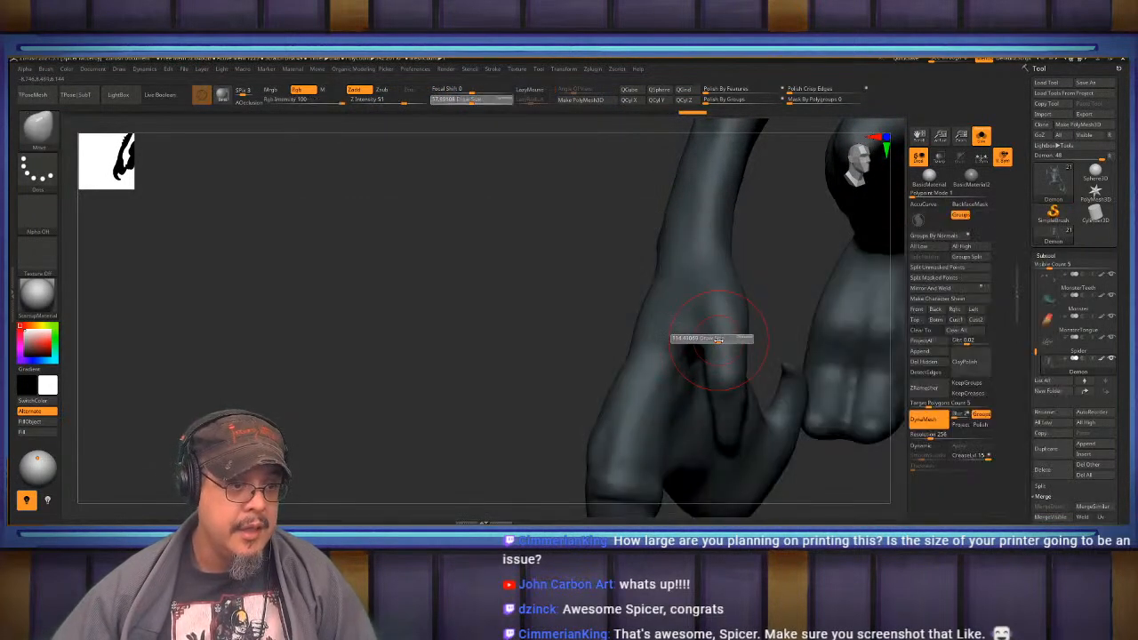
{"action": "left_click_drag", "start_coordinate": [712, 339], "coordinate": [716, 339]}
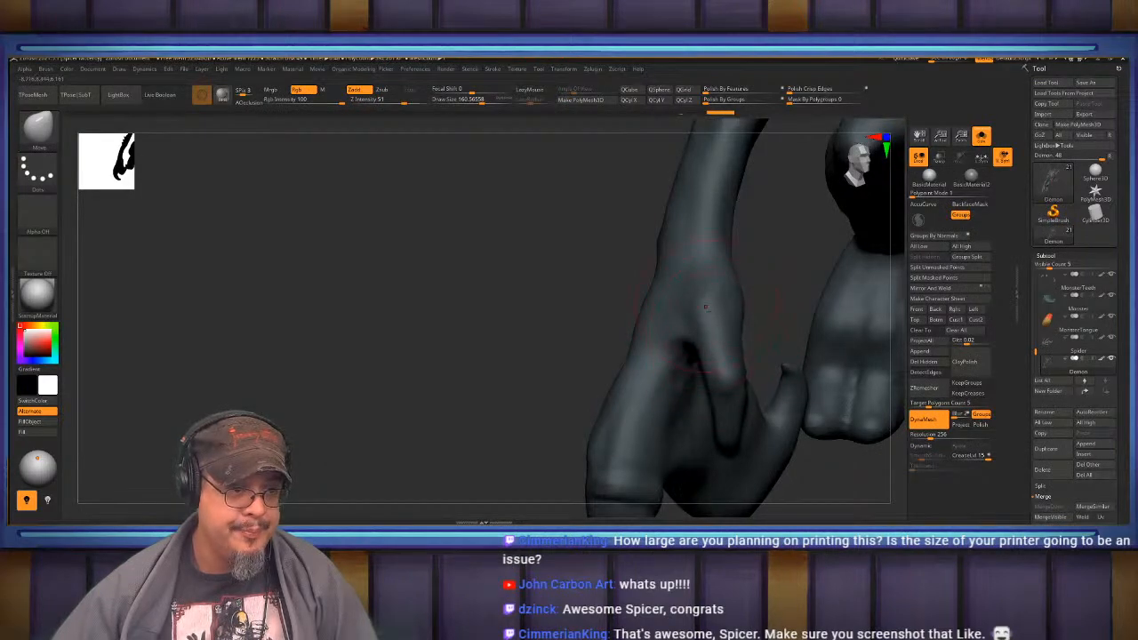
{"action": "mouse_move", "coordinate": [740, 351]}
{"action": "right_mouse_down"}
{"action": "mouse_move", "coordinate": [690, 365]}
{"action": "mouse_move", "coordinate": [678, 320]}
{"action": "right_mouse_up"}
- Build up volume on the demon's thumb with the Standard brush at a draw size of about 97
{"action": "key", "text": "b"}
{"action": "key", "text": "s"}
{"action": "key", "text": "t"}
{"action": "key", "text": "s"}
{"action": "left_click_drag", "start_coordinate": [677, 318], "coordinate": [671, 319]}
{"action": "mouse_move", "coordinate": [663, 356]}
{"action": "right_mouse_down"}
{"action": "mouse_move", "coordinate": [650, 381]}
{"action": "mouse_move", "coordinate": [665, 349]}
{"action": "mouse_move", "coordinate": [635, 336]}
{"action": "right_mouse_up"}
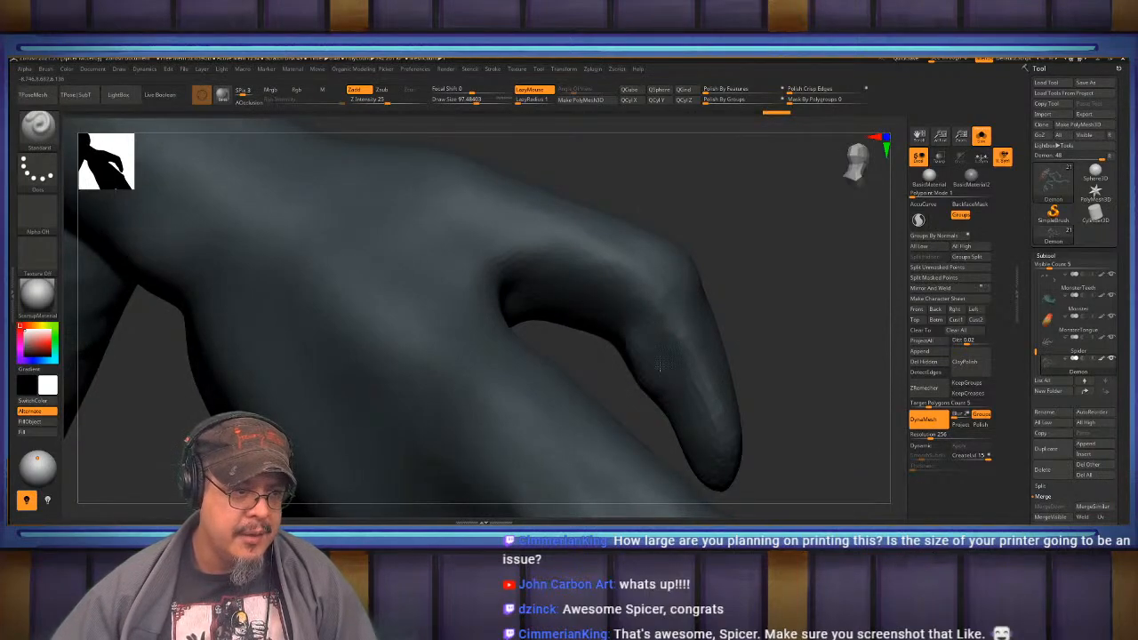
{"action": "mouse_move", "coordinate": [630, 372]}
{"action": "left_mouse_down"}
{"action": "mouse_move", "coordinate": [621, 348]}
{"action": "mouse_move", "coordinate": [673, 398]}
{"action": "left_mouse_up"}
- Refine the underside of the demon's thumb and smooth it toward the tip
{"action": "mouse_move", "coordinate": [674, 398]}
{"action": "right_mouse_down"}
{"action": "mouse_move", "coordinate": [654, 391]}
{"action": "mouse_move", "coordinate": [664, 356]}
{"action": "mouse_move", "coordinate": [669, 371]}
{"action": "mouse_move", "coordinate": [654, 381]}
{"action": "mouse_move", "coordinate": [649, 364]}
{"action": "mouse_move", "coordinate": [659, 353]}
{"action": "mouse_move", "coordinate": [655, 377]}
{"action": "mouse_move", "coordinate": [671, 330]}
{"action": "mouse_move", "coordinate": [647, 334]}
{"action": "mouse_move", "coordinate": [730, 346]}
{"action": "right_mouse_up"}
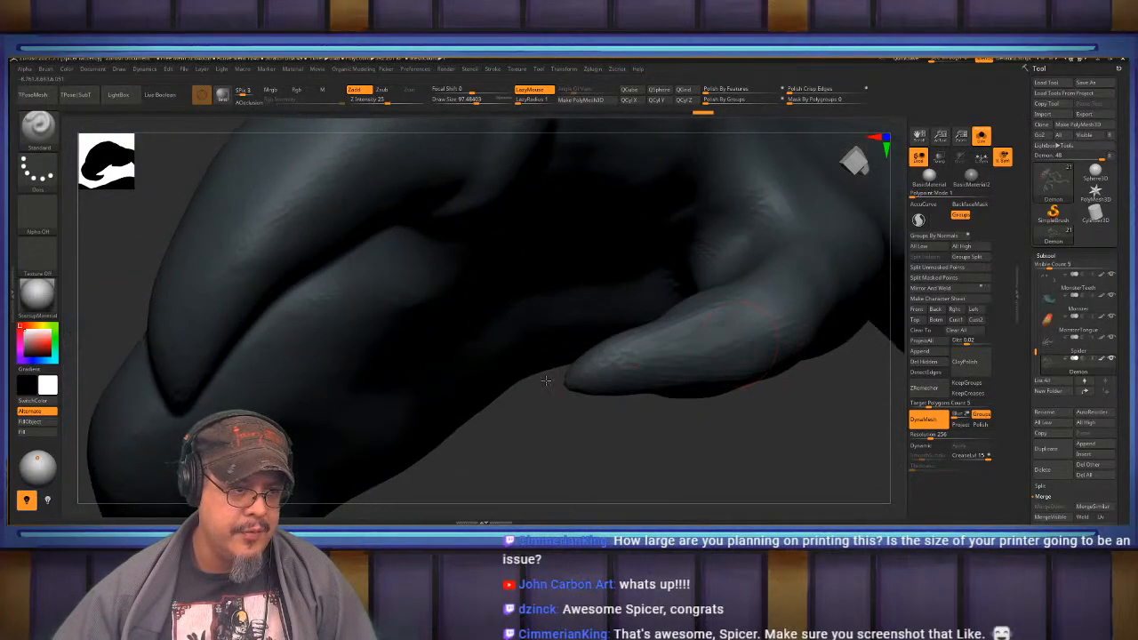
{"action": "right_click_drag", "start_coordinate": [539, 383], "coordinate": [719, 306]}
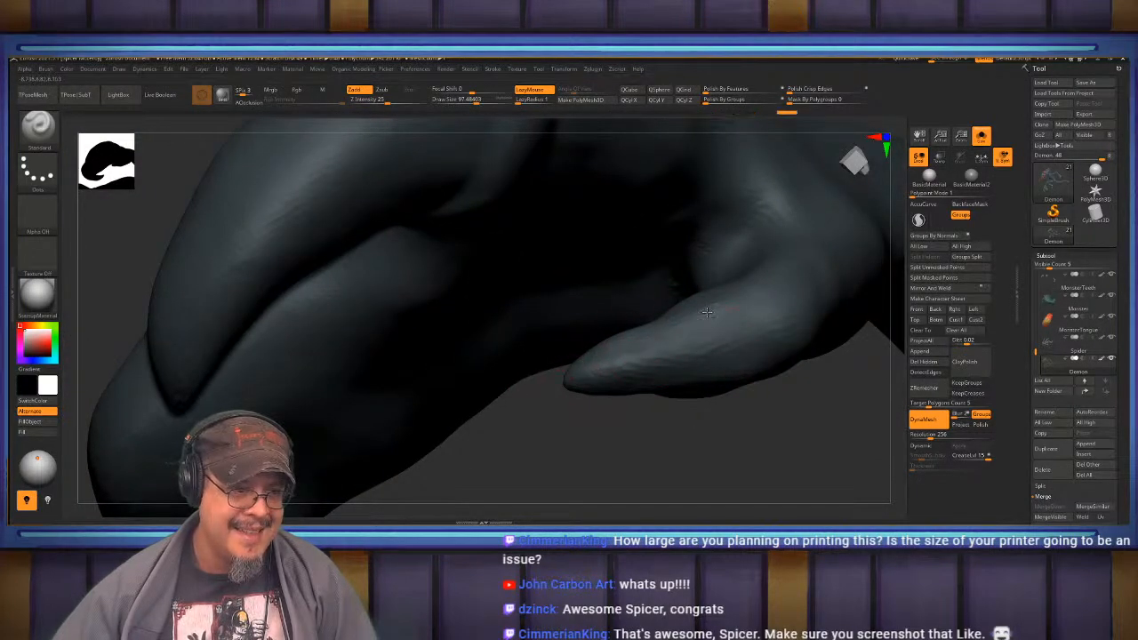
{"action": "left_click_drag", "start_coordinate": [617, 348], "coordinate": [548, 367], "text": "shift"}
{"action": "right_click_drag", "start_coordinate": [530, 374], "coordinate": [610, 392]}
{"action": "key", "text": "f"}
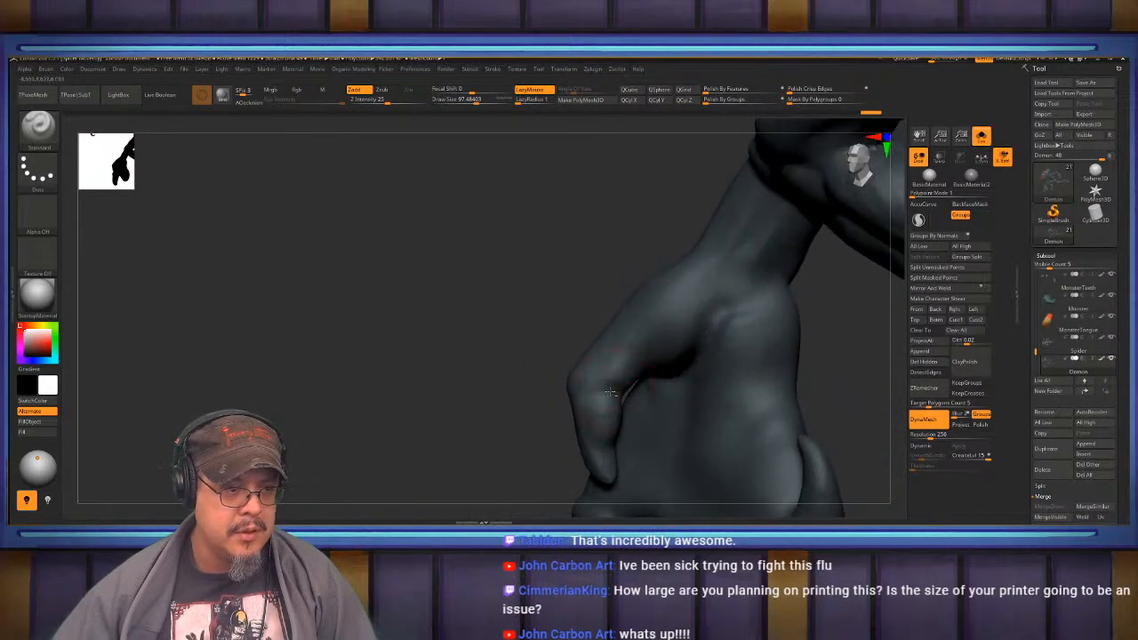
- Sculpt the back of the demon's hand between the thumb and first finger with the Standard brush and smooth the transitions
{"action": "right_click_drag", "start_coordinate": [662, 349], "coordinate": [673, 357]}
{"action": "mouse_move", "coordinate": [673, 354]}
{"action": "left_mouse_down"}
{"action": "mouse_move", "coordinate": [661, 332]}
{"action": "mouse_move", "coordinate": [630, 350]}
{"action": "left_mouse_up"}
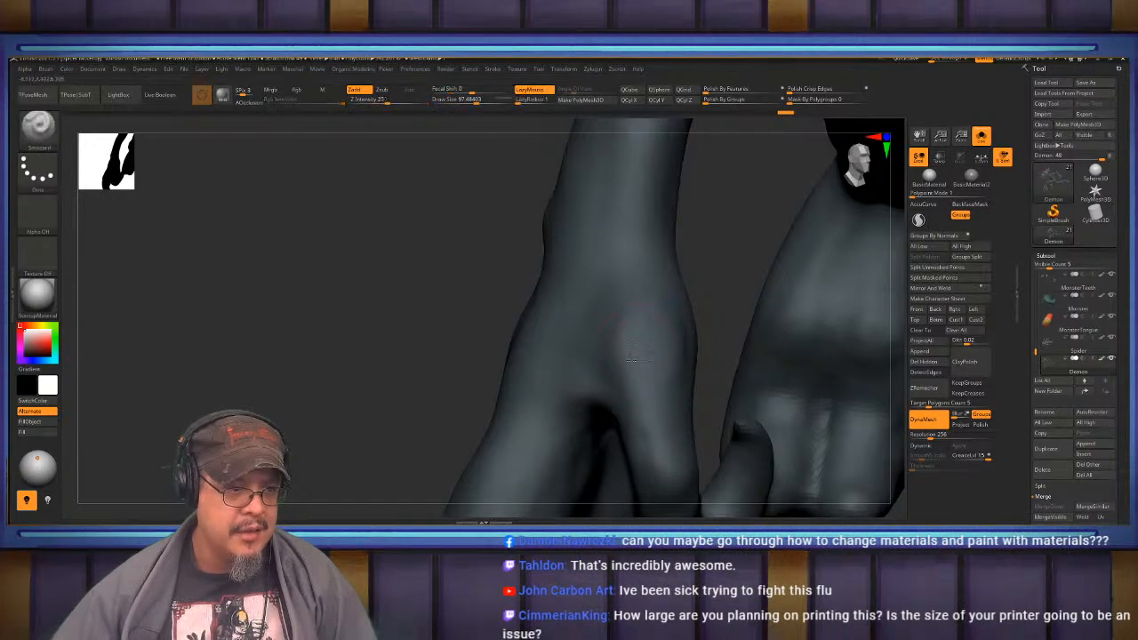
{"action": "right_click_drag", "start_coordinate": [632, 359], "coordinate": [638, 332]}
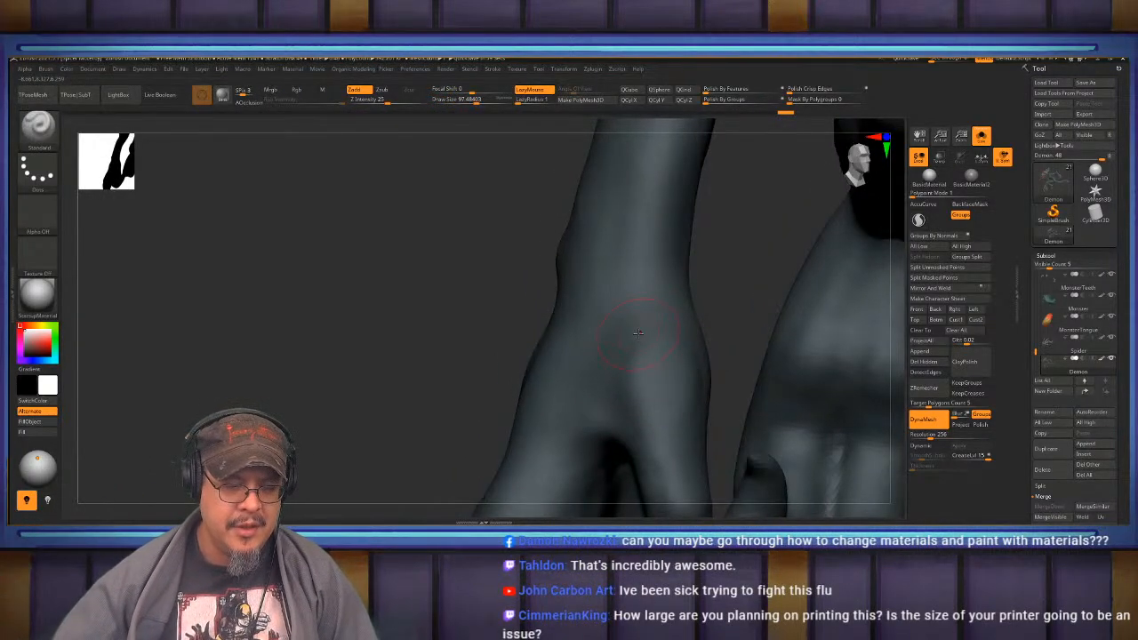
{"action": "right_click_drag", "start_coordinate": [399, 379], "coordinate": [670, 333]}
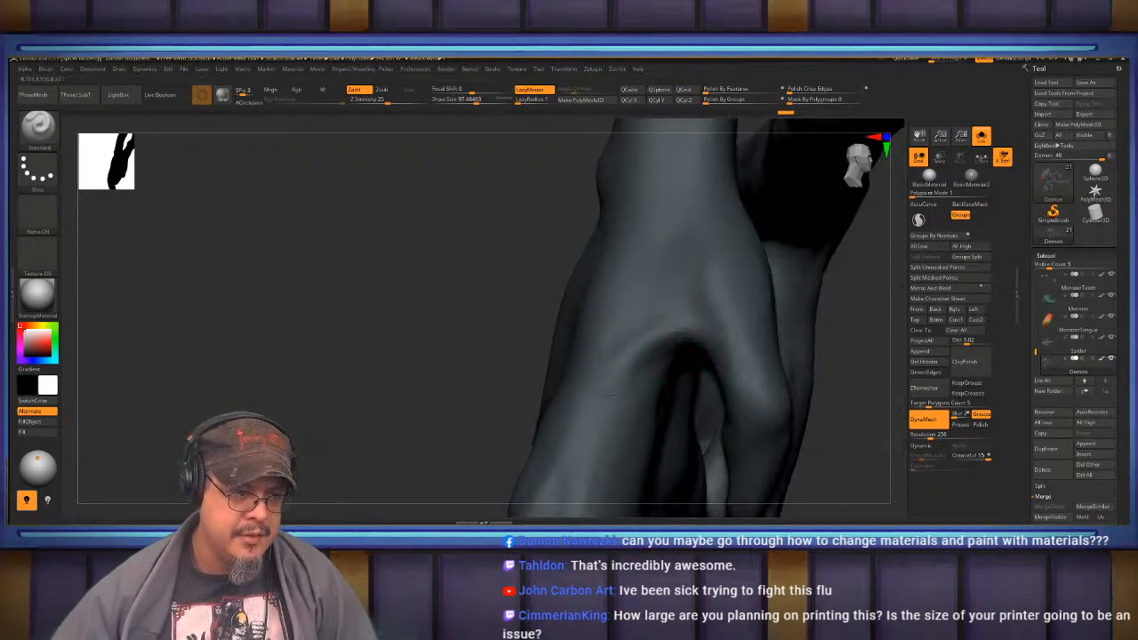
{"action": "mouse_move", "coordinate": [622, 427]}
{"action": "right_mouse_down"}
{"action": "mouse_move", "coordinate": [643, 309]}
{"action": "mouse_move", "coordinate": [591, 315]}
{"action": "mouse_move", "coordinate": [668, 287]}
{"action": "right_mouse_up"}
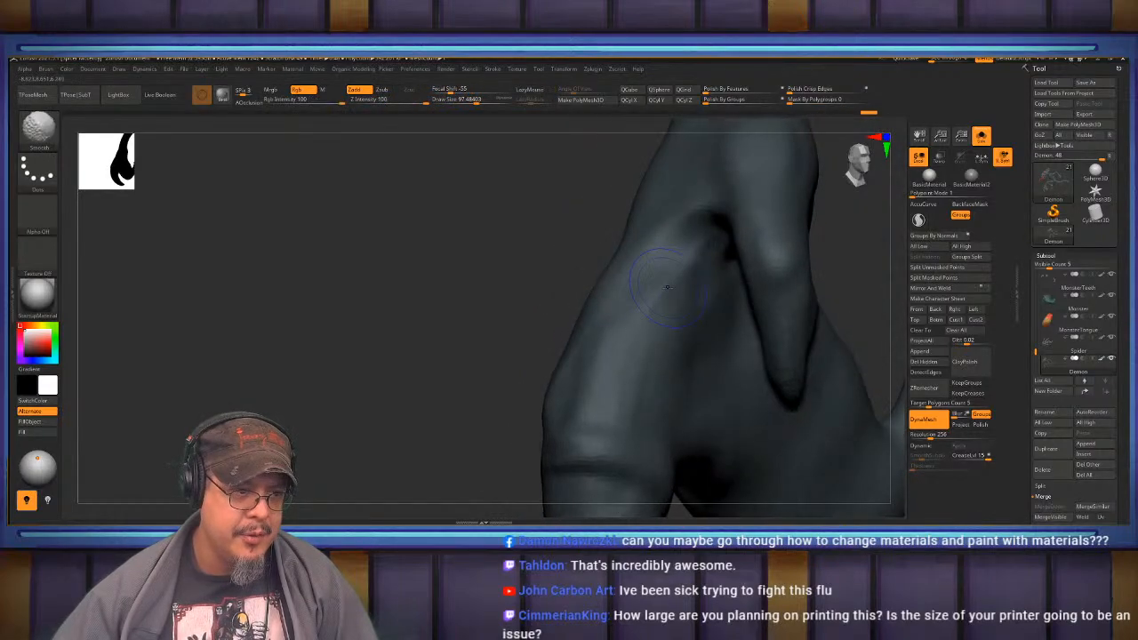
{"action": "mouse_move", "coordinate": [609, 374]}
{"action": "right_mouse_down"}
{"action": "mouse_move", "coordinate": [654, 377]}
{"action": "mouse_move", "coordinate": [649, 348]}
{"action": "mouse_move", "coordinate": [721, 360]}
{"action": "right_mouse_up"}
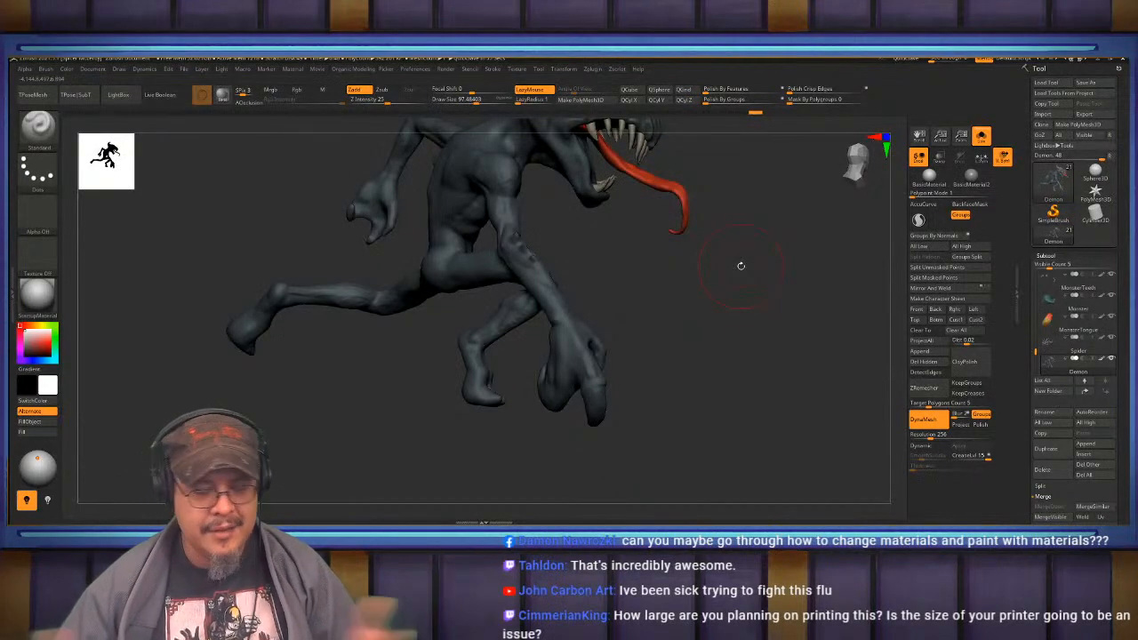
- Carve creases across the heel of the demon's palm with the DamStandard brush and soften them
{"action": "right_click_drag", "start_coordinate": [366, 381], "coordinate": [552, 419]}
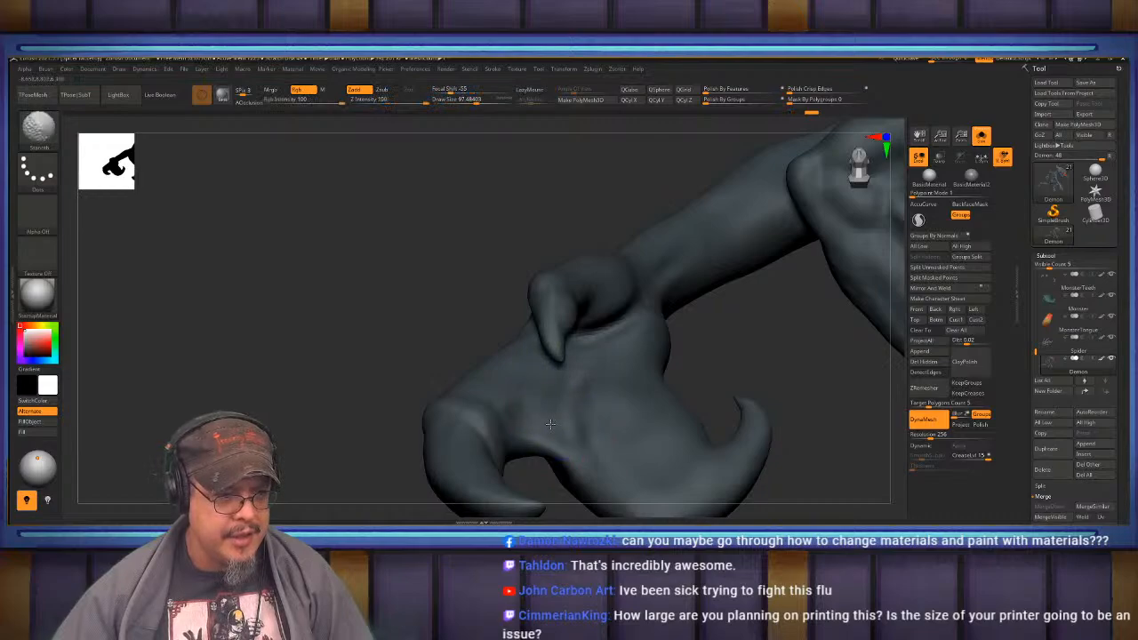
{"action": "mouse_move", "coordinate": [577, 420]}
{"action": "right_mouse_down"}
{"action": "mouse_move", "coordinate": [539, 431]}
{"action": "mouse_move", "coordinate": [622, 374]}
{"action": "right_mouse_up"}
{"action": "key", "text": "b"}
{"action": "key", "text": "d"}
{"action": "key", "text": "s"}
{"action": "mouse_move", "coordinate": [699, 379]}
{"action": "right_mouse_down"}
{"action": "mouse_move", "coordinate": [704, 371]}
{"action": "mouse_move", "coordinate": [640, 384]}
{"action": "right_mouse_up"}
{"action": "mouse_move", "coordinate": [550, 378]}
{"action": "right_mouse_down"}
{"action": "mouse_move", "coordinate": [590, 392]}
{"action": "mouse_move", "coordinate": [551, 400]}
{"action": "right_mouse_up"}
{"action": "key", "text": "shift"}
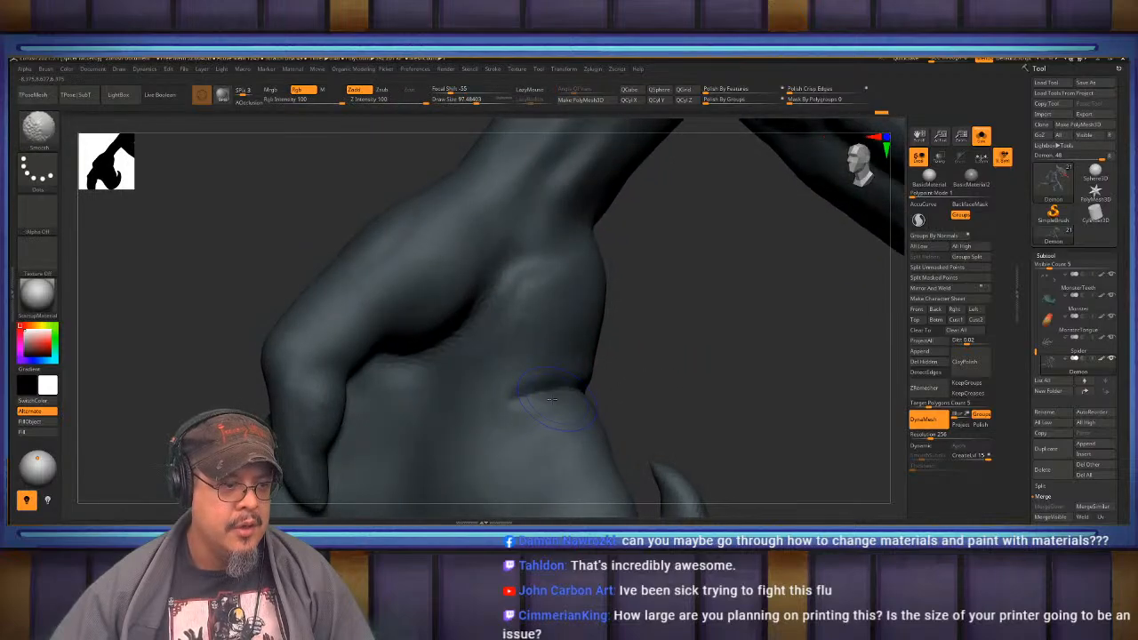
{"action": "mouse_move", "coordinate": [637, 394]}
{"action": "right_mouse_down"}
{"action": "mouse_move", "coordinate": [668, 356]}
{"action": "mouse_move", "coordinate": [597, 377]}
{"action": "right_mouse_up"}
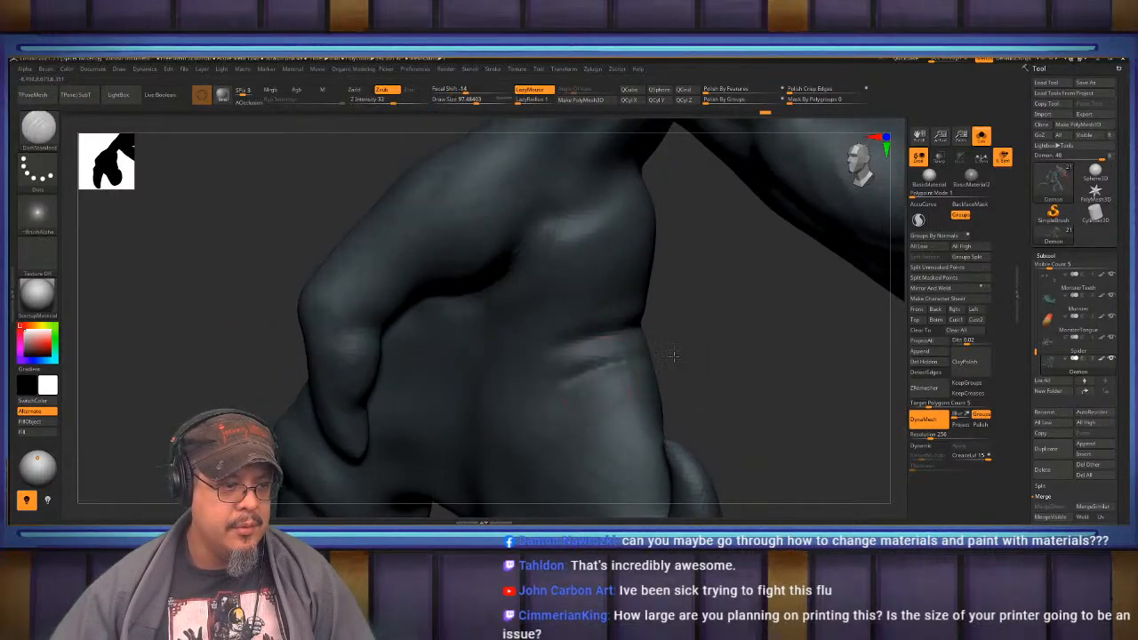
{"action": "left_click_drag", "start_coordinate": [564, 390], "coordinate": [664, 357], "text": "shift"}
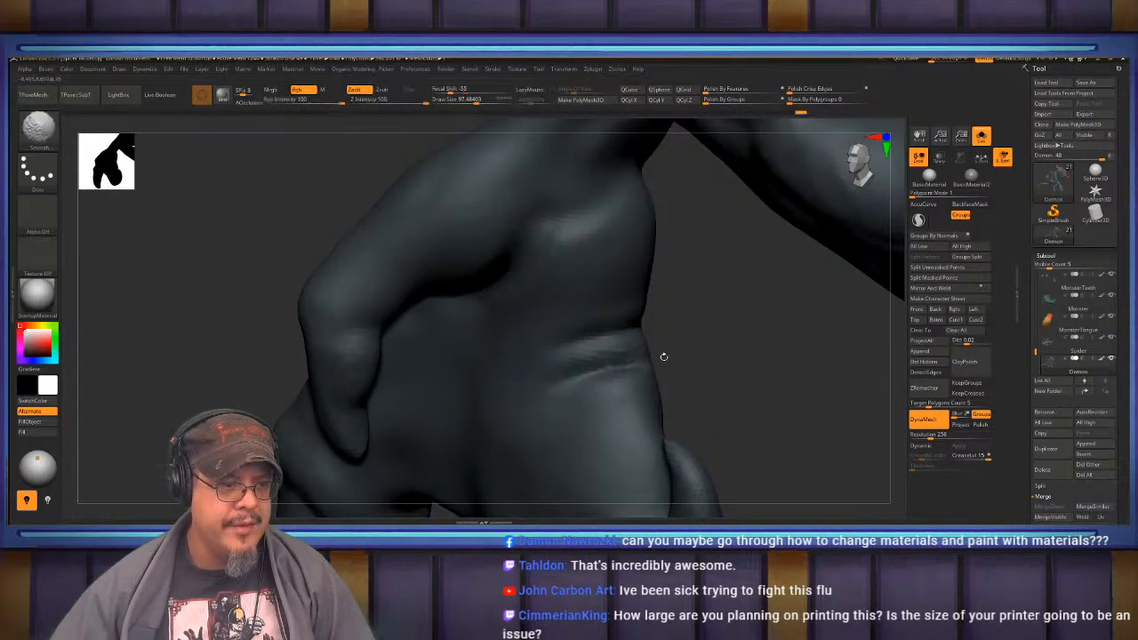
- Sculpt and smooth the palm and finger forms of the demon's hand with the Standard brush at a draw size of about 97
{"action": "mouse_move", "coordinate": [687, 362]}
{"action": "right_mouse_down"}
{"action": "mouse_move", "coordinate": [706, 340]}
{"action": "mouse_move", "coordinate": [614, 333]}
{"action": "mouse_move", "coordinate": [552, 389]}
{"action": "mouse_move", "coordinate": [543, 380]}
{"action": "right_mouse_up"}
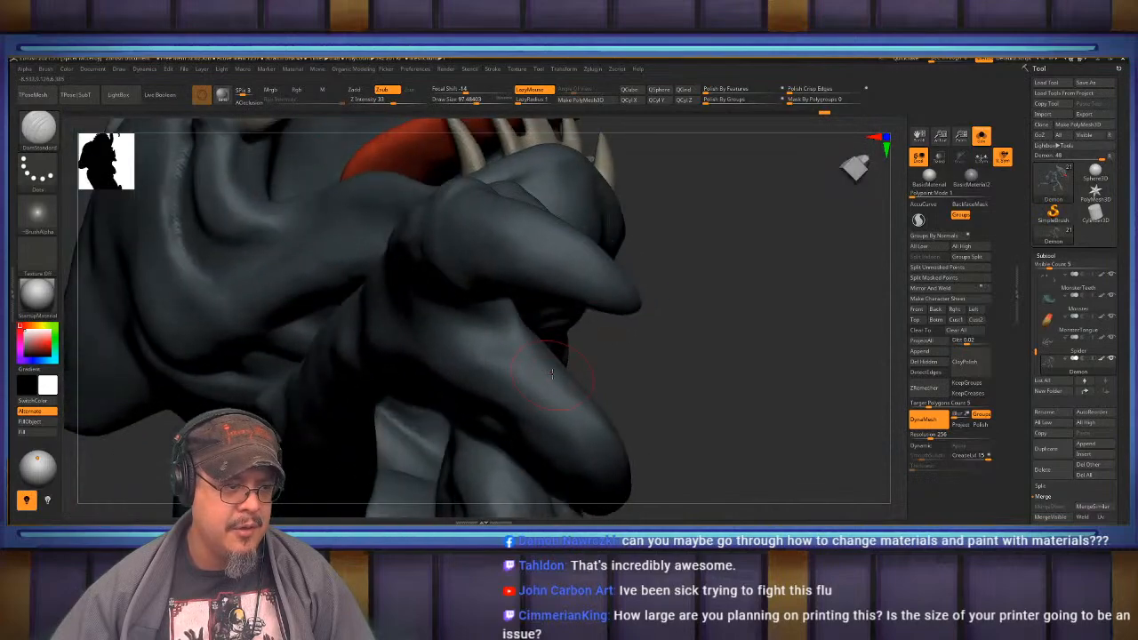
{"action": "key", "text": "b"}
{"action": "key", "text": "t"}
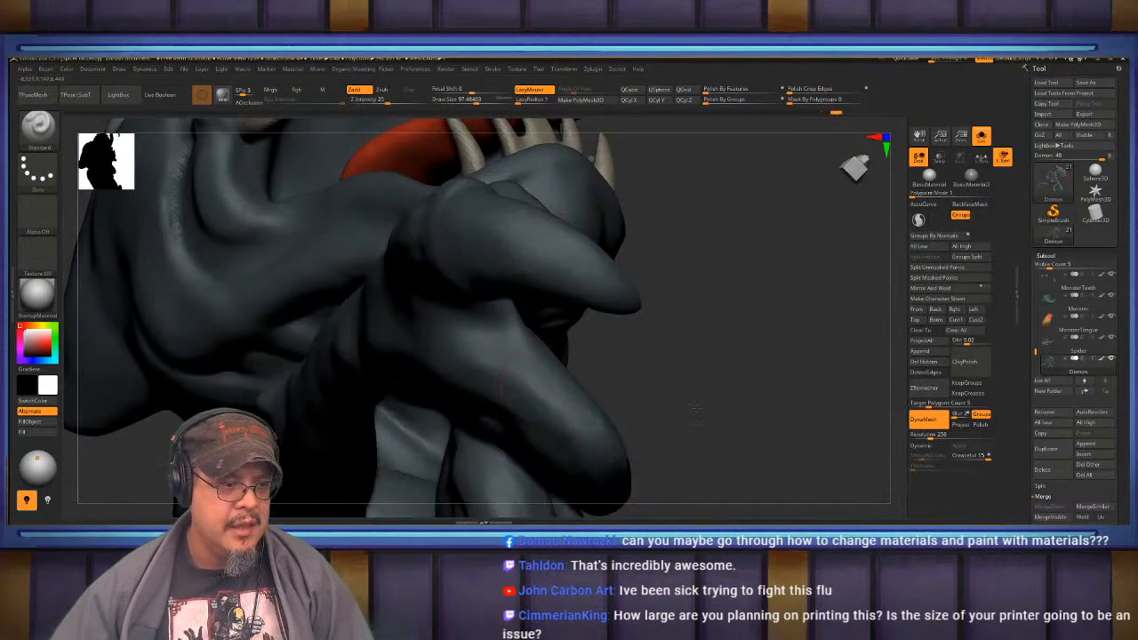
{"action": "right_click_drag", "start_coordinate": [697, 408], "coordinate": [623, 411]}
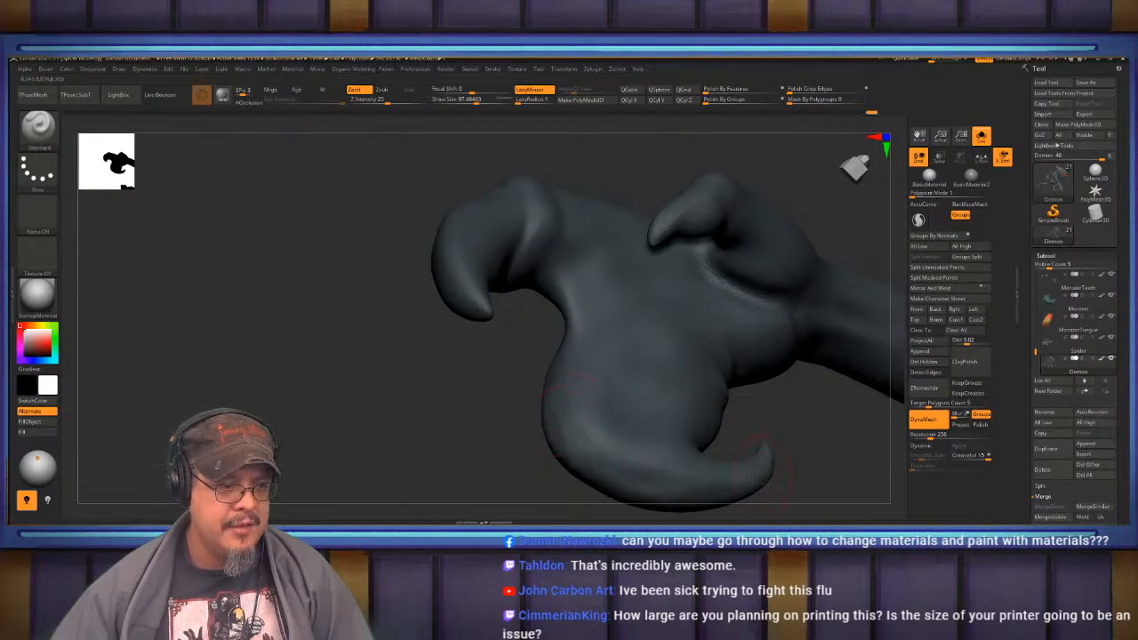
{"action": "left_click_drag", "start_coordinate": [786, 430], "coordinate": [784, 473]}
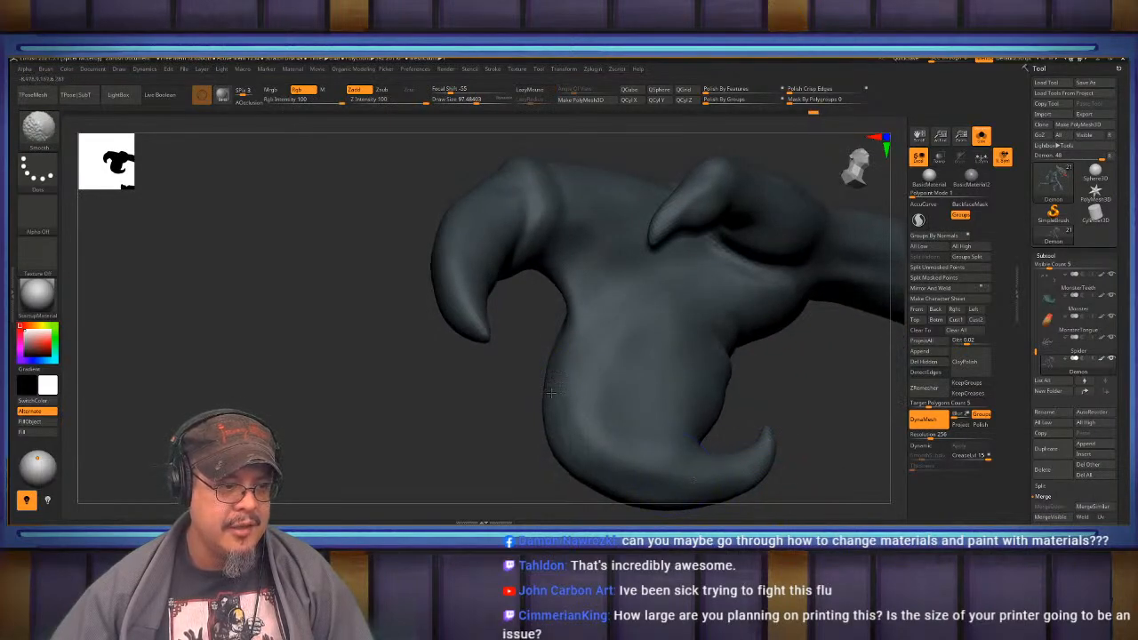
{"action": "left_click_drag", "start_coordinate": [481, 434], "coordinate": [500, 332]}
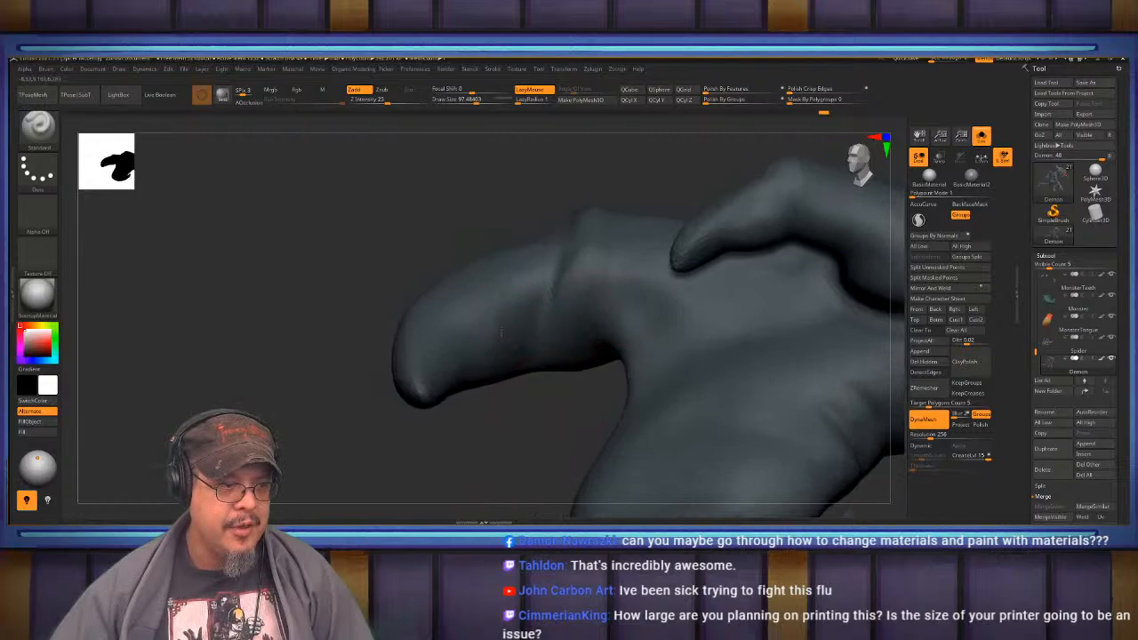
{"action": "left_click_drag", "start_coordinate": [587, 317], "coordinate": [595, 303]}
{"action": "mouse_move", "coordinate": [591, 365]}
{"action": "left_mouse_down"}
{"action": "mouse_move", "coordinate": [578, 267]}
{"action": "mouse_move", "coordinate": [500, 356]}
{"action": "mouse_move", "coordinate": [578, 347]}
{"action": "left_mouse_up"}
{"action": "mouse_move", "coordinate": [578, 347]}
{"action": "right_mouse_down"}
{"action": "mouse_move", "coordinate": [566, 309]}
{"action": "mouse_move", "coordinate": [605, 307]}
{"action": "mouse_move", "coordinate": [512, 325]}
{"action": "right_mouse_up"}
- Carve a crease around the base of the demon's finger claw with the DamStandard brush
{"action": "key", "text": "b"}
{"action": "key", "text": "d"}
{"action": "key", "text": "s"}
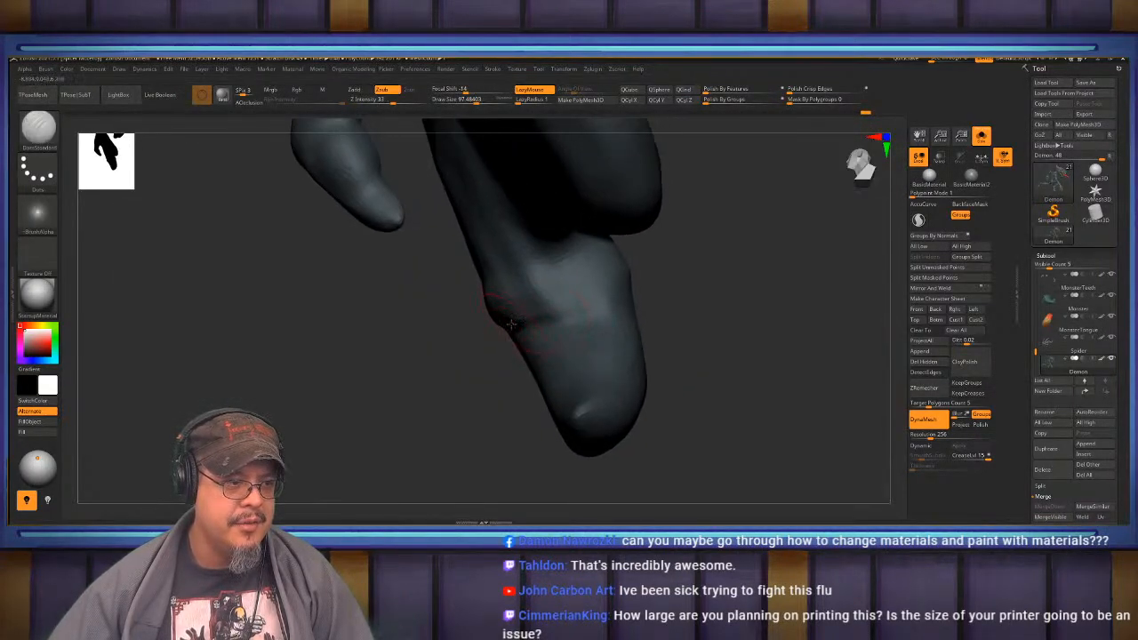
{"action": "right_click_drag", "start_coordinate": [678, 276], "coordinate": [614, 295]}
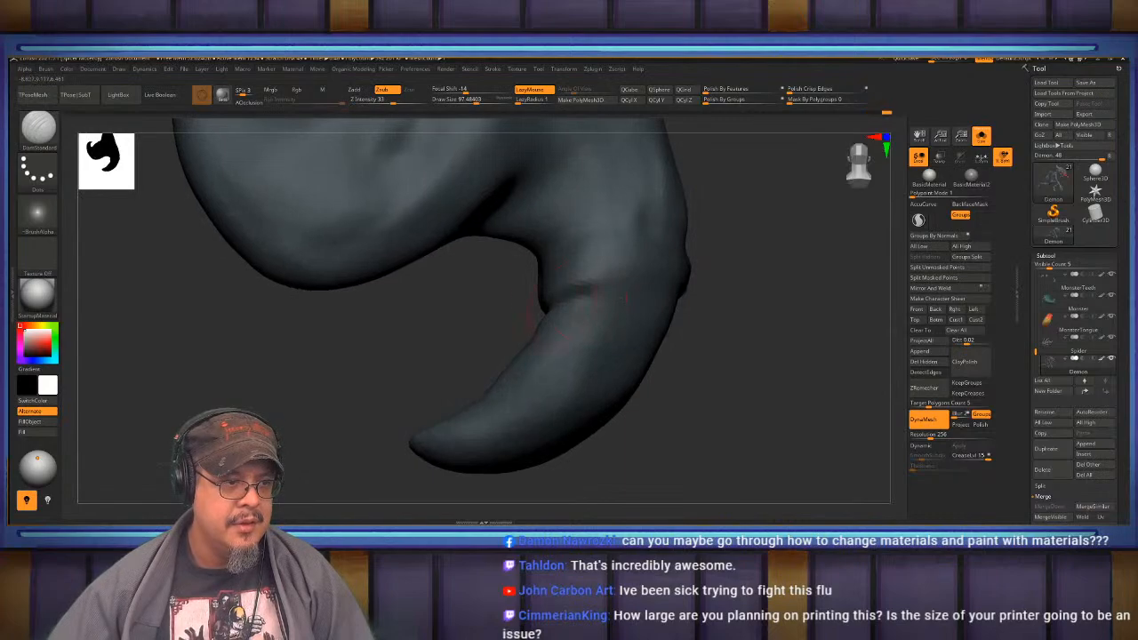
- Build up a raised rim of flesh around the base of the finger claw with the Standard brush
{"action": "mouse_move", "coordinate": [710, 287]}
{"action": "right_mouse_down"}
{"action": "mouse_move", "coordinate": [623, 307]}
{"action": "mouse_move", "coordinate": [685, 298]}
{"action": "mouse_move", "coordinate": [629, 277]}
{"action": "mouse_move", "coordinate": [685, 275]}
{"action": "mouse_move", "coordinate": [656, 269]}
{"action": "mouse_move", "coordinate": [653, 293]}
{"action": "mouse_move", "coordinate": [681, 267]}
{"action": "right_mouse_up"}
{"action": "key", "text": "b"}
{"action": "key", "text": "s"}
{"action": "key", "text": "t"}
{"action": "right_click_drag", "start_coordinate": [748, 316], "coordinate": [637, 313]}
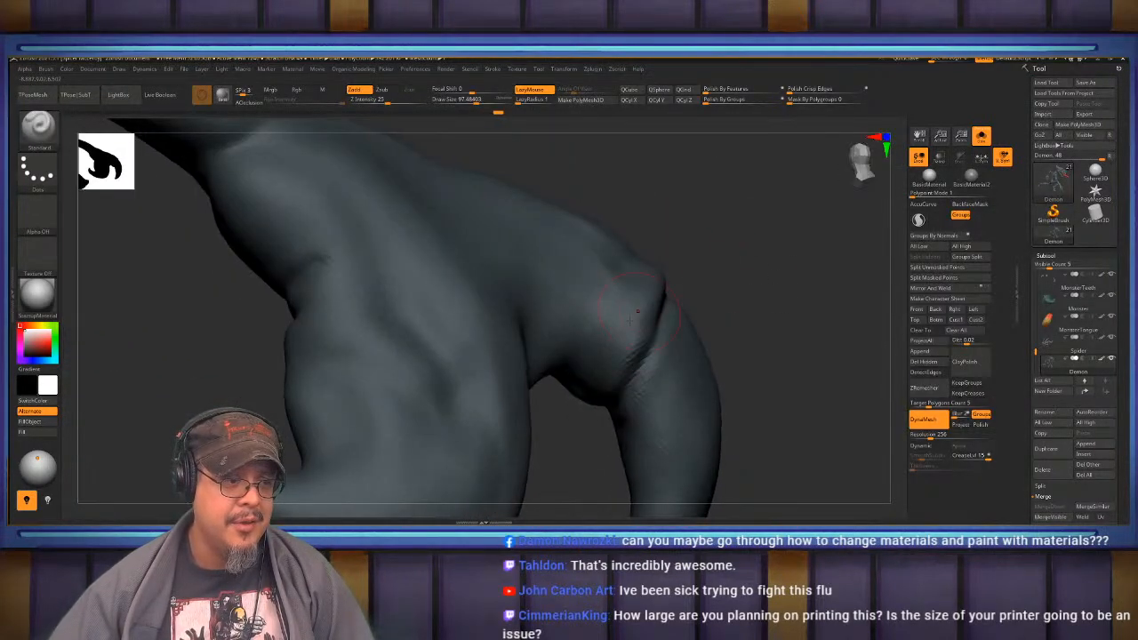
{"action": "right_click_drag", "start_coordinate": [572, 422], "coordinate": [640, 333]}
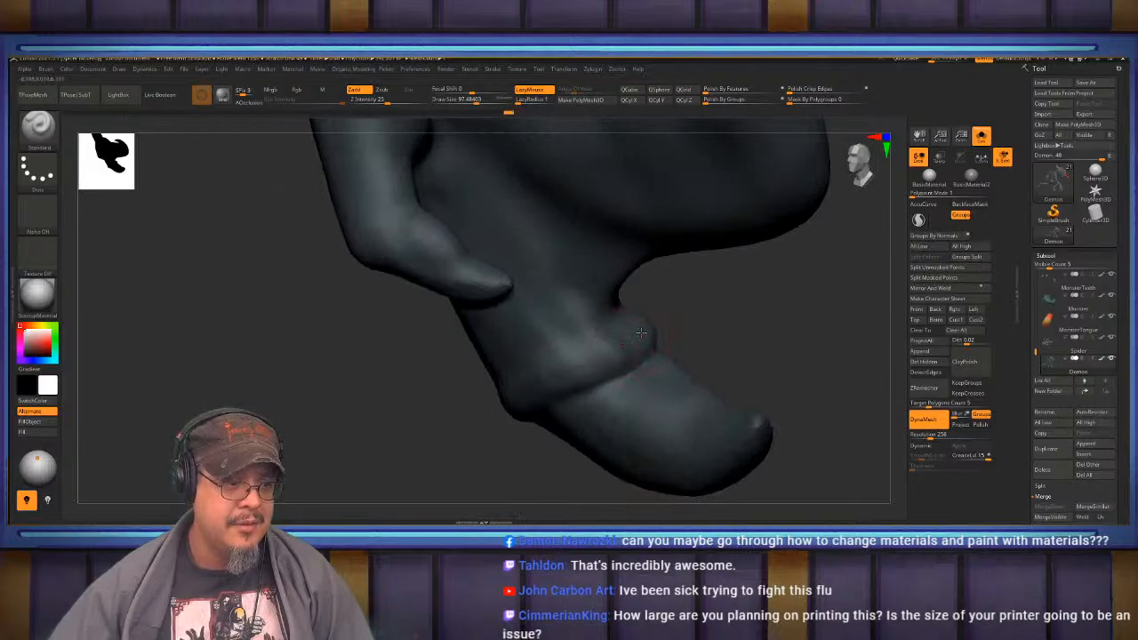
- Bulk up the upper side and knuckle of the clawed finger, smoothing it into the back of the hand
{"action": "right_click_drag", "start_coordinate": [567, 366], "coordinate": [534, 369]}
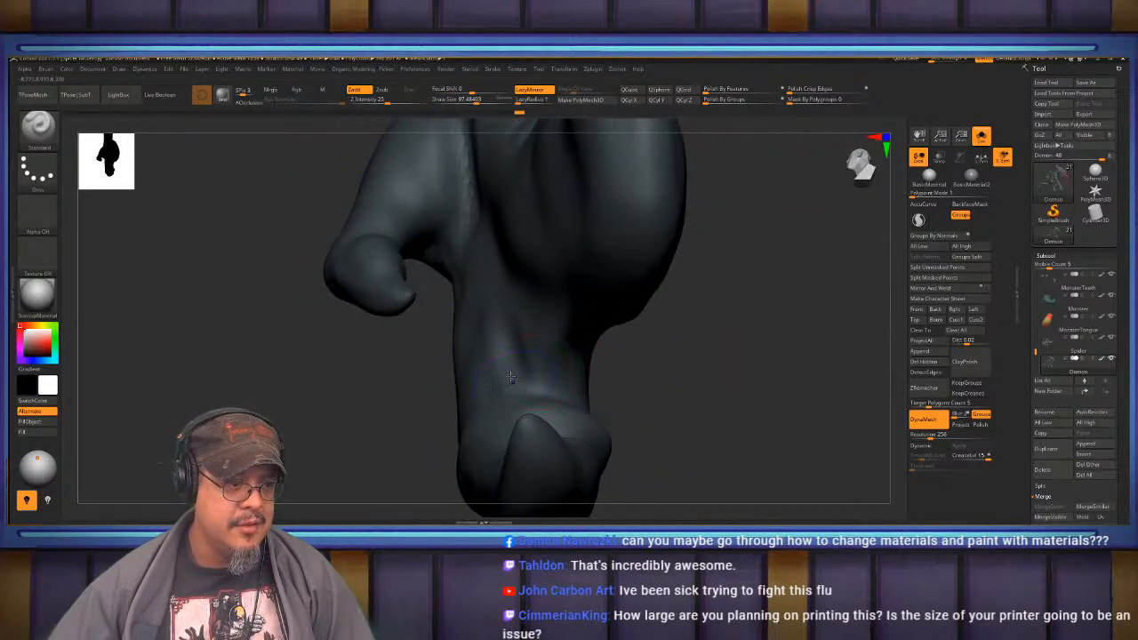
{"action": "right_click_drag", "start_coordinate": [679, 358], "coordinate": [505, 364]}
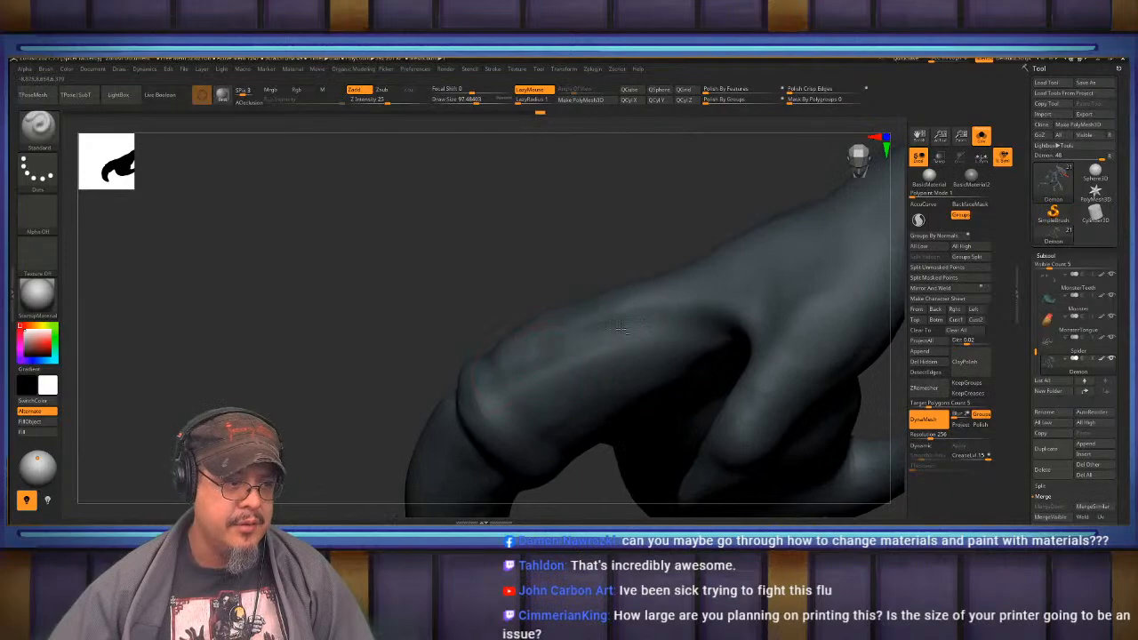
{"action": "right_click_drag", "start_coordinate": [621, 328], "coordinate": [647, 300]}
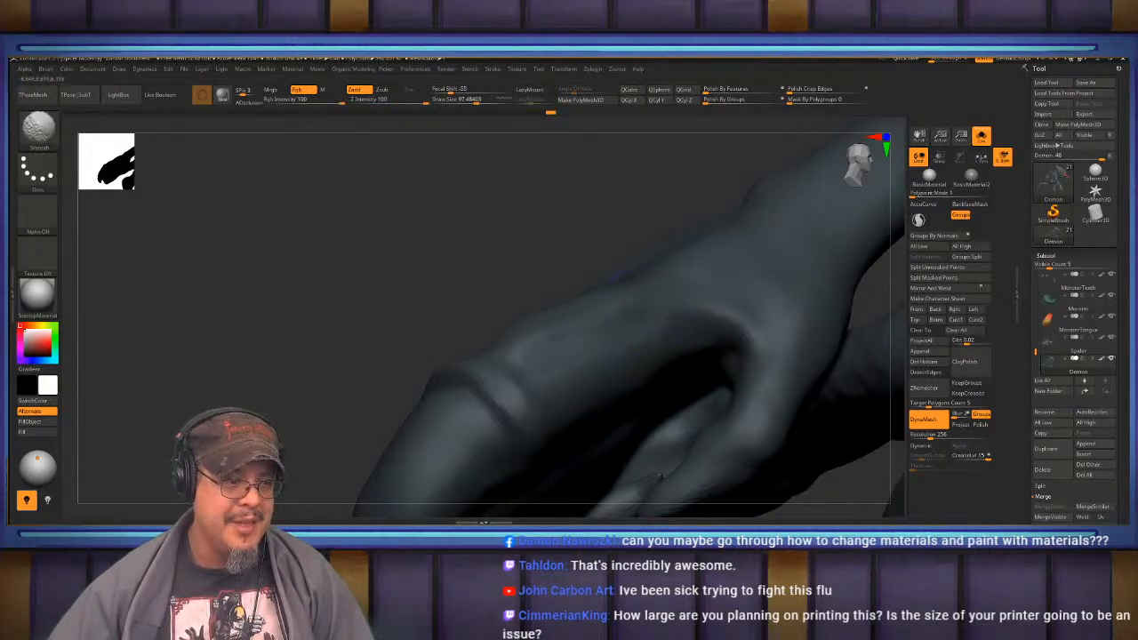
{"action": "mouse_move", "coordinate": [660, 478]}
{"action": "right_mouse_down"}
{"action": "mouse_move", "coordinate": [676, 427]}
{"action": "mouse_move", "coordinate": [556, 334]}
{"action": "mouse_move", "coordinate": [656, 349]}
{"action": "right_mouse_up"}
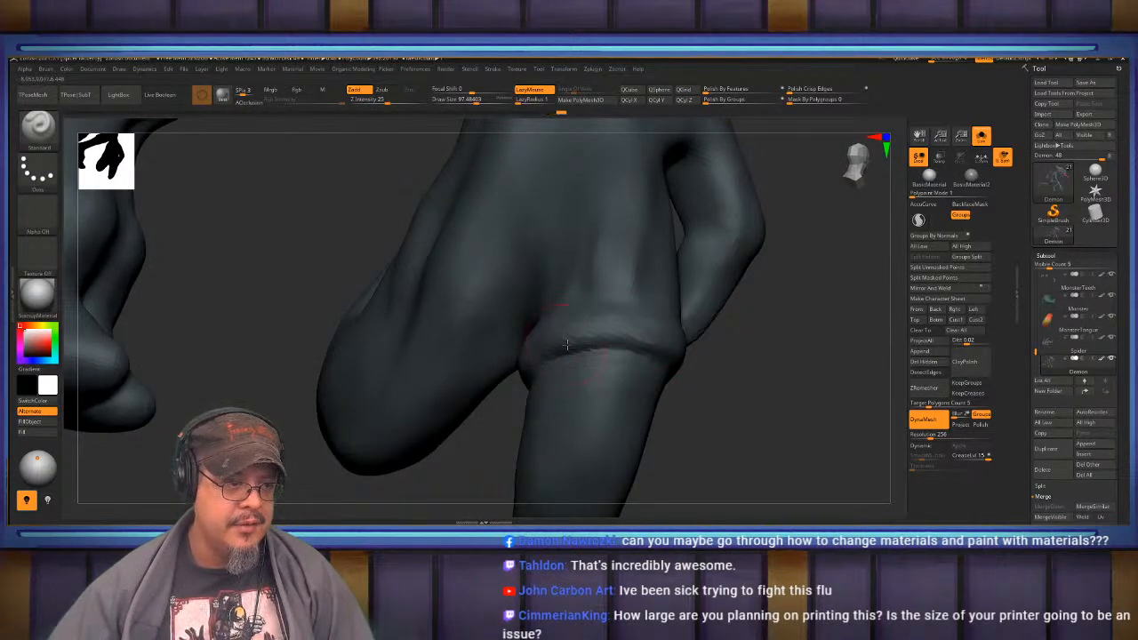
{"action": "right_click_drag", "start_coordinate": [566, 346], "coordinate": [587, 306]}
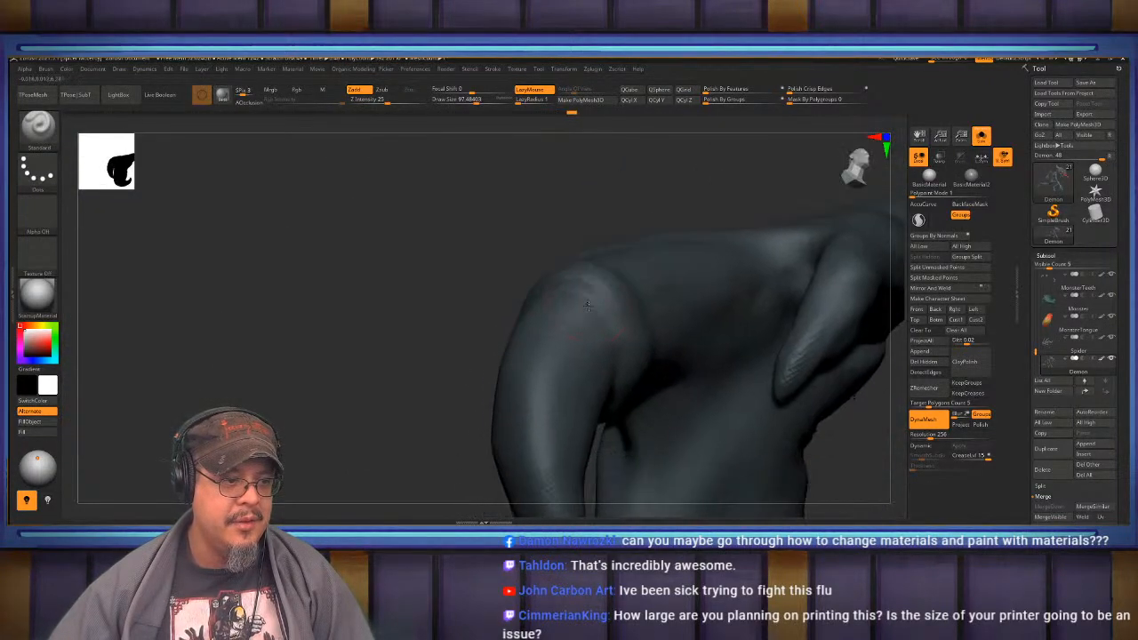
- Deepen the groove between the finger flesh and the claw all around with the DamStandard brush
{"action": "key", "text": "b"}
{"action": "key", "text": "d"}
{"action": "key", "text": "s"}
{"action": "left_click_drag", "start_coordinate": [569, 275], "coordinate": [618, 311]}
{"action": "right_click_drag", "start_coordinate": [618, 311], "coordinate": [574, 291]}
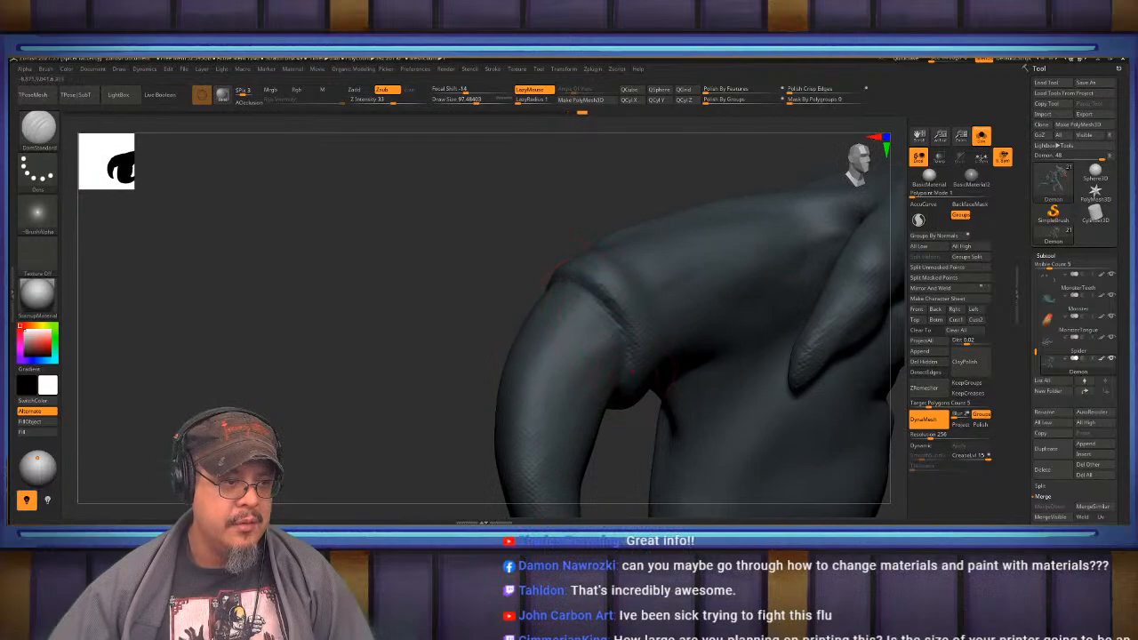
{"action": "right_click_drag", "start_coordinate": [629, 357], "coordinate": [609, 315]}
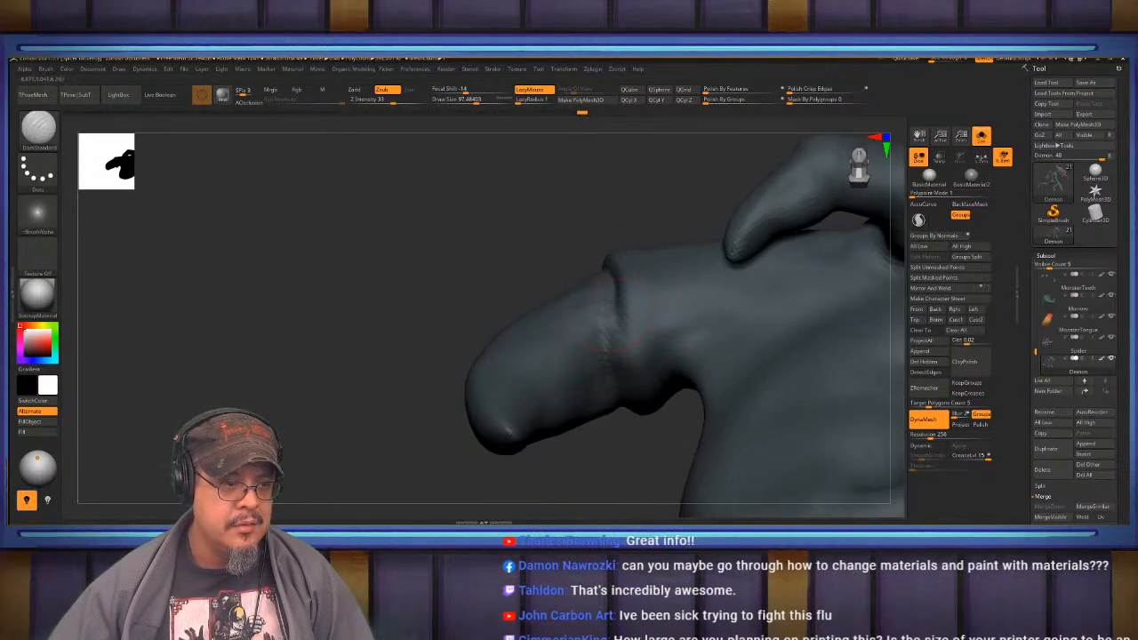
- Sharpen the crease between the finger flesh and its claw using the Standard and DamStandard brushes
{"action": "key", "text": "b"}
{"action": "key", "text": "s"}
{"action": "key", "text": "t"}
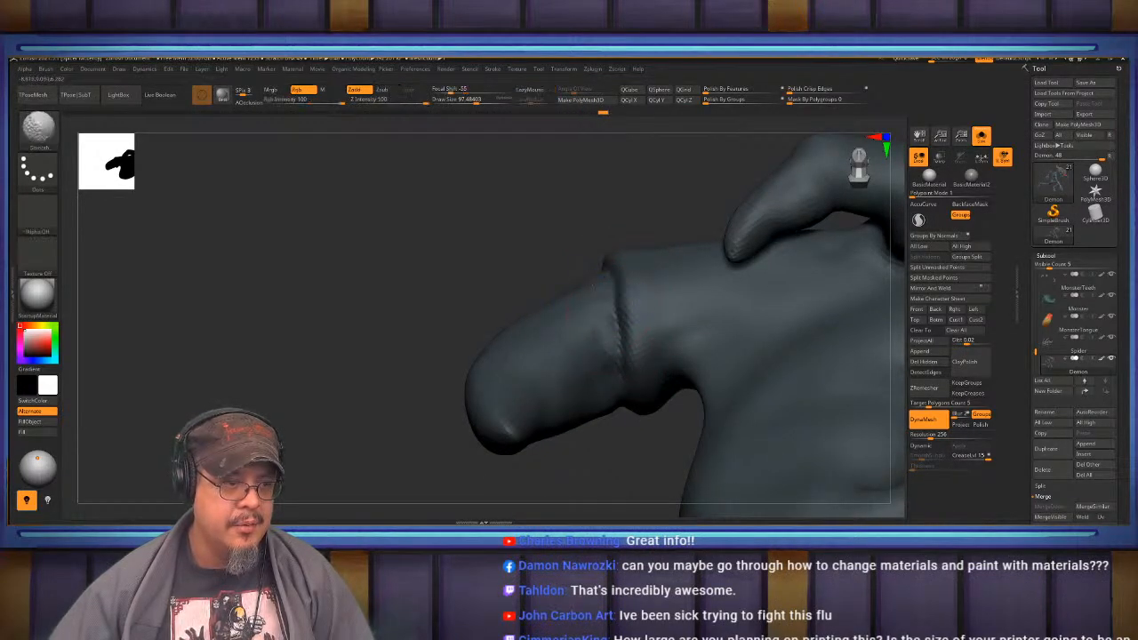
{"action": "key", "text": "b"}
{"action": "key", "text": "d"}
{"action": "key", "text": "s"}
{"action": "mouse_move", "coordinate": [601, 359]}
{"action": "right_mouse_down"}
{"action": "mouse_move", "coordinate": [560, 320]}
{"action": "mouse_move", "coordinate": [578, 341]}
{"action": "mouse_move", "coordinate": [621, 344]}
{"action": "right_mouse_up"}
- Reshape the claw base and the flesh rim above it from several sides with the Move brush at a draw size of about 155
{"action": "key", "text": "b"}
{"action": "key", "text": "m"}
{"action": "key", "text": "v"}
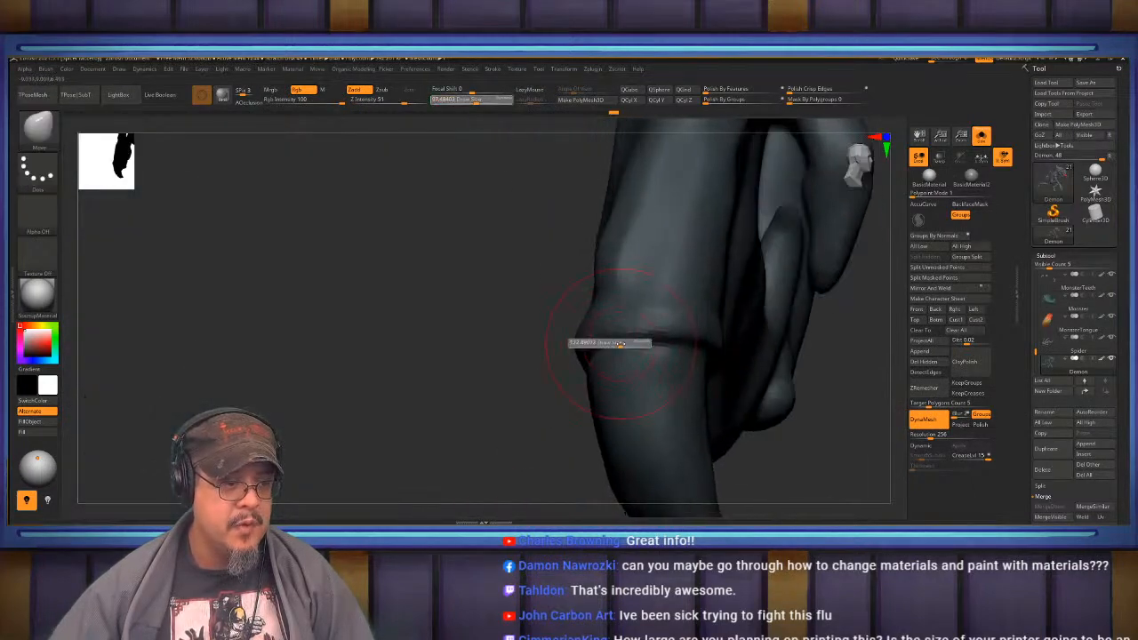
{"action": "left_click_drag", "start_coordinate": [620, 343], "coordinate": [623, 344]}
{"action": "right_click_drag", "start_coordinate": [622, 343], "coordinate": [613, 333]}
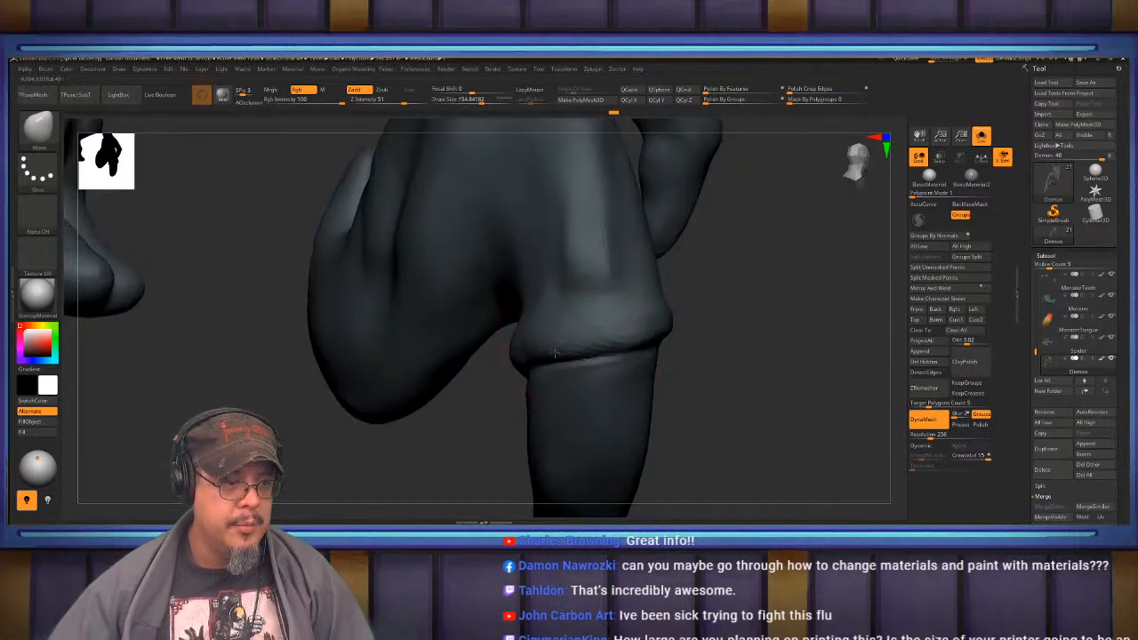
{"action": "right_click_drag", "start_coordinate": [555, 353], "coordinate": [606, 335]}
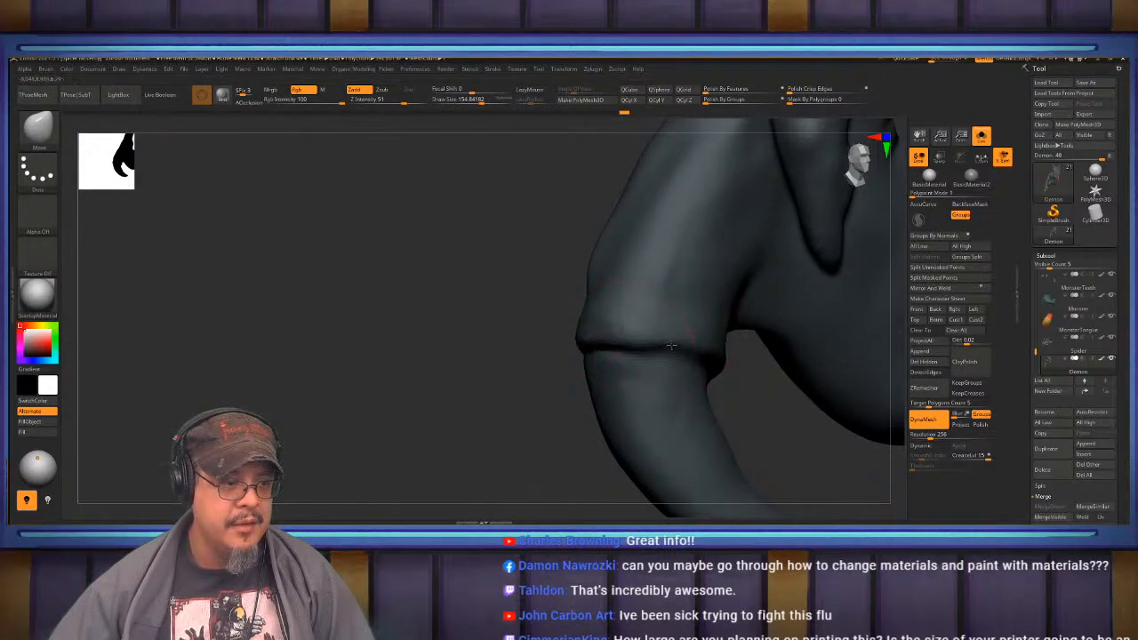
{"action": "mouse_move", "coordinate": [671, 346]}
{"action": "right_mouse_down"}
{"action": "mouse_move", "coordinate": [569, 338]}
{"action": "mouse_move", "coordinate": [590, 338]}
{"action": "mouse_move", "coordinate": [573, 295]}
{"action": "mouse_move", "coordinate": [619, 392]}
{"action": "mouse_move", "coordinate": [645, 378]}
{"action": "mouse_move", "coordinate": [587, 356]}
{"action": "mouse_move", "coordinate": [549, 372]}
{"action": "mouse_move", "coordinate": [632, 360]}
{"action": "mouse_move", "coordinate": [623, 387]}
{"action": "right_mouse_up"}
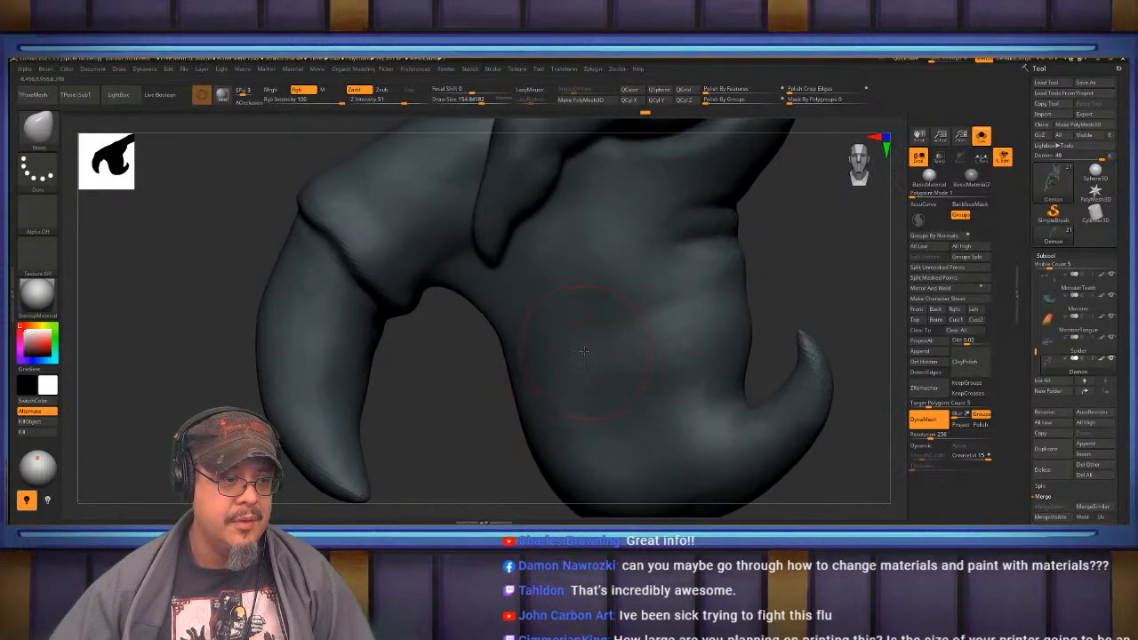
- Carve a crease around the base of the broad hooked claw with the DamStandard brush and soften its outer end
{"action": "key", "text": "b"}
{"action": "key", "text": "d"}
{"action": "key", "text": "s"}
{"action": "right_click_drag", "start_coordinate": [622, 336], "coordinate": [687, 315]}
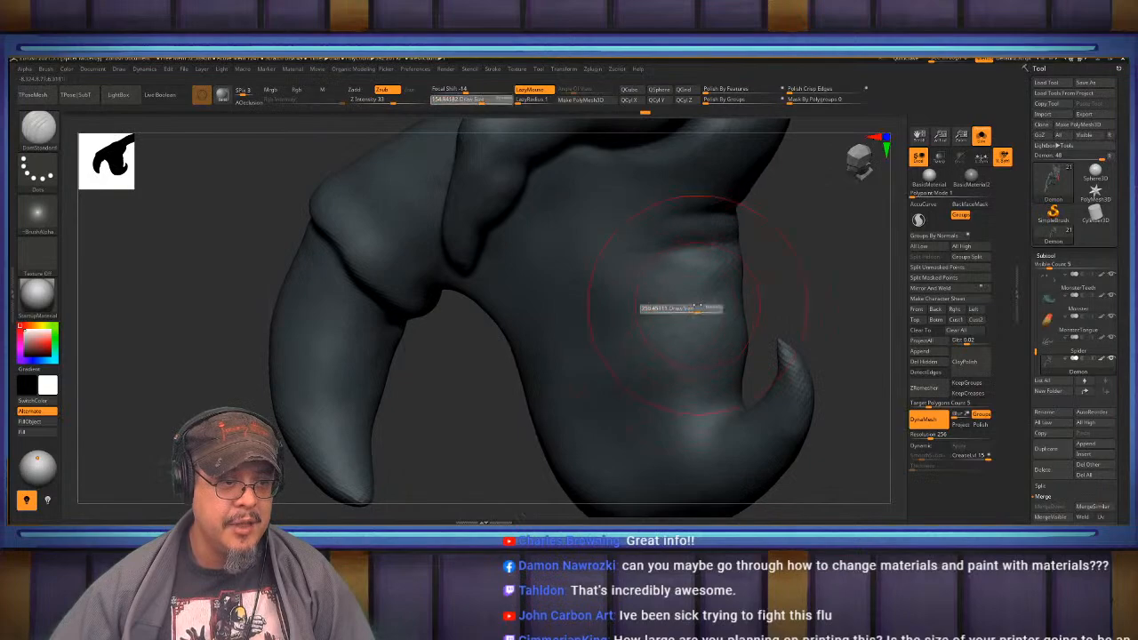
{"action": "right_click_drag", "start_coordinate": [504, 392], "coordinate": [500, 380]}
{"action": "right_click_drag", "start_coordinate": [442, 401], "coordinate": [648, 338]}
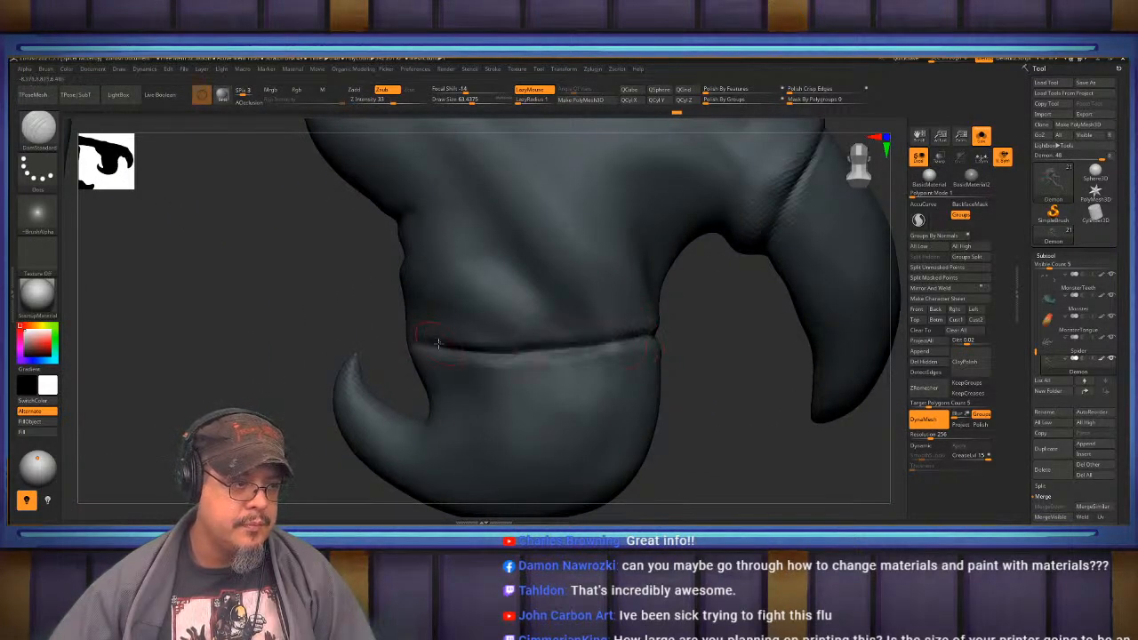
{"action": "mouse_move", "coordinate": [437, 343]}
{"action": "right_mouse_down"}
{"action": "mouse_move", "coordinate": [427, 323]}
{"action": "mouse_move", "coordinate": [405, 325]}
{"action": "mouse_move", "coordinate": [436, 318]}
{"action": "mouse_move", "coordinate": [503, 333]}
{"action": "mouse_move", "coordinate": [415, 315]}
{"action": "right_mouse_up"}
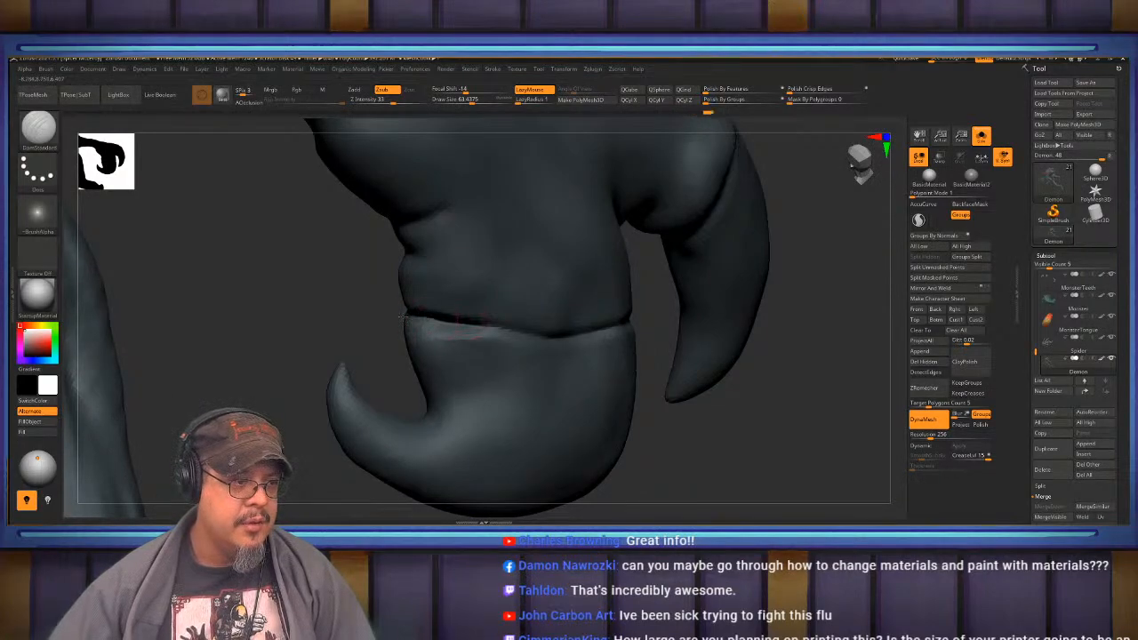
{"action": "left_click_drag", "start_coordinate": [499, 346], "coordinate": [396, 336], "text": "shift"}
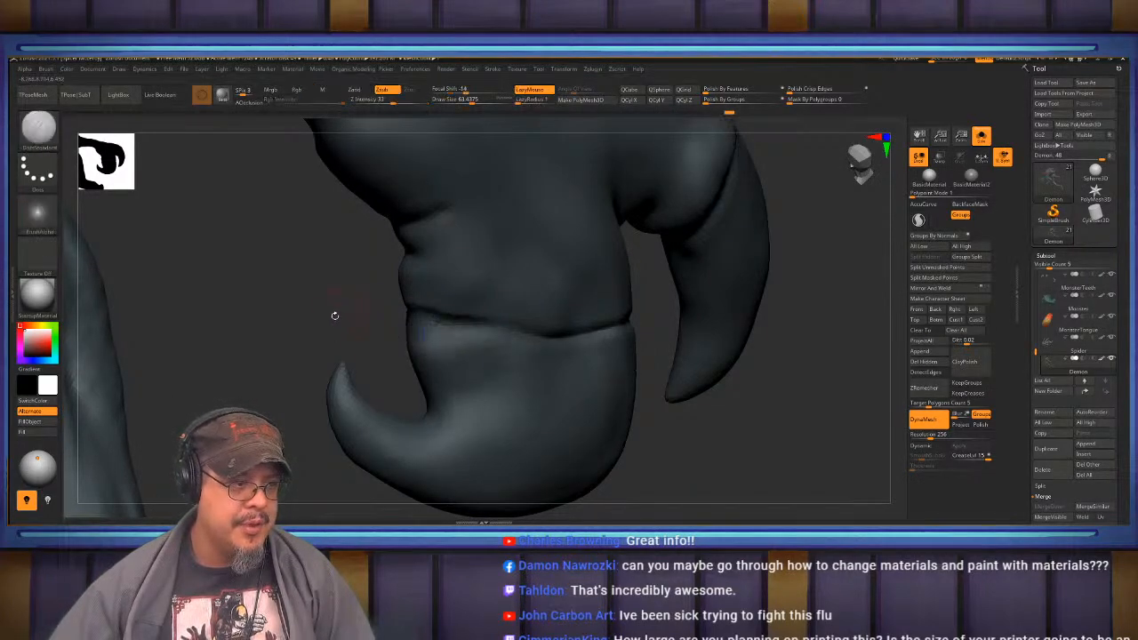
- Build up a raised rim of flesh above the broad hooked claw's crease with the Standard brush
{"action": "mouse_move", "coordinate": [332, 315]}
{"action": "right_mouse_down"}
{"action": "mouse_move", "coordinate": [411, 315]}
{"action": "mouse_move", "coordinate": [435, 327]}
{"action": "mouse_move", "coordinate": [418, 338]}
{"action": "mouse_move", "coordinate": [510, 343]}
{"action": "mouse_move", "coordinate": [486, 333]}
{"action": "right_mouse_up"}
{"action": "key", "text": "b"}
{"action": "key", "text": "s"}
{"action": "key", "text": "t"}
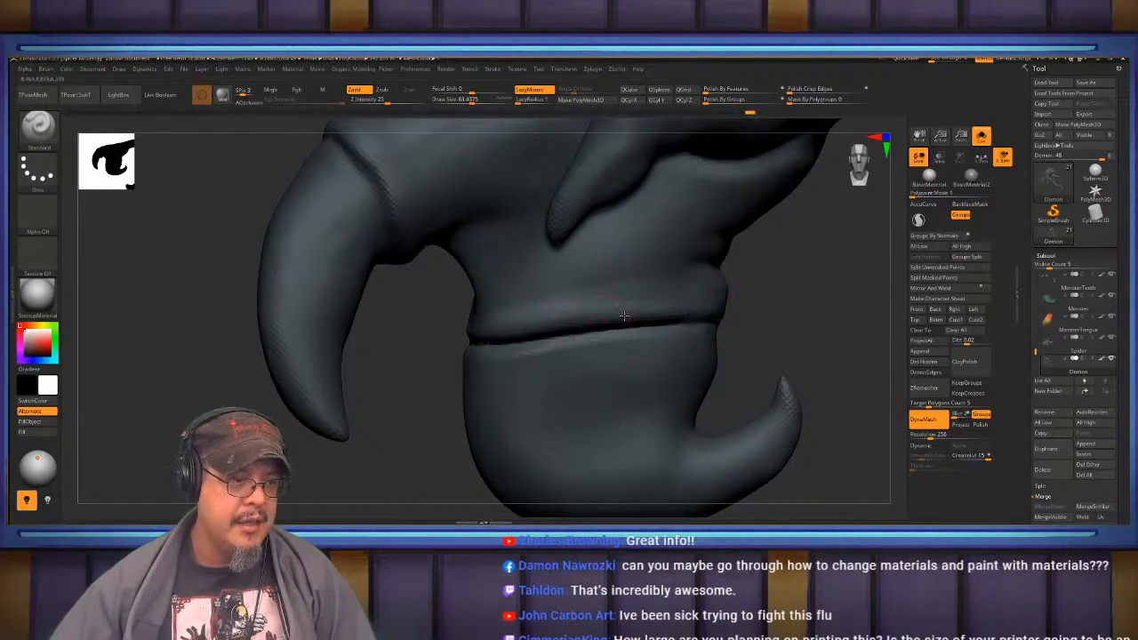
{"action": "right_click_drag", "start_coordinate": [623, 315], "coordinate": [676, 299]}
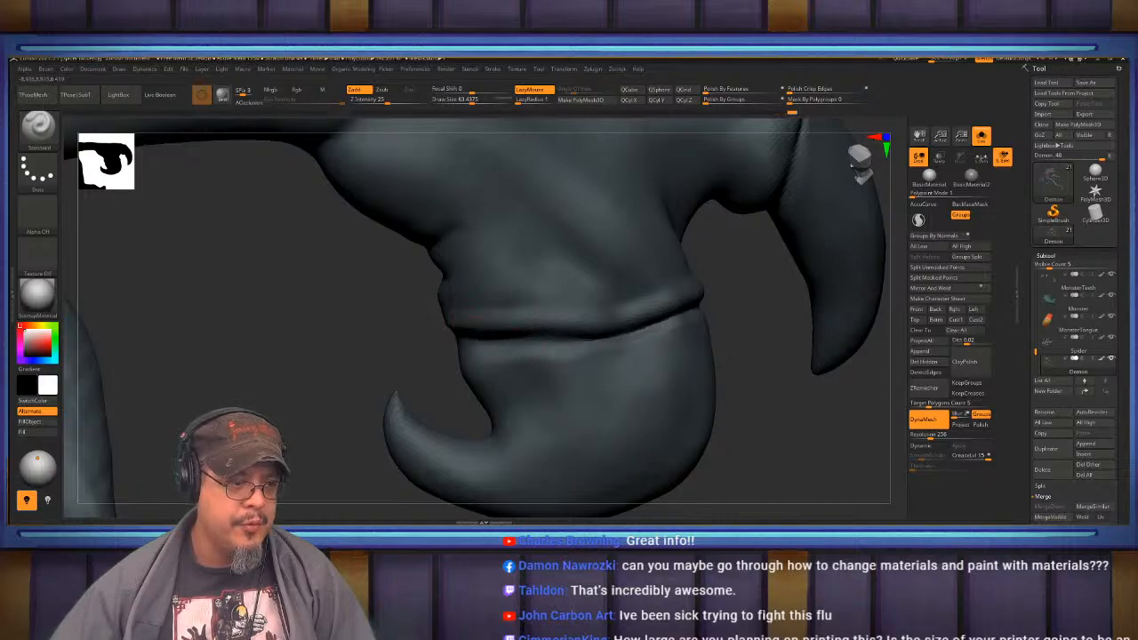
- Deepen the broad claw's groove with DamStandard and adjust the surrounding finger shape with the Move brush
{"action": "mouse_move", "coordinate": [655, 322]}
{"action": "right_mouse_down"}
{"action": "mouse_move", "coordinate": [590, 332]}
{"action": "mouse_move", "coordinate": [668, 315]}
{"action": "mouse_move", "coordinate": [582, 352]}
{"action": "mouse_move", "coordinate": [574, 343]}
{"action": "mouse_move", "coordinate": [621, 333]}
{"action": "mouse_move", "coordinate": [553, 340]}
{"action": "mouse_move", "coordinate": [591, 351]}
{"action": "mouse_move", "coordinate": [570, 353]}
{"action": "right_mouse_up"}
{"action": "key", "text": "b"}
{"action": "key", "text": "d"}
{"action": "key", "text": "s"}
{"action": "key", "text": "b"}
{"action": "key", "text": "m"}
{"action": "key", "text": "v"}
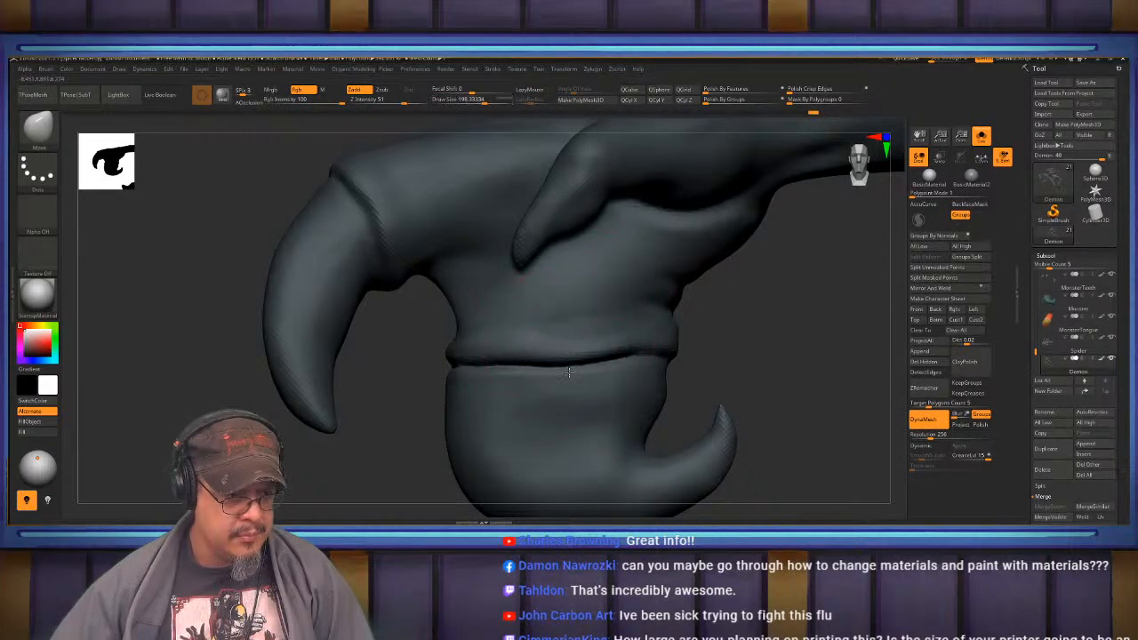
- Show the complete diorama and examine it from several angles, including a close look at the demon beneath the chains
{"action": "key", "text": "f"}
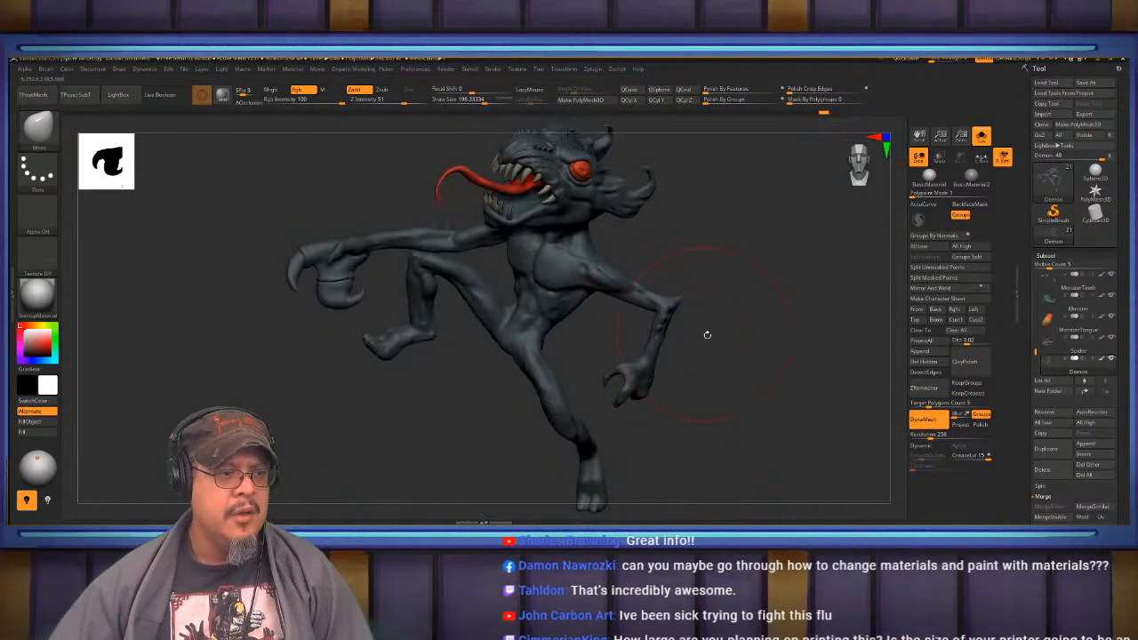
{"action": "right_click_drag", "start_coordinate": [707, 335], "coordinate": [738, 356]}
{"action": "left_click", "coordinate": [982, 135]}
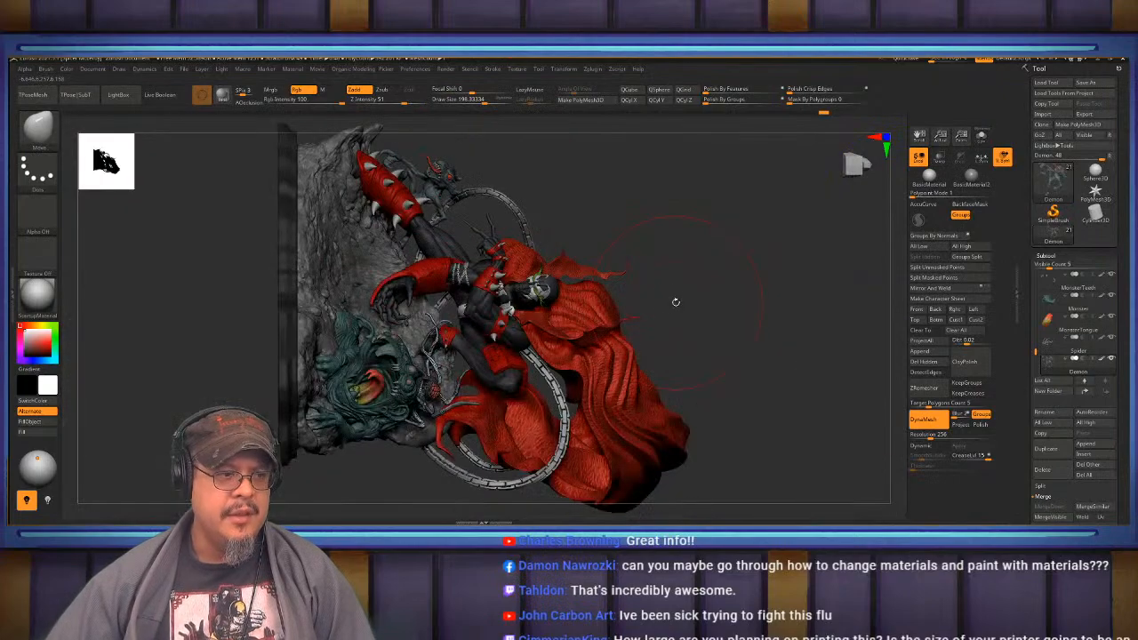
{"action": "mouse_move", "coordinate": [676, 300]}
{"action": "left_mouse_down"}
{"action": "mouse_move", "coordinate": [650, 308]}
{"action": "mouse_move", "coordinate": [763, 294]}
{"action": "mouse_move", "coordinate": [762, 373]}
{"action": "mouse_move", "coordinate": [752, 353]}
{"action": "mouse_move", "coordinate": [734, 357]}
{"action": "mouse_move", "coordinate": [748, 366]}
{"action": "mouse_move", "coordinate": [692, 287]}
{"action": "left_mouse_up"}
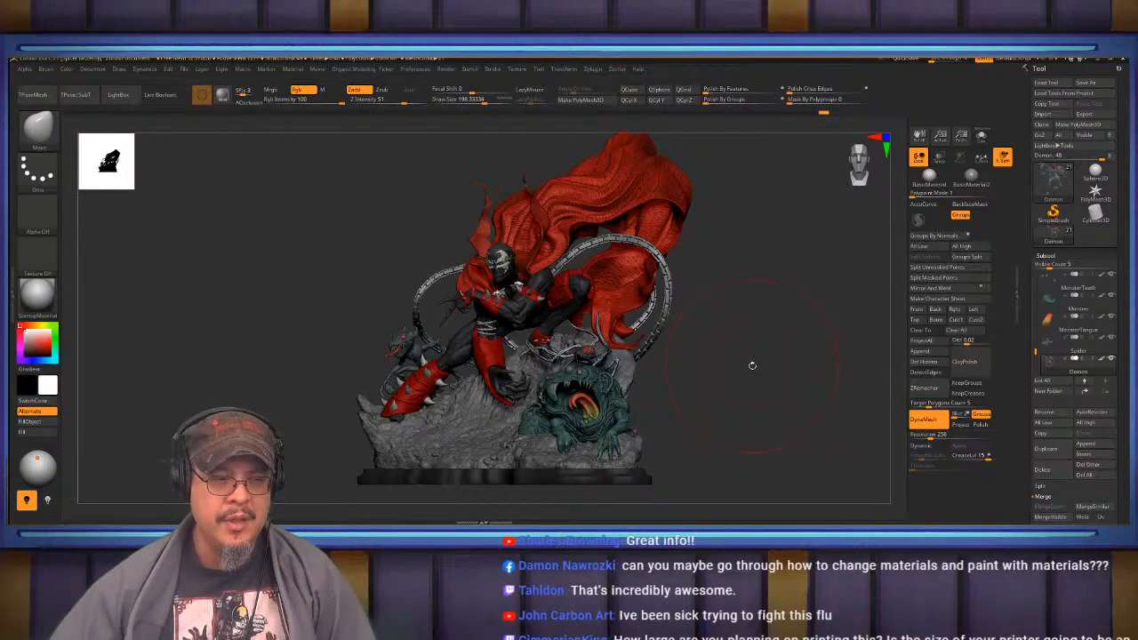
{"action": "left_click_drag", "start_coordinate": [752, 365], "coordinate": [637, 389]}
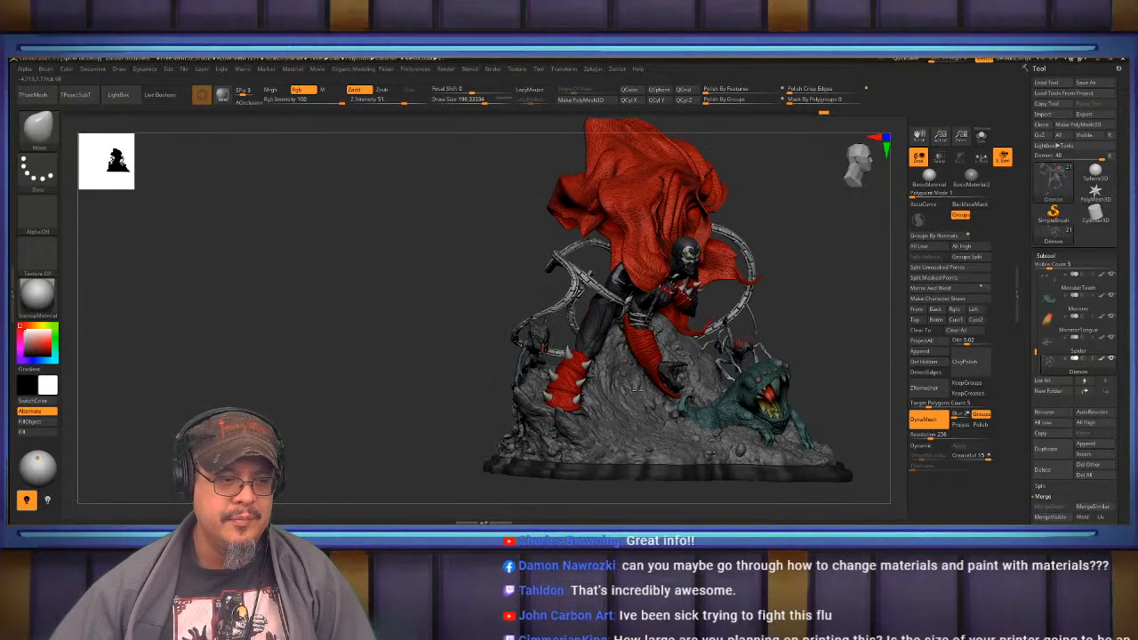
{"action": "mouse_move", "coordinate": [587, 369]}
{"action": "right_mouse_down", "text": "ctrl"}
{"action": "mouse_move", "coordinate": [534, 356]}
{"action": "mouse_move", "coordinate": [612, 376]}
{"action": "right_mouse_up", "text": "ctrl"}
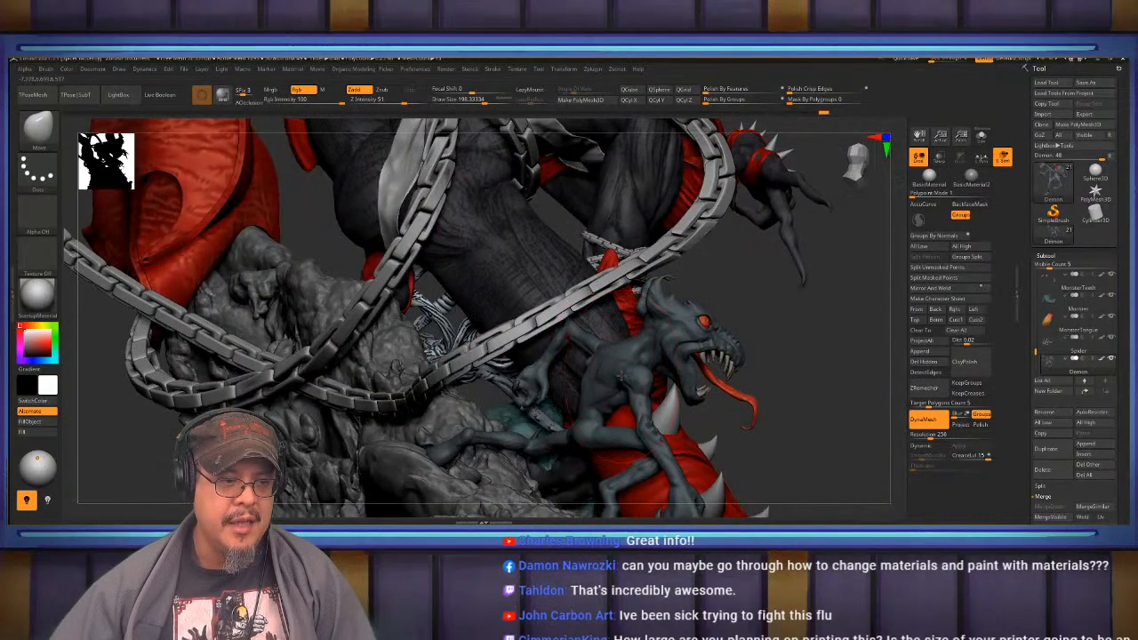
{"action": "key", "text": "ctrl+z"}
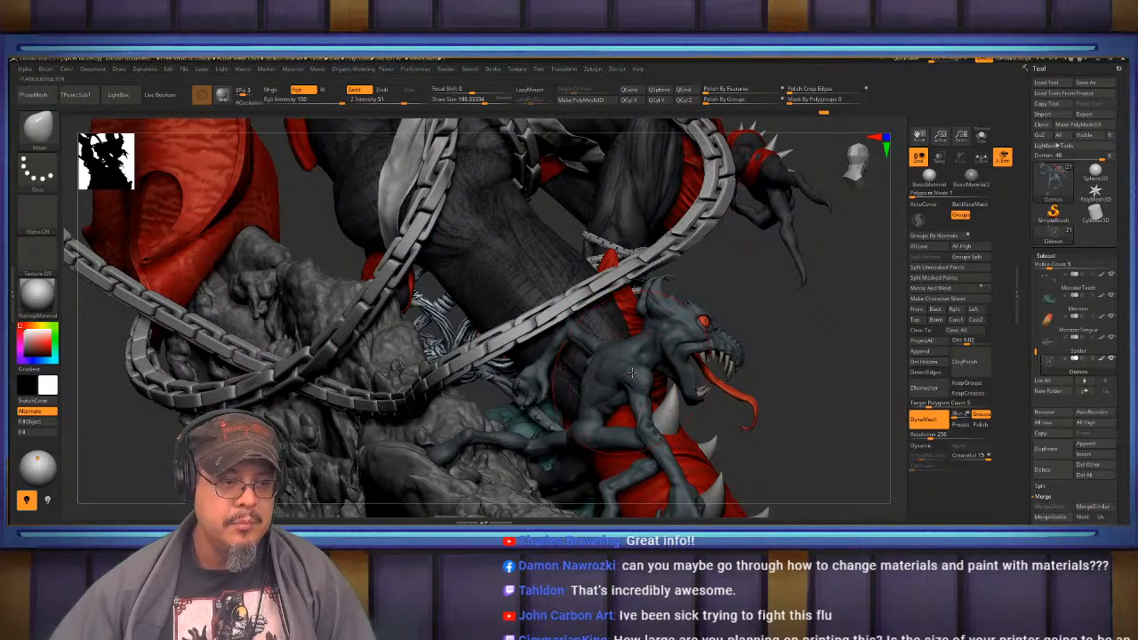
- Isolate the demon and build up the shoulder blade and rear shoulder with the Standard brush at a draw size of about 128
{"action": "left_click", "coordinate": [978, 138]}
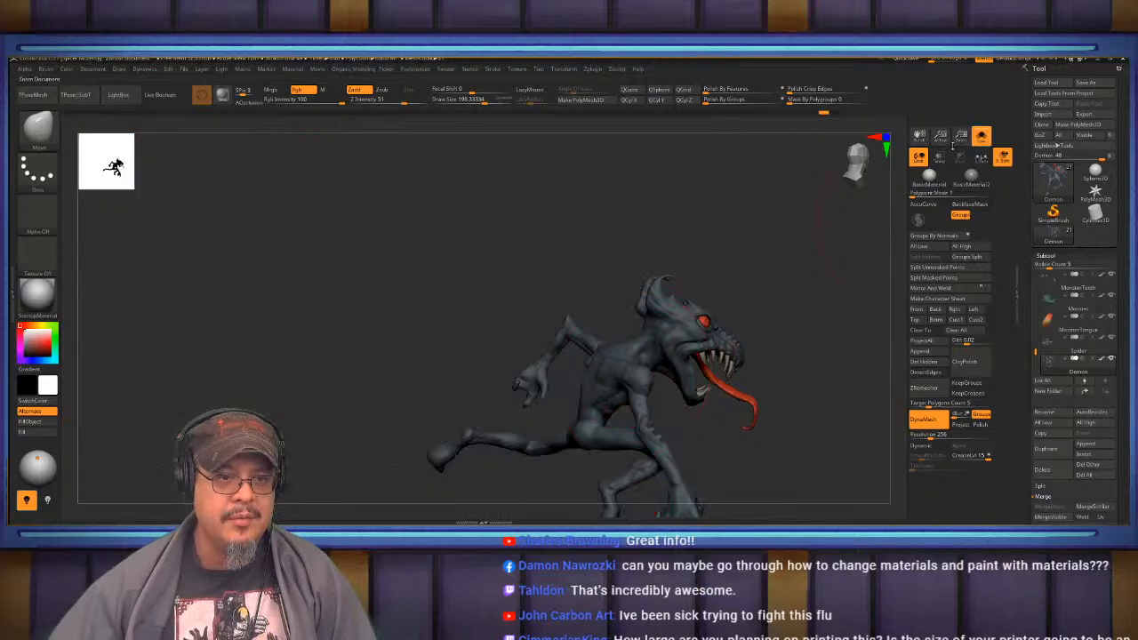
{"action": "mouse_move", "coordinate": [697, 342]}
{"action": "right_mouse_down"}
{"action": "mouse_move", "coordinate": [668, 338]}
{"action": "mouse_move", "coordinate": [623, 400]}
{"action": "mouse_move", "coordinate": [596, 355]}
{"action": "mouse_move", "coordinate": [633, 340]}
{"action": "mouse_move", "coordinate": [569, 337]}
{"action": "mouse_move", "coordinate": [613, 320]}
{"action": "mouse_move", "coordinate": [661, 335]}
{"action": "mouse_move", "coordinate": [645, 302]}
{"action": "mouse_move", "coordinate": [652, 289]}
{"action": "right_mouse_up"}
{"action": "key", "text": "b"}
{"action": "key", "text": "s"}
{"action": "key", "text": "t"}
{"action": "key", "text": "s"}
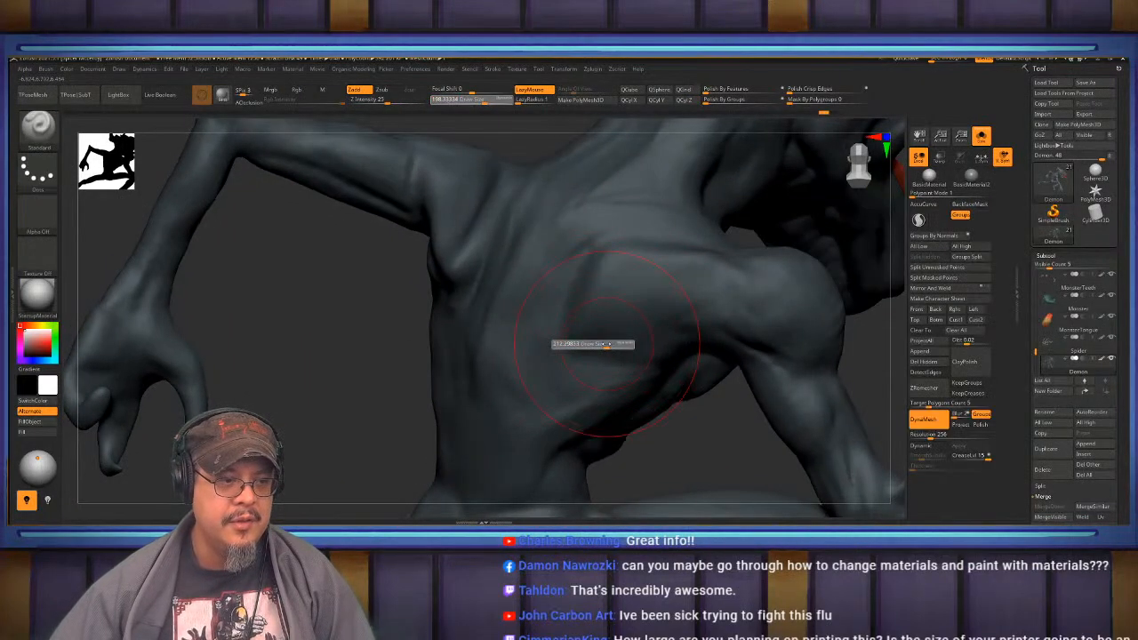
{"action": "mouse_move", "coordinate": [605, 343]}
{"action": "left_mouse_down"}
{"action": "mouse_move", "coordinate": [649, 313]}
{"action": "mouse_move", "coordinate": [687, 314]}
{"action": "left_mouse_up"}
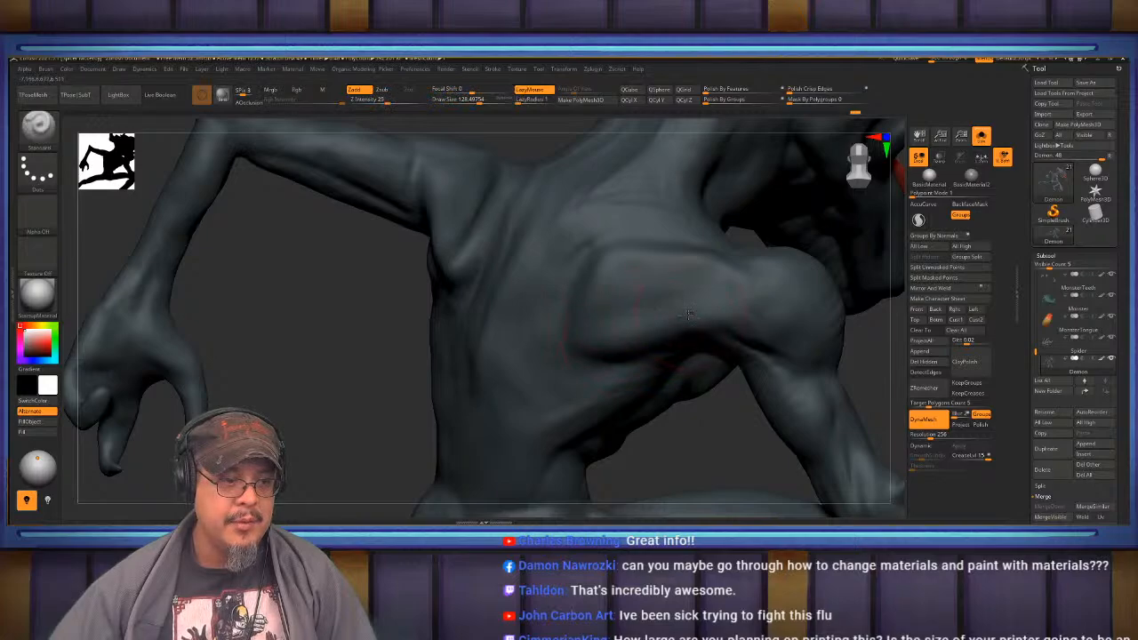
{"action": "mouse_move", "coordinate": [593, 347]}
{"action": "right_mouse_down"}
{"action": "mouse_move", "coordinate": [662, 352]}
{"action": "mouse_move", "coordinate": [668, 364]}
{"action": "mouse_move", "coordinate": [586, 343]}
{"action": "mouse_move", "coordinate": [616, 346]}
{"action": "mouse_move", "coordinate": [631, 334]}
{"action": "right_mouse_up"}
- Reshape the demon's shoulder and upper back with the Move brush at a draw size of about 166
{"action": "mouse_move", "coordinate": [630, 289]}
{"action": "right_mouse_down"}
{"action": "mouse_move", "coordinate": [670, 336]}
{"action": "mouse_move", "coordinate": [627, 342]}
{"action": "right_mouse_up"}
{"action": "key", "text": "b"}
{"action": "key", "text": "m"}
{"action": "key", "text": "v"}
{"action": "key", "text": "s"}
{"action": "left_click_drag", "start_coordinate": [626, 342], "coordinate": [633, 337]}
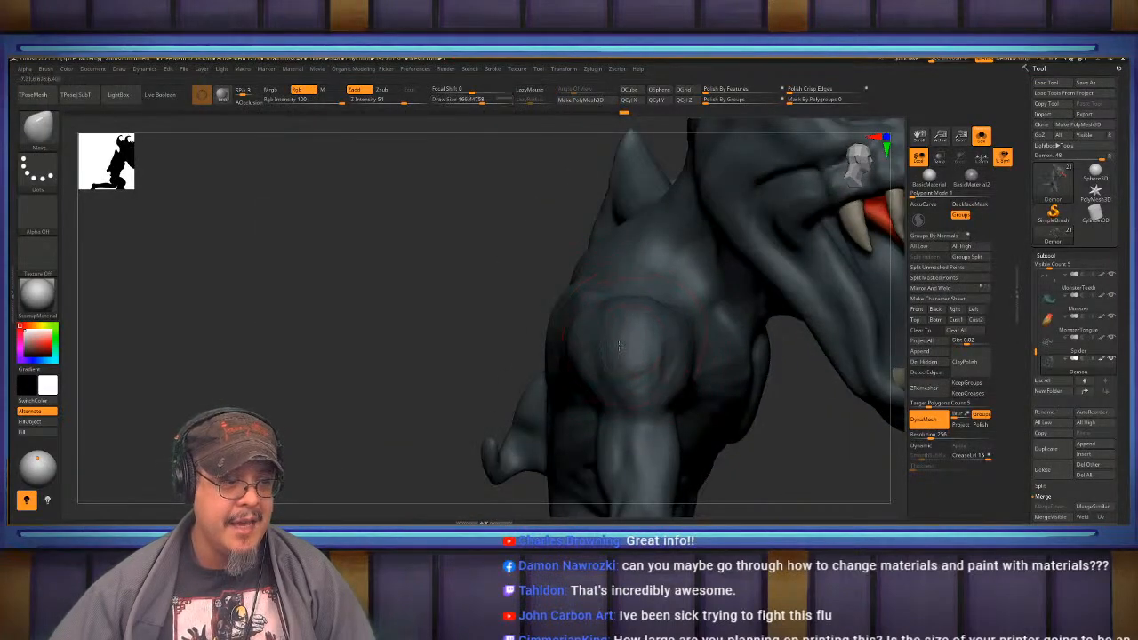
{"action": "mouse_move", "coordinate": [619, 346]}
{"action": "right_mouse_down"}
{"action": "mouse_move", "coordinate": [637, 381]}
{"action": "mouse_move", "coordinate": [618, 353]}
{"action": "mouse_move", "coordinate": [624, 325]}
{"action": "mouse_move", "coordinate": [620, 351]}
{"action": "right_mouse_up"}
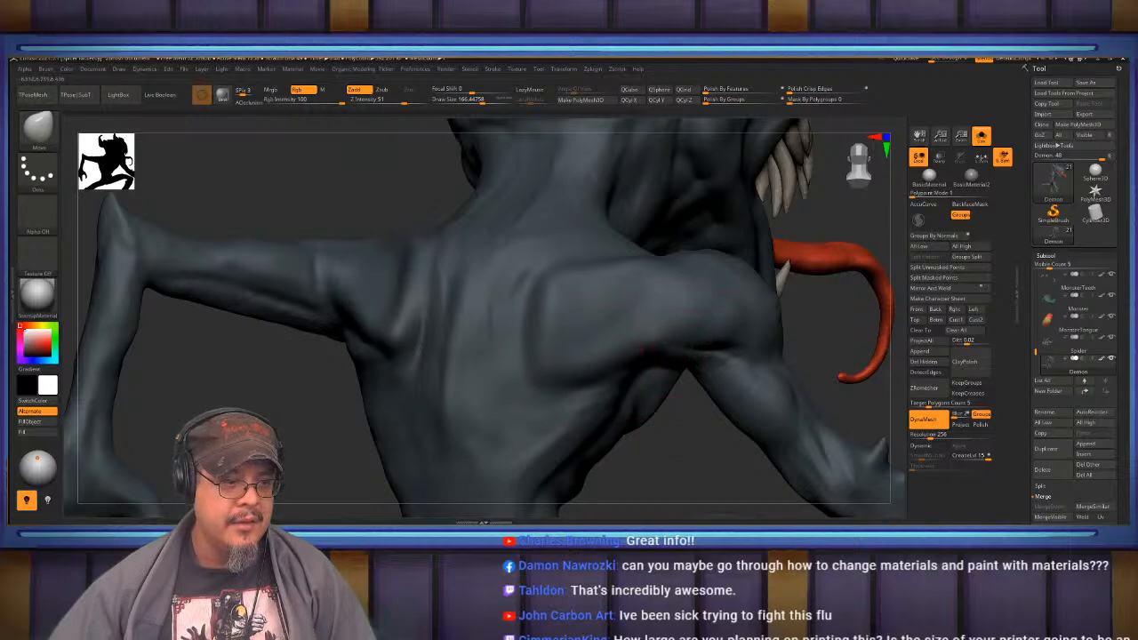
{"action": "mouse_move", "coordinate": [529, 378]}
{"action": "right_mouse_down"}
{"action": "mouse_move", "coordinate": [531, 335]}
{"action": "mouse_move", "coordinate": [587, 333]}
{"action": "mouse_move", "coordinate": [593, 344]}
{"action": "mouse_move", "coordinate": [488, 351]}
{"action": "mouse_move", "coordinate": [501, 363]}
{"action": "mouse_move", "coordinate": [579, 287]}
{"action": "right_mouse_up"}
{"action": "key", "text": "s"}
{"action": "mouse_move", "coordinate": [547, 352]}
{"action": "right_mouse_down"}
{"action": "mouse_move", "coordinate": [579, 310]}
{"action": "mouse_move", "coordinate": [648, 294]}
{"action": "mouse_move", "coordinate": [648, 267]}
{"action": "mouse_move", "coordinate": [641, 325]}
{"action": "mouse_move", "coordinate": [593, 338]}
{"action": "mouse_move", "coordinate": [548, 323]}
{"action": "mouse_move", "coordinate": [593, 340]}
{"action": "mouse_move", "coordinate": [556, 356]}
{"action": "mouse_move", "coordinate": [544, 378]}
{"action": "right_mouse_up"}
- Carve muscle grooves down the back of the demon's upper arm with the DamStandard brush
{"action": "key", "text": "b"}
{"action": "key", "text": "d"}
{"action": "key", "text": "s"}
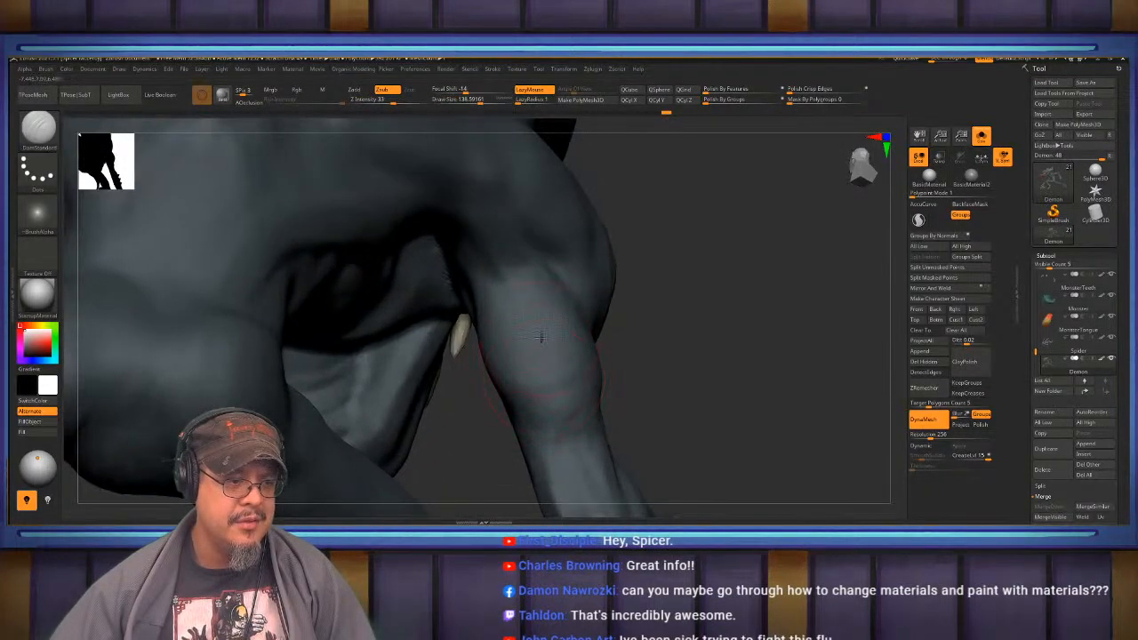
{"action": "left_click_drag", "start_coordinate": [539, 338], "coordinate": [539, 446]}
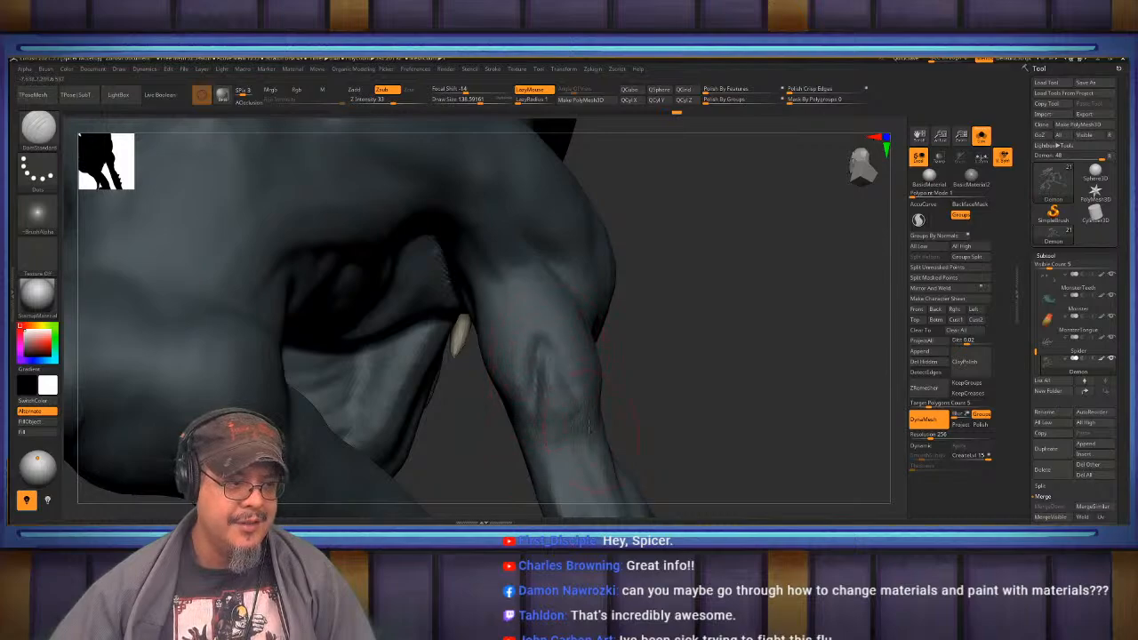
{"action": "right_click_drag", "start_coordinate": [686, 380], "coordinate": [671, 300], "text": "alt"}
- Add volume along the back of the upper arm toward the elbow with ClayBuildup at draw size 76, smoothing the strokes
{"action": "key", "text": "b"}
{"action": "key", "text": "c"}
{"action": "key", "text": "b"}
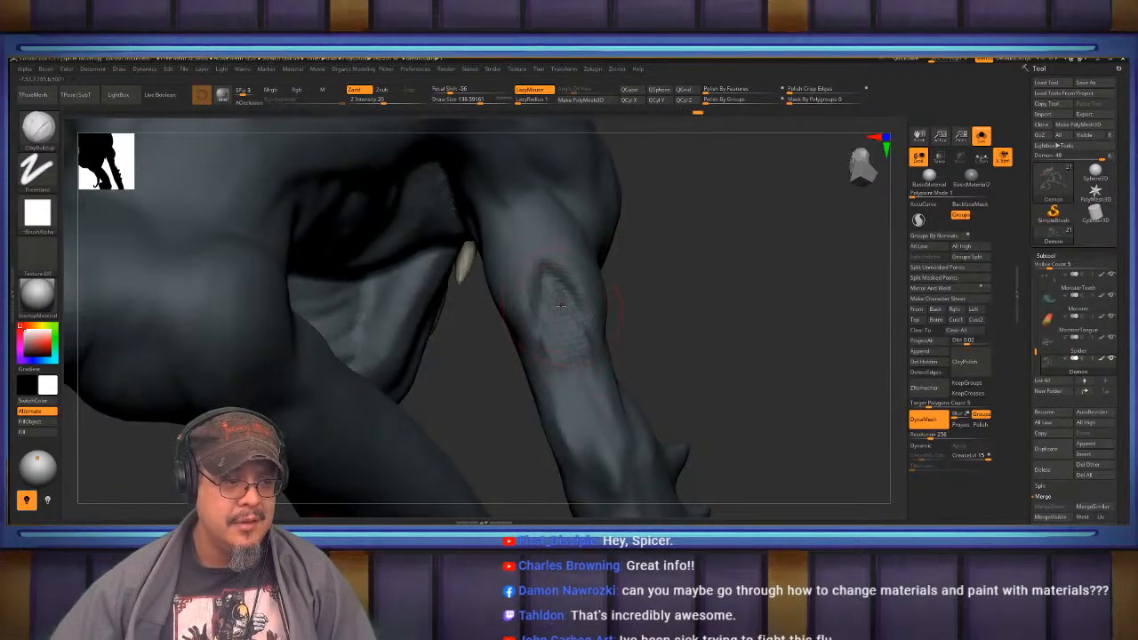
{"action": "key", "text": "s"}
{"action": "left_click_drag", "start_coordinate": [562, 306], "coordinate": [554, 306]}
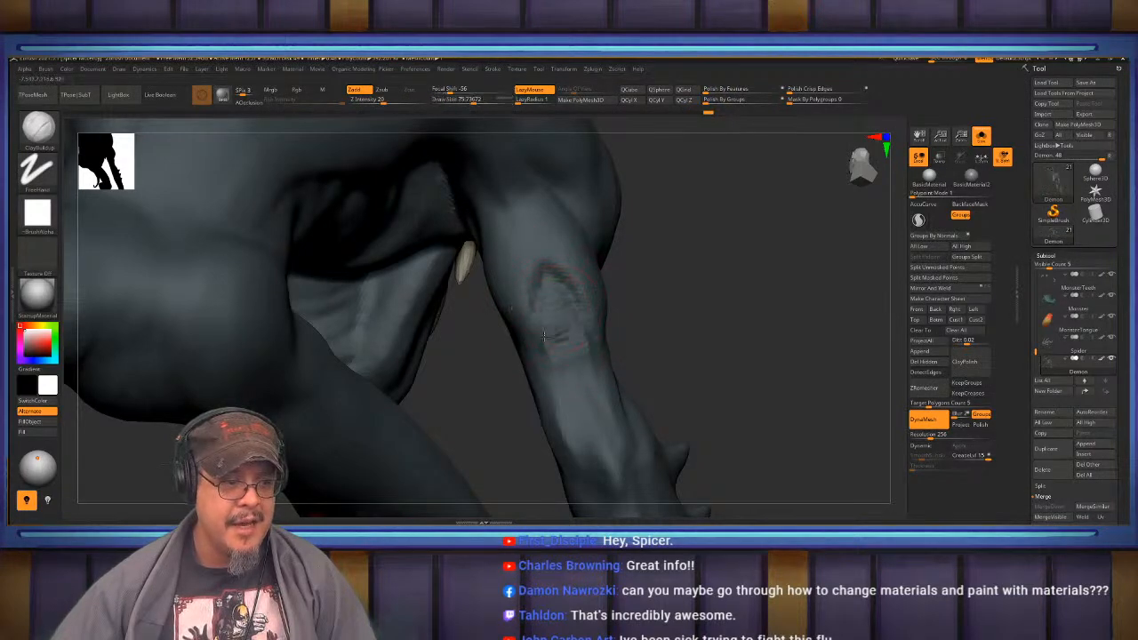
{"action": "left_click_drag", "start_coordinate": [579, 367], "coordinate": [583, 449]}
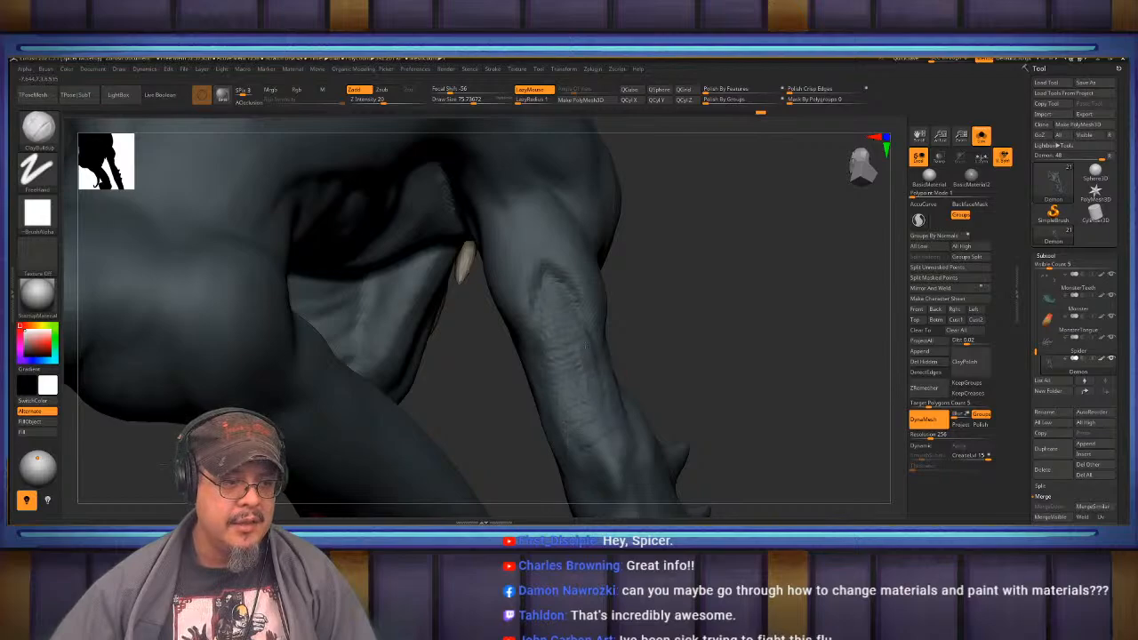
{"action": "key", "text": "shift"}
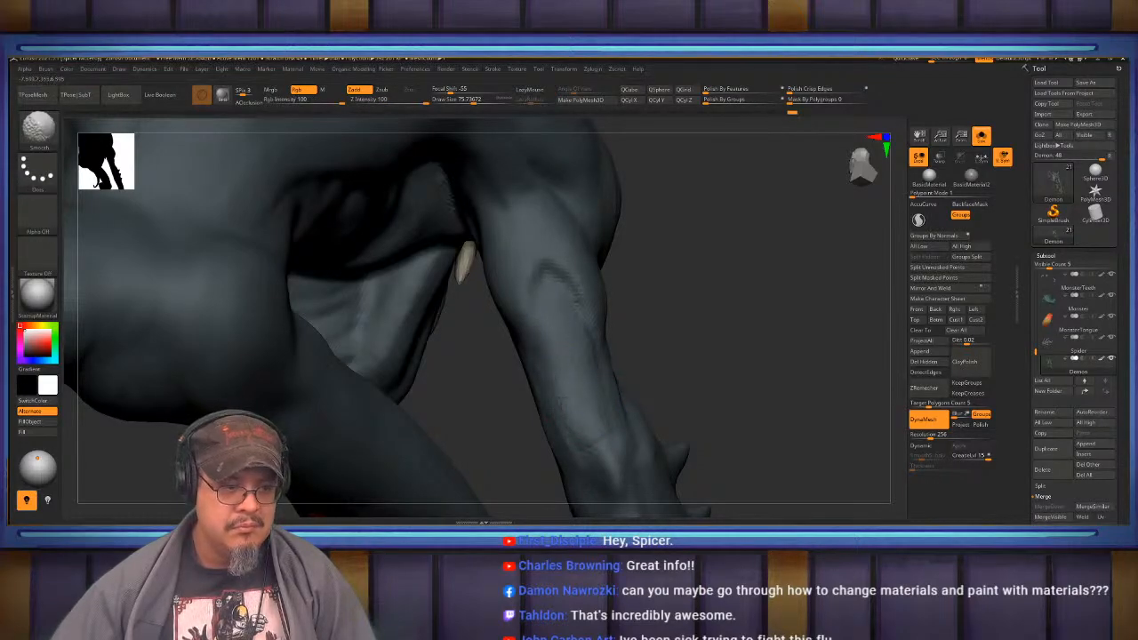
- Build up the outer upper-arm muscle just below the shoulder with ClayBuildup at a draw size of about 97
{"action": "mouse_move", "coordinate": [562, 372]}
{"action": "right_mouse_down"}
{"action": "mouse_move", "coordinate": [579, 341]}
{"action": "mouse_move", "coordinate": [566, 332]}
{"action": "mouse_move", "coordinate": [621, 352]}
{"action": "mouse_move", "coordinate": [701, 333]}
{"action": "mouse_move", "coordinate": [569, 344]}
{"action": "right_mouse_up"}
{"action": "key", "text": "s"}
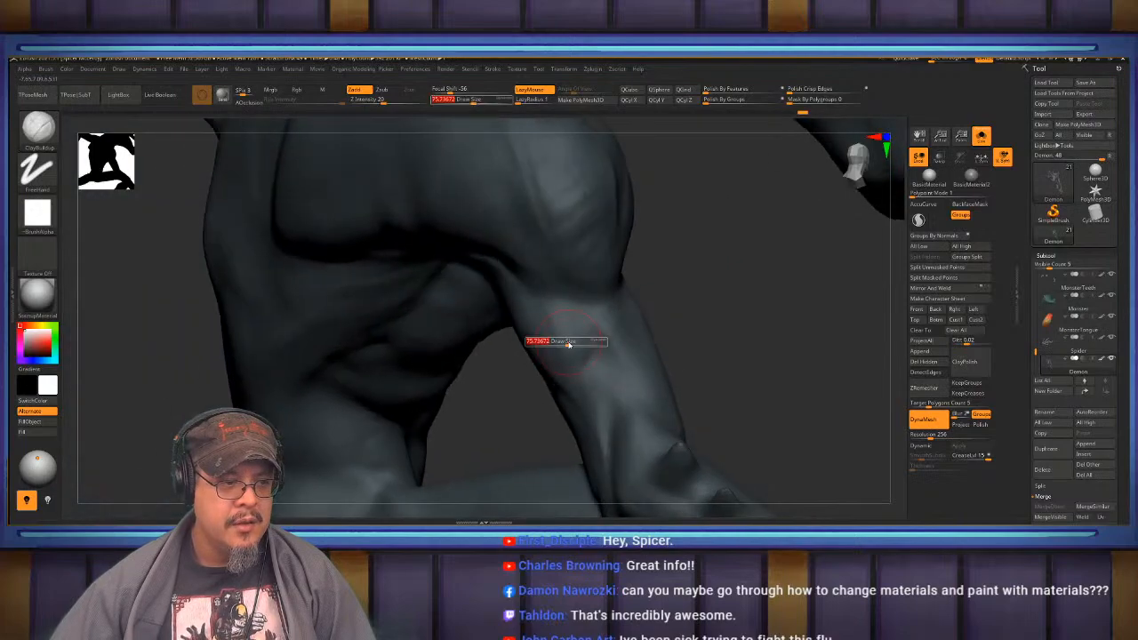
{"action": "left_click_drag", "start_coordinate": [569, 344], "coordinate": [573, 344]}
{"action": "right_click_drag", "start_coordinate": [573, 338], "coordinate": [556, 326]}
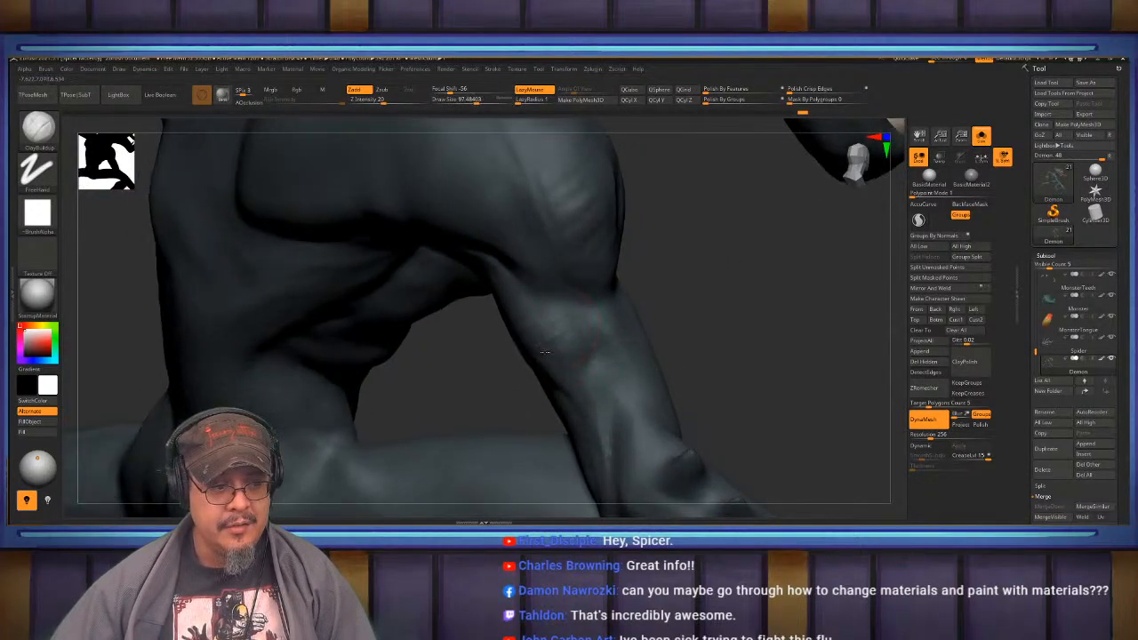
{"action": "right_click_drag", "start_coordinate": [598, 432], "coordinate": [606, 366]}
{"action": "key", "text": "s"}
{"action": "left_click_drag", "start_coordinate": [605, 358], "coordinate": [603, 359]}
- Build up the muscle on the back of the demon's upper arm near the armpit with ClayBuildup at draw size about 128
{"action": "mouse_move", "coordinate": [602, 358]}
{"action": "right_mouse_down"}
{"action": "mouse_move", "coordinate": [607, 332]}
{"action": "mouse_move", "coordinate": [595, 324]}
{"action": "mouse_move", "coordinate": [535, 333]}
{"action": "right_mouse_up"}
{"action": "key", "text": "s"}
{"action": "left_click_drag", "start_coordinate": [534, 332], "coordinate": [546, 333]}
{"action": "mouse_move", "coordinate": [599, 349]}
{"action": "right_mouse_down"}
{"action": "mouse_move", "coordinate": [627, 326]}
{"action": "mouse_move", "coordinate": [511, 331]}
{"action": "right_mouse_up"}
{"action": "key", "text": "s"}
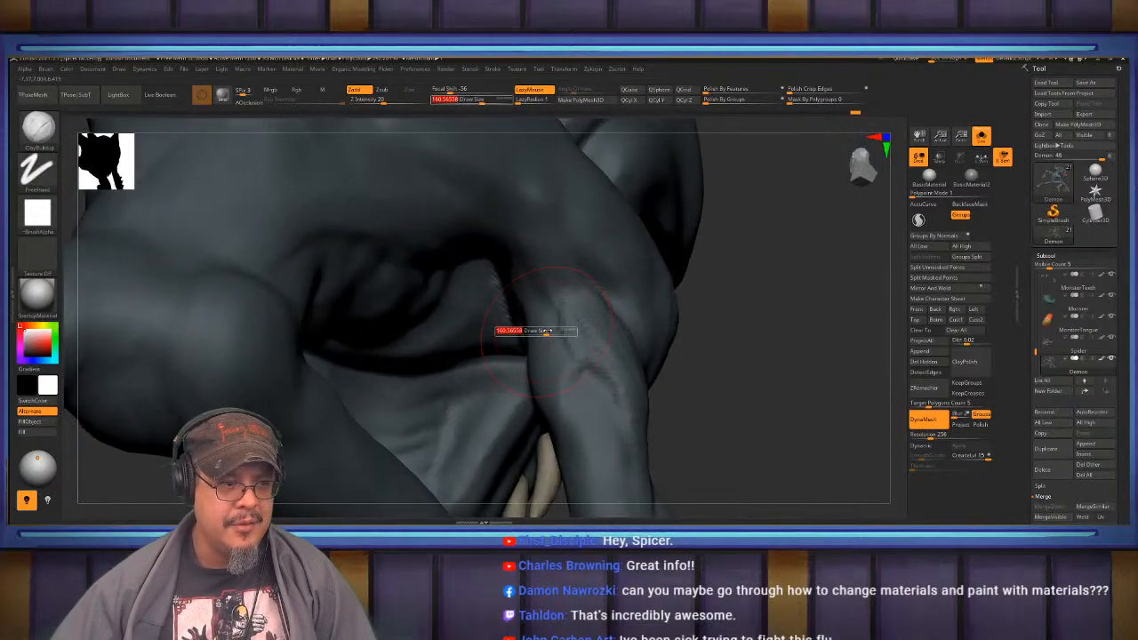
{"action": "left_click_drag", "start_coordinate": [511, 331], "coordinate": [502, 331]}
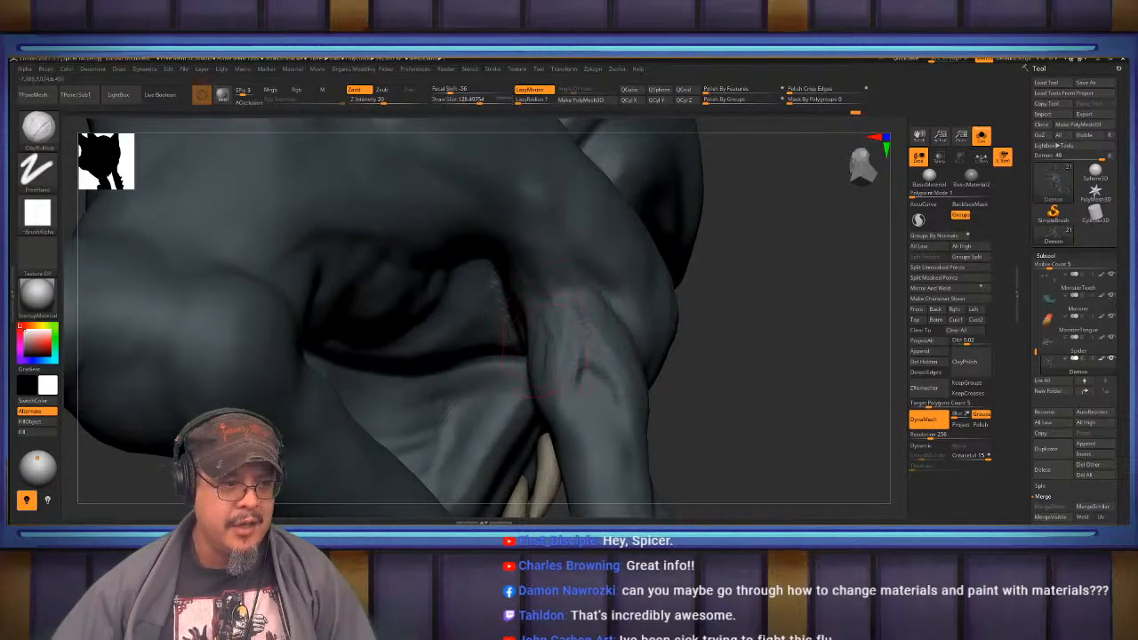
{"action": "right_click_drag", "start_coordinate": [512, 343], "coordinate": [535, 284]}
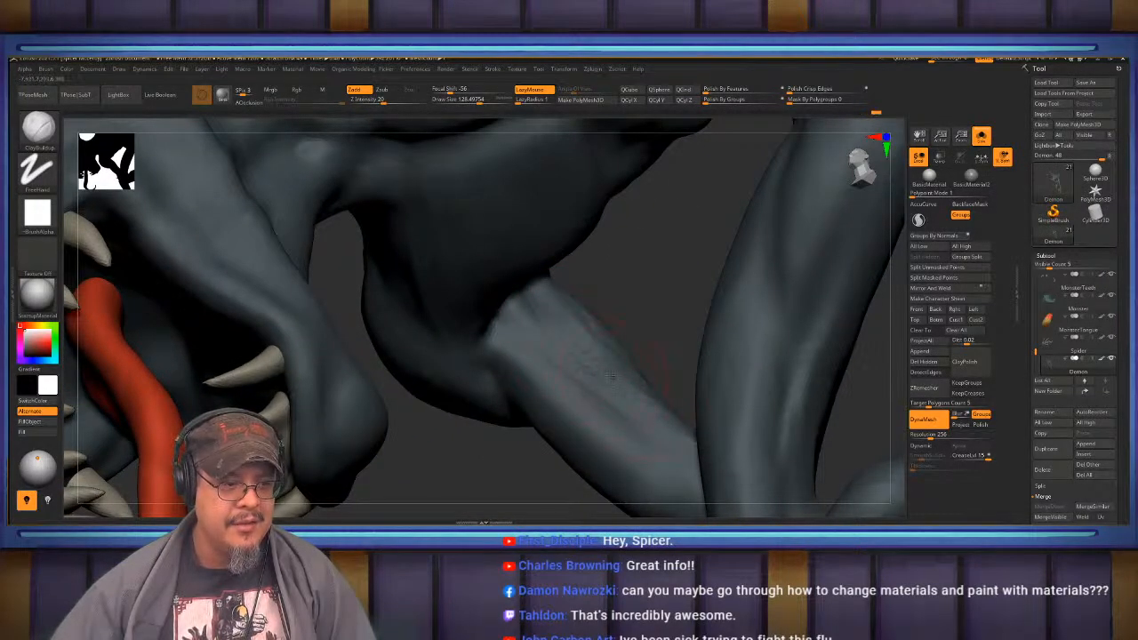
- Add clay strokes on the outer upper arm below the shoulder muscle and smooth them into the surrounding form
{"action": "right_click_drag", "start_coordinate": [610, 376], "coordinate": [590, 284]}
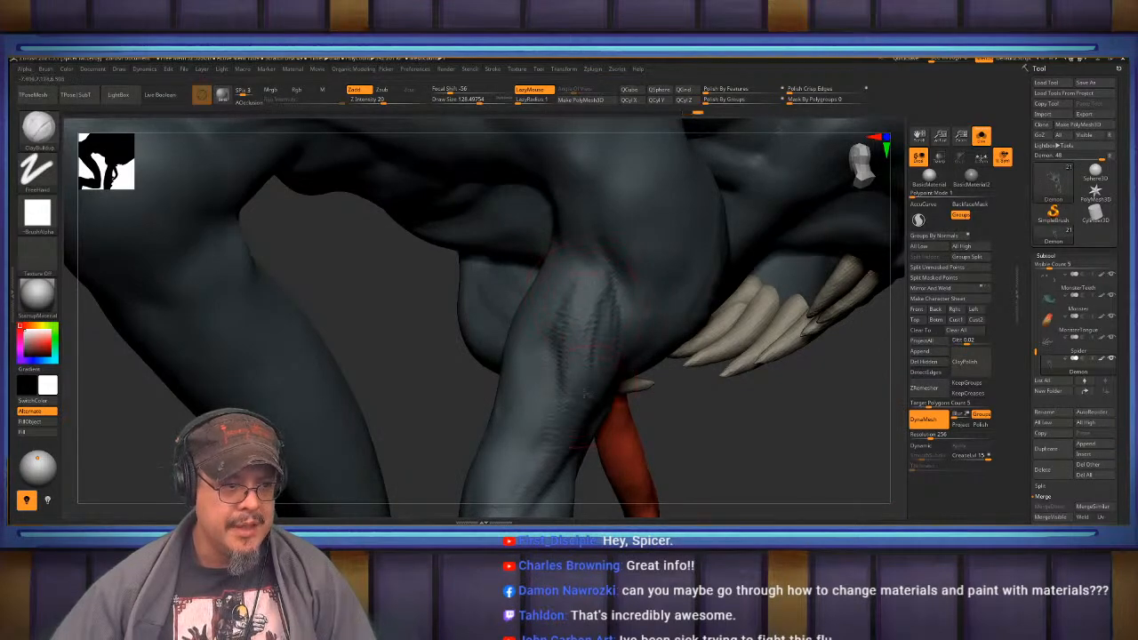
{"action": "key", "text": "shift"}
{"action": "right_click_drag", "start_coordinate": [576, 374], "coordinate": [547, 299]}
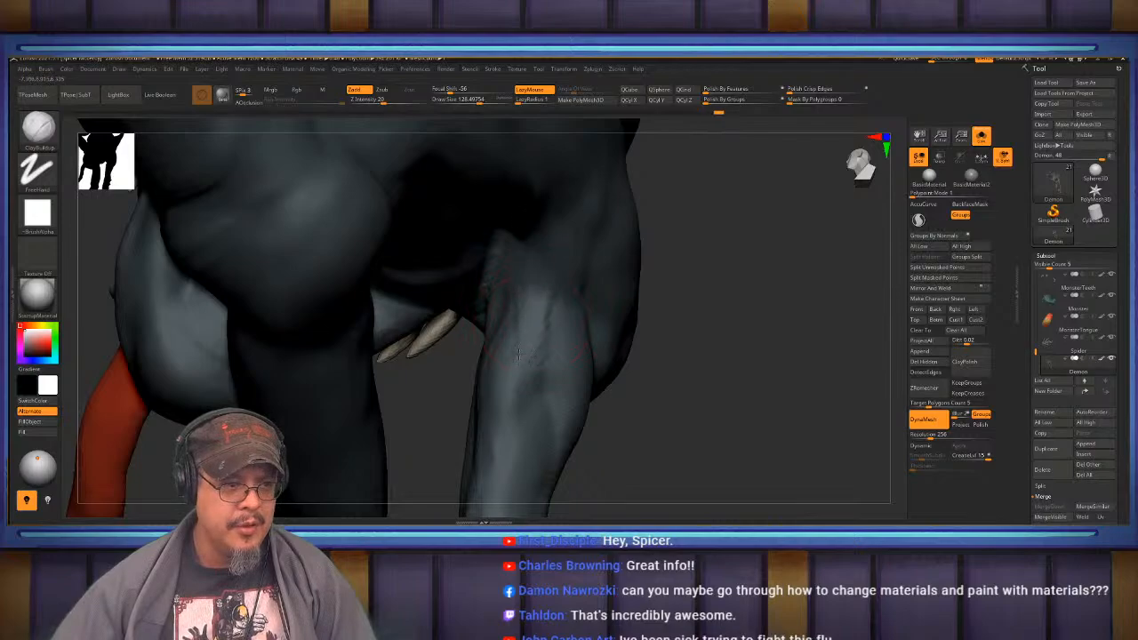
{"action": "mouse_move", "coordinate": [520, 283]}
{"action": "left_mouse_down"}
{"action": "mouse_move", "coordinate": [534, 298]}
{"action": "mouse_move", "coordinate": [515, 381]}
{"action": "left_mouse_up"}
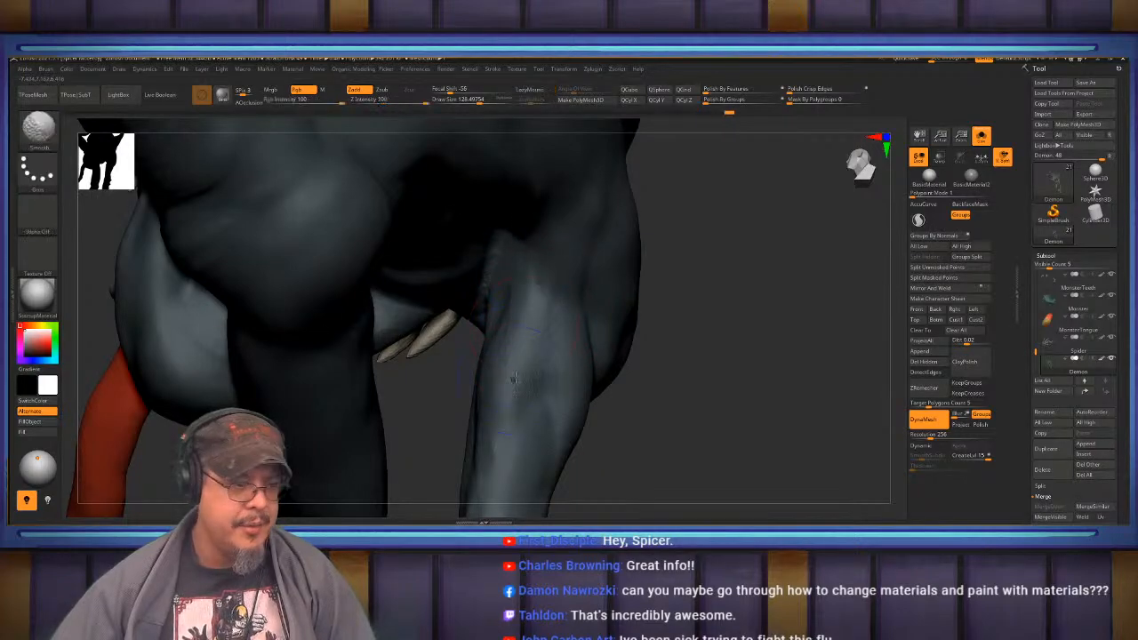
{"action": "mouse_move", "coordinate": [514, 348]}
{"action": "right_mouse_down"}
{"action": "mouse_move", "coordinate": [532, 342]}
{"action": "mouse_move", "coordinate": [518, 365]}
{"action": "mouse_move", "coordinate": [576, 382]}
{"action": "mouse_move", "coordinate": [528, 325]}
{"action": "mouse_move", "coordinate": [531, 340]}
{"action": "mouse_move", "coordinate": [552, 308]}
{"action": "right_mouse_up"}
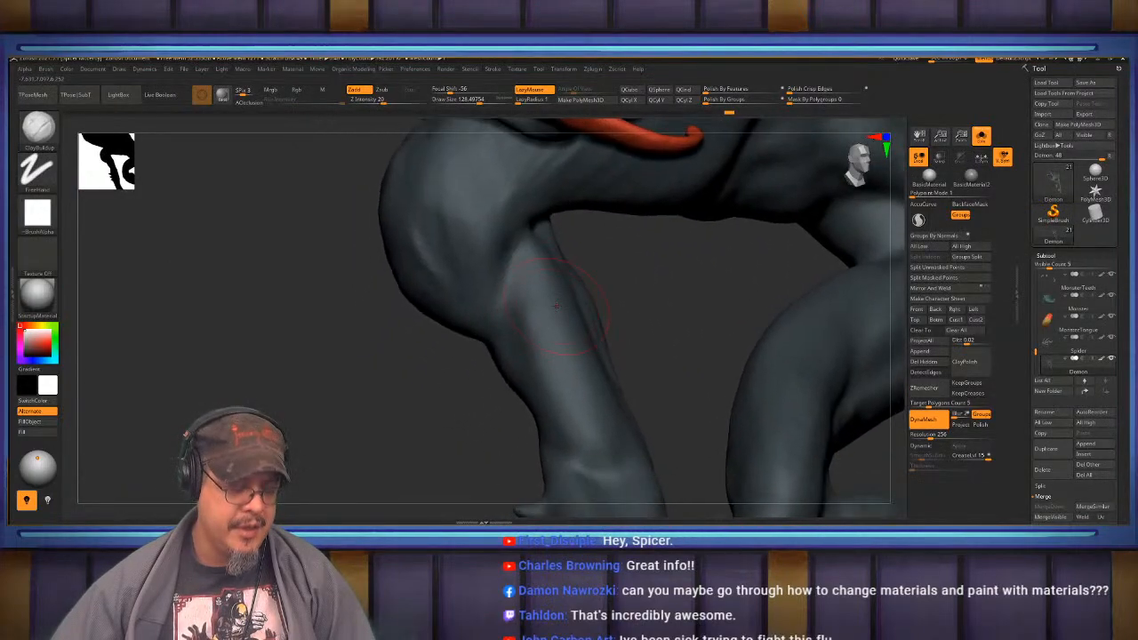
- Adjust the upper arm's contour between shoulder and elbow using the Move brush at a draw size of about 212
{"action": "key", "text": "b"}
{"action": "key", "text": "m"}
{"action": "key", "text": "v"}
{"action": "key", "text": "s"}
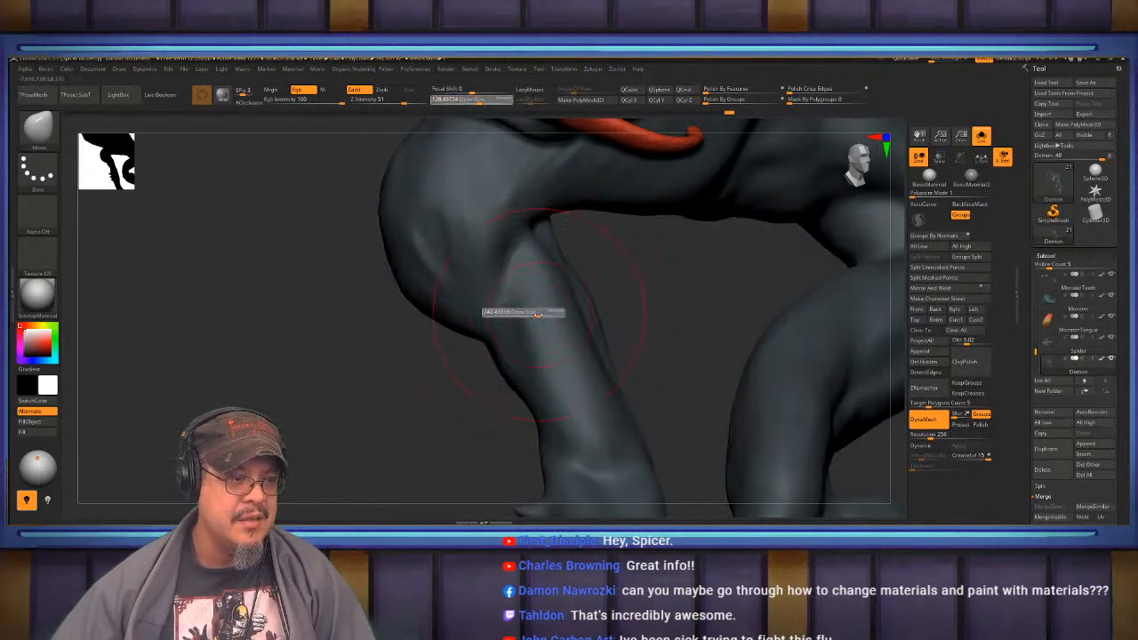
{"action": "left_click", "coordinate": [538, 315]}
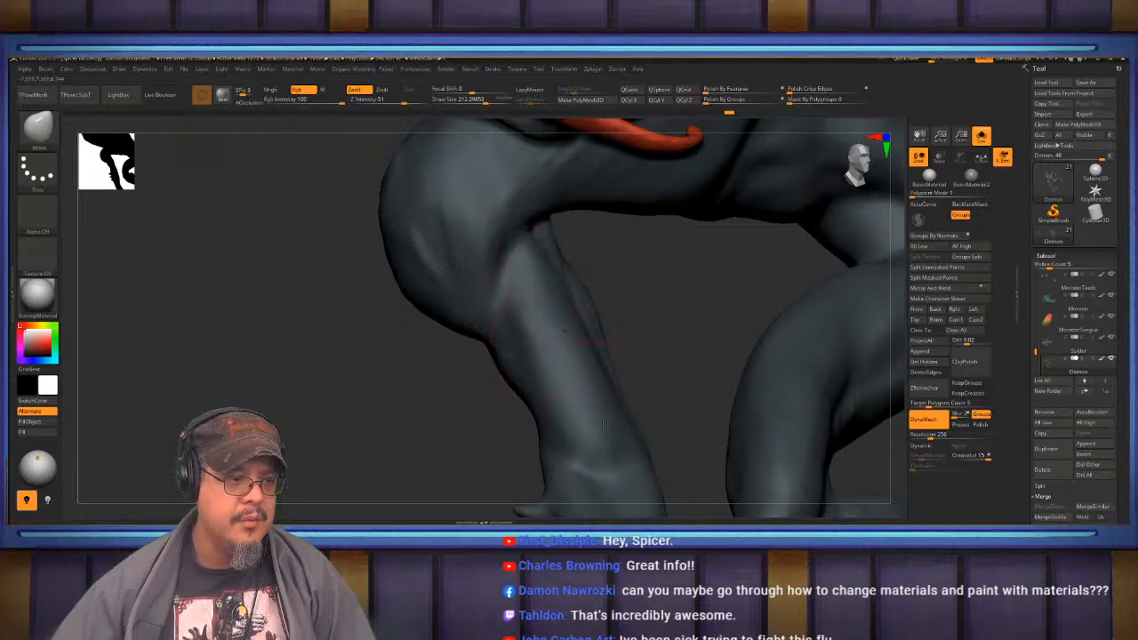
{"action": "mouse_move", "coordinate": [603, 410]}
{"action": "right_mouse_down"}
{"action": "mouse_move", "coordinate": [569, 392]}
{"action": "mouse_move", "coordinate": [587, 329]}
{"action": "mouse_move", "coordinate": [574, 300]}
{"action": "mouse_move", "coordinate": [661, 348]}
{"action": "right_mouse_up"}
{"action": "mouse_move", "coordinate": [662, 389]}
{"action": "right_mouse_down", "text": "alt"}
{"action": "mouse_move", "coordinate": [663, 343]}
{"action": "mouse_move", "coordinate": [679, 358]}
{"action": "right_mouse_up", "text": "alt"}
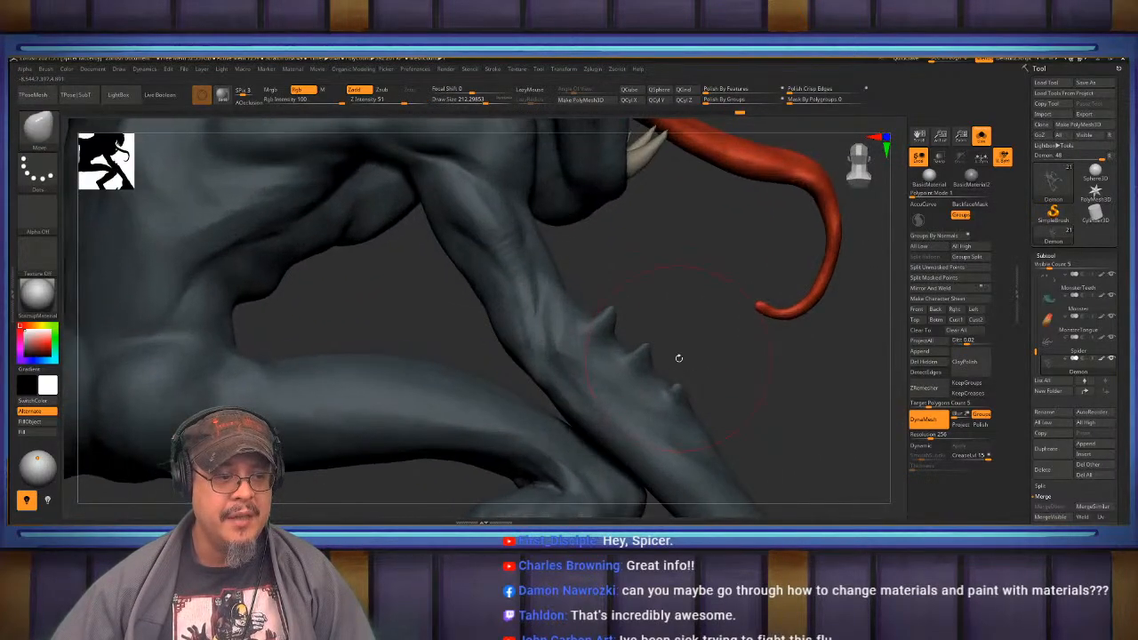
- Carve muscle grooves around the elbow and beside the forearm spikes with DamStandard at draw size about 128, softening them with smoothing
{"action": "key", "text": "b"}
{"action": "key", "text": "d"}
{"action": "key", "text": "s"}
{"action": "mouse_move", "coordinate": [662, 319]}
{"action": "right_mouse_down"}
{"action": "mouse_move", "coordinate": [569, 356]}
{"action": "mouse_move", "coordinate": [663, 381]}
{"action": "right_mouse_up"}
{"action": "key", "text": "s"}
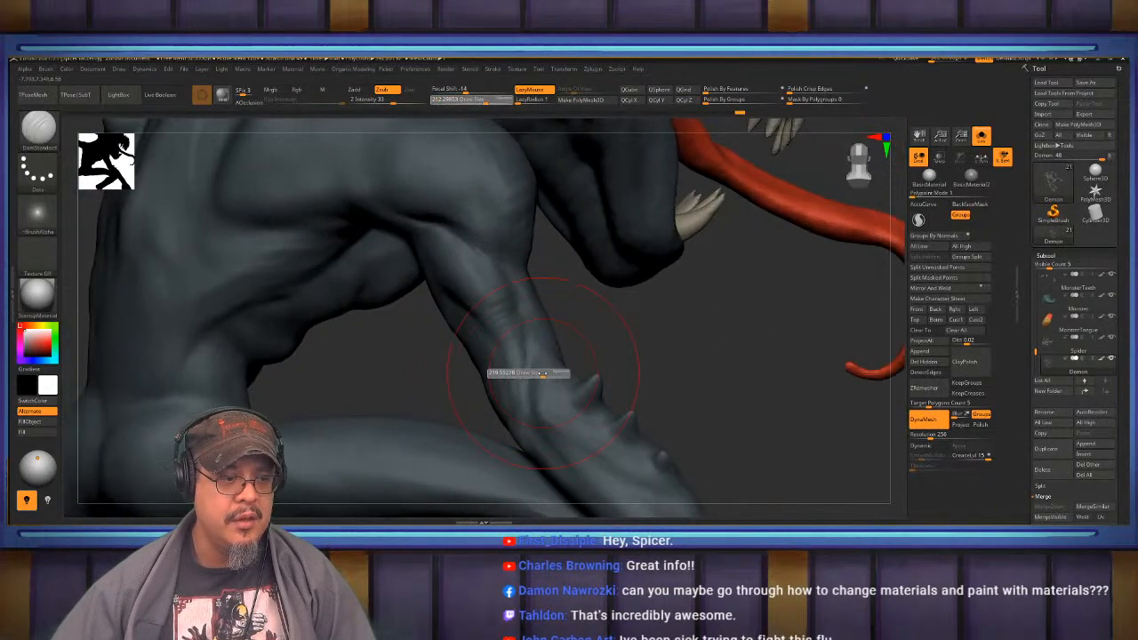
{"action": "left_click", "coordinate": [535, 375]}
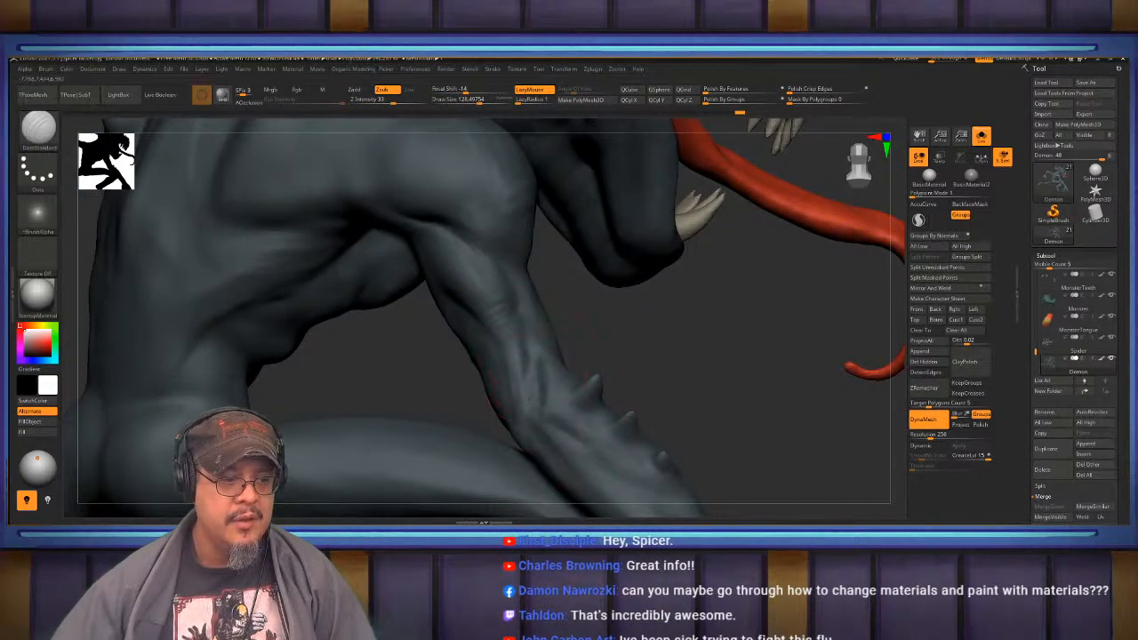
{"action": "key", "text": "shift"}
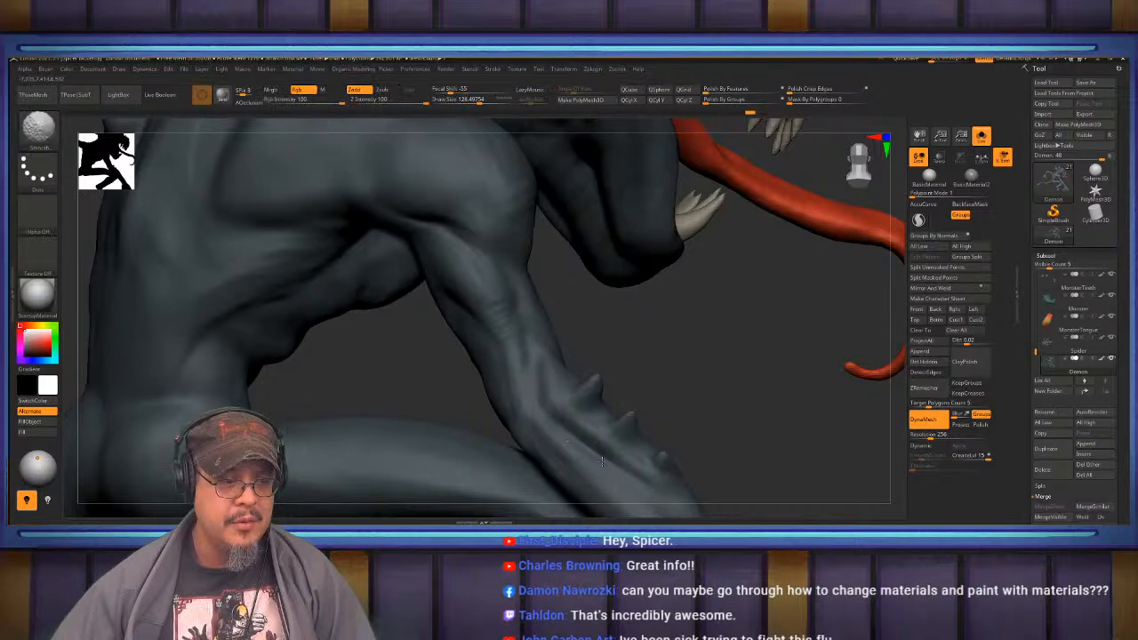
{"action": "key", "text": "l"}
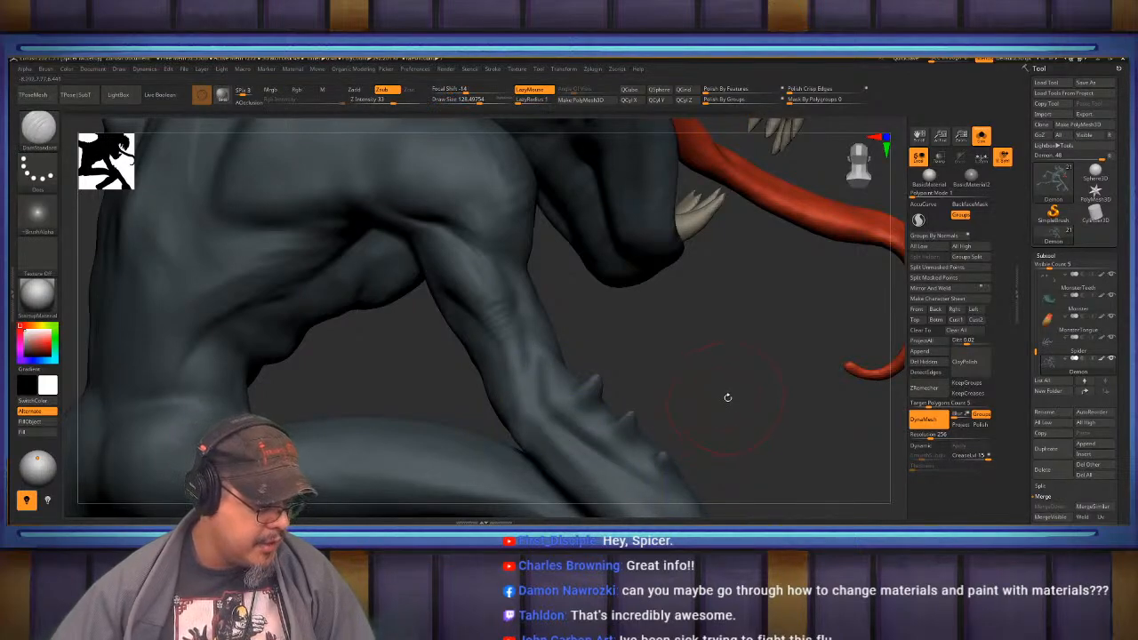
- Build up the triceps with ClayBuildup and smooth its transition into the rear of the shoulder
{"action": "mouse_move", "coordinate": [728, 397]}
{"action": "right_mouse_down"}
{"action": "mouse_move", "coordinate": [638, 332]}
{"action": "mouse_move", "coordinate": [591, 329]}
{"action": "mouse_move", "coordinate": [587, 345]}
{"action": "mouse_move", "coordinate": [618, 305]}
{"action": "mouse_move", "coordinate": [622, 347]}
{"action": "right_mouse_up"}
{"action": "key", "text": "b"}
{"action": "key", "text": "c"}
{"action": "key", "text": "b"}
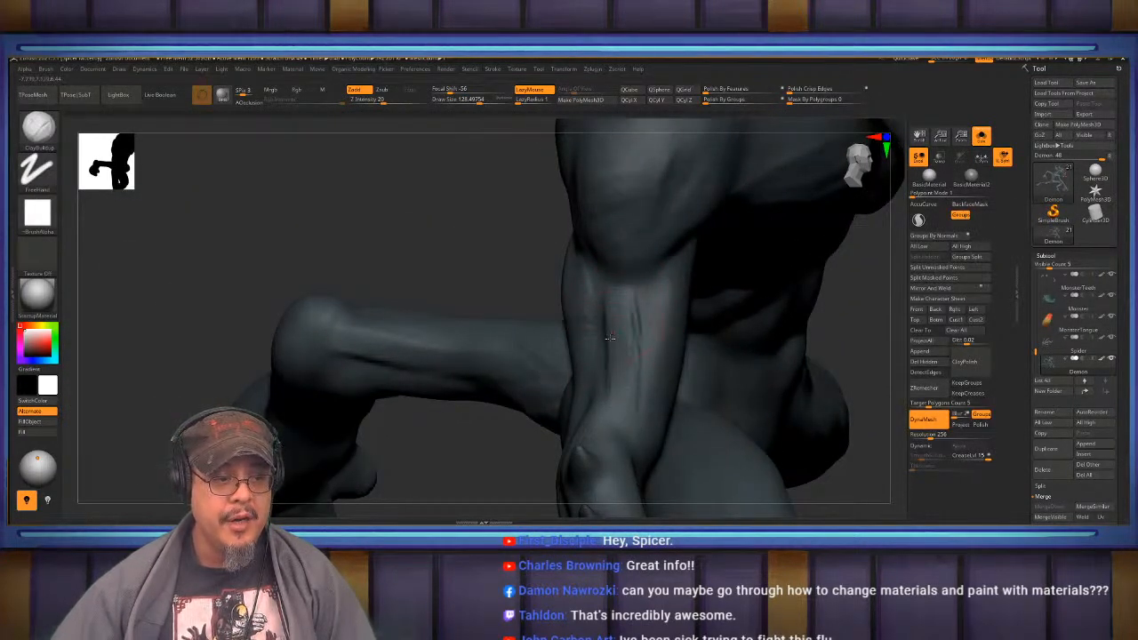
{"action": "mouse_move", "coordinate": [624, 363]}
{"action": "right_mouse_down"}
{"action": "mouse_move", "coordinate": [596, 338]}
{"action": "mouse_move", "coordinate": [566, 333]}
{"action": "right_mouse_up"}
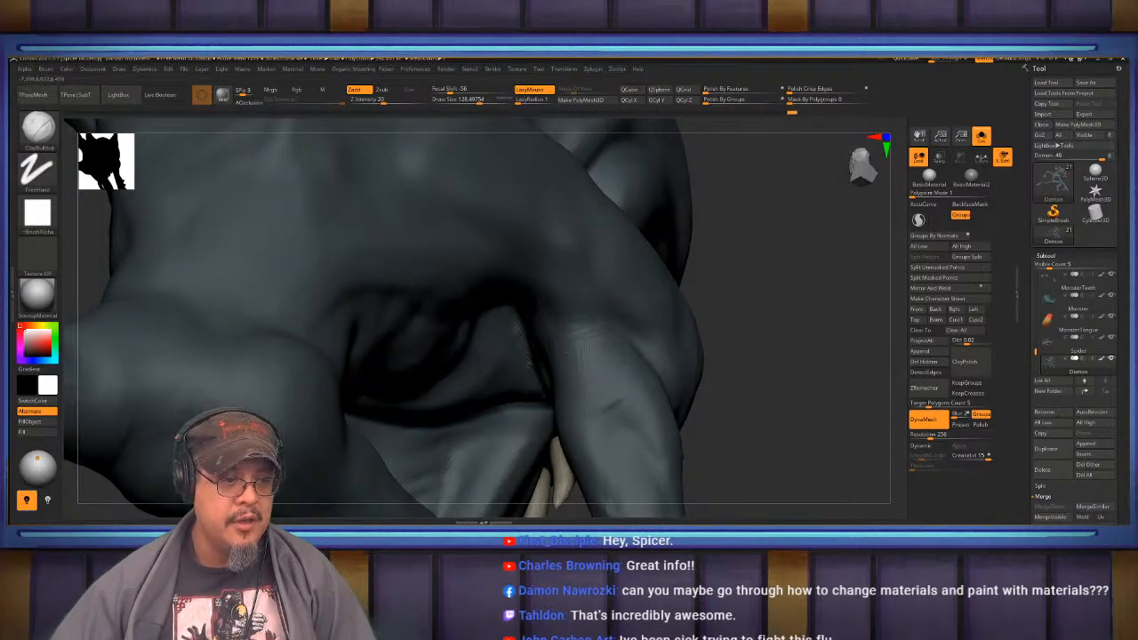
{"action": "key", "text": "shift"}
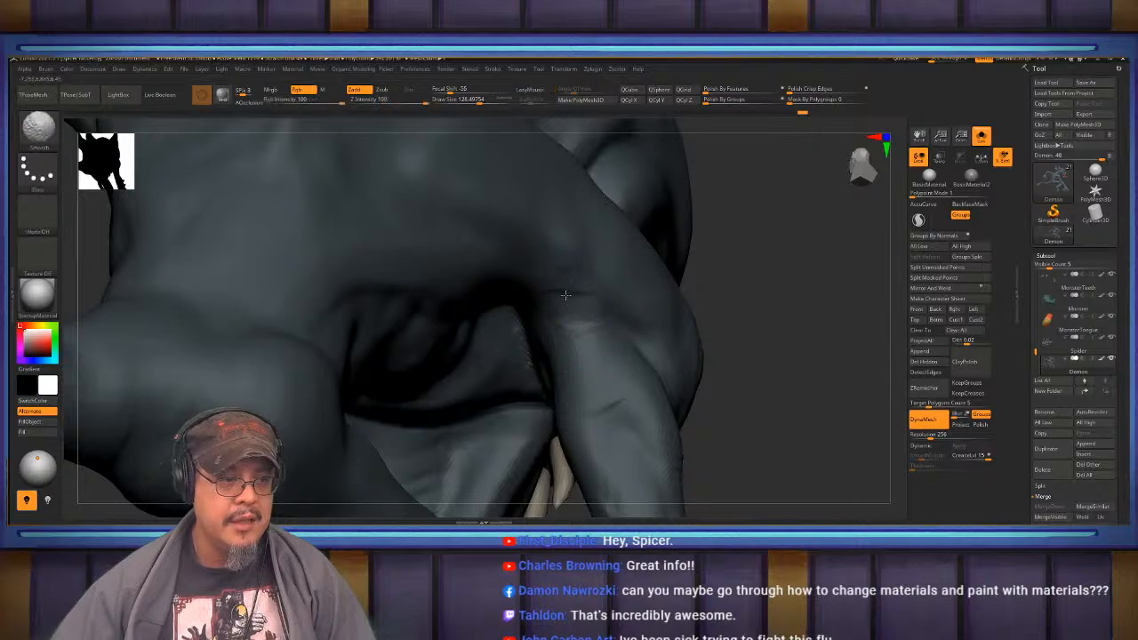
- Thicken the triceps heads just under the shoulder with ClayBuildup strokes and smooth their surface
{"action": "right_click_drag", "start_coordinate": [598, 396], "coordinate": [524, 344]}
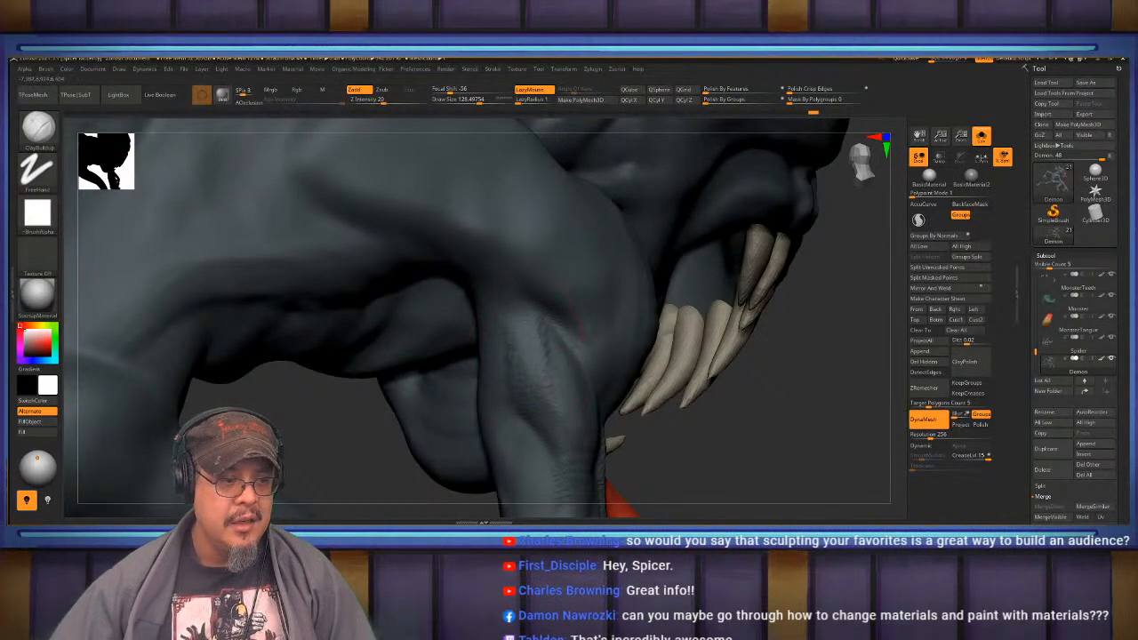
{"action": "key", "text": "shift"}
{"action": "right_click_drag", "start_coordinate": [528, 340], "coordinate": [544, 365]}
{"action": "key", "text": "shift"}
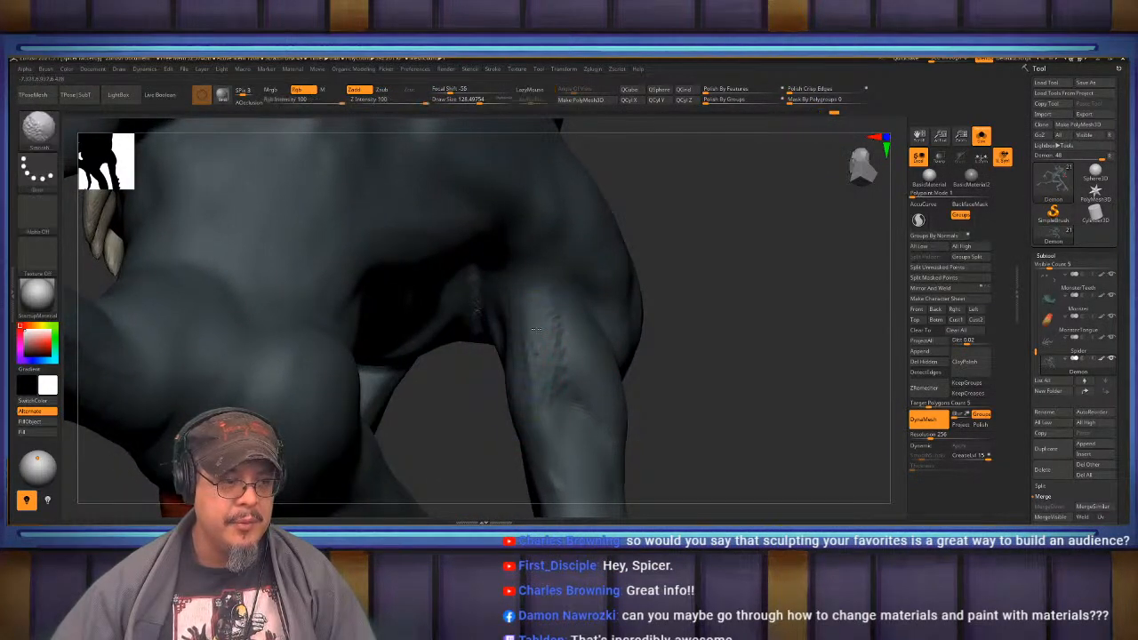
- Fill out the front of the upper arm down to the elbow with ClayBuildup and smooth the biceps
{"action": "right_click_drag", "start_coordinate": [537, 423], "coordinate": [533, 371]}
{"action": "mouse_move", "coordinate": [537, 353]}
{"action": "right_mouse_down"}
{"action": "mouse_move", "coordinate": [526, 331]}
{"action": "mouse_move", "coordinate": [541, 410]}
{"action": "mouse_move", "coordinate": [522, 360]}
{"action": "mouse_move", "coordinate": [532, 282]}
{"action": "mouse_move", "coordinate": [500, 352]}
{"action": "mouse_move", "coordinate": [549, 290]}
{"action": "mouse_move", "coordinate": [526, 328]}
{"action": "right_mouse_up"}
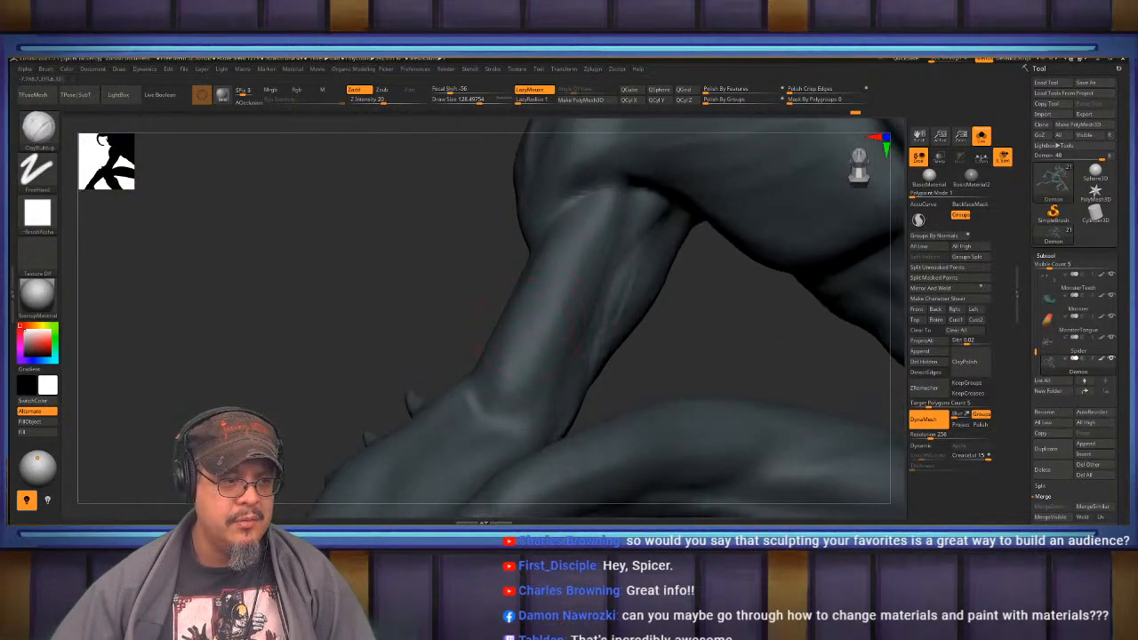
{"action": "key", "text": "shift"}
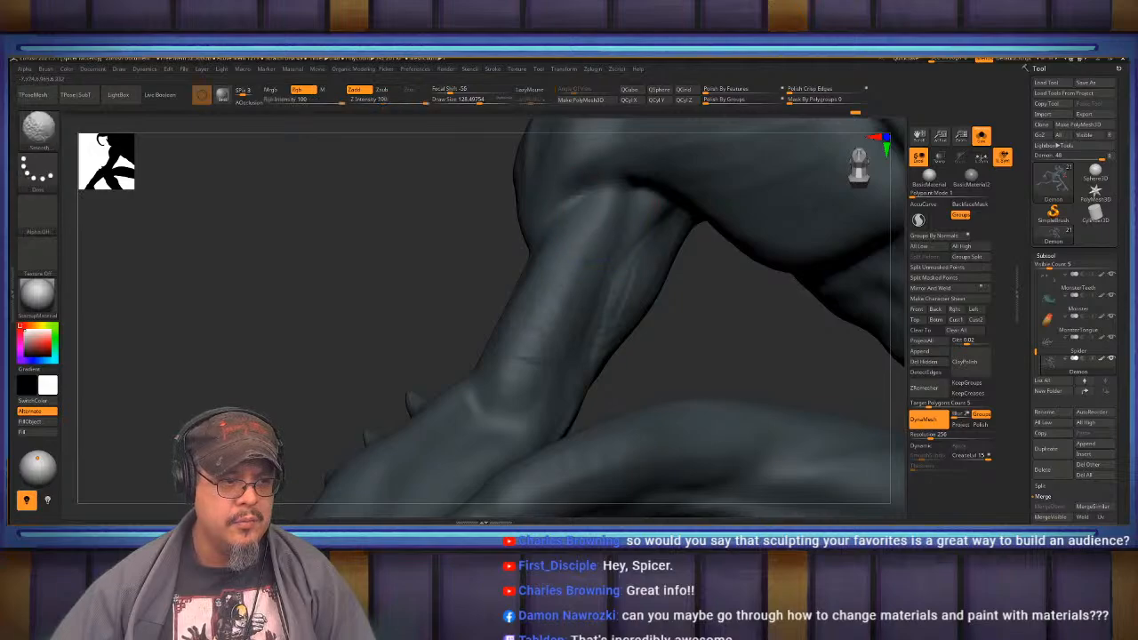
- Sculpt muscle fibers fanning from the armpit across the demon's chest muscle with ClayBuildup, smoothing the strokes
{"action": "mouse_move", "coordinate": [519, 389]}
{"action": "right_mouse_down"}
{"action": "mouse_move", "coordinate": [604, 326]}
{"action": "mouse_move", "coordinate": [570, 323]}
{"action": "mouse_move", "coordinate": [534, 340]}
{"action": "mouse_move", "coordinate": [549, 314]}
{"action": "mouse_move", "coordinate": [581, 309]}
{"action": "mouse_move", "coordinate": [636, 391]}
{"action": "right_mouse_up"}
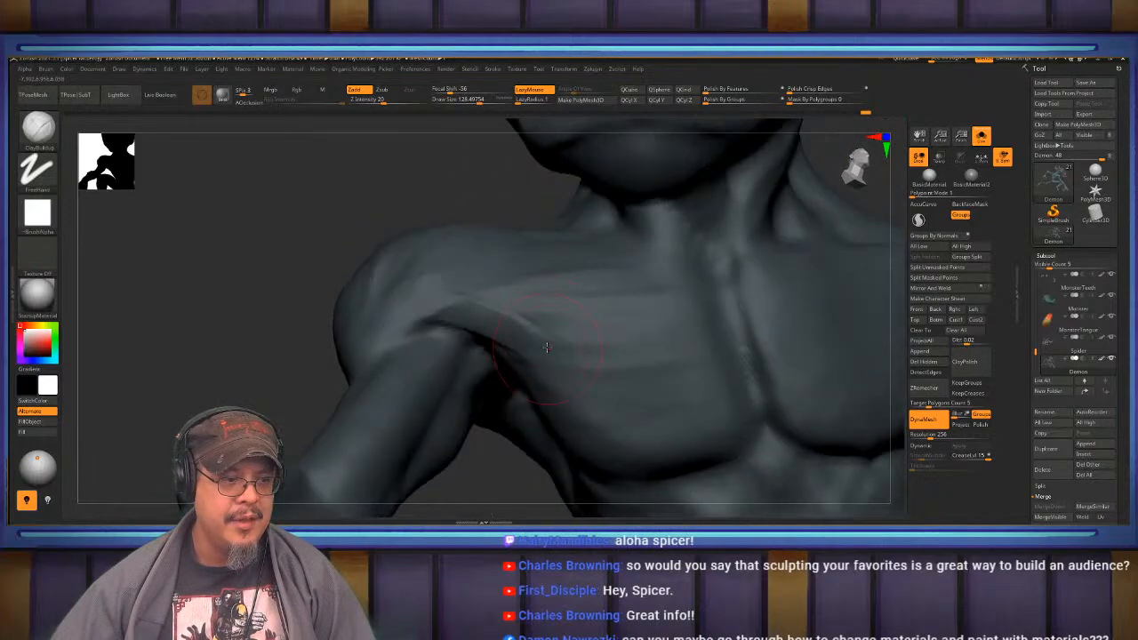
{"action": "left_click_drag", "start_coordinate": [553, 343], "coordinate": [636, 383]}
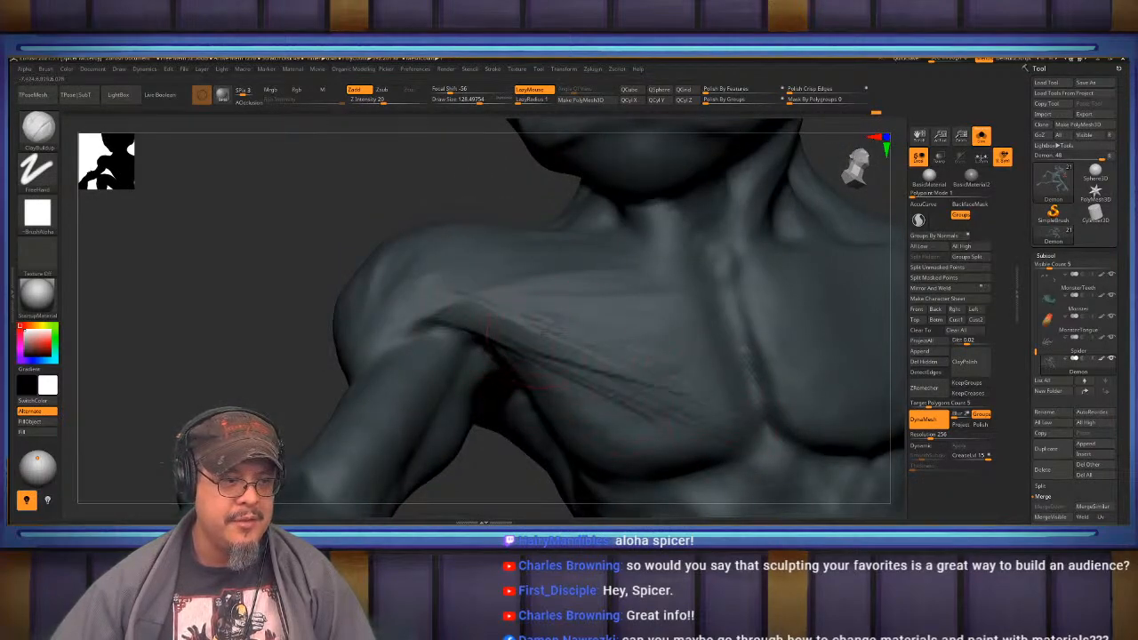
{"action": "left_click_drag", "start_coordinate": [450, 315], "coordinate": [559, 275]}
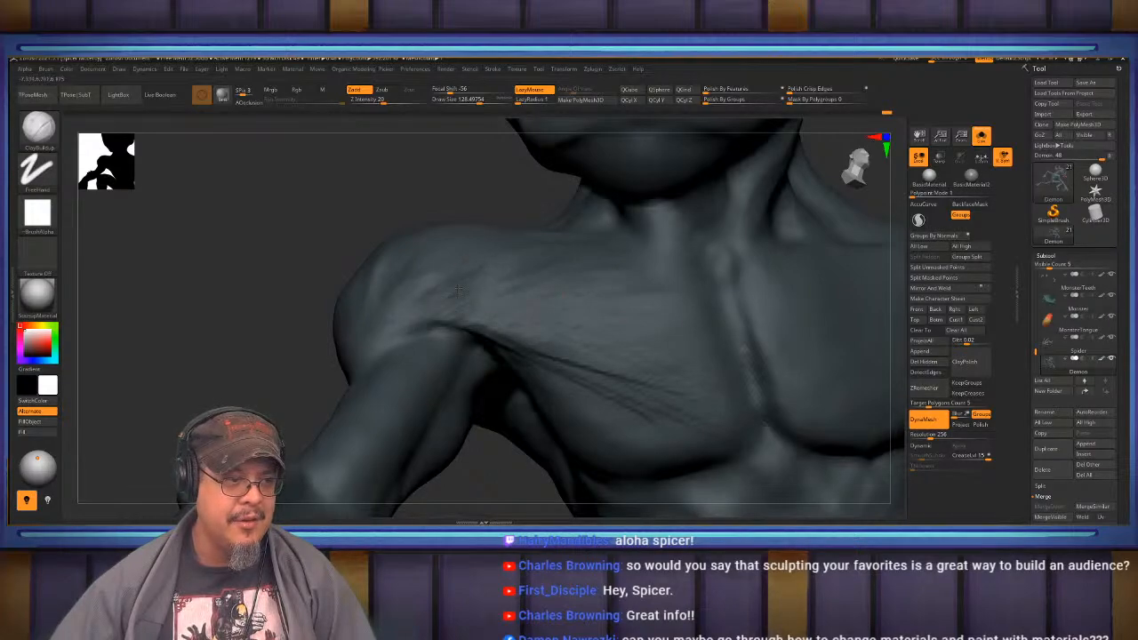
{"action": "right_click_drag", "start_coordinate": [474, 294], "coordinate": [527, 271]}
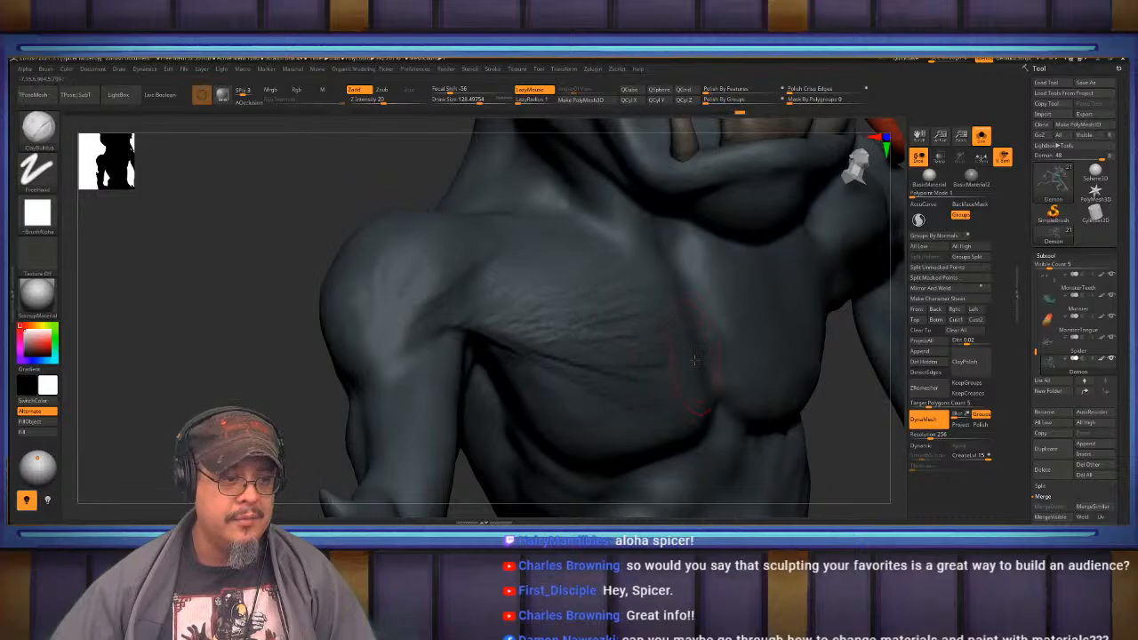
{"action": "right_click_drag", "start_coordinate": [531, 338], "coordinate": [572, 282]}
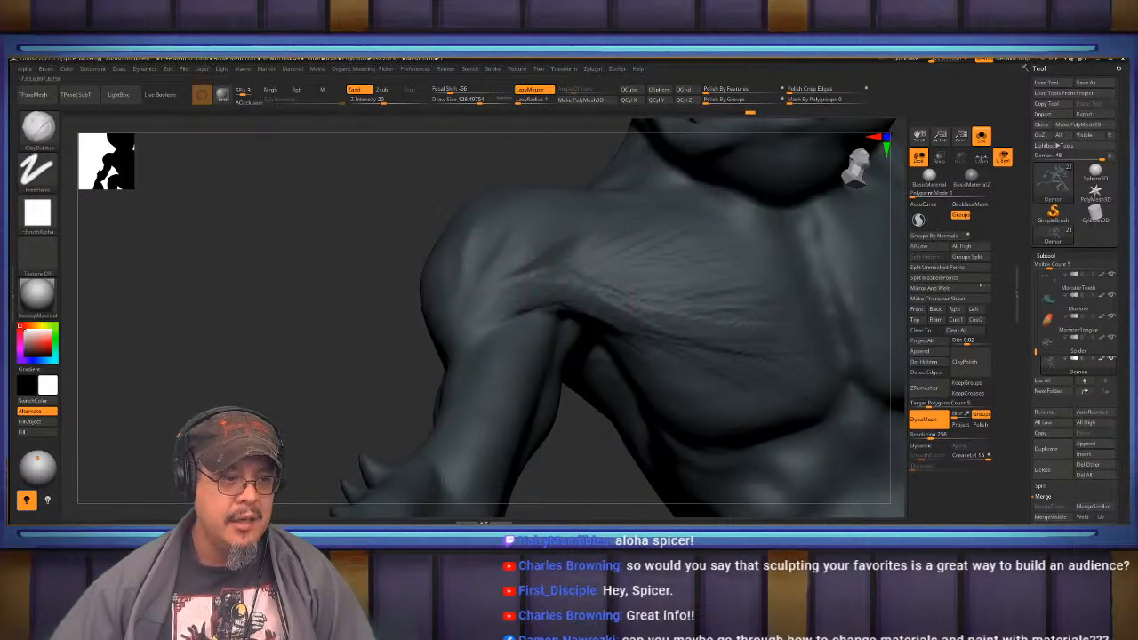
{"action": "key", "text": "shift"}
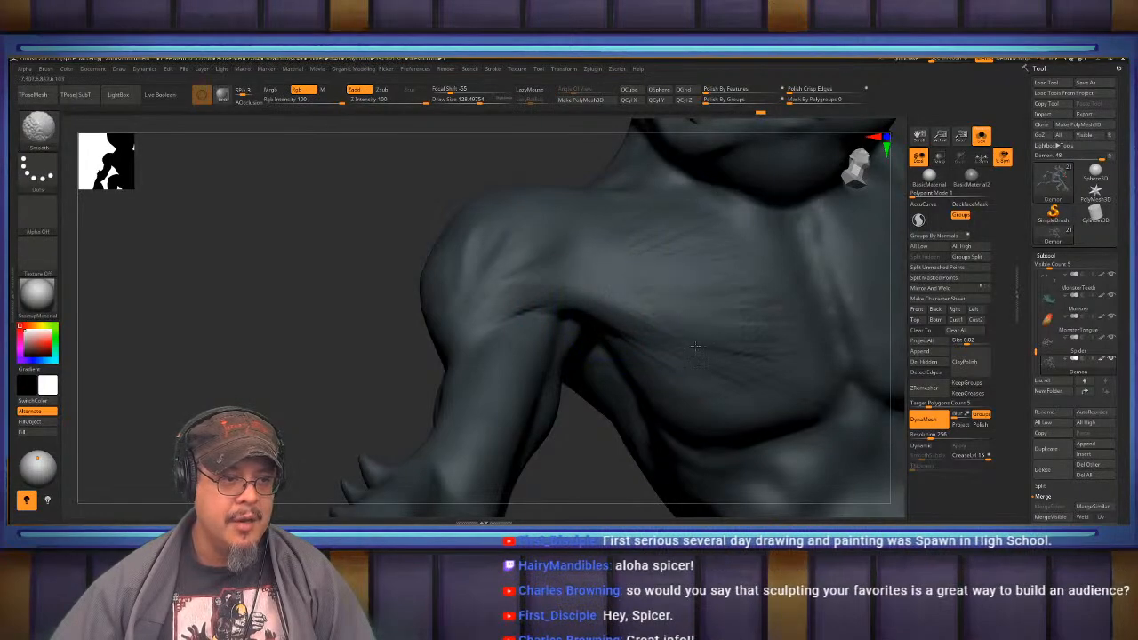
- Refine the collarbone and the pit at the base of the neck with ClayBuildup and smooth the upper chest
{"action": "mouse_move", "coordinate": [695, 347]}
{"action": "right_mouse_down"}
{"action": "mouse_move", "coordinate": [548, 305]}
{"action": "mouse_move", "coordinate": [579, 292]}
{"action": "mouse_move", "coordinate": [573, 331]}
{"action": "mouse_move", "coordinate": [547, 305]}
{"action": "mouse_move", "coordinate": [565, 297]}
{"action": "mouse_move", "coordinate": [602, 320]}
{"action": "mouse_move", "coordinate": [621, 308]}
{"action": "mouse_move", "coordinate": [601, 310]}
{"action": "right_mouse_up"}
{"action": "key", "text": "shift"}
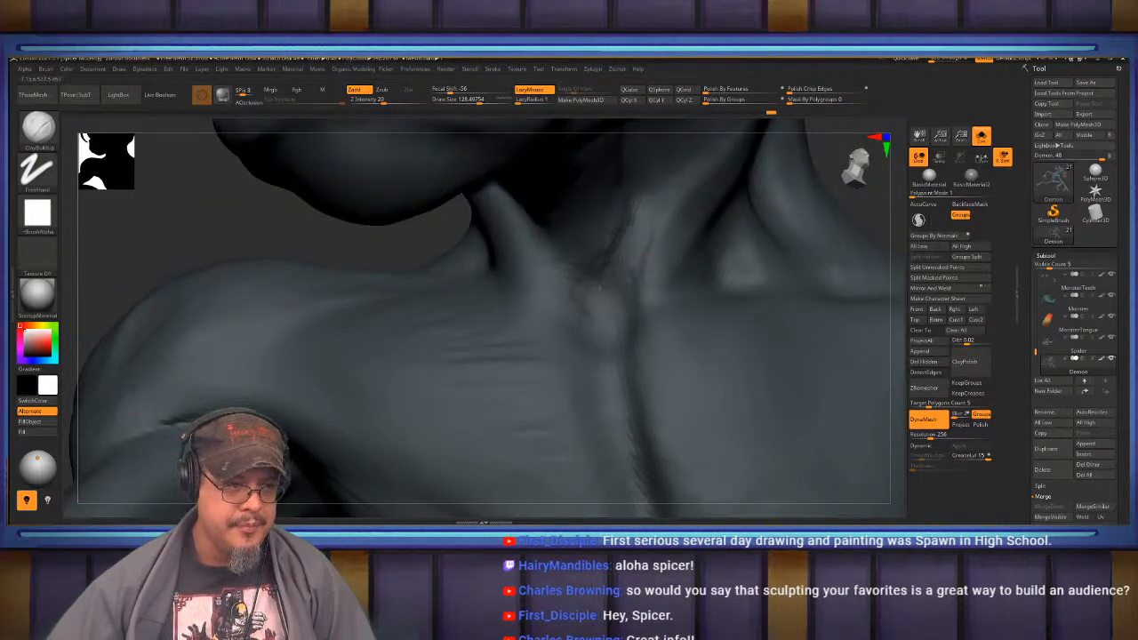
{"action": "key", "text": "shift"}
{"action": "mouse_move", "coordinate": [619, 299]}
{"action": "right_mouse_down"}
{"action": "mouse_move", "coordinate": [640, 324]}
{"action": "mouse_move", "coordinate": [609, 295]}
{"action": "mouse_move", "coordinate": [632, 298]}
{"action": "right_mouse_up"}
{"action": "key", "text": "shift"}
- Reshape the demon's neck and upper shoulders from front and back with the Move brush at draw size about 220
{"action": "key", "text": "s"}
{"action": "left_click_drag", "start_coordinate": [634, 298], "coordinate": [640, 298]}
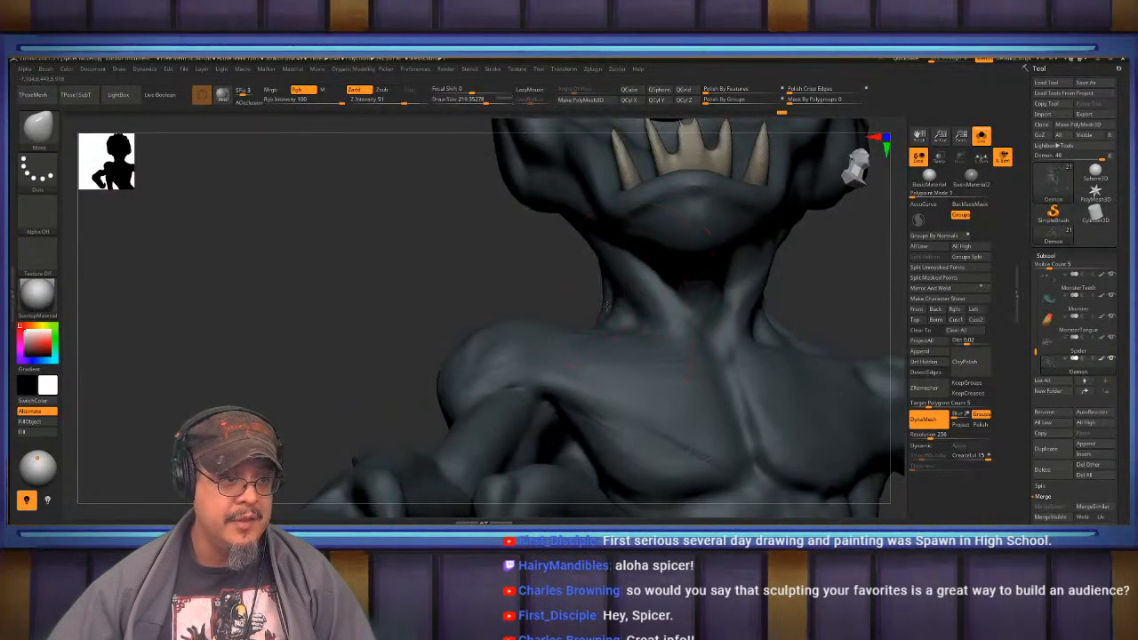
{"action": "right_click_drag", "start_coordinate": [610, 301], "coordinate": [679, 316]}
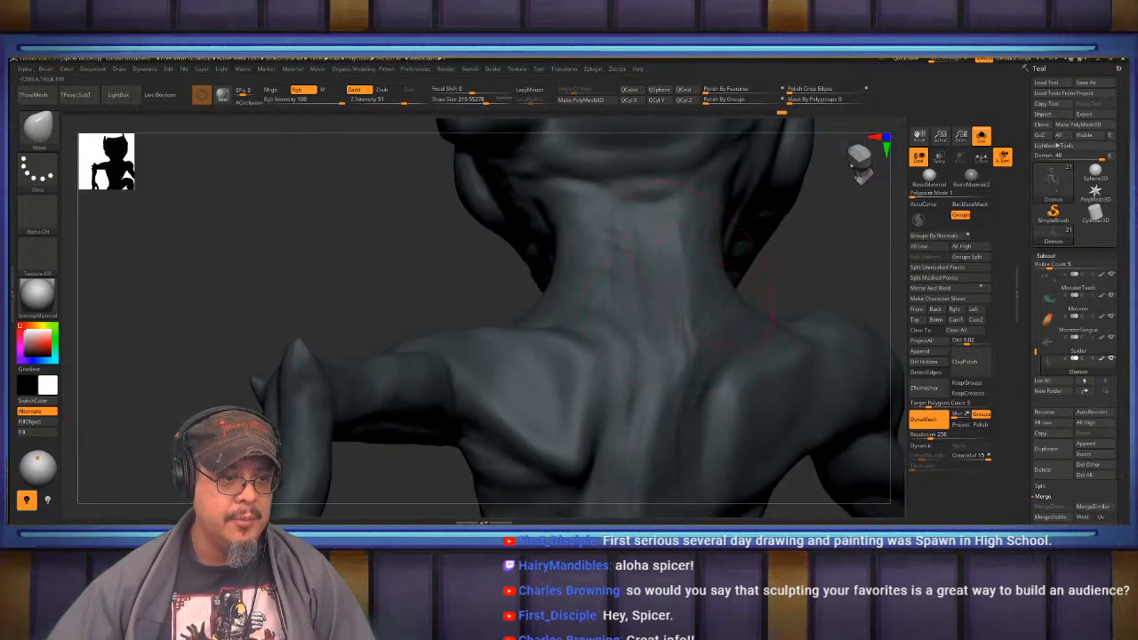
- Lay diagonal ClayBuildup strokes below the rib ridge on the demon's side at a draw size of about 139
{"action": "mouse_move", "coordinate": [671, 270]}
{"action": "right_mouse_down"}
{"action": "mouse_move", "coordinate": [662, 293]}
{"action": "mouse_move", "coordinate": [613, 266]}
{"action": "mouse_move", "coordinate": [639, 323]}
{"action": "mouse_move", "coordinate": [545, 299]}
{"action": "mouse_move", "coordinate": [578, 322]}
{"action": "mouse_move", "coordinate": [745, 268]}
{"action": "mouse_move", "coordinate": [707, 218]}
{"action": "mouse_move", "coordinate": [692, 319]}
{"action": "mouse_move", "coordinate": [646, 272]}
{"action": "mouse_move", "coordinate": [656, 356]}
{"action": "mouse_move", "coordinate": [632, 319]}
{"action": "mouse_move", "coordinate": [421, 432]}
{"action": "mouse_move", "coordinate": [350, 433]}
{"action": "right_mouse_up"}
{"action": "key", "text": "b"}
{"action": "key", "text": "c"}
{"action": "key", "text": "b"}
{"action": "key", "text": "s"}
{"action": "left_click_drag", "start_coordinate": [654, 349], "coordinate": [598, 415]}
{"action": "key", "text": "s"}
{"action": "left_click_drag", "start_coordinate": [610, 377], "coordinate": [613, 377]}
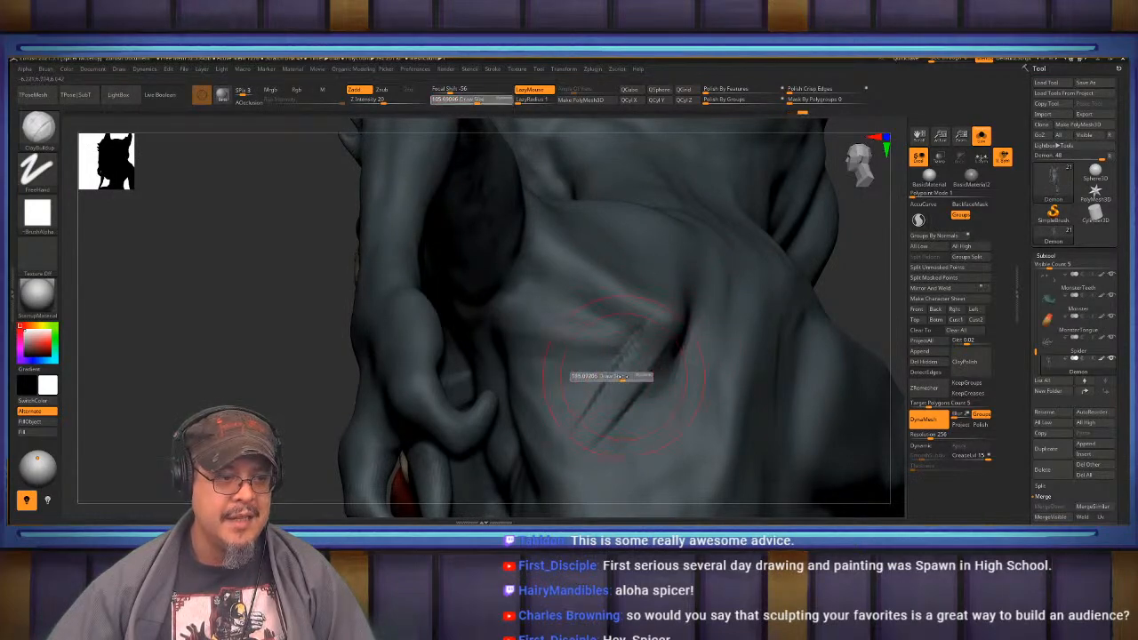
{"action": "mouse_move", "coordinate": [640, 330]}
{"action": "left_mouse_down"}
{"action": "mouse_move", "coordinate": [587, 400]}
{"action": "mouse_move", "coordinate": [580, 392]}
{"action": "left_mouse_up"}
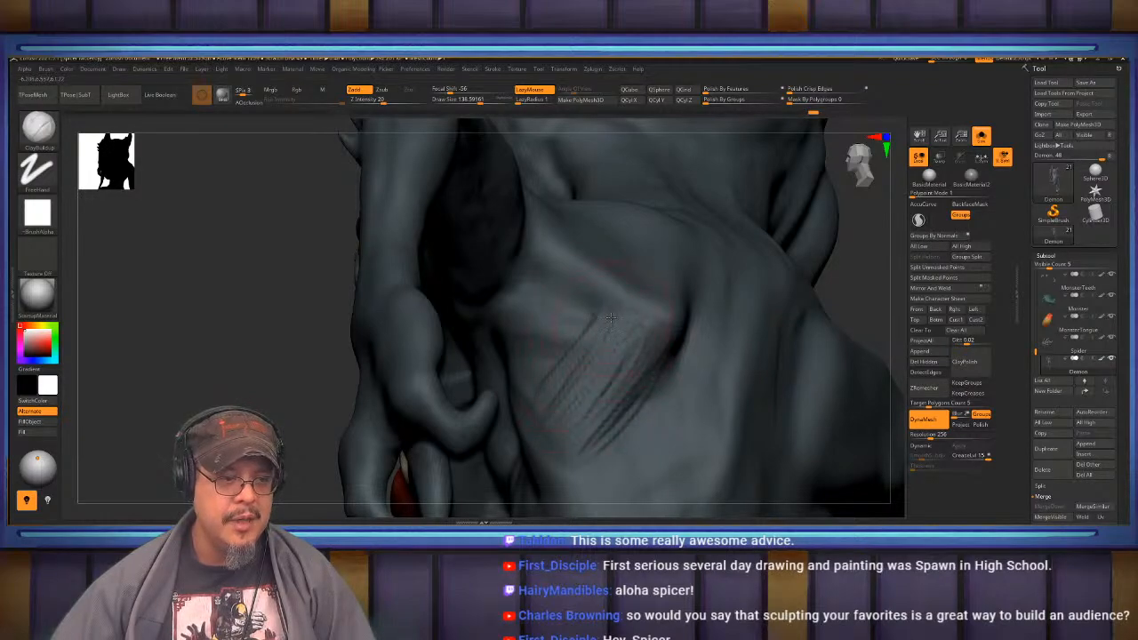
- Smooth the diagonal strokes on the demon's side and build up the ridge along the lower ribs
{"action": "key", "text": "shift"}
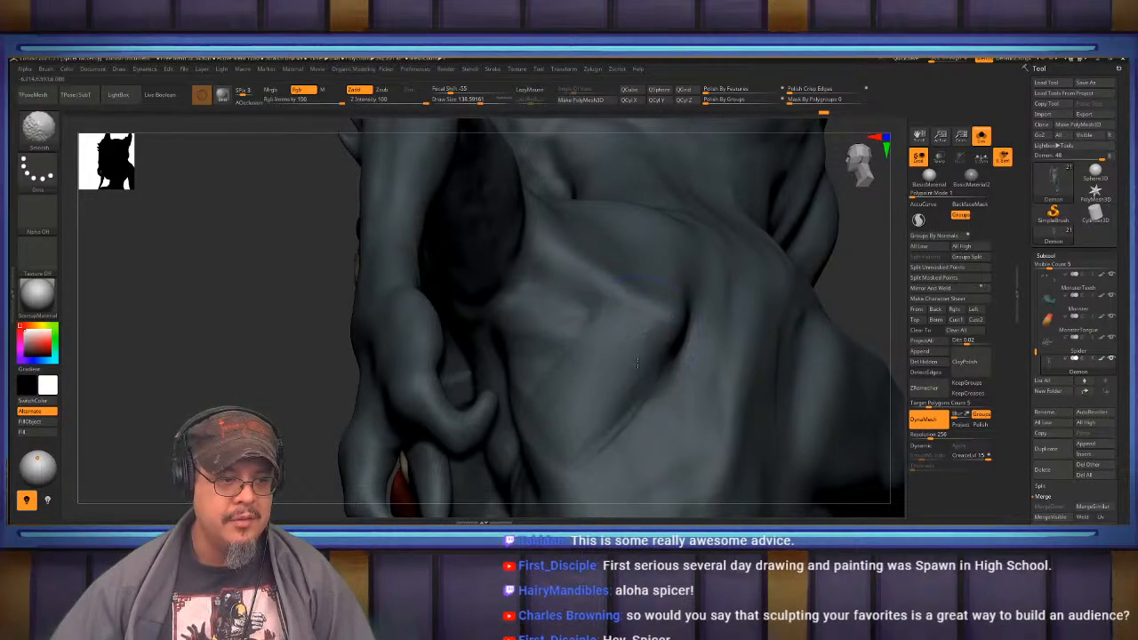
{"action": "left_click_drag", "start_coordinate": [638, 363], "coordinate": [614, 391], "text": "shift"}
{"action": "mouse_move", "coordinate": [596, 373]}
{"action": "right_mouse_down"}
{"action": "mouse_move", "coordinate": [614, 364]}
{"action": "mouse_move", "coordinate": [642, 399]}
{"action": "right_mouse_up"}
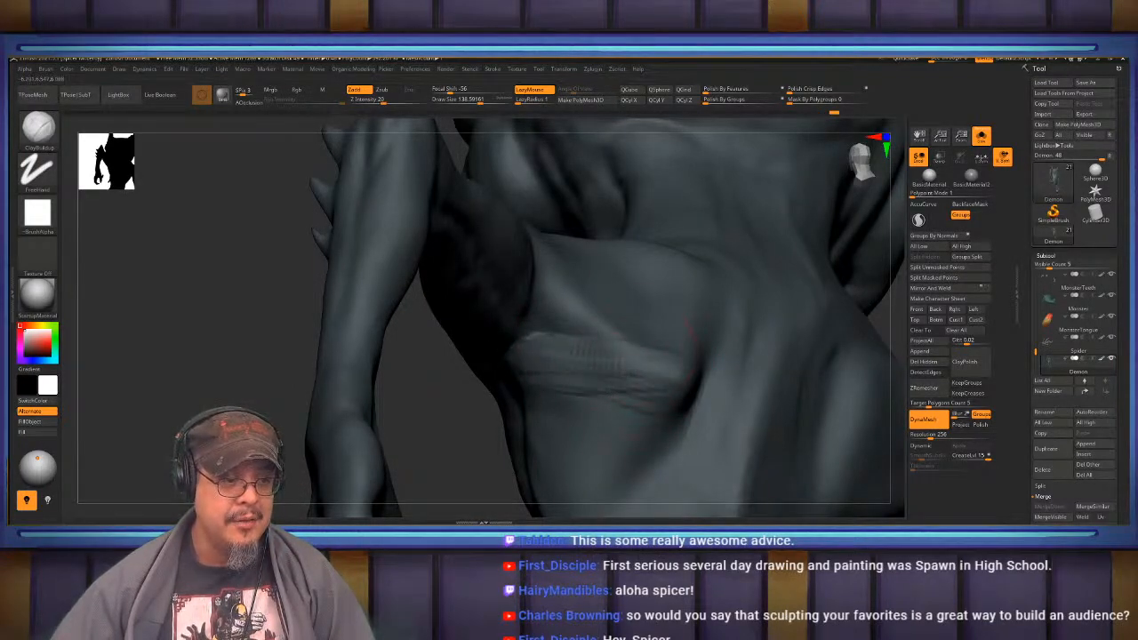
{"action": "left_click_drag", "start_coordinate": [587, 357], "coordinate": [630, 366], "text": "shift"}
- Sculpt curved wrinkle folds across the top of the demon's head with ClayBuildup at a draw size of about 102
{"action": "mouse_move", "coordinate": [665, 387]}
{"action": "right_mouse_down"}
{"action": "mouse_move", "coordinate": [583, 384]}
{"action": "mouse_move", "coordinate": [595, 324]}
{"action": "right_mouse_up"}
{"action": "mouse_move", "coordinate": [593, 278]}
{"action": "right_mouse_down"}
{"action": "mouse_move", "coordinate": [606, 355]}
{"action": "mouse_move", "coordinate": [520, 374]}
{"action": "right_mouse_up"}
{"action": "key", "text": "s"}
{"action": "mouse_move", "coordinate": [520, 375]}
{"action": "left_mouse_down"}
{"action": "mouse_move", "coordinate": [671, 384]}
{"action": "mouse_move", "coordinate": [528, 371]}
{"action": "left_mouse_up"}
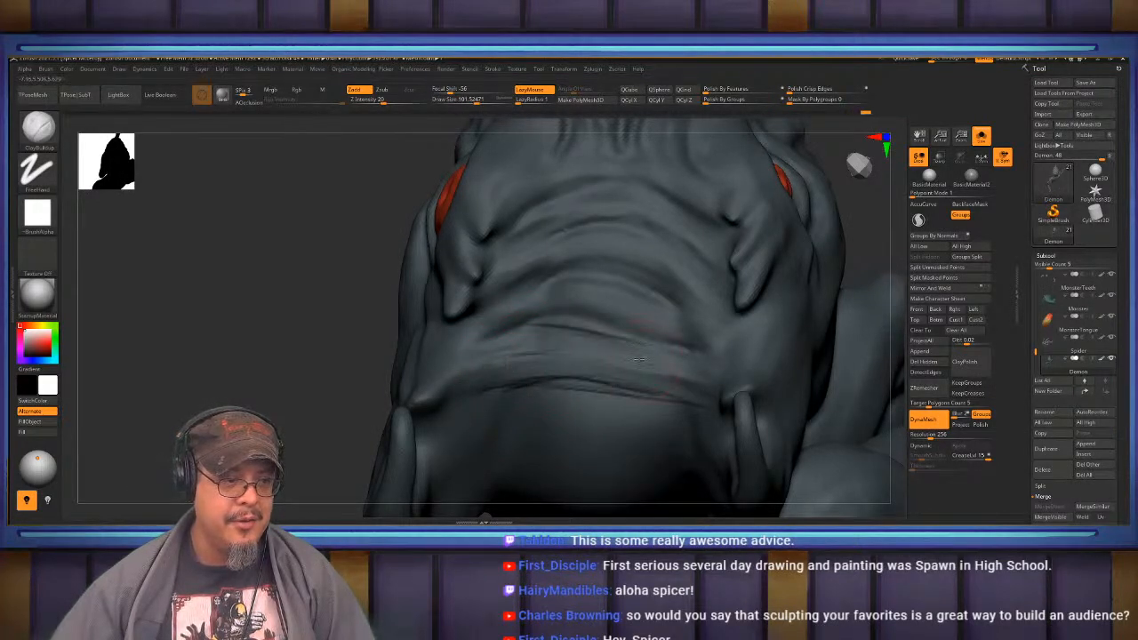
{"action": "right_click_drag", "start_coordinate": [638, 360], "coordinate": [515, 363]}
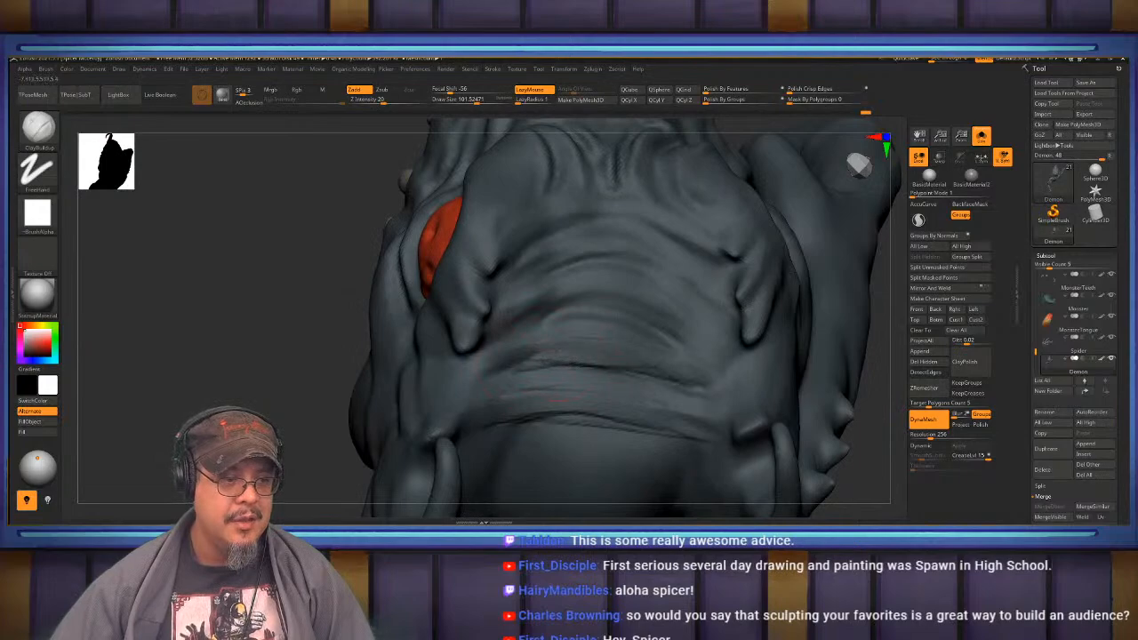
{"action": "mouse_move", "coordinate": [715, 379]}
{"action": "right_mouse_down"}
{"action": "mouse_move", "coordinate": [738, 382]}
{"action": "mouse_move", "coordinate": [689, 385]}
{"action": "mouse_move", "coordinate": [534, 347]}
{"action": "mouse_move", "coordinate": [562, 340]}
{"action": "right_mouse_up"}
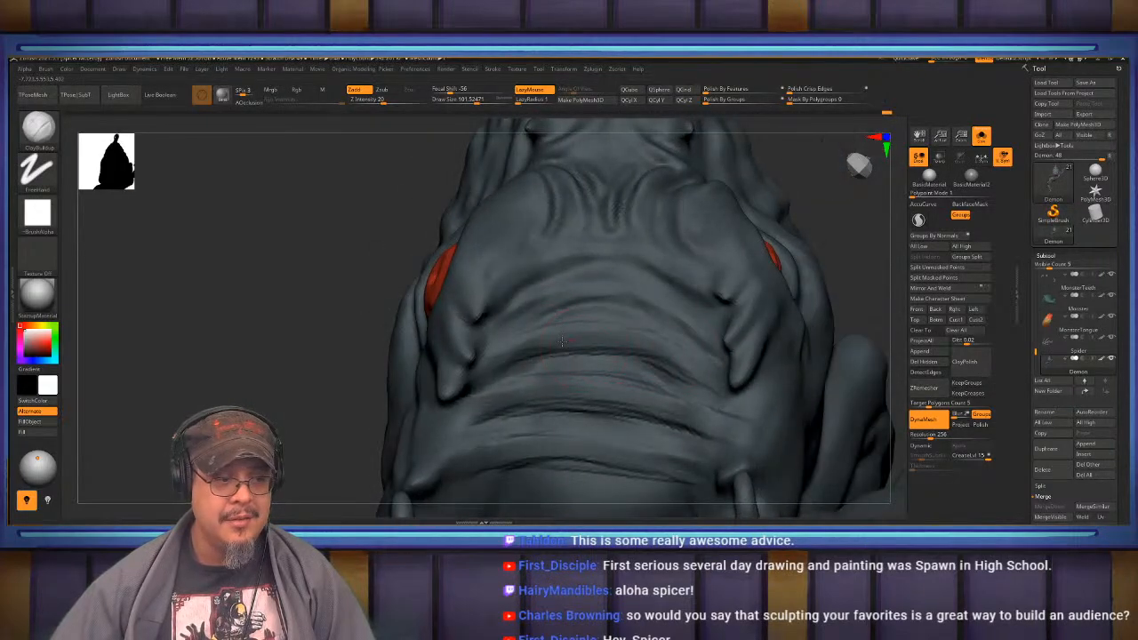
{"action": "right_click_drag", "start_coordinate": [491, 368], "coordinate": [559, 345]}
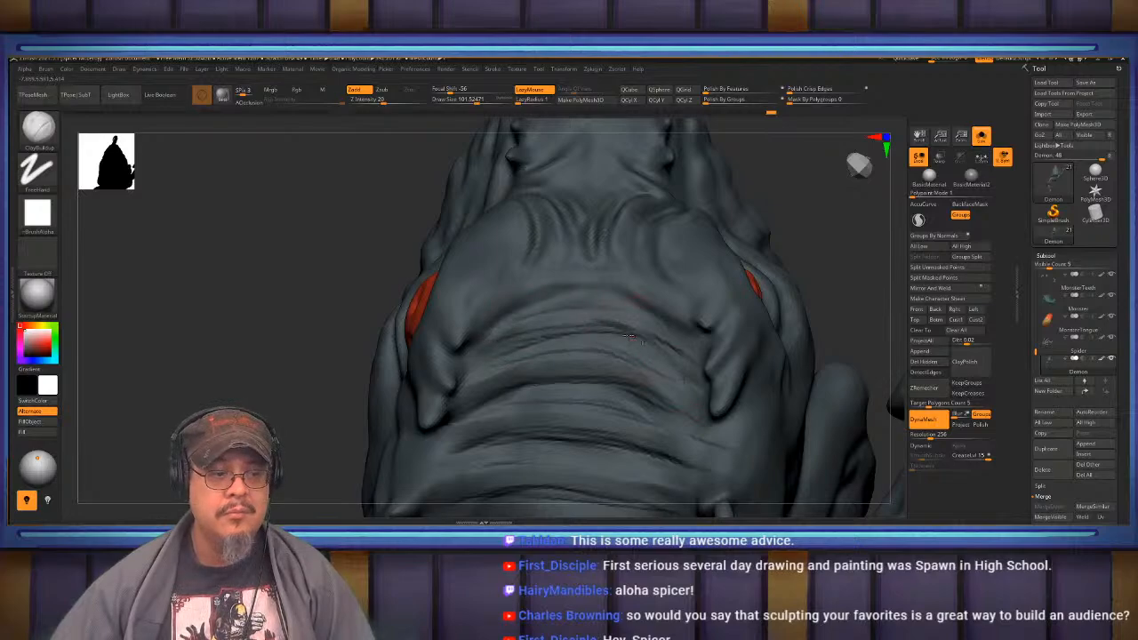
- Smooth the folds across the top of the head and refine the wrinkles between the brows
{"action": "key", "text": "shift"}
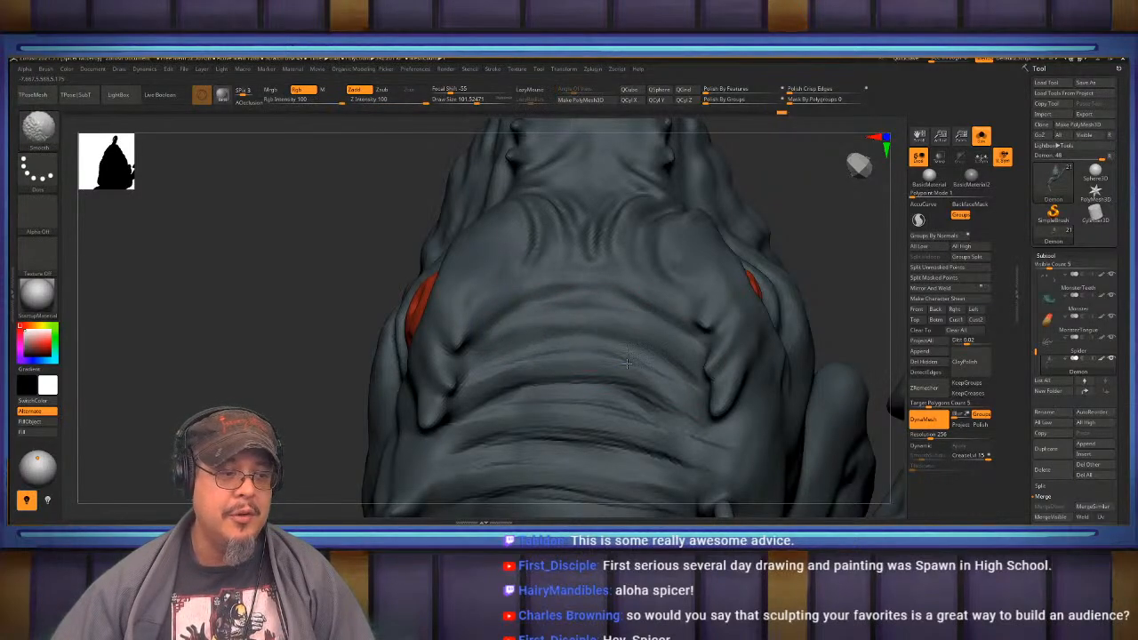
{"action": "right_click_drag", "start_coordinate": [661, 435], "coordinate": [680, 356]}
{"action": "left_click_drag", "start_coordinate": [672, 396], "coordinate": [560, 374], "text": "shift"}
{"action": "mouse_move", "coordinate": [560, 325]}
{"action": "right_mouse_down"}
{"action": "mouse_move", "coordinate": [590, 313]}
{"action": "mouse_move", "coordinate": [570, 315]}
{"action": "mouse_move", "coordinate": [581, 329]}
{"action": "mouse_move", "coordinate": [575, 305]}
{"action": "mouse_move", "coordinate": [551, 307]}
{"action": "mouse_move", "coordinate": [467, 352]}
{"action": "mouse_move", "coordinate": [533, 378]}
{"action": "mouse_move", "coordinate": [569, 360]}
{"action": "mouse_move", "coordinate": [556, 402]}
{"action": "mouse_move", "coordinate": [488, 341]}
{"action": "right_mouse_up"}
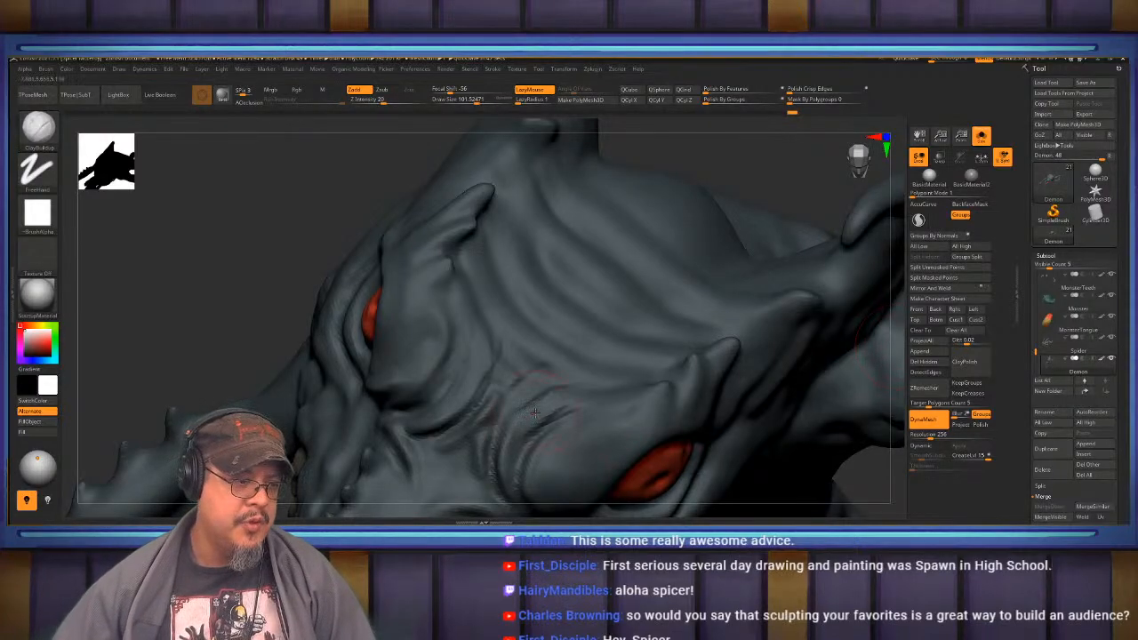
- Build up the folds at the eye's outer corner and the ridges toward the horn base at draw size about 83
{"action": "right_click_drag", "start_coordinate": [613, 378], "coordinate": [649, 350]}
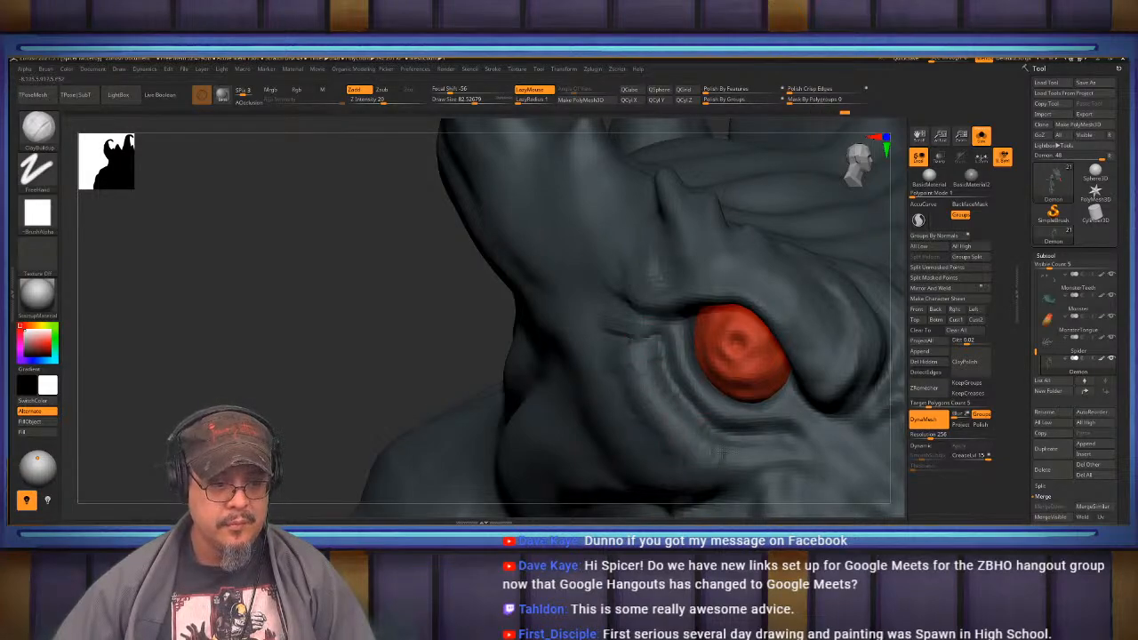
{"action": "right_click_drag", "start_coordinate": [648, 349], "coordinate": [530, 346]}
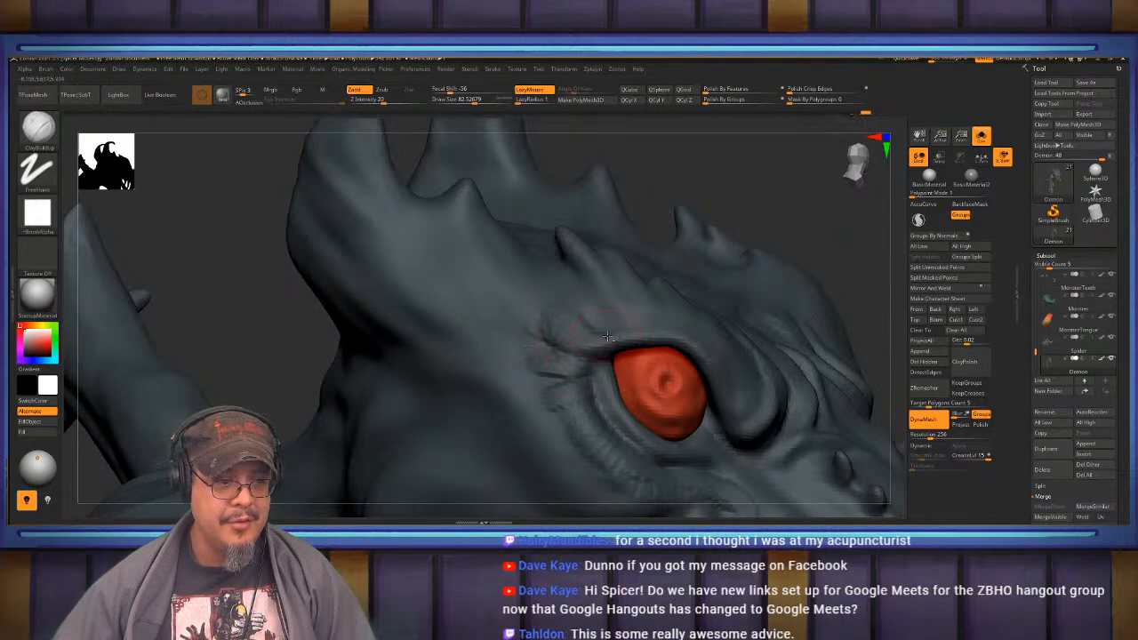
{"action": "right_click_drag", "start_coordinate": [607, 336], "coordinate": [578, 317]}
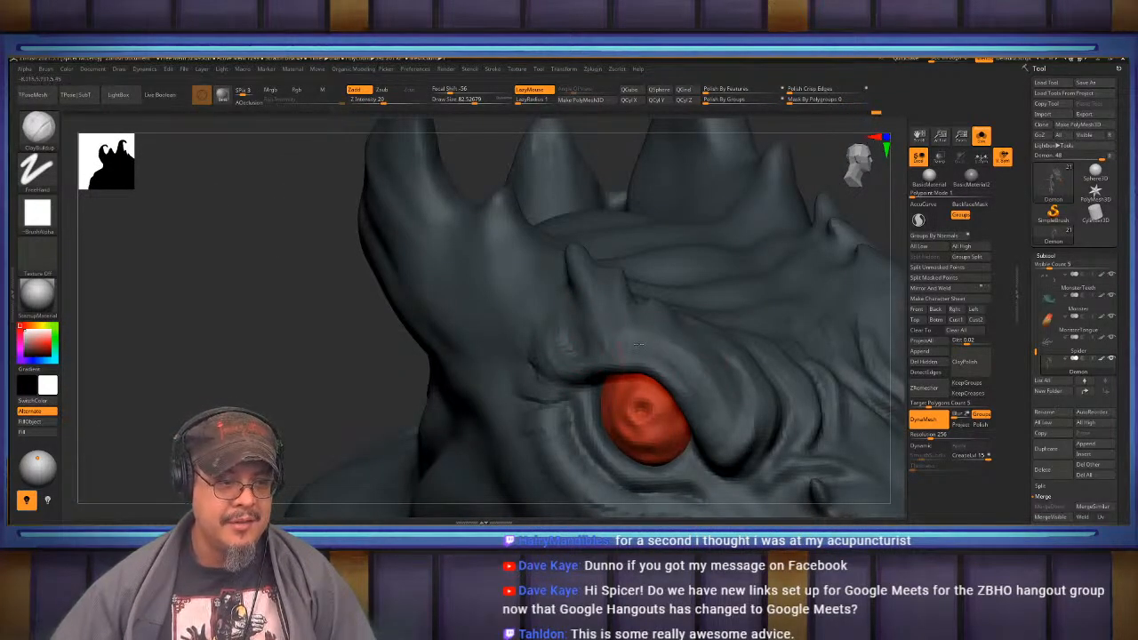
{"action": "right_click_drag", "start_coordinate": [608, 327], "coordinate": [562, 334]}
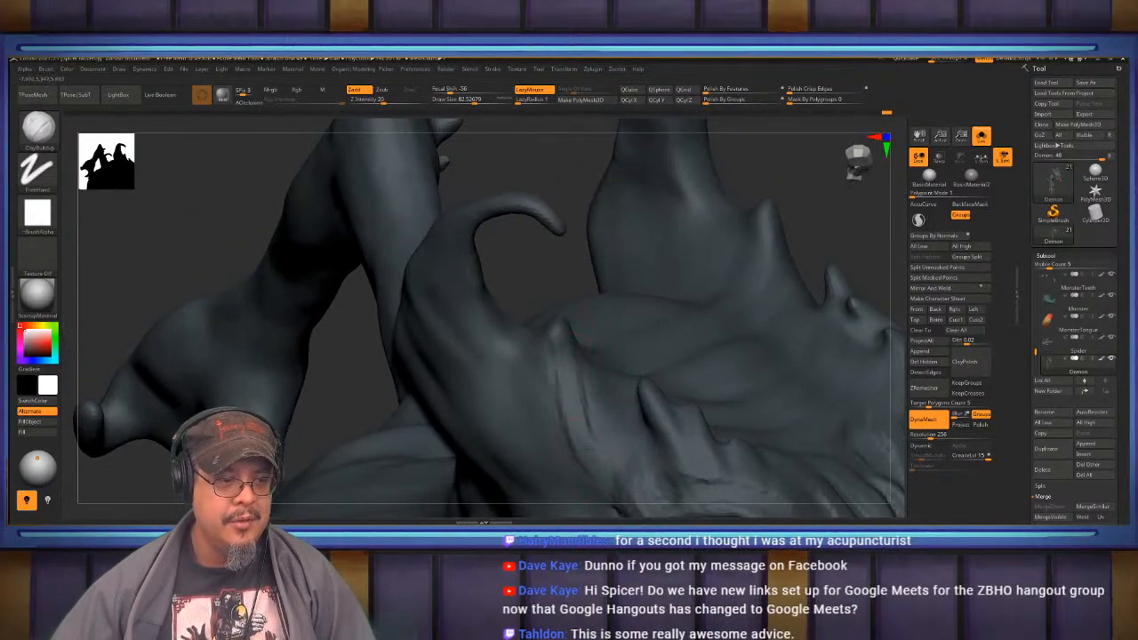
{"action": "mouse_move", "coordinate": [587, 451]}
{"action": "right_mouse_down"}
{"action": "mouse_move", "coordinate": [598, 317]}
{"action": "mouse_move", "coordinate": [597, 427]}
{"action": "mouse_move", "coordinate": [582, 349]}
{"action": "mouse_move", "coordinate": [515, 351]}
{"action": "mouse_move", "coordinate": [484, 327]}
{"action": "right_mouse_up"}
{"action": "mouse_move", "coordinate": [485, 327]}
{"action": "right_mouse_down", "text": "ctrl"}
{"action": "mouse_move", "coordinate": [489, 400]}
{"action": "mouse_move", "coordinate": [525, 396]}
{"action": "right_mouse_up", "text": "ctrl"}
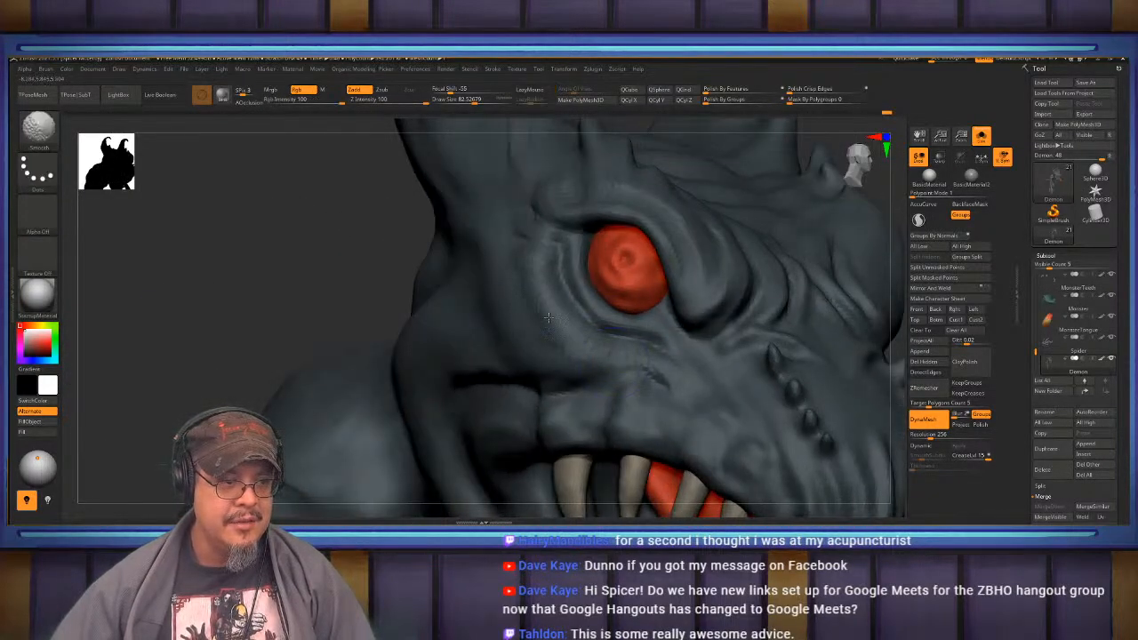
- Sculpt ClayBuildup wrinkles below the eye and from its inner corner along the snout
{"action": "right_click_drag", "start_coordinate": [549, 317], "coordinate": [652, 378]}
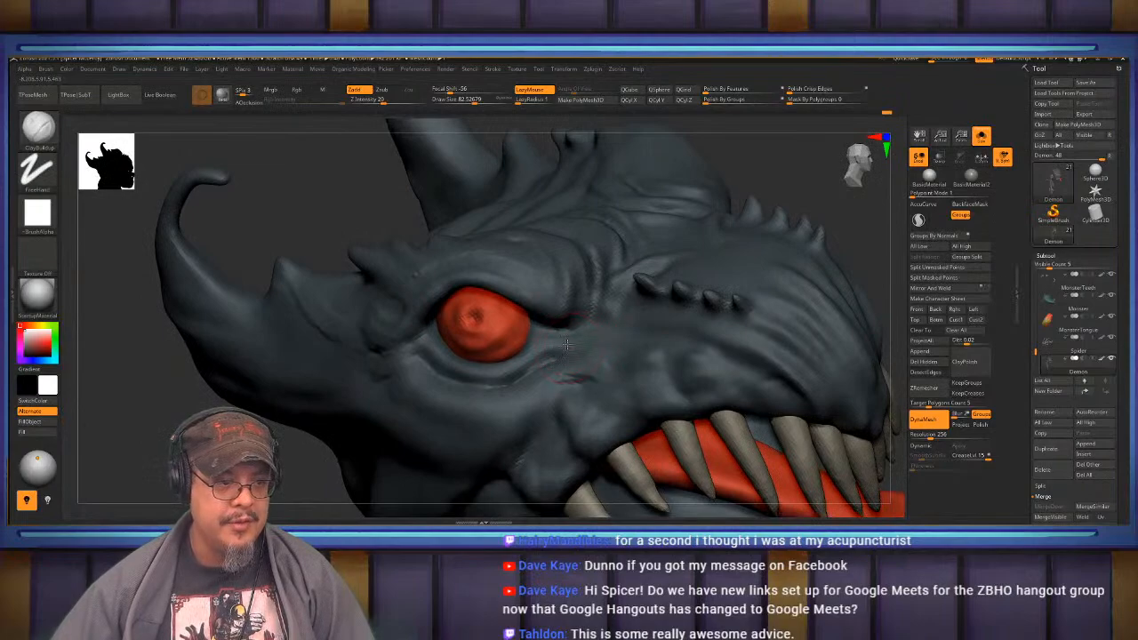
{"action": "right_click_drag", "start_coordinate": [568, 345], "coordinate": [584, 354]}
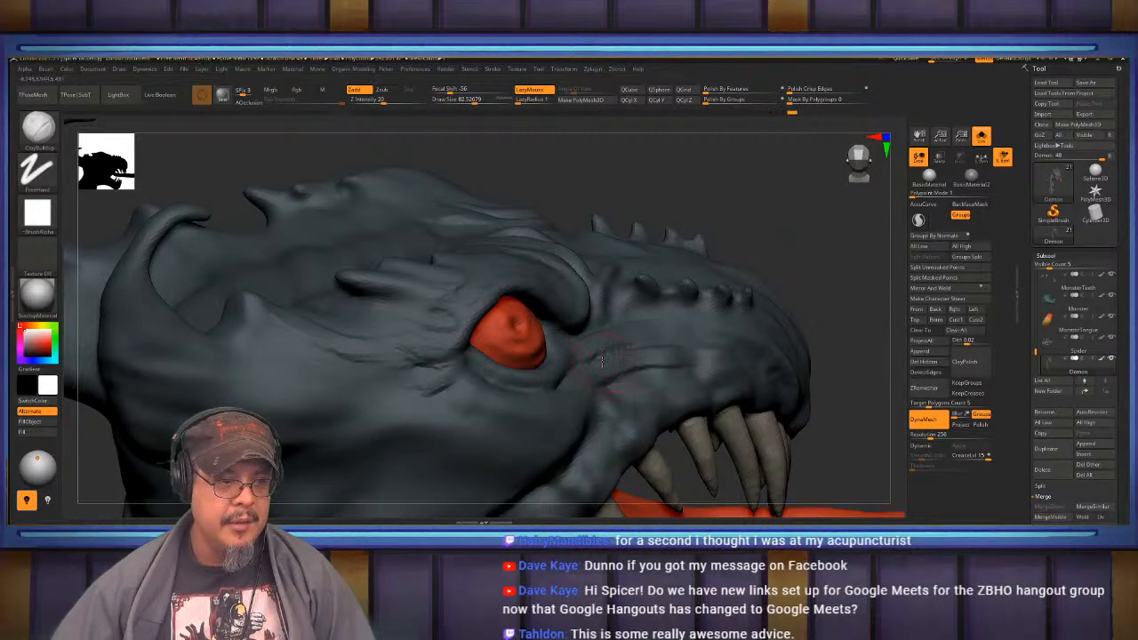
{"action": "right_click_drag", "start_coordinate": [601, 360], "coordinate": [624, 384]}
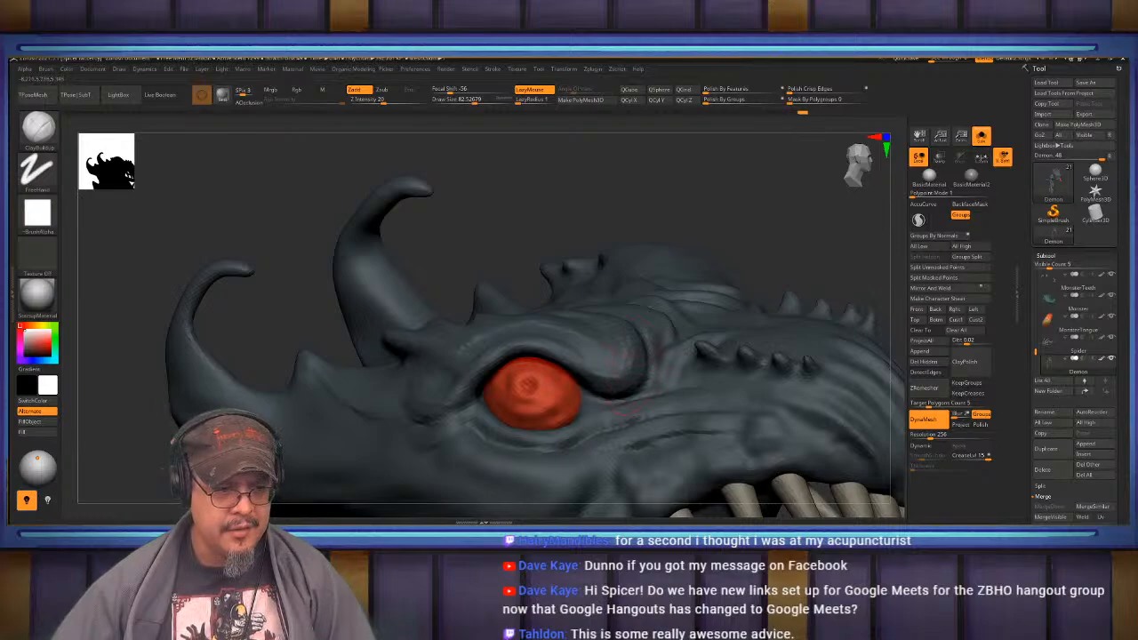
{"action": "right_click_drag", "start_coordinate": [629, 332], "coordinate": [596, 392]}
- Raise the ClayBuildup Z intensity, add ridges to the brow fold beside the eye's inner corner, and smooth them
{"action": "key", "text": "space"}
{"action": "left_click_drag", "start_coordinate": [596, 402], "coordinate": [636, 405]}
{"action": "key", "text": "space"}
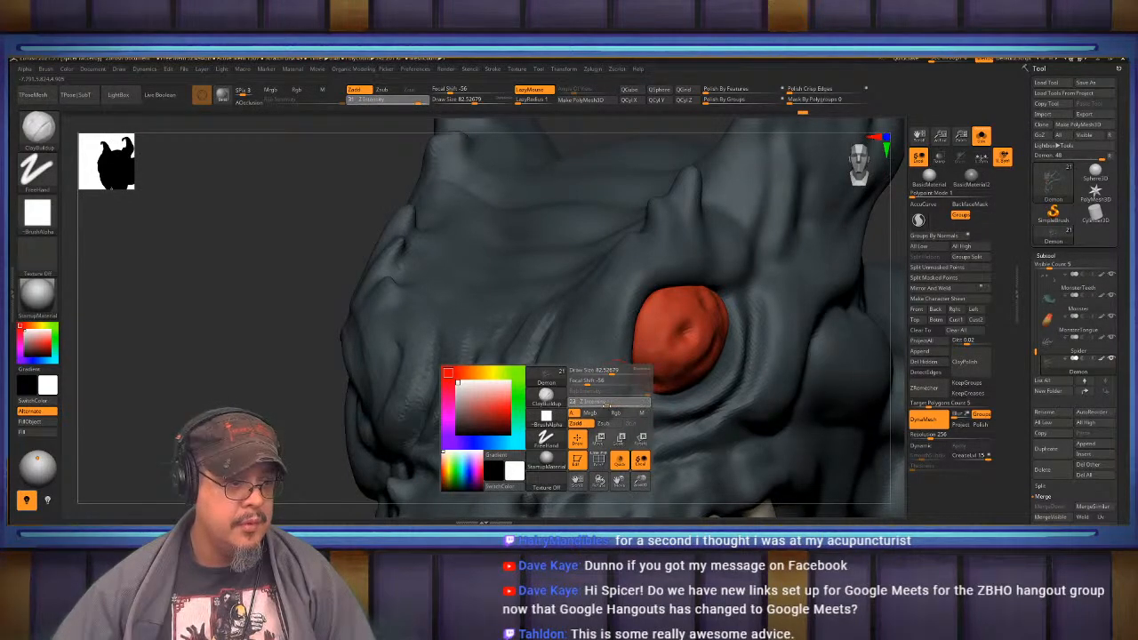
{"action": "right_click_drag", "start_coordinate": [597, 348], "coordinate": [612, 418]}
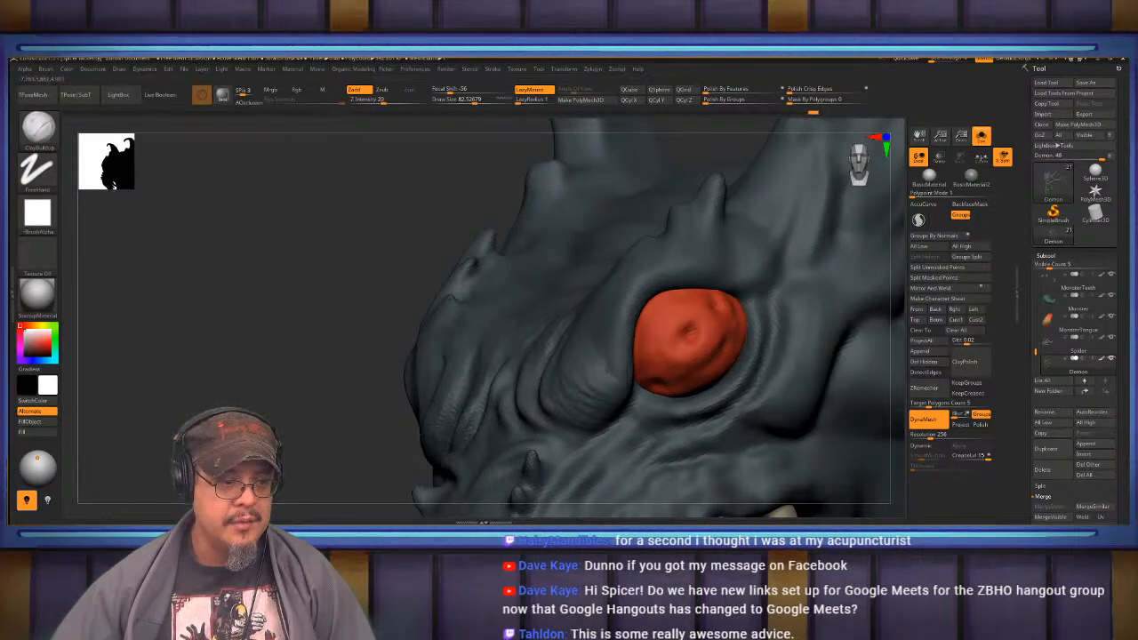
{"action": "right_click_drag", "start_coordinate": [621, 414], "coordinate": [505, 419]}
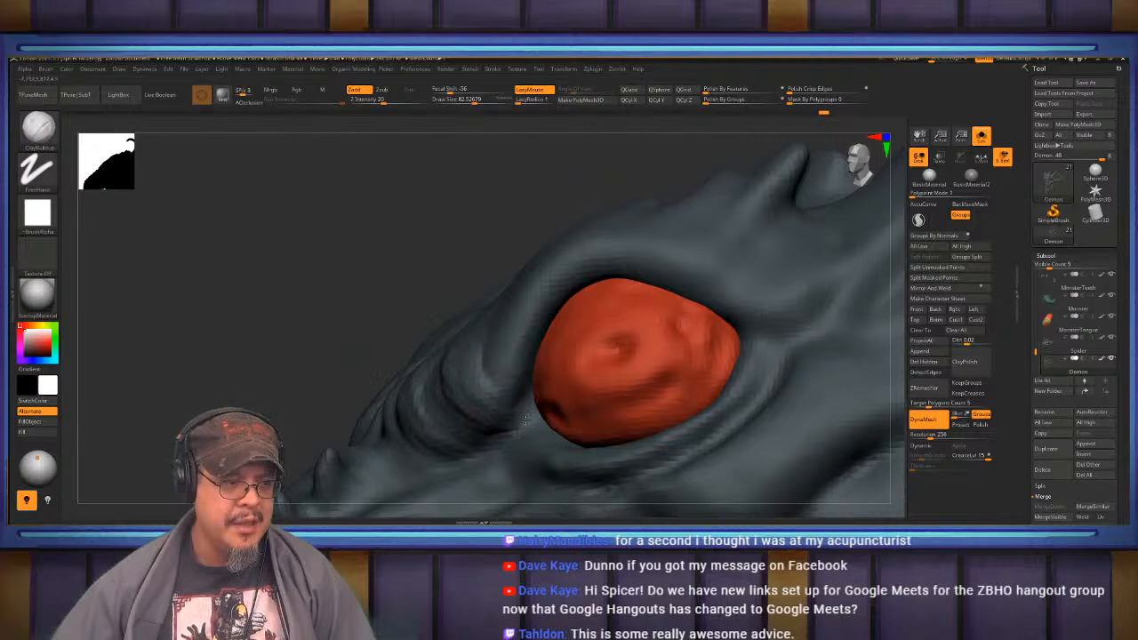
{"action": "key", "text": "shift"}
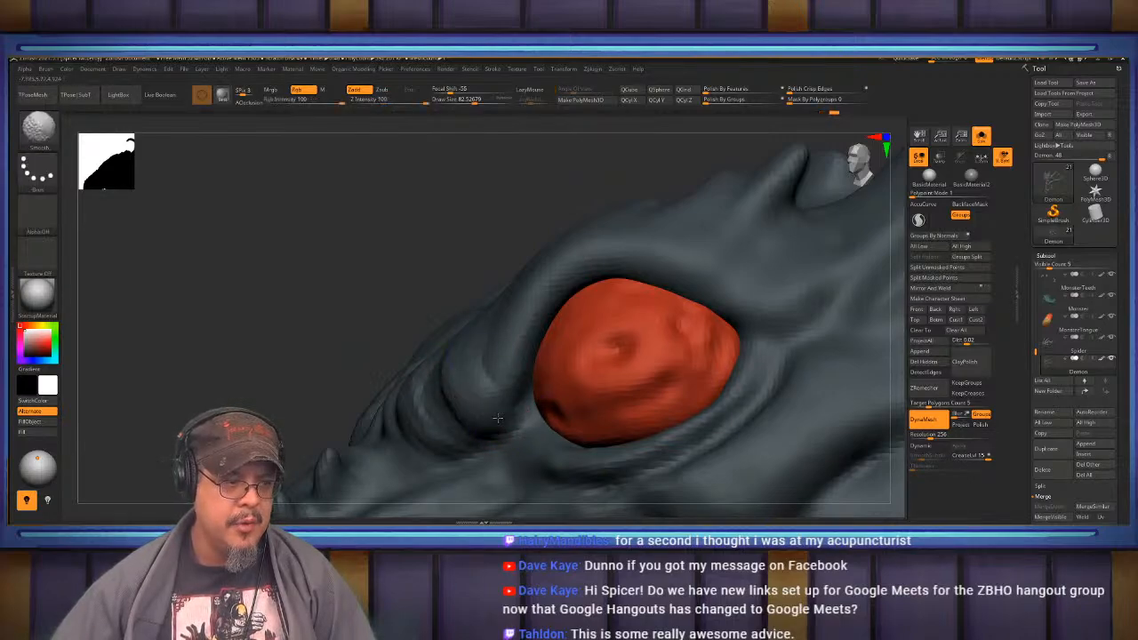
{"action": "mouse_move", "coordinate": [498, 418]}
{"action": "right_mouse_down"}
{"action": "mouse_move", "coordinate": [561, 336]}
{"action": "mouse_move", "coordinate": [485, 345]}
{"action": "mouse_move", "coordinate": [470, 330]}
{"action": "mouse_move", "coordinate": [502, 365]}
{"action": "mouse_move", "coordinate": [560, 349]}
{"action": "mouse_move", "coordinate": [566, 381]}
{"action": "right_mouse_up"}
- Lay ClayBuildup strokes from the side of the neck over the shoulder and upper back to define the muscles
{"action": "key", "text": "f"}
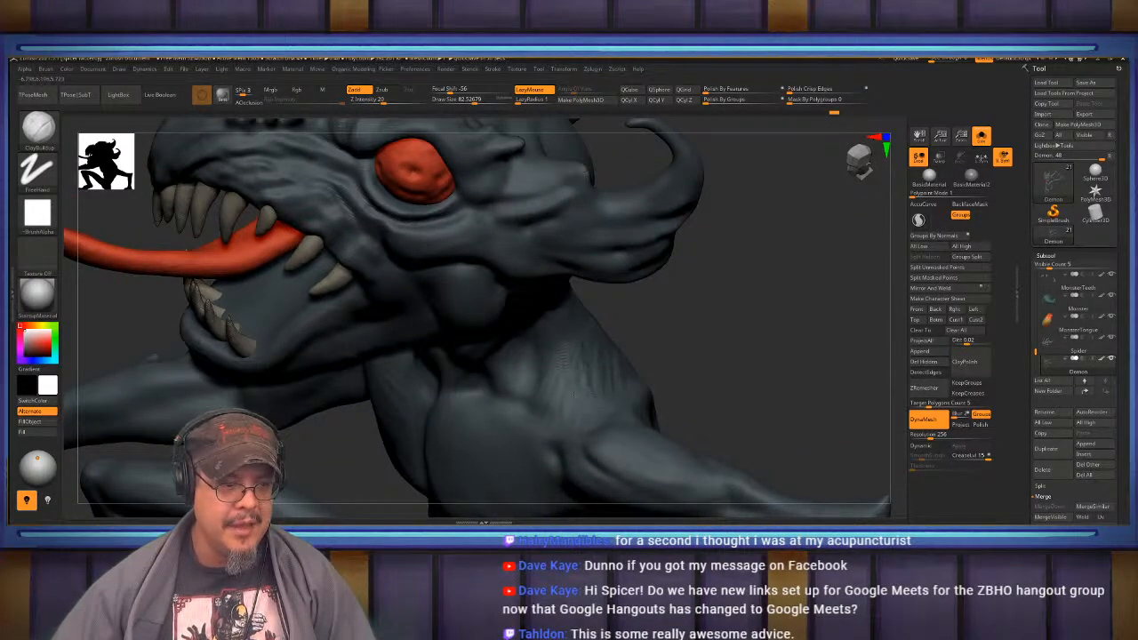
{"action": "mouse_move", "coordinate": [573, 394]}
{"action": "right_mouse_down"}
{"action": "mouse_move", "coordinate": [555, 387]}
{"action": "mouse_move", "coordinate": [564, 406]}
{"action": "mouse_move", "coordinate": [586, 405]}
{"action": "right_mouse_up"}
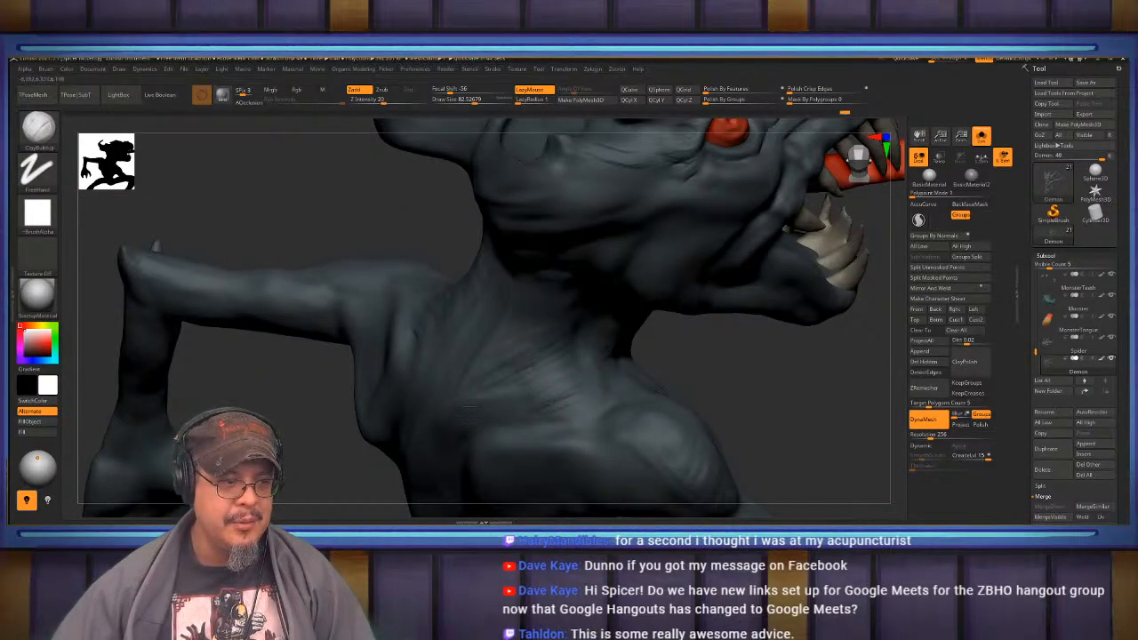
{"action": "right_click_drag", "start_coordinate": [527, 414], "coordinate": [544, 349]}
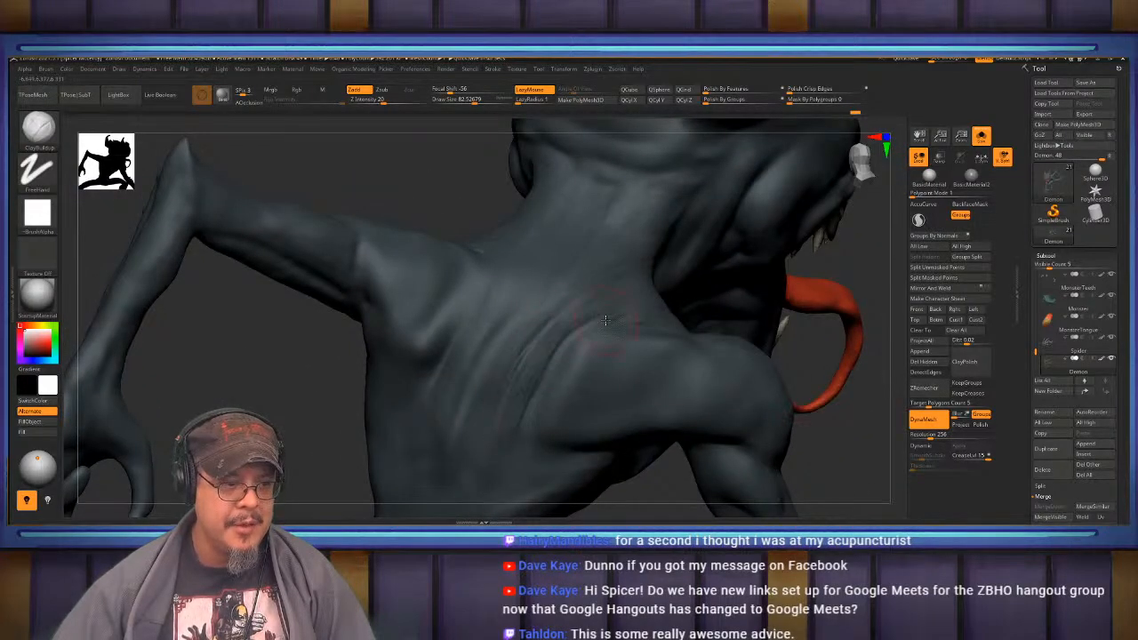
{"action": "mouse_move", "coordinate": [486, 454]}
{"action": "right_mouse_down"}
{"action": "mouse_move", "coordinate": [480, 376]}
{"action": "mouse_move", "coordinate": [533, 298]}
{"action": "mouse_move", "coordinate": [584, 346]}
{"action": "right_mouse_up"}
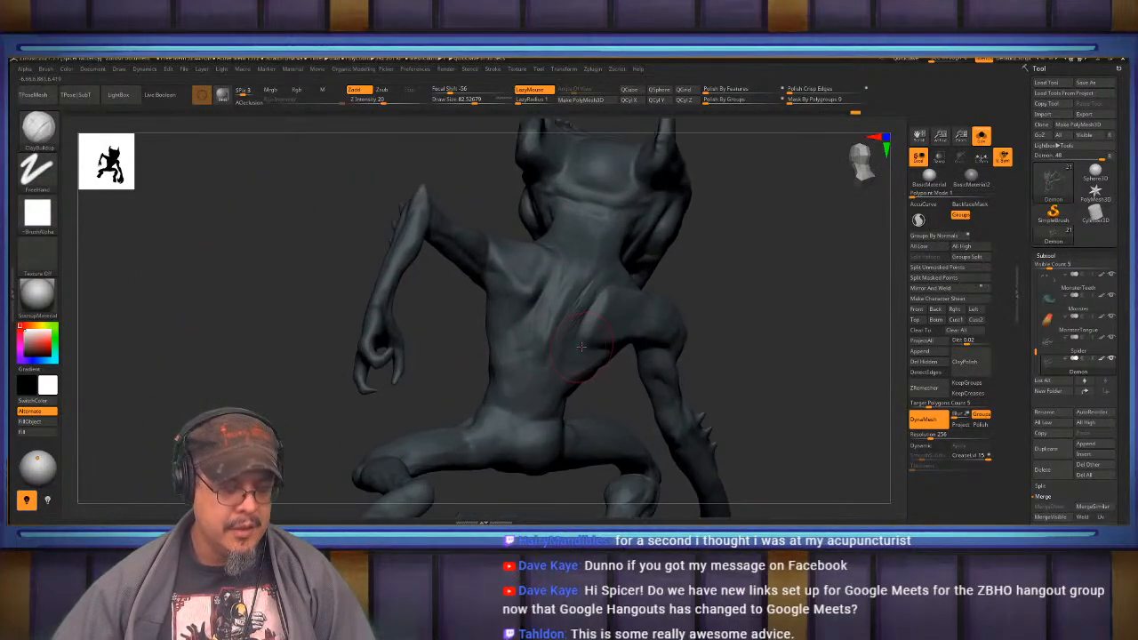
- Reshape the demon's neck and upper back from behind with the Move brush at draw size about 166
{"action": "key", "text": "b"}
{"action": "key", "text": "m"}
{"action": "key", "text": "v"}
{"action": "key", "text": "s"}
{"action": "left_click_drag", "start_coordinate": [550, 341], "coordinate": [559, 334]}
{"action": "right_click_drag", "start_coordinate": [561, 327], "coordinate": [597, 326]}
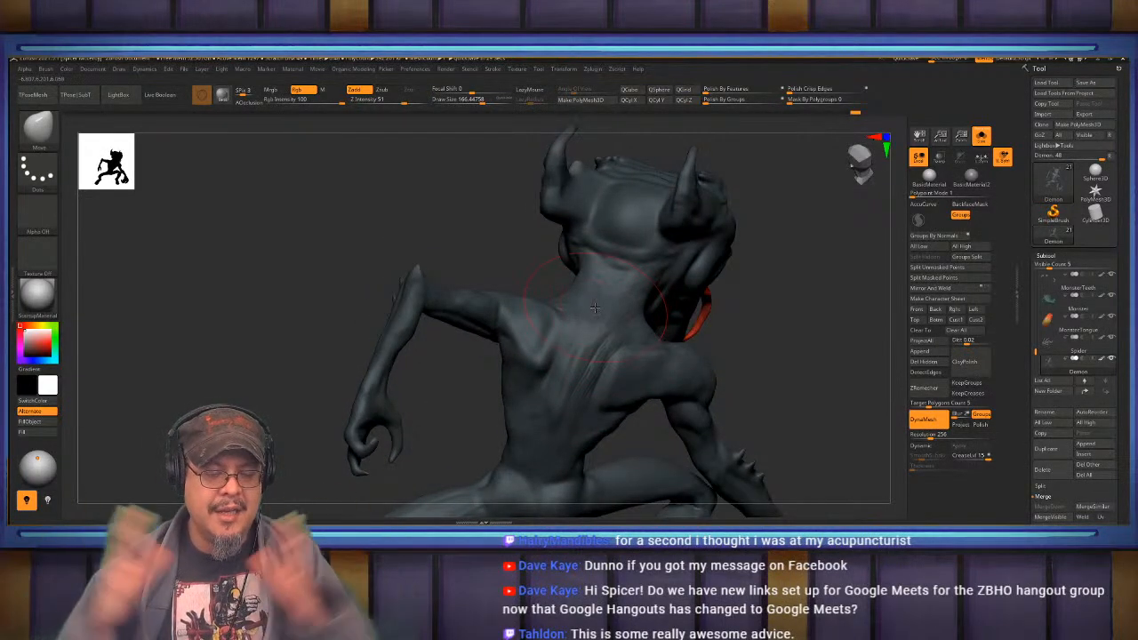
{"action": "mouse_move", "coordinate": [492, 400]}
{"action": "right_mouse_down"}
{"action": "mouse_move", "coordinate": [541, 406]}
{"action": "mouse_move", "coordinate": [550, 370]}
{"action": "mouse_move", "coordinate": [466, 362]}
{"action": "mouse_move", "coordinate": [485, 349]}
{"action": "right_mouse_up"}
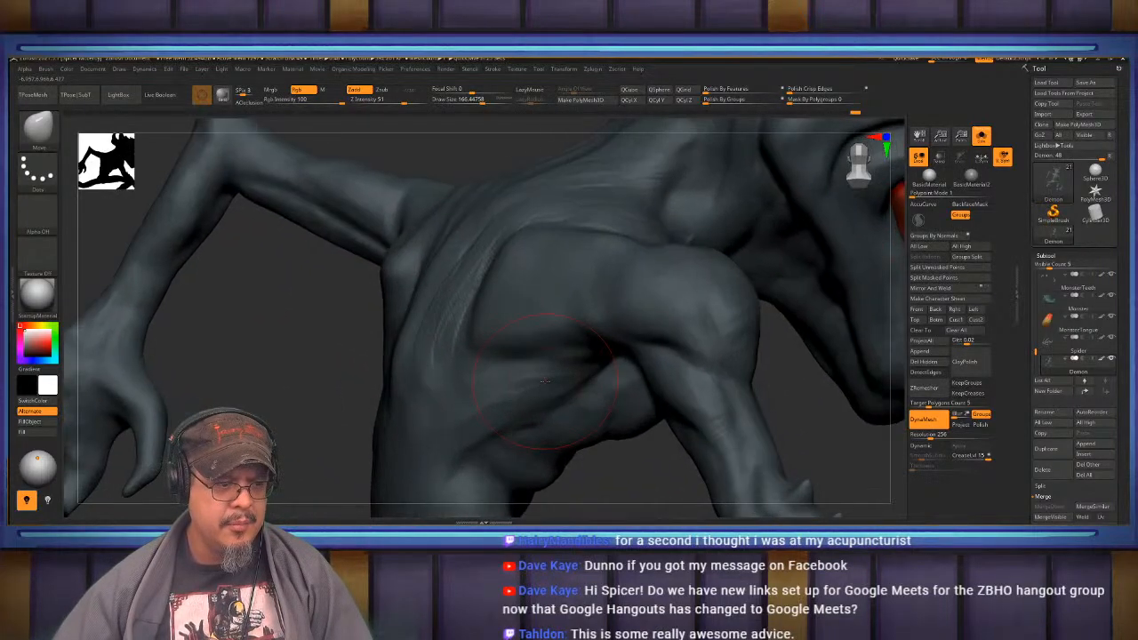
- Lay ClayBuildup strokes on the side of the back below the shoulder blade at draw size about 161
{"action": "key", "text": "b"}
{"action": "key", "text": "c"}
{"action": "key", "text": "b"}
{"action": "key", "text": "s"}
{"action": "left_click", "coordinate": [514, 386]}
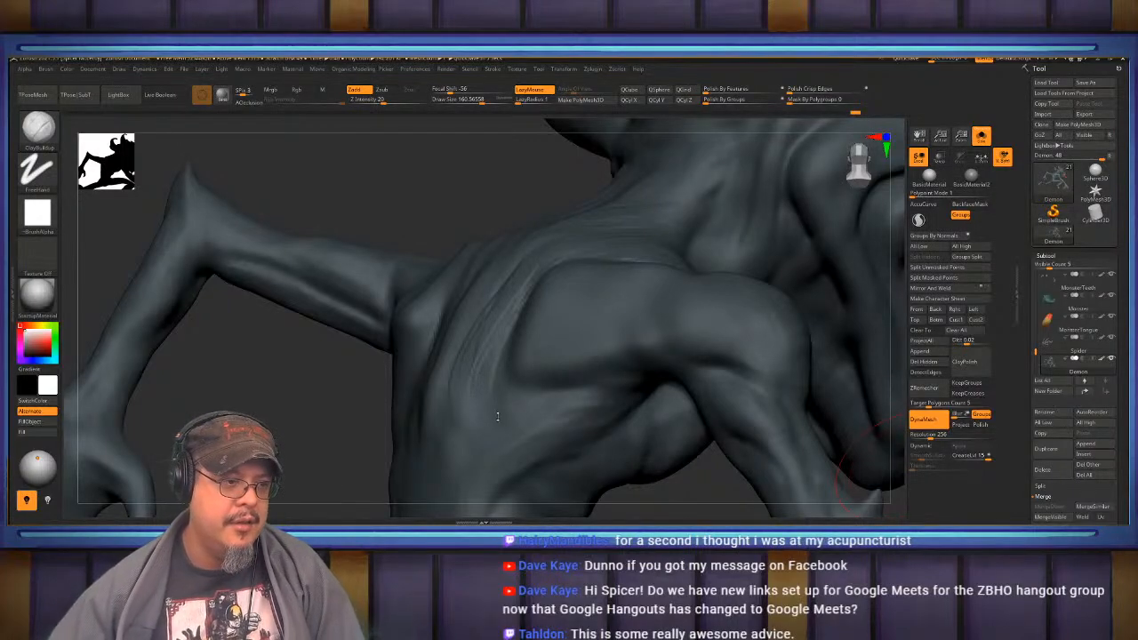
{"action": "mouse_move", "coordinate": [576, 394]}
{"action": "right_mouse_down"}
{"action": "mouse_move", "coordinate": [616, 355]}
{"action": "mouse_move", "coordinate": [628, 378]}
{"action": "right_mouse_up"}
{"action": "left_click_drag", "start_coordinate": [630, 360], "coordinate": [593, 381]}
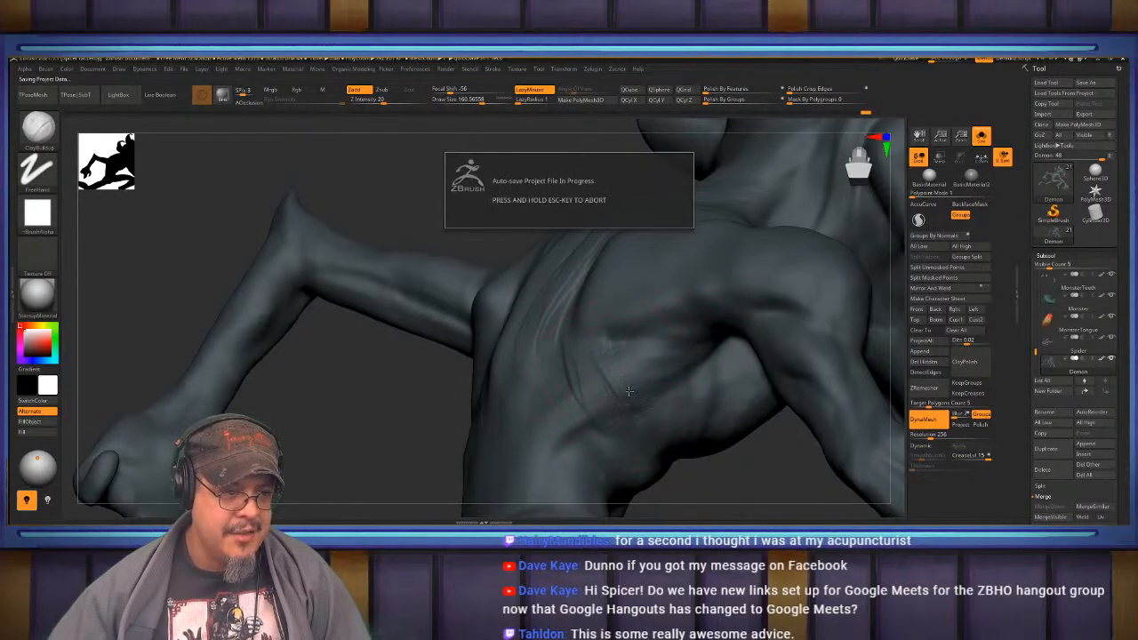
{"action": "left_click_drag", "start_coordinate": [628, 391], "coordinate": [605, 386]}
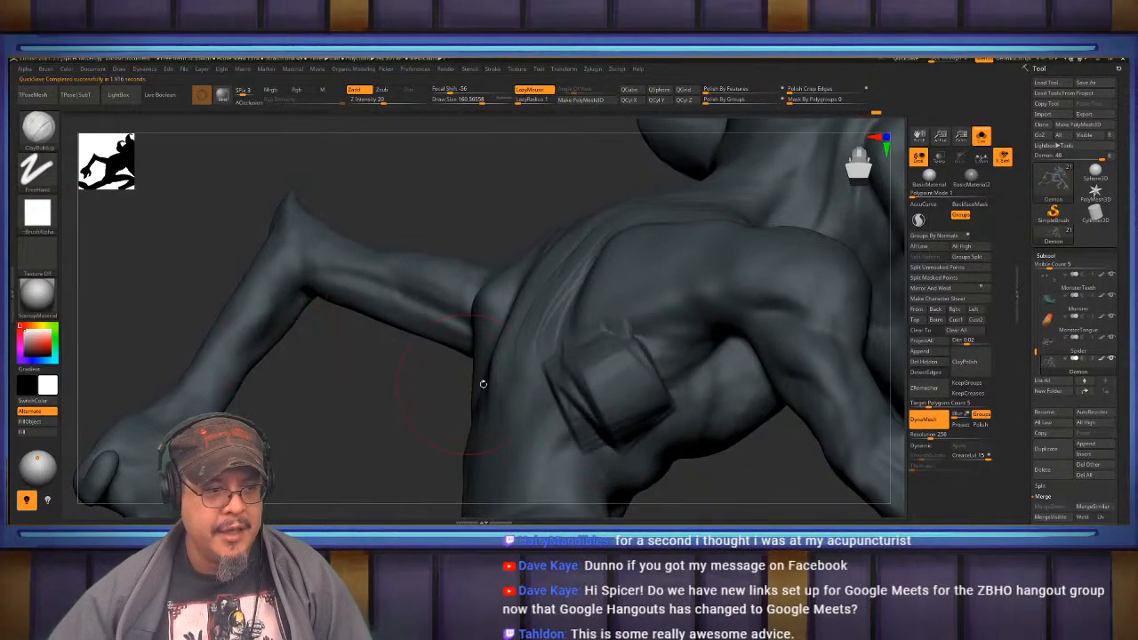
{"action": "key", "text": "ctrl+z"}
{"action": "key", "text": "ctrl+z"}
{"action": "key", "text": "ctrl+z"}
{"action": "key", "text": "ctrl+z"}
{"action": "key", "text": "ctrl+z"}
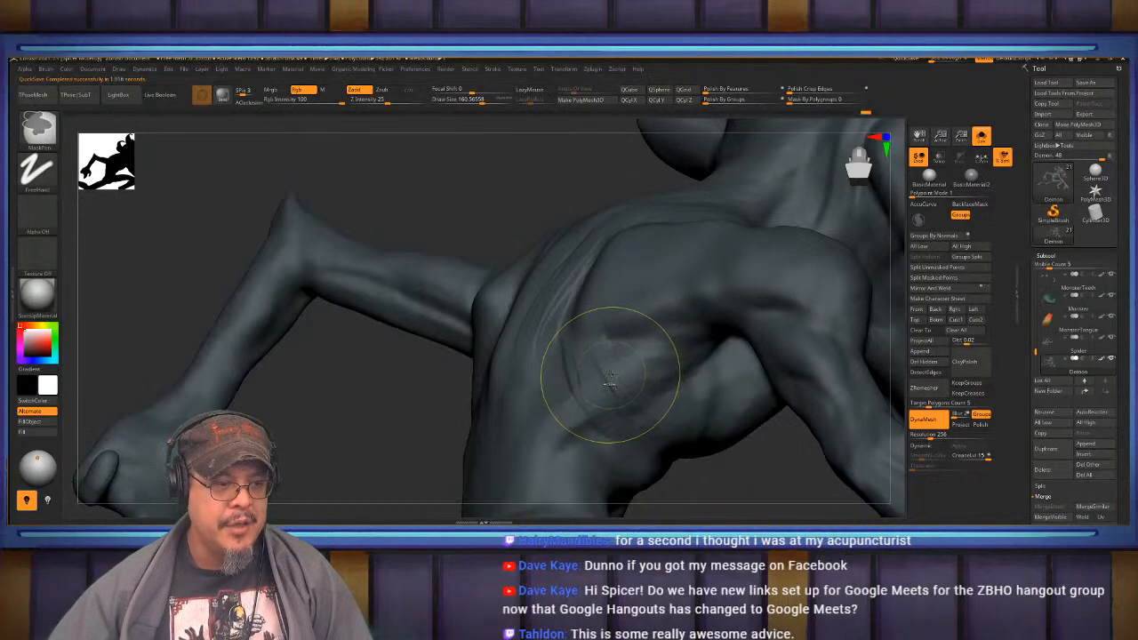
- Build up the muscle bands below the shoulder blade and toward the ribs with ClayBuildup
{"action": "right_click_drag", "start_coordinate": [610, 383], "coordinate": [613, 343]}
{"action": "right_click_drag", "start_coordinate": [595, 407], "coordinate": [601, 350]}
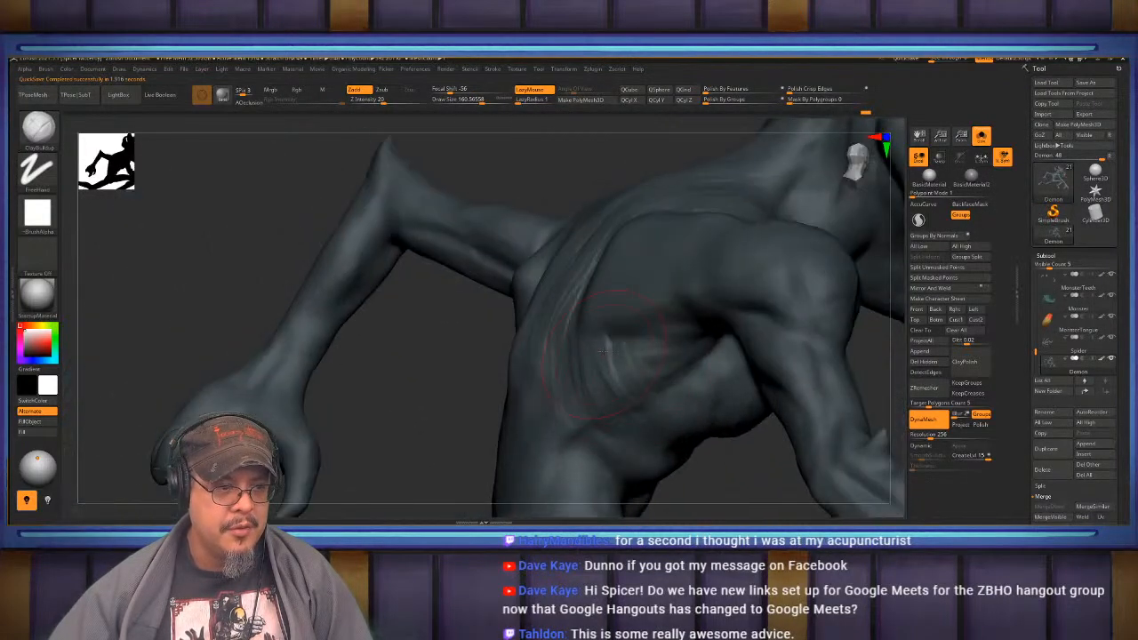
{"action": "left_click_drag", "start_coordinate": [609, 337], "coordinate": [656, 367]}
{"action": "mouse_move", "coordinate": [678, 347]}
{"action": "right_mouse_down"}
{"action": "mouse_move", "coordinate": [606, 356]}
{"action": "mouse_move", "coordinate": [795, 287]}
{"action": "mouse_move", "coordinate": [743, 331]}
{"action": "mouse_move", "coordinate": [659, 342]}
{"action": "mouse_move", "coordinate": [672, 347]}
{"action": "right_mouse_up"}
- Carve long creases from the neck down between the shoulder blades with the DamStandard brush
{"action": "key", "text": "b"}
{"action": "key", "text": "d"}
{"action": "key", "text": "s"}
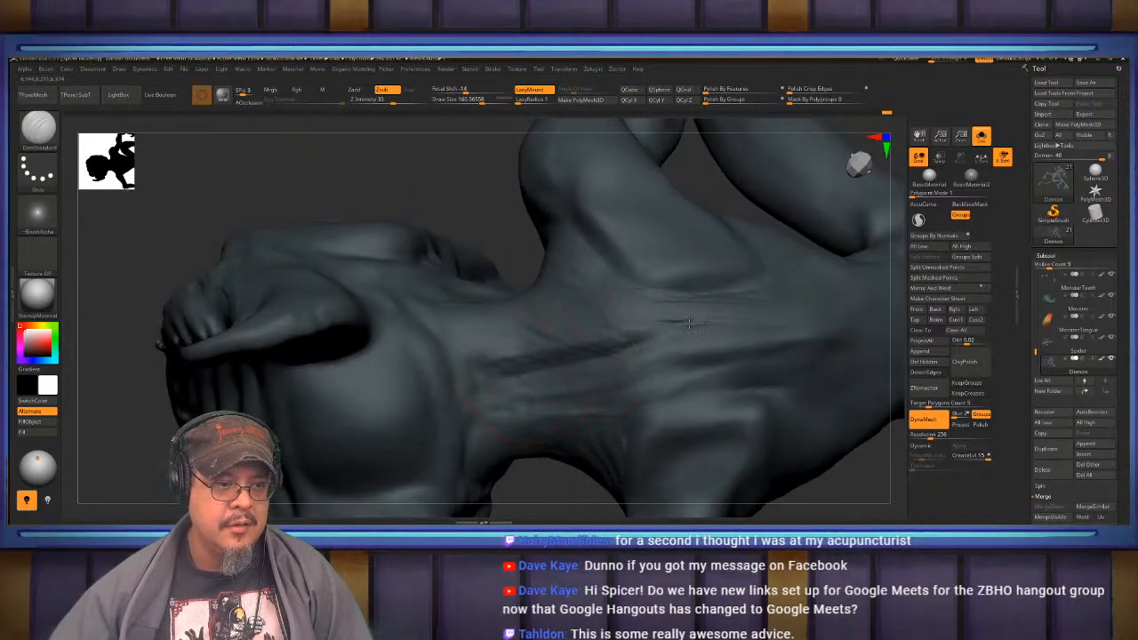
{"action": "left_click_drag", "start_coordinate": [689, 324], "coordinate": [731, 365]}
{"action": "right_click_drag", "start_coordinate": [622, 365], "coordinate": [485, 362]}
{"action": "left_click_drag", "start_coordinate": [485, 362], "coordinate": [560, 375]}
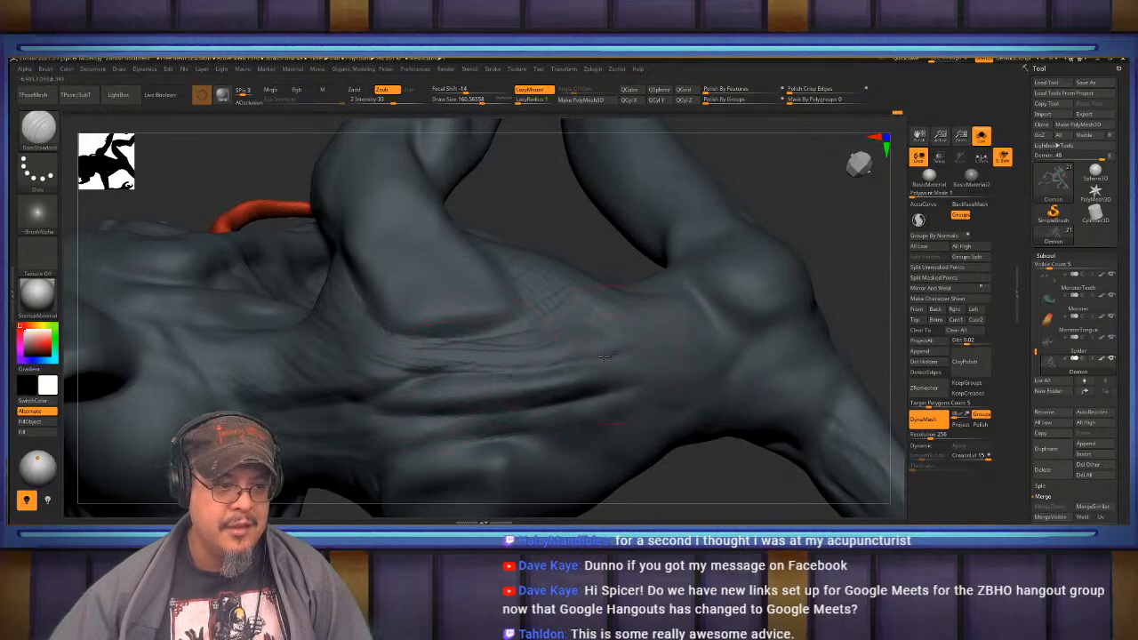
- Extend the DamStandard groove along the spine down to the hips and smooth the lower back around it
{"action": "left_click_drag", "start_coordinate": [685, 356], "coordinate": [614, 390]}
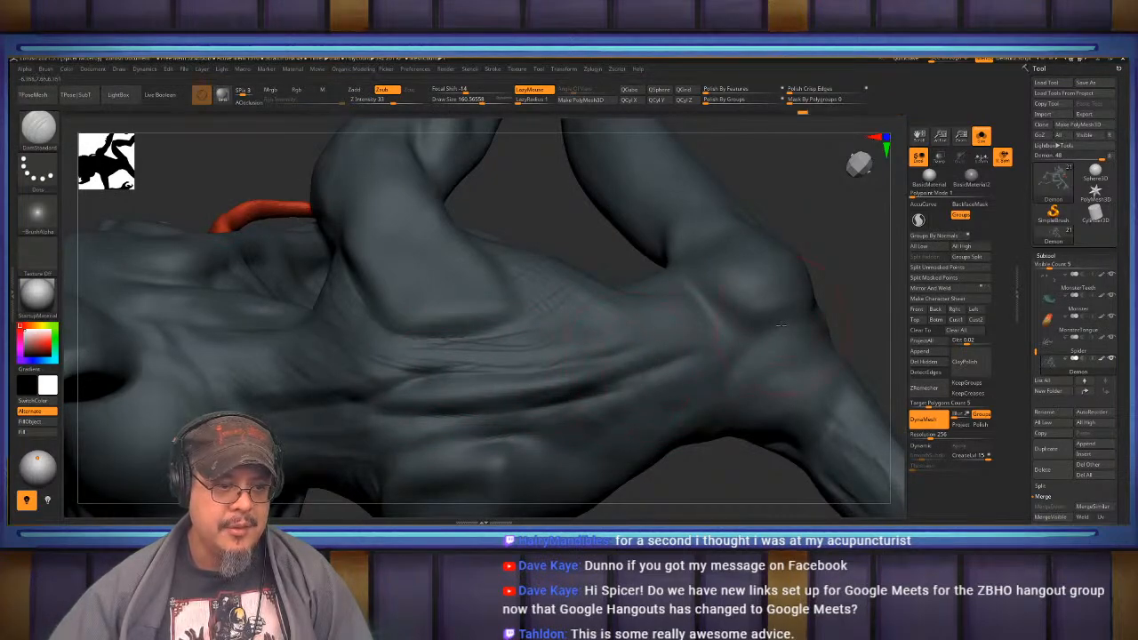
{"action": "left_click_drag", "start_coordinate": [808, 313], "coordinate": [578, 392]}
{"action": "left_click_drag", "start_coordinate": [734, 337], "coordinate": [569, 361]}
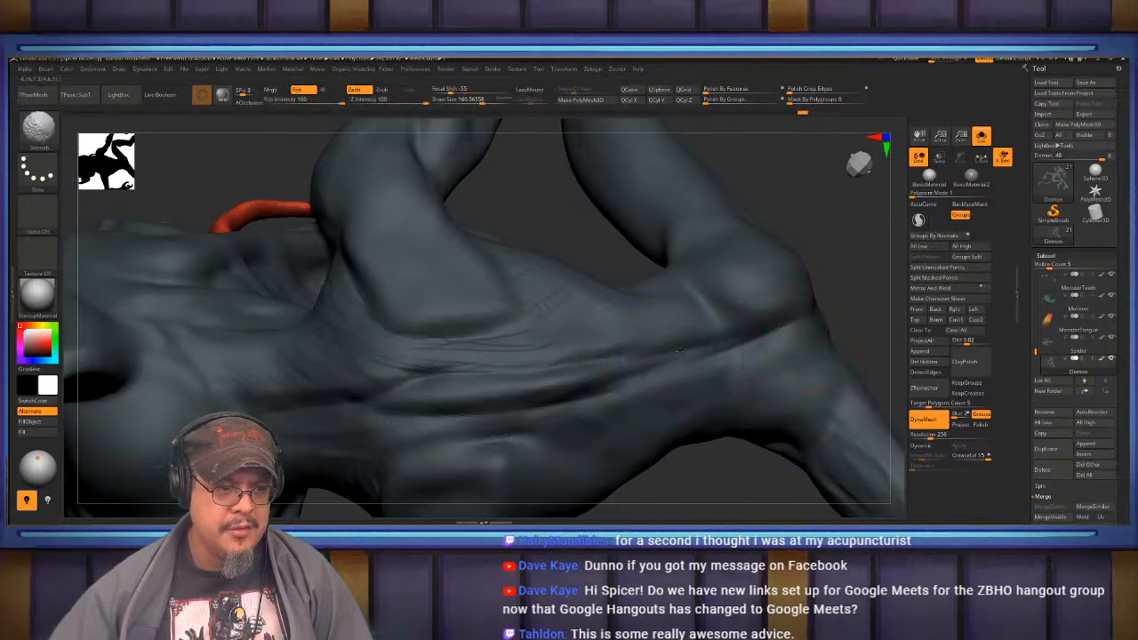
{"action": "left_click_drag", "start_coordinate": [578, 400], "coordinate": [453, 373], "text": "shift"}
- Undo the last DamStandard stroke and build up the muscle over the left shoulder blade with ClayBuildup
{"action": "mouse_move", "coordinate": [453, 373]}
{"action": "right_mouse_down"}
{"action": "mouse_move", "coordinate": [427, 347]}
{"action": "mouse_move", "coordinate": [589, 376]}
{"action": "mouse_move", "coordinate": [522, 359]}
{"action": "mouse_move", "coordinate": [517, 343]}
{"action": "right_mouse_up"}
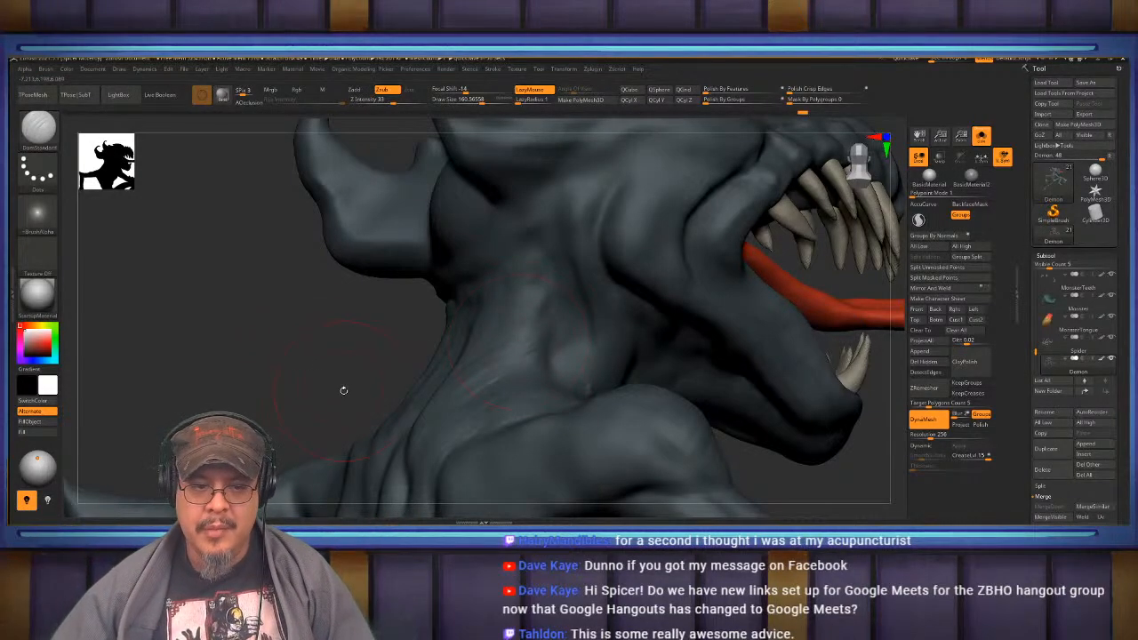
{"action": "right_click_drag", "start_coordinate": [342, 400], "coordinate": [500, 408]}
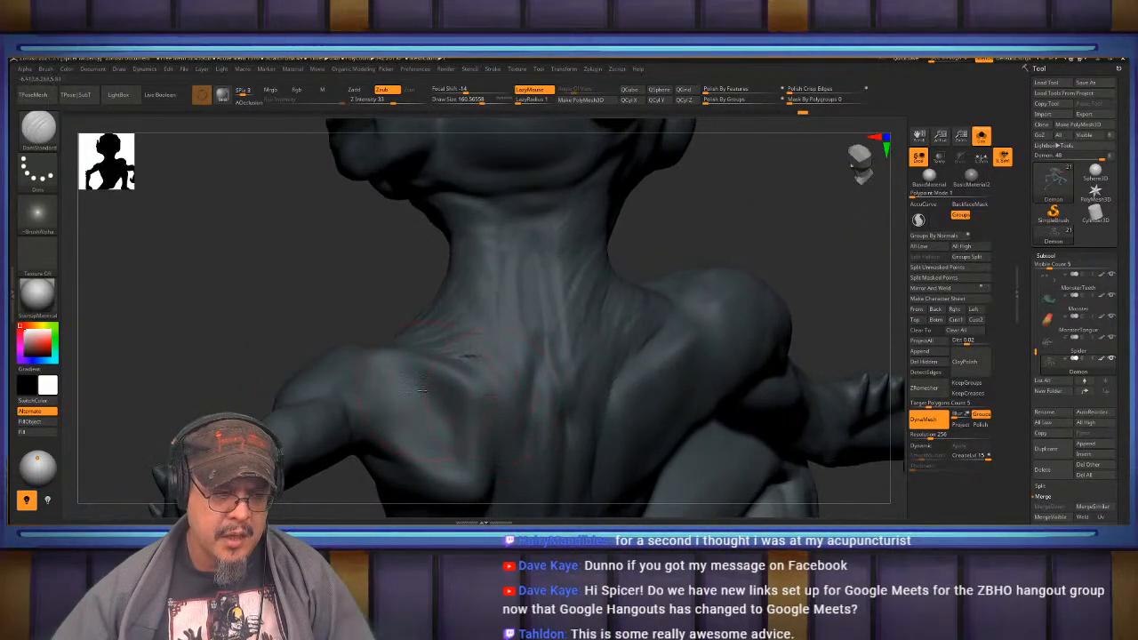
{"action": "key", "text": "ctrl+z"}
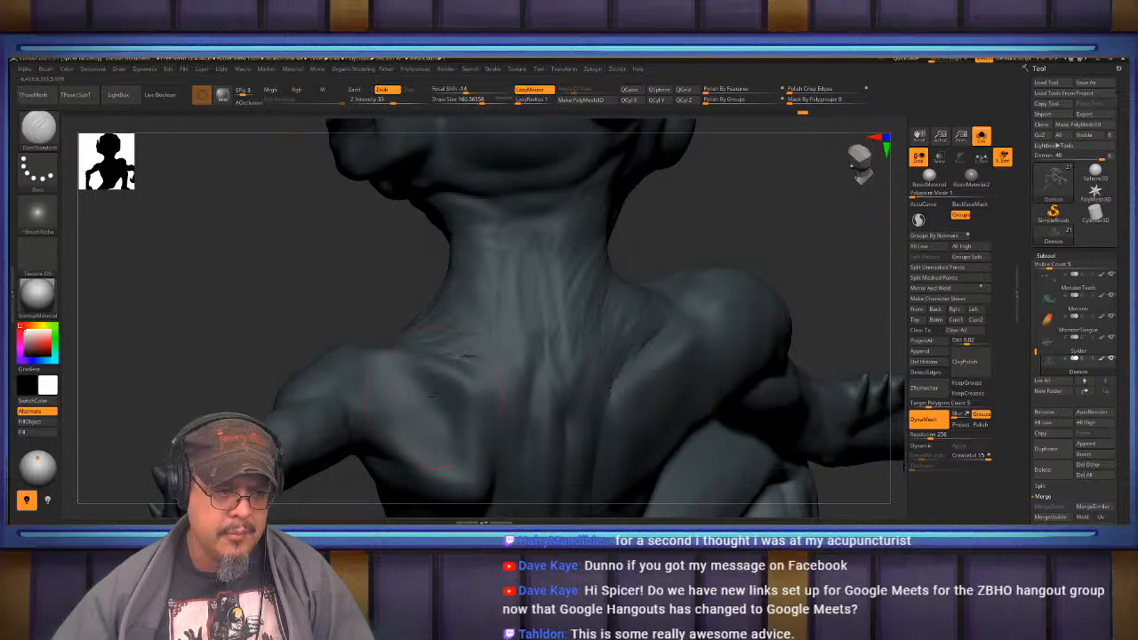
{"action": "key", "text": "b"}
{"action": "key", "text": "c"}
{"action": "key", "text": "b"}
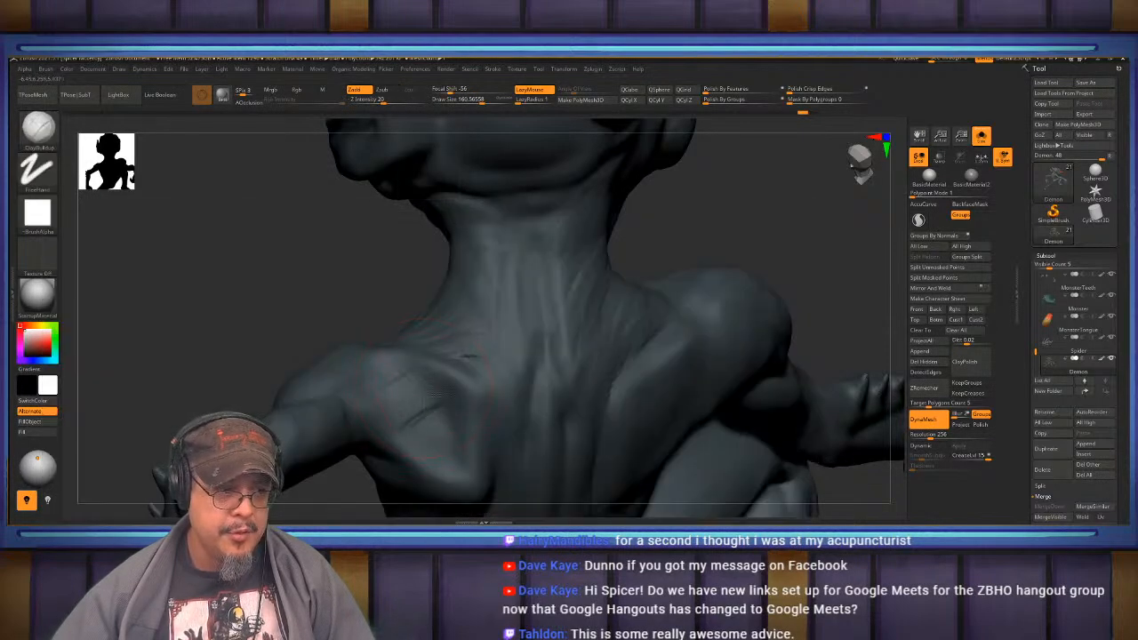
{"action": "left_click_drag", "start_coordinate": [436, 396], "coordinate": [443, 445]}
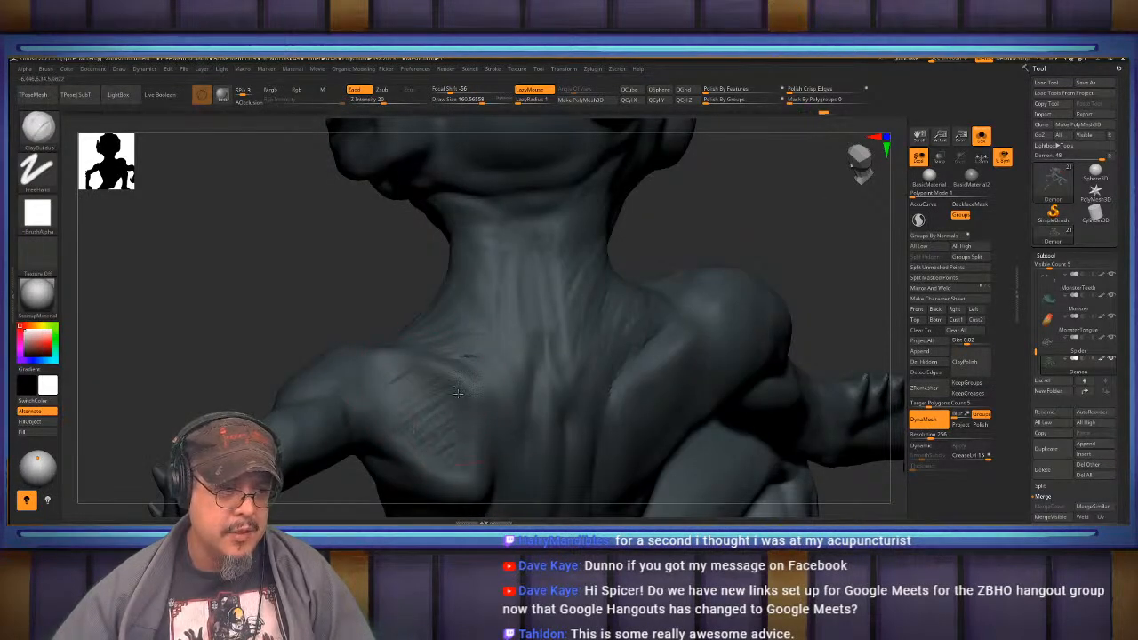
- Lay ClayBuildup strokes down the back and side of the neck to strengthen its muscle folds
{"action": "mouse_move", "coordinate": [412, 378]}
{"action": "right_mouse_down"}
{"action": "mouse_move", "coordinate": [445, 383]}
{"action": "mouse_move", "coordinate": [534, 339]}
{"action": "right_mouse_up"}
{"action": "mouse_move", "coordinate": [569, 389]}
{"action": "right_mouse_down"}
{"action": "mouse_move", "coordinate": [543, 365]}
{"action": "mouse_move", "coordinate": [579, 348]}
{"action": "mouse_move", "coordinate": [554, 372]}
{"action": "mouse_move", "coordinate": [471, 303]}
{"action": "mouse_move", "coordinate": [493, 324]}
{"action": "right_mouse_up"}
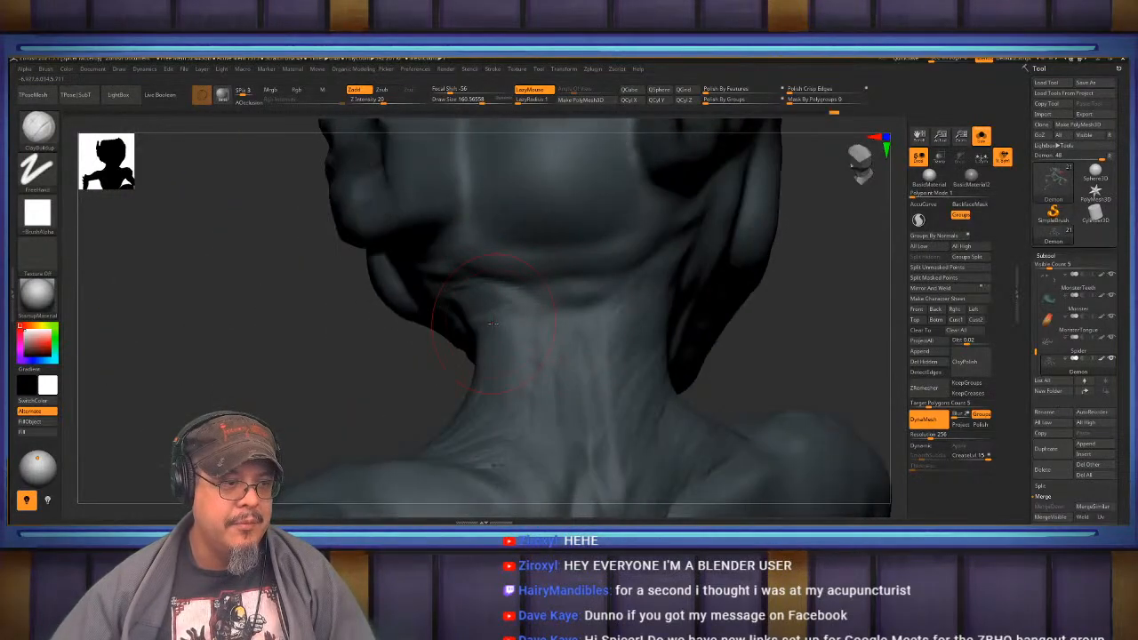
{"action": "mouse_move", "coordinate": [499, 391]}
{"action": "left_mouse_down"}
{"action": "mouse_move", "coordinate": [489, 434]}
{"action": "mouse_move", "coordinate": [501, 480]}
{"action": "left_mouse_up"}
{"action": "mouse_move", "coordinate": [501, 479]}
{"action": "right_mouse_down"}
{"action": "mouse_move", "coordinate": [470, 471]}
{"action": "mouse_move", "coordinate": [502, 319]}
{"action": "right_mouse_up"}
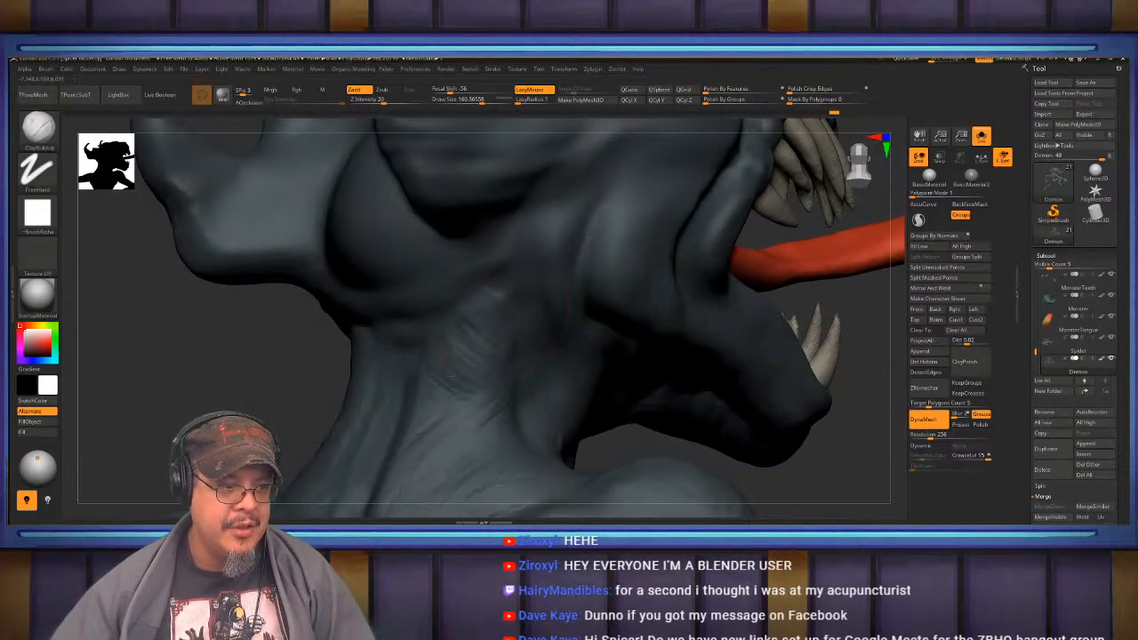
{"action": "right_click_drag", "start_coordinate": [452, 375], "coordinate": [552, 347]}
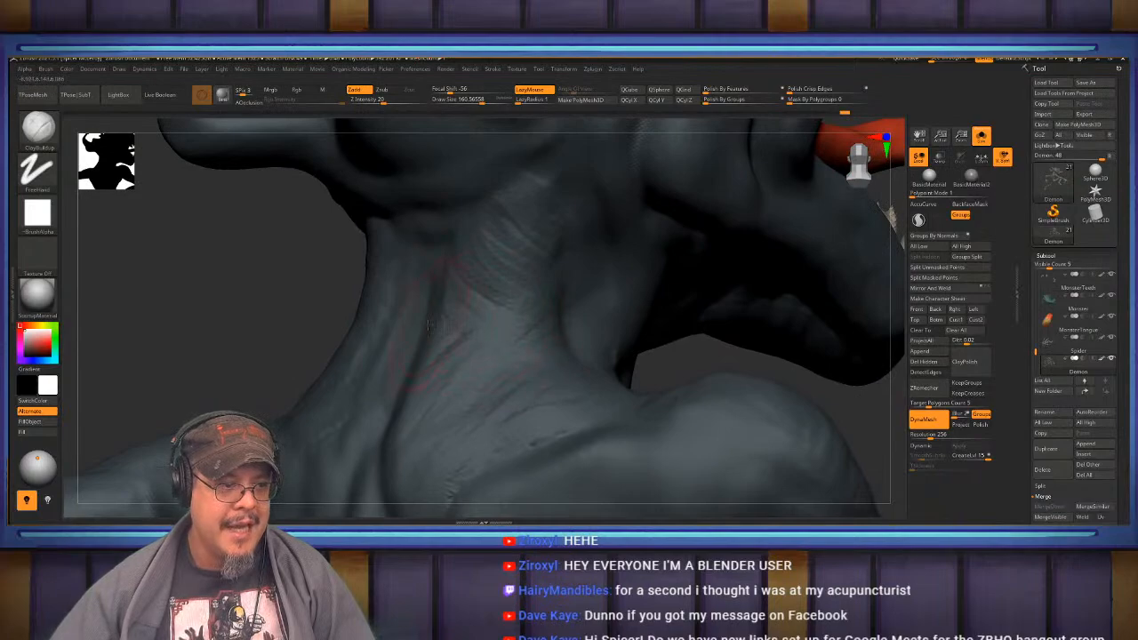
{"action": "right_click_drag", "start_coordinate": [555, 422], "coordinate": [632, 412]}
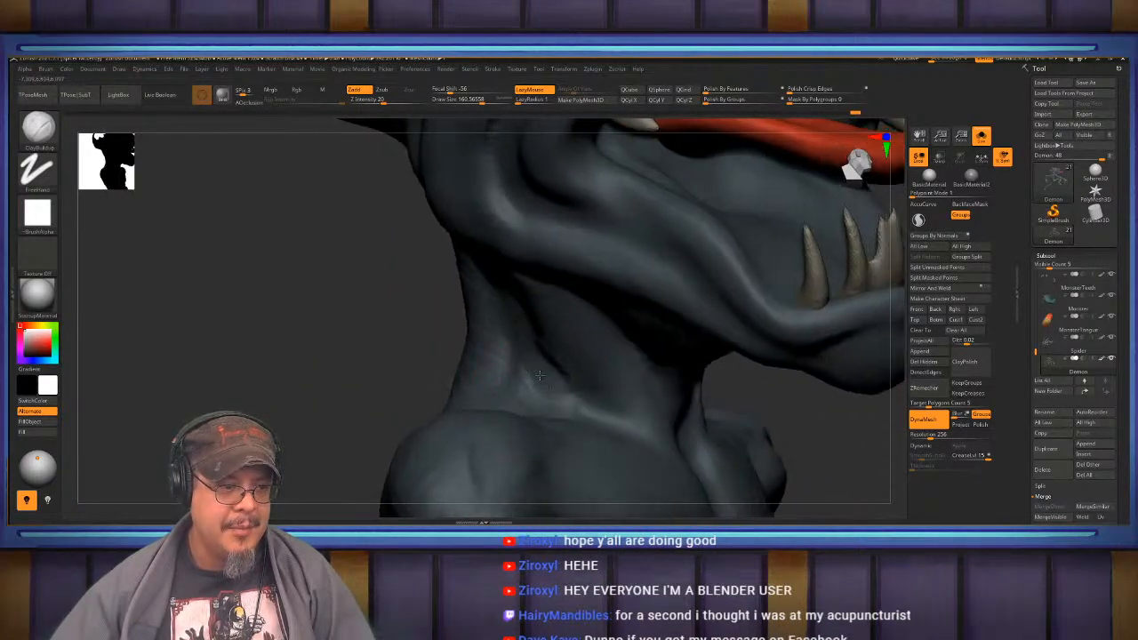
- Enlarge the brush draw size to about 259 and build up the throat and underside of the jaw with ClayBuildup
{"action": "mouse_move", "coordinate": [539, 377]}
{"action": "right_mouse_down"}
{"action": "mouse_move", "coordinate": [613, 348]}
{"action": "mouse_move", "coordinate": [532, 356]}
{"action": "mouse_move", "coordinate": [536, 342]}
{"action": "mouse_move", "coordinate": [523, 345]}
{"action": "right_mouse_up"}
{"action": "key", "text": "s"}
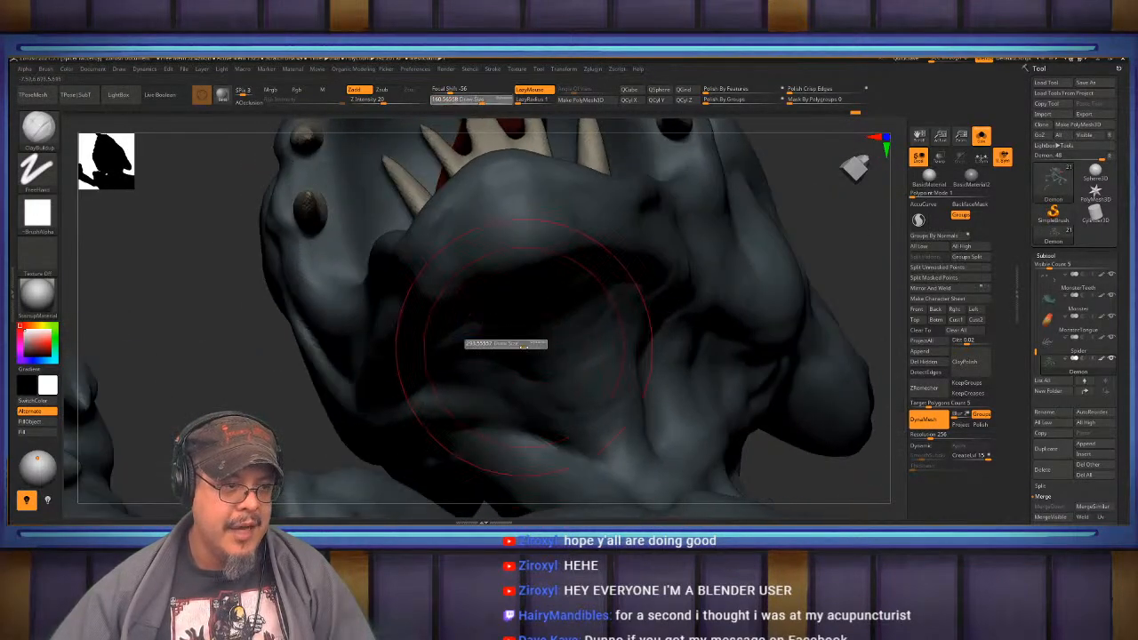
{"action": "left_click_drag", "start_coordinate": [525, 347], "coordinate": [522, 346]}
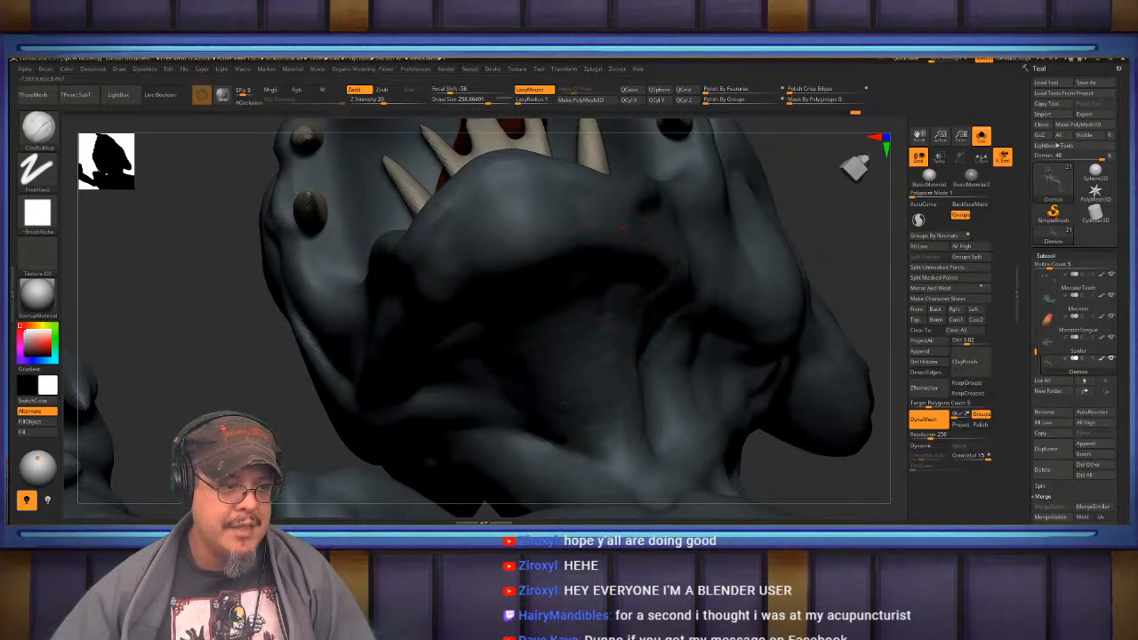
{"action": "right_click_drag", "start_coordinate": [628, 475], "coordinate": [504, 337]}
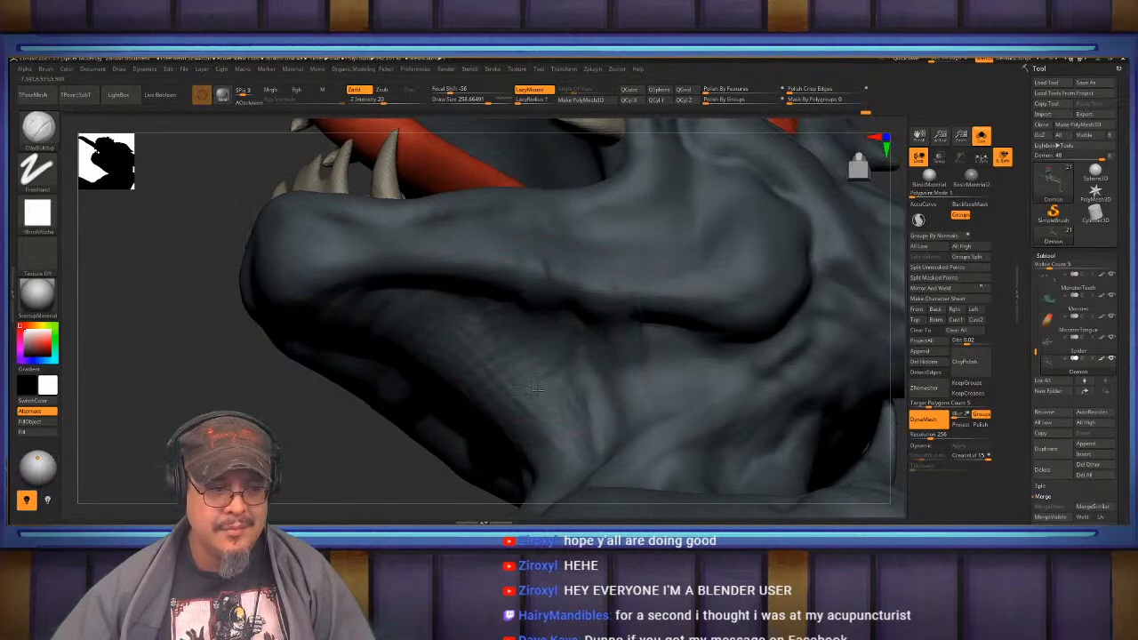
{"action": "right_click_drag", "start_coordinate": [587, 396], "coordinate": [632, 357]}
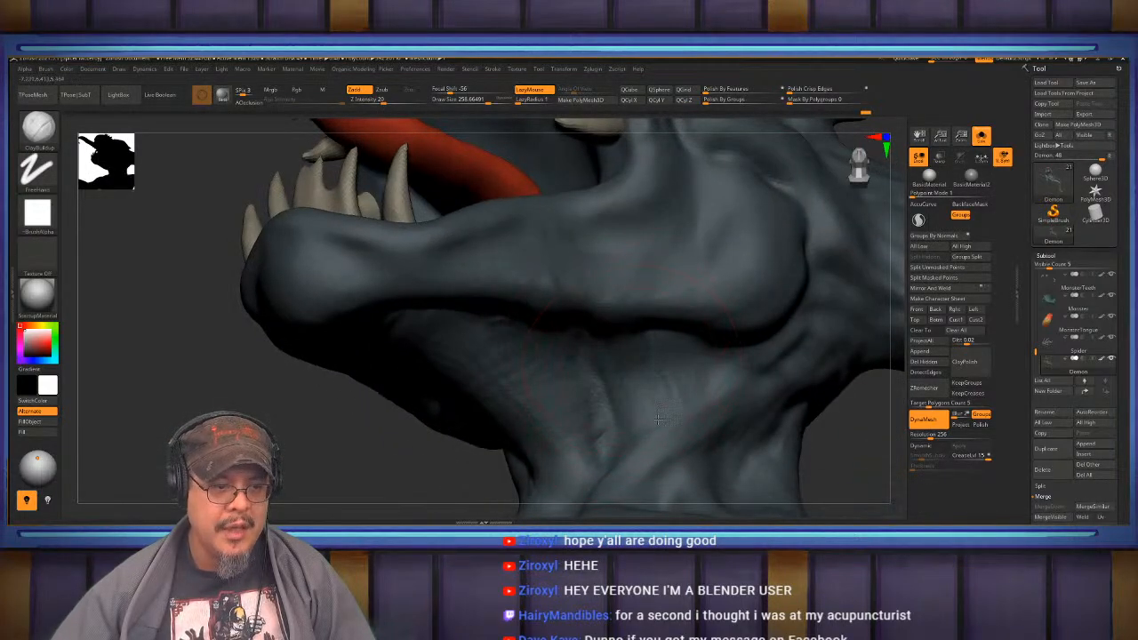
{"action": "right_click_drag", "start_coordinate": [659, 418], "coordinate": [584, 364]}
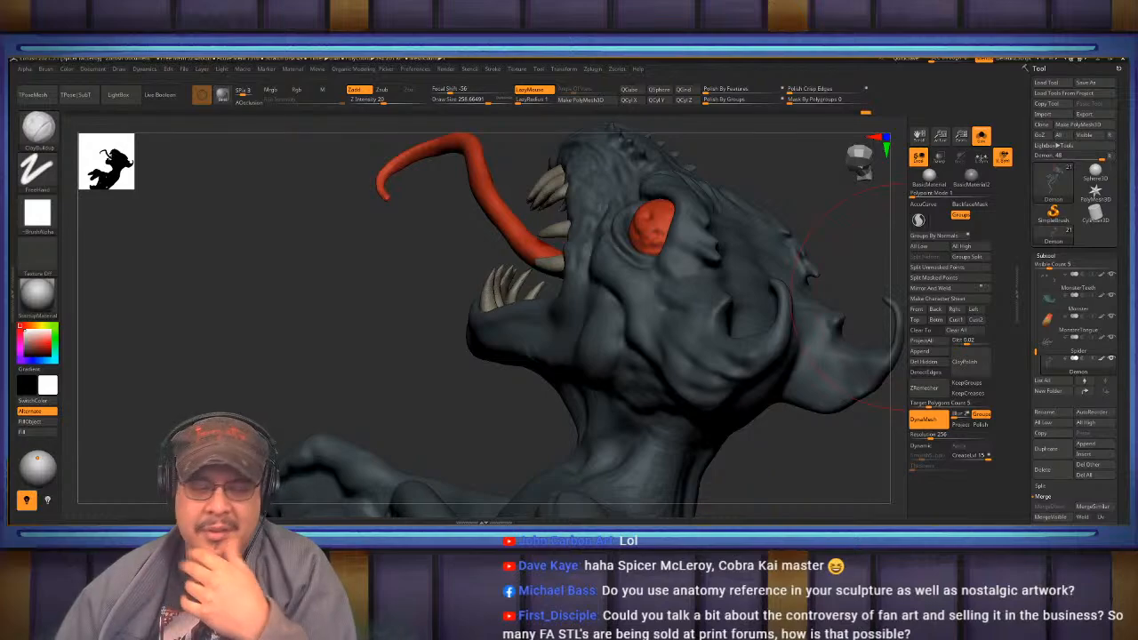
{"action": "left_click_drag", "start_coordinate": [389, 374], "coordinate": [649, 416]}
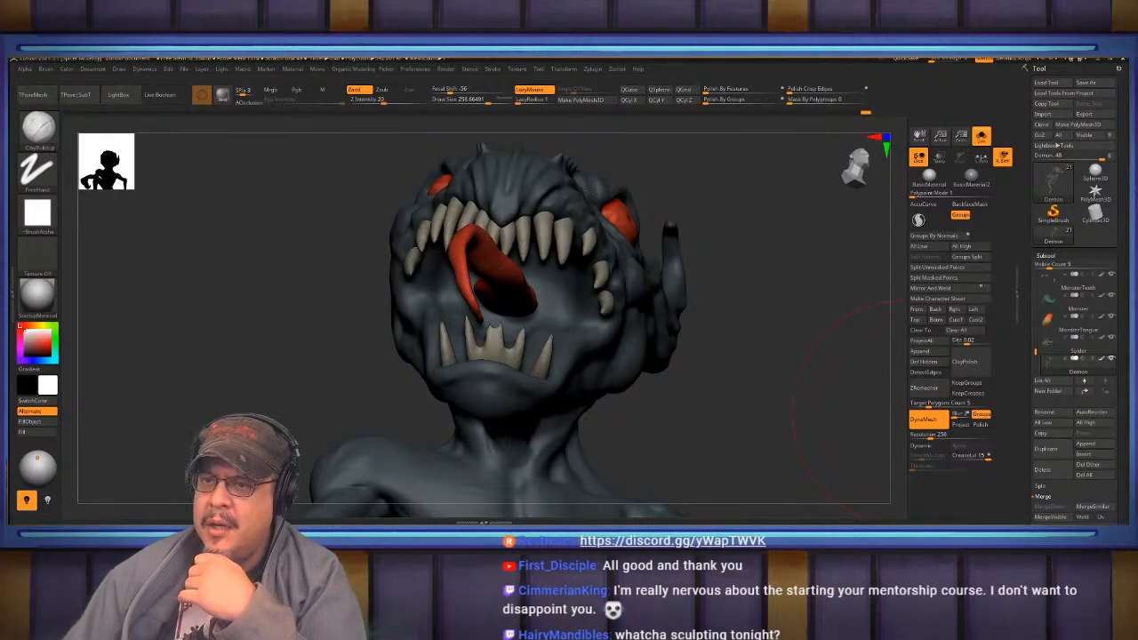
- Switch to Discord, open the dojo-sculpt-off channel and look back through its posts for the Spawn sculpt entries
{"action": "left_click_drag", "start_coordinate": [1137, 75], "coordinate": [398, 60]}
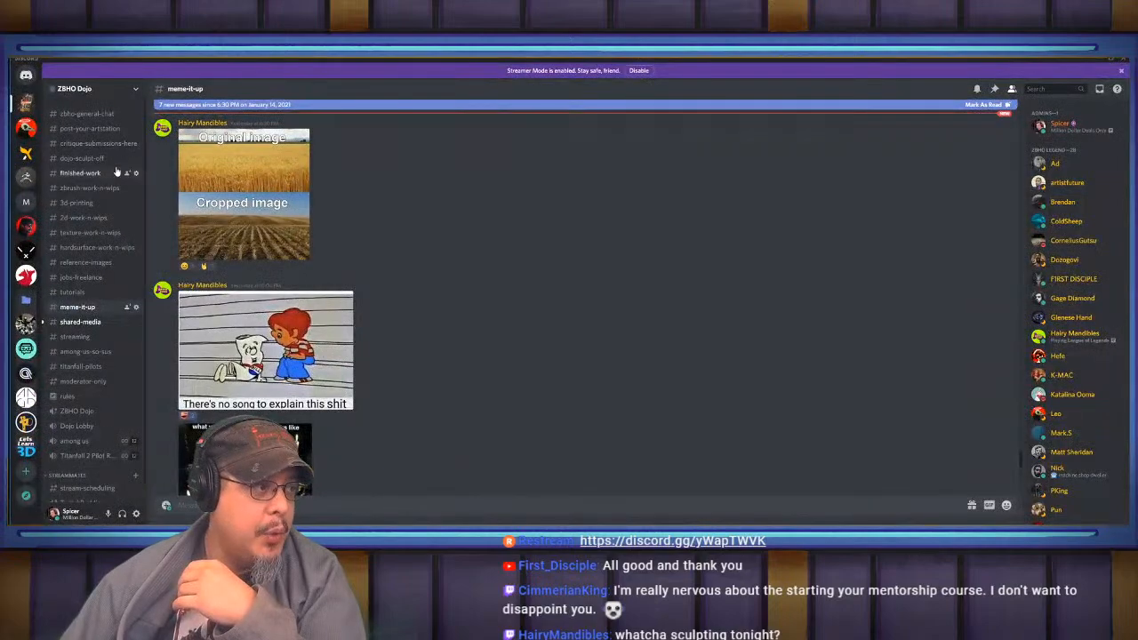
{"action": "left_click", "coordinate": [82, 158]}
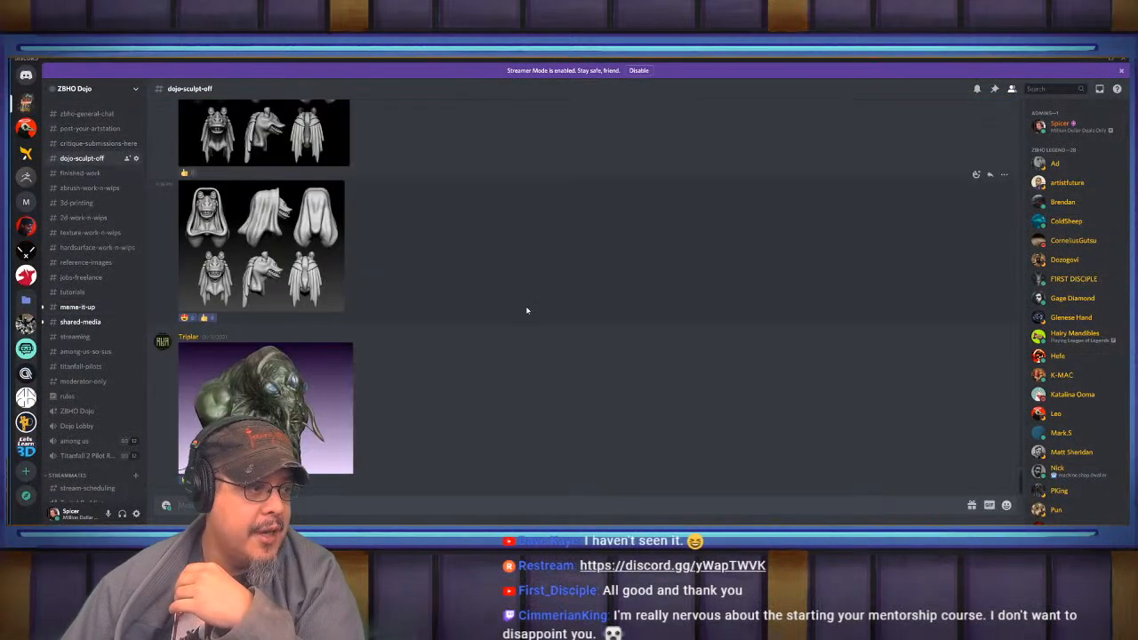
{"action": "scroll", "coordinate": [454, 391], "scroll_direction": "up", "scroll_amount": 15}
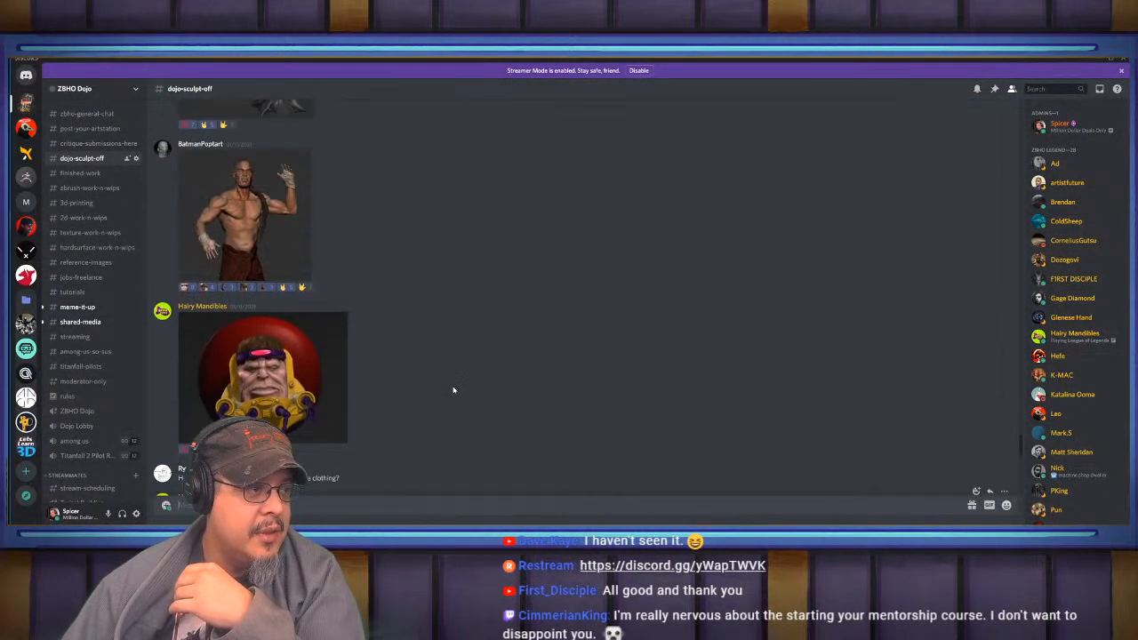
{"action": "scroll", "coordinate": [452, 383], "scroll_direction": "up", "scroll_amount": 15}
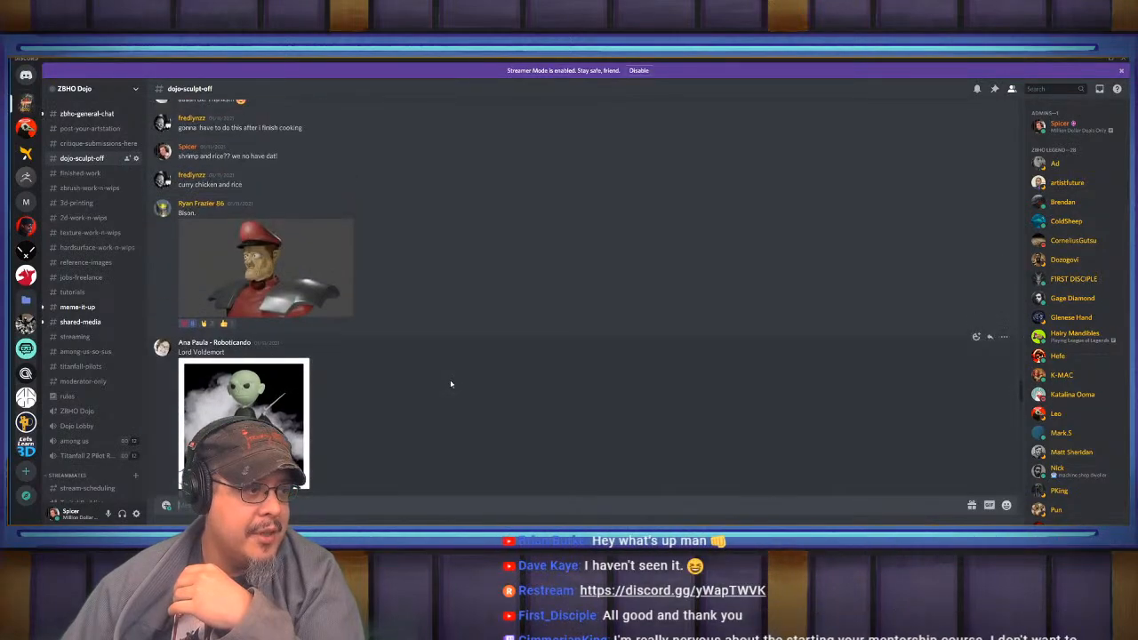
{"action": "scroll", "coordinate": [449, 383], "scroll_direction": "up", "scroll_amount": 15}
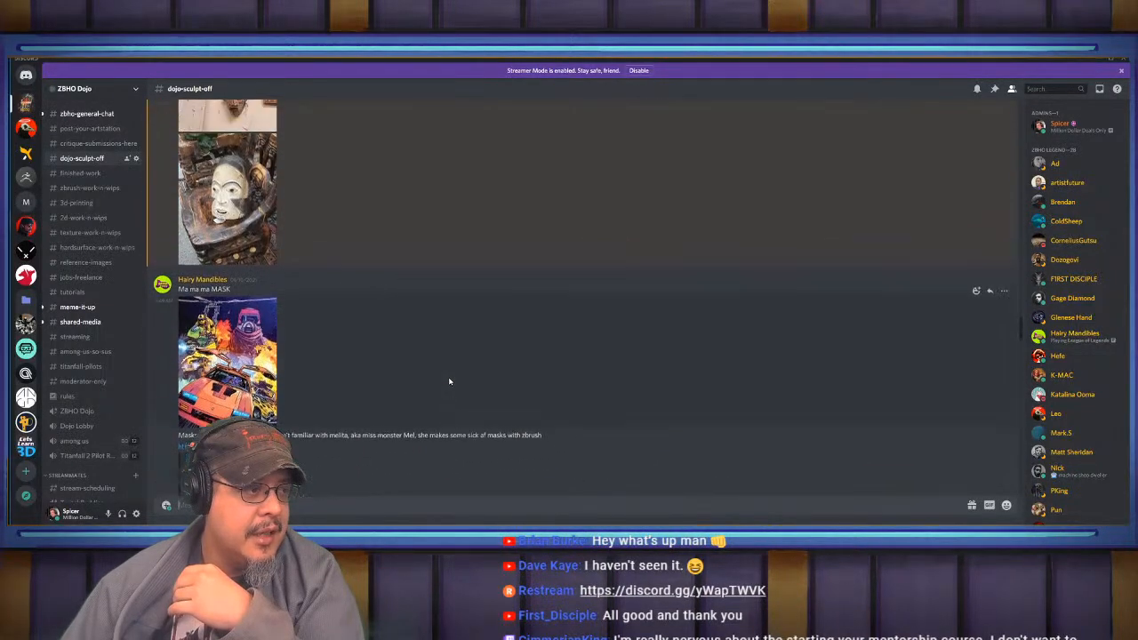
{"action": "scroll", "coordinate": [449, 380], "scroll_direction": "up", "scroll_amount": 10}
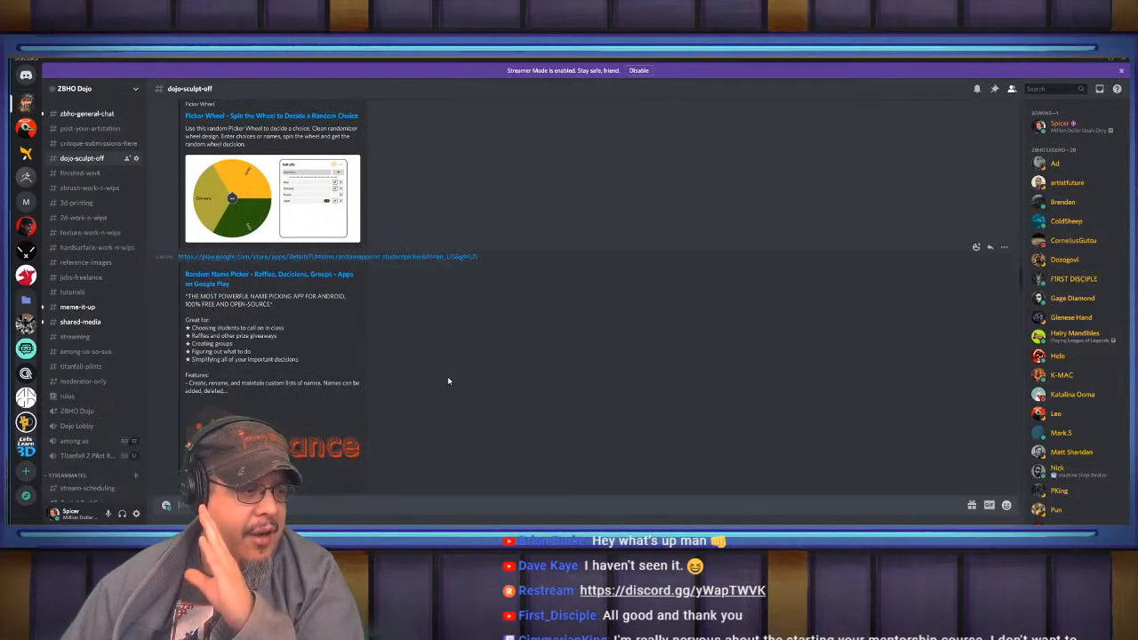
{"action": "scroll", "coordinate": [448, 377], "scroll_direction": "up", "scroll_amount": 10}
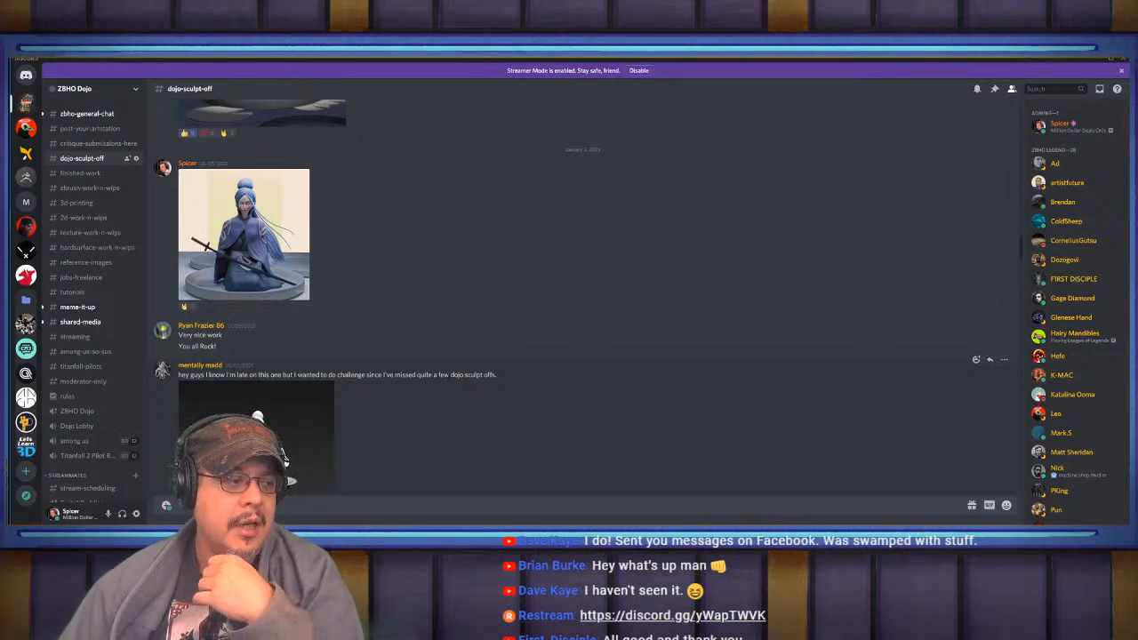
{"action": "scroll", "coordinate": [447, 378], "scroll_direction": "up", "scroll_amount": 5}
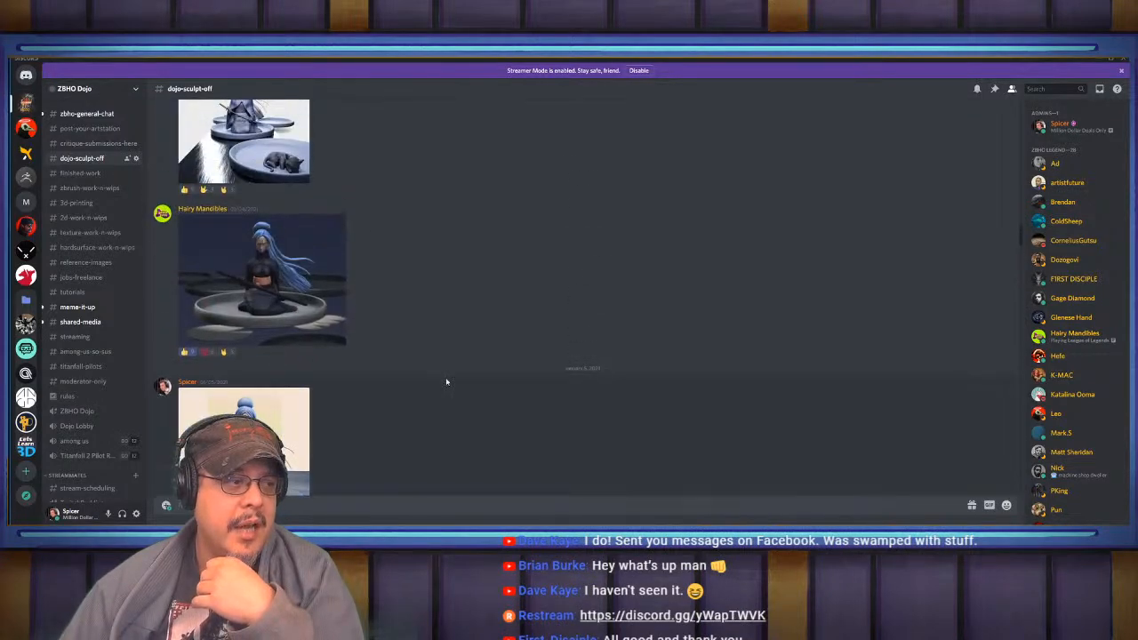
{"action": "scroll", "coordinate": [447, 382], "scroll_direction": "up", "scroll_amount": 6}
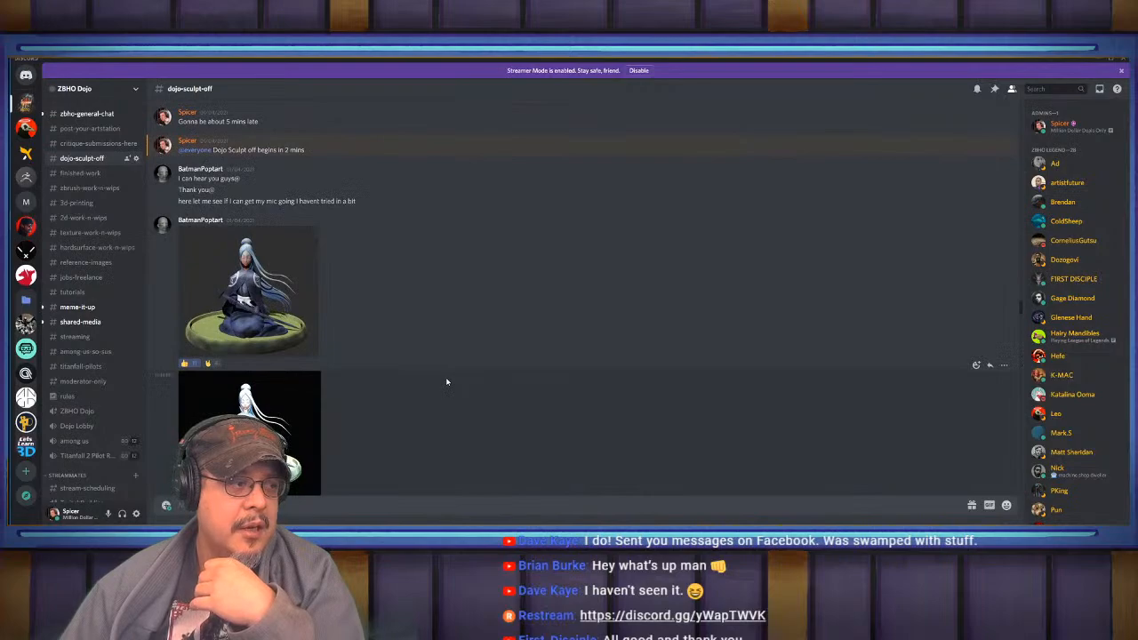
{"action": "scroll", "coordinate": [447, 382], "scroll_direction": "up", "scroll_amount": 5}
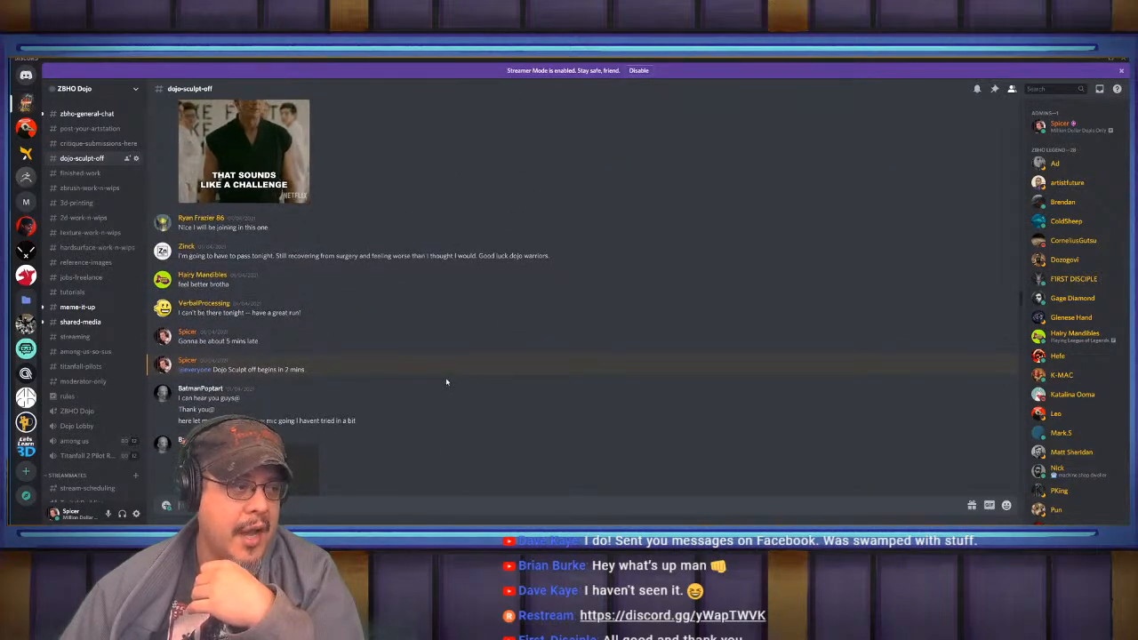
{"action": "scroll", "coordinate": [447, 382], "scroll_direction": "up", "scroll_amount": 5}
{"action": "scroll", "coordinate": [447, 382], "scroll_direction": "up", "scroll_amount": 4}
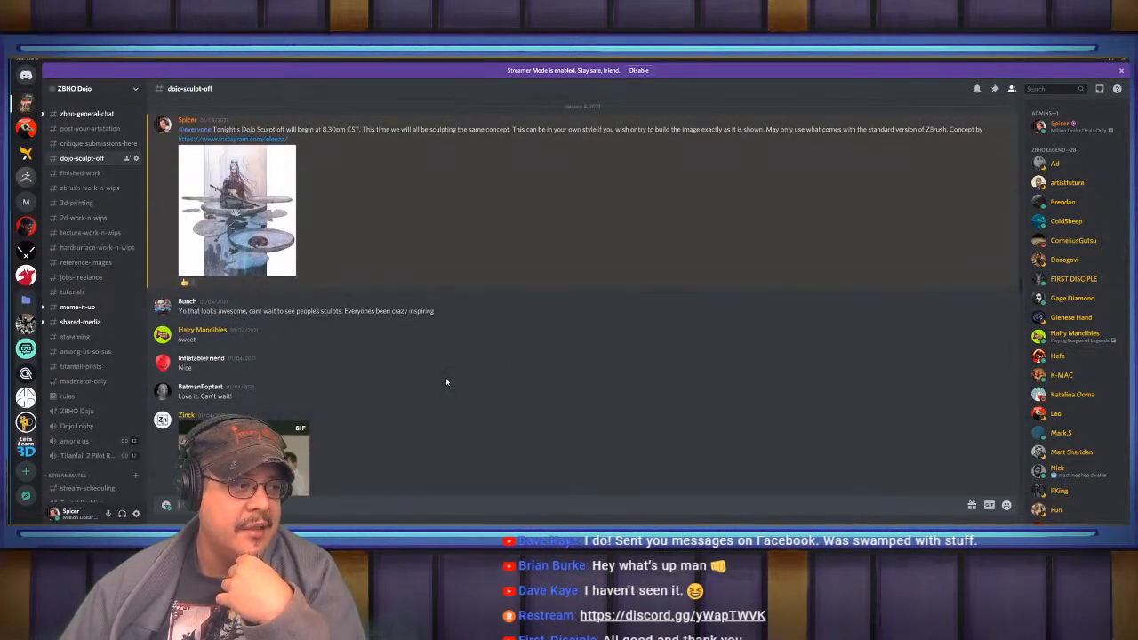
{"action": "scroll", "coordinate": [447, 381], "scroll_direction": "up", "scroll_amount": 5}
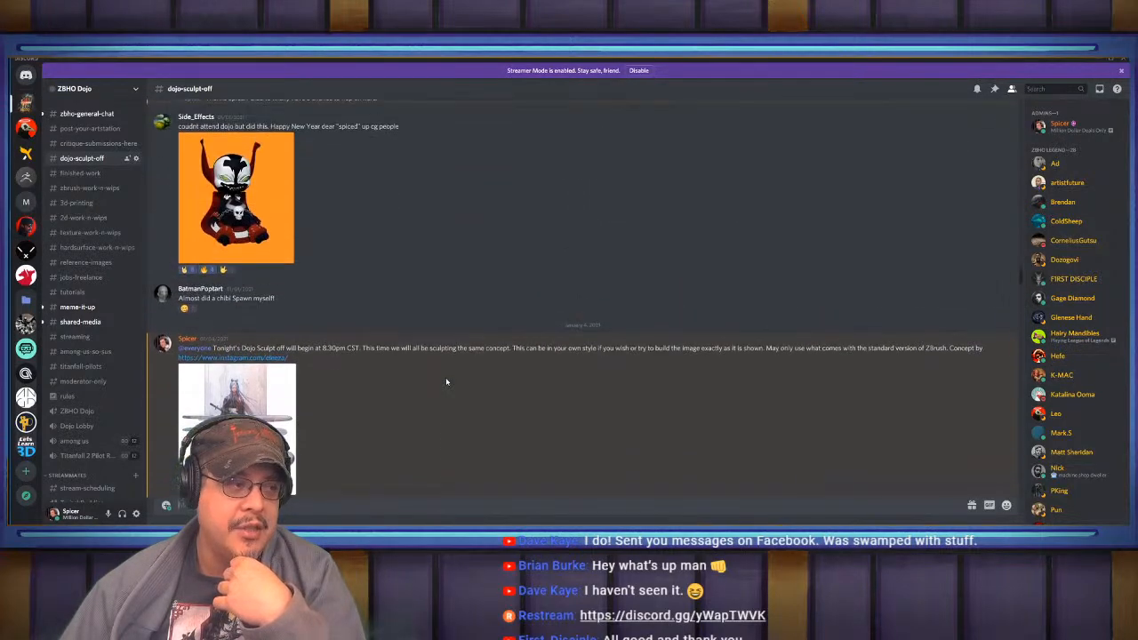
{"action": "scroll", "coordinate": [447, 382], "scroll_direction": "up", "scroll_amount": 4}
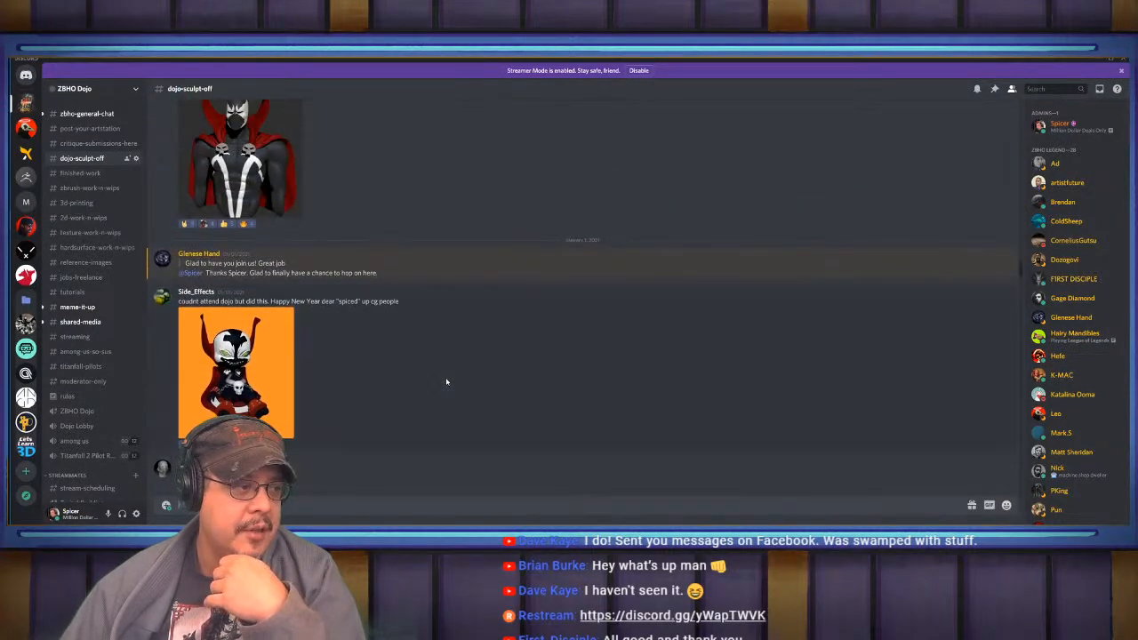
{"action": "scroll", "coordinate": [446, 381], "scroll_direction": "up", "scroll_amount": 4}
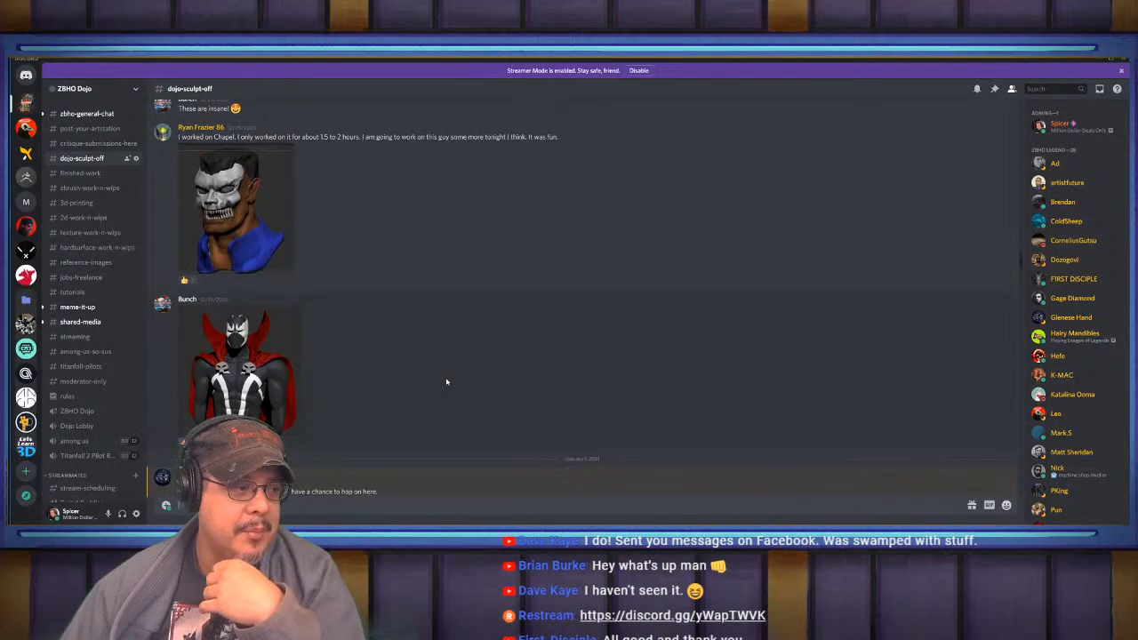
{"action": "scroll", "coordinate": [446, 381], "scroll_direction": "down", "scroll_amount": 4}
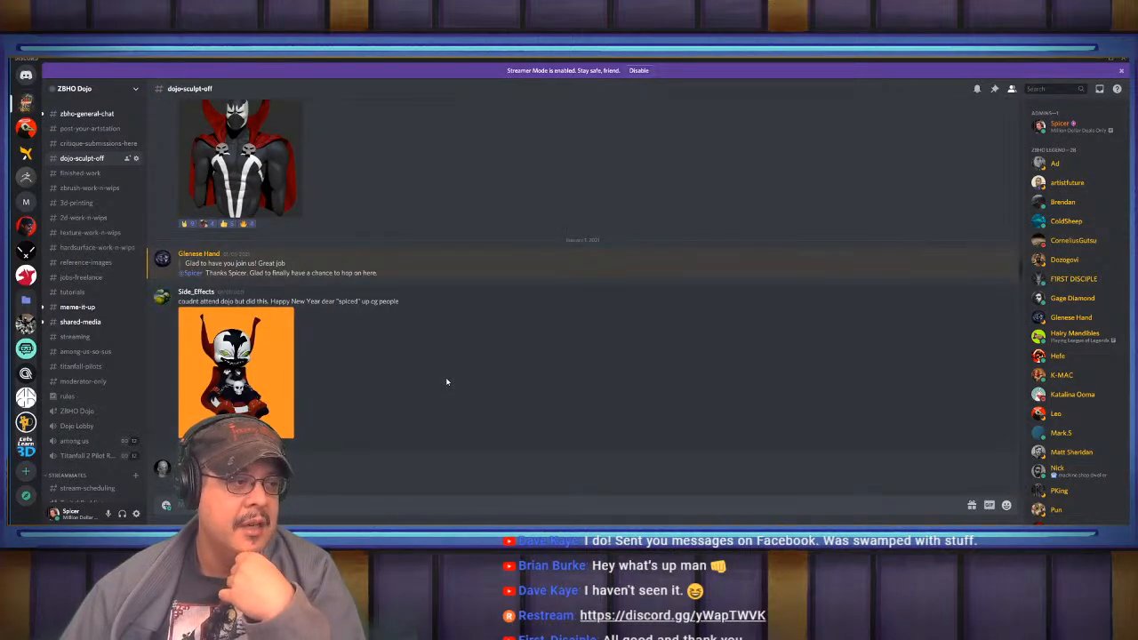
{"action": "scroll", "coordinate": [446, 381], "scroll_direction": "up", "scroll_amount": 4}
{"action": "scroll", "coordinate": [446, 381], "scroll_direction": "up", "scroll_amount": 4}
{"action": "scroll", "coordinate": [447, 382], "scroll_direction": "up", "scroll_amount": 15}
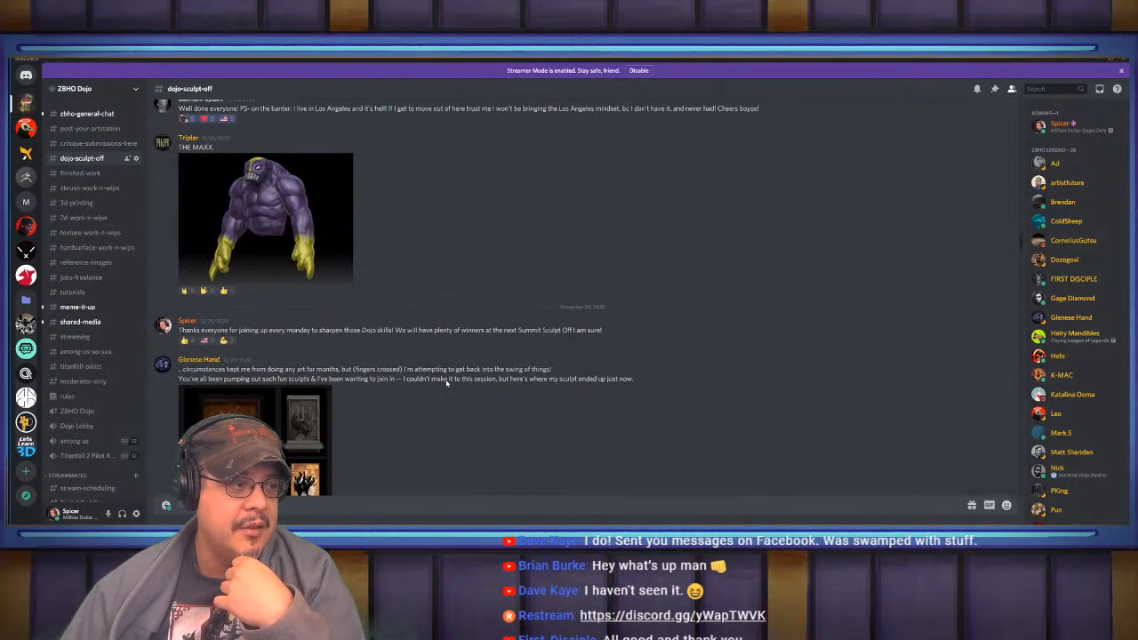
{"action": "scroll", "coordinate": [446, 383], "scroll_direction": "down", "scroll_amount": 5}
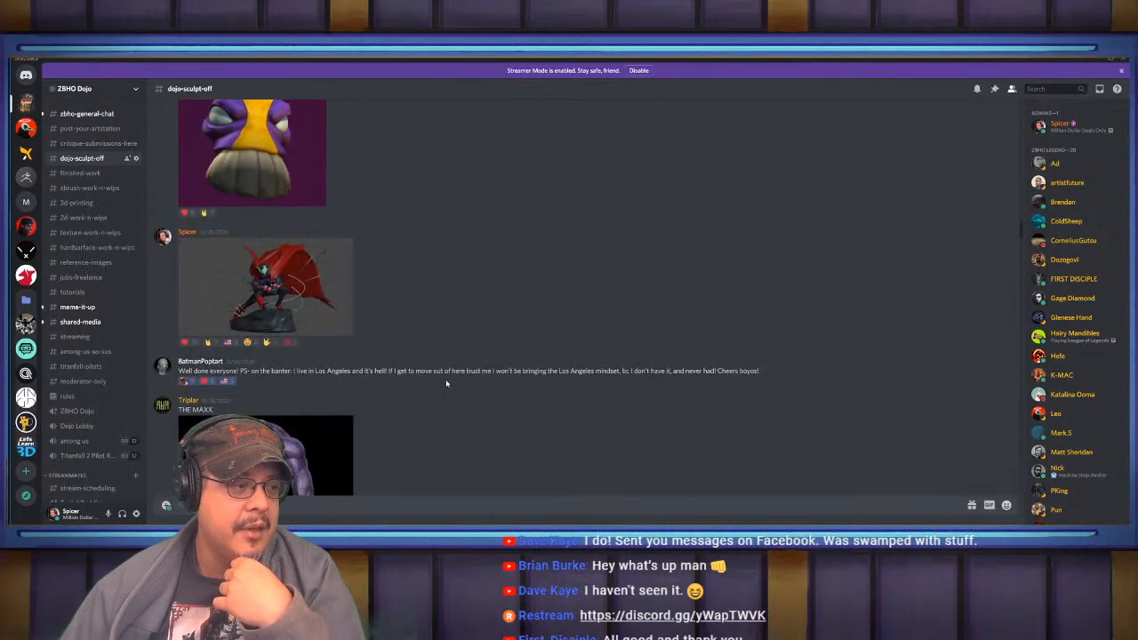
- View the enlarged image of the crouching Spawn sculpt with the red cape and chains
{"action": "left_click", "coordinate": [332, 309]}
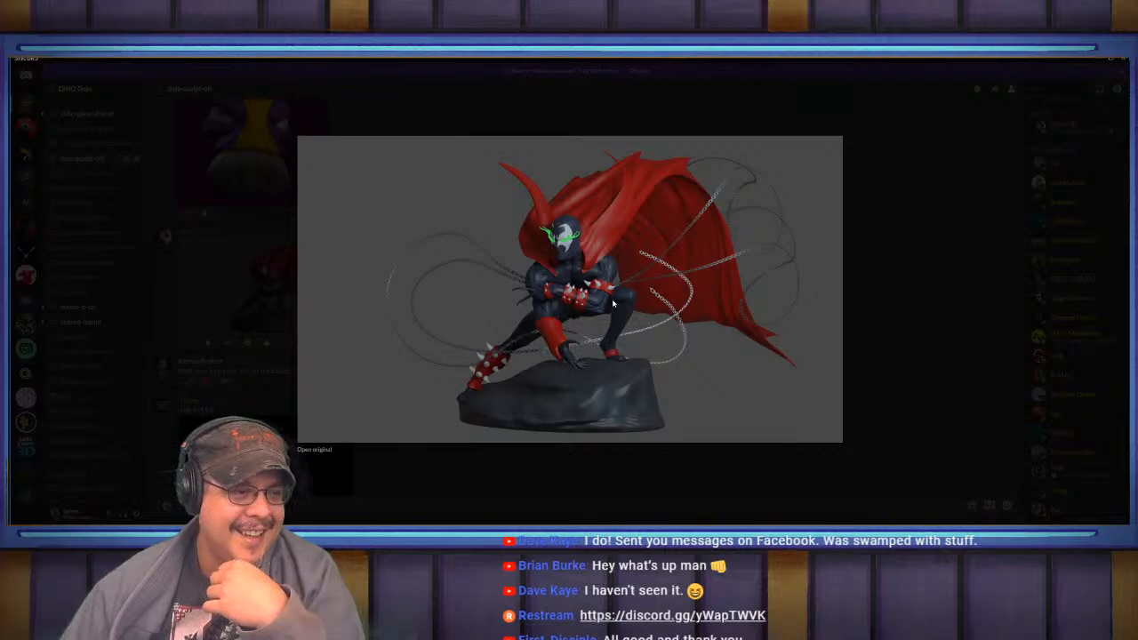
{"action": "left_click", "coordinate": [158, 357]}
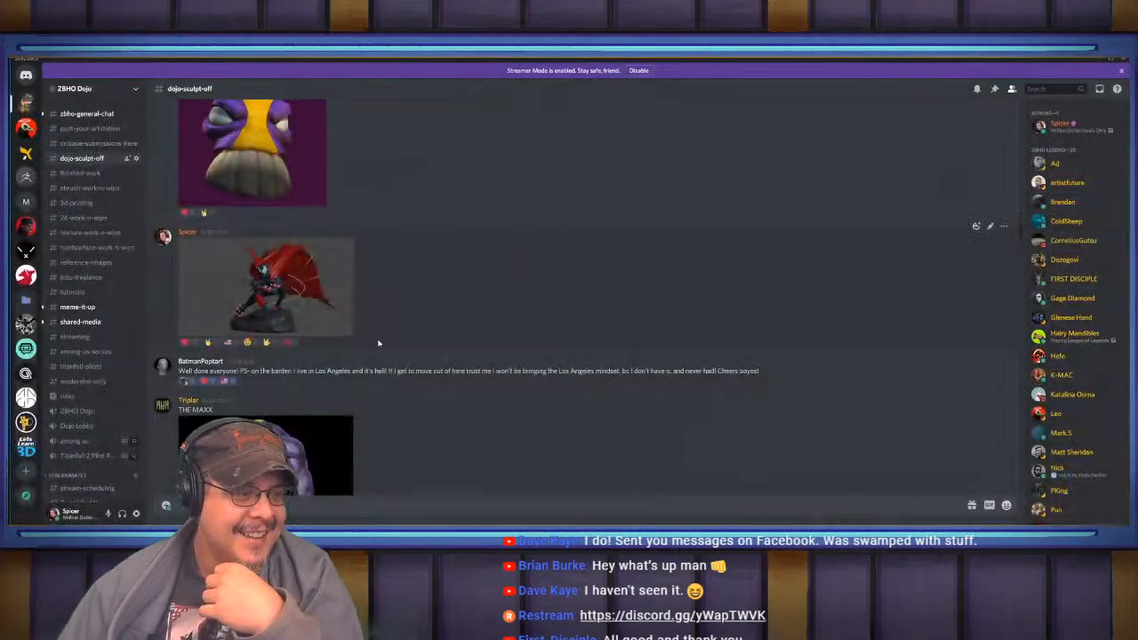
{"action": "left_click", "coordinate": [318, 305]}
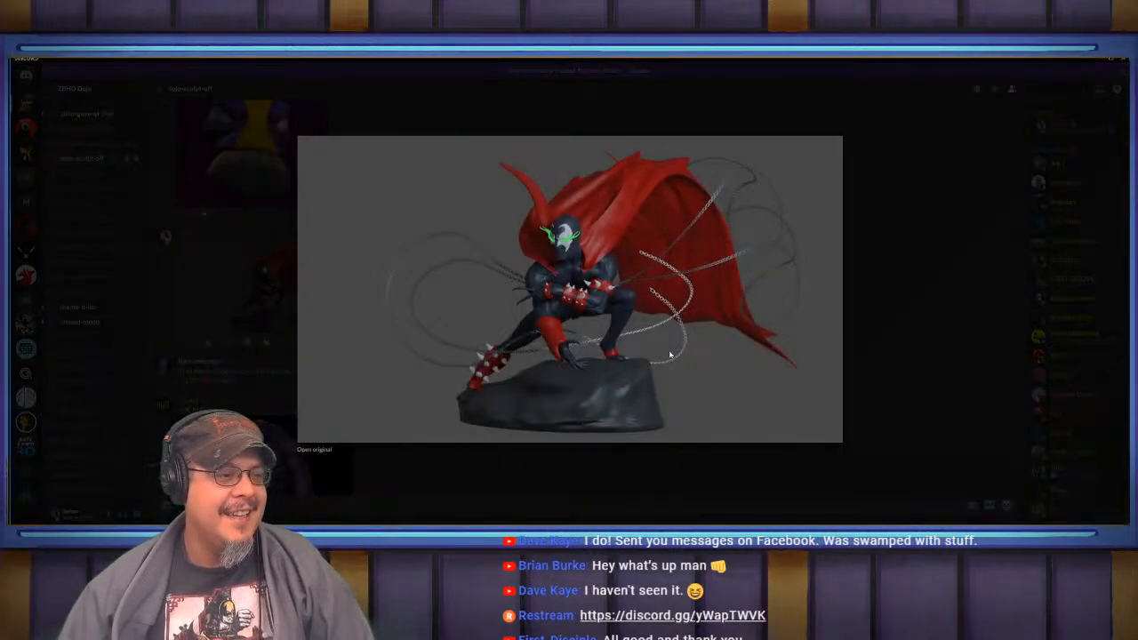
- Switch to ZBrush, turn off Solo mode to show the full Spawn diorama, and compare it with the original Spawn image on Discord
{"action": "key", "text": "alt+Tab"}
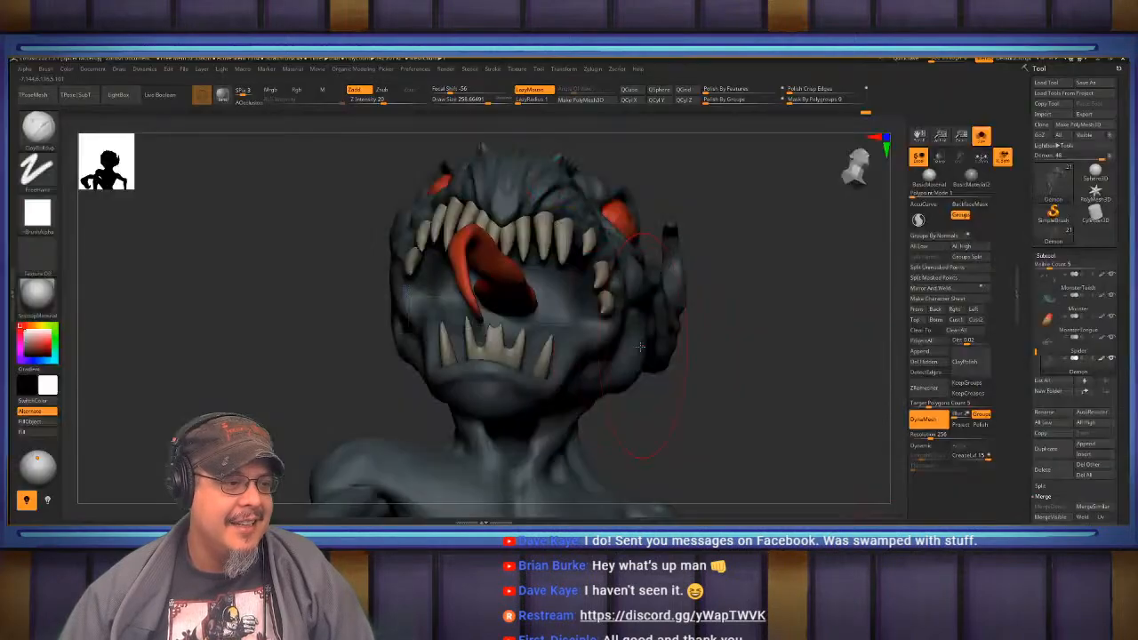
{"action": "left_click", "coordinate": [981, 135]}
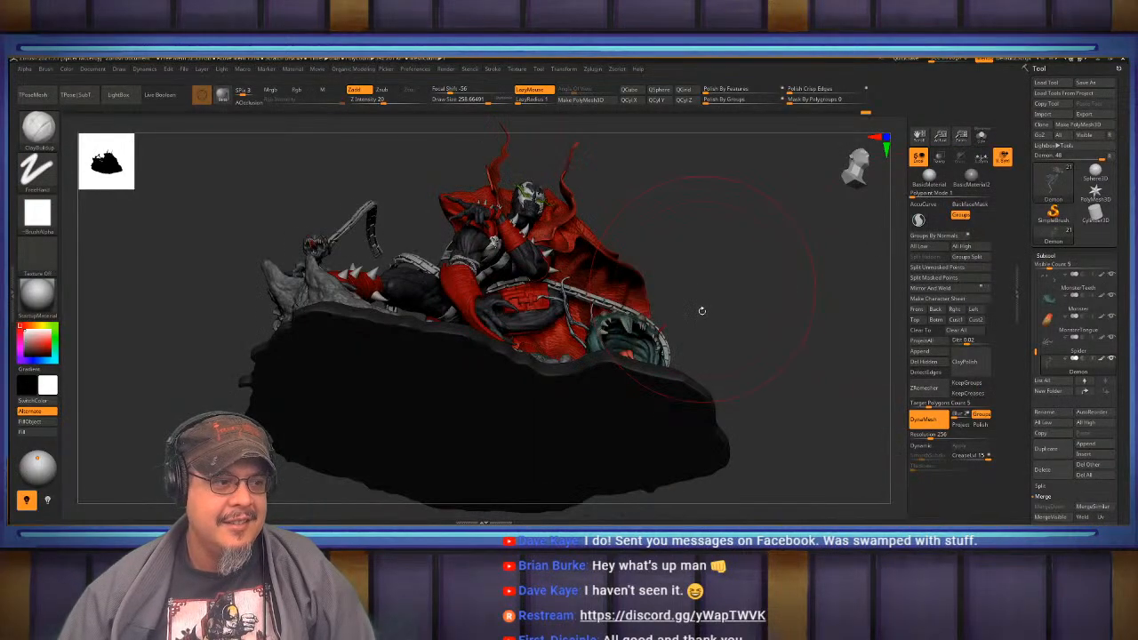
{"action": "left_click_drag", "start_coordinate": [748, 362], "coordinate": [748, 363], "text": "shift"}
{"action": "left_click_drag", "start_coordinate": [754, 353], "coordinate": [777, 389]}
{"action": "key", "text": "alt+Tab"}
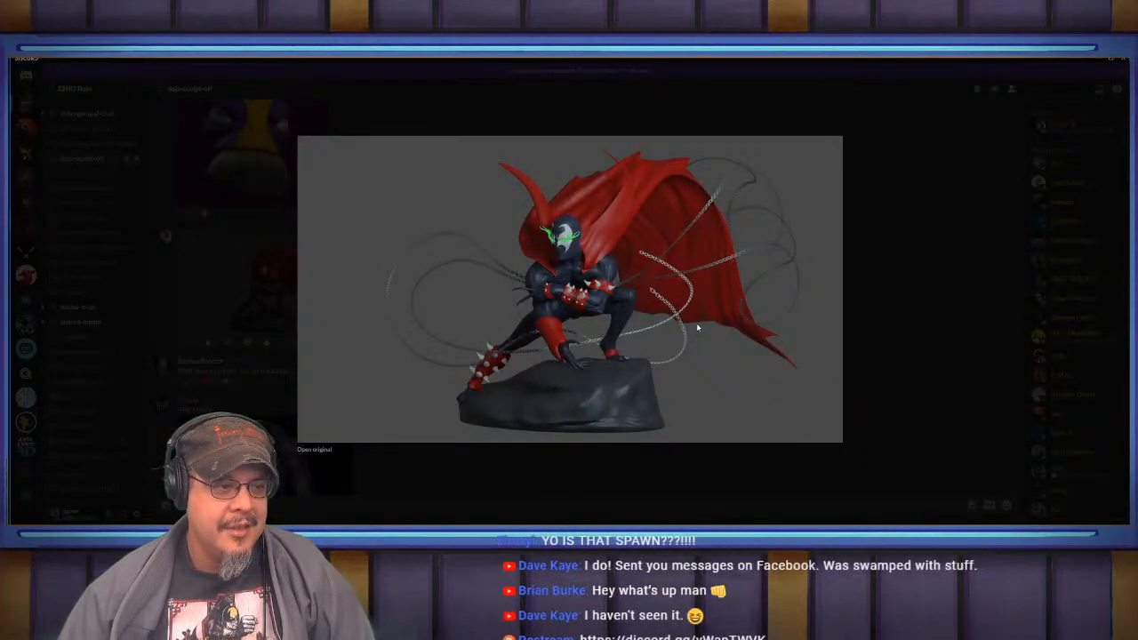
{"action": "key", "text": "alt+Tab"}
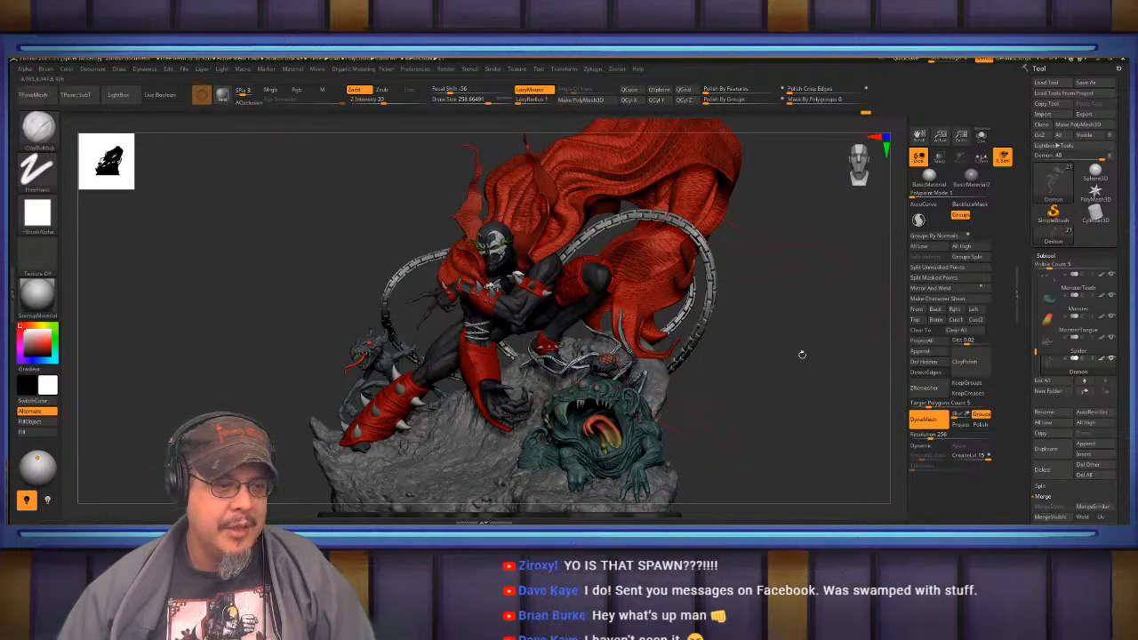
{"action": "key", "text": "alt+Tab"}
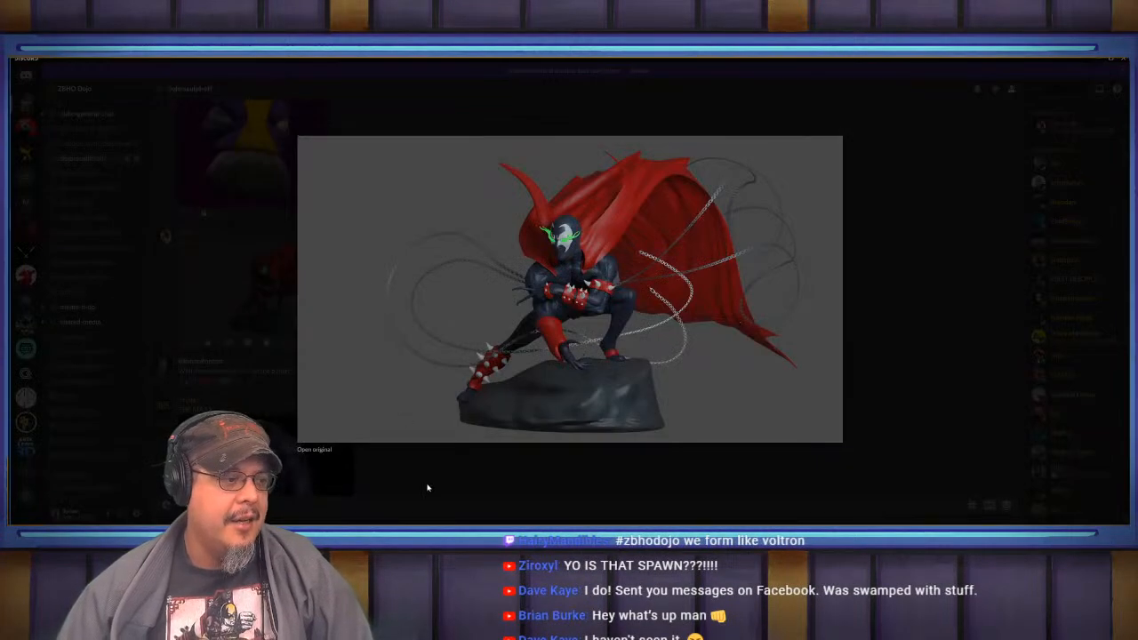
- Close the enlarged image, look back through older dojo-sculpt-off posts, and return to the Spawn diorama in ZBrush for a closer view
{"action": "left_click", "coordinate": [427, 485]}
{"action": "scroll", "coordinate": [531, 389], "scroll_direction": "up", "scroll_amount": 3}
{"action": "scroll", "coordinate": [533, 394], "scroll_direction": "up", "scroll_amount": 3}
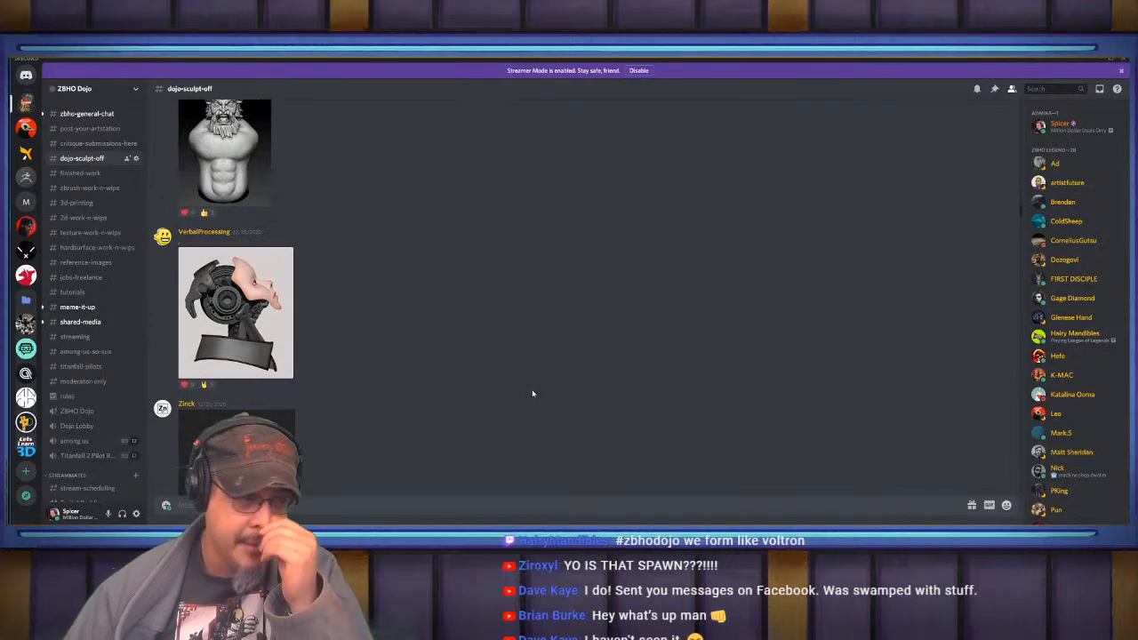
{"action": "scroll", "coordinate": [532, 394], "scroll_direction": "up", "scroll_amount": 5}
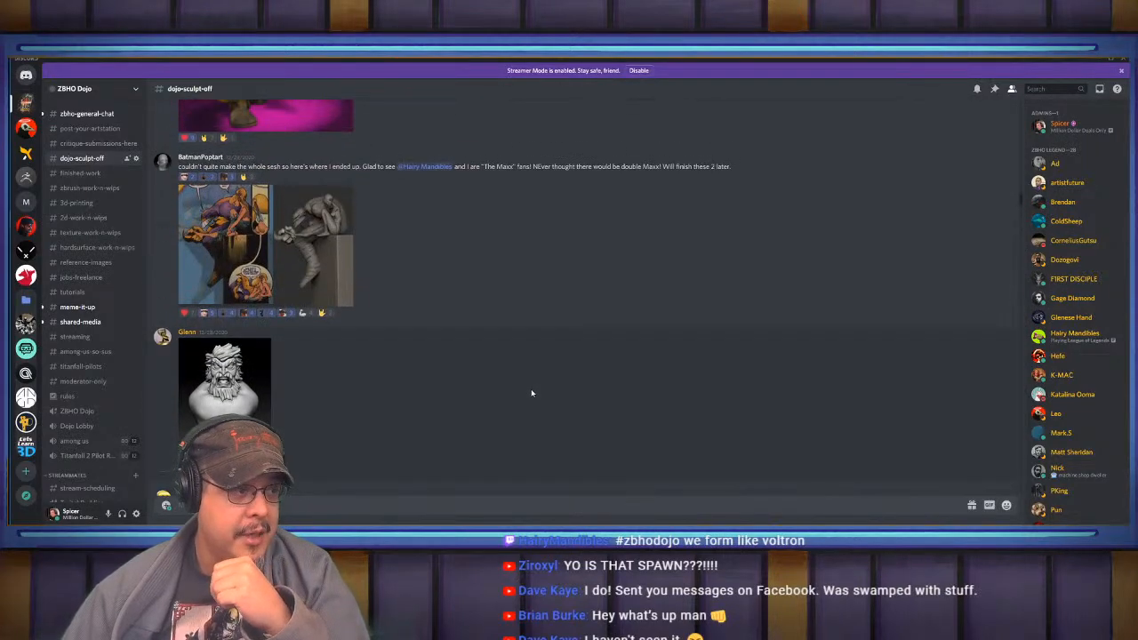
{"action": "scroll", "coordinate": [532, 393], "scroll_direction": "up", "scroll_amount": 3}
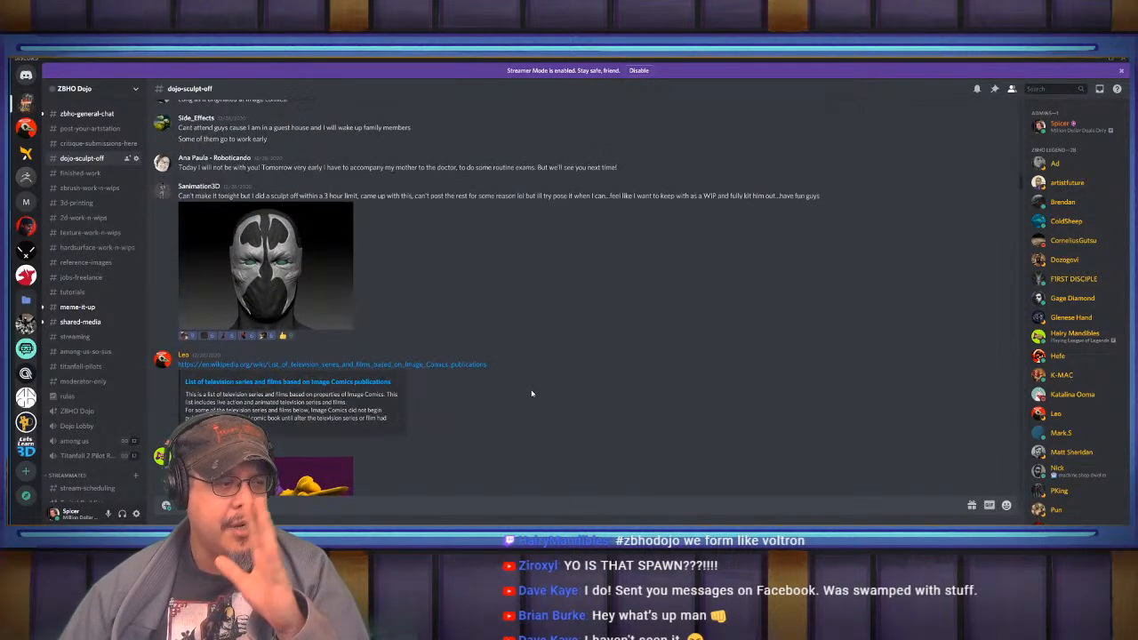
{"action": "scroll", "coordinate": [532, 393], "scroll_direction": "up", "scroll_amount": 4}
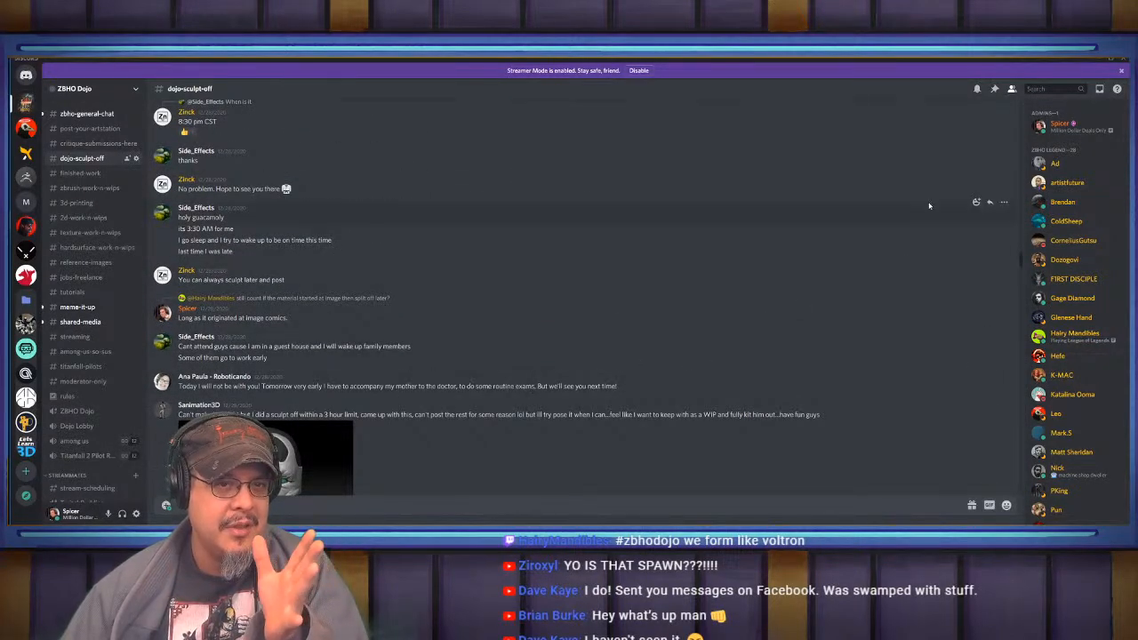
{"action": "left_click", "coordinate": [1100, 62]}
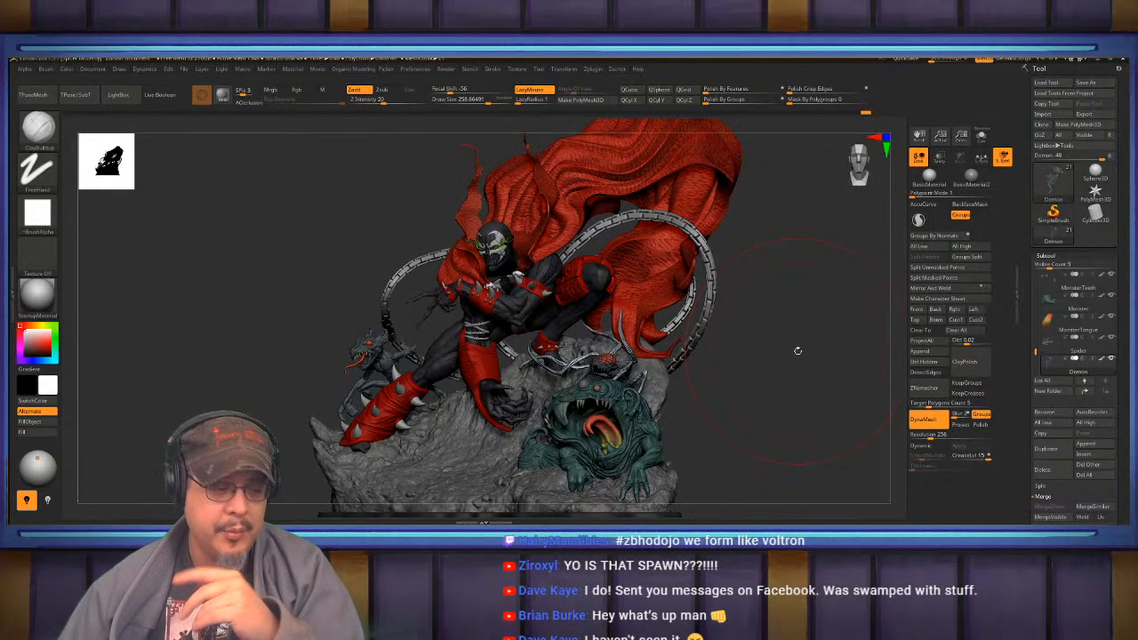
{"action": "mouse_move", "coordinate": [752, 424]}
{"action": "left_mouse_down"}
{"action": "mouse_move", "coordinate": [743, 378]}
{"action": "mouse_move", "coordinate": [757, 356]}
{"action": "mouse_move", "coordinate": [737, 320]}
{"action": "mouse_move", "coordinate": [436, 392]}
{"action": "mouse_move", "coordinate": [449, 415]}
{"action": "left_mouse_up"}
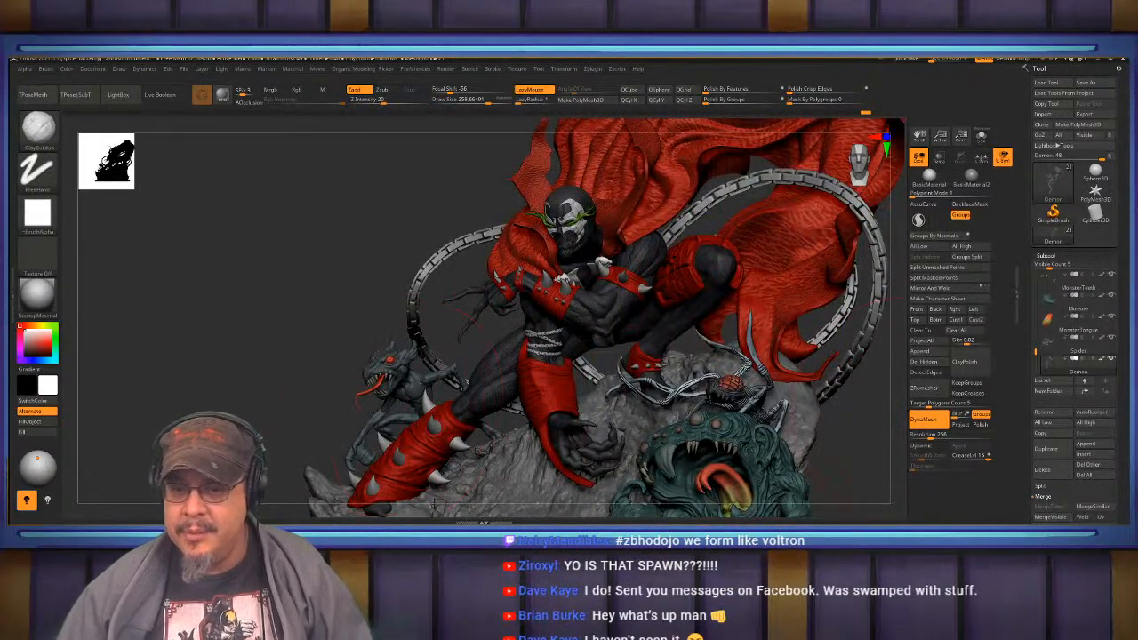
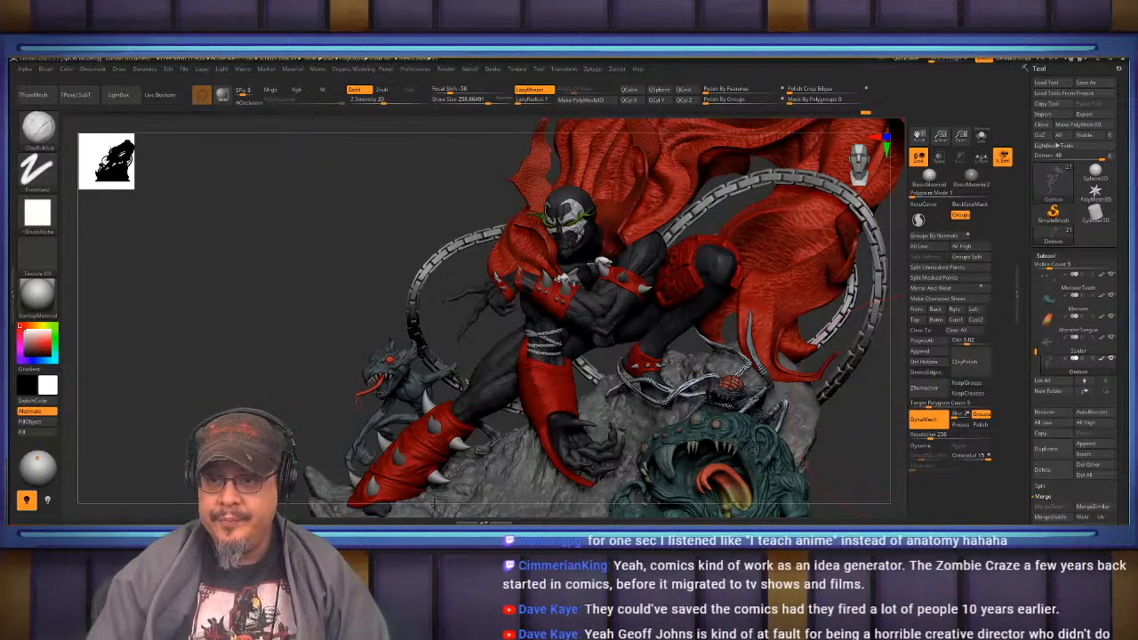
- Switch to the browser and look through the Bodies in Motion home page's motions, 3D scans, artwork, expressions and Muybridge sections
{"action": "left_click_drag", "start_coordinate": [1130, 223], "coordinate": [745, 58]}
{"action": "scroll", "coordinate": [682, 260], "scroll_direction": "down", "scroll_amount": 5}
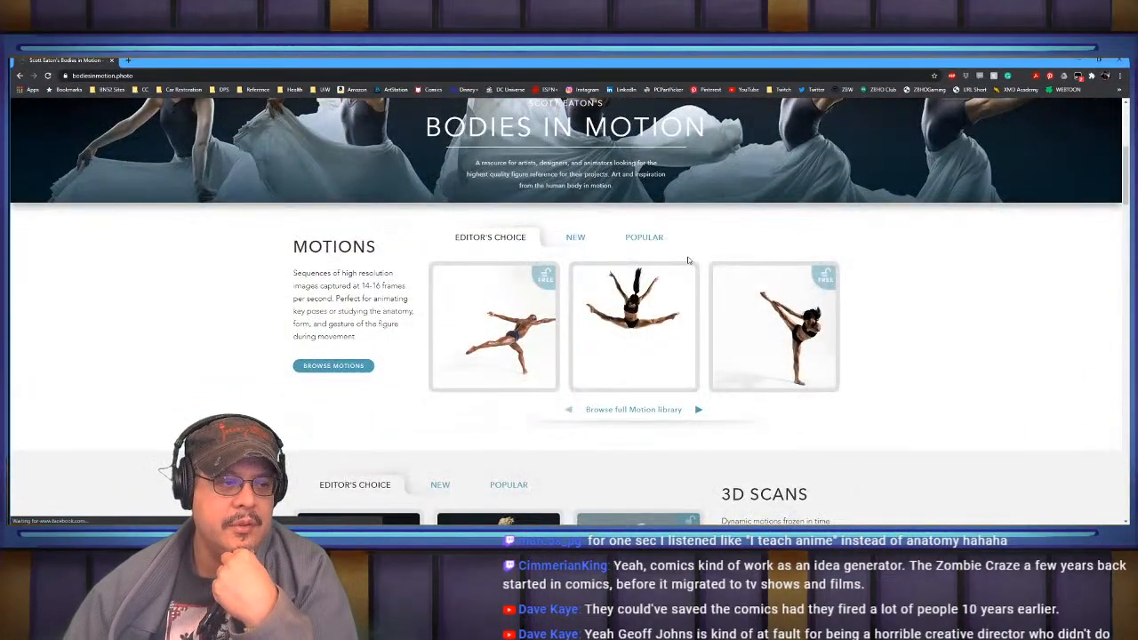
{"action": "scroll", "coordinate": [687, 260], "scroll_direction": "down", "scroll_amount": 4}
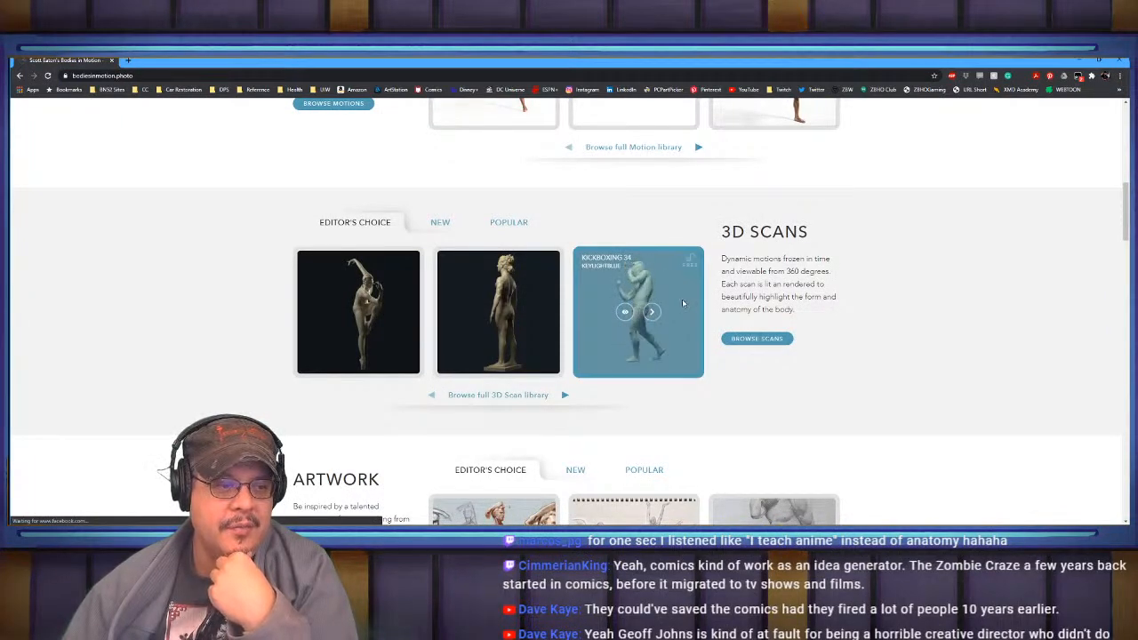
{"action": "scroll", "coordinate": [682, 304], "scroll_direction": "down", "scroll_amount": 3}
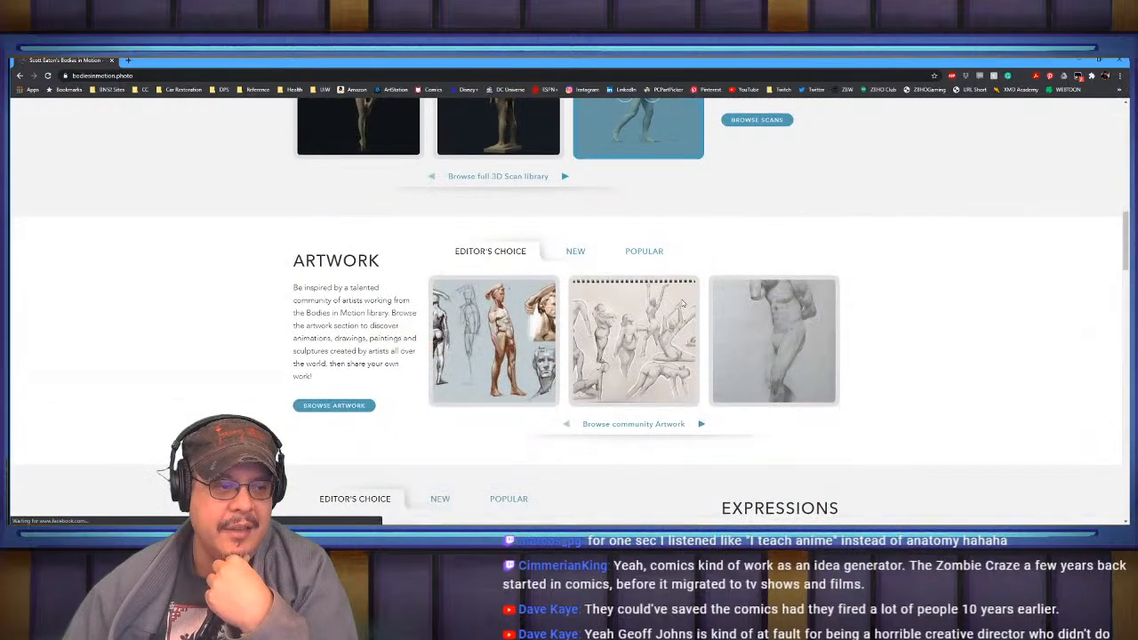
{"action": "scroll", "coordinate": [683, 304], "scroll_direction": "down", "scroll_amount": 2}
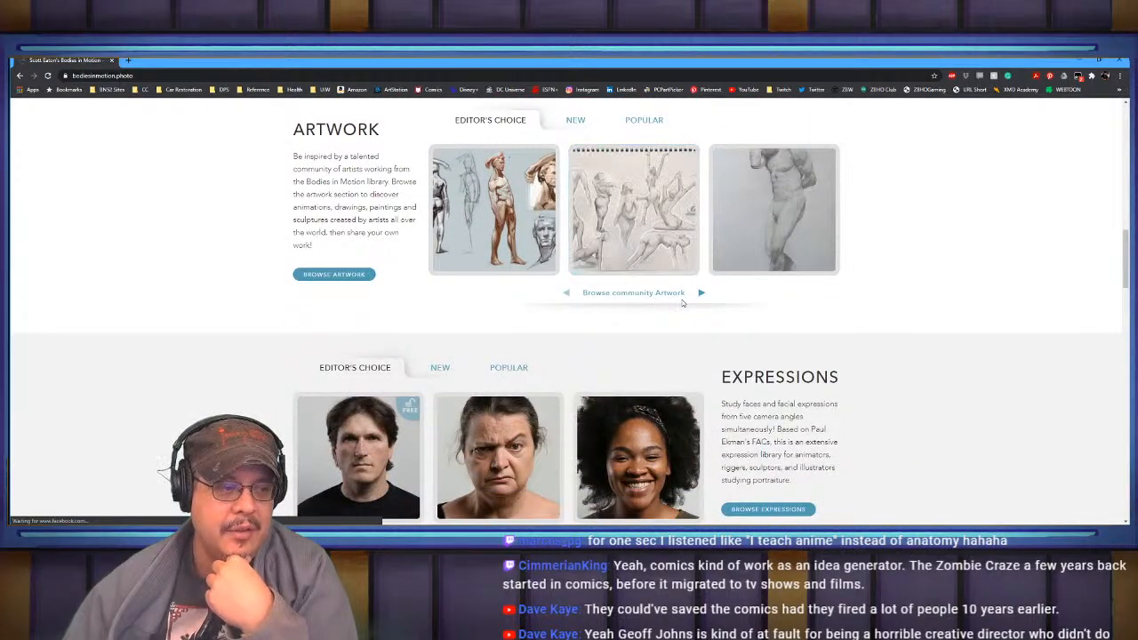
{"action": "scroll", "coordinate": [682, 304], "scroll_direction": "down", "scroll_amount": 2}
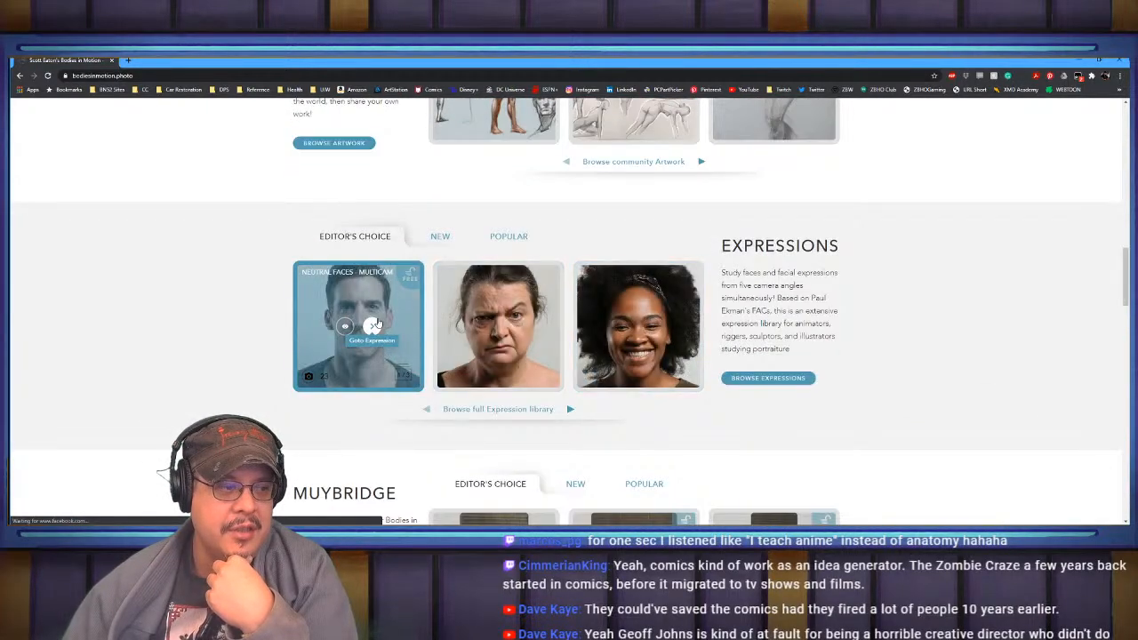
{"action": "scroll", "coordinate": [928, 307], "scroll_direction": "down", "scroll_amount": 5}
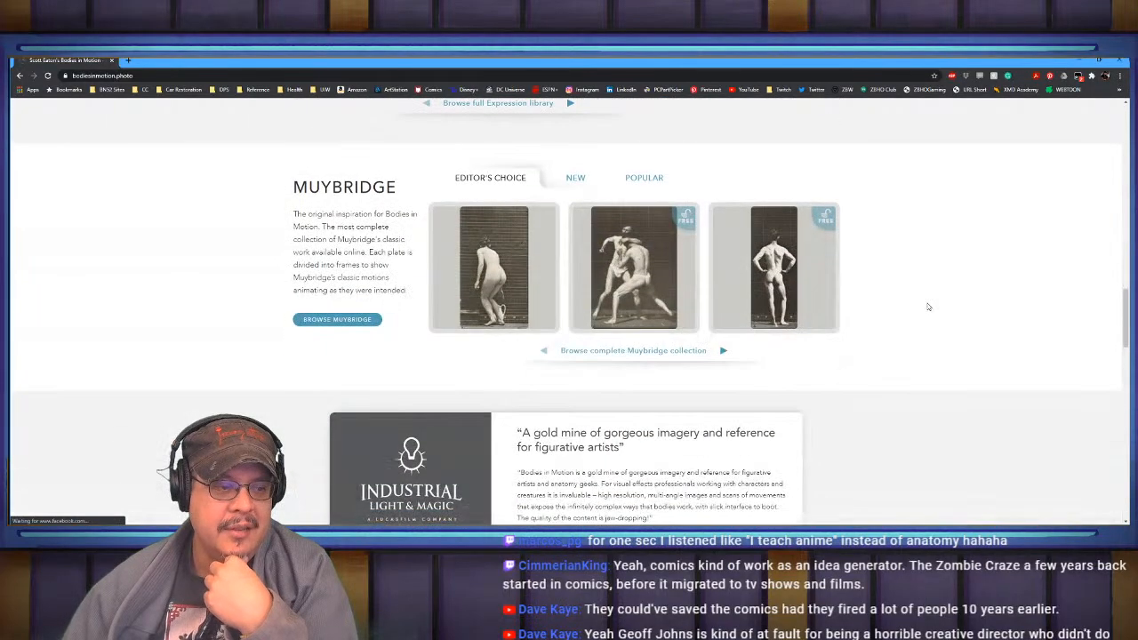
{"action": "scroll", "coordinate": [928, 307], "scroll_direction": "down", "scroll_amount": 4}
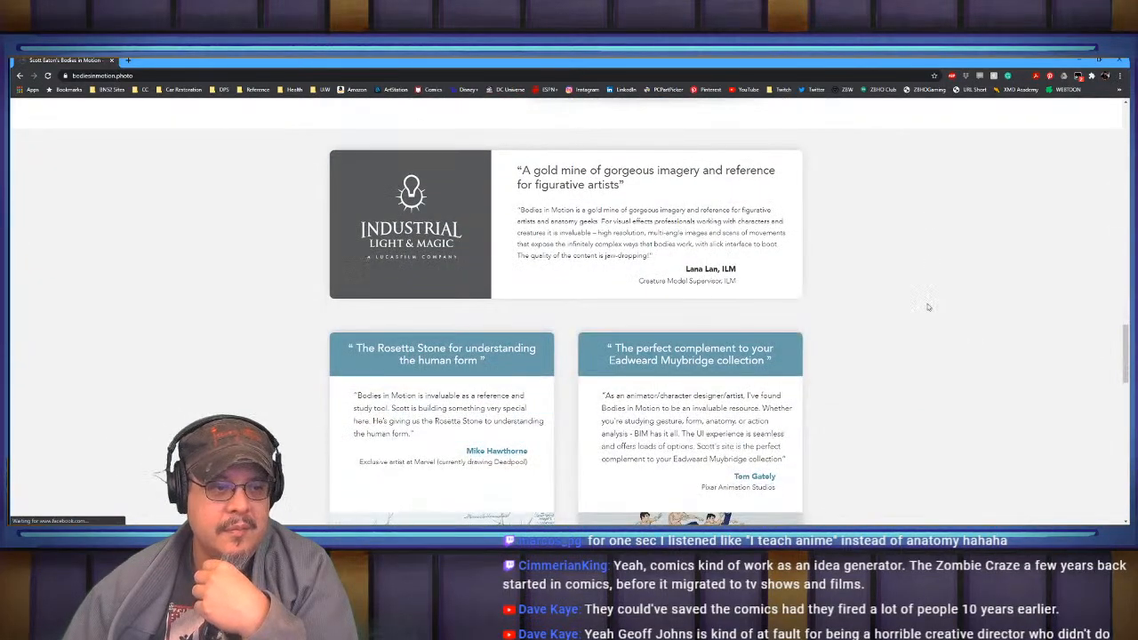
{"action": "scroll", "coordinate": [885, 269], "scroll_direction": "up", "scroll_amount": 1}
{"action": "scroll", "coordinate": [885, 270], "scroll_direction": "up", "scroll_amount": 15}
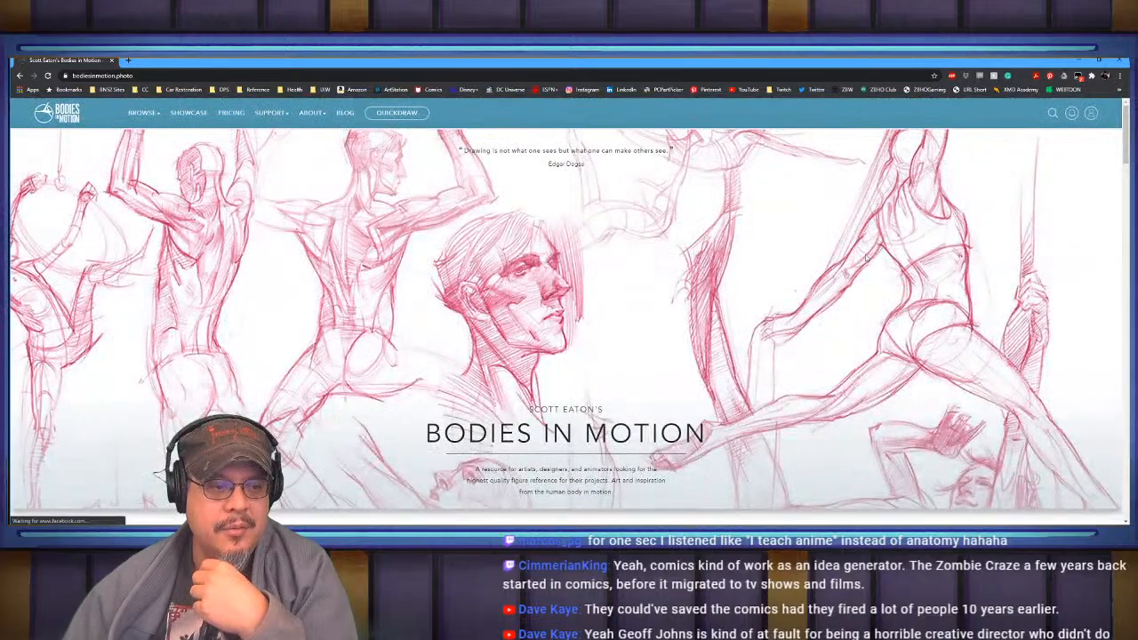
{"action": "scroll", "coordinate": [843, 268], "scroll_direction": "down", "scroll_amount": 3}
{"action": "scroll", "coordinate": [843, 272], "scroll_direction": "down", "scroll_amount": 3}
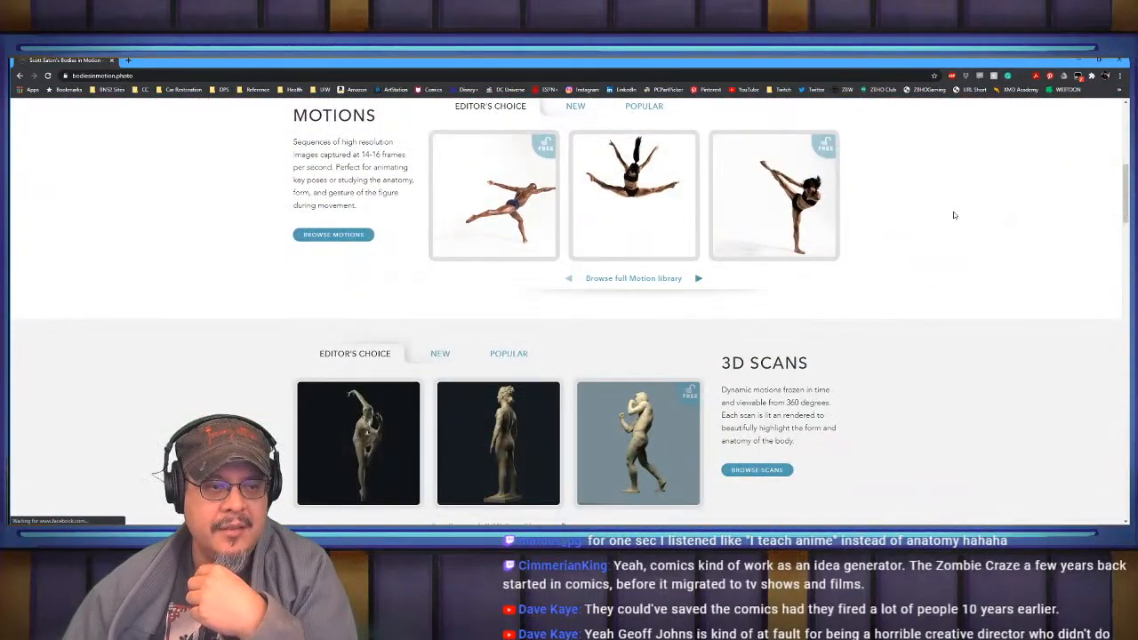
{"action": "left_click", "coordinate": [1117, 60]}
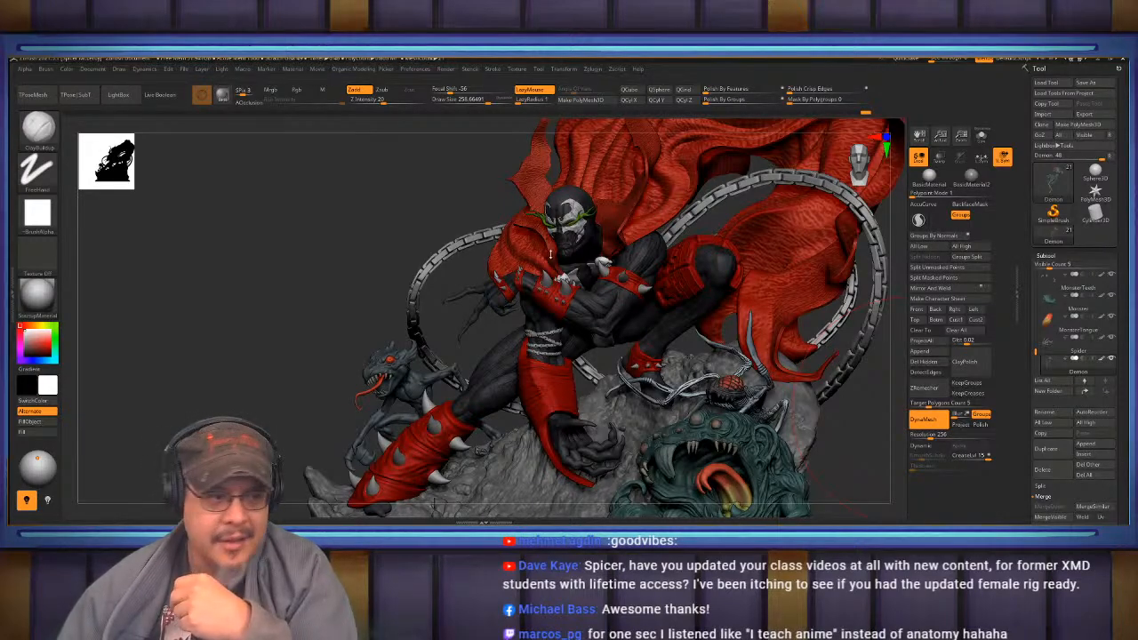
{"action": "key", "text": "ctrl+z"}
{"action": "key", "text": "ctrl+z"}
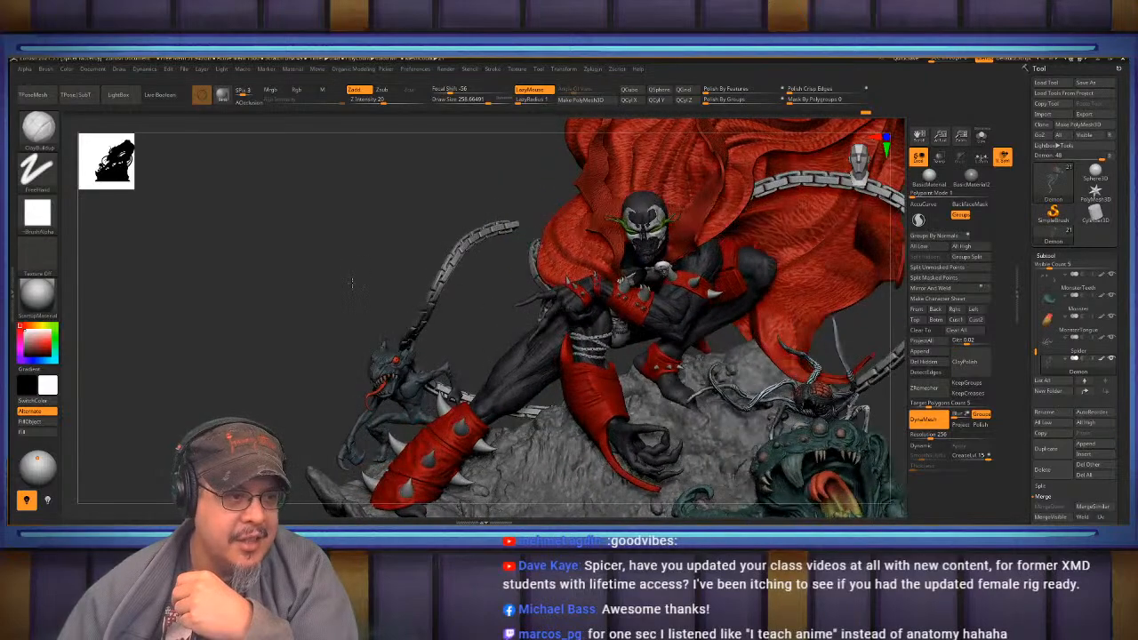
{"action": "key", "text": "ctrl+z"}
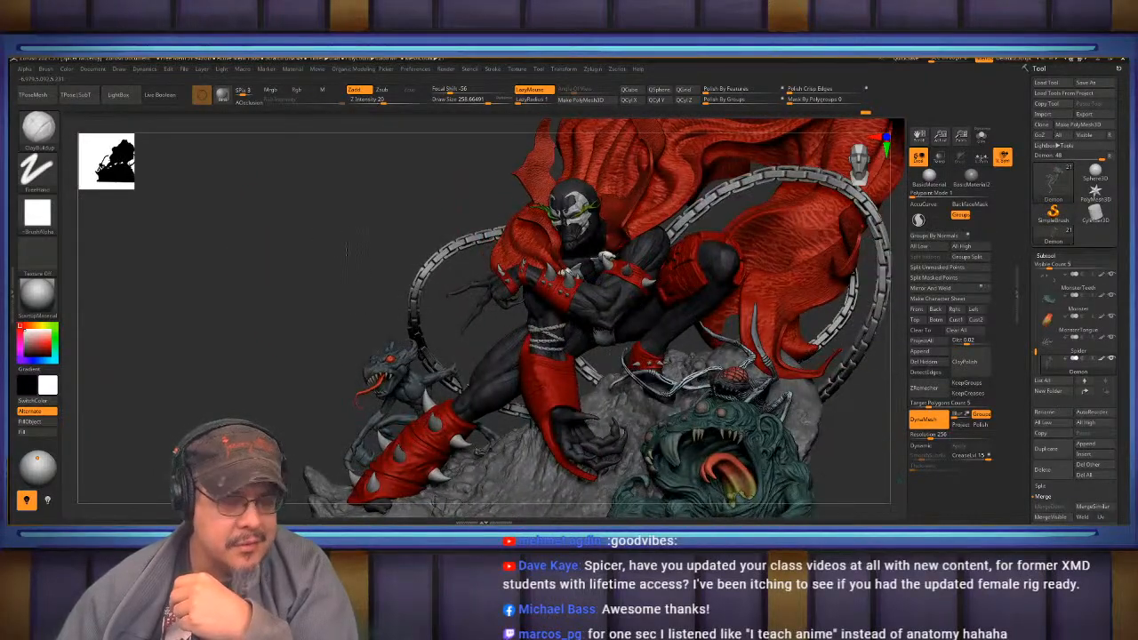
{"action": "key", "text": "ctrl+z"}
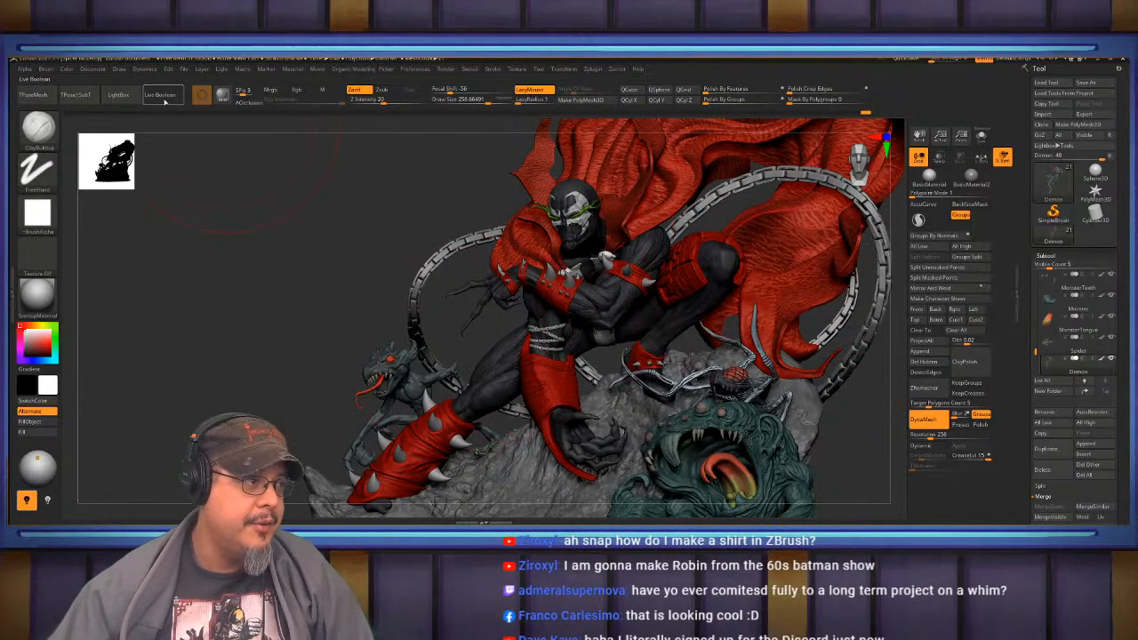
- Load the Julie female figure from ZBrush's bundled tool library and show it on the canvas
{"action": "left_click", "coordinate": [120, 96]}
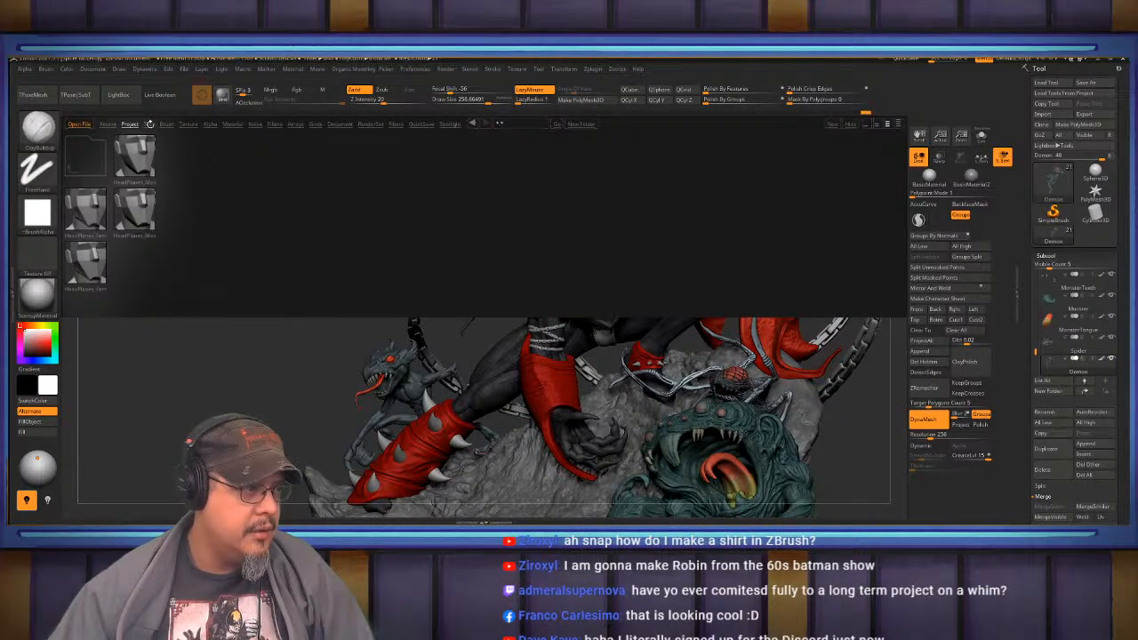
{"action": "left_click", "coordinate": [149, 124]}
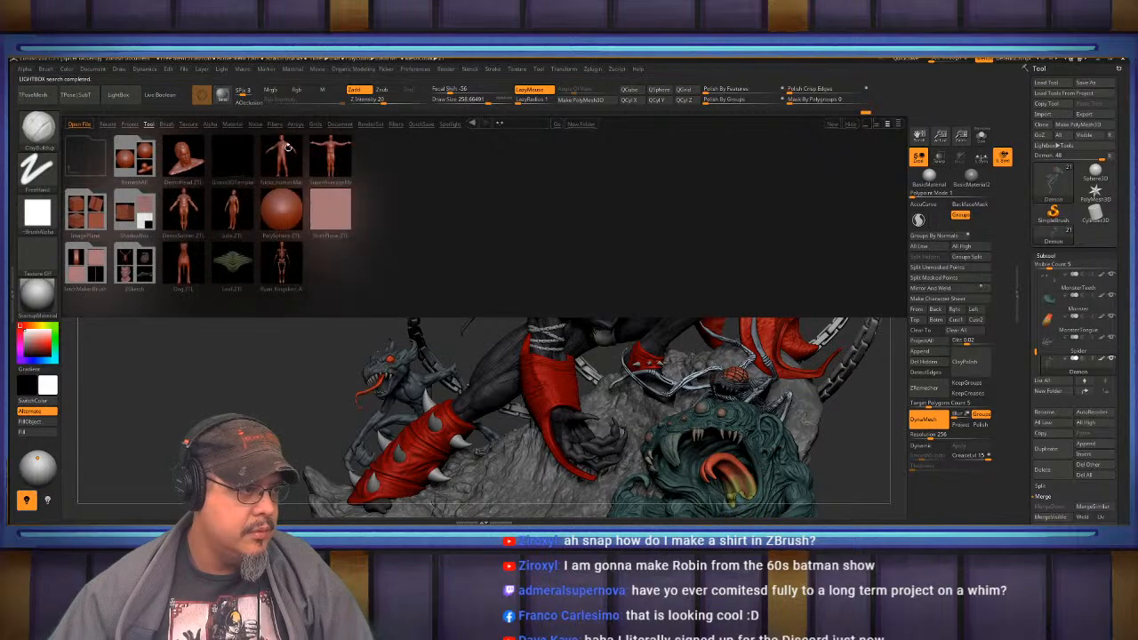
{"action": "double_click", "coordinate": [229, 206]}
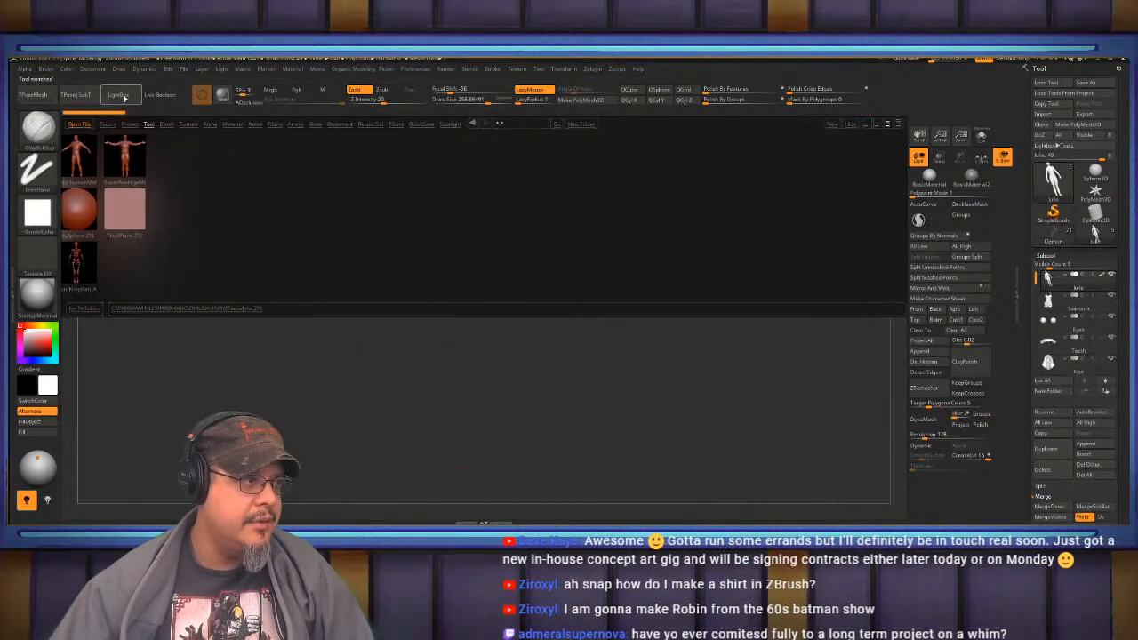
{"action": "left_click", "coordinate": [124, 98]}
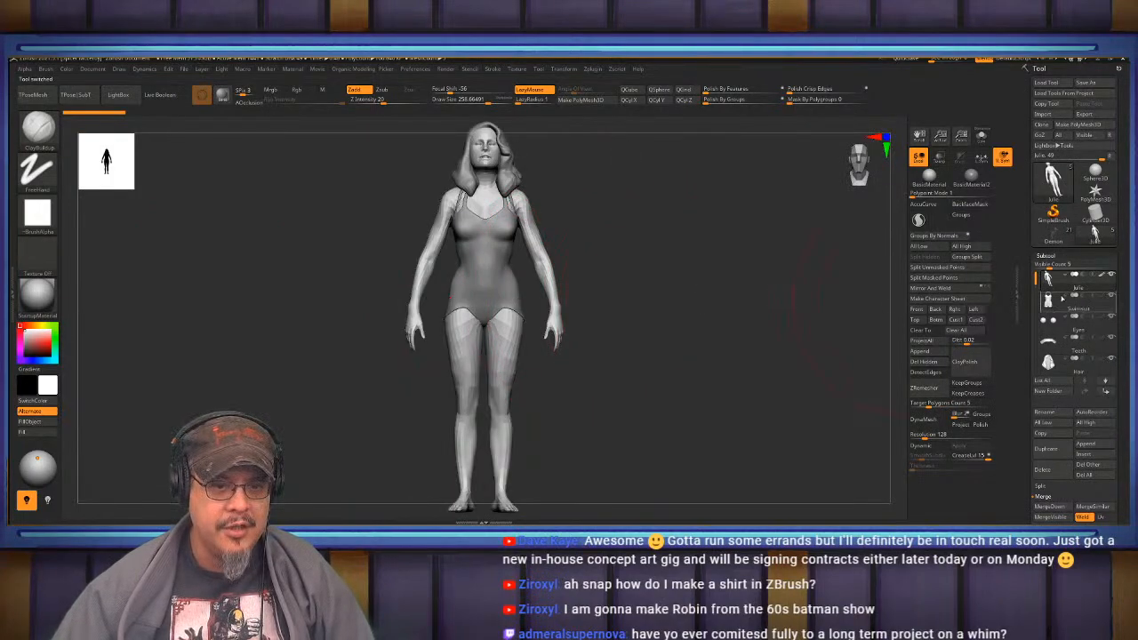
- Delete the swimsuit subtool from the Julie figure
{"action": "left_click", "coordinate": [1093, 306]}
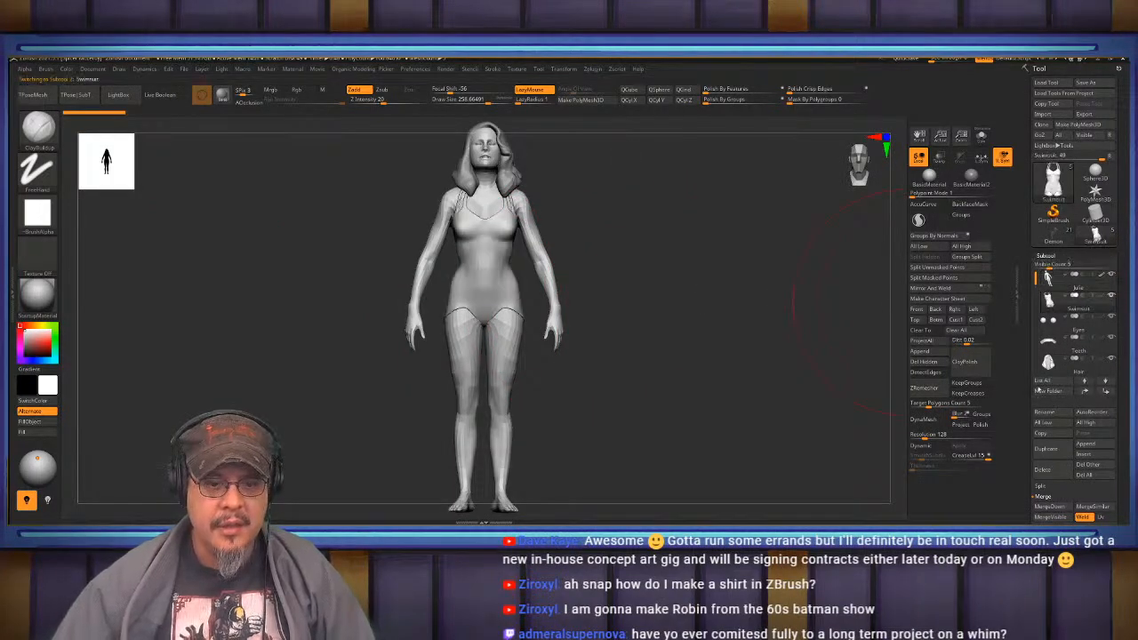
{"action": "left_click", "coordinate": [1043, 470]}
{"action": "left_click", "coordinate": [974, 491]}
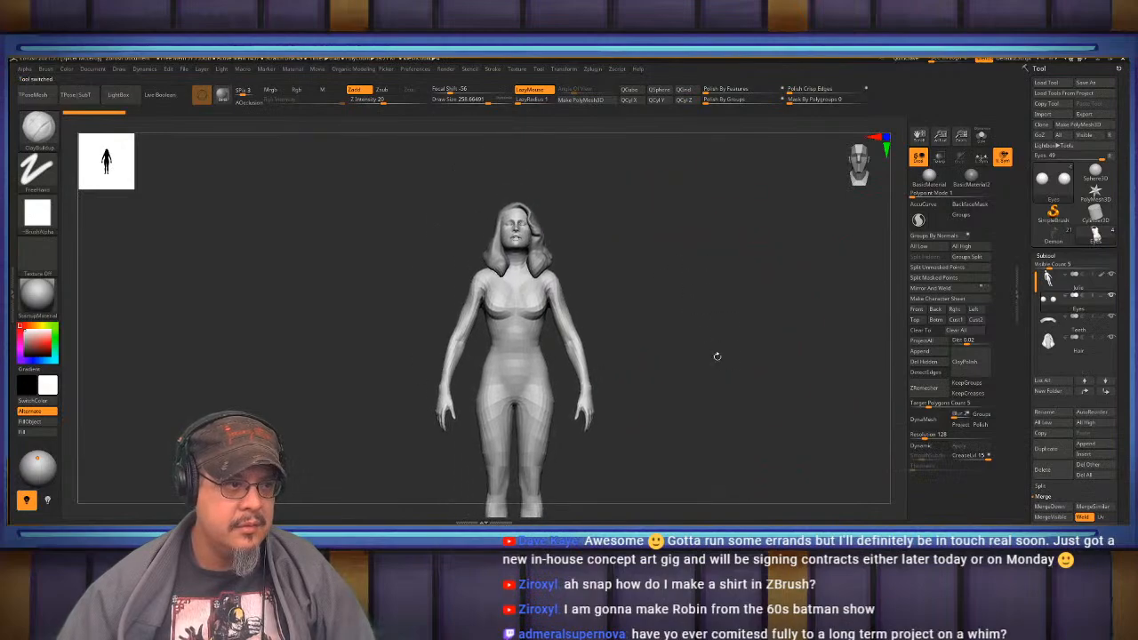
- Make the Julie body the active subtool and mask its torso and arms down to the waist with a Transpose topological mask
{"action": "scroll", "coordinate": [677, 318], "scroll_direction": "up", "scroll_amount": 3}
{"action": "mouse_move", "coordinate": [677, 320]}
{"action": "left_mouse_down", "text": "alt"}
{"action": "mouse_move", "coordinate": [716, 346]}
{"action": "mouse_move", "coordinate": [717, 249]}
{"action": "left_mouse_up", "text": "alt"}
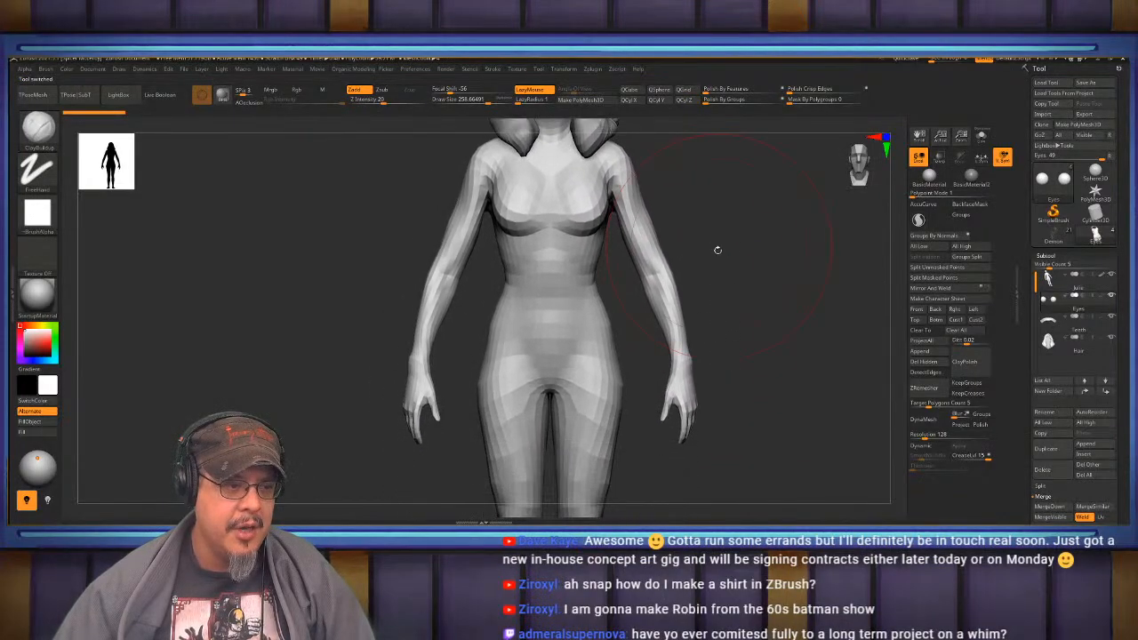
{"action": "key", "text": "w"}
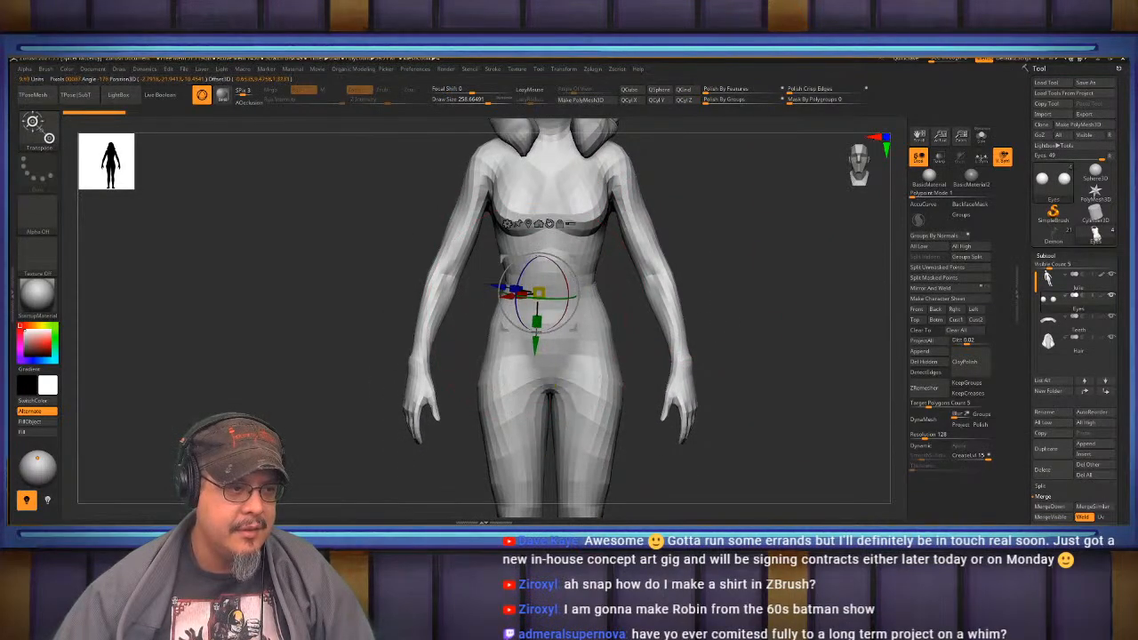
{"action": "key", "text": "q"}
{"action": "left_click", "coordinate": [575, 323], "text": "alt"}
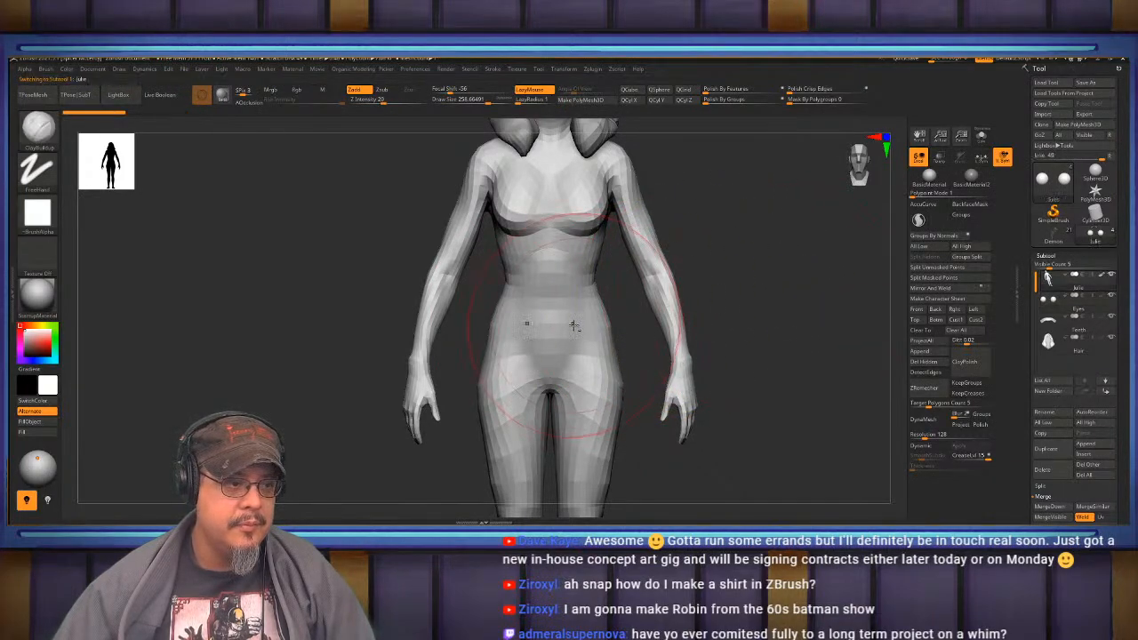
{"action": "key", "text": "w"}
{"action": "left_click_drag", "start_coordinate": [548, 294], "coordinate": [547, 336], "text": "ctrl"}
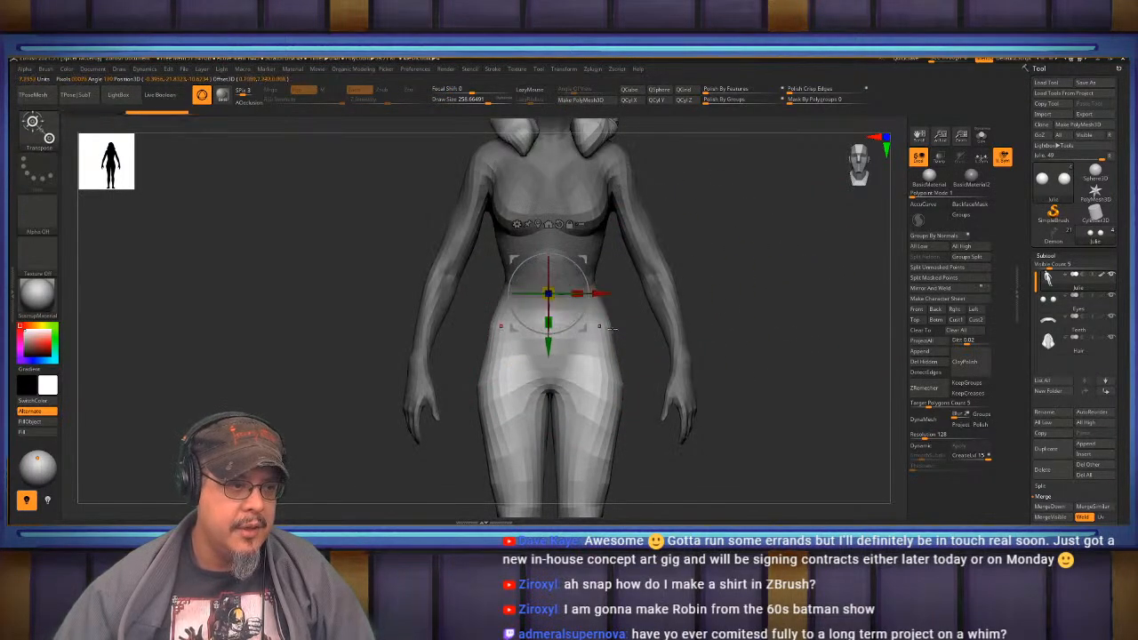
- Adjust the mask on the Julie body so it covers the legs from waist to ankles and leaves the feet unmasked
{"action": "key", "text": "q"}
{"action": "mouse_move", "coordinate": [774, 318]}
{"action": "left_mouse_down", "text": "ctrl"}
{"action": "mouse_move", "coordinate": [783, 332]}
{"action": "mouse_move", "coordinate": [775, 286]}
{"action": "mouse_move", "coordinate": [732, 323]}
{"action": "mouse_move", "coordinate": [682, 321]}
{"action": "mouse_move", "coordinate": [712, 356]}
{"action": "mouse_move", "coordinate": [721, 281]}
{"action": "left_mouse_up", "text": "ctrl"}
{"action": "key", "text": "ctrl+z"}
{"action": "key", "text": "ctrl+shift+z"}
{"action": "key", "text": "ctrl+z"}
{"action": "left_click", "coordinate": [770, 307], "text": "ctrl"}
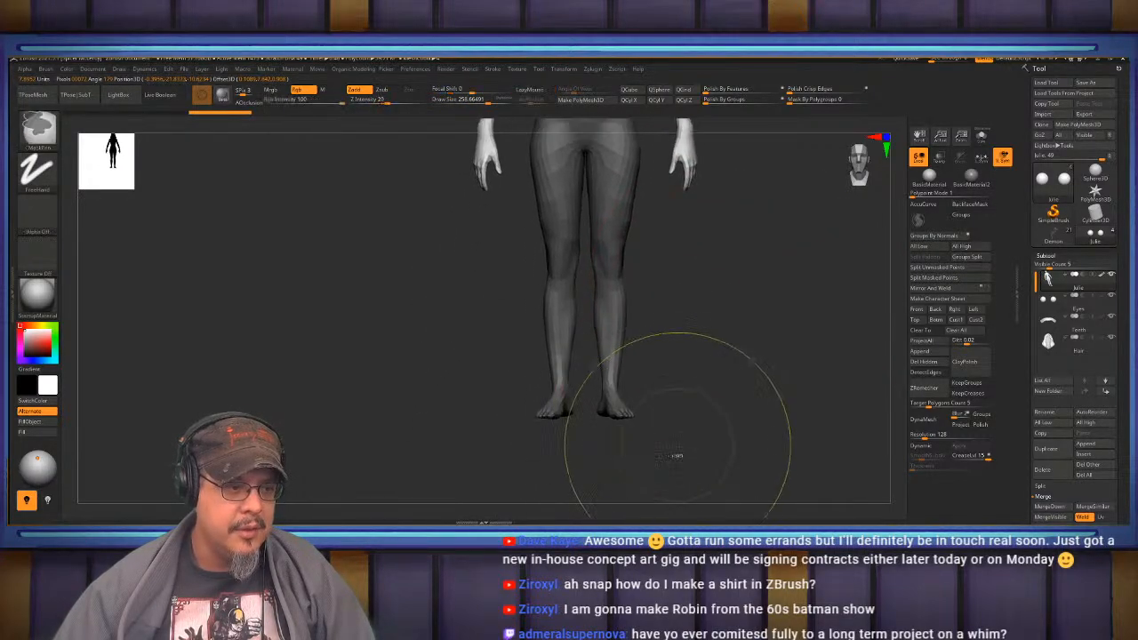
{"action": "mouse_move", "coordinate": [683, 448]}
{"action": "left_mouse_down", "text": "ctrl+shift"}
{"action": "mouse_move", "coordinate": [486, 409]}
{"action": "mouse_move", "coordinate": [457, 381]}
{"action": "left_mouse_up", "text": "ctrl+shift"}
{"action": "left_click_drag", "start_coordinate": [698, 456], "coordinate": [425, 362], "text": "ctrl"}
{"action": "mouse_move", "coordinate": [721, 322]}
{"action": "left_mouse_down", "text": "alt"}
{"action": "mouse_move", "coordinate": [711, 383]}
{"action": "mouse_move", "coordinate": [691, 381]}
{"action": "mouse_move", "coordinate": [691, 397]}
{"action": "left_mouse_up", "text": "alt"}
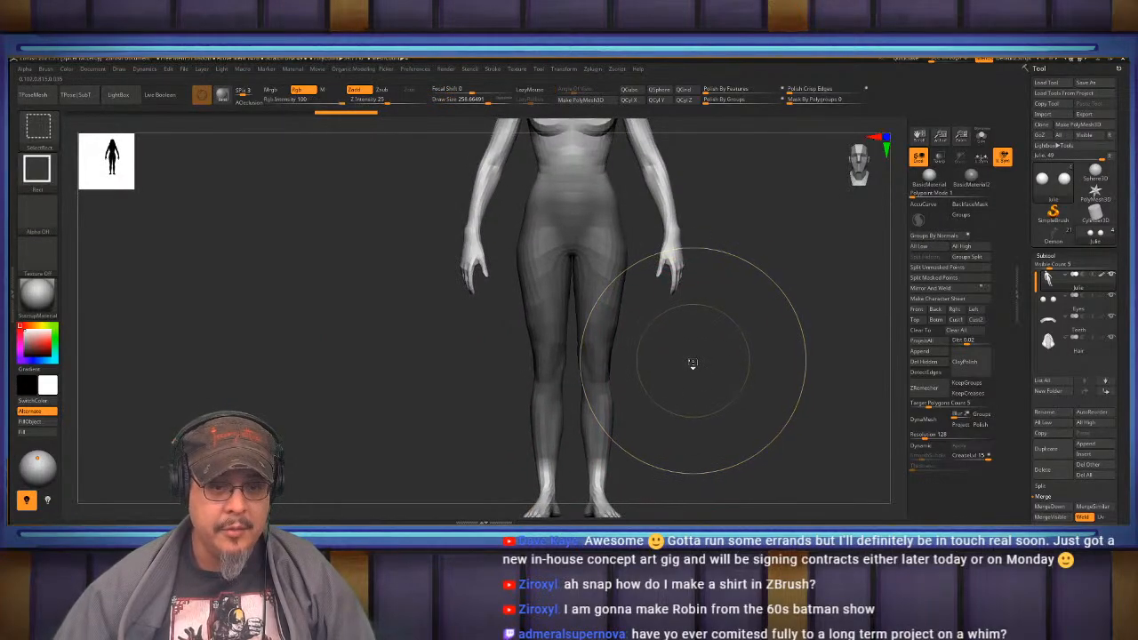
- Duplicate the Julie body, make the copy active, and turn its masked leg area into a separate polygroup shown with polyframe
{"action": "key", "text": "ctrl+shift+d"}
{"action": "left_click", "coordinate": [1065, 301]}
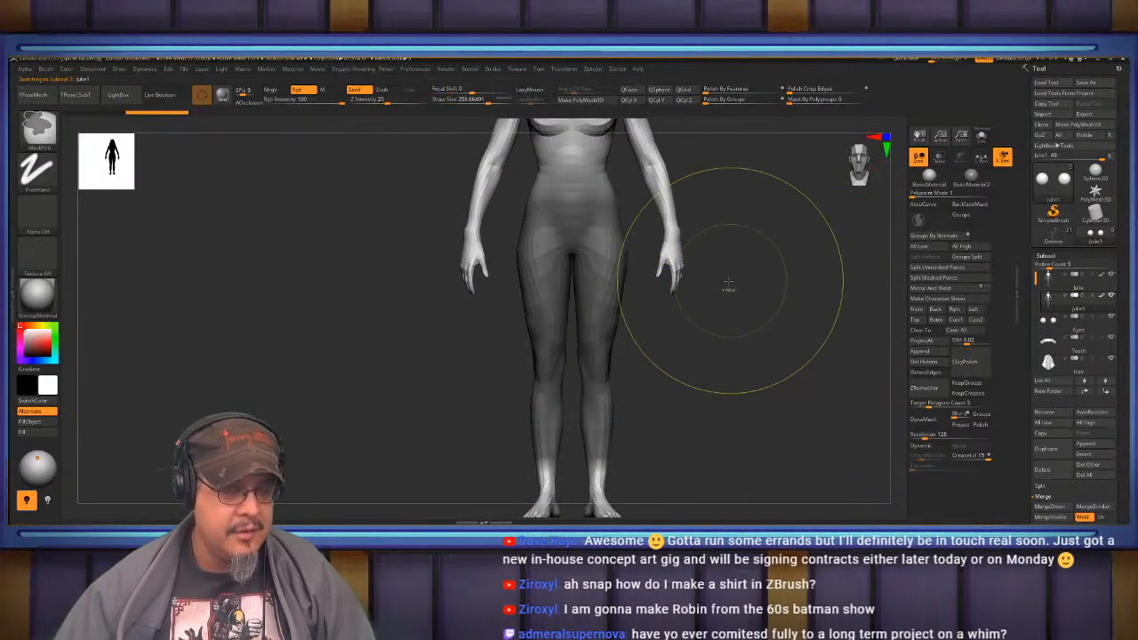
{"action": "key", "text": "shift+f"}
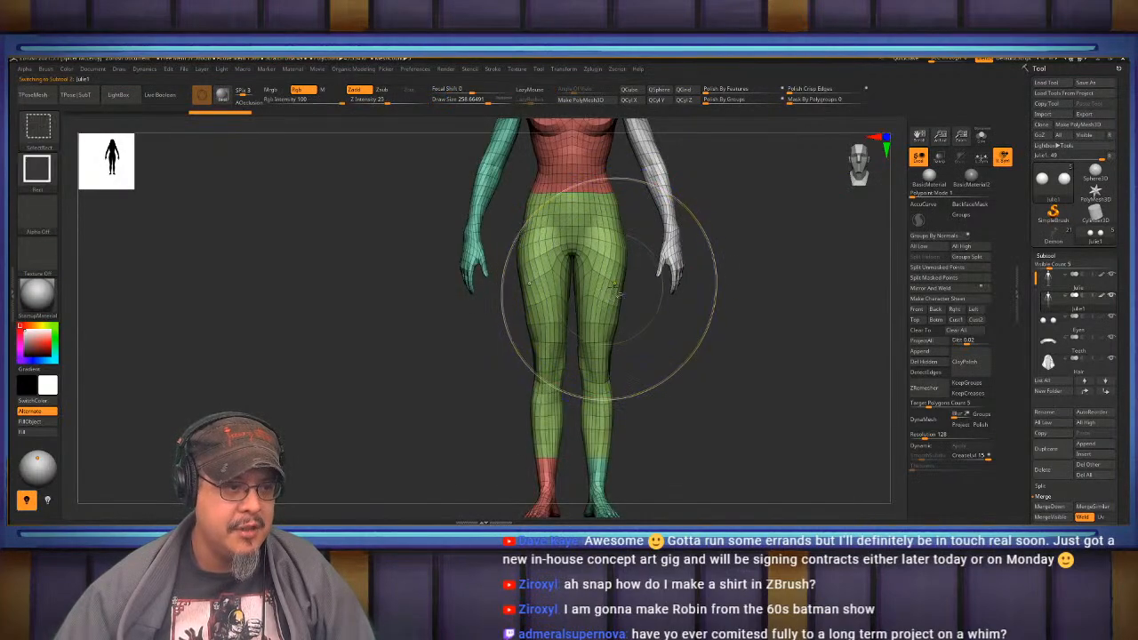
- Isolate the green waist-to-ankle polygroup on the duplicate and delete all hidden geometry
{"action": "left_click", "coordinate": [1046, 256]}
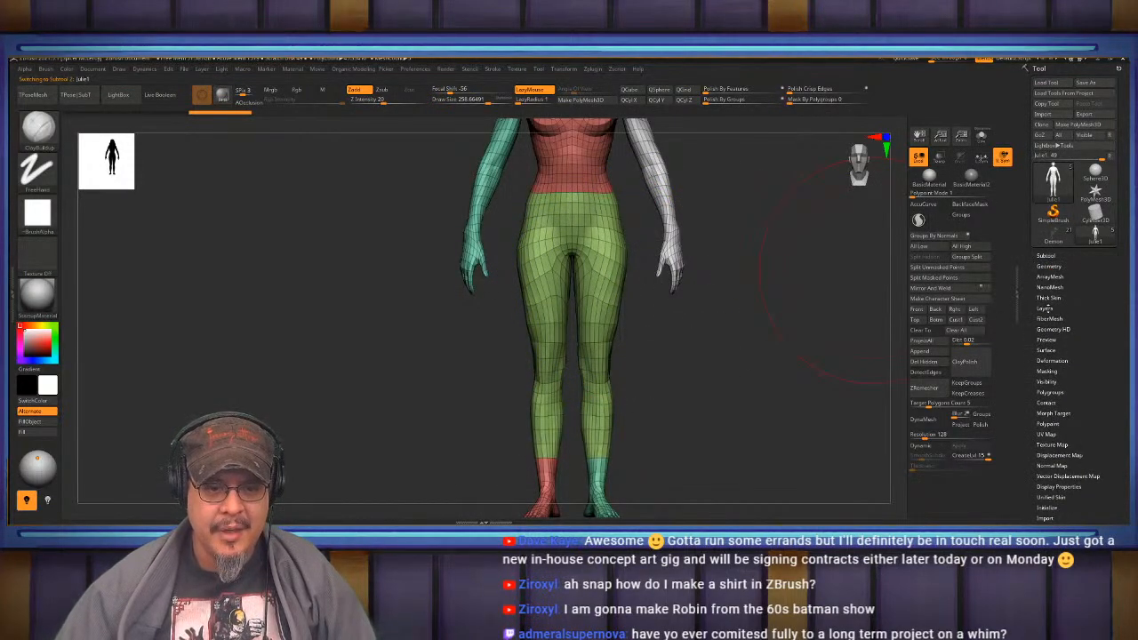
{"action": "left_click", "coordinate": [1047, 308]}
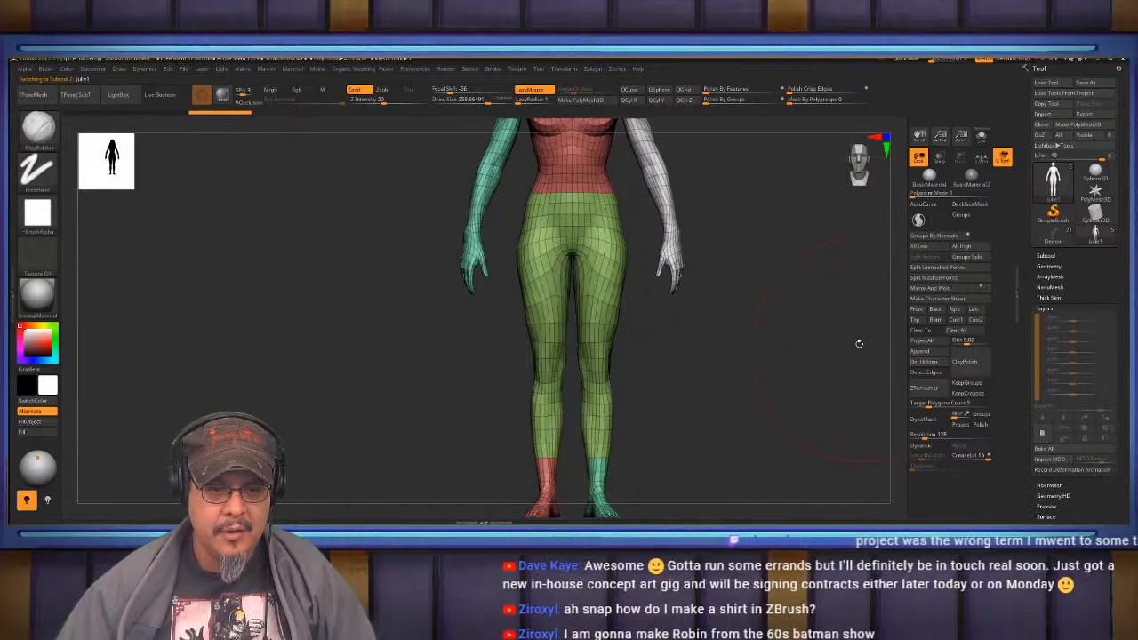
{"action": "left_click", "coordinate": [1093, 266]}
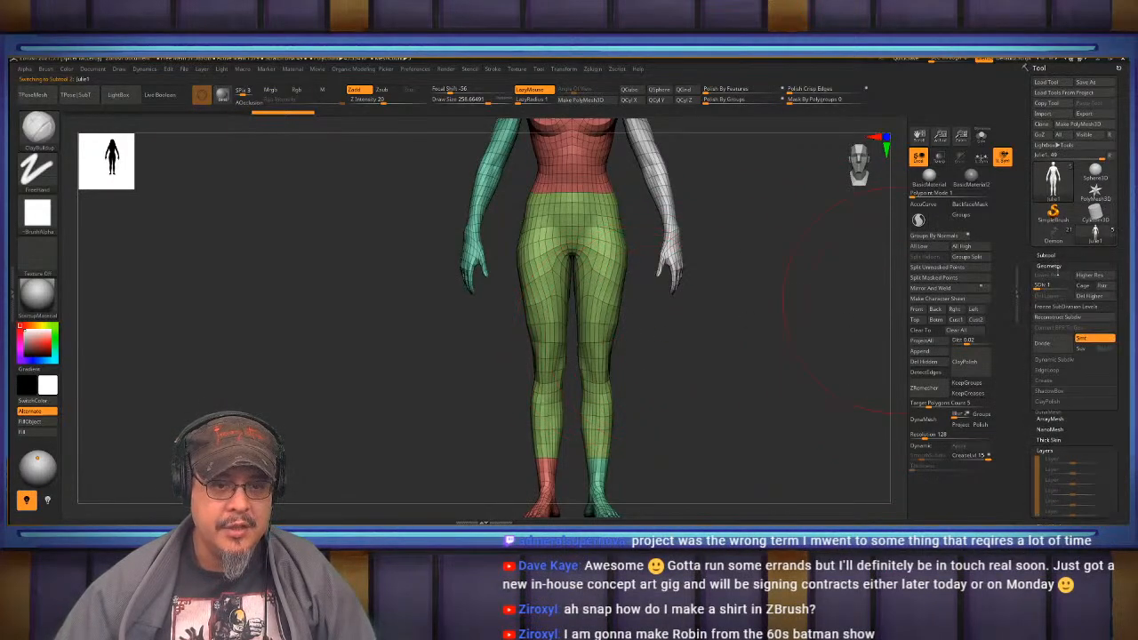
{"action": "key", "text": "ctrl+shift"}
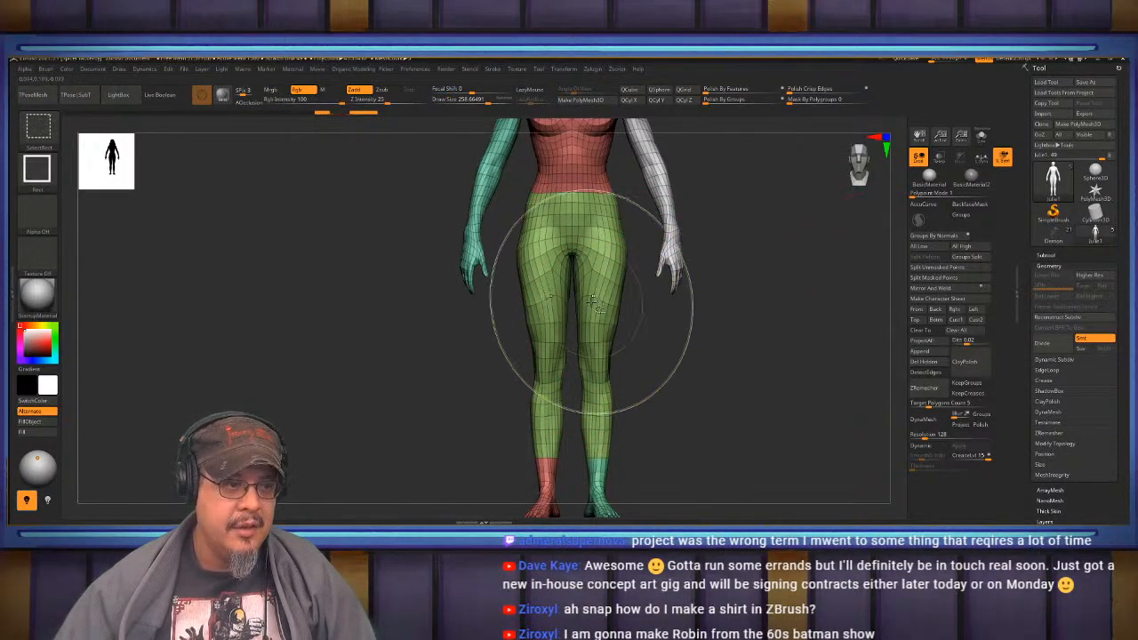
{"action": "left_click", "coordinate": [601, 306], "text": "ctrl+shift"}
{"action": "left_click_drag", "start_coordinate": [881, 329], "coordinate": [805, 333]}
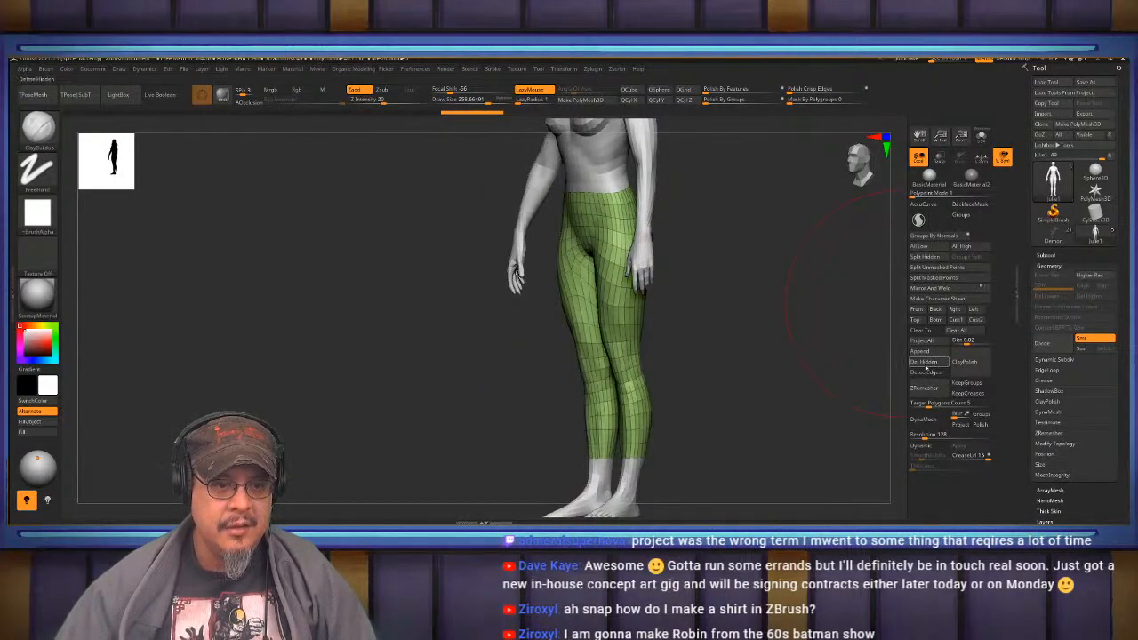
{"action": "left_click", "coordinate": [927, 363]}
- Extrude the trouser piece slightly outward with ZModeler's Extrude action on Polygroup All, and turn off the polyframe
{"action": "mouse_move", "coordinate": [711, 338]}
{"action": "left_mouse_down", "text": "shift"}
{"action": "mouse_move", "coordinate": [699, 340]}
{"action": "mouse_move", "coordinate": [699, 396]}
{"action": "mouse_move", "coordinate": [630, 381]}
{"action": "left_mouse_up", "text": "shift"}
{"action": "key", "text": "b"}
{"action": "key", "text": "z"}
{"action": "key", "text": "m"}
{"action": "left_click", "coordinate": [712, 424]}
{"action": "key", "text": "space"}
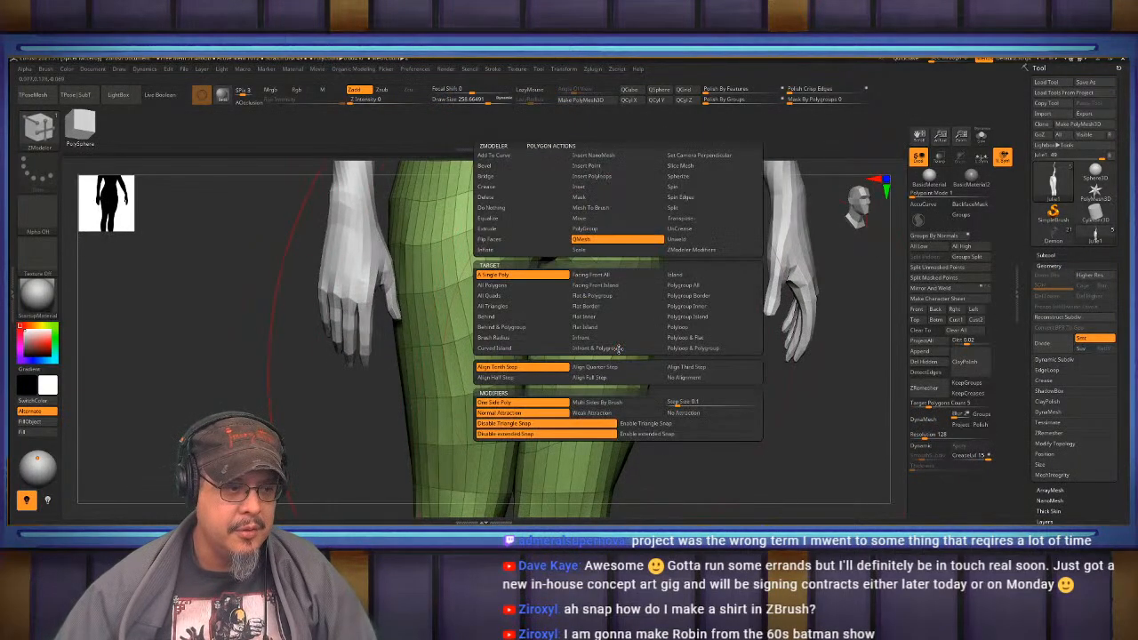
{"action": "left_click", "coordinate": [520, 229]}
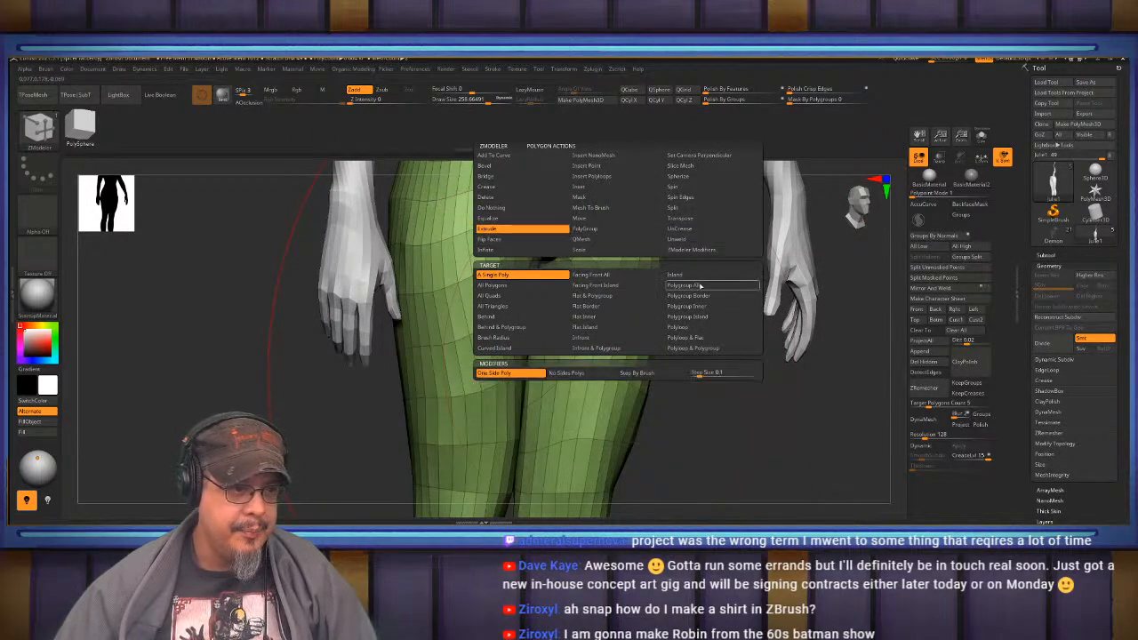
{"action": "left_click", "coordinate": [683, 285]}
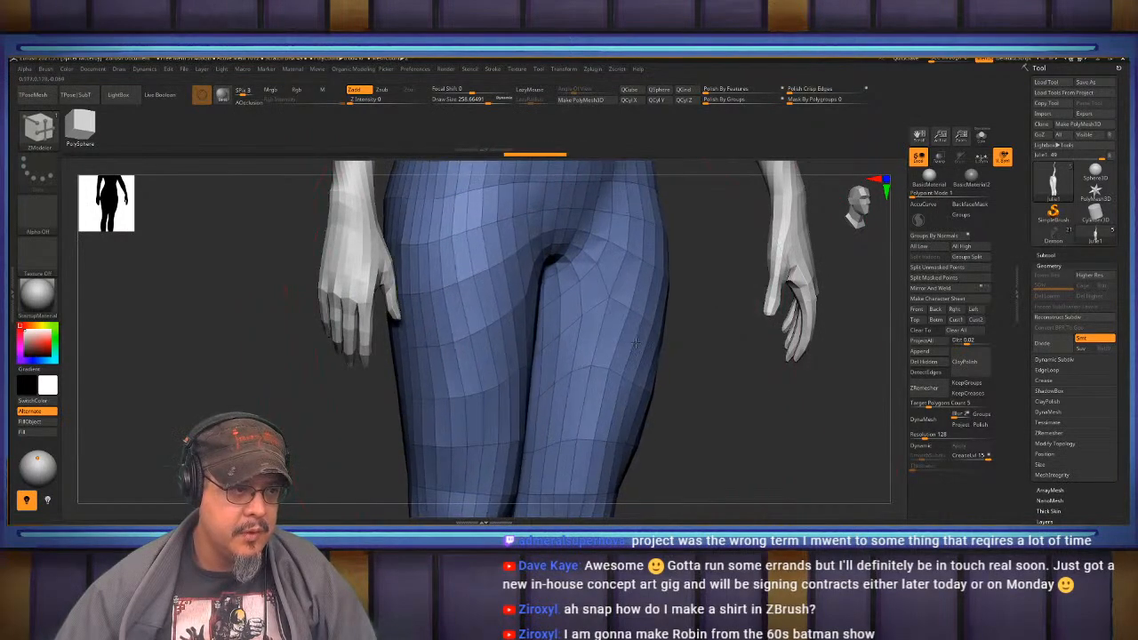
{"action": "mouse_move", "coordinate": [732, 373]}
{"action": "left_mouse_down", "text": "alt"}
{"action": "mouse_move", "coordinate": [729, 406]}
{"action": "mouse_move", "coordinate": [717, 382]}
{"action": "left_mouse_up", "text": "alt"}
{"action": "key", "text": "shift"}
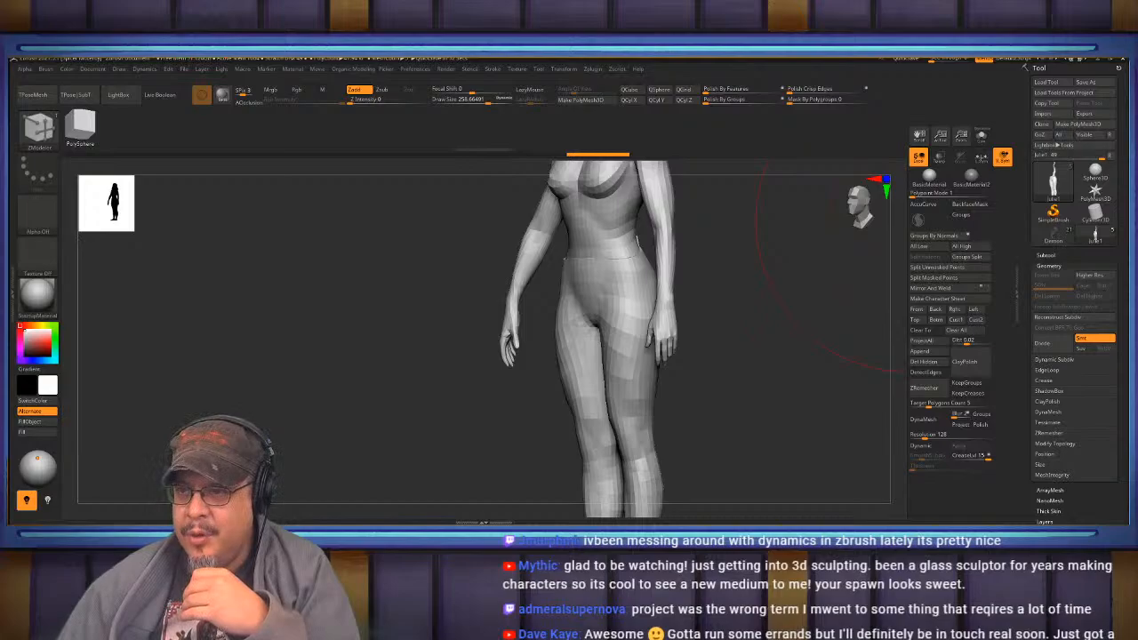
- Switch to the browser and look through the Thor God of Thunder artwork on ArtStation, especially the cape and clothing
{"action": "left_click_drag", "start_coordinate": [1125, 200], "coordinate": [675, 59]}
{"action": "scroll", "coordinate": [734, 366], "scroll_direction": "down", "scroll_amount": 7}
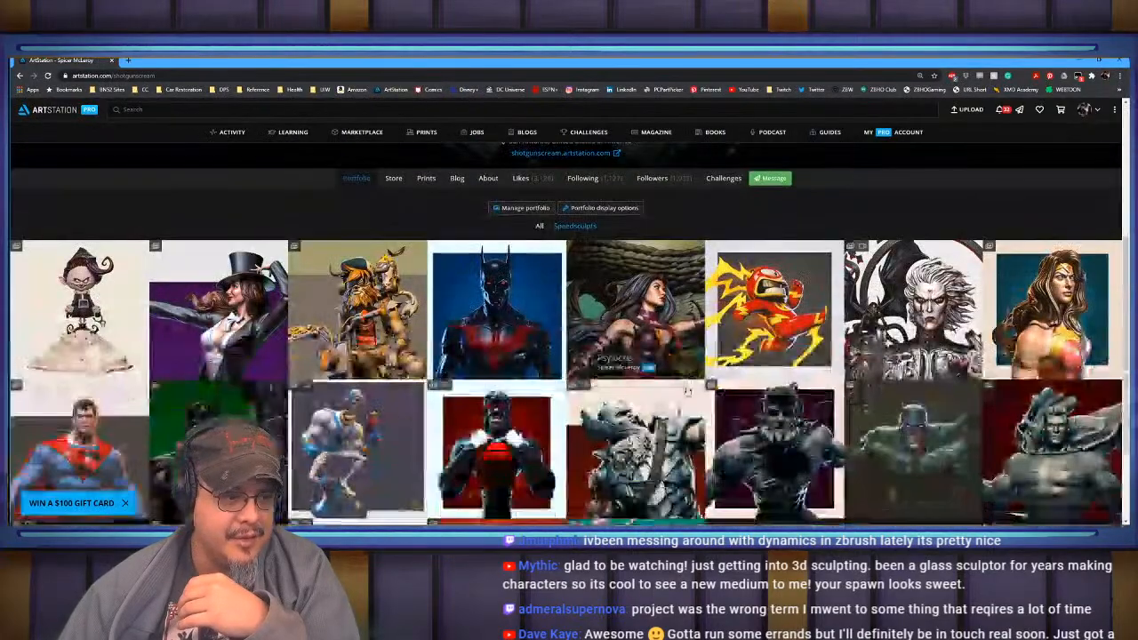
{"action": "left_click", "coordinate": [666, 306]}
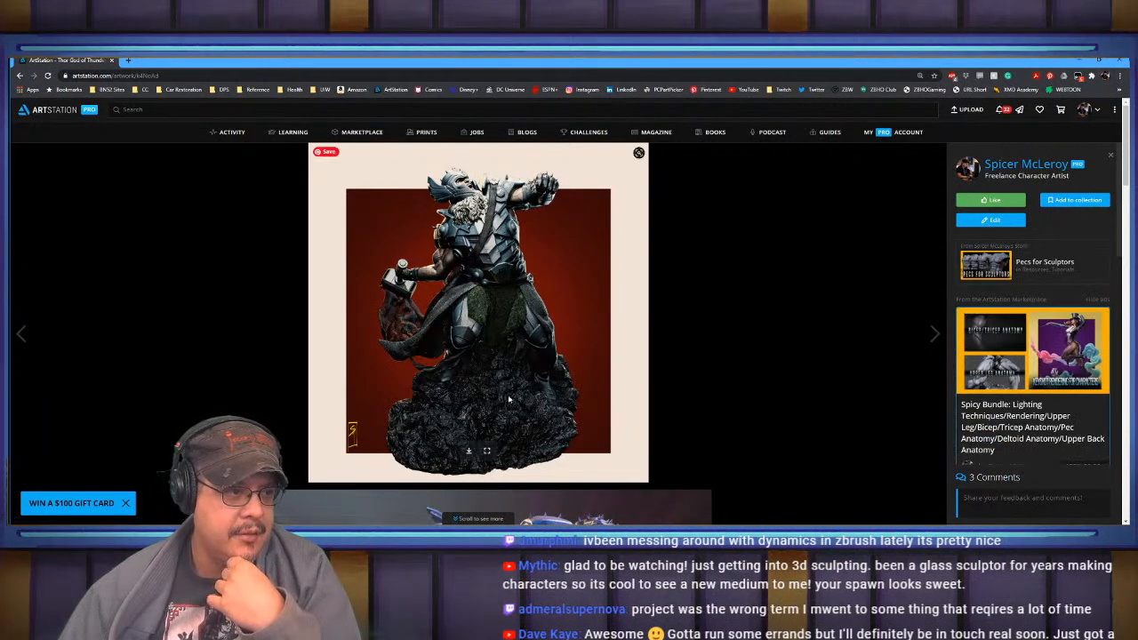
{"action": "scroll", "coordinate": [440, 405], "scroll_direction": "down", "scroll_amount": 8}
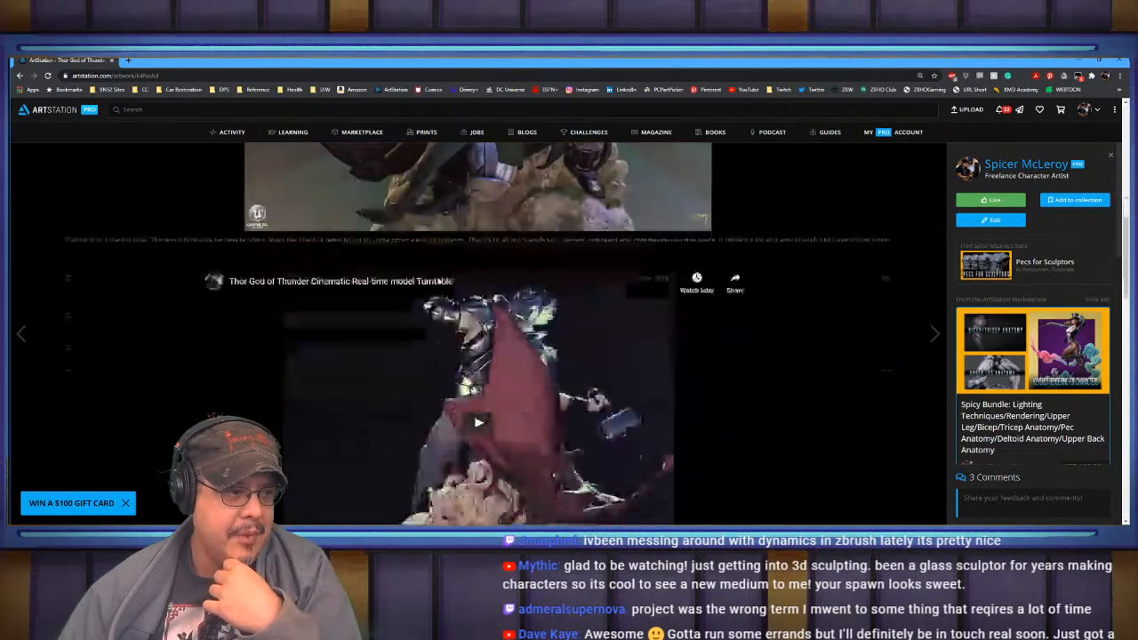
{"action": "scroll", "coordinate": [438, 282], "scroll_direction": "down", "scroll_amount": 5}
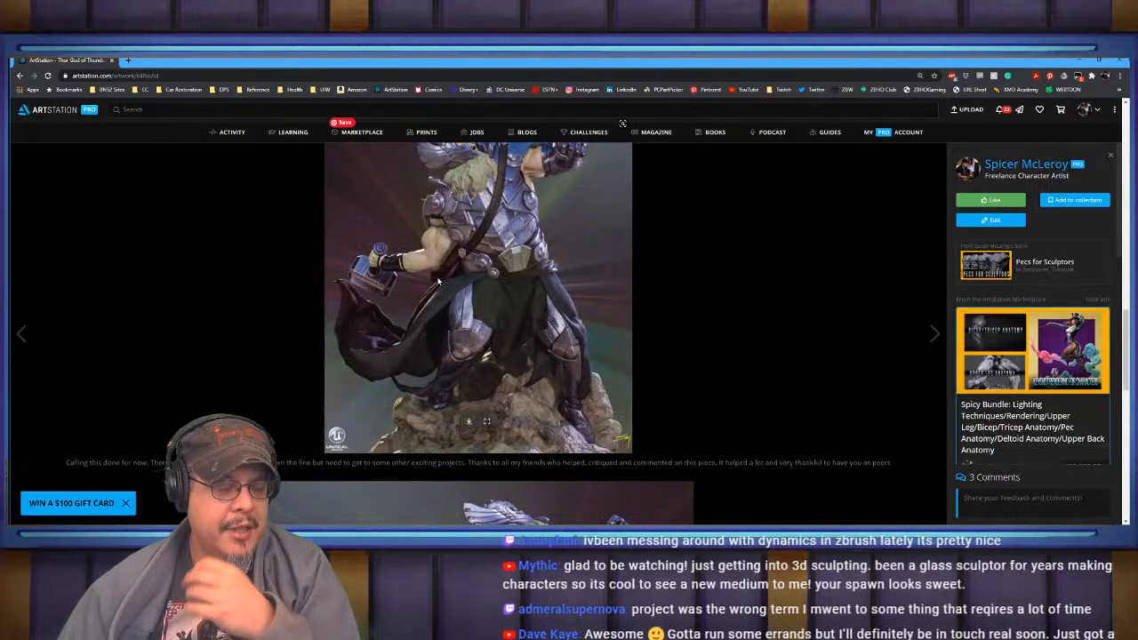
{"action": "scroll", "coordinate": [438, 282], "scroll_direction": "down", "scroll_amount": 4}
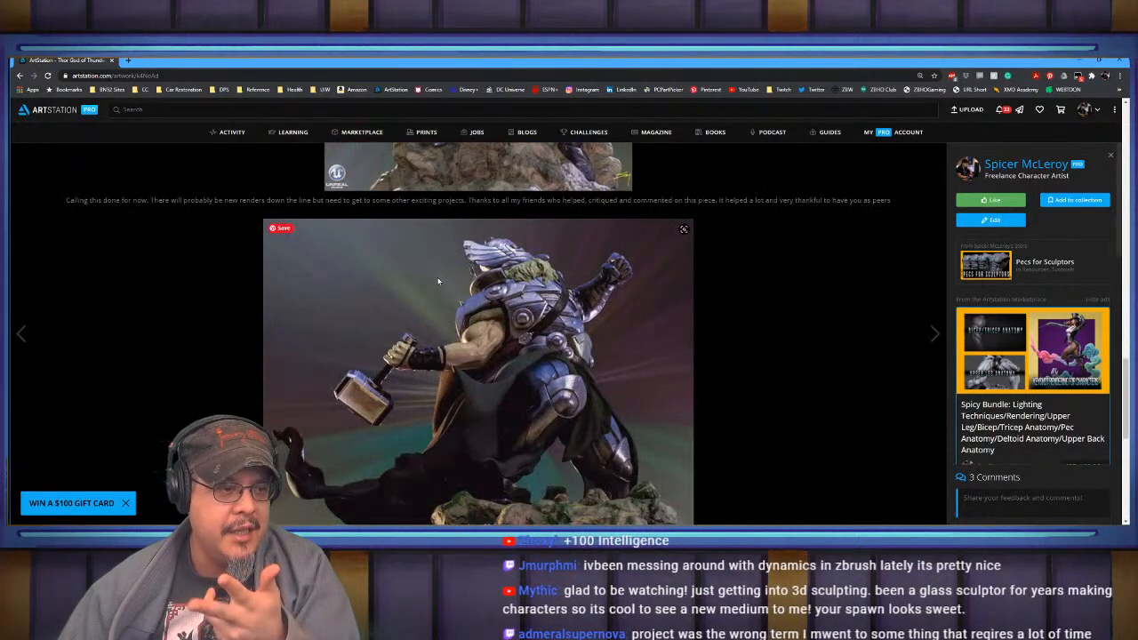
{"action": "scroll", "coordinate": [438, 282], "scroll_direction": "down", "scroll_amount": 3}
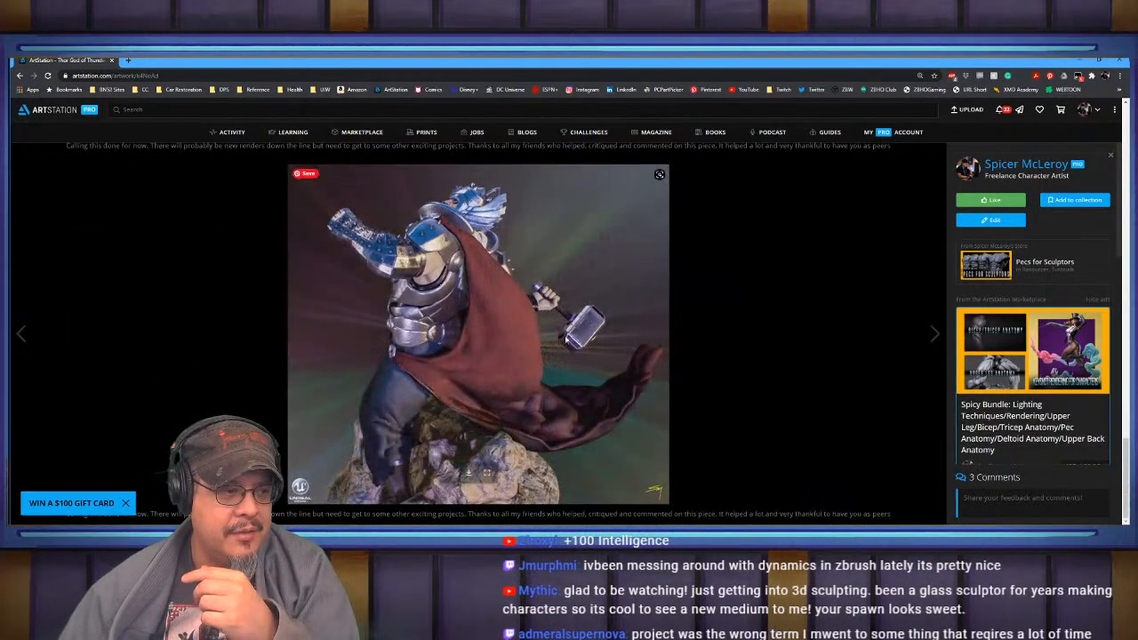
{"action": "scroll", "coordinate": [439, 282], "scroll_direction": "down", "scroll_amount": 3}
{"action": "scroll", "coordinate": [559, 342], "scroll_direction": "up", "scroll_amount": 10}
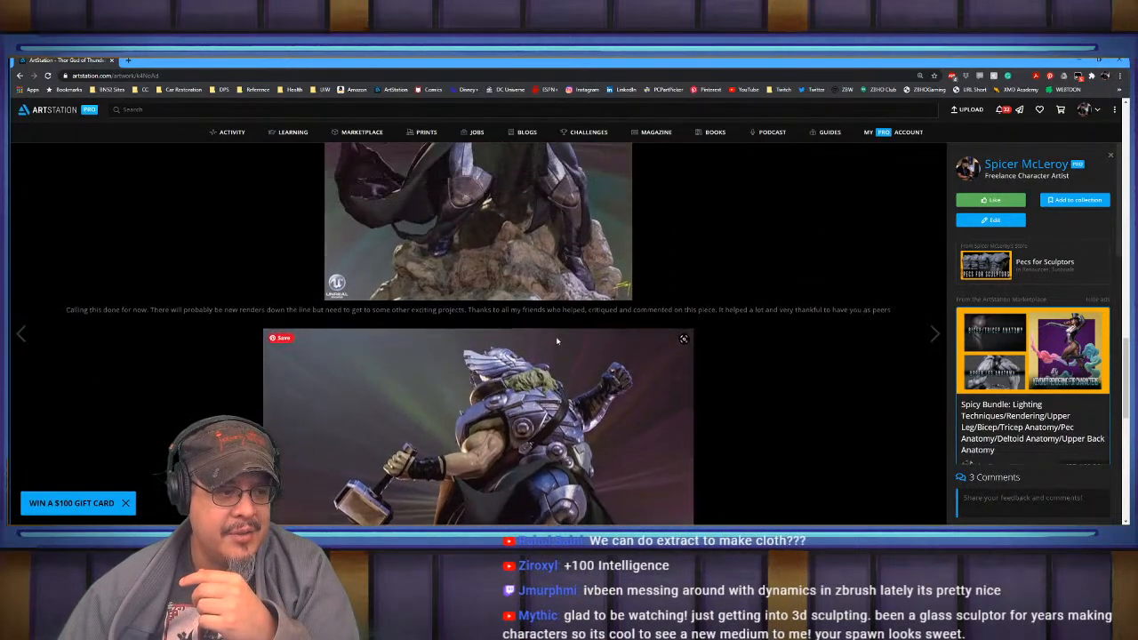
{"action": "scroll", "coordinate": [557, 340], "scroll_direction": "up", "scroll_amount": 10}
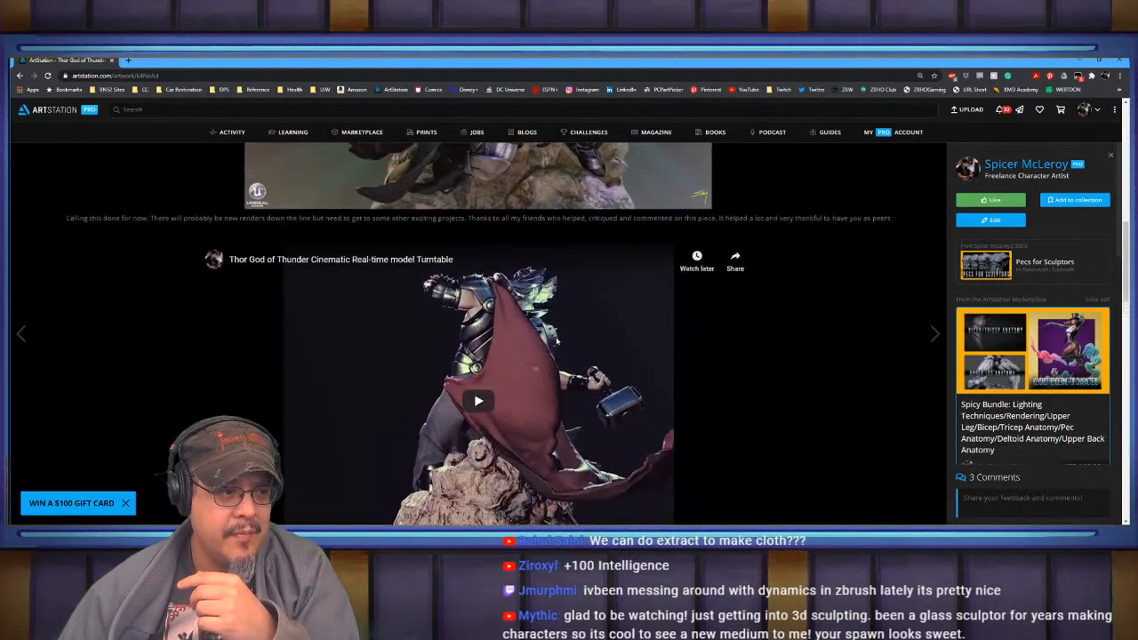
- Return to the ArtStation portfolio and look through the Requiem Vampire Knight renders and the comic cover reference
{"action": "left_click", "coordinate": [1072, 165]}
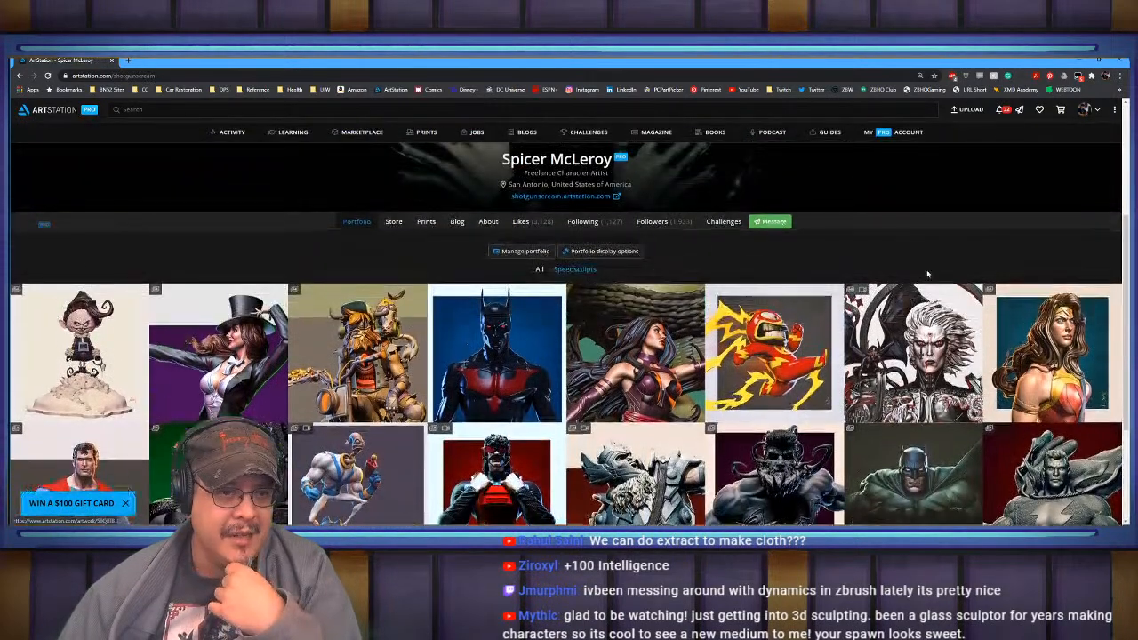
{"action": "left_click", "coordinate": [913, 356]}
{"action": "scroll", "coordinate": [546, 303], "scroll_direction": "down", "scroll_amount": 2}
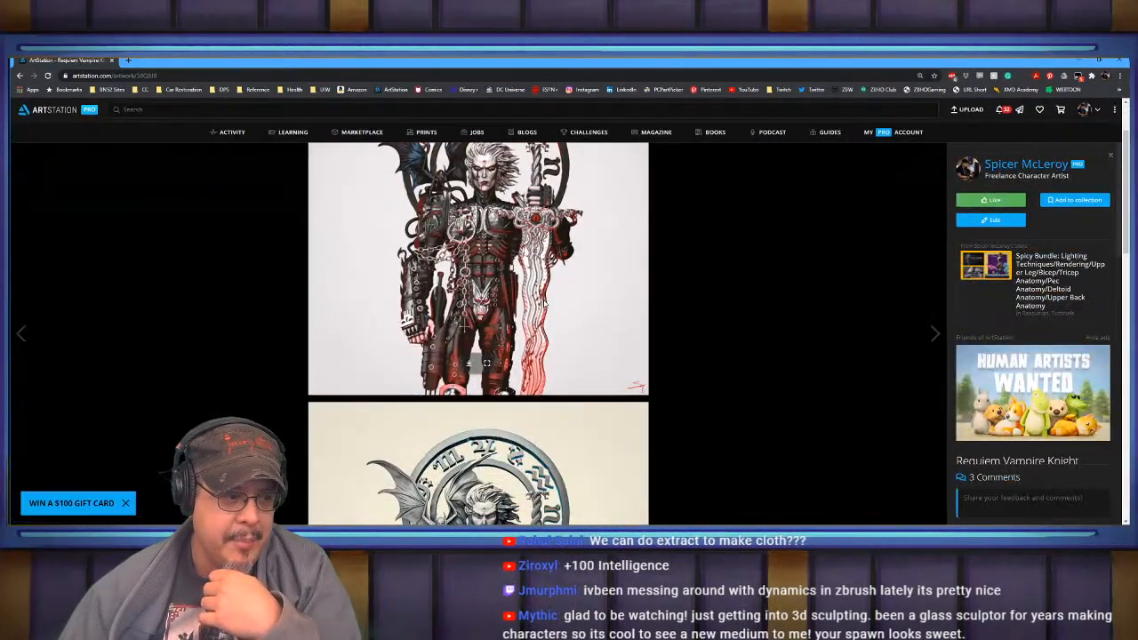
{"action": "scroll", "coordinate": [540, 303], "scroll_direction": "up", "scroll_amount": 1}
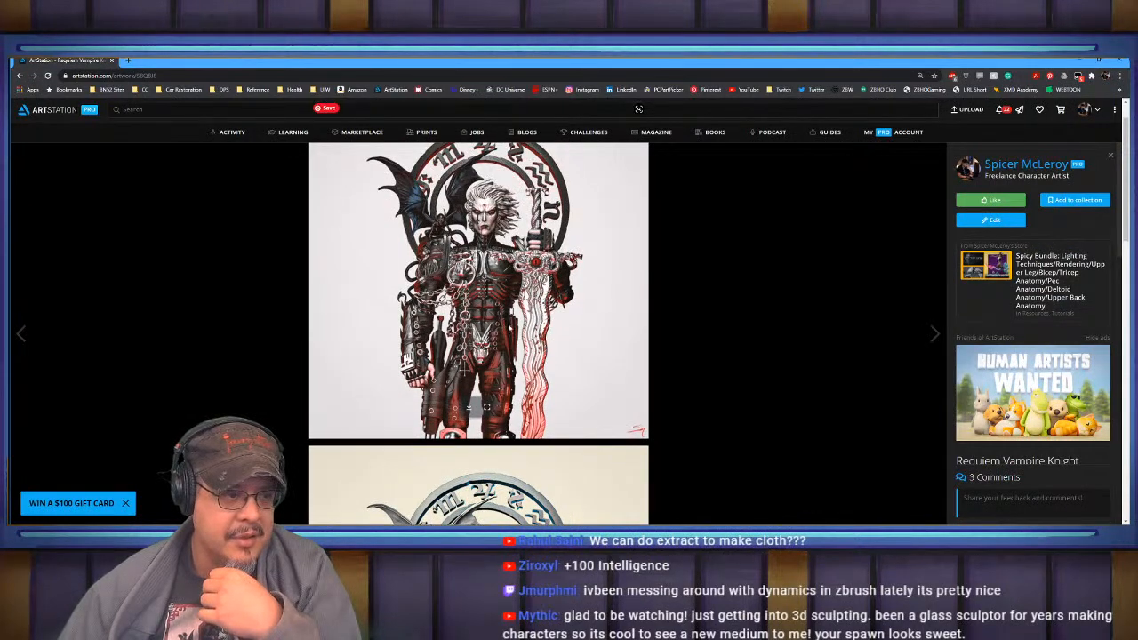
{"action": "scroll", "coordinate": [458, 378], "scroll_direction": "down", "scroll_amount": 3}
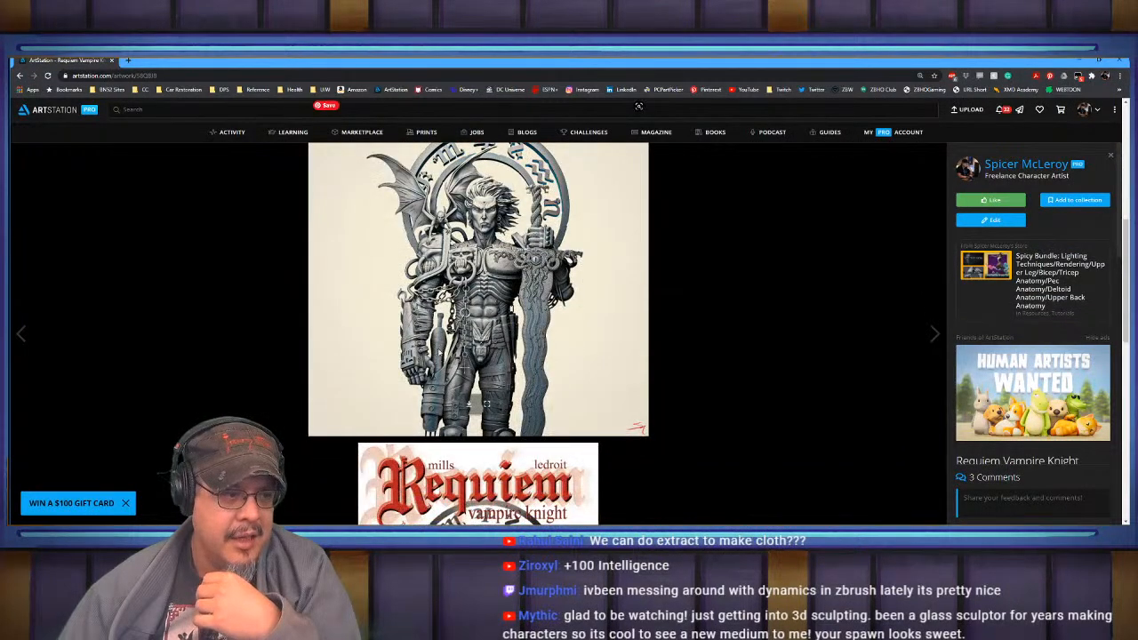
{"action": "scroll", "coordinate": [486, 403], "scroll_direction": "down", "scroll_amount": 3}
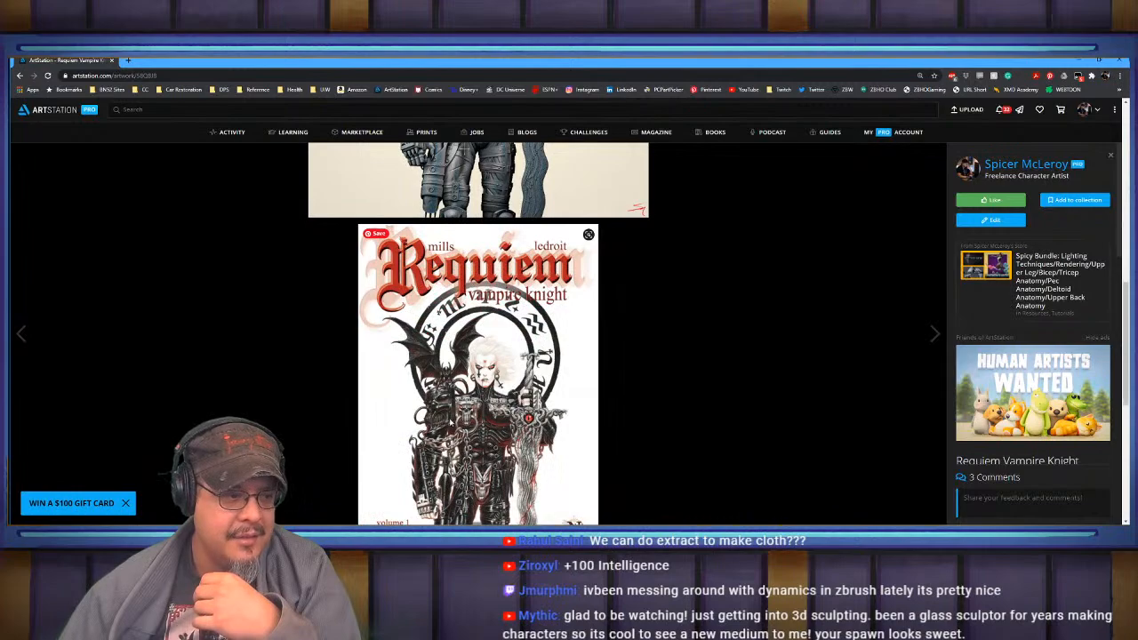
{"action": "scroll", "coordinate": [574, 480], "scroll_direction": "down", "scroll_amount": 5}
{"action": "scroll", "coordinate": [582, 401], "scroll_direction": "up", "scroll_amount": 2}
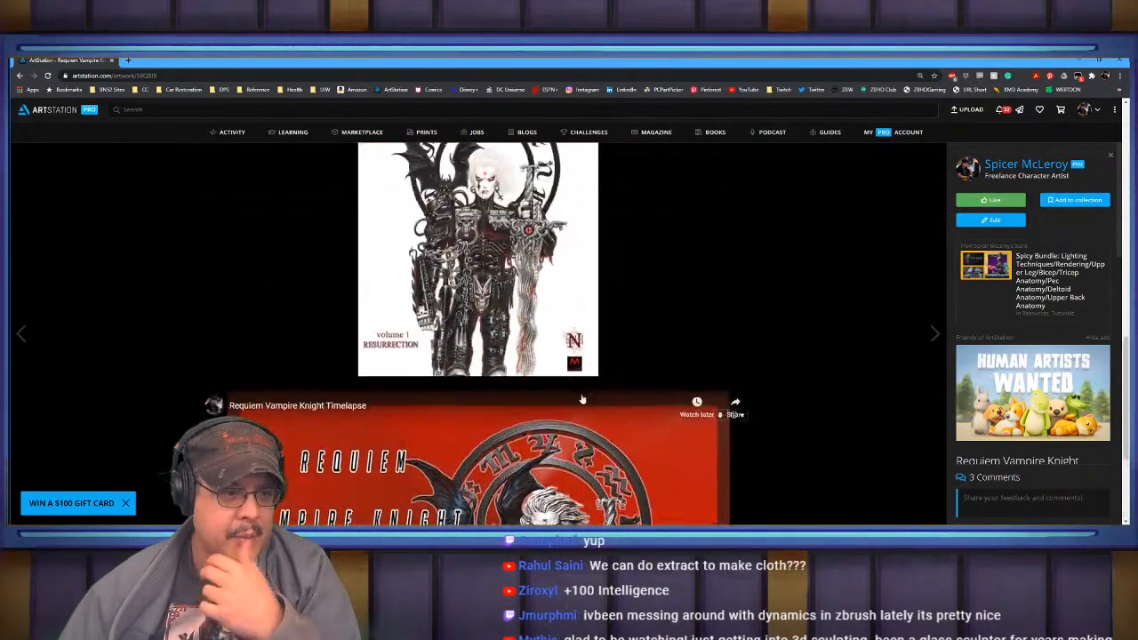
{"action": "scroll", "coordinate": [582, 400], "scroll_direction": "up", "scroll_amount": 1}
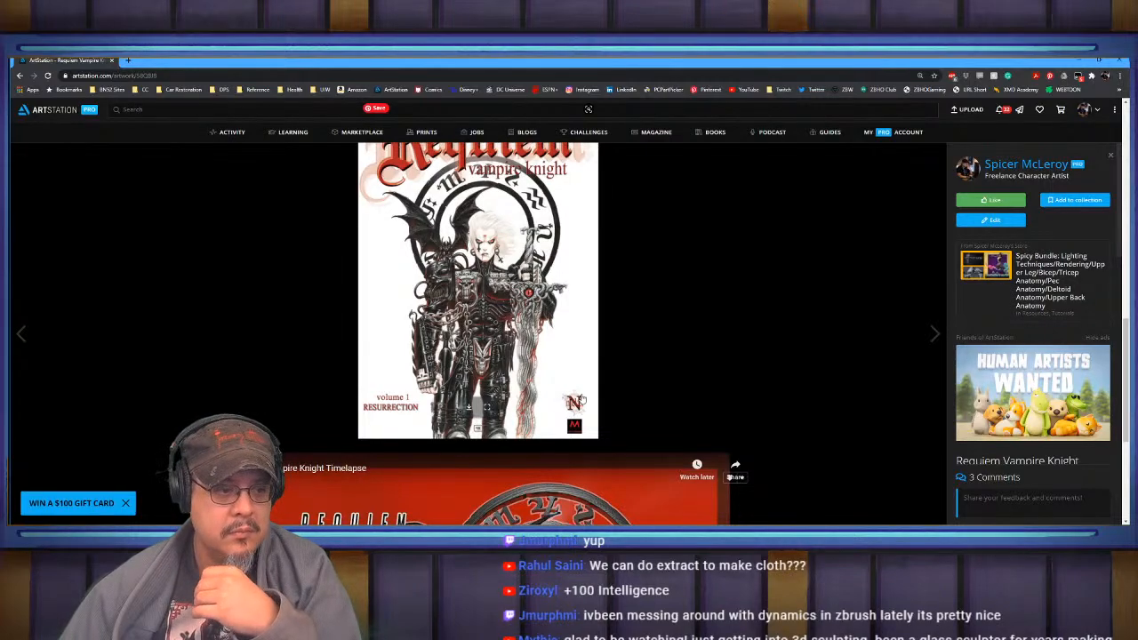
- Switch back to ZBrush from the browser
{"action": "key", "text": "super+d"}
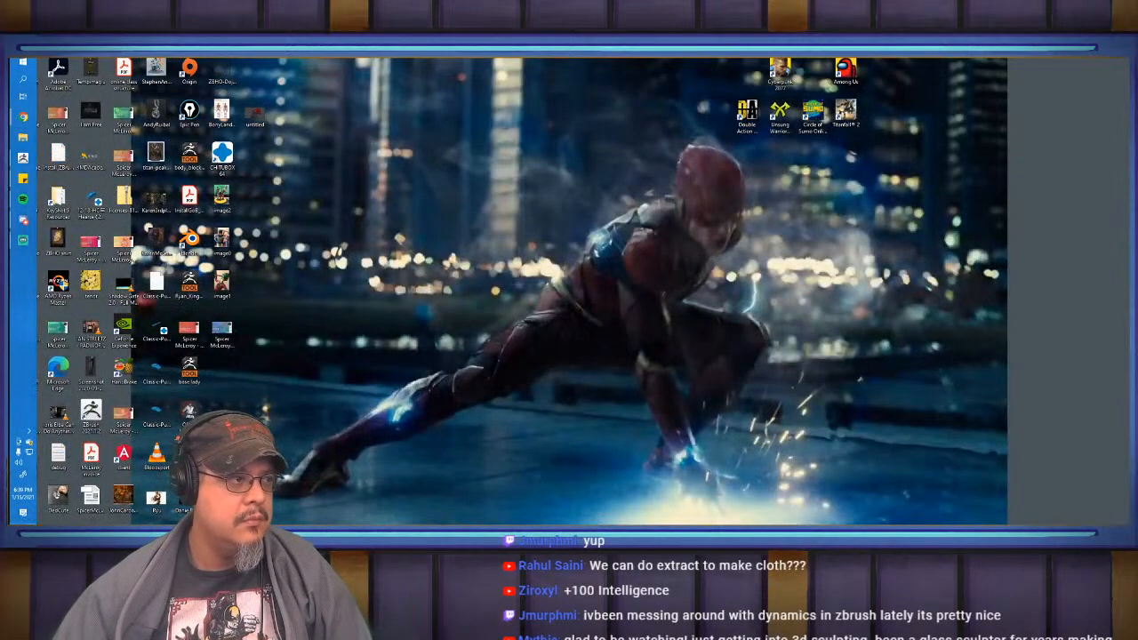
{"action": "key", "text": "alt+Tab"}
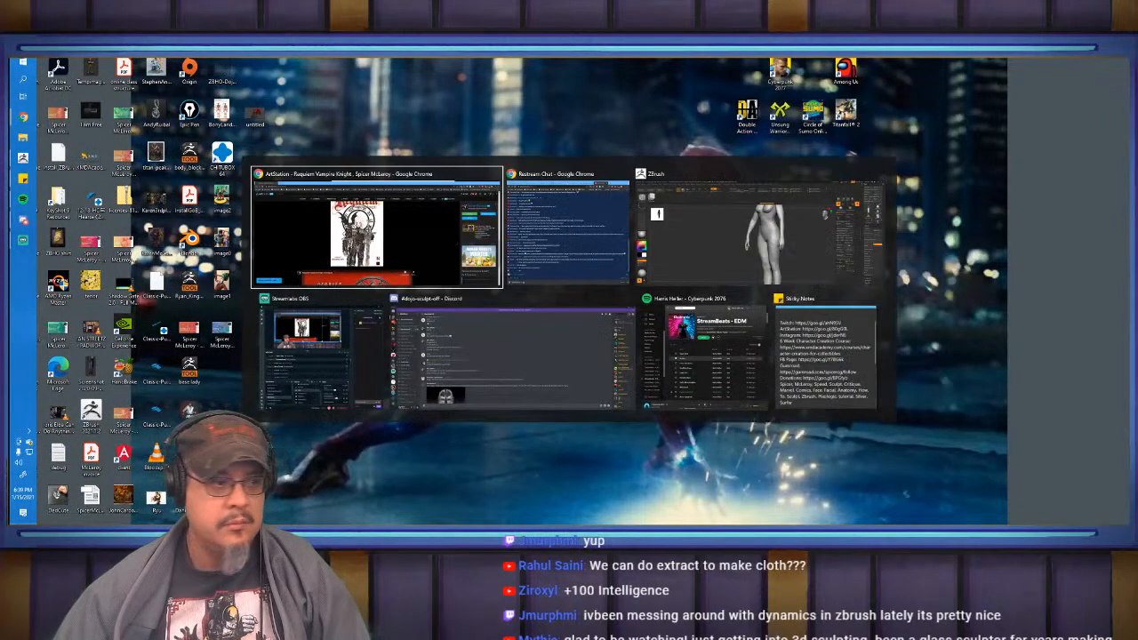
{"action": "key", "text": "alt+Tab"}
{"action": "key", "text": "alt+Tab"}
{"action": "key", "text": "alt+Tab"}
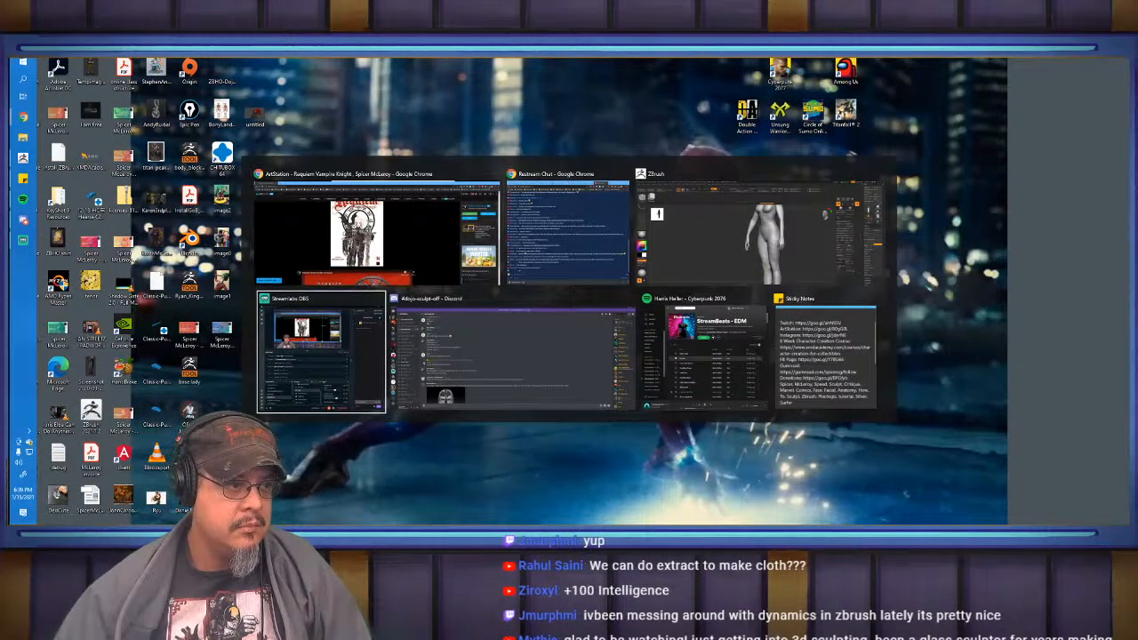
{"action": "key", "text": "alt+shift+Tab"}
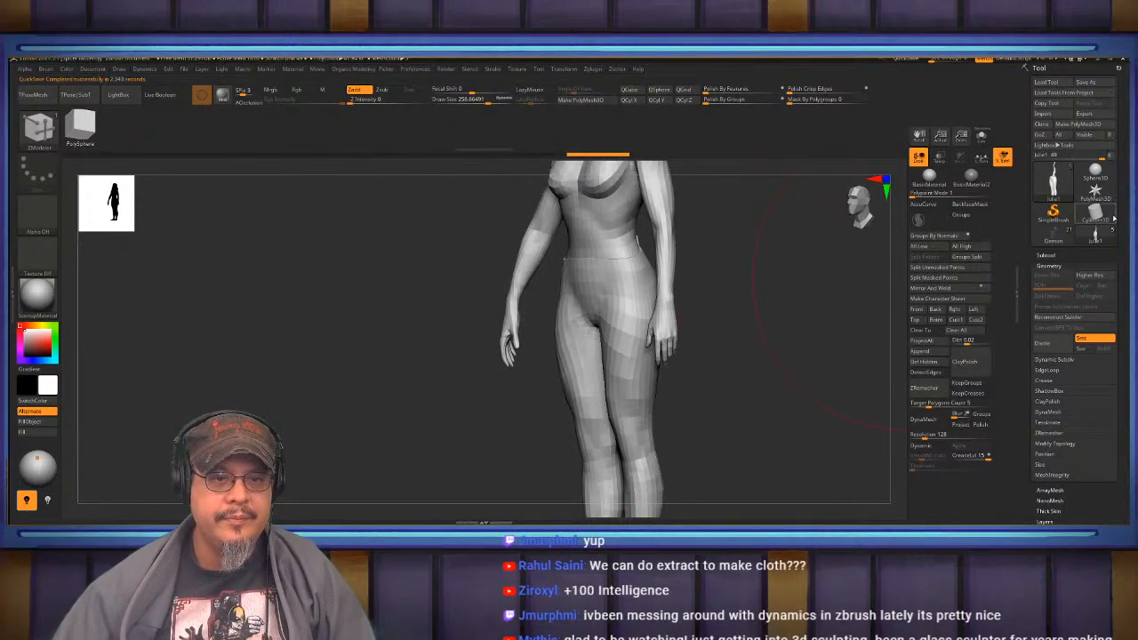
- Make the Demon diorama the active tool again and bring the demon's head into close side view
{"action": "left_click", "coordinate": [1054, 230]}
{"action": "key", "text": "f"}
{"action": "left_click_drag", "start_coordinate": [373, 366], "coordinate": [644, 362]}
{"action": "key", "text": "alt+Tab"}
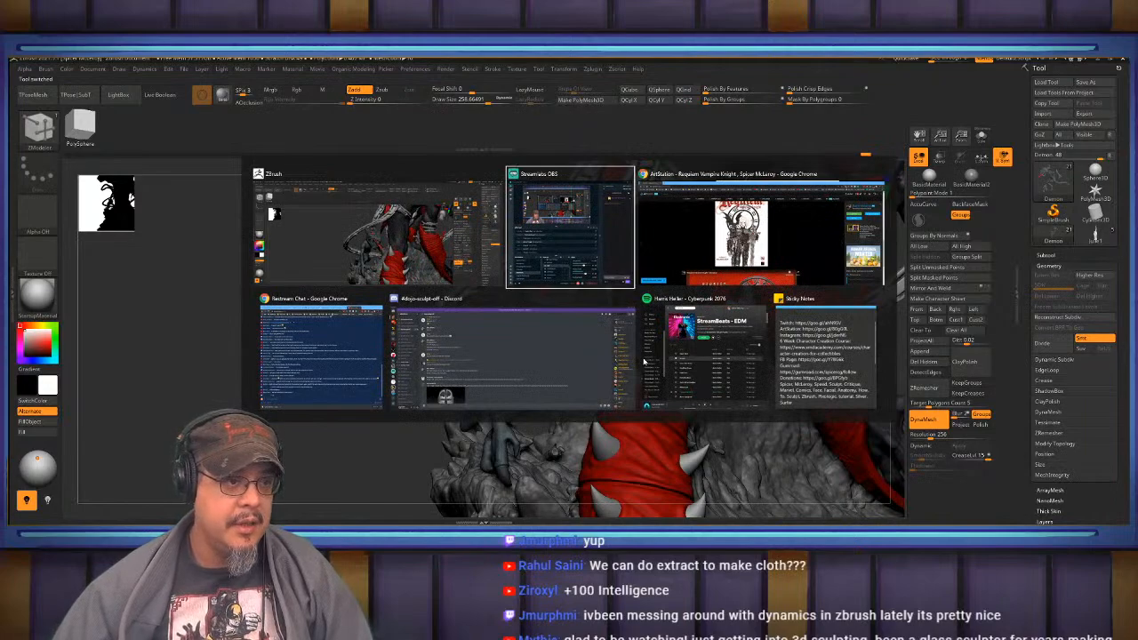
{"action": "key", "text": "alt+Tab"}
{"action": "key", "text": "alt+Tab"}
{"action": "key", "text": "Escape"}
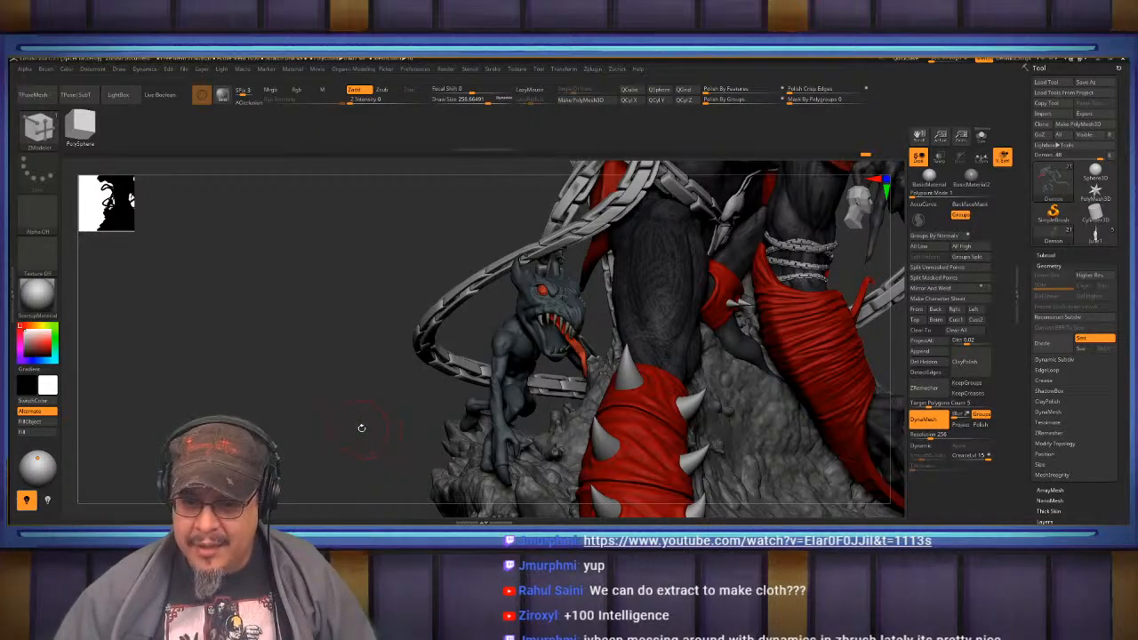
{"action": "right_click_drag", "start_coordinate": [360, 421], "coordinate": [533, 322]}
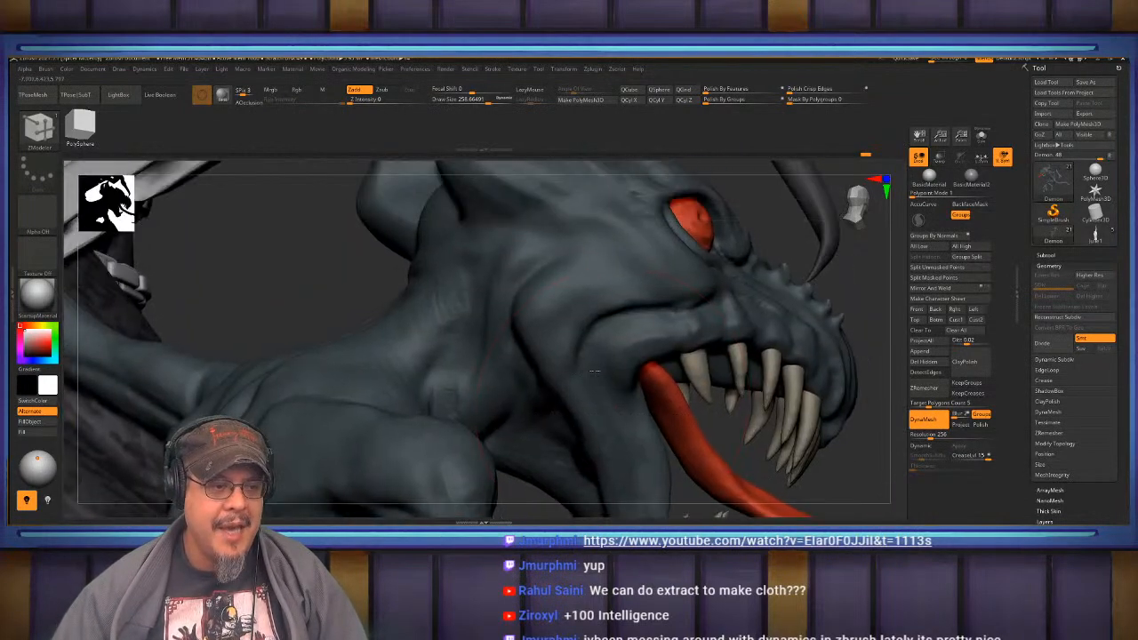
- Reshape the demon's neck behind and below the open jaw with the Move brush
{"action": "key", "text": "b"}
{"action": "key", "text": "m"}
{"action": "key", "text": "v"}
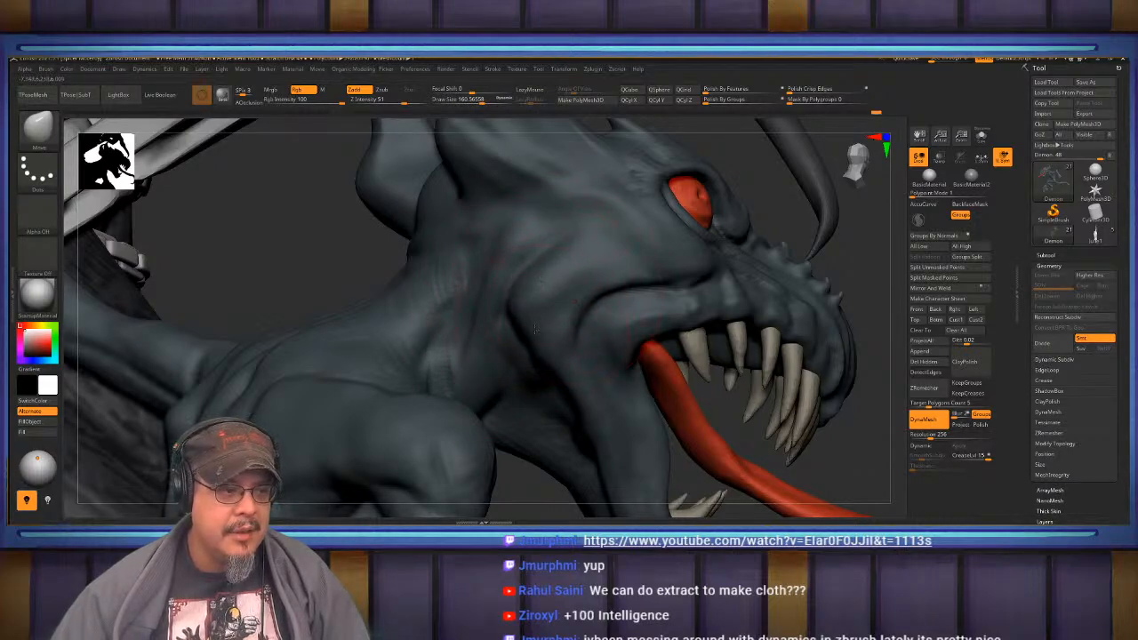
{"action": "left_click_drag", "start_coordinate": [563, 376], "coordinate": [553, 380]}
{"action": "left_click_drag", "start_coordinate": [569, 437], "coordinate": [578, 433]}
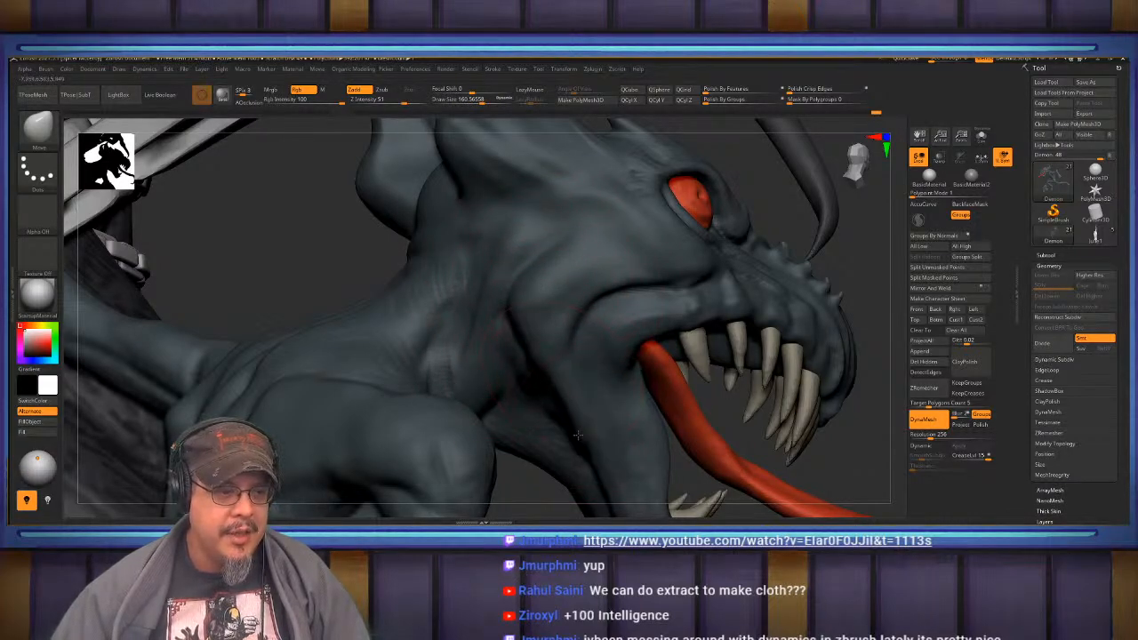
- Soften and build up the collarbone and upper chest forms with the FormSoft brush at a draw size of about 110
{"action": "mouse_move", "coordinate": [591, 459]}
{"action": "right_mouse_down", "text": "alt"}
{"action": "mouse_move", "coordinate": [588, 343]}
{"action": "mouse_move", "coordinate": [644, 363]}
{"action": "right_mouse_up", "text": "alt"}
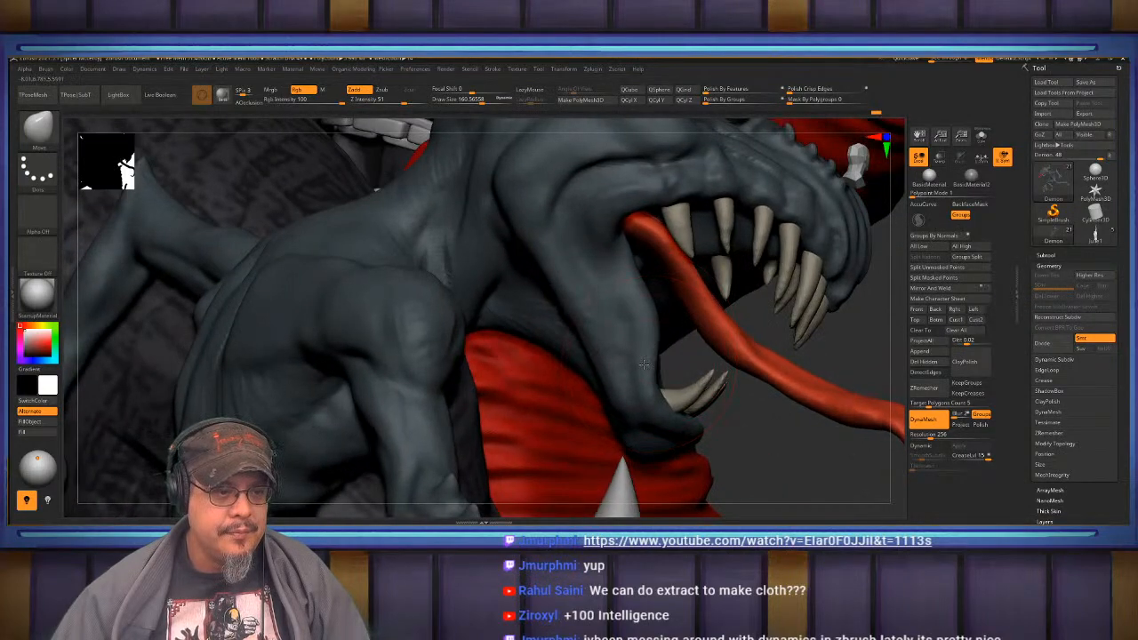
{"action": "right_click_drag", "start_coordinate": [557, 344], "coordinate": [435, 347]}
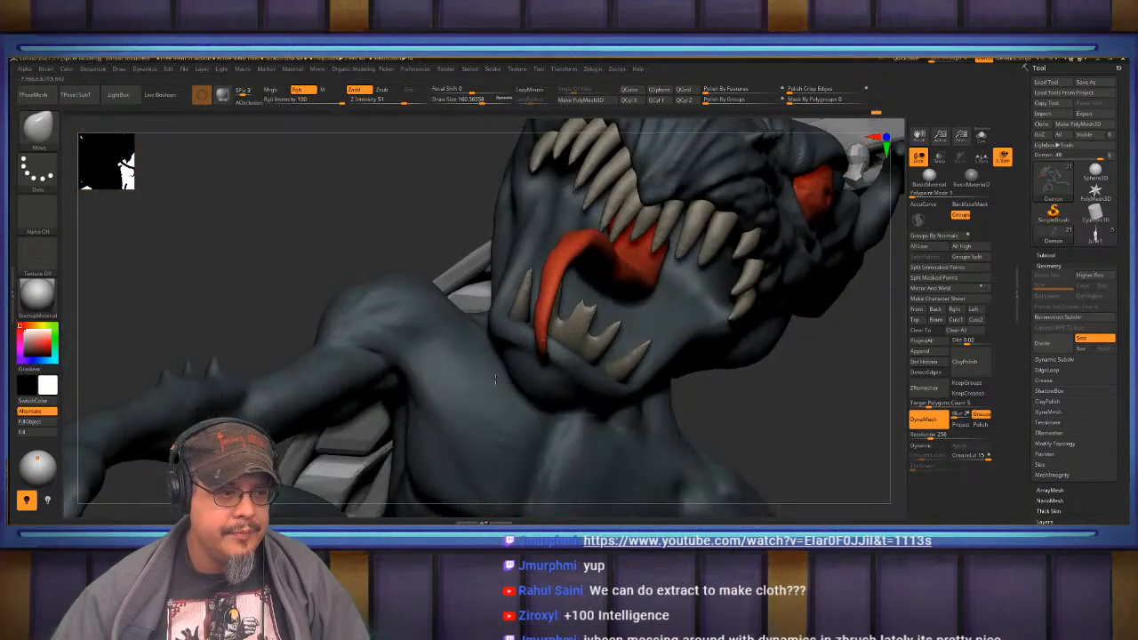
{"action": "right_click_drag", "start_coordinate": [658, 342], "coordinate": [553, 338]}
{"action": "key", "text": "b"}
{"action": "key", "text": "f"}
{"action": "key", "text": "s"}
{"action": "left_click_drag", "start_coordinate": [553, 339], "coordinate": [549, 320]}
{"action": "mouse_move", "coordinate": [560, 320]}
{"action": "right_mouse_down"}
{"action": "mouse_move", "coordinate": [620, 325]}
{"action": "mouse_move", "coordinate": [558, 325]}
{"action": "right_mouse_up"}
{"action": "key", "text": "s"}
{"action": "left_click_drag", "start_coordinate": [552, 325], "coordinate": [541, 326]}
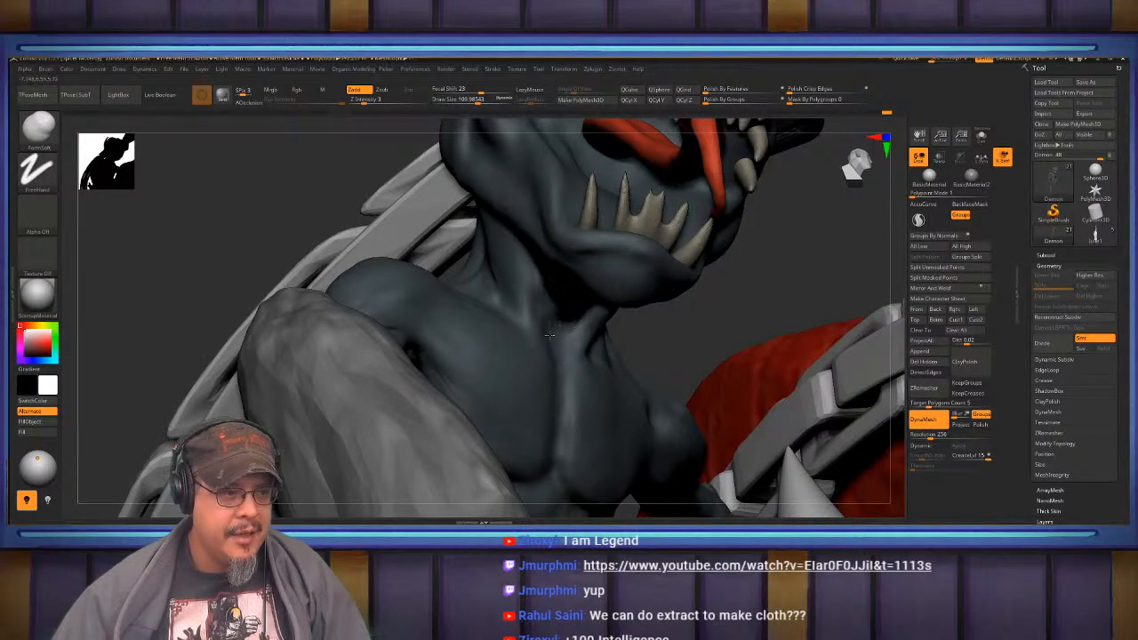
{"action": "right_click_drag", "start_coordinate": [550, 335], "coordinate": [389, 311]}
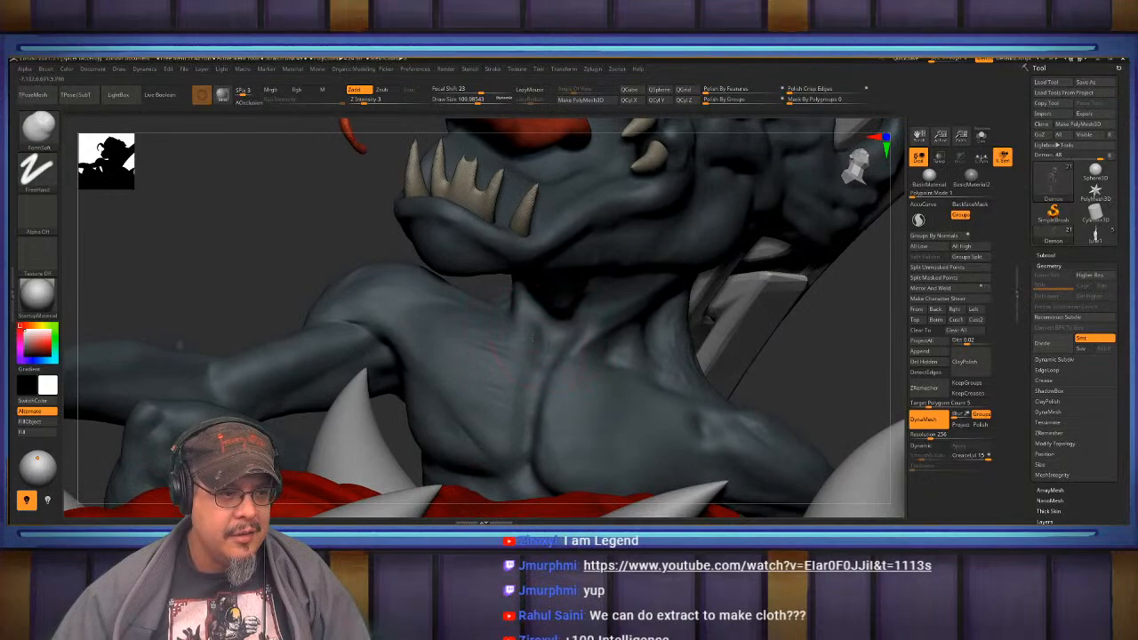
{"action": "left_click", "coordinate": [594, 360], "text": "alt"}
- Reduce the draw size to about 58 and refine the pit of the neck and sternum with FormSoft strokes and smoothing
{"action": "key", "text": "s"}
{"action": "left_click", "coordinate": [590, 360]}
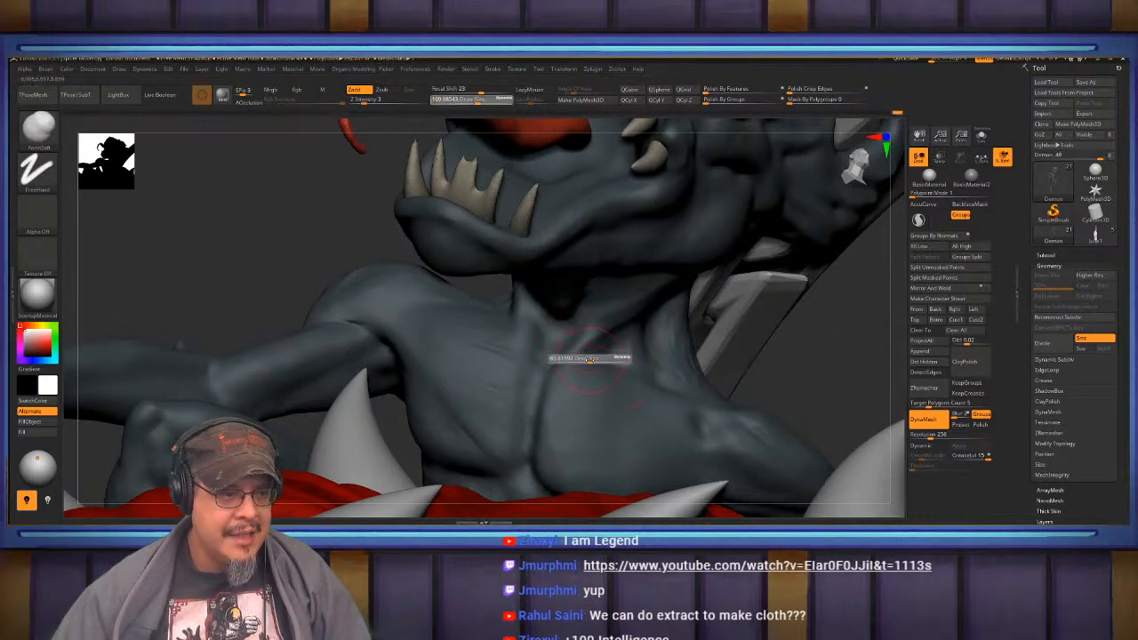
{"action": "right_click_drag", "start_coordinate": [591, 359], "coordinate": [513, 326]}
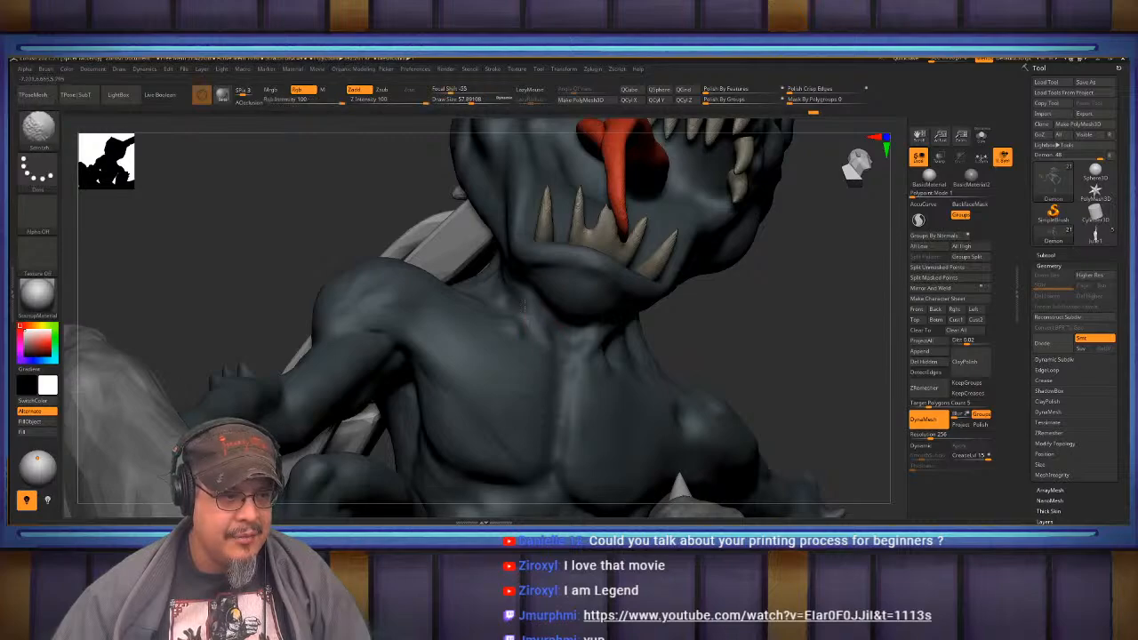
{"action": "mouse_move", "coordinate": [614, 311]}
{"action": "right_mouse_down"}
{"action": "mouse_move", "coordinate": [562, 327]}
{"action": "mouse_move", "coordinate": [584, 327]}
{"action": "right_mouse_up"}
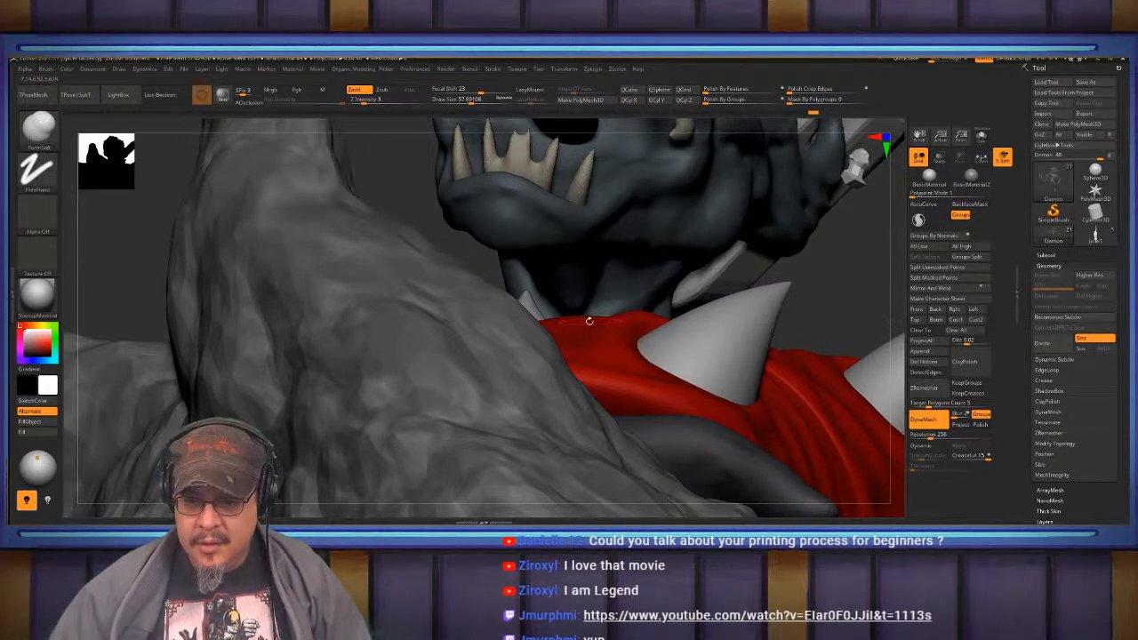
{"action": "mouse_move", "coordinate": [587, 323]}
{"action": "right_mouse_down"}
{"action": "mouse_move", "coordinate": [613, 331]}
{"action": "mouse_move", "coordinate": [590, 338]}
{"action": "right_mouse_up"}
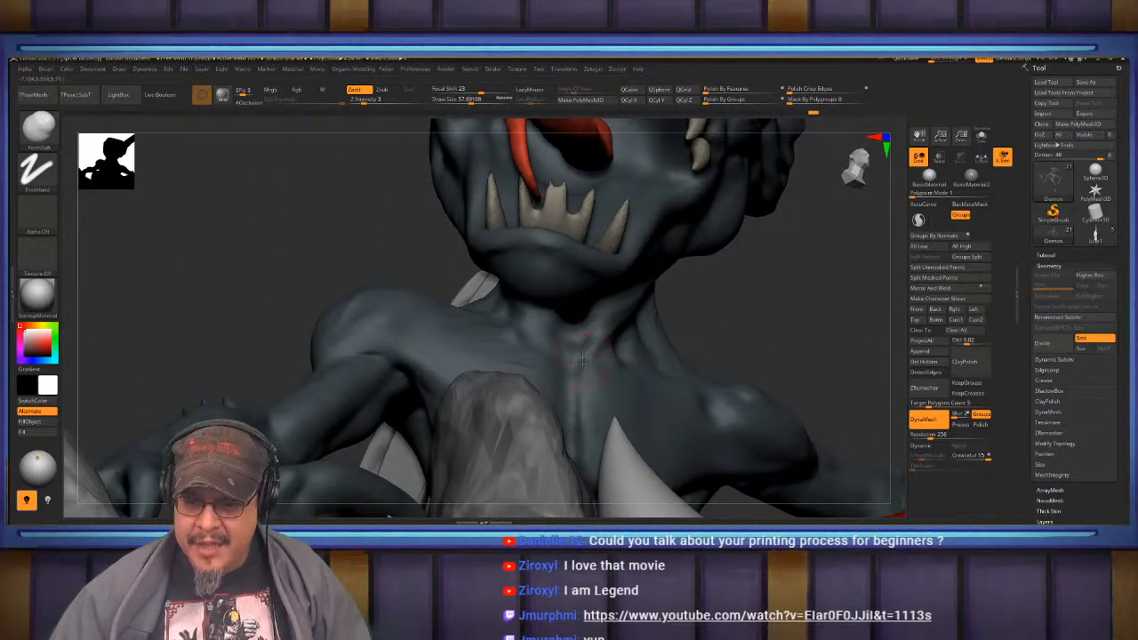
- Carve muscle creases into the demon's bent arm with the DamStandard brush and smooth them
{"action": "key", "text": "f"}
{"action": "right_click_drag", "start_coordinate": [574, 369], "coordinate": [641, 331]}
{"action": "key", "text": "b"}
{"action": "key", "text": "d"}
{"action": "key", "text": "s"}
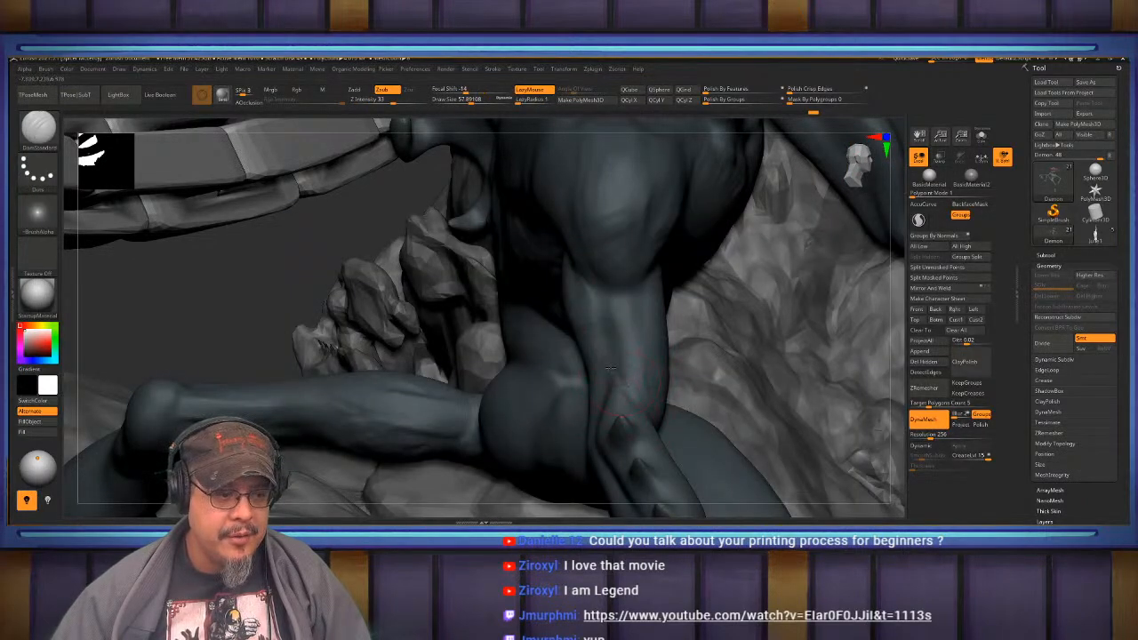
{"action": "key", "text": "shift"}
- Add muscle volume around the elbow and forearm of the demon's supporting arm with ClayBuildup, and smooth it
{"action": "right_click_drag", "start_coordinate": [590, 402], "coordinate": [619, 380]}
{"action": "key", "text": "b"}
{"action": "key", "text": "c"}
{"action": "key", "text": "b"}
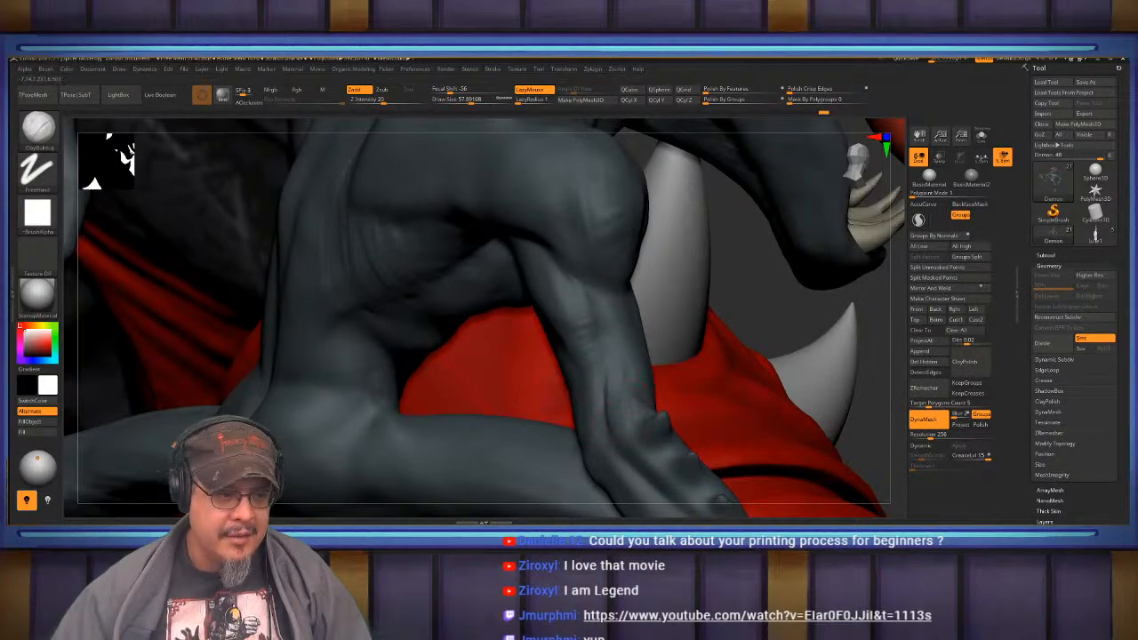
{"action": "key", "text": "shift"}
- Build up and smooth the spiked forearm with ClayBuildup at a draw size of about 69, continuing down to the wrist
{"action": "mouse_move", "coordinate": [621, 377]}
{"action": "right_mouse_down"}
{"action": "mouse_move", "coordinate": [549, 311]}
{"action": "mouse_move", "coordinate": [576, 319]}
{"action": "right_mouse_up"}
{"action": "key", "text": "s"}
{"action": "left_click_drag", "start_coordinate": [571, 320], "coordinate": [576, 320]}
{"action": "right_click_drag", "start_coordinate": [576, 320], "coordinate": [579, 319]}
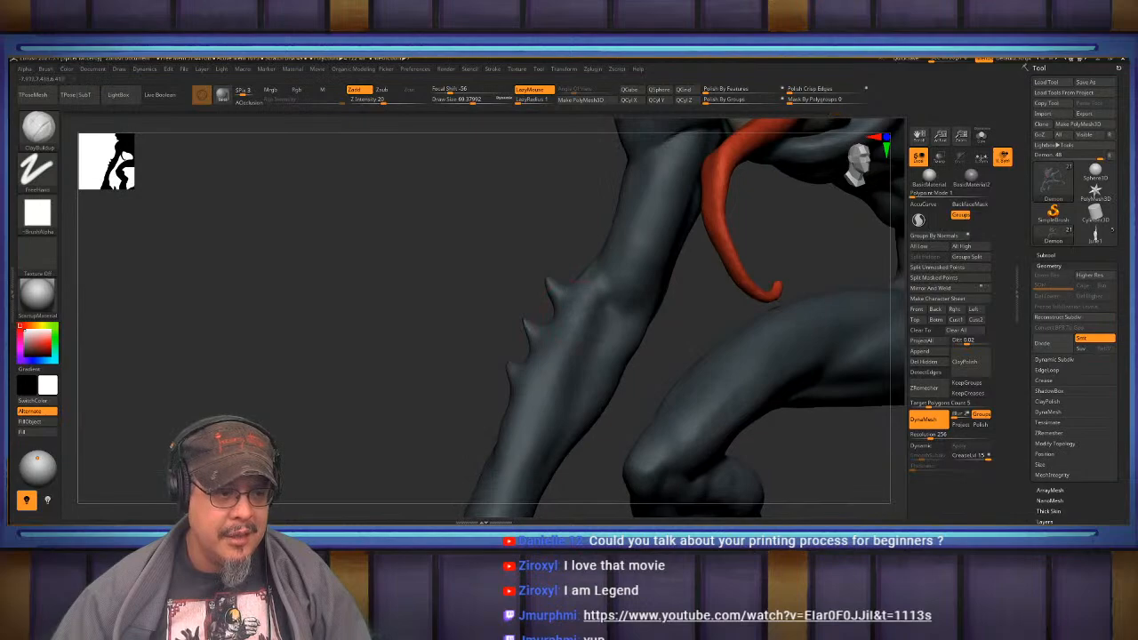
{"action": "key", "text": "shift"}
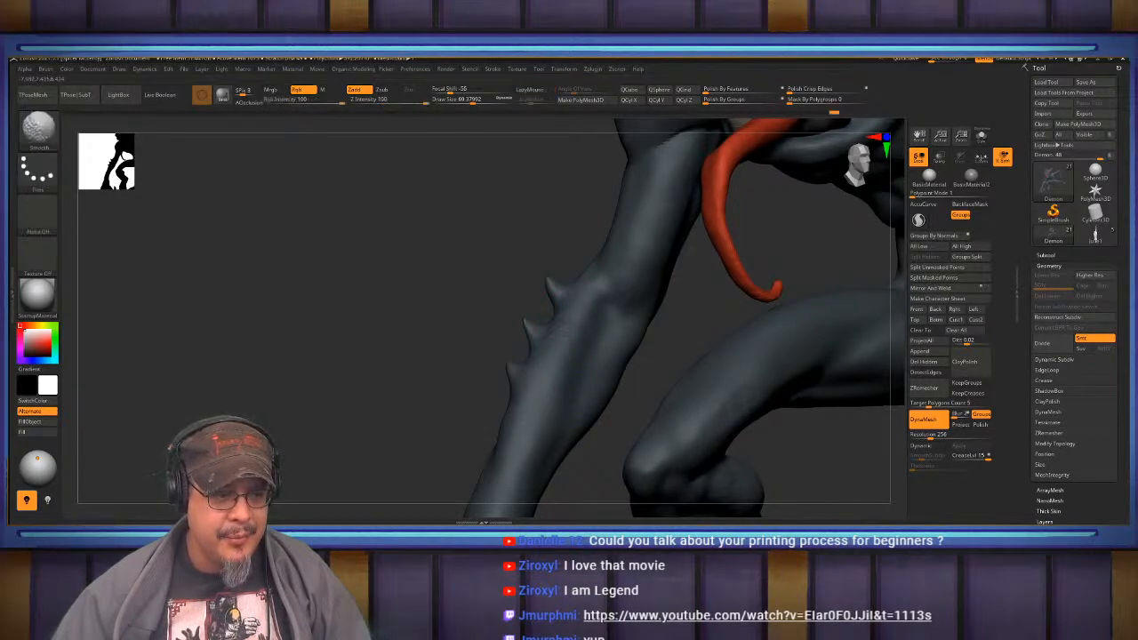
{"action": "mouse_move", "coordinate": [578, 322]}
{"action": "right_mouse_down"}
{"action": "mouse_move", "coordinate": [574, 336]}
{"action": "mouse_move", "coordinate": [524, 342]}
{"action": "mouse_move", "coordinate": [604, 307]}
{"action": "mouse_move", "coordinate": [581, 359]}
{"action": "mouse_move", "coordinate": [570, 357]}
{"action": "right_mouse_up"}
{"action": "key", "text": "shift"}
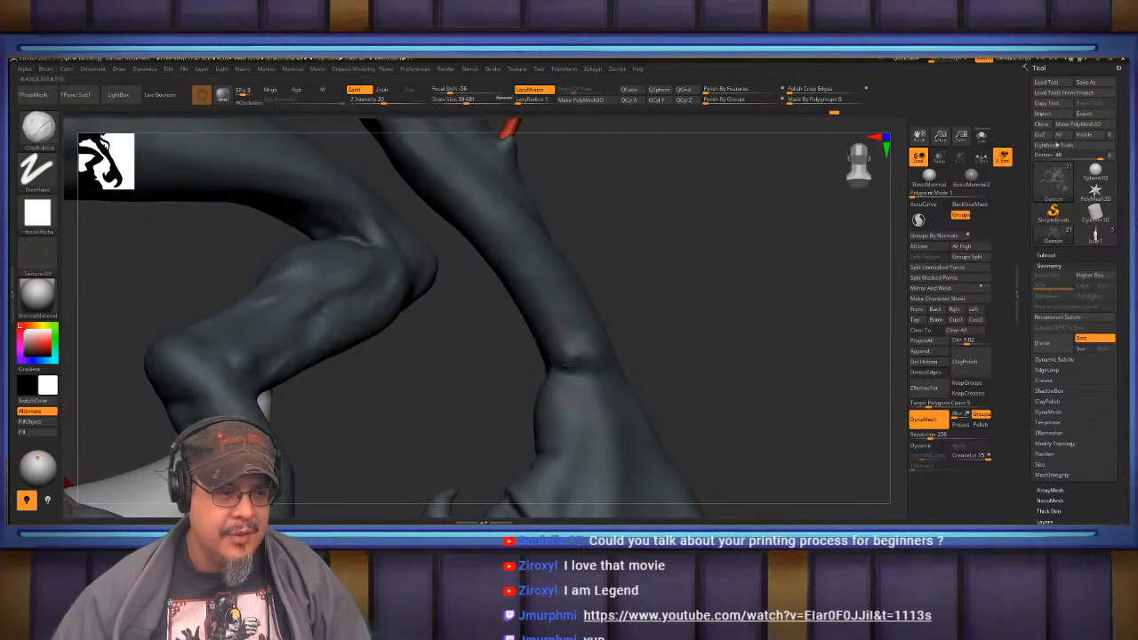
- Enlarge the ClayBuildup draw size to about 83 and fill out and smooth the lower forearm above the wrist
{"action": "mouse_move", "coordinate": [606, 367]}
{"action": "right_mouse_down"}
{"action": "mouse_move", "coordinate": [592, 335]}
{"action": "mouse_move", "coordinate": [554, 401]}
{"action": "mouse_move", "coordinate": [545, 312]}
{"action": "mouse_move", "coordinate": [543, 345]}
{"action": "mouse_move", "coordinate": [553, 297]}
{"action": "mouse_move", "coordinate": [534, 339]}
{"action": "mouse_move", "coordinate": [540, 358]}
{"action": "mouse_move", "coordinate": [521, 311]}
{"action": "mouse_move", "coordinate": [533, 280]}
{"action": "right_mouse_up"}
{"action": "key", "text": "s"}
{"action": "left_click_drag", "start_coordinate": [524, 280], "coordinate": [531, 279]}
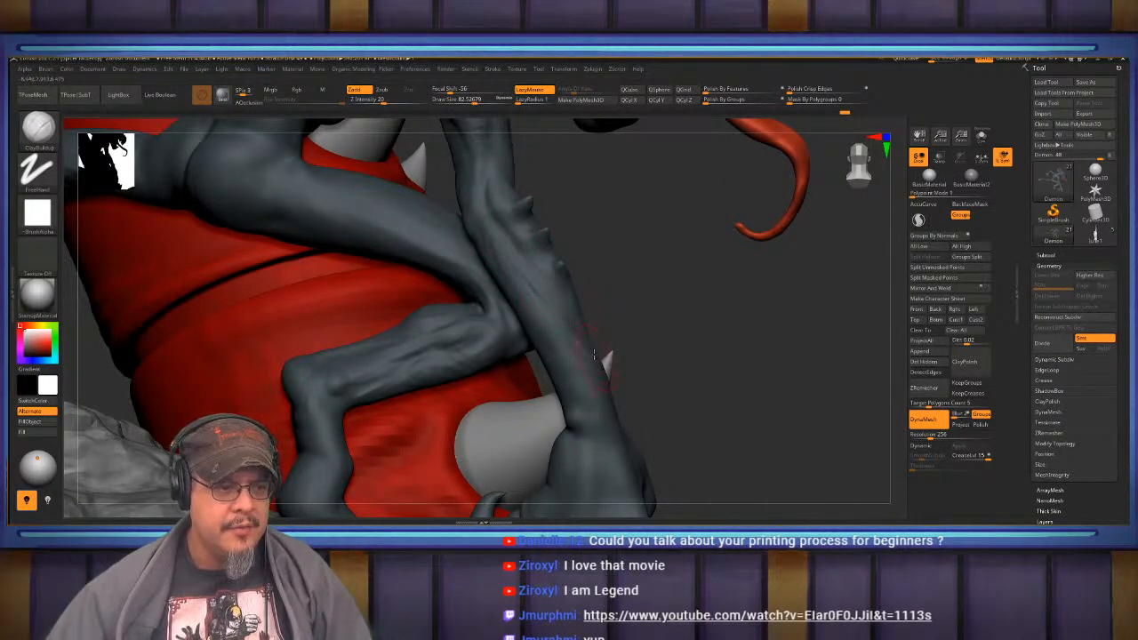
{"action": "key", "text": "shift"}
- Adjust the silhouette of the demon's forearm and wrist with the Move brush at a draw size of about 144
{"action": "left_click_drag", "start_coordinate": [712, 347], "coordinate": [491, 281]}
{"action": "mouse_move", "coordinate": [553, 346]}
{"action": "left_mouse_down", "text": "alt"}
{"action": "mouse_move", "coordinate": [556, 287]}
{"action": "mouse_move", "coordinate": [532, 396]}
{"action": "mouse_move", "coordinate": [545, 226]}
{"action": "left_mouse_up", "text": "alt"}
{"action": "key", "text": "b"}
{"action": "key", "text": "m"}
{"action": "key", "text": "v"}
{"action": "key", "text": "s"}
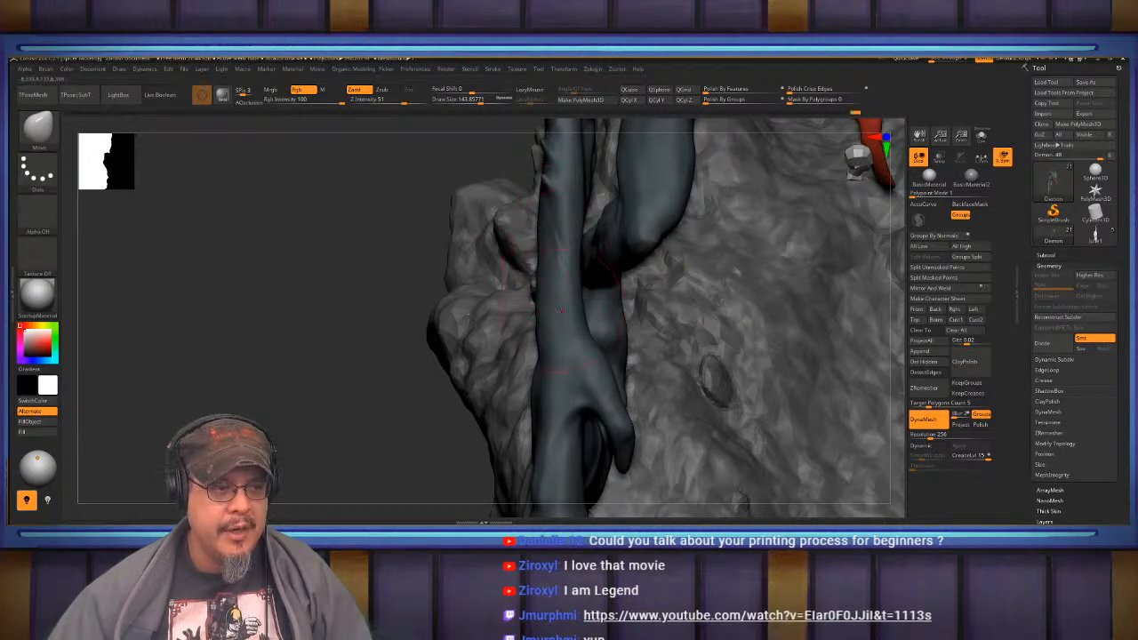
{"action": "left_click_drag", "start_coordinate": [555, 331], "coordinate": [547, 332]}
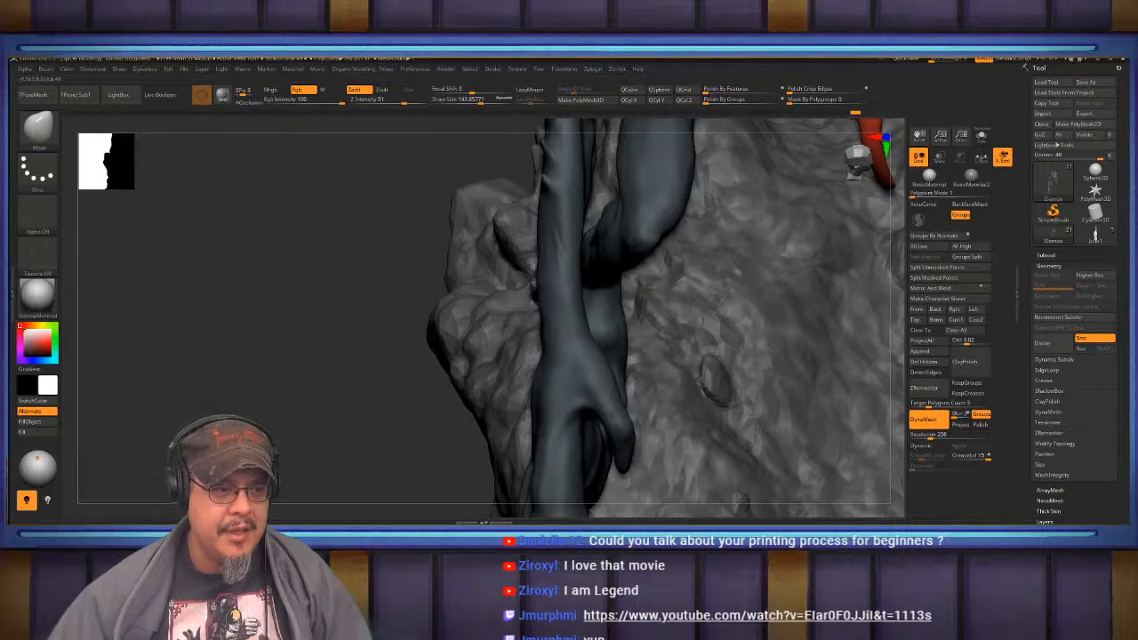
- Adjust the upper arm and elbow contour from behind with the Move brush, reducing the draw size to about 69
{"action": "right_click_drag", "start_coordinate": [548, 222], "coordinate": [640, 303]}
{"action": "right_click_drag", "start_coordinate": [498, 290], "coordinate": [555, 338], "text": "alt"}
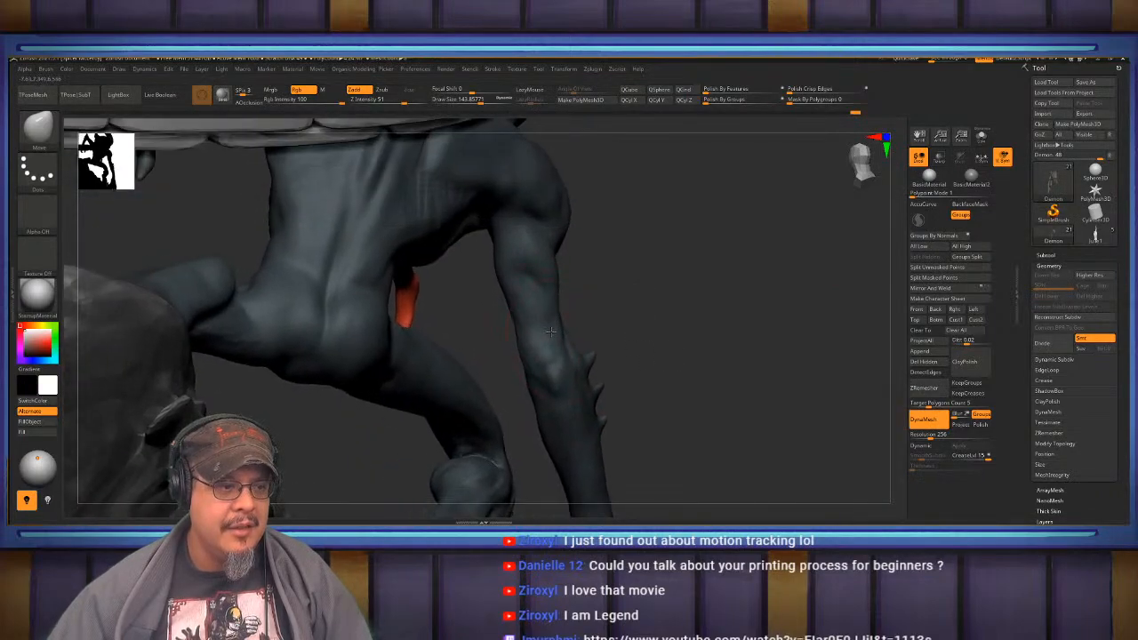
{"action": "mouse_move", "coordinate": [589, 288]}
{"action": "right_mouse_down"}
{"action": "mouse_move", "coordinate": [613, 261]}
{"action": "mouse_move", "coordinate": [622, 305]}
{"action": "right_mouse_up"}
{"action": "key", "text": "s"}
{"action": "left_click_drag", "start_coordinate": [516, 347], "coordinate": [507, 348]}
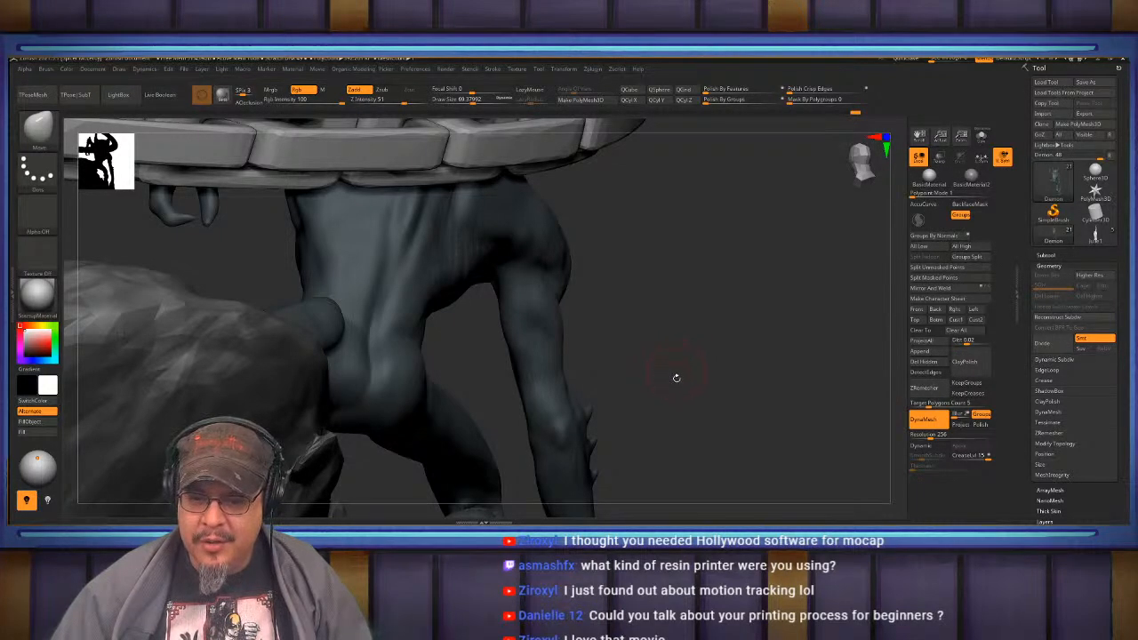
- Build up the shoulder's deltoid with diagonal ClayBuildup strokes and smooth them into the surrounding muscle
{"action": "left_click_drag", "start_coordinate": [661, 368], "coordinate": [539, 367]}
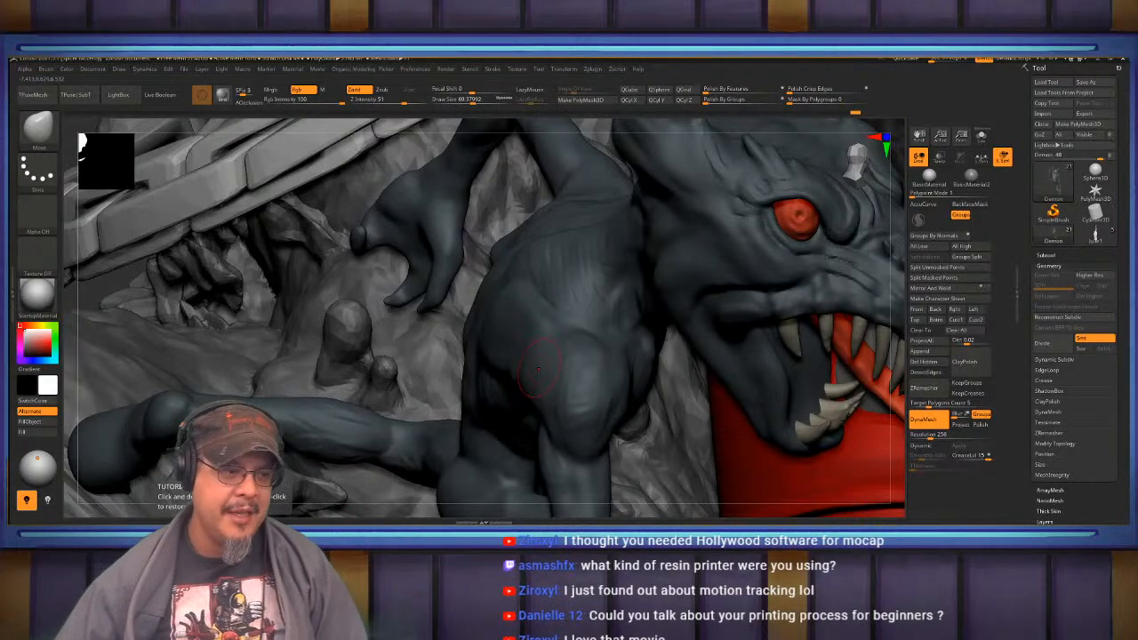
{"action": "mouse_move", "coordinate": [554, 357]}
{"action": "right_mouse_down"}
{"action": "mouse_move", "coordinate": [579, 349]}
{"action": "mouse_move", "coordinate": [536, 253]}
{"action": "mouse_move", "coordinate": [516, 252]}
{"action": "right_mouse_up"}
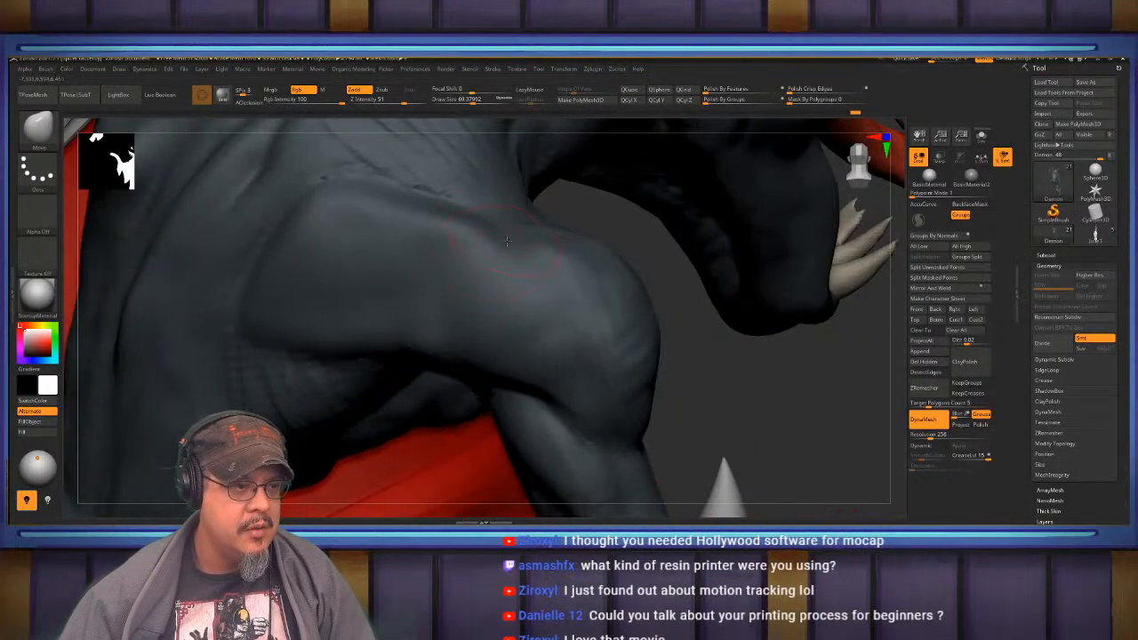
{"action": "key", "text": "b"}
{"action": "key", "text": "c"}
{"action": "key", "text": "b"}
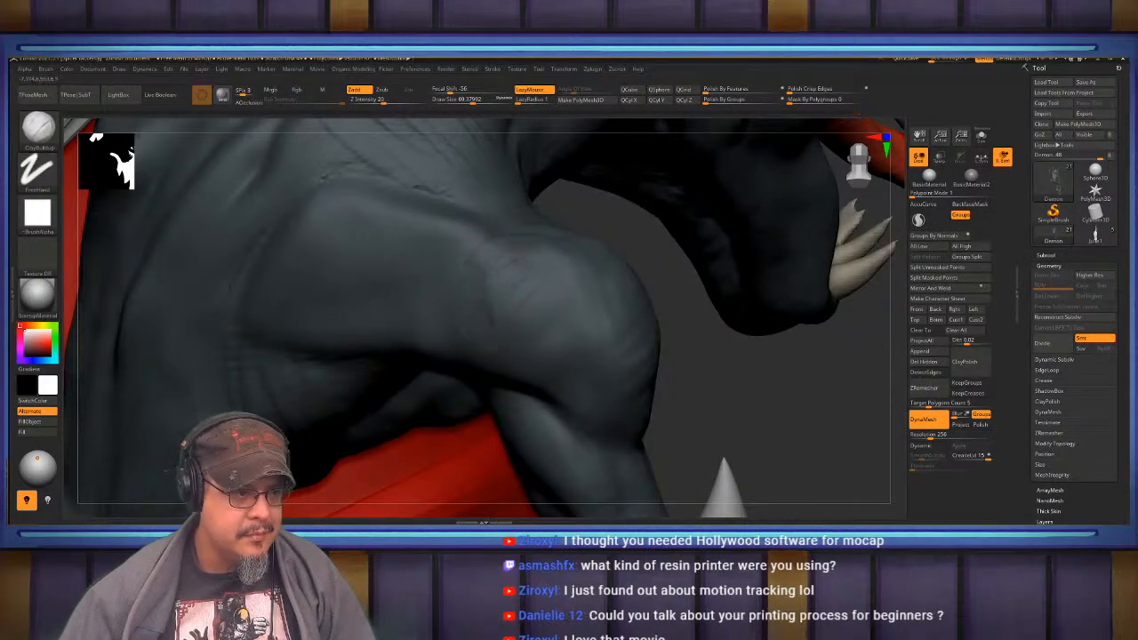
{"action": "left_click_drag", "start_coordinate": [485, 253], "coordinate": [545, 392]}
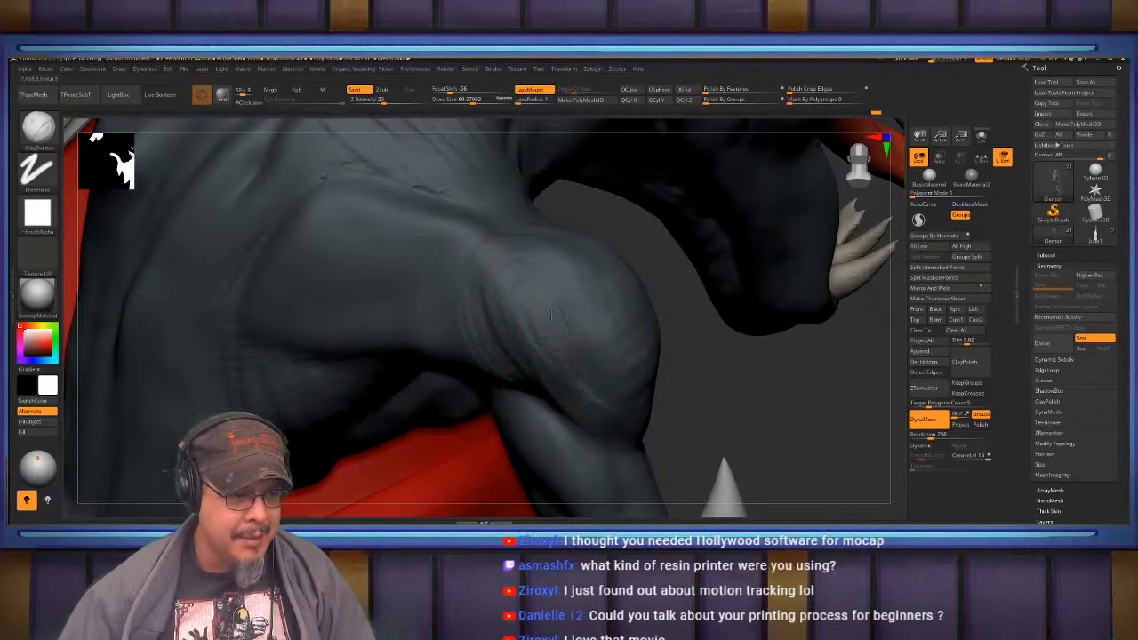
{"action": "key", "text": "shift"}
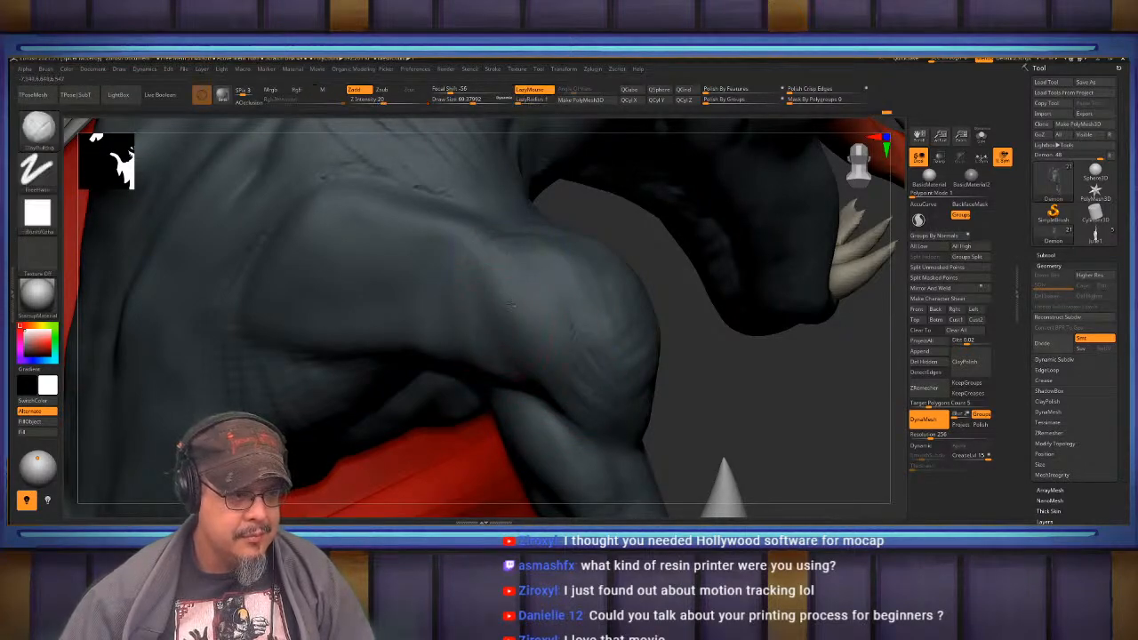
- Carve the creases between the demon's shoulder, armpit and chest muscle with the DamStandard brush
{"action": "mouse_move", "coordinate": [478, 294]}
{"action": "right_mouse_down"}
{"action": "mouse_move", "coordinate": [458, 307]}
{"action": "mouse_move", "coordinate": [480, 312]}
{"action": "mouse_move", "coordinate": [429, 288]}
{"action": "mouse_move", "coordinate": [488, 287]}
{"action": "mouse_move", "coordinate": [583, 350]}
{"action": "mouse_move", "coordinate": [592, 338]}
{"action": "mouse_move", "coordinate": [557, 302]}
{"action": "mouse_move", "coordinate": [577, 316]}
{"action": "mouse_move", "coordinate": [550, 246]}
{"action": "mouse_move", "coordinate": [501, 267]}
{"action": "mouse_move", "coordinate": [555, 287]}
{"action": "mouse_move", "coordinate": [556, 252]}
{"action": "mouse_move", "coordinate": [579, 315]}
{"action": "mouse_move", "coordinate": [553, 323]}
{"action": "mouse_move", "coordinate": [585, 305]}
{"action": "mouse_move", "coordinate": [470, 335]}
{"action": "mouse_move", "coordinate": [462, 365]}
{"action": "mouse_move", "coordinate": [401, 267]}
{"action": "right_mouse_up"}
{"action": "key", "text": "b"}
{"action": "key", "text": "d"}
{"action": "key", "text": "s"}
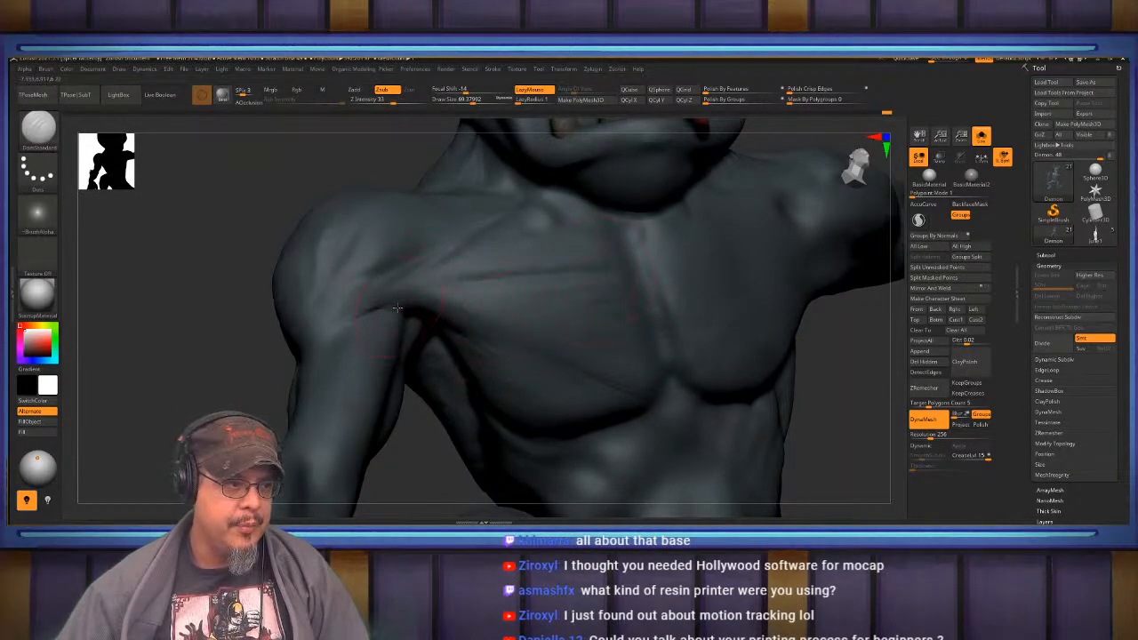
- Lay diagonal ClayBuildup muscle strokes across the lower chest muscle, from the armpit toward the sternum
{"action": "right_click_drag", "start_coordinate": [563, 350], "coordinate": [540, 347]}
{"action": "key", "text": "b"}
{"action": "key", "text": "c"}
{"action": "key", "text": "b"}
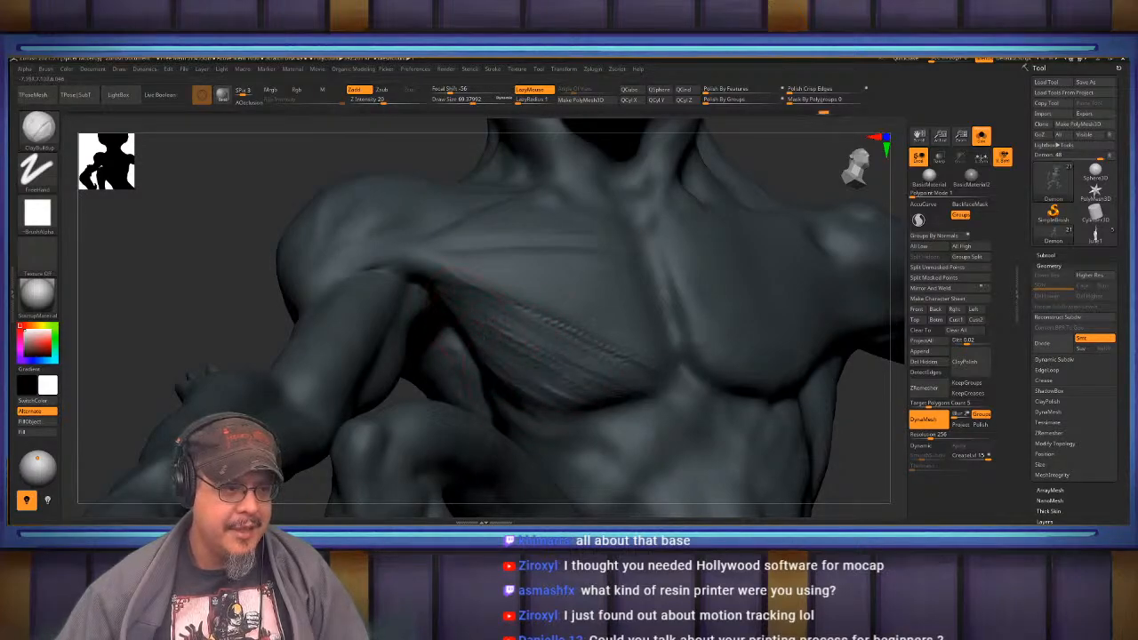
- Sculpt clay striations on the side of the torso below the armpit and soften them with smoothing
{"action": "right_click_drag", "start_coordinate": [612, 359], "coordinate": [476, 293]}
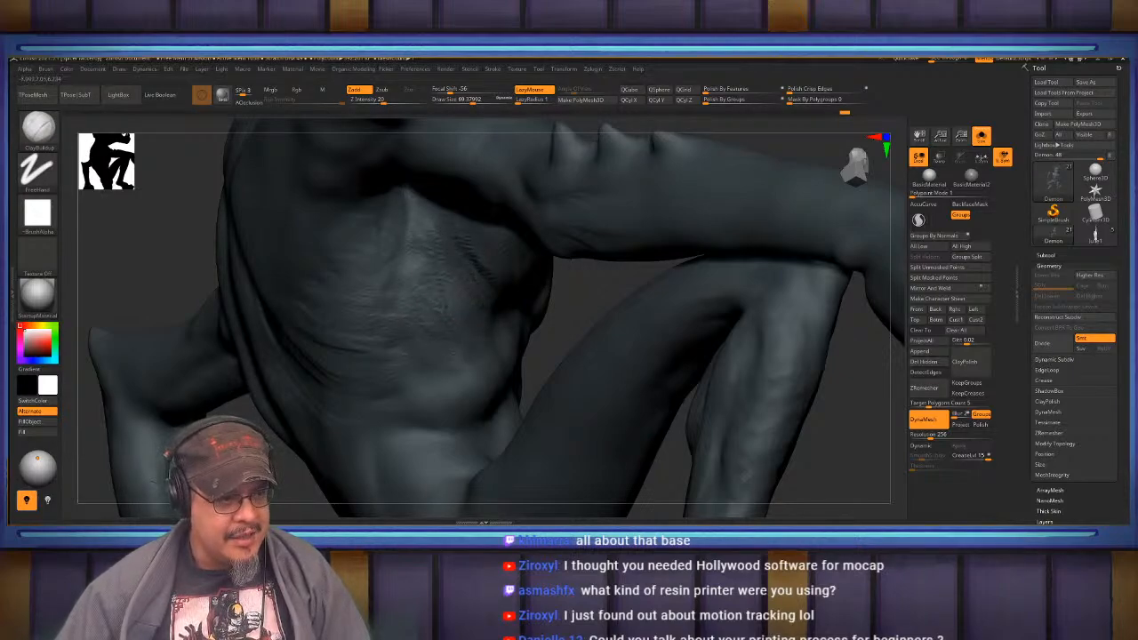
{"action": "key", "text": "shift"}
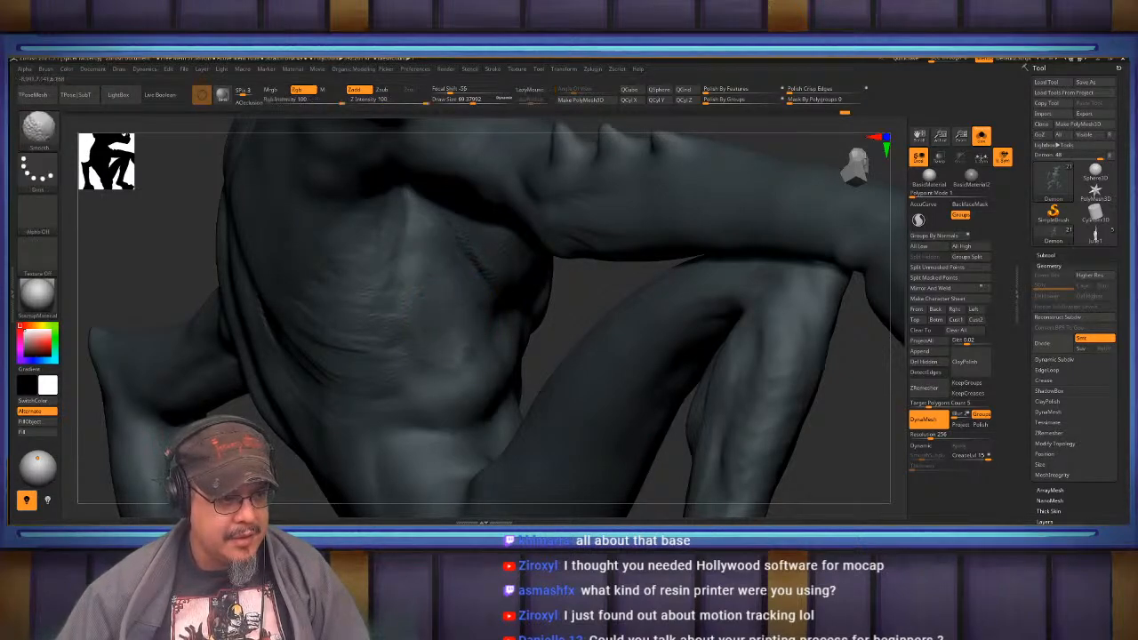
{"action": "mouse_move", "coordinate": [408, 322]}
{"action": "right_mouse_down"}
{"action": "mouse_move", "coordinate": [435, 310]}
{"action": "mouse_move", "coordinate": [353, 284]}
{"action": "right_mouse_up"}
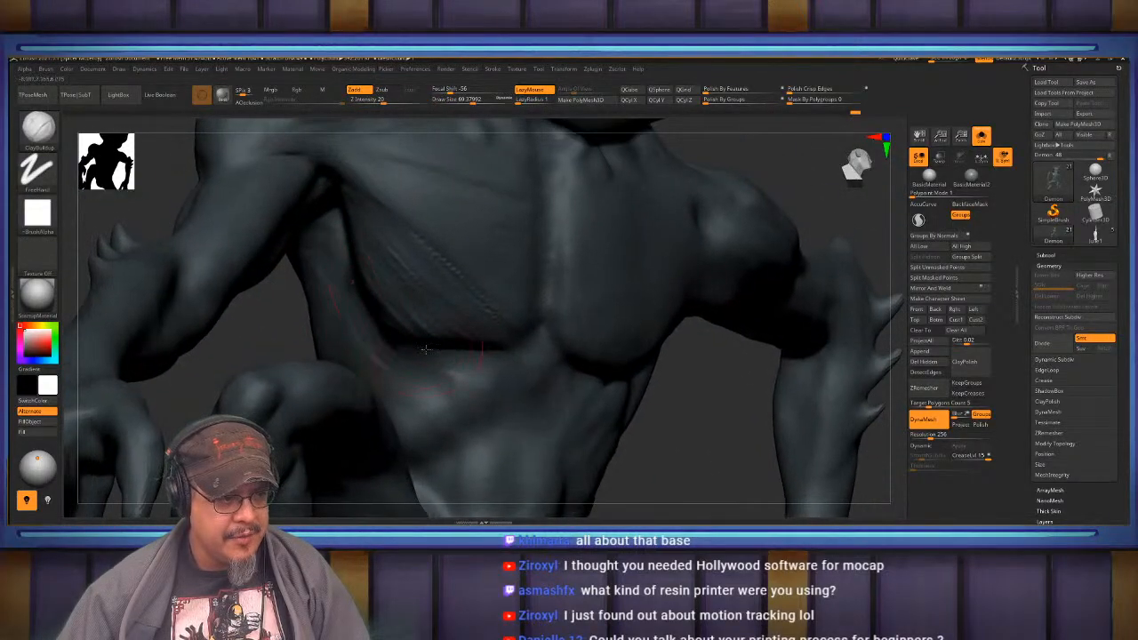
{"action": "mouse_move", "coordinate": [426, 349]}
{"action": "right_mouse_down"}
{"action": "mouse_move", "coordinate": [470, 366]}
{"action": "mouse_move", "coordinate": [464, 341]}
{"action": "mouse_move", "coordinate": [504, 298]}
{"action": "mouse_move", "coordinate": [514, 336]}
{"action": "right_mouse_up"}
{"action": "key", "text": "shift"}
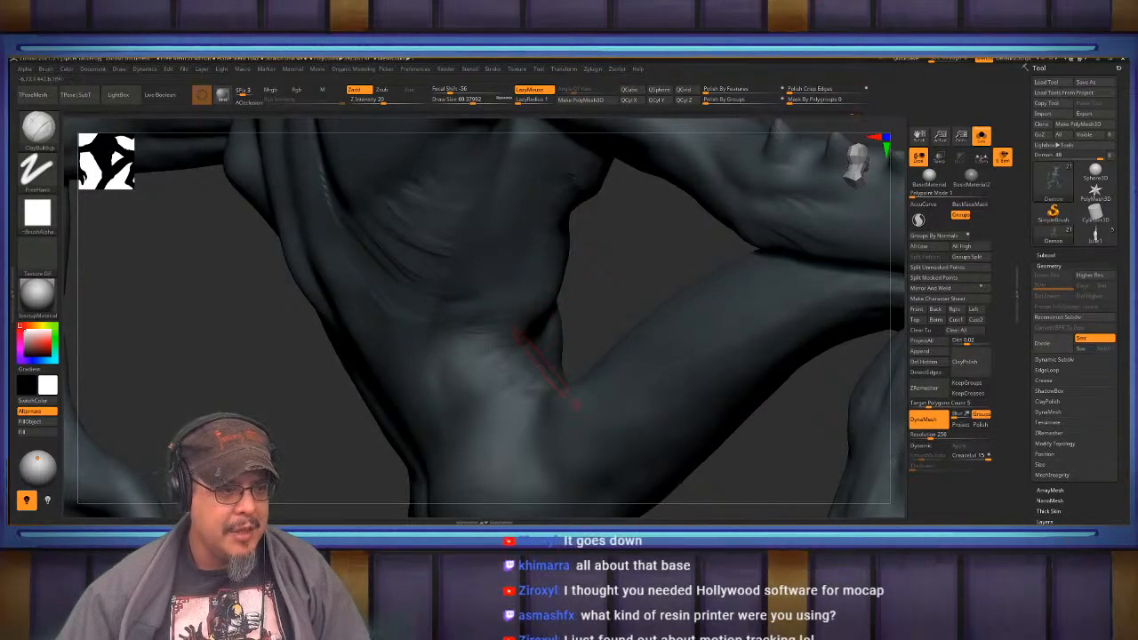
- Build up the long muscle band down the side of the torso with ClayBuildup and smooth its texture
{"action": "right_click_drag", "start_coordinate": [478, 324], "coordinate": [504, 290]}
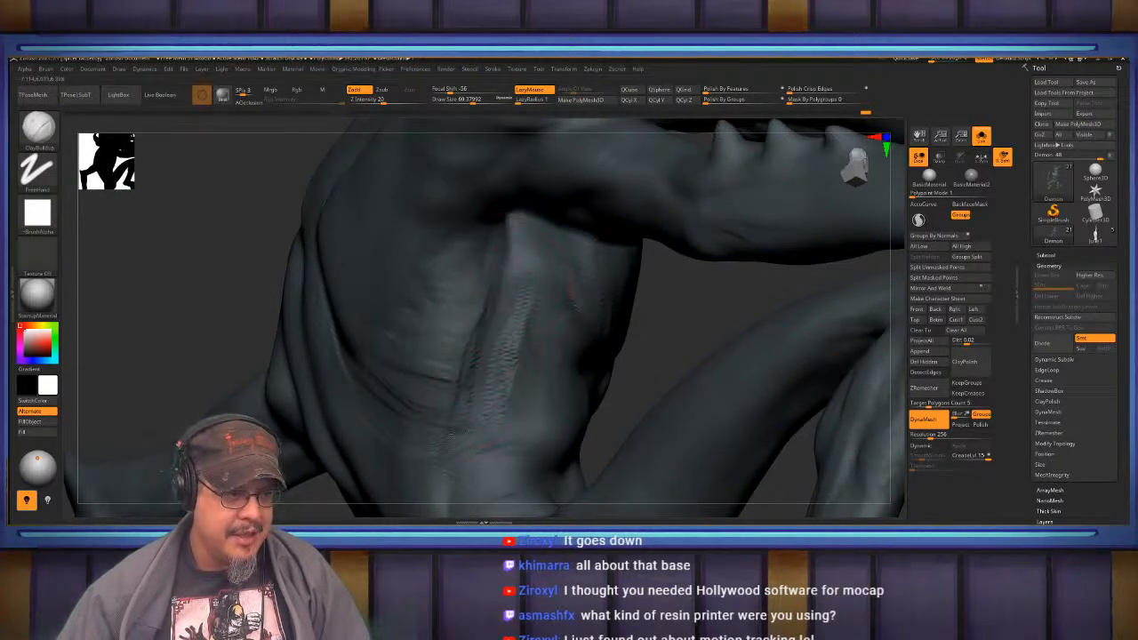
{"action": "left_click_drag", "start_coordinate": [523, 295], "coordinate": [487, 392], "text": "shift"}
{"action": "mouse_move", "coordinate": [483, 310]}
{"action": "left_mouse_down"}
{"action": "mouse_move", "coordinate": [448, 413]}
{"action": "mouse_move", "coordinate": [481, 251]}
{"action": "left_mouse_up"}
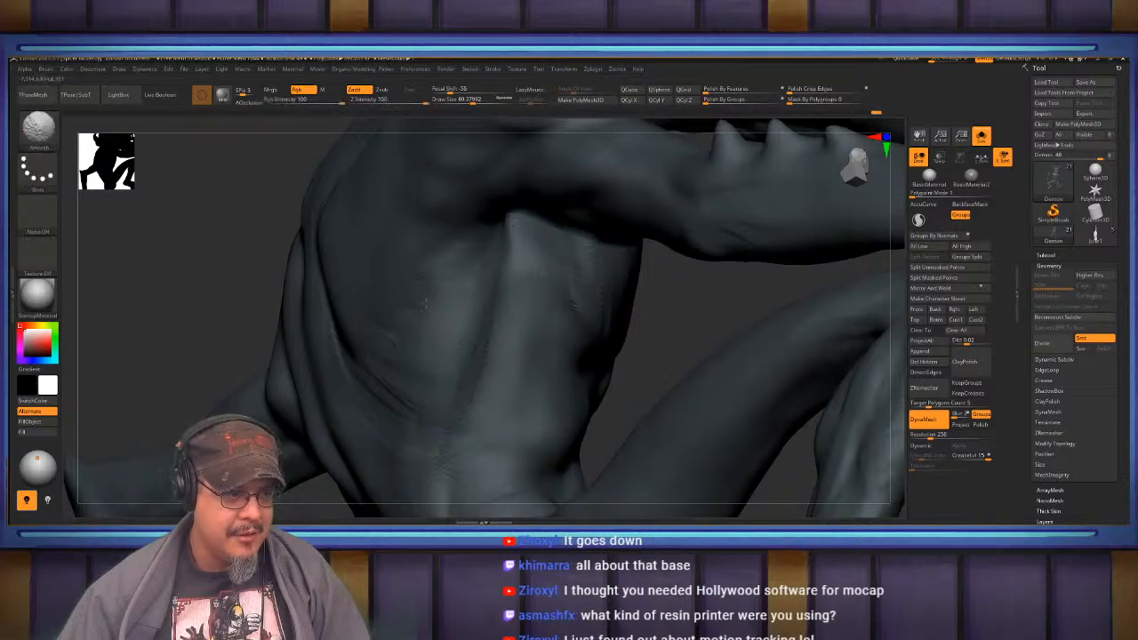
- Fill the hollow at the side of the abdomen below the ribs with clay strokes and smooth them
{"action": "mouse_move", "coordinate": [533, 276]}
{"action": "right_mouse_down"}
{"action": "mouse_move", "coordinate": [422, 302]}
{"action": "mouse_move", "coordinate": [452, 255]}
{"action": "mouse_move", "coordinate": [484, 338]}
{"action": "right_mouse_up"}
{"action": "left_click_drag", "start_coordinate": [495, 347], "coordinate": [500, 382]}
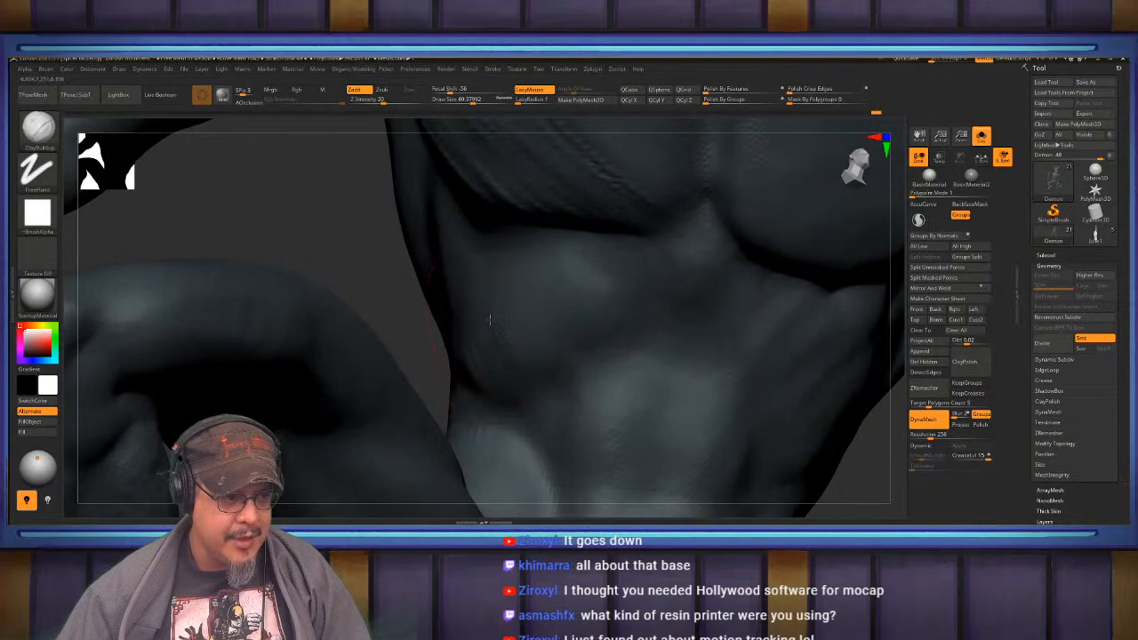
{"action": "mouse_move", "coordinate": [460, 350]}
{"action": "left_mouse_down"}
{"action": "mouse_move", "coordinate": [513, 394]}
{"action": "mouse_move", "coordinate": [519, 355]}
{"action": "left_mouse_up"}
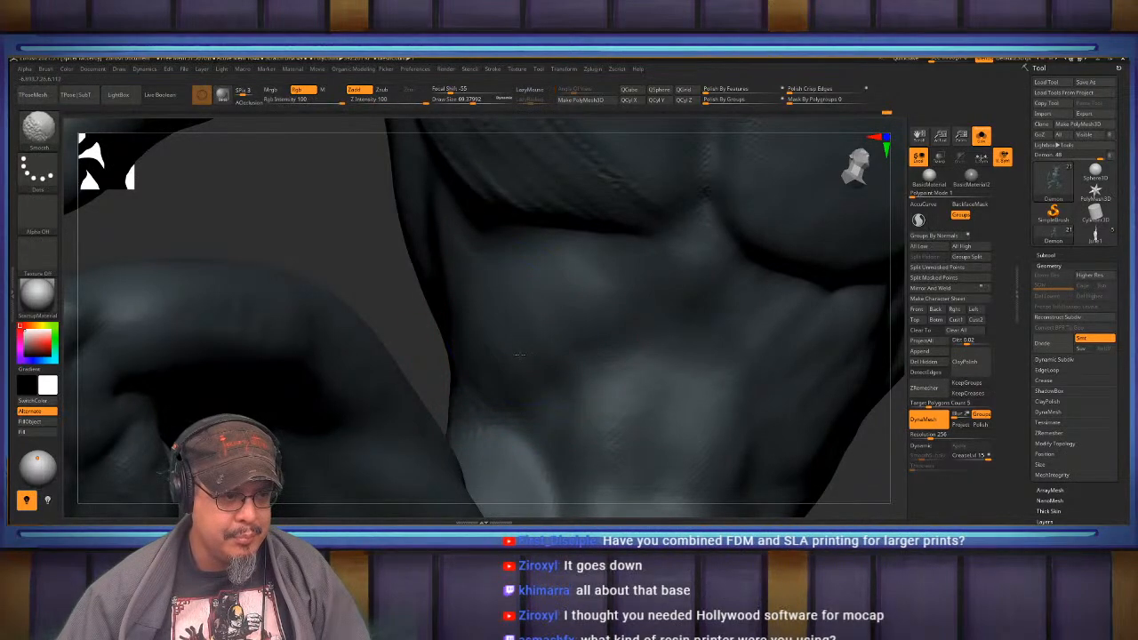
- Add clay striations where the character's left pectoral runs into the front of the shoulder
{"action": "mouse_move", "coordinate": [553, 320]}
{"action": "right_mouse_down", "text": "ctrl"}
{"action": "mouse_move", "coordinate": [524, 267]}
{"action": "mouse_move", "coordinate": [503, 277]}
{"action": "mouse_move", "coordinate": [505, 307]}
{"action": "mouse_move", "coordinate": [525, 289]}
{"action": "mouse_move", "coordinate": [463, 243]}
{"action": "mouse_move", "coordinate": [527, 343]}
{"action": "right_mouse_up", "text": "ctrl"}
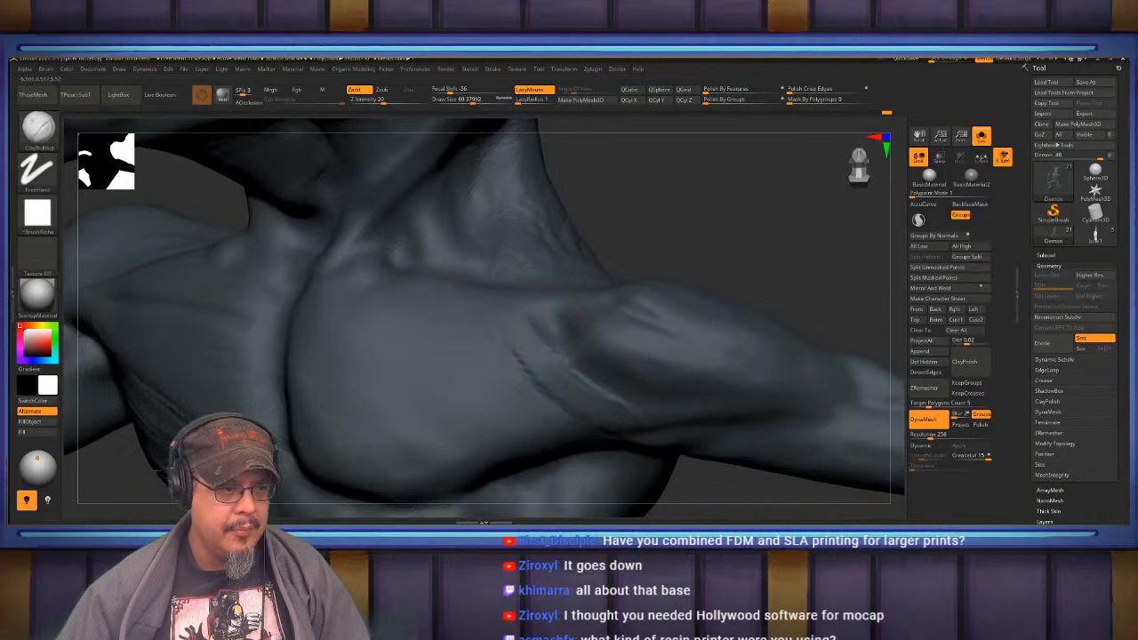
{"action": "mouse_move", "coordinate": [460, 355]}
{"action": "left_mouse_down"}
{"action": "mouse_move", "coordinate": [533, 400]}
{"action": "mouse_move", "coordinate": [560, 392]}
{"action": "mouse_move", "coordinate": [516, 373]}
{"action": "mouse_move", "coordinate": [570, 391]}
{"action": "left_mouse_up"}
{"action": "right_click_drag", "start_coordinate": [570, 391], "coordinate": [546, 270]}
- Reshape the centre of the chest beside the sternum using the Move brush at a draw size of about 198
{"action": "key", "text": "b"}
{"action": "key", "text": "m"}
{"action": "key", "text": "v"}
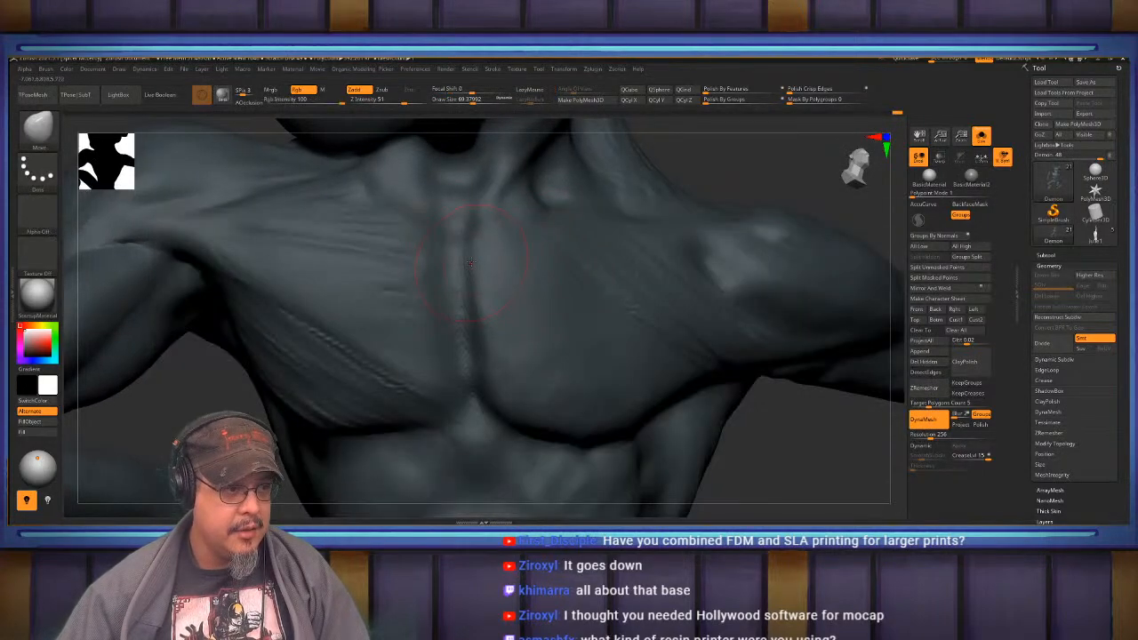
{"action": "key", "text": "s"}
{"action": "mouse_move", "coordinate": [468, 257]}
{"action": "left_mouse_down"}
{"action": "mouse_move", "coordinate": [525, 278]}
{"action": "mouse_move", "coordinate": [494, 293]}
{"action": "left_mouse_up"}
{"action": "mouse_move", "coordinate": [457, 293]}
{"action": "right_mouse_down", "text": "alt"}
{"action": "mouse_move", "coordinate": [431, 304]}
{"action": "mouse_move", "coordinate": [472, 295]}
{"action": "right_mouse_up", "text": "alt"}
- Build up the inner upper part of the left pectoral with ClayBuildup at a draw size of about 69 and smooth it
{"action": "key", "text": "b"}
{"action": "key", "text": "c"}
{"action": "key", "text": "b"}
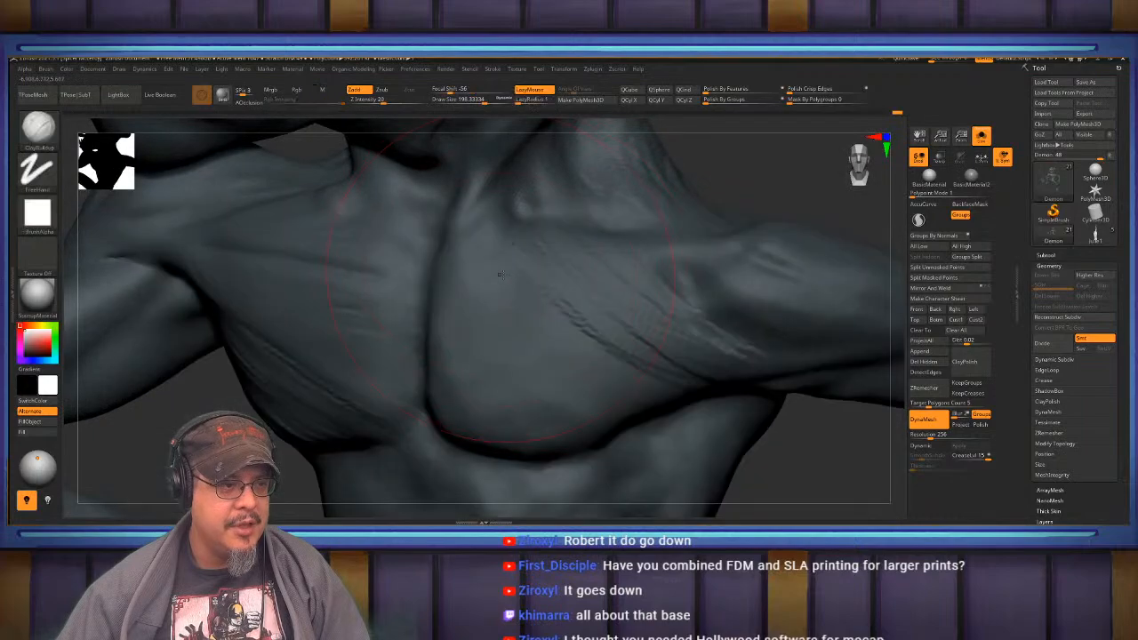
{"action": "right_click_drag", "start_coordinate": [547, 277], "coordinate": [511, 285]}
{"action": "key", "text": "s"}
{"action": "mouse_move", "coordinate": [511, 287]}
{"action": "left_mouse_down"}
{"action": "mouse_move", "coordinate": [497, 286]}
{"action": "mouse_move", "coordinate": [484, 247]}
{"action": "mouse_move", "coordinate": [462, 274]}
{"action": "mouse_move", "coordinate": [498, 293]}
{"action": "mouse_move", "coordinate": [501, 274]}
{"action": "mouse_move", "coordinate": [500, 310]}
{"action": "left_mouse_up"}
{"action": "left_click_drag", "start_coordinate": [475, 240], "coordinate": [470, 266], "text": "shift"}
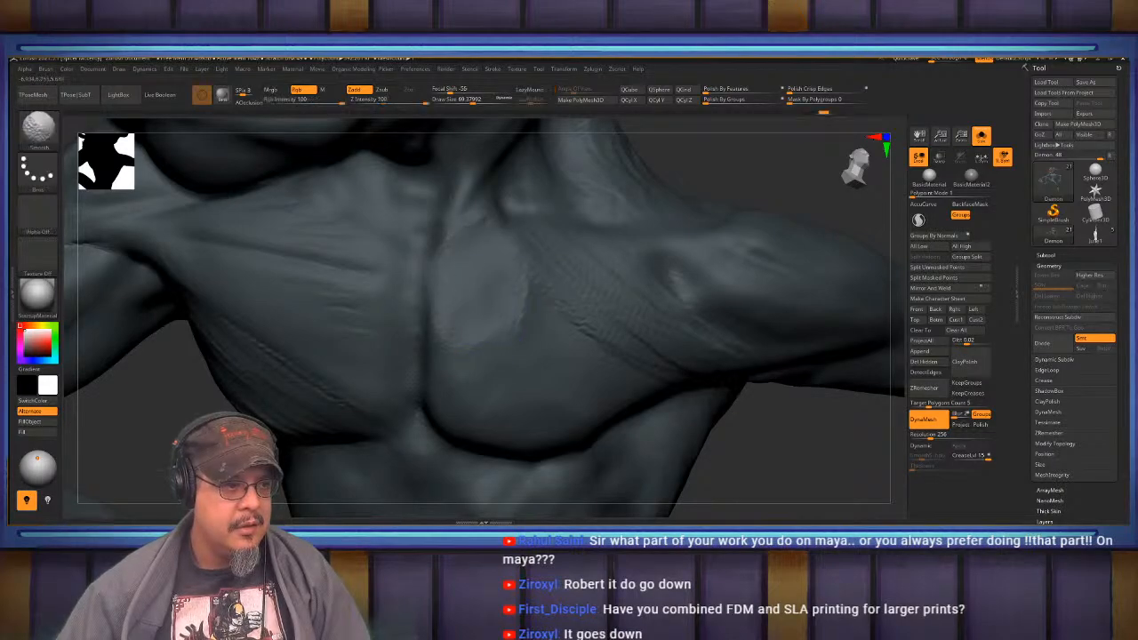
- Sculpt muscle-fibre striations across the left pectoral, fanning from the shoulder toward the sternum and along its lower edge
{"action": "right_click_drag", "start_coordinate": [498, 319], "coordinate": [634, 357]}
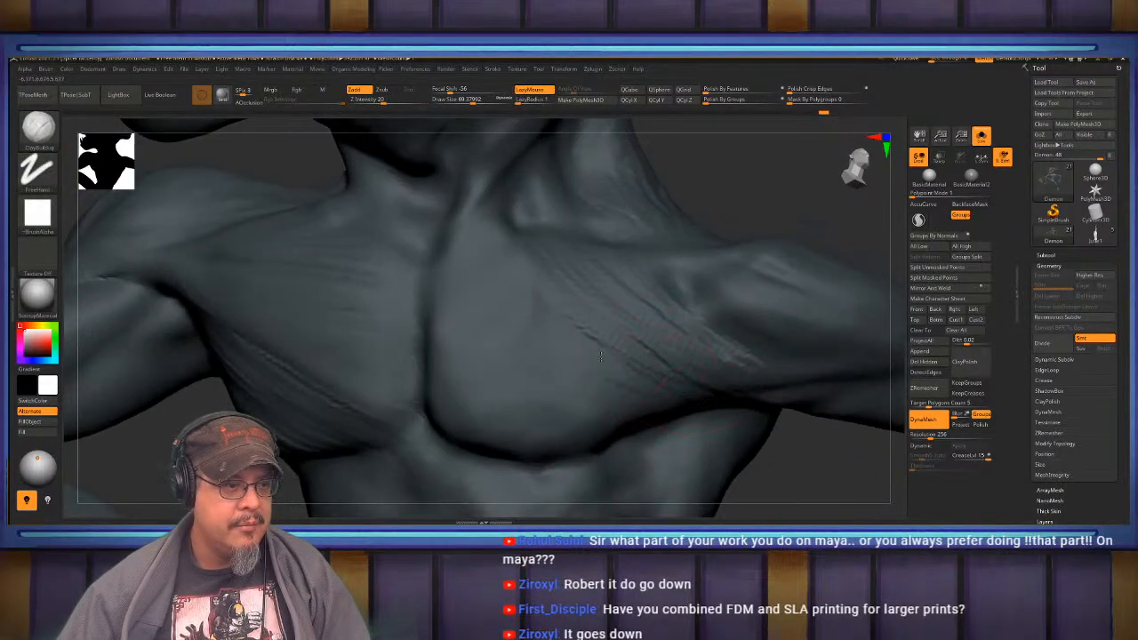
{"action": "left_click_drag", "start_coordinate": [600, 356], "coordinate": [458, 262]}
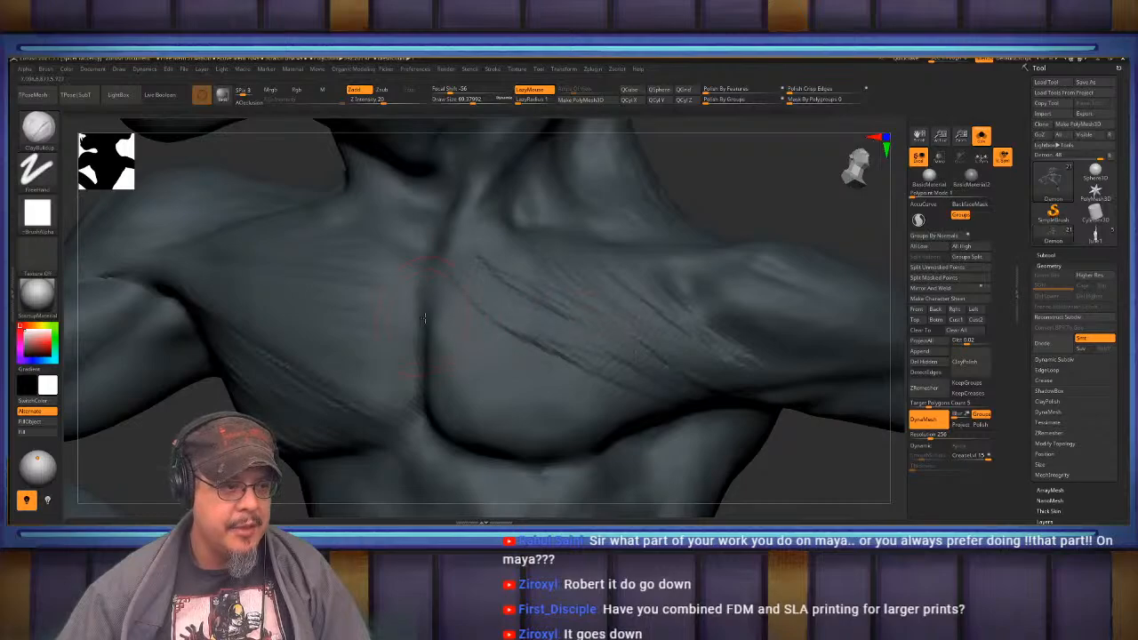
{"action": "left_click_drag", "start_coordinate": [584, 358], "coordinate": [450, 315]}
{"action": "mouse_move", "coordinate": [578, 367]}
{"action": "left_mouse_down"}
{"action": "mouse_move", "coordinate": [441, 344]}
{"action": "mouse_move", "coordinate": [449, 366]}
{"action": "left_mouse_up"}
{"action": "left_click_drag", "start_coordinate": [584, 390], "coordinate": [457, 391]}
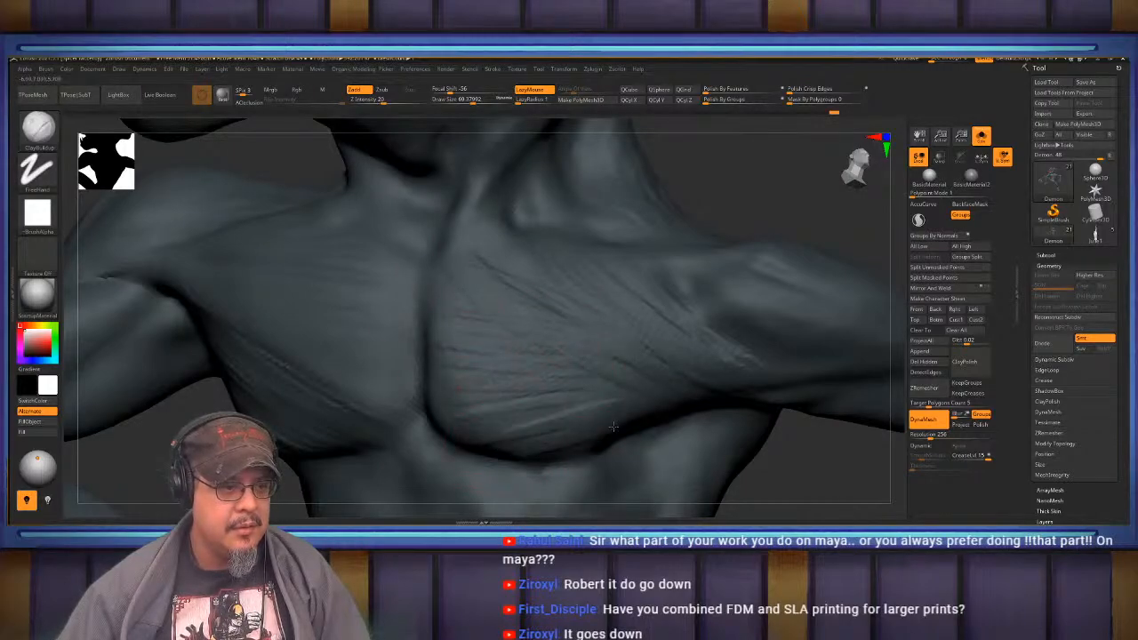
{"action": "mouse_move", "coordinate": [614, 400]}
{"action": "right_mouse_down"}
{"action": "mouse_move", "coordinate": [511, 364]}
{"action": "mouse_move", "coordinate": [503, 348]}
{"action": "right_mouse_up"}
{"action": "left_click_drag", "start_coordinate": [610, 338], "coordinate": [449, 352]}
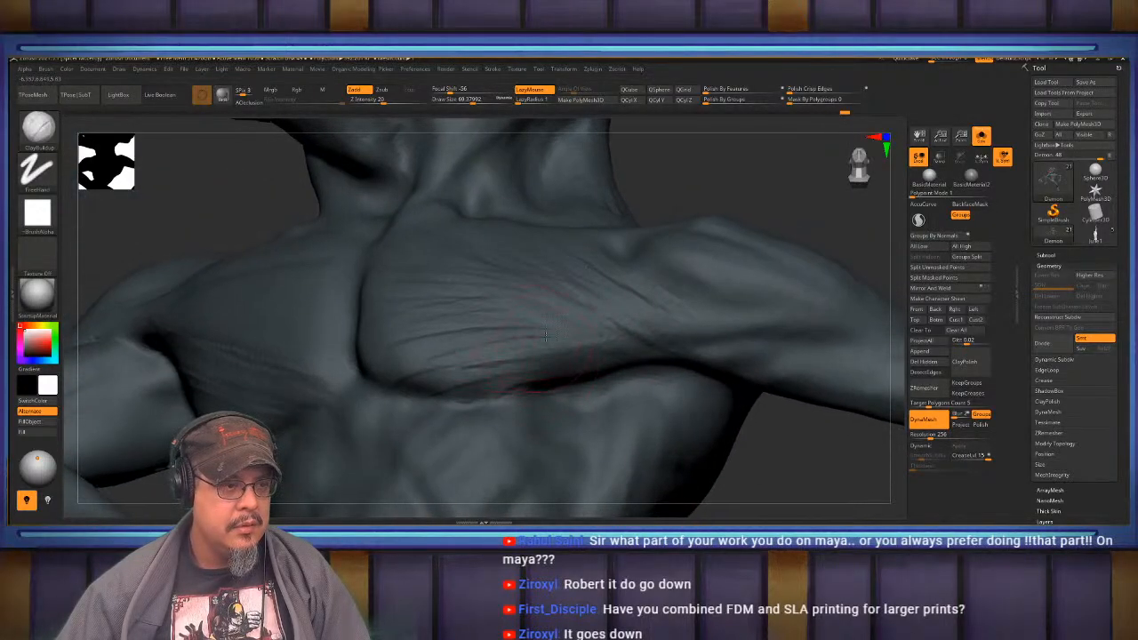
{"action": "left_click_drag", "start_coordinate": [574, 343], "coordinate": [437, 355]}
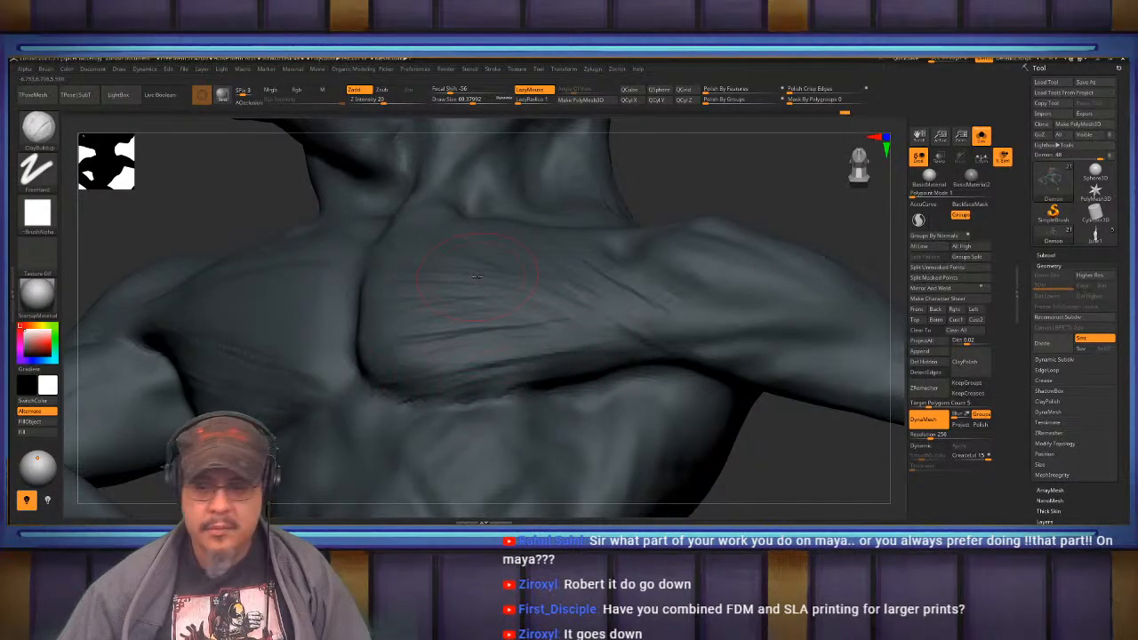
- Build up the rib muscles directly beneath the left pectoral with rows of clay strokes
{"action": "right_click_drag", "start_coordinate": [547, 339], "coordinate": [592, 300]}
{"action": "mouse_move", "coordinate": [552, 298]}
{"action": "right_mouse_down"}
{"action": "mouse_move", "coordinate": [587, 312]}
{"action": "mouse_move", "coordinate": [572, 315]}
{"action": "mouse_move", "coordinate": [572, 260]}
{"action": "right_mouse_up"}
{"action": "right_click", "coordinate": [573, 261]}
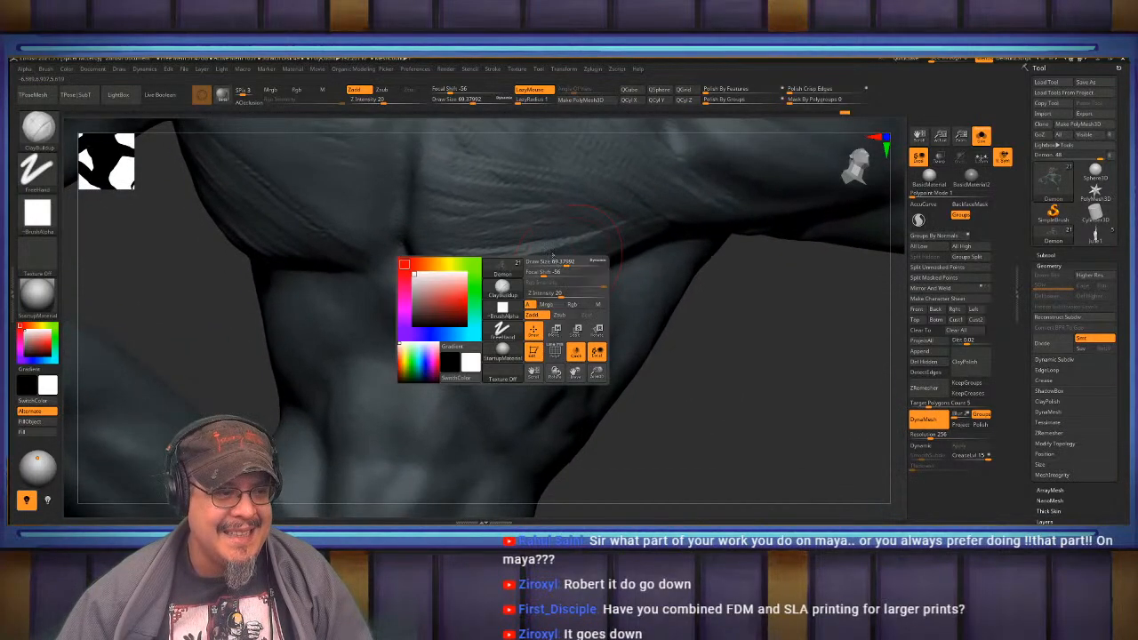
{"action": "mouse_move", "coordinate": [589, 305]}
{"action": "right_mouse_down"}
{"action": "mouse_move", "coordinate": [574, 275]}
{"action": "mouse_move", "coordinate": [574, 289]}
{"action": "mouse_move", "coordinate": [623, 282]}
{"action": "mouse_move", "coordinate": [608, 289]}
{"action": "right_mouse_up"}
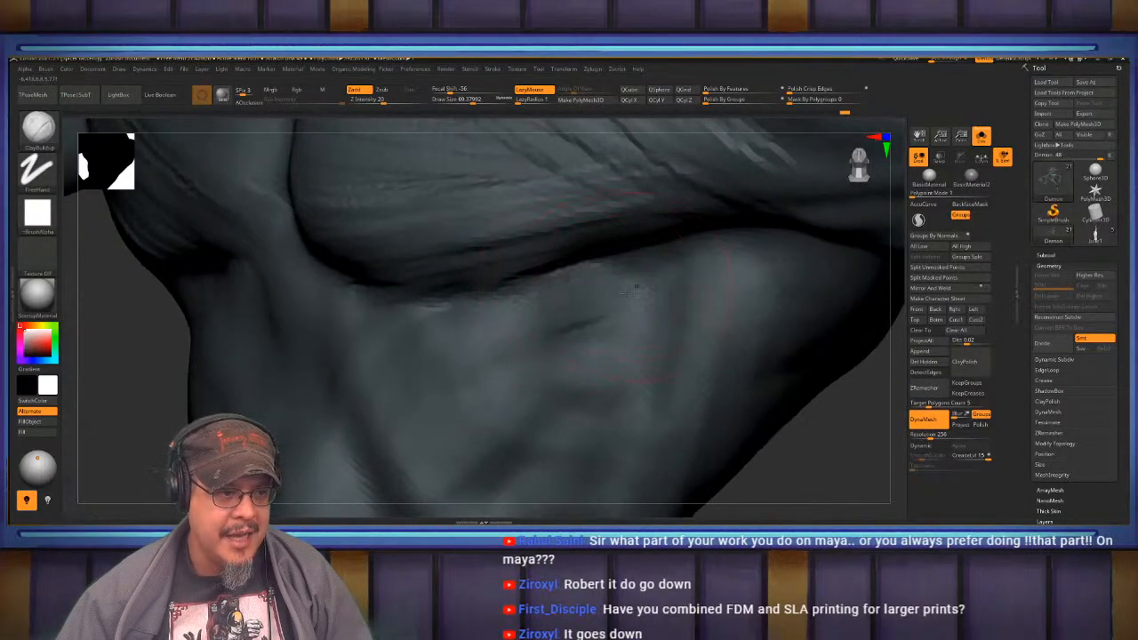
{"action": "left_click_drag", "start_coordinate": [445, 332], "coordinate": [521, 383]}
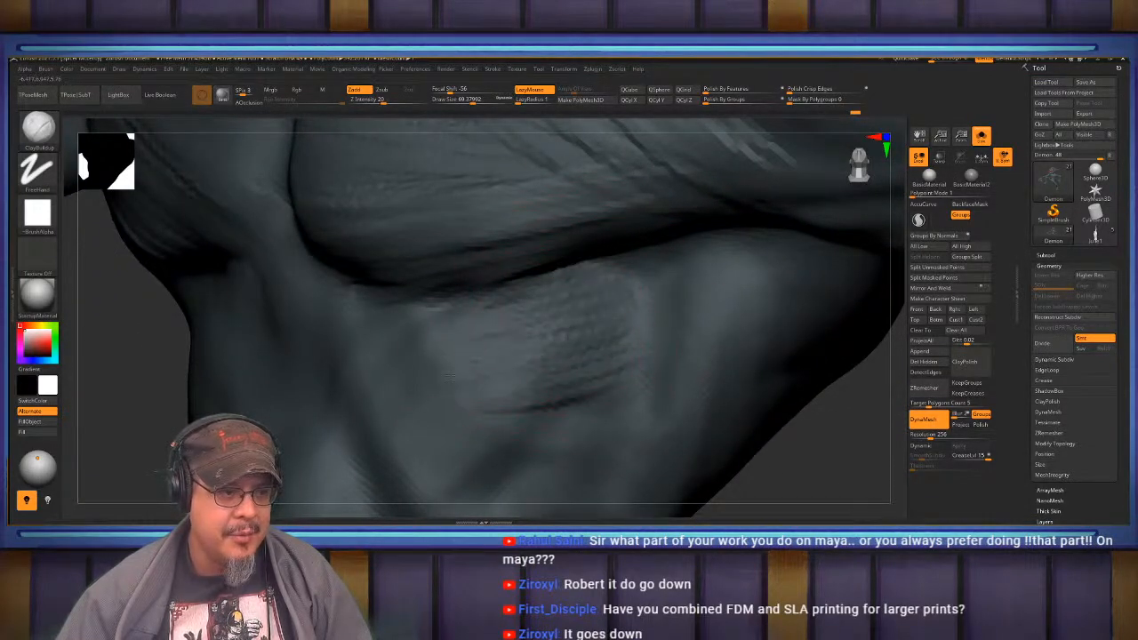
- Smooth the coarse striations on the lower outer part of the character's right pectoral
{"action": "mouse_move", "coordinate": [569, 401]}
{"action": "right_mouse_down", "text": "ctrl"}
{"action": "mouse_move", "coordinate": [576, 336]}
{"action": "mouse_move", "coordinate": [636, 285]}
{"action": "mouse_move", "coordinate": [623, 338]}
{"action": "mouse_move", "coordinate": [513, 343]}
{"action": "mouse_move", "coordinate": [476, 317]}
{"action": "mouse_move", "coordinate": [435, 319]}
{"action": "right_mouse_up", "text": "ctrl"}
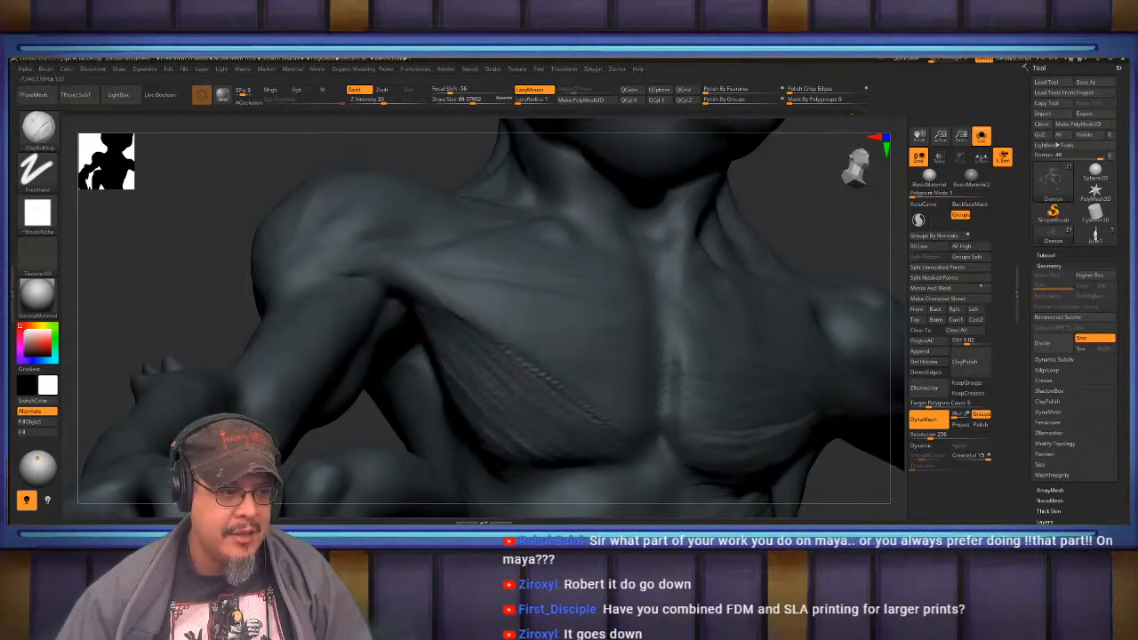
{"action": "key", "text": "shift"}
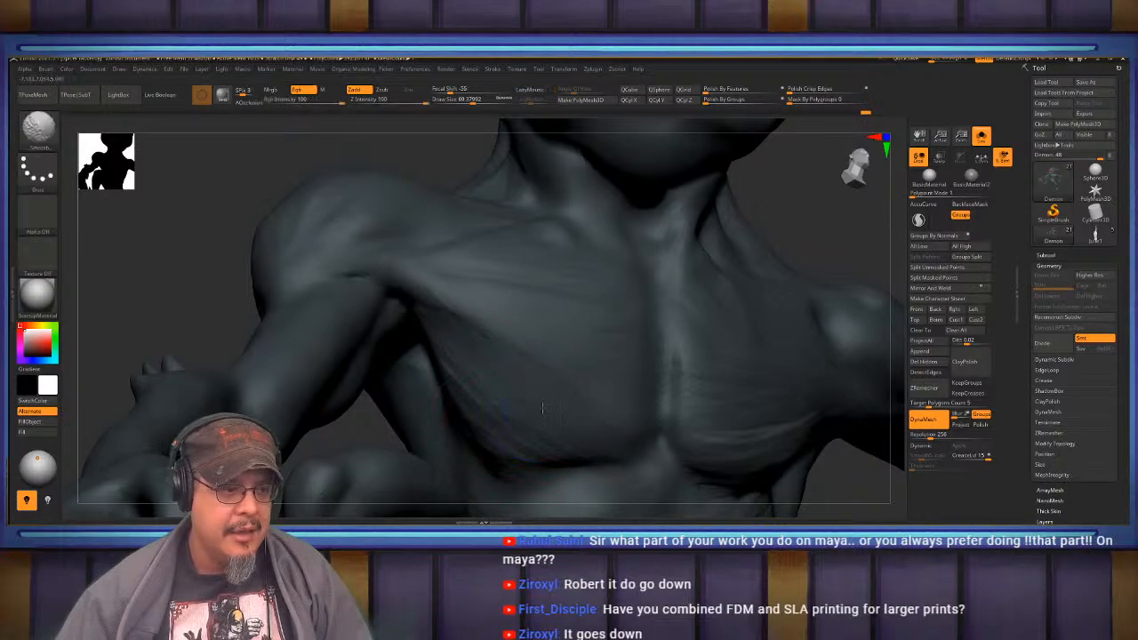
{"action": "mouse_move", "coordinate": [562, 458]}
{"action": "right_mouse_down"}
{"action": "mouse_move", "coordinate": [516, 427]}
{"action": "mouse_move", "coordinate": [452, 338]}
{"action": "mouse_move", "coordinate": [450, 276]}
{"action": "mouse_move", "coordinate": [542, 276]}
{"action": "right_mouse_up"}
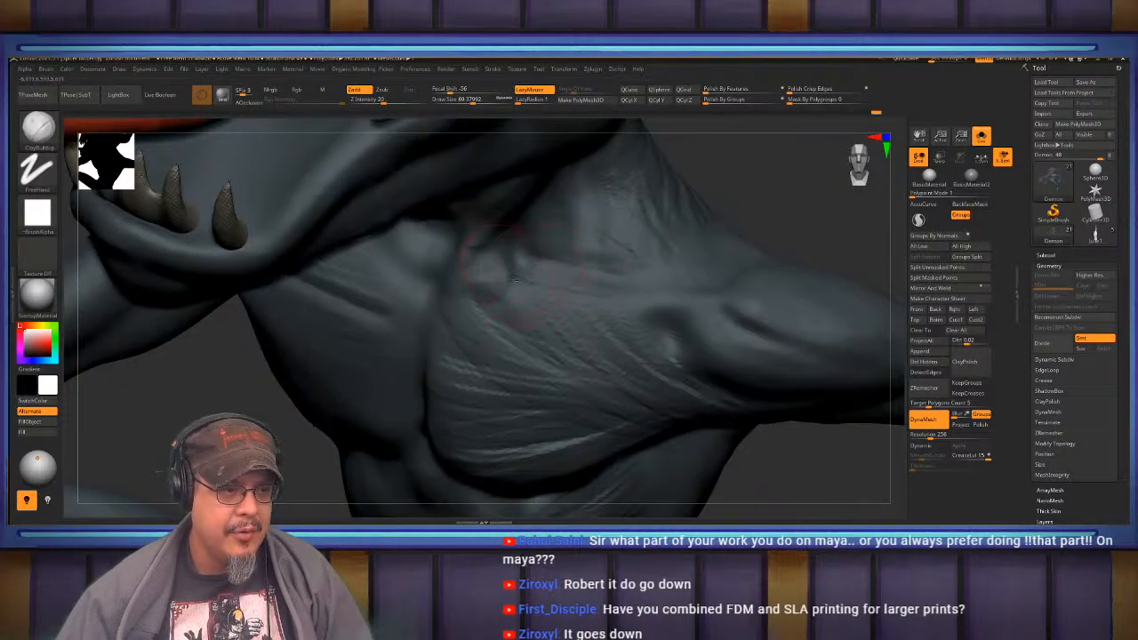
- Sculpt clay fibres around the armpit and the back of the left shoulder, smoothing them into the surrounding muscles
{"action": "right_click_drag", "start_coordinate": [552, 311], "coordinate": [662, 356], "text": "ctrl"}
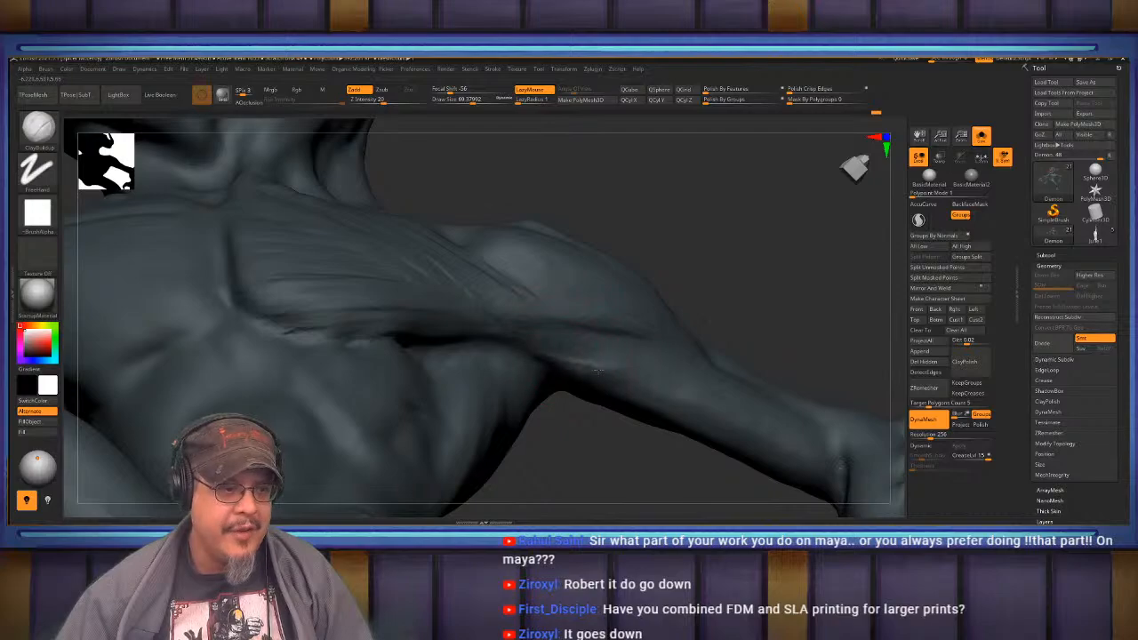
{"action": "key", "text": "shift"}
{"action": "mouse_move", "coordinate": [651, 336]}
{"action": "right_mouse_down"}
{"action": "mouse_move", "coordinate": [495, 306]}
{"action": "mouse_move", "coordinate": [511, 303]}
{"action": "mouse_move", "coordinate": [472, 317]}
{"action": "right_mouse_up"}
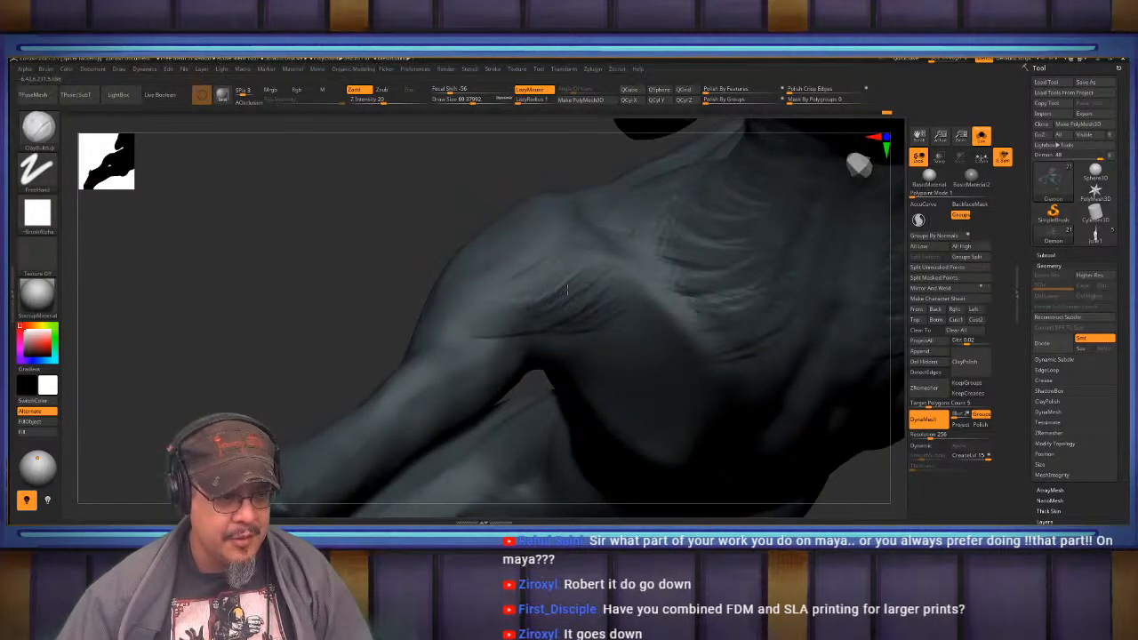
{"action": "key", "text": "shift"}
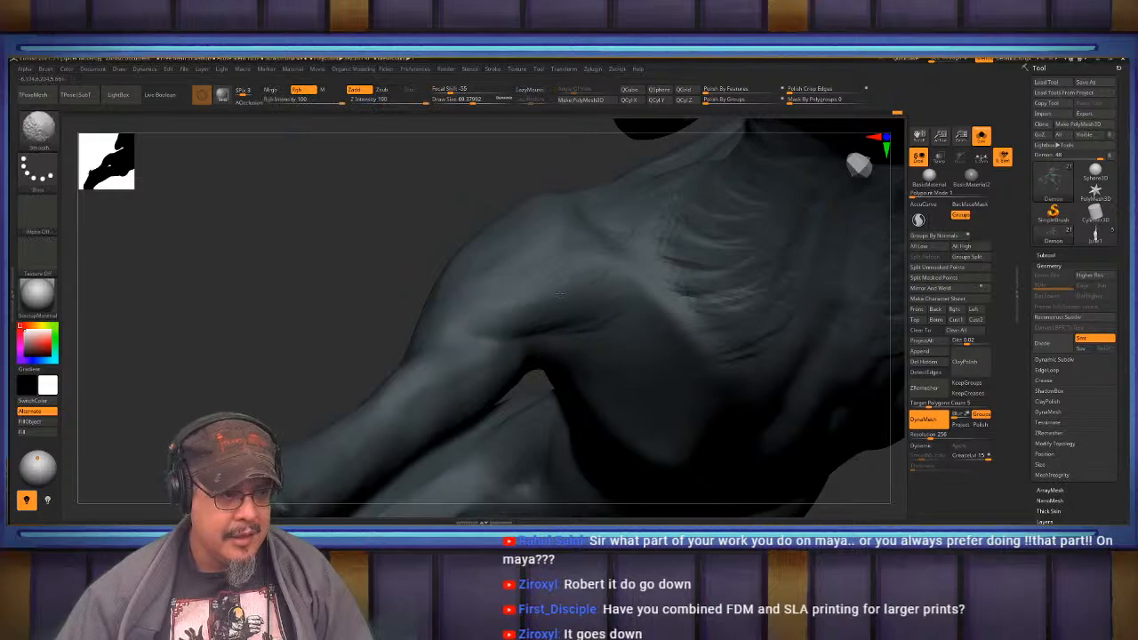
{"action": "mouse_move", "coordinate": [421, 314]}
{"action": "right_mouse_down"}
{"action": "mouse_move", "coordinate": [546, 314]}
{"action": "mouse_move", "coordinate": [511, 304]}
{"action": "right_mouse_up"}
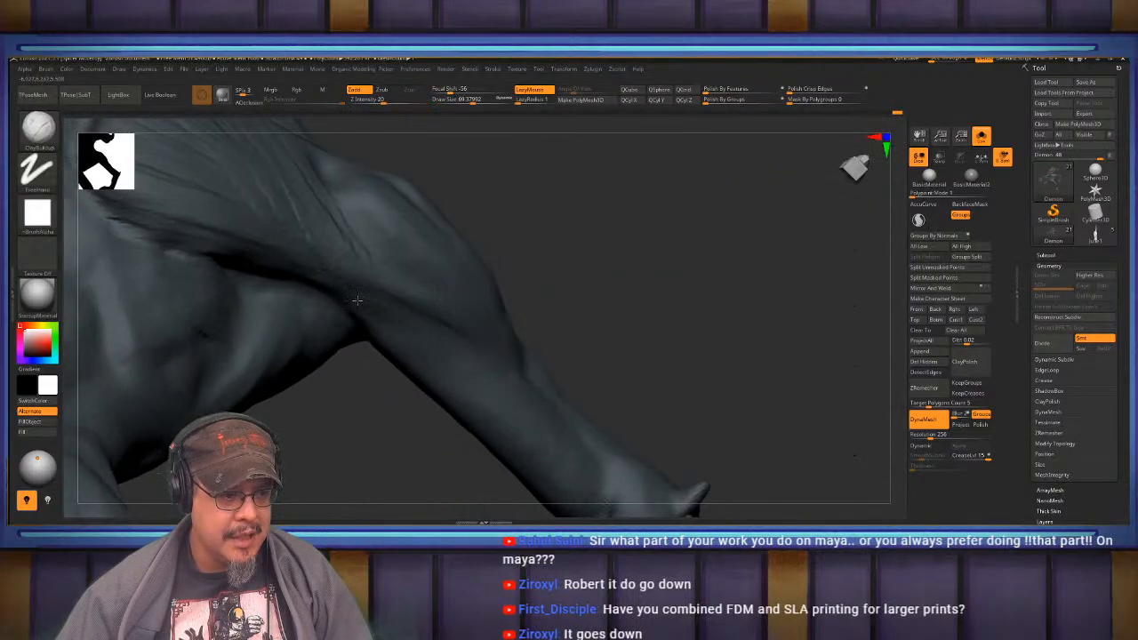
{"action": "mouse_move", "coordinate": [357, 299]}
{"action": "right_mouse_down", "text": "ctrl"}
{"action": "mouse_move", "coordinate": [480, 367]}
{"action": "mouse_move", "coordinate": [481, 334]}
{"action": "right_mouse_up", "text": "ctrl"}
- Sculpt vertical muscle fibres over the rounded deltoid of the shoulder and soften them with smoothing
{"action": "key", "text": "shift"}
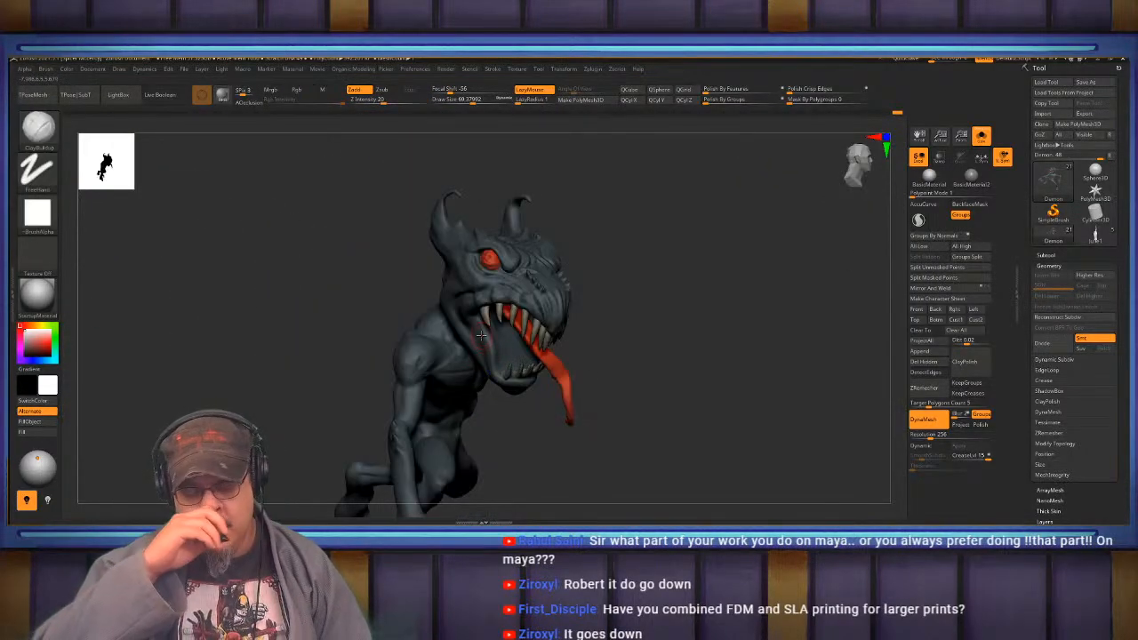
{"action": "right_click_drag", "start_coordinate": [622, 387], "coordinate": [531, 317]}
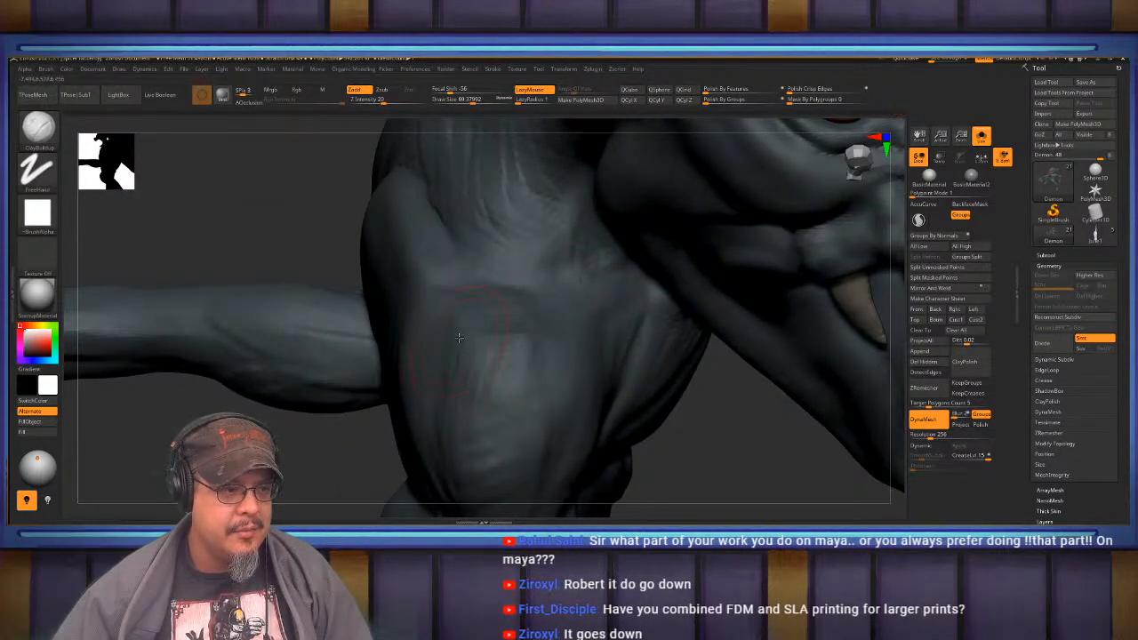
{"action": "right_click_drag", "start_coordinate": [500, 345], "coordinate": [539, 308]}
{"action": "left_click_drag", "start_coordinate": [540, 322], "coordinate": [534, 414]}
{"action": "right_click_drag", "start_coordinate": [534, 414], "coordinate": [551, 405]}
{"action": "right_click_drag", "start_coordinate": [542, 313], "coordinate": [516, 320]}
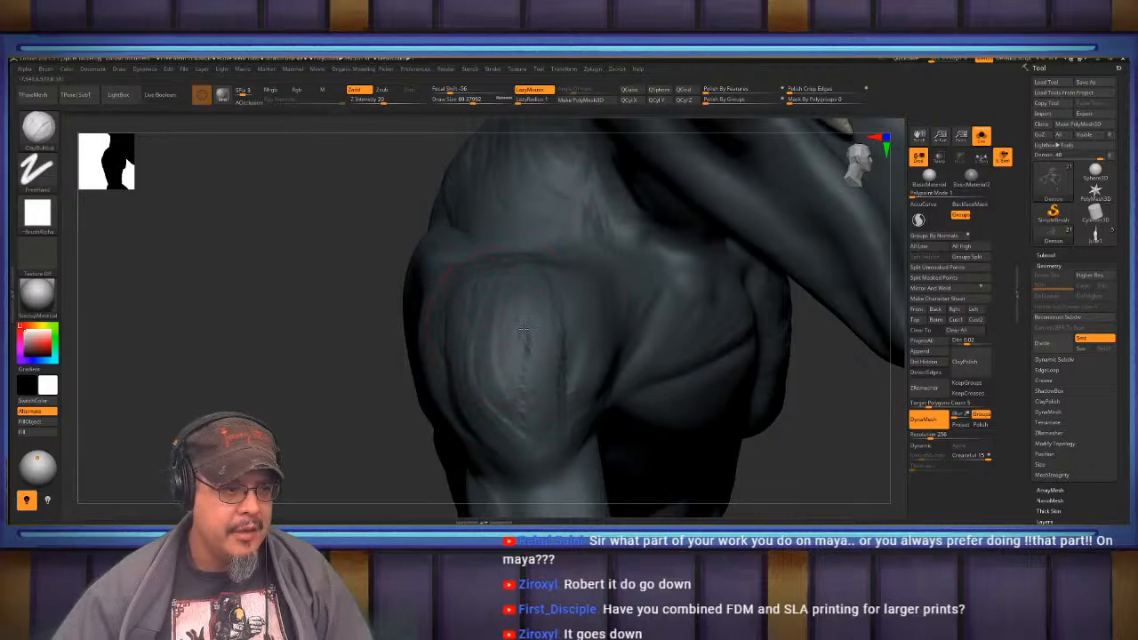
{"action": "key", "text": "shift"}
{"action": "mouse_move", "coordinate": [505, 411]}
{"action": "right_mouse_down"}
{"action": "mouse_move", "coordinate": [418, 364]}
{"action": "mouse_move", "coordinate": [480, 356]}
{"action": "mouse_move", "coordinate": [342, 305]}
{"action": "right_mouse_up"}
- Reshape the rear base of the curved horns behind the head using the Move brush at a draw size of about 149
{"action": "key", "text": "f"}
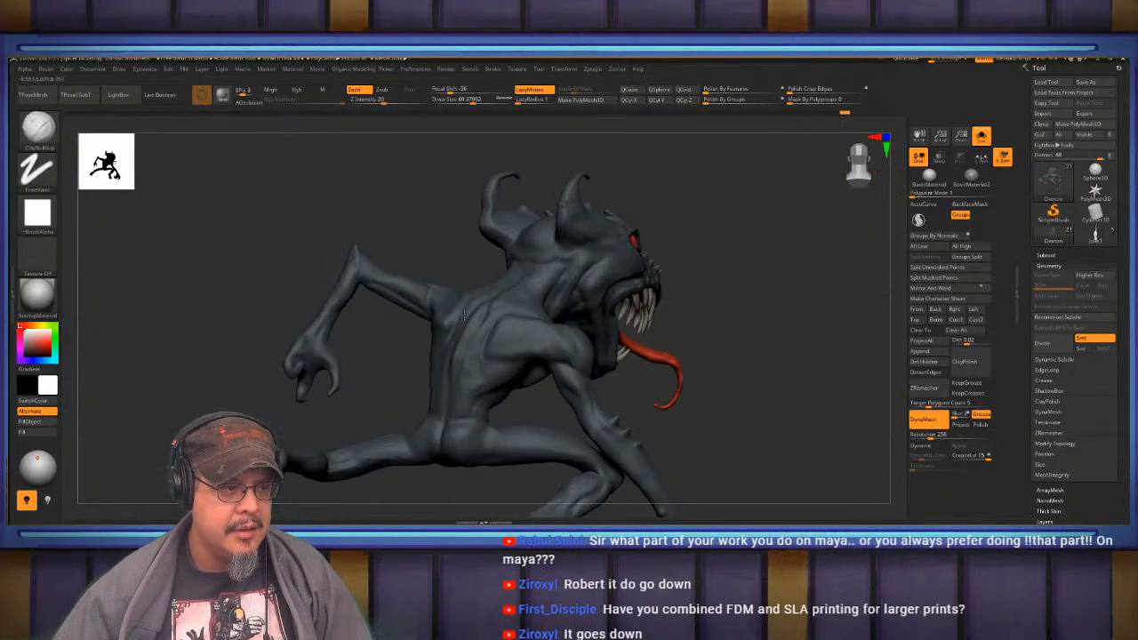
{"action": "mouse_move", "coordinate": [536, 308]}
{"action": "right_mouse_down", "text": "ctrl"}
{"action": "mouse_move", "coordinate": [569, 314]}
{"action": "mouse_move", "coordinate": [542, 317]}
{"action": "mouse_move", "coordinate": [534, 338]}
{"action": "mouse_move", "coordinate": [557, 330]}
{"action": "mouse_move", "coordinate": [538, 328]}
{"action": "right_mouse_up", "text": "ctrl"}
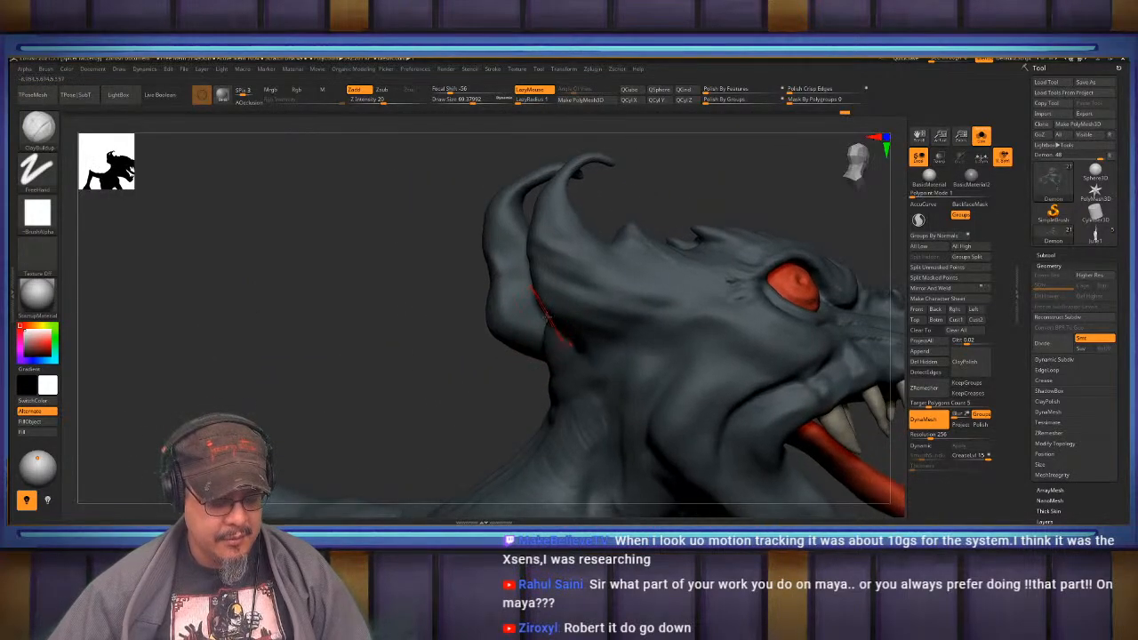
{"action": "key", "text": "b"}
{"action": "key", "text": "m"}
{"action": "key", "text": "v"}
{"action": "key", "text": "s"}
{"action": "left_click_drag", "start_coordinate": [545, 307], "coordinate": [514, 325]}
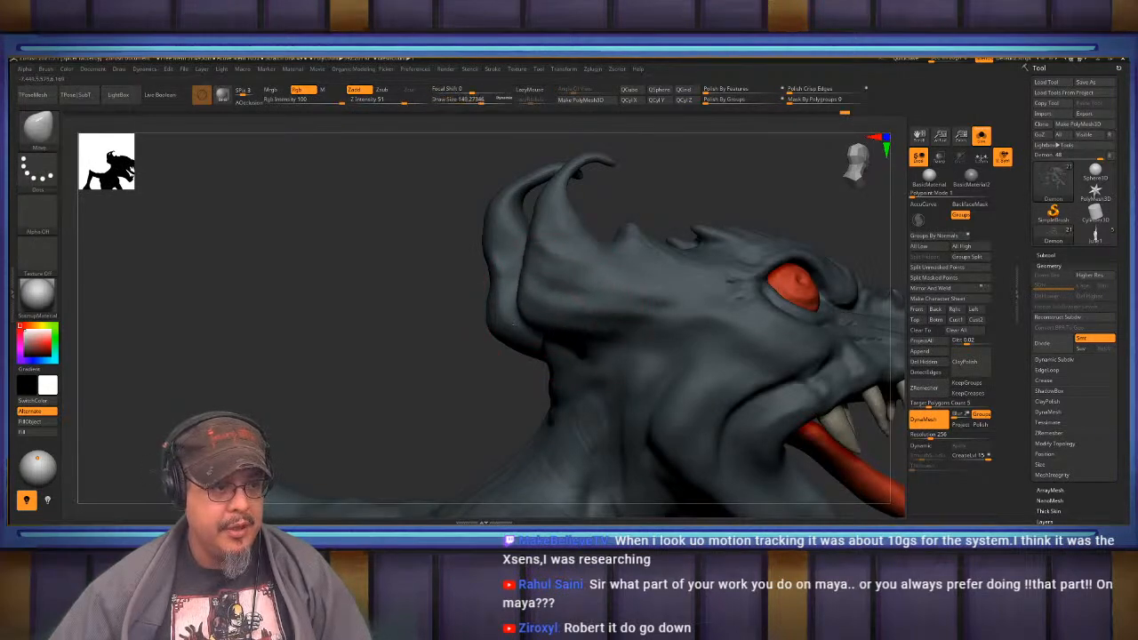
{"action": "left_click_drag", "start_coordinate": [531, 275], "coordinate": [538, 277]}
{"action": "right_click_drag", "start_coordinate": [537, 277], "coordinate": [537, 314], "text": "alt"}
{"action": "left_click_drag", "start_coordinate": [507, 335], "coordinate": [499, 337]}
{"action": "mouse_move", "coordinate": [542, 280]}
{"action": "right_mouse_down", "text": "alt"}
{"action": "mouse_move", "coordinate": [537, 332]}
{"action": "mouse_move", "coordinate": [570, 275]}
{"action": "right_mouse_up", "text": "alt"}
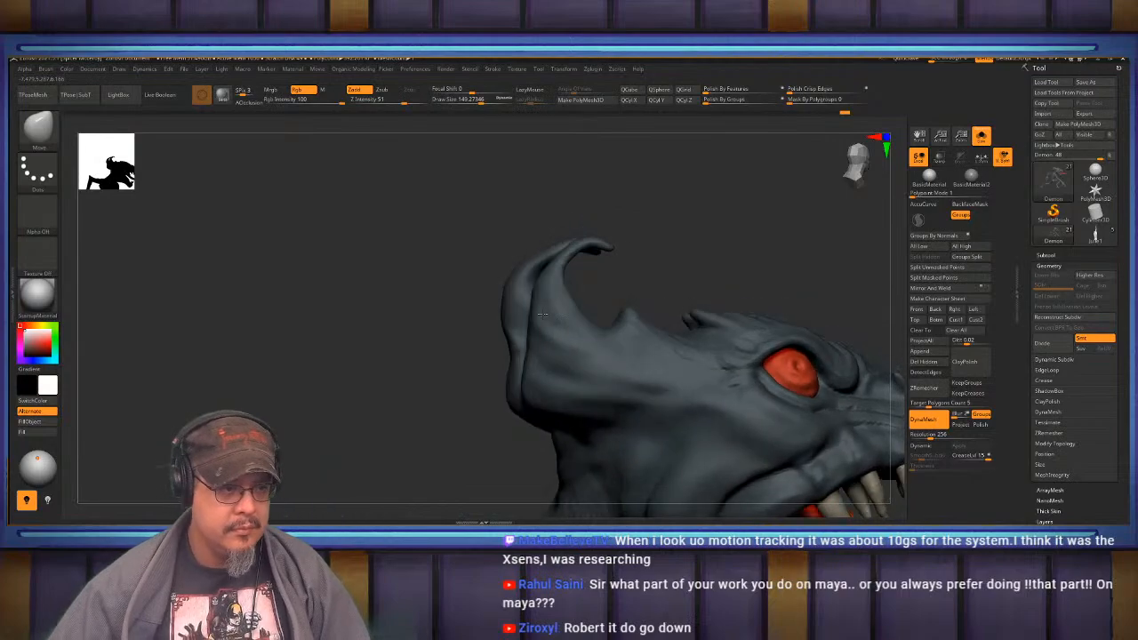
- Inflate the thin curved tips of the horns with the Inflat brush at a draw size of about 149
{"action": "key", "text": "b"}
{"action": "key", "text": "i"}
{"action": "key", "text": "n"}
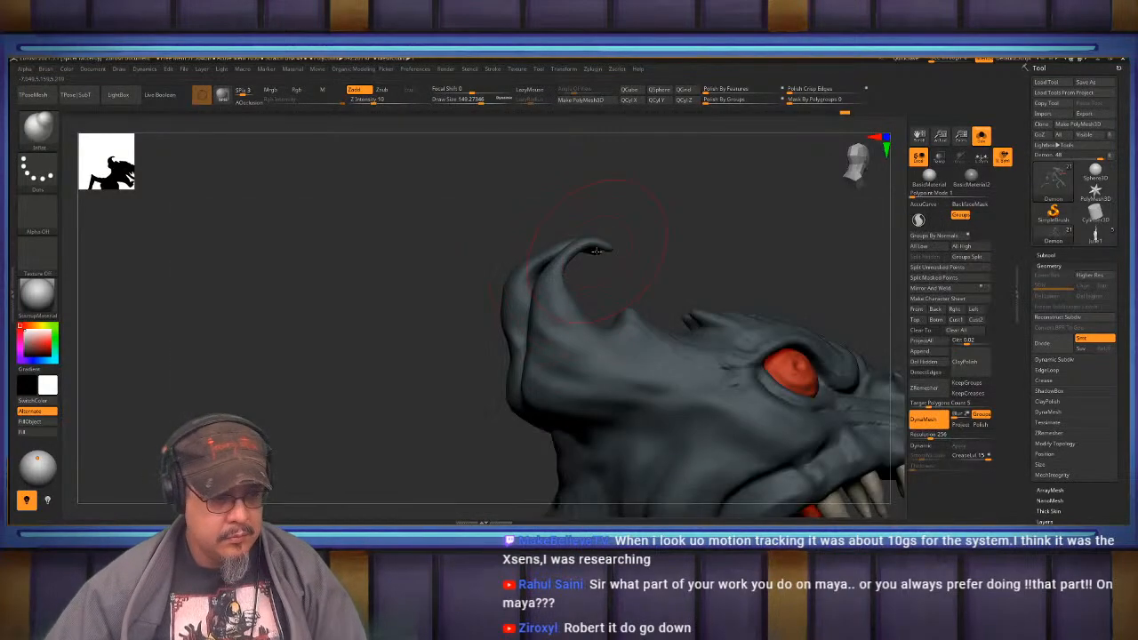
{"action": "left_click_drag", "start_coordinate": [563, 268], "coordinate": [598, 248]}
{"action": "mouse_move", "coordinate": [681, 239]}
{"action": "right_mouse_down"}
{"action": "mouse_move", "coordinate": [653, 241]}
{"action": "mouse_move", "coordinate": [617, 284]}
{"action": "mouse_move", "coordinate": [656, 311]}
{"action": "mouse_move", "coordinate": [639, 317]}
{"action": "right_mouse_up"}
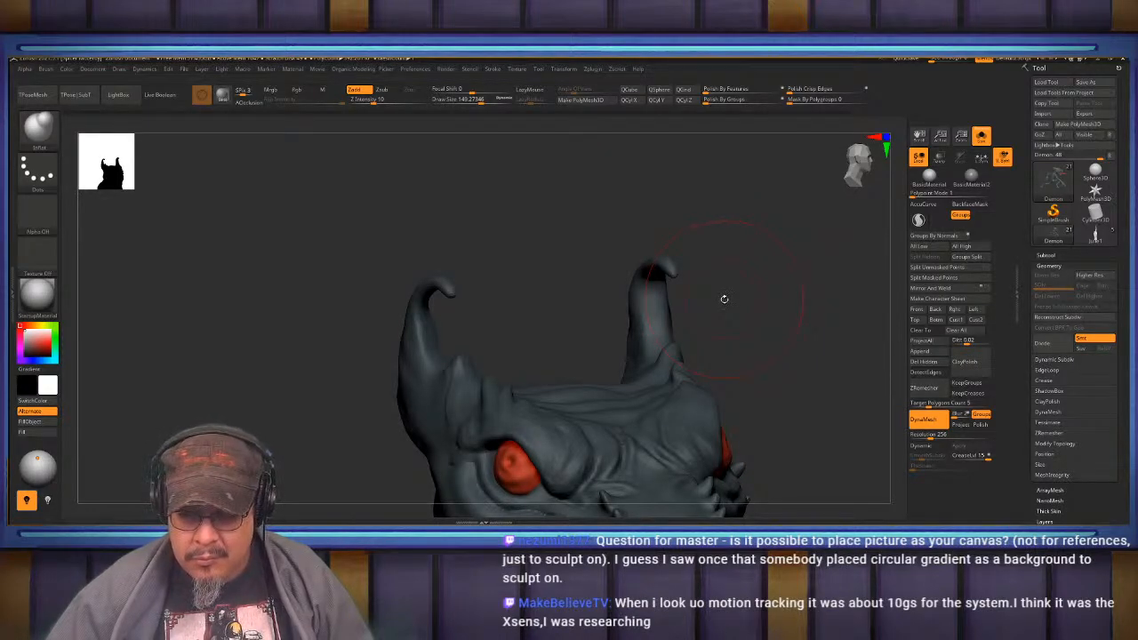
{"action": "left_click_drag", "start_coordinate": [731, 326], "coordinate": [721, 332]}
- Sculpt diagonal muscle fibres over the ribs below the left pectoral with ClayBuildup at a draw size of about 55, then smooth them
{"action": "key", "text": "f"}
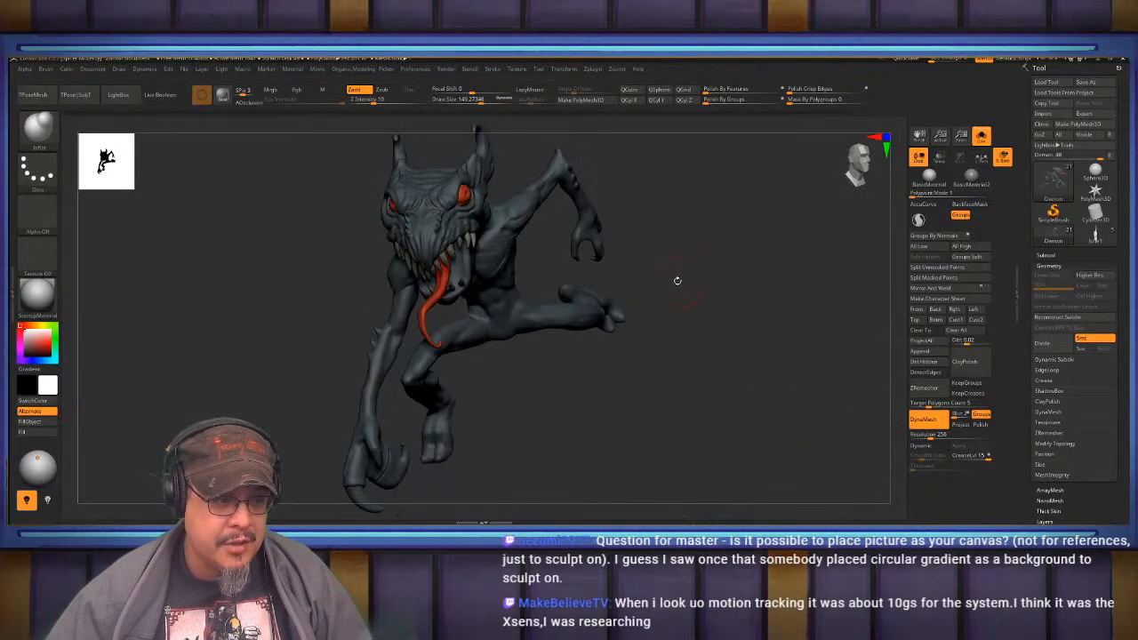
{"action": "left_click_drag", "start_coordinate": [679, 280], "coordinate": [583, 306]}
{"action": "key", "text": "f"}
{"action": "scroll", "coordinate": [544, 320], "scroll_direction": "up", "scroll_amount": 6}
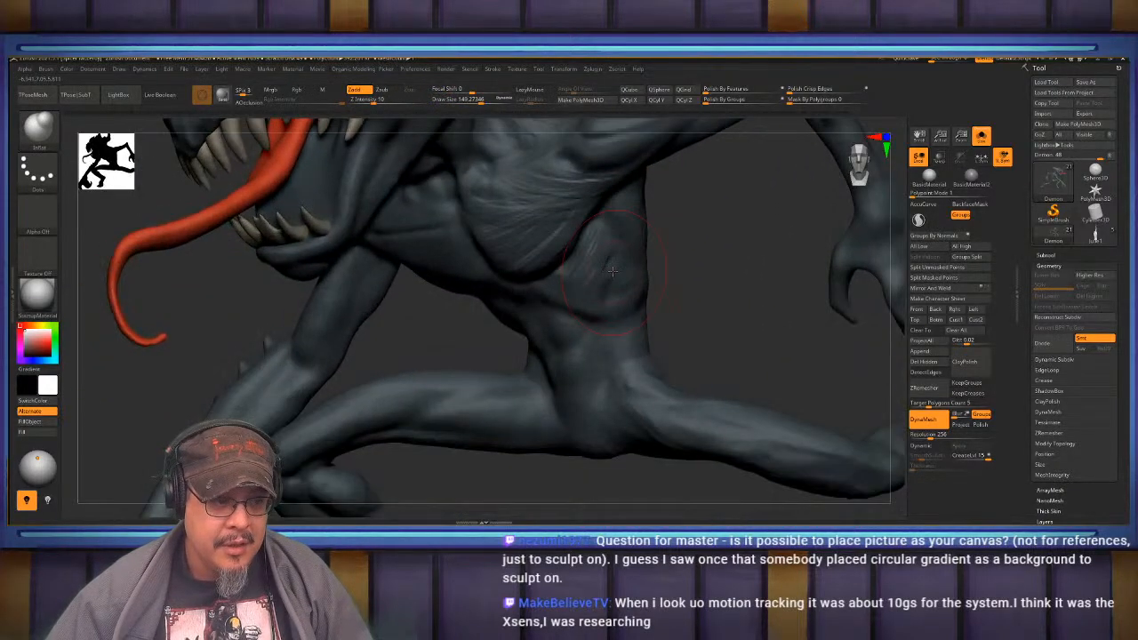
{"action": "key", "text": "b"}
{"action": "right_click_drag", "start_coordinate": [619, 309], "coordinate": [619, 275], "text": "ctrl"}
{"action": "key", "text": "c"}
{"action": "key", "text": "b"}
{"action": "key", "text": "s"}
{"action": "left_click_drag", "start_coordinate": [618, 274], "coordinate": [587, 275]}
{"action": "right_click_drag", "start_coordinate": [587, 275], "coordinate": [561, 274]}
{"action": "left_click_drag", "start_coordinate": [539, 302], "coordinate": [543, 258]}
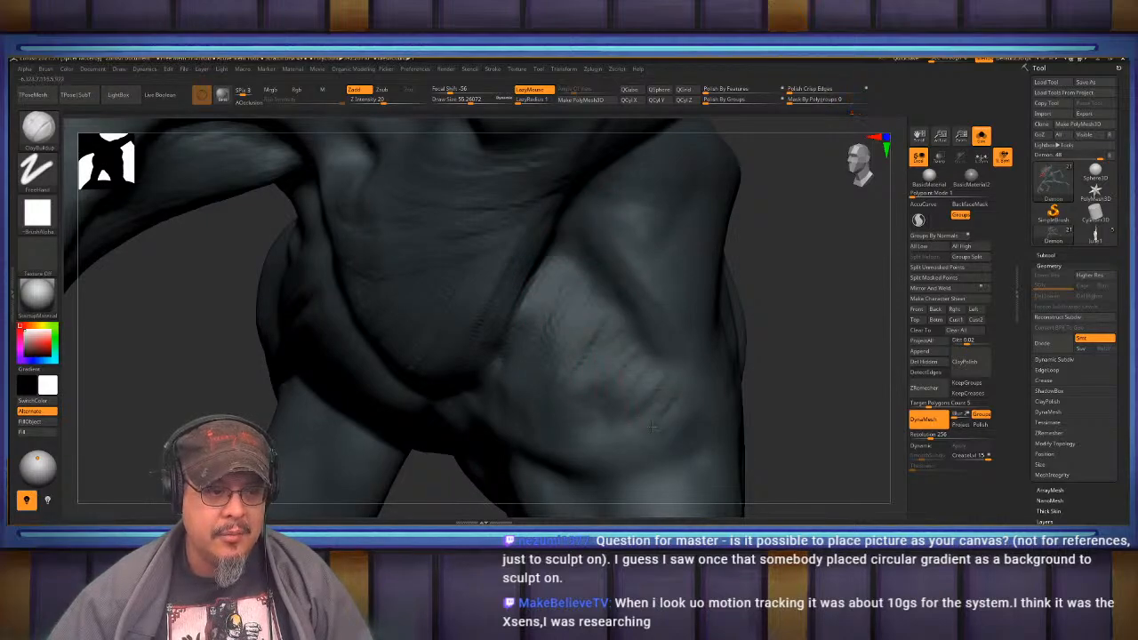
{"action": "right_click_drag", "start_coordinate": [652, 428], "coordinate": [638, 367]}
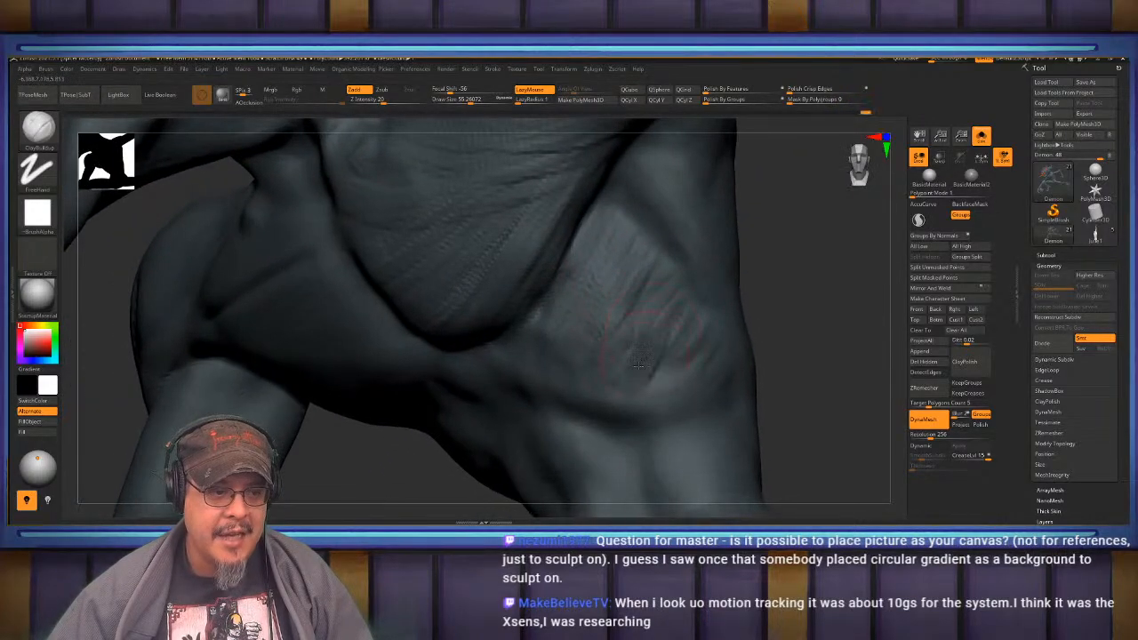
{"action": "key", "text": "shift"}
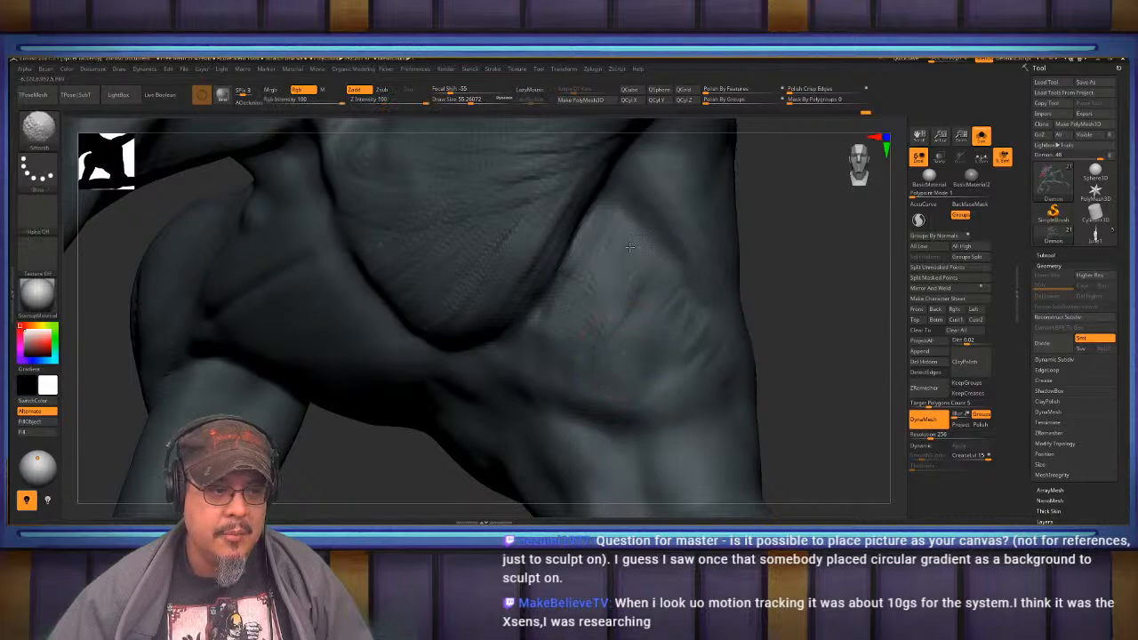
- Build up muscle forms on the upper abdomen just below the sternum with the ClayBuildup brush
{"action": "right_click_drag", "start_coordinate": [688, 332], "coordinate": [570, 300]}
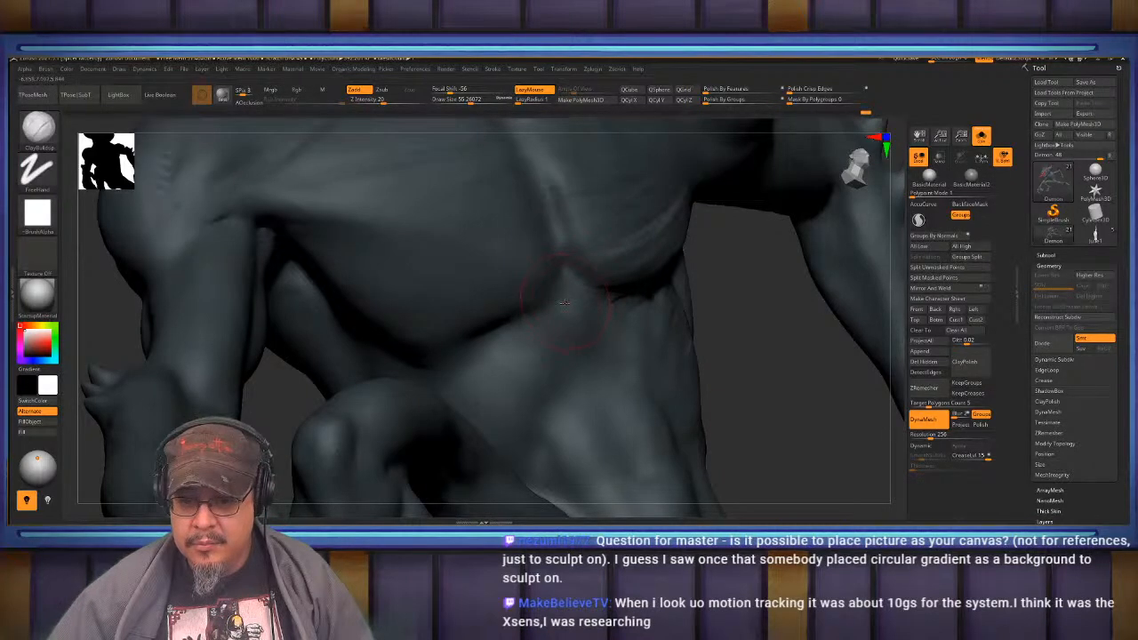
{"action": "right_click_drag", "start_coordinate": [563, 303], "coordinate": [544, 322]}
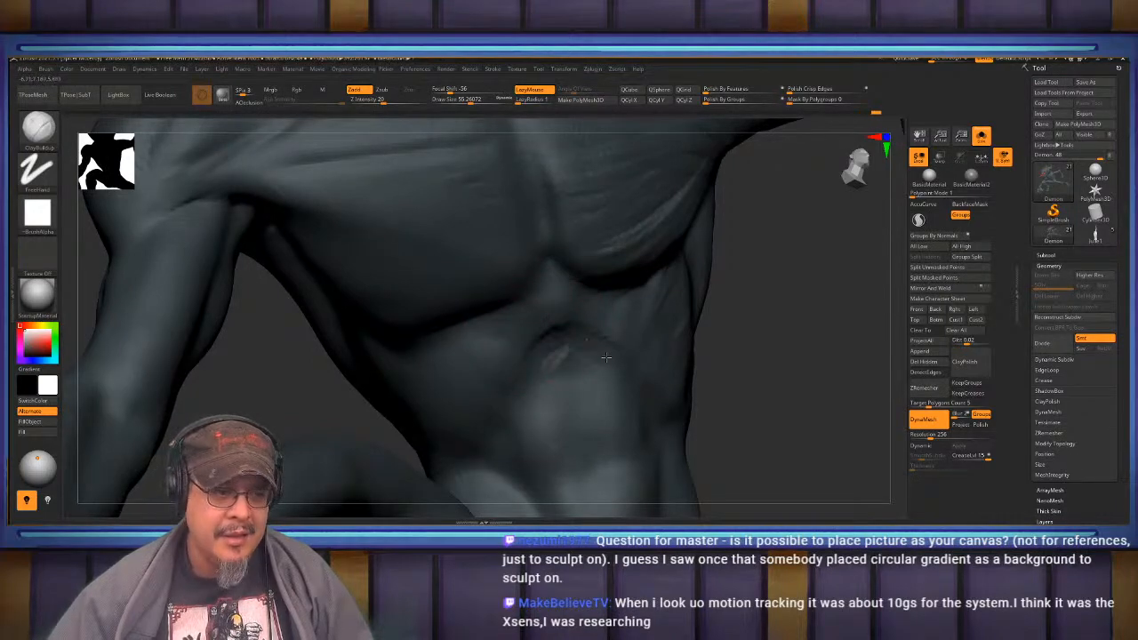
{"action": "mouse_move", "coordinate": [533, 356]}
{"action": "right_mouse_down"}
{"action": "mouse_move", "coordinate": [532, 319]}
{"action": "mouse_move", "coordinate": [497, 297]}
{"action": "mouse_move", "coordinate": [539, 297]}
{"action": "right_mouse_up"}
- Define the lower rib-cage arch across the abdomen and side with the Standard brush and smooth the surrounding surface
{"action": "key", "text": "b"}
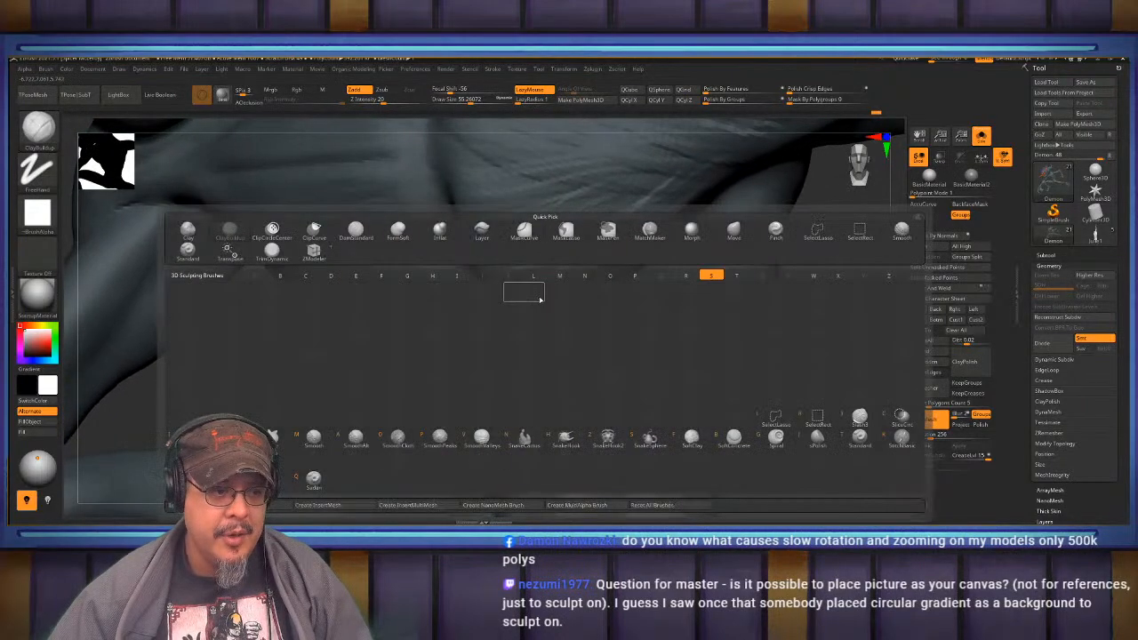
{"action": "key", "text": "s"}
{"action": "key", "text": "t"}
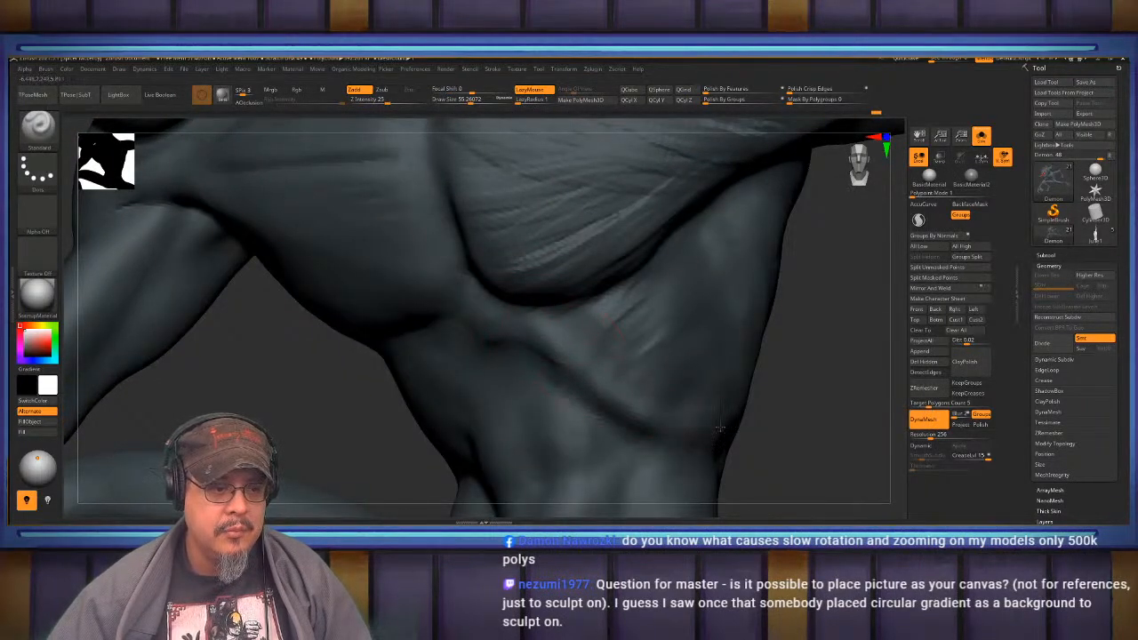
{"action": "key", "text": "shift"}
{"action": "mouse_move", "coordinate": [569, 333]}
{"action": "right_mouse_down", "text": "ctrl"}
{"action": "mouse_move", "coordinate": [564, 292]}
{"action": "mouse_move", "coordinate": [540, 282]}
{"action": "mouse_move", "coordinate": [504, 296]}
{"action": "mouse_move", "coordinate": [505, 329]}
{"action": "mouse_move", "coordinate": [471, 344]}
{"action": "mouse_move", "coordinate": [503, 287]}
{"action": "mouse_move", "coordinate": [539, 311]}
{"action": "right_mouse_up", "text": "ctrl"}
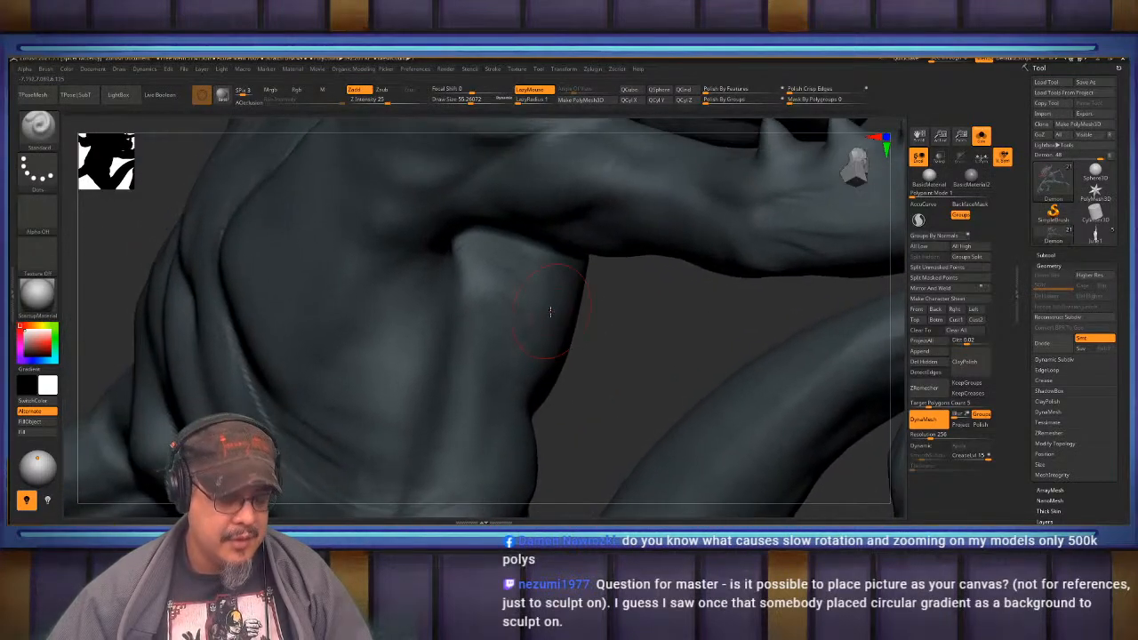
- Reshape the side of the torso below the armpit with the Move brush at about 124 draw size, then reduce the size to about 114
{"action": "key", "text": "b"}
{"action": "key", "text": "m"}
{"action": "key", "text": "v"}
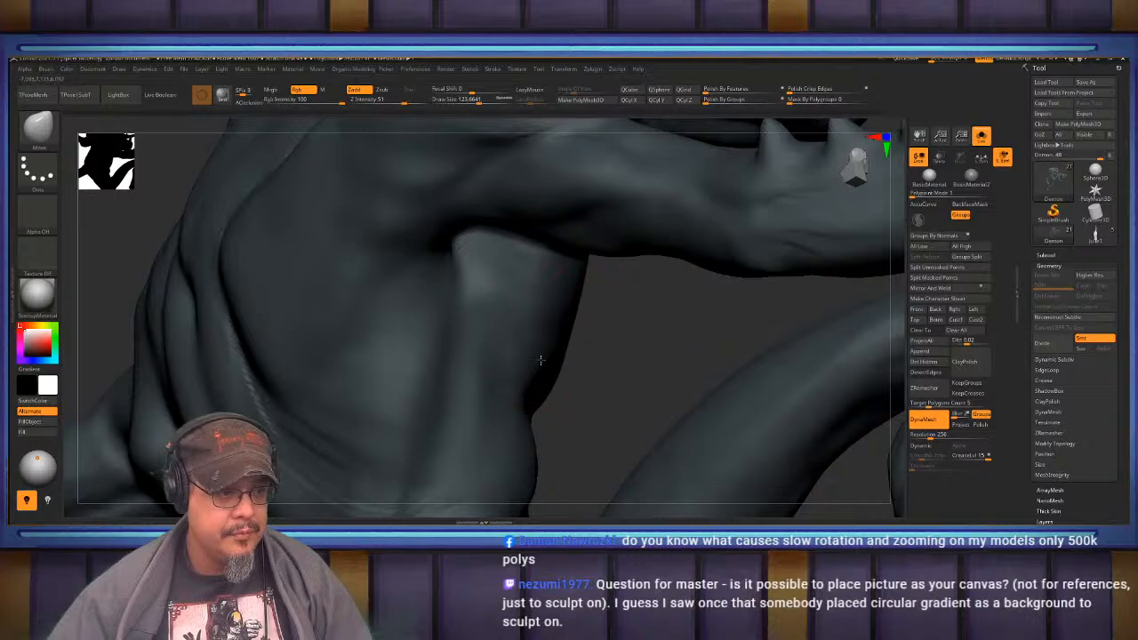
{"action": "right_click_drag", "start_coordinate": [541, 360], "coordinate": [543, 299]}
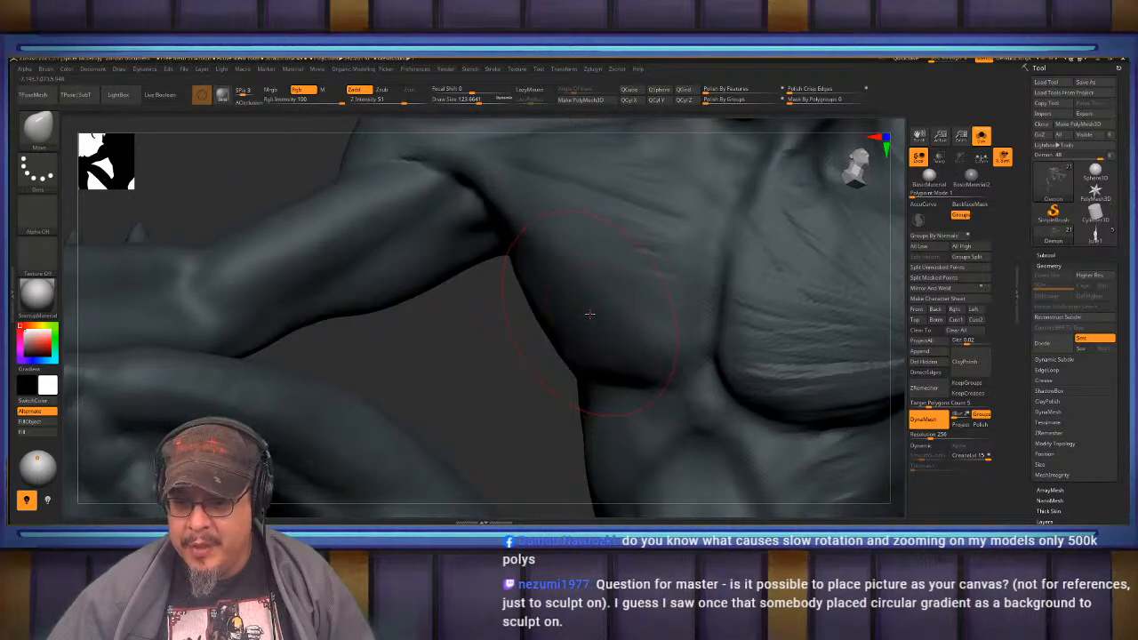
{"action": "right_click_drag", "start_coordinate": [590, 313], "coordinate": [593, 323]}
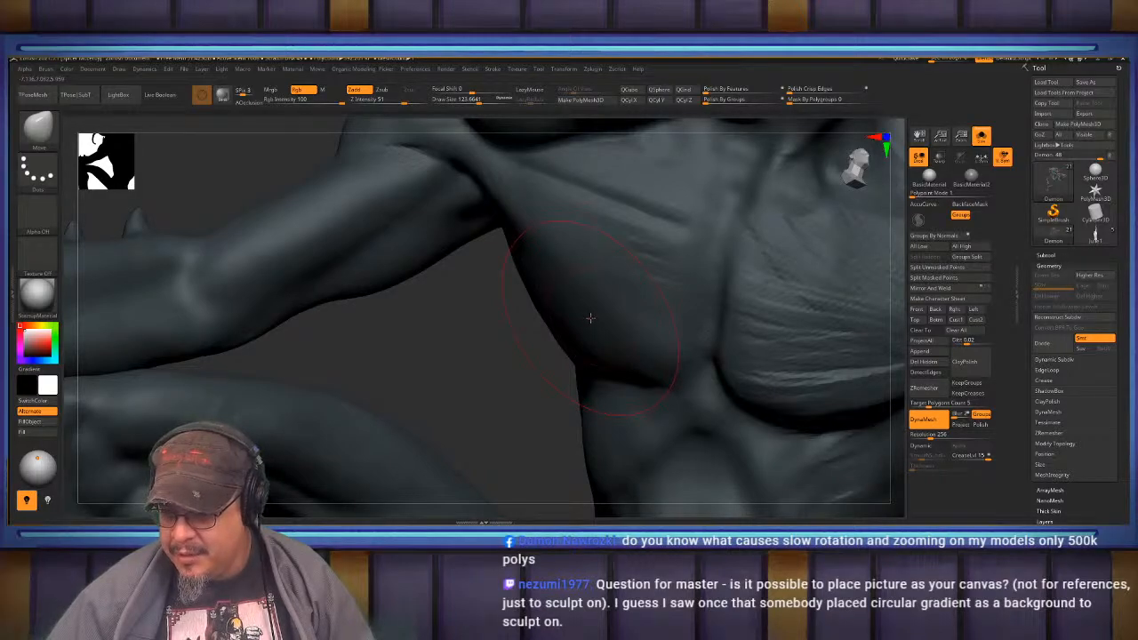
{"action": "right_click_drag", "start_coordinate": [589, 317], "coordinate": [516, 289]}
{"action": "right_click_drag", "start_coordinate": [515, 289], "coordinate": [498, 330], "text": "alt"}
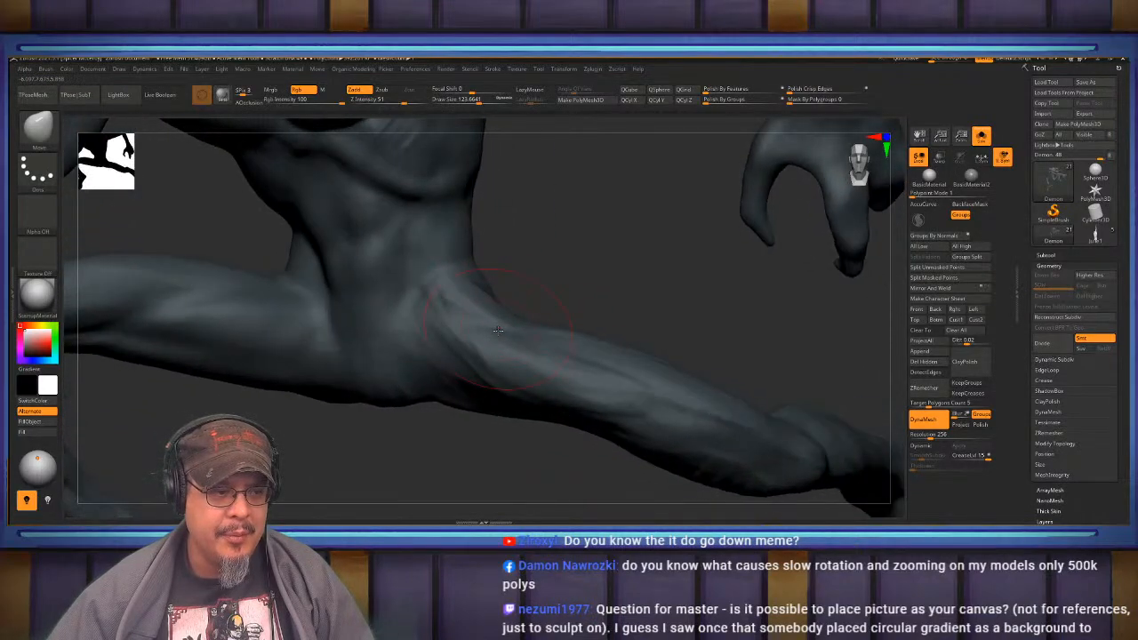
{"action": "key", "text": "s"}
{"action": "left_click", "coordinate": [447, 343]}
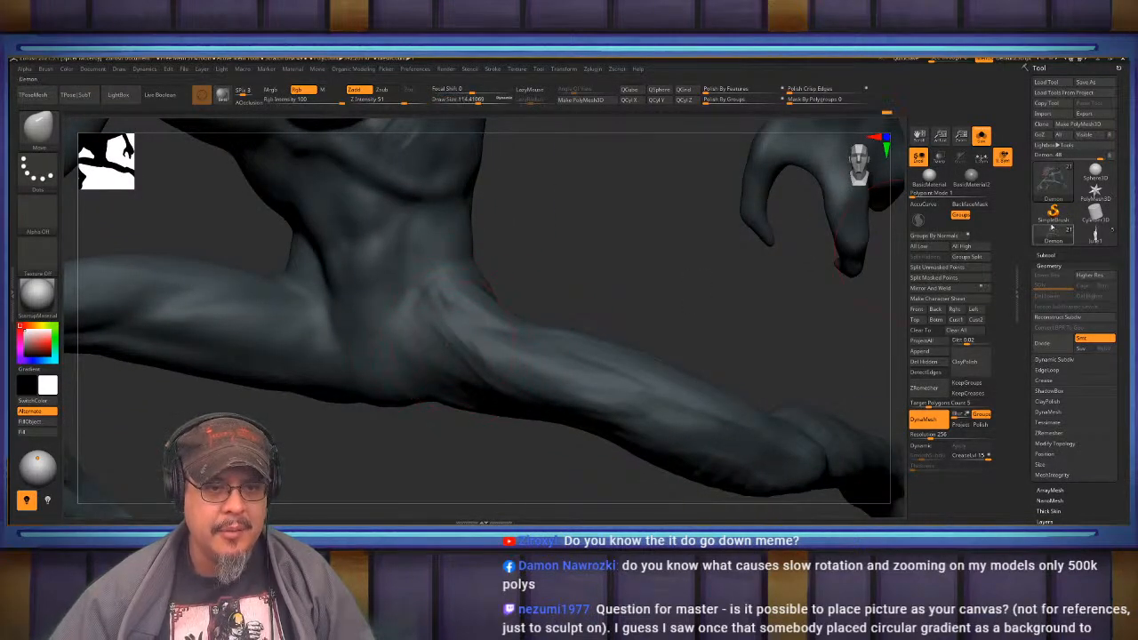
- Draw a Plane3D converted to a PolyMesh3D on the canvas and open its Texture Map settings
{"action": "left_click", "coordinate": [1095, 211]}
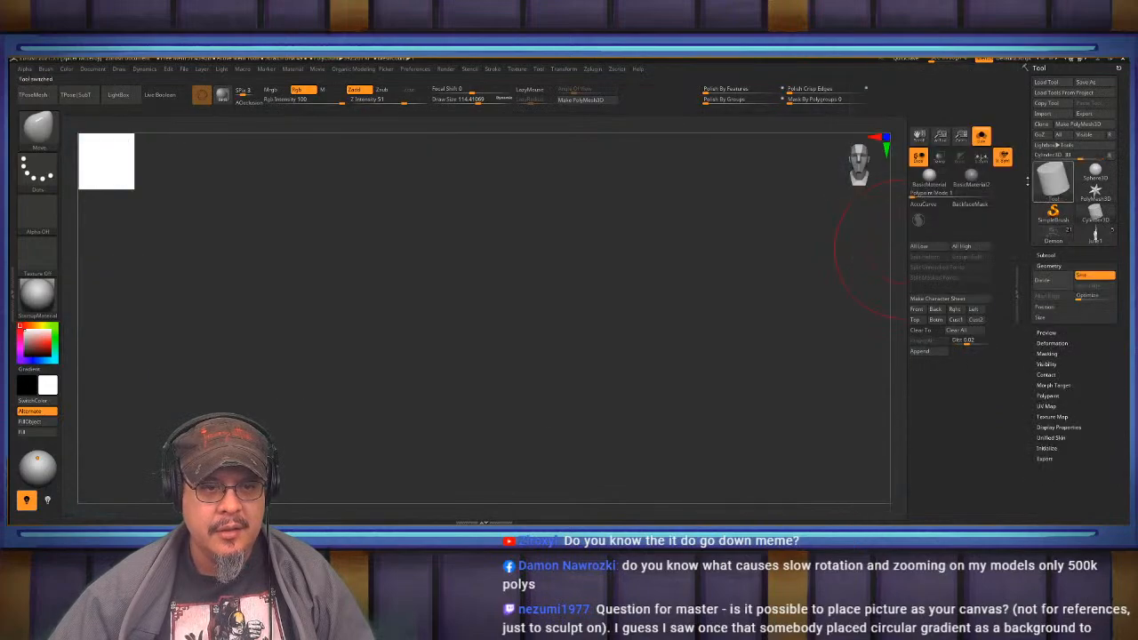
{"action": "left_click", "coordinate": [1049, 182]}
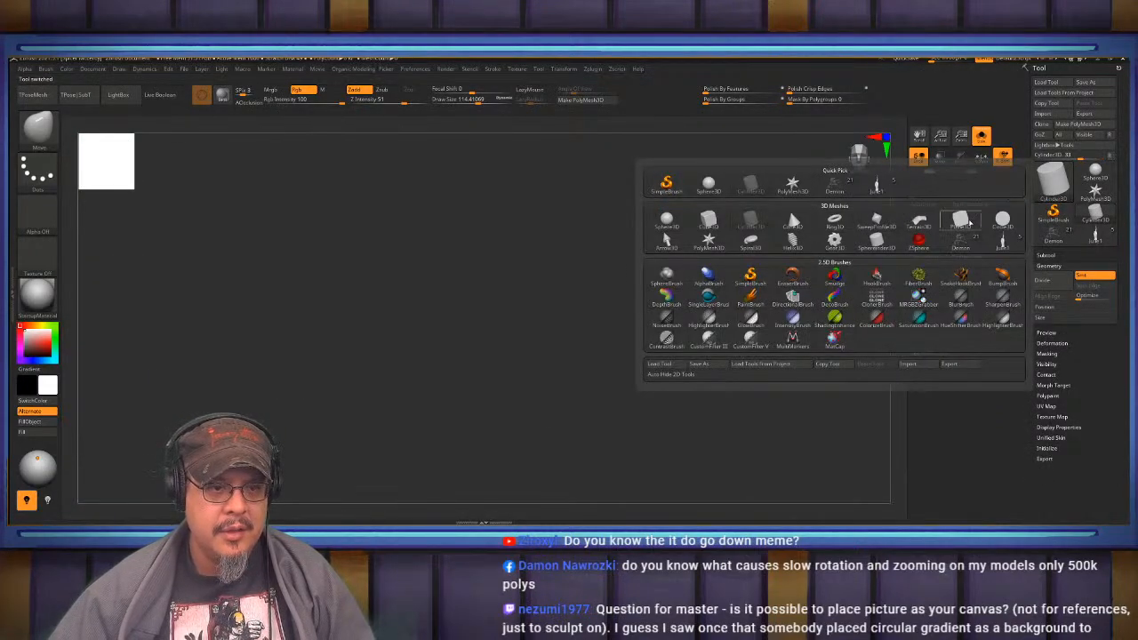
{"action": "left_click", "coordinate": [964, 222]}
{"action": "left_click", "coordinate": [581, 99]}
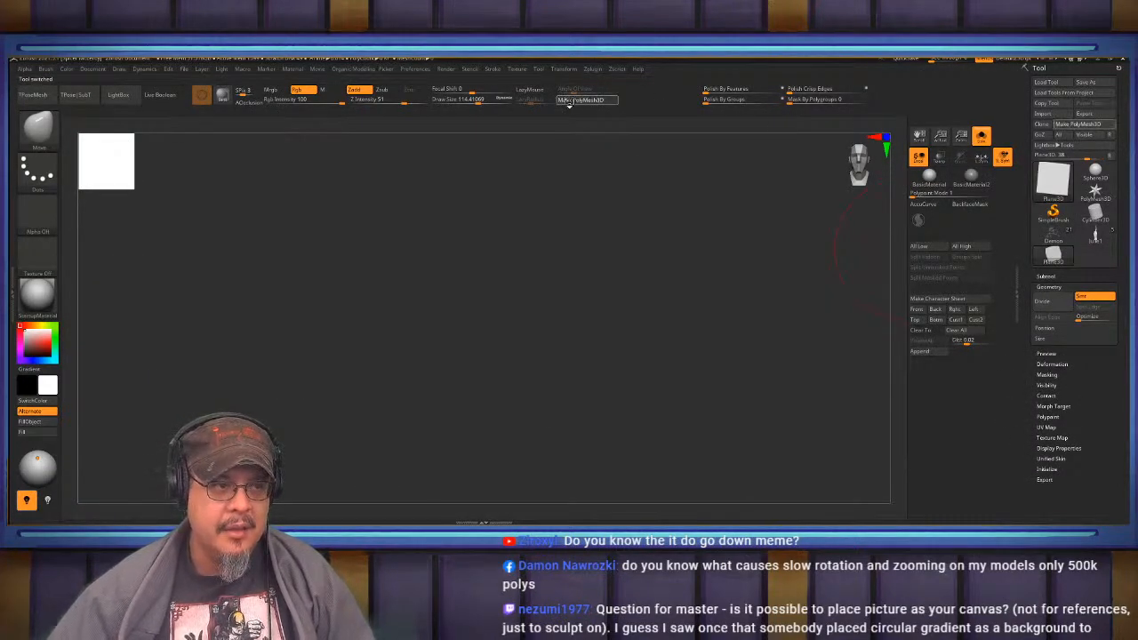
{"action": "left_click_drag", "start_coordinate": [690, 289], "coordinate": [712, 297]}
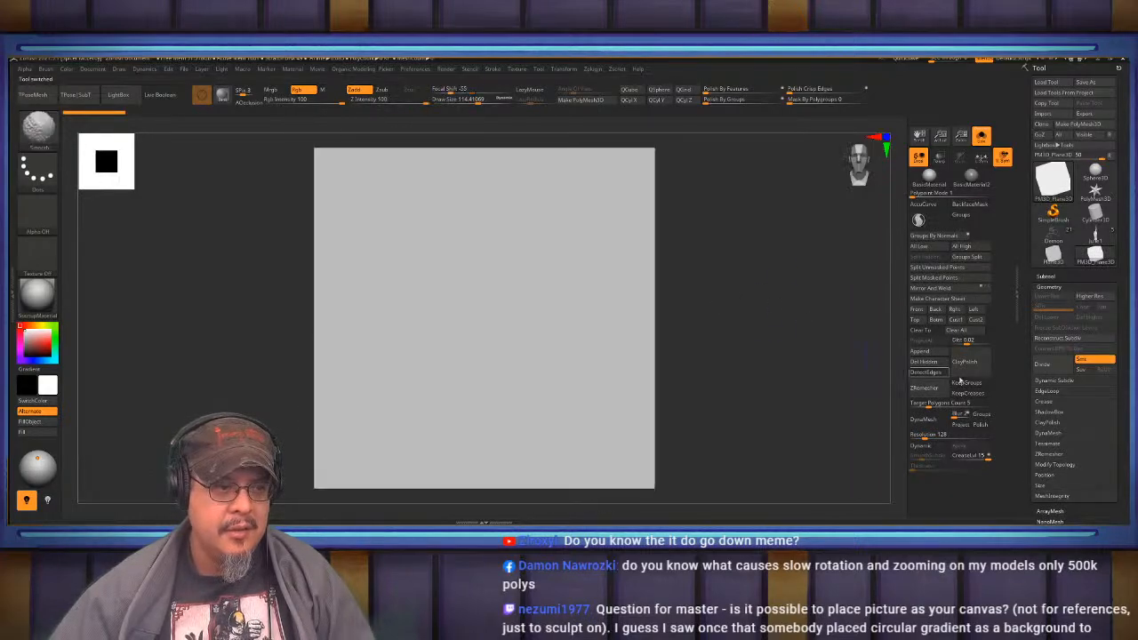
{"action": "left_click_drag", "start_coordinate": [1105, 509], "coordinate": [1105, 426]}
{"action": "scroll", "coordinate": [1105, 426], "scroll_direction": "down", "scroll_amount": 5}
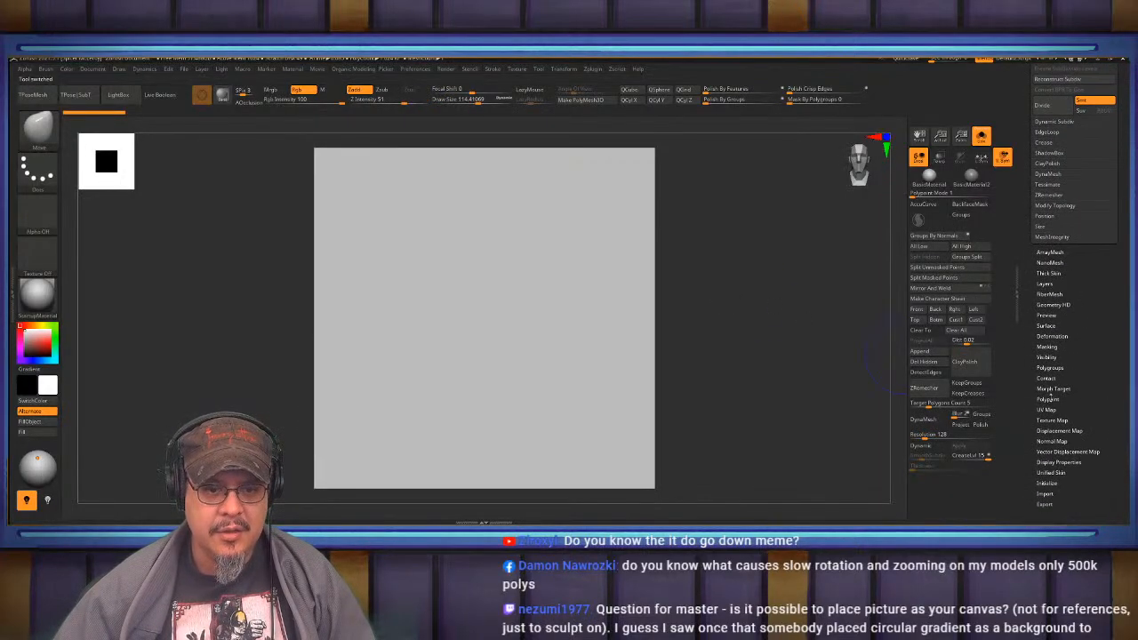
{"action": "left_click", "coordinate": [1046, 419]}
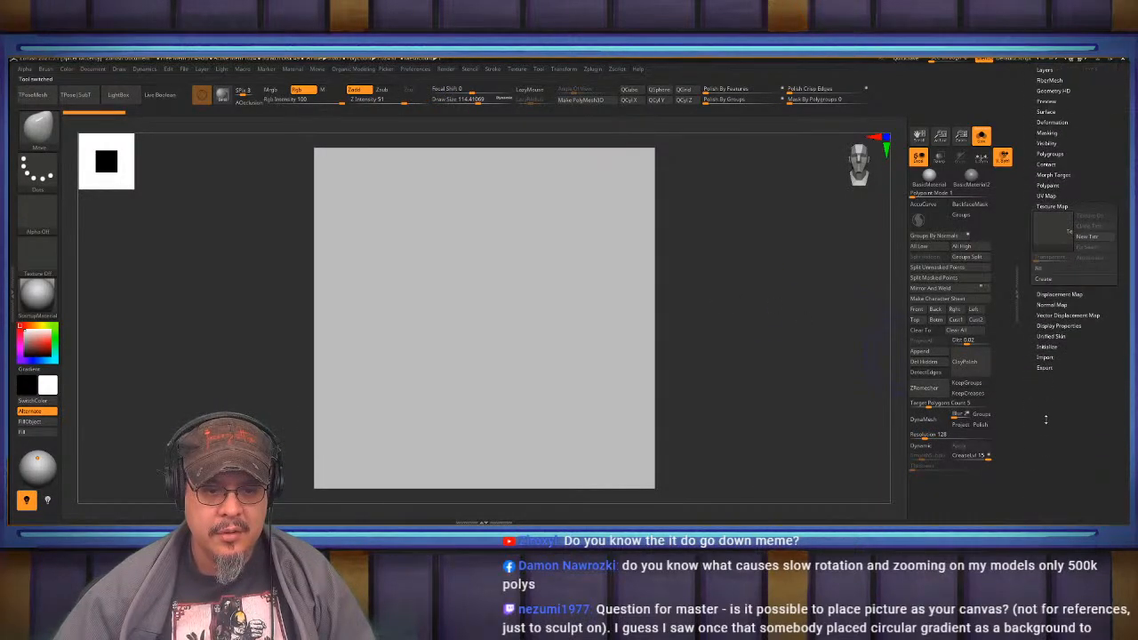
- Import the blue neon cloud image from the Desktop as the plane's texture
{"action": "left_click", "coordinate": [1036, 245]}
{"action": "left_click", "coordinate": [667, 378]}
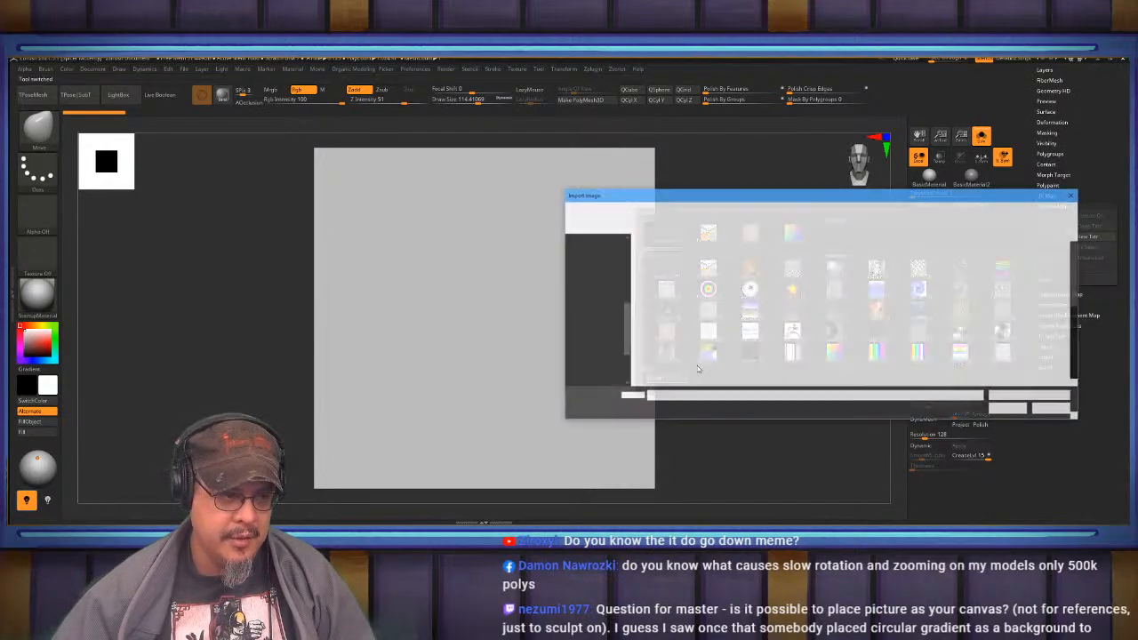
{"action": "left_click", "coordinate": [610, 307]}
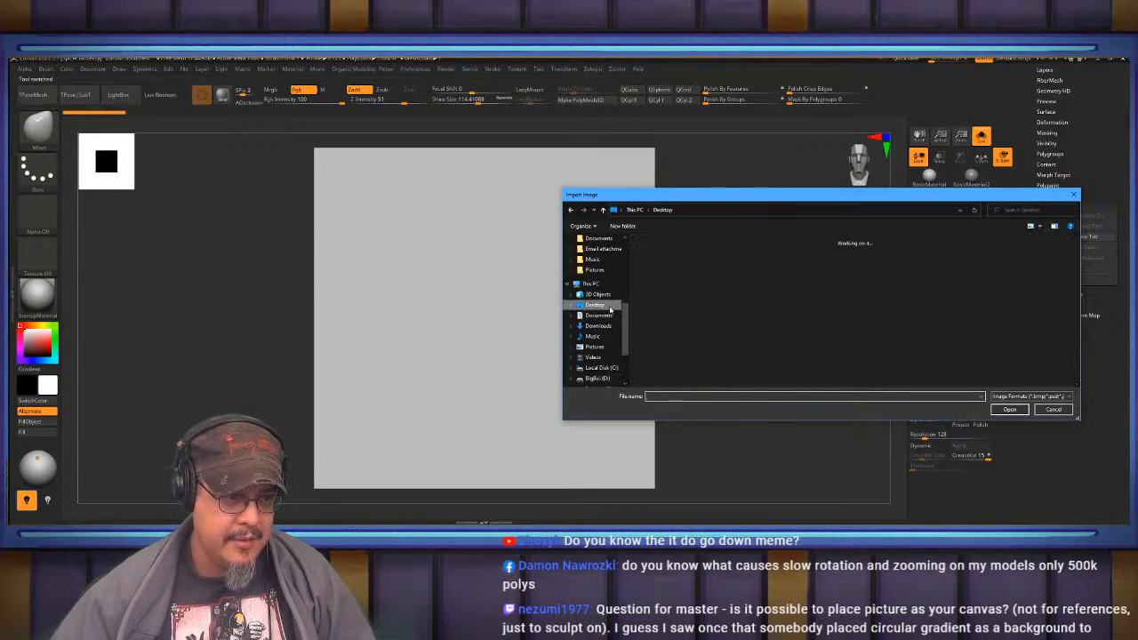
{"action": "left_click_drag", "start_coordinate": [1079, 286], "coordinate": [1073, 369]}
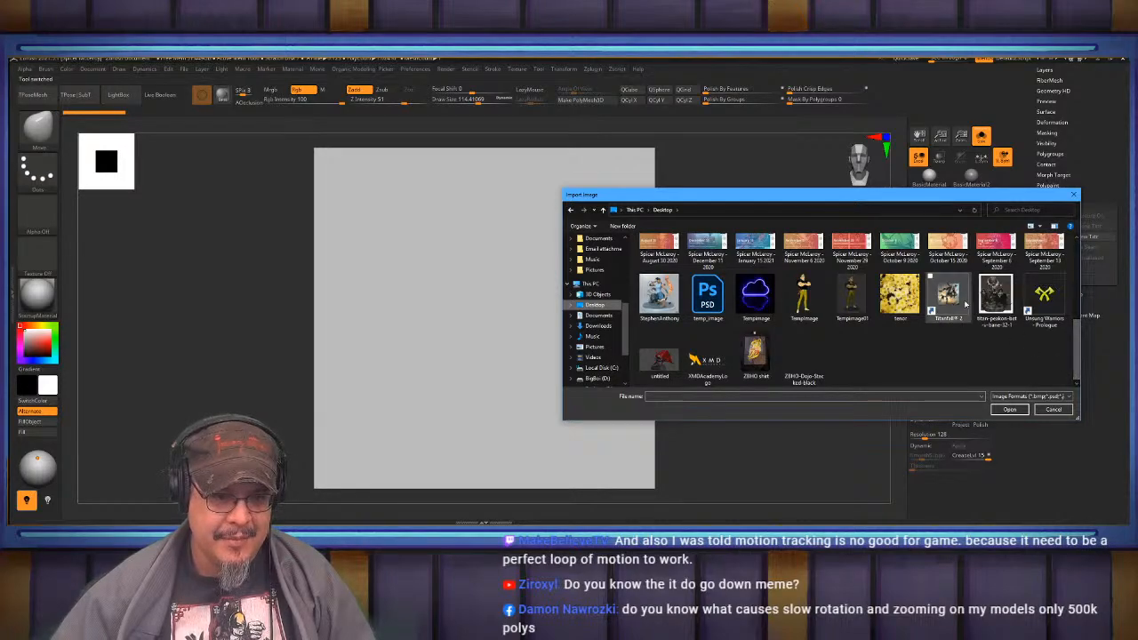
{"action": "double_click", "coordinate": [767, 302]}
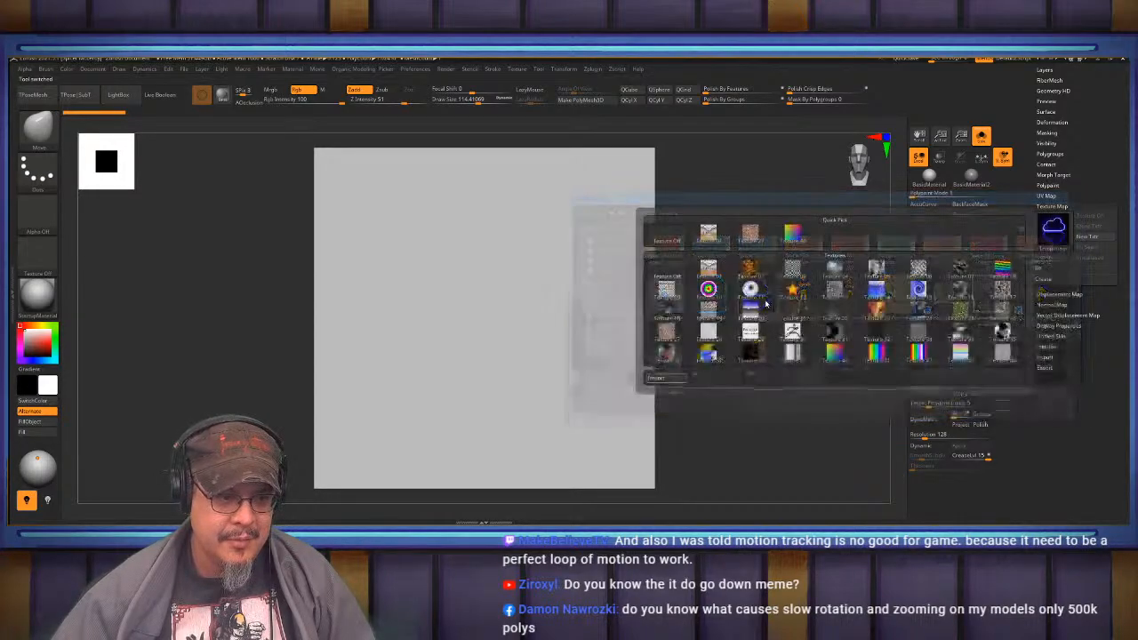
- Import the martial-arts fighter image from the Desktop as the plane's texture and rotate the textured plane
{"action": "left_click", "coordinate": [1056, 233]}
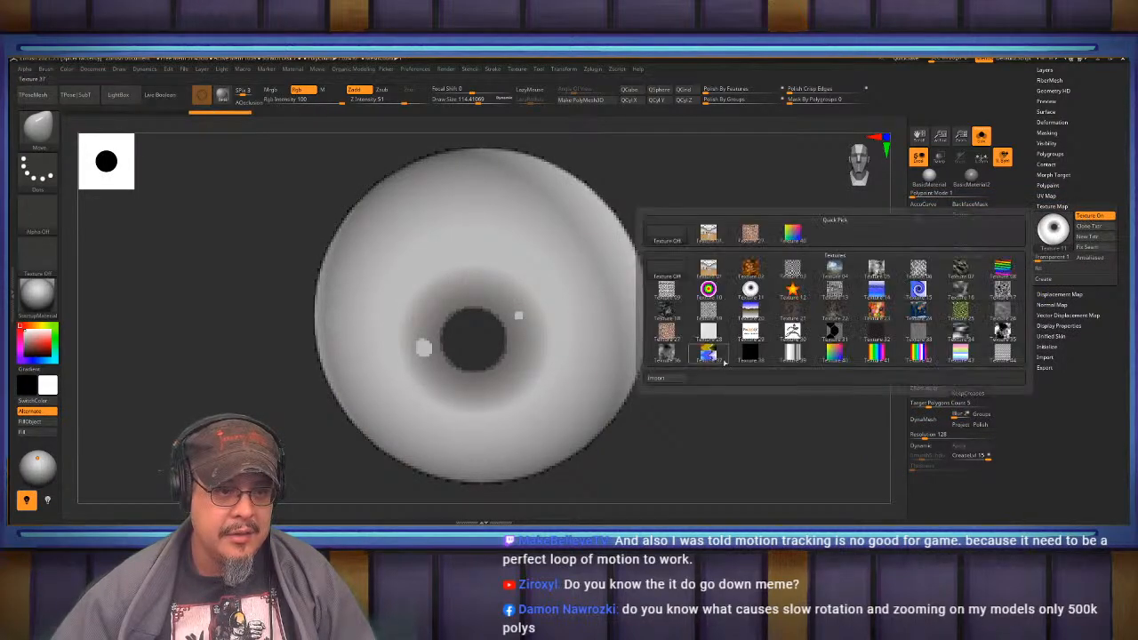
{"action": "left_click", "coordinate": [668, 379]}
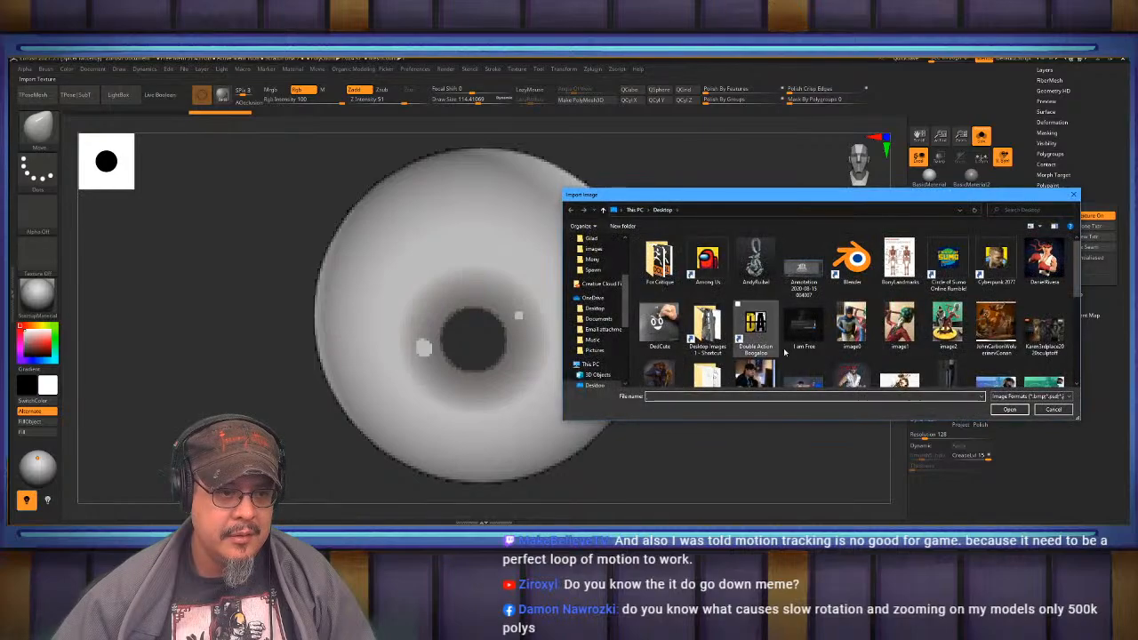
{"action": "double_click", "coordinate": [811, 382]}
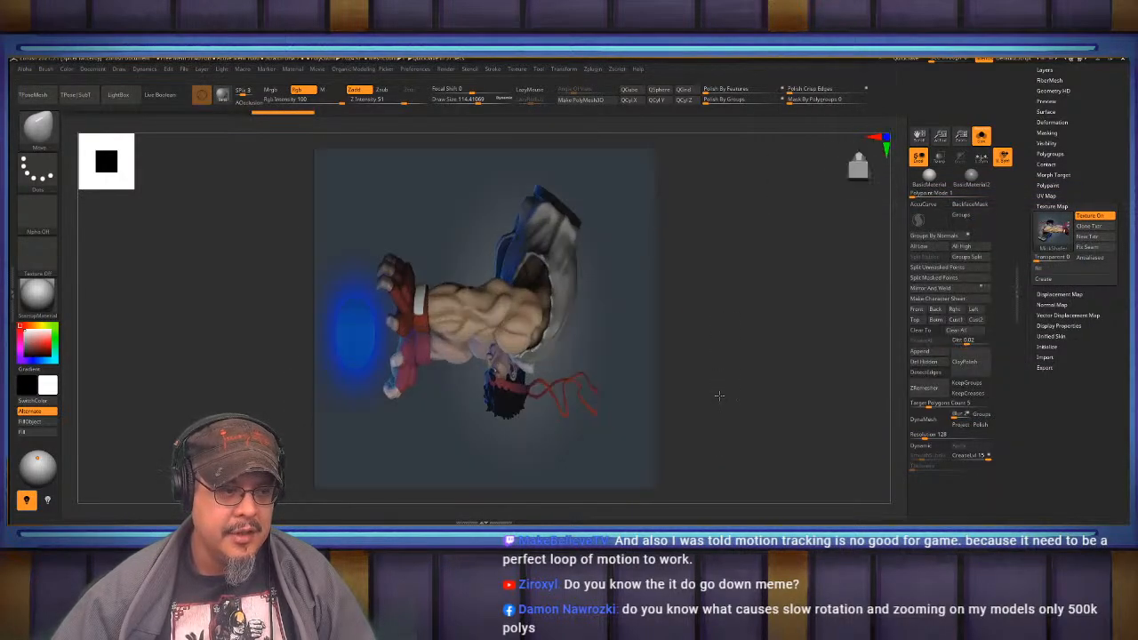
{"action": "key", "text": "w"}
{"action": "mouse_move", "coordinate": [525, 298]}
{"action": "left_mouse_down", "text": "shift"}
{"action": "mouse_move", "coordinate": [359, 283]}
{"action": "mouse_move", "coordinate": [365, 369]}
{"action": "left_mouse_up", "text": "shift"}
{"action": "key", "text": "q"}
- Switch back to the Demon tool, draw it on the cleared canvas and frame the character
{"action": "left_click_drag", "start_coordinate": [1075, 392], "coordinate": [1075, 525]}
{"action": "left_click", "coordinate": [1053, 108]}
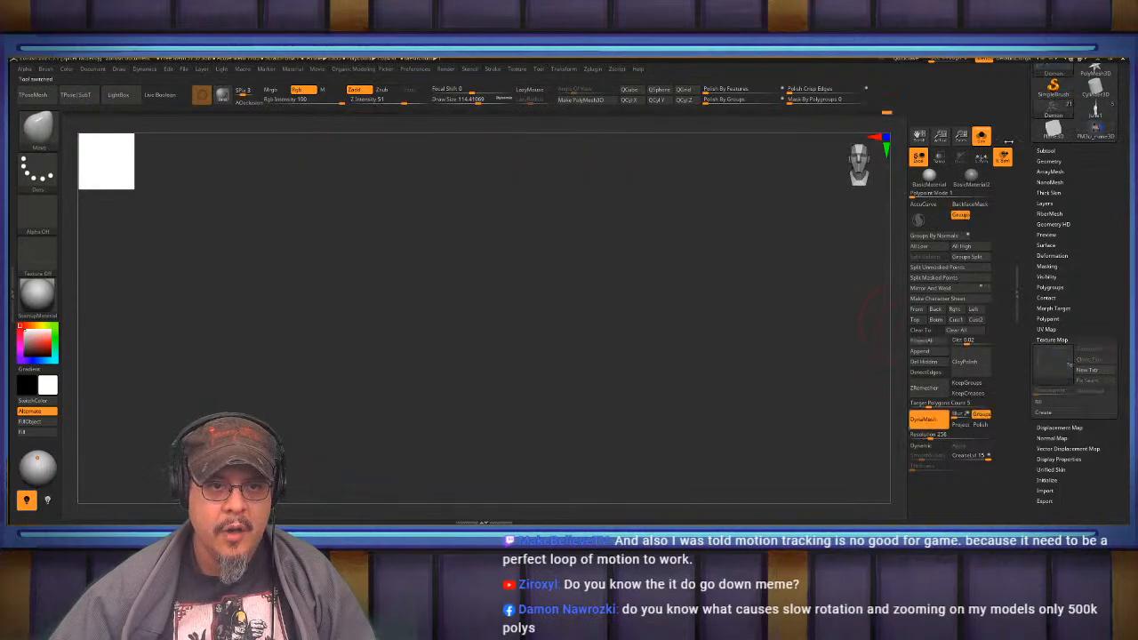
{"action": "mouse_move", "coordinate": [373, 377]}
{"action": "left_mouse_down"}
{"action": "mouse_move", "coordinate": [635, 384]}
{"action": "mouse_move", "coordinate": [622, 381]}
{"action": "left_mouse_up"}
{"action": "key", "text": "f"}
{"action": "left_click_drag", "start_coordinate": [561, 359], "coordinate": [559, 332]}
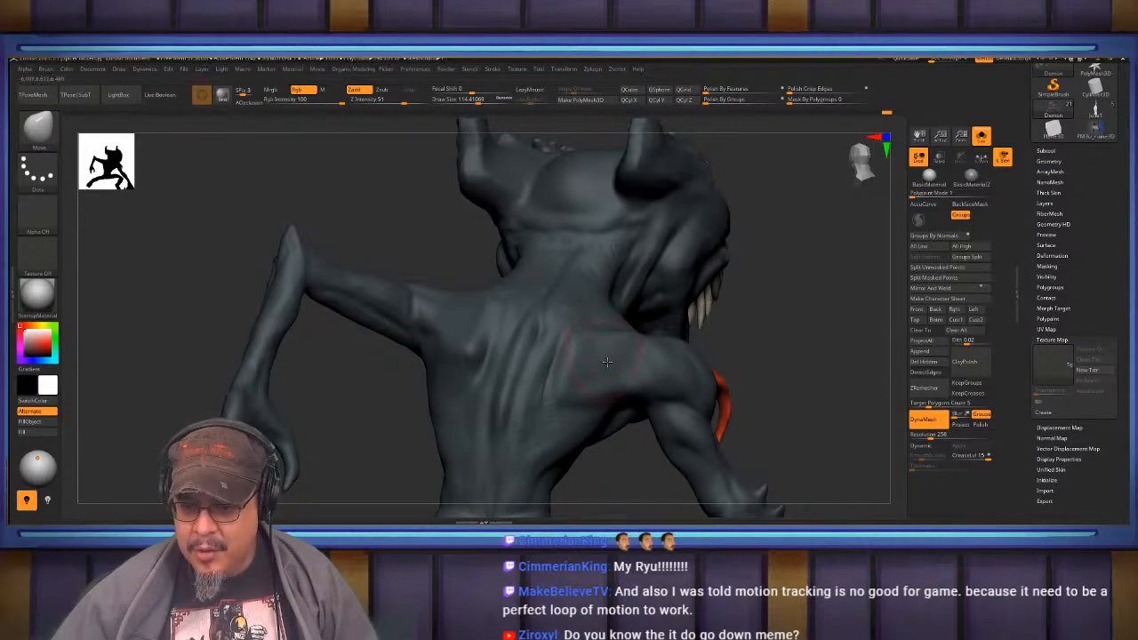
- Adjust the shape of the demon's neck and shoulders from behind using the Move brush at a draw size of about 267
{"action": "mouse_move", "coordinate": [608, 362]}
{"action": "right_mouse_down"}
{"action": "mouse_move", "coordinate": [712, 345]}
{"action": "mouse_move", "coordinate": [698, 335]}
{"action": "mouse_move", "coordinate": [762, 323]}
{"action": "mouse_move", "coordinate": [676, 347]}
{"action": "right_mouse_up"}
{"action": "key", "text": "b"}
{"action": "key", "text": "m"}
{"action": "key", "text": "v"}
{"action": "key", "text": "s"}
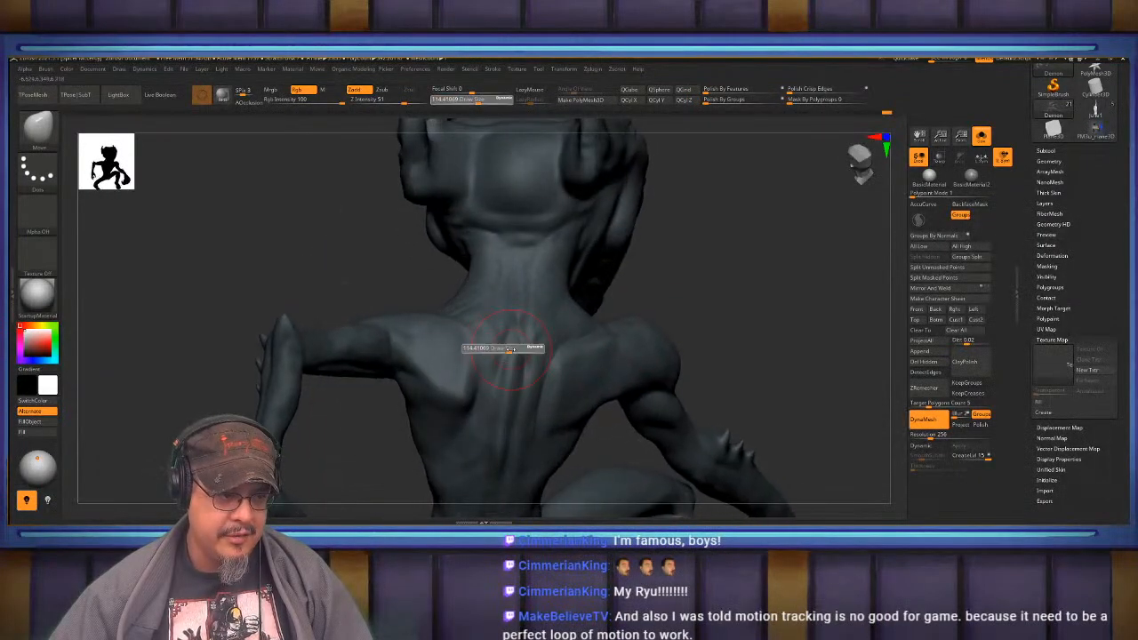
{"action": "left_click_drag", "start_coordinate": [517, 352], "coordinate": [518, 322]}
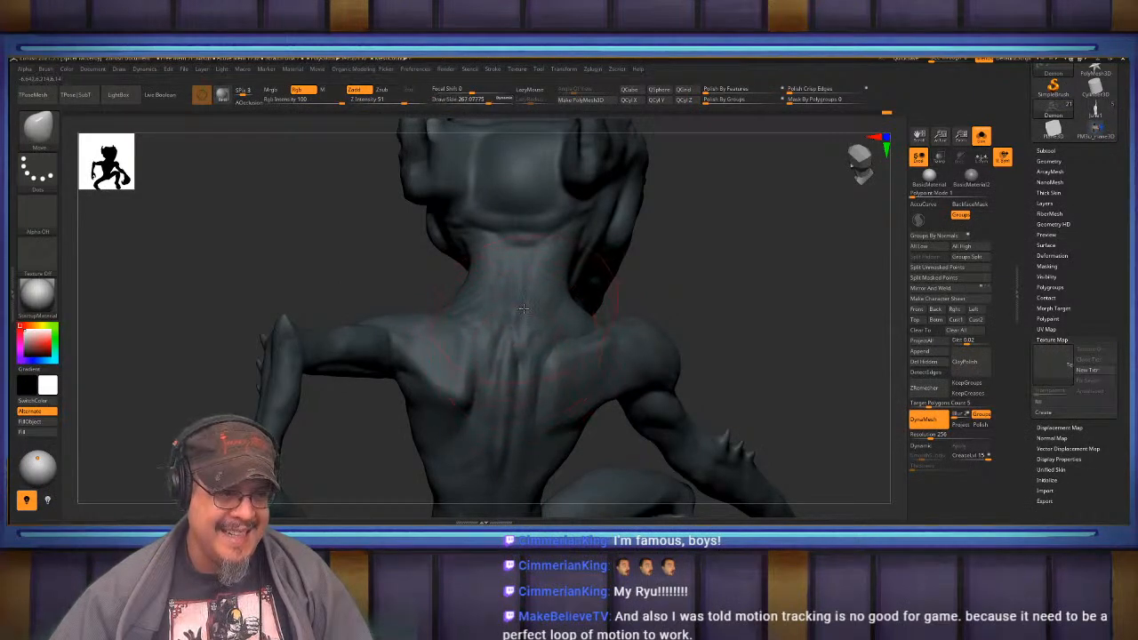
{"action": "mouse_move", "coordinate": [507, 258]}
{"action": "right_mouse_down", "text": "alt"}
{"action": "mouse_move", "coordinate": [533, 336]}
{"action": "mouse_move", "coordinate": [485, 318]}
{"action": "right_mouse_up", "text": "alt"}
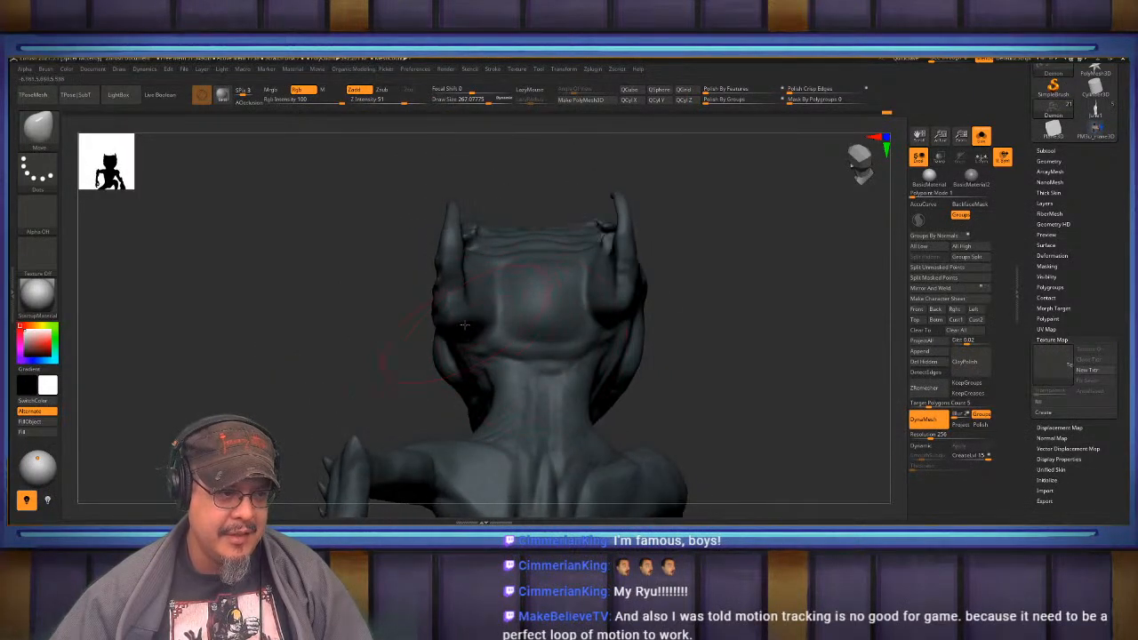
{"action": "right_click_drag", "start_coordinate": [539, 268], "coordinate": [548, 337], "text": "alt"}
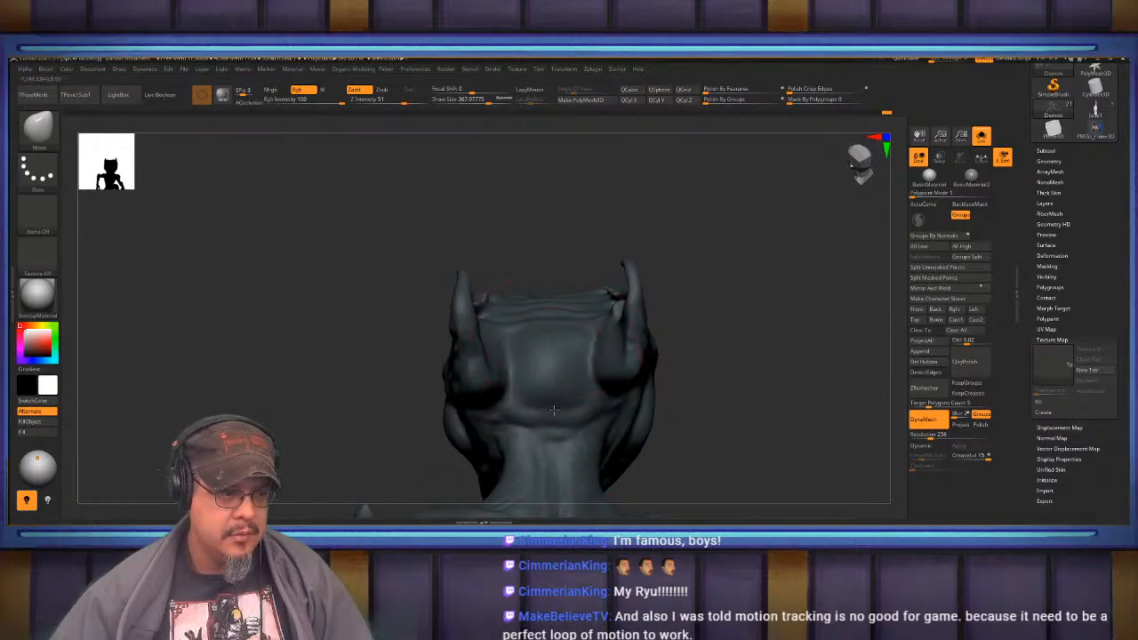
{"action": "right_click_drag", "start_coordinate": [562, 412], "coordinate": [580, 342], "text": "alt"}
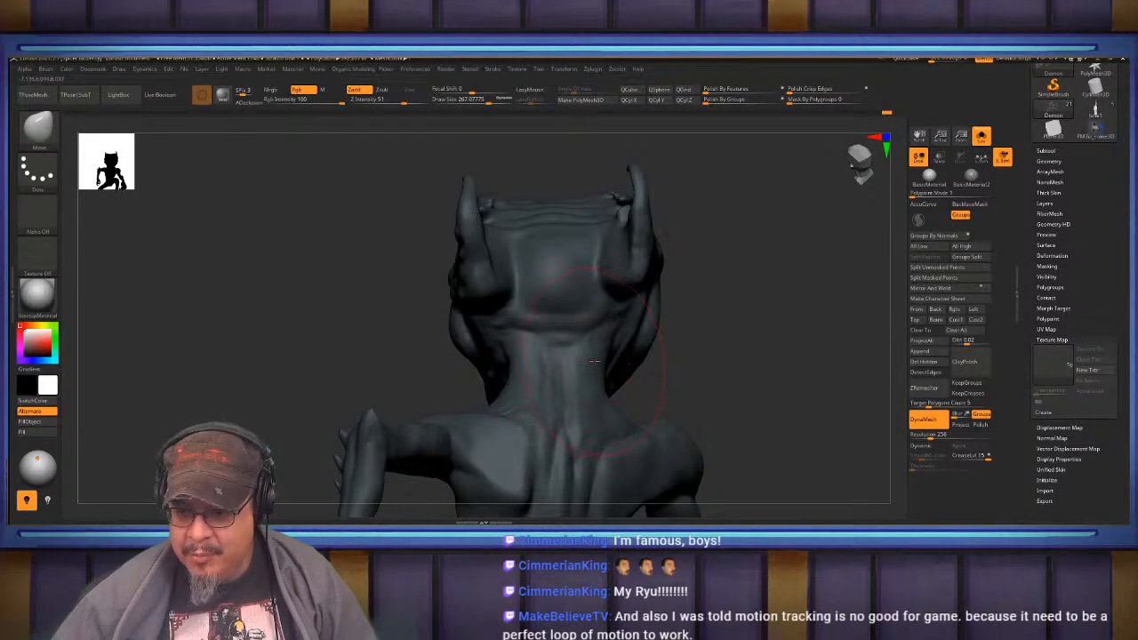
- Sculpt and smooth the fold below the horn base with the Standard brush at a draw size of about 34
{"action": "mouse_move", "coordinate": [593, 359]}
{"action": "right_mouse_down"}
{"action": "mouse_move", "coordinate": [544, 345]}
{"action": "mouse_move", "coordinate": [564, 348]}
{"action": "mouse_move", "coordinate": [571, 391]}
{"action": "mouse_move", "coordinate": [582, 356]}
{"action": "mouse_move", "coordinate": [573, 339]}
{"action": "right_mouse_up"}
{"action": "key", "text": "b"}
{"action": "key", "text": "s"}
{"action": "key", "text": "t"}
{"action": "key", "text": "s"}
{"action": "left_click_drag", "start_coordinate": [567, 348], "coordinate": [501, 360]}
{"action": "key", "text": "s"}
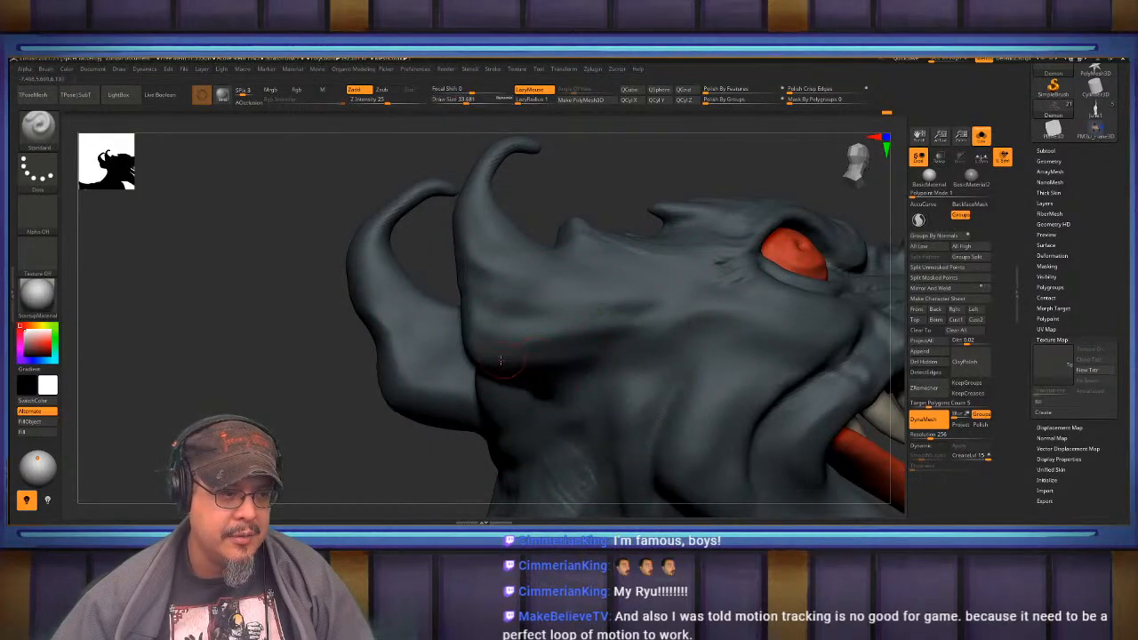
{"action": "mouse_move", "coordinate": [630, 377]}
{"action": "left_mouse_down"}
{"action": "mouse_move", "coordinate": [490, 360]}
{"action": "mouse_move", "coordinate": [630, 376]}
{"action": "mouse_move", "coordinate": [614, 369]}
{"action": "left_mouse_up"}
{"action": "left_click_drag", "start_coordinate": [541, 360], "coordinate": [625, 374], "text": "shift"}
- Carve curved creases around the horn base and along the side of the head with the custom Sedan brush
{"action": "key", "text": "b"}
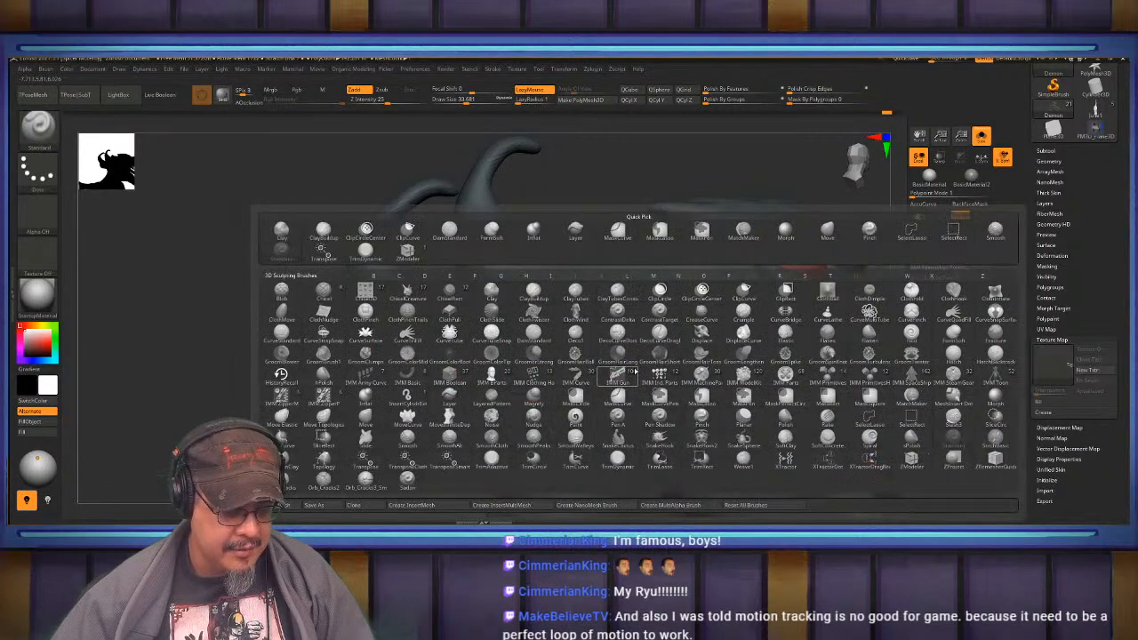
{"action": "key", "text": "i"}
{"action": "key", "text": "n"}
{"action": "mouse_move", "coordinate": [494, 367]}
{"action": "left_mouse_down"}
{"action": "mouse_move", "coordinate": [638, 375]}
{"action": "mouse_move", "coordinate": [654, 388]}
{"action": "left_mouse_up"}
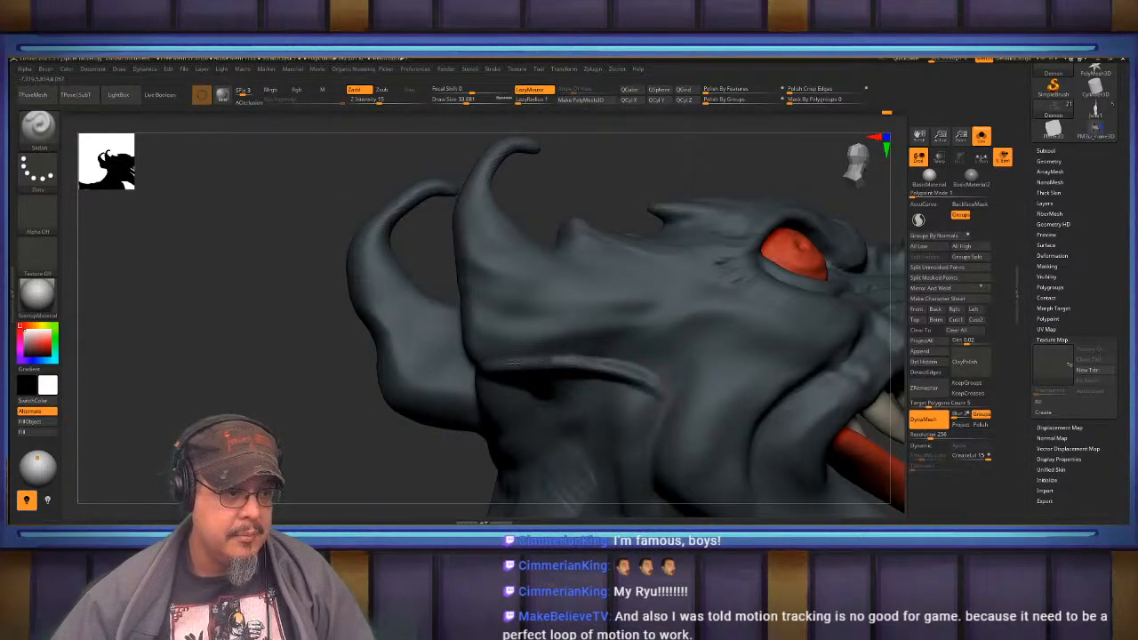
{"action": "mouse_move", "coordinate": [578, 378]}
{"action": "right_mouse_down"}
{"action": "mouse_move", "coordinate": [650, 389]}
{"action": "mouse_move", "coordinate": [662, 369]}
{"action": "mouse_move", "coordinate": [654, 358]}
{"action": "mouse_move", "coordinate": [590, 367]}
{"action": "right_mouse_up"}
{"action": "left_click_drag", "start_coordinate": [491, 341], "coordinate": [564, 383]}
{"action": "right_click_drag", "start_coordinate": [605, 383], "coordinate": [632, 426], "text": "alt"}
{"action": "mouse_move", "coordinate": [568, 395]}
{"action": "left_mouse_down"}
{"action": "mouse_move", "coordinate": [523, 363]}
{"action": "mouse_move", "coordinate": [566, 397]}
{"action": "left_mouse_up"}
{"action": "right_click_drag", "start_coordinate": [621, 393], "coordinate": [641, 438], "text": "alt"}
{"action": "mouse_move", "coordinate": [547, 359]}
{"action": "left_mouse_down"}
{"action": "mouse_move", "coordinate": [605, 412]}
{"action": "mouse_move", "coordinate": [546, 366]}
{"action": "left_mouse_up"}
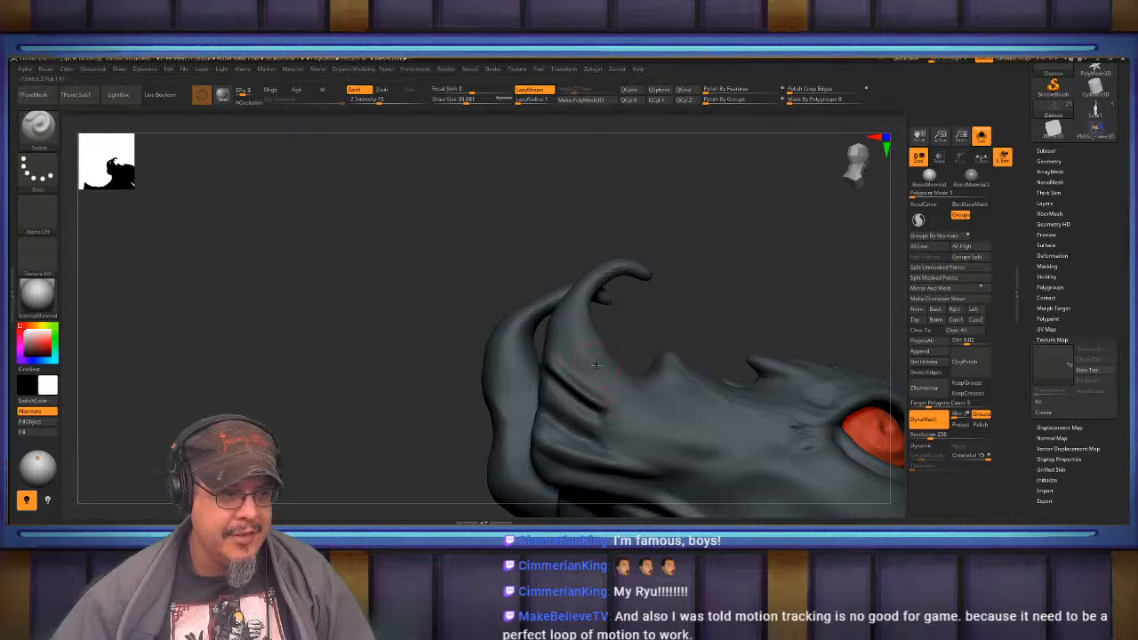
- Smooth the horn-base wrinkles and extend the creases across the side of the head toward the cheek
{"action": "right_click_drag", "start_coordinate": [595, 365], "coordinate": [648, 431]}
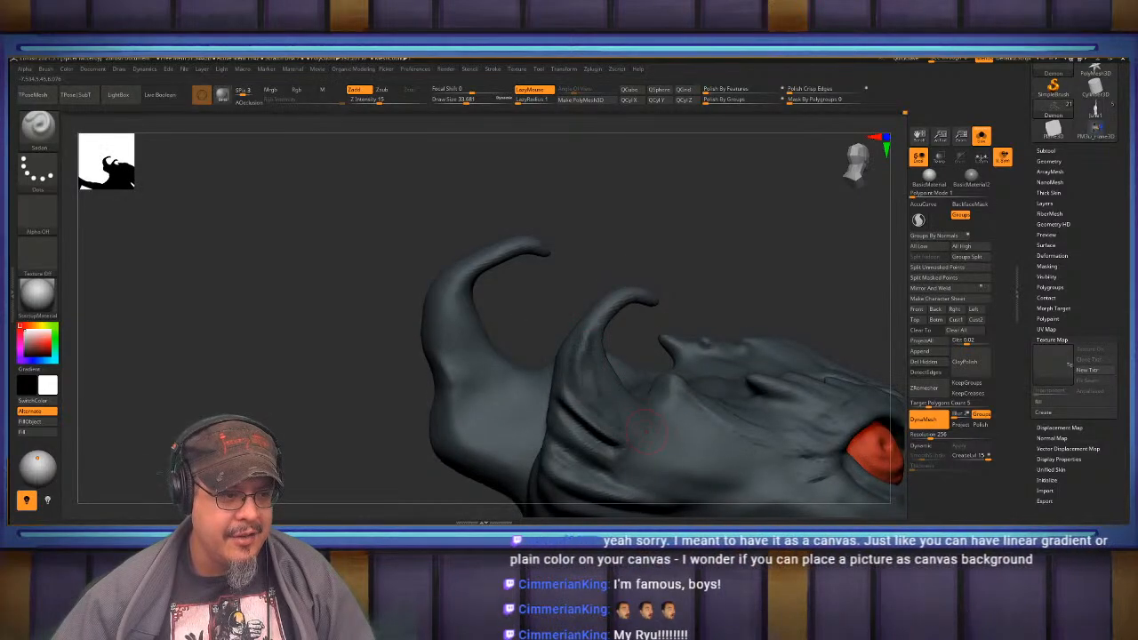
{"action": "key", "text": "shift"}
{"action": "left_click_drag", "start_coordinate": [577, 417], "coordinate": [605, 440], "text": "shift"}
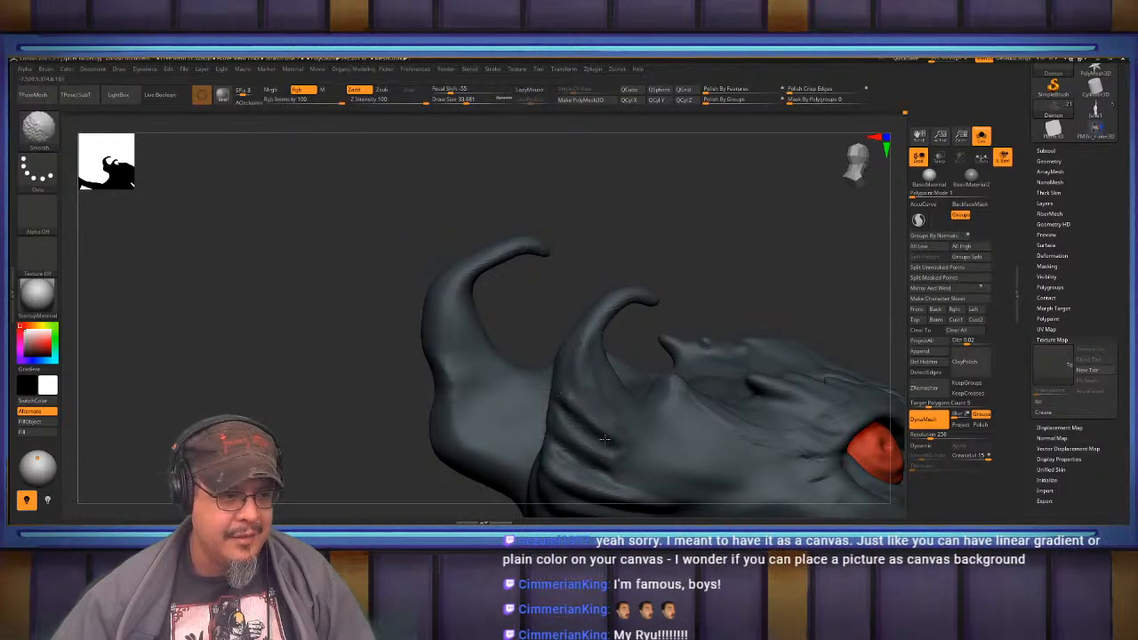
{"action": "right_click_drag", "start_coordinate": [636, 456], "coordinate": [554, 373]}
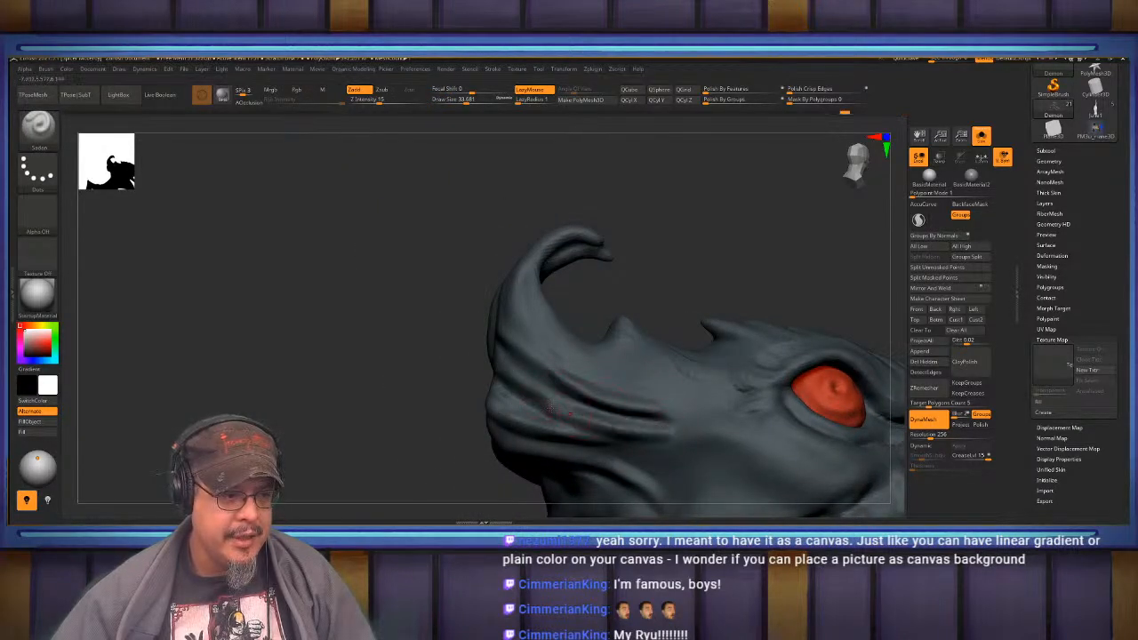
{"action": "key", "text": "shift"}
{"action": "mouse_move", "coordinate": [653, 418]}
{"action": "right_mouse_down", "text": "alt"}
{"action": "mouse_move", "coordinate": [522, 358]}
{"action": "mouse_move", "coordinate": [569, 383]}
{"action": "mouse_move", "coordinate": [502, 333]}
{"action": "mouse_move", "coordinate": [521, 355]}
{"action": "mouse_move", "coordinate": [414, 352]}
{"action": "right_mouse_up", "text": "alt"}
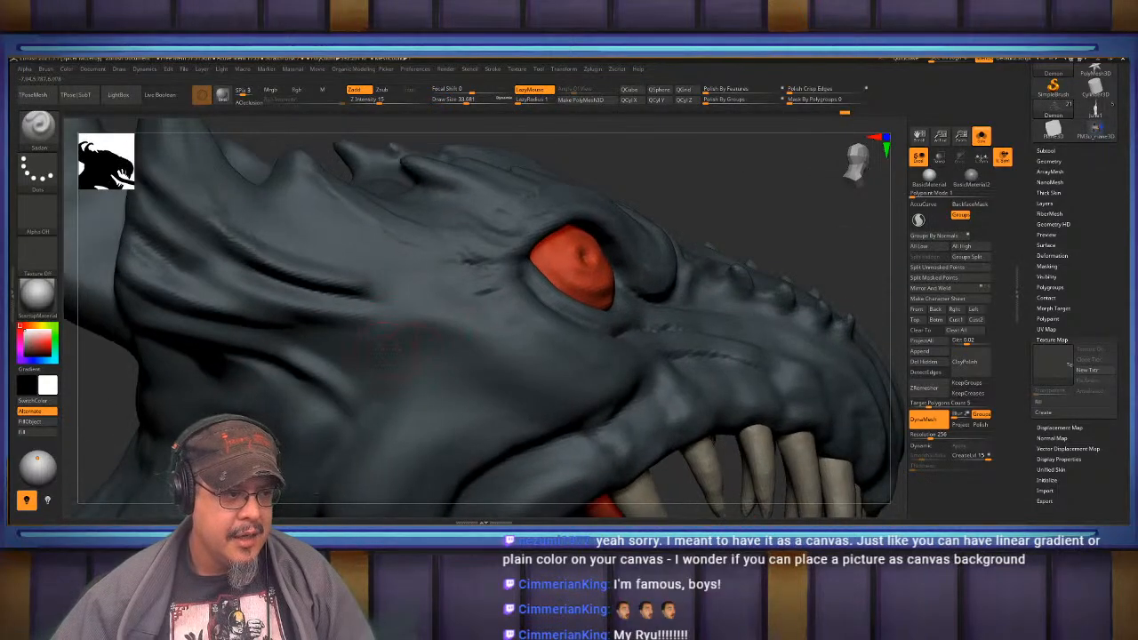
{"action": "key", "text": "shift"}
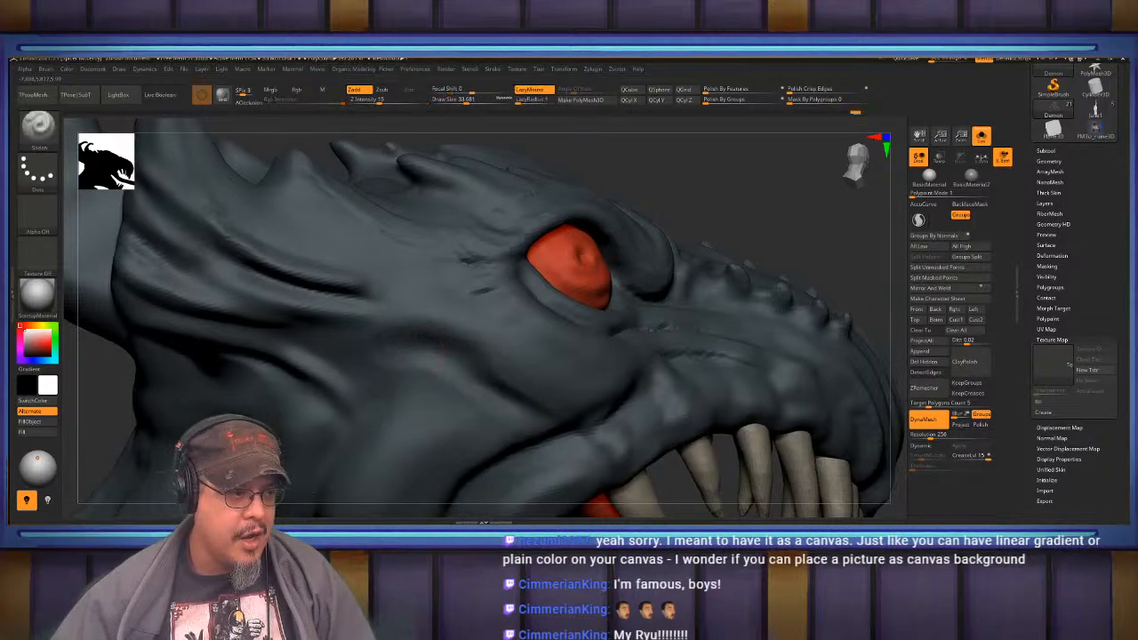
- Reshape the silhouette of the jaw's rear corner with the Move brush, raising the draw size to about 114
{"action": "key", "text": "f"}
{"action": "mouse_move", "coordinate": [480, 356]}
{"action": "right_mouse_down"}
{"action": "mouse_move", "coordinate": [587, 338]}
{"action": "mouse_move", "coordinate": [561, 338]}
{"action": "mouse_move", "coordinate": [533, 286]}
{"action": "mouse_move", "coordinate": [561, 328]}
{"action": "mouse_move", "coordinate": [531, 326]}
{"action": "right_mouse_up"}
{"action": "key", "text": "b"}
{"action": "key", "text": "m"}
{"action": "key", "text": "v"}
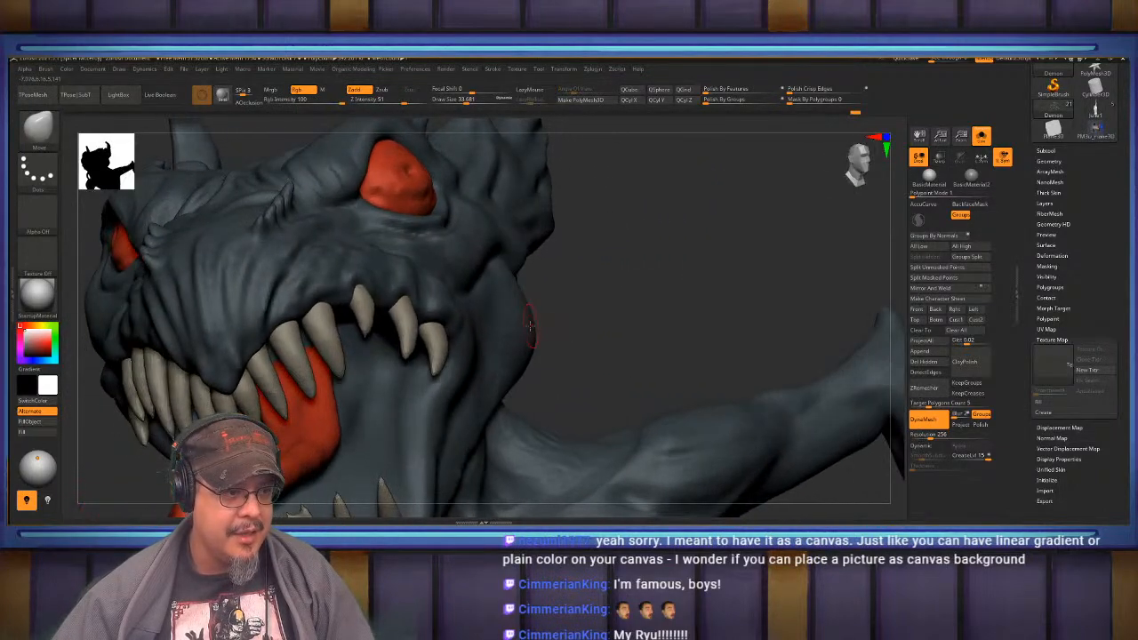
{"action": "key", "text": "s"}
{"action": "left_click_drag", "start_coordinate": [523, 325], "coordinate": [530, 325]}
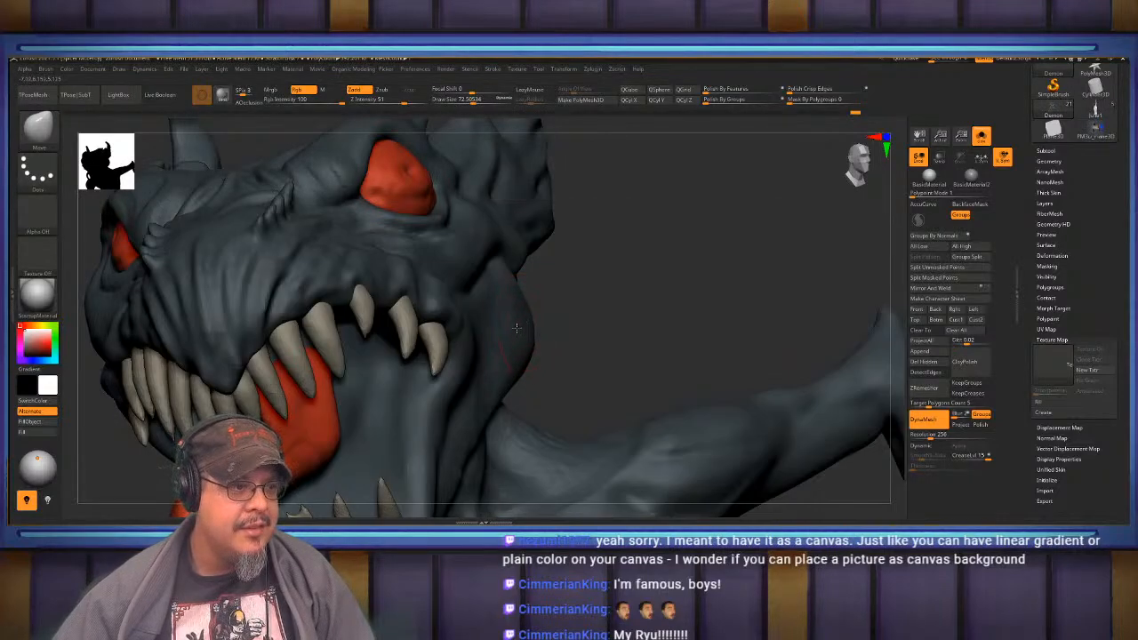
{"action": "key", "text": "s"}
{"action": "left_click_drag", "start_coordinate": [521, 324], "coordinate": [528, 322]}
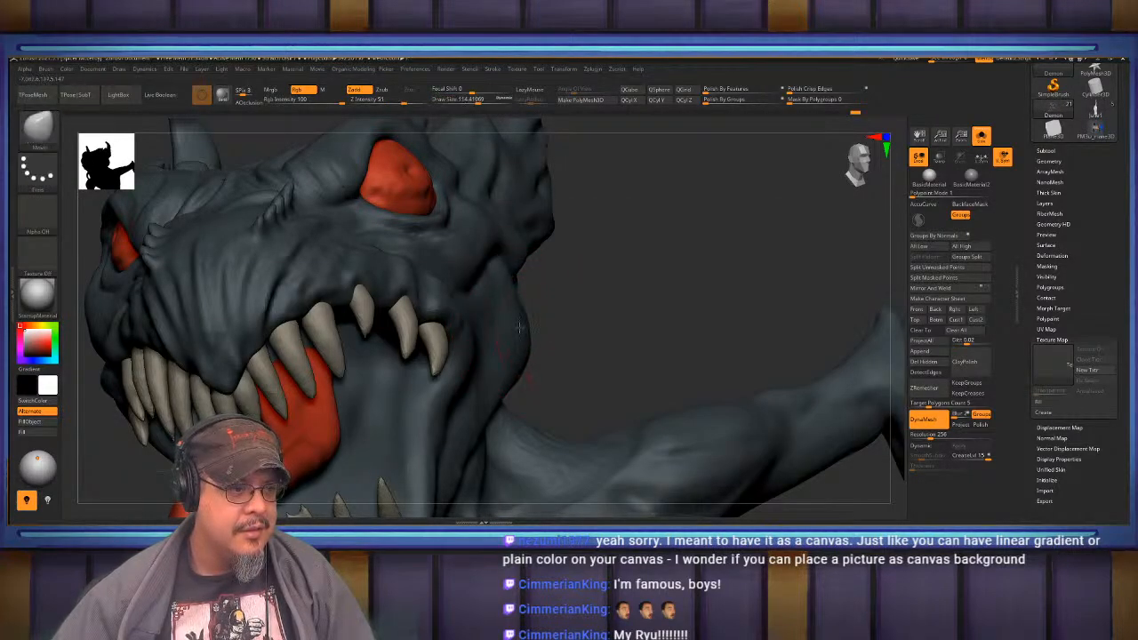
- Build up the neck muscle below the jaw with ClayBuildup at a draw size of about 46 and smooth it
{"action": "mouse_move", "coordinate": [507, 330]}
{"action": "right_mouse_down"}
{"action": "mouse_move", "coordinate": [662, 331]}
{"action": "mouse_move", "coordinate": [503, 334]}
{"action": "right_mouse_up"}
{"action": "key", "text": "b"}
{"action": "key", "text": "c"}
{"action": "key", "text": "b"}
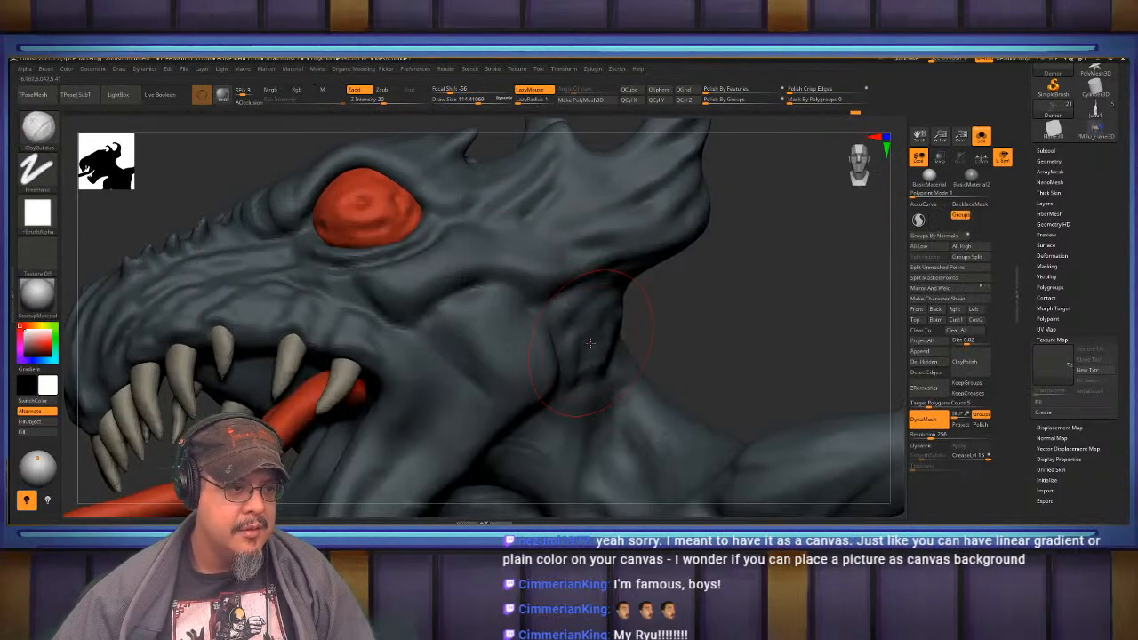
{"action": "mouse_move", "coordinate": [579, 339]}
{"action": "right_mouse_down"}
{"action": "mouse_move", "coordinate": [593, 287]}
{"action": "mouse_move", "coordinate": [579, 292]}
{"action": "right_mouse_up"}
{"action": "key", "text": "s"}
{"action": "mouse_move", "coordinate": [580, 291]}
{"action": "left_mouse_down"}
{"action": "mouse_move", "coordinate": [569, 292]}
{"action": "mouse_move", "coordinate": [600, 255]}
{"action": "mouse_move", "coordinate": [570, 255]}
{"action": "mouse_move", "coordinate": [588, 261]}
{"action": "left_mouse_up"}
{"action": "key", "text": "s"}
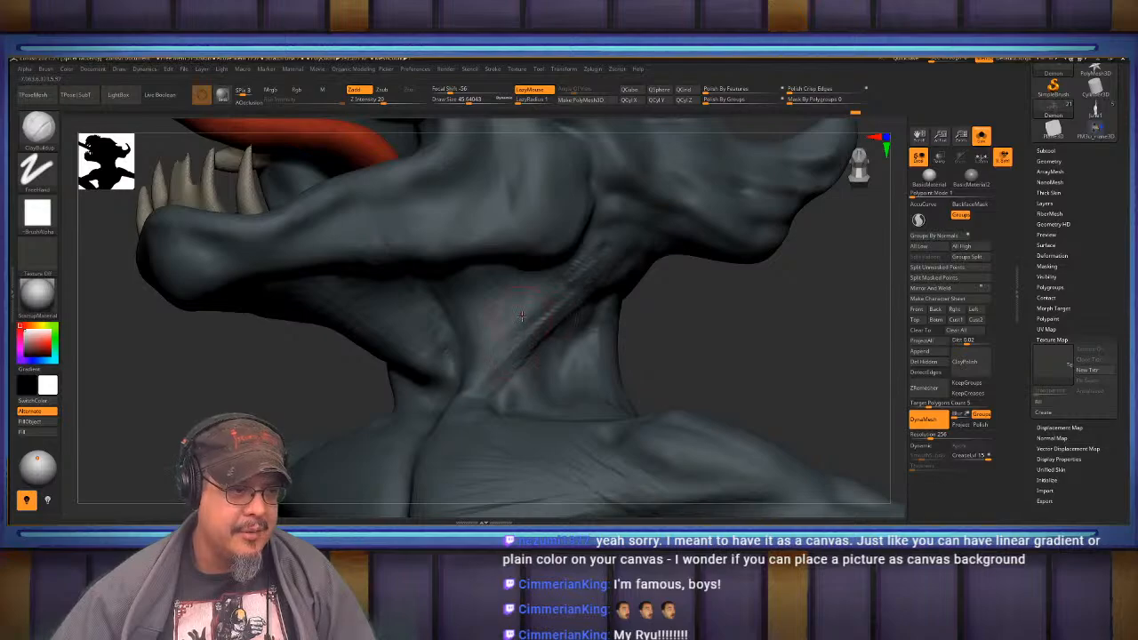
{"action": "right_click_drag", "start_coordinate": [522, 315], "coordinate": [511, 360]}
{"action": "left_click_drag", "start_coordinate": [509, 354], "coordinate": [507, 336], "text": "shift"}
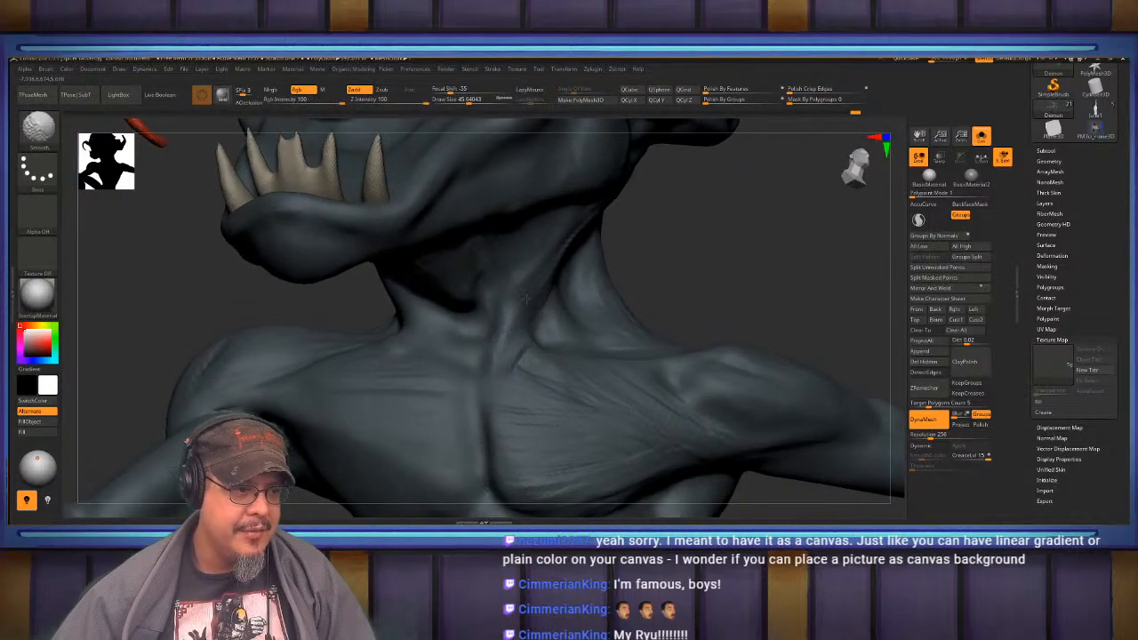
- Add more ClayBuildup volume to the sides of the neck and under the jaw at a draw size of about 76
{"action": "mouse_move", "coordinate": [543, 267]}
{"action": "right_mouse_down"}
{"action": "mouse_move", "coordinate": [526, 306]}
{"action": "mouse_move", "coordinate": [513, 305]}
{"action": "right_mouse_up"}
{"action": "key", "text": "s"}
{"action": "left_click_drag", "start_coordinate": [512, 302], "coordinate": [518, 301]}
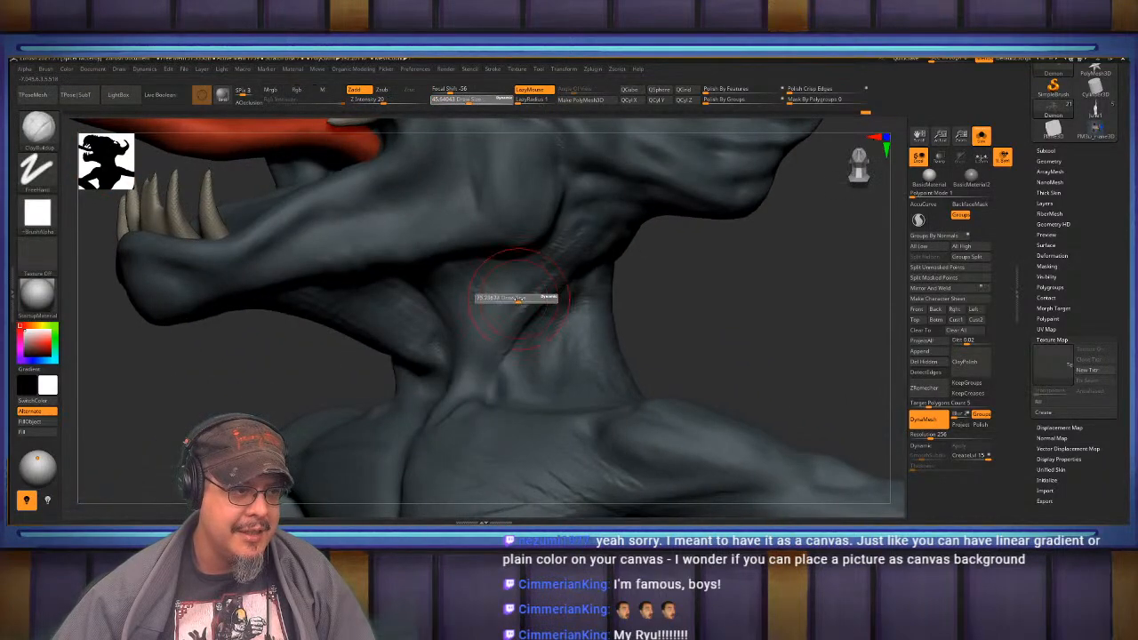
{"action": "right_click_drag", "start_coordinate": [496, 342], "coordinate": [449, 343]}
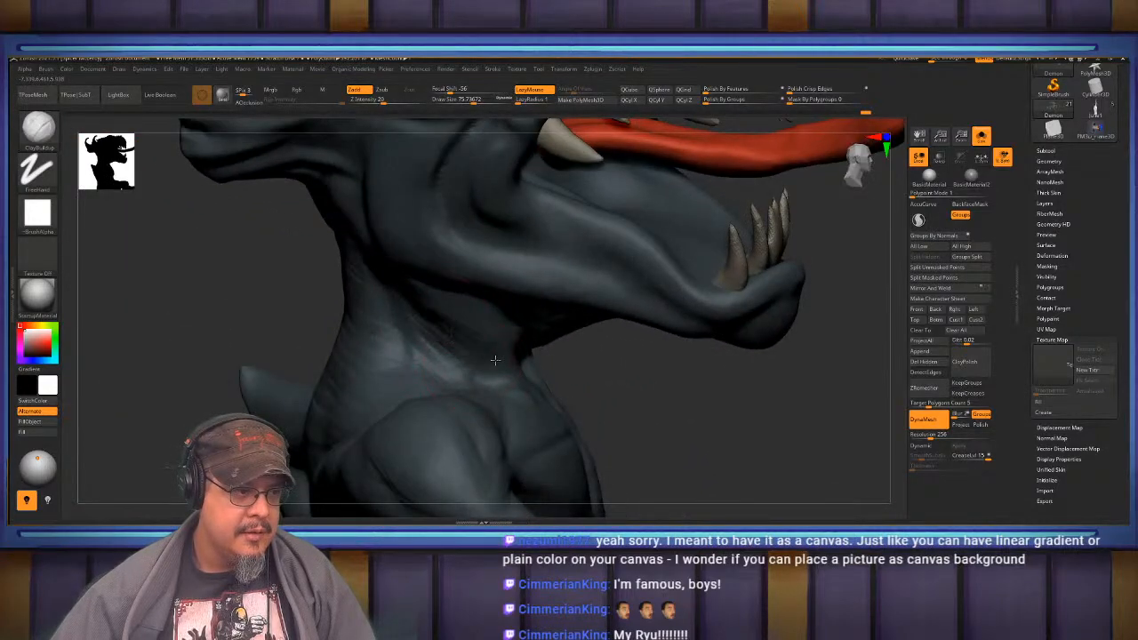
{"action": "right_click_drag", "start_coordinate": [517, 370], "coordinate": [464, 339]}
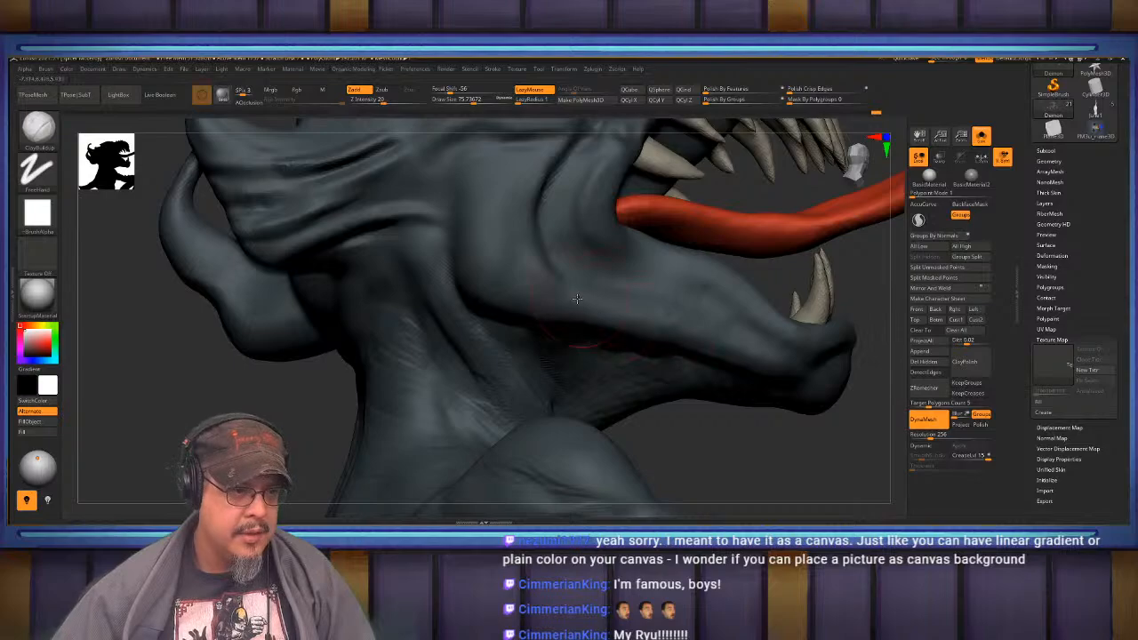
- Carve and smooth the brow fold around the eye using the Sedan brush at draw size about 46 with Mask By Polygroups at 100
{"action": "right_click_drag", "start_coordinate": [577, 299], "coordinate": [578, 258], "text": "ctrl"}
{"action": "right_click_drag", "start_coordinate": [641, 320], "coordinate": [671, 436]}
{"action": "mouse_move", "coordinate": [671, 391]}
{"action": "right_mouse_down"}
{"action": "mouse_move", "coordinate": [564, 313]}
{"action": "mouse_move", "coordinate": [533, 320]}
{"action": "mouse_move", "coordinate": [578, 327]}
{"action": "mouse_move", "coordinate": [614, 378]}
{"action": "mouse_move", "coordinate": [636, 365]}
{"action": "right_mouse_up"}
{"action": "key", "text": "b"}
{"action": "key", "text": "s"}
{"action": "key", "text": "t"}
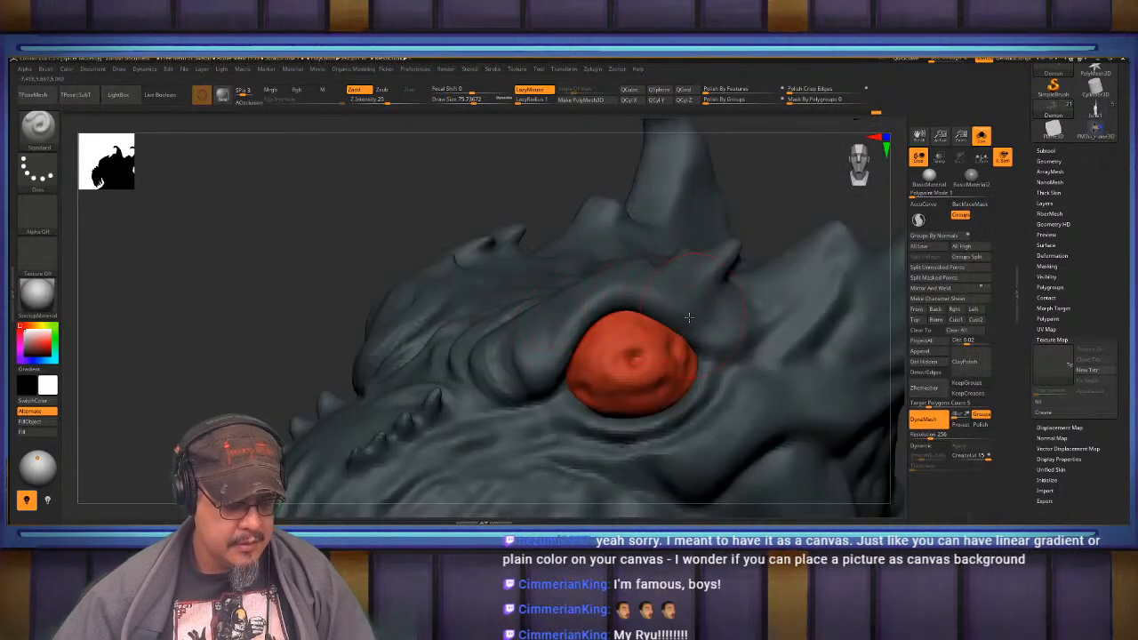
{"action": "key", "text": "b"}
{"action": "key", "text": "s"}
{"action": "key", "text": "a"}
{"action": "right_click_drag", "start_coordinate": [582, 333], "coordinate": [550, 369], "text": "ctrl"}
{"action": "key", "text": "s"}
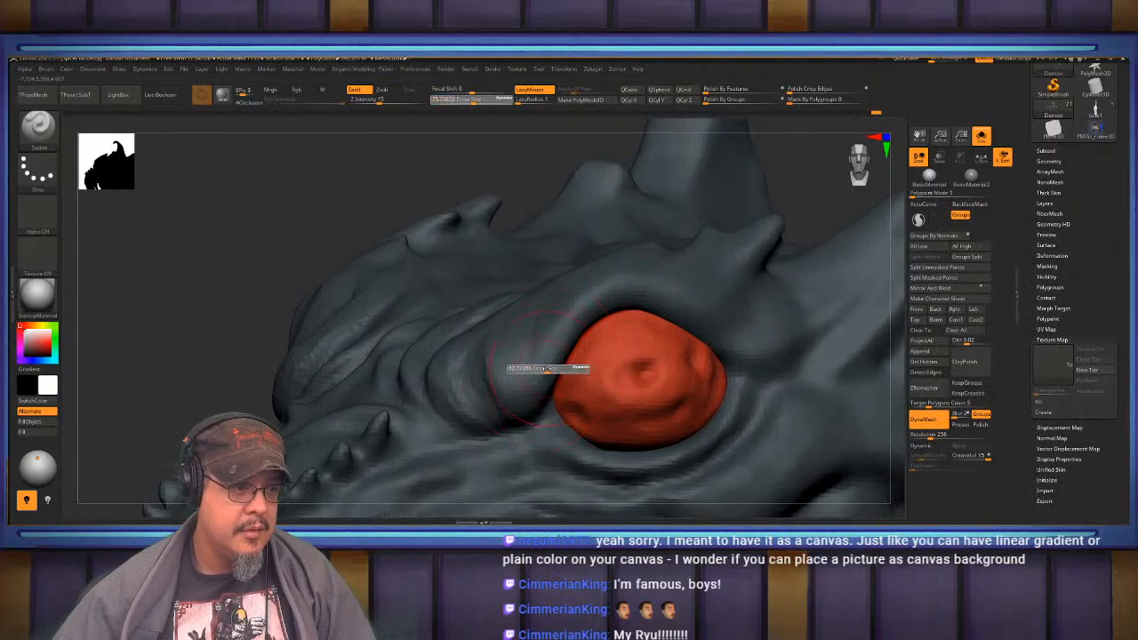
{"action": "left_click_drag", "start_coordinate": [547, 369], "coordinate": [537, 369]}
{"action": "left_click_drag", "start_coordinate": [815, 100], "coordinate": [868, 107]}
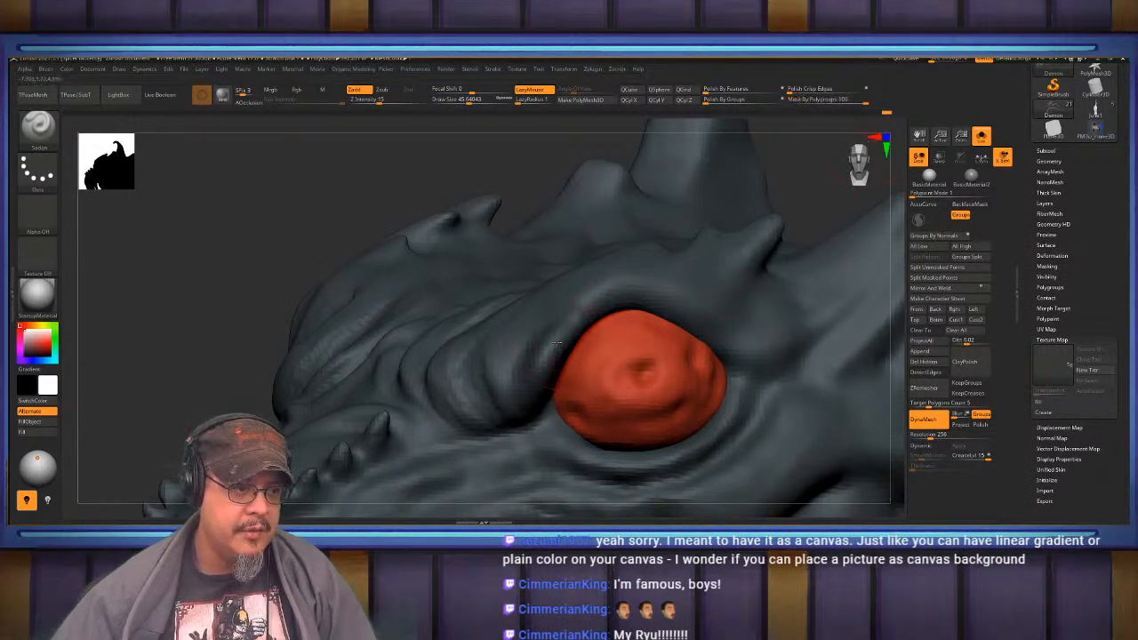
{"action": "left_click_drag", "start_coordinate": [734, 364], "coordinate": [736, 372]}
{"action": "left_click_drag", "start_coordinate": [665, 312], "coordinate": [649, 301], "text": "shift"}
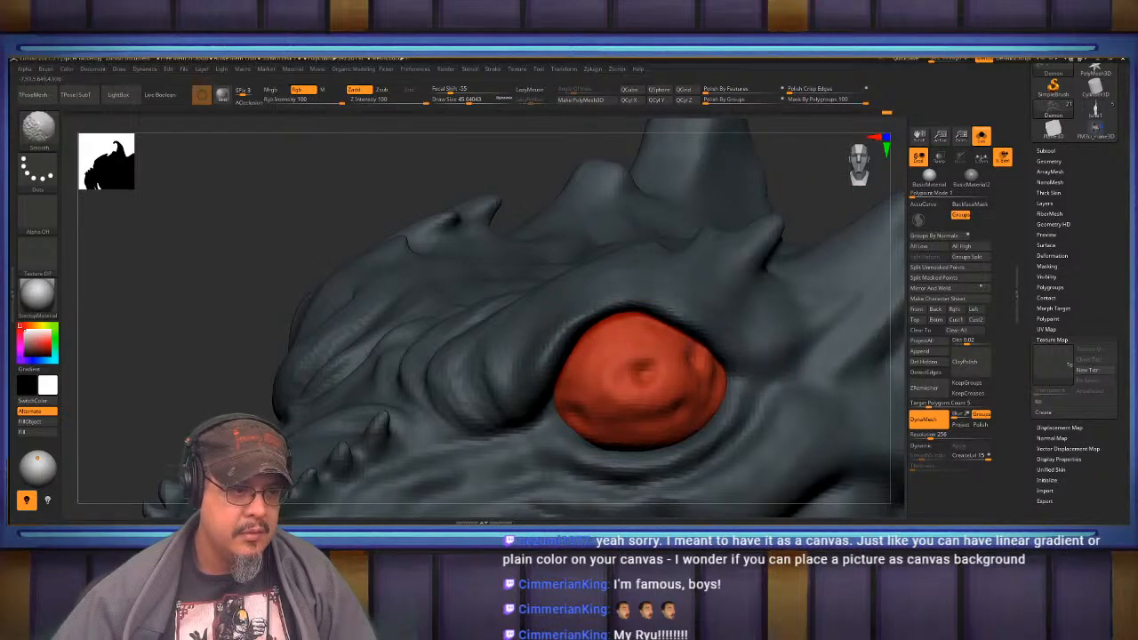
- Try to carve and smooth the brow fold at the inner corner of the eye
{"action": "key", "text": "ctrl"}
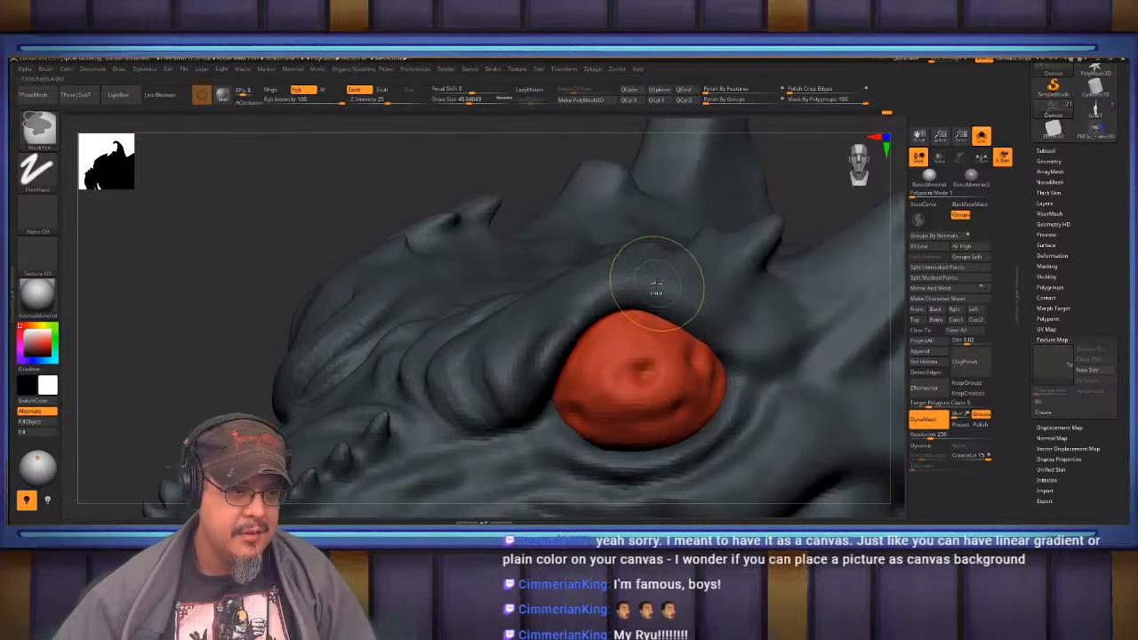
{"action": "mouse_move", "coordinate": [630, 300]}
{"action": "right_mouse_down"}
{"action": "mouse_move", "coordinate": [596, 327]}
{"action": "mouse_move", "coordinate": [627, 304]}
{"action": "mouse_move", "coordinate": [616, 283]}
{"action": "right_mouse_up"}
{"action": "key", "text": "ctrl"}
{"action": "mouse_move", "coordinate": [564, 375]}
{"action": "right_mouse_down"}
{"action": "mouse_move", "coordinate": [567, 363]}
{"action": "mouse_move", "coordinate": [563, 373]}
{"action": "right_mouse_up"}
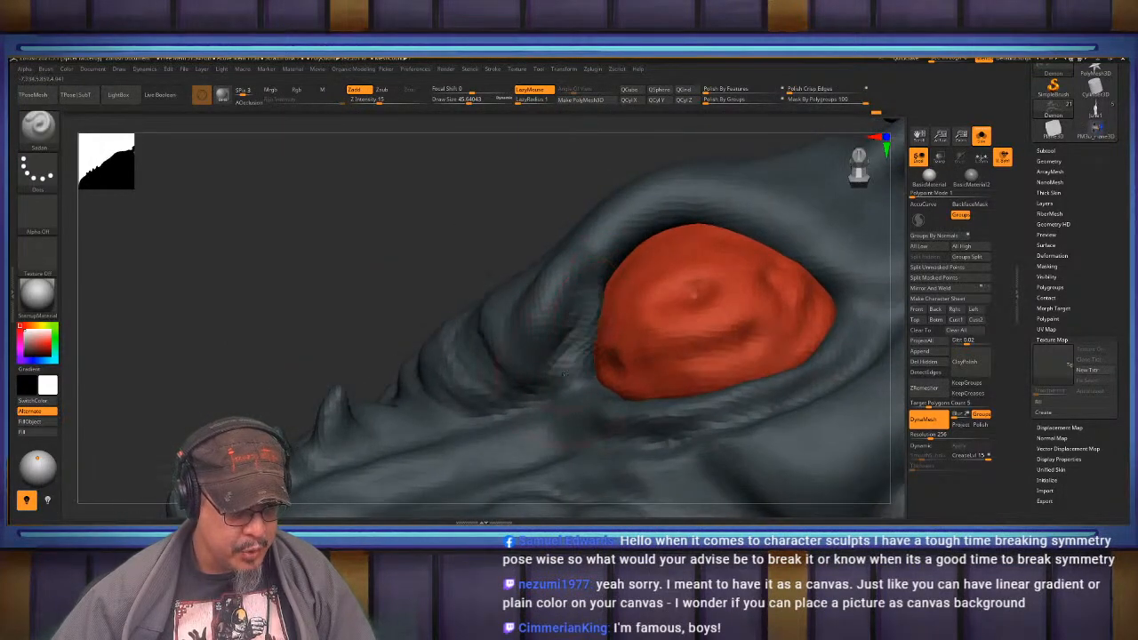
{"action": "left_click_drag", "start_coordinate": [576, 338], "coordinate": [586, 309], "text": "shift"}
{"action": "left_click_drag", "start_coordinate": [582, 303], "coordinate": [572, 333]}
{"action": "key", "text": "ctrl+z"}
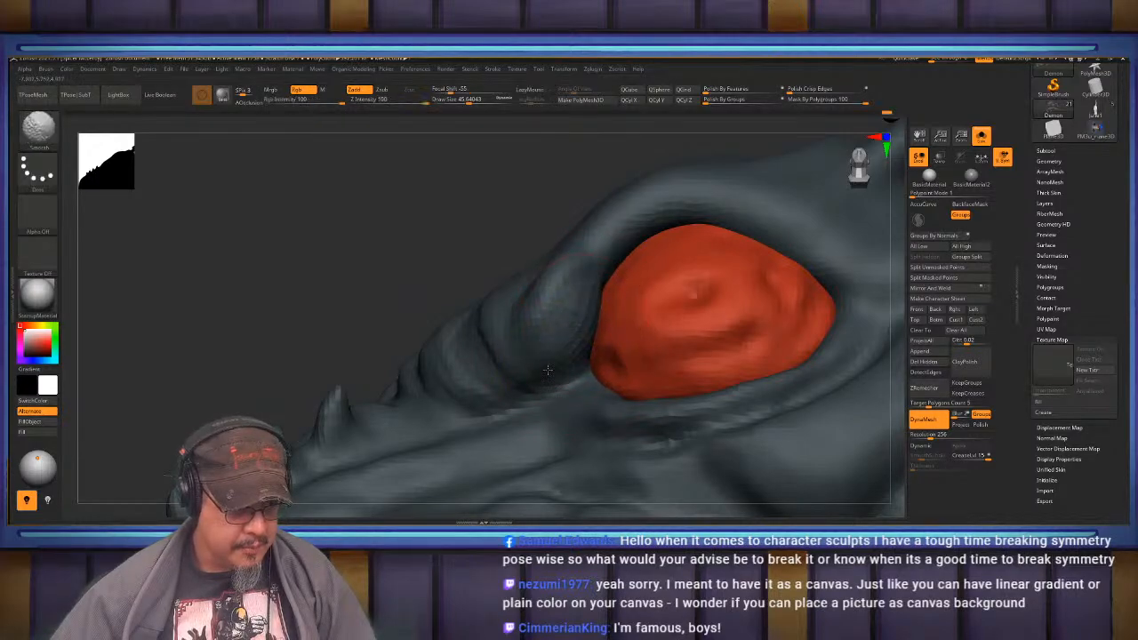
{"action": "mouse_move", "coordinate": [548, 370]}
{"action": "right_mouse_down"}
{"action": "mouse_move", "coordinate": [559, 347]}
{"action": "mouse_move", "coordinate": [525, 311]}
{"action": "mouse_move", "coordinate": [565, 301]}
{"action": "mouse_move", "coordinate": [537, 326]}
{"action": "right_mouse_up"}
{"action": "key", "text": "ctrl+z"}
- Sculpt the edge of the brow fold where it meets the inner corner of the eye
{"action": "mouse_move", "coordinate": [554, 329]}
{"action": "left_mouse_down"}
{"action": "mouse_move", "coordinate": [554, 299]}
{"action": "mouse_move", "coordinate": [552, 314]}
{"action": "left_mouse_up"}
{"action": "mouse_move", "coordinate": [532, 350]}
{"action": "right_mouse_down"}
{"action": "mouse_move", "coordinate": [574, 351]}
{"action": "mouse_move", "coordinate": [485, 333]}
{"action": "mouse_move", "coordinate": [498, 267]}
{"action": "mouse_move", "coordinate": [558, 357]}
{"action": "mouse_move", "coordinate": [485, 352]}
{"action": "right_mouse_up"}
{"action": "left_click_drag", "start_coordinate": [547, 381], "coordinate": [576, 433]}
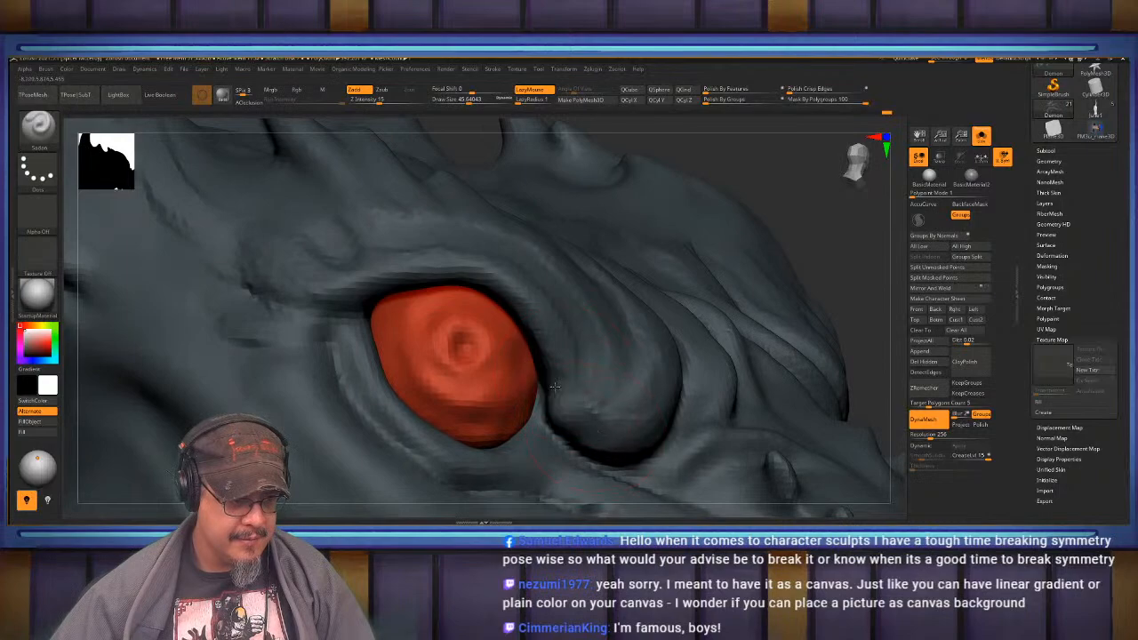
{"action": "mouse_move", "coordinate": [539, 343]}
{"action": "left_mouse_down"}
{"action": "mouse_move", "coordinate": [573, 423]}
{"action": "mouse_move", "coordinate": [575, 409]}
{"action": "mouse_move", "coordinate": [564, 418]}
{"action": "mouse_move", "coordinate": [598, 437]}
{"action": "left_mouse_up"}
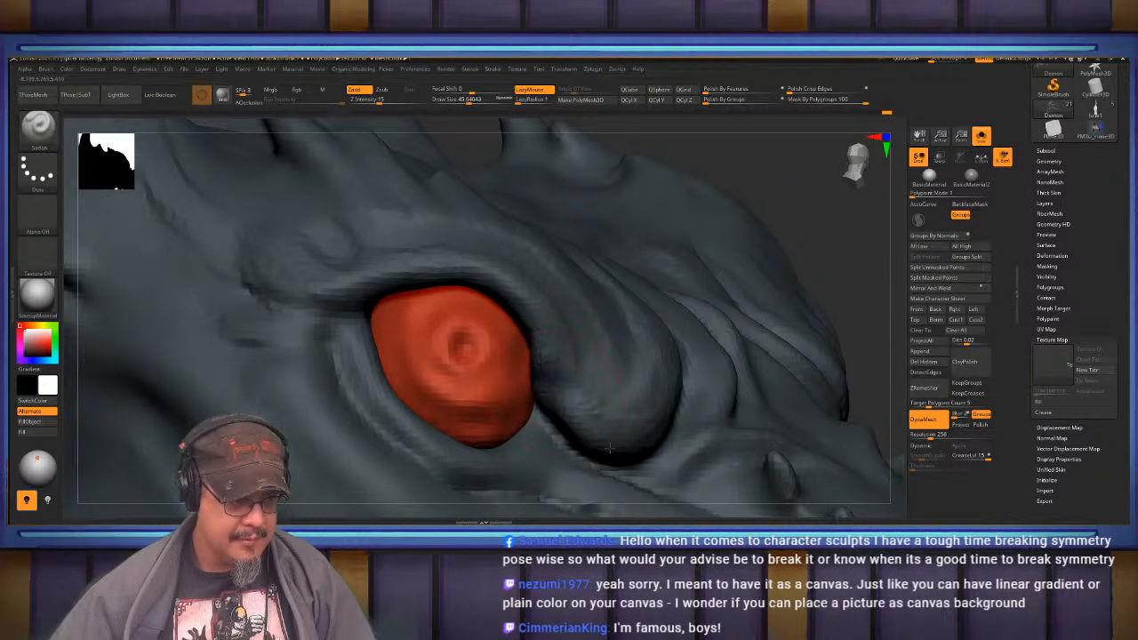
{"action": "mouse_move", "coordinate": [550, 375]}
{"action": "left_mouse_down"}
{"action": "mouse_move", "coordinate": [583, 432]}
{"action": "mouse_move", "coordinate": [545, 340]}
{"action": "left_mouse_up"}
- Try to rework the underside of the upper eyelid along the top of the eyeball
{"action": "mouse_move", "coordinate": [562, 400]}
{"action": "right_mouse_down"}
{"action": "mouse_move", "coordinate": [595, 405]}
{"action": "mouse_move", "coordinate": [614, 369]}
{"action": "mouse_move", "coordinate": [585, 288]}
{"action": "mouse_move", "coordinate": [604, 339]}
{"action": "right_mouse_up"}
{"action": "key", "text": "ctrl+z"}
{"action": "mouse_move", "coordinate": [615, 339]}
{"action": "left_mouse_down"}
{"action": "mouse_move", "coordinate": [602, 324]}
{"action": "mouse_move", "coordinate": [500, 331]}
{"action": "left_mouse_up"}
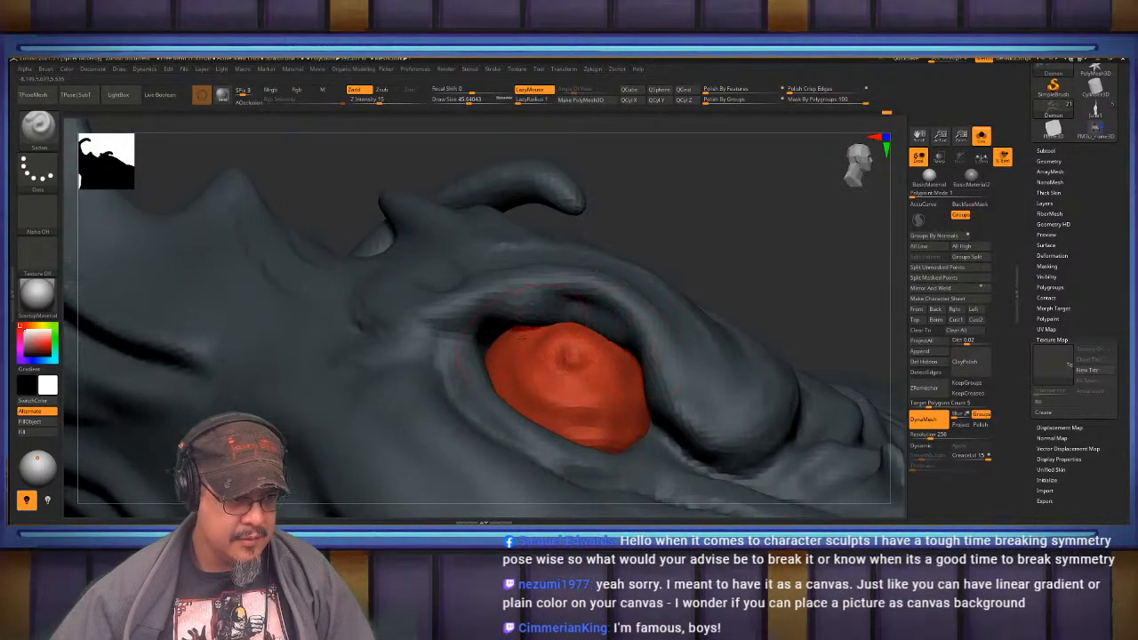
{"action": "key", "text": "ctrl+z"}
- Refine the upper eyelid and carve a fine crease from its outer corner at a draw size of about 20
{"action": "mouse_move", "coordinate": [619, 327]}
{"action": "left_mouse_down"}
{"action": "mouse_move", "coordinate": [492, 340]}
{"action": "mouse_move", "coordinate": [614, 316]}
{"action": "left_mouse_up"}
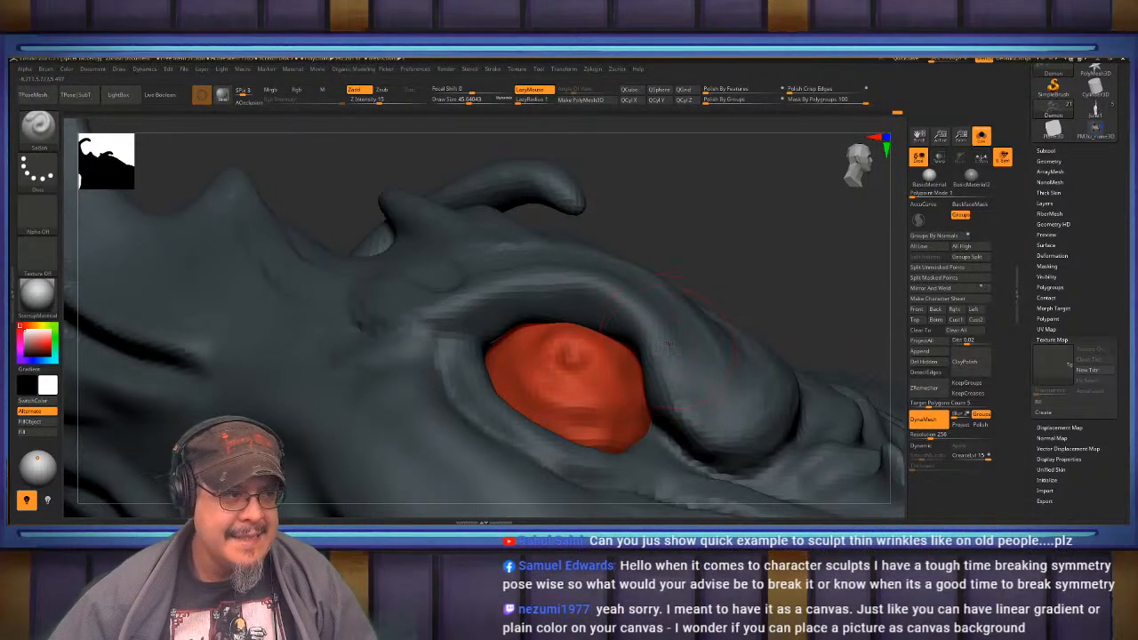
{"action": "mouse_move", "coordinate": [627, 310]}
{"action": "right_mouse_down"}
{"action": "mouse_move", "coordinate": [629, 332]}
{"action": "mouse_move", "coordinate": [569, 331]}
{"action": "mouse_move", "coordinate": [669, 338]}
{"action": "mouse_move", "coordinate": [580, 347]}
{"action": "right_mouse_up"}
{"action": "key", "text": "s"}
{"action": "mouse_move", "coordinate": [580, 346]}
{"action": "left_mouse_down"}
{"action": "mouse_move", "coordinate": [477, 329]}
{"action": "mouse_move", "coordinate": [498, 324]}
{"action": "left_mouse_up"}
{"action": "left_click_drag", "start_coordinate": [592, 327], "coordinate": [475, 307]}
{"action": "left_click_drag", "start_coordinate": [528, 334], "coordinate": [562, 331]}
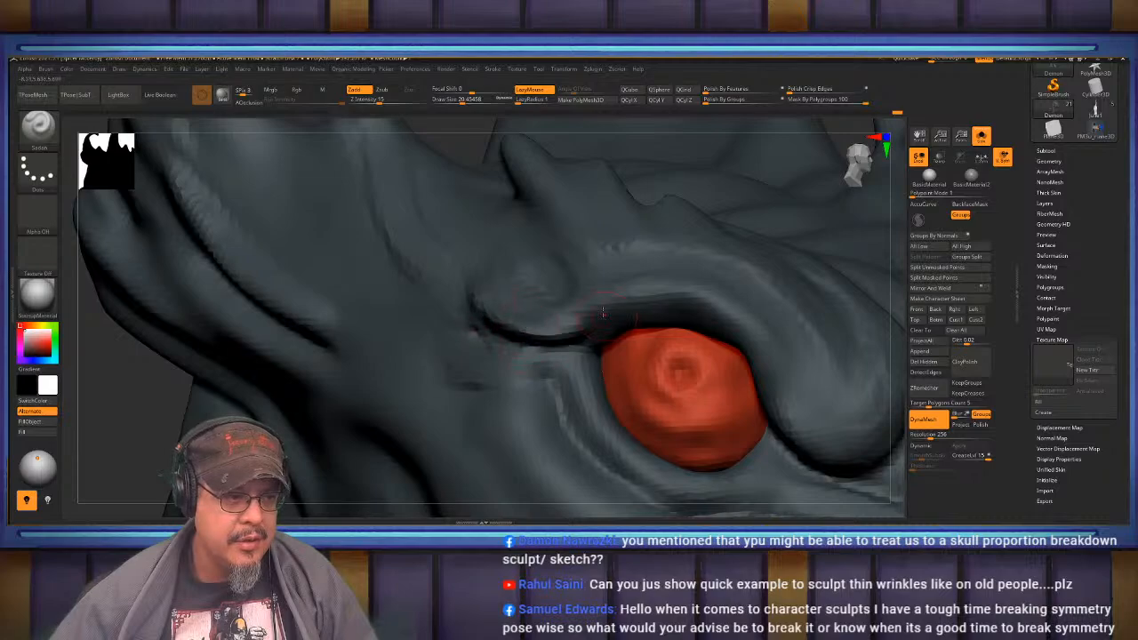
- Sculpt short crow's-feet wrinkles at the outer corner of the eye, beneath the end of the brow fold
{"action": "mouse_move", "coordinate": [526, 288]}
{"action": "left_mouse_down"}
{"action": "mouse_move", "coordinate": [501, 254]}
{"action": "mouse_move", "coordinate": [541, 298]}
{"action": "mouse_move", "coordinate": [509, 267]}
{"action": "left_mouse_up"}
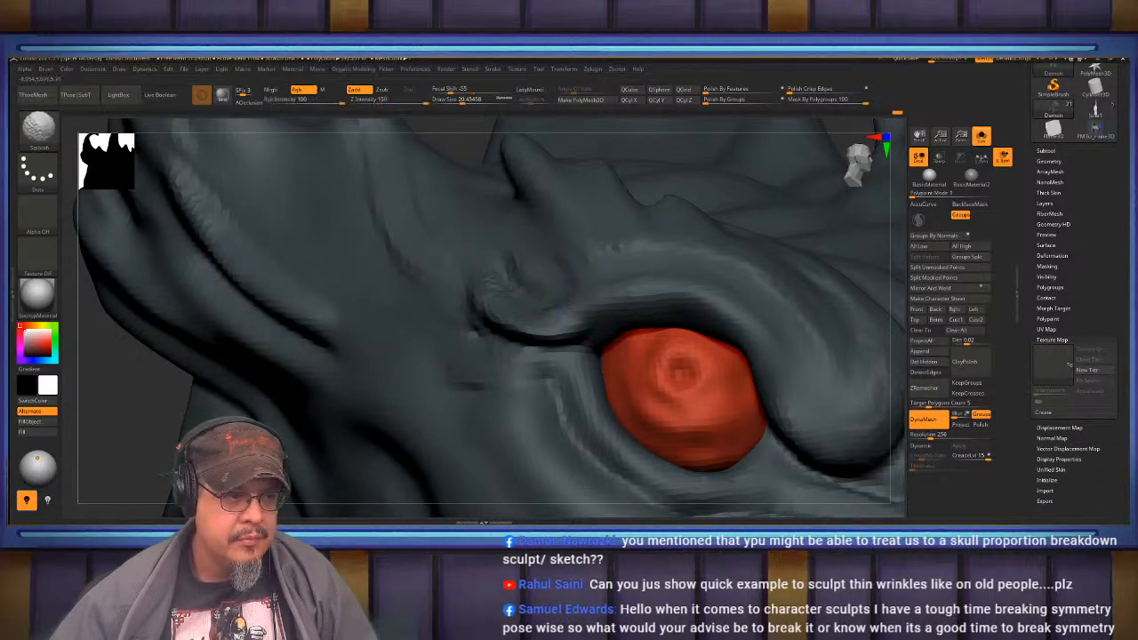
{"action": "mouse_move", "coordinate": [536, 284]}
{"action": "right_mouse_down"}
{"action": "mouse_move", "coordinate": [556, 338]}
{"action": "mouse_move", "coordinate": [659, 309]}
{"action": "right_mouse_up"}
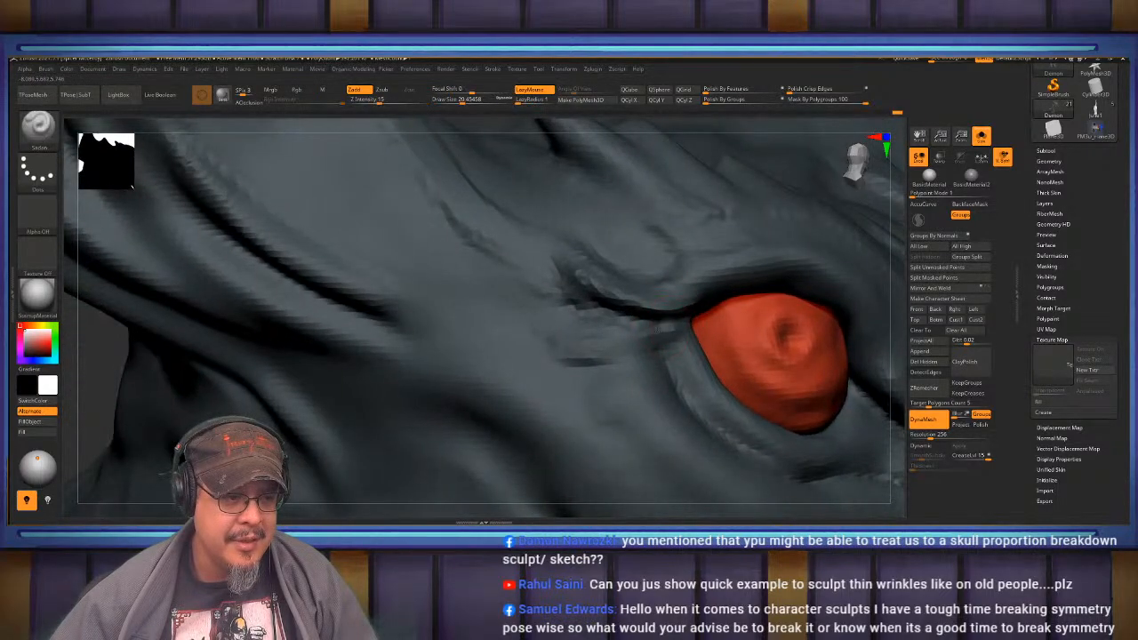
{"action": "mouse_move", "coordinate": [667, 331]}
{"action": "left_mouse_down"}
{"action": "mouse_move", "coordinate": [578, 322]}
{"action": "mouse_move", "coordinate": [594, 345]}
{"action": "mouse_move", "coordinate": [563, 268]}
{"action": "left_mouse_up"}
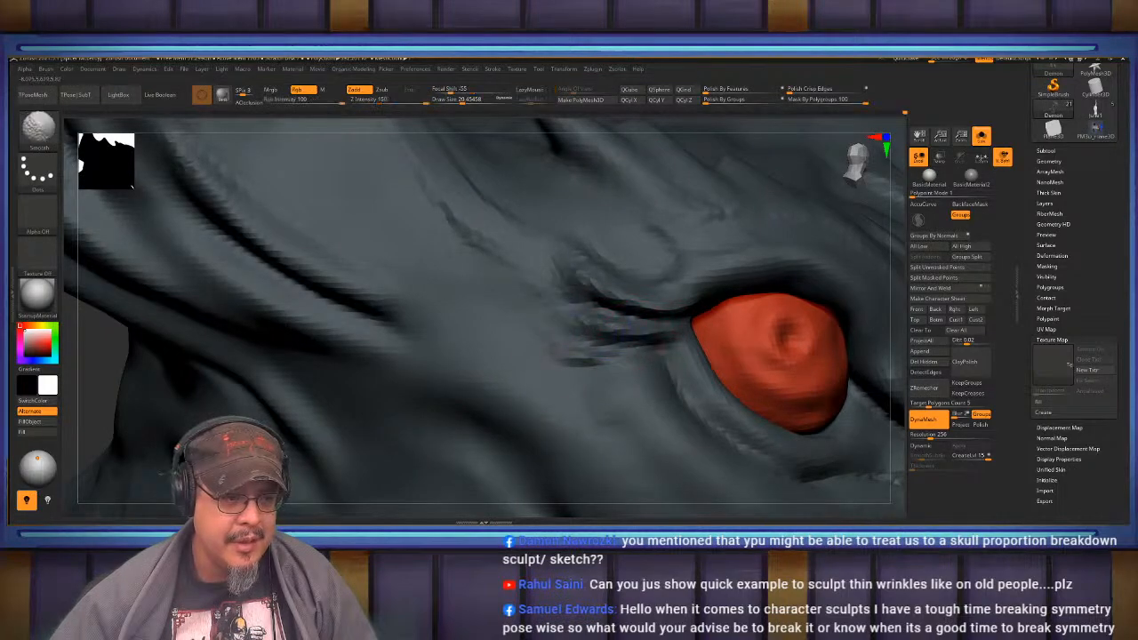
{"action": "mouse_move", "coordinate": [649, 360]}
{"action": "right_mouse_down"}
{"action": "mouse_move", "coordinate": [615, 318]}
{"action": "mouse_move", "coordinate": [642, 325]}
{"action": "right_mouse_up"}
{"action": "mouse_move", "coordinate": [643, 317]}
{"action": "left_mouse_down"}
{"action": "mouse_move", "coordinate": [557, 336]}
{"action": "mouse_move", "coordinate": [576, 345]}
{"action": "left_mouse_up"}
{"action": "left_click_drag", "start_coordinate": [642, 358], "coordinate": [574, 375]}
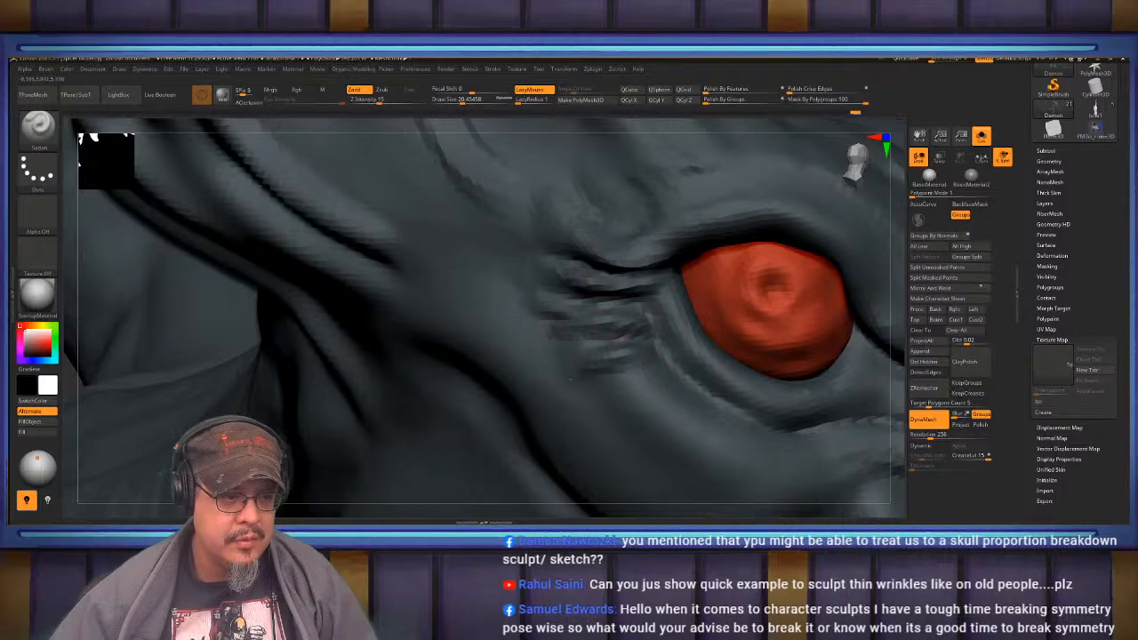
{"action": "left_click_drag", "start_coordinate": [660, 371], "coordinate": [605, 382]}
- Work the crease under the brow fold at the outer corner of the opposite eye
{"action": "mouse_move", "coordinate": [650, 377]}
{"action": "right_mouse_down", "text": "ctrl"}
{"action": "mouse_move", "coordinate": [643, 312]}
{"action": "mouse_move", "coordinate": [389, 298]}
{"action": "mouse_move", "coordinate": [396, 374]}
{"action": "right_mouse_up", "text": "ctrl"}
{"action": "mouse_move", "coordinate": [712, 231]}
{"action": "right_mouse_down", "text": "alt"}
{"action": "mouse_move", "coordinate": [538, 307]}
{"action": "mouse_move", "coordinate": [669, 308]}
{"action": "right_mouse_up", "text": "alt"}
{"action": "right_click_drag", "start_coordinate": [669, 308], "coordinate": [669, 342], "text": "ctrl"}
{"action": "right_click_drag", "start_coordinate": [569, 236], "coordinate": [538, 280], "text": "alt"}
{"action": "mouse_move", "coordinate": [528, 285]}
{"action": "left_mouse_down"}
{"action": "mouse_move", "coordinate": [661, 325]}
{"action": "mouse_move", "coordinate": [699, 279]}
{"action": "left_mouse_up"}
{"action": "mouse_move", "coordinate": [629, 308]}
{"action": "left_mouse_down"}
{"action": "mouse_move", "coordinate": [587, 307]}
{"action": "mouse_move", "coordinate": [690, 311]}
{"action": "left_mouse_up"}
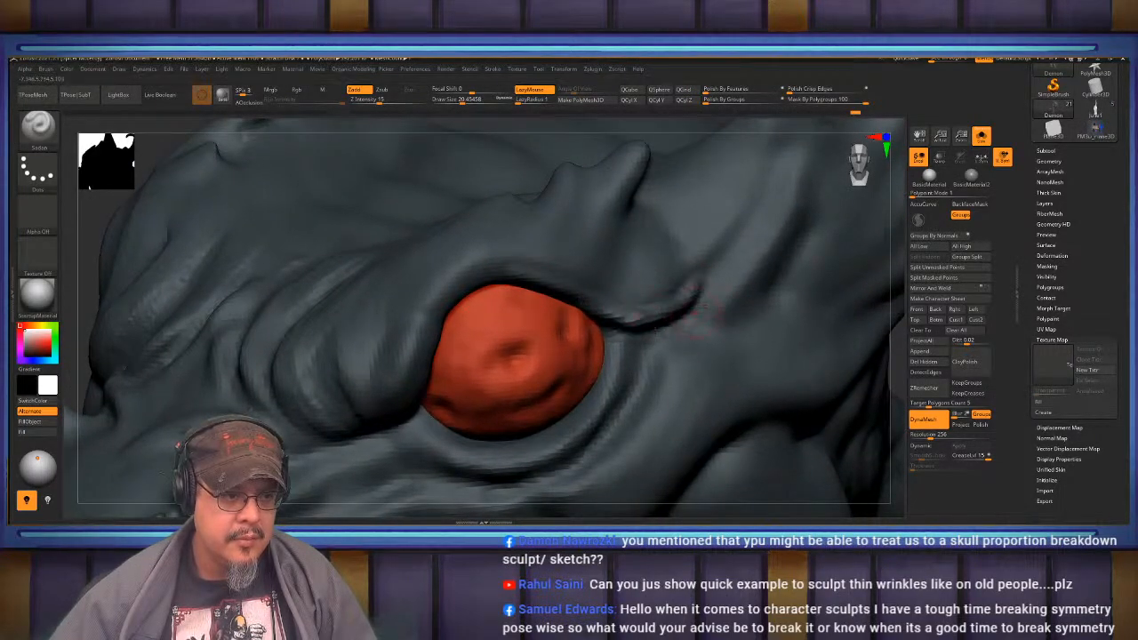
- Add a row of short wrinkles from the outer corner of this eye down along the bag beneath the lower eyelid
{"action": "right_click_drag", "start_coordinate": [697, 352], "coordinate": [657, 290], "text": "alt"}
{"action": "mouse_move", "coordinate": [609, 293]}
{"action": "left_mouse_down"}
{"action": "mouse_move", "coordinate": [663, 277]}
{"action": "mouse_move", "coordinate": [664, 313]}
{"action": "left_mouse_up"}
{"action": "left_click_drag", "start_coordinate": [601, 337], "coordinate": [660, 342]}
{"action": "left_click_drag", "start_coordinate": [612, 350], "coordinate": [655, 363]}
{"action": "mouse_move", "coordinate": [583, 361]}
{"action": "left_mouse_down"}
{"action": "mouse_move", "coordinate": [627, 391]}
{"action": "mouse_move", "coordinate": [612, 413]}
{"action": "left_mouse_up"}
{"action": "mouse_move", "coordinate": [551, 389]}
{"action": "left_mouse_down"}
{"action": "mouse_move", "coordinate": [583, 439]}
{"action": "mouse_move", "coordinate": [557, 443]}
{"action": "left_mouse_up"}
- Carve the creases beneath the eye bag and extend the cheek fold forward below the snout spikes
{"action": "mouse_move", "coordinate": [567, 345]}
{"action": "right_mouse_down", "text": "alt"}
{"action": "mouse_move", "coordinate": [612, 289]}
{"action": "mouse_move", "coordinate": [600, 240]}
{"action": "mouse_move", "coordinate": [605, 306]}
{"action": "mouse_move", "coordinate": [582, 324]}
{"action": "right_mouse_up", "text": "alt"}
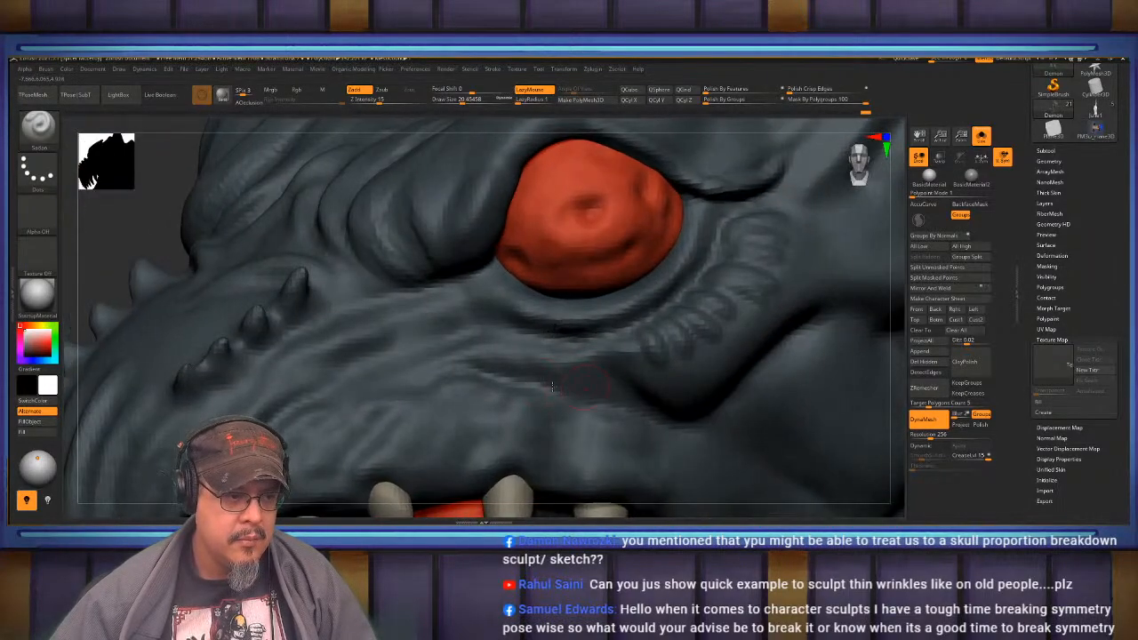
{"action": "left_click_drag", "start_coordinate": [500, 364], "coordinate": [691, 419]}
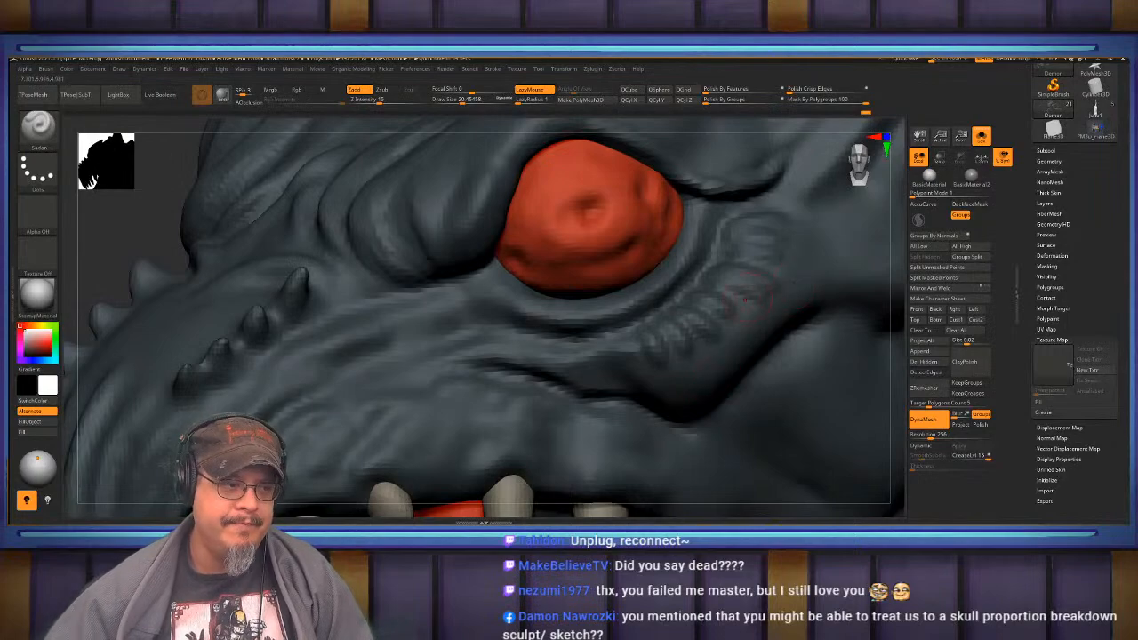
{"action": "mouse_move", "coordinate": [626, 302]}
{"action": "right_mouse_down"}
{"action": "mouse_move", "coordinate": [635, 332]}
{"action": "mouse_move", "coordinate": [829, 322]}
{"action": "right_mouse_up"}
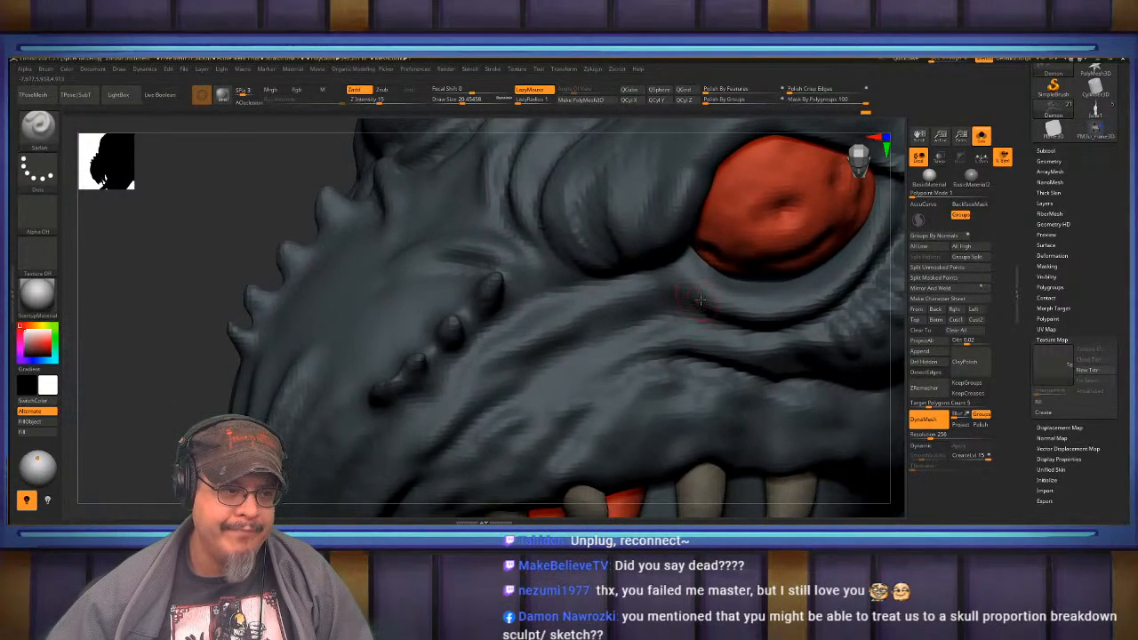
{"action": "mouse_move", "coordinate": [701, 303]}
{"action": "left_mouse_down"}
{"action": "mouse_move", "coordinate": [623, 306]}
{"action": "mouse_move", "coordinate": [540, 360]}
{"action": "left_mouse_up"}
{"action": "mouse_move", "coordinate": [579, 365]}
{"action": "right_mouse_down"}
{"action": "mouse_move", "coordinate": [569, 335]}
{"action": "mouse_move", "coordinate": [660, 308]}
{"action": "mouse_move", "coordinate": [656, 297]}
{"action": "right_mouse_up"}
{"action": "left_click_drag", "start_coordinate": [647, 302], "coordinate": [587, 336]}
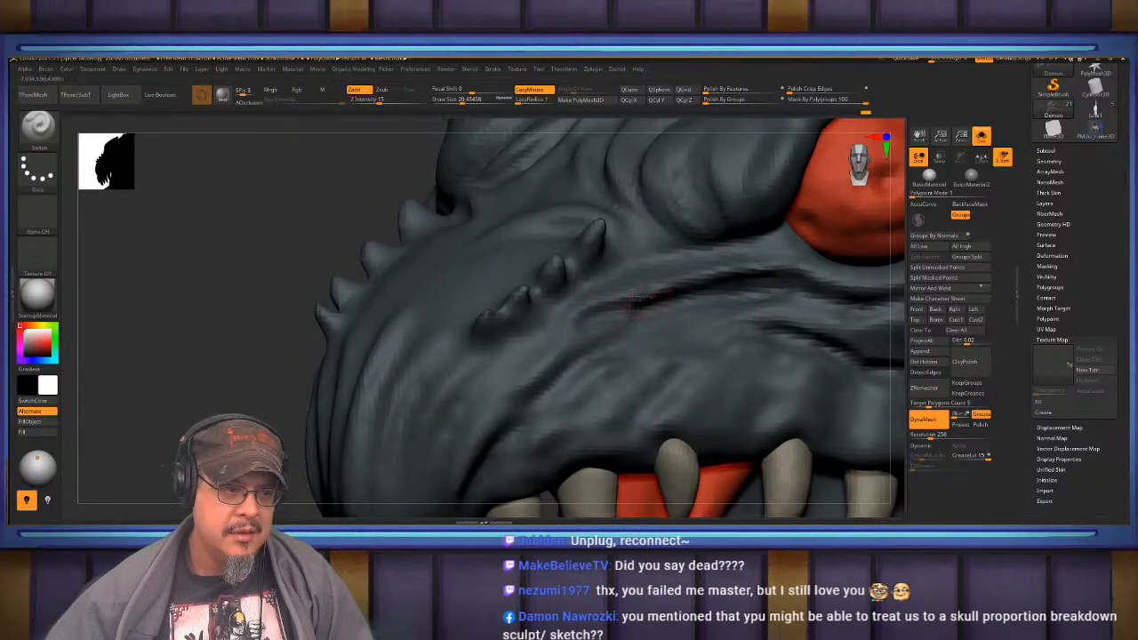
{"action": "left_click_drag", "start_coordinate": [641, 304], "coordinate": [549, 351]}
{"action": "left_click_drag", "start_coordinate": [630, 312], "coordinate": [537, 390]}
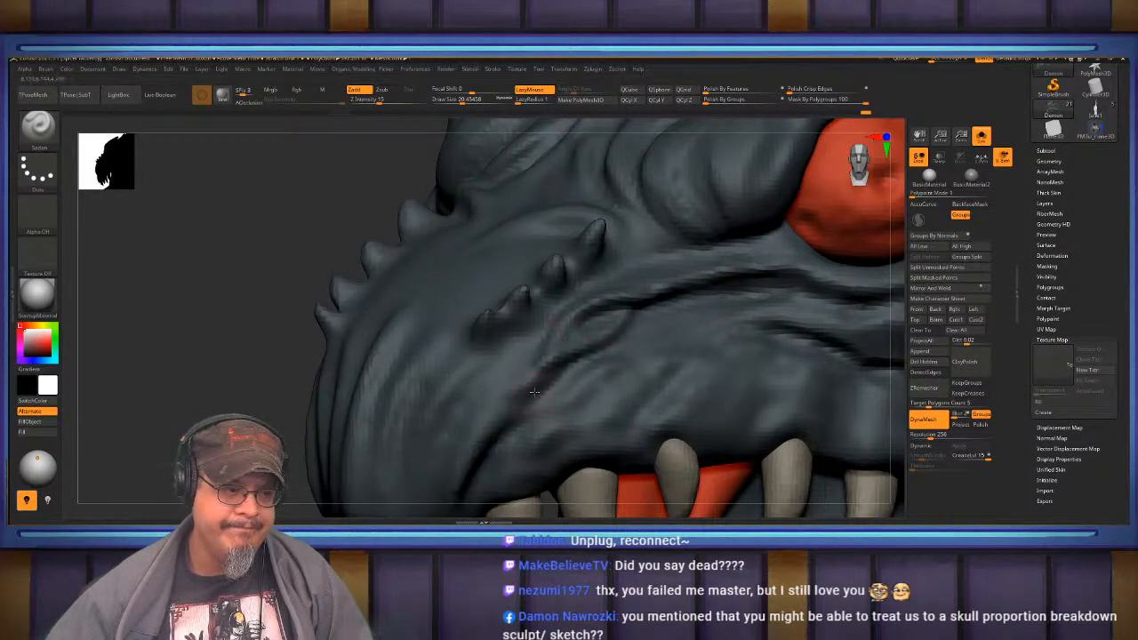
- Sculpt the folds down the side of the snout toward the front teeth and soften them
{"action": "mouse_move", "coordinate": [538, 384]}
{"action": "right_mouse_down"}
{"action": "mouse_move", "coordinate": [578, 338]}
{"action": "mouse_move", "coordinate": [642, 307]}
{"action": "right_mouse_up"}
{"action": "left_click_drag", "start_coordinate": [638, 295], "coordinate": [539, 358]}
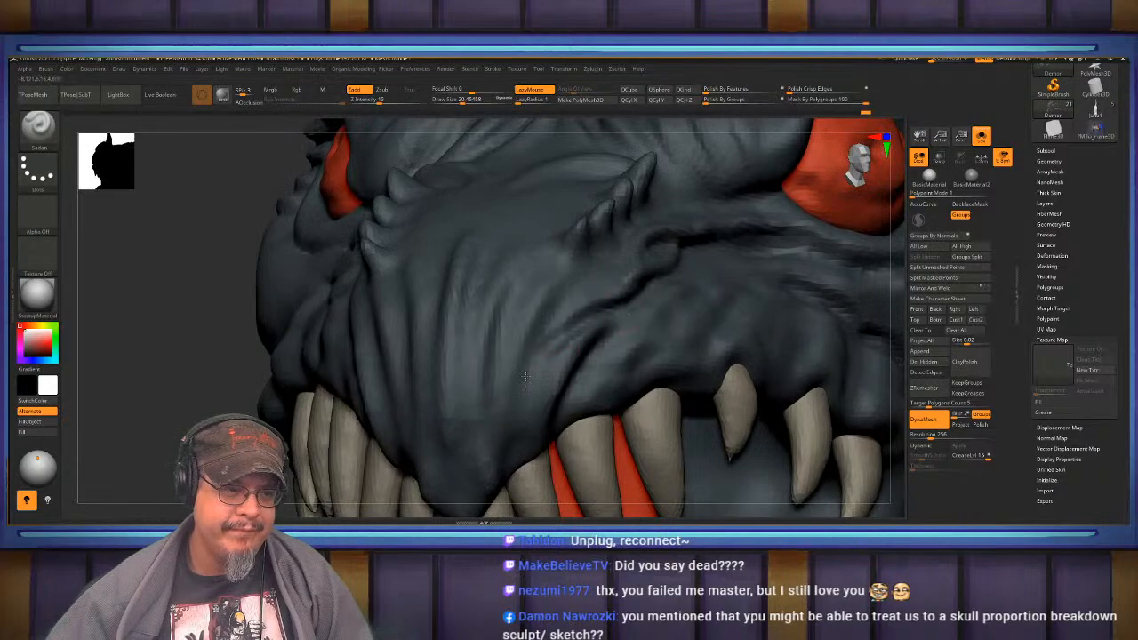
{"action": "left_click_drag", "start_coordinate": [624, 317], "coordinate": [534, 420]}
{"action": "left_click_drag", "start_coordinate": [616, 320], "coordinate": [553, 381], "text": "shift"}
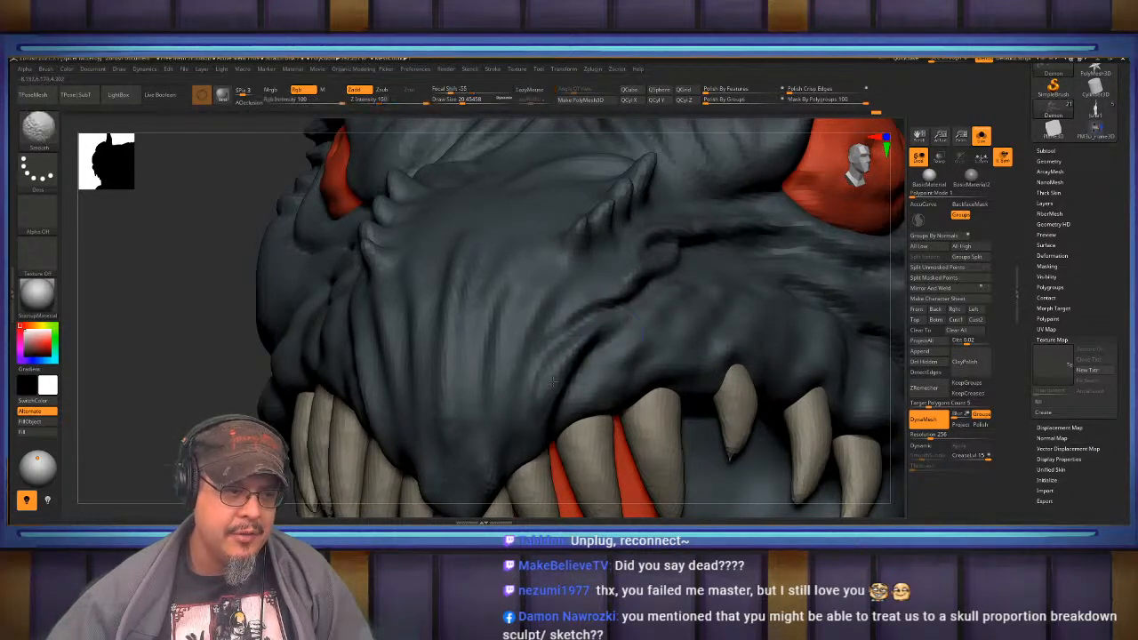
{"action": "left_click_drag", "start_coordinate": [614, 323], "coordinate": [578, 425], "text": "shift"}
- Smooth and refine the edge of the upper lip around the tooth bases along the side of the mouth
{"action": "mouse_move", "coordinate": [580, 427]}
{"action": "right_mouse_down"}
{"action": "mouse_move", "coordinate": [519, 402]}
{"action": "mouse_move", "coordinate": [513, 422]}
{"action": "mouse_move", "coordinate": [547, 387]}
{"action": "mouse_move", "coordinate": [505, 426]}
{"action": "mouse_move", "coordinate": [531, 409]}
{"action": "mouse_move", "coordinate": [623, 409]}
{"action": "right_mouse_up"}
{"action": "key", "text": "shift"}
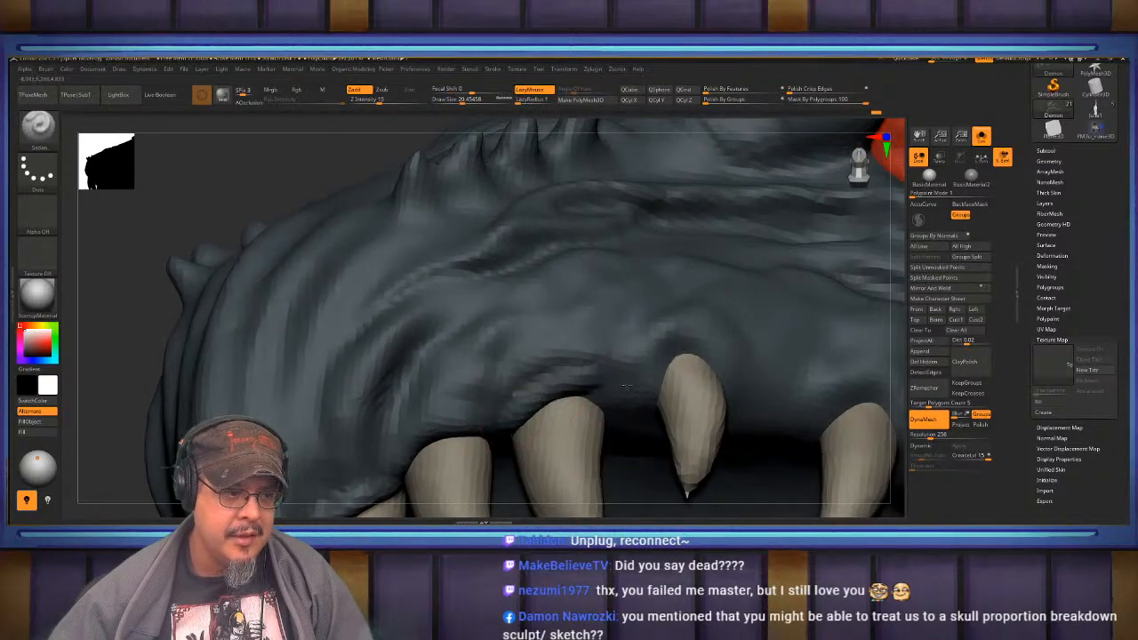
{"action": "key", "text": "shift"}
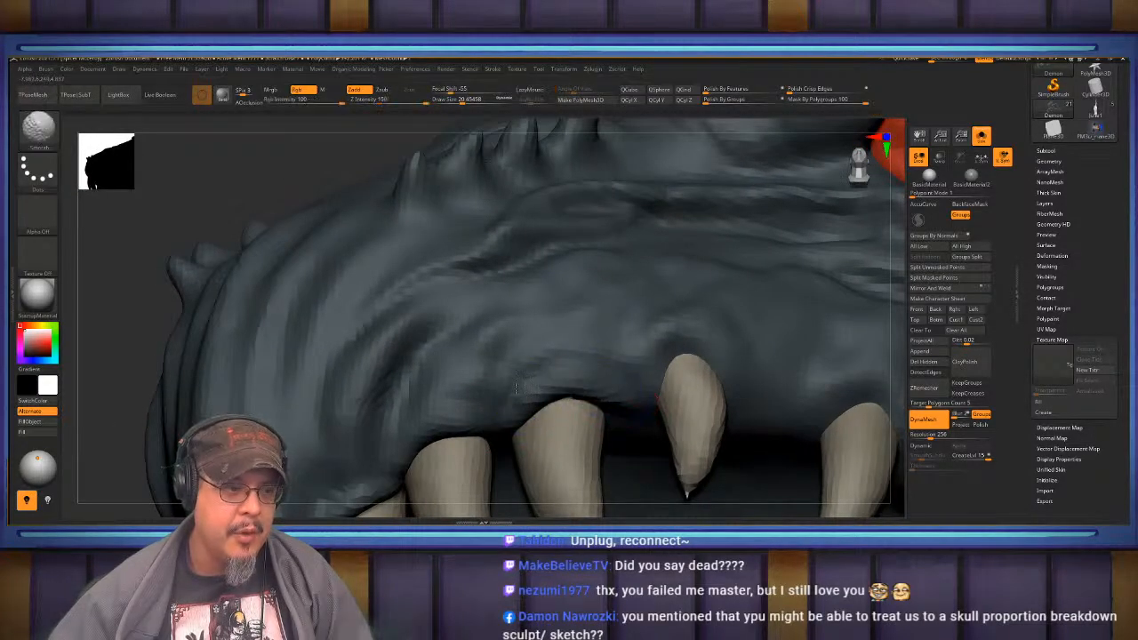
{"action": "mouse_move", "coordinate": [516, 389]}
{"action": "right_mouse_down"}
{"action": "mouse_move", "coordinate": [607, 378]}
{"action": "mouse_move", "coordinate": [547, 393]}
{"action": "mouse_move", "coordinate": [576, 370]}
{"action": "mouse_move", "coordinate": [588, 378]}
{"action": "right_mouse_up"}
{"action": "key", "text": "shift"}
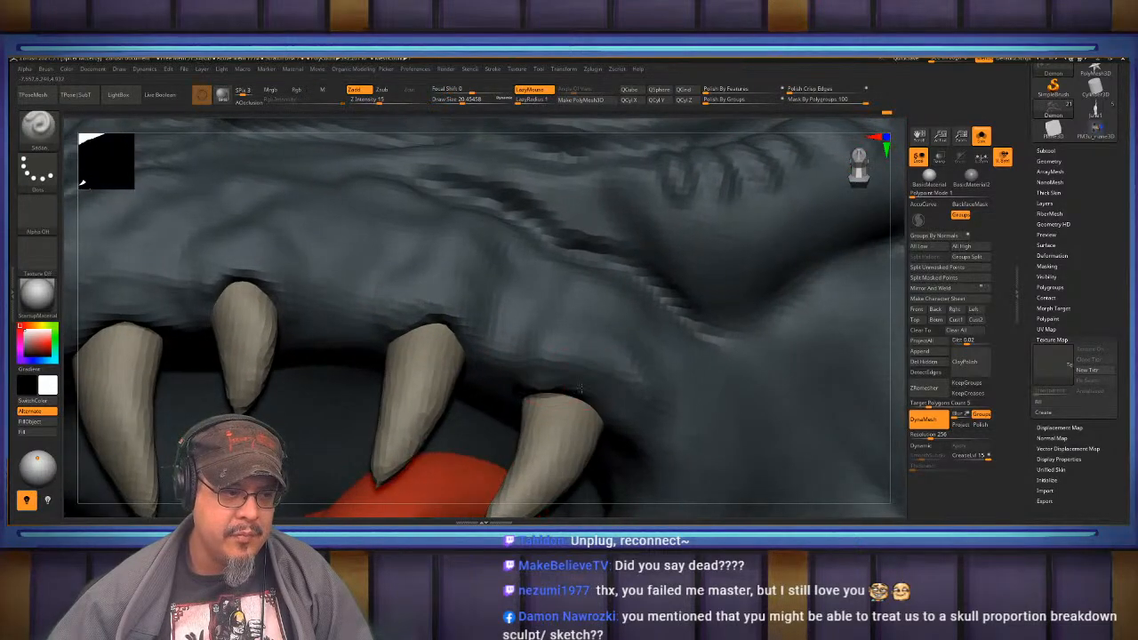
{"action": "key", "text": "shift"}
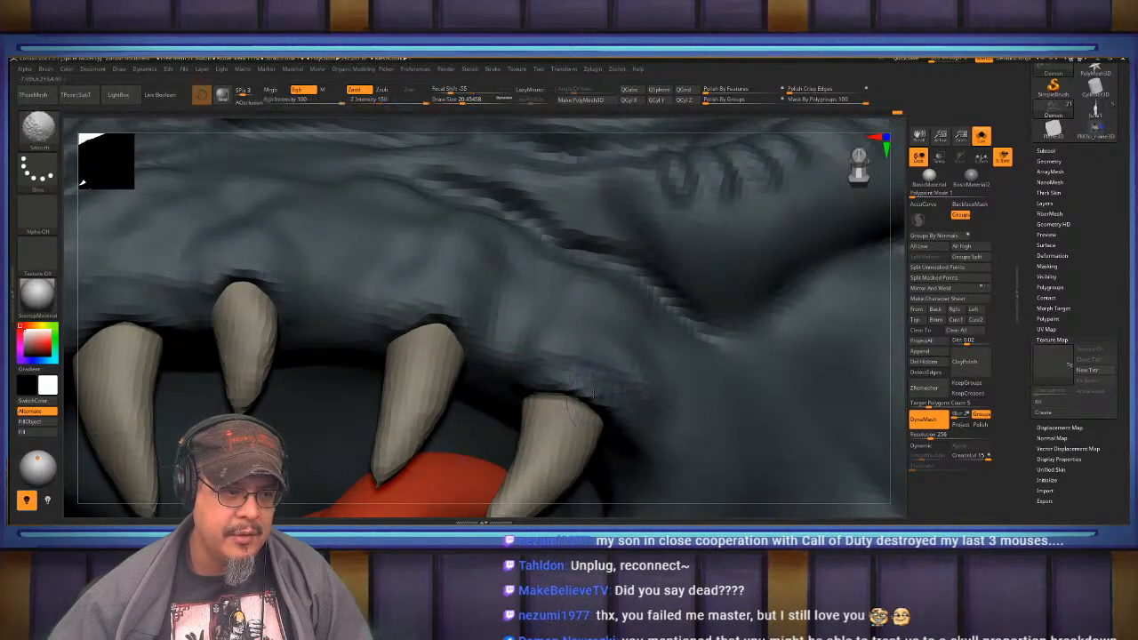
{"action": "mouse_move", "coordinate": [617, 331]}
{"action": "right_mouse_down"}
{"action": "mouse_move", "coordinate": [553, 342]}
{"action": "mouse_move", "coordinate": [485, 331]}
{"action": "mouse_move", "coordinate": [525, 353]}
{"action": "mouse_move", "coordinate": [665, 349]}
{"action": "mouse_move", "coordinate": [583, 345]}
{"action": "mouse_move", "coordinate": [596, 384]}
{"action": "mouse_move", "coordinate": [572, 324]}
{"action": "right_mouse_up"}
- Smooth the lip edge at the tip of the snout above the front teeth
{"action": "right_click_drag", "start_coordinate": [488, 392], "coordinate": [697, 366]}
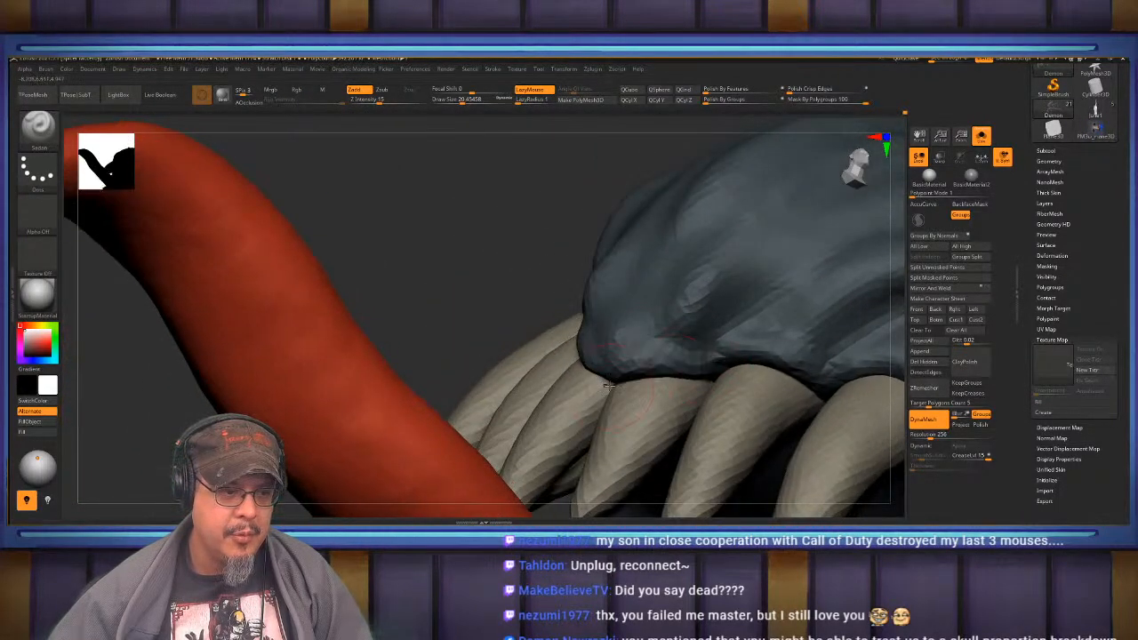
{"action": "left_click_drag", "start_coordinate": [609, 385], "coordinate": [598, 363], "text": "shift"}
{"action": "mouse_move", "coordinate": [551, 373]}
{"action": "right_mouse_down"}
{"action": "mouse_move", "coordinate": [627, 372]}
{"action": "mouse_move", "coordinate": [641, 357]}
{"action": "right_mouse_up"}
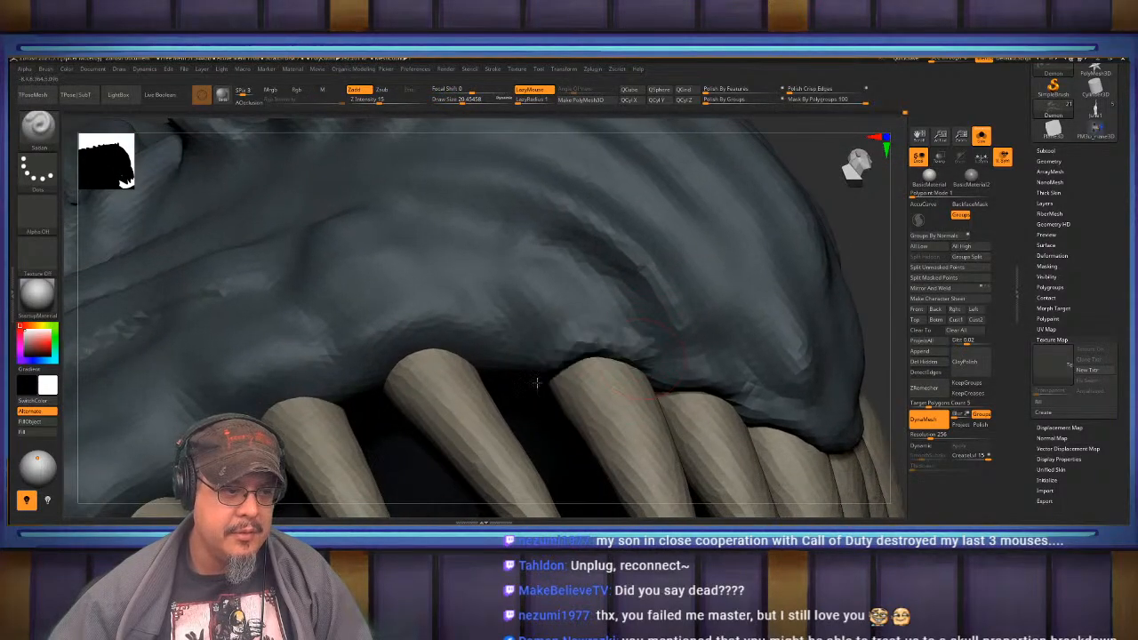
- Sculpt folds into the upper lip above the rear teeth on the other side of the mouth
{"action": "right_click_drag", "start_coordinate": [516, 368], "coordinate": [572, 349]}
{"action": "mouse_move", "coordinate": [494, 354]}
{"action": "right_mouse_down"}
{"action": "mouse_move", "coordinate": [510, 357]}
{"action": "mouse_move", "coordinate": [503, 378]}
{"action": "mouse_move", "coordinate": [594, 326]}
{"action": "right_mouse_up"}
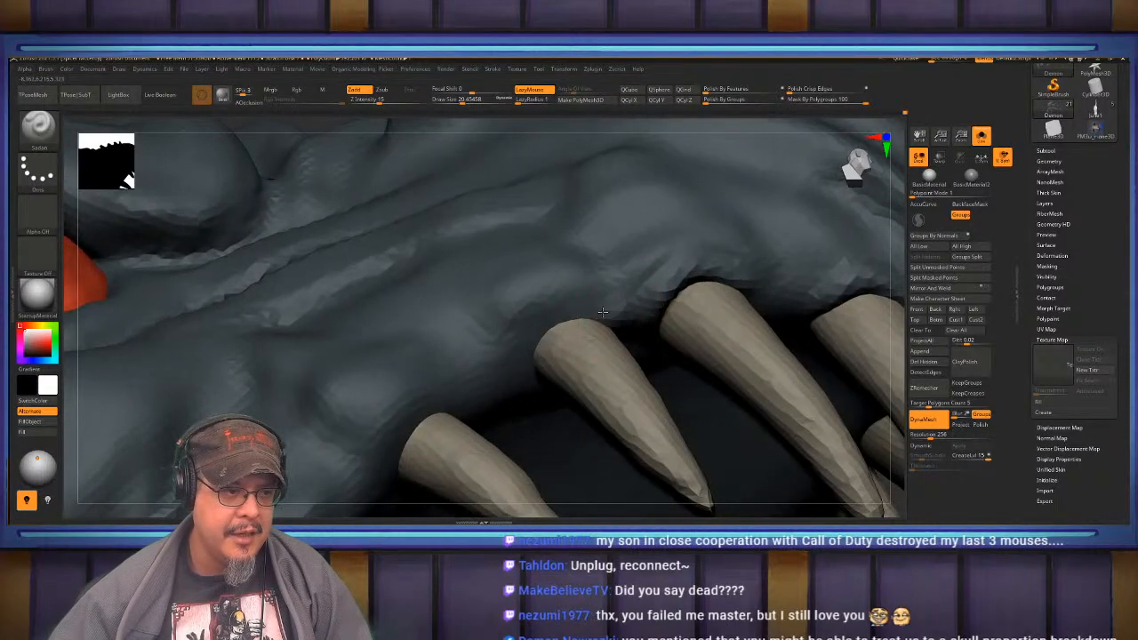
{"action": "mouse_move", "coordinate": [619, 324]}
{"action": "left_mouse_down"}
{"action": "mouse_move", "coordinate": [538, 365]}
{"action": "mouse_move", "coordinate": [531, 386]}
{"action": "left_mouse_up"}
{"action": "right_click_drag", "start_coordinate": [531, 386], "coordinate": [640, 360]}
{"action": "mouse_move", "coordinate": [614, 352]}
{"action": "left_mouse_down"}
{"action": "mouse_move", "coordinate": [566, 400]}
{"action": "mouse_move", "coordinate": [566, 416]}
{"action": "left_mouse_up"}
{"action": "mouse_move", "coordinate": [549, 402]}
{"action": "right_mouse_down"}
{"action": "mouse_move", "coordinate": [594, 353]}
{"action": "mouse_move", "coordinate": [589, 285]}
{"action": "right_mouse_up"}
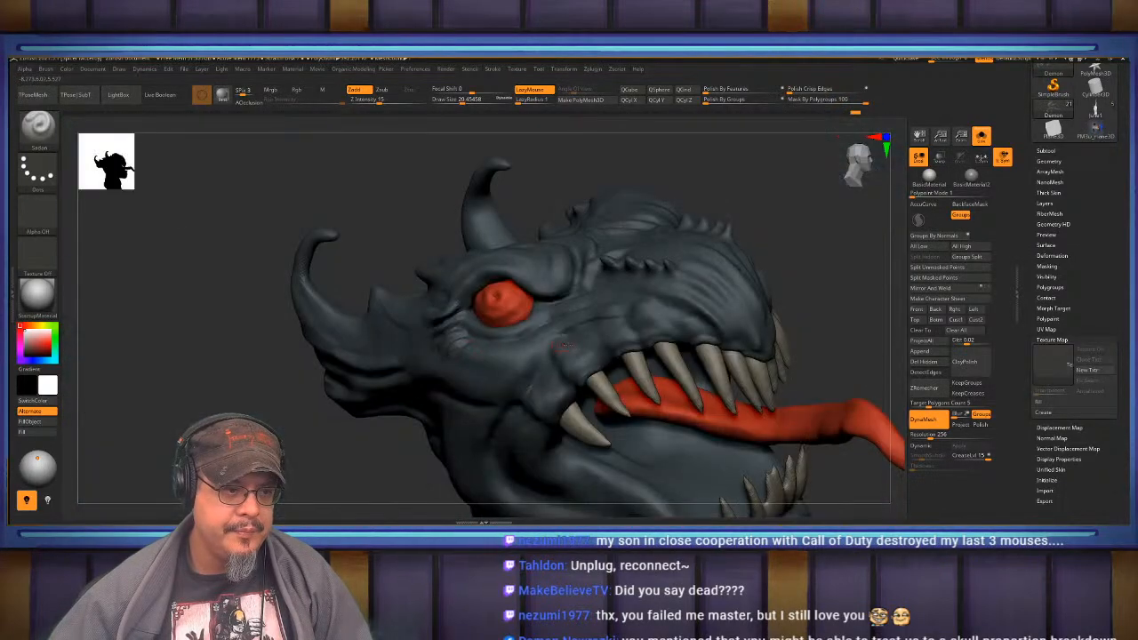
- Sharpen the small wrinkles at the outer corner of the eye with the DamStandard brush
{"action": "right_click_drag", "start_coordinate": [605, 338], "coordinate": [669, 357]}
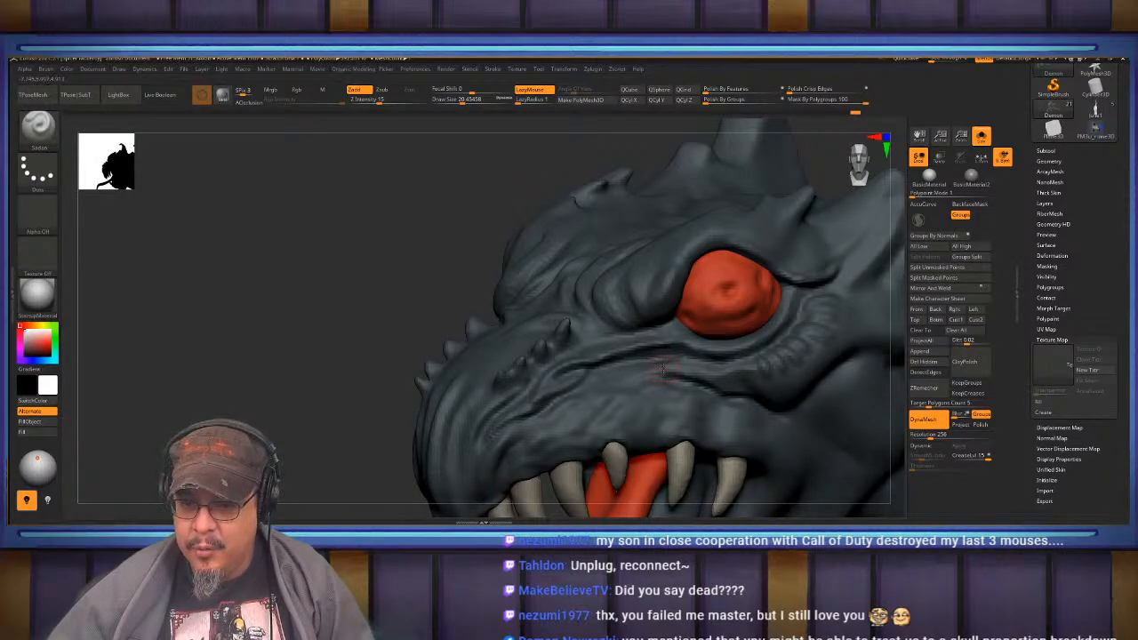
{"action": "mouse_move", "coordinate": [662, 295]}
{"action": "right_mouse_down", "text": "alt"}
{"action": "mouse_move", "coordinate": [369, 409]}
{"action": "mouse_move", "coordinate": [529, 304]}
{"action": "mouse_move", "coordinate": [542, 401]}
{"action": "right_mouse_up", "text": "alt"}
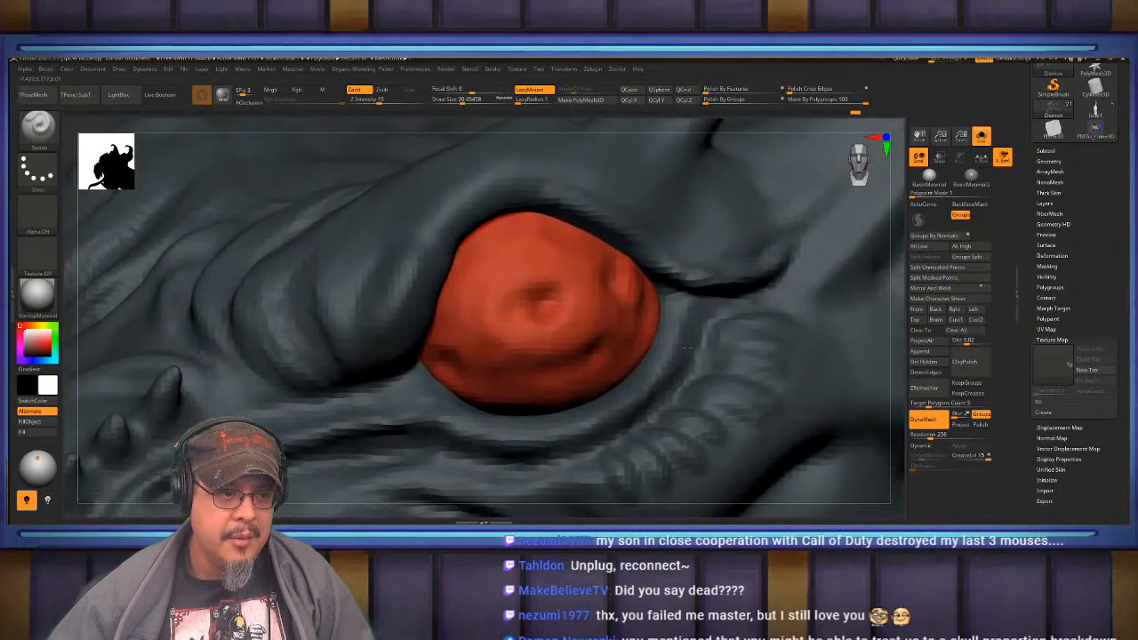
{"action": "key", "text": "b"}
{"action": "key", "text": "d"}
{"action": "key", "text": "s"}
{"action": "right_click_drag", "start_coordinate": [714, 313], "coordinate": [655, 333]}
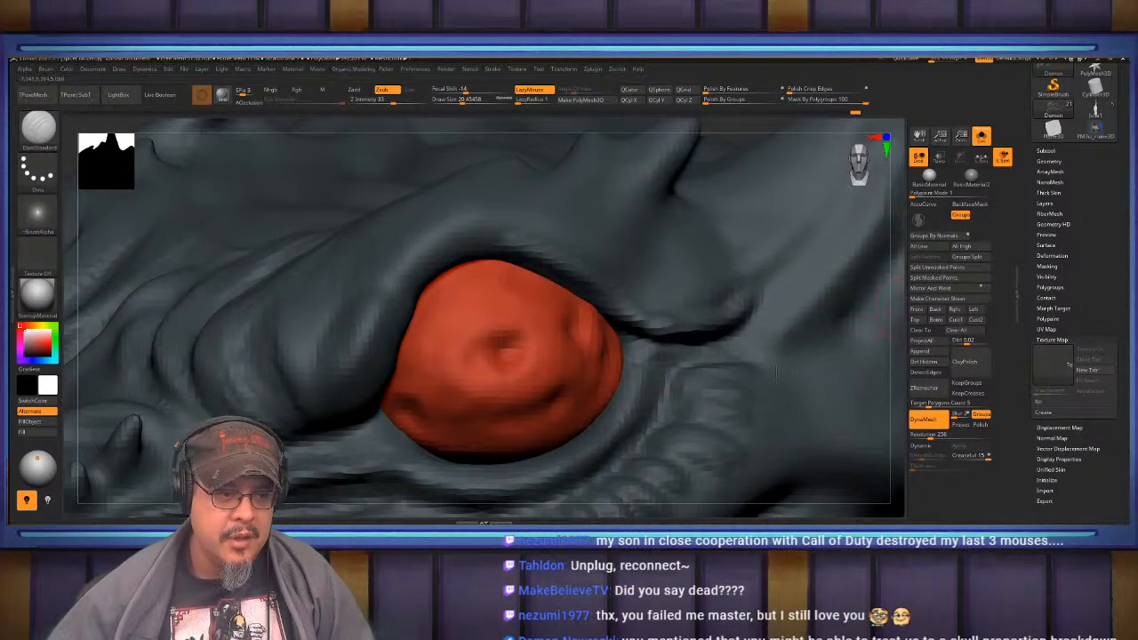
{"action": "right_click_drag", "start_coordinate": [692, 381], "coordinate": [659, 332]}
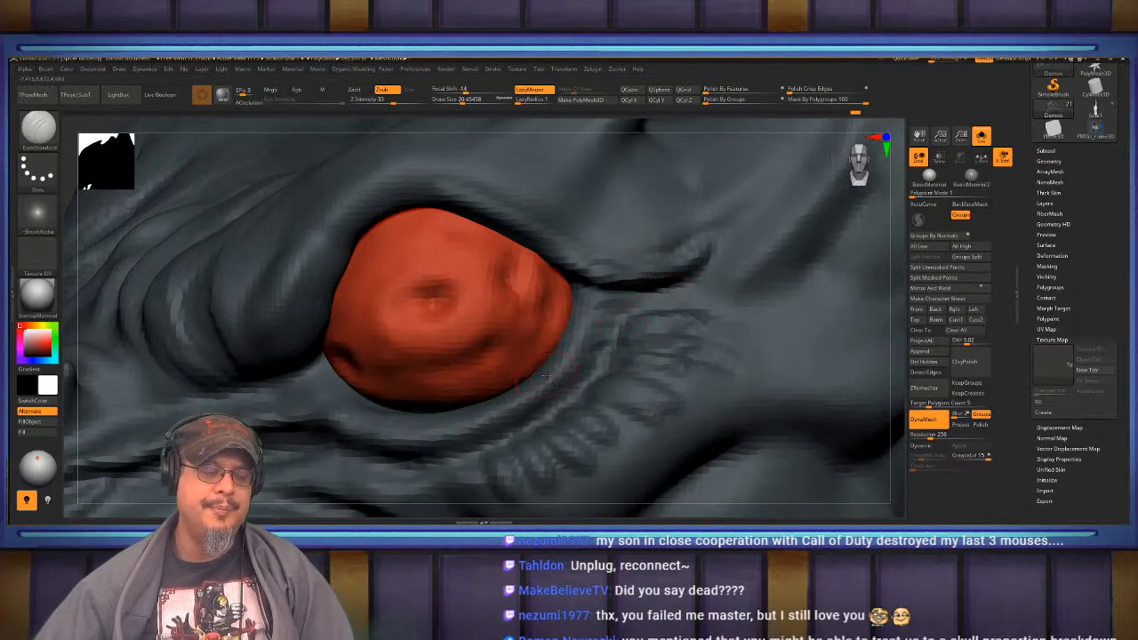
{"action": "right_click_drag", "start_coordinate": [668, 301], "coordinate": [641, 347]}
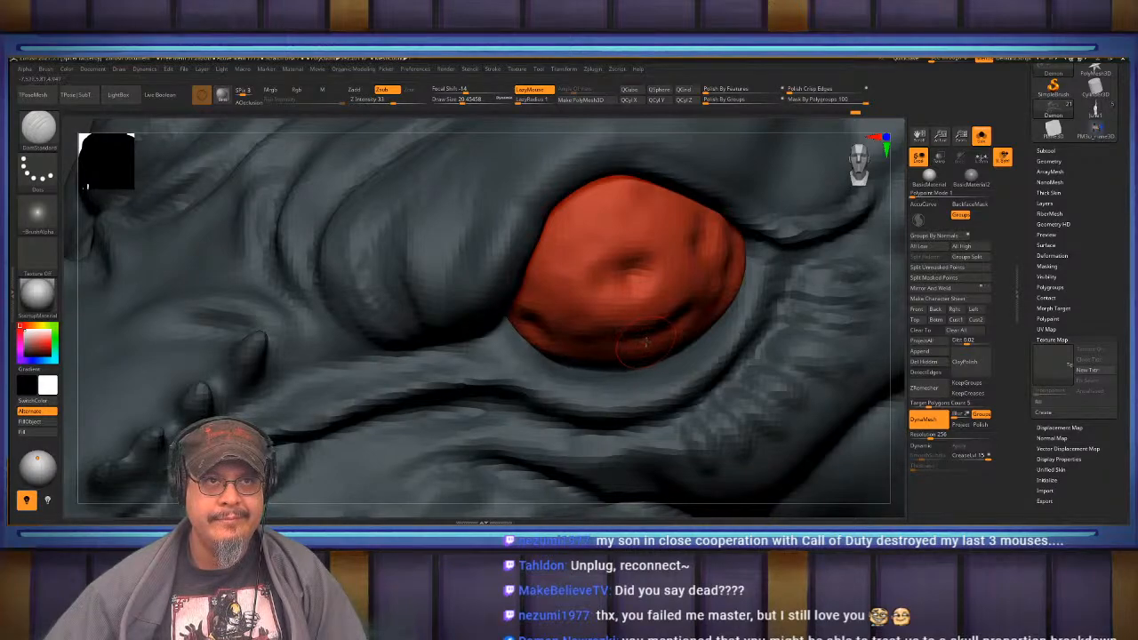
{"action": "right_click_drag", "start_coordinate": [645, 346], "coordinate": [712, 331]}
- Build up the lower eyelid near the inner corner of the eye with the Standard brush at a draw size of about 26
{"action": "key", "text": "b"}
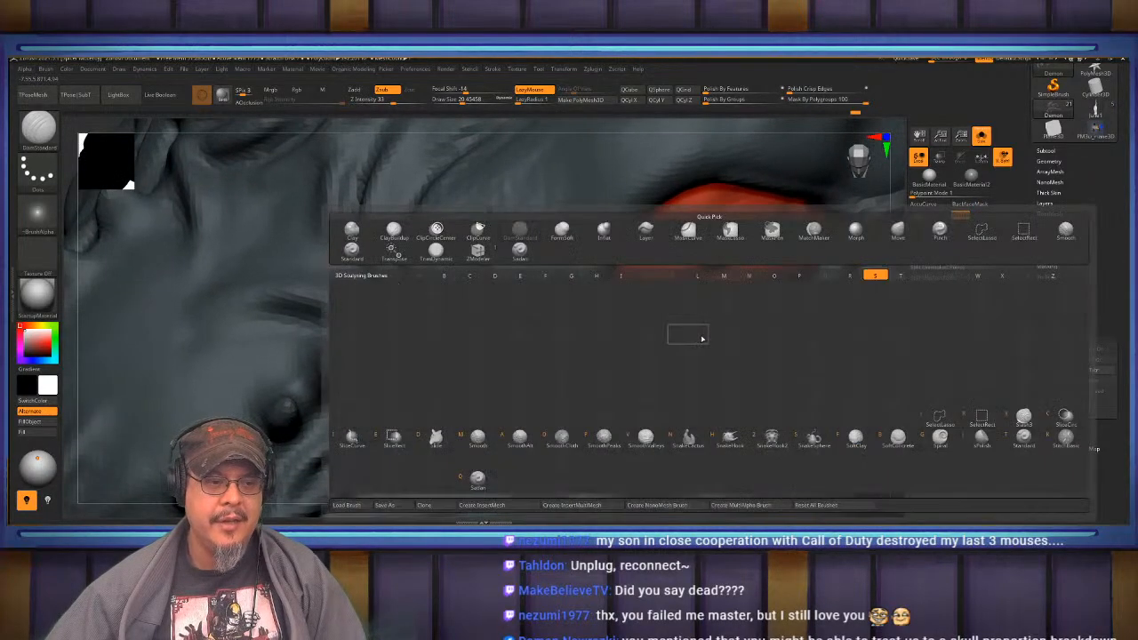
{"action": "key", "text": "t"}
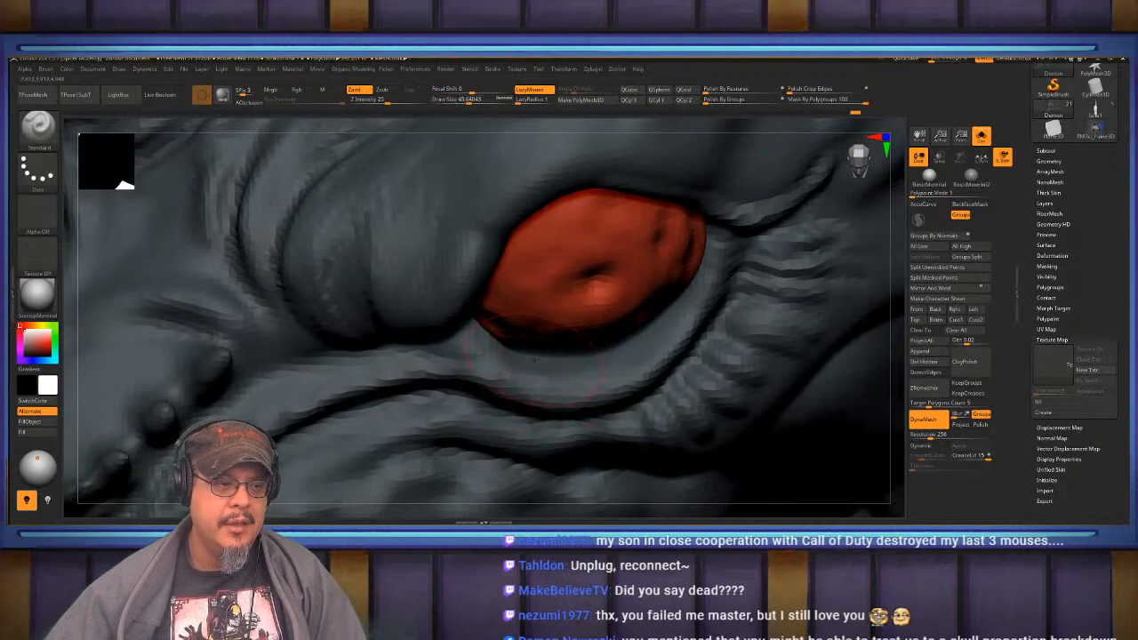
{"action": "key", "text": "s"}
{"action": "mouse_move", "coordinate": [535, 359]}
{"action": "left_mouse_down"}
{"action": "mouse_move", "coordinate": [523, 360]}
{"action": "mouse_move", "coordinate": [632, 356]}
{"action": "mouse_move", "coordinate": [655, 339]}
{"action": "left_mouse_up"}
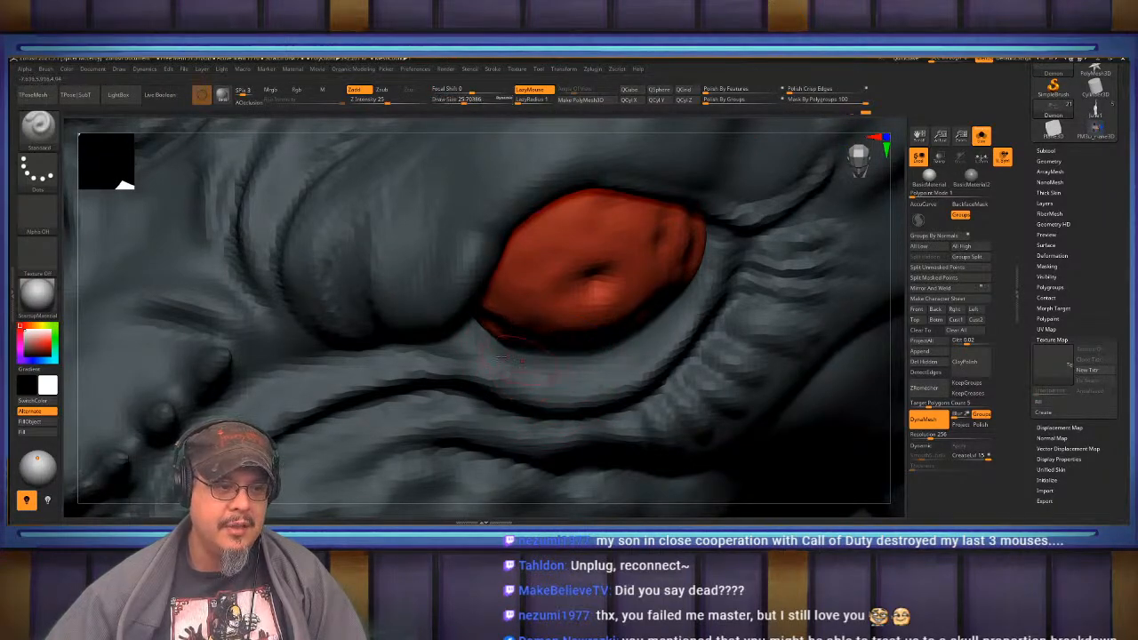
{"action": "left_click_drag", "start_coordinate": [502, 346], "coordinate": [482, 351]}
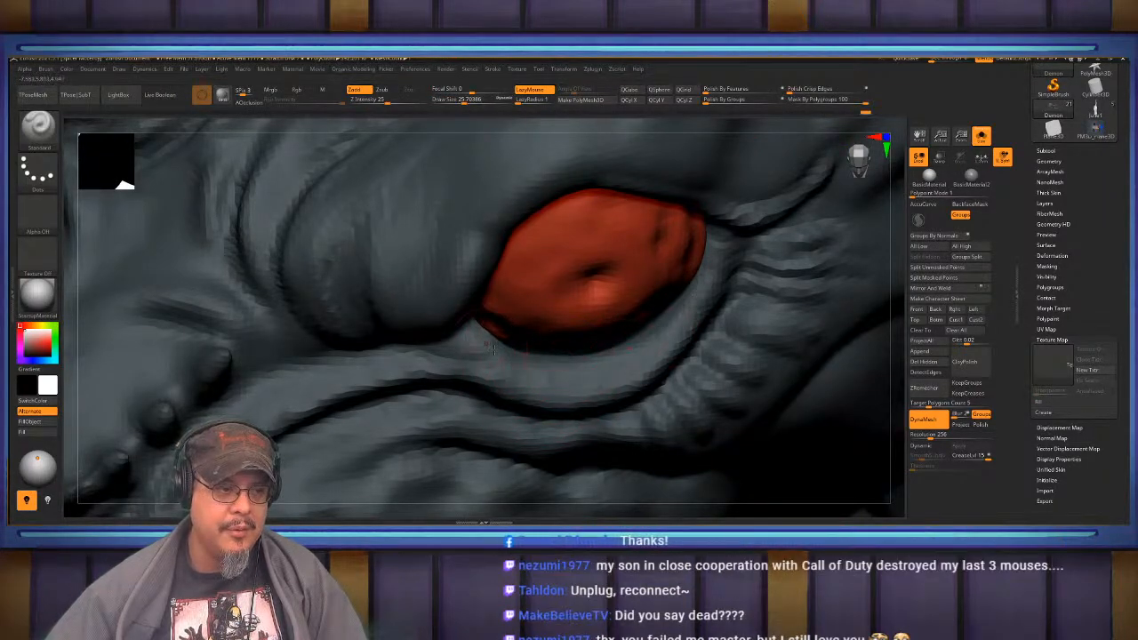
{"action": "mouse_move", "coordinate": [472, 353]}
{"action": "right_mouse_down"}
{"action": "mouse_move", "coordinate": [677, 276]}
{"action": "mouse_move", "coordinate": [620, 297]}
{"action": "right_mouse_up"}
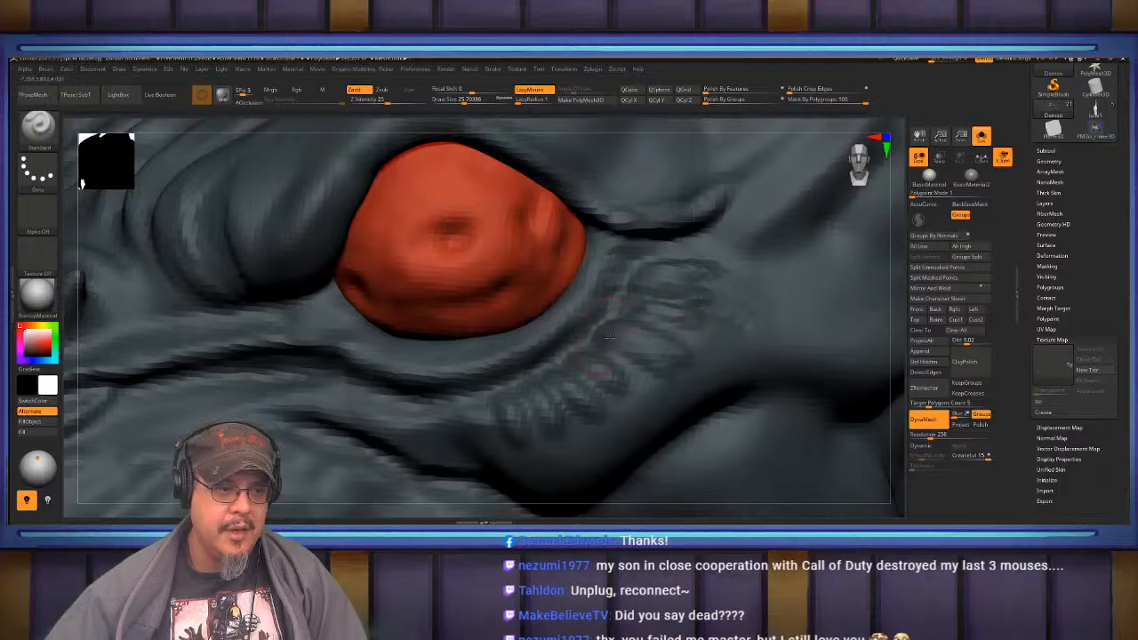
- Add fine detail to the crease between the lower eyelid and the wrinkles at a draw size of about 9
{"action": "mouse_move", "coordinate": [609, 338]}
{"action": "right_mouse_down"}
{"action": "mouse_move", "coordinate": [672, 306]}
{"action": "mouse_move", "coordinate": [613, 335]}
{"action": "right_mouse_up"}
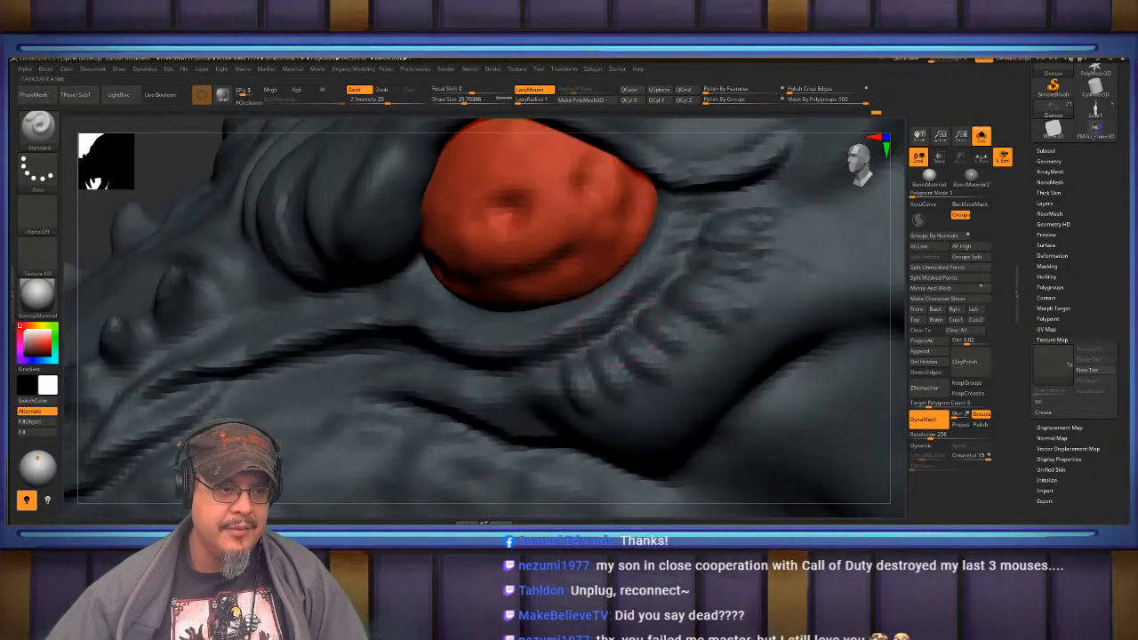
{"action": "key", "text": "s"}
{"action": "left_click", "coordinate": [616, 335]}
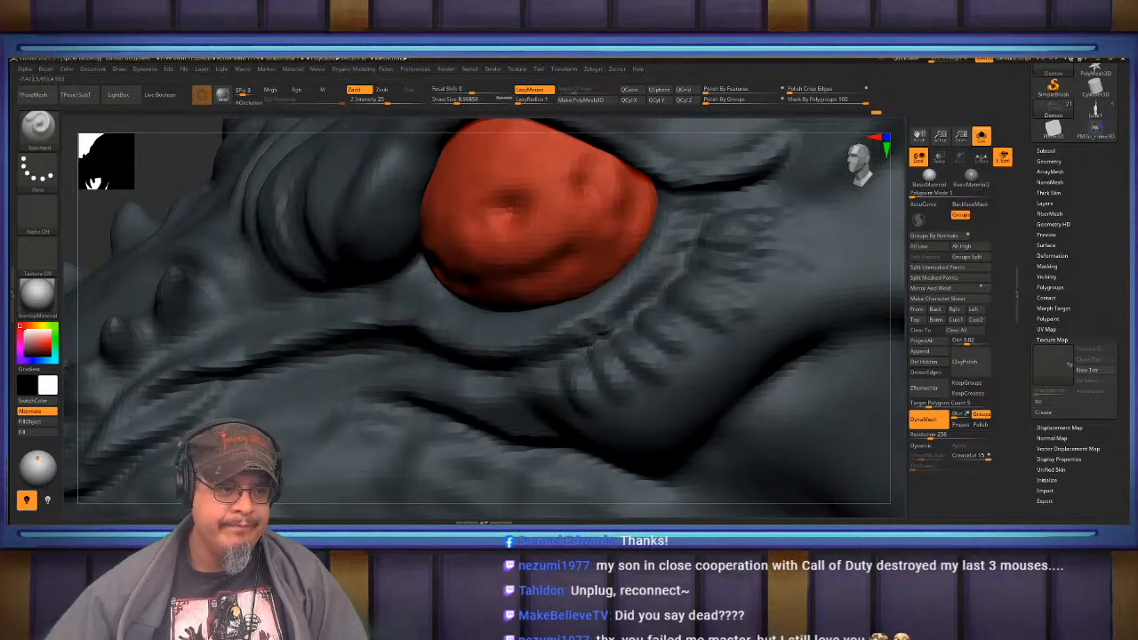
{"action": "right_click_drag", "start_coordinate": [587, 355], "coordinate": [574, 361]}
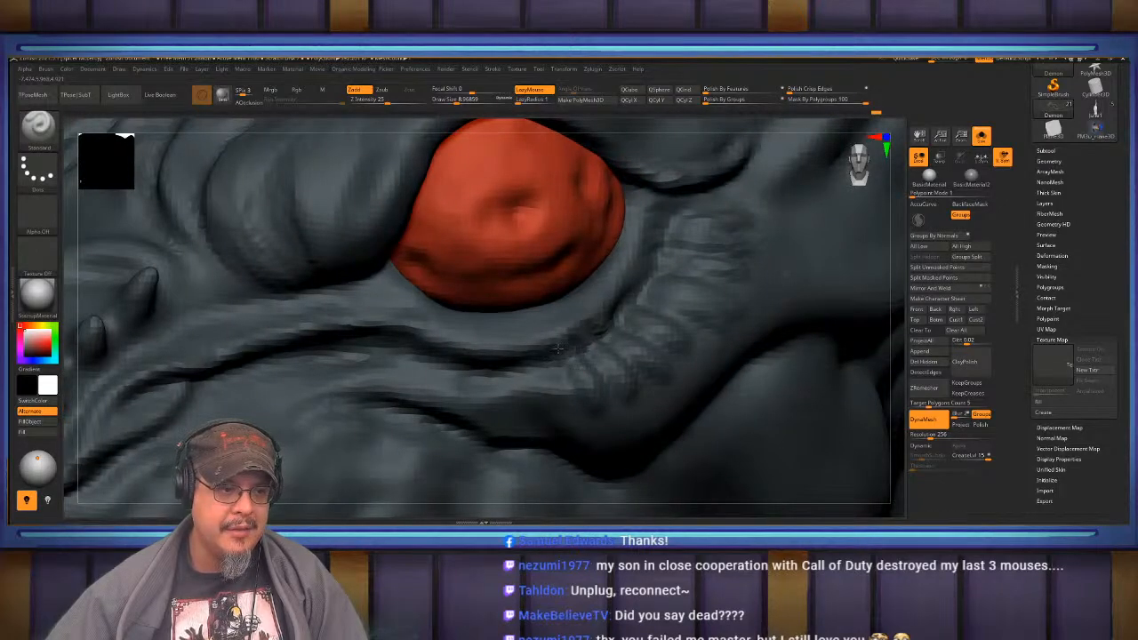
- Reshape the lower eyelid beneath the eye with the Move brush at a draw size of about 79
{"action": "right_click_drag", "start_coordinate": [582, 345], "coordinate": [546, 386]}
{"action": "key", "text": "b"}
{"action": "key", "text": "m"}
{"action": "key", "text": "v"}
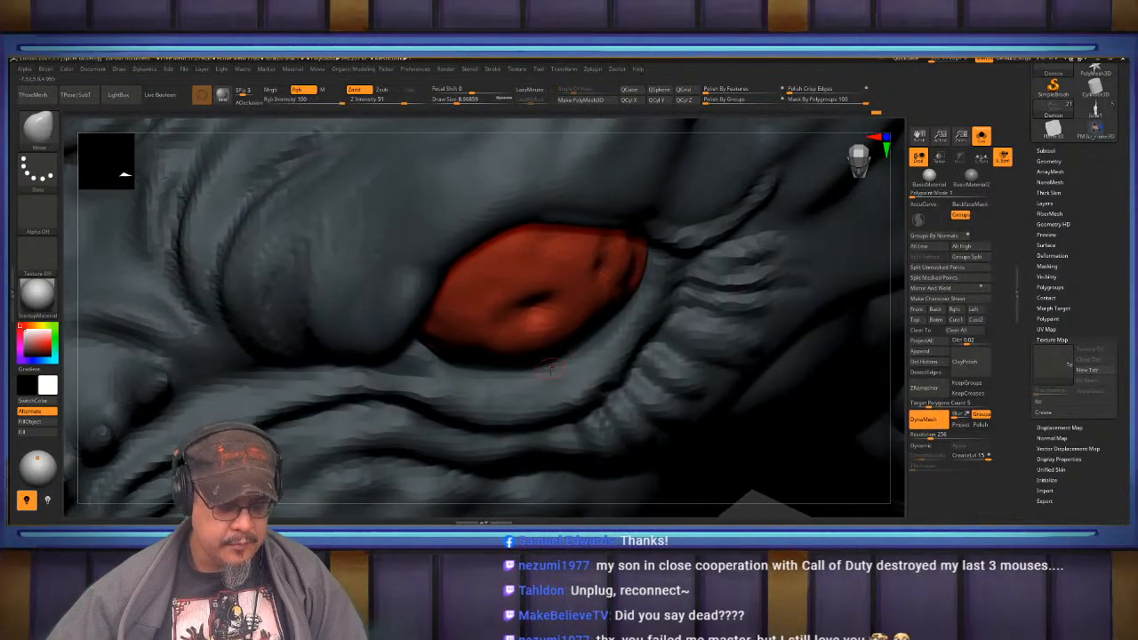
{"action": "key", "text": "s"}
{"action": "left_click_drag", "start_coordinate": [539, 382], "coordinate": [549, 383]}
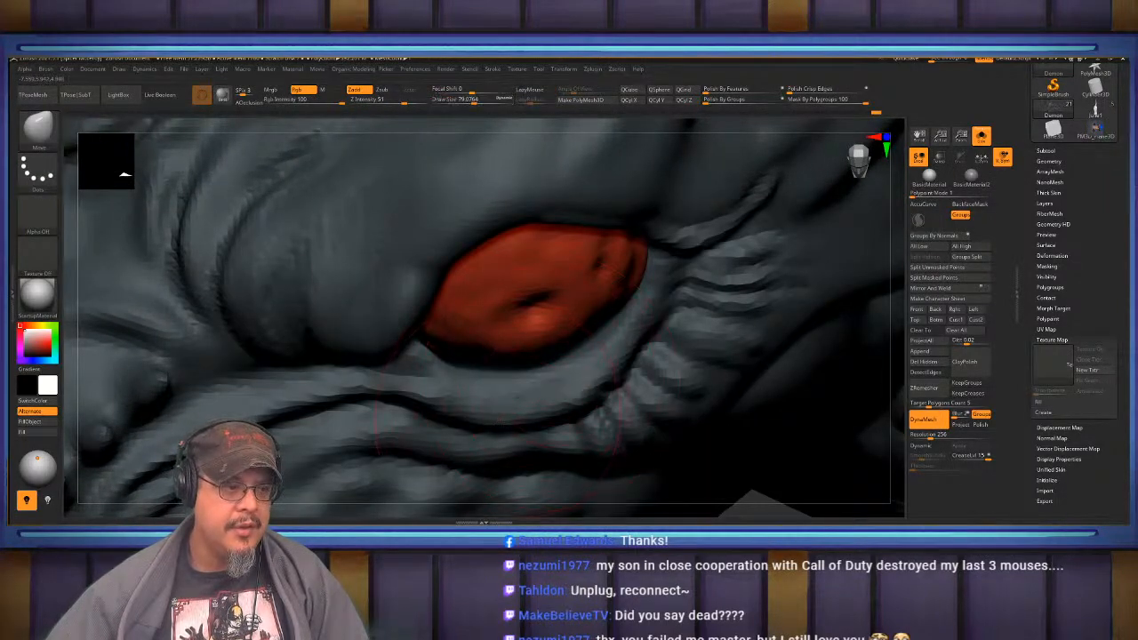
{"action": "left_click_drag", "start_coordinate": [490, 405], "coordinate": [488, 388]}
{"action": "mouse_move", "coordinate": [564, 394]}
{"action": "left_mouse_down"}
{"action": "mouse_move", "coordinate": [555, 388]}
{"action": "mouse_move", "coordinate": [585, 372]}
{"action": "left_mouse_up"}
- Build up the swollen brow fold in front of the eye with the Standard brush at a draw size of about 50
{"action": "mouse_move", "coordinate": [465, 390]}
{"action": "right_mouse_down"}
{"action": "mouse_move", "coordinate": [404, 331]}
{"action": "mouse_move", "coordinate": [493, 313]}
{"action": "mouse_move", "coordinate": [539, 373]}
{"action": "mouse_move", "coordinate": [520, 345]}
{"action": "mouse_move", "coordinate": [500, 381]}
{"action": "right_mouse_up"}
{"action": "key", "text": "b"}
{"action": "key", "text": "s"}
{"action": "key", "text": "t"}
{"action": "key", "text": "s"}
{"action": "mouse_move", "coordinate": [500, 381]}
{"action": "left_mouse_down"}
{"action": "mouse_move", "coordinate": [531, 390]}
{"action": "mouse_move", "coordinate": [550, 356]}
{"action": "left_mouse_up"}
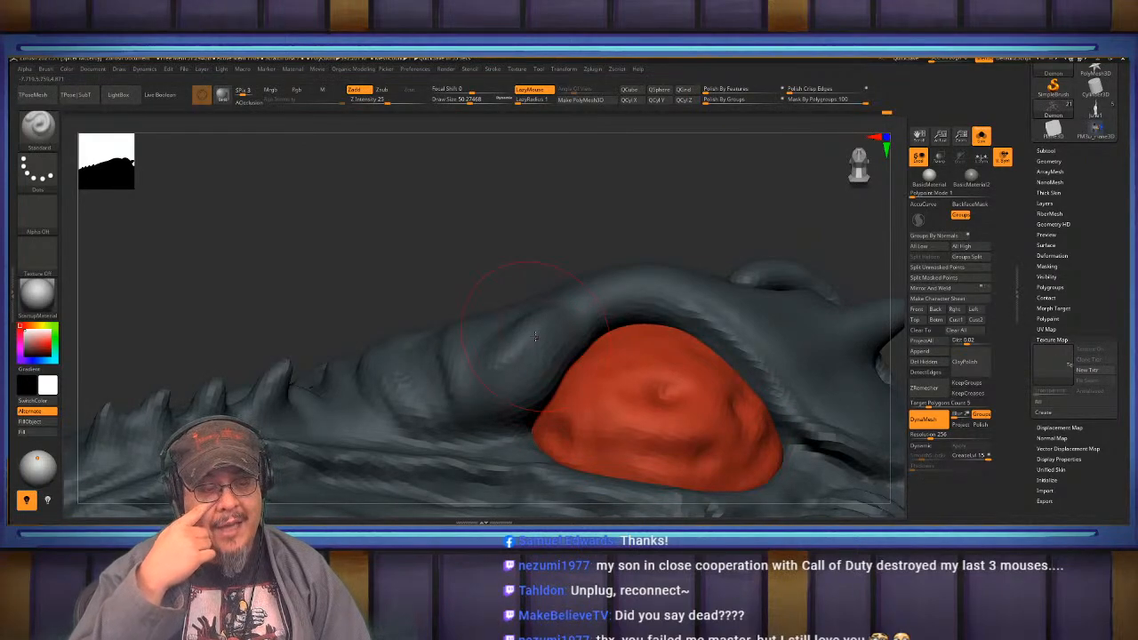
{"action": "left_click_drag", "start_coordinate": [442, 275], "coordinate": [454, 302]}
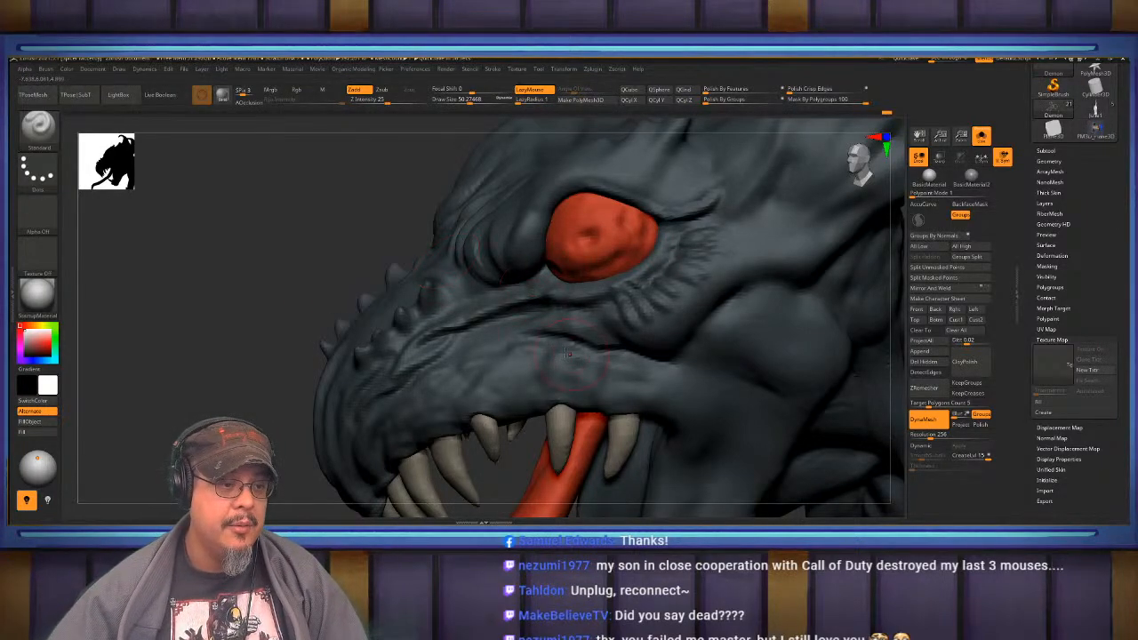
- Deepen the crease running from below the eye toward the snout at a draw size of about 26 and intensity 15
{"action": "right_click_drag", "start_coordinate": [569, 354], "coordinate": [712, 391]}
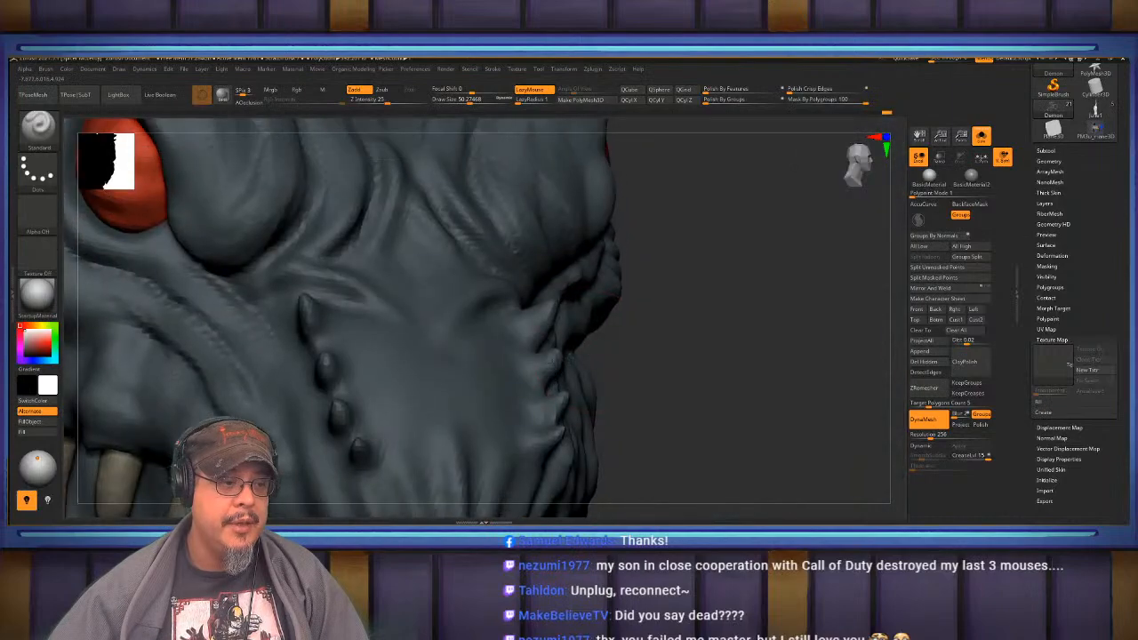
{"action": "mouse_move", "coordinate": [445, 356]}
{"action": "right_mouse_down"}
{"action": "mouse_move", "coordinate": [569, 355]}
{"action": "mouse_move", "coordinate": [547, 334]}
{"action": "mouse_move", "coordinate": [555, 329]}
{"action": "right_mouse_up"}
{"action": "key", "text": "b"}
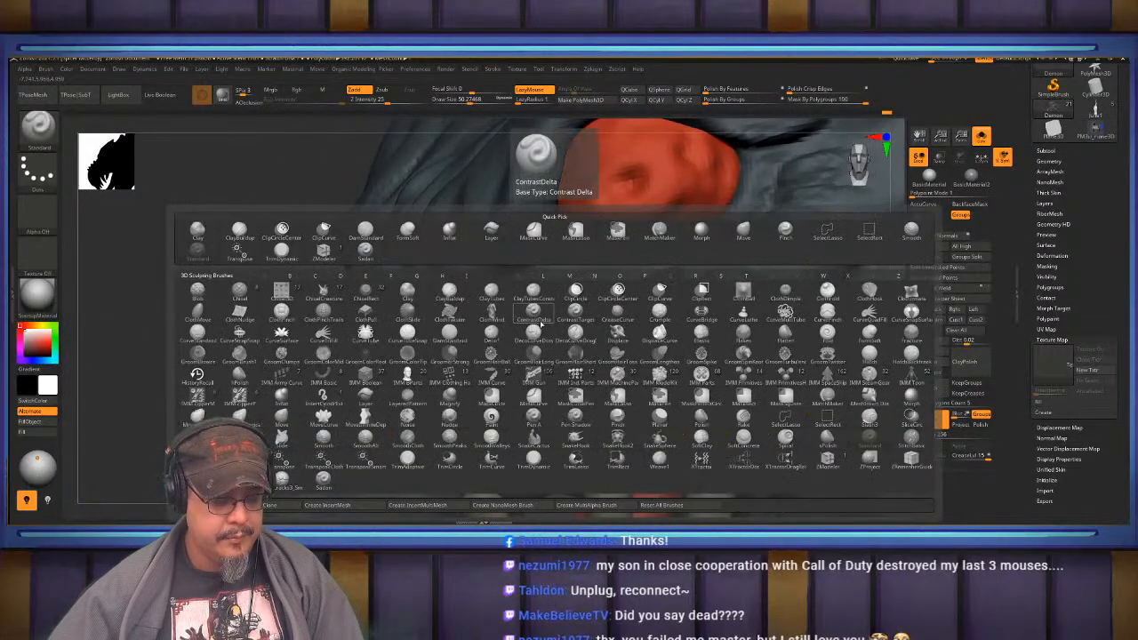
{"action": "left_click", "coordinate": [539, 329]}
{"action": "key", "text": "b"}
{"action": "key", "text": "s"}
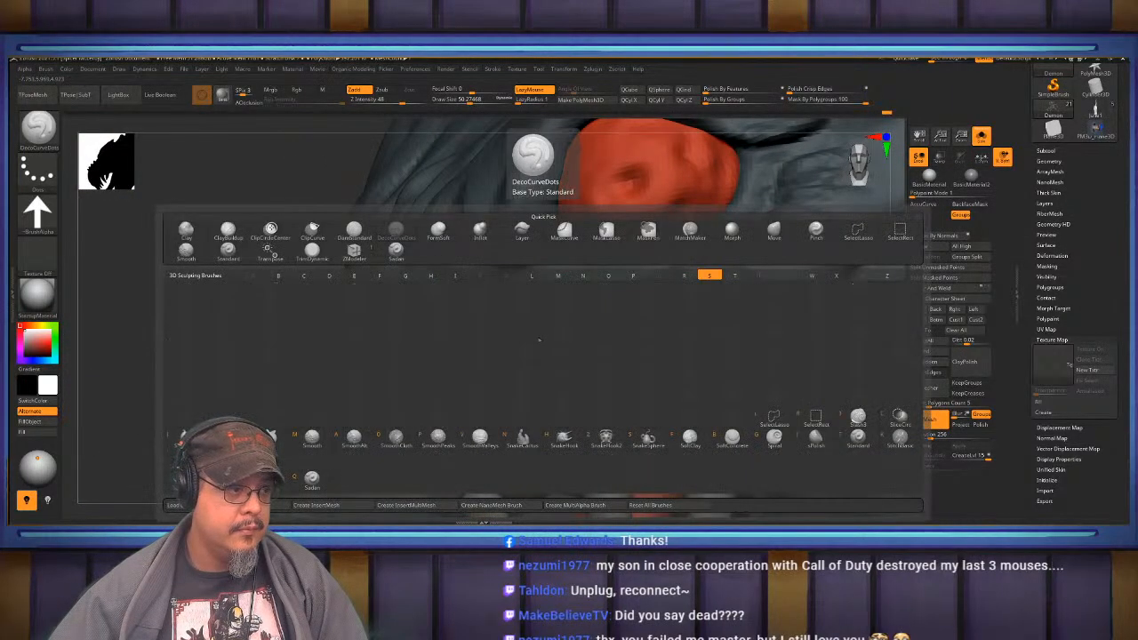
{"action": "key", "text": "t"}
{"action": "key", "text": "s"}
{"action": "left_click_drag", "start_coordinate": [534, 317], "coordinate": [442, 355]}
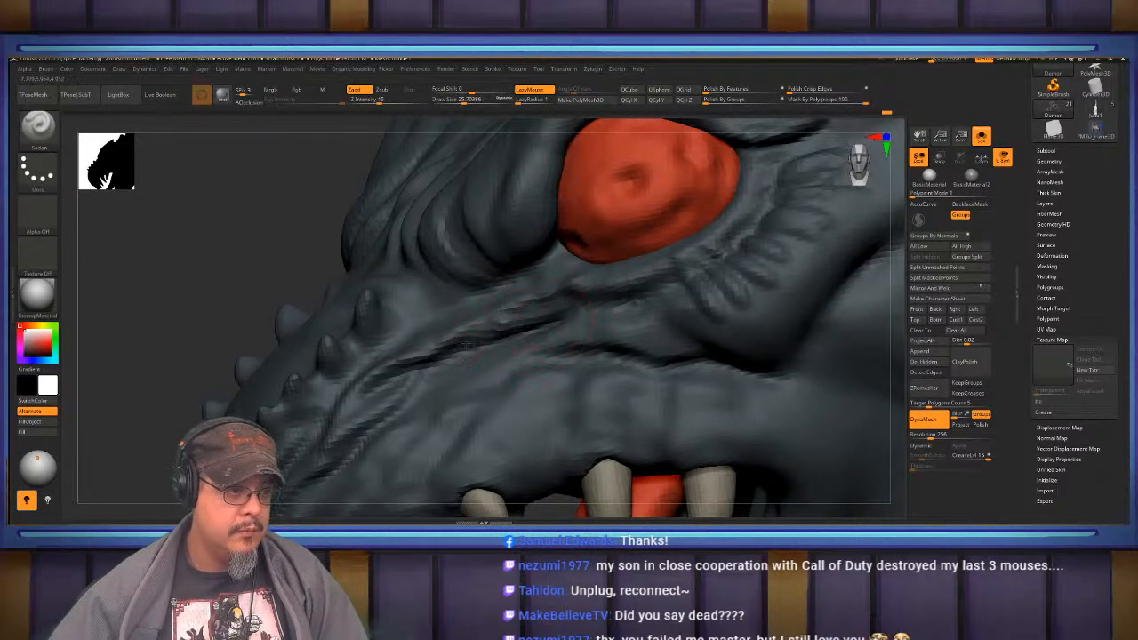
{"action": "left_click_drag", "start_coordinate": [591, 296], "coordinate": [433, 362]}
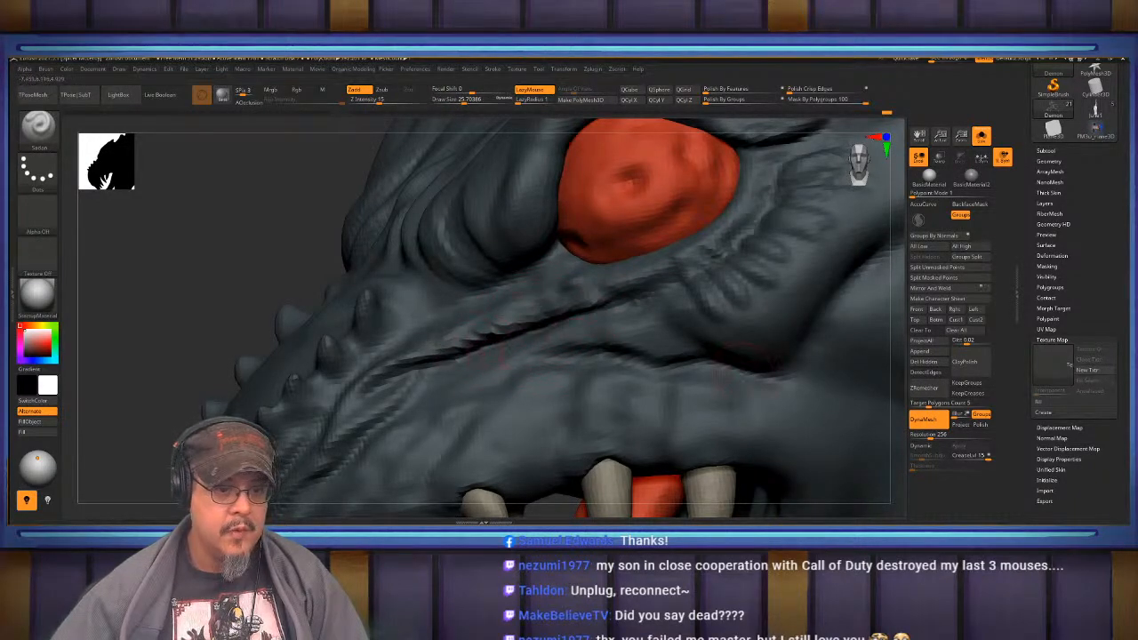
- Frame the whole demon and update its DynaMesh
{"action": "key", "text": "f"}
{"action": "key", "text": "ctrl"}
{"action": "left_click_drag", "start_coordinate": [564, 412], "coordinate": [611, 394]}
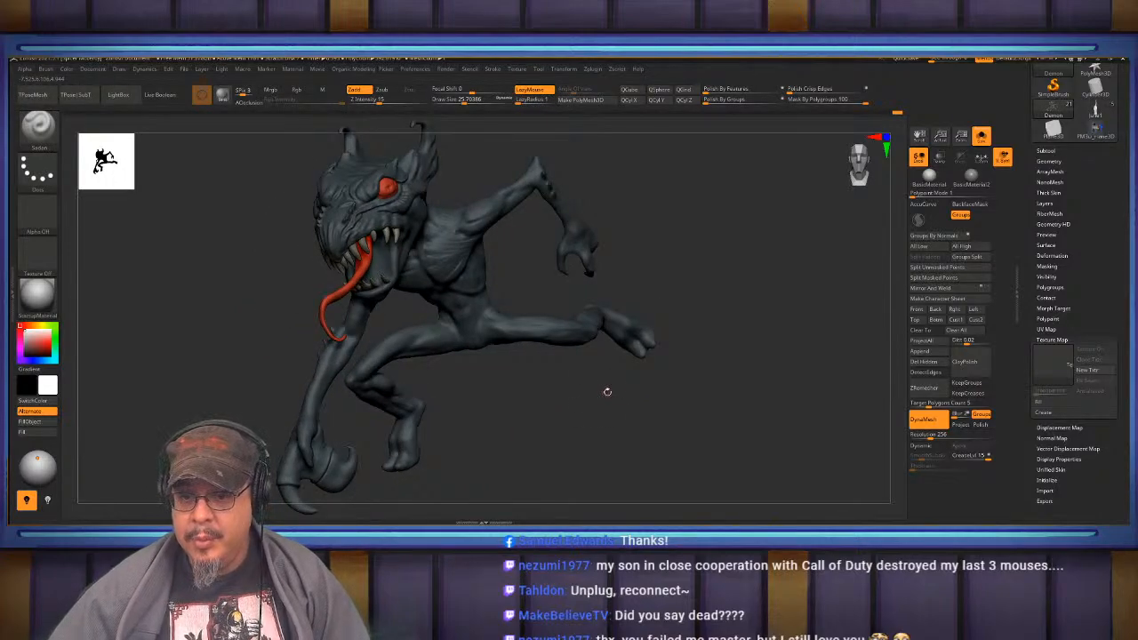
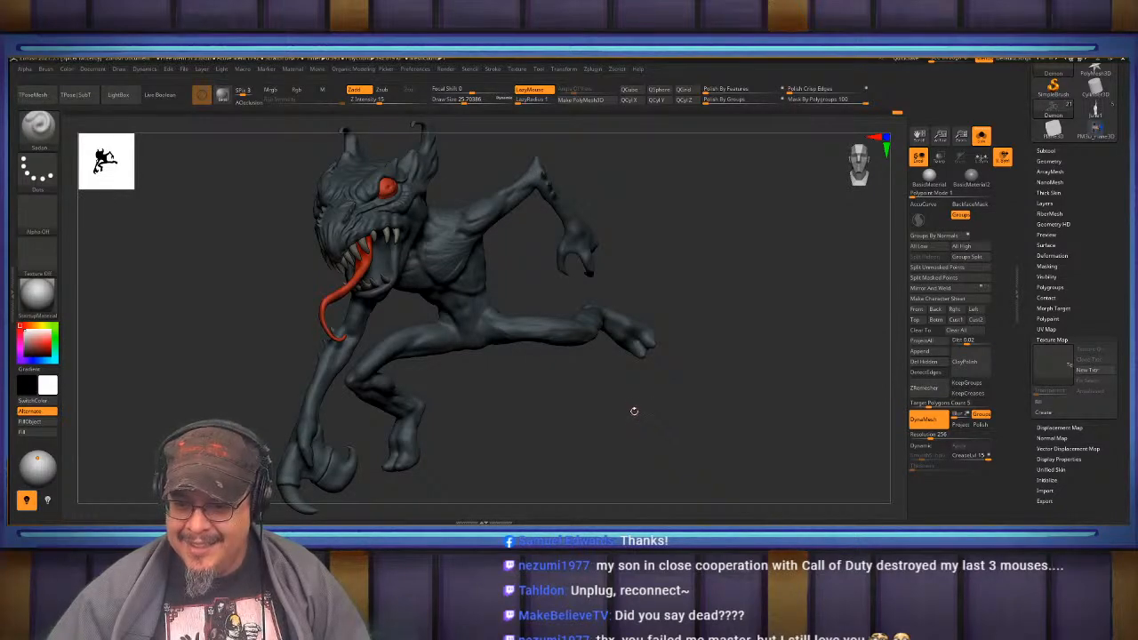
- Sculpt a fold behind the rear teeth at the corner of the mouth and smooth it
{"action": "left_click_drag", "start_coordinate": [661, 304], "coordinate": [703, 292]}
{"action": "left_click_drag", "start_coordinate": [613, 384], "coordinate": [541, 356]}
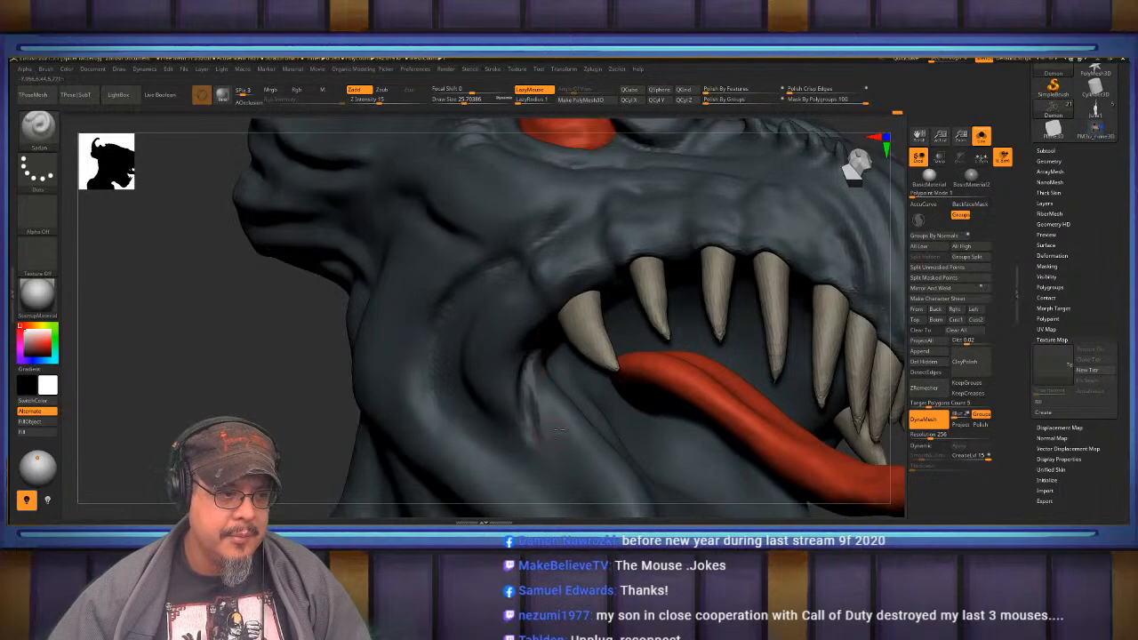
{"action": "right_click_drag", "start_coordinate": [560, 430], "coordinate": [537, 397]}
{"action": "left_click_drag", "start_coordinate": [537, 397], "coordinate": [526, 378], "text": "shift"}
- Carve creases from the inner corner of the other eye toward the snout
{"action": "mouse_move", "coordinate": [547, 443]}
{"action": "right_mouse_down"}
{"action": "mouse_move", "coordinate": [587, 425]}
{"action": "mouse_move", "coordinate": [608, 331]}
{"action": "mouse_move", "coordinate": [602, 383]}
{"action": "mouse_move", "coordinate": [563, 397]}
{"action": "mouse_move", "coordinate": [543, 377]}
{"action": "right_mouse_up"}
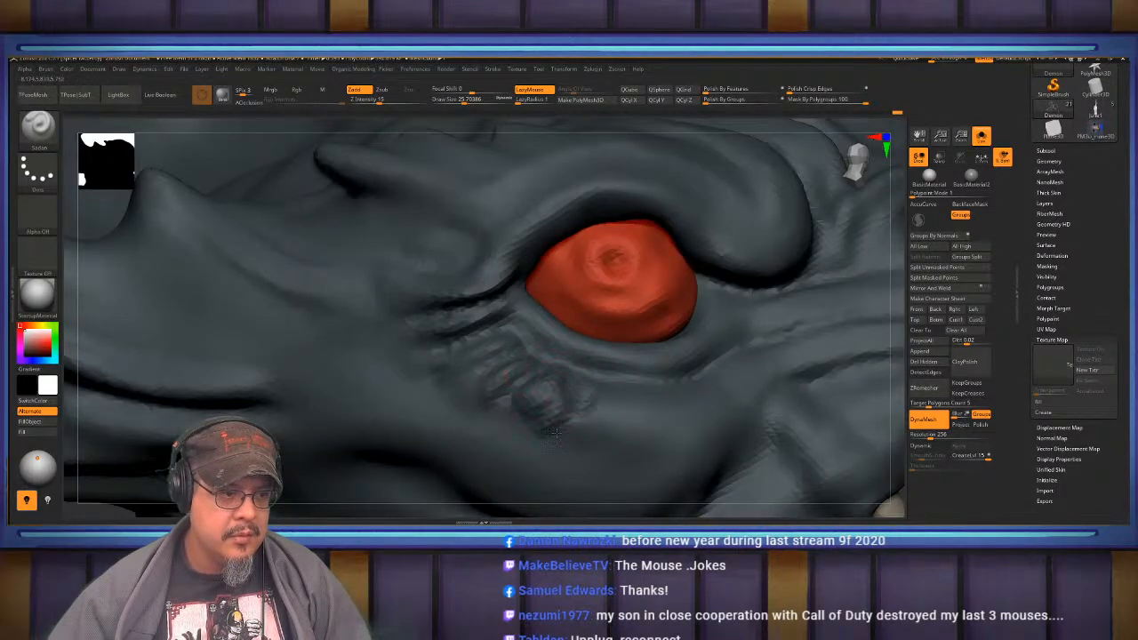
{"action": "right_click_drag", "start_coordinate": [620, 384], "coordinate": [560, 371]}
{"action": "left_click_drag", "start_coordinate": [561, 369], "coordinate": [723, 326]}
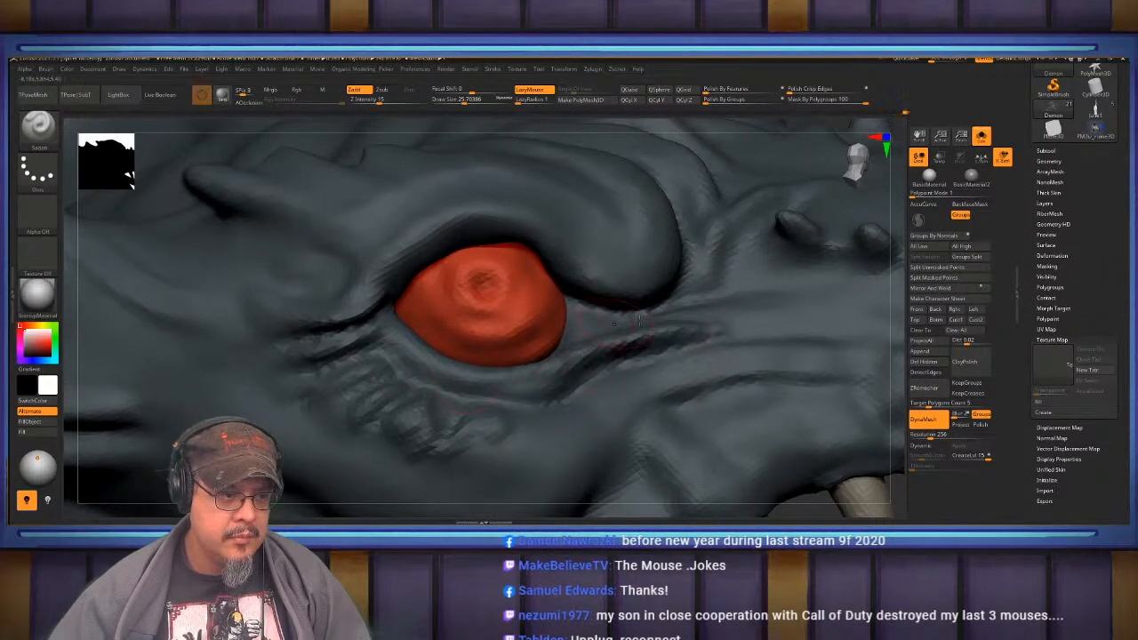
{"action": "left_click_drag", "start_coordinate": [581, 312], "coordinate": [608, 322]}
{"action": "mouse_move", "coordinate": [608, 322]}
{"action": "right_mouse_down"}
{"action": "mouse_move", "coordinate": [585, 378]}
{"action": "mouse_move", "coordinate": [584, 309]}
{"action": "mouse_move", "coordinate": [583, 366]}
{"action": "right_mouse_up"}
{"action": "mouse_move", "coordinate": [614, 365]}
{"action": "left_mouse_down"}
{"action": "mouse_move", "coordinate": [503, 363]}
{"action": "mouse_move", "coordinate": [600, 366]}
{"action": "mouse_move", "coordinate": [627, 374]}
{"action": "mouse_move", "coordinate": [644, 400]}
{"action": "left_mouse_up"}
{"action": "mouse_move", "coordinate": [688, 366]}
{"action": "left_mouse_down"}
{"action": "mouse_move", "coordinate": [712, 389]}
{"action": "mouse_move", "coordinate": [676, 362]}
{"action": "mouse_move", "coordinate": [699, 383]}
{"action": "mouse_move", "coordinate": [653, 391]}
{"action": "left_mouse_up"}
- Sculpt folds into the cheek and upper lip below the eye and smooth their transitions
{"action": "mouse_move", "coordinate": [605, 389]}
{"action": "right_mouse_down", "text": "alt"}
{"action": "mouse_move", "coordinate": [659, 336]}
{"action": "mouse_move", "coordinate": [642, 347]}
{"action": "right_mouse_up", "text": "alt"}
{"action": "mouse_move", "coordinate": [604, 379]}
{"action": "left_mouse_down"}
{"action": "mouse_move", "coordinate": [590, 345]}
{"action": "mouse_move", "coordinate": [617, 363]}
{"action": "left_mouse_up"}
{"action": "left_click_drag", "start_coordinate": [568, 329], "coordinate": [627, 370]}
{"action": "left_click_drag", "start_coordinate": [484, 389], "coordinate": [546, 433]}
{"action": "mouse_move", "coordinate": [537, 354]}
{"action": "left_mouse_down"}
{"action": "mouse_move", "coordinate": [564, 399]}
{"action": "mouse_move", "coordinate": [516, 360]}
{"action": "left_mouse_up"}
{"action": "left_click_drag", "start_coordinate": [537, 409], "coordinate": [523, 422], "text": "shift"}
- Carve and smooth a fold in the upper lip above the teeth, and extend the eye crease along the snout's side
{"action": "right_click_drag", "start_coordinate": [523, 422], "coordinate": [410, 462], "text": "alt"}
{"action": "right_click_drag", "start_coordinate": [410, 461], "coordinate": [355, 454]}
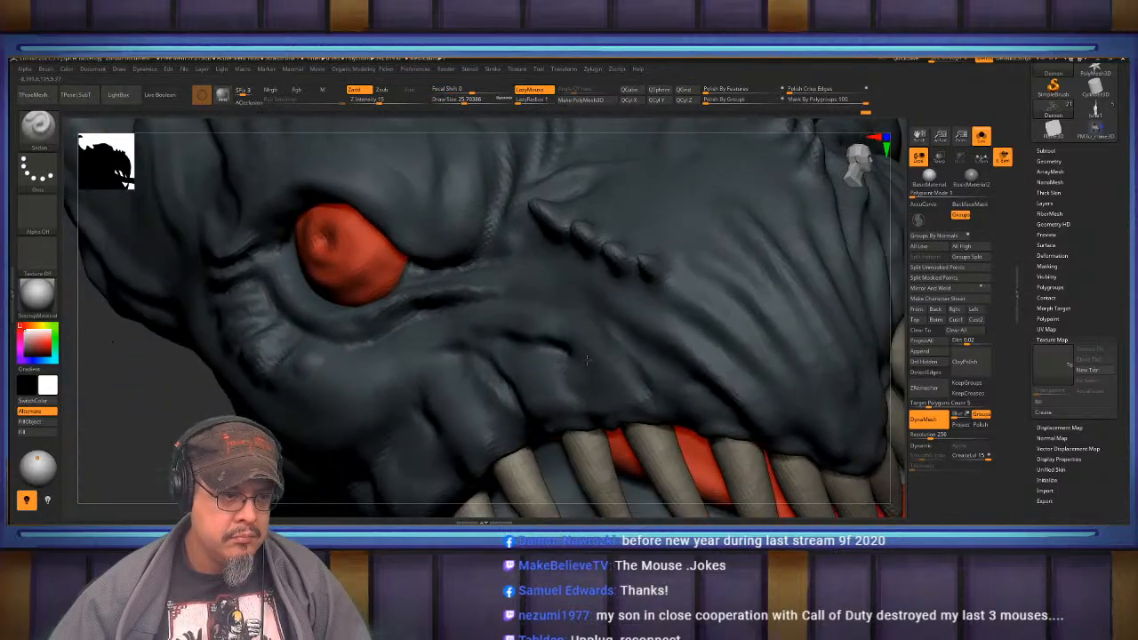
{"action": "left_click_drag", "start_coordinate": [613, 341], "coordinate": [678, 402]}
{"action": "right_click_drag", "start_coordinate": [678, 403], "coordinate": [623, 363]}
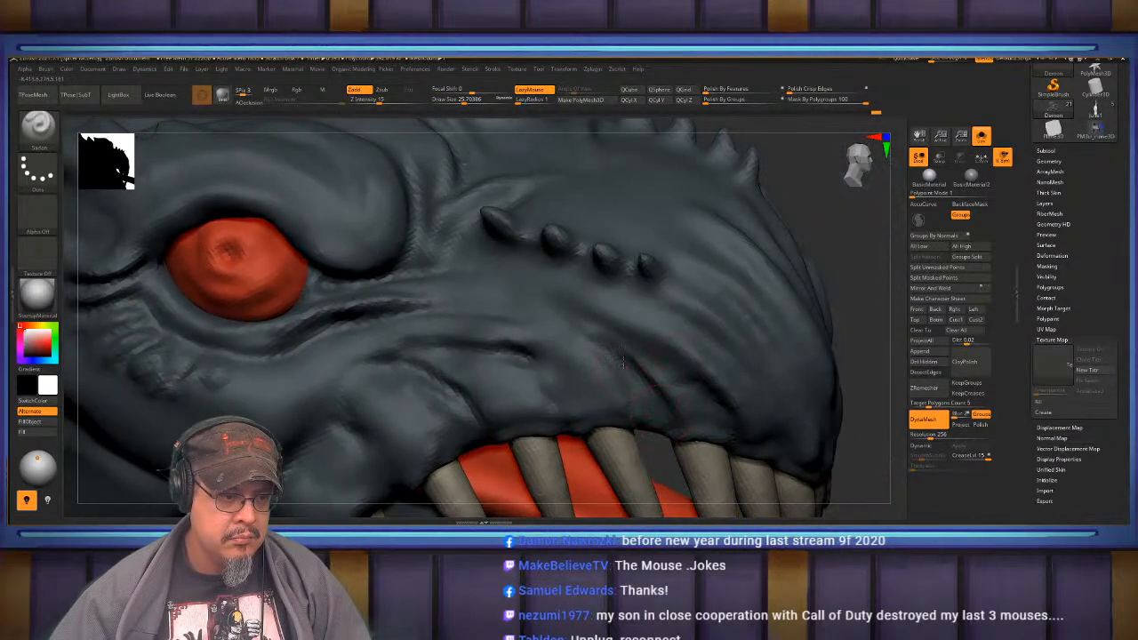
{"action": "mouse_move", "coordinate": [663, 409]}
{"action": "left_mouse_down"}
{"action": "mouse_move", "coordinate": [560, 329]}
{"action": "mouse_move", "coordinate": [562, 363]}
{"action": "mouse_move", "coordinate": [587, 405]}
{"action": "left_mouse_up"}
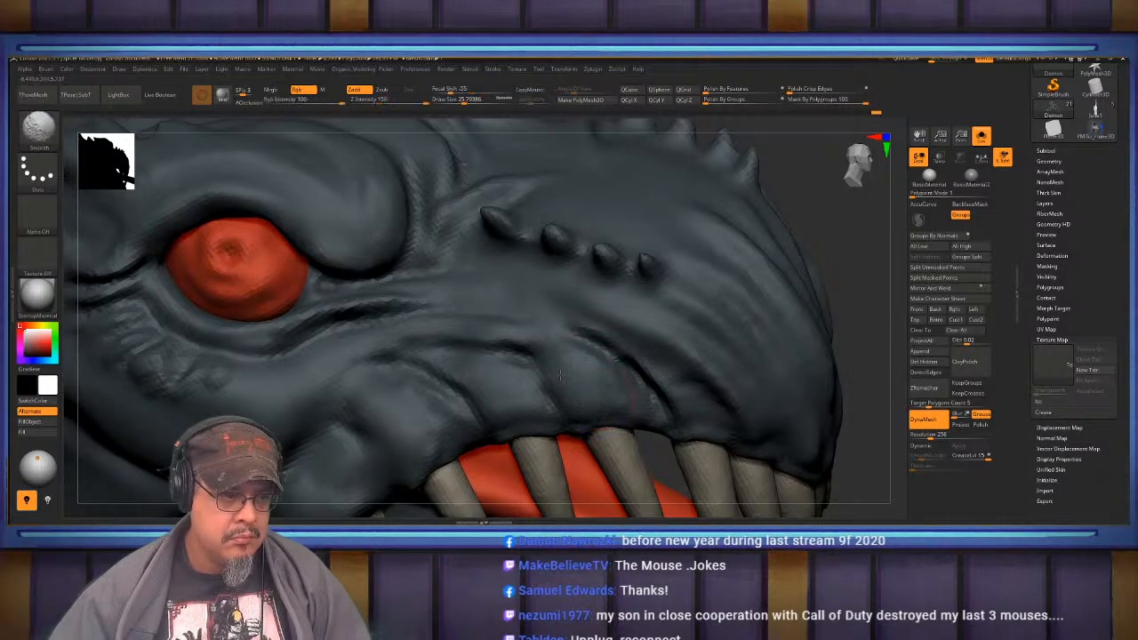
{"action": "left_click_drag", "start_coordinate": [535, 357], "coordinate": [507, 348], "text": "shift"}
{"action": "mouse_move", "coordinate": [449, 364]}
{"action": "right_mouse_down", "text": "alt"}
{"action": "mouse_move", "coordinate": [458, 419]}
{"action": "mouse_move", "coordinate": [437, 449]}
{"action": "right_mouse_up", "text": "alt"}
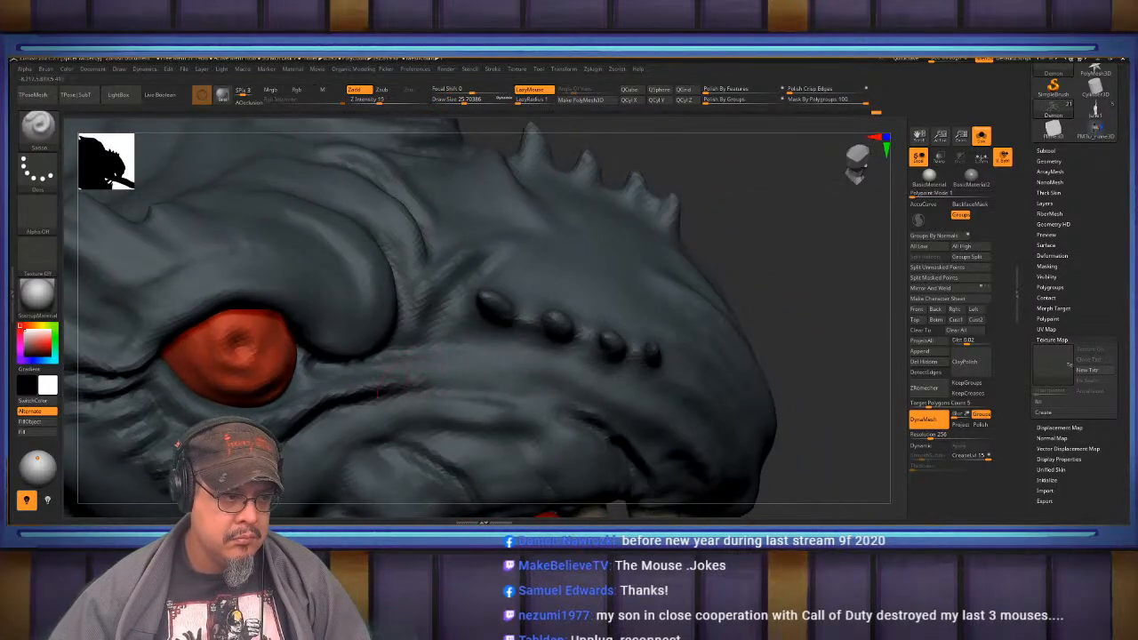
{"action": "mouse_move", "coordinate": [391, 378]}
{"action": "left_mouse_down"}
{"action": "mouse_move", "coordinate": [463, 368]}
{"action": "mouse_move", "coordinate": [576, 392]}
{"action": "left_mouse_up"}
- Sculpt short slanted wrinkles on the snout's bridge beside the uppermost bumps on both sides
{"action": "right_click_drag", "start_coordinate": [576, 400], "coordinate": [462, 383]}
{"action": "mouse_move", "coordinate": [581, 447]}
{"action": "right_mouse_down"}
{"action": "mouse_move", "coordinate": [564, 369]}
{"action": "mouse_move", "coordinate": [545, 384]}
{"action": "mouse_move", "coordinate": [535, 436]}
{"action": "mouse_move", "coordinate": [538, 374]}
{"action": "right_mouse_up"}
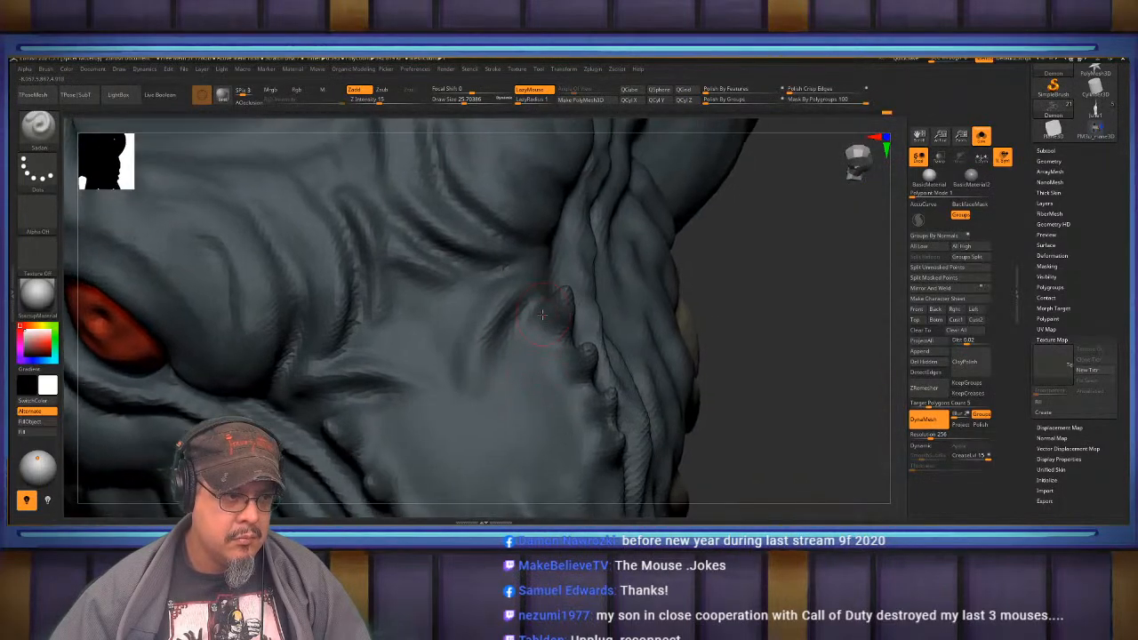
{"action": "mouse_move", "coordinate": [525, 360]}
{"action": "left_mouse_down"}
{"action": "mouse_move", "coordinate": [558, 343]}
{"action": "mouse_move", "coordinate": [518, 404]}
{"action": "left_mouse_up"}
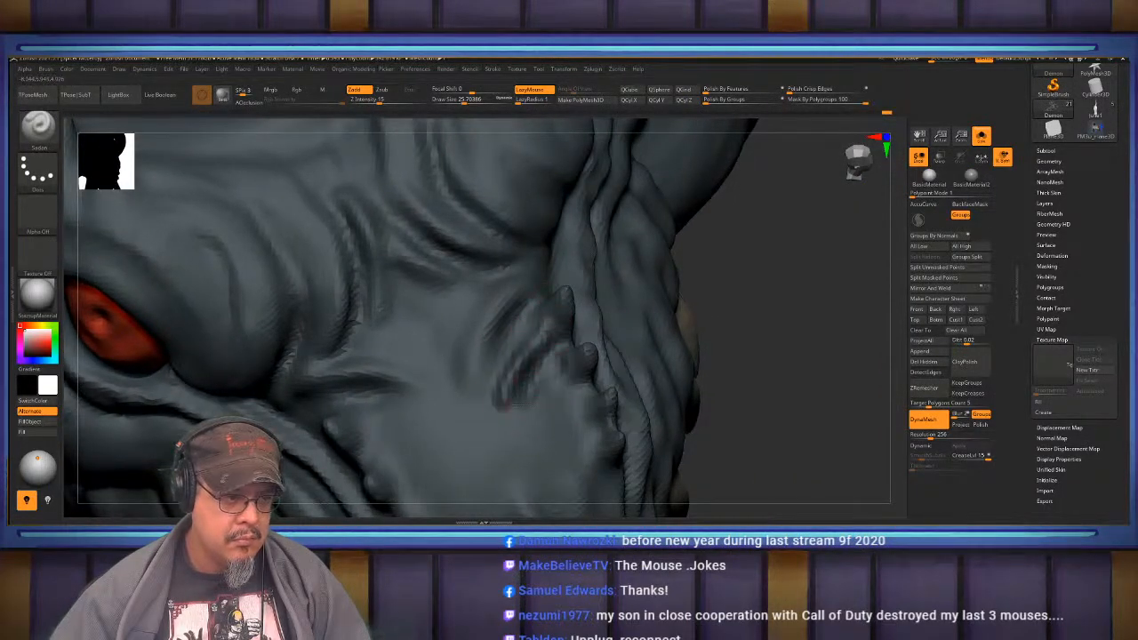
{"action": "left_click_drag", "start_coordinate": [371, 424], "coordinate": [389, 413]}
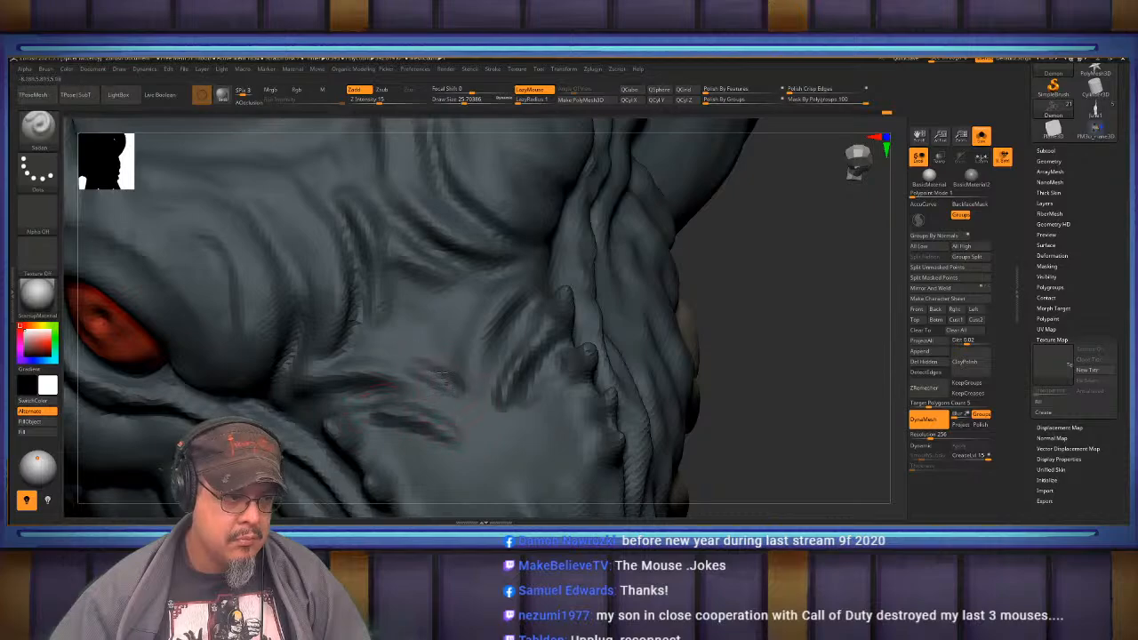
{"action": "left_click_drag", "start_coordinate": [396, 391], "coordinate": [488, 408]}
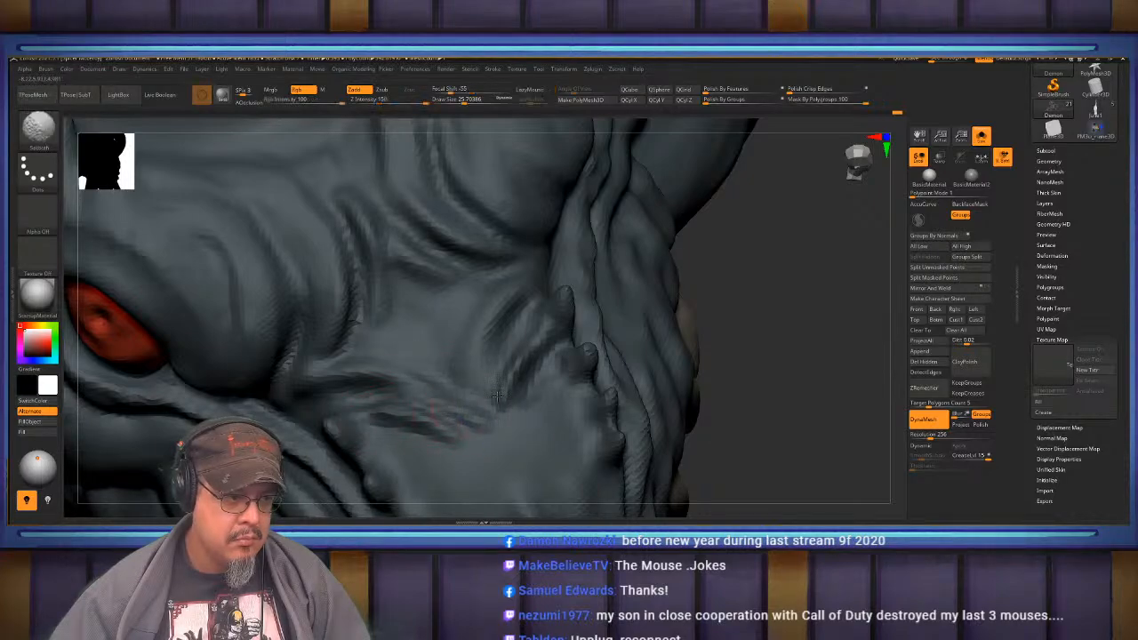
- Carve converging V-shaped wrinkles across the snout between the two rows of bumps and soften them
{"action": "right_click_drag", "start_coordinate": [546, 347], "coordinate": [569, 280]}
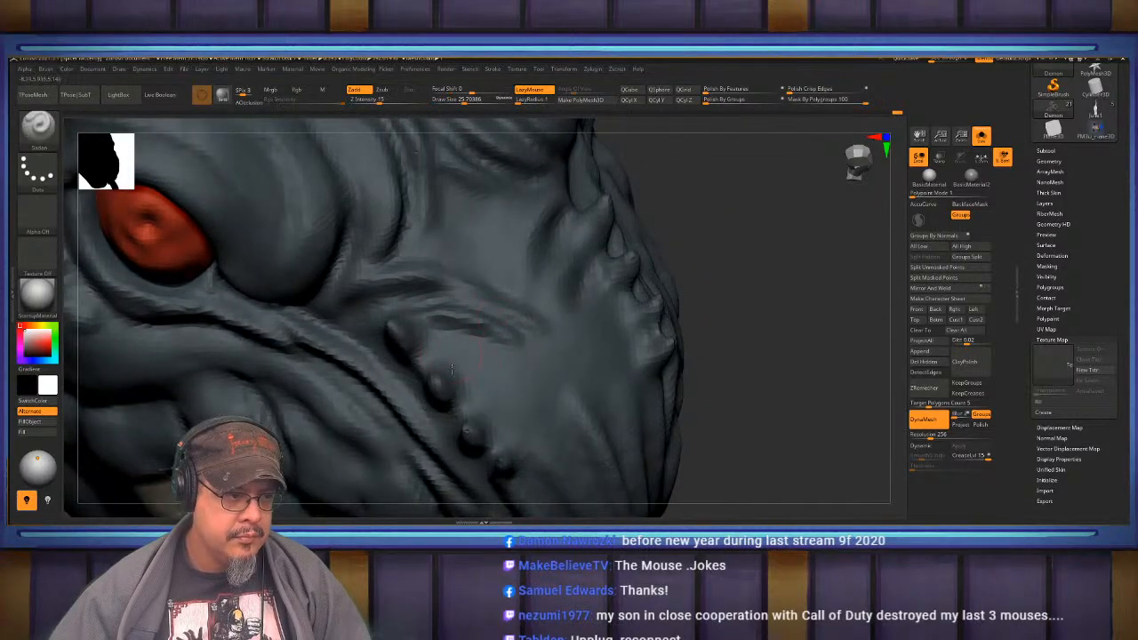
{"action": "left_click_drag", "start_coordinate": [451, 369], "coordinate": [558, 429]}
{"action": "right_click_drag", "start_coordinate": [535, 363], "coordinate": [639, 348]}
{"action": "mouse_move", "coordinate": [635, 354]}
{"action": "left_mouse_down"}
{"action": "mouse_move", "coordinate": [598, 388]}
{"action": "mouse_move", "coordinate": [577, 432]}
{"action": "left_mouse_up"}
{"action": "left_click_drag", "start_coordinate": [631, 363], "coordinate": [580, 430]}
{"action": "mouse_move", "coordinate": [582, 339]}
{"action": "right_mouse_down"}
{"action": "mouse_move", "coordinate": [557, 380]}
{"action": "mouse_move", "coordinate": [537, 373]}
{"action": "right_mouse_up"}
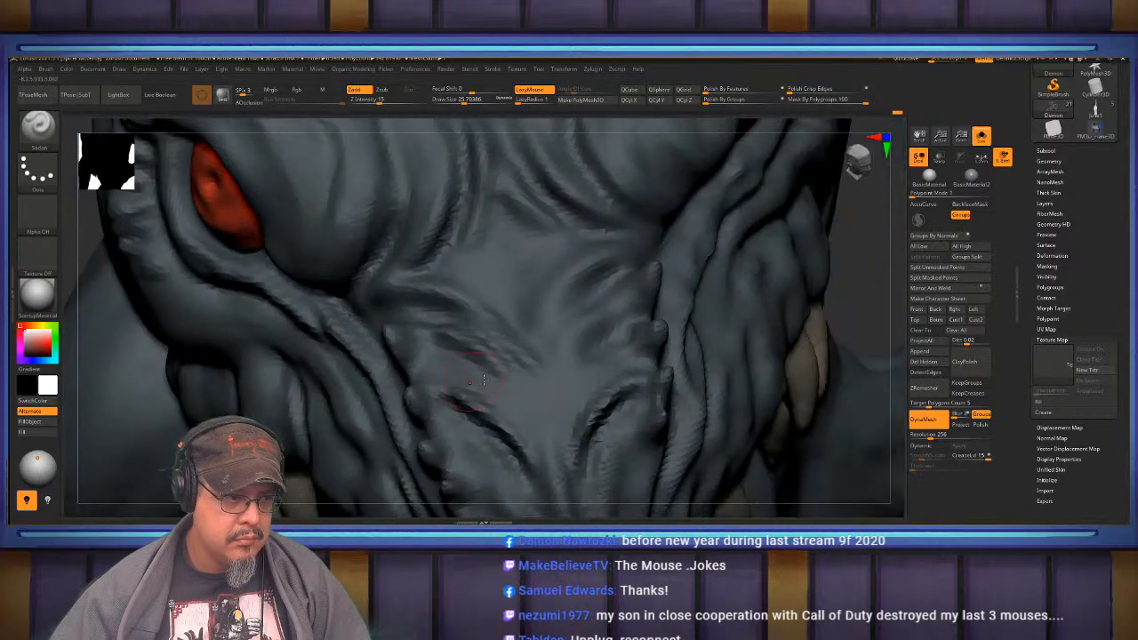
{"action": "left_click_drag", "start_coordinate": [448, 363], "coordinate": [537, 445]}
{"action": "left_click_drag", "start_coordinate": [487, 385], "coordinate": [561, 454]}
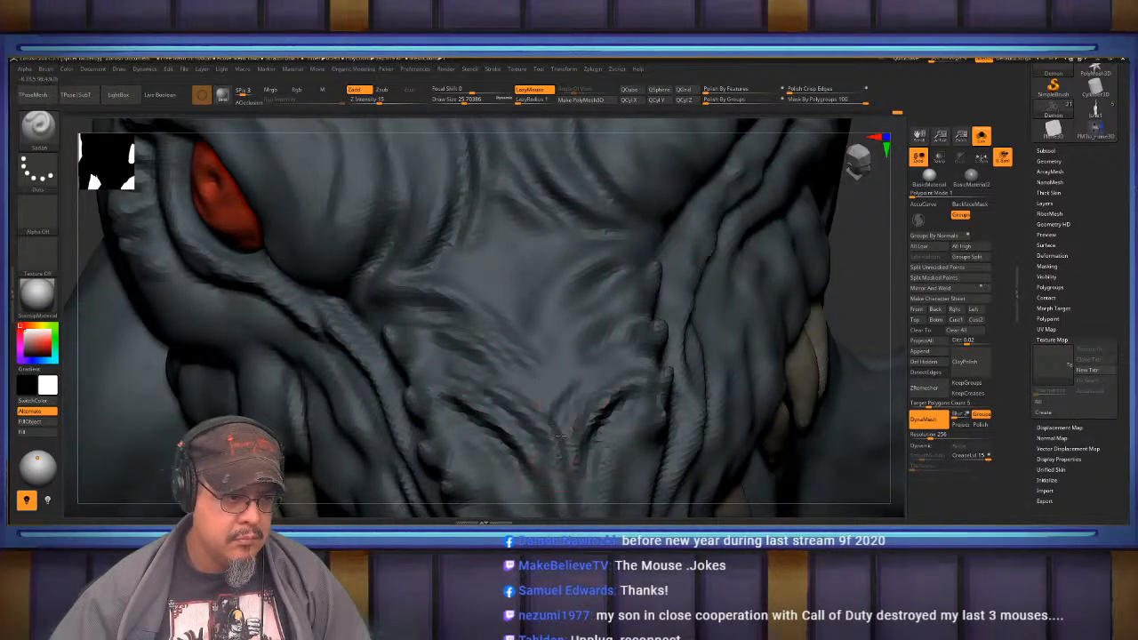
{"action": "key", "text": "shift"}
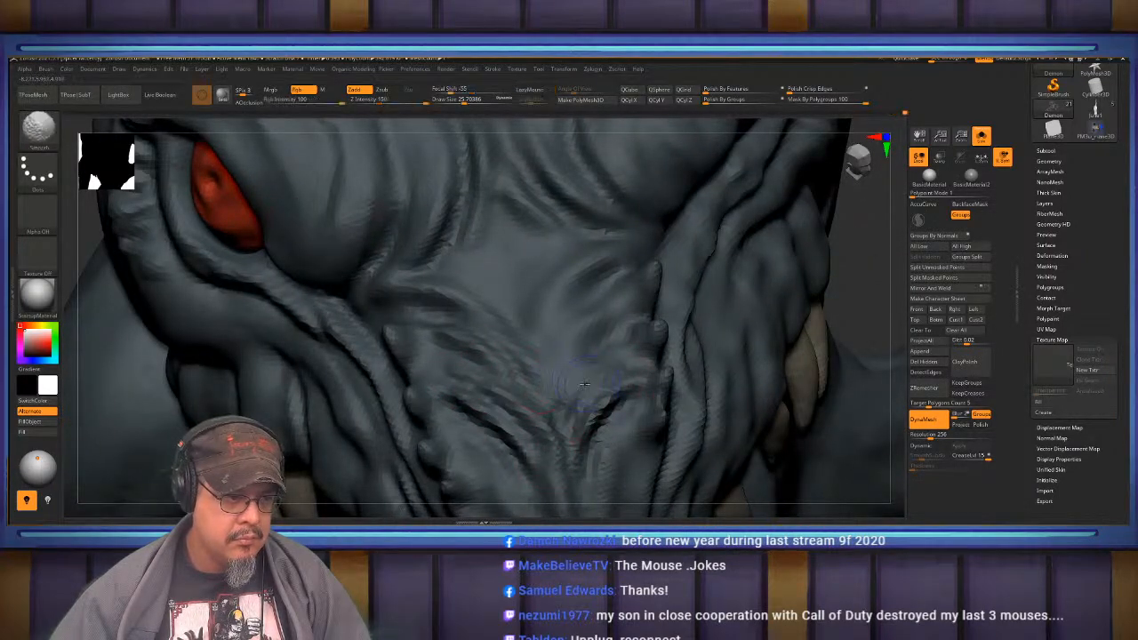
- Add wrinkles across the bridge of the snout between the brows, updating the DynaMesh and smoothing the area
{"action": "right_click_drag", "start_coordinate": [527, 299], "coordinate": [549, 382], "text": "alt"}
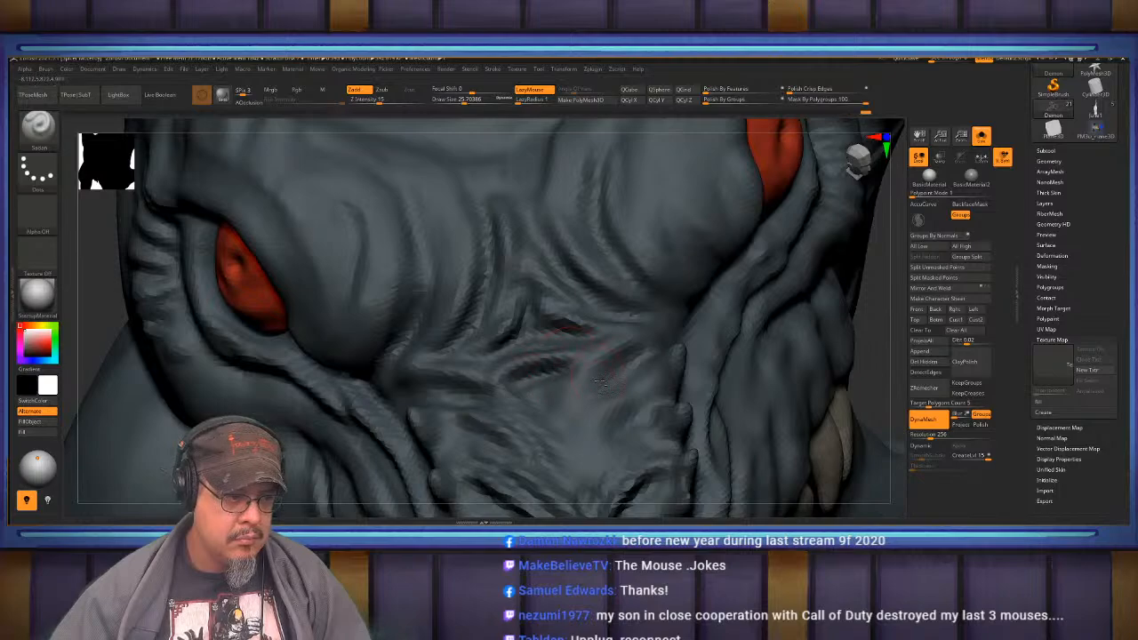
{"action": "key", "text": "f"}
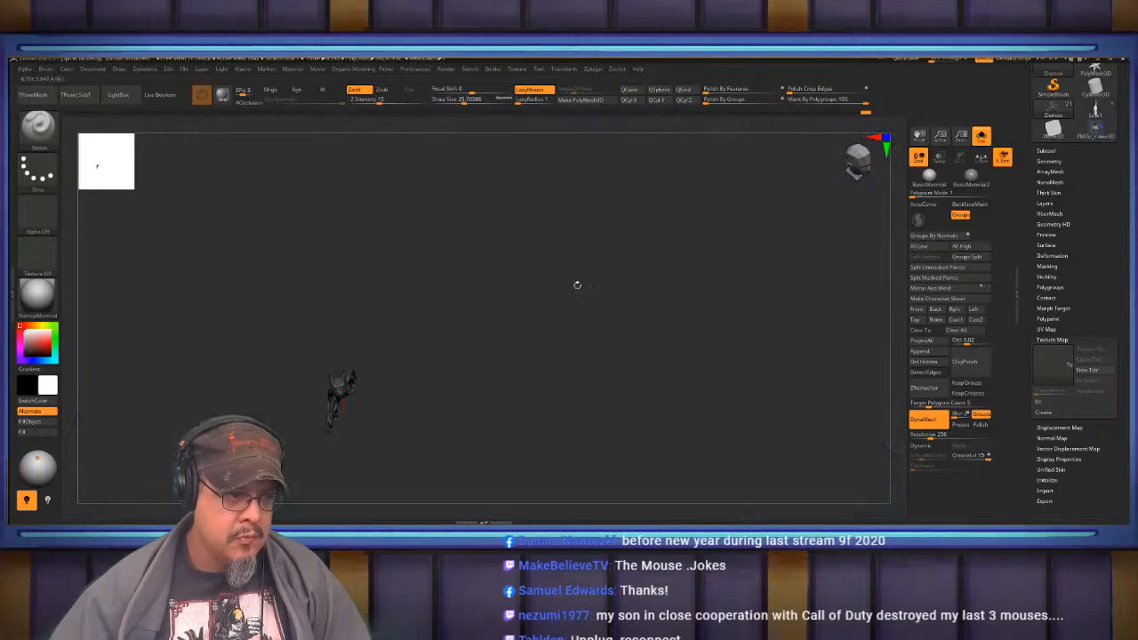
{"action": "left_click_drag", "start_coordinate": [593, 330], "coordinate": [544, 384]}
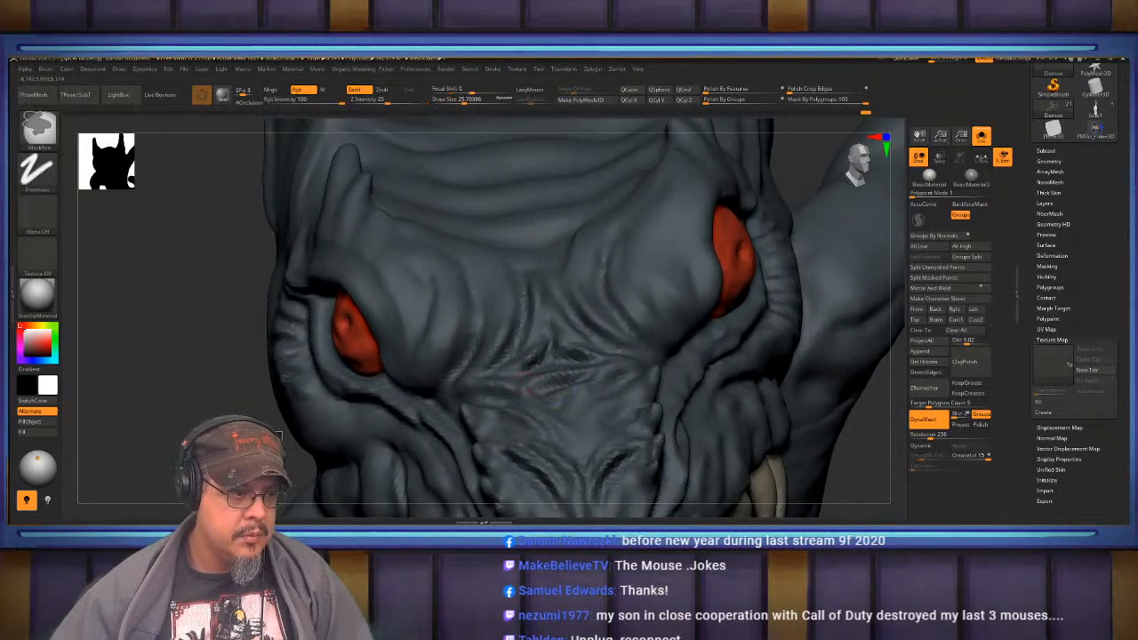
{"action": "left_click_drag", "start_coordinate": [196, 293], "coordinate": [222, 329], "text": "ctrl"}
{"action": "left_click_drag", "start_coordinate": [534, 384], "coordinate": [569, 378], "text": "shift"}
- Thicken the upper eyelid rim near the outer corner with the Inflat brush at a draw size of about 58
{"action": "mouse_move", "coordinate": [453, 391]}
{"action": "right_mouse_down", "text": "alt"}
{"action": "mouse_move", "coordinate": [456, 445]}
{"action": "mouse_move", "coordinate": [445, 392]}
{"action": "mouse_move", "coordinate": [548, 371]}
{"action": "mouse_move", "coordinate": [462, 389]}
{"action": "right_mouse_up", "text": "alt"}
{"action": "key", "text": "s"}
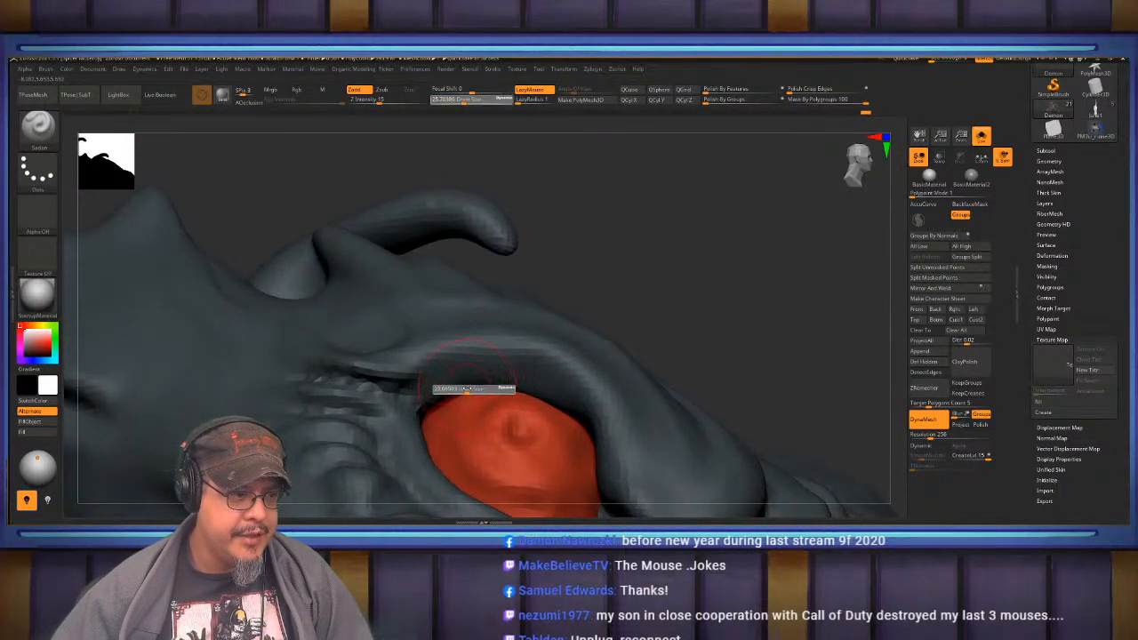
{"action": "mouse_move", "coordinate": [464, 389]}
{"action": "left_mouse_down"}
{"action": "mouse_move", "coordinate": [481, 389]}
{"action": "mouse_move", "coordinate": [468, 412]}
{"action": "left_mouse_up"}
{"action": "key", "text": "b"}
{"action": "key", "text": "i"}
{"action": "key", "text": "n"}
{"action": "key", "text": "s"}
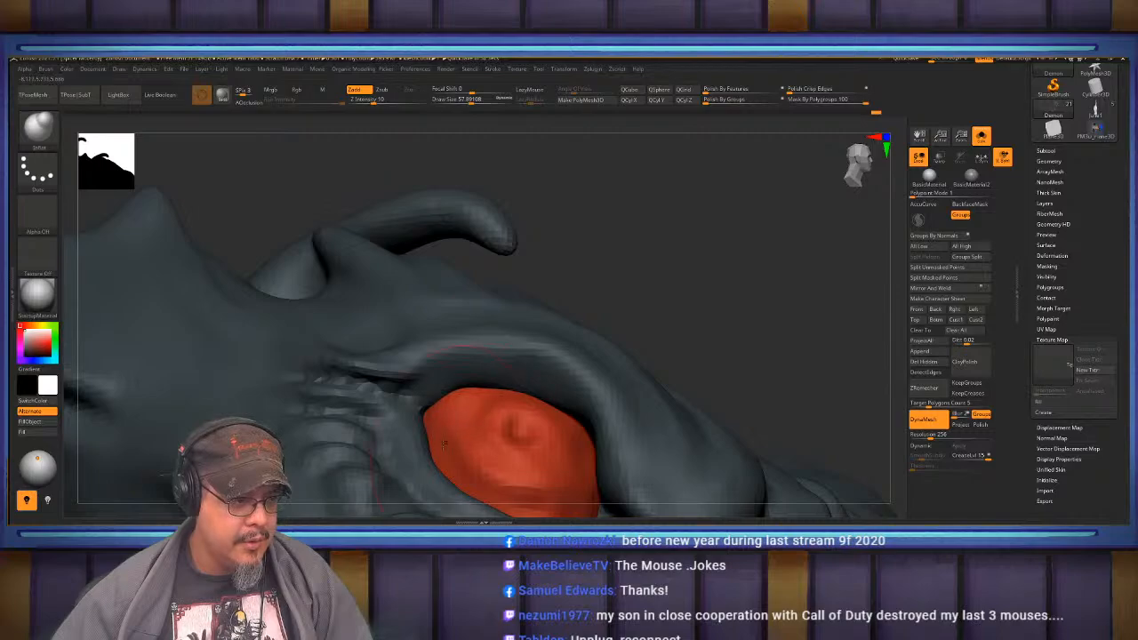
{"action": "key", "text": "shift"}
- Refine the upper eyelid toward the outer corner of the eye at a draw size of about 32 and intensity 15
{"action": "mouse_move", "coordinate": [442, 414]}
{"action": "right_mouse_down"}
{"action": "mouse_move", "coordinate": [454, 462]}
{"action": "mouse_move", "coordinate": [479, 436]}
{"action": "mouse_move", "coordinate": [490, 394]}
{"action": "mouse_move", "coordinate": [538, 348]}
{"action": "mouse_move", "coordinate": [509, 329]}
{"action": "right_mouse_up"}
{"action": "key", "text": "b"}
{"action": "key", "text": "s"}
{"action": "key", "text": "t"}
{"action": "key", "text": "b"}
{"action": "key", "text": "s"}
{"action": "key", "text": "q"}
{"action": "key", "text": "s"}
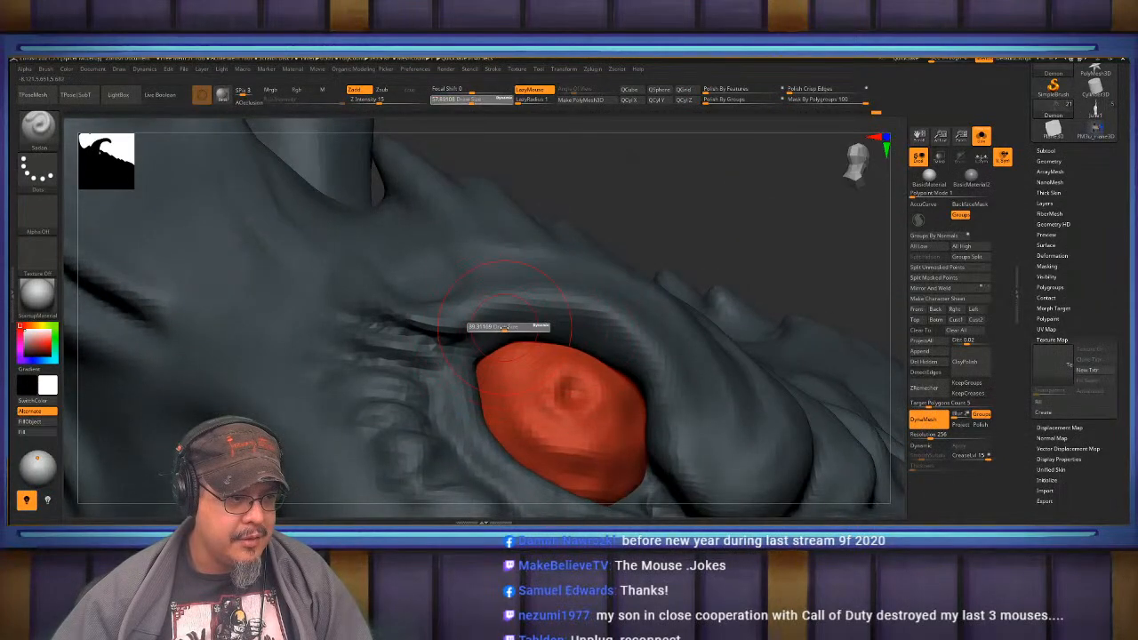
{"action": "mouse_move", "coordinate": [508, 329]}
{"action": "left_mouse_down"}
{"action": "mouse_move", "coordinate": [499, 328]}
{"action": "mouse_move", "coordinate": [558, 323]}
{"action": "mouse_move", "coordinate": [637, 366]}
{"action": "left_mouse_up"}
{"action": "mouse_move", "coordinate": [571, 324]}
{"action": "left_mouse_down"}
{"action": "mouse_move", "coordinate": [631, 358]}
{"action": "mouse_move", "coordinate": [568, 322]}
{"action": "mouse_move", "coordinate": [460, 336]}
{"action": "left_mouse_up"}
- Sculpt folds running down from the small spikes on the brow above the eye
{"action": "mouse_move", "coordinate": [461, 335]}
{"action": "right_mouse_down"}
{"action": "mouse_move", "coordinate": [509, 338]}
{"action": "mouse_move", "coordinate": [580, 307]}
{"action": "mouse_move", "coordinate": [538, 343]}
{"action": "mouse_move", "coordinate": [599, 447]}
{"action": "mouse_move", "coordinate": [595, 477]}
{"action": "right_mouse_up"}
{"action": "key", "text": "f"}
{"action": "right_click_drag", "start_coordinate": [546, 333], "coordinate": [587, 444]}
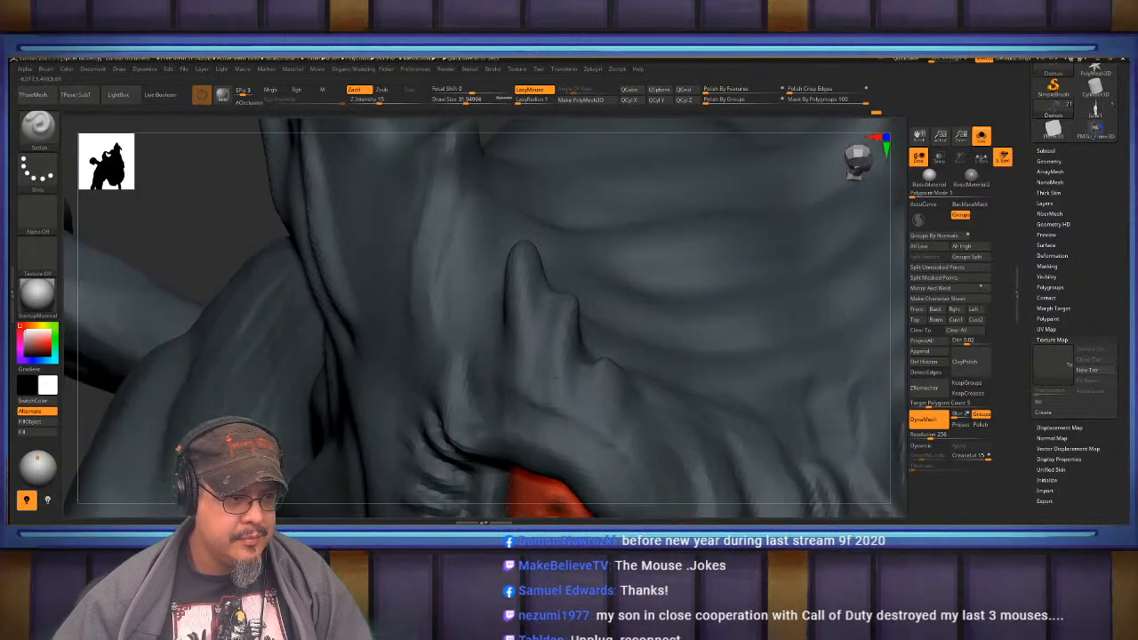
{"action": "left_click_drag", "start_coordinate": [543, 332], "coordinate": [587, 436]}
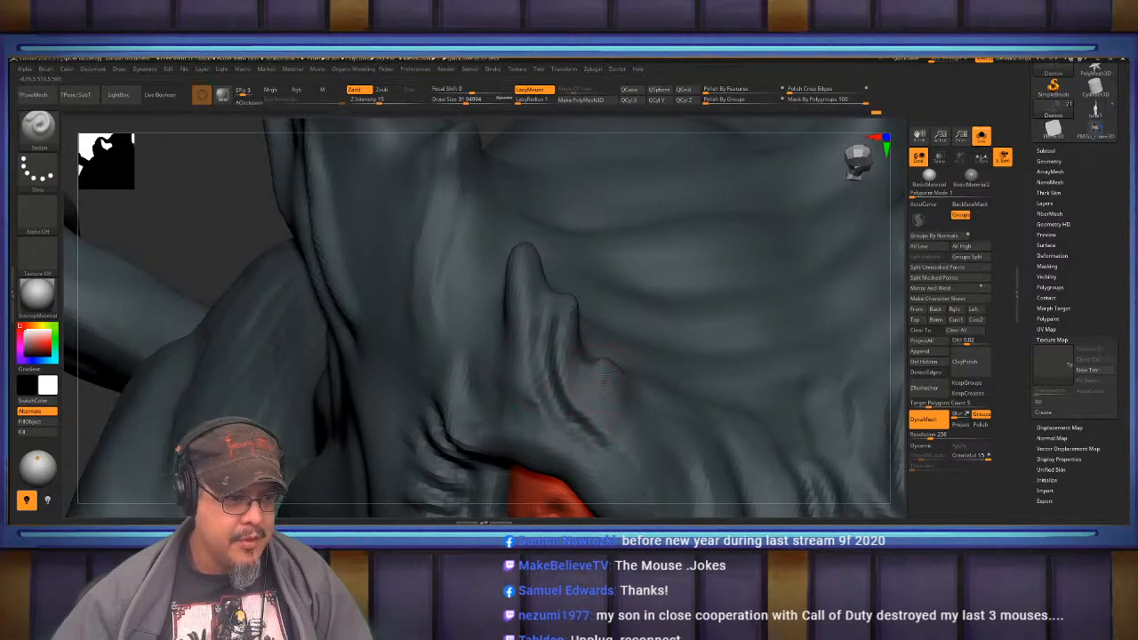
{"action": "mouse_move", "coordinate": [607, 394]}
{"action": "left_mouse_down"}
{"action": "mouse_move", "coordinate": [638, 471]}
{"action": "mouse_move", "coordinate": [616, 450]}
{"action": "left_mouse_up"}
{"action": "mouse_move", "coordinate": [594, 418]}
{"action": "right_mouse_down"}
{"action": "mouse_move", "coordinate": [533, 338]}
{"action": "mouse_move", "coordinate": [534, 379]}
{"action": "mouse_move", "coordinate": [494, 374]}
{"action": "right_mouse_up"}
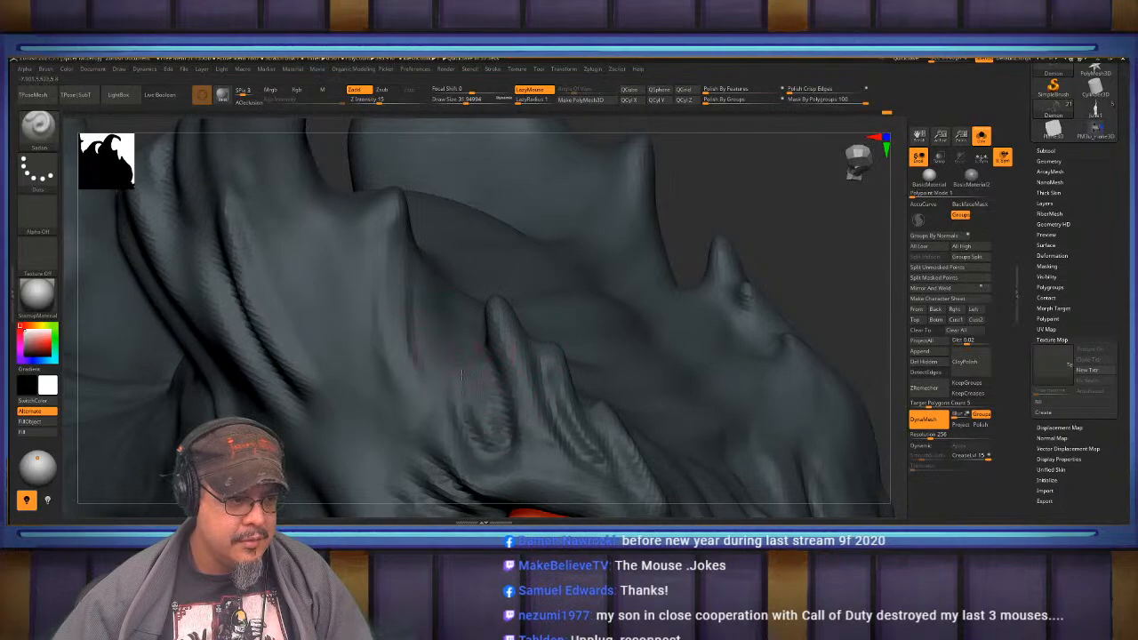
- Smooth and deepen the folds beneath the small spikes on the brow
{"action": "left_click_drag", "start_coordinate": [462, 376], "coordinate": [470, 394], "text": "shift"}
{"action": "left_click_drag", "start_coordinate": [495, 345], "coordinate": [534, 452]}
{"action": "mouse_move", "coordinate": [534, 392]}
{"action": "right_mouse_down"}
{"action": "mouse_move", "coordinate": [507, 400]}
{"action": "mouse_move", "coordinate": [500, 345]}
{"action": "mouse_move", "coordinate": [477, 381]}
{"action": "mouse_move", "coordinate": [588, 377]}
{"action": "mouse_move", "coordinate": [569, 405]}
{"action": "mouse_move", "coordinate": [551, 348]}
{"action": "right_mouse_up"}
- Smooth the rough inner sides of the open mouth at a draw size of about 58
{"action": "mouse_move", "coordinate": [551, 348]}
{"action": "right_mouse_down", "text": "alt"}
{"action": "mouse_move", "coordinate": [582, 303]}
{"action": "mouse_move", "coordinate": [654, 311]}
{"action": "mouse_move", "coordinate": [578, 342]}
{"action": "mouse_move", "coordinate": [560, 382]}
{"action": "mouse_move", "coordinate": [553, 347]}
{"action": "mouse_move", "coordinate": [506, 334]}
{"action": "mouse_move", "coordinate": [535, 370]}
{"action": "mouse_move", "coordinate": [441, 376]}
{"action": "mouse_move", "coordinate": [516, 369]}
{"action": "mouse_move", "coordinate": [572, 330]}
{"action": "mouse_move", "coordinate": [563, 354]}
{"action": "mouse_move", "coordinate": [592, 357]}
{"action": "right_mouse_up", "text": "alt"}
{"action": "left_click", "coordinate": [556, 359], "text": "ctrl+shift"}
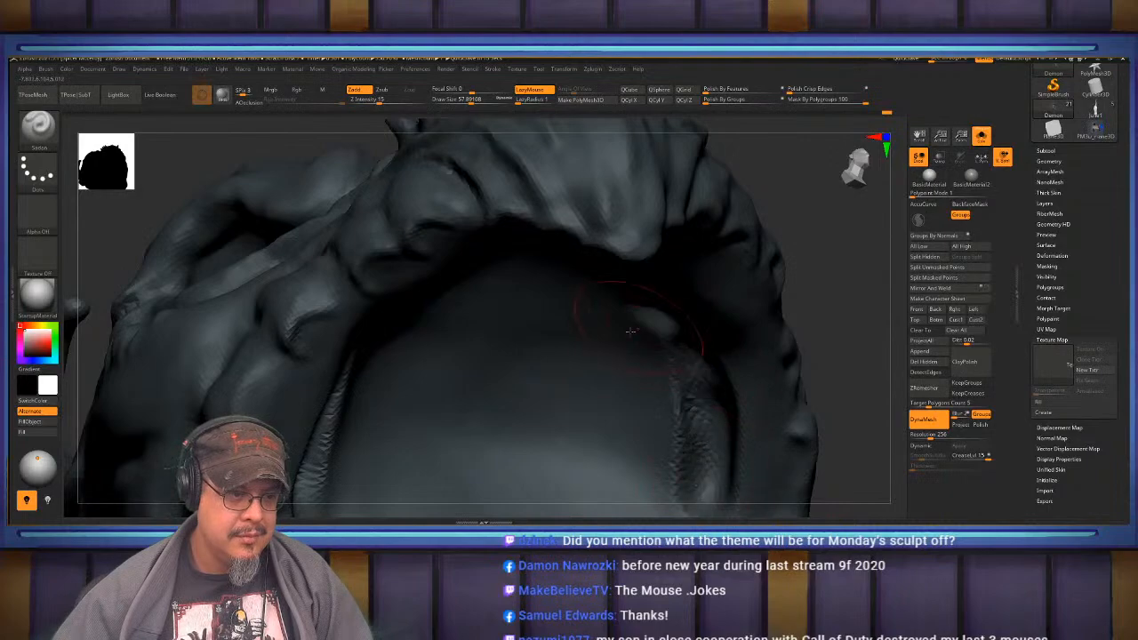
{"action": "right_click_drag", "start_coordinate": [707, 391], "coordinate": [688, 450], "text": "shift"}
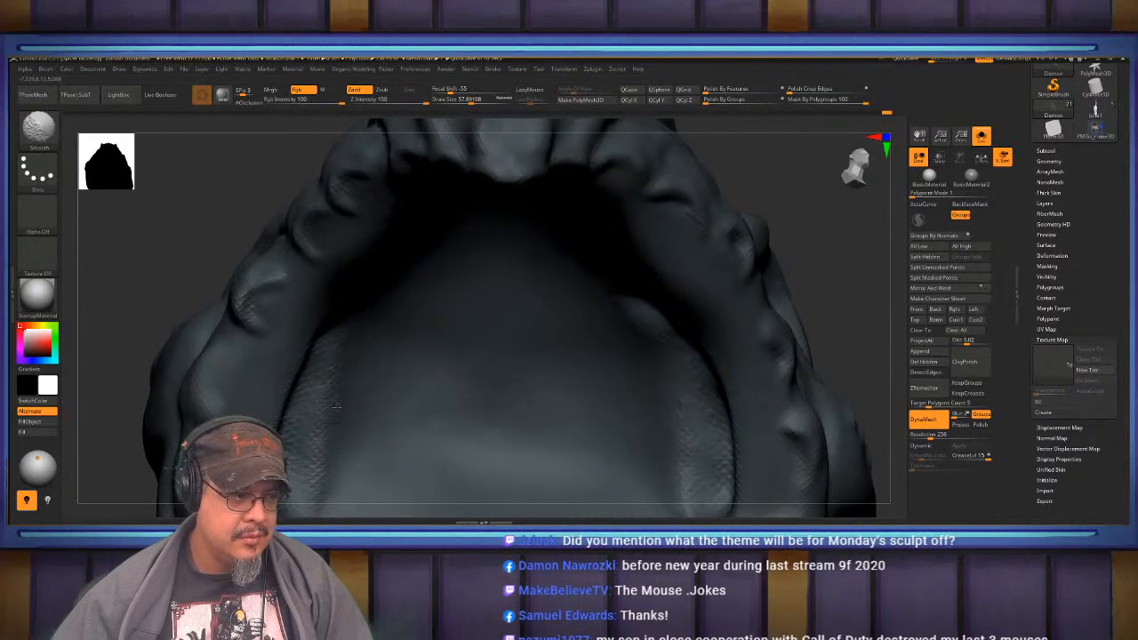
{"action": "mouse_move", "coordinate": [578, 356]}
{"action": "right_mouse_down", "text": "ctrl"}
{"action": "mouse_move", "coordinate": [570, 307]}
{"action": "mouse_move", "coordinate": [521, 363]}
{"action": "mouse_move", "coordinate": [539, 356]}
{"action": "right_mouse_up", "text": "ctrl"}
{"action": "mouse_move", "coordinate": [539, 356]}
{"action": "right_mouse_down", "text": "ctrl"}
{"action": "mouse_move", "coordinate": [534, 387]}
{"action": "mouse_move", "coordinate": [498, 427]}
{"action": "mouse_move", "coordinate": [454, 363]}
{"action": "right_mouse_up", "text": "ctrl"}
- Try sculpting curved ridges across the roof of the mouth at a draw size of about 26 and intensity 15
{"action": "left_click_drag", "start_coordinate": [437, 366], "coordinate": [580, 379]}
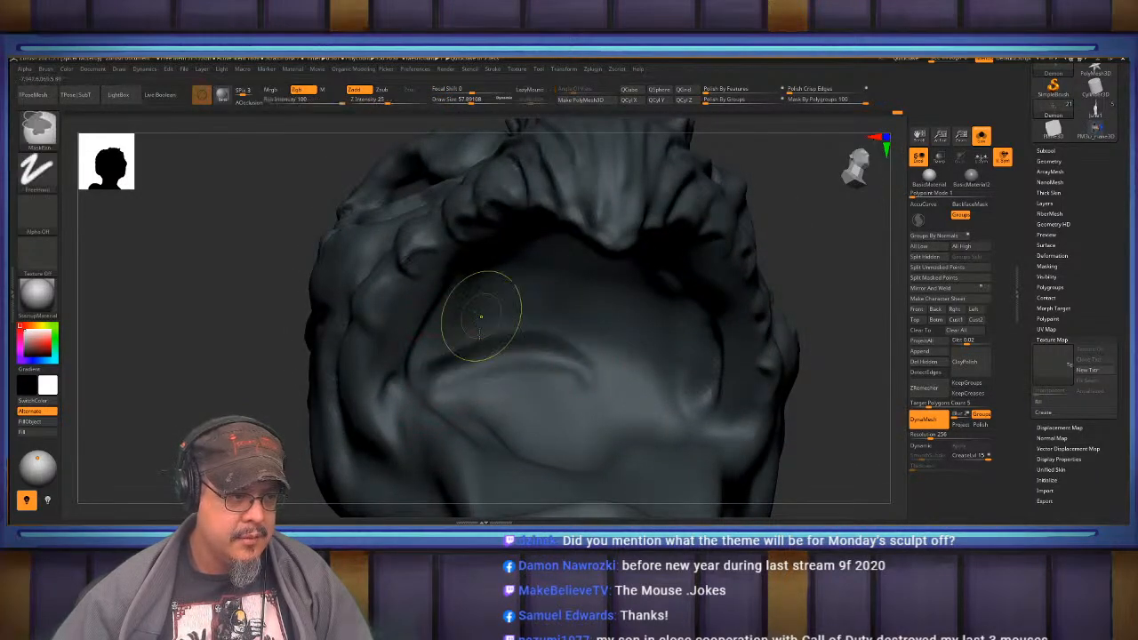
{"action": "key", "text": "ctrl+z"}
{"action": "mouse_move", "coordinate": [421, 380]}
{"action": "left_mouse_down"}
{"action": "mouse_move", "coordinate": [578, 356]}
{"action": "mouse_move", "coordinate": [628, 387]}
{"action": "left_mouse_up"}
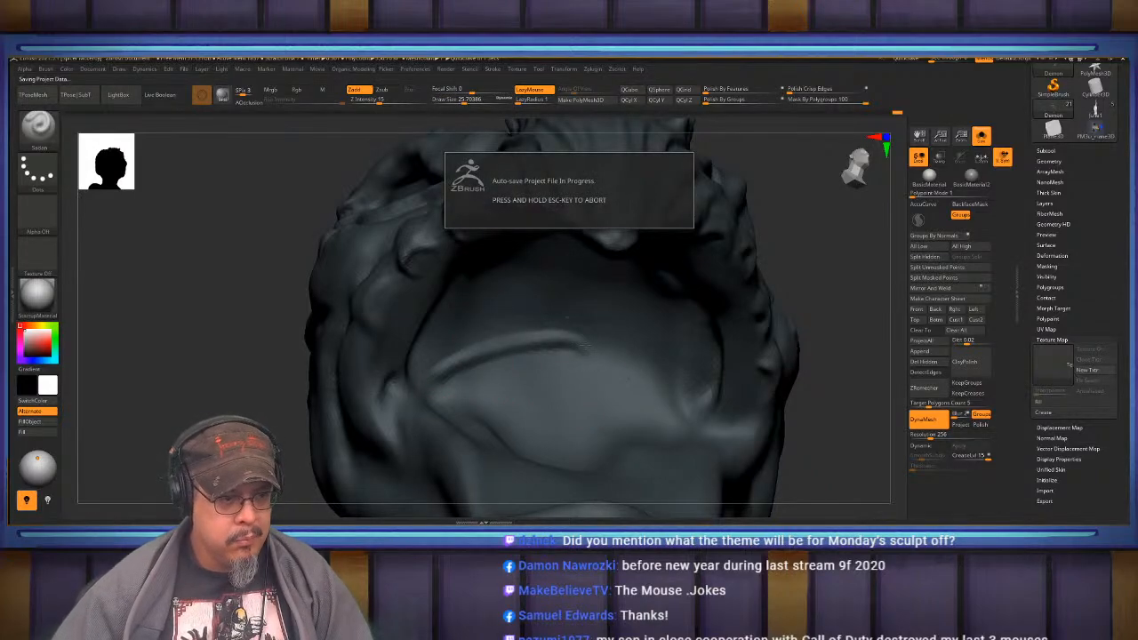
{"action": "right_click_drag", "start_coordinate": [444, 329], "coordinate": [749, 404], "text": "alt"}
{"action": "mouse_move", "coordinate": [749, 405]}
{"action": "left_mouse_down"}
{"action": "mouse_move", "coordinate": [636, 349]}
{"action": "mouse_move", "coordinate": [702, 386]}
{"action": "left_mouse_up"}
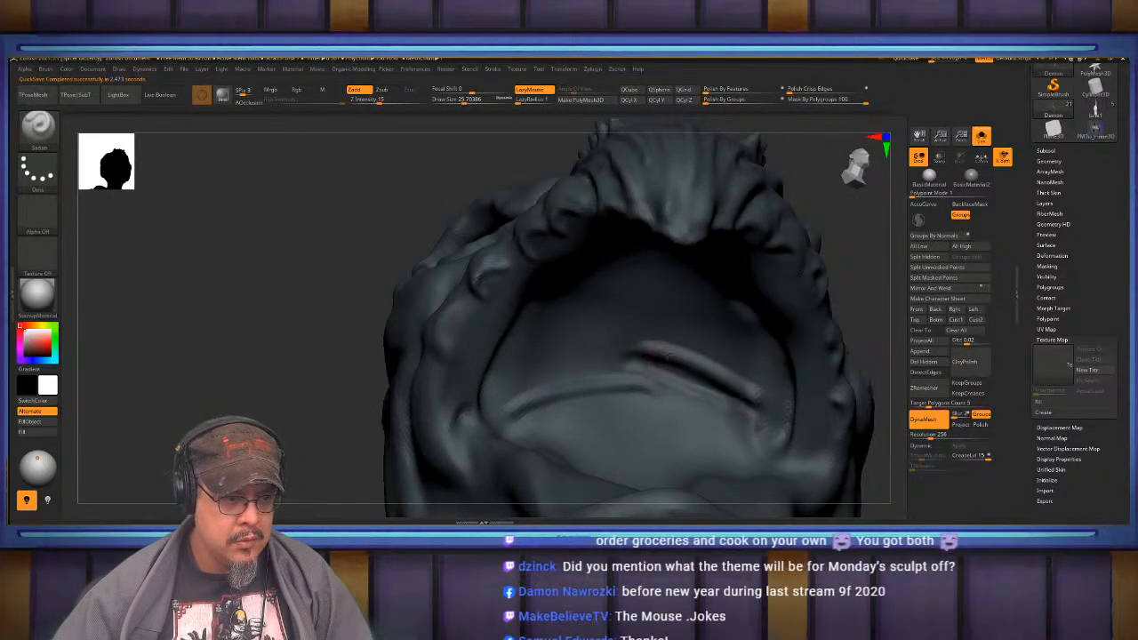
{"action": "mouse_move", "coordinate": [628, 357]}
{"action": "left_mouse_down"}
{"action": "mouse_move", "coordinate": [518, 370]}
{"action": "mouse_move", "coordinate": [534, 378]}
{"action": "left_mouse_up"}
{"action": "left_click_drag", "start_coordinate": [641, 326], "coordinate": [516, 341]}
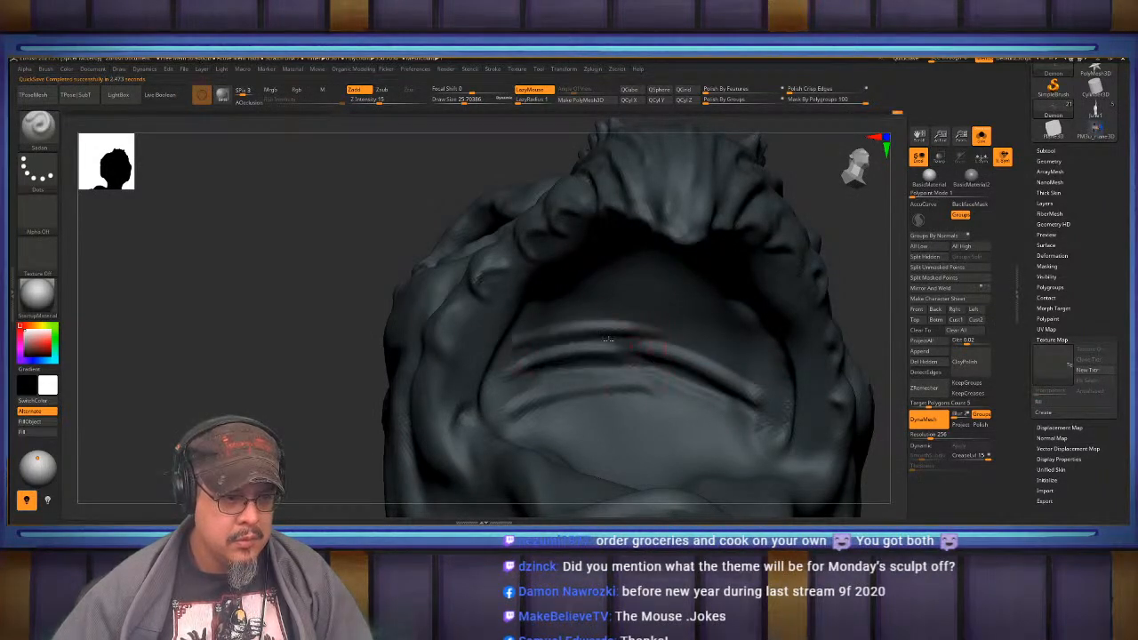
{"action": "left_click_drag", "start_coordinate": [628, 342], "coordinate": [731, 361]}
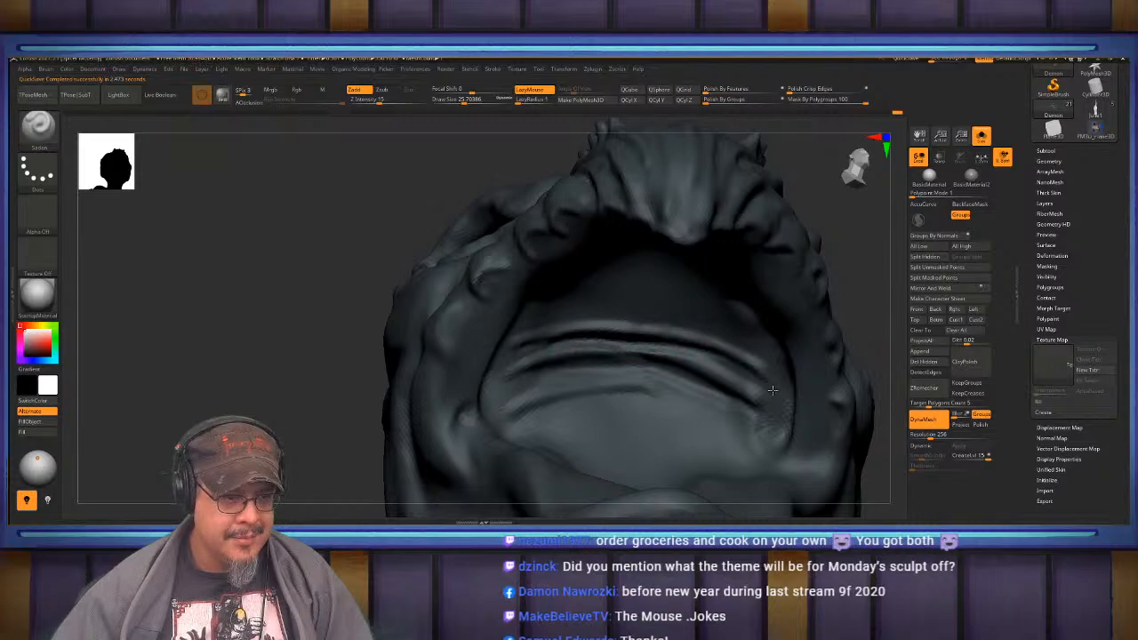
{"action": "key", "text": "shift"}
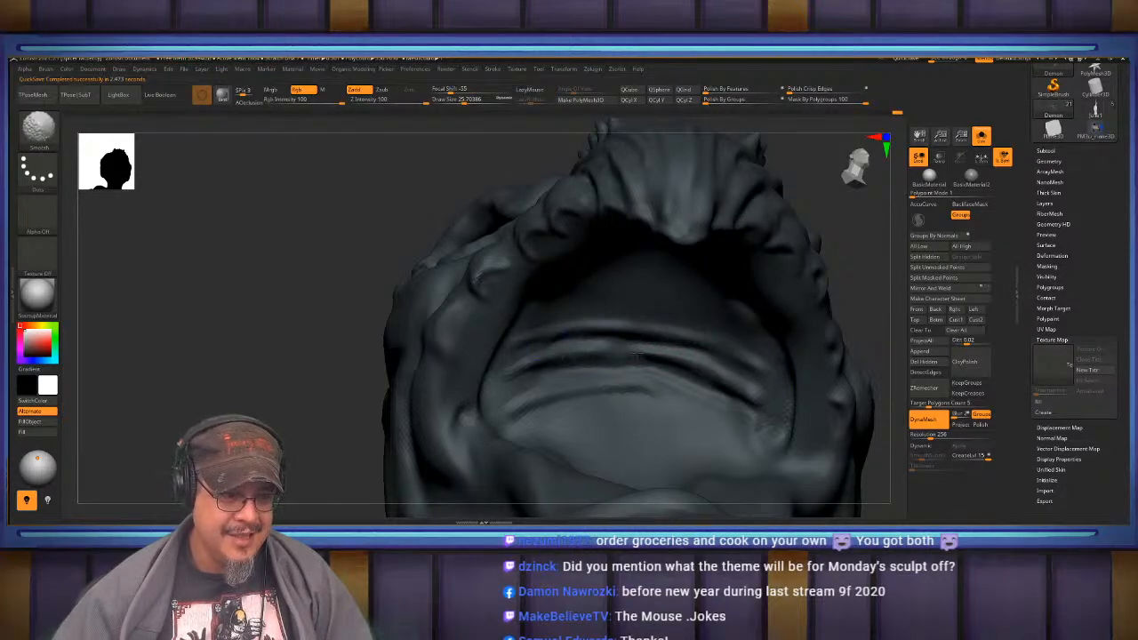
- Try extending the ridges deeper along the roof of the mouth at a draw size of about 32
{"action": "mouse_move", "coordinate": [723, 374]}
{"action": "right_mouse_down"}
{"action": "mouse_move", "coordinate": [569, 342]}
{"action": "mouse_move", "coordinate": [543, 355]}
{"action": "right_mouse_up"}
{"action": "key", "text": "s"}
{"action": "left_click_drag", "start_coordinate": [542, 368], "coordinate": [558, 367]}
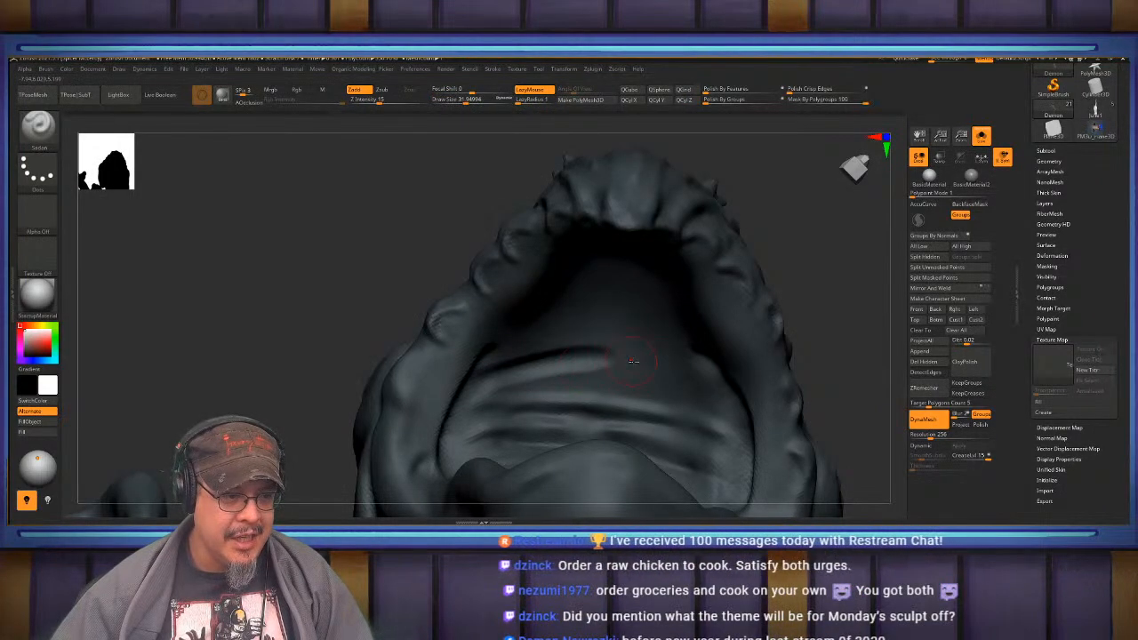
{"action": "right_click_drag", "start_coordinate": [524, 401], "coordinate": [560, 432]}
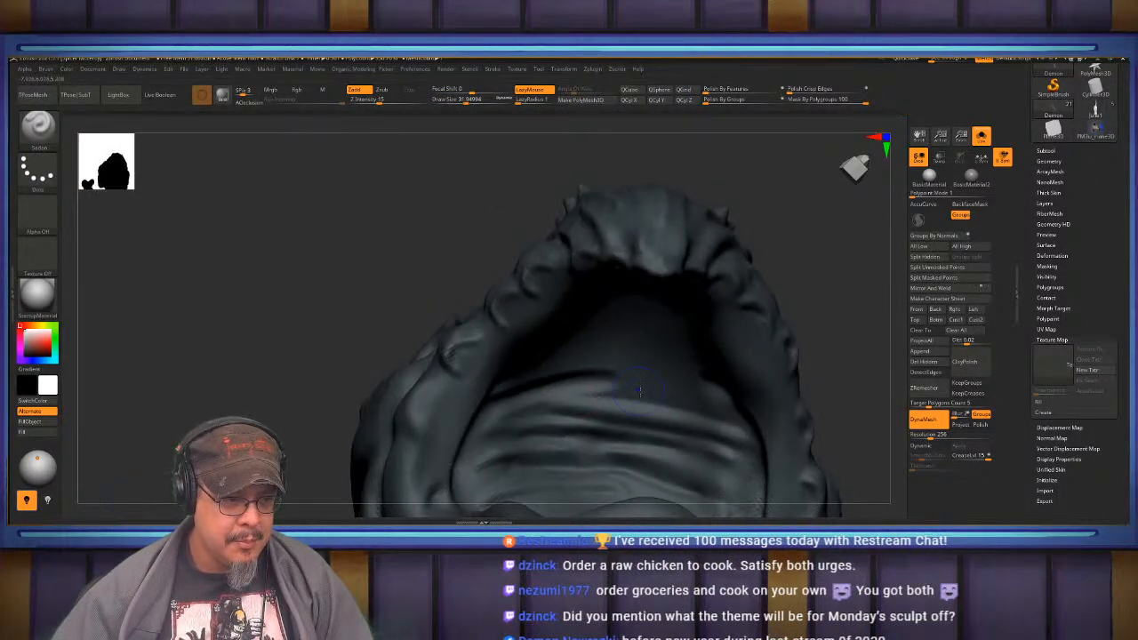
{"action": "key", "text": "shift"}
{"action": "right_click_drag", "start_coordinate": [634, 374], "coordinate": [645, 382]}
{"action": "mouse_move", "coordinate": [663, 338]}
{"action": "right_mouse_down"}
{"action": "mouse_move", "coordinate": [613, 319]}
{"action": "mouse_move", "coordinate": [576, 351]}
{"action": "right_mouse_up"}
{"action": "mouse_move", "coordinate": [518, 415]}
{"action": "left_mouse_down"}
{"action": "mouse_move", "coordinate": [673, 405]}
{"action": "mouse_move", "coordinate": [705, 434]}
{"action": "mouse_move", "coordinate": [598, 416]}
{"action": "left_mouse_up"}
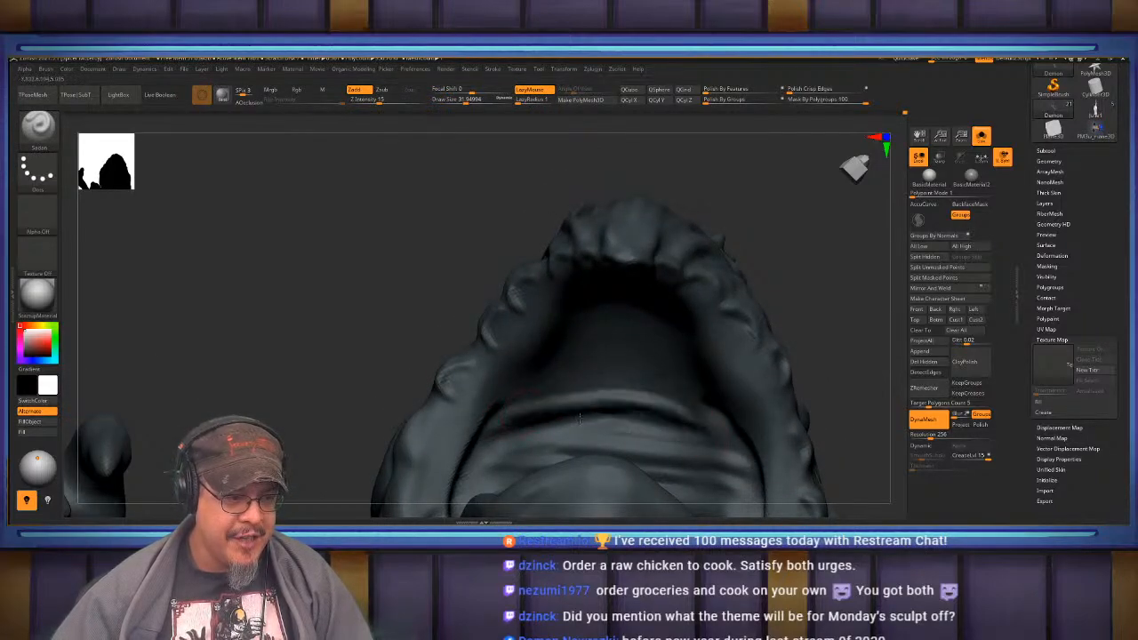
{"action": "mouse_move", "coordinate": [594, 418]}
{"action": "right_mouse_down"}
{"action": "mouse_move", "coordinate": [516, 394]}
{"action": "mouse_move", "coordinate": [509, 405]}
{"action": "right_mouse_up"}
{"action": "mouse_move", "coordinate": [651, 405]}
{"action": "left_mouse_down"}
{"action": "mouse_move", "coordinate": [494, 393]}
{"action": "mouse_move", "coordinate": [492, 407]}
{"action": "mouse_move", "coordinate": [534, 391]}
{"action": "left_mouse_up"}
{"action": "mouse_move", "coordinate": [548, 362]}
{"action": "right_mouse_down", "text": "alt"}
{"action": "mouse_move", "coordinate": [571, 385]}
{"action": "mouse_move", "coordinate": [576, 354]}
{"action": "mouse_move", "coordinate": [579, 384]}
{"action": "mouse_move", "coordinate": [594, 307]}
{"action": "mouse_move", "coordinate": [589, 356]}
{"action": "mouse_move", "coordinate": [583, 325]}
{"action": "mouse_move", "coordinate": [569, 350]}
{"action": "mouse_move", "coordinate": [612, 394]}
{"action": "right_mouse_up", "text": "alt"}
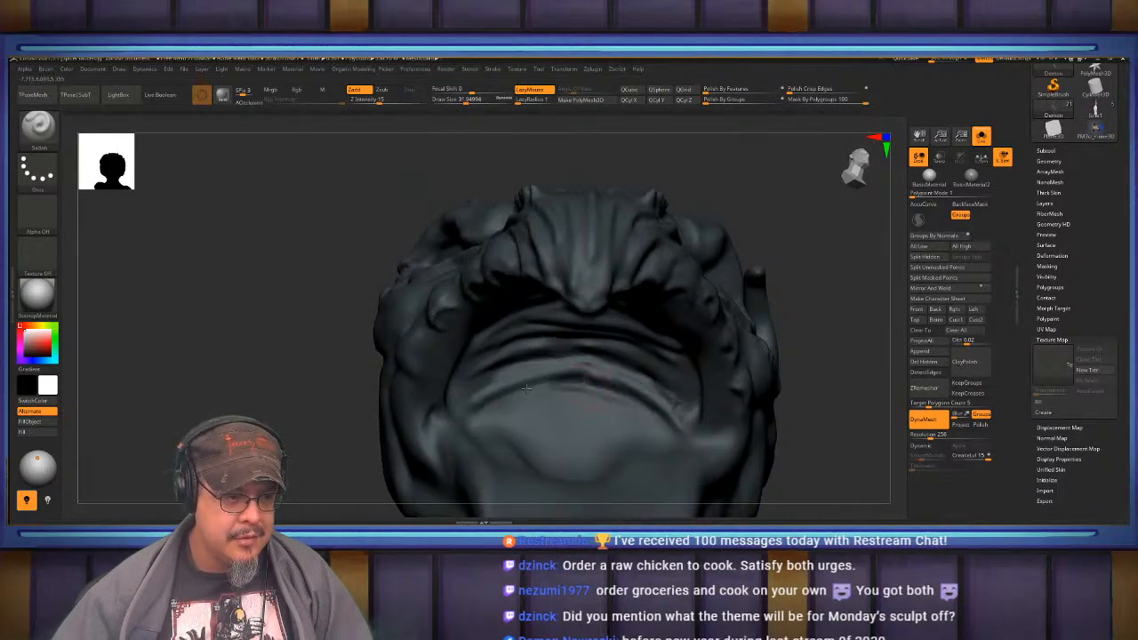
{"action": "right_click_drag", "start_coordinate": [470, 391], "coordinate": [587, 356]}
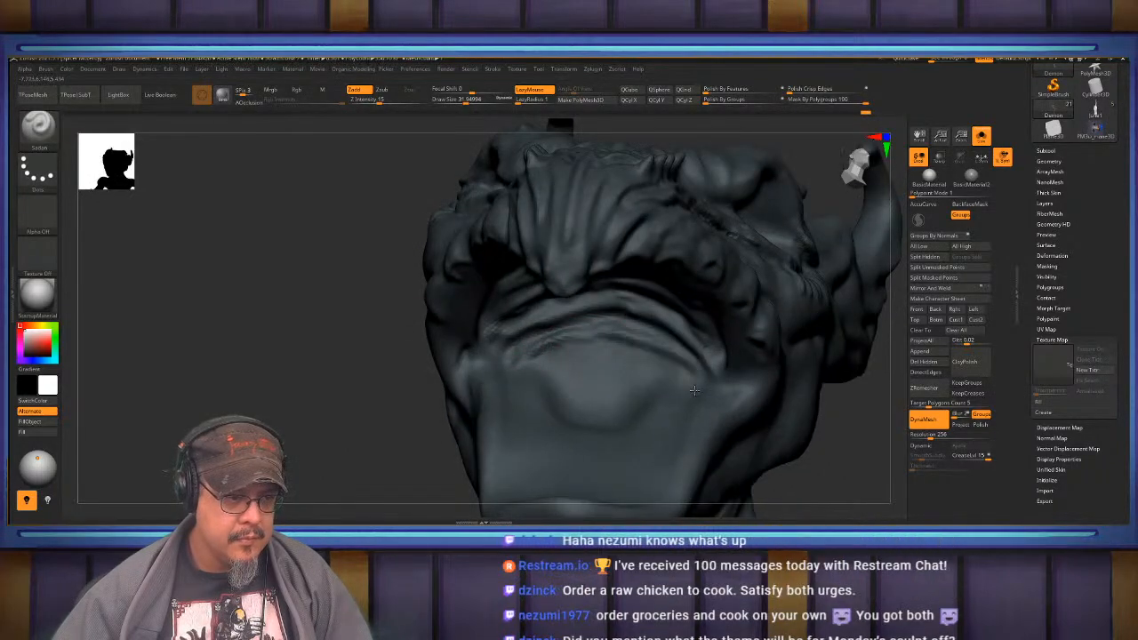
{"action": "right_click_drag", "start_coordinate": [623, 368], "coordinate": [620, 345]}
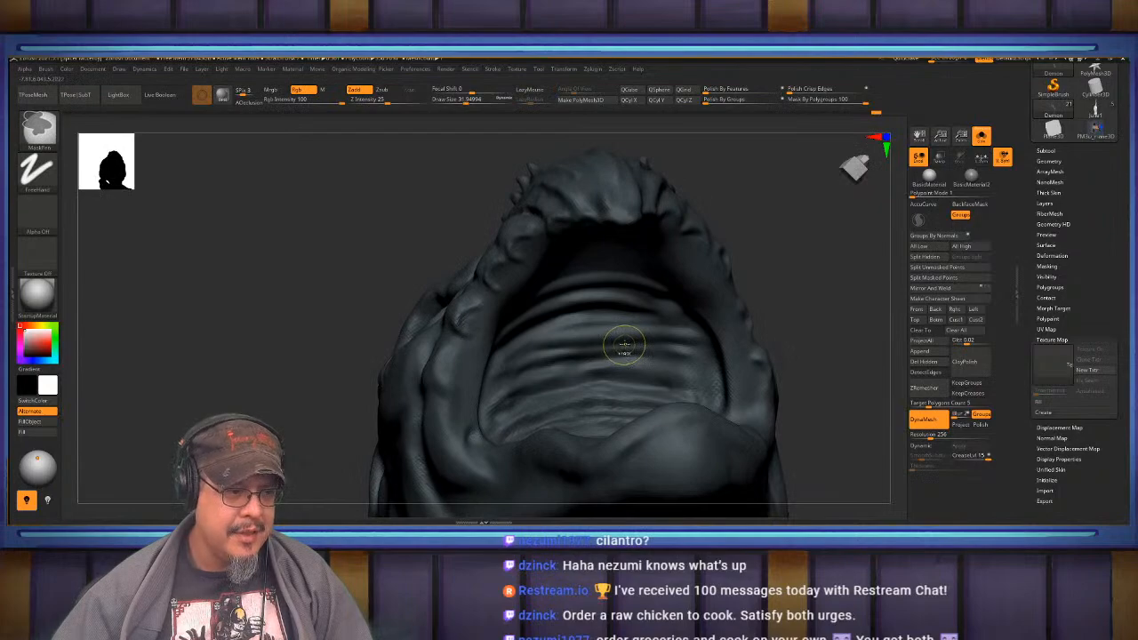
- Step back through the undo history to before the ridges on the roof of the mouth
{"action": "key", "text": "ctrl+z"}
{"action": "key", "text": "ctrl+z"}
{"action": "key", "text": "ctrl+z"}
{"action": "key", "text": "ctrl+z"}
{"action": "key", "text": "ctrl+z"}
{"action": "key", "text": "ctrl+z"}
{"action": "key", "text": "ctrl+z"}
{"action": "key", "text": "ctrl+z"}
{"action": "key", "text": "ctrl+z"}
{"action": "key", "text": "ctrl+z"}
{"action": "key", "text": "ctrl+z"}
{"action": "key", "text": "ctrl+z"}
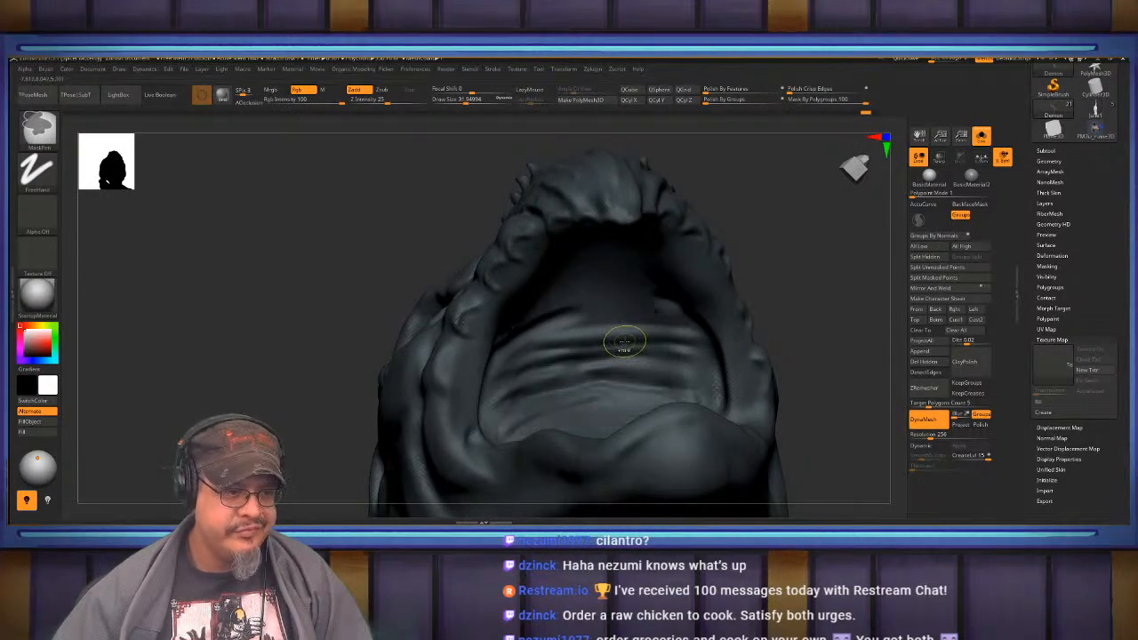
{"action": "key", "text": "ctrl+z"}
{"action": "key", "text": "ctrl+z"}
{"action": "key", "text": "ctrl+z"}
{"action": "key", "text": "ctrl+z"}
{"action": "key", "text": "ctrl+z"}
{"action": "key", "text": "ctrl+z"}
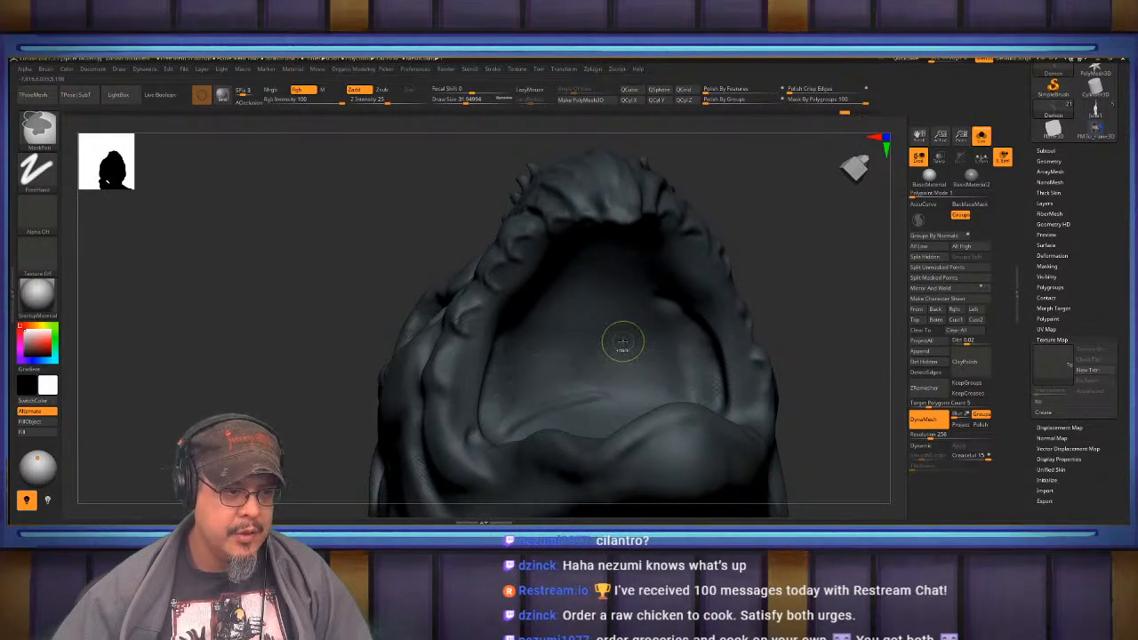
{"action": "key", "text": "ctrl+shift"}
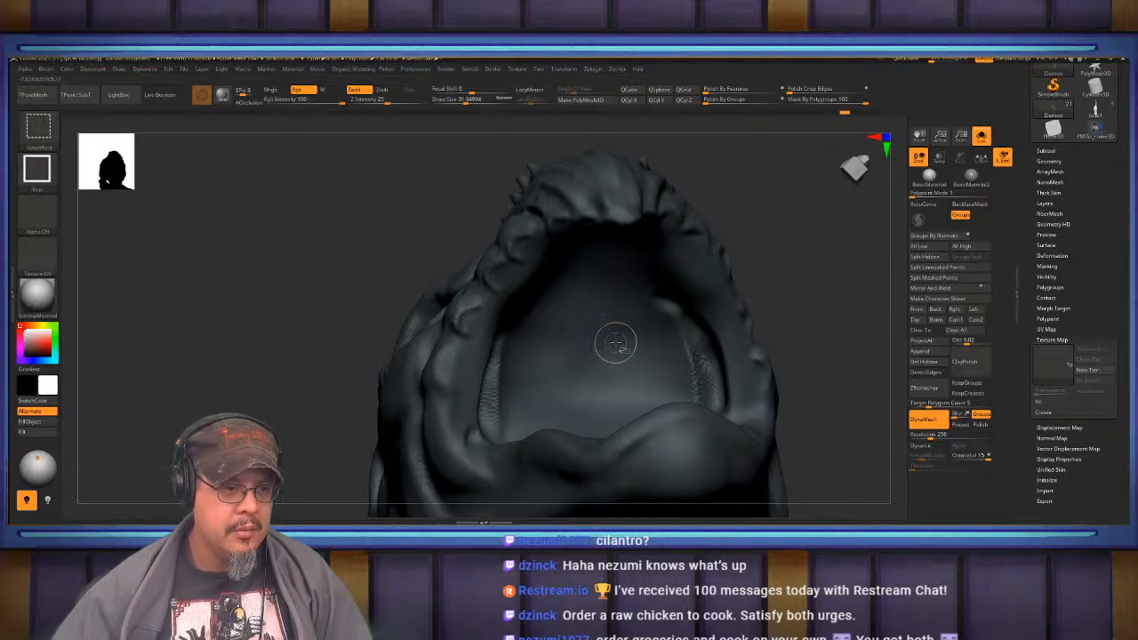
{"action": "key", "text": "ctrl+shift+z"}
{"action": "key", "text": "ctrl+z"}
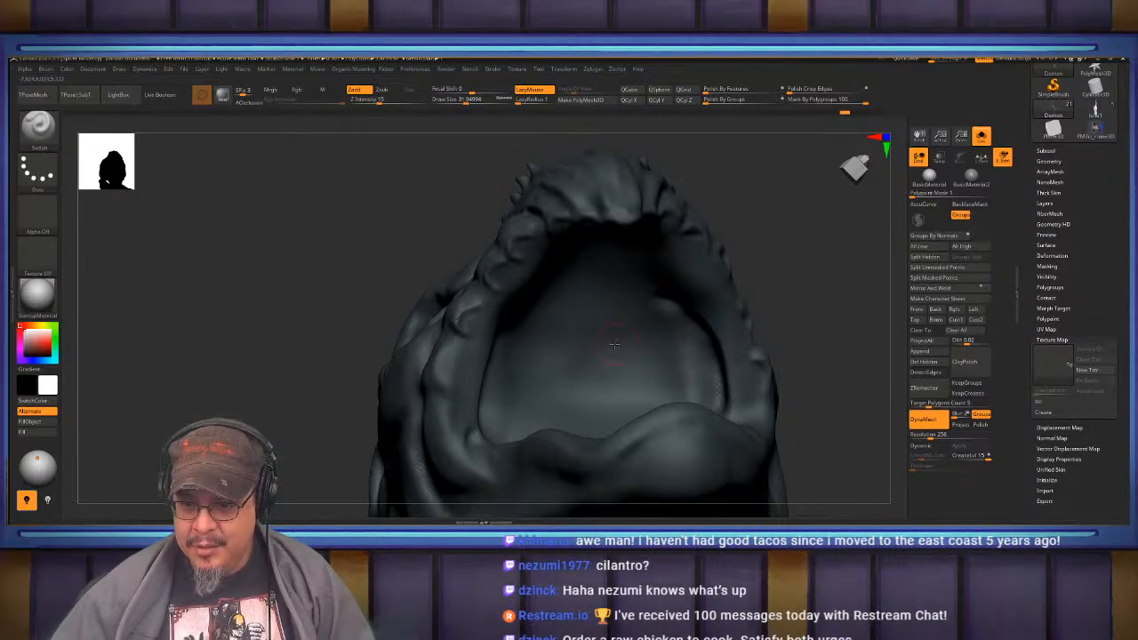
- Smooth the inner side of the mouth and accept discarding the undone history entries
{"action": "mouse_move", "coordinate": [614, 344]}
{"action": "right_mouse_down"}
{"action": "mouse_move", "coordinate": [581, 359]}
{"action": "mouse_move", "coordinate": [638, 347]}
{"action": "mouse_move", "coordinate": [606, 366]}
{"action": "mouse_move", "coordinate": [611, 390]}
{"action": "mouse_move", "coordinate": [630, 397]}
{"action": "right_mouse_up"}
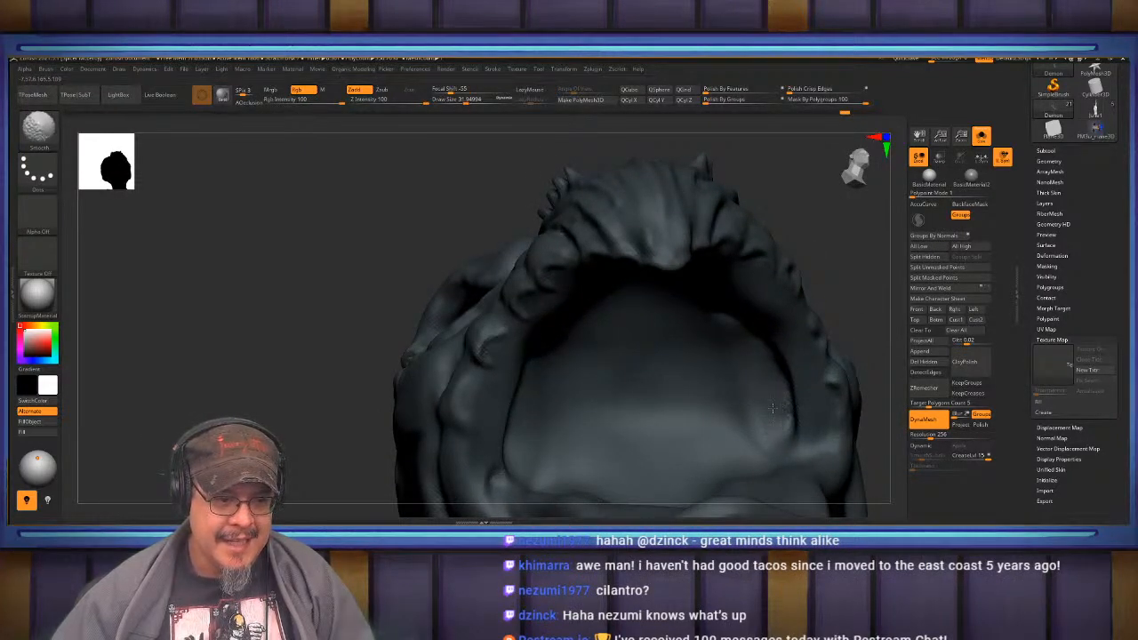
{"action": "left_click", "coordinate": [612, 356], "text": "shift"}
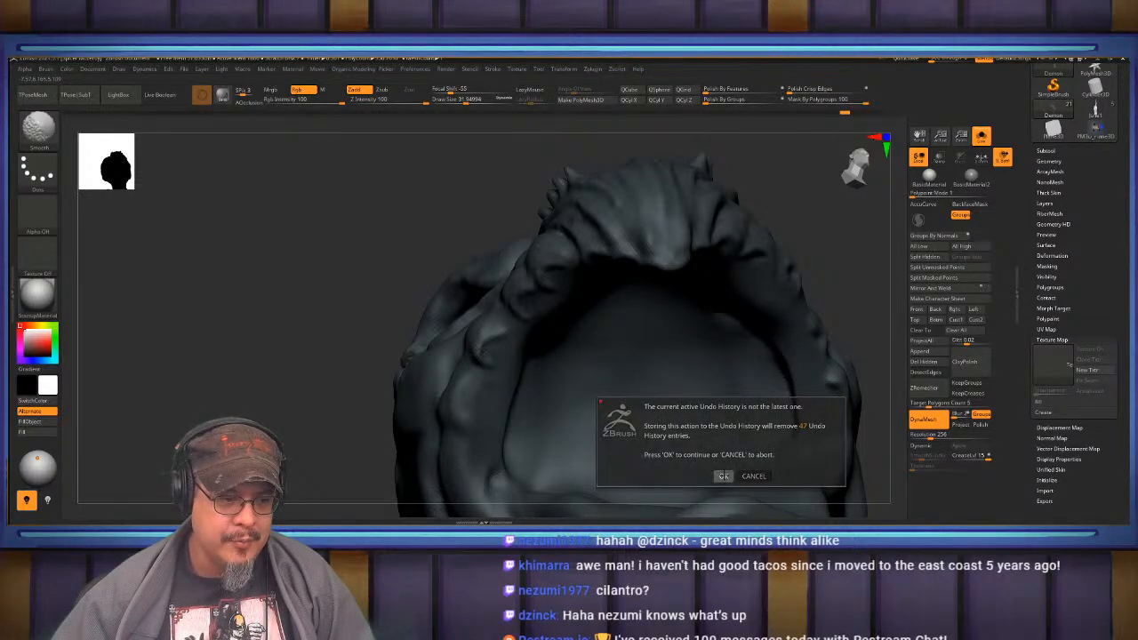
{"action": "left_click", "coordinate": [724, 476]}
- Activate the Move brush and look over the mouth, lower jaw and throat from below and in front
{"action": "mouse_move", "coordinate": [676, 427]}
{"action": "right_mouse_down"}
{"action": "mouse_move", "coordinate": [592, 362]}
{"action": "mouse_move", "coordinate": [611, 350]}
{"action": "mouse_move", "coordinate": [602, 380]}
{"action": "mouse_move", "coordinate": [614, 356]}
{"action": "mouse_move", "coordinate": [605, 315]}
{"action": "mouse_move", "coordinate": [555, 341]}
{"action": "mouse_move", "coordinate": [572, 286]}
{"action": "right_mouse_up"}
{"action": "right_click_drag", "start_coordinate": [579, 338], "coordinate": [585, 350], "text": "ctrl"}
{"action": "key", "text": "b"}
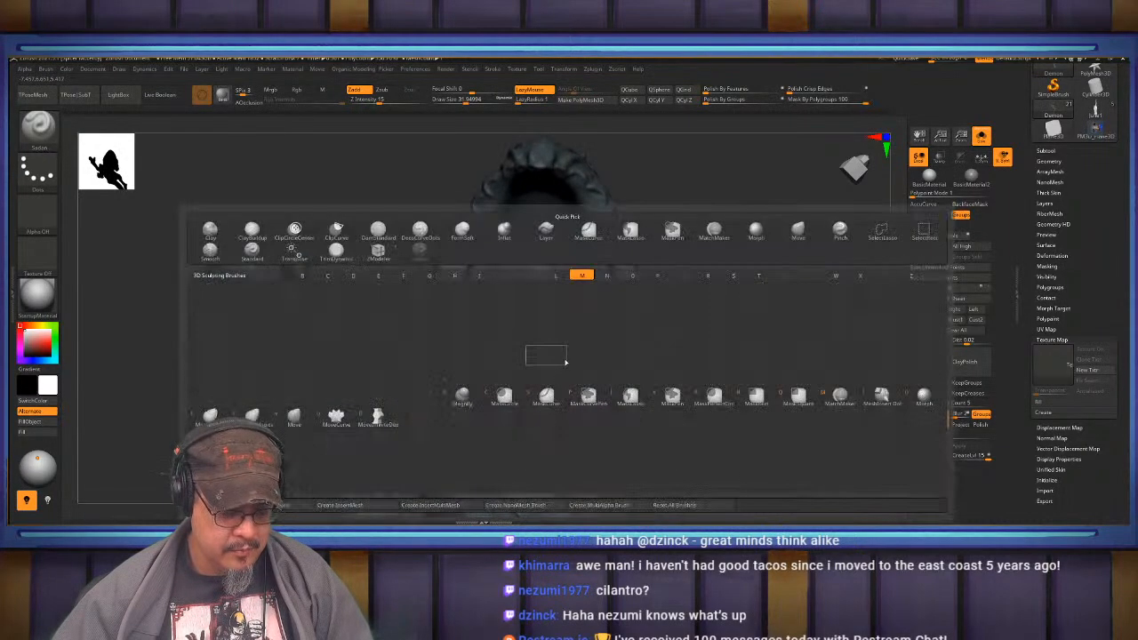
{"action": "key", "text": "m"}
{"action": "key", "text": "v"}
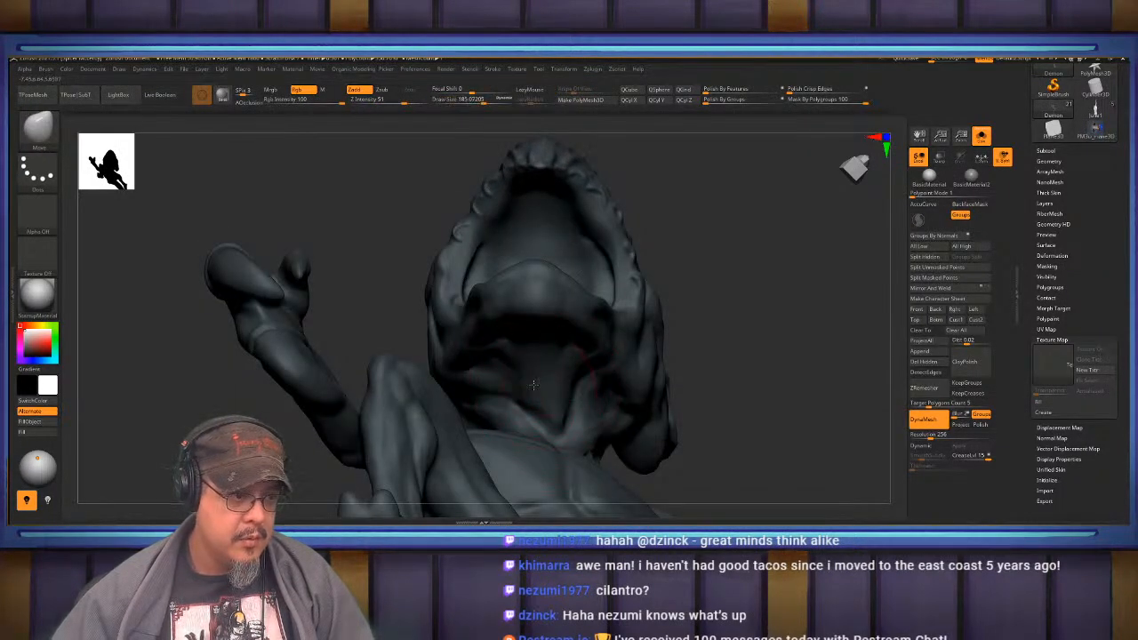
{"action": "mouse_move", "coordinate": [557, 413]}
{"action": "right_mouse_down"}
{"action": "mouse_move", "coordinate": [524, 355]}
{"action": "mouse_move", "coordinate": [559, 393]}
{"action": "right_mouse_up"}
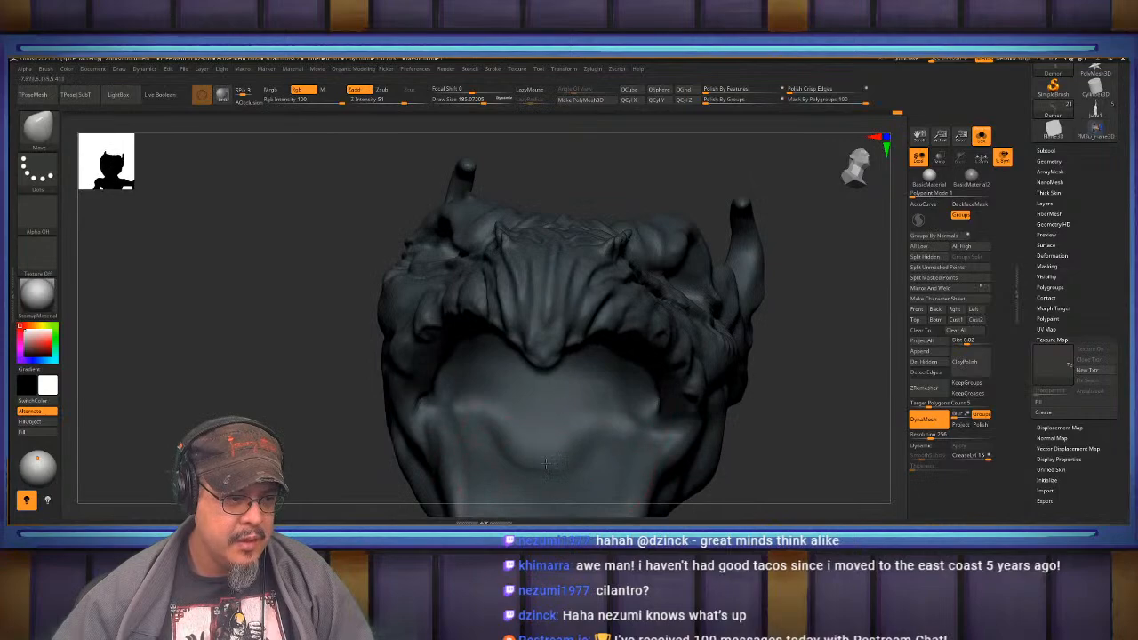
{"action": "right_click_drag", "start_coordinate": [545, 441], "coordinate": [550, 369]}
{"action": "mouse_move", "coordinate": [549, 369]}
{"action": "right_mouse_down"}
{"action": "mouse_move", "coordinate": [569, 348]}
{"action": "mouse_move", "coordinate": [550, 350]}
{"action": "mouse_move", "coordinate": [551, 384]}
{"action": "right_mouse_up"}
- Switch to the Standard brush, set the draw size to about 53, and sculpt folds on the inner surface of the mouth
{"action": "key", "text": "b"}
{"action": "key", "text": "s"}
{"action": "key", "text": "t"}
{"action": "key", "text": "b"}
{"action": "left_click", "coordinate": [545, 229]}
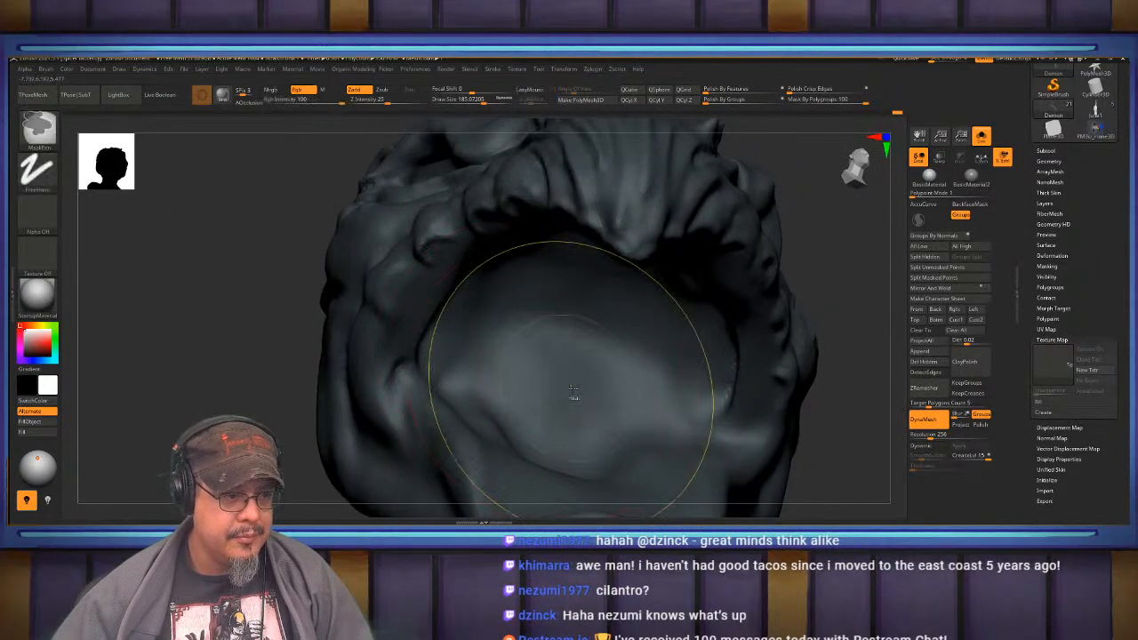
{"action": "key", "text": "ctrl+z"}
{"action": "key", "text": "s"}
{"action": "left_click_drag", "start_coordinate": [572, 391], "coordinate": [472, 378]}
{"action": "mouse_move", "coordinate": [583, 356]}
{"action": "right_mouse_down"}
{"action": "mouse_move", "coordinate": [536, 391]}
{"action": "mouse_move", "coordinate": [511, 382]}
{"action": "mouse_move", "coordinate": [524, 348]}
{"action": "mouse_move", "coordinate": [474, 447]}
{"action": "right_mouse_up"}
{"action": "mouse_move", "coordinate": [534, 350]}
{"action": "left_mouse_down"}
{"action": "mouse_move", "coordinate": [470, 434]}
{"action": "mouse_move", "coordinate": [535, 338]}
{"action": "left_mouse_up"}
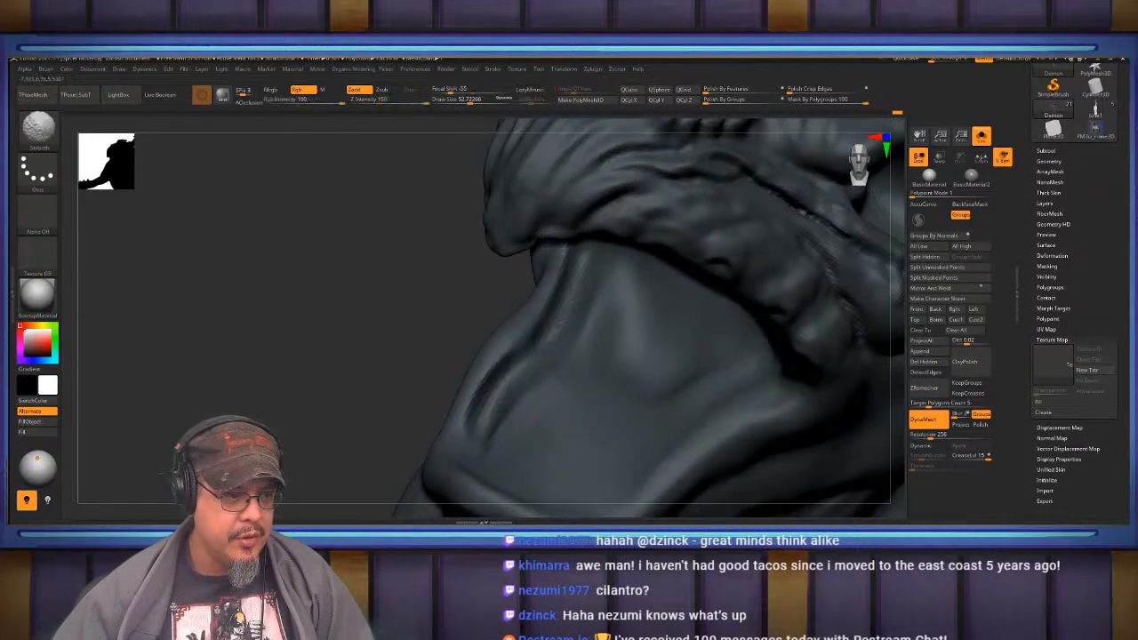
- Refine the inner rim of the lower jaw and smooth the surface running back into the mouth
{"action": "right_click_drag", "start_coordinate": [504, 458], "coordinate": [627, 383]}
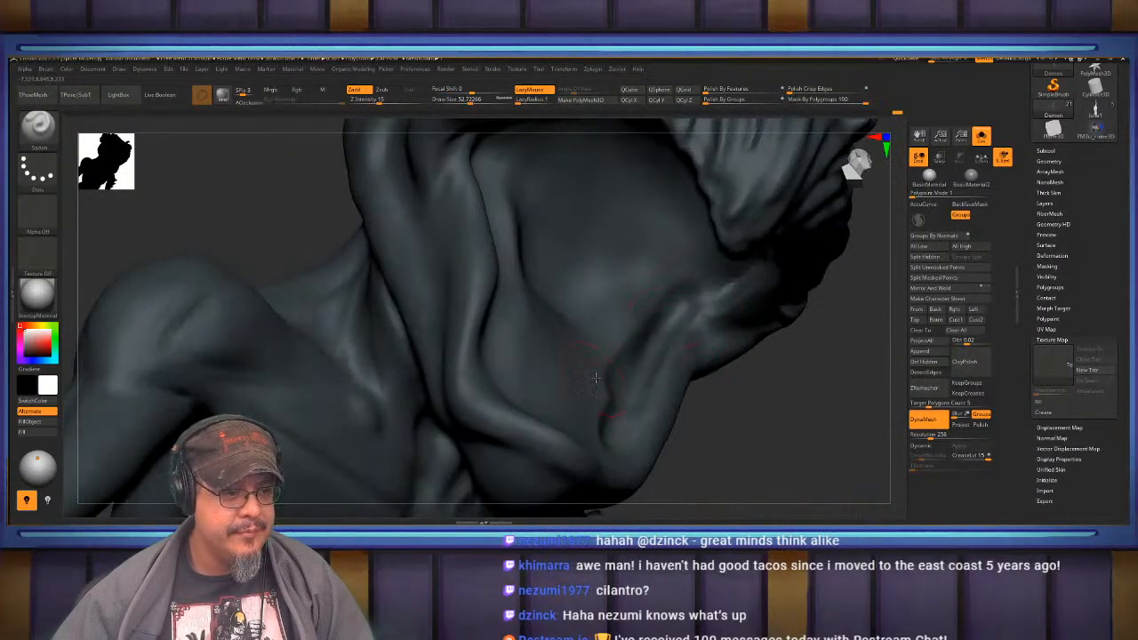
{"action": "right_click_drag", "start_coordinate": [618, 427], "coordinate": [645, 340]}
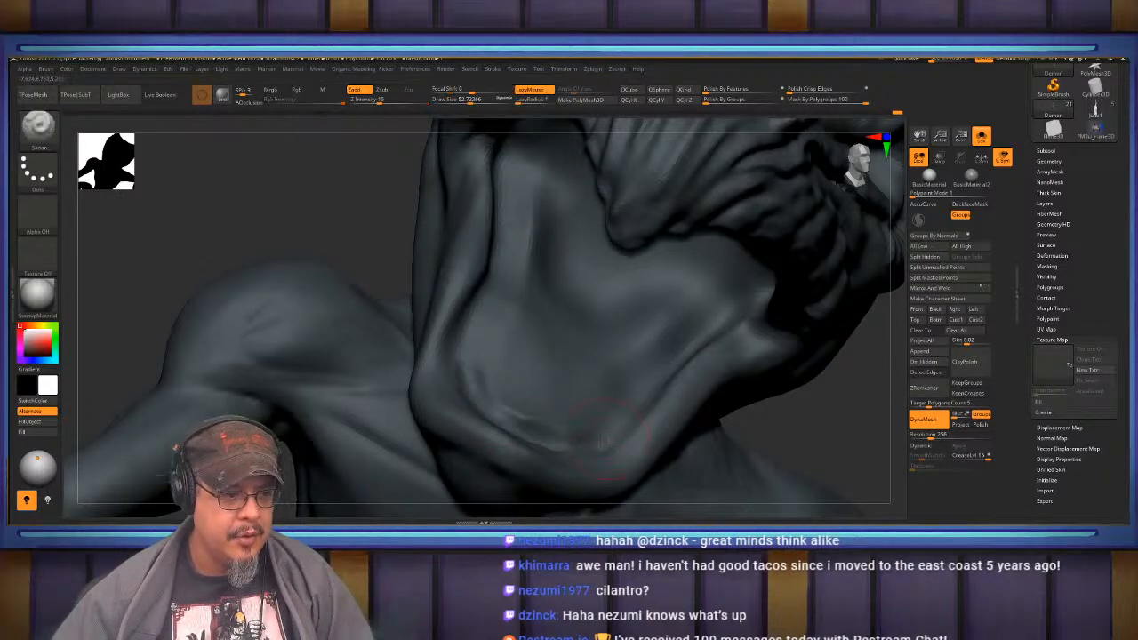
{"action": "key", "text": "shift"}
{"action": "mouse_move", "coordinate": [559, 390]}
{"action": "right_mouse_down"}
{"action": "mouse_move", "coordinate": [532, 309]}
{"action": "mouse_move", "coordinate": [557, 346]}
{"action": "mouse_move", "coordinate": [549, 366]}
{"action": "mouse_move", "coordinate": [542, 304]}
{"action": "right_mouse_up"}
{"action": "mouse_move", "coordinate": [457, 405]}
{"action": "left_mouse_down"}
{"action": "mouse_move", "coordinate": [565, 324]}
{"action": "mouse_move", "coordinate": [440, 421]}
{"action": "left_mouse_up"}
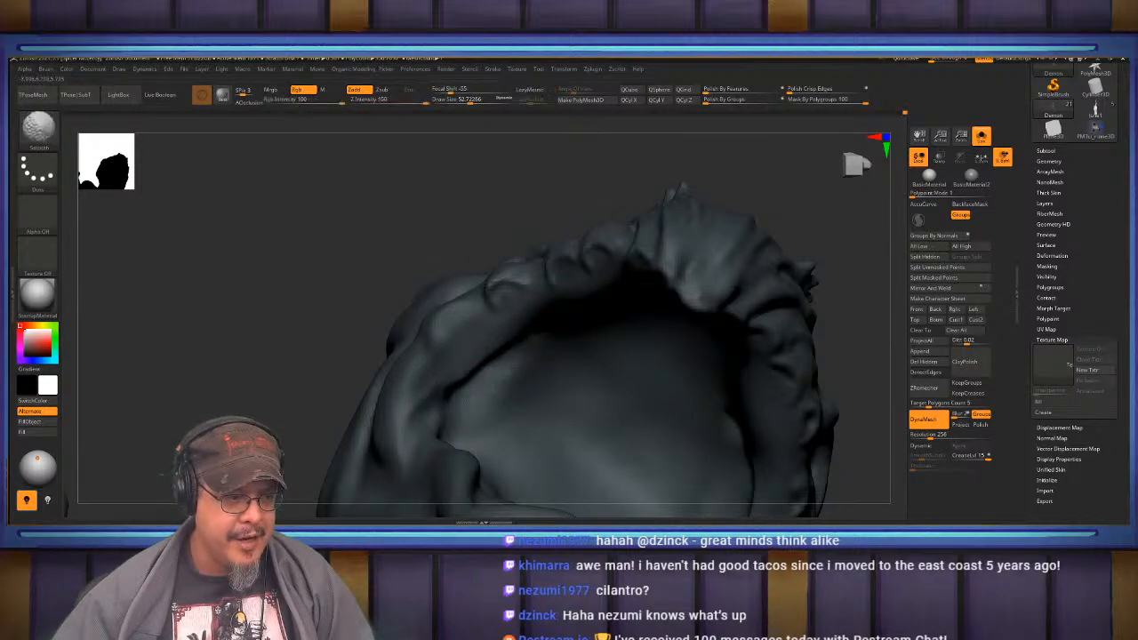
- Sculpt and smooth the skin folds around the corner of the mouth and the cheek above it
{"action": "mouse_move", "coordinate": [437, 436]}
{"action": "right_mouse_down"}
{"action": "mouse_move", "coordinate": [452, 484]}
{"action": "mouse_move", "coordinate": [418, 427]}
{"action": "mouse_move", "coordinate": [471, 391]}
{"action": "mouse_move", "coordinate": [481, 356]}
{"action": "right_mouse_up"}
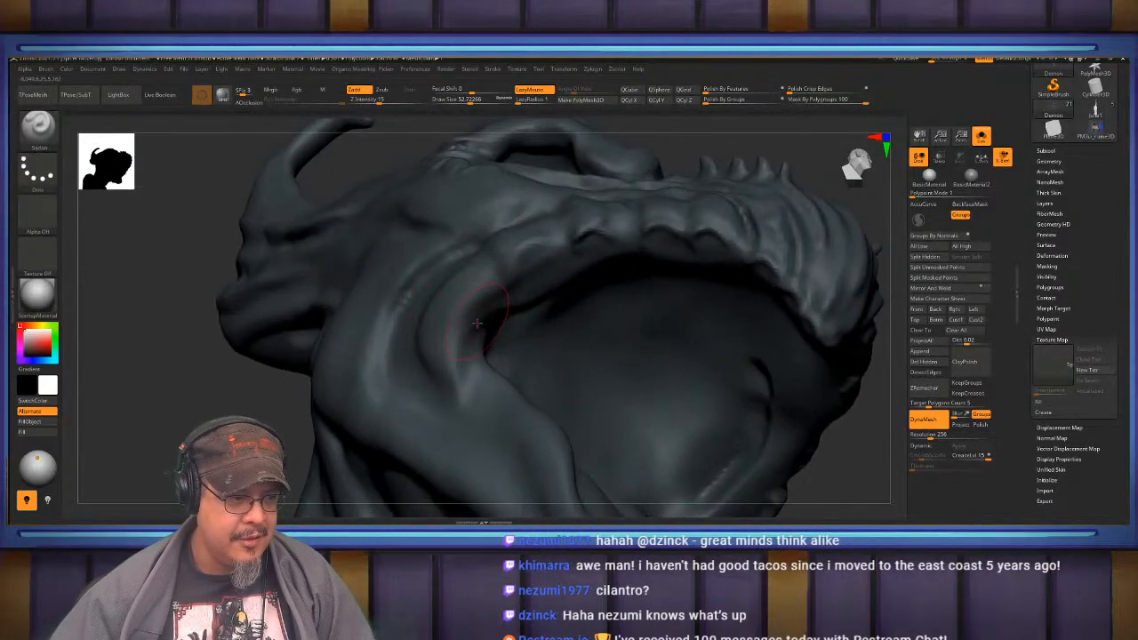
{"action": "mouse_move", "coordinate": [469, 373]}
{"action": "left_mouse_down", "text": "shift"}
{"action": "mouse_move", "coordinate": [474, 363]}
{"action": "mouse_move", "coordinate": [469, 383]}
{"action": "left_mouse_up", "text": "shift"}
{"action": "right_click_drag", "start_coordinate": [474, 404], "coordinate": [519, 418]}
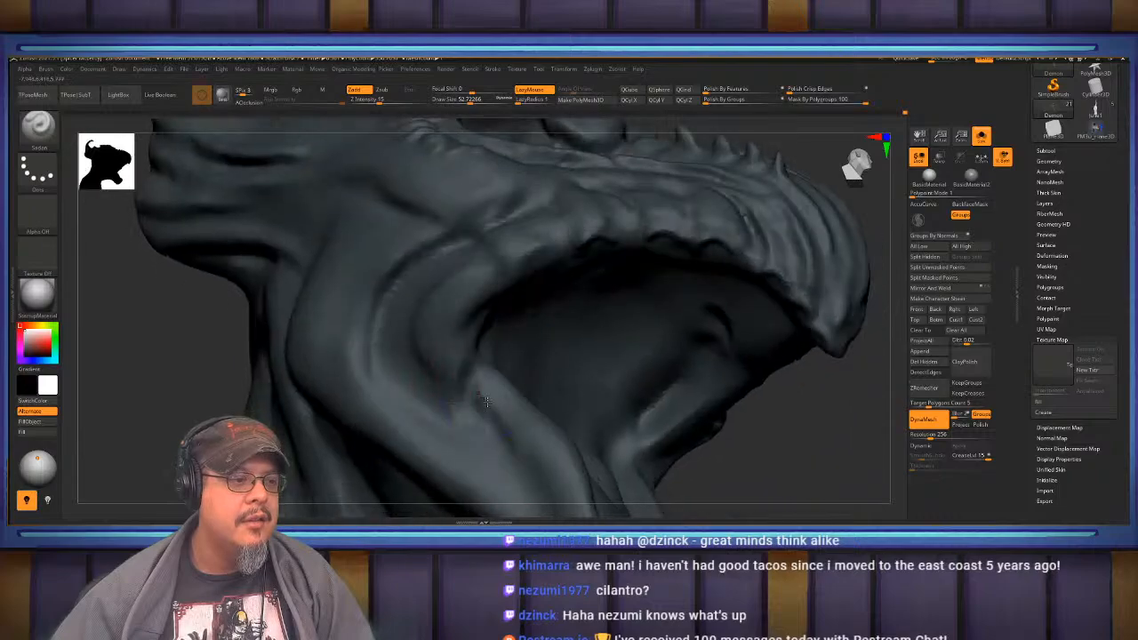
{"action": "left_click_drag", "start_coordinate": [481, 416], "coordinate": [471, 401], "text": "shift"}
{"action": "right_click_drag", "start_coordinate": [463, 343], "coordinate": [494, 388]}
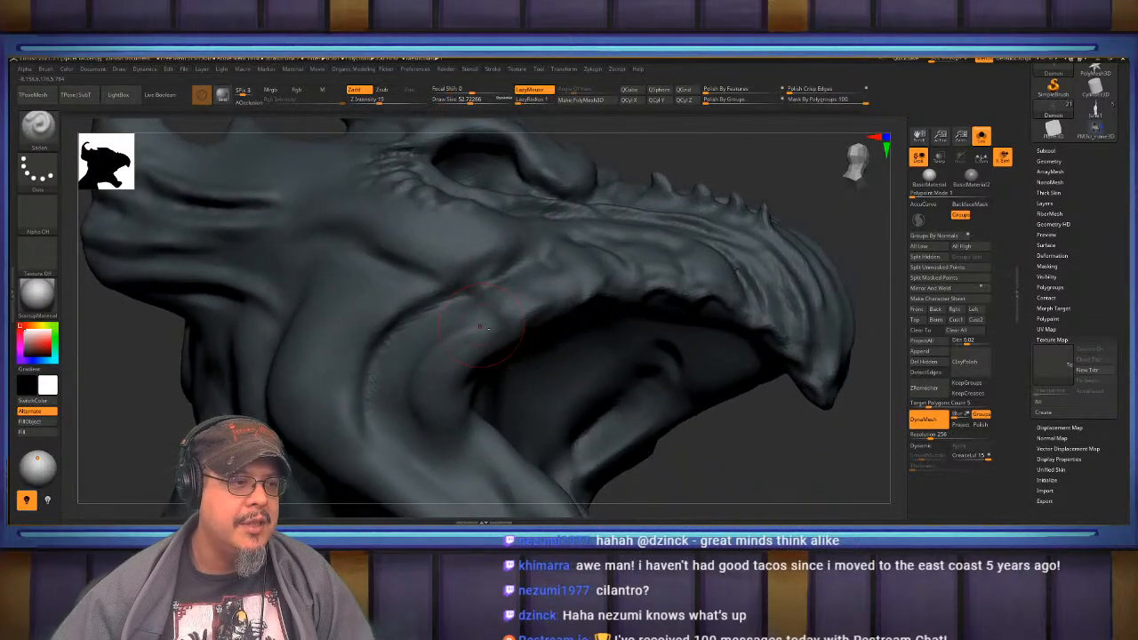
{"action": "mouse_move", "coordinate": [495, 324]}
{"action": "left_mouse_down"}
{"action": "mouse_move", "coordinate": [428, 343]}
{"action": "mouse_move", "coordinate": [443, 339]}
{"action": "left_mouse_up"}
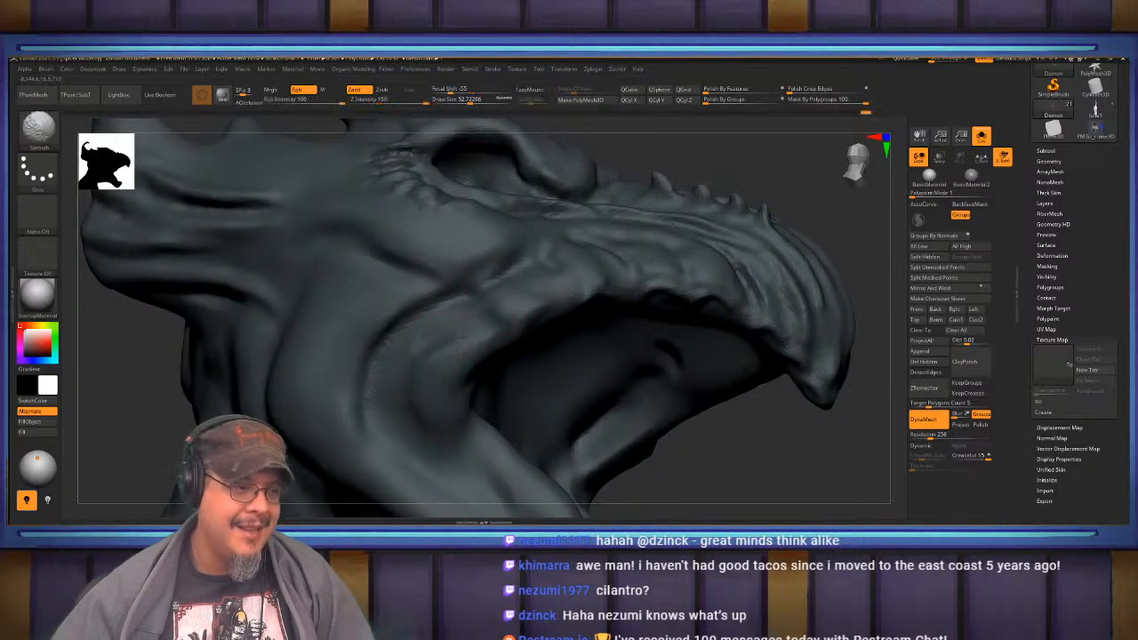
- Define and smooth the edge where the roof of the mouth meets the inner upper lip
{"action": "mouse_move", "coordinate": [434, 405]}
{"action": "right_mouse_down"}
{"action": "mouse_move", "coordinate": [293, 382]}
{"action": "mouse_move", "coordinate": [232, 356]}
{"action": "mouse_move", "coordinate": [223, 338]}
{"action": "right_mouse_up"}
{"action": "mouse_move", "coordinate": [482, 328]}
{"action": "right_mouse_down"}
{"action": "mouse_move", "coordinate": [466, 342]}
{"action": "mouse_move", "coordinate": [454, 334]}
{"action": "mouse_move", "coordinate": [480, 309]}
{"action": "mouse_move", "coordinate": [506, 315]}
{"action": "mouse_move", "coordinate": [369, 338]}
{"action": "right_mouse_up"}
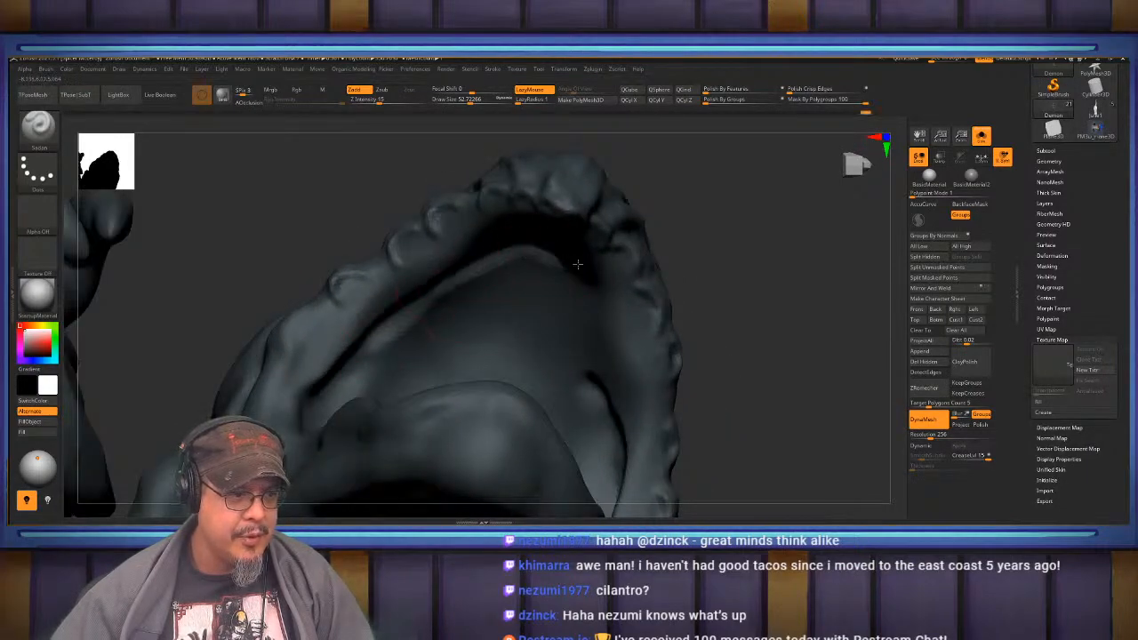
{"action": "mouse_move", "coordinate": [612, 351]}
{"action": "left_mouse_down"}
{"action": "mouse_move", "coordinate": [611, 393]}
{"action": "mouse_move", "coordinate": [603, 311]}
{"action": "mouse_move", "coordinate": [604, 330]}
{"action": "left_mouse_up"}
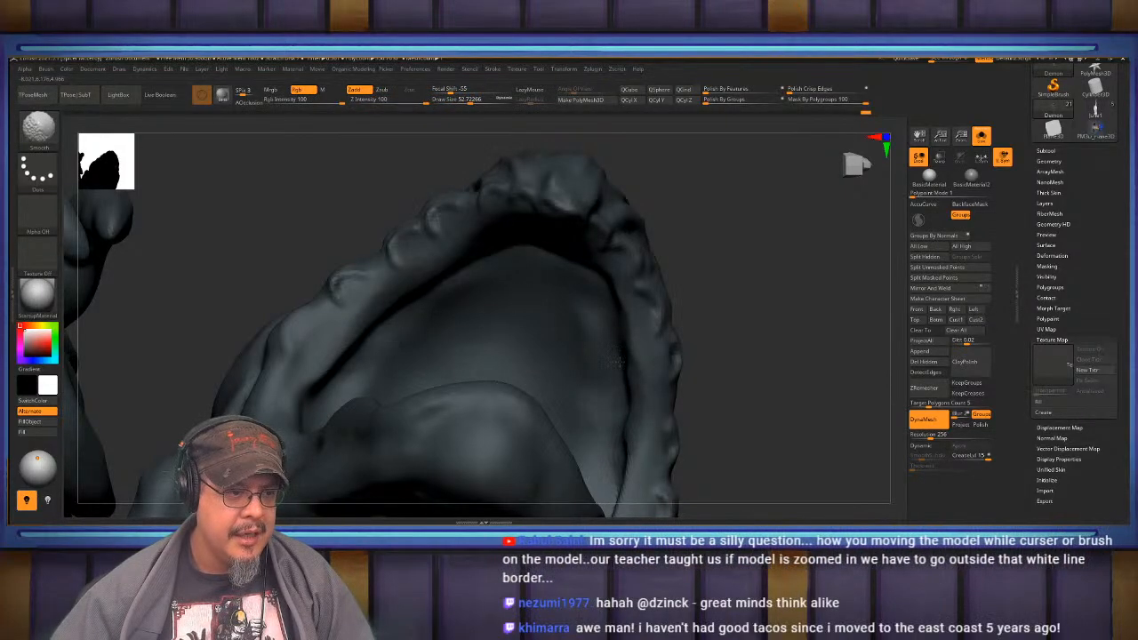
- Sculpt a fold across the roof of the mouth on the demon's right side and soften it
{"action": "mouse_move", "coordinate": [555, 409]}
{"action": "right_mouse_down"}
{"action": "mouse_move", "coordinate": [467, 272]}
{"action": "mouse_move", "coordinate": [427, 289]}
{"action": "mouse_move", "coordinate": [433, 309]}
{"action": "right_mouse_up"}
{"action": "right_click", "coordinate": [394, 335]}
{"action": "mouse_move", "coordinate": [378, 339]}
{"action": "left_mouse_down"}
{"action": "mouse_move", "coordinate": [467, 305]}
{"action": "mouse_move", "coordinate": [520, 335]}
{"action": "left_mouse_up"}
{"action": "left_click_drag", "start_coordinate": [646, 425], "coordinate": [606, 351]}
{"action": "left_click_drag", "start_coordinate": [438, 312], "coordinate": [410, 310], "text": "shift"}
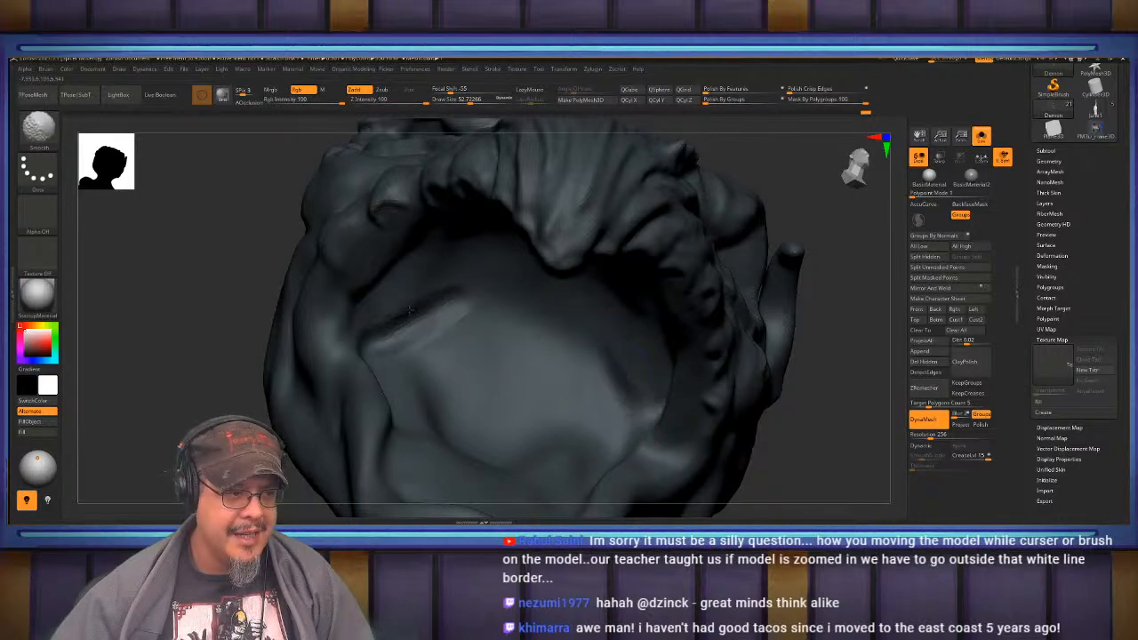
- Set the draw size to about 37 and sculpt the first palate ridge inward from the right gum, smoothing its outer end
{"action": "right_click_drag", "start_coordinate": [456, 289], "coordinate": [539, 315]}
{"action": "key", "text": "s"}
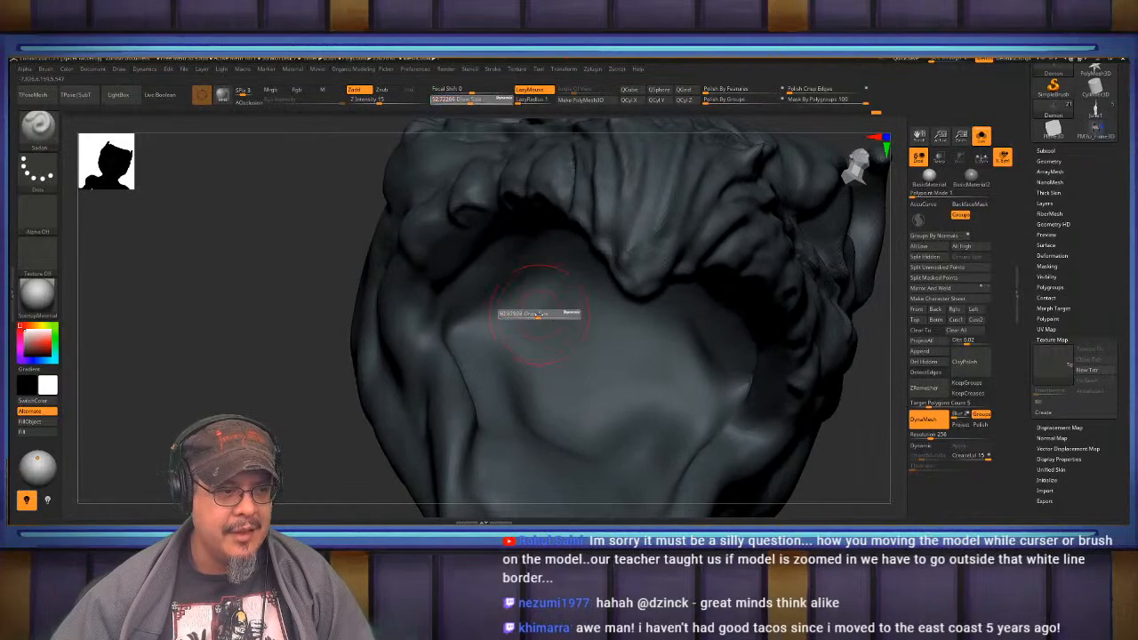
{"action": "left_click_drag", "start_coordinate": [540, 316], "coordinate": [531, 316]}
{"action": "left_click_drag", "start_coordinate": [462, 336], "coordinate": [606, 301]}
{"action": "right_click_drag", "start_coordinate": [600, 329], "coordinate": [612, 276]}
{"action": "mouse_move", "coordinate": [542, 309]}
{"action": "left_mouse_down", "text": "shift"}
{"action": "mouse_move", "coordinate": [610, 308]}
{"action": "mouse_move", "coordinate": [515, 307]}
{"action": "mouse_move", "coordinate": [607, 272]}
{"action": "mouse_move", "coordinate": [642, 293]}
{"action": "mouse_move", "coordinate": [516, 299]}
{"action": "mouse_move", "coordinate": [539, 299]}
{"action": "left_mouse_up", "text": "shift"}
{"action": "left_click_drag", "start_coordinate": [461, 316], "coordinate": [498, 306]}
- Add more parallel ridges to the right side of the palate and blend them toward the gum
{"action": "mouse_move", "coordinate": [520, 307]}
{"action": "right_mouse_down"}
{"action": "mouse_move", "coordinate": [502, 346]}
{"action": "mouse_move", "coordinate": [534, 341]}
{"action": "right_mouse_up"}
{"action": "mouse_move", "coordinate": [440, 322]}
{"action": "left_mouse_down"}
{"action": "mouse_move", "coordinate": [591, 304]}
{"action": "mouse_move", "coordinate": [494, 315]}
{"action": "mouse_move", "coordinate": [611, 321]}
{"action": "left_mouse_up"}
{"action": "mouse_move", "coordinate": [450, 341]}
{"action": "left_mouse_down"}
{"action": "mouse_move", "coordinate": [567, 323]}
{"action": "mouse_move", "coordinate": [614, 349]}
{"action": "left_mouse_up"}
{"action": "right_click_drag", "start_coordinate": [569, 329], "coordinate": [547, 388]}
{"action": "mouse_move", "coordinate": [456, 375]}
{"action": "left_mouse_down", "text": "shift"}
{"action": "mouse_move", "coordinate": [562, 367]}
{"action": "mouse_move", "coordinate": [507, 393]}
{"action": "mouse_move", "coordinate": [455, 360]}
{"action": "left_mouse_up", "text": "shift"}
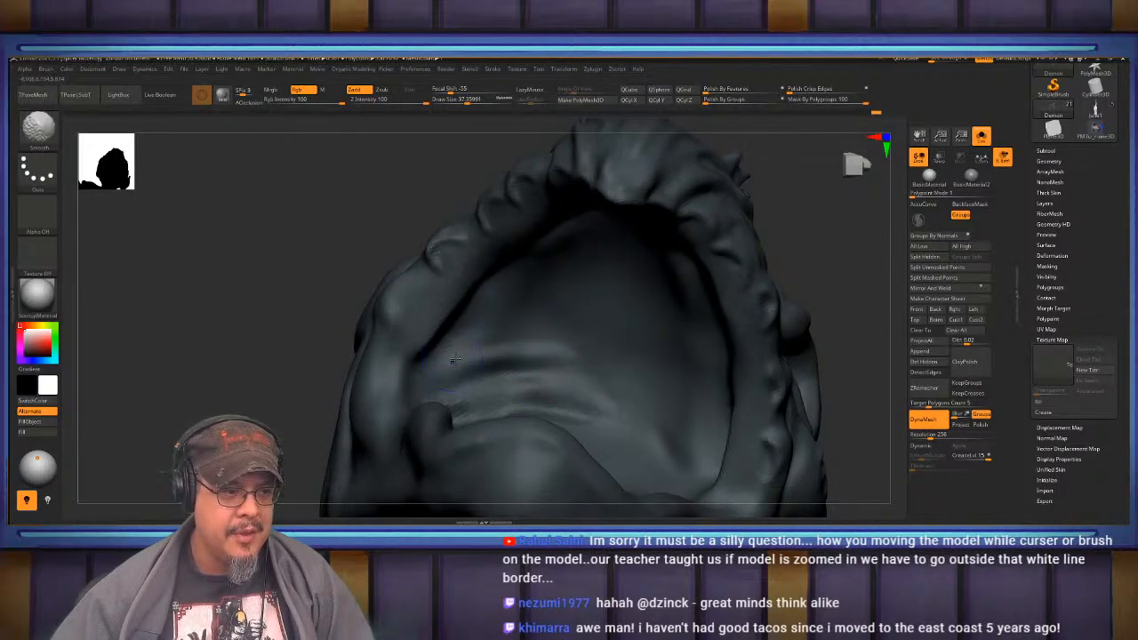
{"action": "right_click_drag", "start_coordinate": [516, 342], "coordinate": [472, 363]}
{"action": "left_click_drag", "start_coordinate": [451, 339], "coordinate": [564, 331]}
{"action": "right_click_drag", "start_coordinate": [516, 336], "coordinate": [558, 333]}
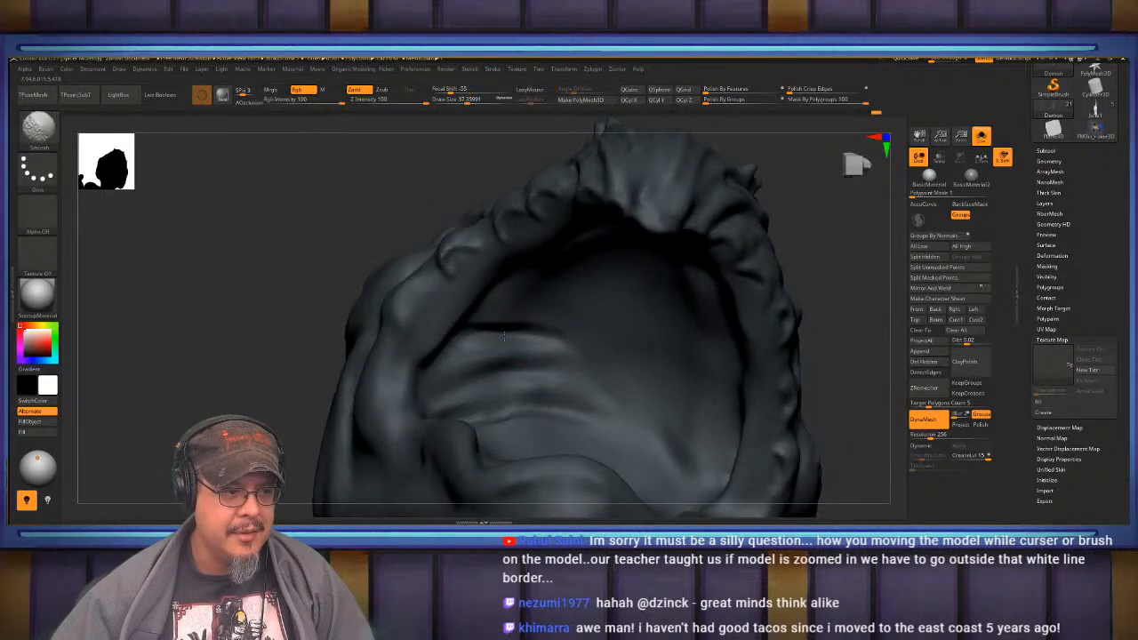
- Sculpt matching ridges on the left side of the palate and smooth their ends
{"action": "right_click_drag", "start_coordinate": [450, 349], "coordinate": [512, 347]}
{"action": "left_click_drag", "start_coordinate": [511, 347], "coordinate": [563, 378]}
{"action": "left_click_drag", "start_coordinate": [532, 321], "coordinate": [606, 402]}
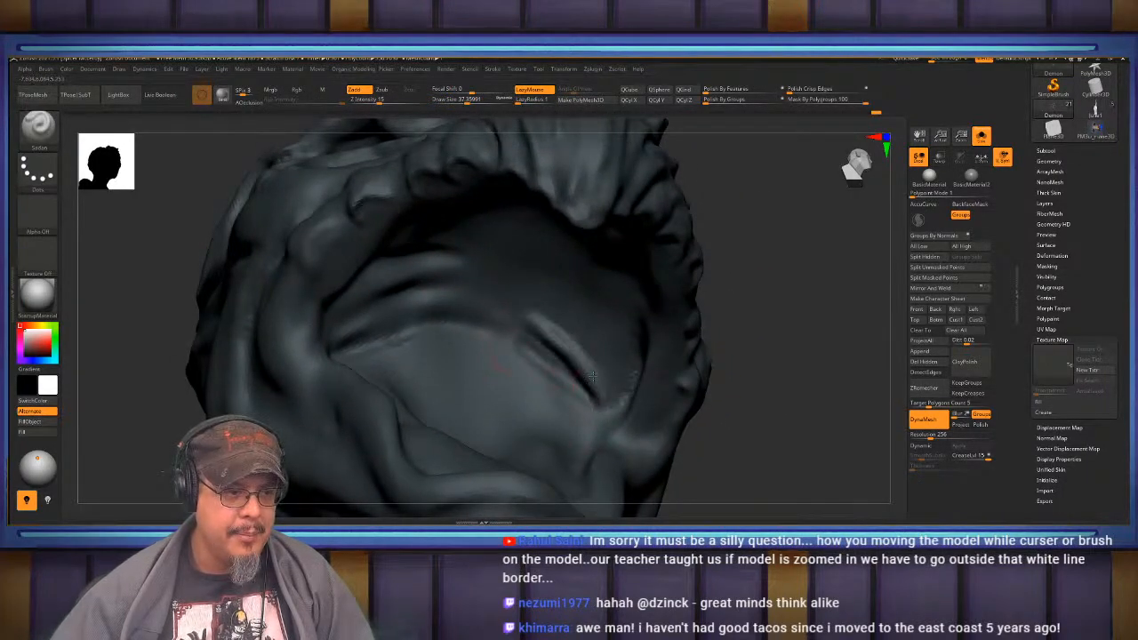
{"action": "mouse_move", "coordinate": [578, 367]}
{"action": "left_mouse_down", "text": "shift"}
{"action": "mouse_move", "coordinate": [590, 393]}
{"action": "mouse_move", "coordinate": [599, 382]}
{"action": "left_mouse_up", "text": "shift"}
{"action": "right_click_drag", "start_coordinate": [593, 342], "coordinate": [591, 373]}
{"action": "mouse_move", "coordinate": [624, 416]}
{"action": "left_mouse_down"}
{"action": "mouse_move", "coordinate": [606, 390]}
{"action": "mouse_move", "coordinate": [523, 337]}
{"action": "left_mouse_up"}
{"action": "mouse_move", "coordinate": [569, 347]}
{"action": "right_mouse_down"}
{"action": "mouse_move", "coordinate": [576, 357]}
{"action": "mouse_move", "coordinate": [592, 334]}
{"action": "right_mouse_up"}
{"action": "mouse_move", "coordinate": [644, 389]}
{"action": "left_mouse_down"}
{"action": "mouse_move", "coordinate": [592, 347]}
{"action": "mouse_move", "coordinate": [527, 327]}
{"action": "mouse_move", "coordinate": [639, 375]}
{"action": "left_mouse_up"}
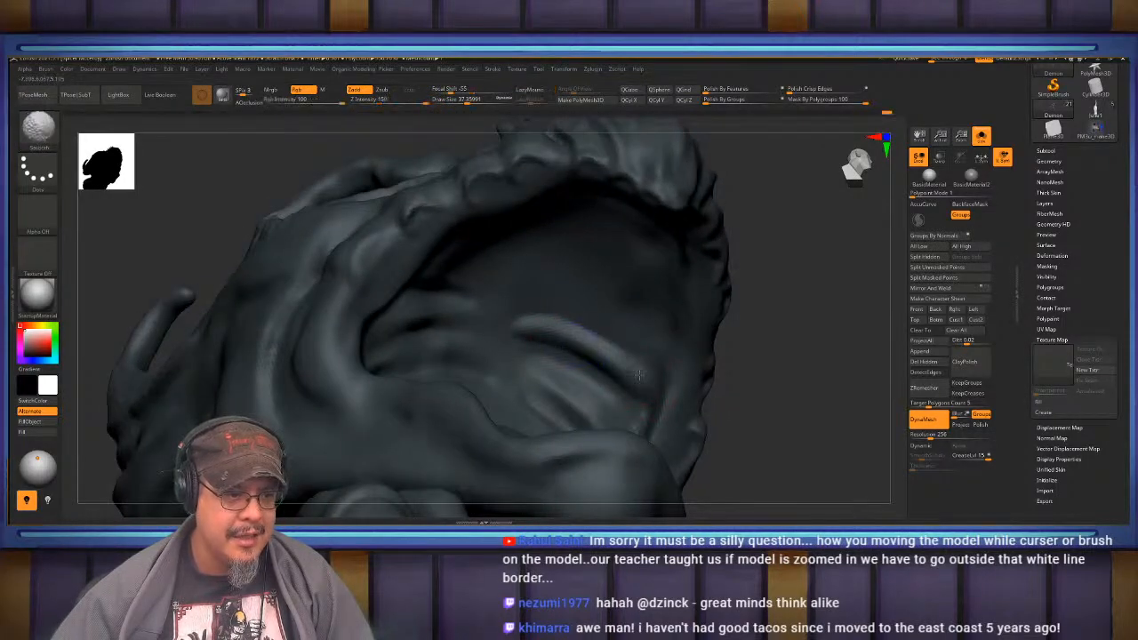
- Continue the right-side palate ridges forward toward the snout with shorter folds, softening them near the gum
{"action": "right_click_drag", "start_coordinate": [495, 330], "coordinate": [434, 384]}
{"action": "mouse_move", "coordinate": [427, 384]}
{"action": "left_mouse_down"}
{"action": "mouse_move", "coordinate": [522, 416]}
{"action": "mouse_move", "coordinate": [421, 387]}
{"action": "left_mouse_up"}
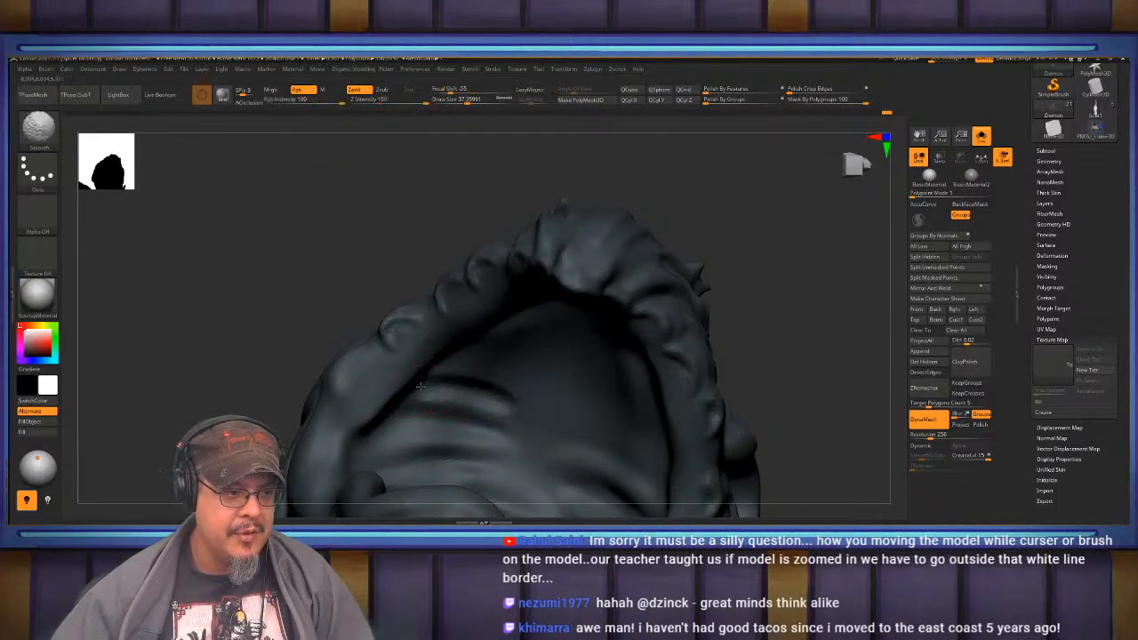
{"action": "mouse_move", "coordinate": [460, 352]}
{"action": "left_mouse_down"}
{"action": "mouse_move", "coordinate": [534, 387]}
{"action": "mouse_move", "coordinate": [470, 362]}
{"action": "left_mouse_up"}
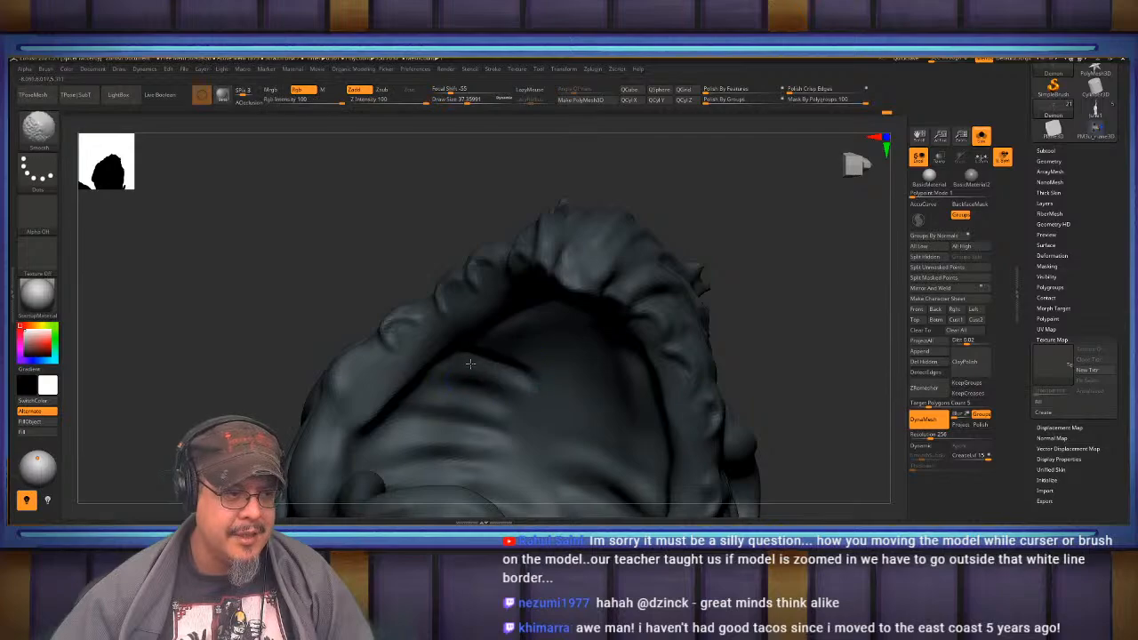
{"action": "right_click_drag", "start_coordinate": [475, 363], "coordinate": [532, 349]}
{"action": "mouse_move", "coordinate": [493, 332]}
{"action": "left_mouse_down"}
{"action": "mouse_move", "coordinate": [564, 375]}
{"action": "mouse_move", "coordinate": [511, 339]}
{"action": "left_mouse_up"}
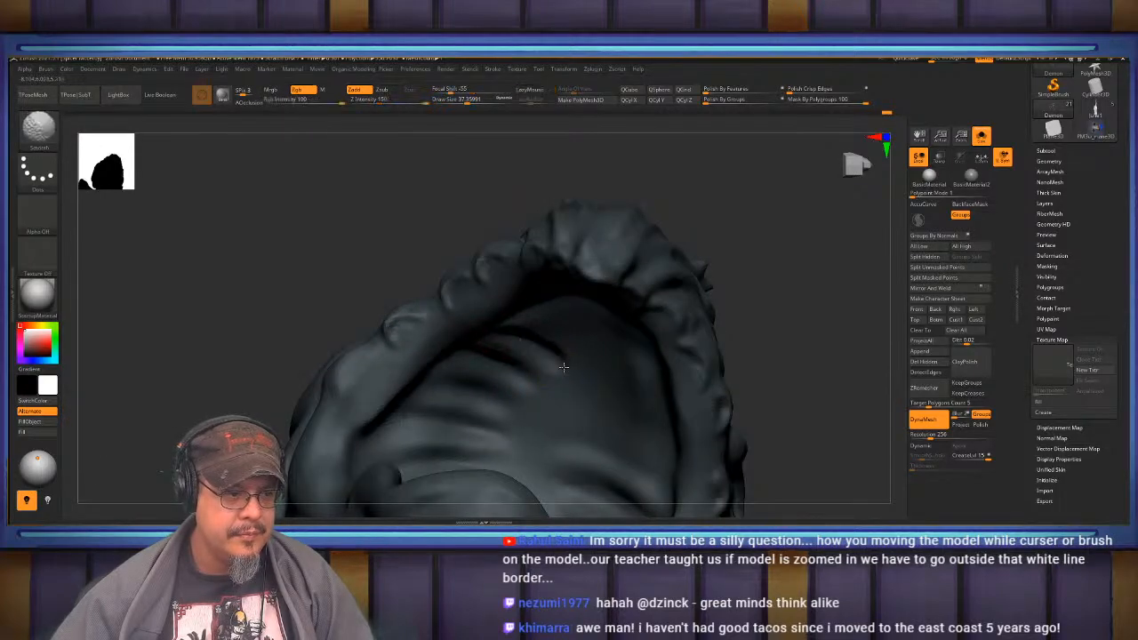
- Deepen and smooth the rear ridges on the left side of the palate
{"action": "right_click_drag", "start_coordinate": [551, 356], "coordinate": [629, 445]}
{"action": "left_click_drag", "start_coordinate": [578, 434], "coordinate": [663, 480]}
{"action": "right_click_drag", "start_coordinate": [614, 454], "coordinate": [673, 473]}
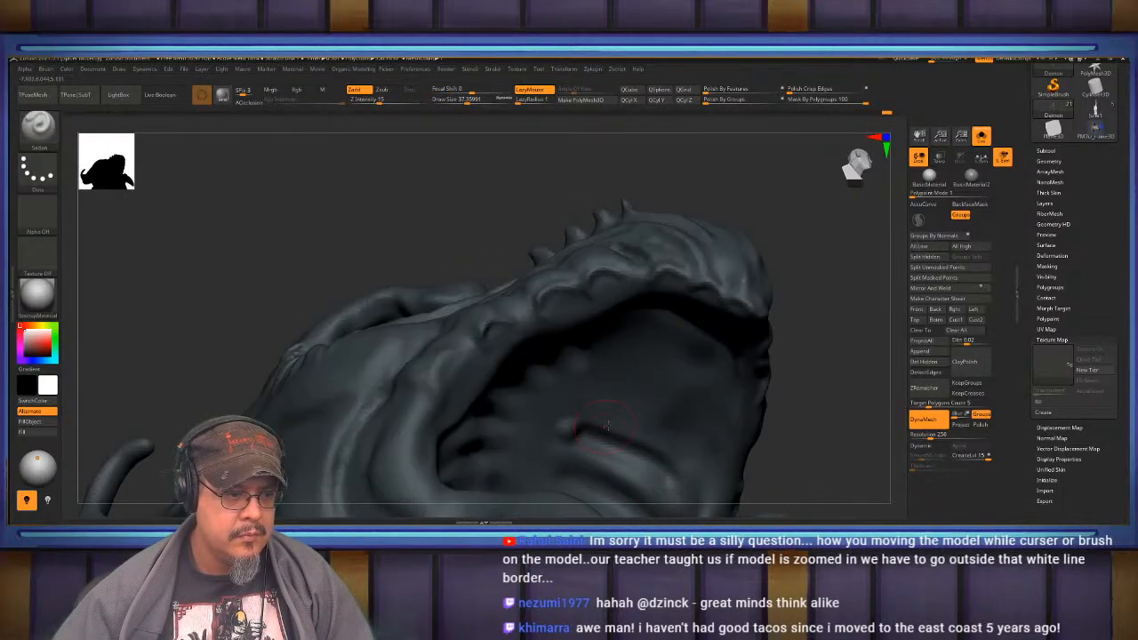
{"action": "left_click_drag", "start_coordinate": [672, 473], "coordinate": [574, 430], "text": "shift"}
{"action": "mouse_move", "coordinate": [595, 425]}
{"action": "right_mouse_down"}
{"action": "mouse_move", "coordinate": [550, 361]}
{"action": "mouse_move", "coordinate": [532, 361]}
{"action": "right_mouse_up"}
{"action": "left_click_drag", "start_coordinate": [534, 363], "coordinate": [630, 429]}
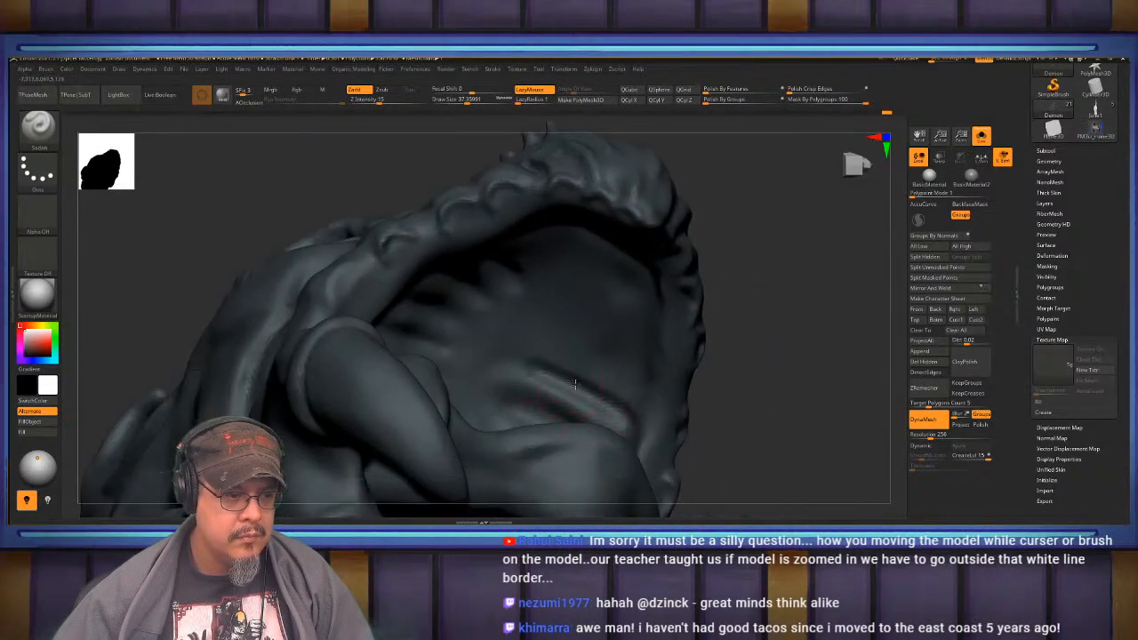
{"action": "left_click_drag", "start_coordinate": [577, 382], "coordinate": [628, 430]}
- Extend the left-side palate ridges forward toward the snout and blend their ends
{"action": "right_click_drag", "start_coordinate": [626, 429], "coordinate": [600, 401]}
{"action": "right_click_drag", "start_coordinate": [504, 363], "coordinate": [551, 386]}
{"action": "left_click_drag", "start_coordinate": [555, 386], "coordinate": [639, 441]}
{"action": "mouse_move", "coordinate": [582, 400]}
{"action": "left_mouse_down"}
{"action": "mouse_move", "coordinate": [643, 448]}
{"action": "mouse_move", "coordinate": [570, 393]}
{"action": "left_mouse_up"}
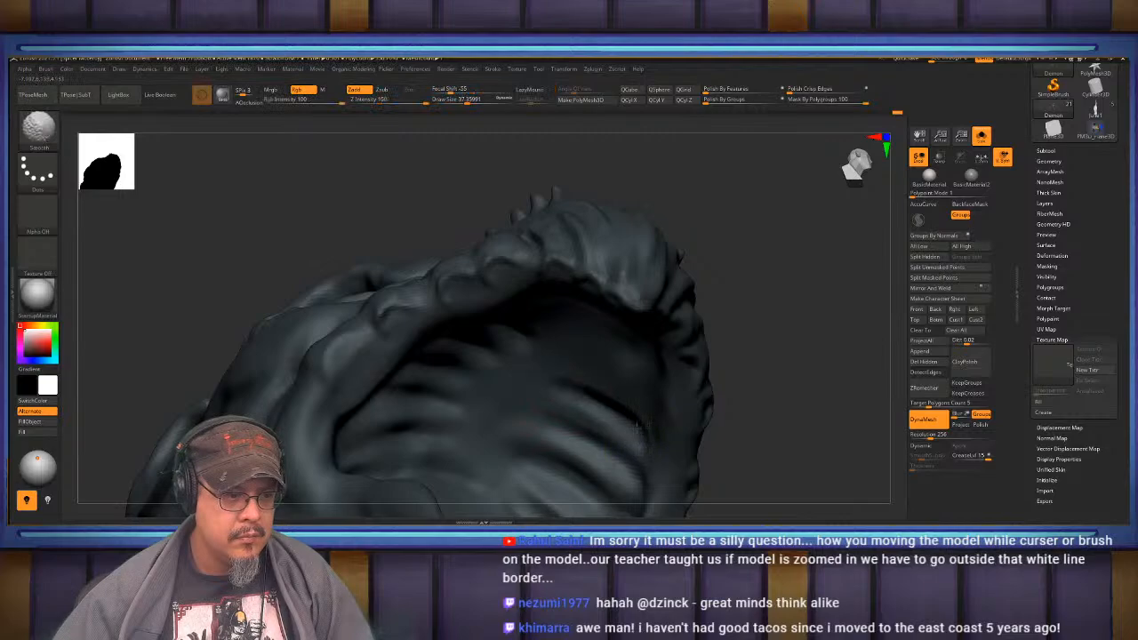
{"action": "left_click_drag", "start_coordinate": [557, 355], "coordinate": [644, 411]}
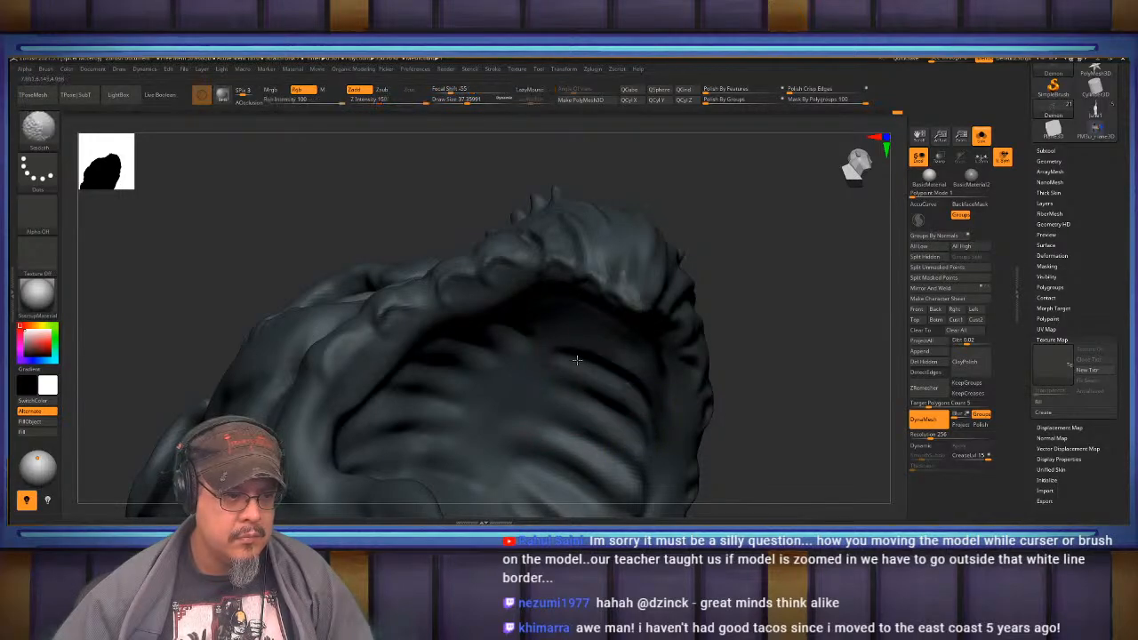
- Sculpt the palate's midline between the two sets of ridges and smooth their inner ends into it
{"action": "right_click_drag", "start_coordinate": [577, 360], "coordinate": [569, 359]}
{"action": "left_click_drag", "start_coordinate": [569, 358], "coordinate": [496, 474]}
{"action": "mouse_move", "coordinate": [509, 462]}
{"action": "right_mouse_down"}
{"action": "mouse_move", "coordinate": [571, 365]}
{"action": "mouse_move", "coordinate": [588, 366]}
{"action": "right_mouse_up"}
{"action": "mouse_move", "coordinate": [570, 366]}
{"action": "left_mouse_down"}
{"action": "mouse_move", "coordinate": [537, 434]}
{"action": "mouse_move", "coordinate": [546, 409]}
{"action": "left_mouse_up"}
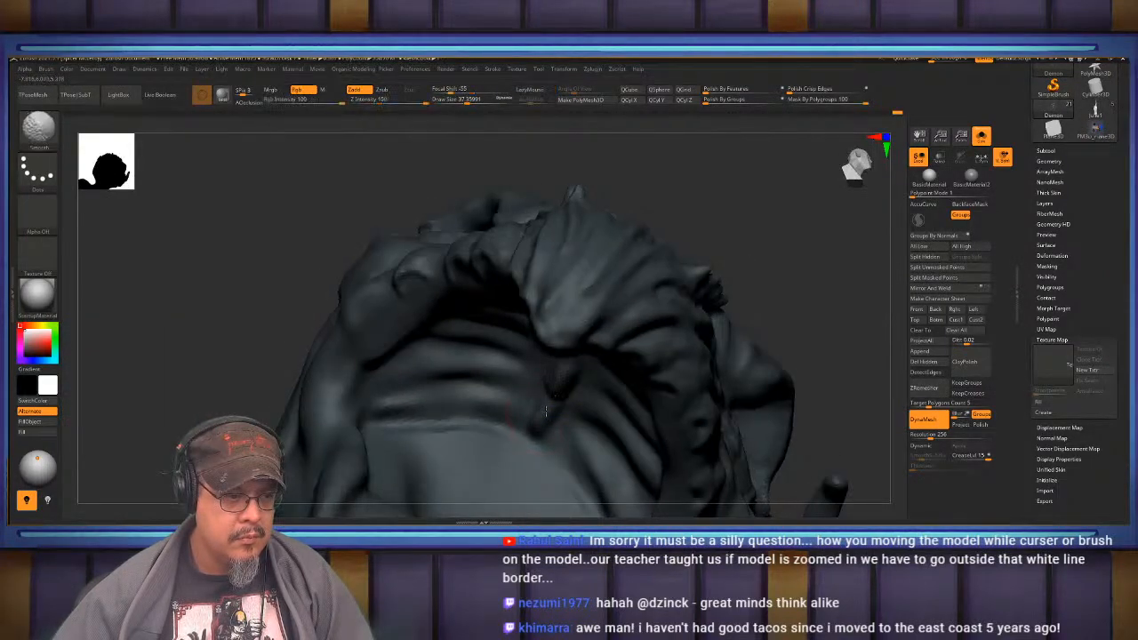
{"action": "right_click_drag", "start_coordinate": [556, 386], "coordinate": [541, 374]}
{"action": "left_click_drag", "start_coordinate": [507, 393], "coordinate": [535, 406]}
{"action": "right_click_drag", "start_coordinate": [535, 406], "coordinate": [542, 395]}
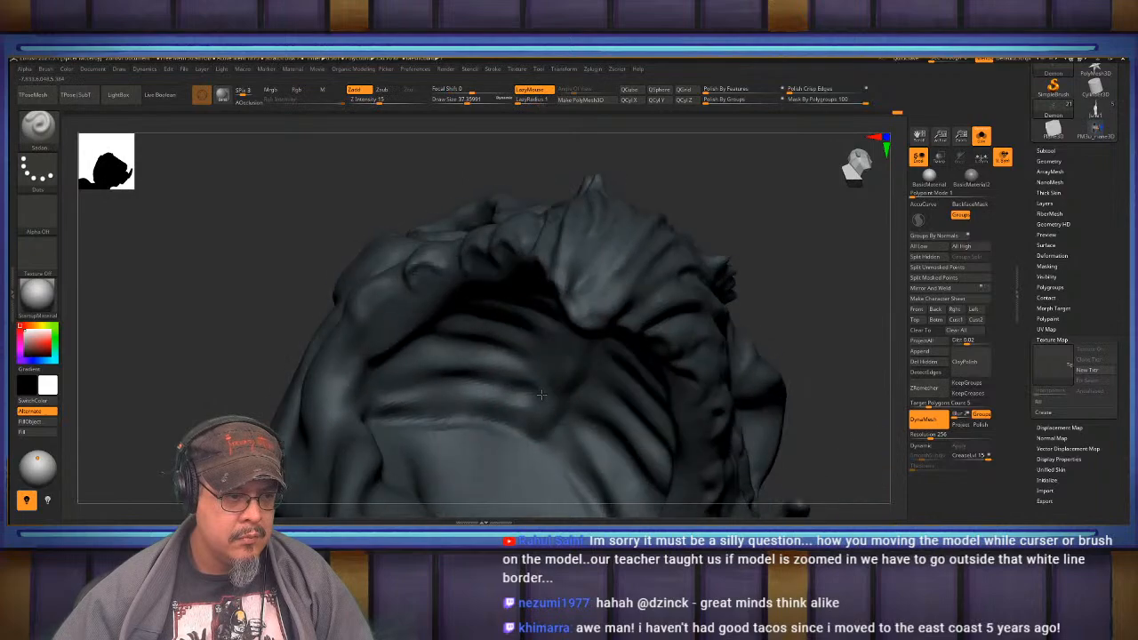
{"action": "key", "text": "shift"}
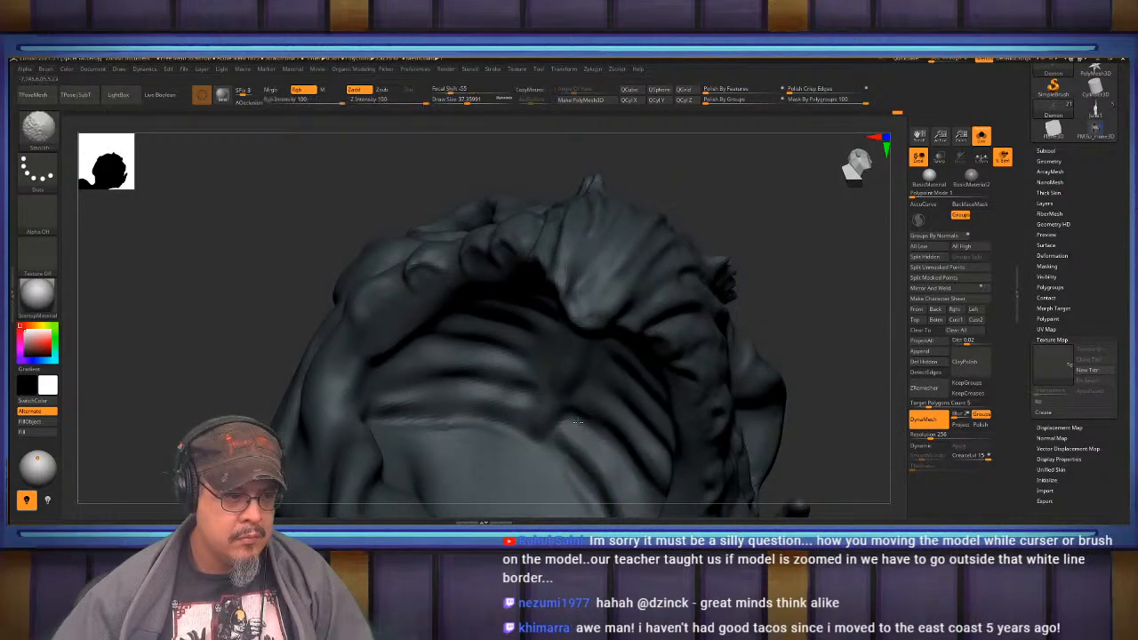
- Turn off Solo to view the whole statue, then isolate the demon together with its eyes, teeth and tongue
{"action": "key", "text": "f"}
{"action": "right_click_drag", "start_coordinate": [467, 401], "coordinate": [552, 339]}
{"action": "key", "text": "f"}
{"action": "left_click_drag", "start_coordinate": [587, 347], "coordinate": [688, 379], "text": "ctrl"}
{"action": "right_click_drag", "start_coordinate": [689, 378], "coordinate": [605, 355]}
{"action": "left_click", "coordinate": [981, 135]}
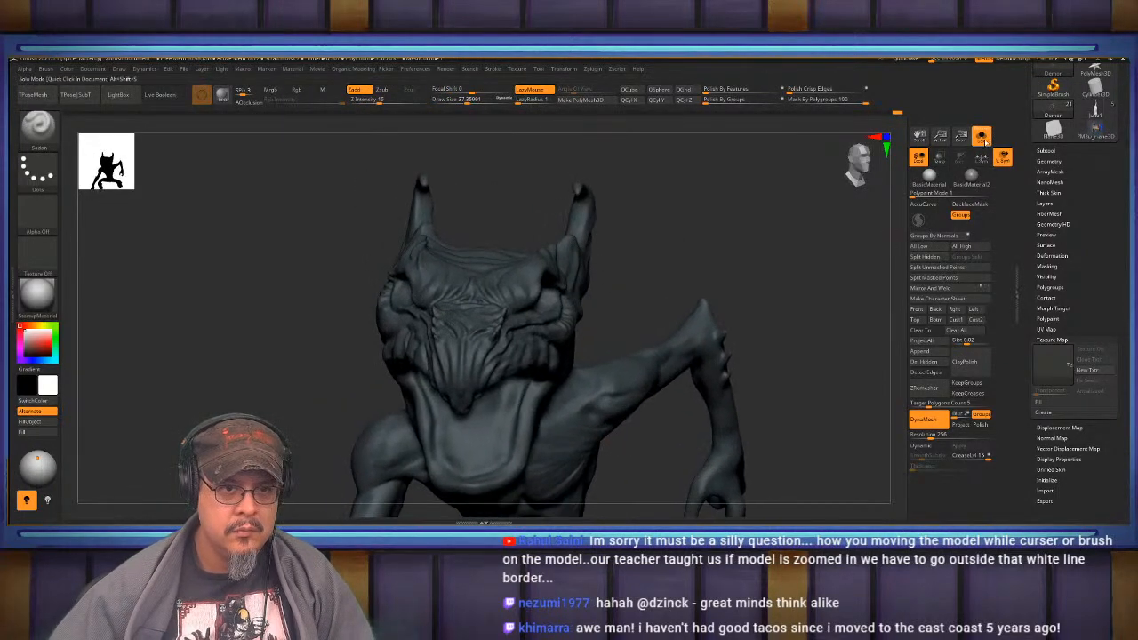
{"action": "key", "text": "f"}
{"action": "left_click", "coordinate": [315, 364], "text": "alt"}
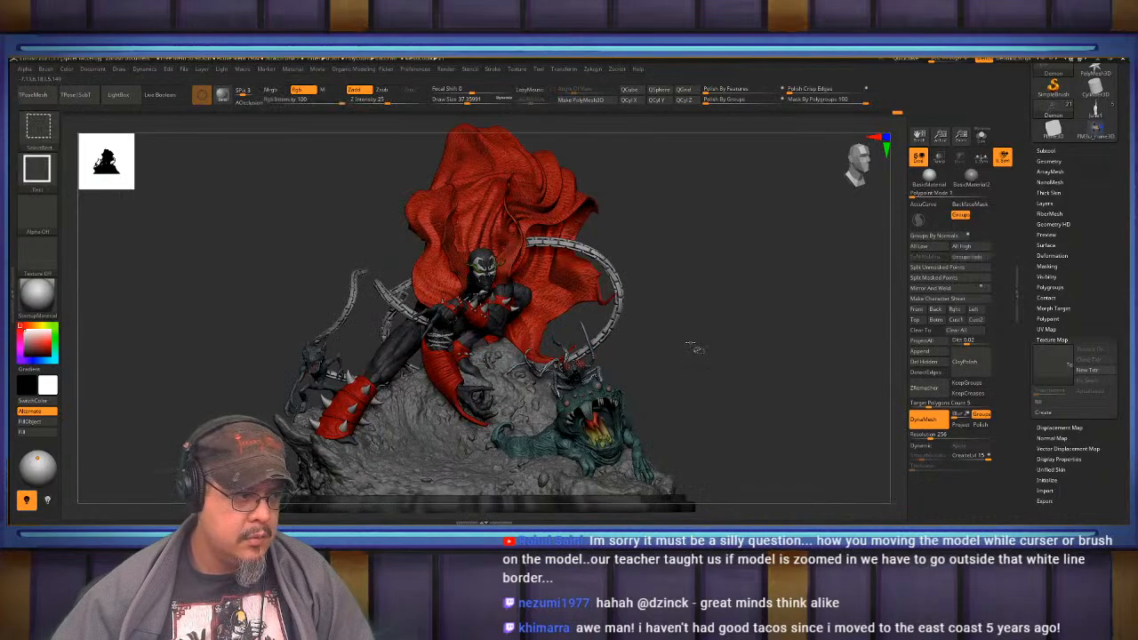
{"action": "left_click", "coordinate": [981, 135]}
{"action": "key", "text": "f"}
{"action": "left_click_drag", "start_coordinate": [566, 343], "coordinate": [664, 315]}
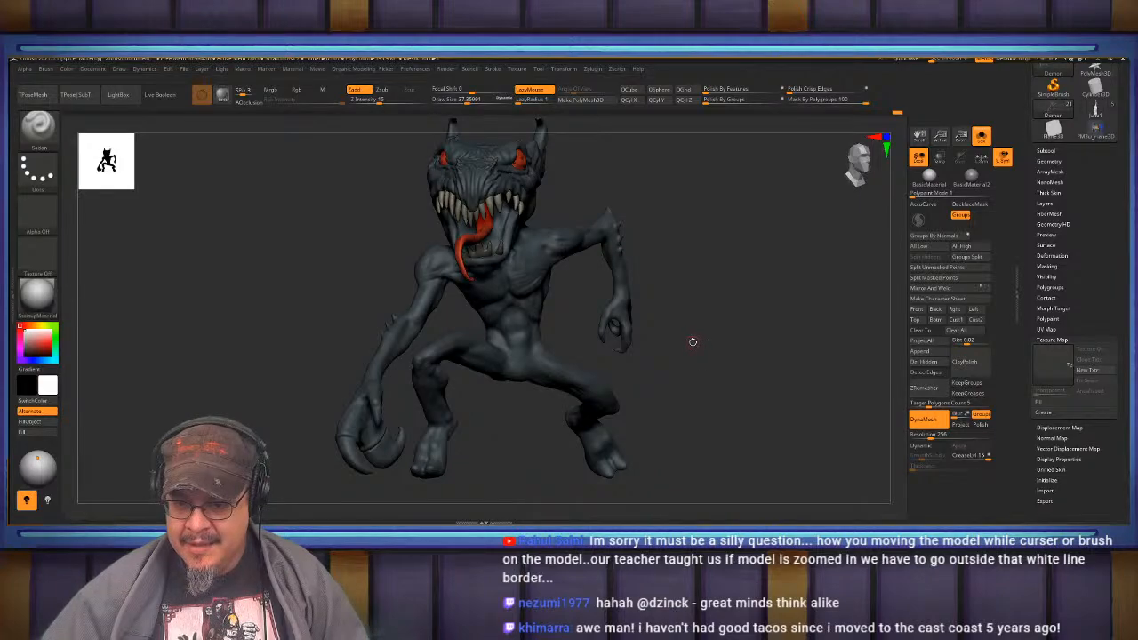
- Smooth the inner end of the collarbone at the base of the neck and undo the last stroke
{"action": "mouse_move", "coordinate": [662, 334]}
{"action": "right_mouse_down"}
{"action": "mouse_move", "coordinate": [569, 337]}
{"action": "mouse_move", "coordinate": [614, 329]}
{"action": "mouse_move", "coordinate": [582, 353]}
{"action": "mouse_move", "coordinate": [458, 284]}
{"action": "mouse_move", "coordinate": [532, 285]}
{"action": "mouse_move", "coordinate": [535, 315]}
{"action": "right_mouse_up"}
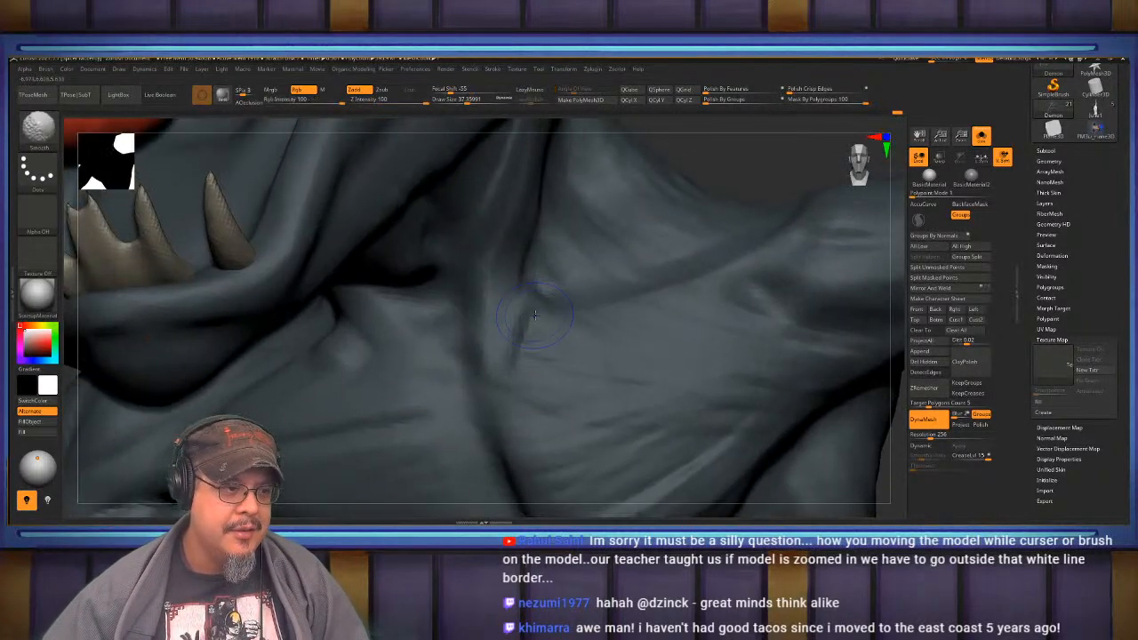
{"action": "right_click_drag", "start_coordinate": [516, 354], "coordinate": [566, 294]}
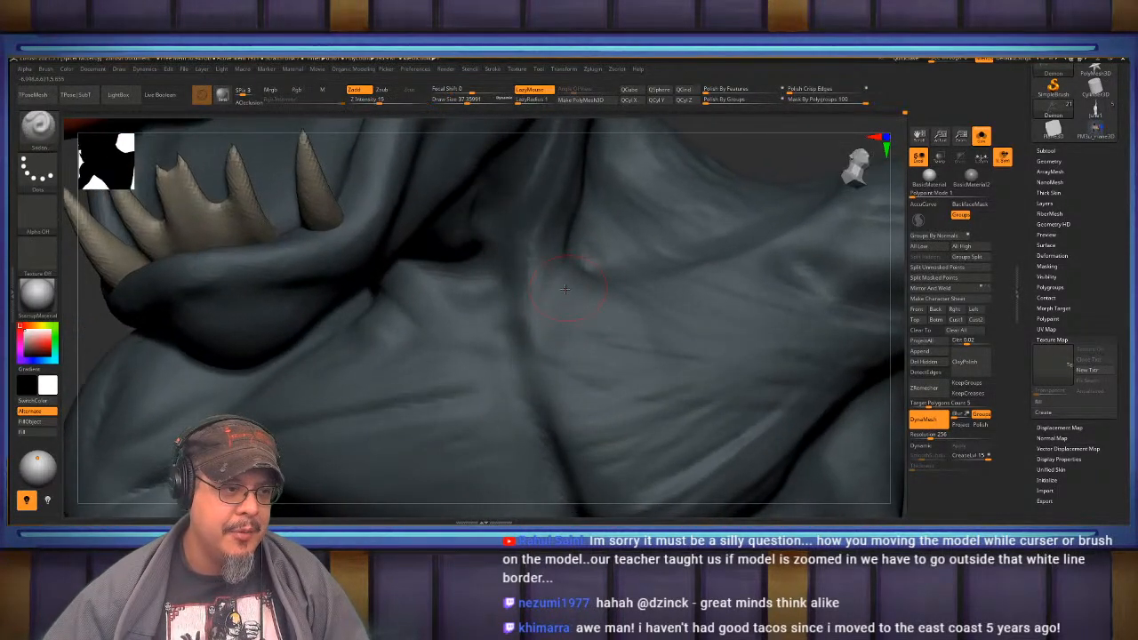
{"action": "left_click_drag", "start_coordinate": [567, 294], "coordinate": [560, 284]}
{"action": "key", "text": "ctrl+z"}
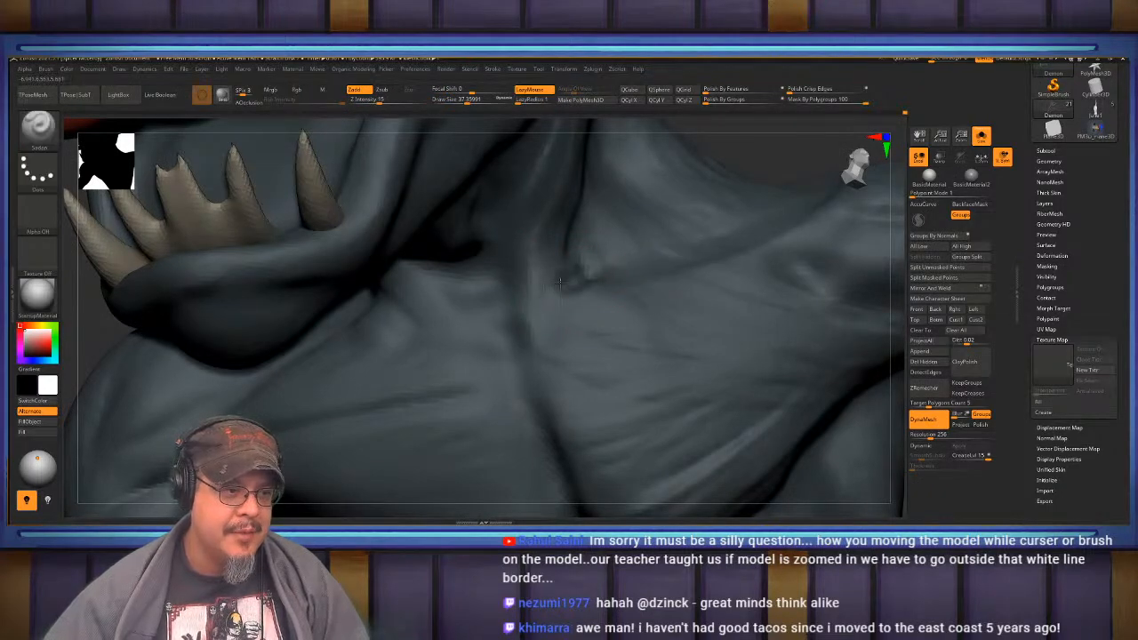
{"action": "mouse_move", "coordinate": [560, 277]}
{"action": "right_mouse_down"}
{"action": "mouse_move", "coordinate": [516, 311]}
{"action": "mouse_move", "coordinate": [469, 300]}
{"action": "right_mouse_up"}
- Switch to the Move brush, set the draw size to about 73, and reshape and smooth the collarbone area below the neck
{"action": "key", "text": "b"}
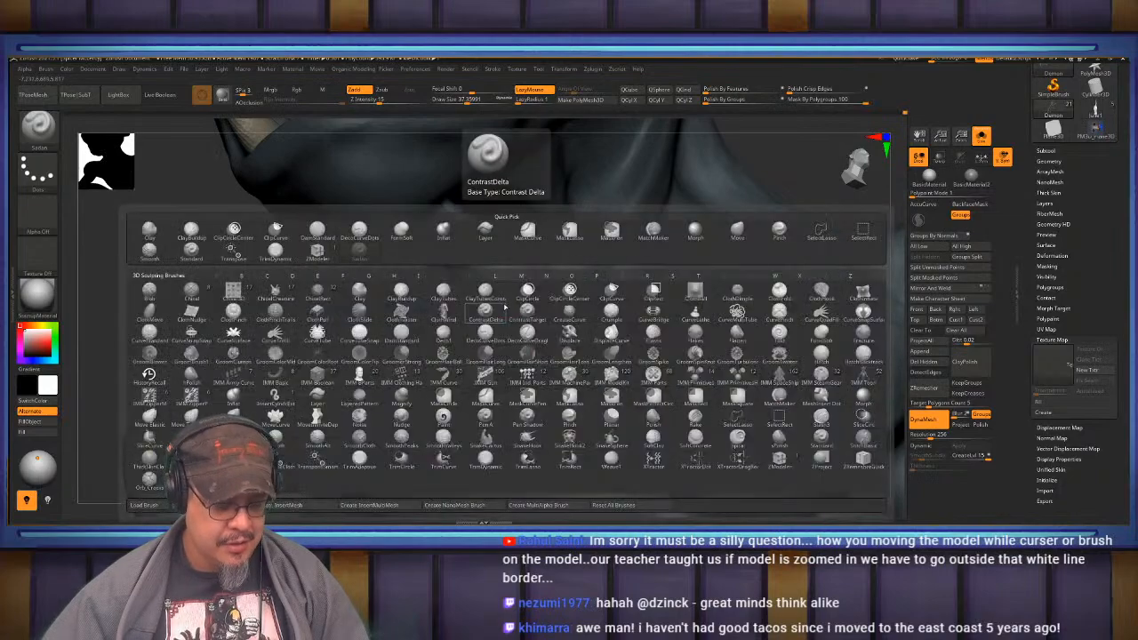
{"action": "key", "text": "m"}
{"action": "key", "text": "v"}
{"action": "key", "text": "s"}
{"action": "left_click_drag", "start_coordinate": [468, 301], "coordinate": [466, 303]}
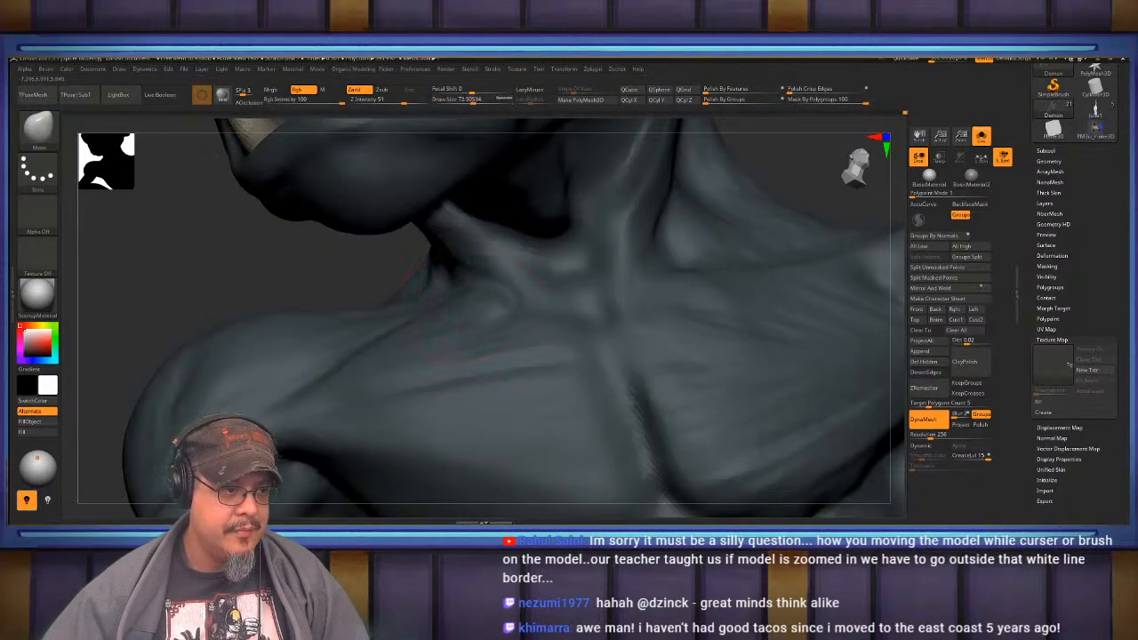
{"action": "key", "text": "shift"}
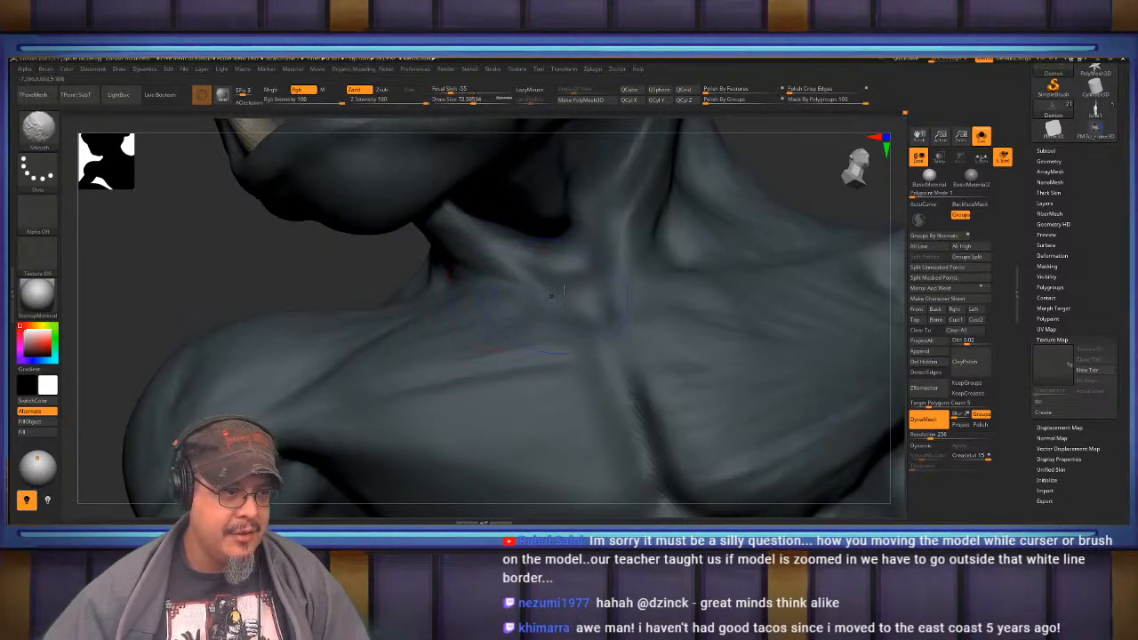
{"action": "mouse_move", "coordinate": [551, 295]}
{"action": "right_mouse_down"}
{"action": "mouse_move", "coordinate": [525, 286]}
{"action": "mouse_move", "coordinate": [519, 304]}
{"action": "right_mouse_up"}
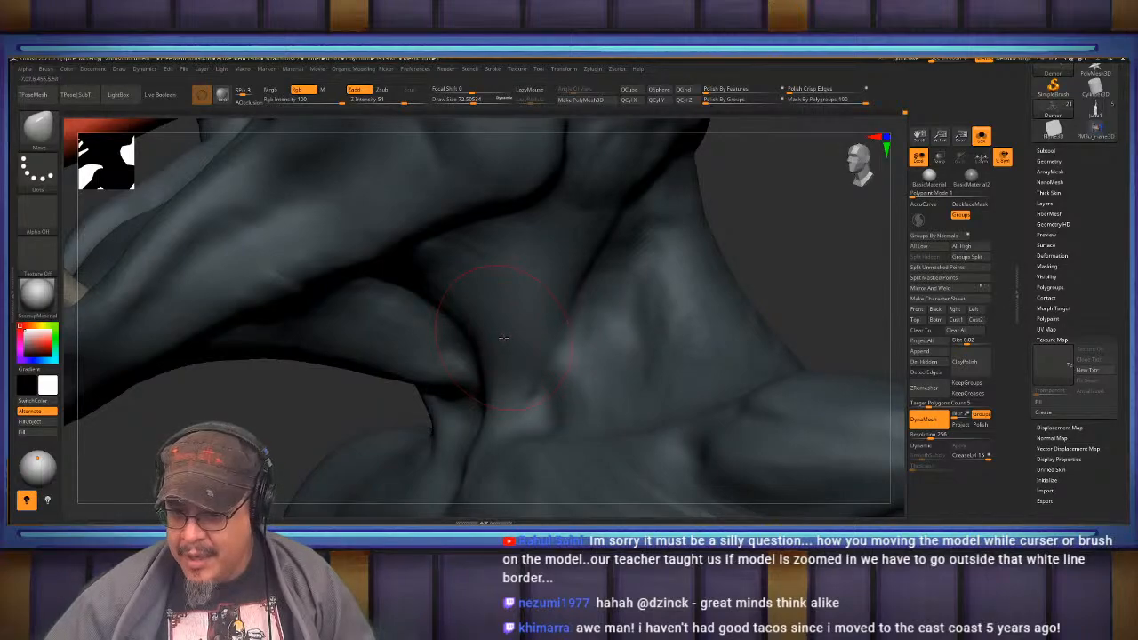
- Switch to the ClayBuildup brush, build up the muscle along the side of the neck, and smooth it
{"action": "mouse_move", "coordinate": [766, 246]}
{"action": "right_mouse_down"}
{"action": "mouse_move", "coordinate": [793, 243]}
{"action": "mouse_move", "coordinate": [569, 281]}
{"action": "mouse_move", "coordinate": [452, 357]}
{"action": "mouse_move", "coordinate": [507, 307]}
{"action": "right_mouse_up"}
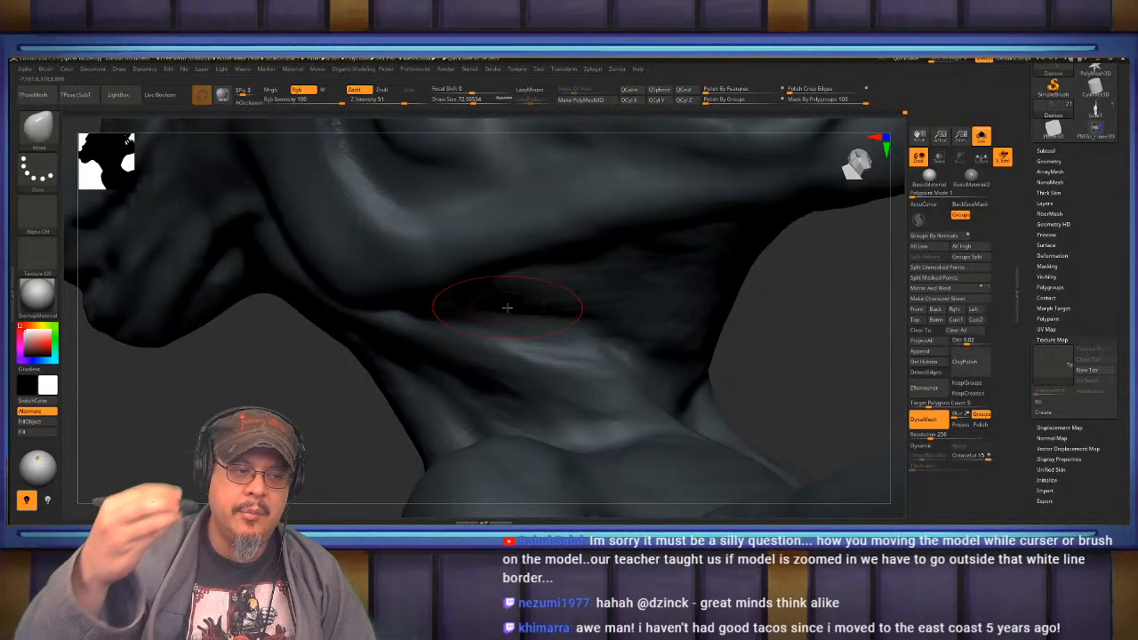
{"action": "mouse_move", "coordinate": [439, 329]}
{"action": "right_mouse_down"}
{"action": "mouse_move", "coordinate": [464, 318]}
{"action": "mouse_move", "coordinate": [488, 331]}
{"action": "mouse_move", "coordinate": [525, 312]}
{"action": "mouse_move", "coordinate": [526, 349]}
{"action": "right_mouse_up"}
{"action": "key", "text": "b"}
{"action": "key", "text": "c"}
{"action": "key", "text": "b"}
{"action": "left_click_drag", "start_coordinate": [525, 349], "coordinate": [589, 358]}
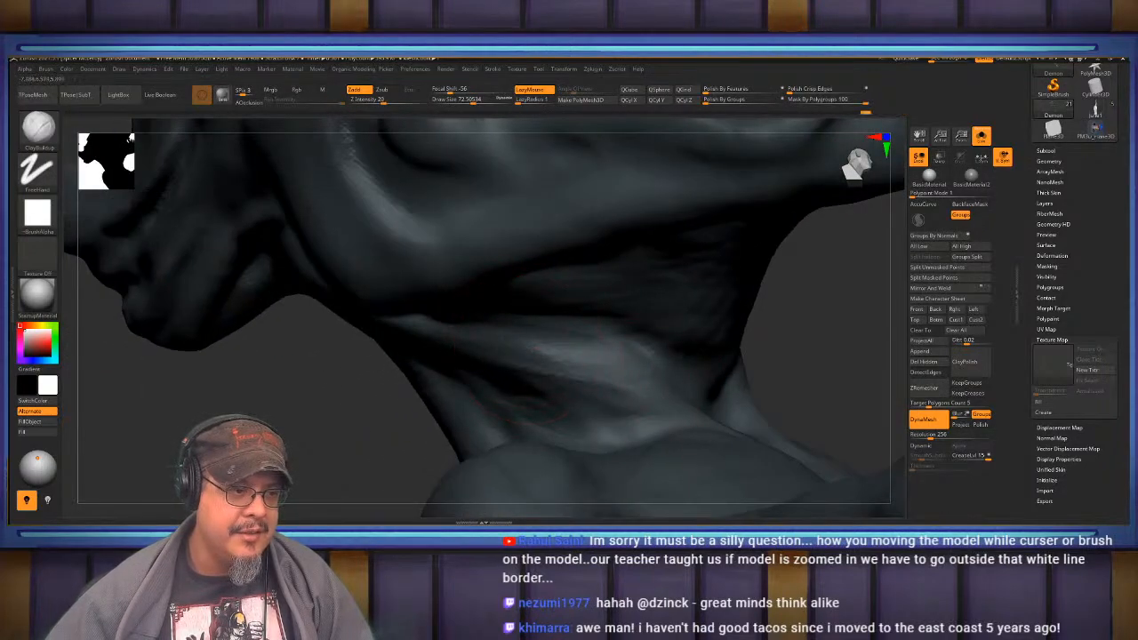
{"action": "left_click_drag", "start_coordinate": [633, 389], "coordinate": [407, 330]}
{"action": "mouse_move", "coordinate": [529, 320]}
{"action": "right_mouse_down"}
{"action": "mouse_move", "coordinate": [512, 320]}
{"action": "mouse_move", "coordinate": [527, 348]}
{"action": "right_mouse_up"}
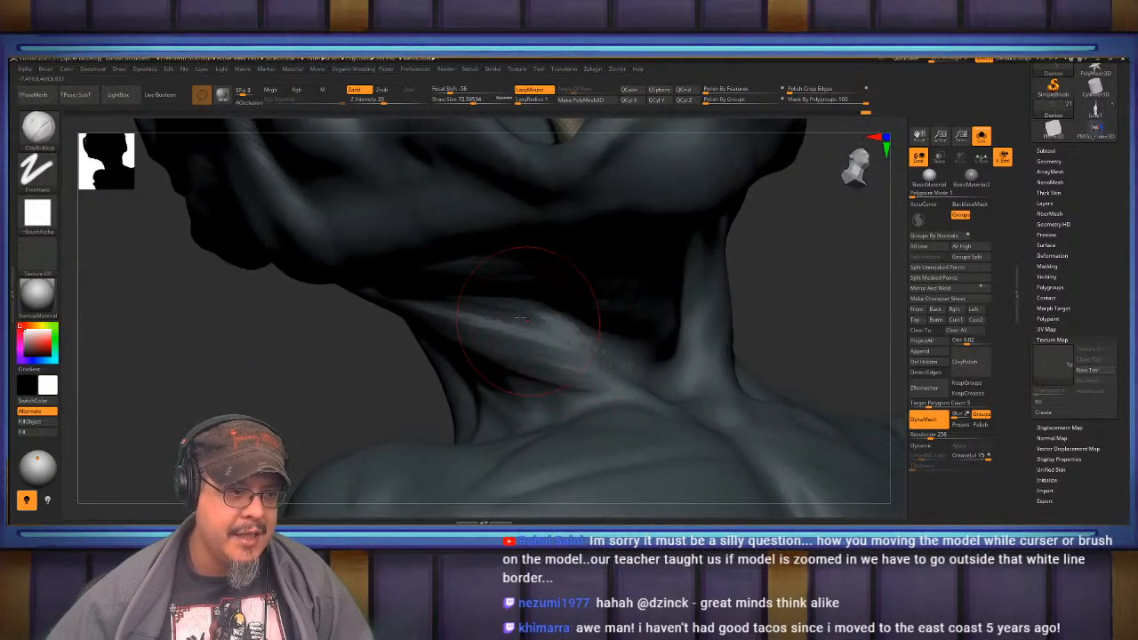
{"action": "left_click_drag", "start_coordinate": [553, 340], "coordinate": [476, 320], "text": "shift"}
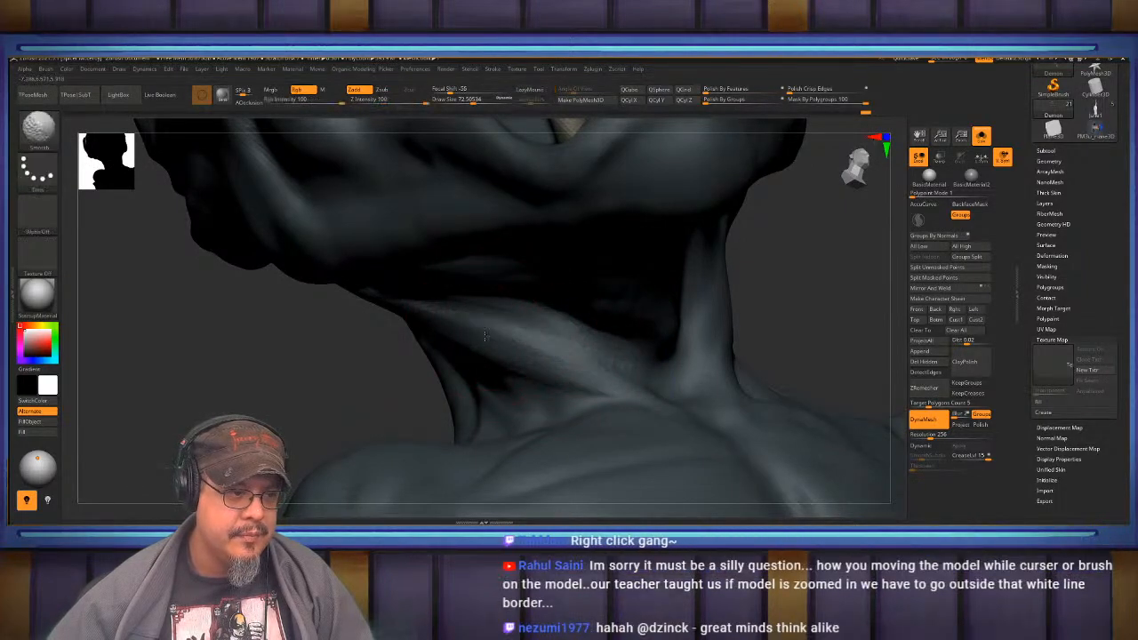
{"action": "right_click_drag", "start_coordinate": [436, 298], "coordinate": [444, 299]}
- Switch to the Standard brush, set the draw size to about 27, and sculpt a skin fold at the corner of the mouth
{"action": "mouse_move", "coordinate": [508, 241]}
{"action": "right_mouse_down", "text": "ctrl"}
{"action": "mouse_move", "coordinate": [590, 343]}
{"action": "mouse_move", "coordinate": [707, 338]}
{"action": "right_mouse_up", "text": "ctrl"}
{"action": "right_click_drag", "start_coordinate": [707, 338], "coordinate": [694, 276], "text": "ctrl"}
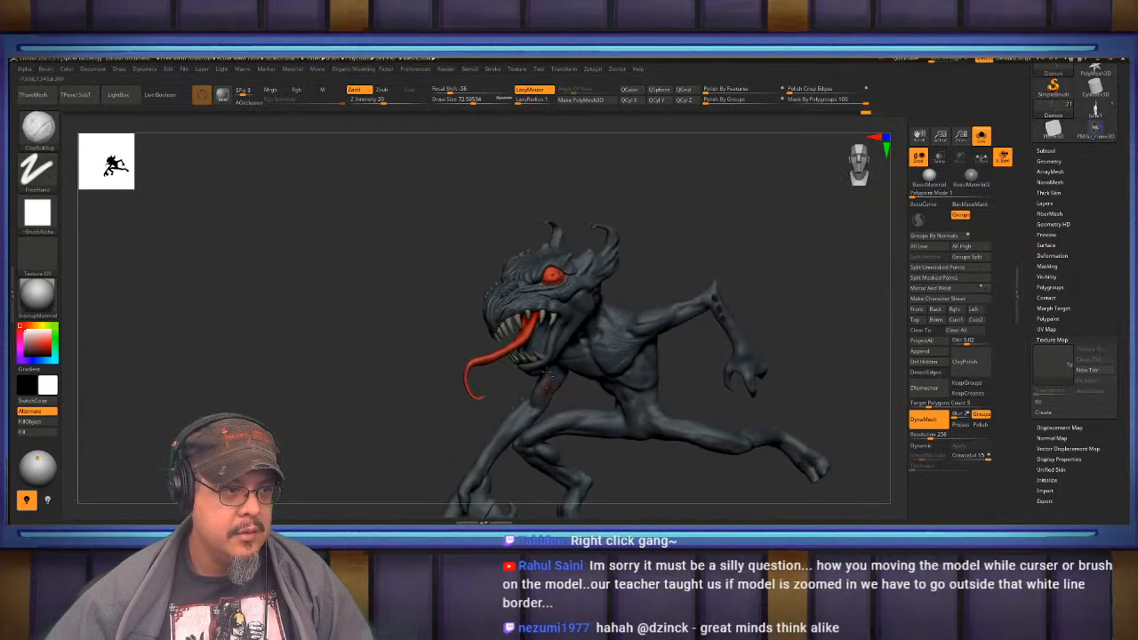
{"action": "right_click_drag", "start_coordinate": [667, 356], "coordinate": [583, 311], "text": "ctrl"}
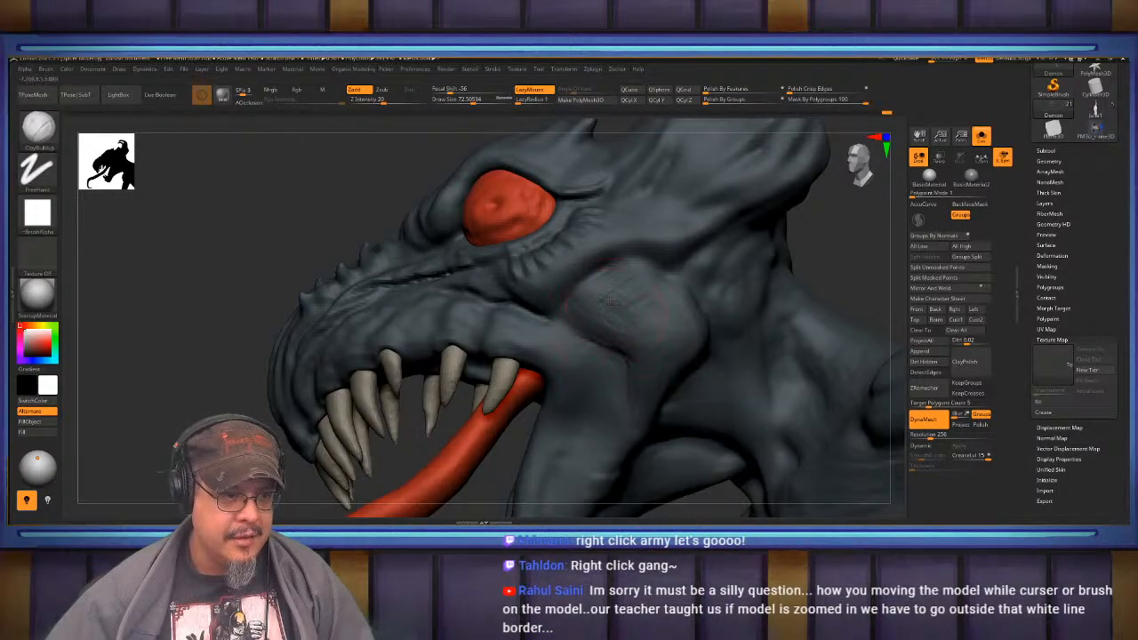
{"action": "right_click_drag", "start_coordinate": [610, 301], "coordinate": [586, 254]}
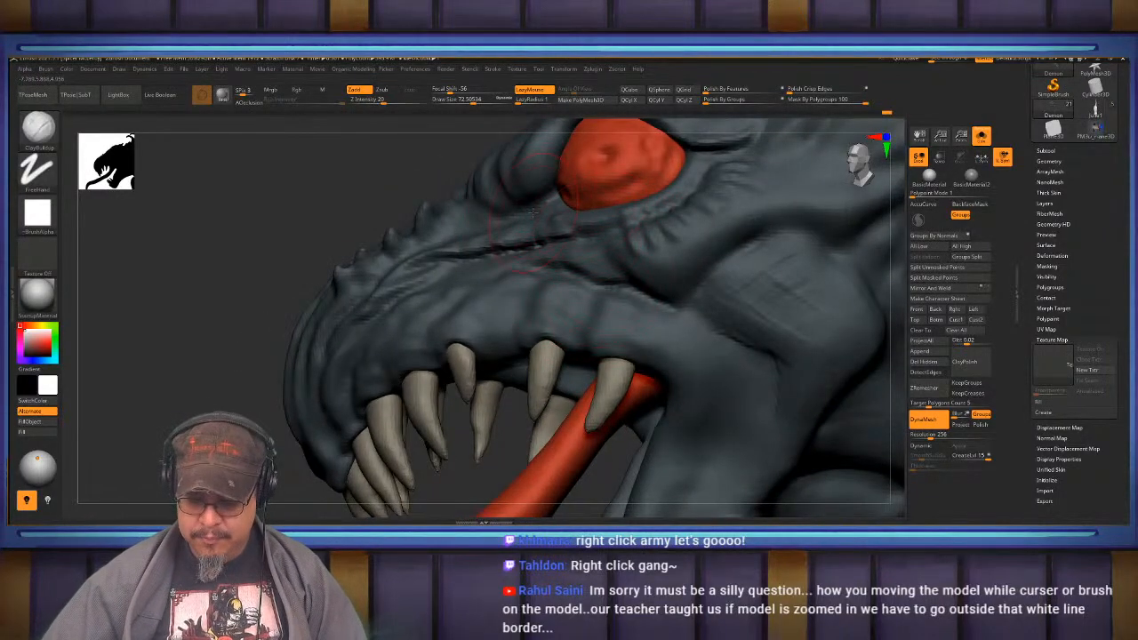
{"action": "right_click_drag", "start_coordinate": [560, 210], "coordinate": [628, 283]}
{"action": "key", "text": "b"}
{"action": "key", "text": "s"}
{"action": "key", "text": "t"}
{"action": "key", "text": "s"}
{"action": "left_click_drag", "start_coordinate": [625, 283], "coordinate": [618, 282]}
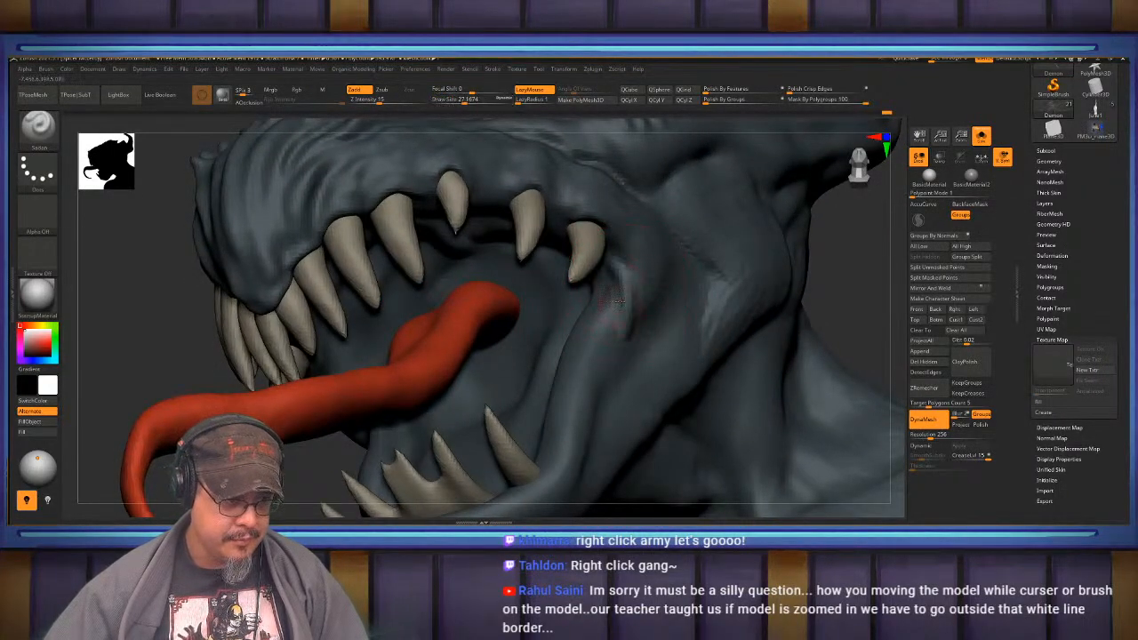
{"action": "mouse_move", "coordinate": [626, 300]}
{"action": "right_mouse_down"}
{"action": "mouse_move", "coordinate": [620, 321]}
{"action": "mouse_move", "coordinate": [642, 290]}
{"action": "mouse_move", "coordinate": [683, 272]}
{"action": "right_mouse_up"}
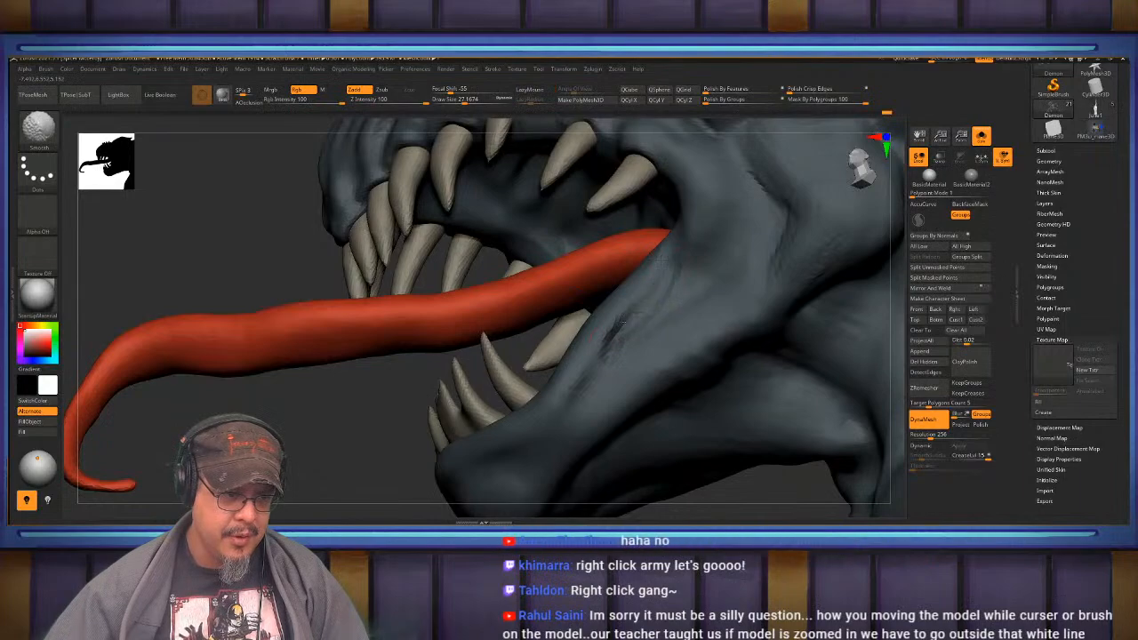
- Sculpt a long crease along the side of the lower jaw below the lip, smoothing its rear end with the Smooth brush
{"action": "right_click_drag", "start_coordinate": [610, 351], "coordinate": [413, 343]}
{"action": "left_click_drag", "start_coordinate": [413, 343], "coordinate": [502, 345]}
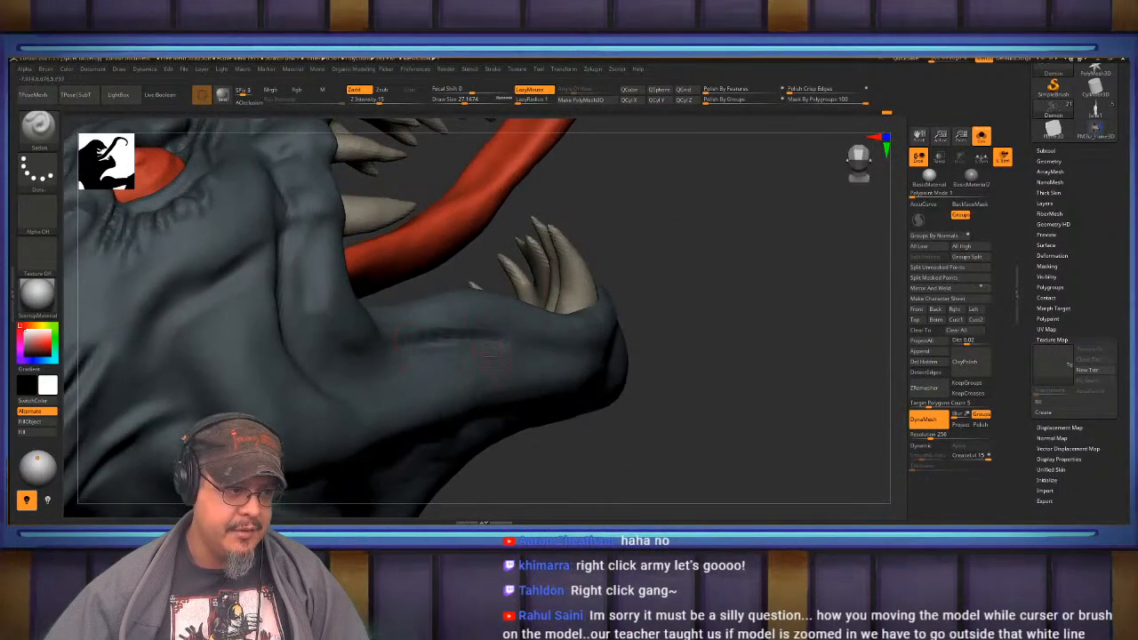
{"action": "right_click_drag", "start_coordinate": [501, 345], "coordinate": [427, 341]}
{"action": "mouse_move", "coordinate": [426, 340]}
{"action": "left_mouse_down", "text": "shift"}
{"action": "mouse_move", "coordinate": [495, 338]}
{"action": "mouse_move", "coordinate": [397, 343]}
{"action": "left_mouse_up", "text": "shift"}
{"action": "left_click_drag", "start_coordinate": [404, 341], "coordinate": [513, 345]}
{"action": "right_click_drag", "start_coordinate": [514, 345], "coordinate": [495, 347]}
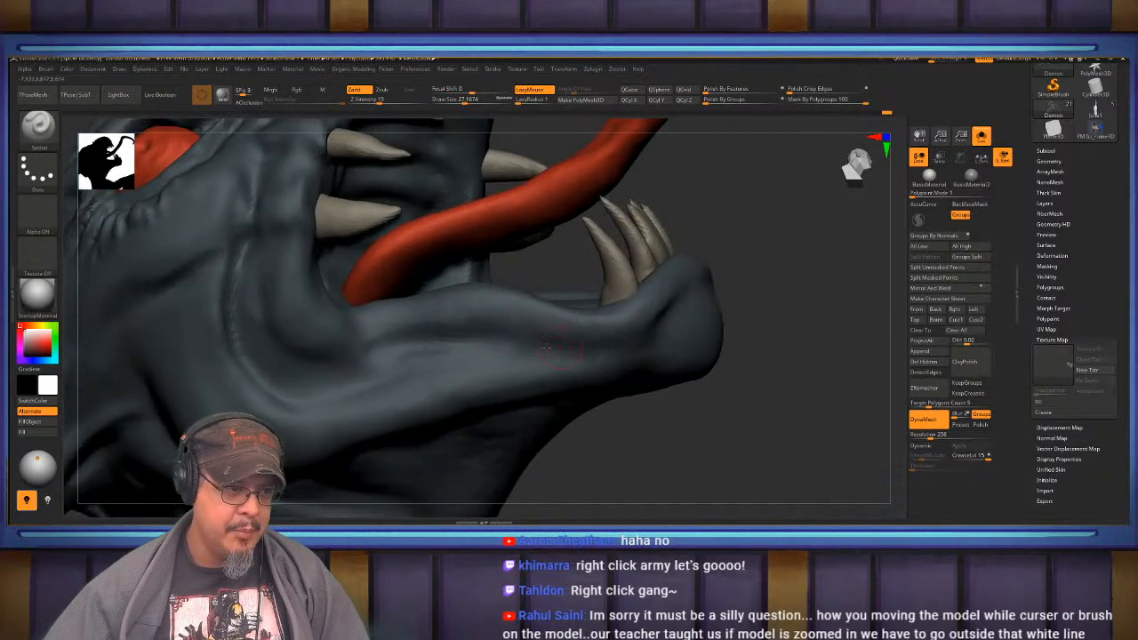
{"action": "left_click_drag", "start_coordinate": [498, 348], "coordinate": [626, 343]}
{"action": "mouse_move", "coordinate": [628, 341]}
{"action": "right_mouse_down"}
{"action": "mouse_move", "coordinate": [617, 332]}
{"action": "mouse_move", "coordinate": [589, 343]}
{"action": "right_mouse_up"}
{"action": "left_click_drag", "start_coordinate": [560, 354], "coordinate": [697, 299]}
{"action": "mouse_move", "coordinate": [698, 299]}
{"action": "right_mouse_down"}
{"action": "mouse_move", "coordinate": [627, 309]}
{"action": "mouse_move", "coordinate": [658, 303]}
{"action": "right_mouse_up"}
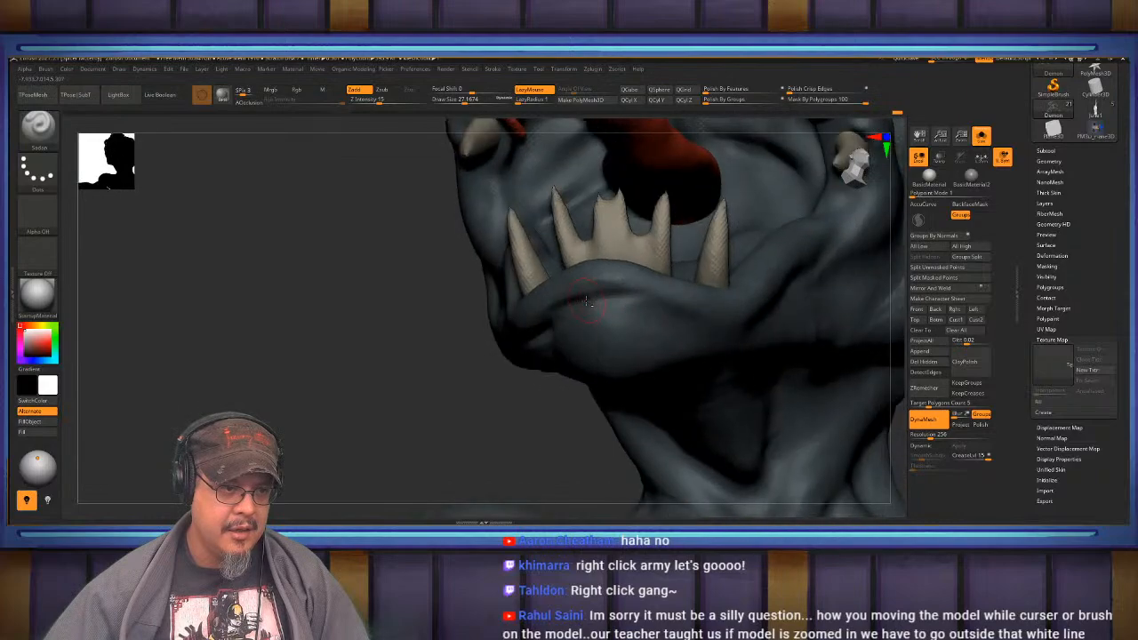
- Continue the crease around the front of the chin to define the lower lip, and smooth the area along the jaw
{"action": "left_click_drag", "start_coordinate": [589, 297], "coordinate": [717, 325]}
{"action": "right_click_drag", "start_coordinate": [717, 326], "coordinate": [669, 326]}
{"action": "mouse_move", "coordinate": [612, 327]}
{"action": "left_mouse_down"}
{"action": "mouse_move", "coordinate": [694, 333]}
{"action": "mouse_move", "coordinate": [777, 294]}
{"action": "left_mouse_up"}
{"action": "left_click_drag", "start_coordinate": [701, 335], "coordinate": [583, 340], "text": "shift"}
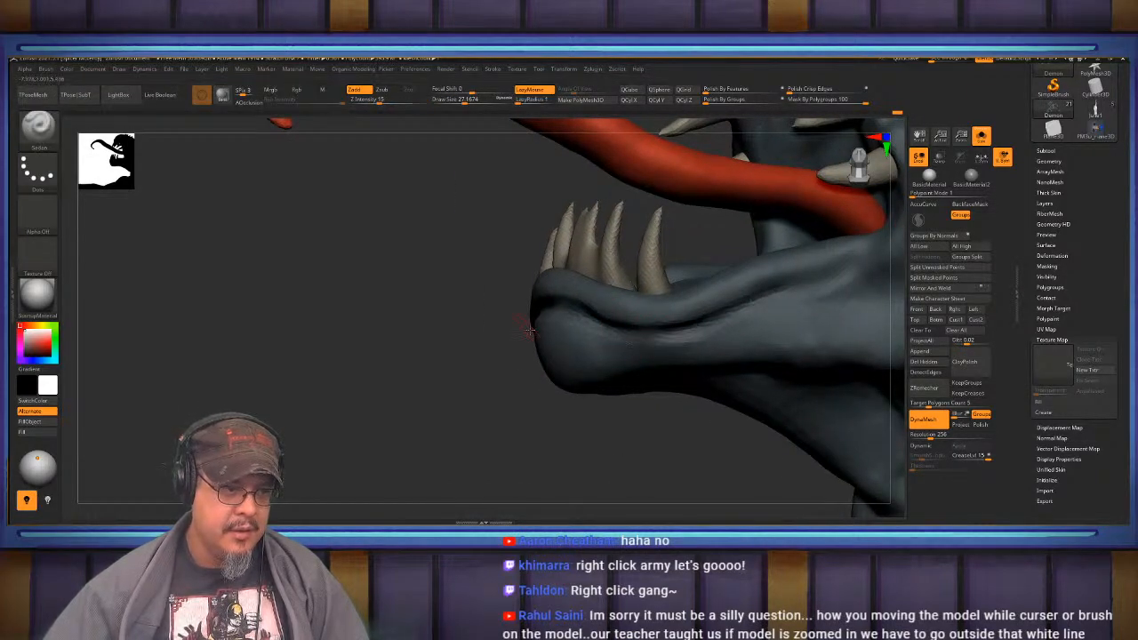
{"action": "right_click_drag", "start_coordinate": [583, 339], "coordinate": [532, 345]}
{"action": "left_click_drag", "start_coordinate": [532, 341], "coordinate": [480, 351], "text": "shift"}
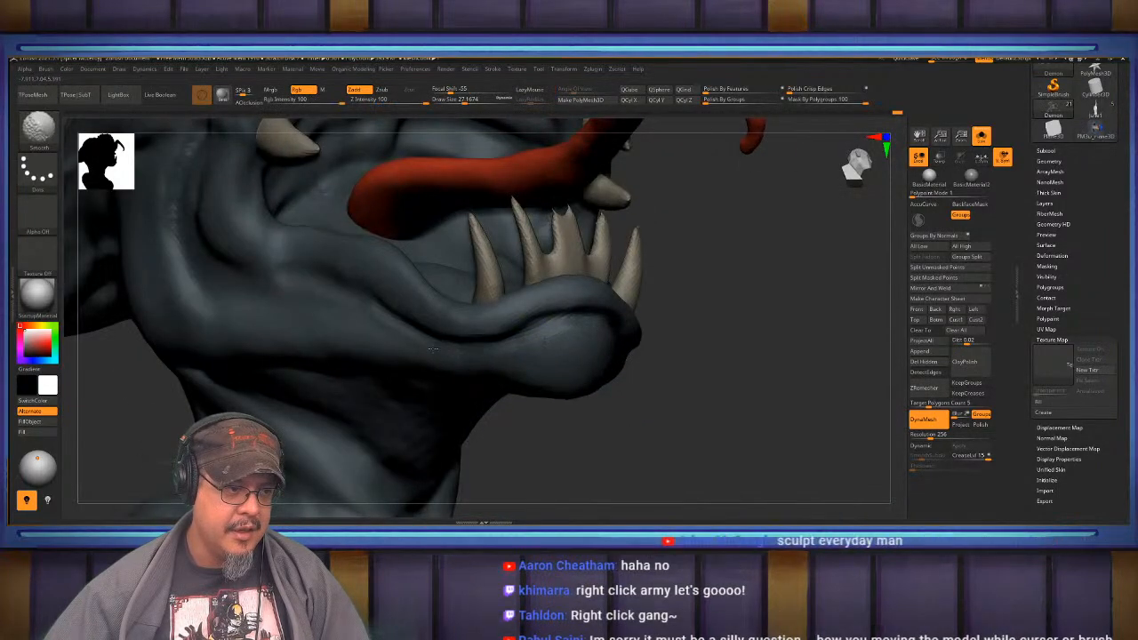
- Sculpt a row of short crosswise ridges along the whole lower lip up to the mouth corners, and smooth the skin at the corner
{"action": "mouse_move", "coordinate": [513, 279]}
{"action": "right_mouse_down", "text": "alt"}
{"action": "mouse_move", "coordinate": [561, 331]}
{"action": "mouse_move", "coordinate": [463, 277]}
{"action": "right_mouse_up", "text": "alt"}
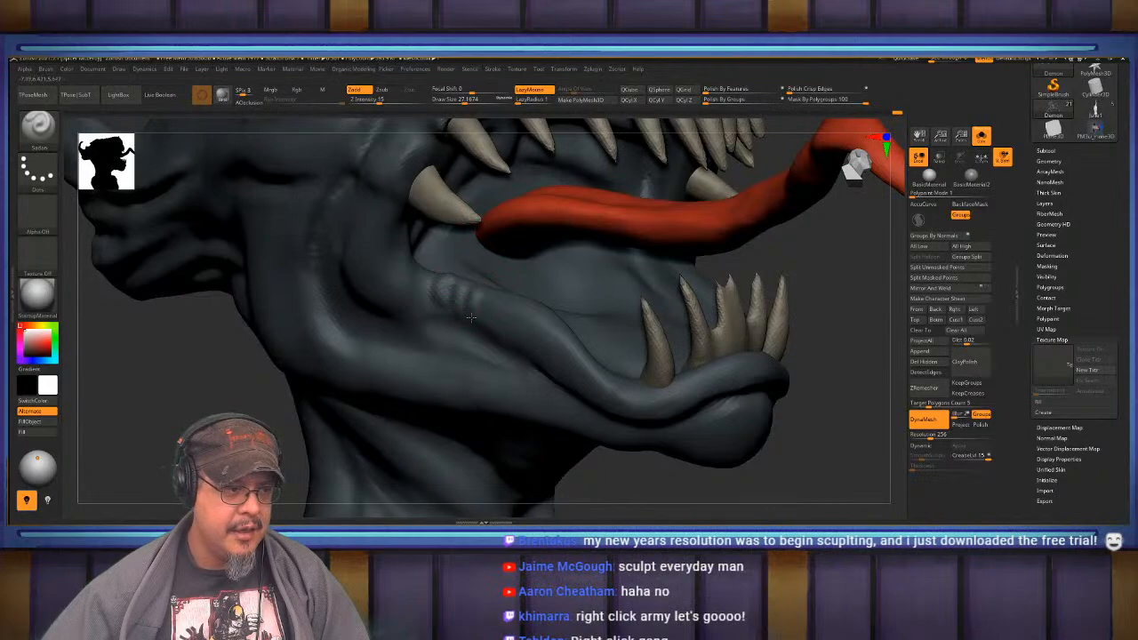
{"action": "left_click_drag", "start_coordinate": [507, 325], "coordinate": [514, 308]}
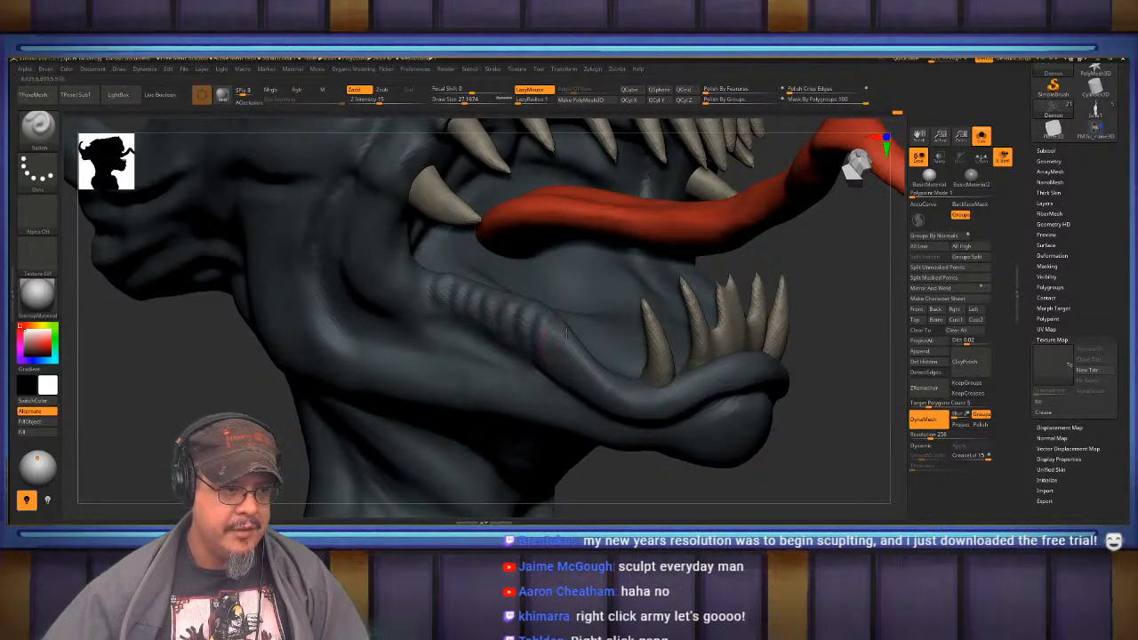
{"action": "right_click_drag", "start_coordinate": [559, 379], "coordinate": [472, 284]}
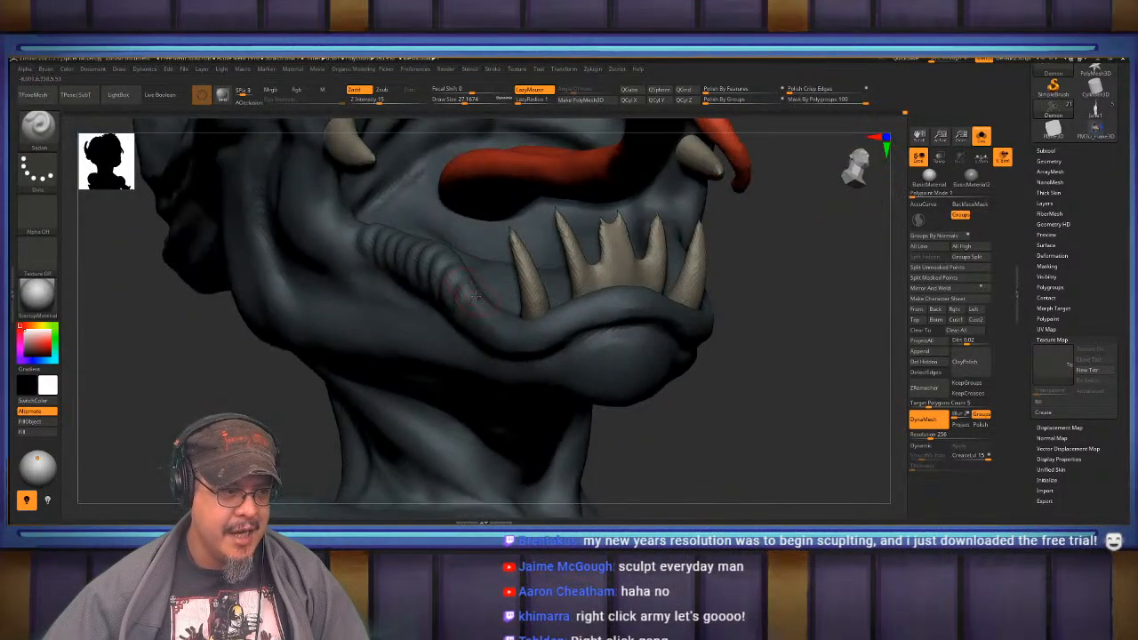
{"action": "left_click_drag", "start_coordinate": [498, 313], "coordinate": [510, 318]}
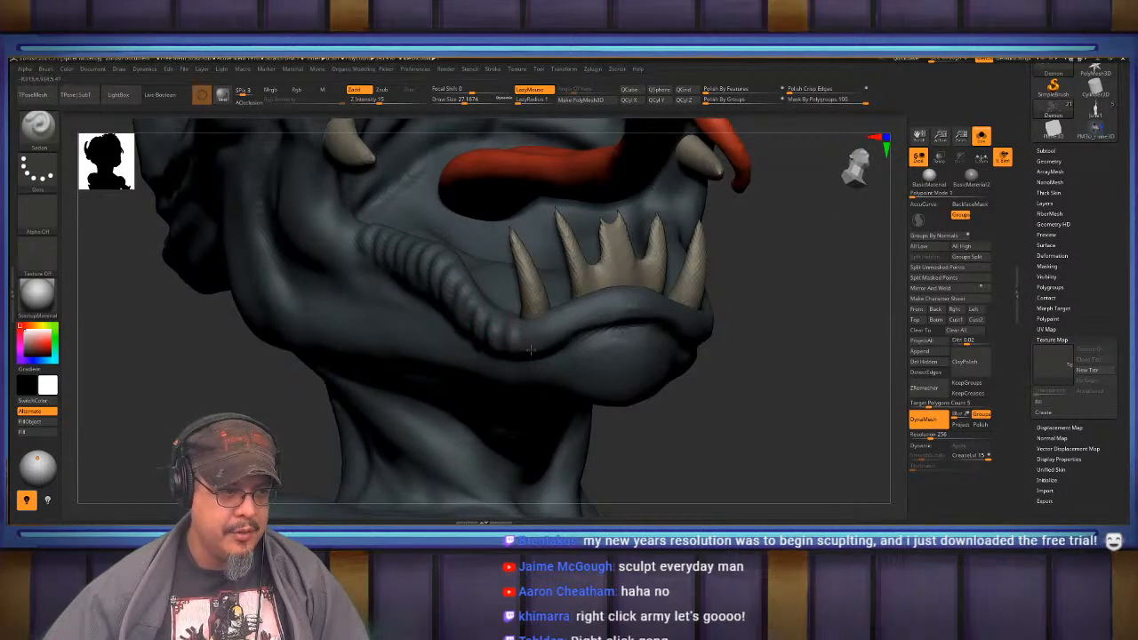
{"action": "right_click_drag", "start_coordinate": [524, 308], "coordinate": [498, 338]}
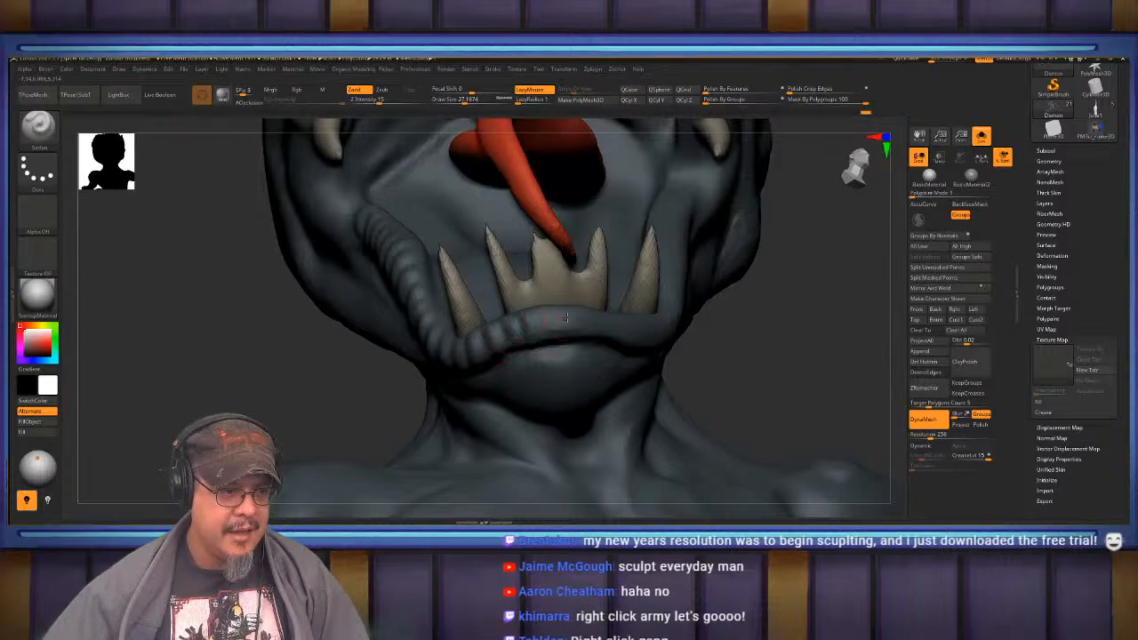
{"action": "mouse_move", "coordinate": [560, 315]}
{"action": "right_mouse_down"}
{"action": "mouse_move", "coordinate": [533, 313]}
{"action": "mouse_move", "coordinate": [566, 311]}
{"action": "right_mouse_up"}
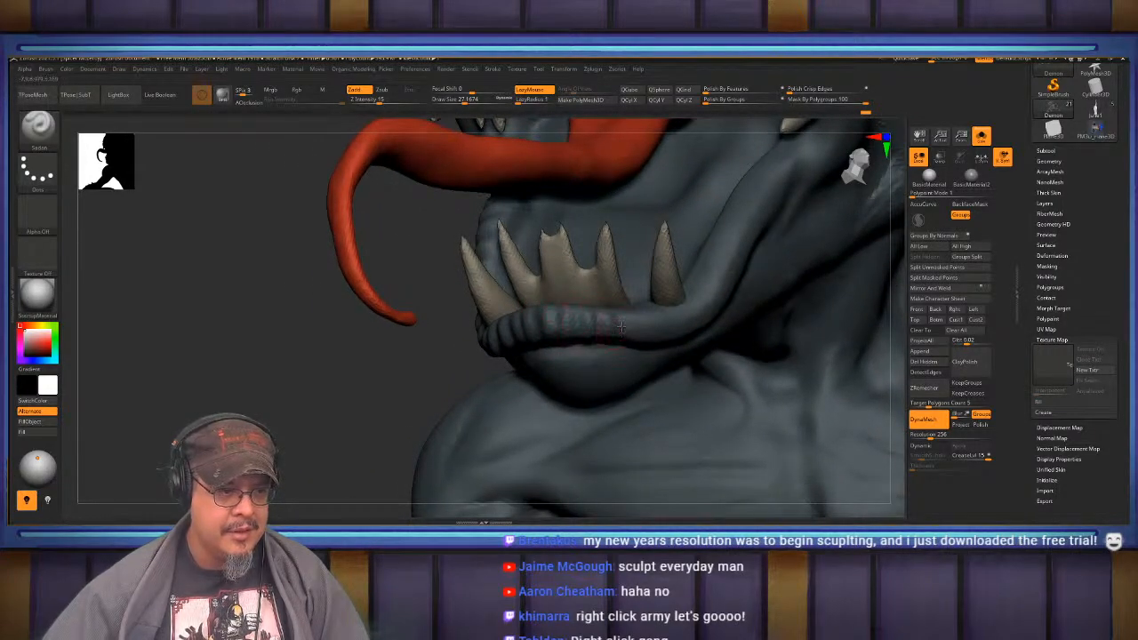
{"action": "right_click_drag", "start_coordinate": [657, 335], "coordinate": [603, 358]}
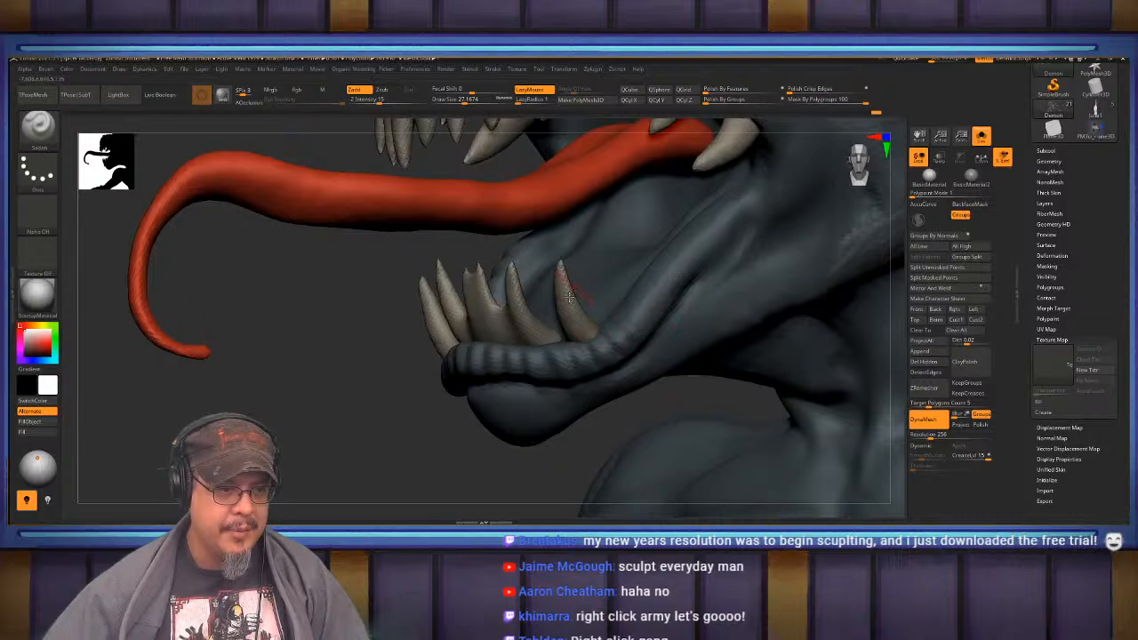
{"action": "right_click_drag", "start_coordinate": [569, 297], "coordinate": [575, 365]}
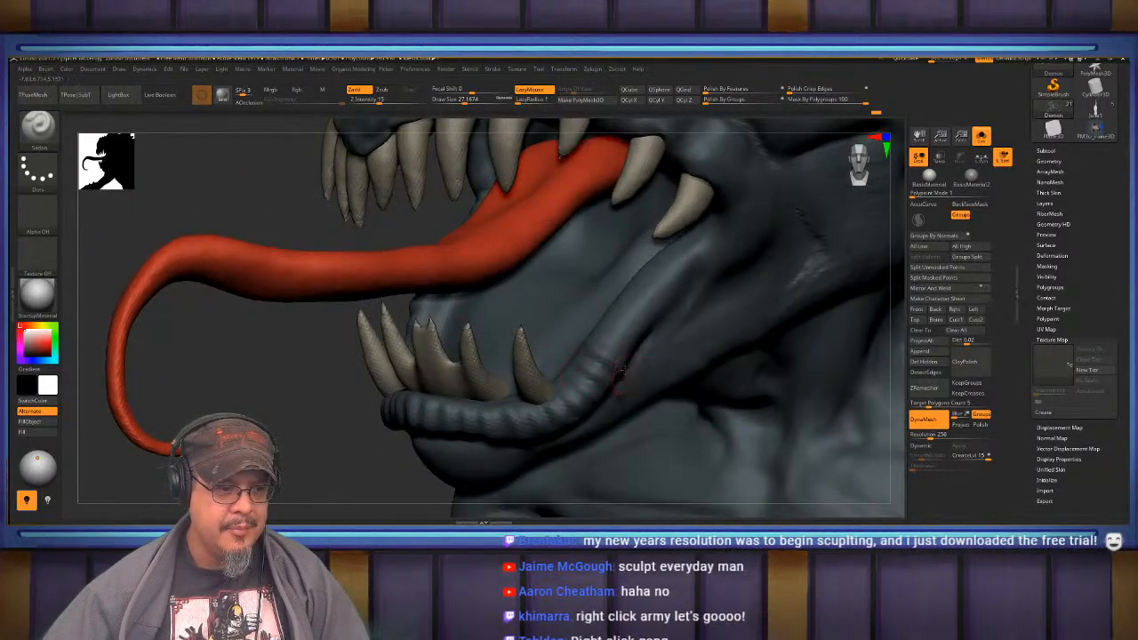
{"action": "right_click_drag", "start_coordinate": [640, 348], "coordinate": [748, 304]}
{"action": "right_click_drag", "start_coordinate": [582, 303], "coordinate": [469, 292]}
{"action": "left_click_drag", "start_coordinate": [468, 293], "coordinate": [470, 367]}
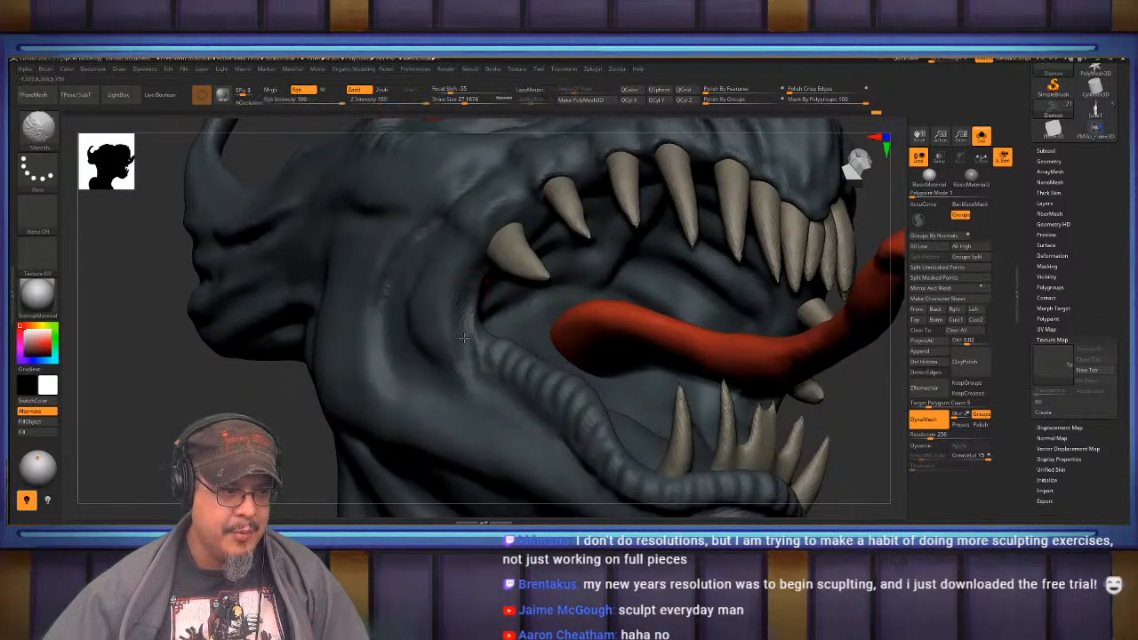
- With the ClayBuildup brush at a draw size of about 69, build up the cheek behind the mouth corner and smooth it
{"action": "right_click_drag", "start_coordinate": [469, 329], "coordinate": [516, 280]}
{"action": "key", "text": "s"}
{"action": "left_click_drag", "start_coordinate": [511, 275], "coordinate": [523, 276]}
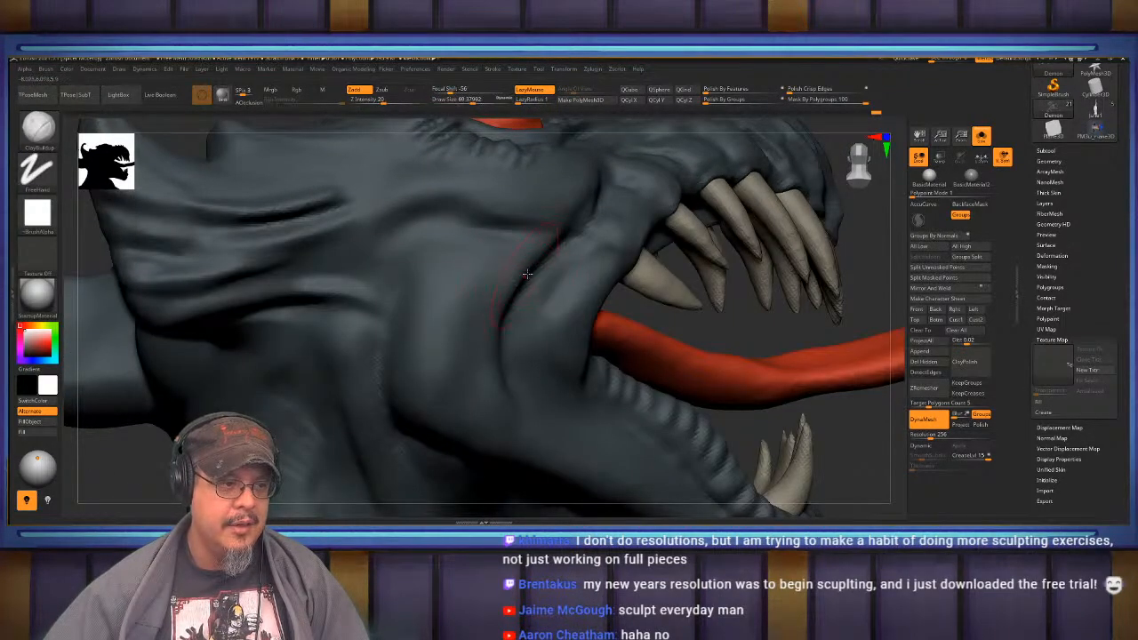
{"action": "left_click_drag", "start_coordinate": [497, 316], "coordinate": [547, 246]}
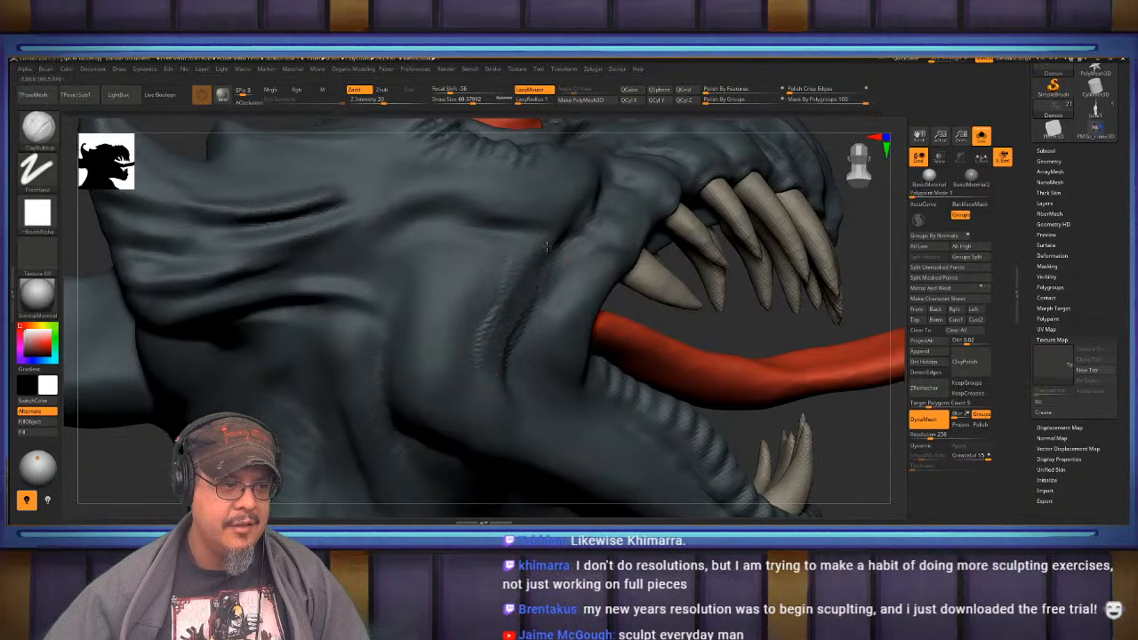
{"action": "left_click_drag", "start_coordinate": [489, 347], "coordinate": [526, 268], "text": "shift"}
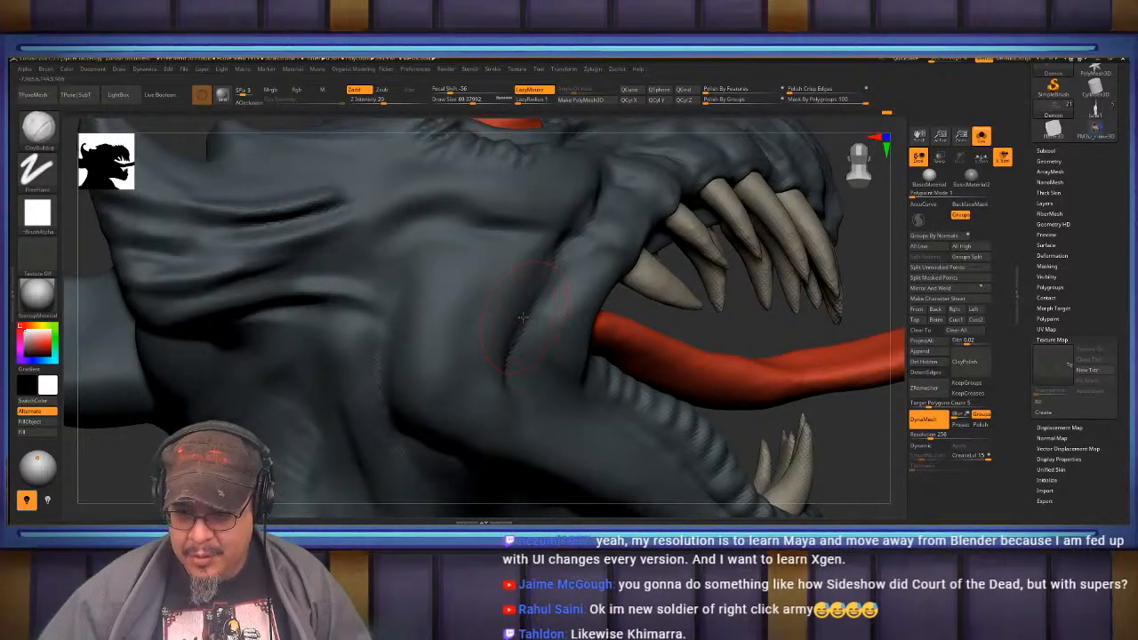
- Switch to the Standard brush, set the draw size to about 41, and refine the folds and ridges at the mouth corner
{"action": "right_click_drag", "start_coordinate": [522, 317], "coordinate": [258, 316]}
{"action": "mouse_move", "coordinate": [738, 347]}
{"action": "right_mouse_down", "text": "alt"}
{"action": "mouse_move", "coordinate": [556, 277]}
{"action": "mouse_move", "coordinate": [645, 272]}
{"action": "mouse_move", "coordinate": [536, 292]}
{"action": "mouse_move", "coordinate": [576, 281]}
{"action": "right_mouse_up", "text": "alt"}
{"action": "key", "text": "b"}
{"action": "key", "text": "q"}
{"action": "key", "text": "s"}
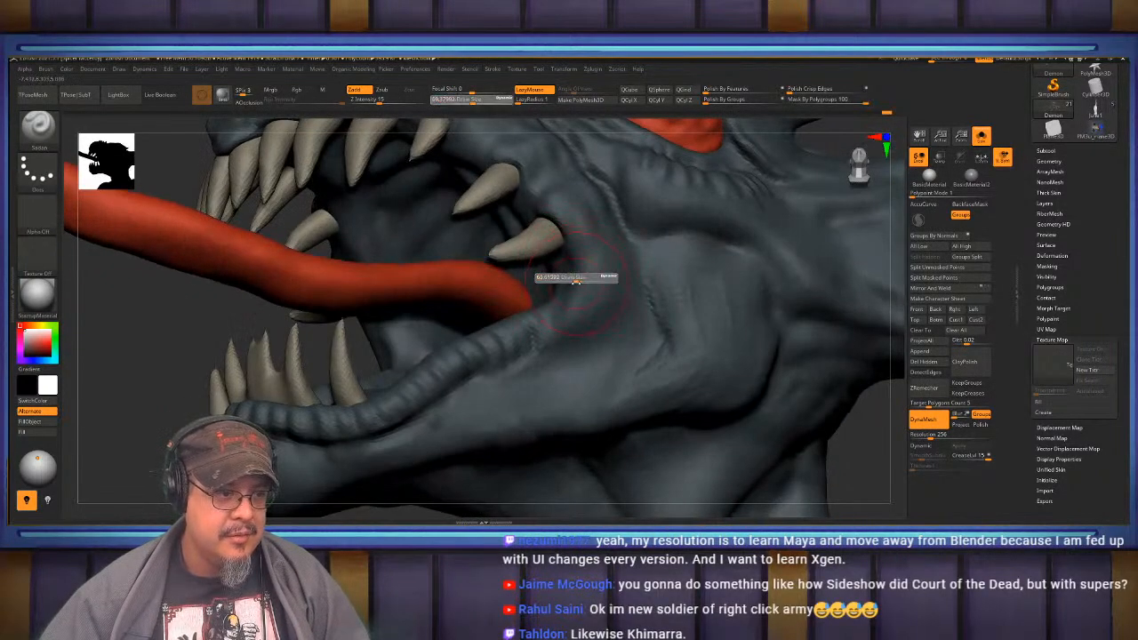
{"action": "left_click_drag", "start_coordinate": [577, 281], "coordinate": [573, 281]}
{"action": "right_click_drag", "start_coordinate": [534, 289], "coordinate": [570, 281]}
{"action": "key", "text": "s"}
{"action": "left_click_drag", "start_coordinate": [569, 282], "coordinate": [563, 282]}
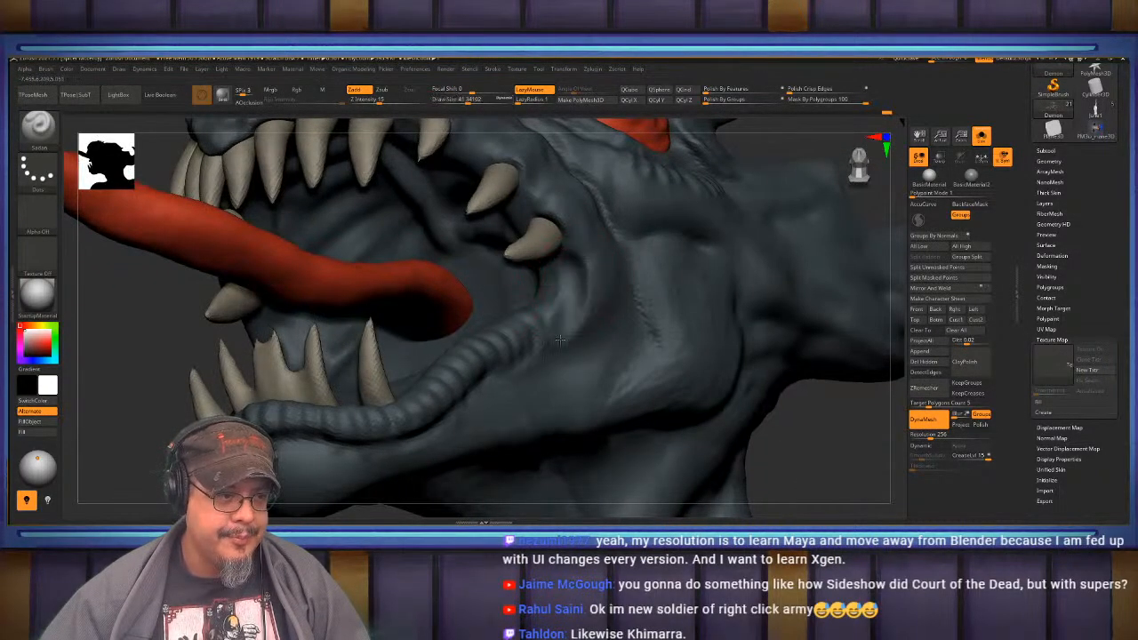
{"action": "mouse_move", "coordinate": [560, 340]}
{"action": "left_mouse_down"}
{"action": "mouse_move", "coordinate": [569, 270]}
{"action": "mouse_move", "coordinate": [572, 338]}
{"action": "mouse_move", "coordinate": [579, 283]}
{"action": "left_mouse_up"}
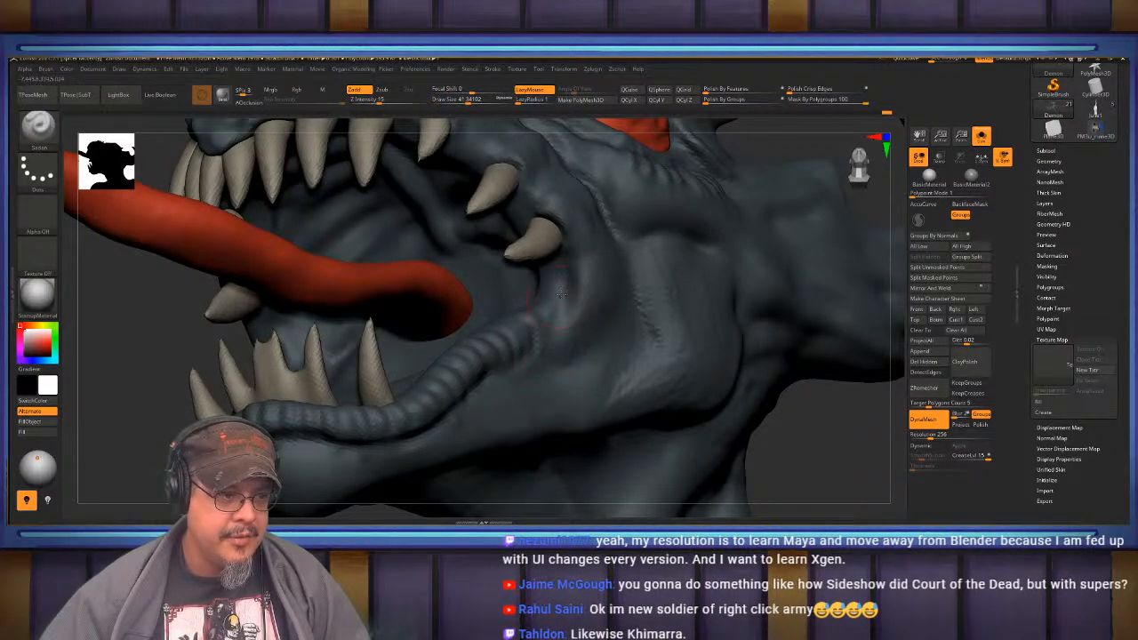
{"action": "mouse_move", "coordinate": [587, 289]}
{"action": "right_mouse_down"}
{"action": "mouse_move", "coordinate": [554, 292]}
{"action": "mouse_move", "coordinate": [537, 339]}
{"action": "mouse_move", "coordinate": [539, 255]}
{"action": "mouse_move", "coordinate": [569, 309]}
{"action": "right_mouse_up"}
{"action": "mouse_move", "coordinate": [569, 310]}
{"action": "left_mouse_down"}
{"action": "mouse_move", "coordinate": [565, 390]}
{"action": "mouse_move", "coordinate": [553, 397]}
{"action": "left_mouse_up"}
{"action": "right_click_drag", "start_coordinate": [492, 362], "coordinate": [591, 275]}
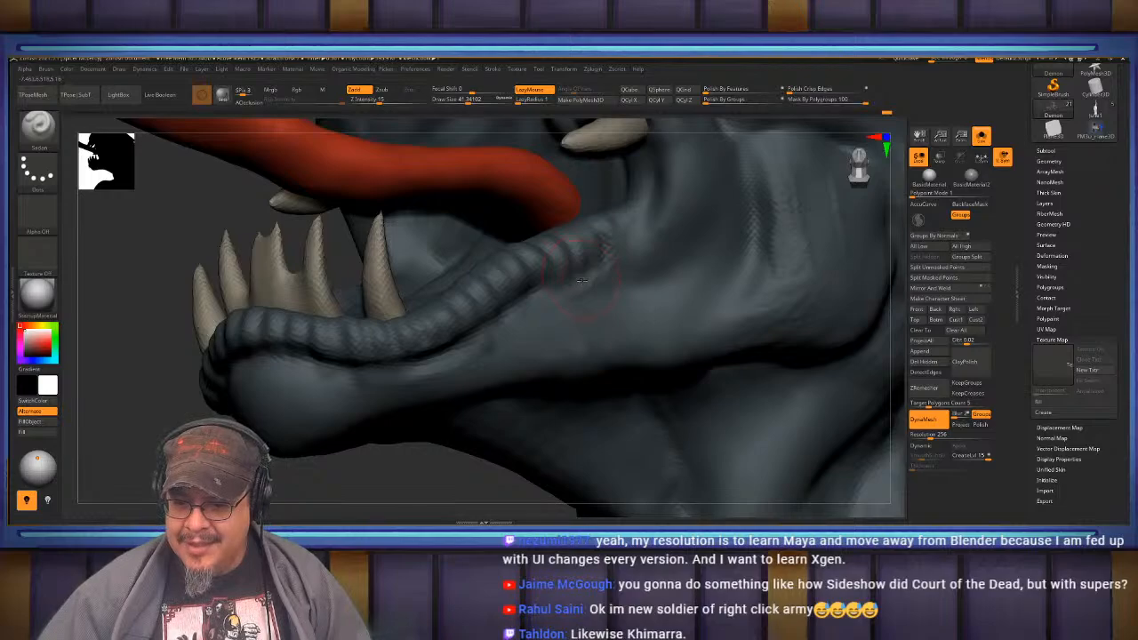
- Set the draw size to about 29, sculpt grooves around the lower end of the shoulder muscle, and smooth them lightly
{"action": "right_click_drag", "start_coordinate": [583, 281], "coordinate": [534, 186], "text": "ctrl"}
{"action": "right_click_drag", "start_coordinate": [445, 312], "coordinate": [558, 364]}
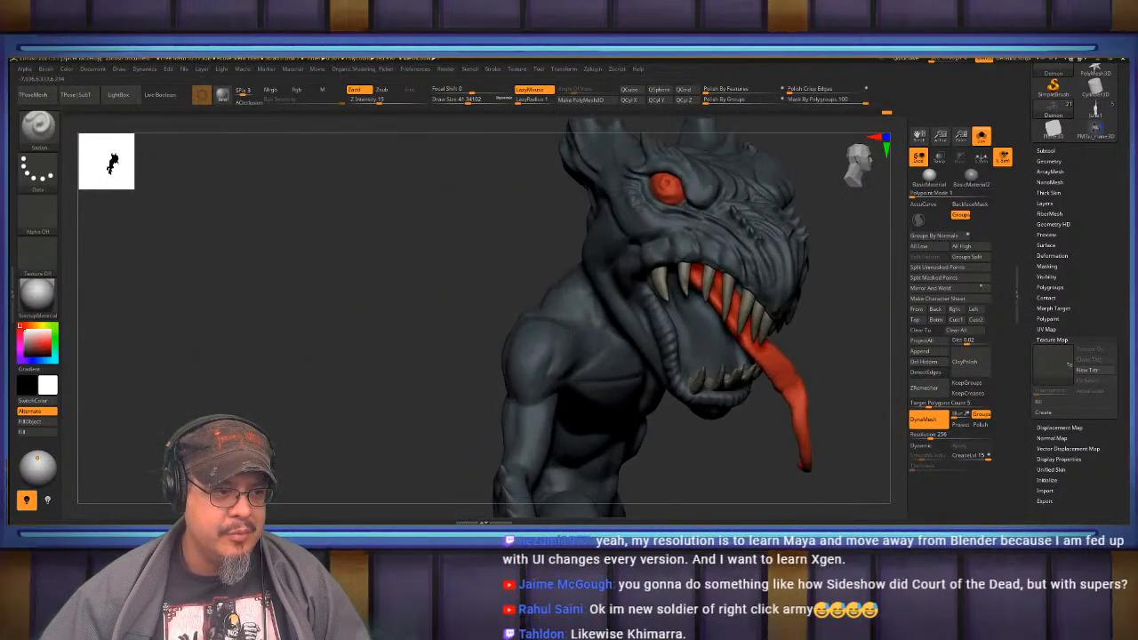
{"action": "mouse_move", "coordinate": [516, 329]}
{"action": "right_mouse_down"}
{"action": "mouse_move", "coordinate": [569, 330]}
{"action": "mouse_move", "coordinate": [560, 276]}
{"action": "mouse_move", "coordinate": [553, 322]}
{"action": "mouse_move", "coordinate": [532, 326]}
{"action": "mouse_move", "coordinate": [569, 319]}
{"action": "mouse_move", "coordinate": [549, 321]}
{"action": "right_mouse_up"}
{"action": "mouse_move", "coordinate": [573, 388]}
{"action": "right_mouse_down"}
{"action": "mouse_move", "coordinate": [583, 251]}
{"action": "mouse_move", "coordinate": [556, 316]}
{"action": "mouse_move", "coordinate": [524, 352]}
{"action": "right_mouse_up"}
{"action": "key", "text": "s"}
{"action": "left_click_drag", "start_coordinate": [513, 362], "coordinate": [503, 362]}
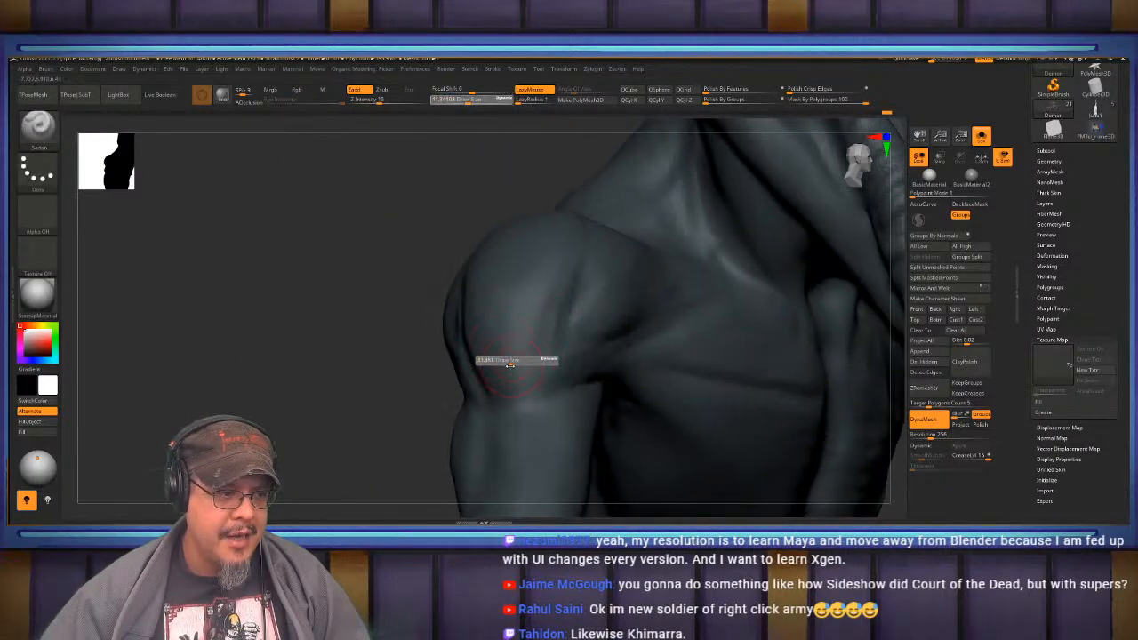
{"action": "mouse_move", "coordinate": [529, 347]}
{"action": "right_mouse_down"}
{"action": "mouse_move", "coordinate": [532, 373]}
{"action": "mouse_move", "coordinate": [542, 346]}
{"action": "right_mouse_up"}
{"action": "left_click_drag", "start_coordinate": [522, 378], "coordinate": [539, 342], "text": "shift"}
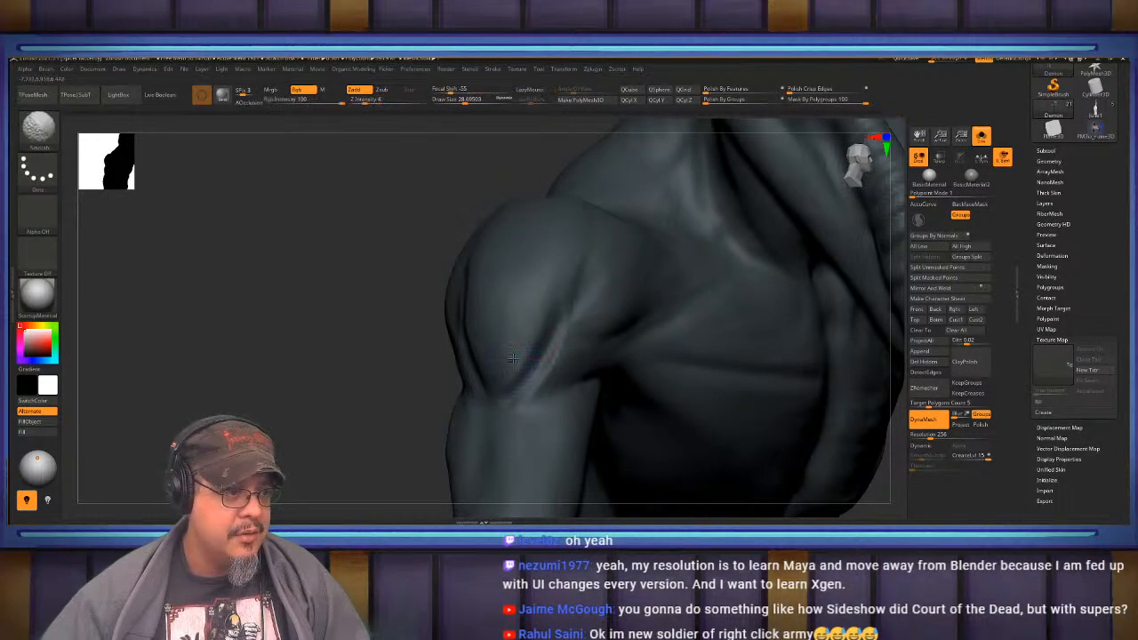
- Set the Smooth brush's Z Intensity to 100 and soften the groove at the lower edge of the shoulder muscle
{"action": "right_click", "coordinate": [512, 359]}
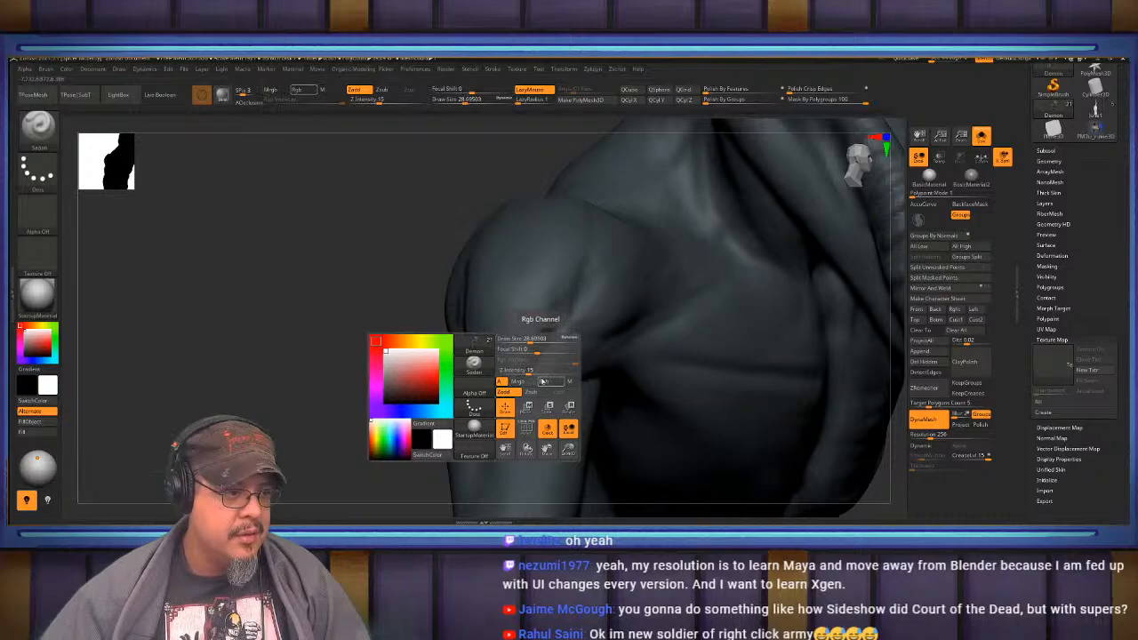
{"action": "left_click", "coordinate": [545, 382]}
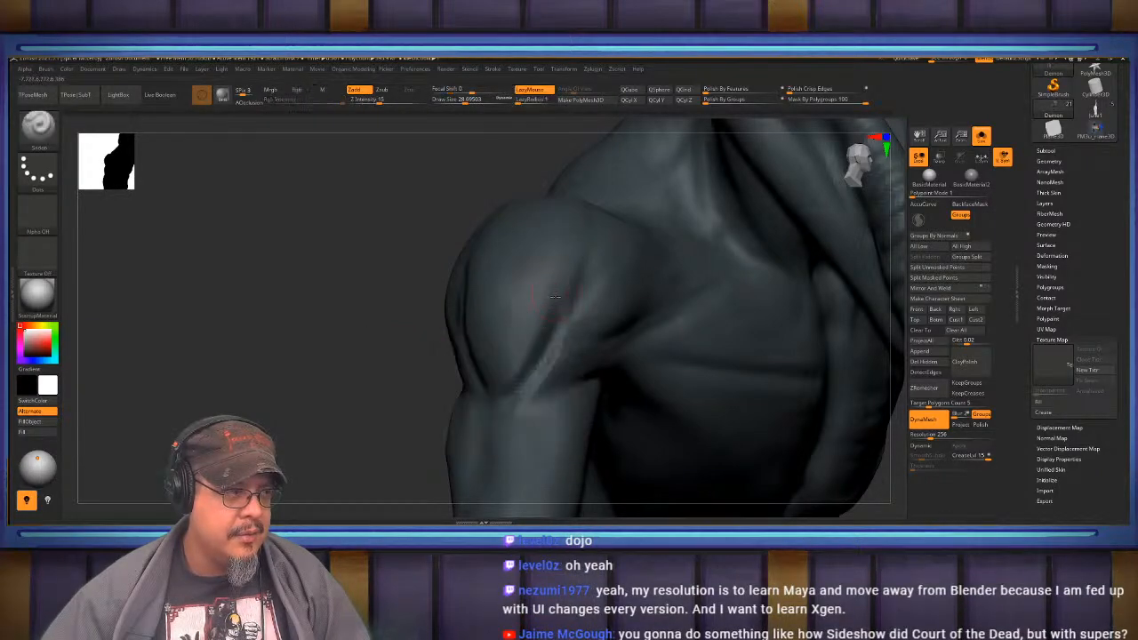
{"action": "key", "text": "shift"}
{"action": "left_click_drag", "start_coordinate": [531, 345], "coordinate": [538, 344], "text": "shift"}
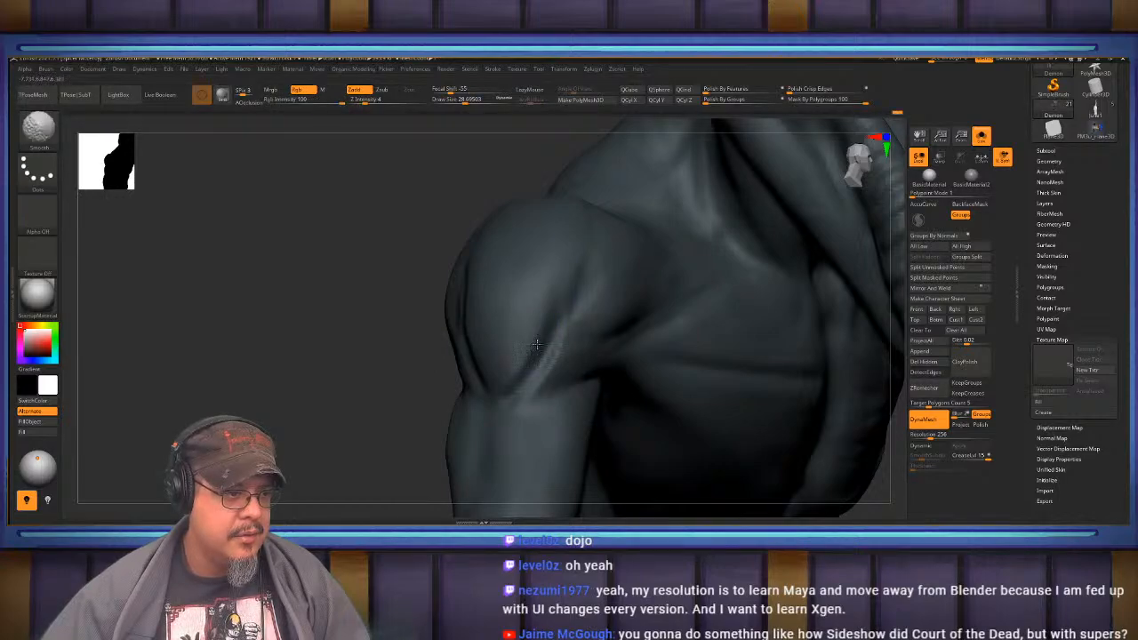
{"action": "key", "text": "space"}
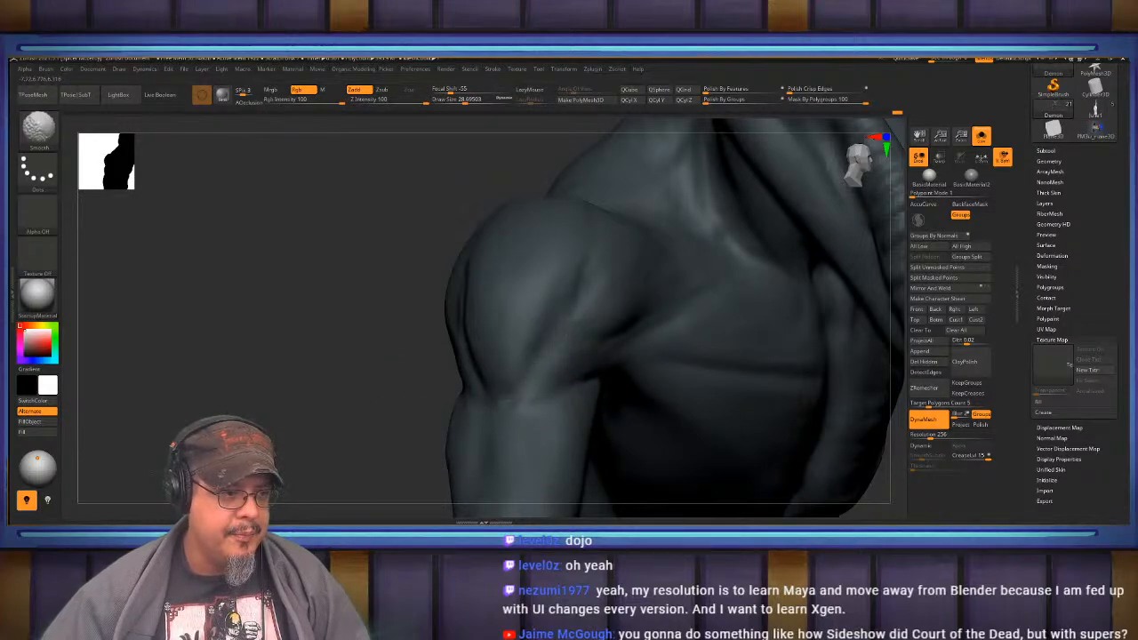
- Set the draw size to about 46, carve a deeper crease beneath the chest muscle, and smooth the skin below it
{"action": "mouse_move", "coordinate": [515, 307]}
{"action": "right_mouse_down"}
{"action": "mouse_move", "coordinate": [485, 274]}
{"action": "mouse_move", "coordinate": [537, 190]}
{"action": "mouse_move", "coordinate": [503, 242]}
{"action": "mouse_move", "coordinate": [387, 255]}
{"action": "mouse_move", "coordinate": [522, 277]}
{"action": "mouse_move", "coordinate": [512, 325]}
{"action": "mouse_move", "coordinate": [474, 362]}
{"action": "right_mouse_up"}
{"action": "key", "text": "s"}
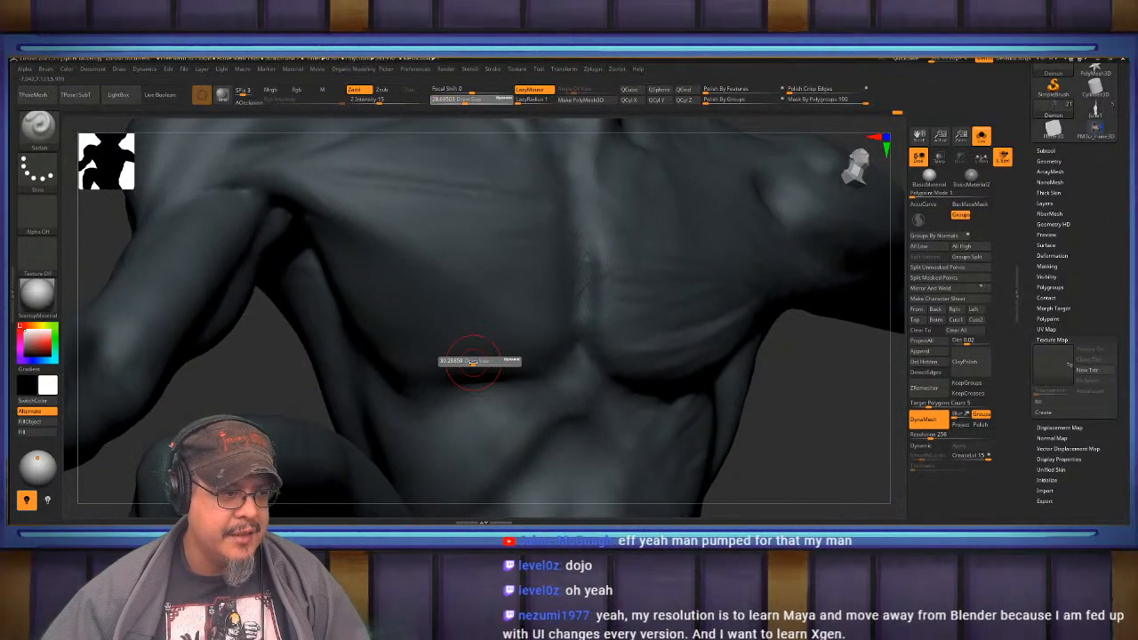
{"action": "left_click_drag", "start_coordinate": [474, 361], "coordinate": [480, 360]}
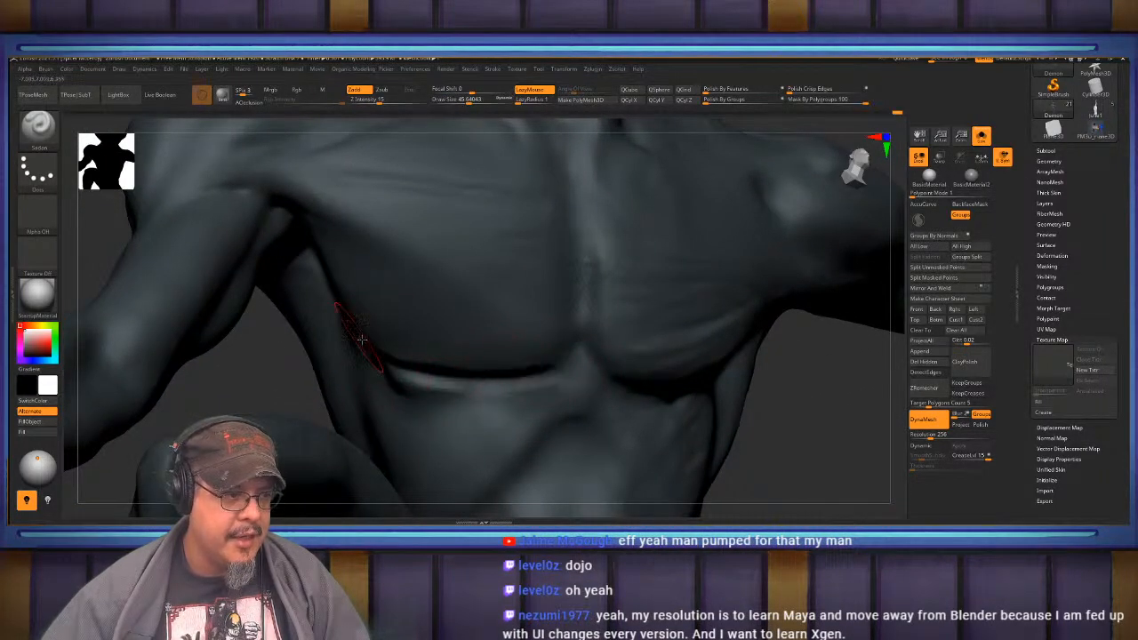
{"action": "left_click_drag", "start_coordinate": [434, 388], "coordinate": [391, 378], "text": "shift"}
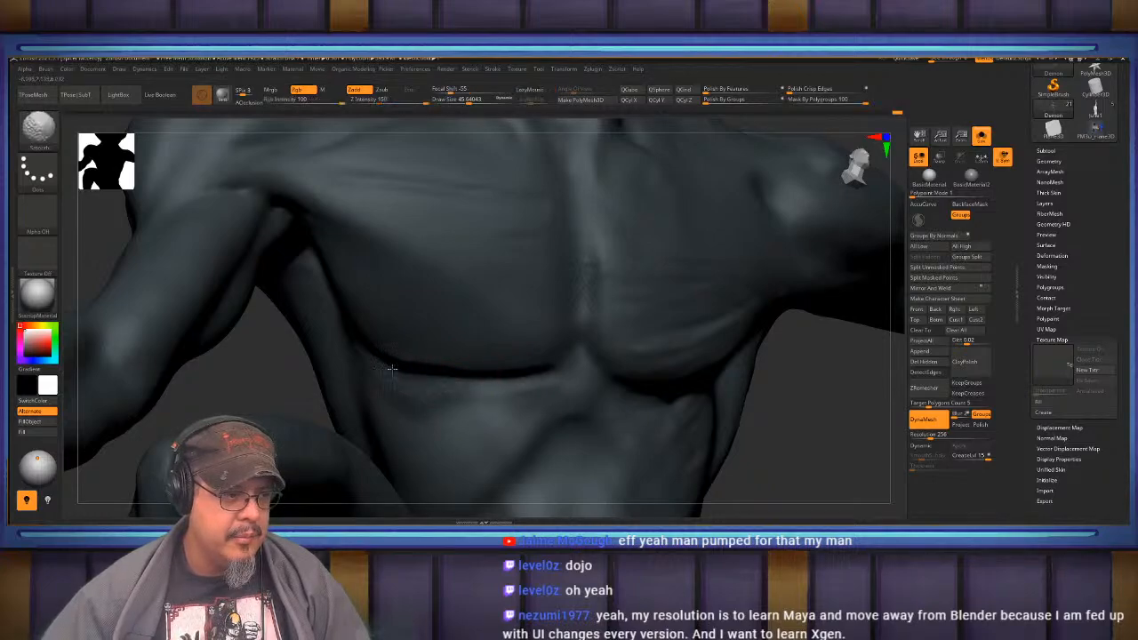
- Switch to the ClayBuildup brush, set the draw size to about 83, and build up the throat beneath the lower jaw
{"action": "mouse_move", "coordinate": [380, 336]}
{"action": "right_mouse_down"}
{"action": "mouse_move", "coordinate": [443, 284]}
{"action": "mouse_move", "coordinate": [471, 281]}
{"action": "mouse_move", "coordinate": [460, 317]}
{"action": "right_mouse_up"}
{"action": "key", "text": "n"}
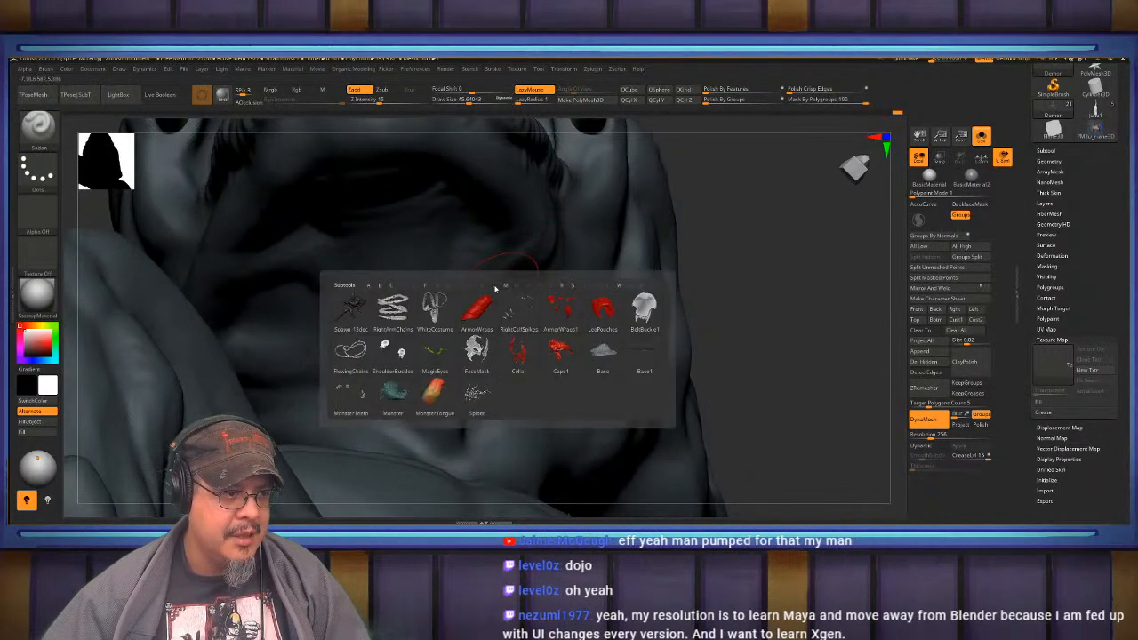
{"action": "key", "text": "b"}
{"action": "key", "text": "c"}
{"action": "key", "text": "b"}
{"action": "mouse_move", "coordinate": [462, 315]}
{"action": "right_mouse_down"}
{"action": "mouse_move", "coordinate": [509, 322]}
{"action": "mouse_move", "coordinate": [521, 340]}
{"action": "right_mouse_up"}
{"action": "key", "text": "s"}
{"action": "mouse_move", "coordinate": [522, 339]}
{"action": "left_mouse_down"}
{"action": "mouse_move", "coordinate": [535, 400]}
{"action": "mouse_move", "coordinate": [526, 333]}
{"action": "mouse_move", "coordinate": [508, 391]}
{"action": "mouse_move", "coordinate": [482, 414]}
{"action": "left_mouse_up"}
{"action": "right_click_drag", "start_coordinate": [448, 337], "coordinate": [452, 382]}
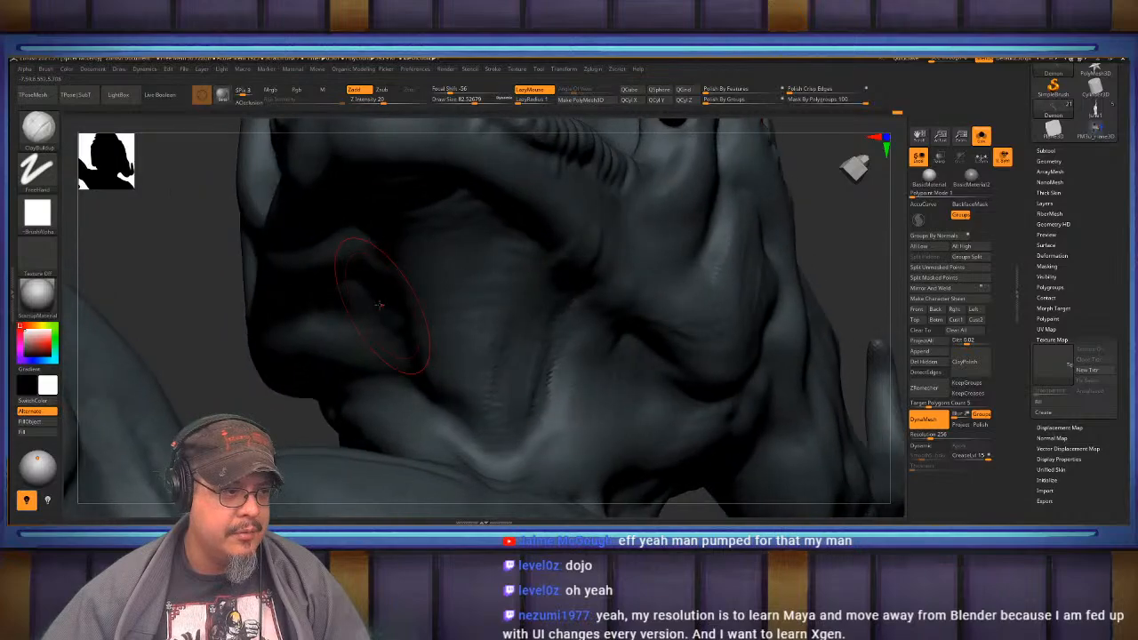
{"action": "right_click_drag", "start_coordinate": [453, 303], "coordinate": [512, 289]}
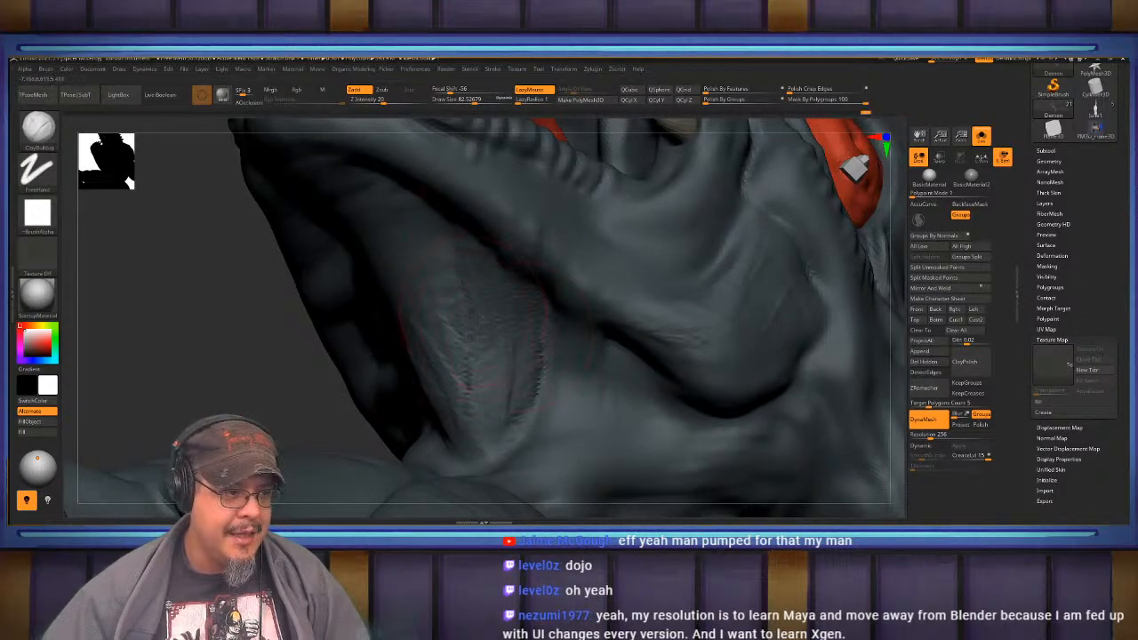
{"action": "right_click_drag", "start_coordinate": [471, 316], "coordinate": [487, 392]}
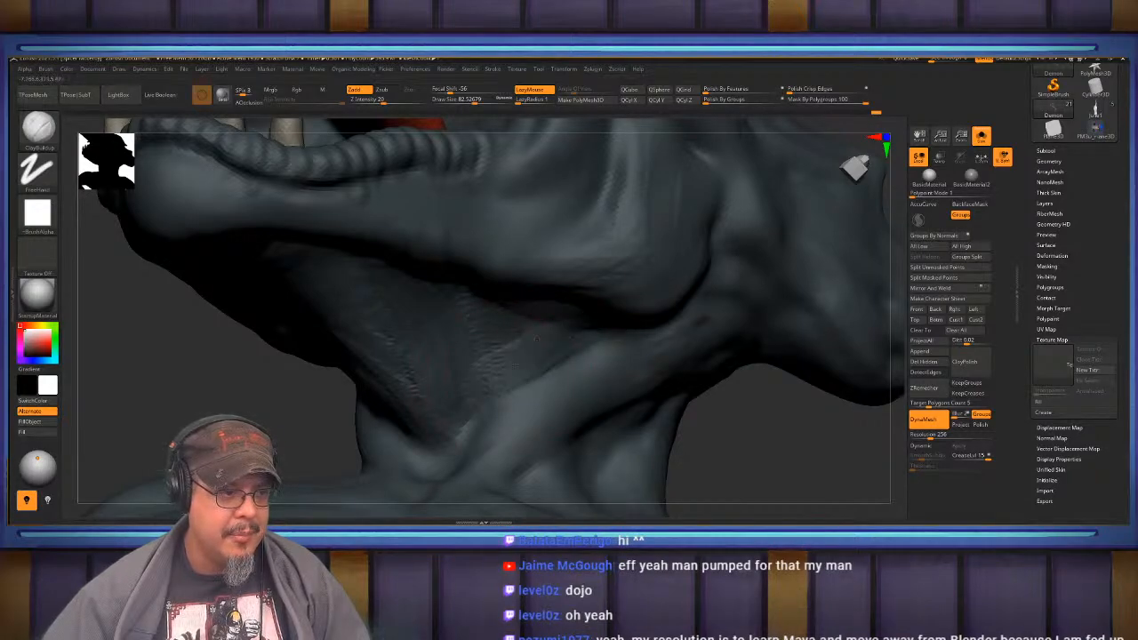
- Set the ClayBuildup draw size to about 128 and build up muscle fibres across the chest muscle
{"action": "right_click_drag", "start_coordinate": [438, 454], "coordinate": [511, 204]}
{"action": "mouse_move", "coordinate": [475, 318]}
{"action": "right_mouse_down", "text": "ctrl"}
{"action": "mouse_move", "coordinate": [473, 233]}
{"action": "mouse_move", "coordinate": [432, 238]}
{"action": "mouse_move", "coordinate": [467, 300]}
{"action": "mouse_move", "coordinate": [473, 343]}
{"action": "mouse_move", "coordinate": [443, 336]}
{"action": "right_mouse_up", "text": "ctrl"}
{"action": "key", "text": "s"}
{"action": "left_click_drag", "start_coordinate": [442, 336], "coordinate": [449, 336]}
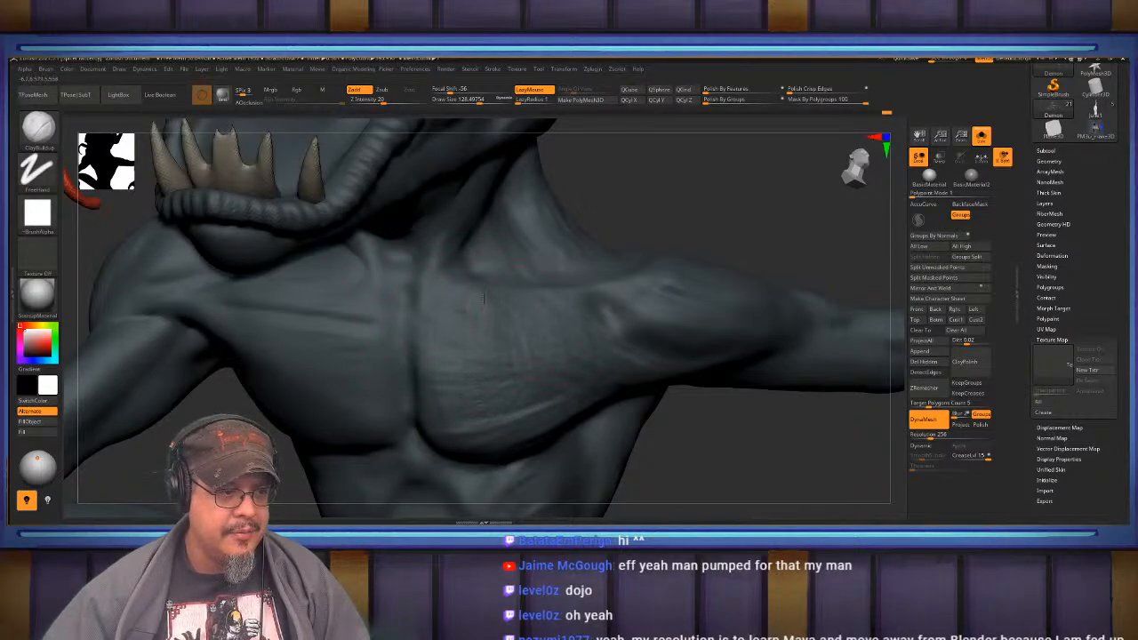
- Switch to the Move brush, set the draw size to about 227, and adjust the shape of the chest, shoulder and upper arm
{"action": "mouse_move", "coordinate": [468, 300]}
{"action": "right_mouse_down"}
{"action": "mouse_move", "coordinate": [435, 314]}
{"action": "mouse_move", "coordinate": [465, 347]}
{"action": "mouse_move", "coordinate": [527, 327]}
{"action": "mouse_move", "coordinate": [560, 293]}
{"action": "mouse_move", "coordinate": [640, 347]}
{"action": "right_mouse_up"}
{"action": "key", "text": "b"}
{"action": "key", "text": "m"}
{"action": "key", "text": "v"}
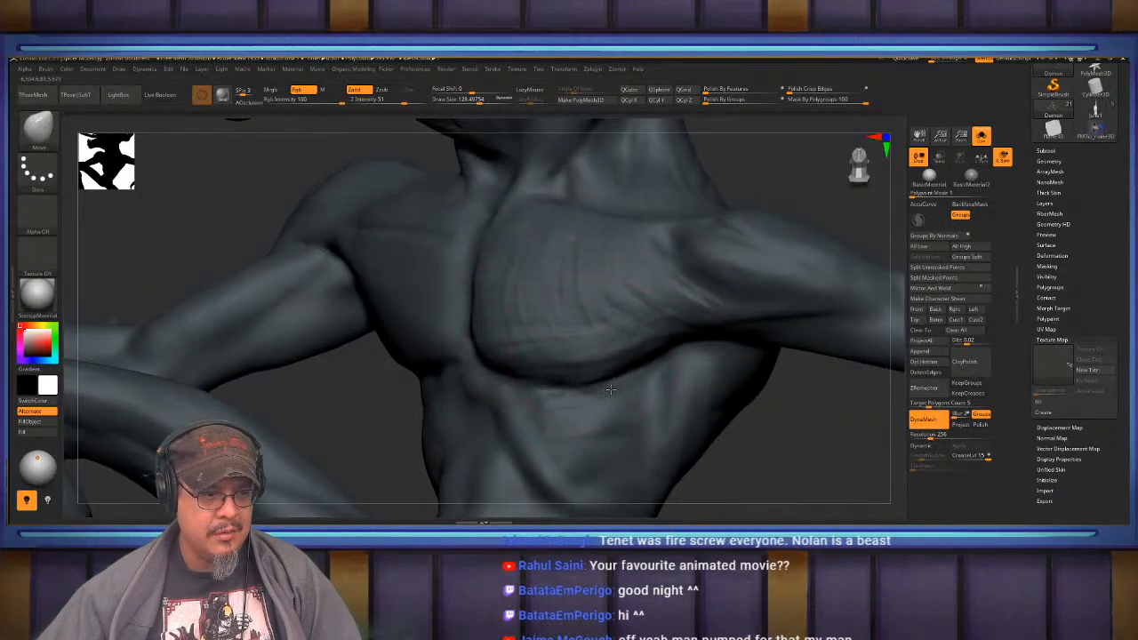
{"action": "mouse_move", "coordinate": [610, 389]}
{"action": "right_mouse_down"}
{"action": "mouse_move", "coordinate": [497, 359]}
{"action": "mouse_move", "coordinate": [538, 300]}
{"action": "mouse_move", "coordinate": [578, 296]}
{"action": "mouse_move", "coordinate": [458, 252]}
{"action": "right_mouse_up"}
{"action": "key", "text": "s"}
{"action": "left_click_drag", "start_coordinate": [574, 353], "coordinate": [583, 353]}
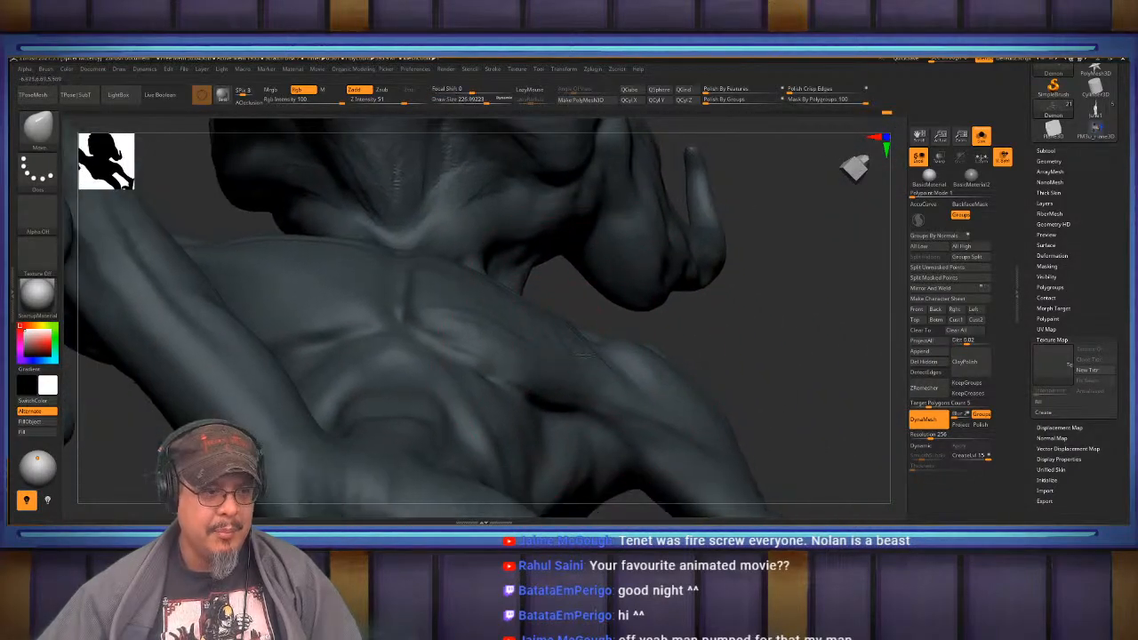
{"action": "right_click_drag", "start_coordinate": [539, 329], "coordinate": [424, 301], "text": "alt"}
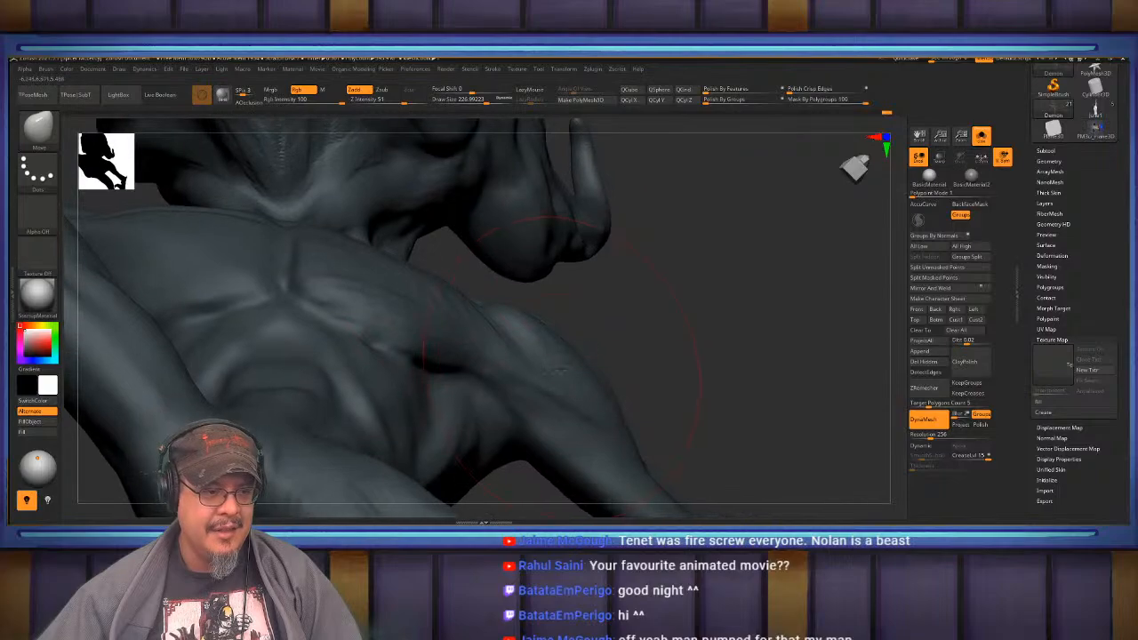
{"action": "mouse_move", "coordinate": [567, 364]}
{"action": "right_mouse_down"}
{"action": "mouse_move", "coordinate": [474, 305]}
{"action": "mouse_move", "coordinate": [498, 297]}
{"action": "mouse_move", "coordinate": [509, 337]}
{"action": "mouse_move", "coordinate": [504, 324]}
{"action": "mouse_move", "coordinate": [480, 328]}
{"action": "right_mouse_up"}
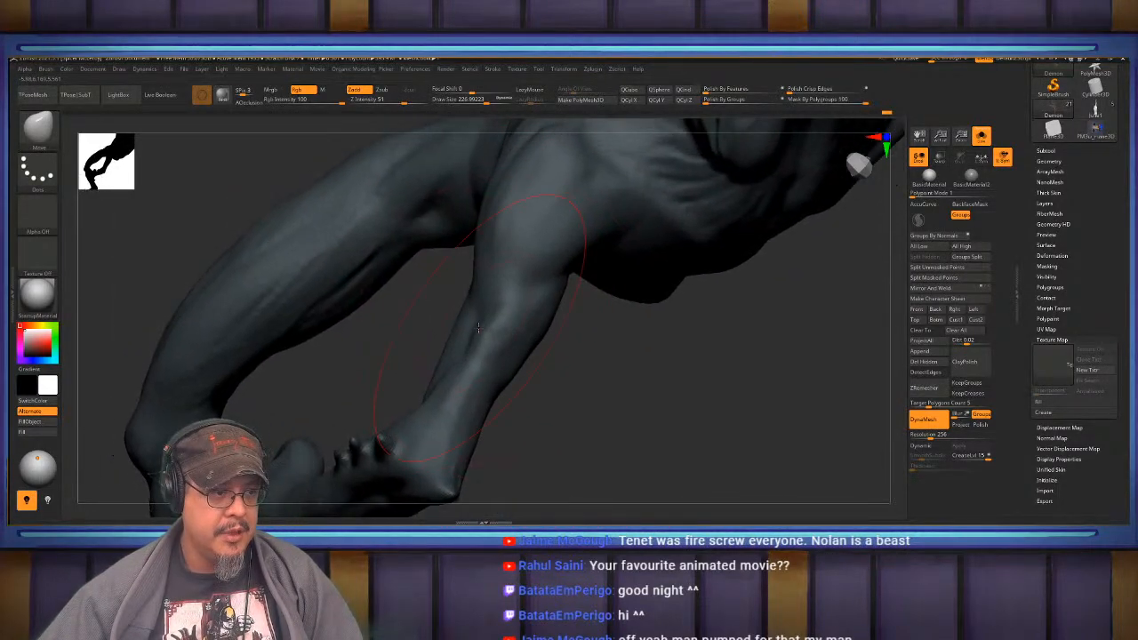
- Set the draw size to about 97, refine the upper arm's contour, and smooth its surface
{"action": "key", "text": "s"}
{"action": "left_click_drag", "start_coordinate": [476, 329], "coordinate": [471, 325]}
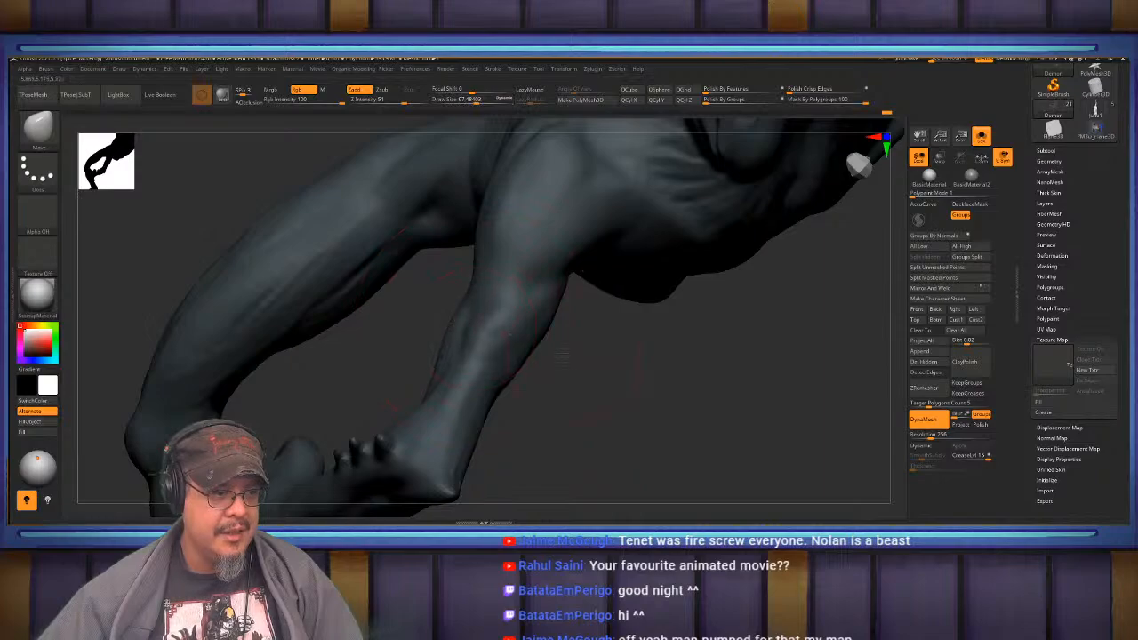
{"action": "mouse_move", "coordinate": [562, 355]}
{"action": "right_mouse_down"}
{"action": "mouse_move", "coordinate": [485, 292]}
{"action": "mouse_move", "coordinate": [467, 348]}
{"action": "mouse_move", "coordinate": [449, 342]}
{"action": "mouse_move", "coordinate": [503, 322]}
{"action": "right_mouse_up"}
{"action": "key", "text": "shift"}
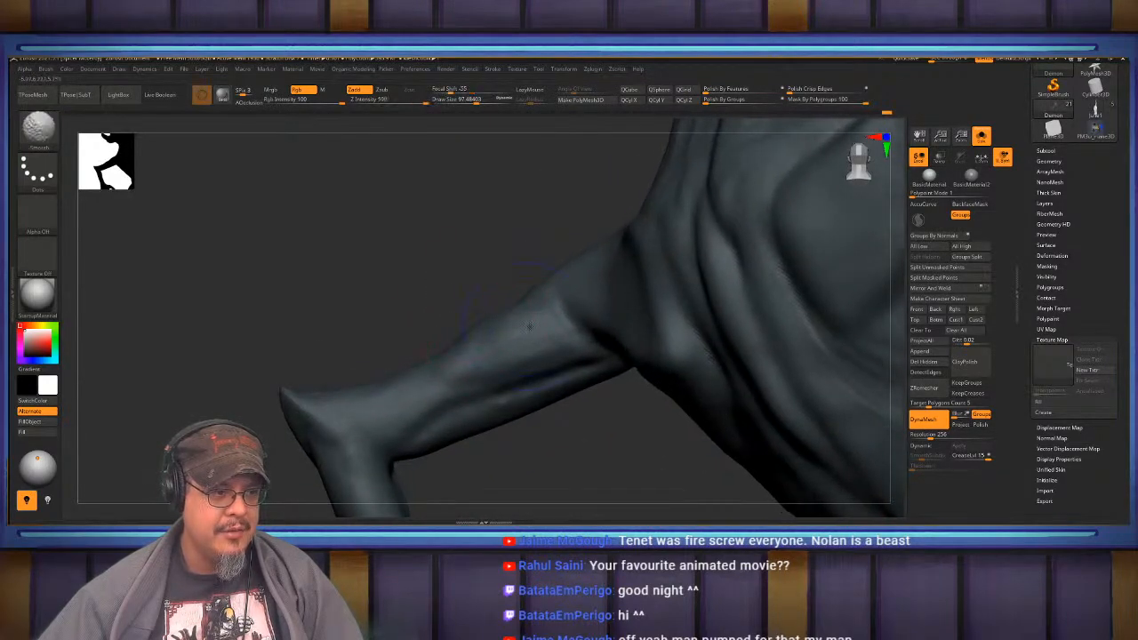
- Switch to the DamStandard brush, carve grooves separating the muscles along the back of the upper arm, and smooth them
{"action": "mouse_move", "coordinate": [433, 347]}
{"action": "right_mouse_down"}
{"action": "mouse_move", "coordinate": [549, 356]}
{"action": "mouse_move", "coordinate": [471, 320]}
{"action": "mouse_move", "coordinate": [572, 330]}
{"action": "right_mouse_up"}
{"action": "key", "text": "b"}
{"action": "key", "text": "d"}
{"action": "key", "text": "s"}
{"action": "mouse_move", "coordinate": [572, 330]}
{"action": "left_mouse_down"}
{"action": "mouse_move", "coordinate": [476, 354]}
{"action": "mouse_move", "coordinate": [501, 331]}
{"action": "left_mouse_up"}
{"action": "mouse_move", "coordinate": [501, 331]}
{"action": "right_mouse_down"}
{"action": "mouse_move", "coordinate": [507, 307]}
{"action": "mouse_move", "coordinate": [444, 331]}
{"action": "right_mouse_up"}
{"action": "mouse_move", "coordinate": [414, 331]}
{"action": "left_mouse_down"}
{"action": "mouse_move", "coordinate": [498, 327]}
{"action": "mouse_move", "coordinate": [592, 284]}
{"action": "left_mouse_up"}
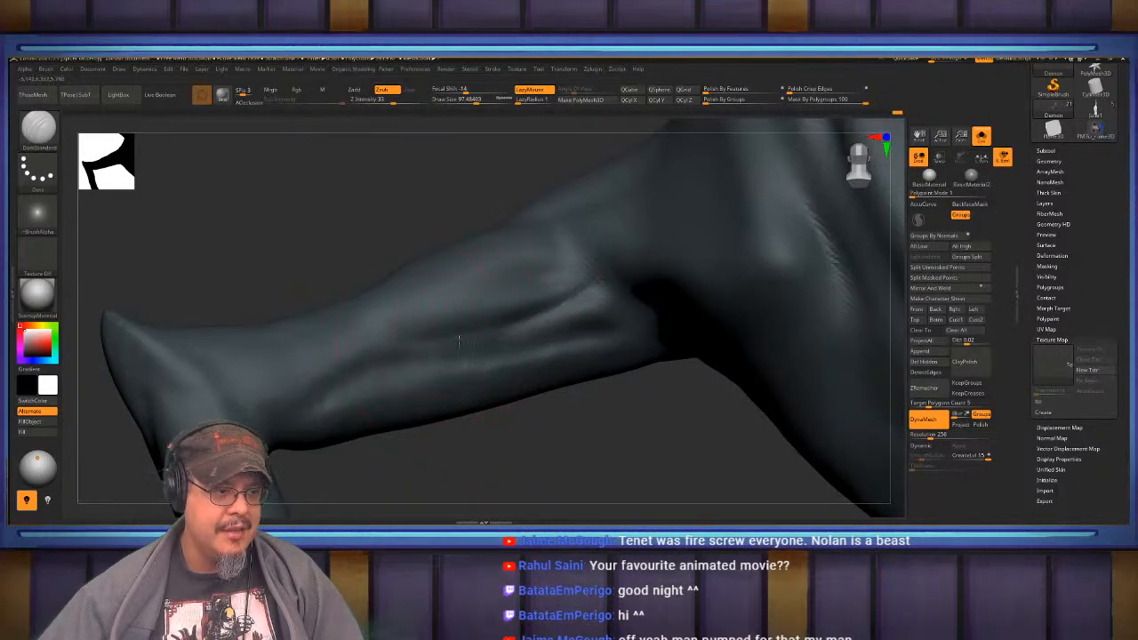
{"action": "left_click_drag", "start_coordinate": [502, 329], "coordinate": [386, 324]}
{"action": "right_click_drag", "start_coordinate": [324, 347], "coordinate": [351, 362]}
{"action": "left_click_drag", "start_coordinate": [352, 362], "coordinate": [427, 340], "text": "shift"}
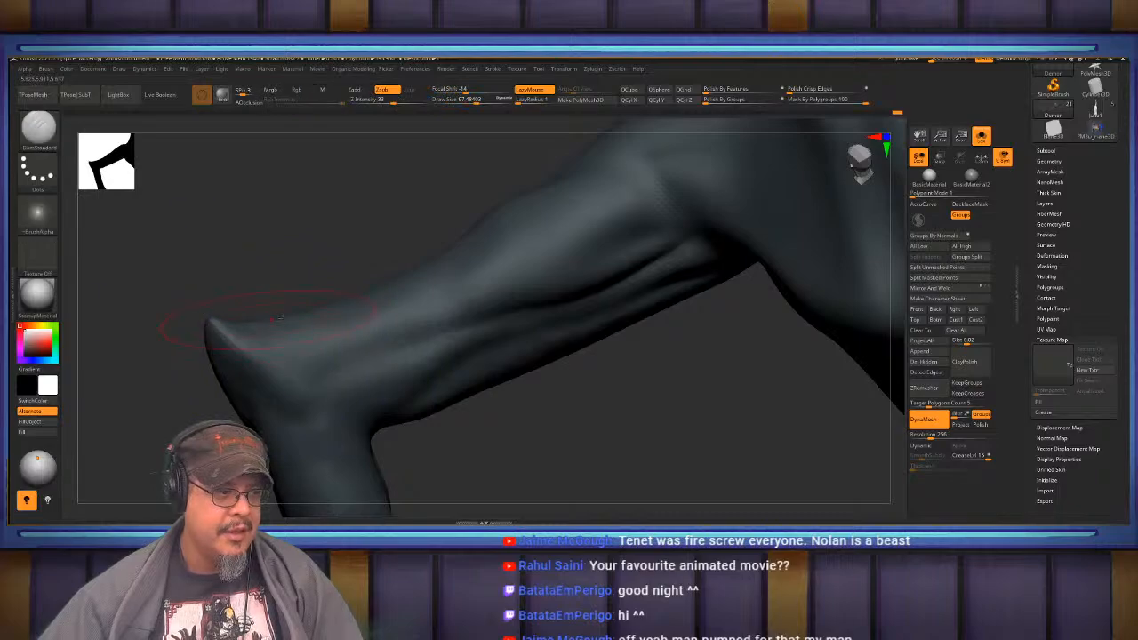
- Switch to the ClayBuildup brush, build up the muscles around the shoulder blade and armpit, and smooth the strokes
{"action": "mouse_move", "coordinate": [240, 325]}
{"action": "right_mouse_down"}
{"action": "mouse_move", "coordinate": [404, 292]}
{"action": "mouse_move", "coordinate": [524, 311]}
{"action": "mouse_move", "coordinate": [534, 331]}
{"action": "right_mouse_up"}
{"action": "right_click_drag", "start_coordinate": [533, 331], "coordinate": [658, 427], "text": "alt"}
{"action": "mouse_move", "coordinate": [658, 356]}
{"action": "right_mouse_down"}
{"action": "mouse_move", "coordinate": [625, 323]}
{"action": "mouse_move", "coordinate": [703, 303]}
{"action": "mouse_move", "coordinate": [729, 330]}
{"action": "right_mouse_up"}
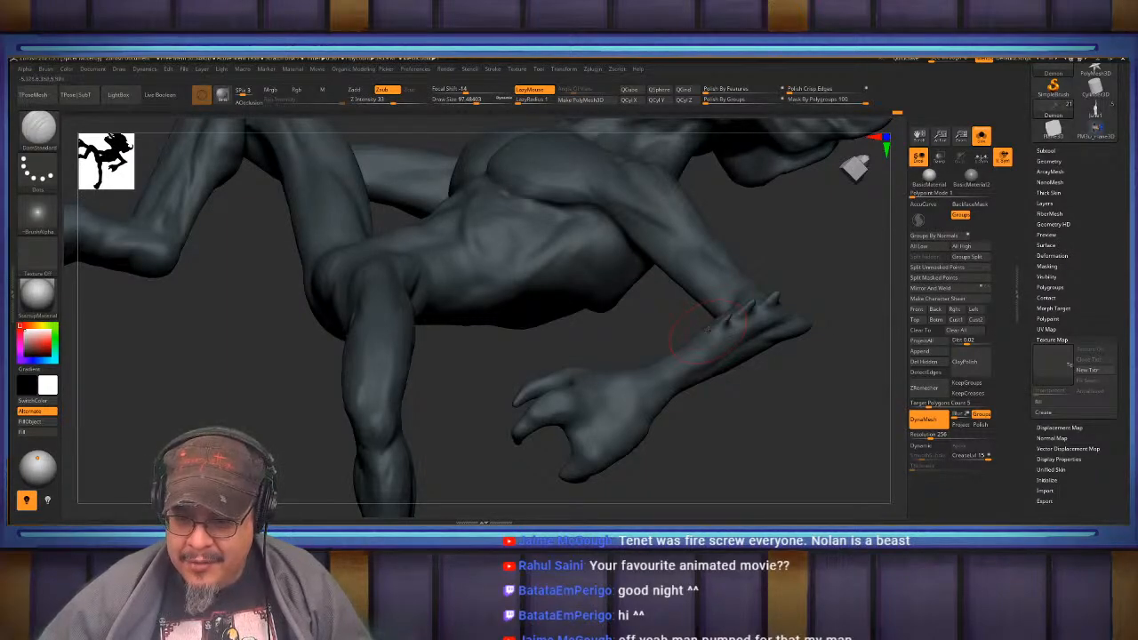
{"action": "mouse_move", "coordinate": [717, 414]}
{"action": "left_mouse_down"}
{"action": "mouse_move", "coordinate": [520, 309]}
{"action": "mouse_move", "coordinate": [533, 294]}
{"action": "mouse_move", "coordinate": [559, 297]}
{"action": "mouse_move", "coordinate": [572, 331]}
{"action": "mouse_move", "coordinate": [580, 298]}
{"action": "mouse_move", "coordinate": [561, 321]}
{"action": "left_mouse_up"}
{"action": "key", "text": "b"}
{"action": "key", "text": "c"}
{"action": "key", "text": "b"}
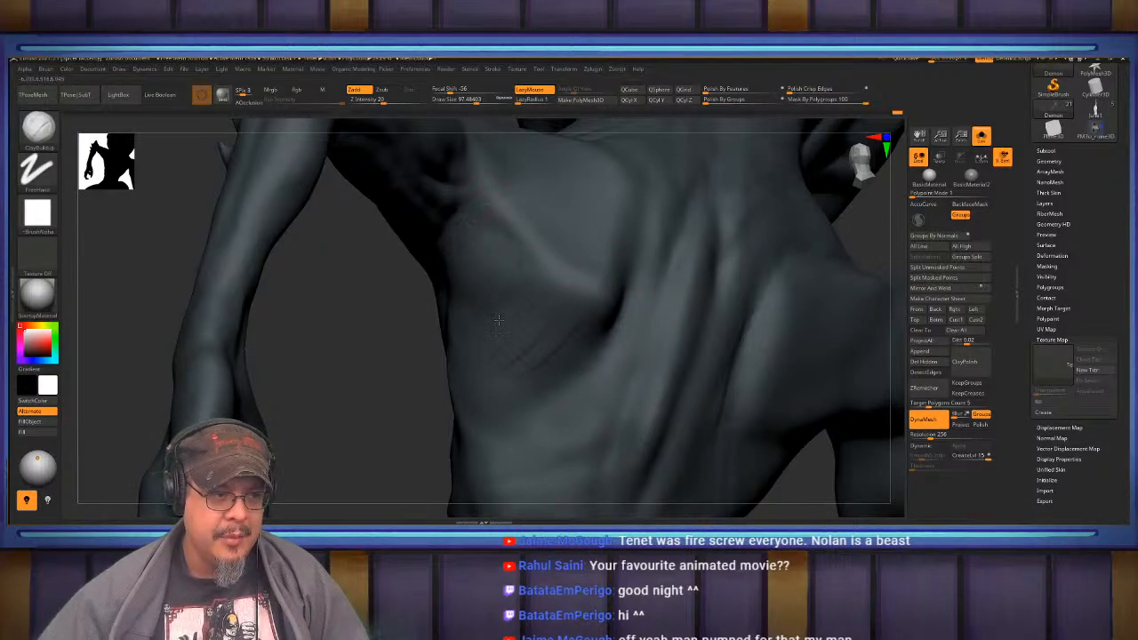
{"action": "key", "text": "shift"}
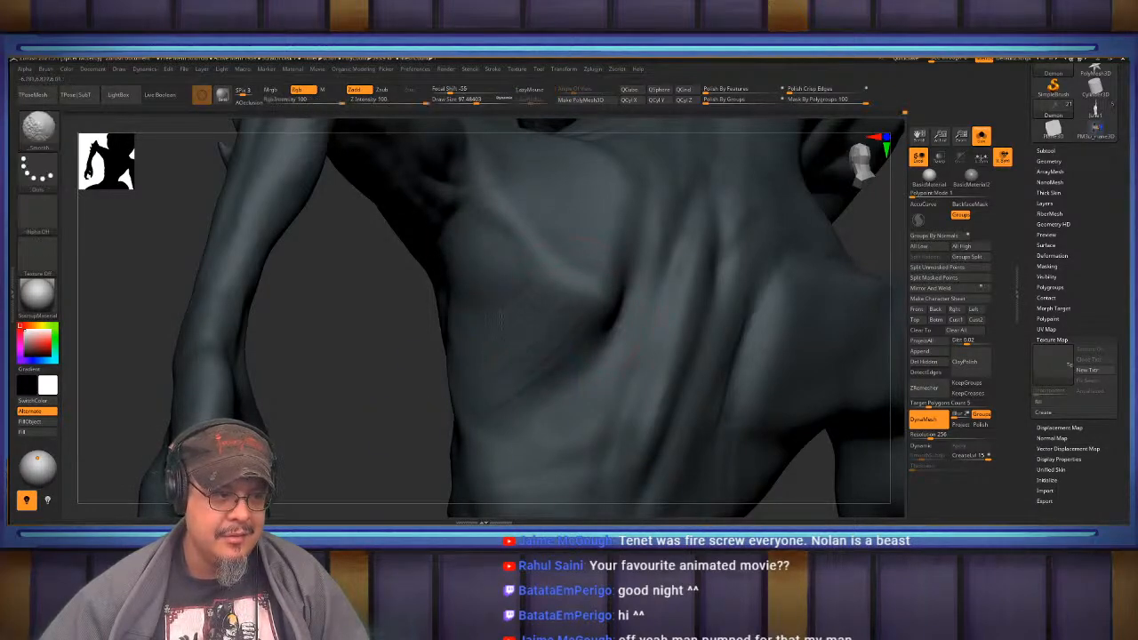
{"action": "mouse_move", "coordinate": [511, 281]}
{"action": "right_mouse_down"}
{"action": "mouse_move", "coordinate": [469, 323]}
{"action": "mouse_move", "coordinate": [461, 300]}
{"action": "right_mouse_up"}
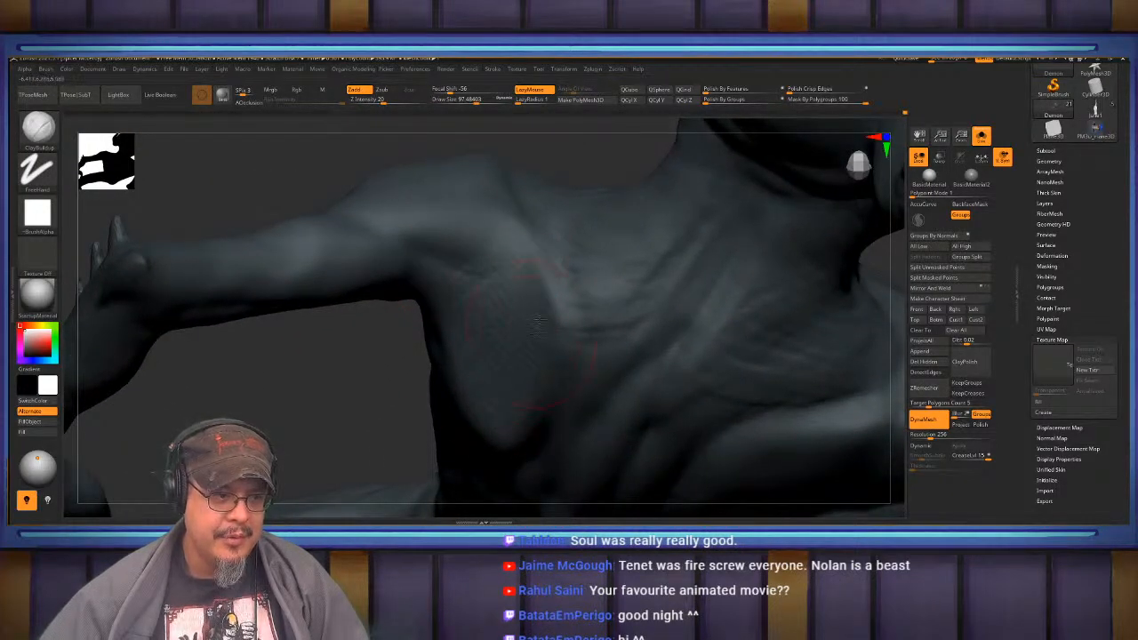
{"action": "key", "text": "shift"}
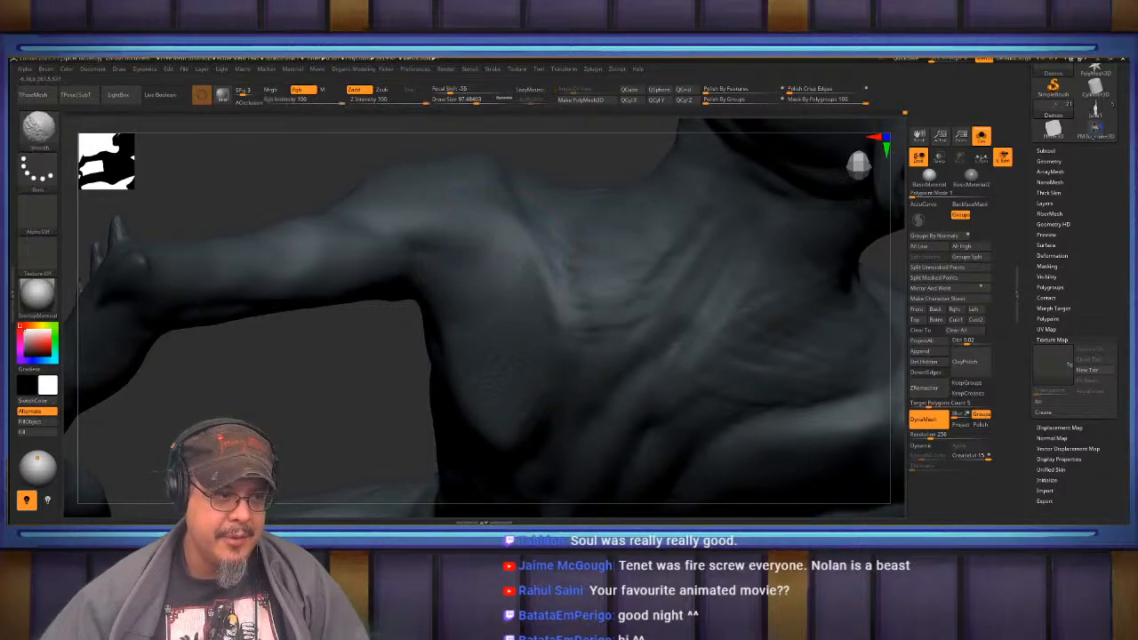
- Set the draw size to about 58 and sculpt a row of short rib ridges on the torso beneath the chest muscle
{"action": "mouse_move", "coordinate": [480, 285]}
{"action": "right_mouse_down"}
{"action": "mouse_move", "coordinate": [499, 264]}
{"action": "mouse_move", "coordinate": [510, 272]}
{"action": "mouse_move", "coordinate": [496, 259]}
{"action": "mouse_move", "coordinate": [545, 213]}
{"action": "right_mouse_up"}
{"action": "right_click_drag", "start_coordinate": [489, 269], "coordinate": [555, 308]}
{"action": "key", "text": "s"}
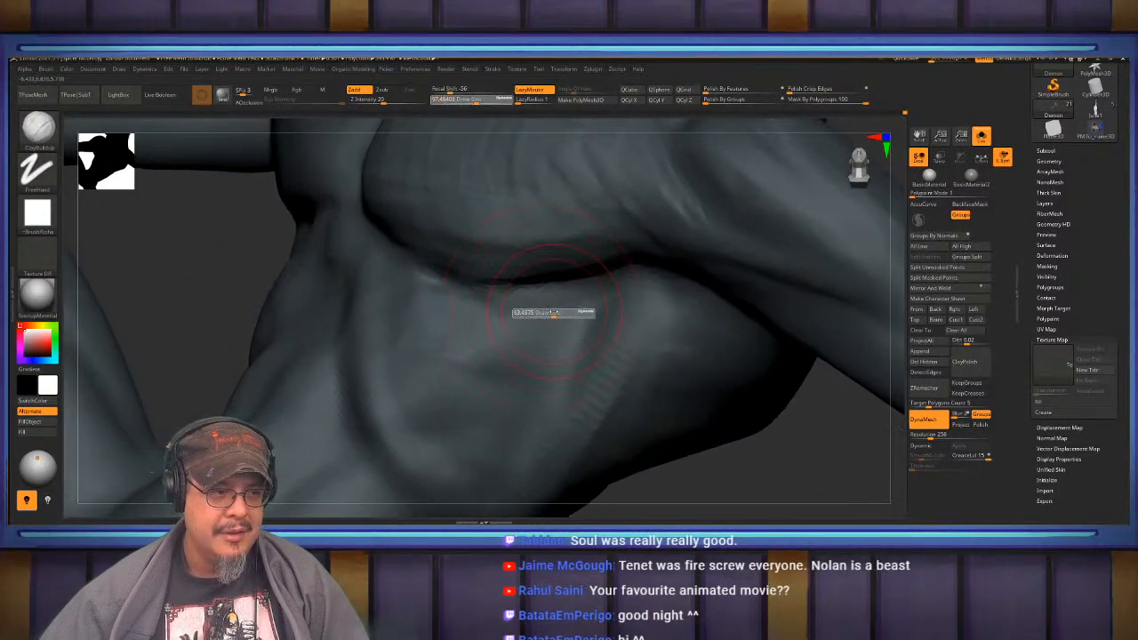
{"action": "left_click_drag", "start_coordinate": [555, 308], "coordinate": [462, 320]}
{"action": "left_click_drag", "start_coordinate": [570, 361], "coordinate": [492, 344]}
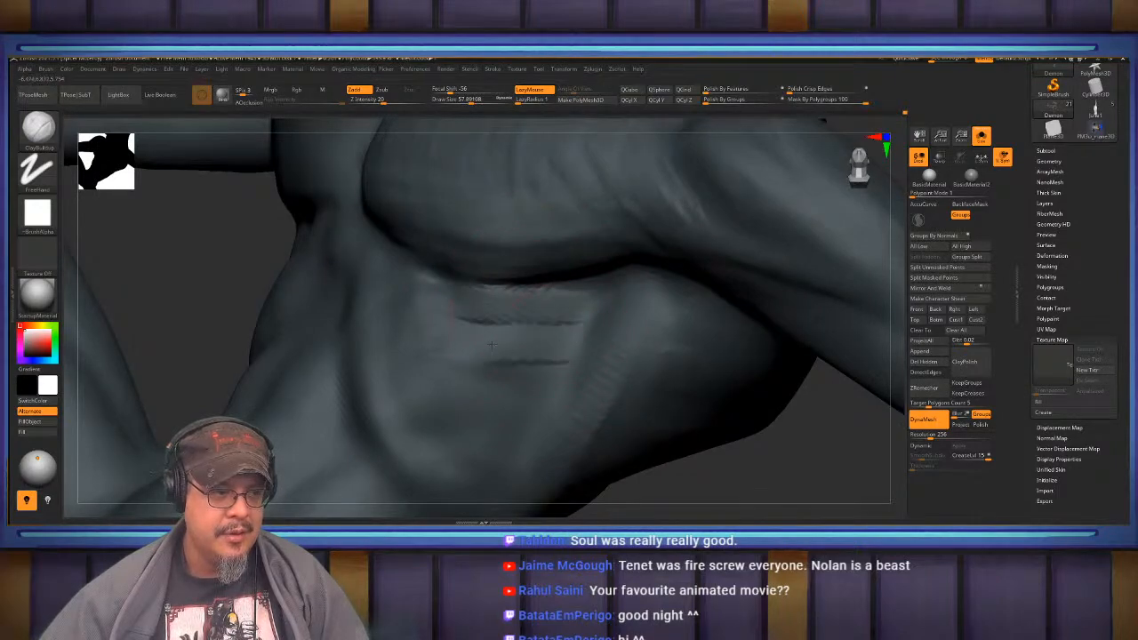
{"action": "left_click_drag", "start_coordinate": [553, 409], "coordinate": [483, 409]}
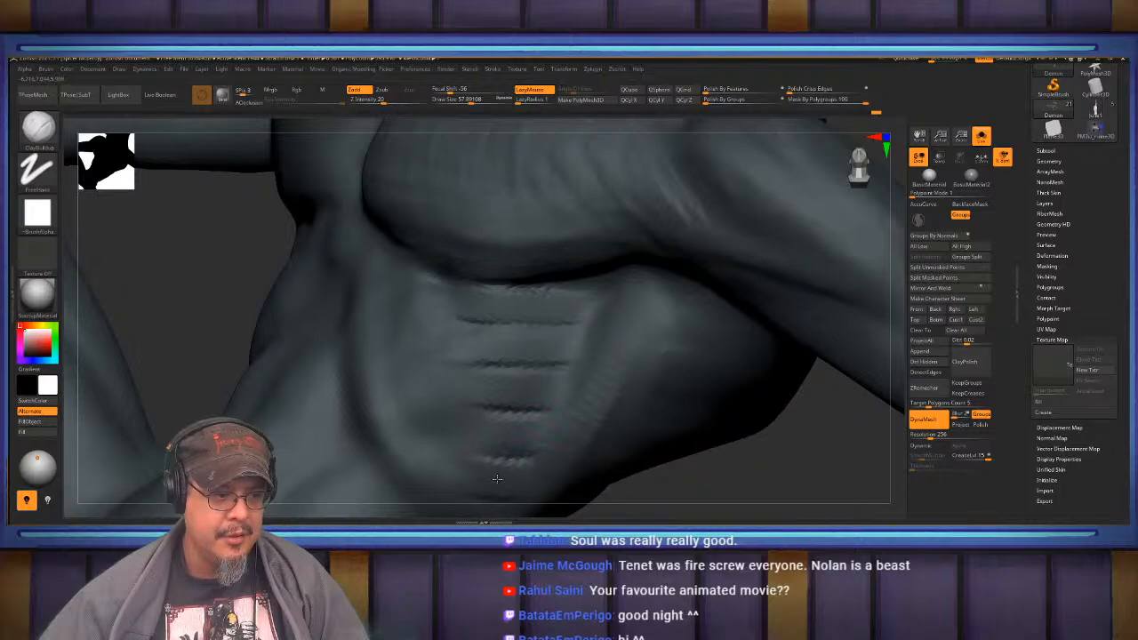
- Continue the slanted rib ridges down the side of the torso with the ClayBuildup brush
{"action": "right_click_drag", "start_coordinate": [497, 478], "coordinate": [392, 327]}
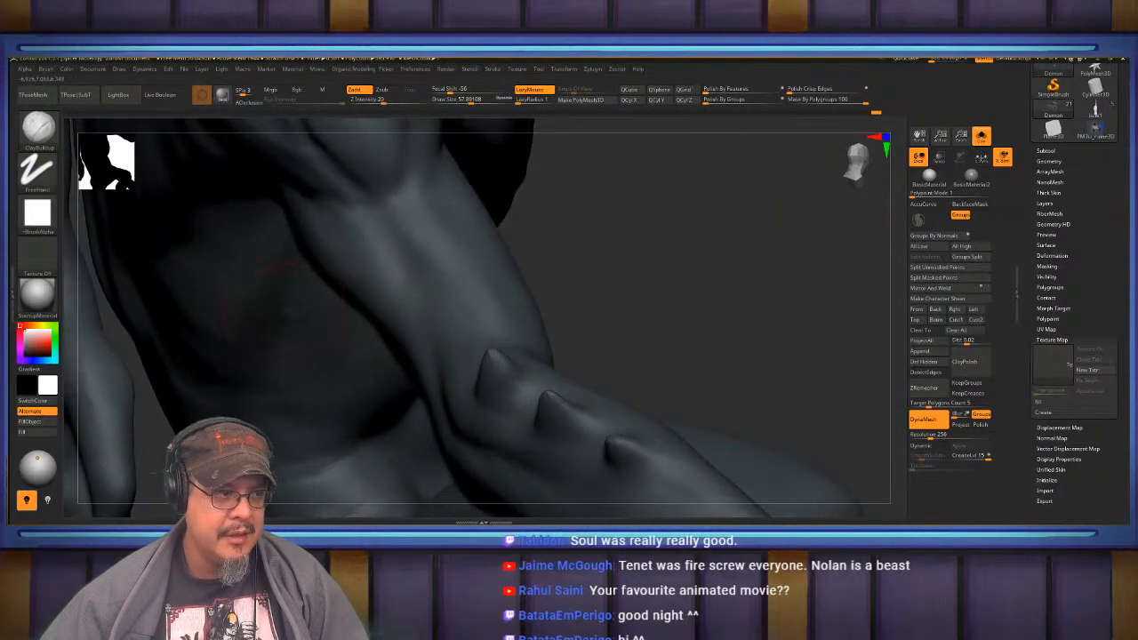
{"action": "right_click_drag", "start_coordinate": [371, 398], "coordinate": [525, 361]}
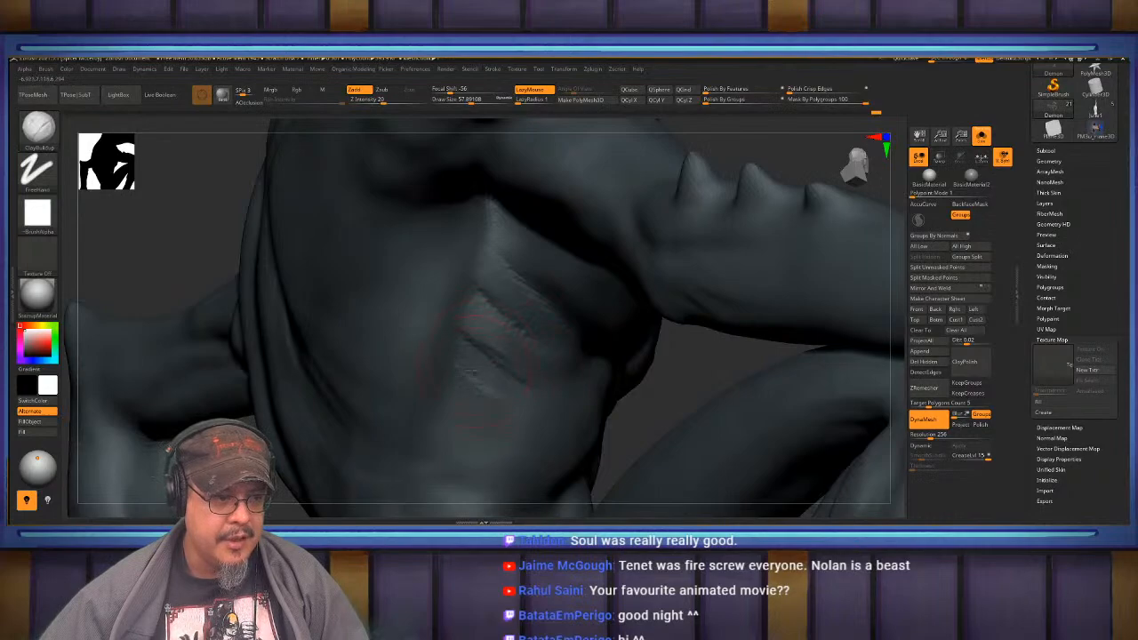
{"action": "mouse_move", "coordinate": [469, 372]}
{"action": "left_mouse_down"}
{"action": "mouse_move", "coordinate": [500, 390]}
{"action": "mouse_move", "coordinate": [476, 432]}
{"action": "left_mouse_up"}
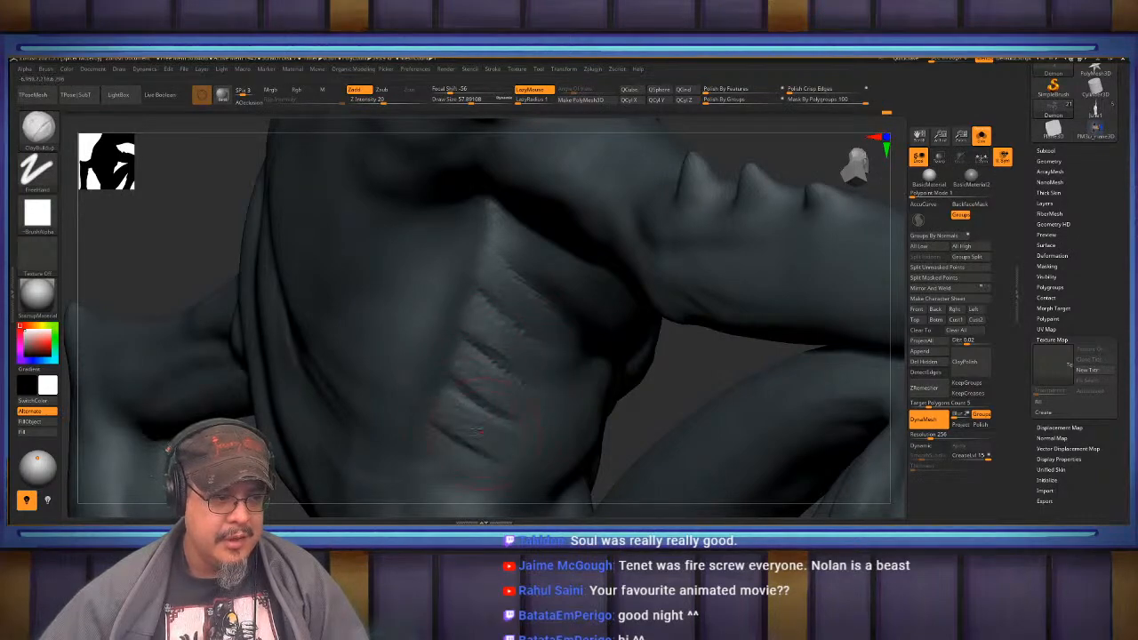
{"action": "left_click_drag", "start_coordinate": [432, 468], "coordinate": [465, 487]}
{"action": "mouse_move", "coordinate": [464, 488]}
{"action": "right_mouse_down"}
{"action": "mouse_move", "coordinate": [423, 435]}
{"action": "mouse_move", "coordinate": [430, 365]}
{"action": "mouse_move", "coordinate": [369, 369]}
{"action": "mouse_move", "coordinate": [391, 351]}
{"action": "mouse_move", "coordinate": [405, 418]}
{"action": "right_mouse_up"}
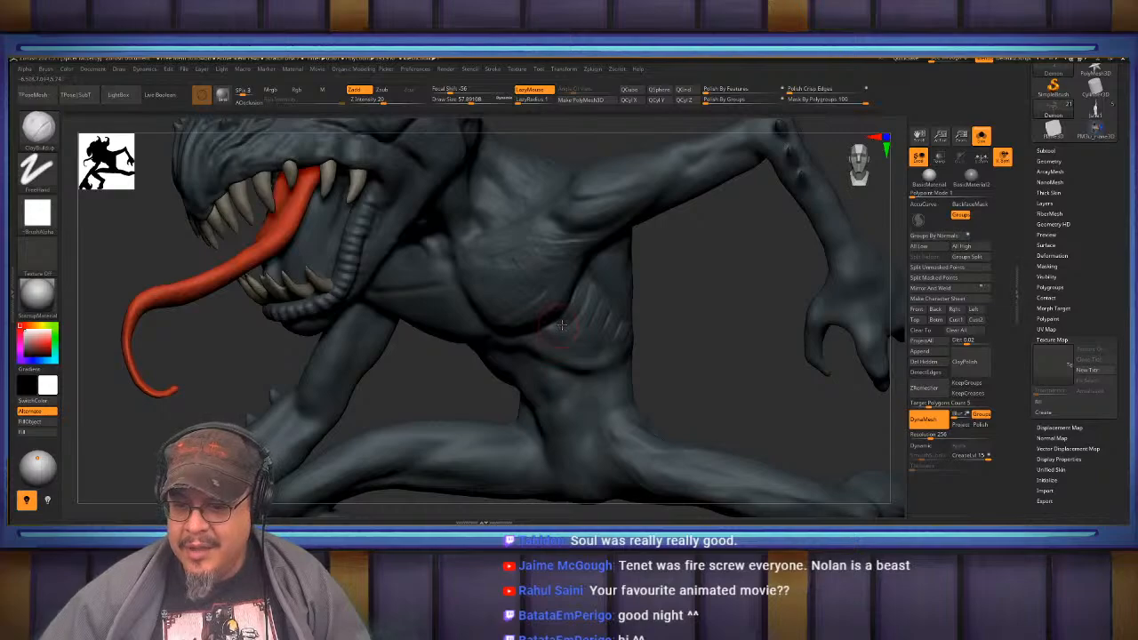
- Switch to the Move brush, enlarge the draw size, and adjust the chest's form between the neck and shoulder
{"action": "mouse_move", "coordinate": [566, 309]}
{"action": "right_mouse_down"}
{"action": "mouse_move", "coordinate": [566, 338]}
{"action": "mouse_move", "coordinate": [548, 269]}
{"action": "mouse_move", "coordinate": [575, 301]}
{"action": "mouse_move", "coordinate": [569, 311]}
{"action": "mouse_move", "coordinate": [578, 274]}
{"action": "mouse_move", "coordinate": [532, 334]}
{"action": "mouse_move", "coordinate": [533, 292]}
{"action": "mouse_move", "coordinate": [488, 285]}
{"action": "mouse_move", "coordinate": [508, 301]}
{"action": "right_mouse_up"}
{"action": "key", "text": "b"}
{"action": "key", "text": "m"}
{"action": "key", "text": "v"}
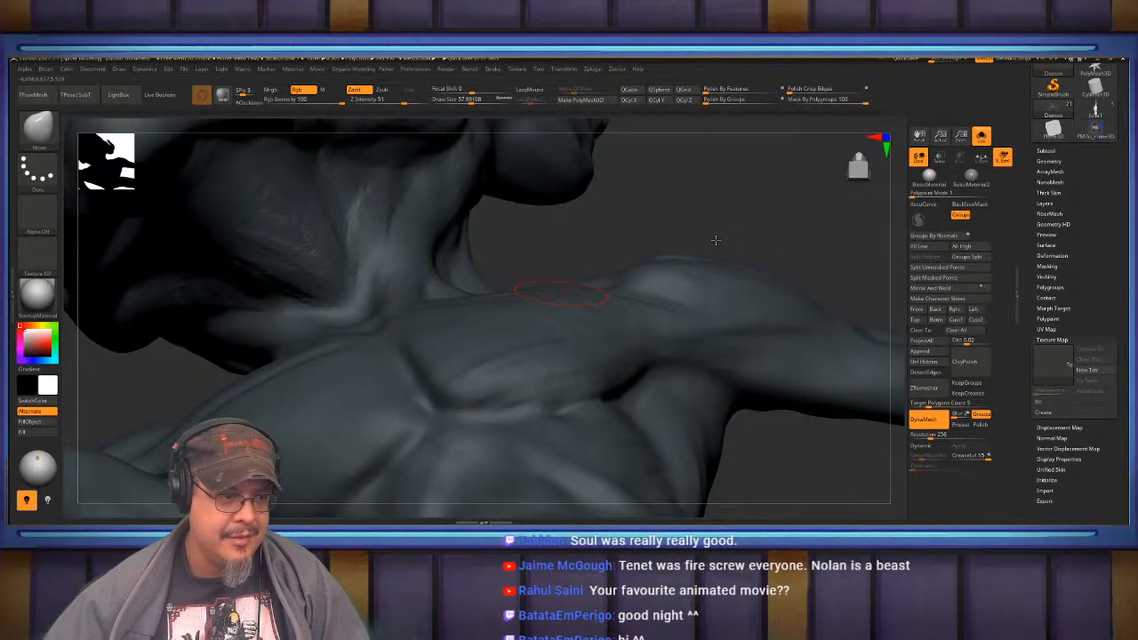
{"action": "left_click_drag", "start_coordinate": [748, 232], "coordinate": [821, 269], "text": "alt"}
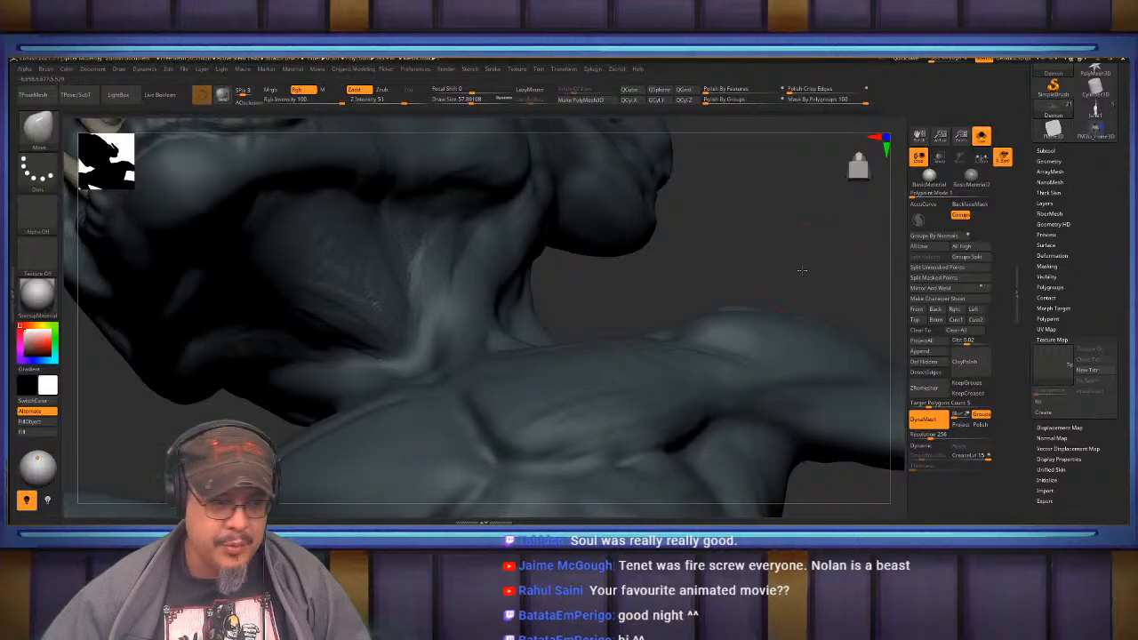
{"action": "left_click_drag", "start_coordinate": [802, 270], "coordinate": [779, 277]}
{"action": "key", "text": "s"}
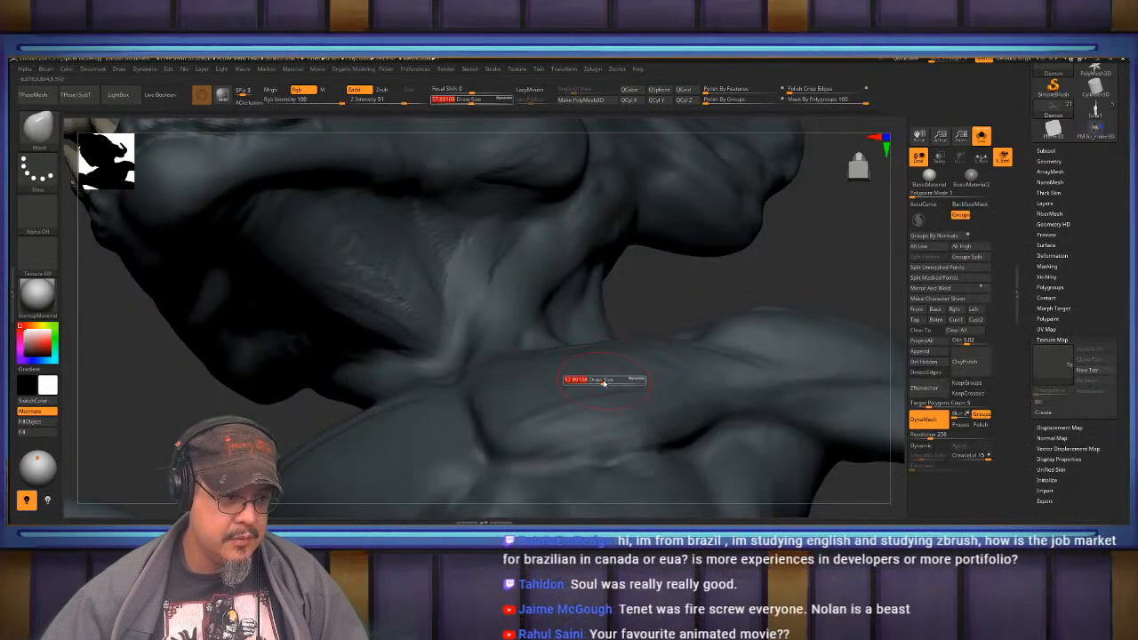
{"action": "left_click_drag", "start_coordinate": [612, 380], "coordinate": [589, 380]}
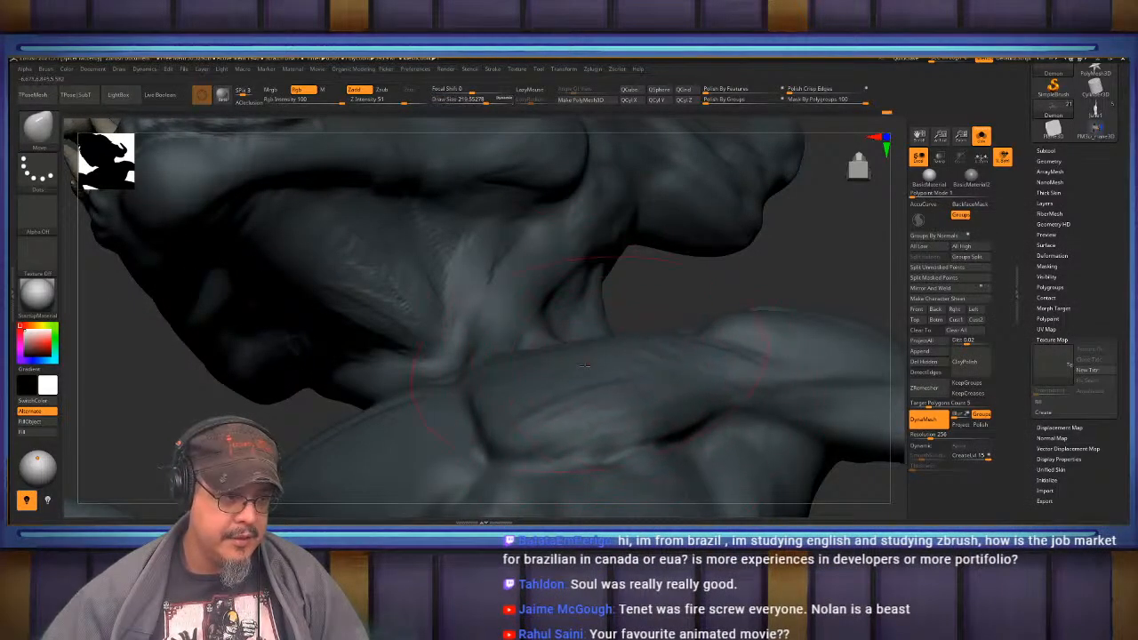
{"action": "mouse_move", "coordinate": [763, 315]}
{"action": "left_mouse_down", "text": "alt"}
{"action": "mouse_move", "coordinate": [685, 333]}
{"action": "mouse_move", "coordinate": [608, 305]}
{"action": "mouse_move", "coordinate": [625, 363]}
{"action": "mouse_move", "coordinate": [715, 318]}
{"action": "mouse_move", "coordinate": [756, 347]}
{"action": "mouse_move", "coordinate": [770, 388]}
{"action": "mouse_move", "coordinate": [756, 330]}
{"action": "mouse_move", "coordinate": [614, 350]}
{"action": "left_mouse_up", "text": "alt"}
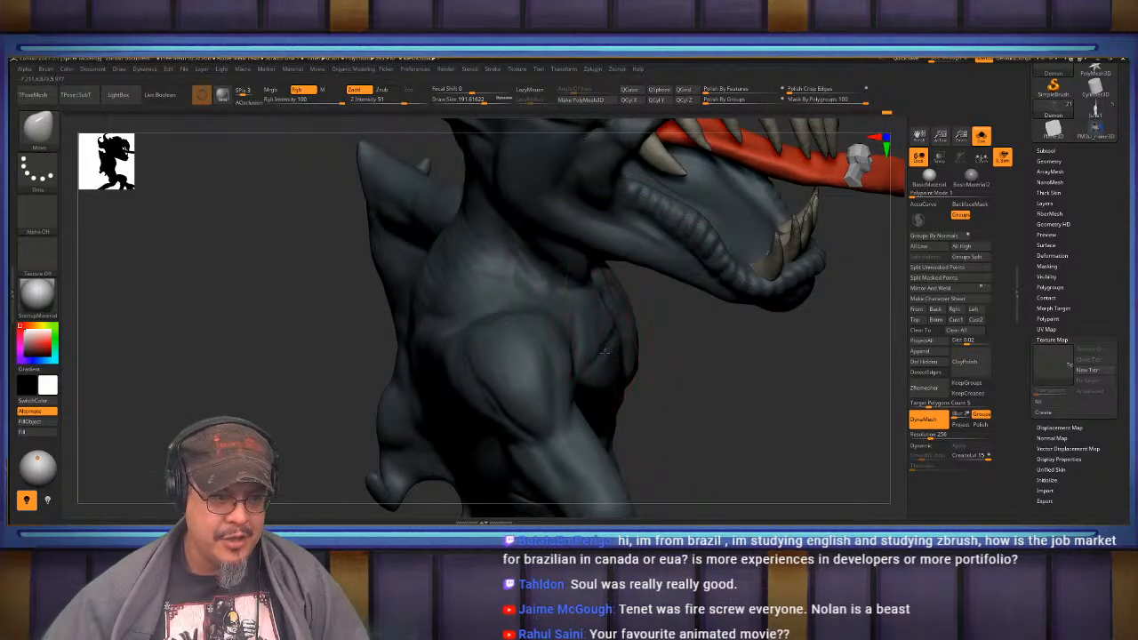
- Reshape the creature's chest and shoulder with the Move brush at a draw size of about 128
{"action": "left_click_drag", "start_coordinate": [627, 340], "coordinate": [658, 327]}
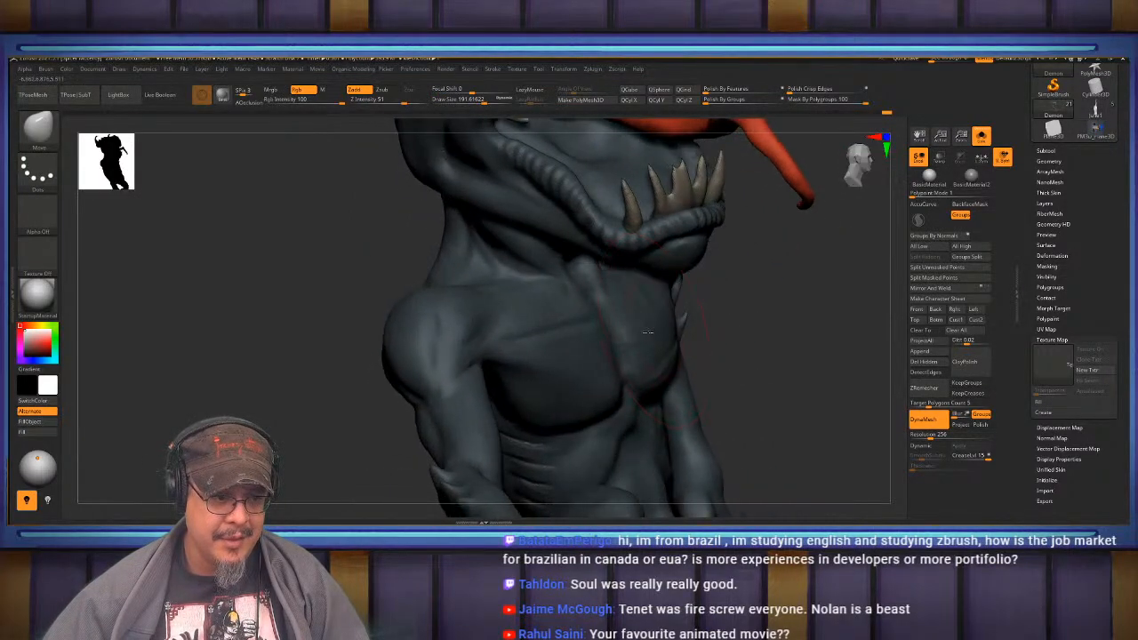
{"action": "mouse_move", "coordinate": [621, 336]}
{"action": "right_mouse_down"}
{"action": "mouse_move", "coordinate": [613, 328]}
{"action": "mouse_move", "coordinate": [676, 326]}
{"action": "mouse_move", "coordinate": [651, 355]}
{"action": "mouse_move", "coordinate": [638, 309]}
{"action": "mouse_move", "coordinate": [628, 331]}
{"action": "mouse_move", "coordinate": [593, 306]}
{"action": "right_mouse_up"}
{"action": "key", "text": "s"}
{"action": "left_click_drag", "start_coordinate": [592, 306], "coordinate": [587, 308]}
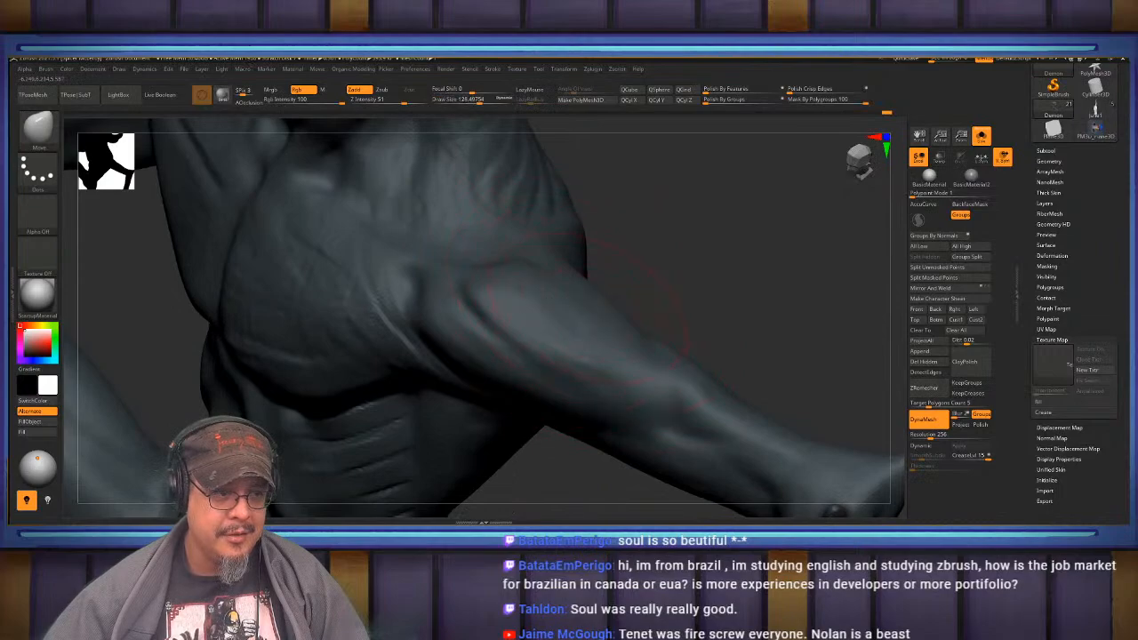
{"action": "right_click_drag", "start_coordinate": [568, 268], "coordinate": [632, 284]}
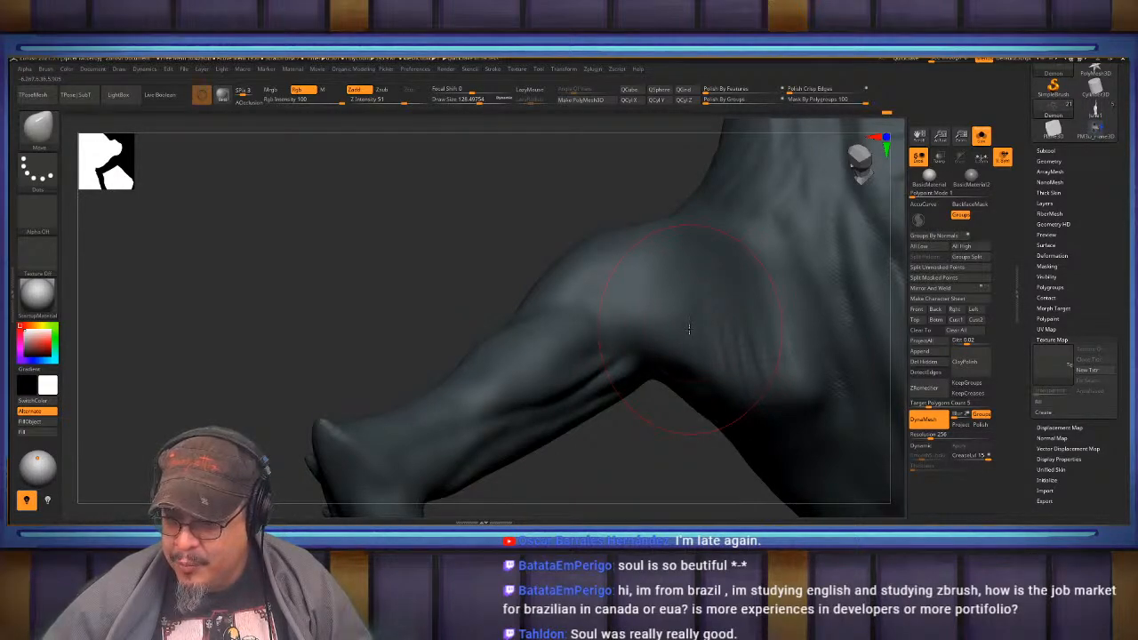
- Build up muscle volume on the shoulder with the ClayBuildup brush and smooth the strokes
{"action": "mouse_move", "coordinate": [704, 318]}
{"action": "right_mouse_down"}
{"action": "mouse_move", "coordinate": [783, 306]}
{"action": "mouse_move", "coordinate": [720, 311]}
{"action": "mouse_move", "coordinate": [765, 319]}
{"action": "mouse_move", "coordinate": [735, 313]}
{"action": "right_mouse_up"}
{"action": "key", "text": "b"}
{"action": "key", "text": "c"}
{"action": "key", "text": "b"}
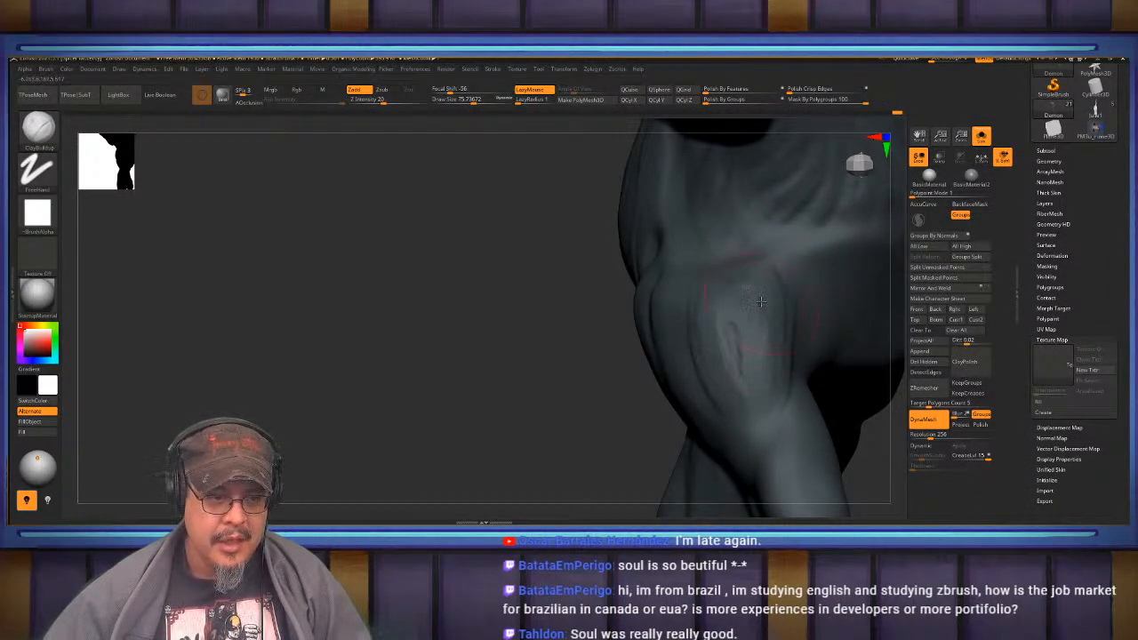
{"action": "key", "text": "shift"}
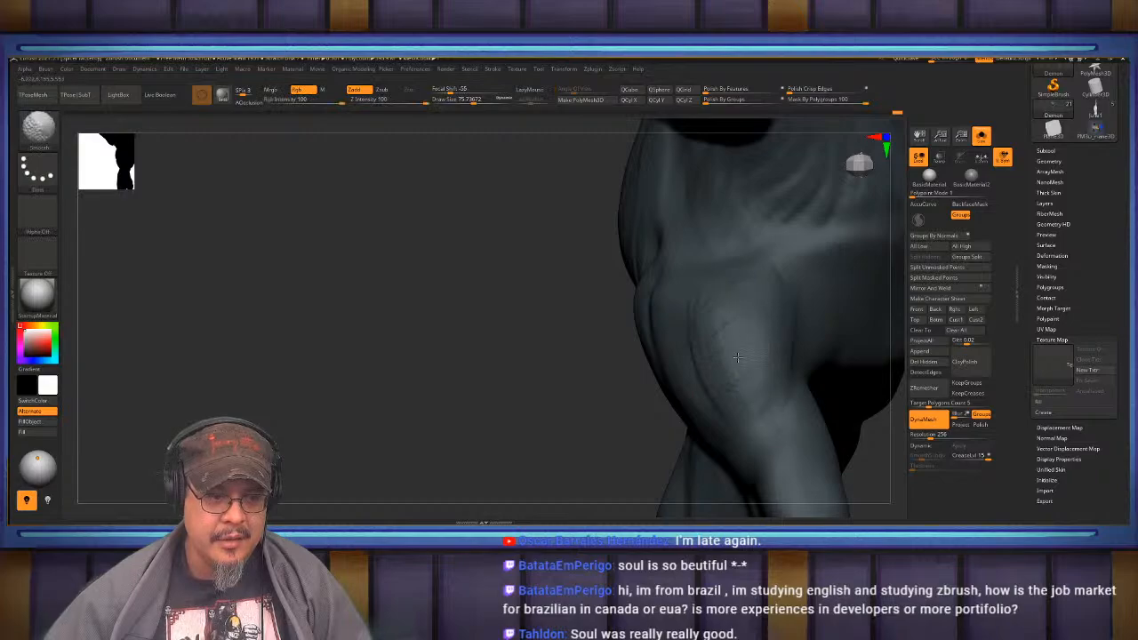
- Add clay strokes along the deltoid and upper arm from several angles and smooth them into the form
{"action": "mouse_move", "coordinate": [720, 366]}
{"action": "right_mouse_down"}
{"action": "mouse_move", "coordinate": [703, 329]}
{"action": "mouse_move", "coordinate": [719, 305]}
{"action": "mouse_move", "coordinate": [683, 303]}
{"action": "right_mouse_up"}
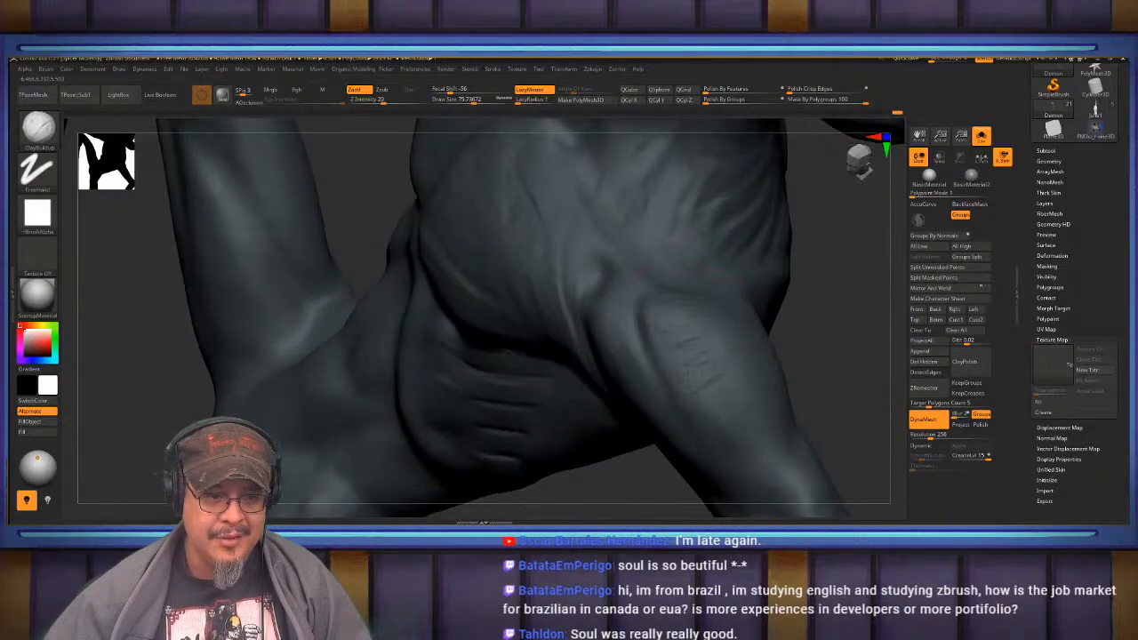
{"action": "right_click_drag", "start_coordinate": [727, 447], "coordinate": [695, 292]}
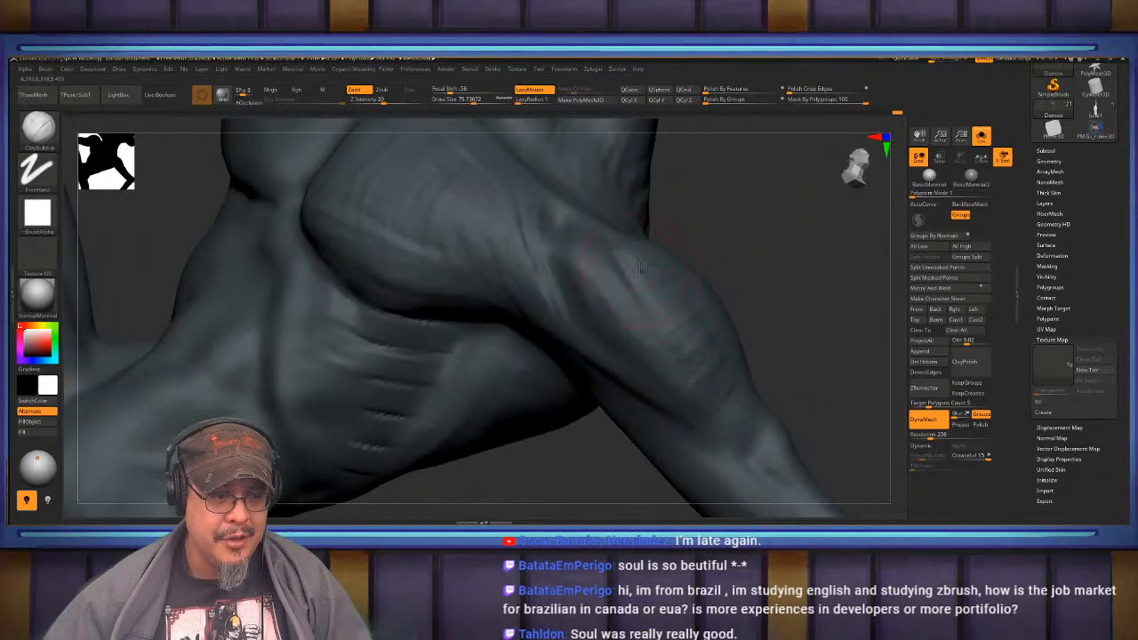
{"action": "right_click_drag", "start_coordinate": [698, 367], "coordinate": [705, 262]}
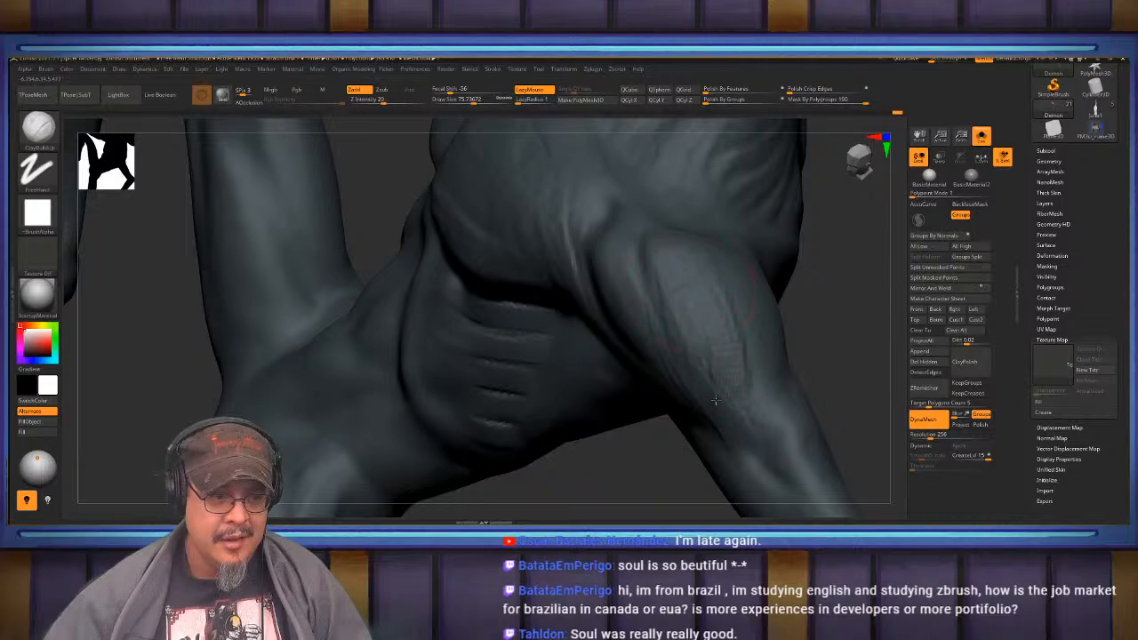
{"action": "key", "text": "shift"}
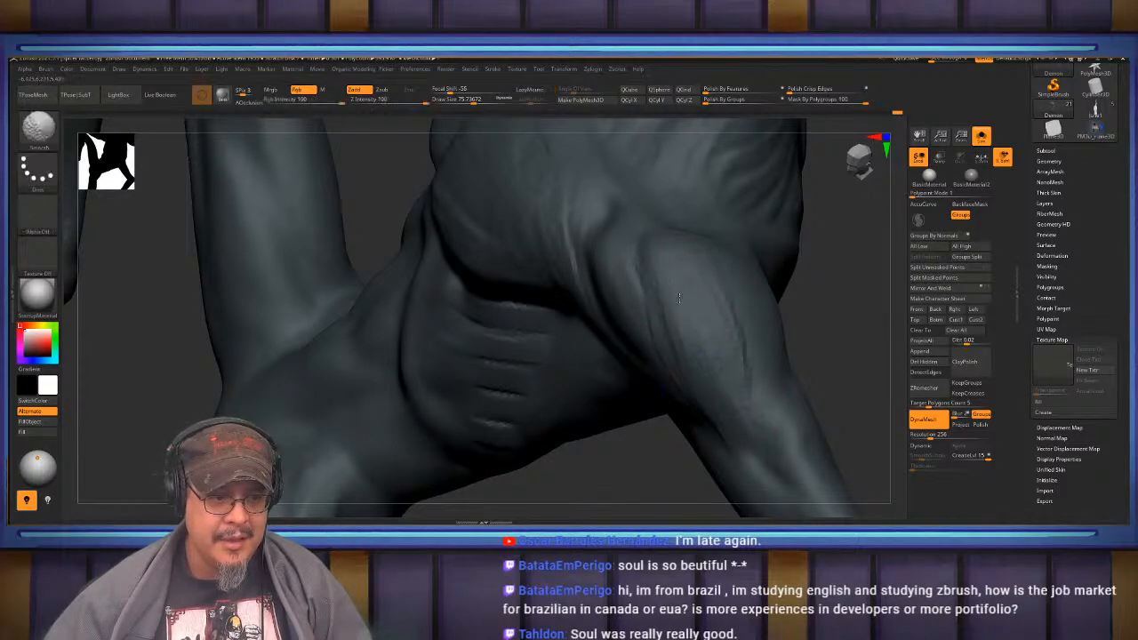
{"action": "mouse_move", "coordinate": [696, 277]}
{"action": "right_mouse_down"}
{"action": "mouse_move", "coordinate": [605, 356]}
{"action": "mouse_move", "coordinate": [666, 333]}
{"action": "mouse_move", "coordinate": [551, 320]}
{"action": "mouse_move", "coordinate": [681, 331]}
{"action": "right_mouse_up"}
{"action": "key", "text": "shift"}
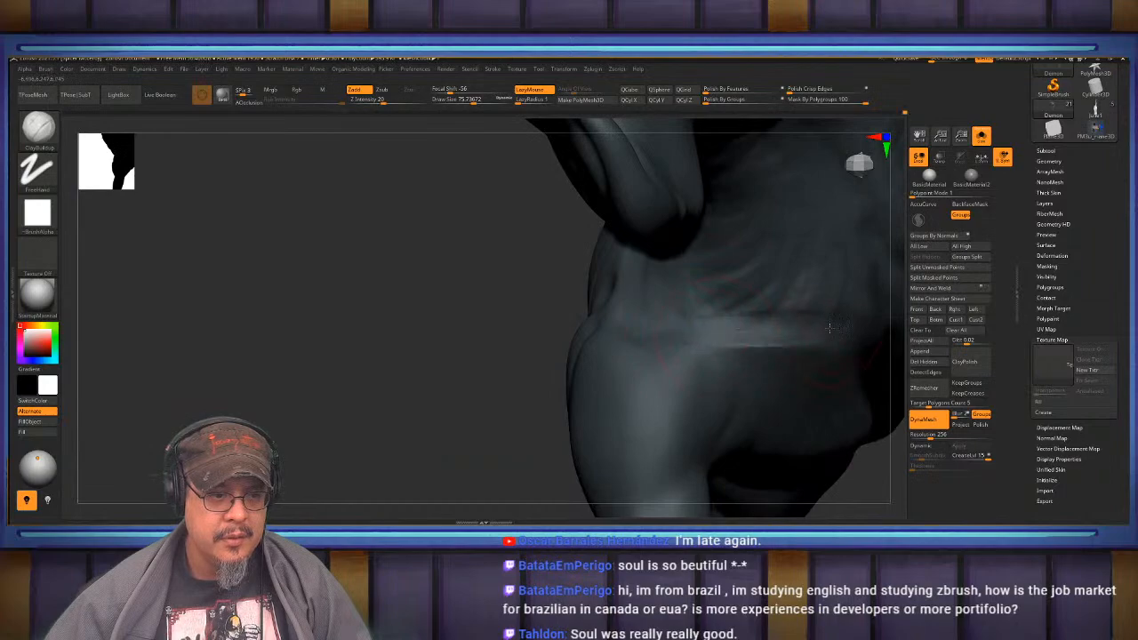
- Build up the muscle cords along the side and back of the neck with ClayBuildup
{"action": "right_click_drag", "start_coordinate": [831, 327], "coordinate": [689, 289]}
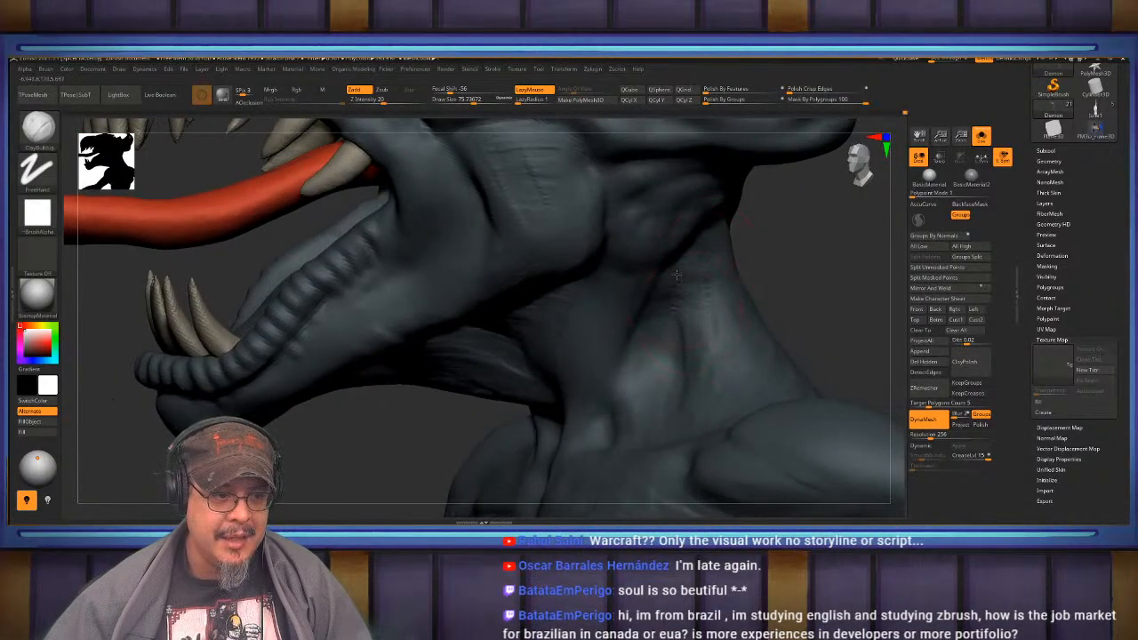
{"action": "right_click_drag", "start_coordinate": [707, 337], "coordinate": [721, 385]}
{"action": "right_click_drag", "start_coordinate": [690, 330], "coordinate": [692, 269]}
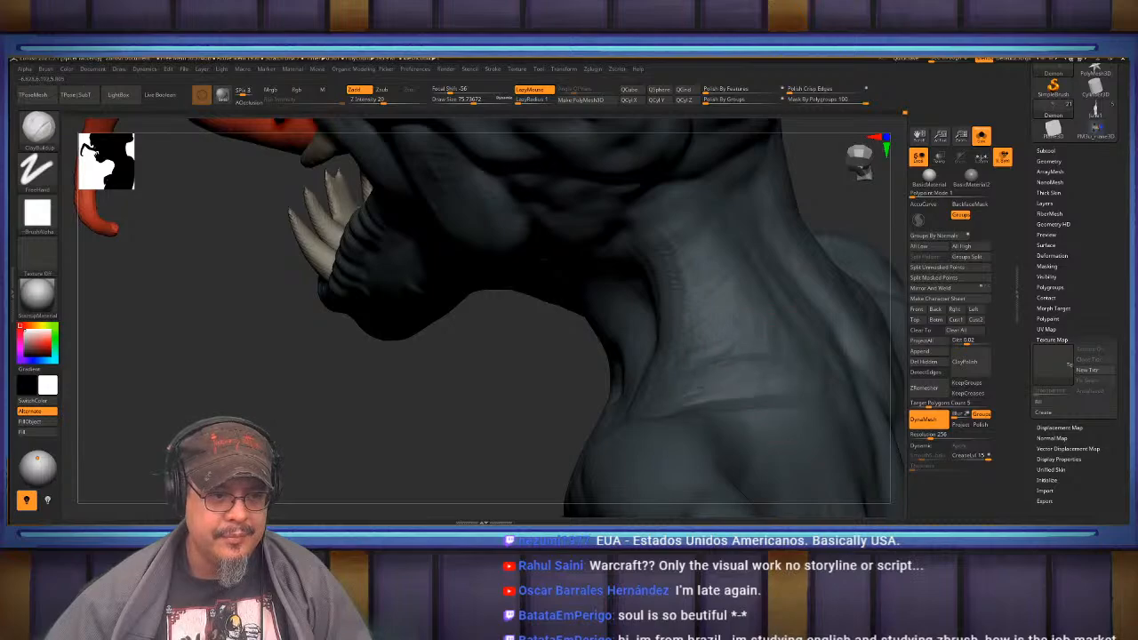
{"action": "mouse_move", "coordinate": [684, 246]}
{"action": "right_mouse_down"}
{"action": "mouse_move", "coordinate": [631, 400]}
{"action": "mouse_move", "coordinate": [605, 368]}
{"action": "right_mouse_up"}
{"action": "left_click_drag", "start_coordinate": [756, 354], "coordinate": [611, 360]}
- Fill and smooth the surface around the rear horn base and the side ridges of the head with ClayBuildup
{"action": "right_click_drag", "start_coordinate": [652, 344], "coordinate": [503, 378]}
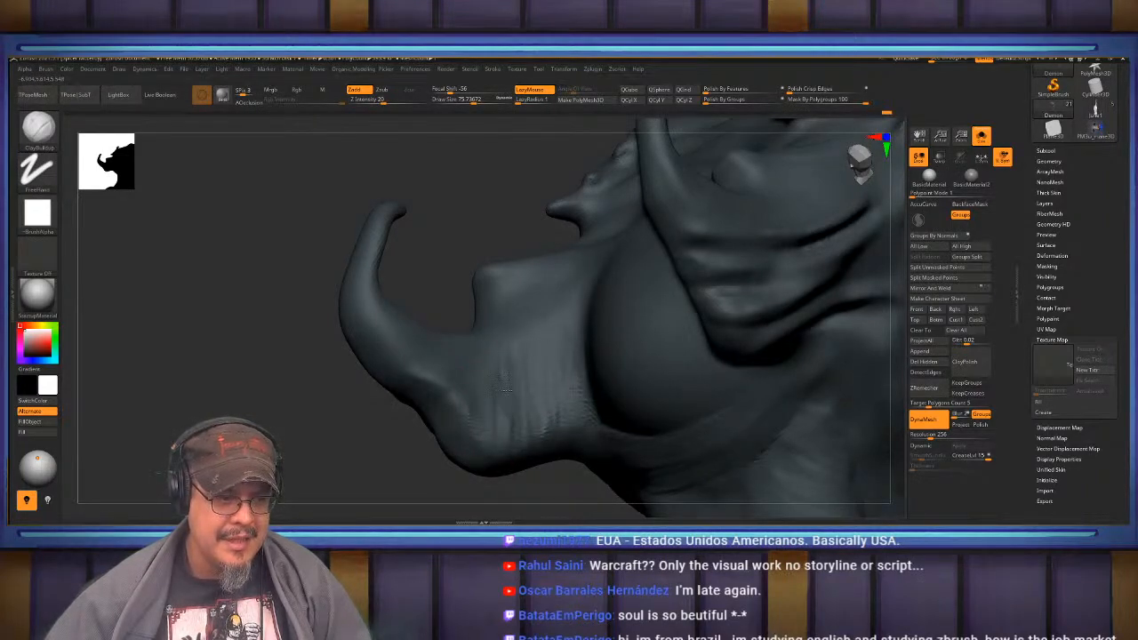
{"action": "key", "text": "shift"}
{"action": "mouse_move", "coordinate": [545, 383]}
{"action": "right_mouse_down"}
{"action": "mouse_move", "coordinate": [592, 384]}
{"action": "mouse_move", "coordinate": [512, 377]}
{"action": "right_mouse_up"}
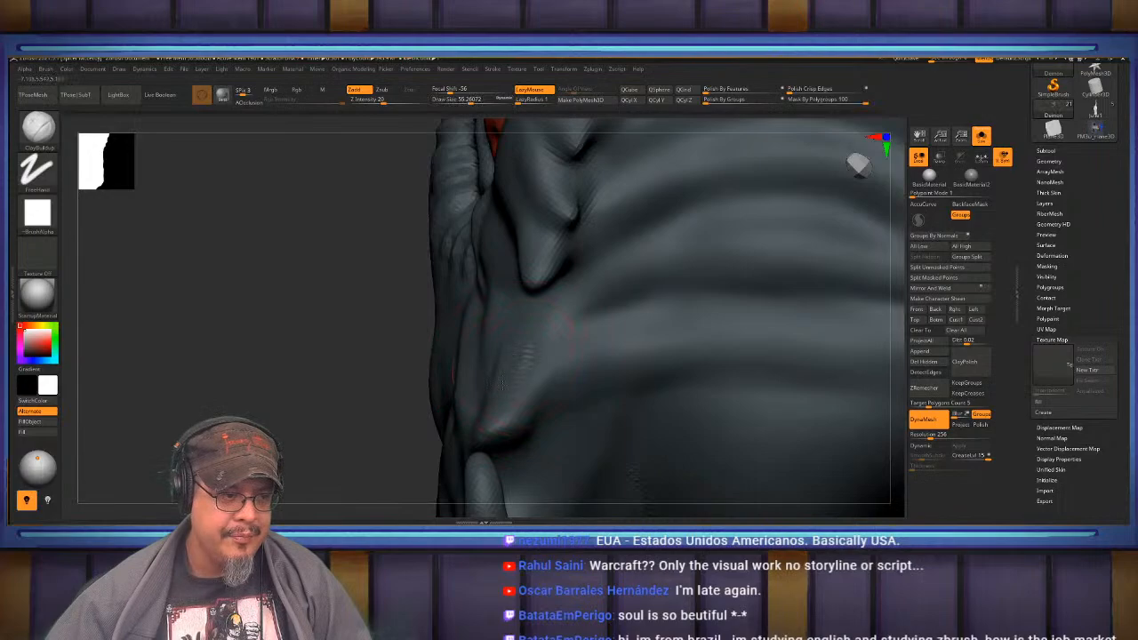
{"action": "right_click_drag", "start_coordinate": [559, 391], "coordinate": [545, 392]}
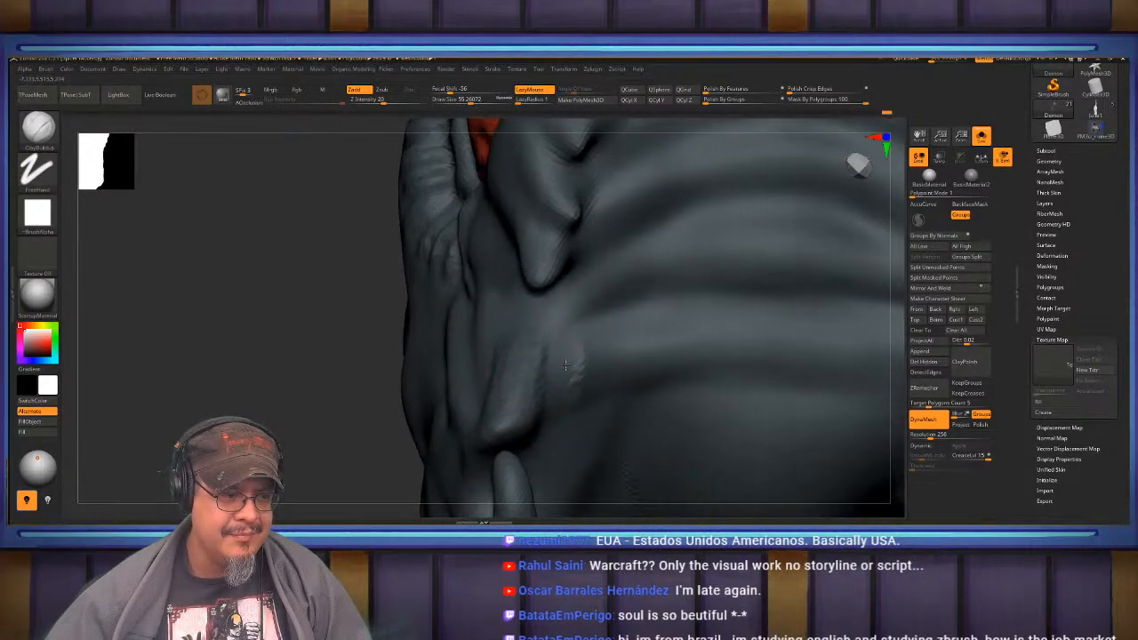
{"action": "mouse_move", "coordinate": [578, 369]}
{"action": "left_mouse_down", "text": "shift"}
{"action": "mouse_move", "coordinate": [553, 395]}
{"action": "mouse_move", "coordinate": [571, 396]}
{"action": "left_mouse_up", "text": "shift"}
- Carve and smooth vertebra bumps along the upper spine with a Dots-stroke brush at a draw size of about 41
{"action": "mouse_move", "coordinate": [504, 192]}
{"action": "right_mouse_down", "text": "alt"}
{"action": "mouse_move", "coordinate": [545, 381]}
{"action": "mouse_move", "coordinate": [594, 381]}
{"action": "mouse_move", "coordinate": [613, 298]}
{"action": "mouse_move", "coordinate": [635, 309]}
{"action": "mouse_move", "coordinate": [712, 303]}
{"action": "mouse_move", "coordinate": [669, 326]}
{"action": "mouse_move", "coordinate": [663, 384]}
{"action": "right_mouse_up", "text": "alt"}
{"action": "key", "text": "f"}
{"action": "mouse_move", "coordinate": [395, 293]}
{"action": "right_mouse_down"}
{"action": "mouse_move", "coordinate": [511, 280]}
{"action": "mouse_move", "coordinate": [602, 378]}
{"action": "mouse_move", "coordinate": [587, 307]}
{"action": "mouse_move", "coordinate": [584, 341]}
{"action": "right_mouse_up"}
{"action": "key", "text": "b"}
{"action": "key", "text": "q"}
{"action": "key", "text": "s"}
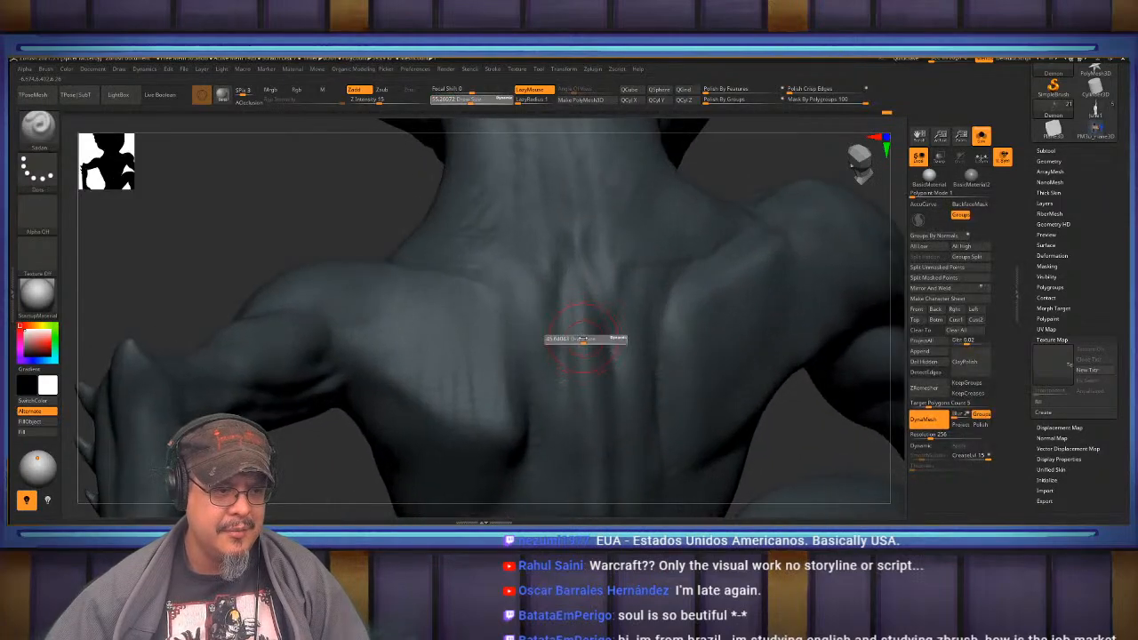
{"action": "left_click_drag", "start_coordinate": [584, 340], "coordinate": [572, 332]}
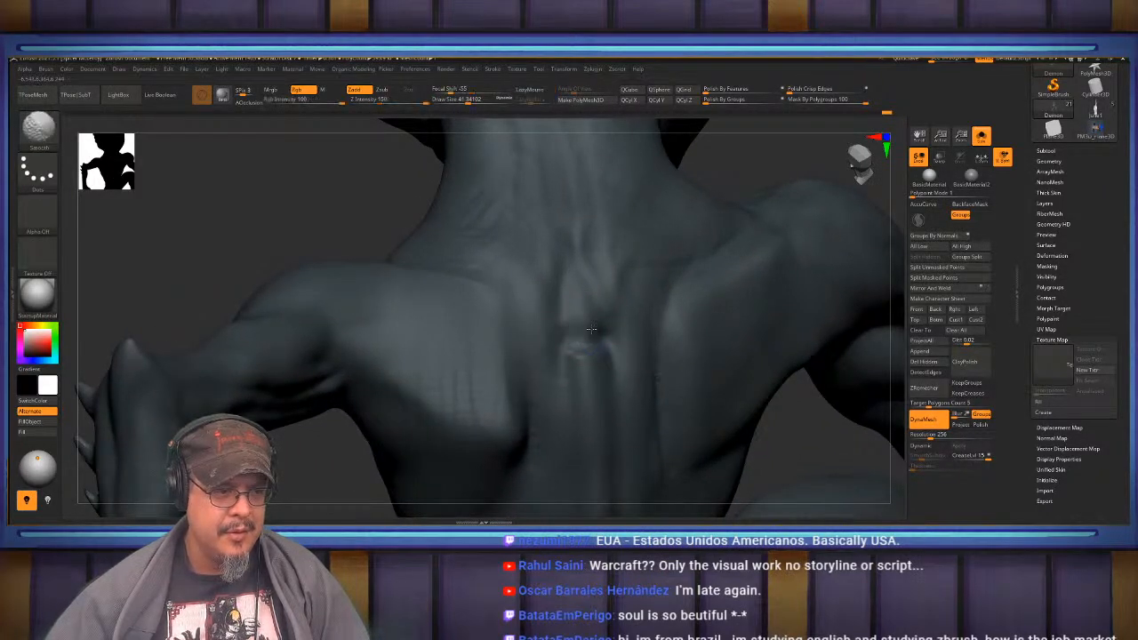
{"action": "right_click_drag", "start_coordinate": [592, 330], "coordinate": [585, 275], "text": "alt"}
{"action": "mouse_move", "coordinate": [587, 330]}
{"action": "left_mouse_down"}
{"action": "mouse_move", "coordinate": [569, 329]}
{"action": "mouse_move", "coordinate": [574, 345]}
{"action": "left_mouse_up"}
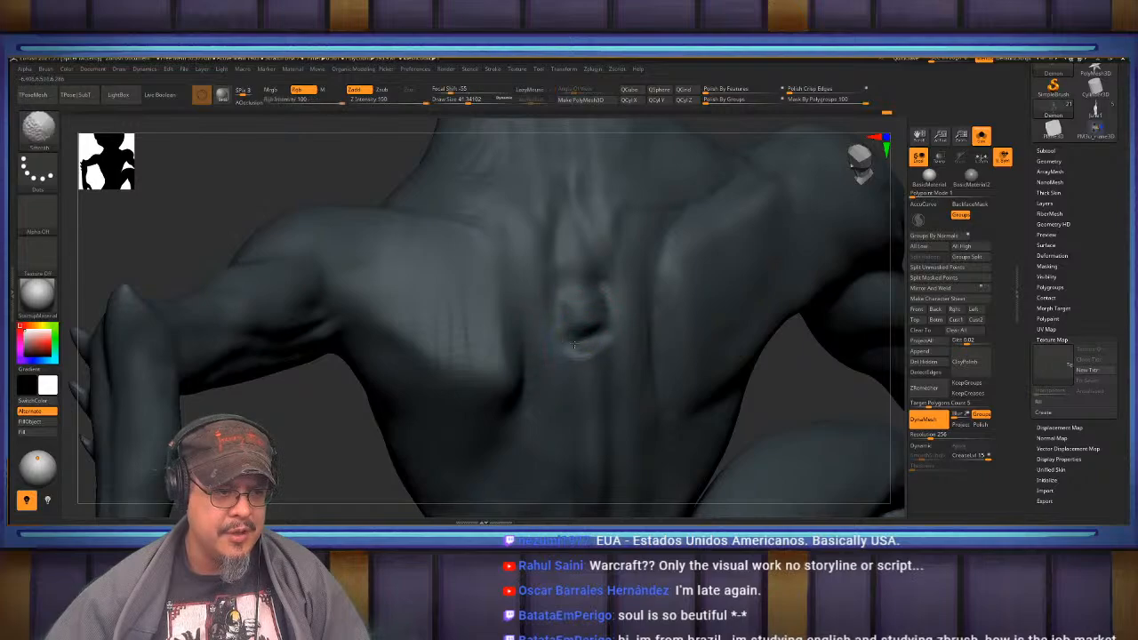
{"action": "right_click_drag", "start_coordinate": [587, 379], "coordinate": [573, 323], "text": "alt"}
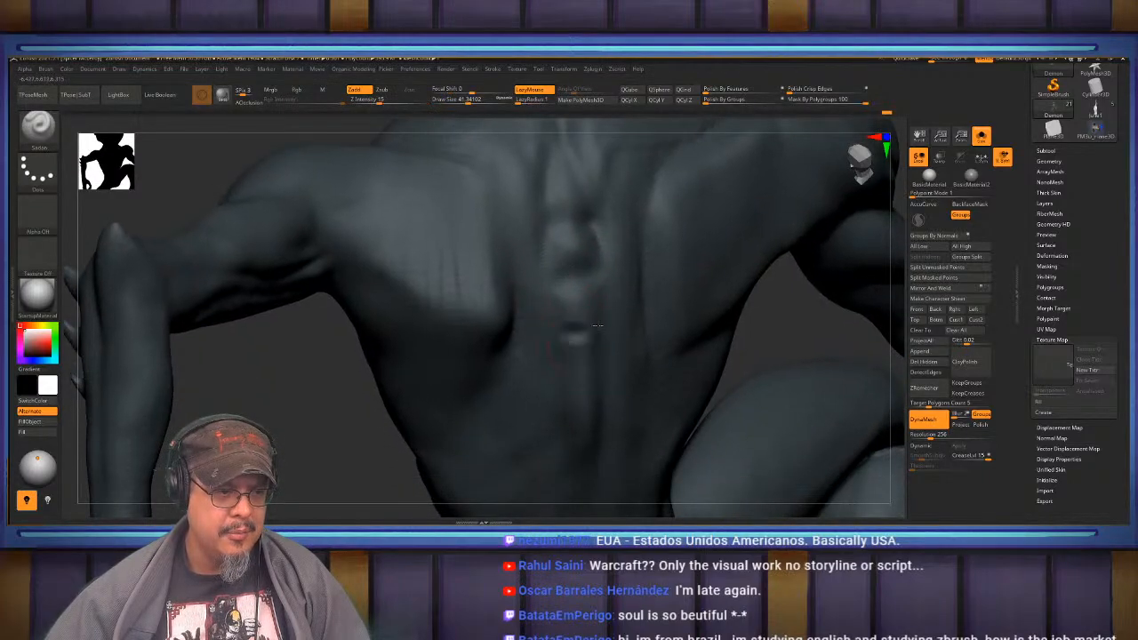
{"action": "left_click_drag", "start_coordinate": [593, 329], "coordinate": [558, 318], "text": "shift"}
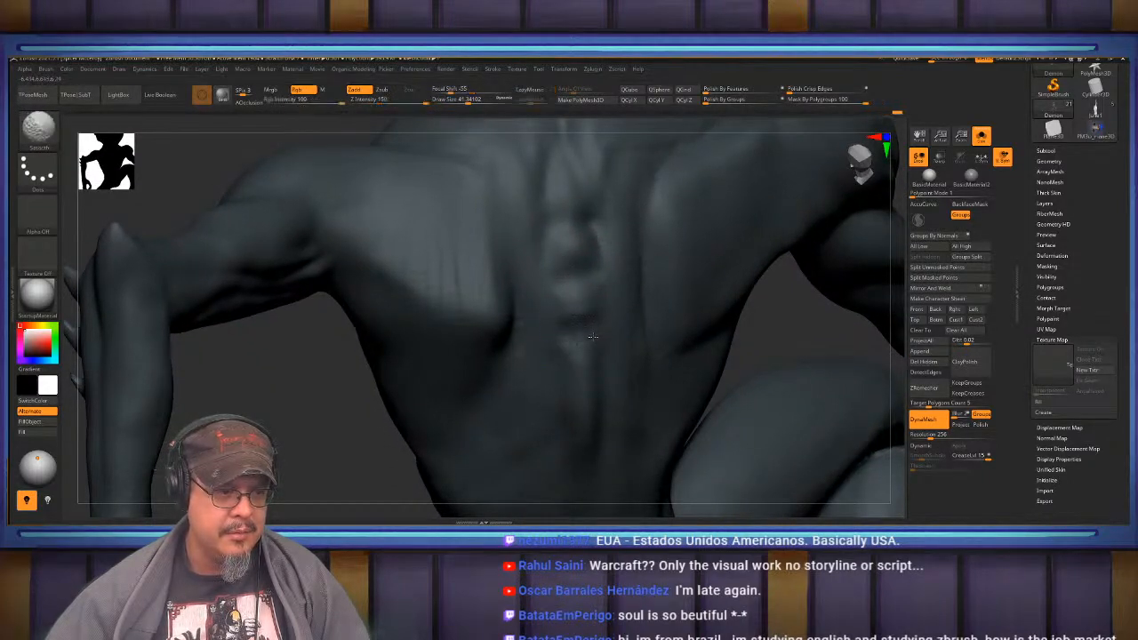
- Continue the vertebra bumps down the mid-back, refine the one below the neck, and smooth them
{"action": "mouse_move", "coordinate": [593, 336]}
{"action": "right_mouse_down"}
{"action": "mouse_move", "coordinate": [614, 293]}
{"action": "mouse_move", "coordinate": [587, 311]}
{"action": "right_mouse_up"}
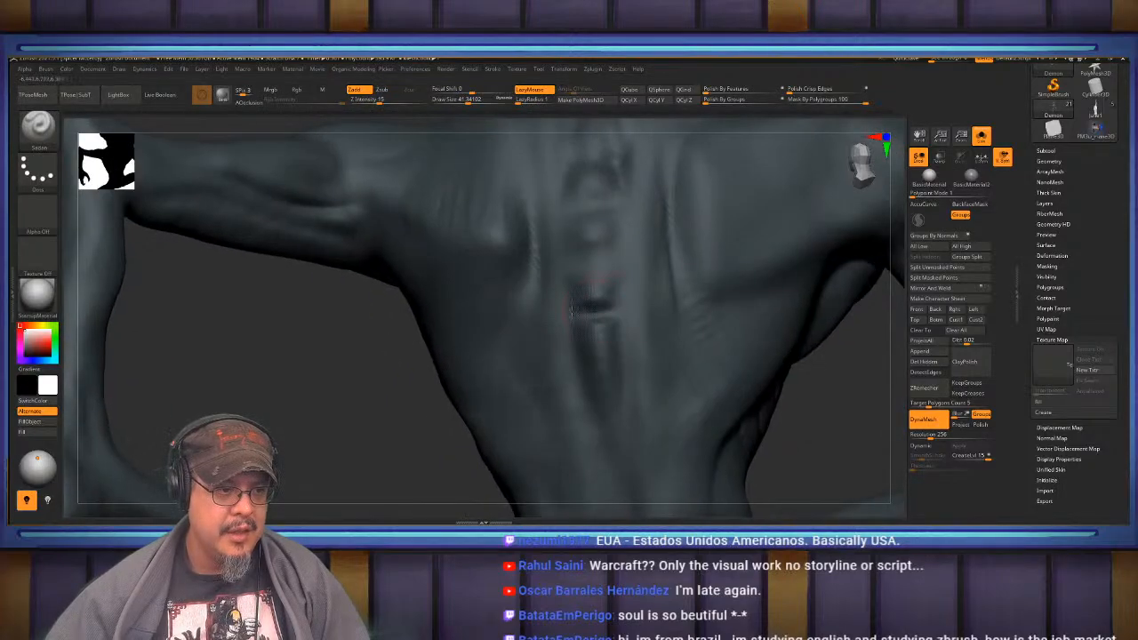
{"action": "left_click_drag", "start_coordinate": [572, 311], "coordinate": [587, 306], "text": "shift"}
{"action": "right_click_drag", "start_coordinate": [587, 307], "coordinate": [609, 318]}
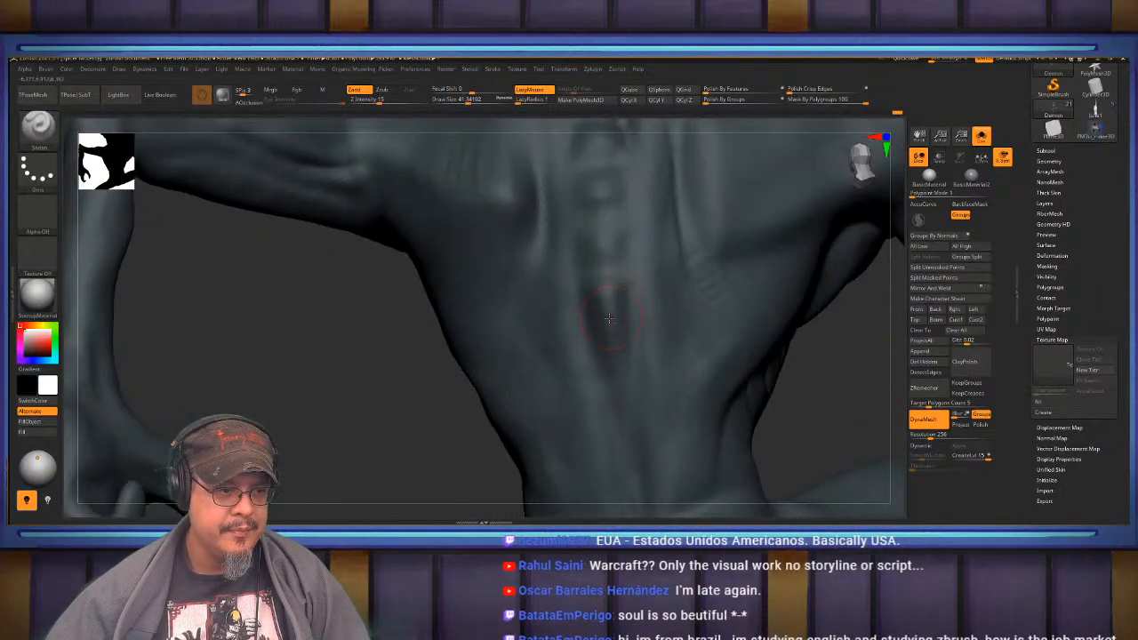
{"action": "left_click_drag", "start_coordinate": [605, 325], "coordinate": [620, 319], "text": "shift"}
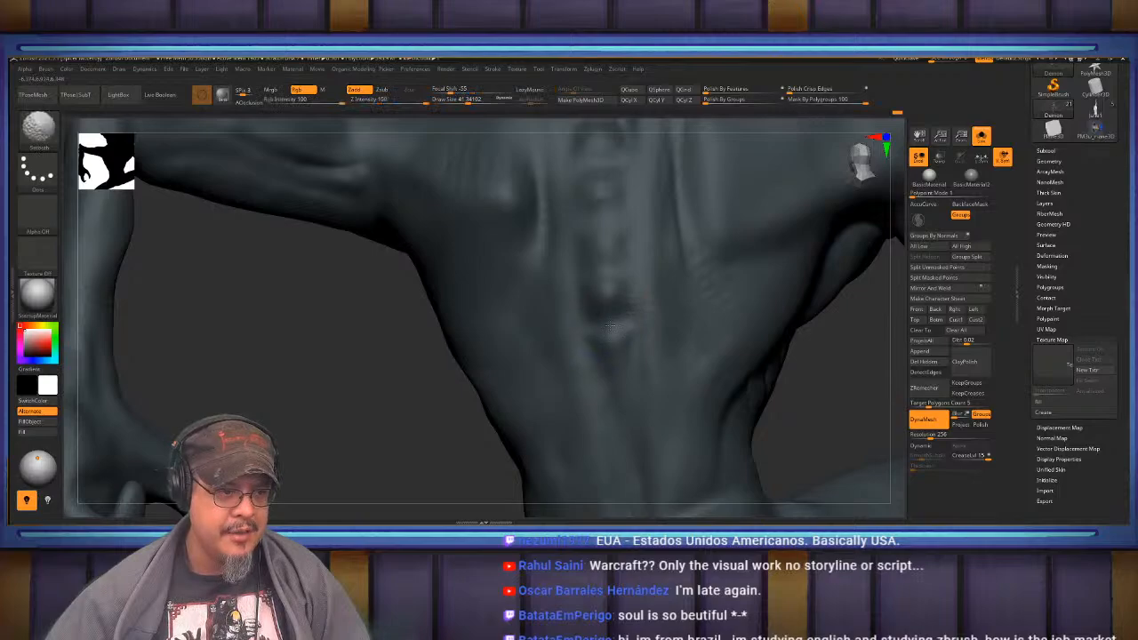
{"action": "mouse_move", "coordinate": [620, 318]}
{"action": "right_mouse_down"}
{"action": "mouse_move", "coordinate": [602, 397]}
{"action": "mouse_move", "coordinate": [592, 341]}
{"action": "right_mouse_up"}
{"action": "left_click_drag", "start_coordinate": [573, 346], "coordinate": [580, 326], "text": "shift"}
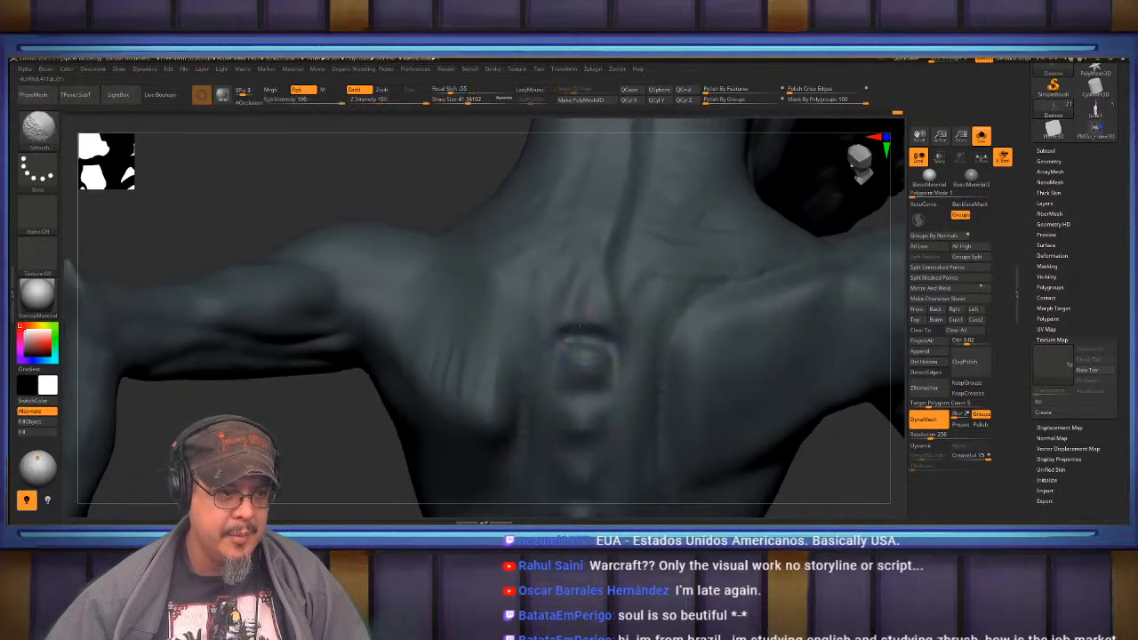
- Adjust the horns and silhouette at the back of the head with the Move brush at a draw size of about 114
{"action": "mouse_move", "coordinate": [625, 285]}
{"action": "right_mouse_down"}
{"action": "mouse_move", "coordinate": [605, 318]}
{"action": "mouse_move", "coordinate": [612, 354]}
{"action": "mouse_move", "coordinate": [663, 336]}
{"action": "right_mouse_up"}
{"action": "key", "text": "b"}
{"action": "key", "text": "c"}
{"action": "key", "text": "b"}
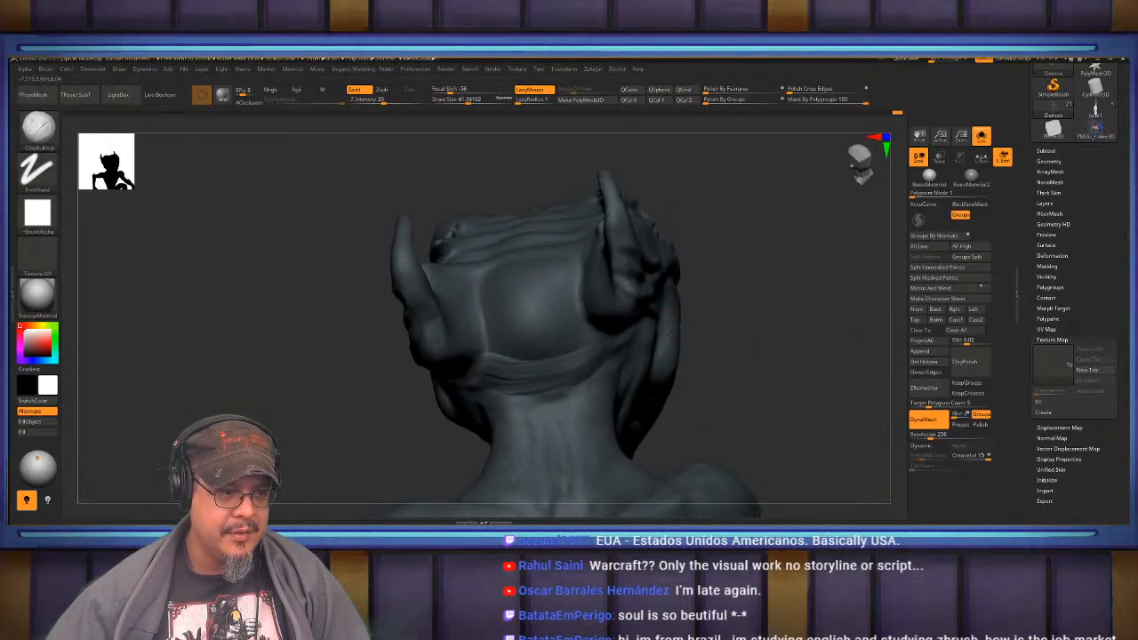
{"action": "key", "text": "b"}
{"action": "key", "text": "m"}
{"action": "key", "text": "v"}
{"action": "key", "text": "s"}
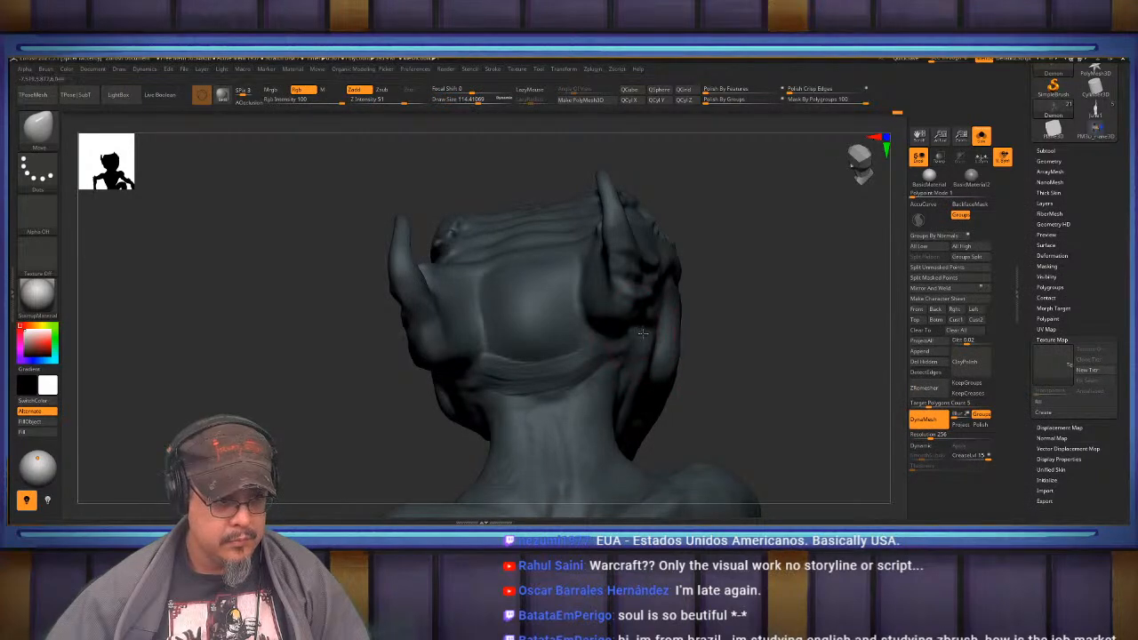
{"action": "left_click_drag", "start_coordinate": [736, 341], "coordinate": [745, 327]}
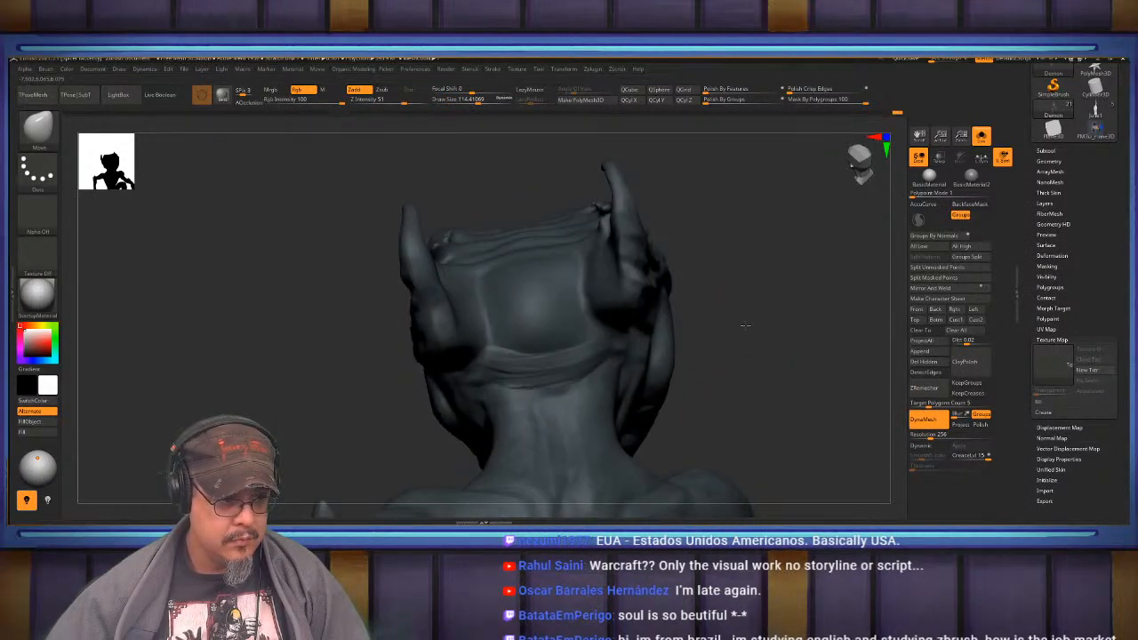
{"action": "mouse_move", "coordinate": [639, 359]}
{"action": "right_mouse_down"}
{"action": "mouse_move", "coordinate": [614, 345]}
{"action": "mouse_move", "coordinate": [619, 329]}
{"action": "mouse_move", "coordinate": [639, 319]}
{"action": "mouse_move", "coordinate": [635, 375]}
{"action": "mouse_move", "coordinate": [635, 344]}
{"action": "mouse_move", "coordinate": [614, 352]}
{"action": "mouse_move", "coordinate": [678, 315]}
{"action": "right_mouse_up"}
- Build up the wrist and thumb base of the hand with the ClayBuildup brush and smooth the strokes
{"action": "key", "text": "f"}
{"action": "mouse_move", "coordinate": [572, 290]}
{"action": "right_mouse_down"}
{"action": "mouse_move", "coordinate": [598, 295]}
{"action": "mouse_move", "coordinate": [561, 389]}
{"action": "mouse_move", "coordinate": [622, 335]}
{"action": "mouse_move", "coordinate": [628, 251]}
{"action": "mouse_move", "coordinate": [654, 281]}
{"action": "mouse_move", "coordinate": [640, 361]}
{"action": "mouse_move", "coordinate": [683, 287]}
{"action": "mouse_move", "coordinate": [668, 339]}
{"action": "mouse_move", "coordinate": [664, 323]}
{"action": "right_mouse_up"}
{"action": "key", "text": "b"}
{"action": "key", "text": "c"}
{"action": "key", "text": "b"}
{"action": "mouse_move", "coordinate": [665, 276]}
{"action": "right_mouse_down", "text": "ctrl"}
{"action": "mouse_move", "coordinate": [645, 317]}
{"action": "mouse_move", "coordinate": [615, 301]}
{"action": "right_mouse_up", "text": "ctrl"}
{"action": "key", "text": "s"}
{"action": "mouse_move", "coordinate": [601, 336]}
{"action": "left_mouse_down"}
{"action": "mouse_move", "coordinate": [569, 382]}
{"action": "mouse_move", "coordinate": [619, 326]}
{"action": "left_mouse_up"}
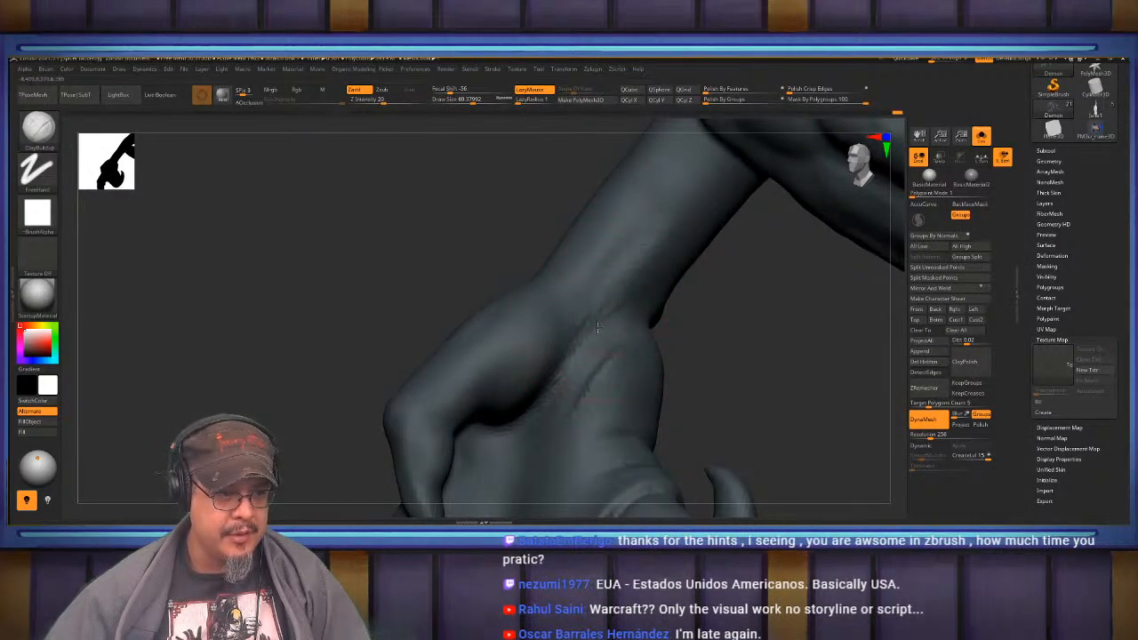
{"action": "key", "text": "shift"}
{"action": "mouse_move", "coordinate": [536, 422]}
{"action": "right_mouse_down"}
{"action": "mouse_move", "coordinate": [594, 337]}
{"action": "mouse_move", "coordinate": [587, 311]}
{"action": "mouse_move", "coordinate": [627, 353]}
{"action": "mouse_move", "coordinate": [597, 302]}
{"action": "mouse_move", "coordinate": [631, 313]}
{"action": "right_mouse_up"}
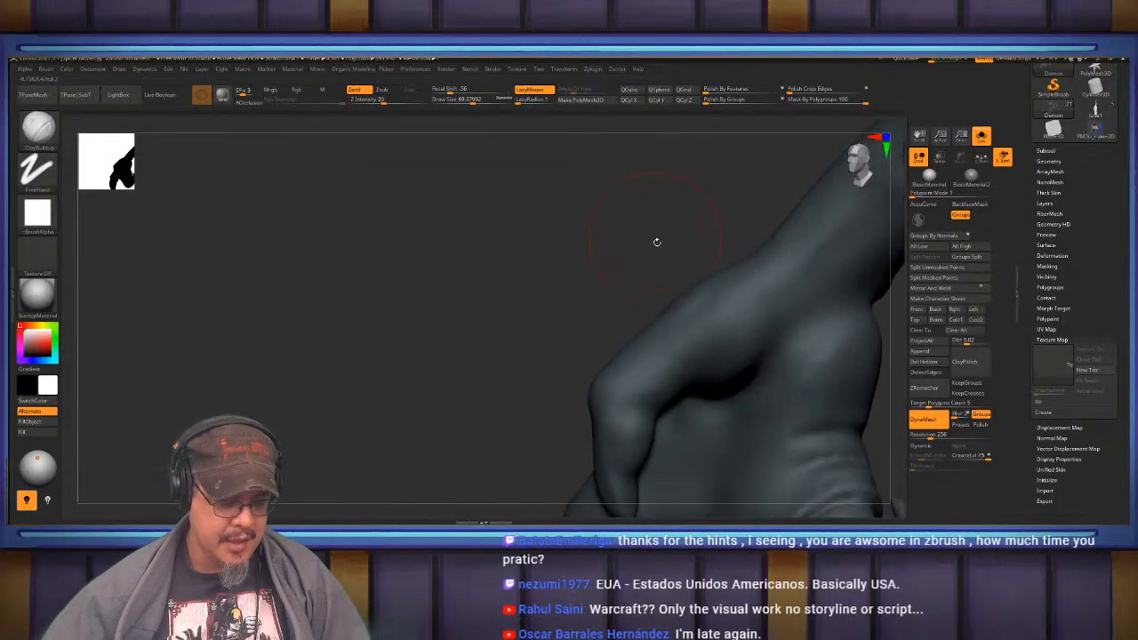
- Reshape the wrist and thumb contour with the Move brush at a draw size of about 98
{"action": "key", "text": "b"}
{"action": "key", "text": "m"}
{"action": "key", "text": "v"}
{"action": "key", "text": "s"}
{"action": "mouse_move", "coordinate": [673, 305]}
{"action": "left_mouse_down"}
{"action": "mouse_move", "coordinate": [687, 305]}
{"action": "mouse_move", "coordinate": [642, 298]}
{"action": "left_mouse_up"}
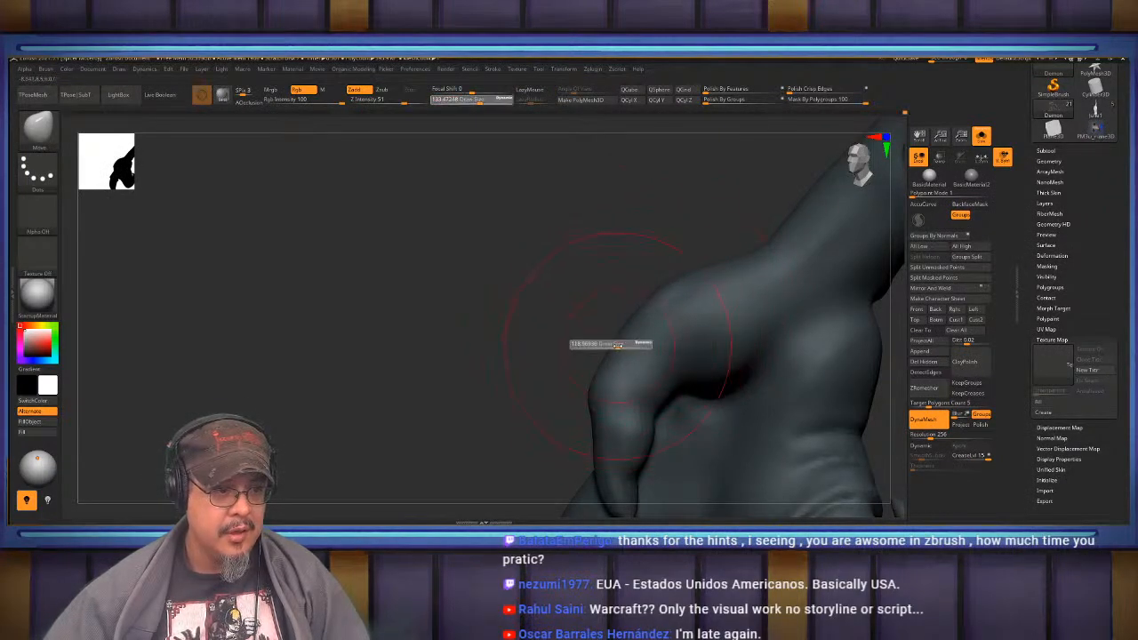
{"action": "left_click_drag", "start_coordinate": [617, 345], "coordinate": [612, 346]}
{"action": "right_click_drag", "start_coordinate": [632, 286], "coordinate": [589, 287]}
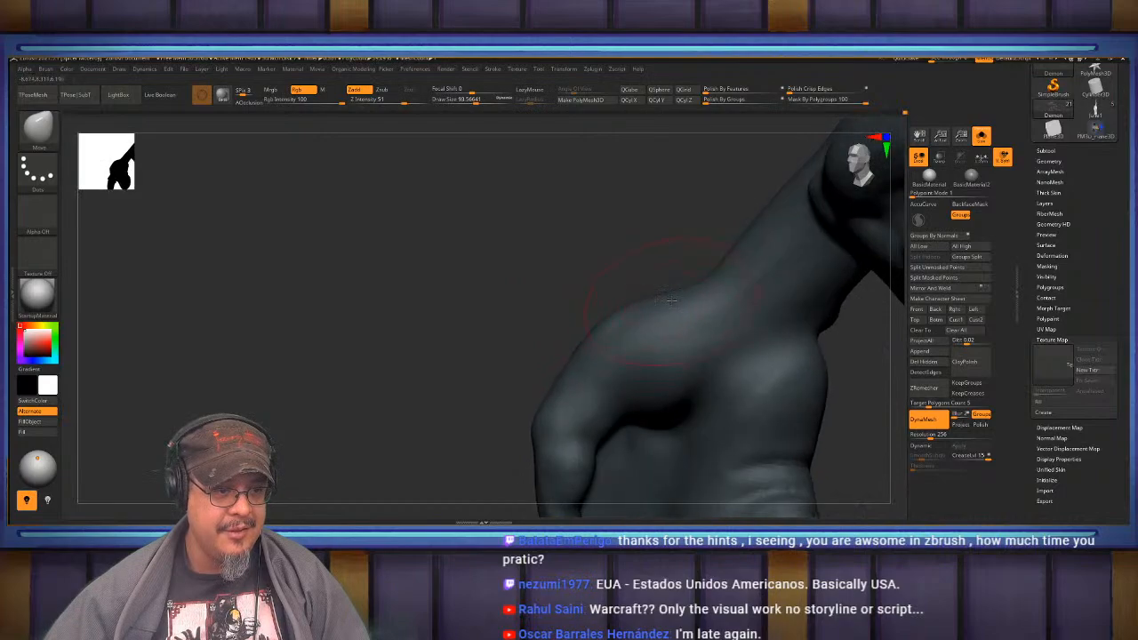
{"action": "left_click_drag", "start_coordinate": [672, 290], "coordinate": [679, 306]}
{"action": "mouse_move", "coordinate": [679, 286]}
{"action": "right_mouse_down"}
{"action": "mouse_move", "coordinate": [795, 309]}
{"action": "mouse_move", "coordinate": [721, 324]}
{"action": "right_mouse_up"}
- Build up long muscle forms along the forearm from elbow to wrist with ClayBuildup and smooth them
{"action": "key", "text": "b"}
{"action": "key", "text": "c"}
{"action": "key", "text": "b"}
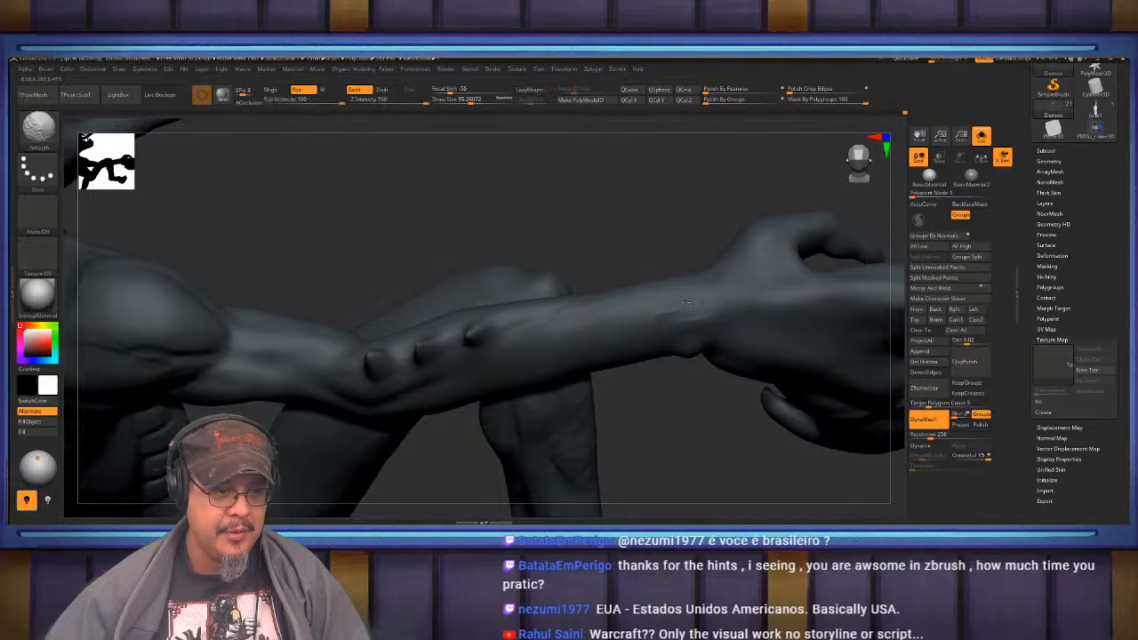
{"action": "right_click_drag", "start_coordinate": [671, 316], "coordinate": [554, 339]}
{"action": "left_click_drag", "start_coordinate": [490, 374], "coordinate": [694, 324]}
{"action": "right_click_drag", "start_coordinate": [694, 324], "coordinate": [544, 341], "text": "alt"}
{"action": "left_click_drag", "start_coordinate": [320, 391], "coordinate": [567, 349]}
{"action": "left_click_drag", "start_coordinate": [400, 372], "coordinate": [729, 311]}
{"action": "mouse_move", "coordinate": [576, 342]}
{"action": "left_mouse_down", "text": "shift"}
{"action": "mouse_move", "coordinate": [392, 382]}
{"action": "mouse_move", "coordinate": [356, 373]}
{"action": "left_mouse_up", "text": "shift"}
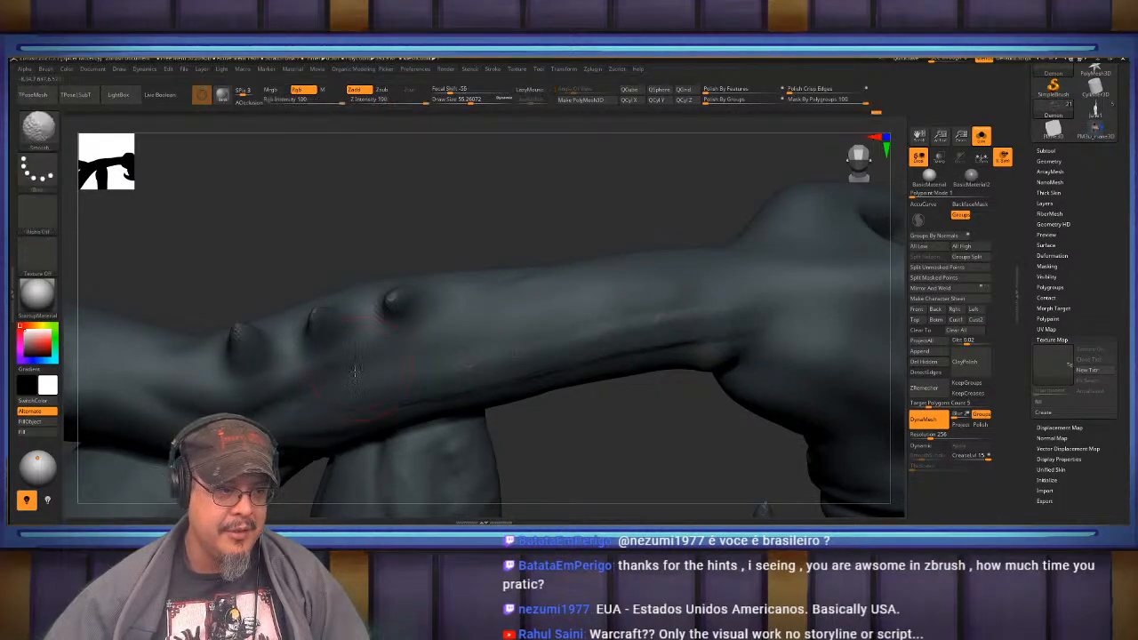
- Build up muscle ridges beneath the three forearm spikes and toward the elbow with ClayBuildup at a draw size of about 55, smoothing them
{"action": "left_click_drag", "start_coordinate": [648, 277], "coordinate": [489, 333]}
{"action": "mouse_move", "coordinate": [698, 303]}
{"action": "left_mouse_down"}
{"action": "mouse_move", "coordinate": [466, 343]}
{"action": "mouse_move", "coordinate": [427, 366]}
{"action": "mouse_move", "coordinate": [355, 380]}
{"action": "mouse_move", "coordinate": [489, 334]}
{"action": "mouse_move", "coordinate": [445, 350]}
{"action": "mouse_move", "coordinate": [549, 283]}
{"action": "left_mouse_up"}
{"action": "mouse_move", "coordinate": [482, 346]}
{"action": "right_mouse_down", "text": "alt"}
{"action": "mouse_move", "coordinate": [582, 335]}
{"action": "mouse_move", "coordinate": [576, 307]}
{"action": "mouse_move", "coordinate": [724, 294]}
{"action": "mouse_move", "coordinate": [471, 360]}
{"action": "right_mouse_up", "text": "alt"}
{"action": "mouse_move", "coordinate": [481, 356]}
{"action": "left_mouse_down"}
{"action": "mouse_move", "coordinate": [636, 312]}
{"action": "mouse_move", "coordinate": [507, 351]}
{"action": "left_mouse_up"}
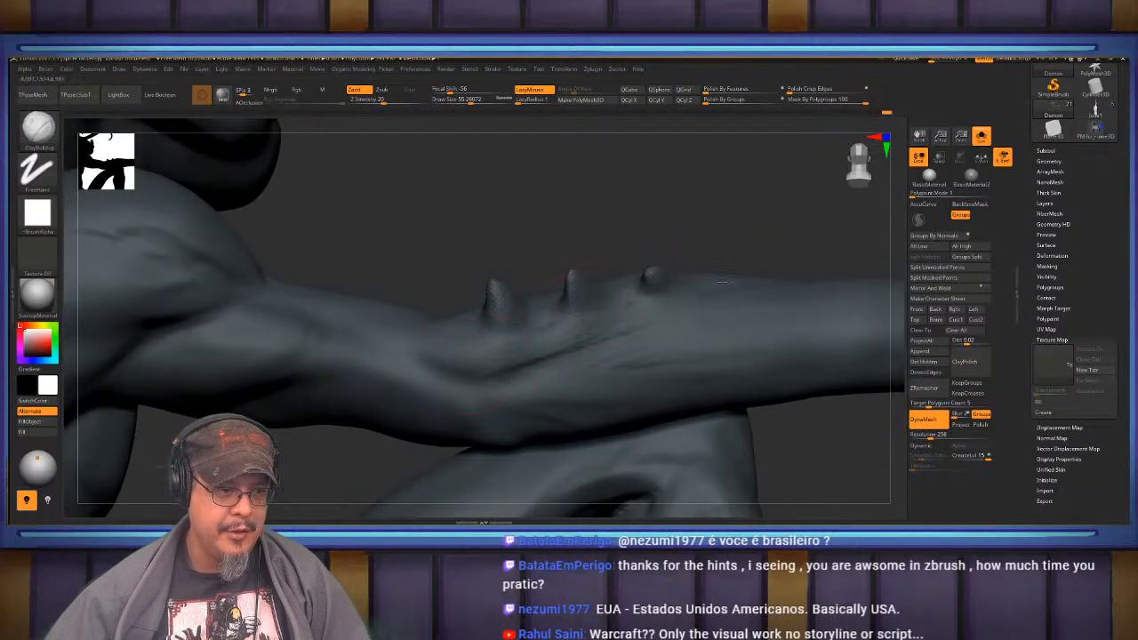
{"action": "mouse_move", "coordinate": [658, 302]}
{"action": "left_mouse_down"}
{"action": "mouse_move", "coordinate": [511, 351]}
{"action": "mouse_move", "coordinate": [526, 348]}
{"action": "left_mouse_up"}
{"action": "left_click_drag", "start_coordinate": [471, 374], "coordinate": [414, 358]}
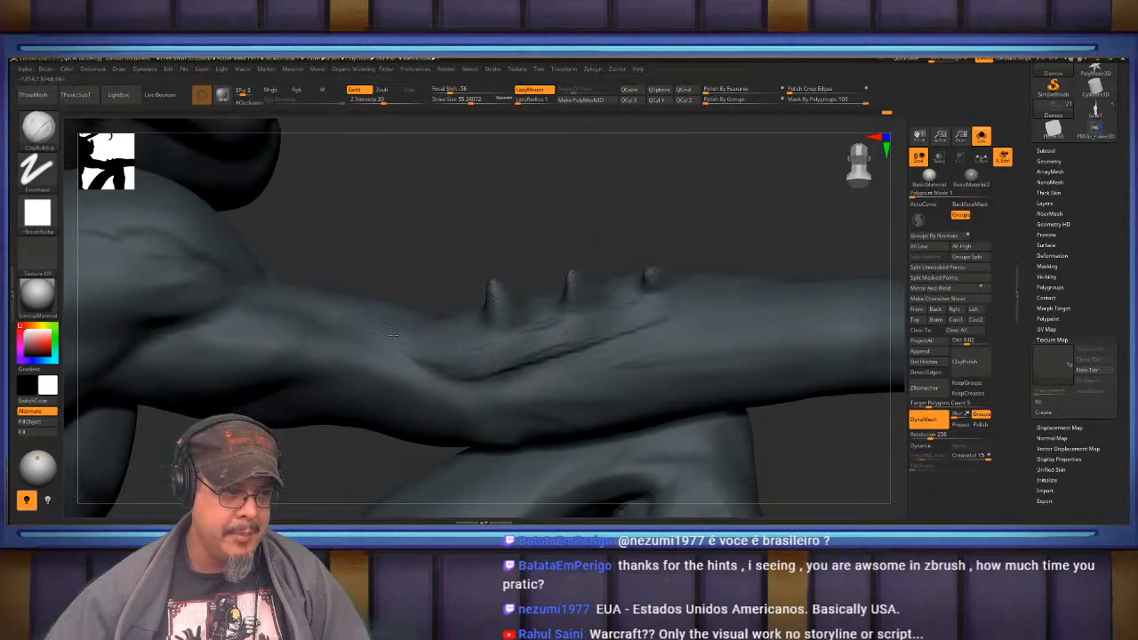
{"action": "mouse_move", "coordinate": [386, 327]}
{"action": "right_mouse_down"}
{"action": "mouse_move", "coordinate": [480, 391]}
{"action": "mouse_move", "coordinate": [520, 365]}
{"action": "right_mouse_up"}
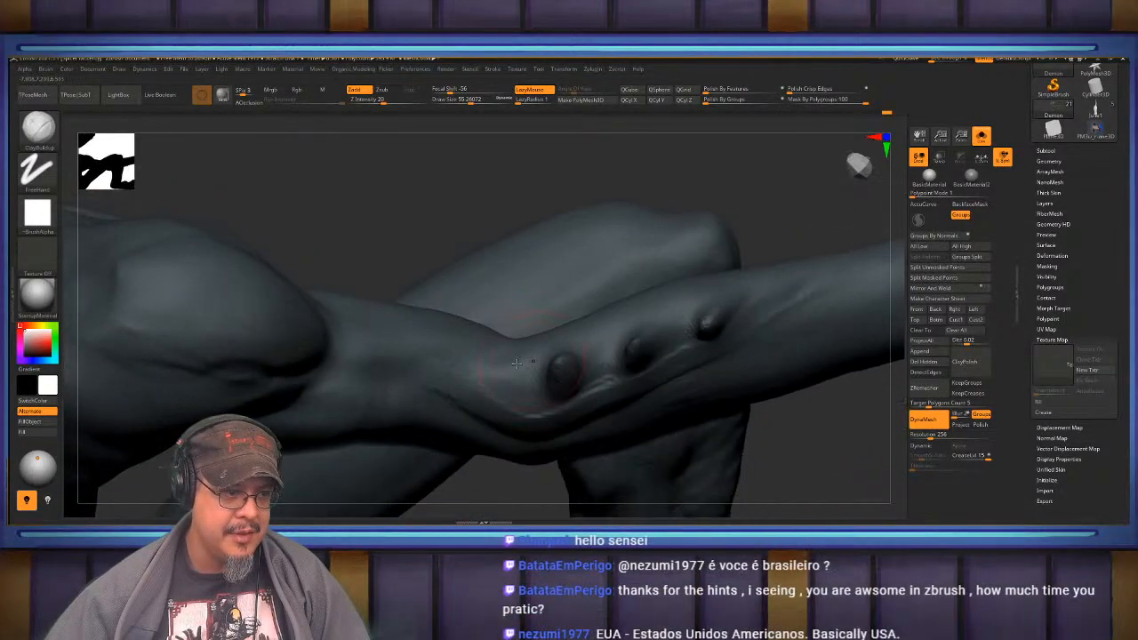
{"action": "key", "text": "shift"}
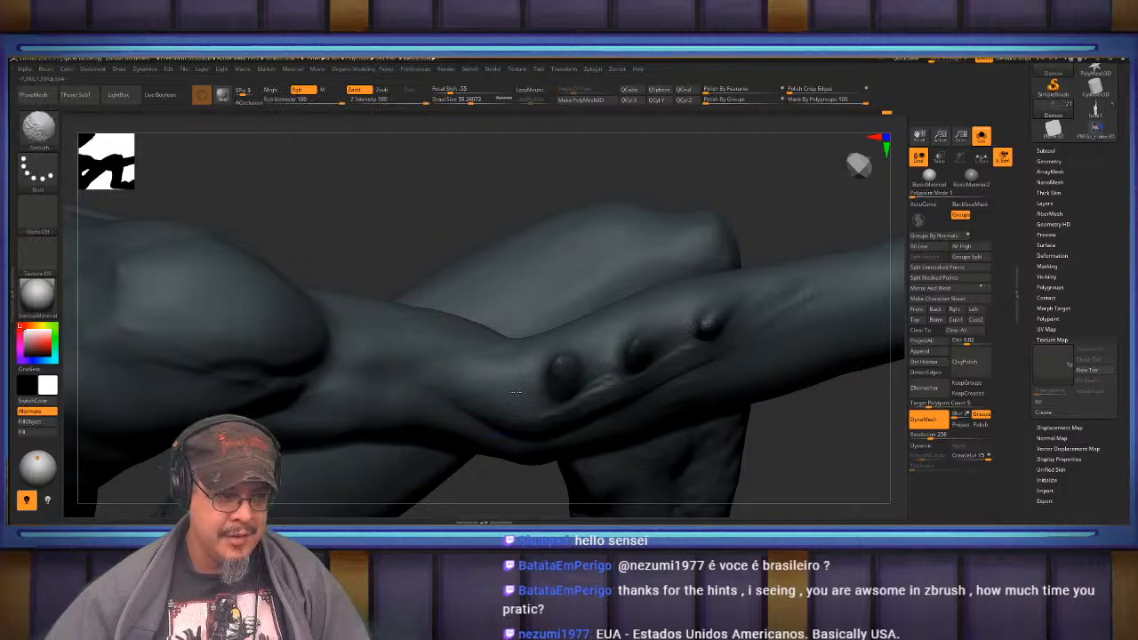
{"action": "left_click_drag", "start_coordinate": [516, 393], "coordinate": [658, 380], "text": "shift"}
- Reshape the forearm contour around the spikes with the Move brush at a draw size of about 114
{"action": "mouse_move", "coordinate": [769, 307]}
{"action": "right_mouse_down"}
{"action": "mouse_move", "coordinate": [658, 303]}
{"action": "mouse_move", "coordinate": [591, 368]}
{"action": "right_mouse_up"}
{"action": "key", "text": "b"}
{"action": "key", "text": "m"}
{"action": "key", "text": "v"}
{"action": "key", "text": "s"}
{"action": "left_click_drag", "start_coordinate": [587, 369], "coordinate": [596, 378]}
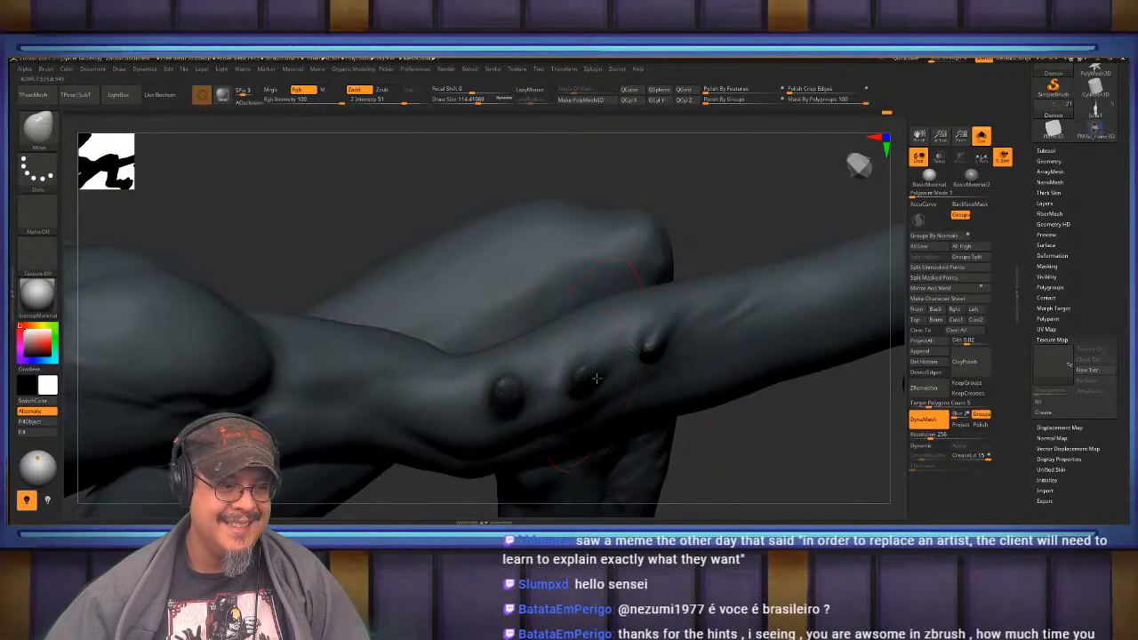
{"action": "left_click_drag", "start_coordinate": [650, 347], "coordinate": [660, 349]}
- Adjust the silhouette of the back of the hand and the clawed finger with the Move brush at a draw size of about 83
{"action": "mouse_move", "coordinate": [765, 281]}
{"action": "right_mouse_down", "text": "alt"}
{"action": "mouse_move", "coordinate": [563, 352]}
{"action": "mouse_move", "coordinate": [544, 283]}
{"action": "right_mouse_up", "text": "alt"}
{"action": "mouse_move", "coordinate": [747, 293]}
{"action": "right_mouse_down"}
{"action": "mouse_move", "coordinate": [589, 309]}
{"action": "mouse_move", "coordinate": [623, 282]}
{"action": "right_mouse_up"}
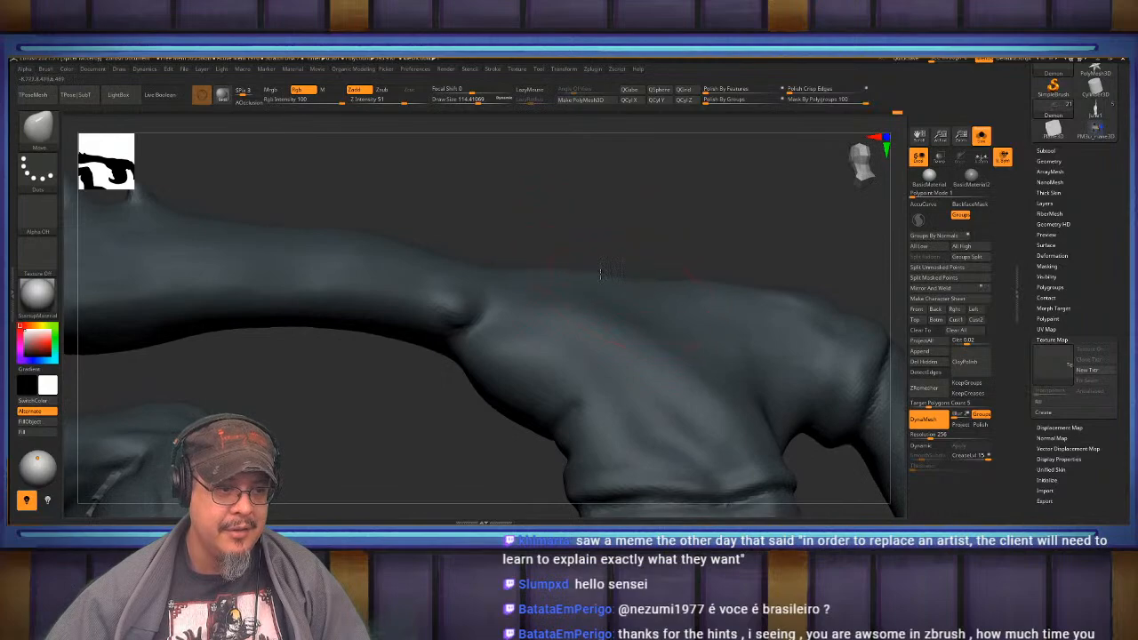
{"action": "right_click_drag", "start_coordinate": [730, 271], "coordinate": [616, 309], "text": "alt"}
{"action": "key", "text": "s"}
{"action": "left_click_drag", "start_coordinate": [619, 321], "coordinate": [659, 338]}
{"action": "mouse_move", "coordinate": [623, 311]}
{"action": "right_mouse_down"}
{"action": "mouse_move", "coordinate": [570, 277]}
{"action": "mouse_move", "coordinate": [543, 283]}
{"action": "right_mouse_up"}
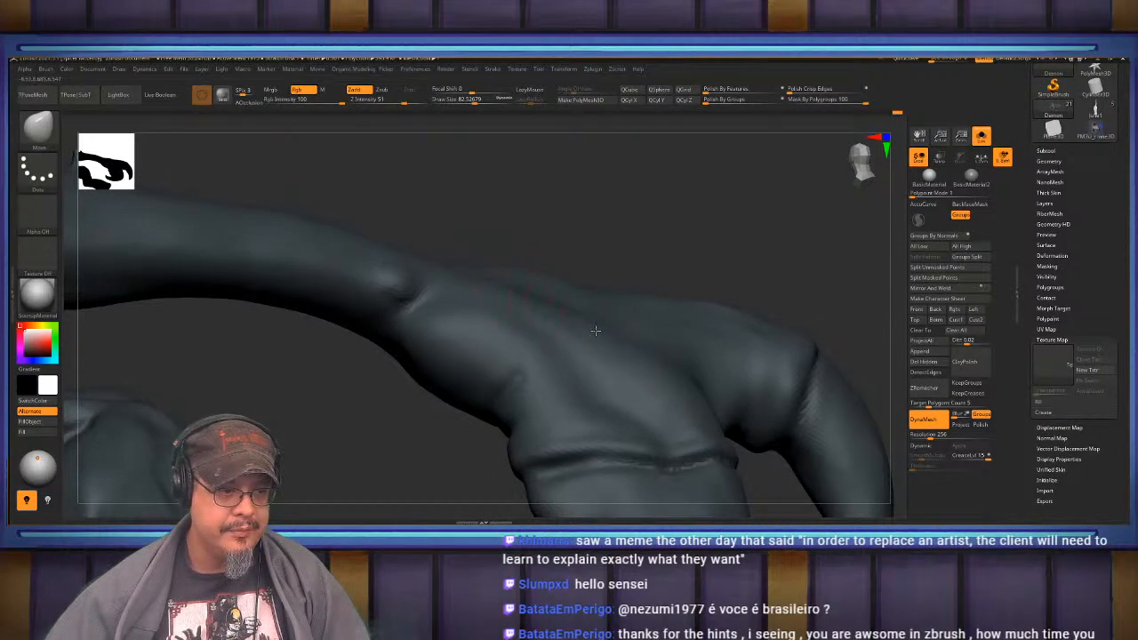
{"action": "mouse_move", "coordinate": [598, 331]}
{"action": "right_mouse_down"}
{"action": "mouse_move", "coordinate": [572, 338]}
{"action": "mouse_move", "coordinate": [591, 267]}
{"action": "mouse_move", "coordinate": [614, 276]}
{"action": "mouse_move", "coordinate": [643, 357]}
{"action": "mouse_move", "coordinate": [611, 307]}
{"action": "mouse_move", "coordinate": [569, 322]}
{"action": "right_mouse_up"}
{"action": "left_click_drag", "start_coordinate": [566, 324], "coordinate": [584, 337]}
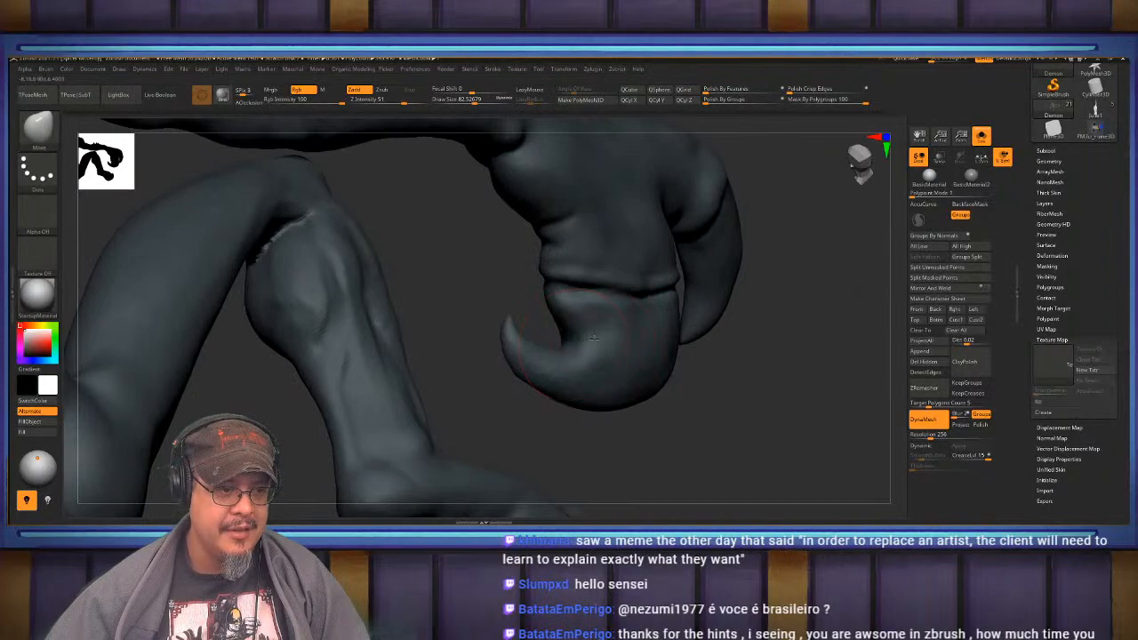
{"action": "right_click_drag", "start_coordinate": [594, 337], "coordinate": [658, 337]}
{"action": "left_click_drag", "start_coordinate": [635, 356], "coordinate": [618, 359]}
- Build up tendon and fold forms across the back of the hand with ClayBuildup at a draw size of about 83 and smooth them
{"action": "mouse_move", "coordinate": [633, 349]}
{"action": "right_mouse_down"}
{"action": "mouse_move", "coordinate": [667, 325]}
{"action": "mouse_move", "coordinate": [652, 325]}
{"action": "mouse_move", "coordinate": [638, 279]}
{"action": "right_mouse_up"}
{"action": "key", "text": "b"}
{"action": "key", "text": "c"}
{"action": "key", "text": "b"}
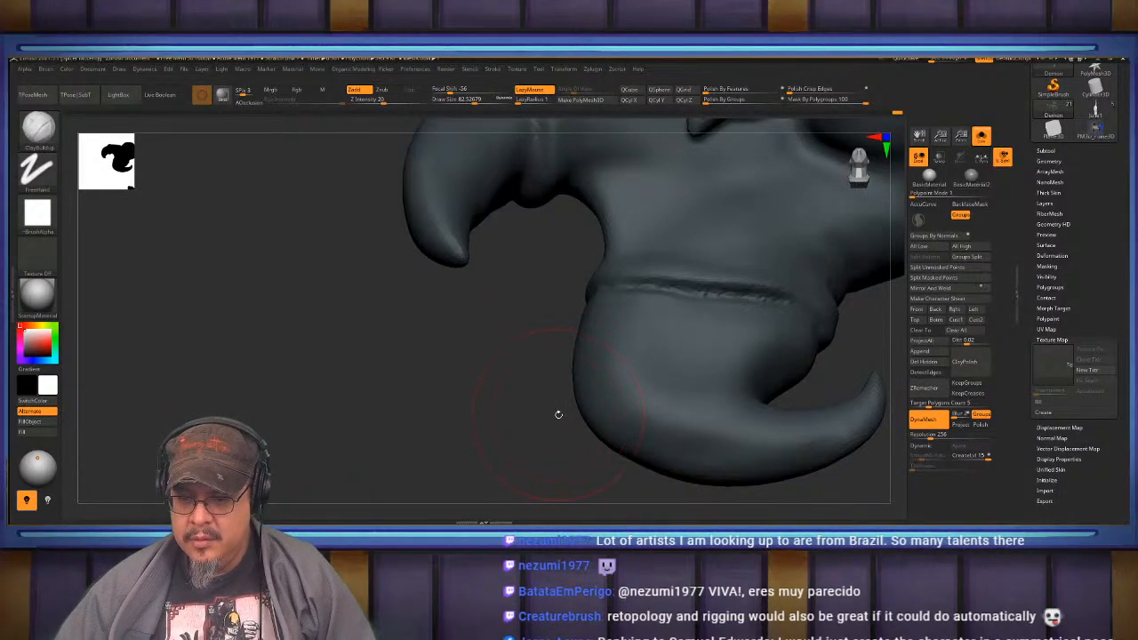
{"action": "mouse_move", "coordinate": [570, 412]}
{"action": "right_mouse_down"}
{"action": "mouse_move", "coordinate": [600, 366]}
{"action": "mouse_move", "coordinate": [793, 423]}
{"action": "mouse_move", "coordinate": [745, 389]}
{"action": "mouse_move", "coordinate": [723, 350]}
{"action": "mouse_move", "coordinate": [722, 381]}
{"action": "mouse_move", "coordinate": [573, 384]}
{"action": "right_mouse_up"}
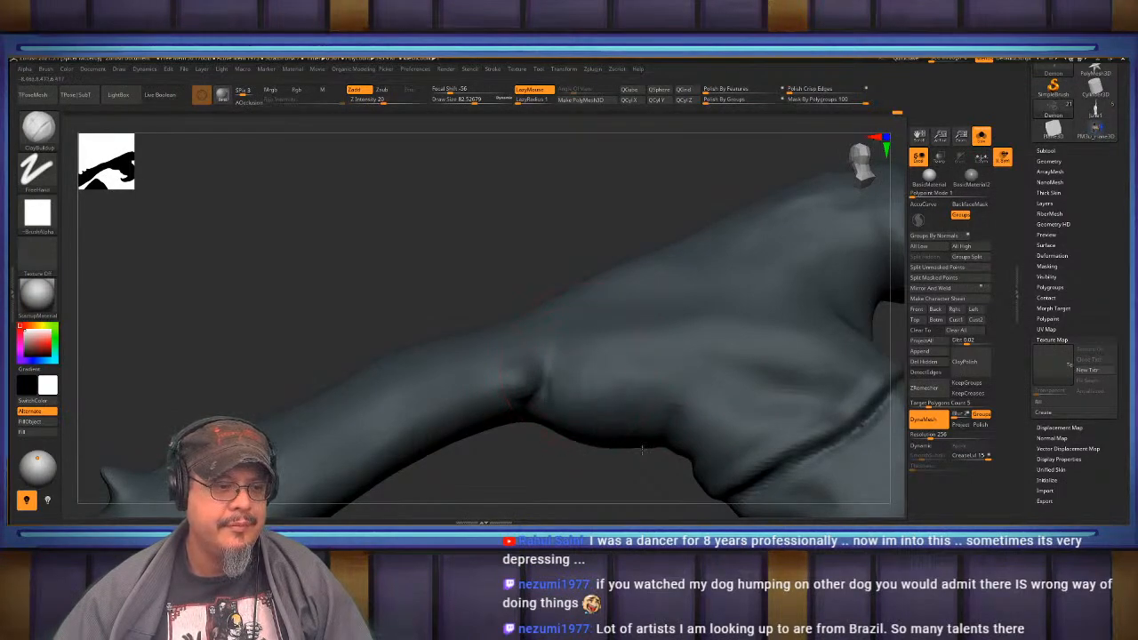
{"action": "right_click_drag", "start_coordinate": [642, 451], "coordinate": [677, 423]}
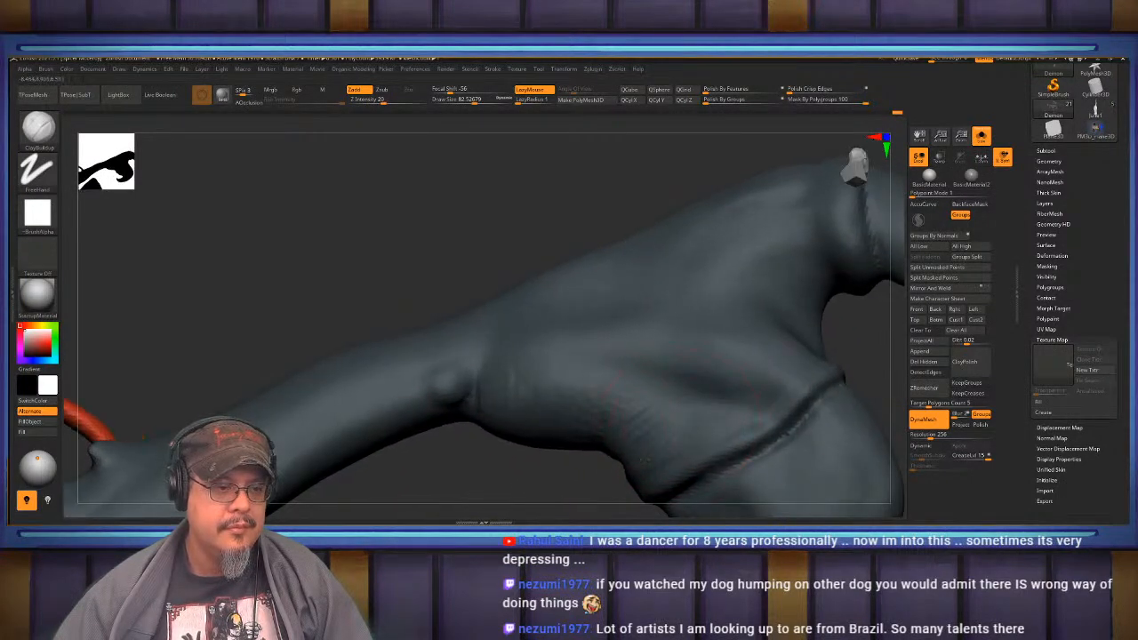
{"action": "left_click_drag", "start_coordinate": [728, 410], "coordinate": [638, 367]}
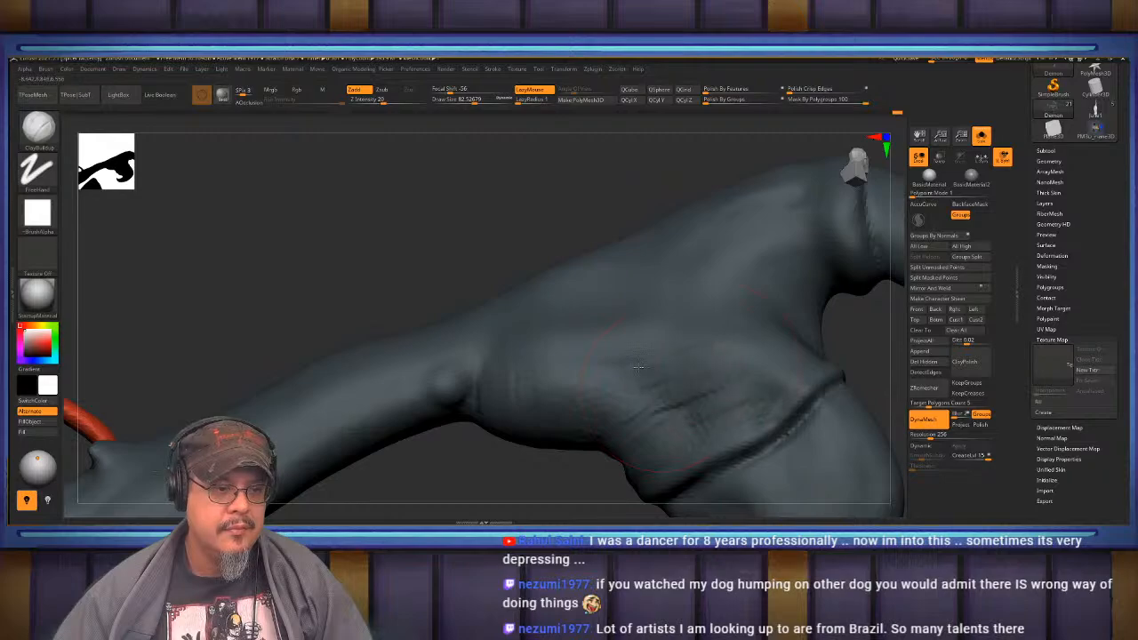
{"action": "right_click_drag", "start_coordinate": [715, 401], "coordinate": [808, 365]}
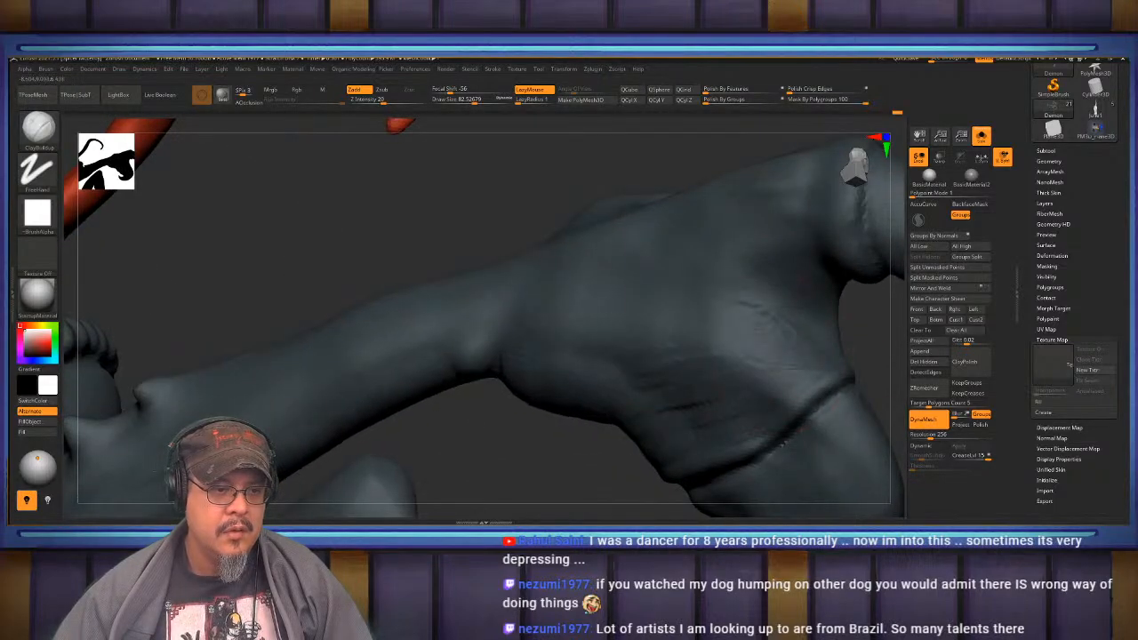
{"action": "left_click_drag", "start_coordinate": [651, 363], "coordinate": [710, 392]}
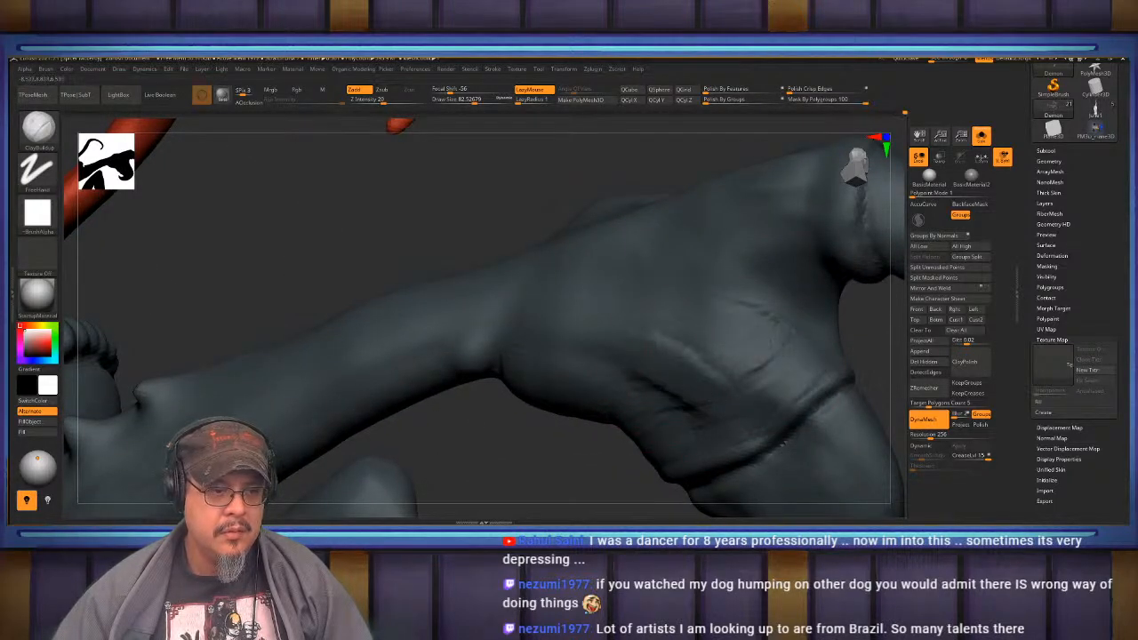
{"action": "left_click_drag", "start_coordinate": [722, 348], "coordinate": [776, 373]}
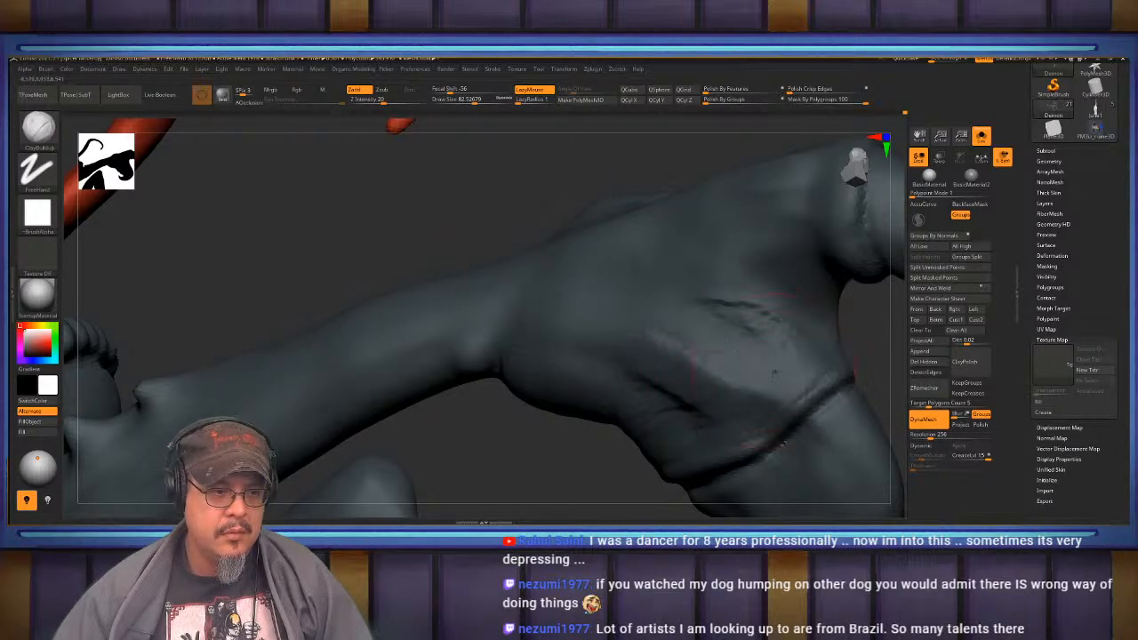
{"action": "right_click_drag", "start_coordinate": [774, 374], "coordinate": [712, 369]}
{"action": "key", "text": "shift"}
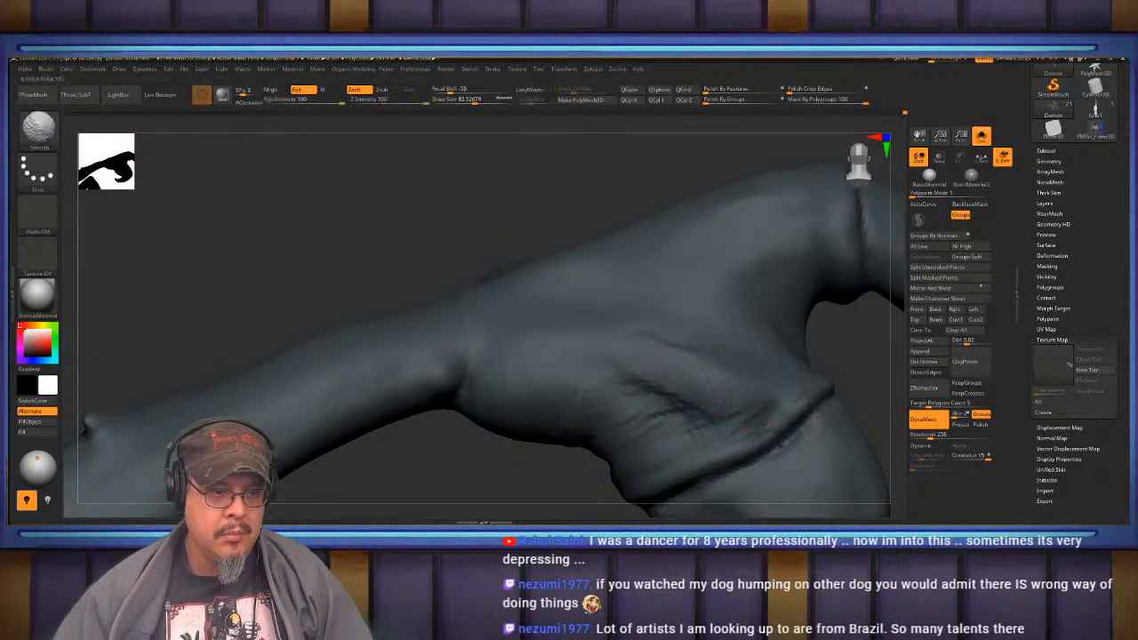
- Add ClayBuildup volume behind the knuckle and across the back of the hand toward the wrist
{"action": "right_click_drag", "start_coordinate": [772, 414], "coordinate": [683, 487], "text": "alt"}
{"action": "mouse_move", "coordinate": [683, 374]}
{"action": "right_mouse_down"}
{"action": "mouse_move", "coordinate": [702, 327]}
{"action": "mouse_move", "coordinate": [694, 404]}
{"action": "right_mouse_up"}
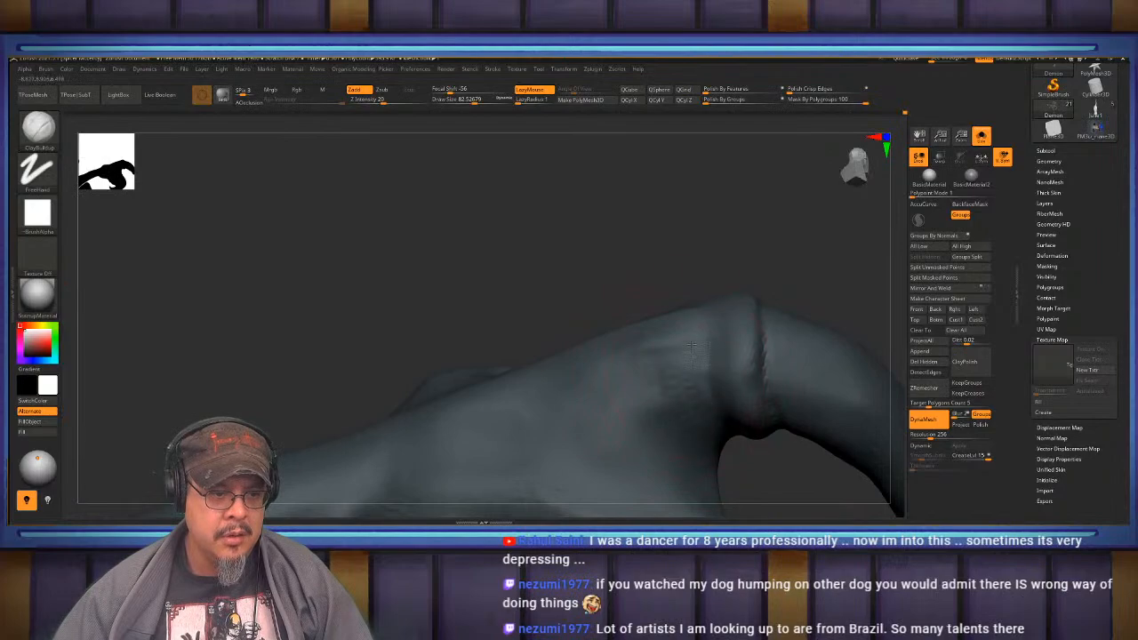
{"action": "mouse_move", "coordinate": [681, 341]}
{"action": "left_mouse_down"}
{"action": "mouse_move", "coordinate": [653, 391]}
{"action": "mouse_move", "coordinate": [616, 419]}
{"action": "mouse_move", "coordinate": [663, 407]}
{"action": "left_mouse_up"}
{"action": "right_click_drag", "start_coordinate": [663, 407], "coordinate": [754, 455]}
{"action": "right_click_drag", "start_coordinate": [676, 334], "coordinate": [551, 423]}
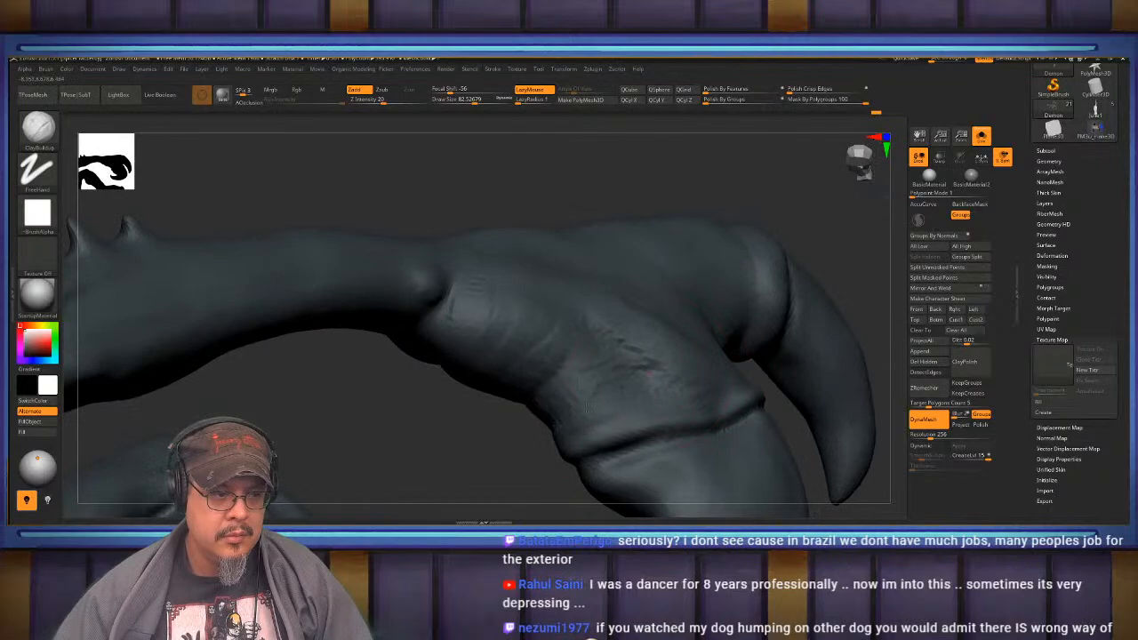
- Define the tendons and grooves between the knuckles with ClayBuildup at a draw size of about 61 and smooth them
{"action": "right_click_drag", "start_coordinate": [595, 362], "coordinate": [735, 410]}
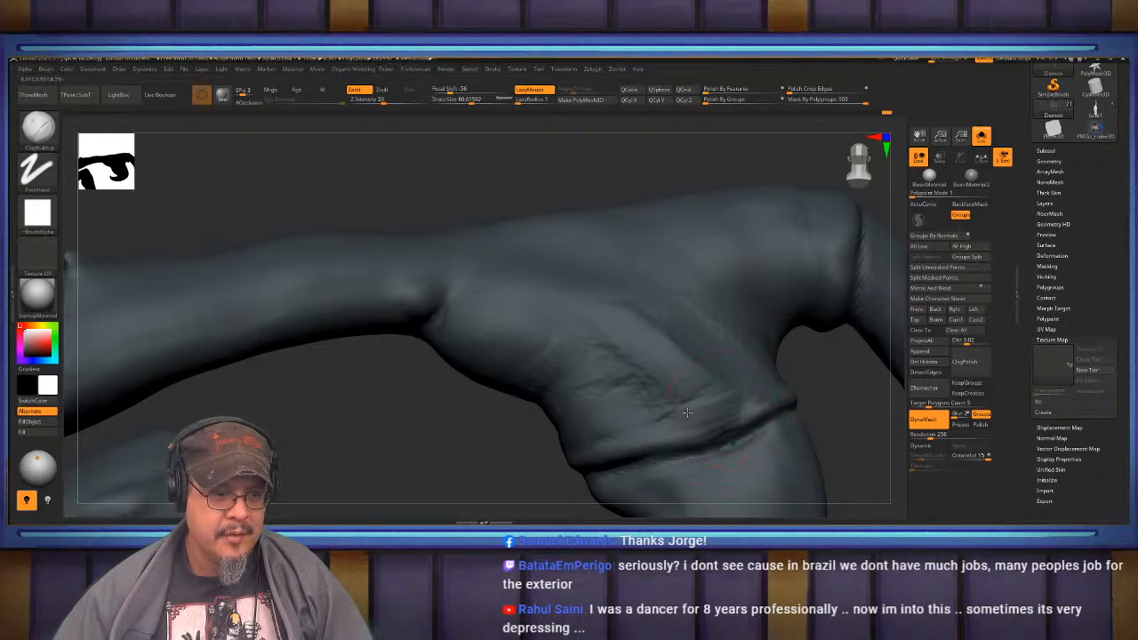
{"action": "left_click_drag", "start_coordinate": [629, 385], "coordinate": [601, 340]}
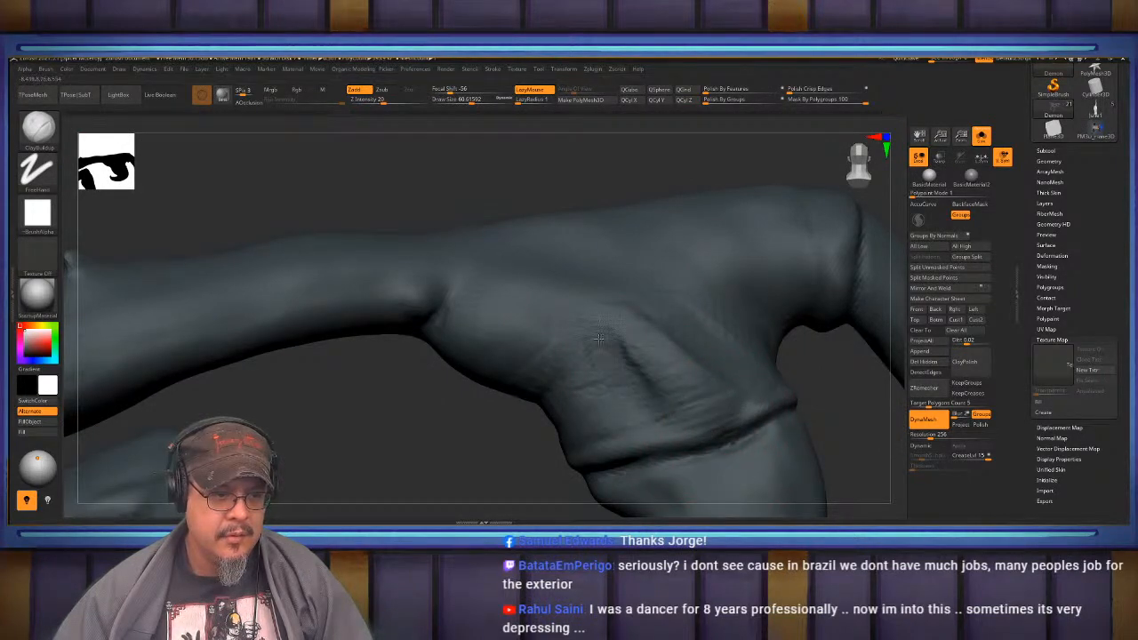
{"action": "right_click_drag", "start_coordinate": [601, 340], "coordinate": [642, 375]}
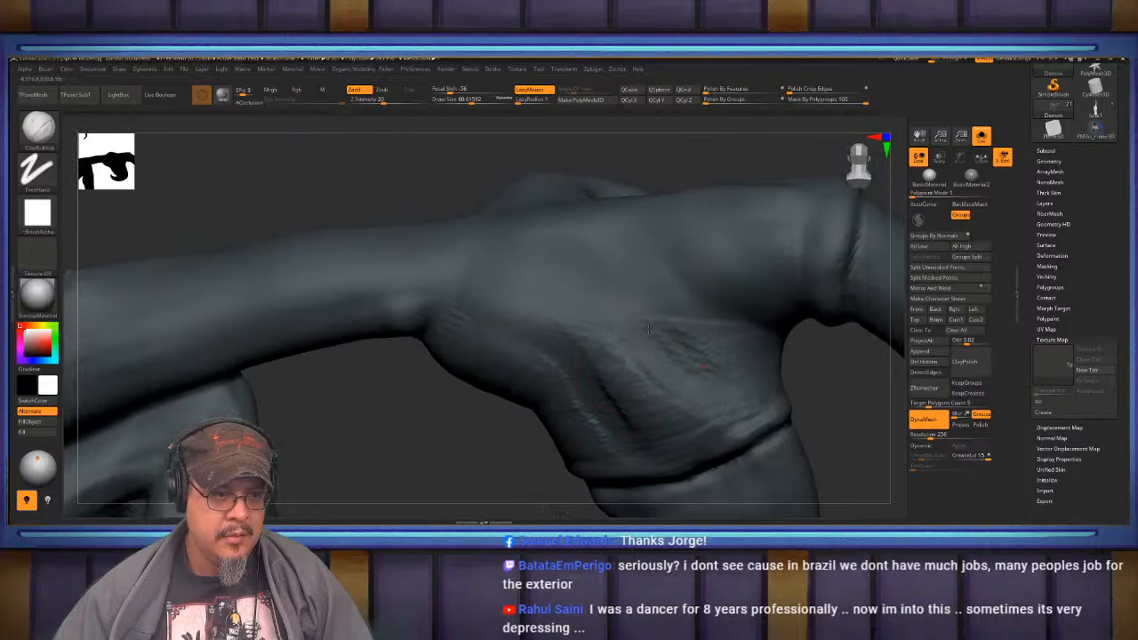
{"action": "key", "text": "shift"}
- Build up the top of the hand and the web at the thumb base with ClayBuildup, smoothing the strokes
{"action": "mouse_move", "coordinate": [655, 325]}
{"action": "right_mouse_down"}
{"action": "mouse_move", "coordinate": [657, 422]}
{"action": "mouse_move", "coordinate": [697, 388]}
{"action": "right_mouse_up"}
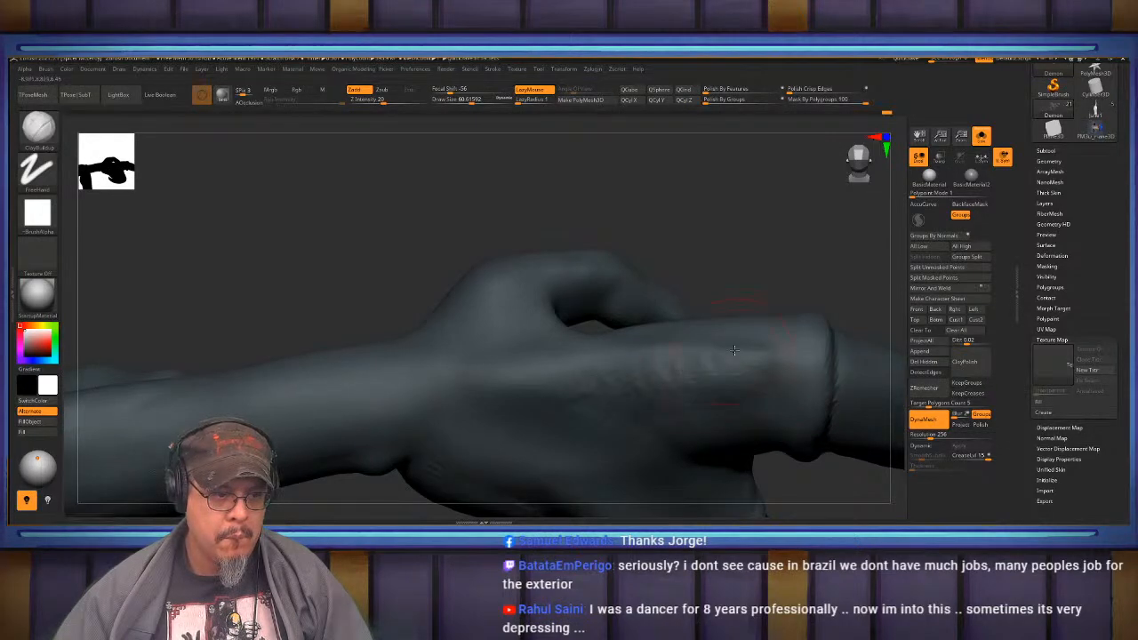
{"action": "right_click_drag", "start_coordinate": [649, 352], "coordinate": [550, 357]}
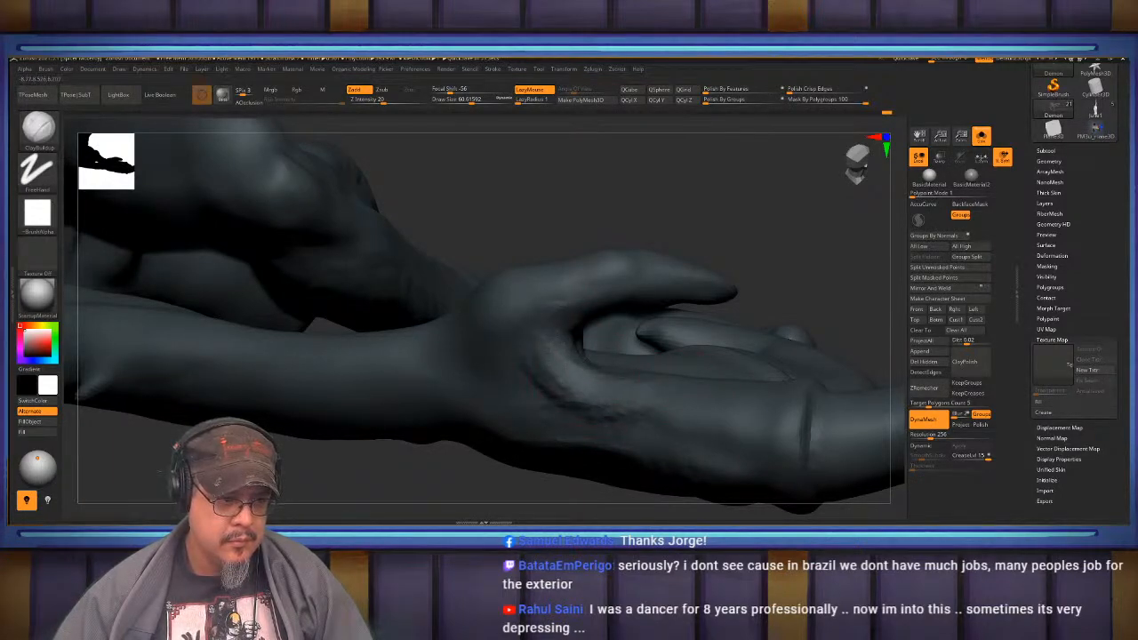
{"action": "key", "text": "shift"}
- Build skin-fold bands around the wrist where the forearm meets the hand with ClayBuildup and soften them
{"action": "right_click_drag", "start_coordinate": [614, 331], "coordinate": [662, 336]}
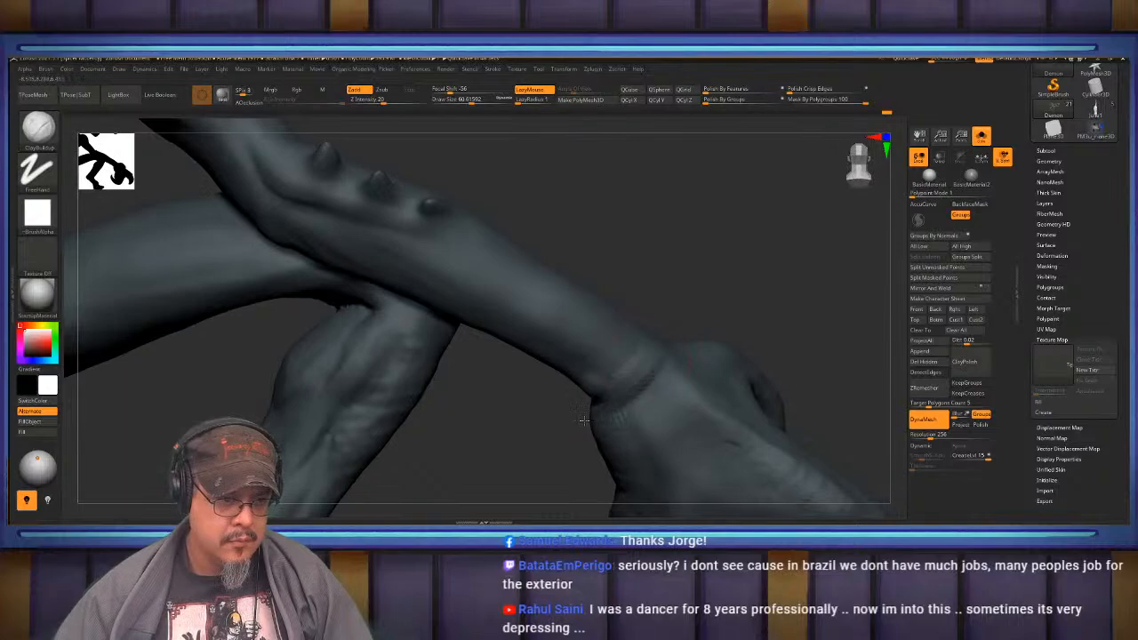
{"action": "right_click_drag", "start_coordinate": [583, 420], "coordinate": [722, 405]}
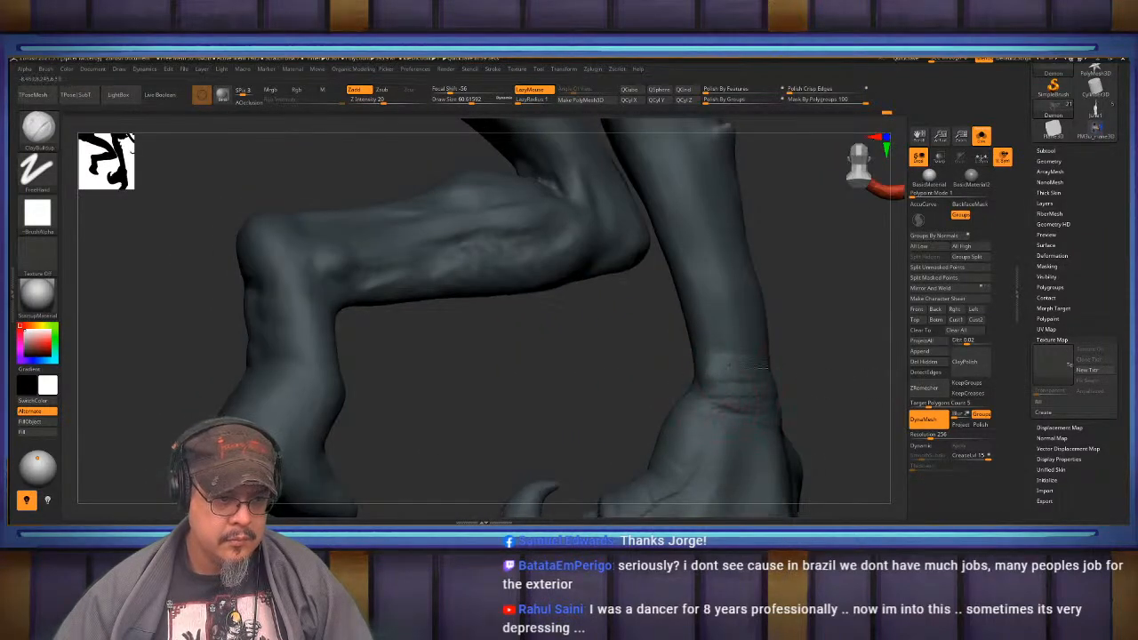
{"action": "right_click_drag", "start_coordinate": [762, 368], "coordinate": [728, 371]}
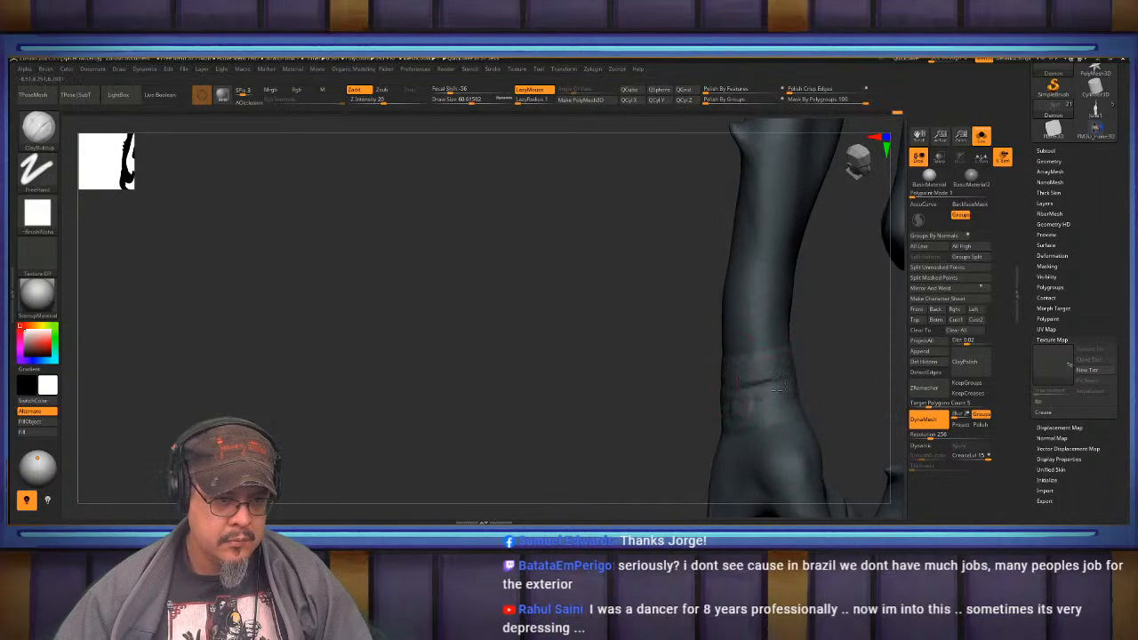
{"action": "mouse_move", "coordinate": [792, 401]}
{"action": "right_mouse_down"}
{"action": "mouse_move", "coordinate": [725, 383]}
{"action": "mouse_move", "coordinate": [718, 356]}
{"action": "mouse_move", "coordinate": [623, 360]}
{"action": "mouse_move", "coordinate": [627, 391]}
{"action": "mouse_move", "coordinate": [640, 373]}
{"action": "right_mouse_up"}
{"action": "key", "text": "shift"}
- Sculpt a sharp skin crease across the wrist with a finer brush at a draw size of about 23 and smooth it
{"action": "key", "text": "b"}
{"action": "key", "text": "q"}
{"action": "key", "text": "s"}
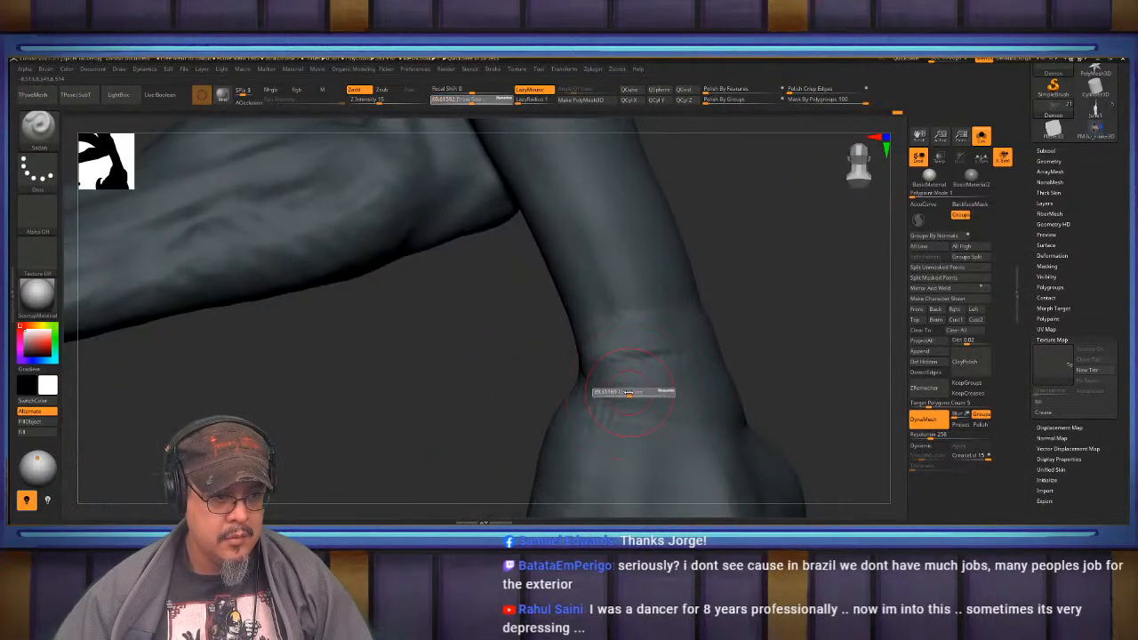
{"action": "left_click", "coordinate": [606, 392]}
{"action": "left_click_drag", "start_coordinate": [607, 386], "coordinate": [743, 407]}
{"action": "mouse_move", "coordinate": [758, 398]}
{"action": "right_mouse_down"}
{"action": "mouse_move", "coordinate": [764, 411]}
{"action": "mouse_move", "coordinate": [687, 402]}
{"action": "right_mouse_up"}
{"action": "key", "text": "shift"}
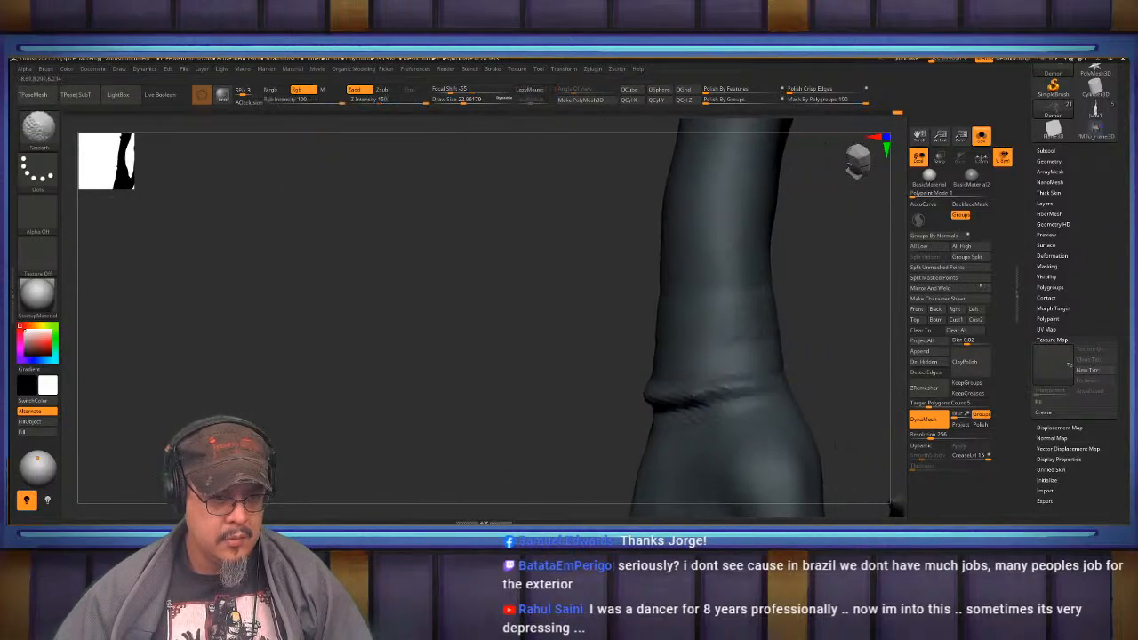
- Add several stacked wrinkle folds around the outer wrist with the fine brush at a draw size of about 23
{"action": "mouse_move", "coordinate": [569, 397]}
{"action": "right_mouse_down"}
{"action": "mouse_move", "coordinate": [627, 385]}
{"action": "mouse_move", "coordinate": [636, 395]}
{"action": "mouse_move", "coordinate": [608, 385]}
{"action": "right_mouse_up"}
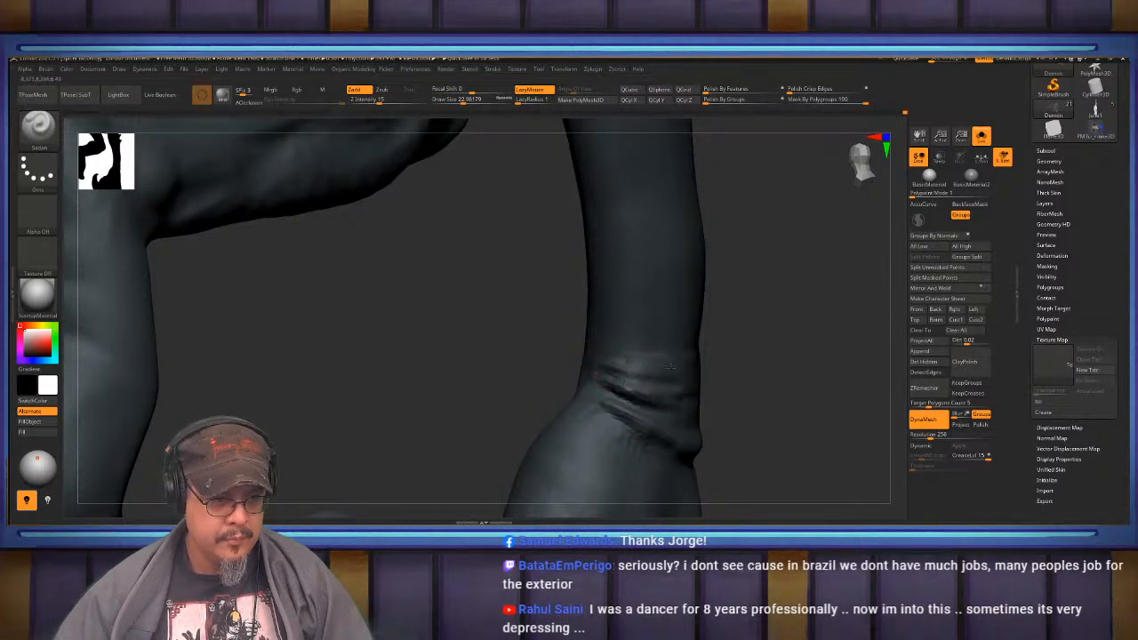
{"action": "right_click_drag", "start_coordinate": [731, 359], "coordinate": [692, 378]}
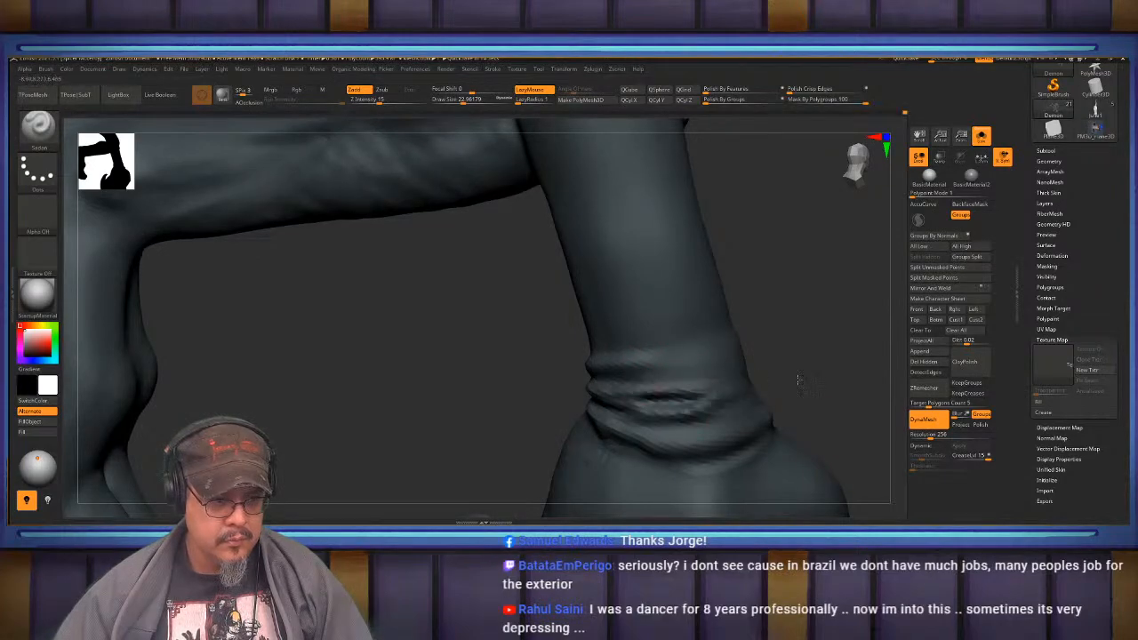
{"action": "right_click_drag", "start_coordinate": [671, 415], "coordinate": [600, 392]}
{"action": "mouse_move", "coordinate": [599, 393]}
{"action": "left_mouse_down"}
{"action": "mouse_move", "coordinate": [674, 375]}
{"action": "mouse_move", "coordinate": [578, 386]}
{"action": "left_mouse_up"}
{"action": "mouse_move", "coordinate": [578, 387]}
{"action": "right_mouse_down"}
{"action": "mouse_move", "coordinate": [658, 392]}
{"action": "mouse_move", "coordinate": [622, 398]}
{"action": "mouse_move", "coordinate": [648, 387]}
{"action": "mouse_move", "coordinate": [655, 411]}
{"action": "mouse_move", "coordinate": [734, 399]}
{"action": "mouse_move", "coordinate": [662, 372]}
{"action": "right_mouse_up"}
{"action": "key", "text": "f"}
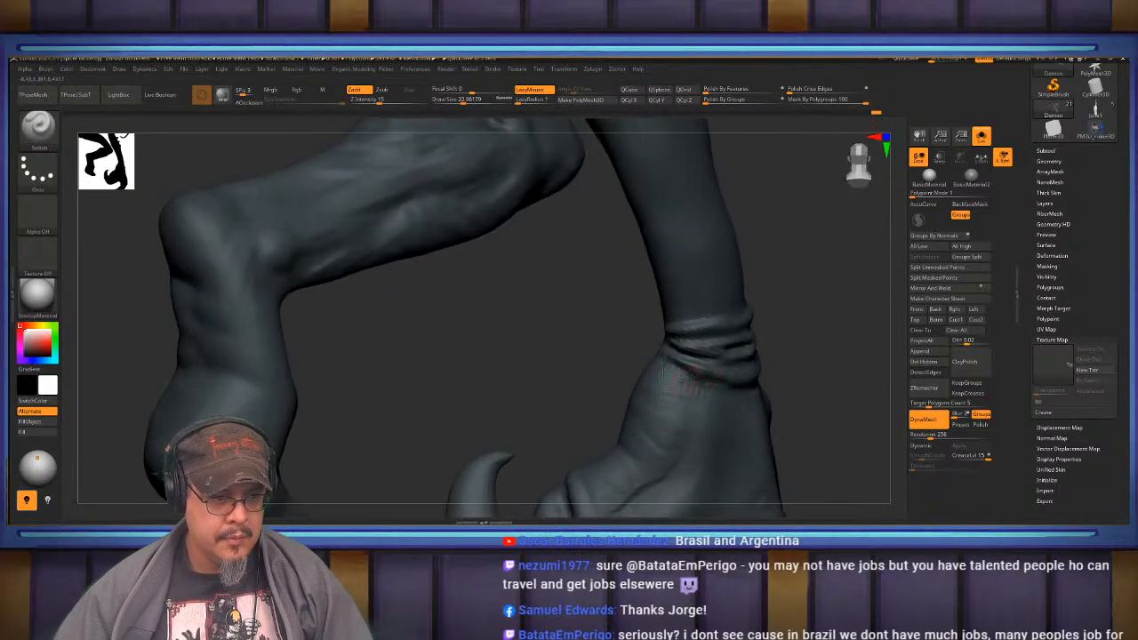
{"action": "right_click_drag", "start_coordinate": [772, 400], "coordinate": [735, 394]}
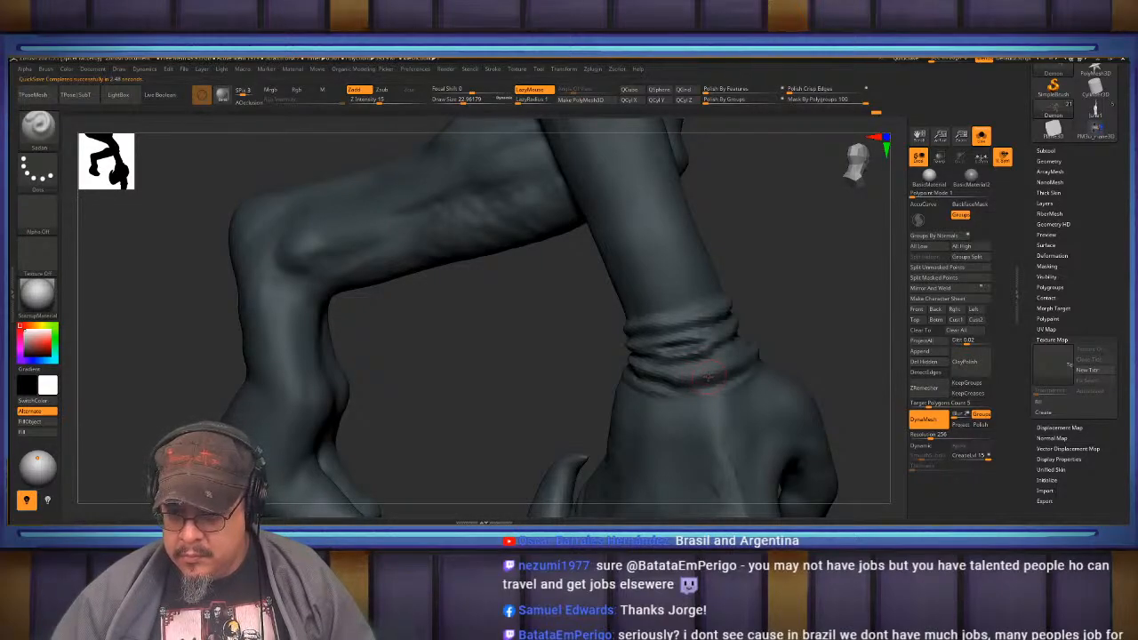
- Extend the wrinkle folds around the rest of the wrist at a draw size of about 23, up to the lower forearm
{"action": "right_click_drag", "start_coordinate": [707, 379], "coordinate": [757, 328]}
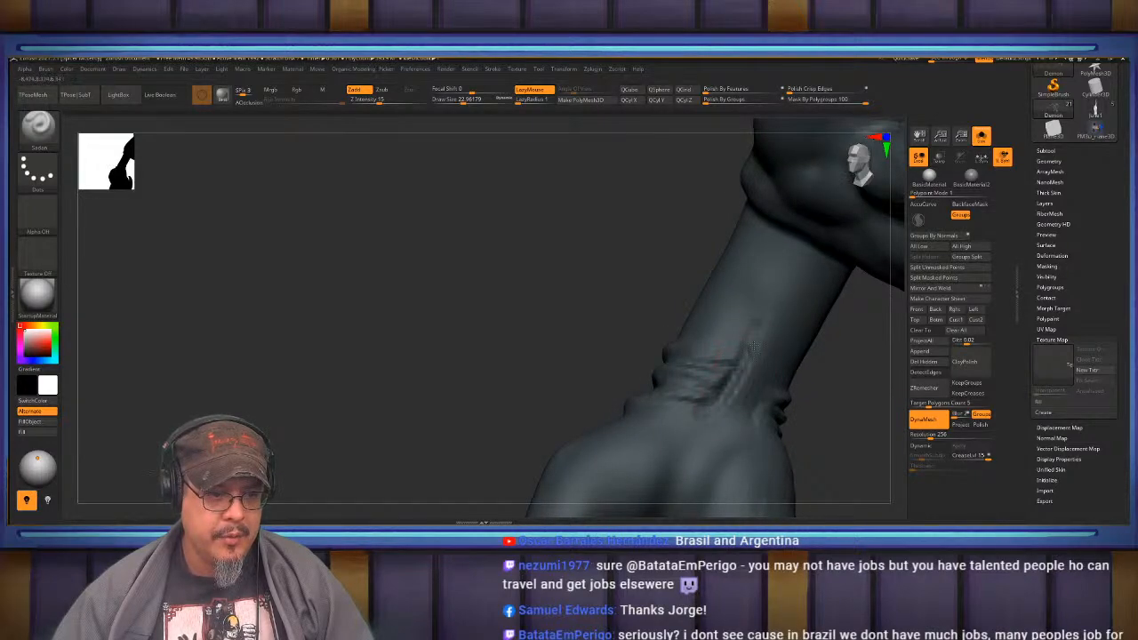
{"action": "left_click_drag", "start_coordinate": [754, 344], "coordinate": [737, 369]}
{"action": "right_click_drag", "start_coordinate": [711, 385], "coordinate": [760, 384]}
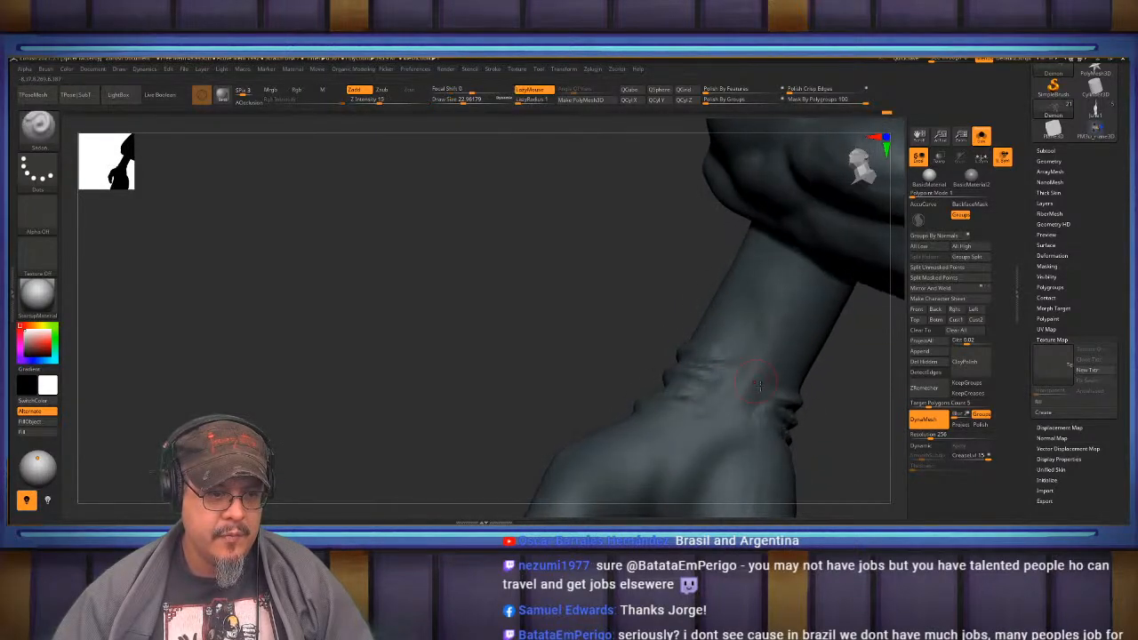
{"action": "left_click_drag", "start_coordinate": [702, 393], "coordinate": [782, 415]}
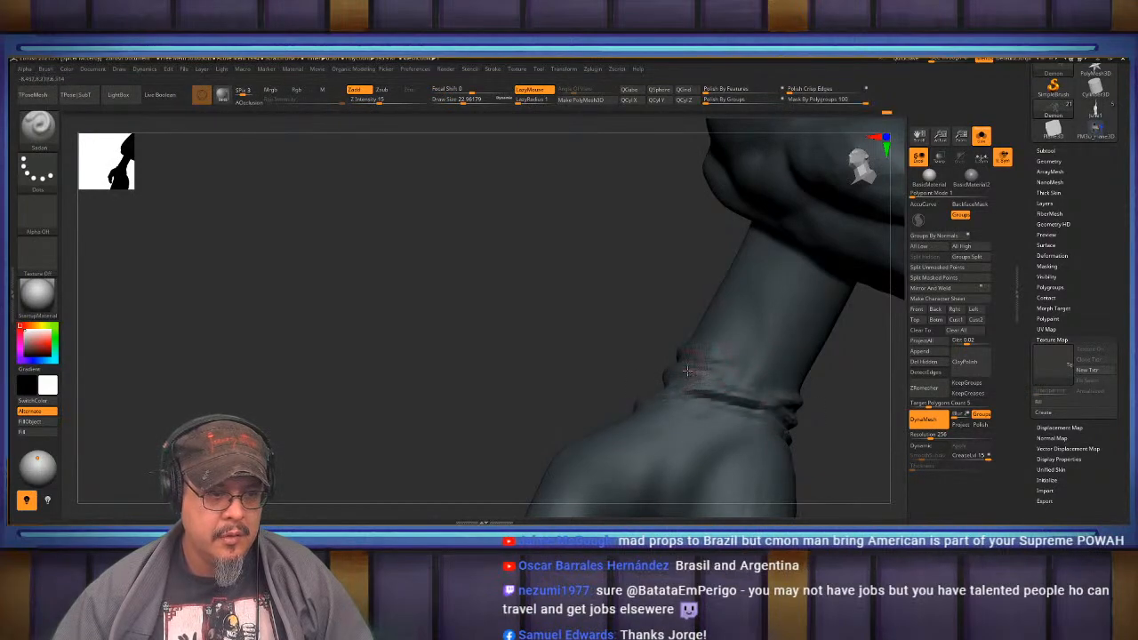
{"action": "right_click_drag", "start_coordinate": [756, 375], "coordinate": [731, 379]}
{"action": "right_click_drag", "start_coordinate": [592, 390], "coordinate": [728, 381]}
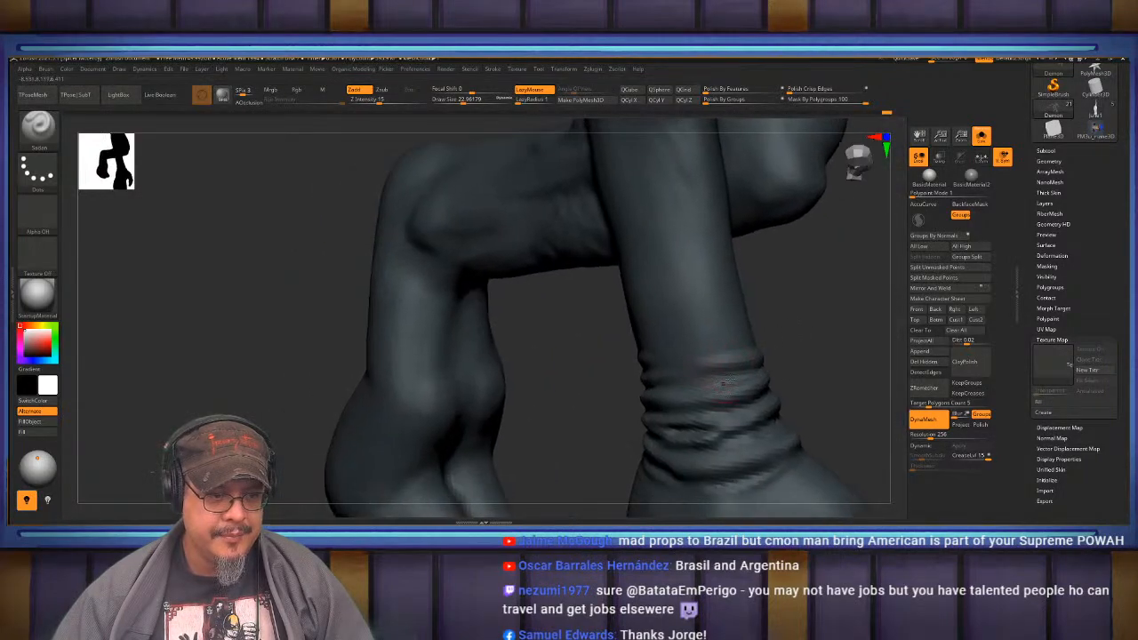
- Carve short parallel wrinkles from the wrist folds down over the hand towards the web at the thumb
{"action": "right_click_drag", "start_coordinate": [811, 361], "coordinate": [715, 381]}
{"action": "right_click_drag", "start_coordinate": [821, 371], "coordinate": [589, 393]}
{"action": "right_click_drag", "start_coordinate": [756, 411], "coordinate": [757, 382]}
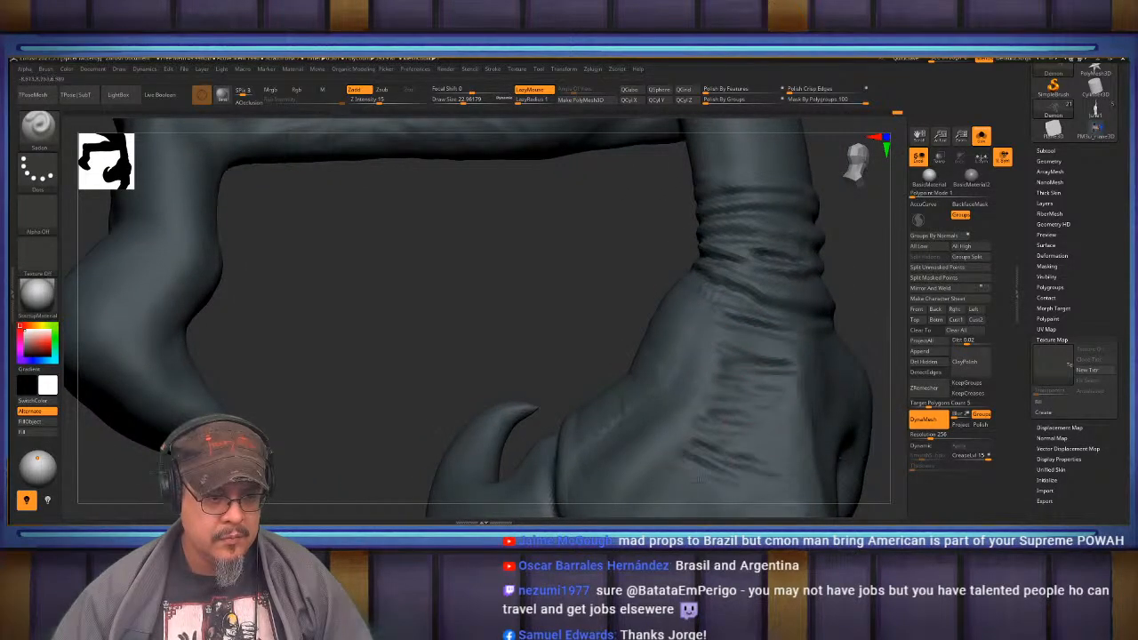
{"action": "right_click_drag", "start_coordinate": [698, 481], "coordinate": [692, 402], "text": "alt"}
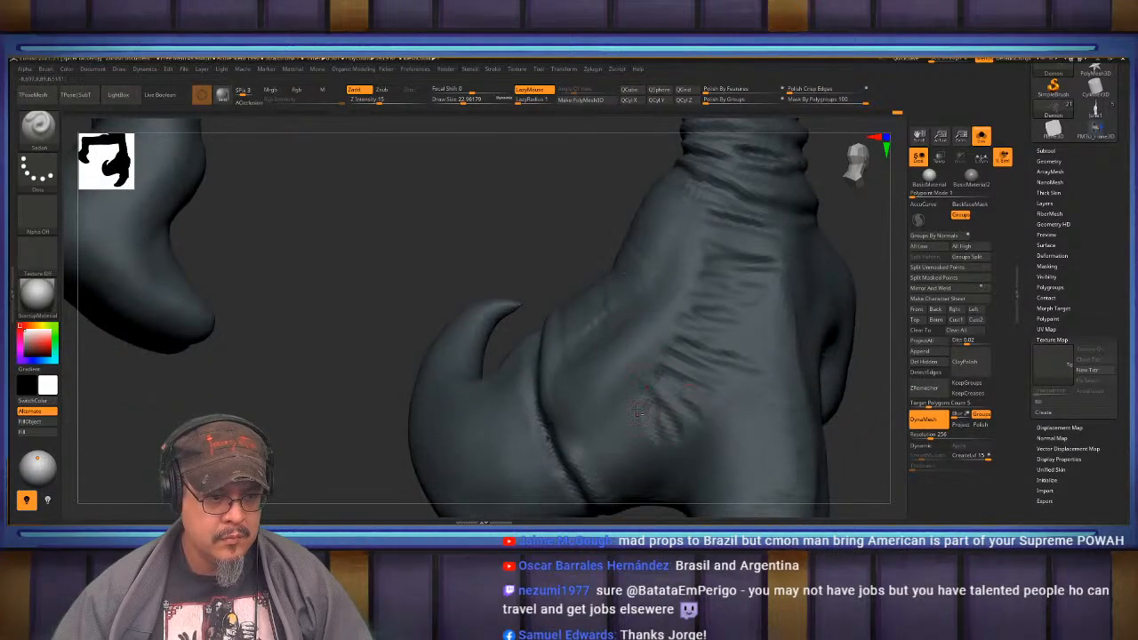
{"action": "right_click_drag", "start_coordinate": [611, 407], "coordinate": [640, 393]}
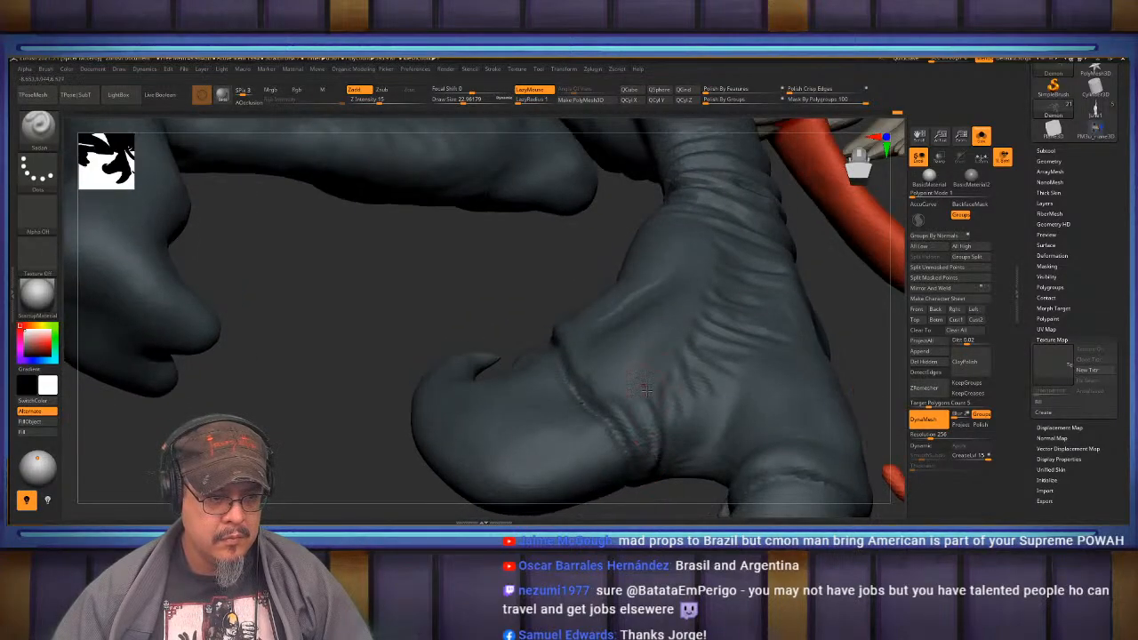
{"action": "mouse_move", "coordinate": [646, 390]}
{"action": "left_mouse_down"}
{"action": "mouse_move", "coordinate": [692, 423]}
{"action": "mouse_move", "coordinate": [729, 391]}
{"action": "left_mouse_up"}
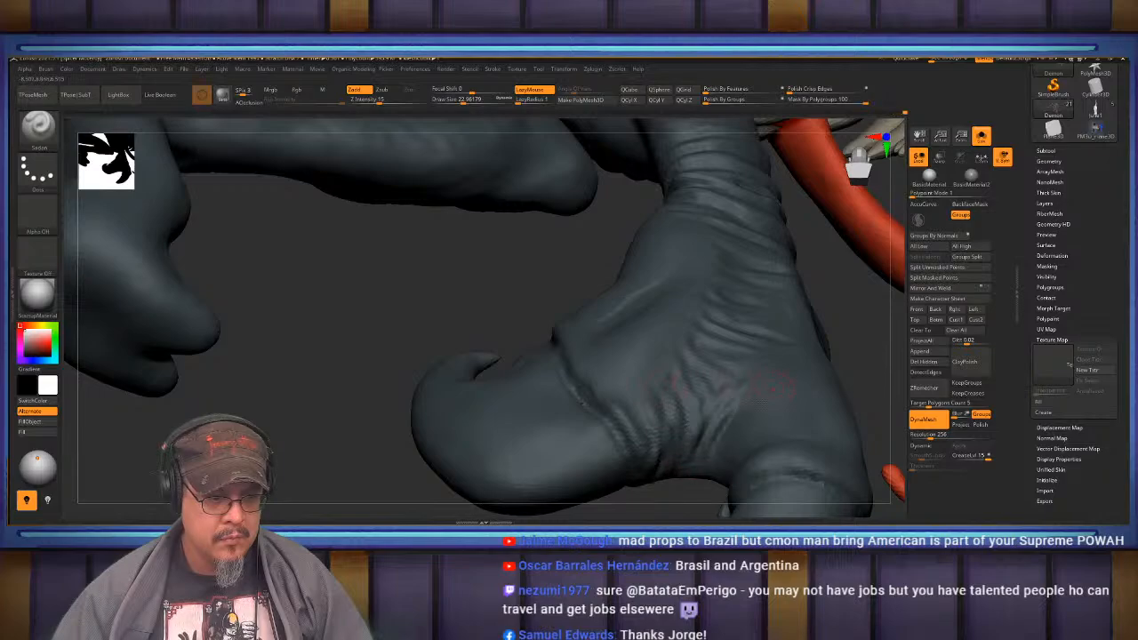
{"action": "right_click_drag", "start_coordinate": [763, 416], "coordinate": [661, 389]}
- Add fanned skin creases around the thumb base and across the adjoining web of the hand
{"action": "mouse_move", "coordinate": [659, 390]}
{"action": "left_mouse_down"}
{"action": "mouse_move", "coordinate": [684, 366]}
{"action": "mouse_move", "coordinate": [658, 390]}
{"action": "mouse_move", "coordinate": [734, 390]}
{"action": "left_mouse_up"}
{"action": "left_click_drag", "start_coordinate": [664, 414], "coordinate": [696, 408]}
{"action": "mouse_move", "coordinate": [613, 457]}
{"action": "right_mouse_down"}
{"action": "mouse_move", "coordinate": [667, 447]}
{"action": "mouse_move", "coordinate": [651, 416]}
{"action": "mouse_move", "coordinate": [669, 384]}
{"action": "right_mouse_up"}
{"action": "left_click_drag", "start_coordinate": [631, 395], "coordinate": [657, 377]}
{"action": "right_click_drag", "start_coordinate": [650, 391], "coordinate": [654, 422]}
{"action": "left_click_drag", "start_coordinate": [655, 416], "coordinate": [696, 393]}
{"action": "left_click_drag", "start_coordinate": [644, 434], "coordinate": [708, 410]}
{"action": "mouse_move", "coordinate": [654, 436]}
{"action": "right_mouse_down"}
{"action": "mouse_move", "coordinate": [677, 385]}
{"action": "mouse_move", "coordinate": [556, 460]}
{"action": "mouse_move", "coordinate": [615, 472]}
{"action": "right_mouse_up"}
- Sculpt long lengthwise skin folds along the forearm beside the row of spikes, up to the elbow
{"action": "key", "text": "f"}
{"action": "right_click_drag", "start_coordinate": [642, 378], "coordinate": [498, 445]}
{"action": "mouse_move", "coordinate": [498, 445]}
{"action": "right_mouse_down", "text": "alt"}
{"action": "mouse_move", "coordinate": [797, 350]}
{"action": "mouse_move", "coordinate": [644, 436]}
{"action": "mouse_move", "coordinate": [658, 382]}
{"action": "mouse_move", "coordinate": [625, 382]}
{"action": "mouse_move", "coordinate": [623, 443]}
{"action": "mouse_move", "coordinate": [663, 392]}
{"action": "mouse_move", "coordinate": [651, 313]}
{"action": "mouse_move", "coordinate": [605, 409]}
{"action": "mouse_move", "coordinate": [587, 327]}
{"action": "right_mouse_up", "text": "alt"}
{"action": "right_click_drag", "start_coordinate": [577, 419], "coordinate": [634, 265]}
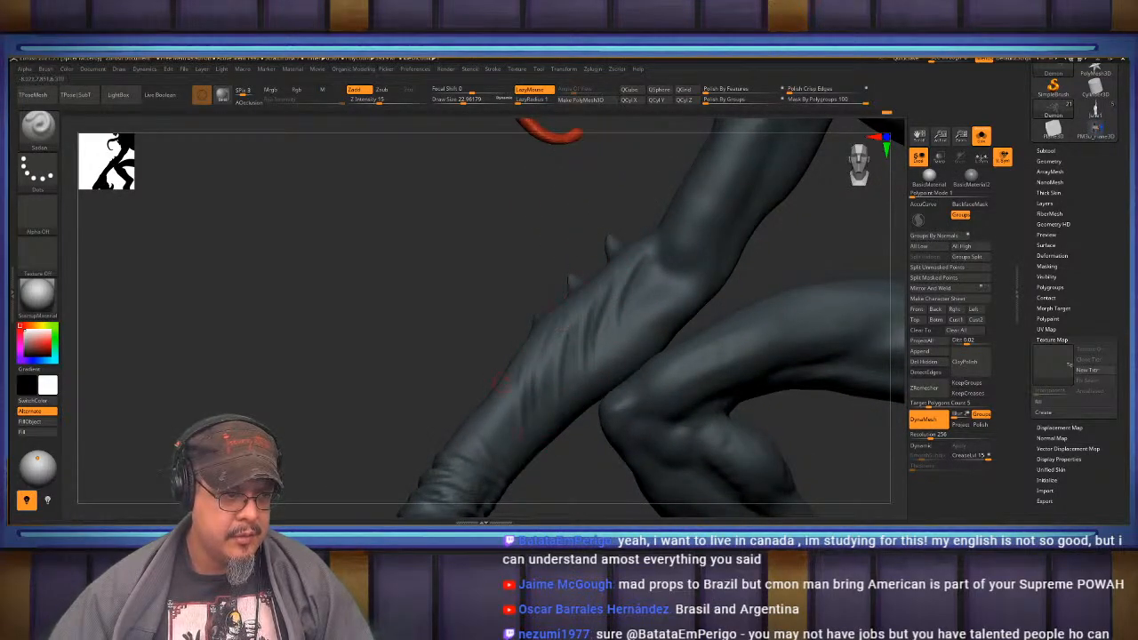
{"action": "right_click_drag", "start_coordinate": [479, 431], "coordinate": [596, 398]}
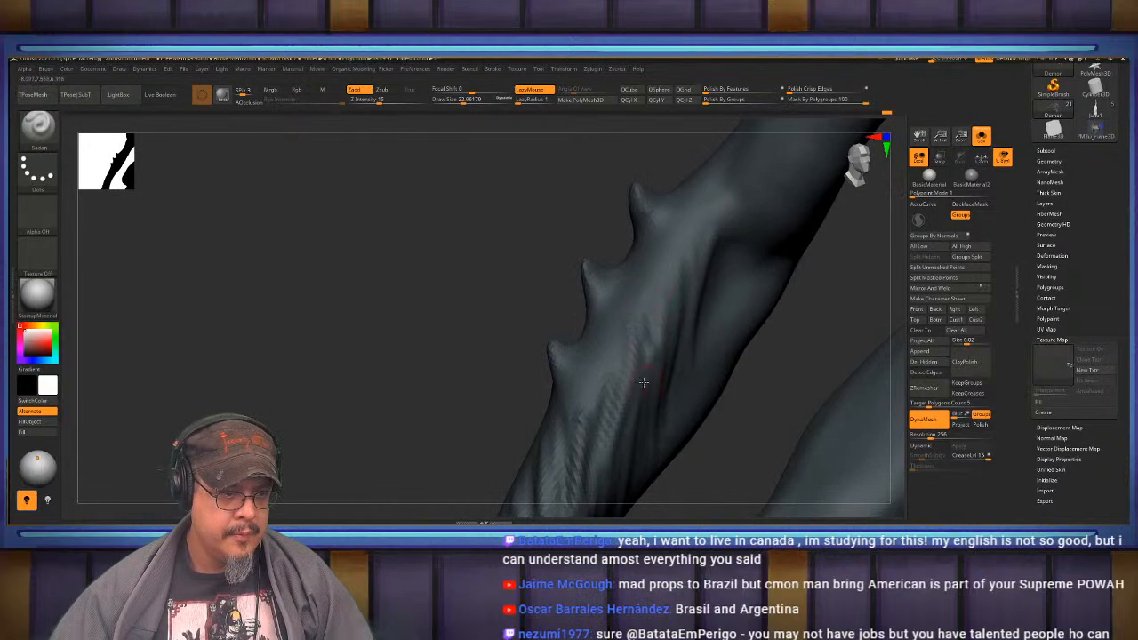
{"action": "right_click_drag", "start_coordinate": [651, 313], "coordinate": [656, 373]}
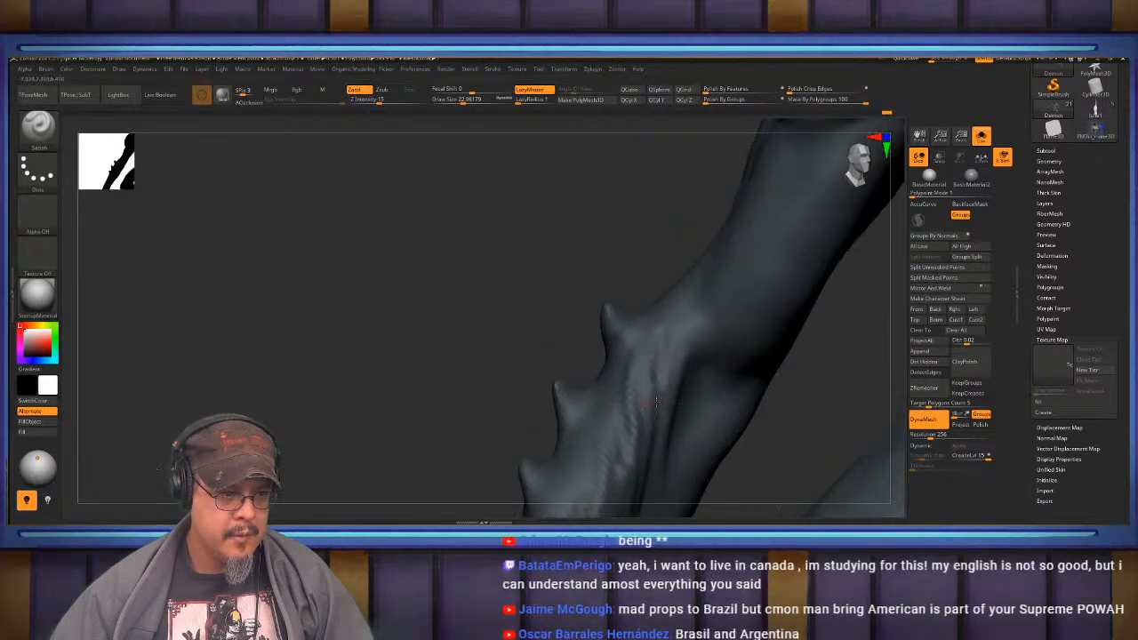
{"action": "right_click_drag", "start_coordinate": [674, 295], "coordinate": [694, 384]}
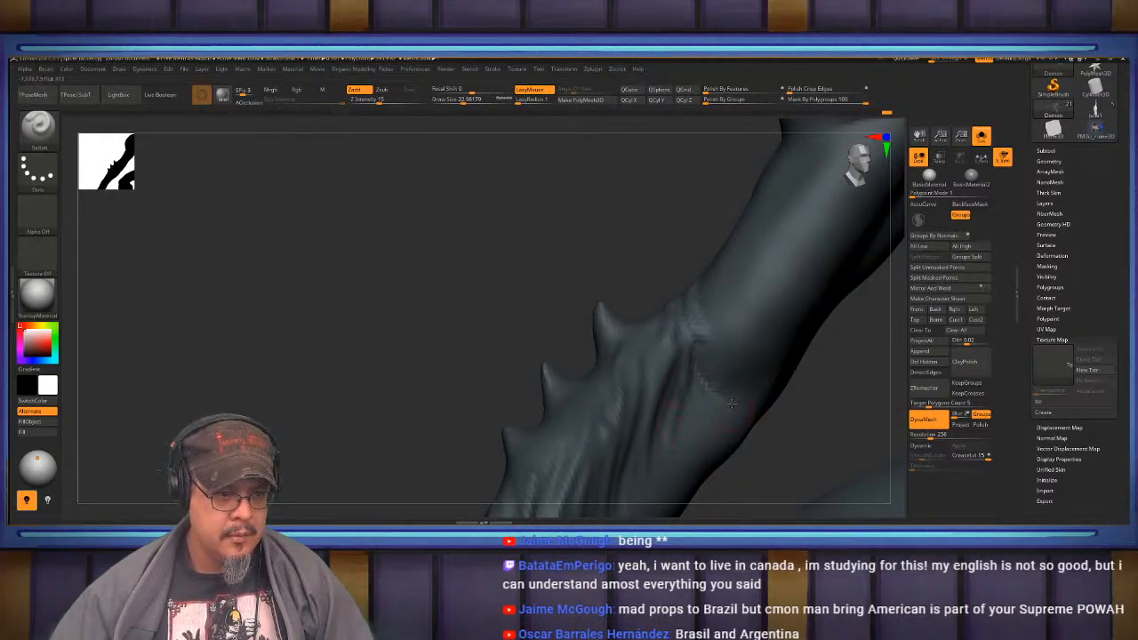
- Carve creases across the elbow above the uppermost forearm spike and soften them with smoothing
{"action": "mouse_move", "coordinate": [699, 332]}
{"action": "left_mouse_down"}
{"action": "mouse_move", "coordinate": [723, 377]}
{"action": "mouse_move", "coordinate": [797, 391]}
{"action": "left_mouse_up"}
{"action": "right_click_drag", "start_coordinate": [749, 377], "coordinate": [715, 328]}
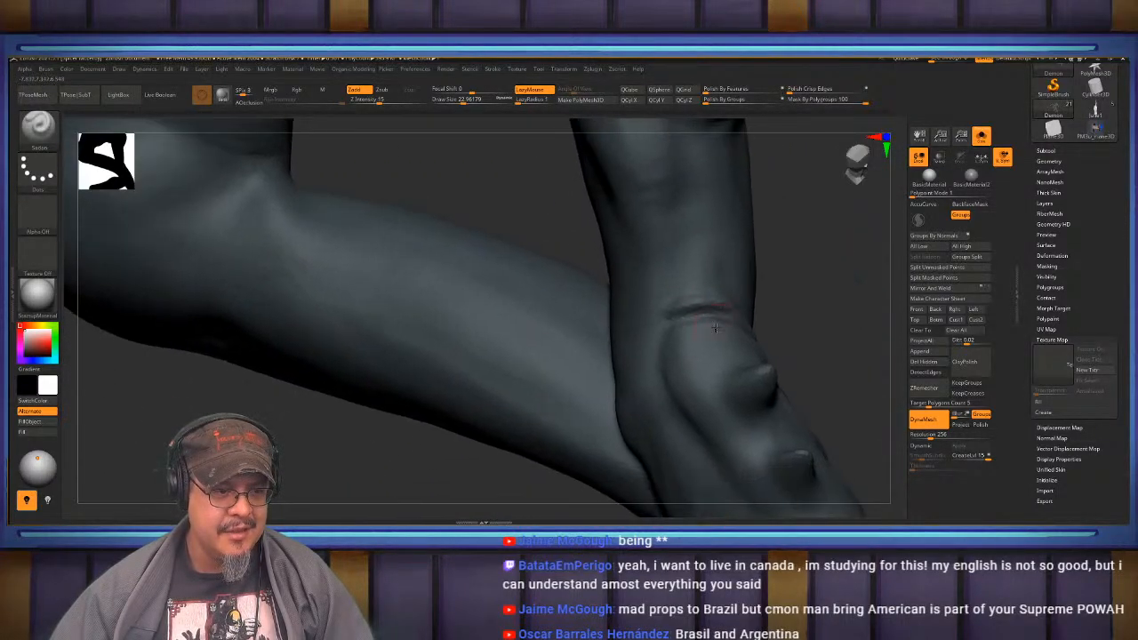
{"action": "left_click_drag", "start_coordinate": [706, 333], "coordinate": [648, 354]}
{"action": "right_click_drag", "start_coordinate": [663, 369], "coordinate": [650, 321], "text": "alt"}
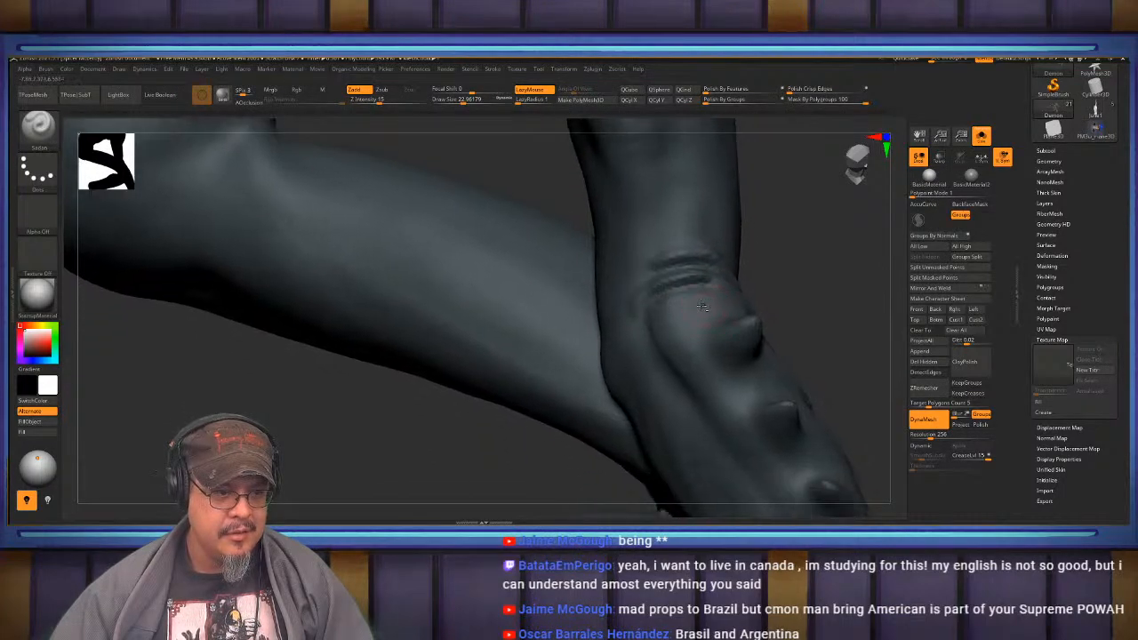
{"action": "left_click_drag", "start_coordinate": [701, 303], "coordinate": [674, 320]}
{"action": "right_click_drag", "start_coordinate": [667, 361], "coordinate": [656, 359]}
{"action": "mouse_move", "coordinate": [682, 297]}
{"action": "left_mouse_down", "text": "shift"}
{"action": "mouse_move", "coordinate": [703, 278]}
{"action": "mouse_move", "coordinate": [691, 269]}
{"action": "left_mouse_up", "text": "shift"}
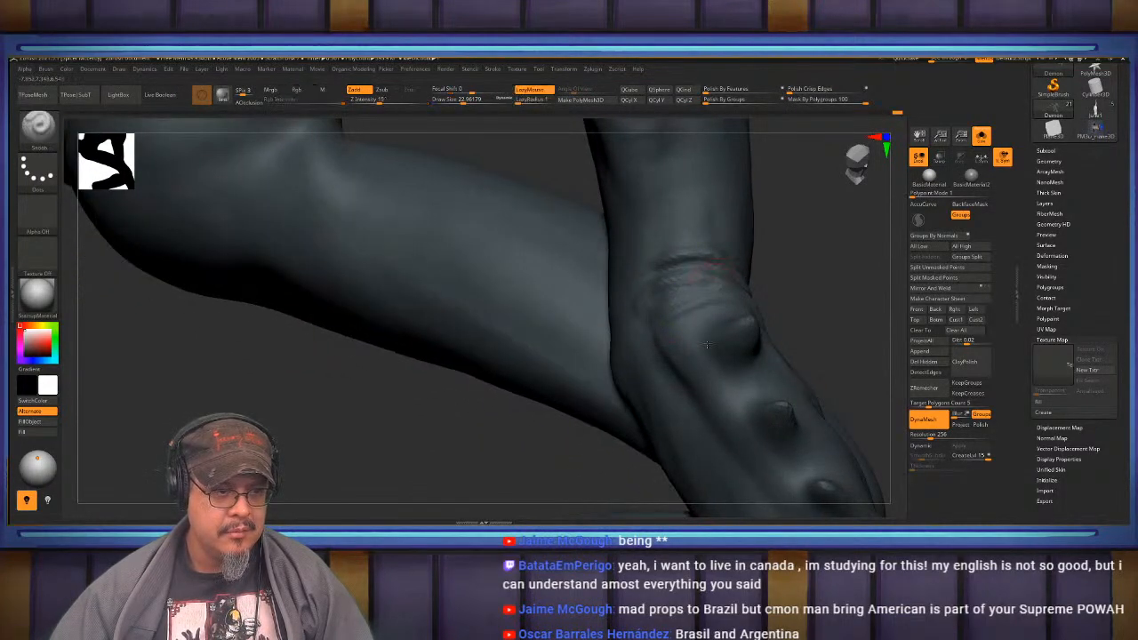
- Wrap the elbow creases around the side of the arm and into the inner bend
{"action": "right_click_drag", "start_coordinate": [691, 276], "coordinate": [694, 370]}
{"action": "mouse_move", "coordinate": [745, 373]}
{"action": "left_mouse_down"}
{"action": "mouse_move", "coordinate": [694, 340]}
{"action": "mouse_move", "coordinate": [674, 348]}
{"action": "left_mouse_up"}
{"action": "right_click_drag", "start_coordinate": [679, 338], "coordinate": [667, 361]}
{"action": "left_click_drag", "start_coordinate": [677, 391], "coordinate": [628, 374]}
{"action": "right_click_drag", "start_coordinate": [642, 407], "coordinate": [613, 382]}
{"action": "left_click_drag", "start_coordinate": [584, 374], "coordinate": [655, 418]}
{"action": "mouse_move", "coordinate": [686, 401]}
{"action": "right_mouse_down"}
{"action": "mouse_move", "coordinate": [655, 396]}
{"action": "mouse_move", "coordinate": [665, 370]}
{"action": "mouse_move", "coordinate": [705, 377]}
{"action": "right_mouse_up"}
{"action": "mouse_move", "coordinate": [722, 386]}
{"action": "left_mouse_down"}
{"action": "mouse_move", "coordinate": [759, 375]}
{"action": "mouse_move", "coordinate": [697, 366]}
{"action": "left_mouse_up"}
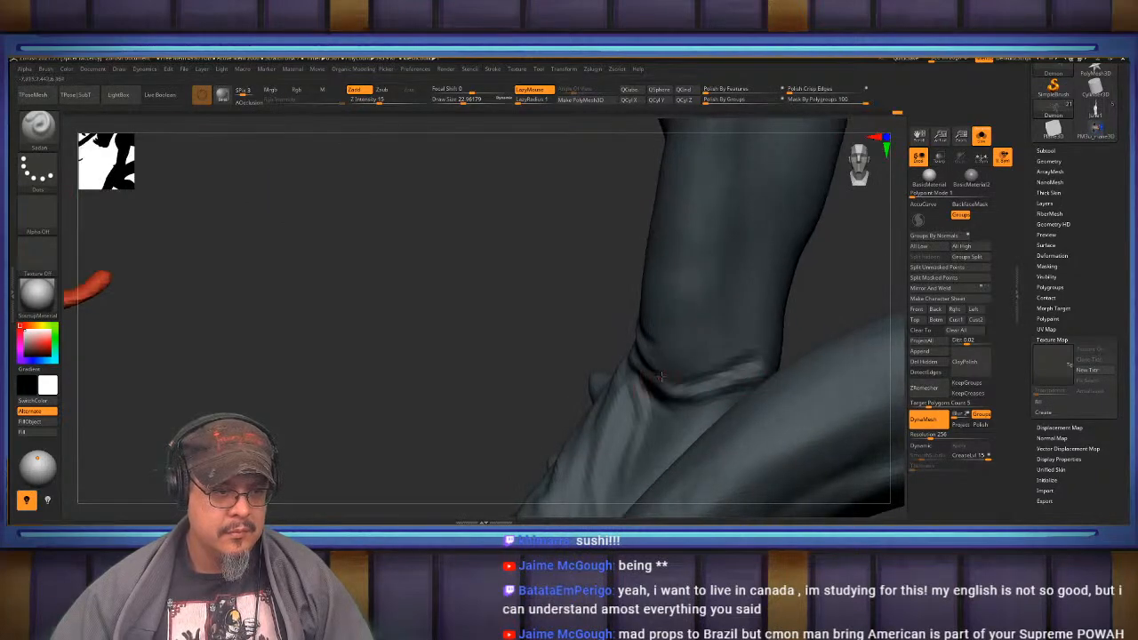
- Stack additional curved skin folds across the inner bend of the elbow
{"action": "right_click_drag", "start_coordinate": [712, 359], "coordinate": [736, 353]}
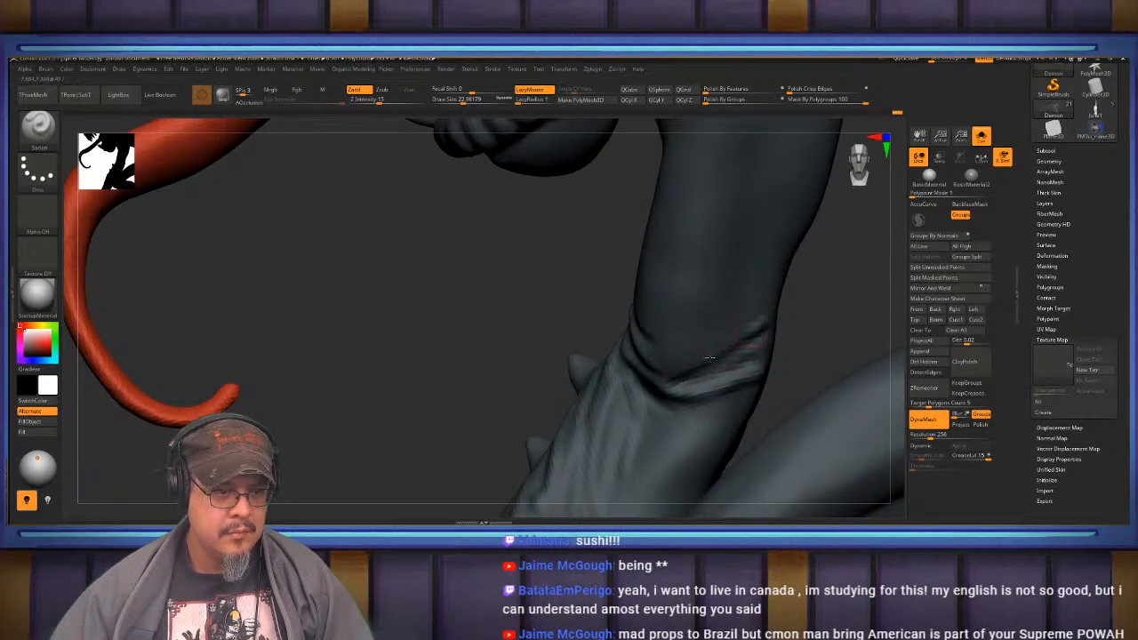
{"action": "left_click_drag", "start_coordinate": [755, 334], "coordinate": [647, 362]}
{"action": "left_click_drag", "start_coordinate": [748, 316], "coordinate": [628, 334]}
{"action": "mouse_move", "coordinate": [633, 343]}
{"action": "right_mouse_down"}
{"action": "mouse_move", "coordinate": [678, 361]}
{"action": "mouse_move", "coordinate": [667, 371]}
{"action": "mouse_move", "coordinate": [702, 373]}
{"action": "mouse_move", "coordinate": [688, 344]}
{"action": "mouse_move", "coordinate": [649, 354]}
{"action": "mouse_move", "coordinate": [671, 364]}
{"action": "mouse_move", "coordinate": [590, 375]}
{"action": "mouse_move", "coordinate": [643, 367]}
{"action": "mouse_move", "coordinate": [628, 336]}
{"action": "mouse_move", "coordinate": [647, 345]}
{"action": "right_mouse_up"}
{"action": "key", "text": "shift"}
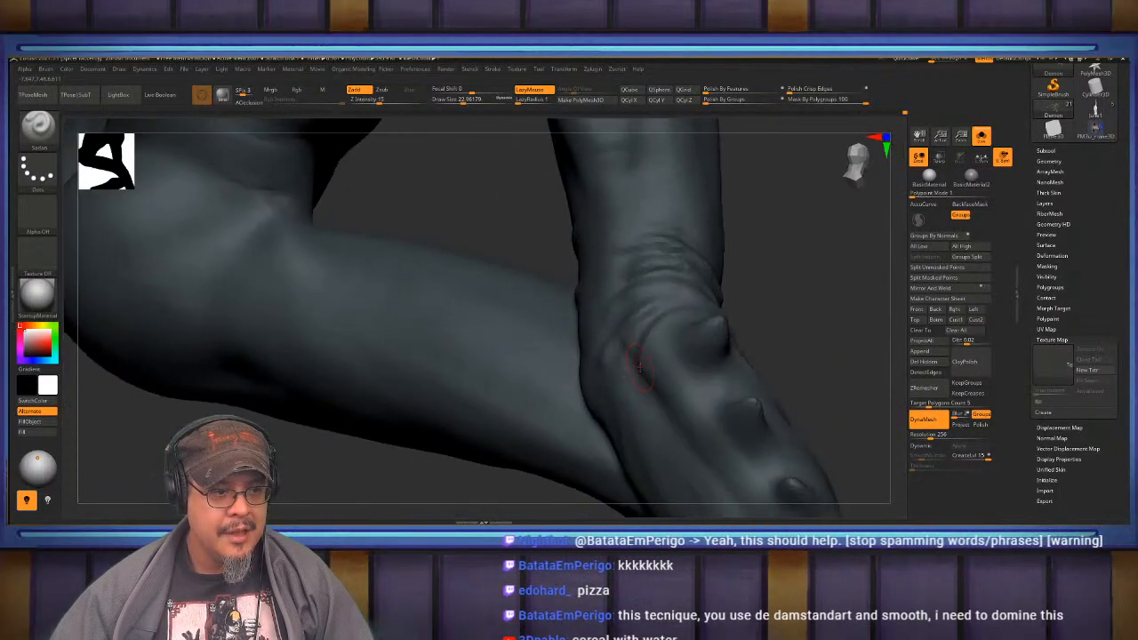
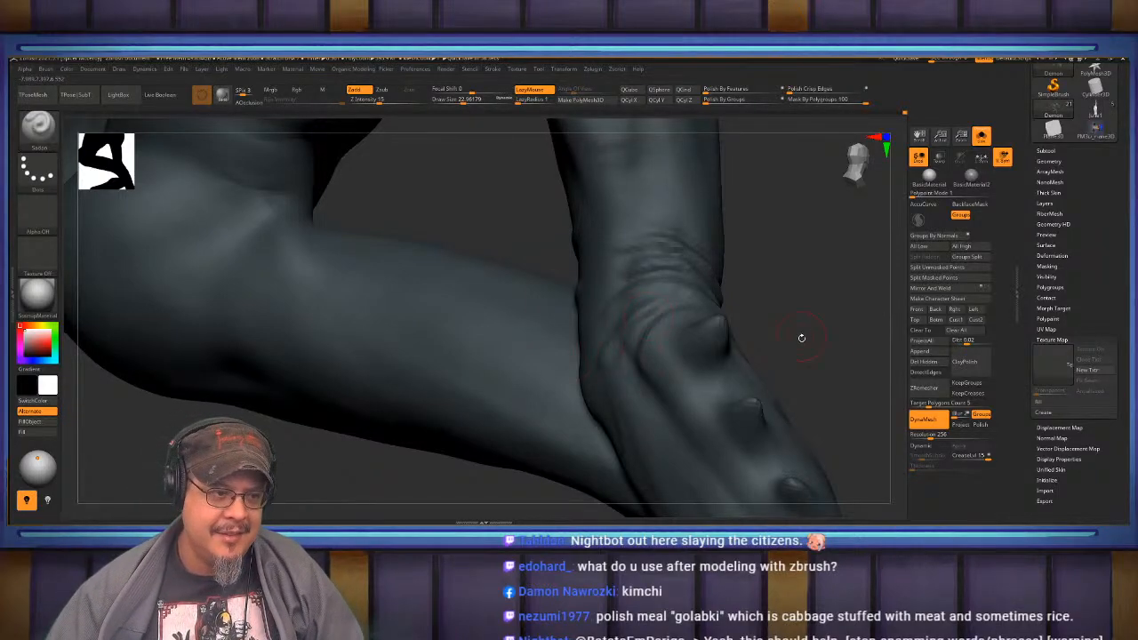
- Carve diagonal creases across the arm just above the elbow with the brush at a draw size of about 24
{"action": "mouse_move", "coordinate": [800, 336]}
{"action": "right_mouse_down"}
{"action": "mouse_move", "coordinate": [607, 384]}
{"action": "mouse_move", "coordinate": [582, 378]}
{"action": "right_mouse_up"}
{"action": "key", "text": "s"}
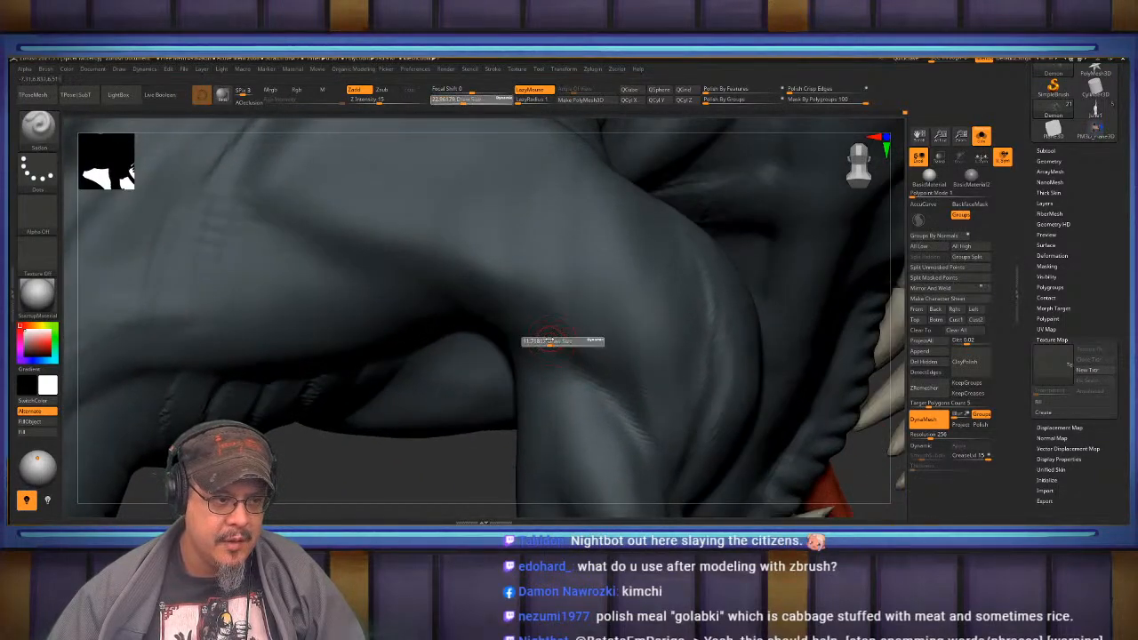
{"action": "left_click_drag", "start_coordinate": [548, 342], "coordinate": [622, 416]}
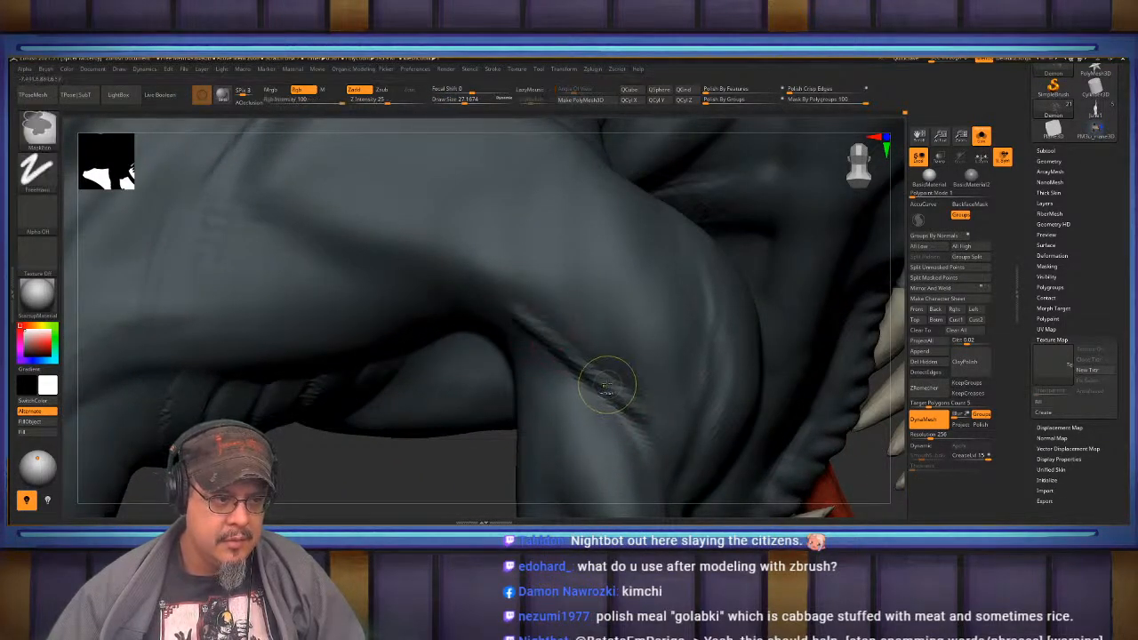
{"action": "mouse_move", "coordinate": [602, 376]}
{"action": "right_mouse_down"}
{"action": "mouse_move", "coordinate": [565, 345]}
{"action": "mouse_move", "coordinate": [658, 363]}
{"action": "mouse_move", "coordinate": [627, 365]}
{"action": "mouse_move", "coordinate": [577, 400]}
{"action": "mouse_move", "coordinate": [554, 388]}
{"action": "right_mouse_up"}
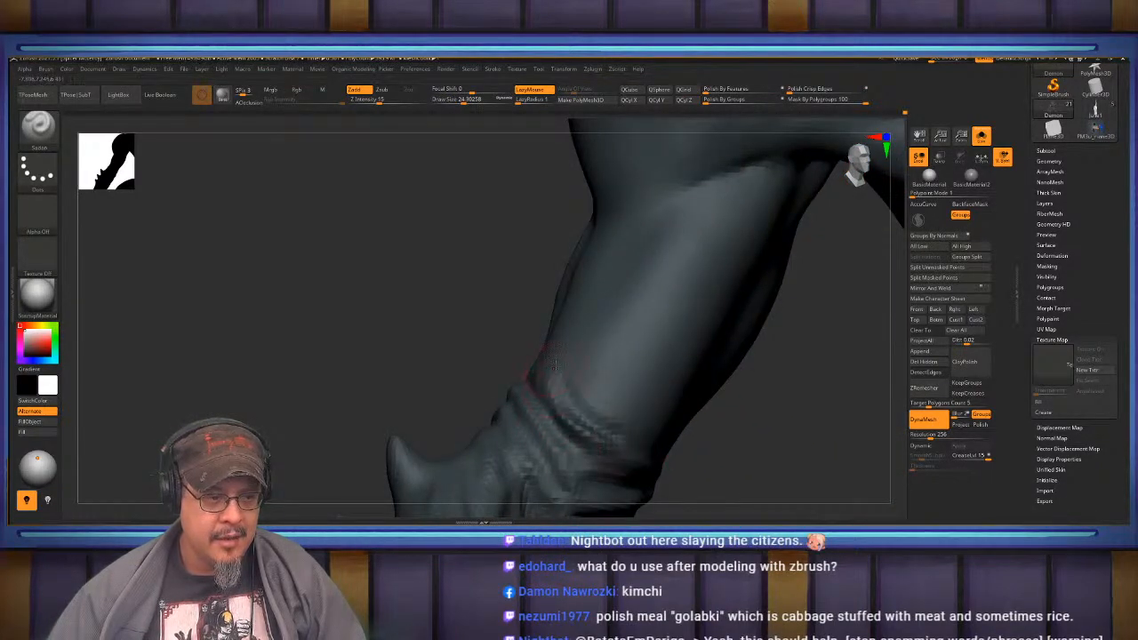
{"action": "mouse_move", "coordinate": [555, 364]}
{"action": "right_mouse_down", "text": "ctrl"}
{"action": "mouse_move", "coordinate": [591, 381]}
{"action": "mouse_move", "coordinate": [638, 342]}
{"action": "right_mouse_up", "text": "ctrl"}
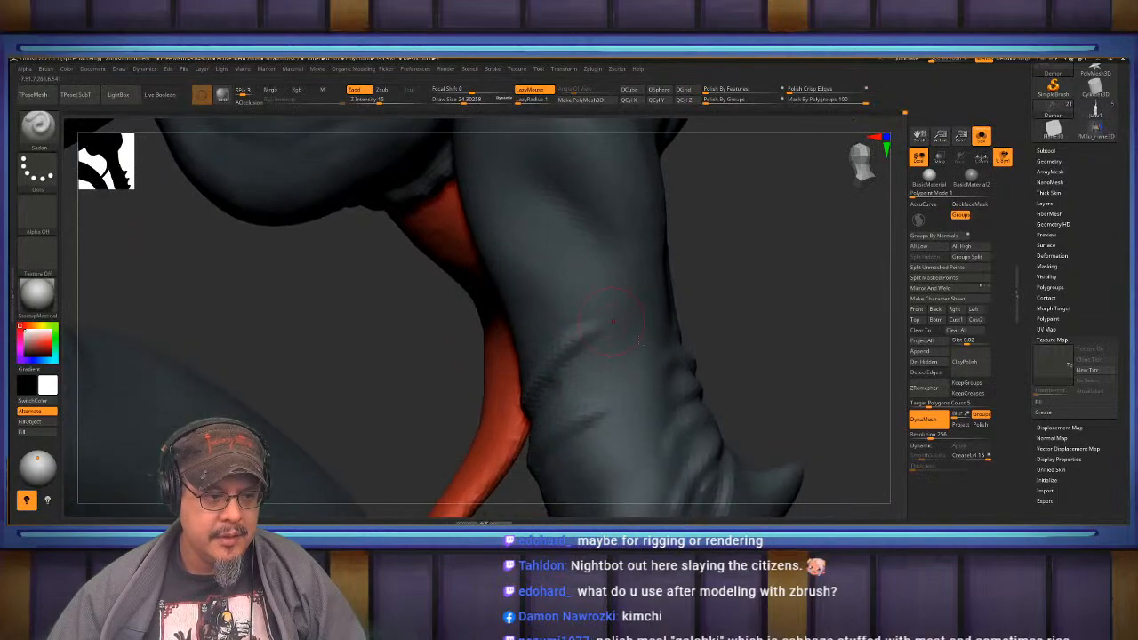
- Outline the bony elbow bump with curved wrinkles at a draw size of about 14, after lightly smoothing the area
{"action": "right_click_drag", "start_coordinate": [648, 405], "coordinate": [662, 388]}
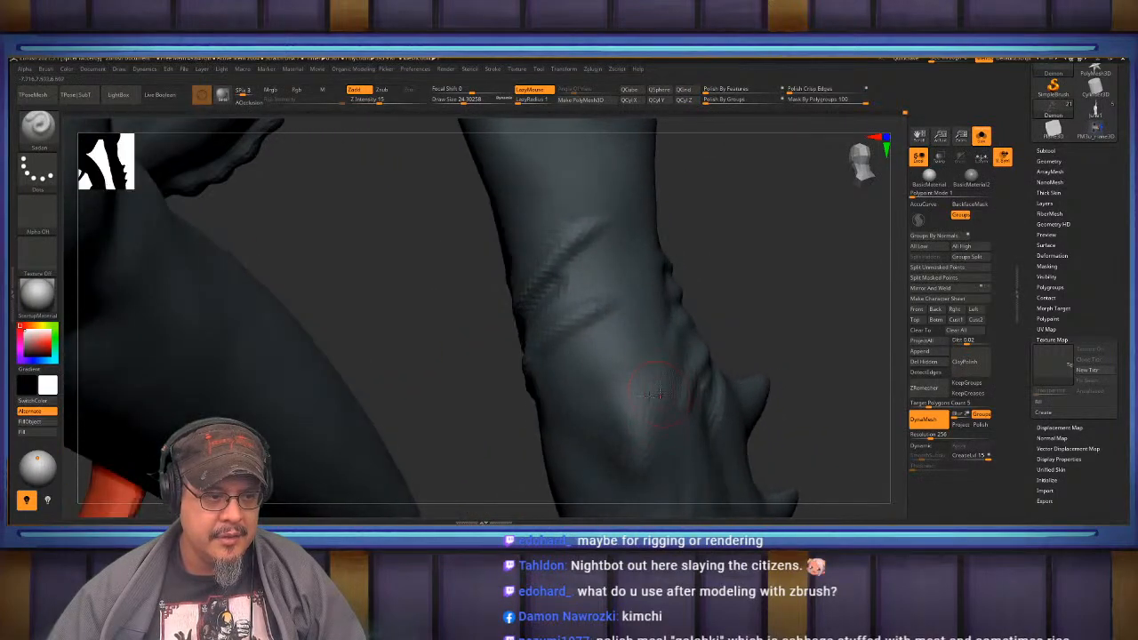
{"action": "mouse_move", "coordinate": [653, 388]}
{"action": "left_mouse_down", "text": "shift"}
{"action": "mouse_move", "coordinate": [635, 407]}
{"action": "mouse_move", "coordinate": [644, 389]}
{"action": "left_mouse_up", "text": "shift"}
{"action": "right_click_drag", "start_coordinate": [650, 386], "coordinate": [654, 351]}
{"action": "key", "text": "s"}
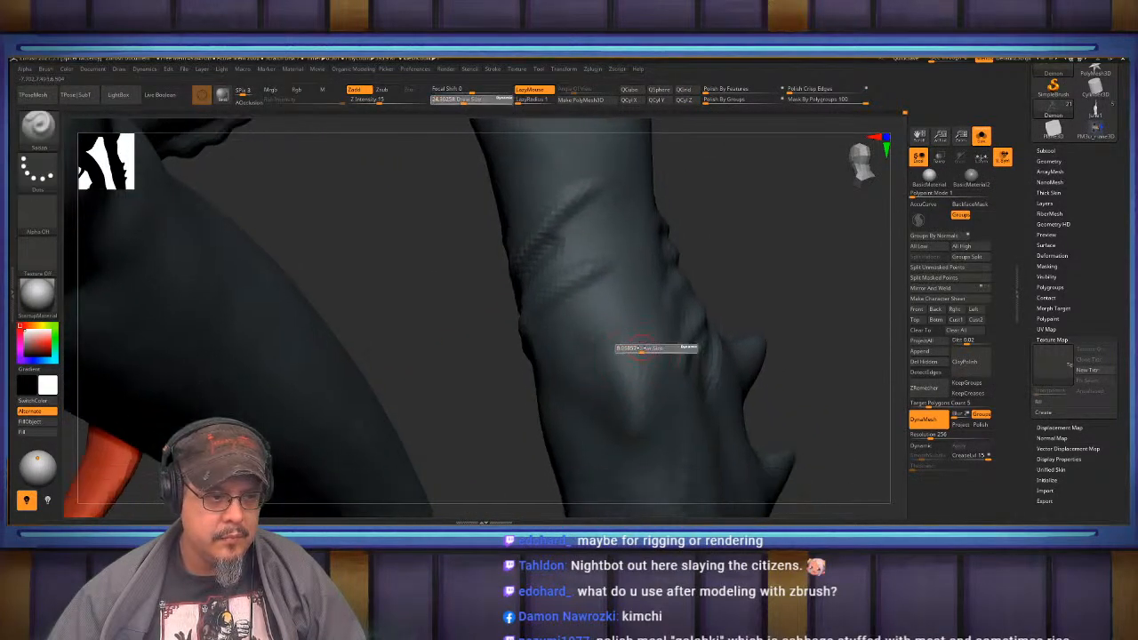
{"action": "left_click_drag", "start_coordinate": [651, 349], "coordinate": [646, 348]}
{"action": "mouse_move", "coordinate": [649, 342]}
{"action": "left_mouse_down"}
{"action": "mouse_move", "coordinate": [630, 415]}
{"action": "mouse_move", "coordinate": [600, 405]}
{"action": "mouse_move", "coordinate": [673, 367]}
{"action": "mouse_move", "coordinate": [656, 416]}
{"action": "left_mouse_up"}
{"action": "mouse_move", "coordinate": [601, 369]}
{"action": "left_mouse_down"}
{"action": "mouse_move", "coordinate": [612, 429]}
{"action": "mouse_move", "coordinate": [645, 469]}
{"action": "left_mouse_up"}
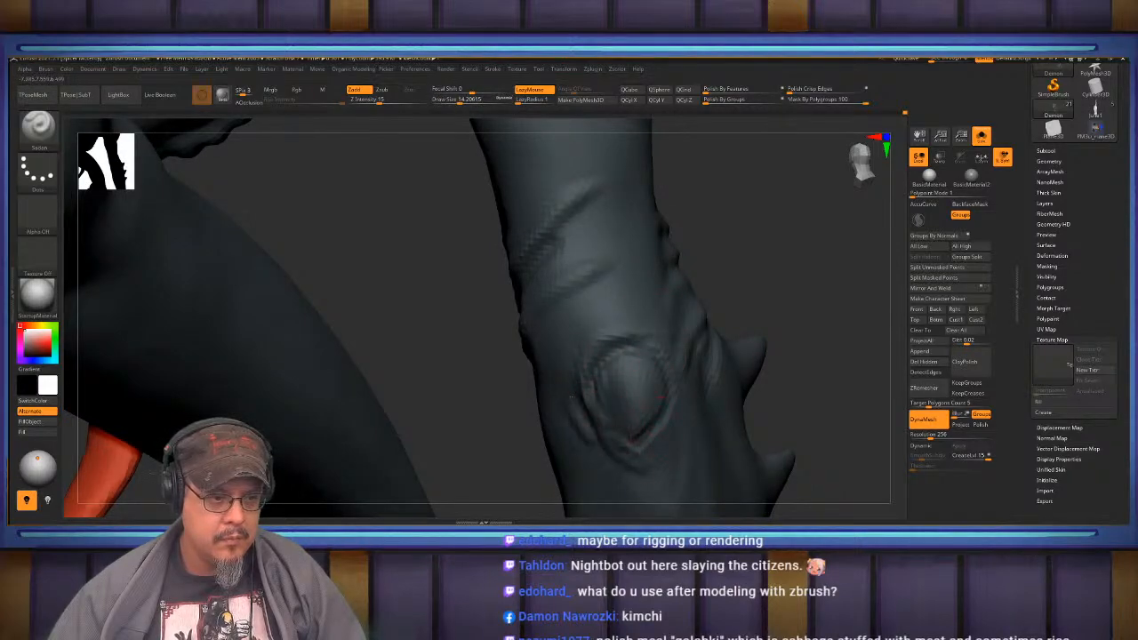
{"action": "left_click_drag", "start_coordinate": [584, 436], "coordinate": [649, 485]}
- Surround the elbow bump with further concentric wrinkles that run into the neighbouring arm folds
{"action": "mouse_move", "coordinate": [585, 437]}
{"action": "right_mouse_down", "text": "alt"}
{"action": "mouse_move", "coordinate": [587, 352]}
{"action": "mouse_move", "coordinate": [584, 380]}
{"action": "mouse_move", "coordinate": [604, 377]}
{"action": "mouse_move", "coordinate": [570, 376]}
{"action": "right_mouse_up", "text": "alt"}
{"action": "mouse_move", "coordinate": [555, 394]}
{"action": "left_mouse_down"}
{"action": "mouse_move", "coordinate": [563, 411]}
{"action": "mouse_move", "coordinate": [580, 366]}
{"action": "mouse_move", "coordinate": [576, 411]}
{"action": "left_mouse_up"}
{"action": "mouse_move", "coordinate": [580, 383]}
{"action": "right_mouse_down"}
{"action": "mouse_move", "coordinate": [582, 434]}
{"action": "mouse_move", "coordinate": [616, 432]}
{"action": "right_mouse_up"}
{"action": "left_click_drag", "start_coordinate": [569, 388], "coordinate": [474, 437]}
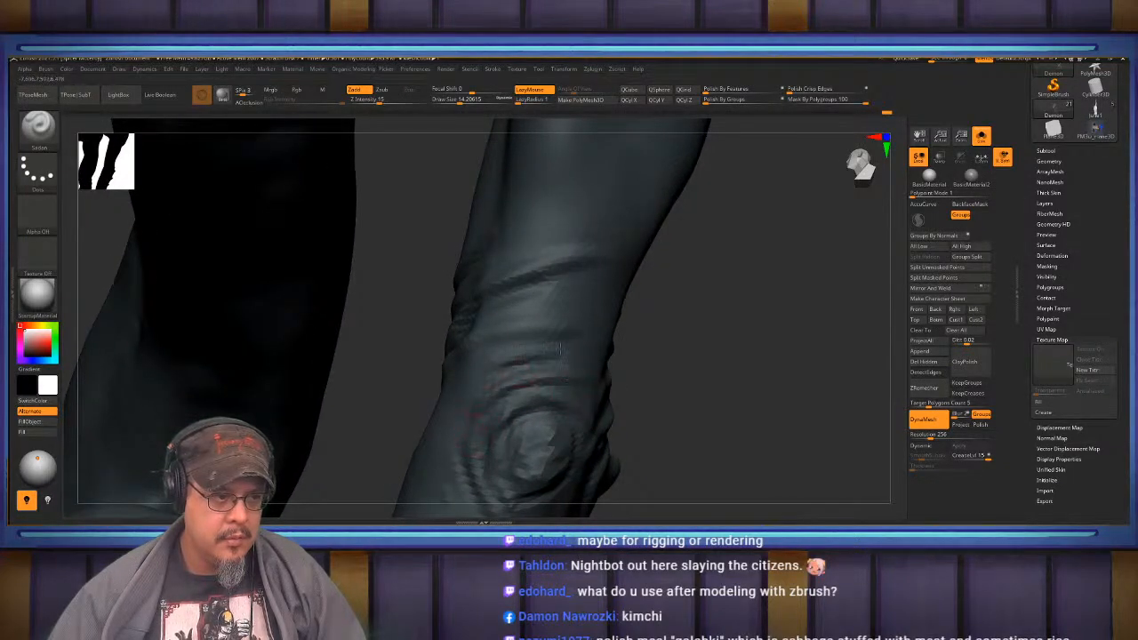
{"action": "right_click_drag", "start_coordinate": [526, 356], "coordinate": [515, 381]}
{"action": "left_click_drag", "start_coordinate": [562, 418], "coordinate": [543, 384]}
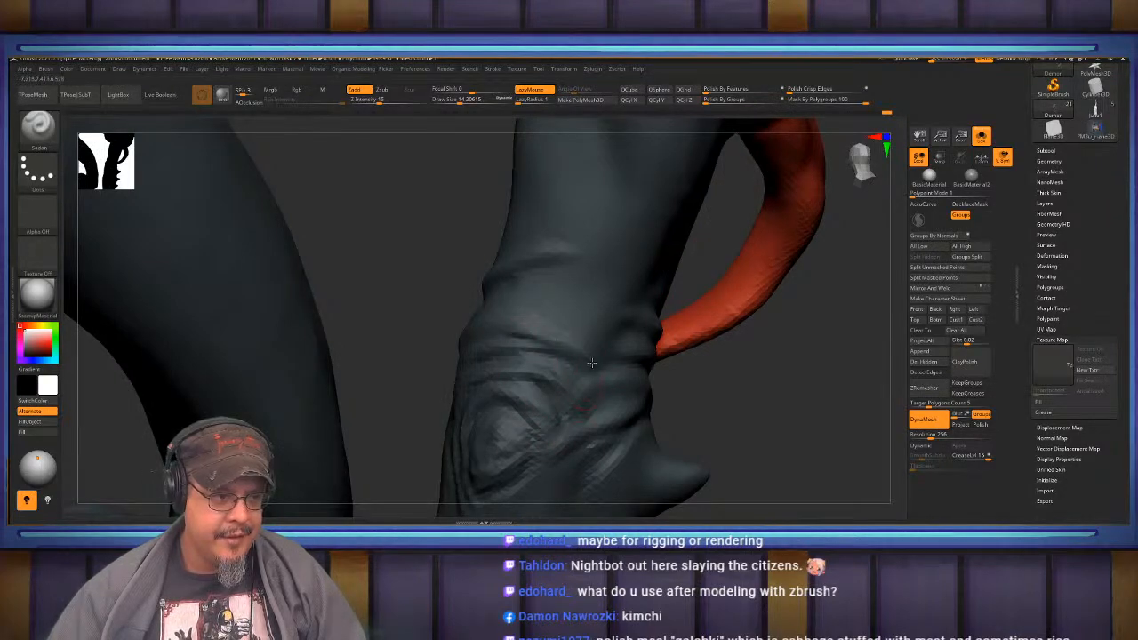
- Add layered skin folds on the back of the arm above the elbow bump
{"action": "right_click_drag", "start_coordinate": [588, 364], "coordinate": [553, 355]}
{"action": "mouse_move", "coordinate": [587, 406]}
{"action": "right_mouse_down"}
{"action": "mouse_move", "coordinate": [569, 402]}
{"action": "mouse_move", "coordinate": [584, 397]}
{"action": "right_mouse_up"}
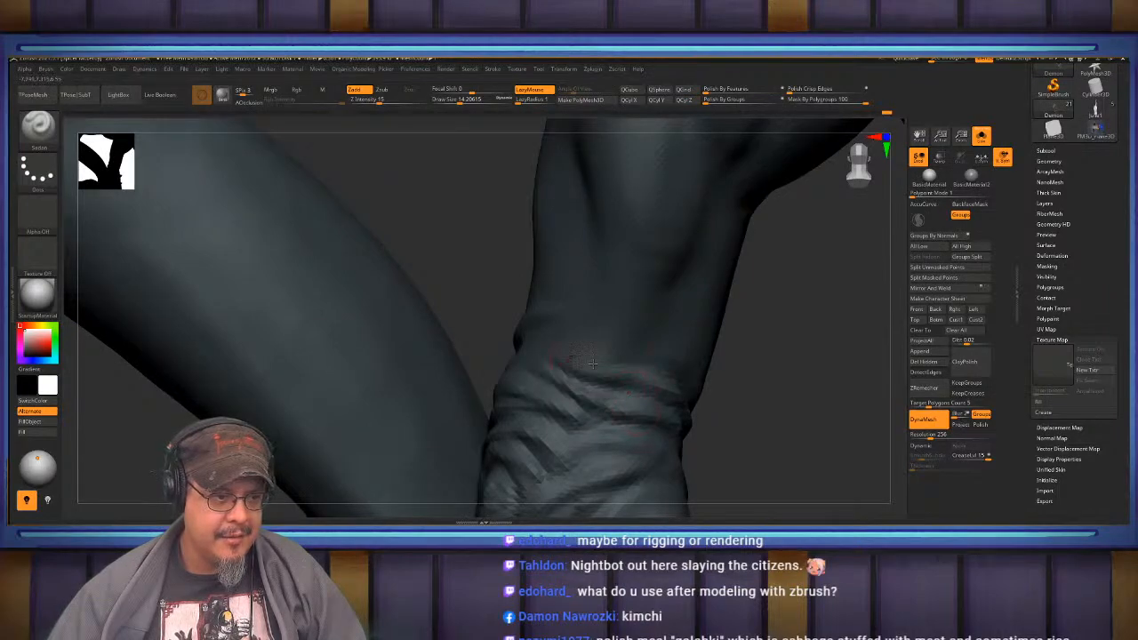
{"action": "right_click_drag", "start_coordinate": [589, 367], "coordinate": [603, 317]}
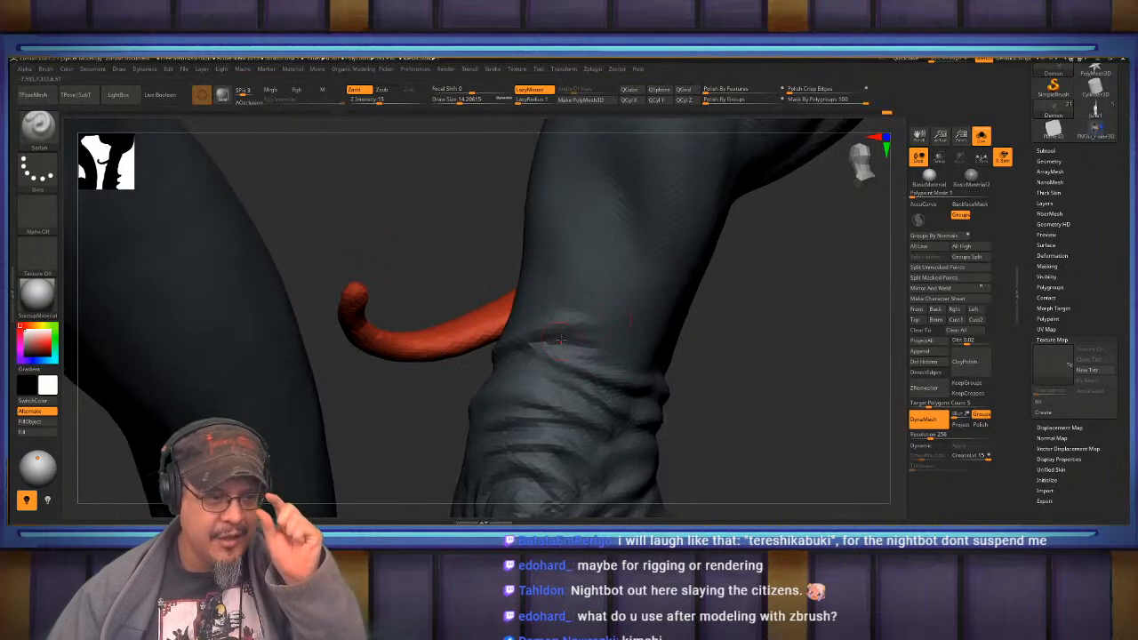
{"action": "mouse_move", "coordinate": [570, 334]}
{"action": "right_mouse_down"}
{"action": "mouse_move", "coordinate": [645, 362]}
{"action": "mouse_move", "coordinate": [651, 338]}
{"action": "mouse_move", "coordinate": [519, 353]}
{"action": "mouse_move", "coordinate": [597, 364]}
{"action": "mouse_move", "coordinate": [608, 331]}
{"action": "mouse_move", "coordinate": [596, 305]}
{"action": "mouse_move", "coordinate": [577, 350]}
{"action": "right_mouse_up"}
- Deepen the diagonal folds across the inner elbow with the brush at a draw size of about 22
{"action": "key", "text": "f"}
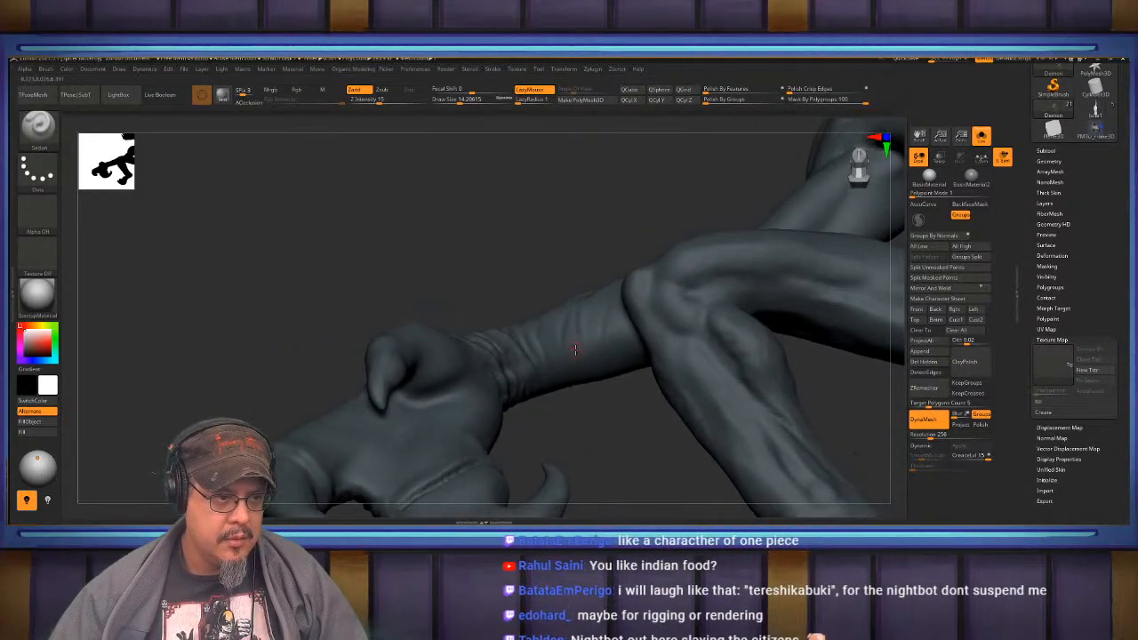
{"action": "key", "text": "s"}
{"action": "left_click_drag", "start_coordinate": [576, 350], "coordinate": [589, 343]}
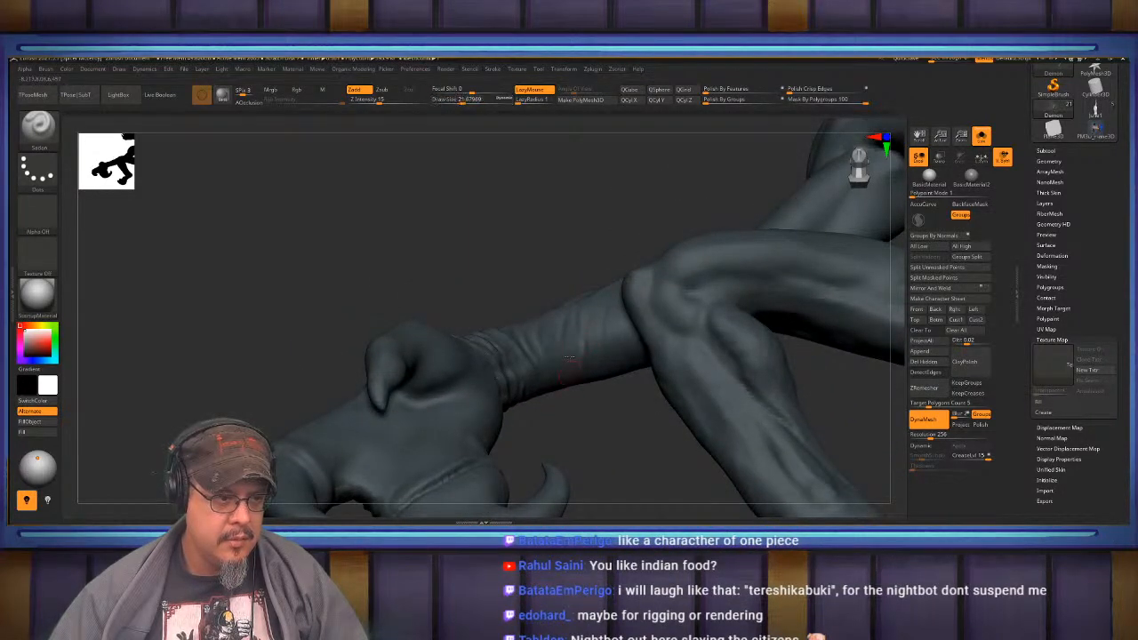
{"action": "mouse_move", "coordinate": [605, 349]}
{"action": "right_mouse_down"}
{"action": "mouse_move", "coordinate": [563, 352]}
{"action": "mouse_move", "coordinate": [591, 385]}
{"action": "mouse_move", "coordinate": [616, 377]}
{"action": "mouse_move", "coordinate": [636, 337]}
{"action": "mouse_move", "coordinate": [614, 367]}
{"action": "mouse_move", "coordinate": [594, 341]}
{"action": "mouse_move", "coordinate": [612, 358]}
{"action": "mouse_move", "coordinate": [573, 382]}
{"action": "right_mouse_up"}
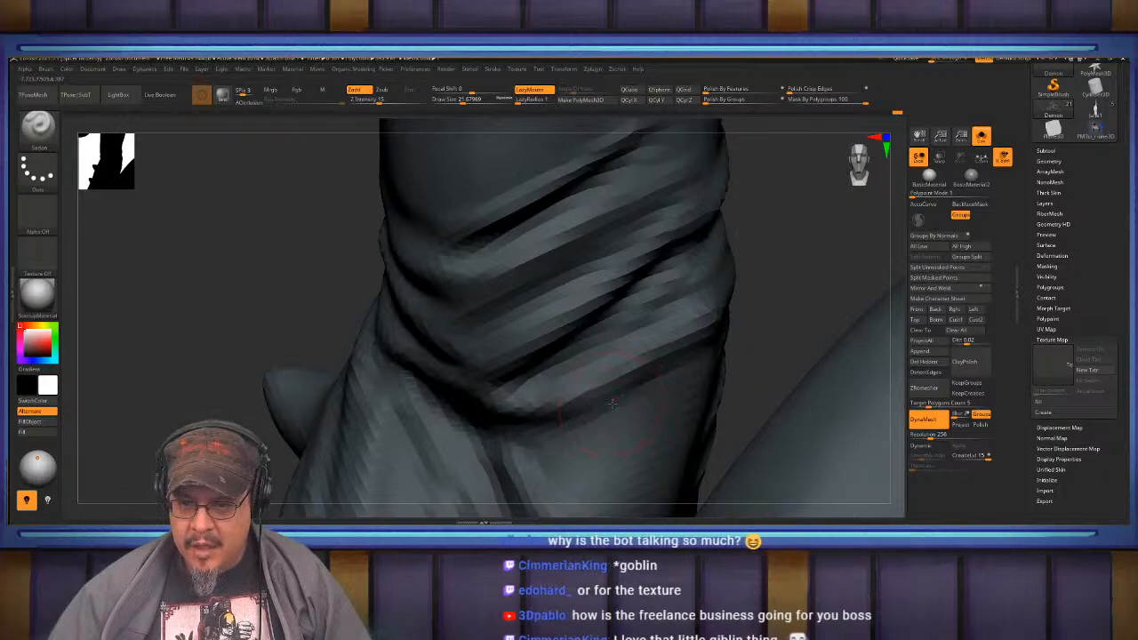
- Add curved wrinkles on the arm beside the elbow bump with the brush at a draw size of about 19
{"action": "mouse_move", "coordinate": [613, 403]}
{"action": "right_mouse_down"}
{"action": "mouse_move", "coordinate": [594, 385]}
{"action": "mouse_move", "coordinate": [556, 381]}
{"action": "mouse_move", "coordinate": [574, 380]}
{"action": "right_mouse_up"}
{"action": "key", "text": "s"}
{"action": "left_click", "coordinate": [576, 393]}
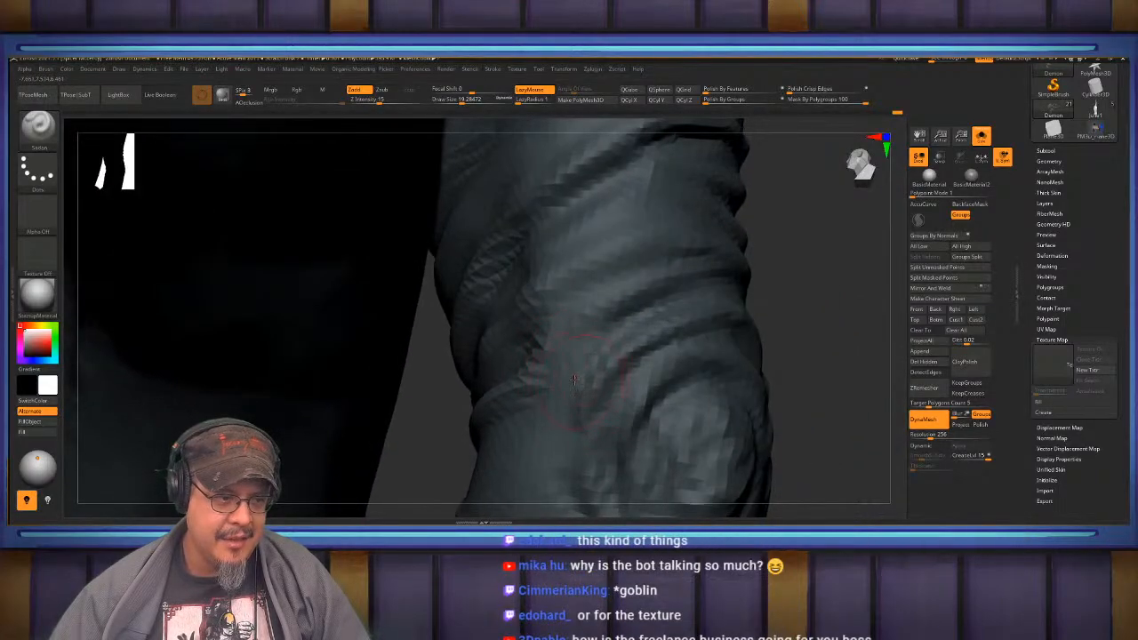
{"action": "right_click_drag", "start_coordinate": [501, 363], "coordinate": [509, 391]}
{"action": "left_click_drag", "start_coordinate": [625, 352], "coordinate": [532, 352]}
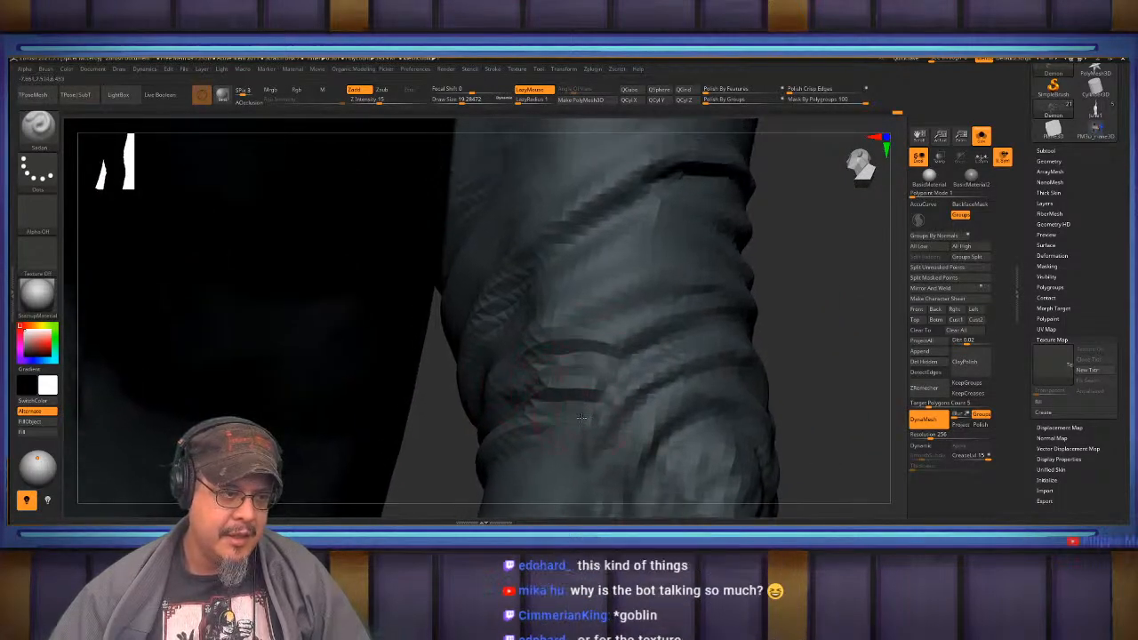
{"action": "left_click_drag", "start_coordinate": [574, 437], "coordinate": [525, 436]}
{"action": "right_click_drag", "start_coordinate": [524, 435], "coordinate": [681, 374]}
{"action": "right_click_drag", "start_coordinate": [621, 347], "coordinate": [546, 346]}
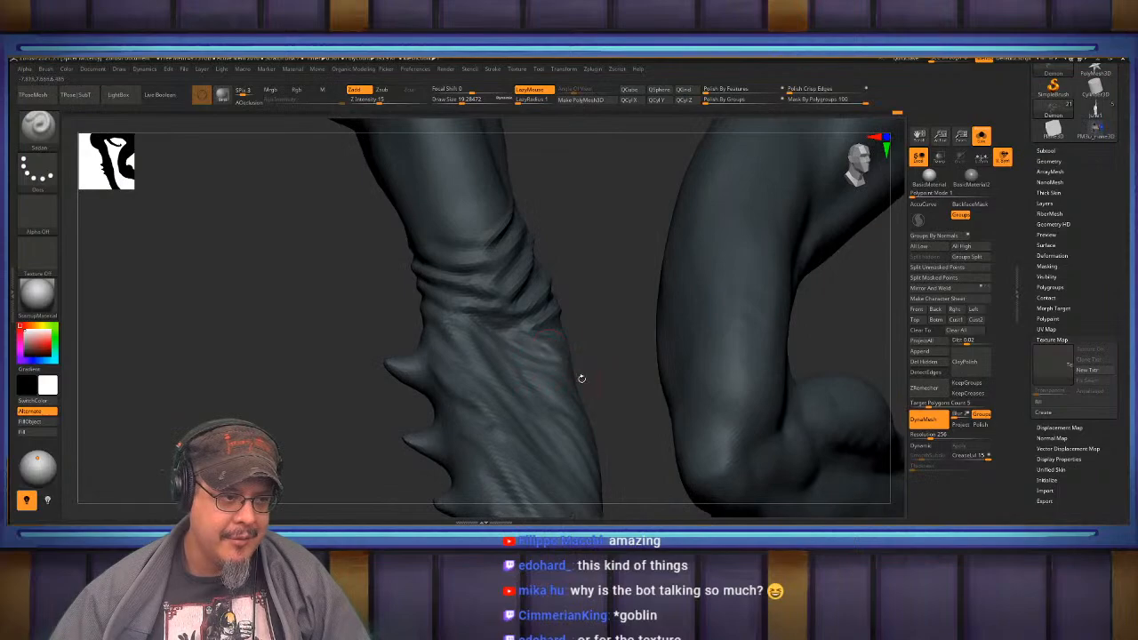
- Rough in soft muscle creases on the shoulder and upper arm with the brush enlarged to a draw size of about 34
{"action": "right_click_drag", "start_coordinate": [582, 379], "coordinate": [554, 380]}
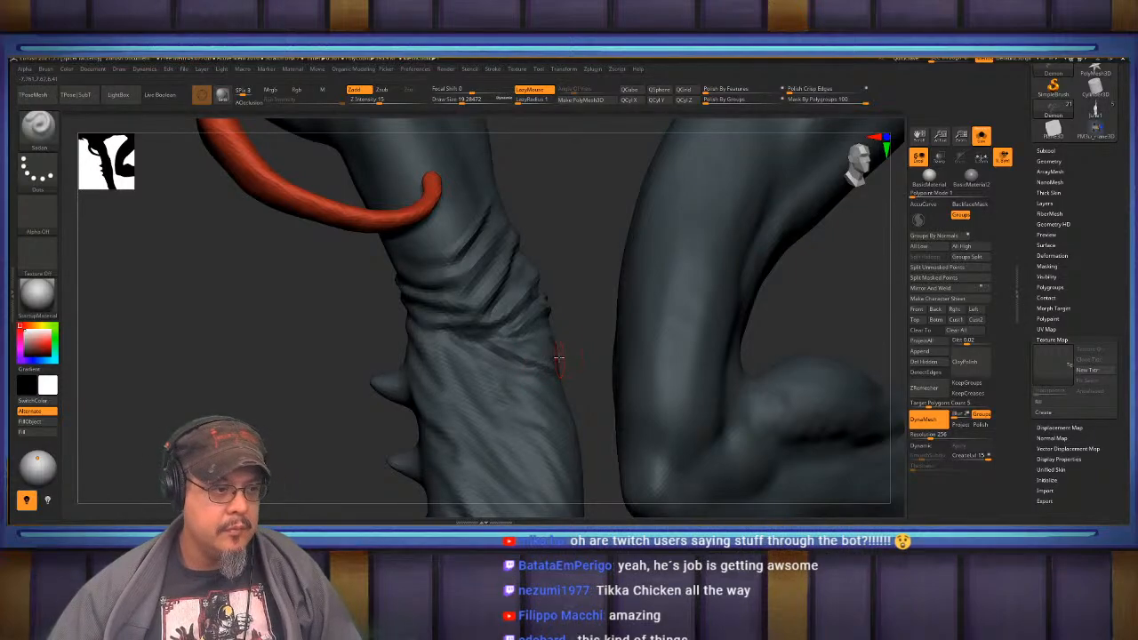
{"action": "left_click_drag", "start_coordinate": [574, 362], "coordinate": [618, 329]}
{"action": "left_click_drag", "start_coordinate": [569, 280], "coordinate": [654, 389], "text": "alt"}
{"action": "mouse_move", "coordinate": [524, 386]}
{"action": "right_mouse_down"}
{"action": "mouse_move", "coordinate": [556, 372]}
{"action": "mouse_move", "coordinate": [591, 391]}
{"action": "mouse_move", "coordinate": [595, 369]}
{"action": "right_mouse_up"}
{"action": "key", "text": "s"}
{"action": "mouse_move", "coordinate": [601, 365]}
{"action": "left_mouse_down"}
{"action": "mouse_move", "coordinate": [498, 354]}
{"action": "mouse_move", "coordinate": [475, 389]}
{"action": "left_mouse_up"}
{"action": "right_click_drag", "start_coordinate": [493, 416], "coordinate": [642, 389]}
{"action": "left_click_drag", "start_coordinate": [612, 397], "coordinate": [491, 389]}
{"action": "mouse_move", "coordinate": [569, 453]}
{"action": "right_mouse_down", "text": "ctrl"}
{"action": "mouse_move", "coordinate": [572, 383]}
{"action": "mouse_move", "coordinate": [546, 382]}
{"action": "mouse_move", "coordinate": [590, 433]}
{"action": "mouse_move", "coordinate": [576, 366]}
{"action": "mouse_move", "coordinate": [521, 374]}
{"action": "mouse_move", "coordinate": [554, 376]}
{"action": "mouse_move", "coordinate": [546, 361]}
{"action": "mouse_move", "coordinate": [539, 374]}
{"action": "mouse_move", "coordinate": [564, 387]}
{"action": "mouse_move", "coordinate": [561, 407]}
{"action": "mouse_move", "coordinate": [540, 345]}
{"action": "right_mouse_up", "text": "ctrl"}
{"action": "key", "text": "s"}
{"action": "left_click_drag", "start_coordinate": [540, 345], "coordinate": [548, 345]}
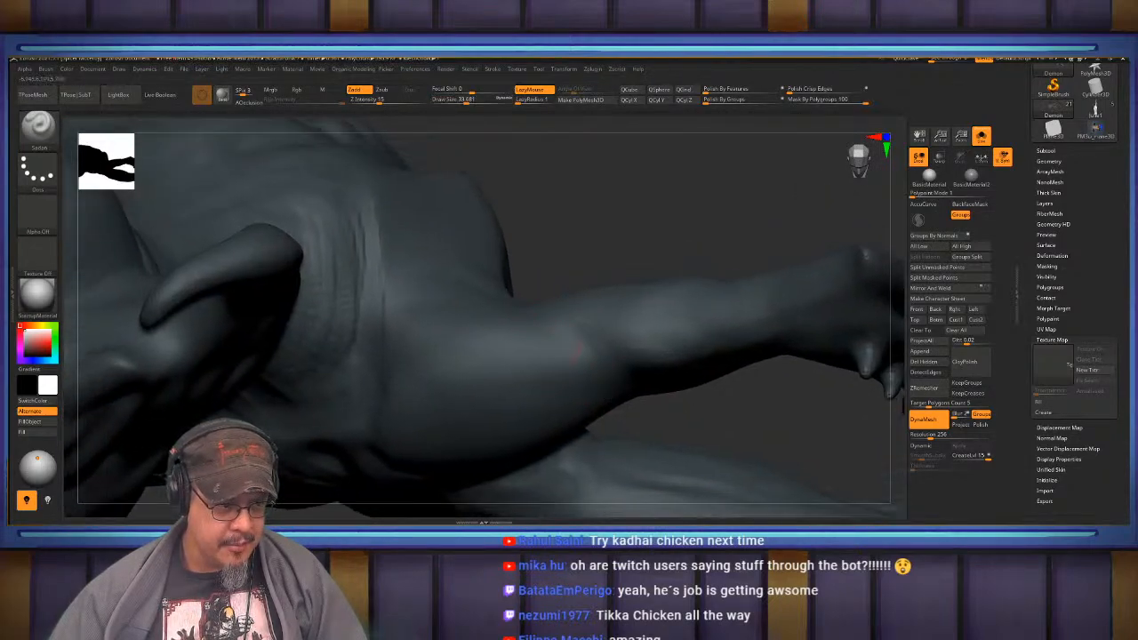
- Refine the muscle creases between the shoulder and upper arm and smooth the rough strokes
{"action": "mouse_move", "coordinate": [603, 360]}
{"action": "right_mouse_down"}
{"action": "mouse_move", "coordinate": [641, 297]}
{"action": "mouse_move", "coordinate": [631, 312]}
{"action": "mouse_move", "coordinate": [681, 320]}
{"action": "right_mouse_up"}
{"action": "left_click_drag", "start_coordinate": [588, 390], "coordinate": [534, 401]}
{"action": "key", "text": "ctrl+z"}
{"action": "mouse_move", "coordinate": [680, 329]}
{"action": "left_mouse_down"}
{"action": "mouse_move", "coordinate": [587, 388]}
{"action": "mouse_move", "coordinate": [507, 405]}
{"action": "left_mouse_up"}
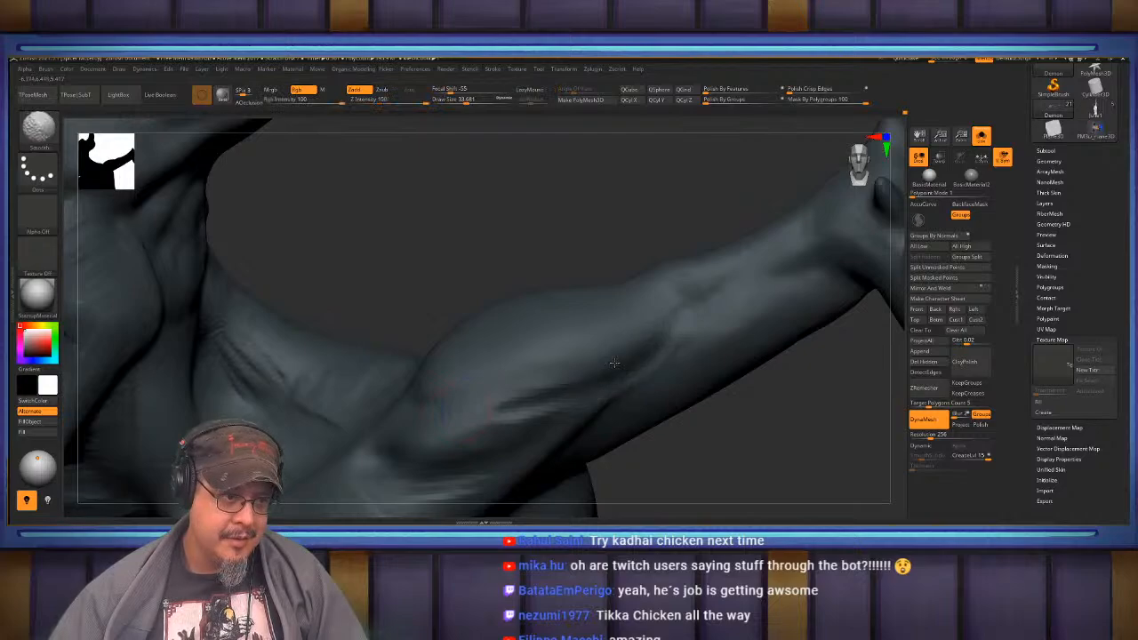
{"action": "mouse_move", "coordinate": [615, 362]}
{"action": "right_mouse_down"}
{"action": "mouse_move", "coordinate": [662, 332]}
{"action": "mouse_move", "coordinate": [654, 325]}
{"action": "right_mouse_up"}
{"action": "left_click_drag", "start_coordinate": [647, 323], "coordinate": [546, 322]}
{"action": "mouse_move", "coordinate": [556, 342]}
{"action": "right_mouse_down"}
{"action": "mouse_move", "coordinate": [568, 358]}
{"action": "mouse_move", "coordinate": [596, 360]}
{"action": "right_mouse_up"}
{"action": "mouse_move", "coordinate": [596, 360]}
{"action": "left_mouse_down"}
{"action": "mouse_move", "coordinate": [507, 374]}
{"action": "mouse_move", "coordinate": [531, 365]}
{"action": "left_mouse_up"}
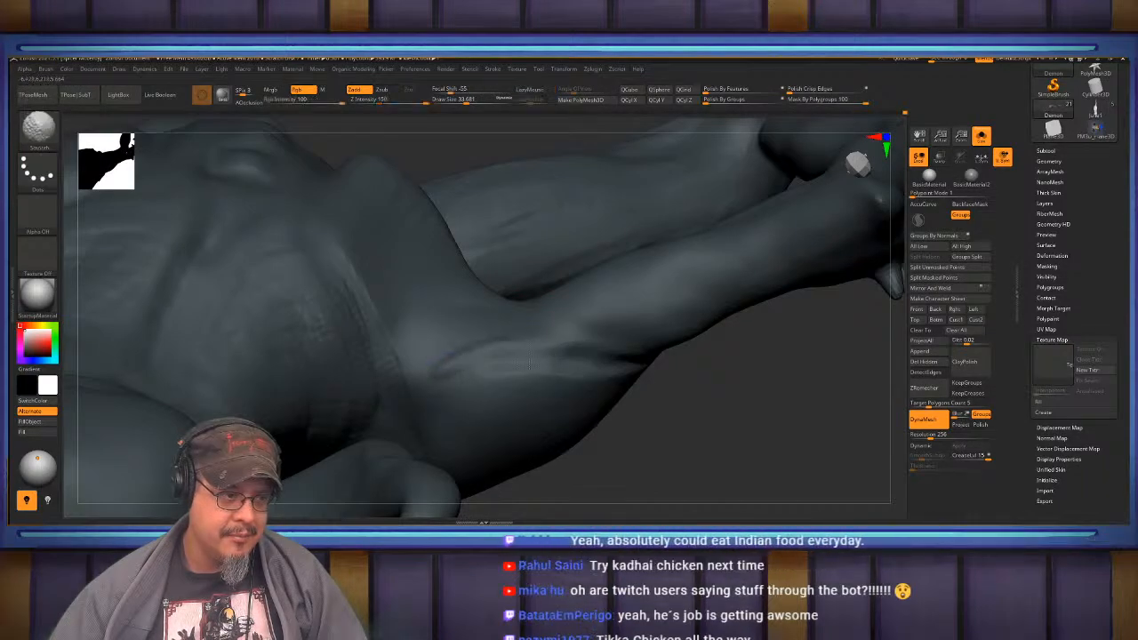
{"action": "mouse_move", "coordinate": [487, 374]}
{"action": "right_mouse_down"}
{"action": "mouse_move", "coordinate": [513, 323]}
{"action": "mouse_move", "coordinate": [458, 315]}
{"action": "mouse_move", "coordinate": [524, 372]}
{"action": "mouse_move", "coordinate": [461, 395]}
{"action": "right_mouse_up"}
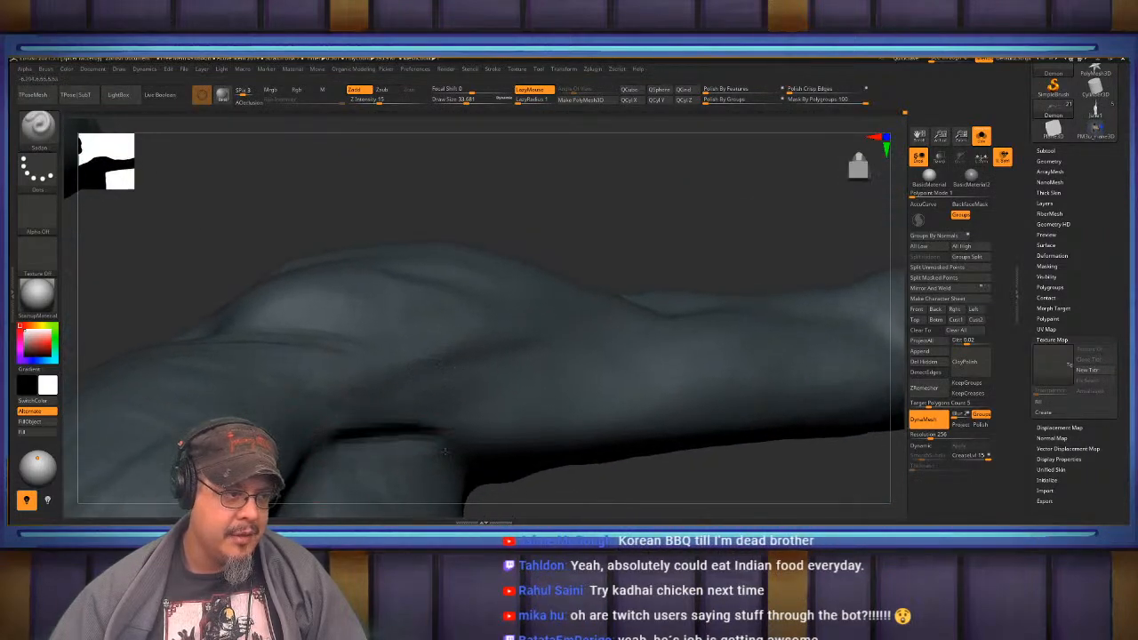
- Carve diagonal skin folds from the armpit across the underside of the upper arm, reducing the draw size to about 16
{"action": "left_click_drag", "start_coordinate": [338, 427], "coordinate": [516, 356]}
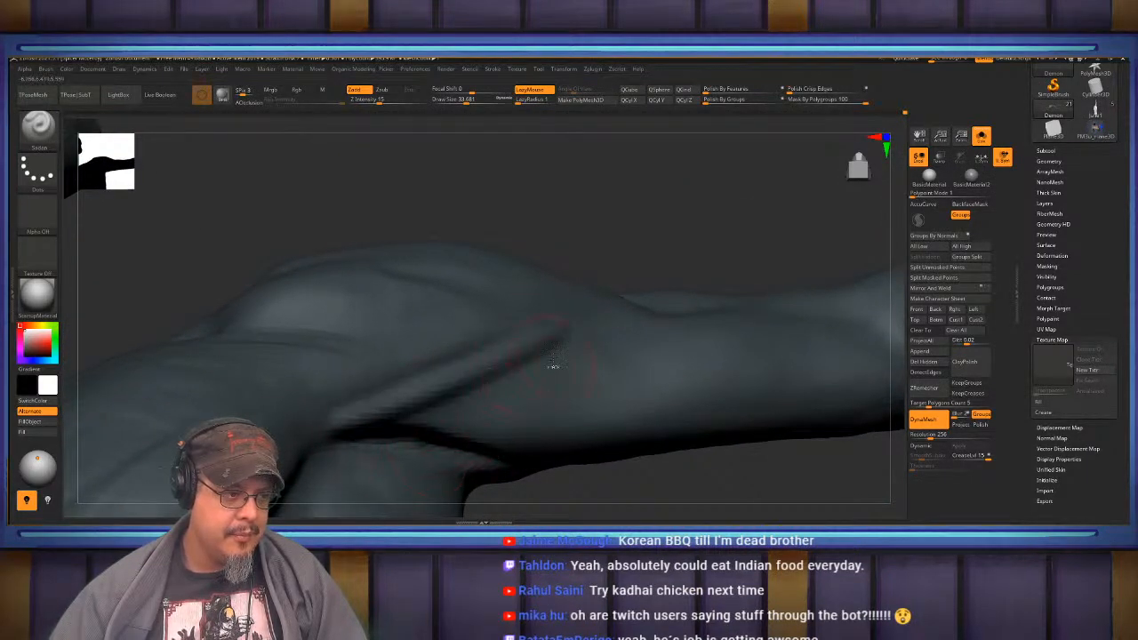
{"action": "key", "text": "ctrl"}
{"action": "key", "text": "ctrl"}
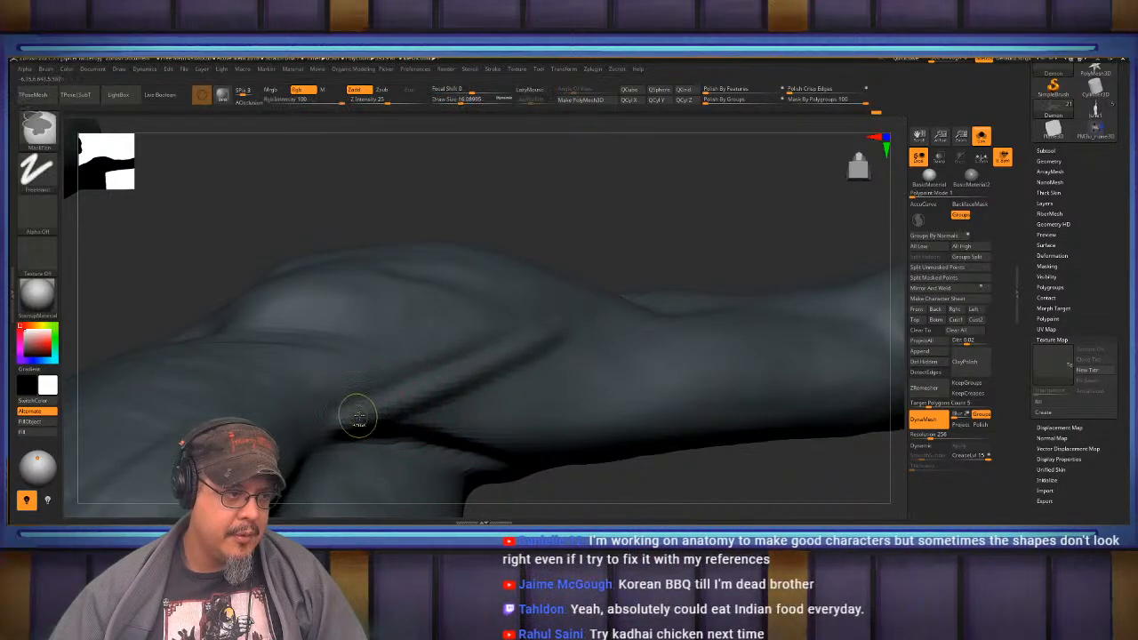
{"action": "left_click_drag", "start_coordinate": [365, 422], "coordinate": [507, 360]}
{"action": "left_click_drag", "start_coordinate": [436, 420], "coordinate": [573, 345]}
{"action": "left_click_drag", "start_coordinate": [507, 389], "coordinate": [587, 345]}
{"action": "right_click_drag", "start_coordinate": [489, 462], "coordinate": [448, 420]}
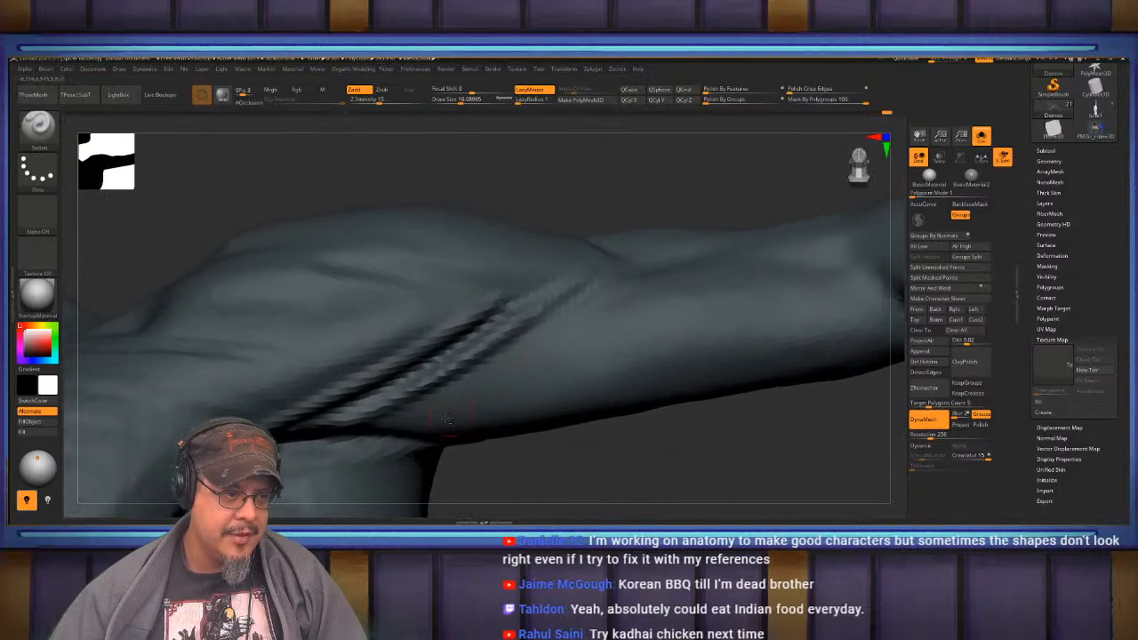
- Try extending the diagonal folds farther along the underside of the upper arm, and undo the last strokes
{"action": "left_click_drag", "start_coordinate": [447, 419], "coordinate": [585, 306]}
{"action": "left_click_drag", "start_coordinate": [443, 423], "coordinate": [582, 333]}
{"action": "mouse_move", "coordinate": [480, 391]}
{"action": "right_mouse_down"}
{"action": "mouse_move", "coordinate": [432, 458]}
{"action": "mouse_move", "coordinate": [396, 401]}
{"action": "right_mouse_up"}
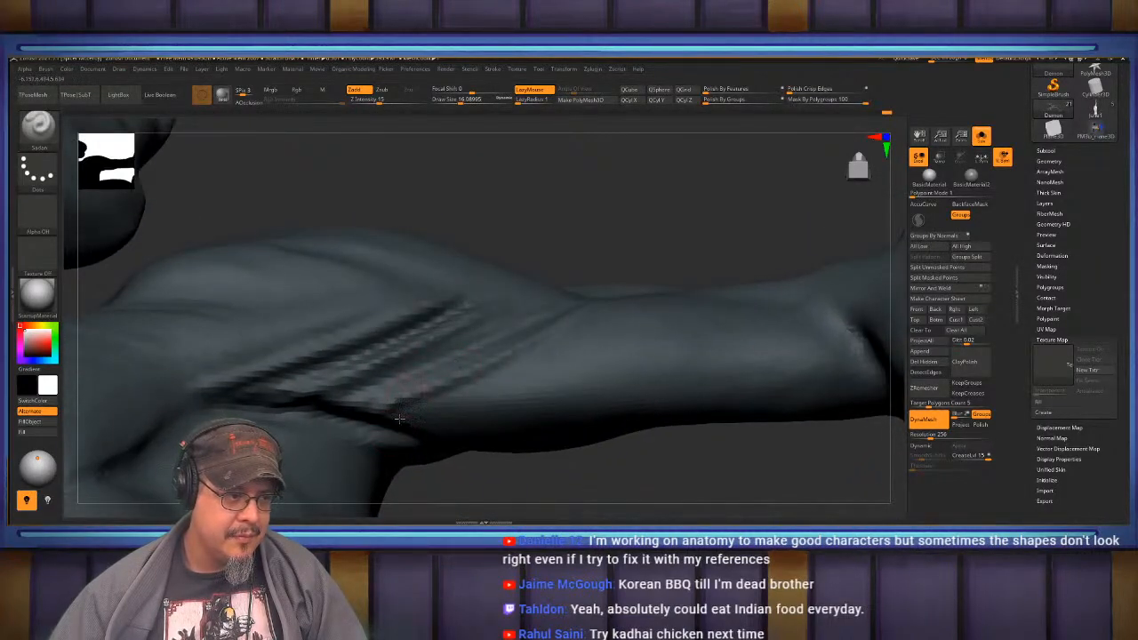
{"action": "mouse_move", "coordinate": [399, 418]}
{"action": "left_mouse_down"}
{"action": "mouse_move", "coordinate": [520, 366]}
{"action": "mouse_move", "coordinate": [569, 328]}
{"action": "left_mouse_up"}
{"action": "left_click_drag", "start_coordinate": [443, 440], "coordinate": [554, 349]}
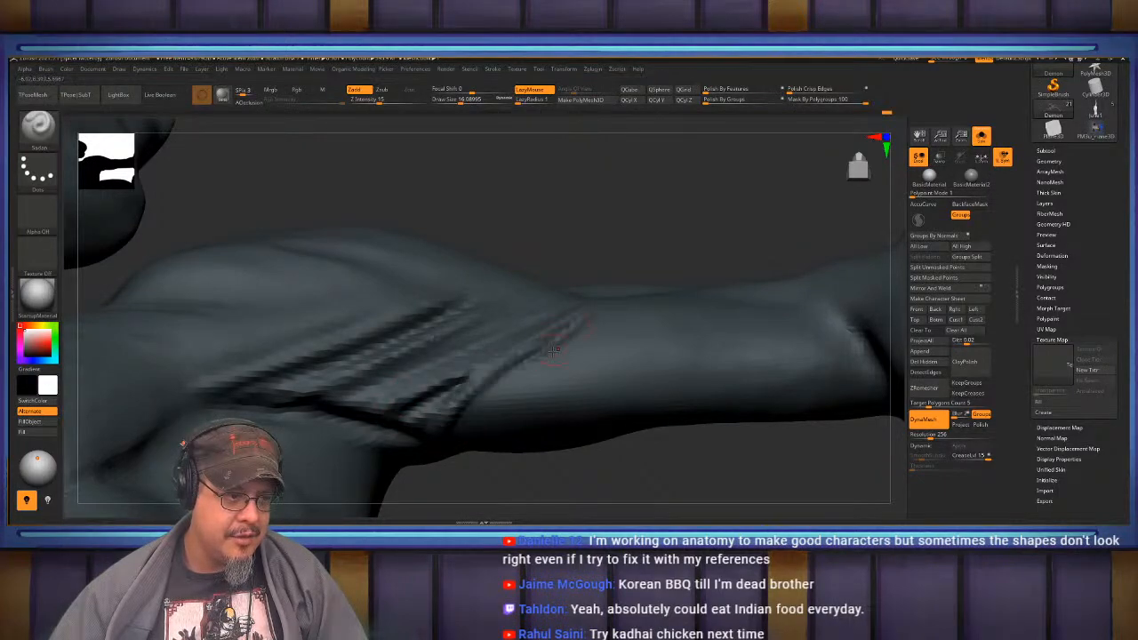
{"action": "right_click_drag", "start_coordinate": [554, 349], "coordinate": [699, 329]}
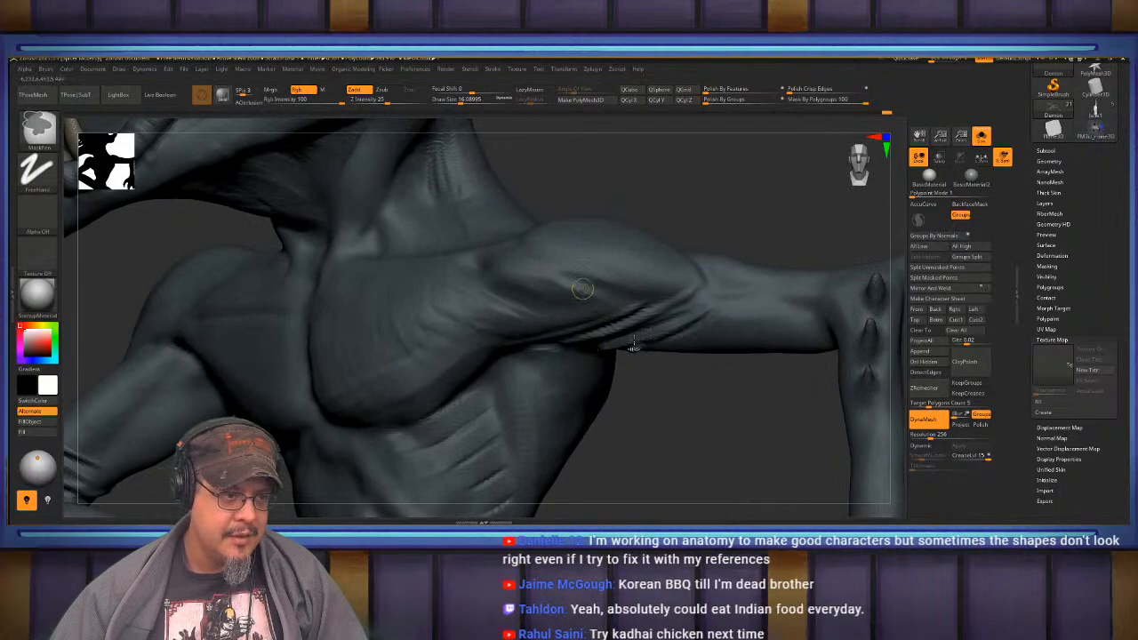
{"action": "key", "text": "ctrl+z"}
{"action": "key", "text": "ctrl+z"}
{"action": "key", "text": "ctrl+z"}
{"action": "key", "text": "ctrl+z"}
{"action": "key", "text": "ctrl+z"}
- Add slanted skin folds between the inner elbow and the first forearm spike at a draw size of about 16
{"action": "mouse_move", "coordinate": [642, 366]}
{"action": "right_mouse_down", "text": "alt"}
{"action": "mouse_move", "coordinate": [492, 383]}
{"action": "mouse_move", "coordinate": [543, 374]}
{"action": "mouse_move", "coordinate": [495, 432]}
{"action": "right_mouse_up", "text": "alt"}
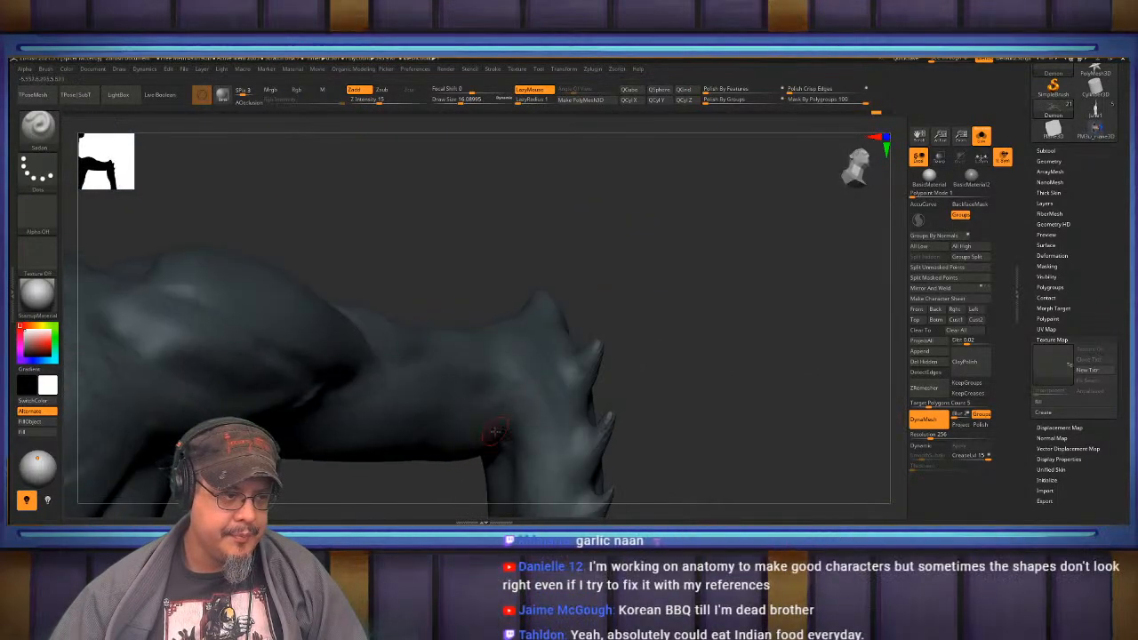
{"action": "right_click_drag", "start_coordinate": [537, 369], "coordinate": [511, 376]}
{"action": "right_click_drag", "start_coordinate": [504, 441], "coordinate": [531, 410]}
{"action": "right_click_drag", "start_coordinate": [507, 465], "coordinate": [564, 327]}
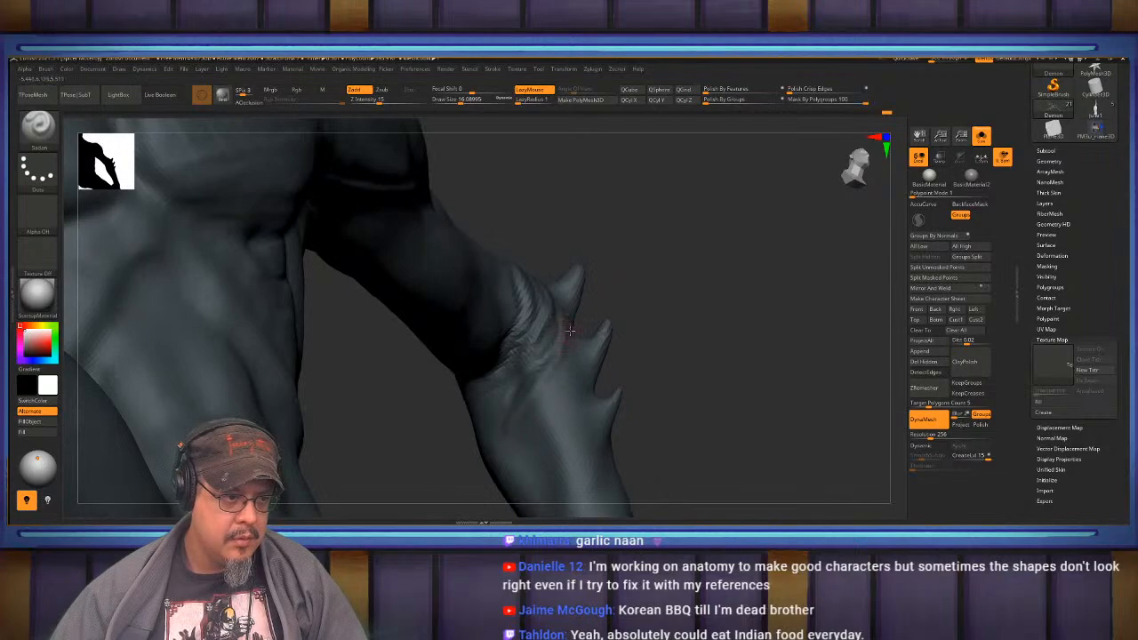
- Continue the diagonal folds past the spikes and spiral them down the forearm toward the wrist
{"action": "right_click_drag", "start_coordinate": [536, 440], "coordinate": [559, 347]}
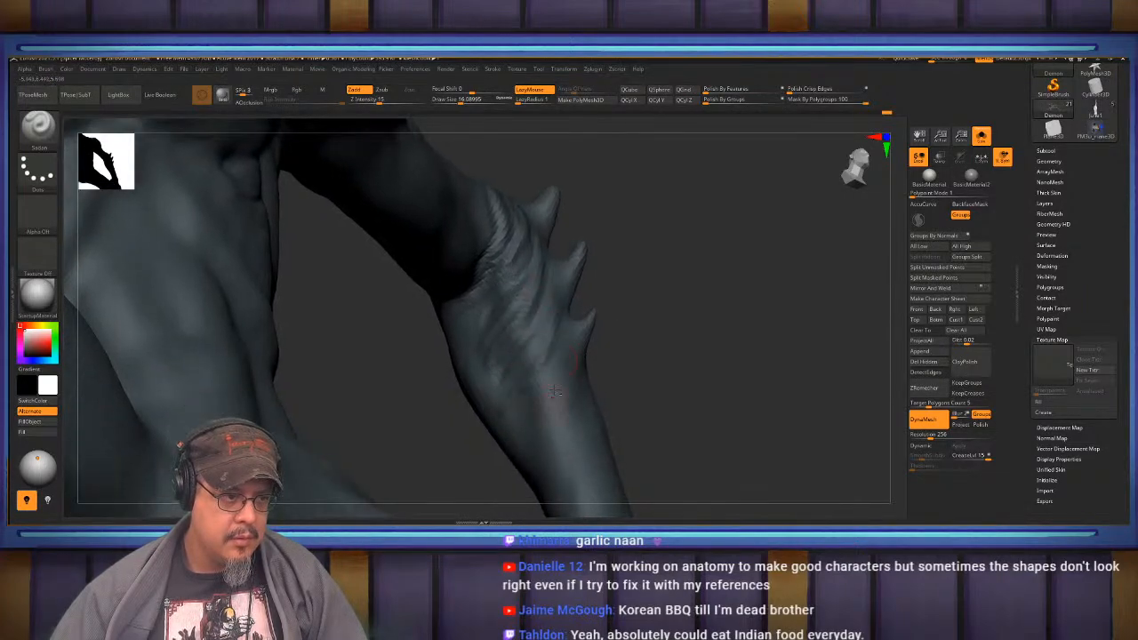
{"action": "right_click_drag", "start_coordinate": [571, 402], "coordinate": [570, 358]}
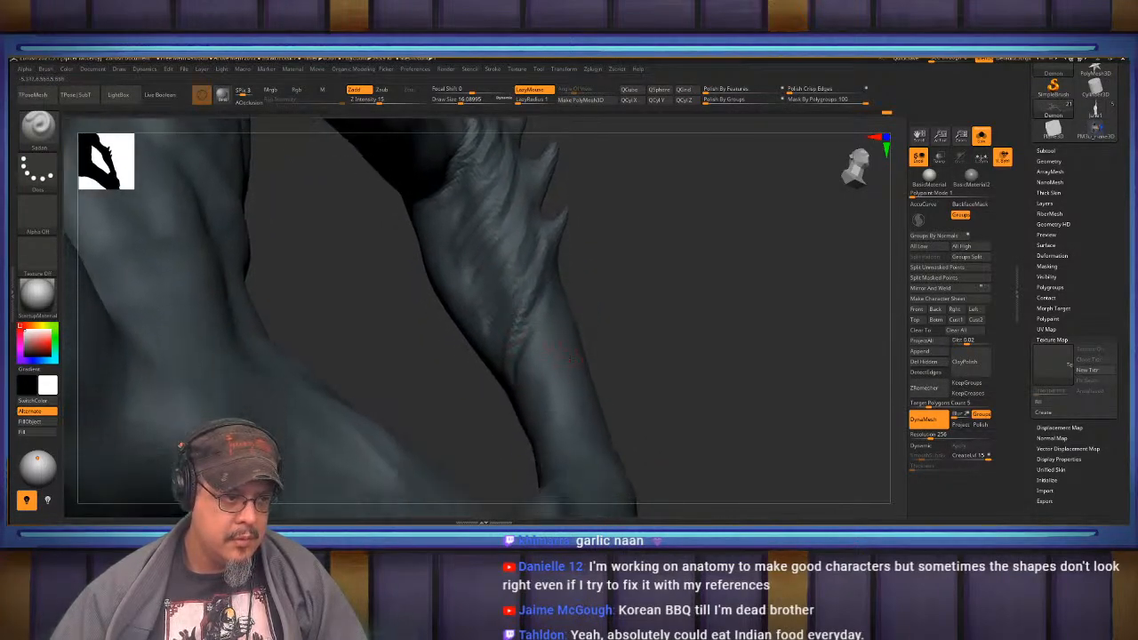
{"action": "right_click_drag", "start_coordinate": [533, 426], "coordinate": [538, 406]}
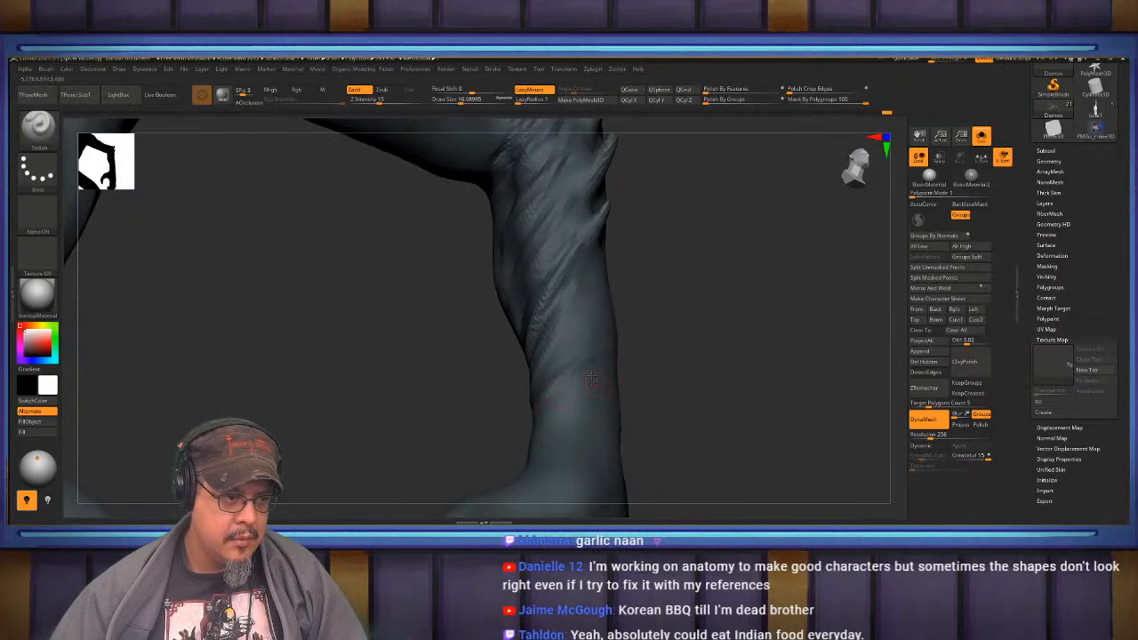
{"action": "right_click_drag", "start_coordinate": [591, 381], "coordinate": [571, 349]}
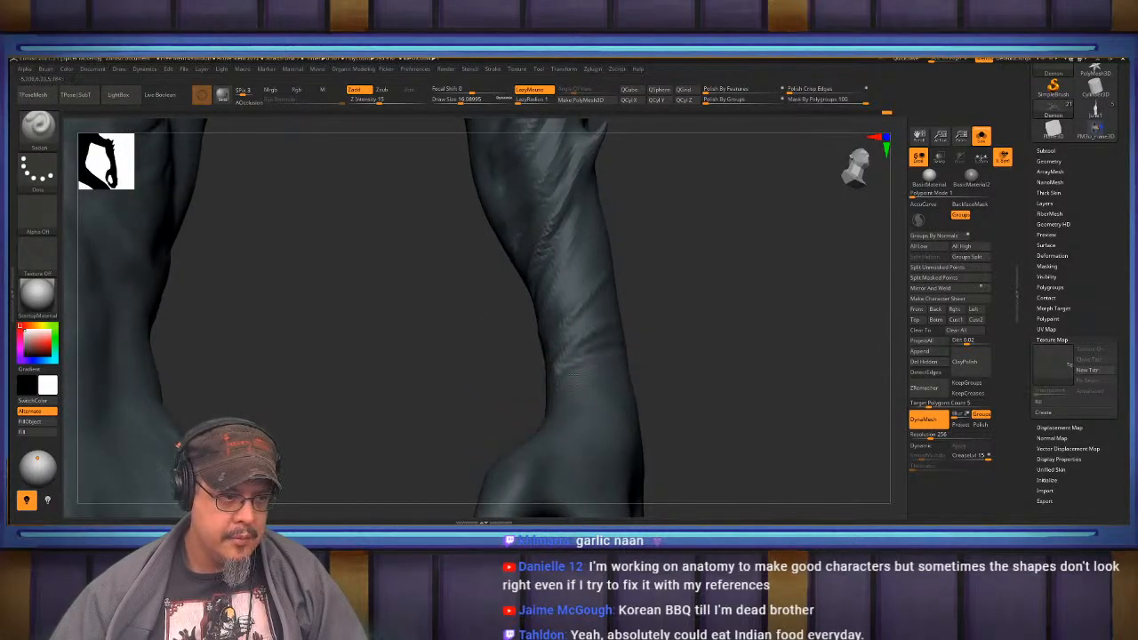
- Ring the wrist just above the hand with layered horizontal wrinkles
{"action": "mouse_move", "coordinate": [583, 391]}
{"action": "right_mouse_down"}
{"action": "mouse_move", "coordinate": [592, 411]}
{"action": "mouse_move", "coordinate": [557, 384]}
{"action": "mouse_move", "coordinate": [583, 405]}
{"action": "mouse_move", "coordinate": [607, 383]}
{"action": "mouse_move", "coordinate": [578, 378]}
{"action": "mouse_move", "coordinate": [614, 396]}
{"action": "mouse_move", "coordinate": [587, 391]}
{"action": "mouse_move", "coordinate": [602, 387]}
{"action": "right_mouse_up"}
{"action": "mouse_move", "coordinate": [602, 387]}
{"action": "left_mouse_down"}
{"action": "mouse_move", "coordinate": [706, 383]}
{"action": "mouse_move", "coordinate": [644, 411]}
{"action": "left_mouse_up"}
{"action": "right_click_drag", "start_coordinate": [704, 373], "coordinate": [672, 389], "text": "alt"}
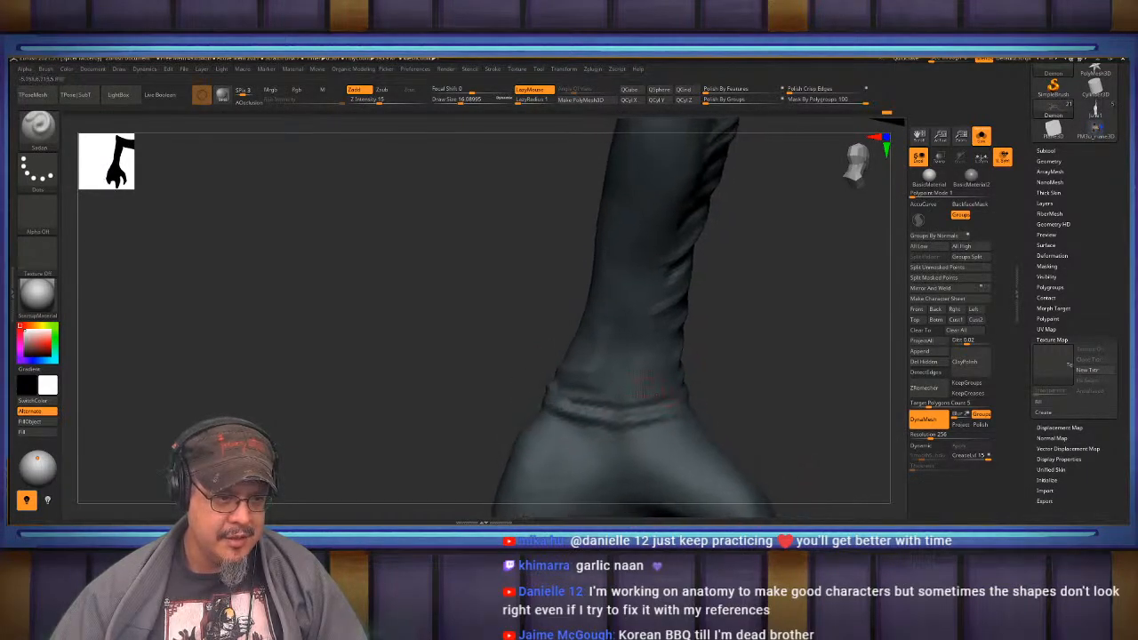
{"action": "mouse_move", "coordinate": [674, 386]}
{"action": "left_mouse_down"}
{"action": "mouse_move", "coordinate": [570, 384]}
{"action": "mouse_move", "coordinate": [688, 378]}
{"action": "left_mouse_up"}
{"action": "right_click_drag", "start_coordinate": [694, 377], "coordinate": [659, 405]}
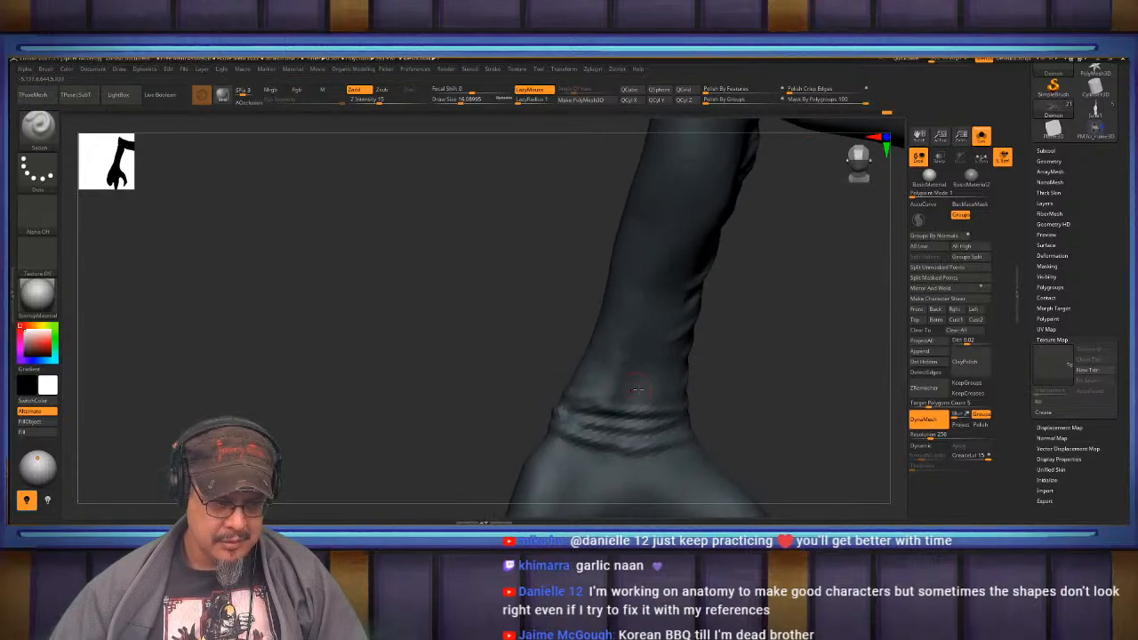
{"action": "left_click_drag", "start_coordinate": [651, 390], "coordinate": [583, 389]}
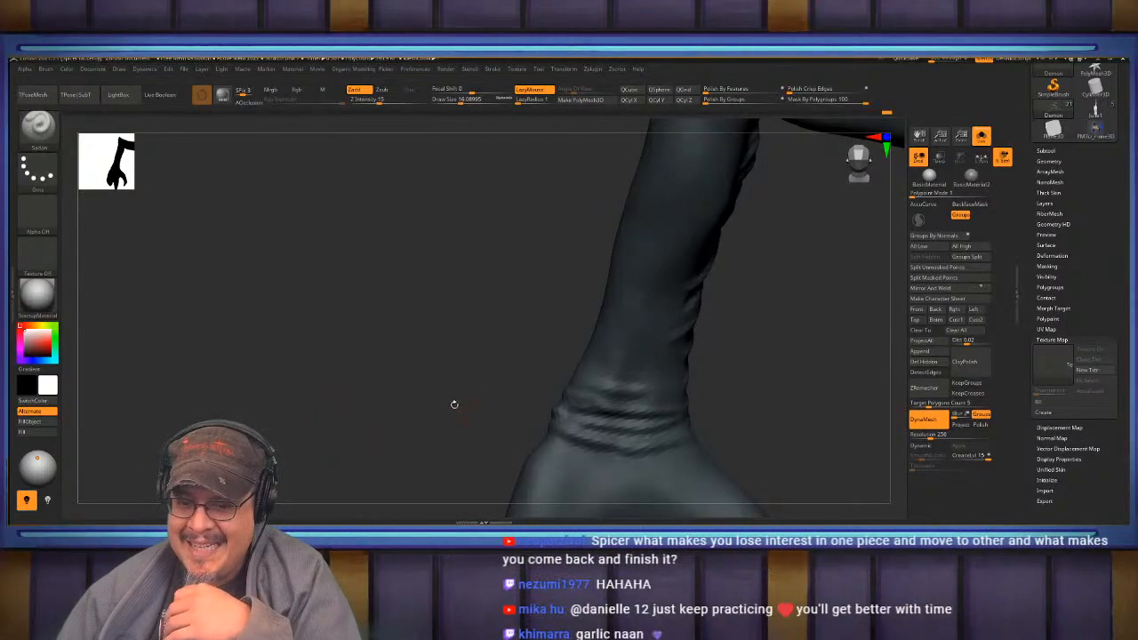
- Layer finer wrinkles around the wrist at a draw size of about 12, lightly smoothing between strokes
{"action": "mouse_move", "coordinate": [465, 389]}
{"action": "right_mouse_down"}
{"action": "mouse_move", "coordinate": [579, 394]}
{"action": "mouse_move", "coordinate": [599, 379]}
{"action": "mouse_move", "coordinate": [569, 383]}
{"action": "mouse_move", "coordinate": [579, 378]}
{"action": "right_mouse_up"}
{"action": "key", "text": "s"}
{"action": "mouse_move", "coordinate": [579, 378]}
{"action": "left_mouse_down"}
{"action": "mouse_move", "coordinate": [568, 378]}
{"action": "mouse_move", "coordinate": [658, 401]}
{"action": "left_mouse_up"}
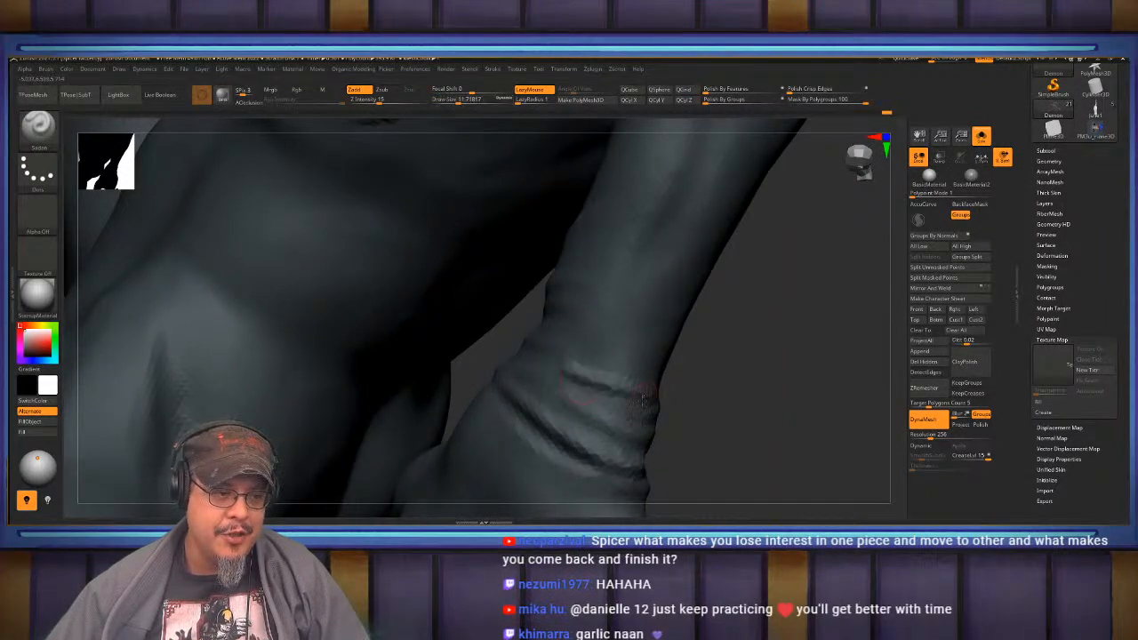
{"action": "mouse_move", "coordinate": [658, 400]}
{"action": "right_mouse_down"}
{"action": "mouse_move", "coordinate": [745, 389]}
{"action": "mouse_move", "coordinate": [623, 400]}
{"action": "mouse_move", "coordinate": [600, 378]}
{"action": "mouse_move", "coordinate": [623, 408]}
{"action": "mouse_move", "coordinate": [641, 401]}
{"action": "right_mouse_up"}
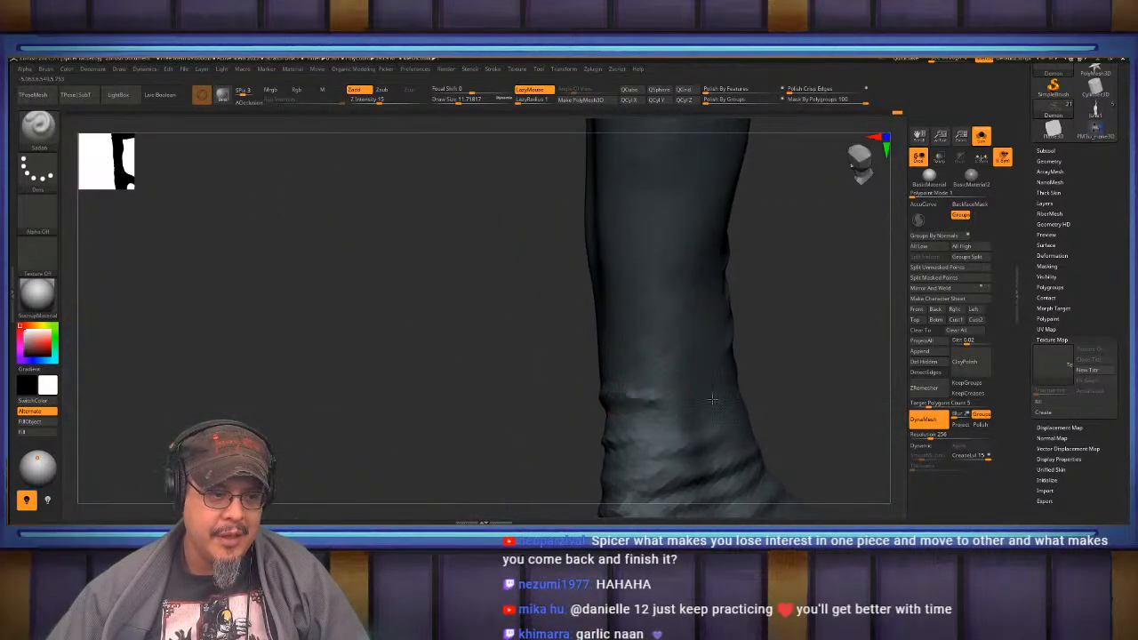
{"action": "right_click_drag", "start_coordinate": [712, 396], "coordinate": [723, 373]}
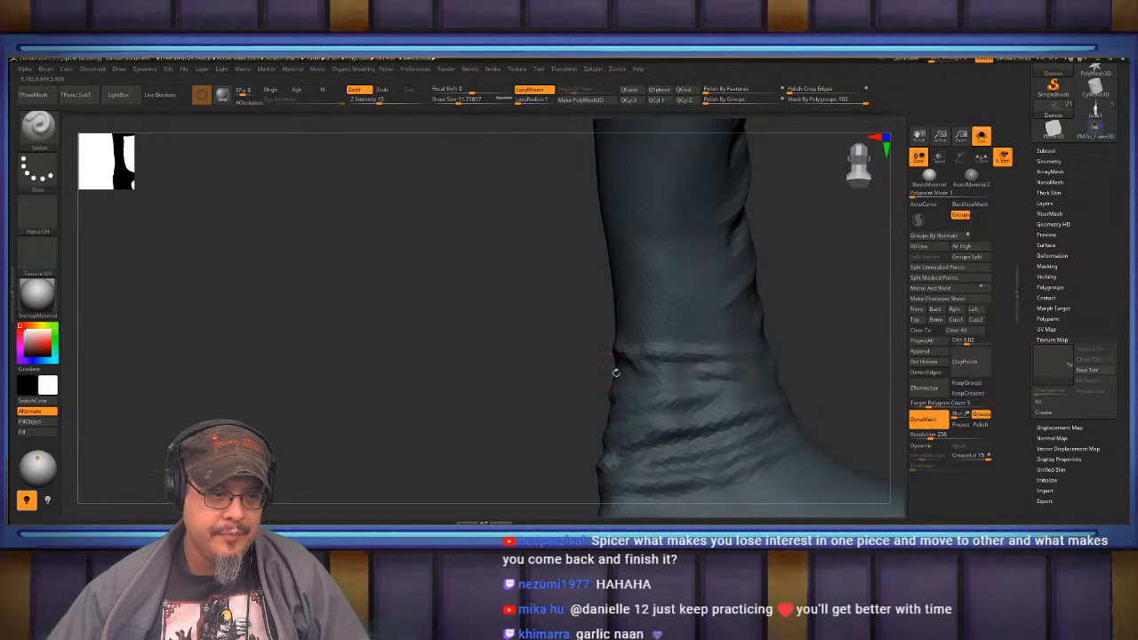
{"action": "left_click_drag", "start_coordinate": [727, 374], "coordinate": [734, 368], "text": "shift"}
{"action": "left_click_drag", "start_coordinate": [642, 370], "coordinate": [734, 374]}
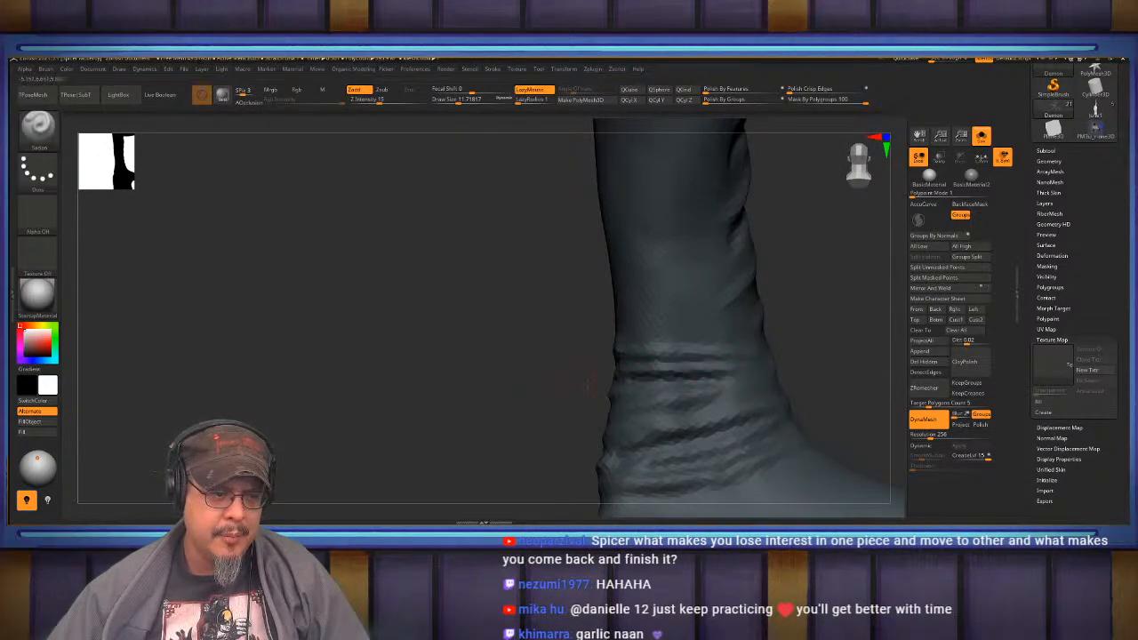
- Carry the upper wrist wrinkles around the side and blend them into the diagonal forearm folds
{"action": "mouse_move", "coordinate": [588, 385]}
{"action": "right_mouse_down"}
{"action": "mouse_move", "coordinate": [663, 359]}
{"action": "mouse_move", "coordinate": [573, 391]}
{"action": "right_mouse_up"}
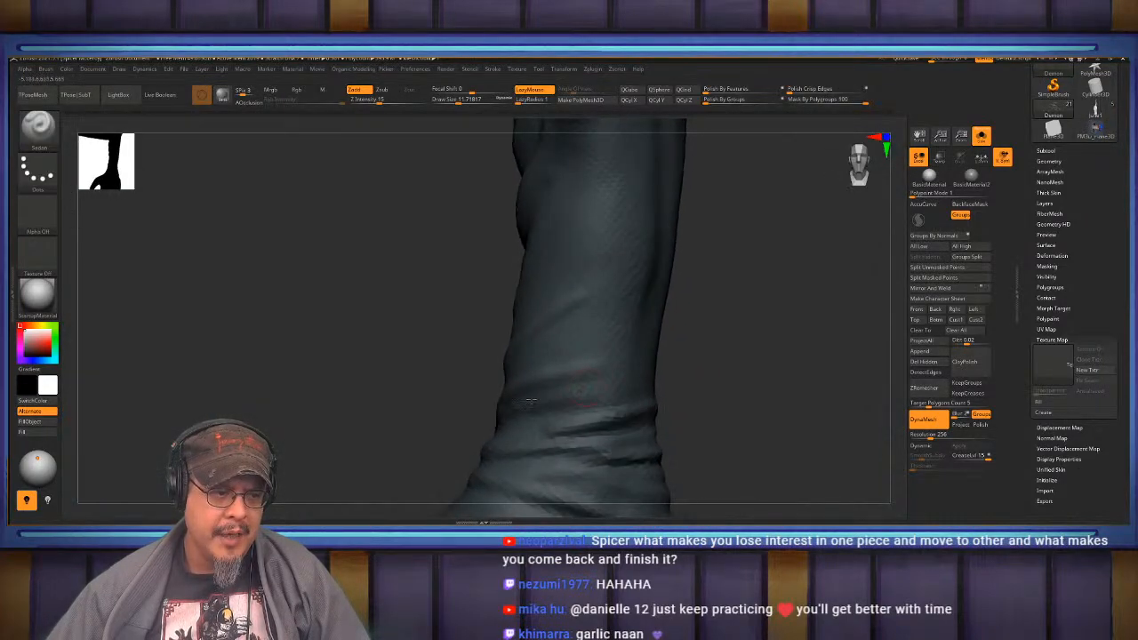
{"action": "left_click_drag", "start_coordinate": [715, 373], "coordinate": [591, 367]}
{"action": "mouse_move", "coordinate": [564, 356]}
{"action": "left_mouse_down"}
{"action": "mouse_move", "coordinate": [738, 361]}
{"action": "mouse_move", "coordinate": [605, 369]}
{"action": "left_mouse_up"}
{"action": "right_click_drag", "start_coordinate": [548, 389], "coordinate": [630, 374]}
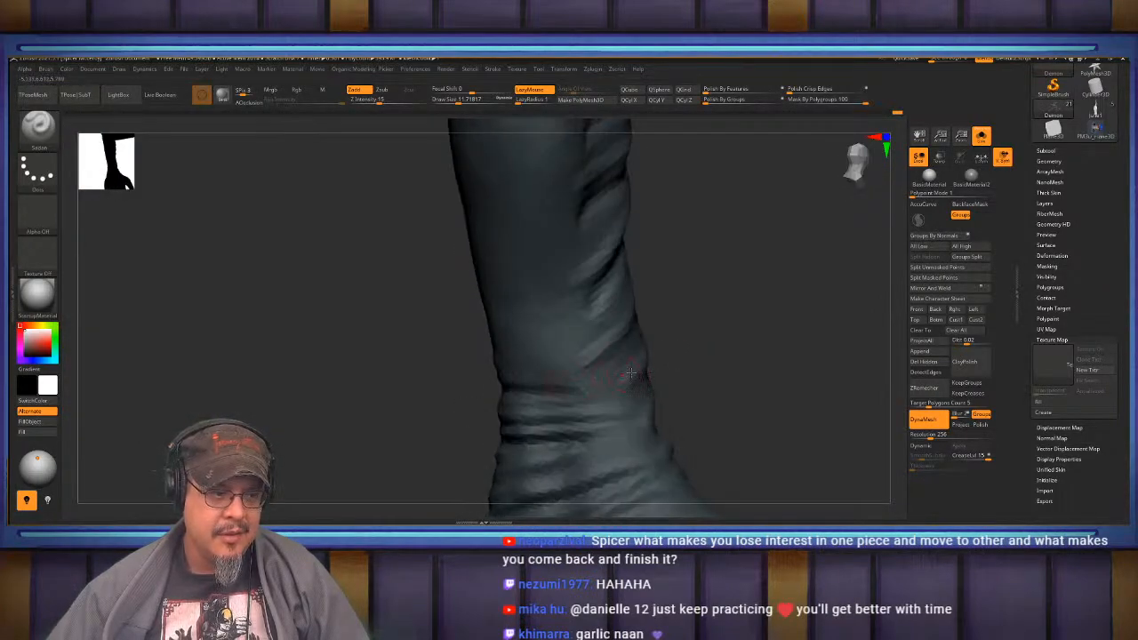
{"action": "right_click_drag", "start_coordinate": [554, 377], "coordinate": [650, 374]}
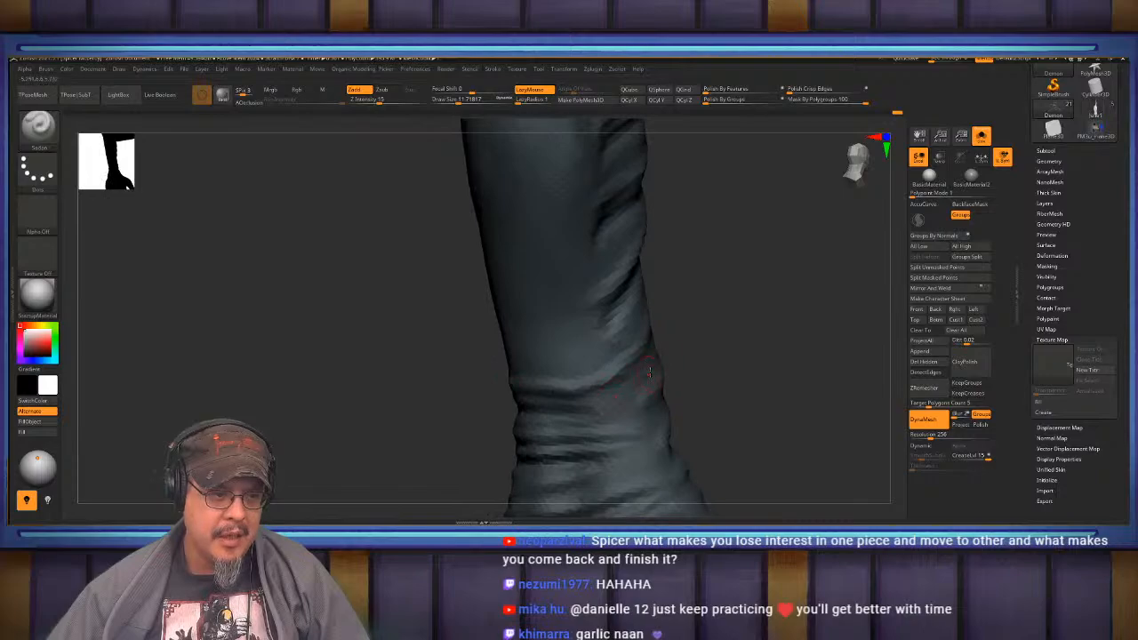
{"action": "left_click_drag", "start_coordinate": [647, 380], "coordinate": [550, 427]}
{"action": "left_click_drag", "start_coordinate": [644, 382], "coordinate": [557, 409]}
{"action": "right_click_drag", "start_coordinate": [549, 410], "coordinate": [589, 404]}
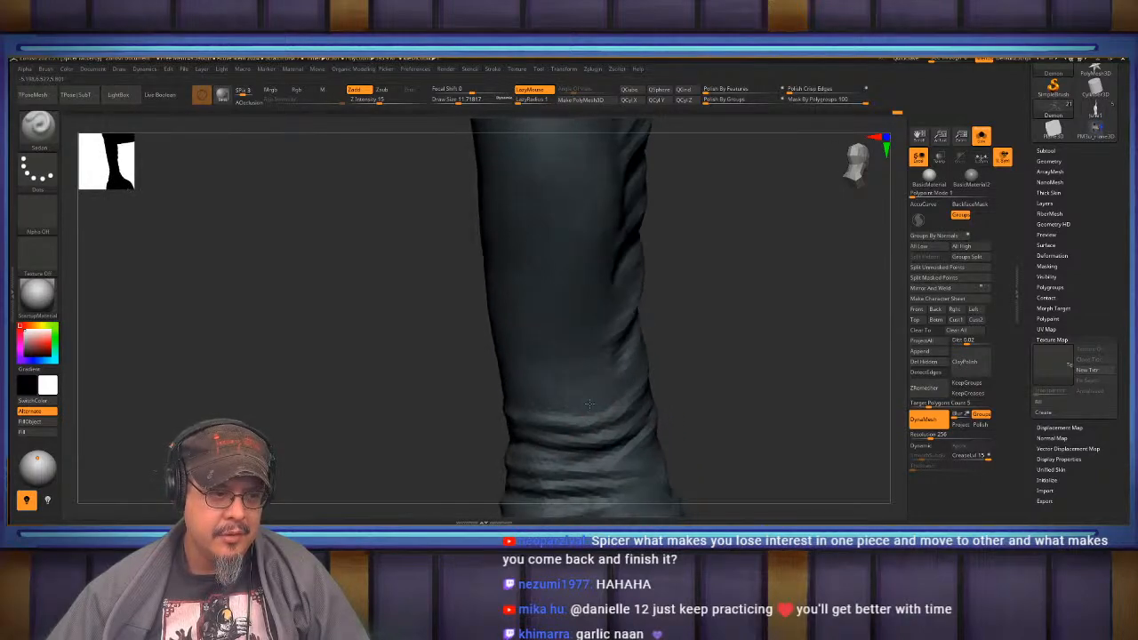
{"action": "left_click_drag", "start_coordinate": [635, 369], "coordinate": [578, 404]}
- Deepen the inner elbow crease and fan out layered folds from it across the upper arm and forearm
{"action": "right_click_drag", "start_coordinate": [614, 359], "coordinate": [568, 349]}
{"action": "right_click_drag", "start_coordinate": [640, 327], "coordinate": [560, 383]}
{"action": "right_click_drag", "start_coordinate": [679, 363], "coordinate": [578, 387]}
{"action": "mouse_move", "coordinate": [619, 341]}
{"action": "right_mouse_down"}
{"action": "mouse_move", "coordinate": [621, 387]}
{"action": "mouse_move", "coordinate": [702, 335]}
{"action": "mouse_move", "coordinate": [716, 365]}
{"action": "mouse_move", "coordinate": [655, 401]}
{"action": "mouse_move", "coordinate": [617, 358]}
{"action": "mouse_move", "coordinate": [617, 333]}
{"action": "mouse_move", "coordinate": [618, 355]}
{"action": "mouse_move", "coordinate": [488, 335]}
{"action": "right_mouse_up"}
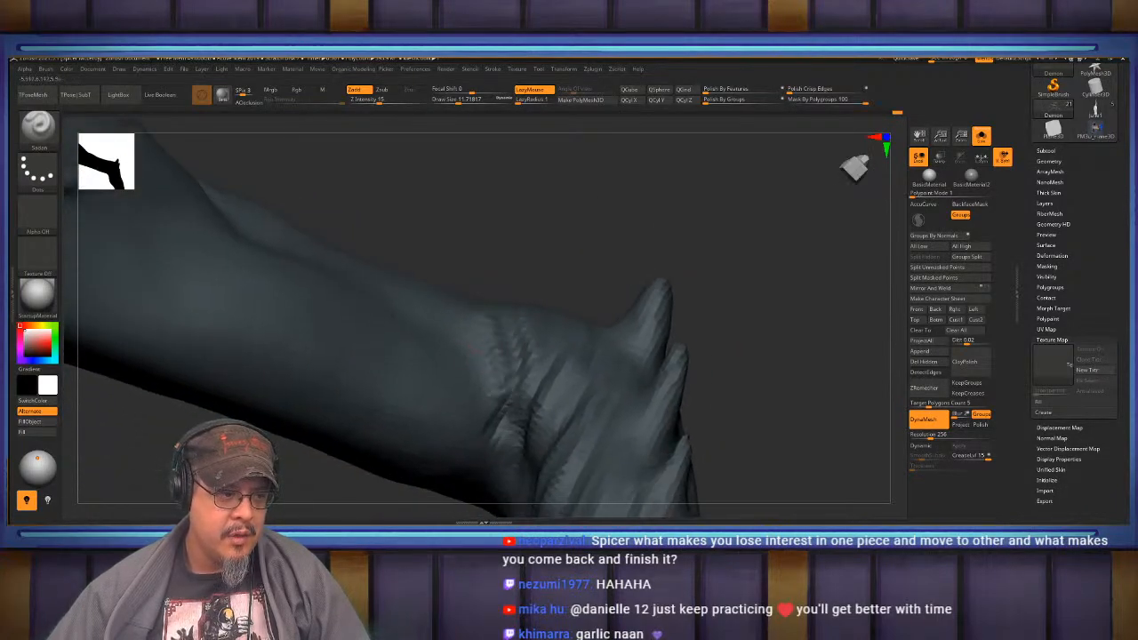
{"action": "right_click_drag", "start_coordinate": [520, 413], "coordinate": [550, 423]}
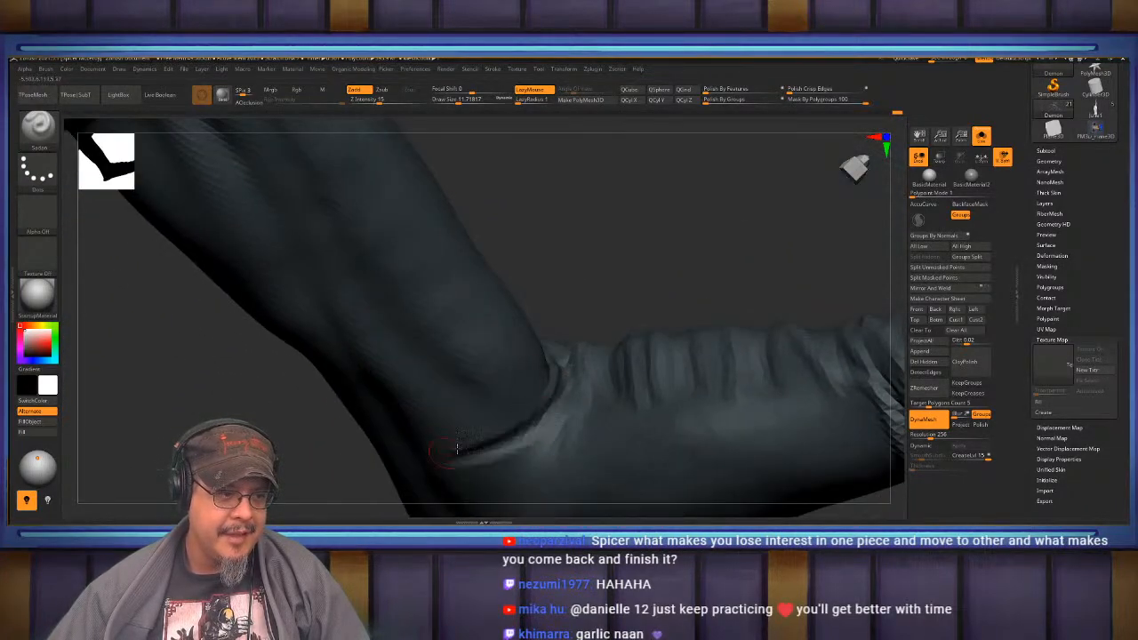
{"action": "right_click_drag", "start_coordinate": [457, 449], "coordinate": [605, 331]}
{"action": "right_click_drag", "start_coordinate": [499, 426], "coordinate": [613, 320]}
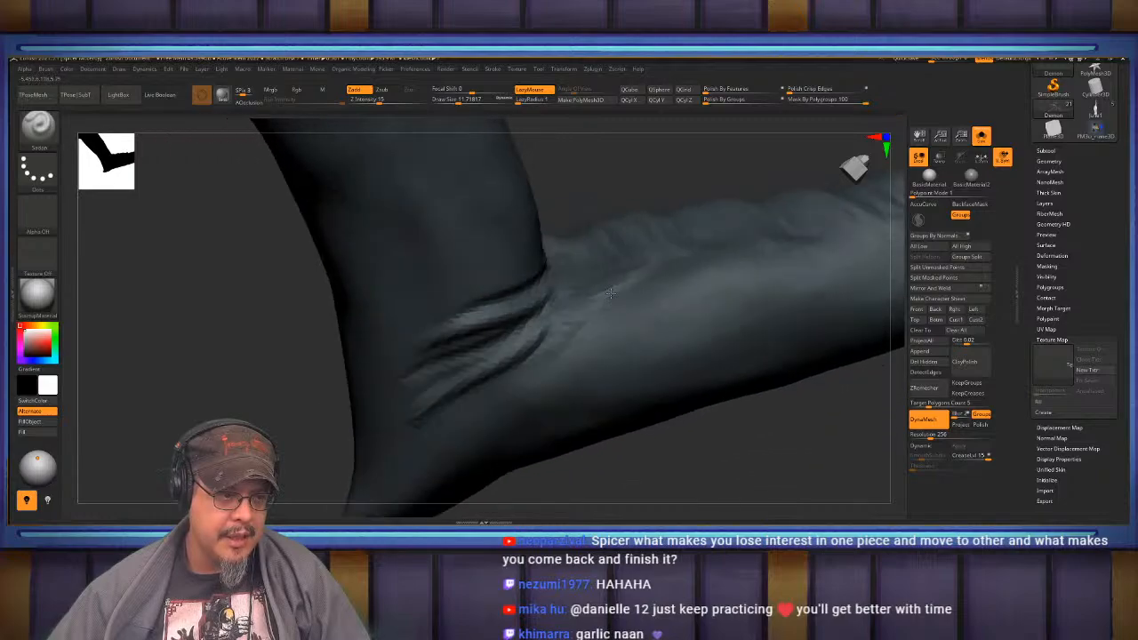
{"action": "right_click_drag", "start_coordinate": [506, 370], "coordinate": [598, 312]}
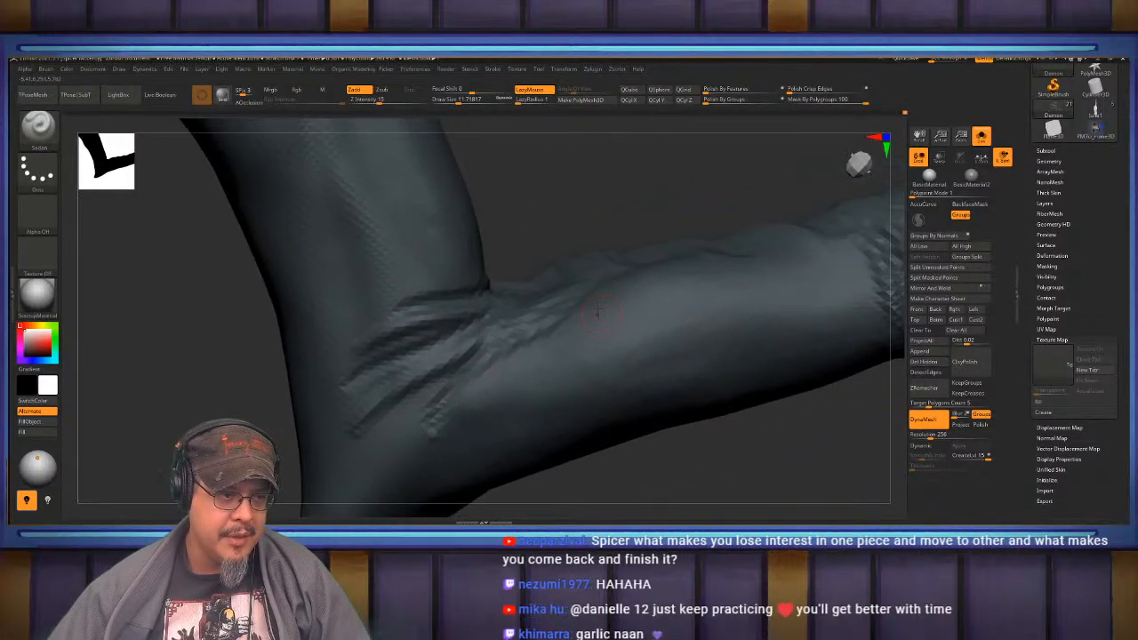
- Extend the elbow folds around the sides of the joint onto the upper arm and forearm, lightly smoothing between strokes
{"action": "right_click_drag", "start_coordinate": [523, 378], "coordinate": [494, 399]}
{"action": "mouse_move", "coordinate": [583, 356]}
{"action": "right_mouse_down"}
{"action": "mouse_move", "coordinate": [556, 328]}
{"action": "mouse_move", "coordinate": [558, 352]}
{"action": "mouse_move", "coordinate": [566, 343]}
{"action": "right_mouse_up"}
{"action": "key", "text": "shift"}
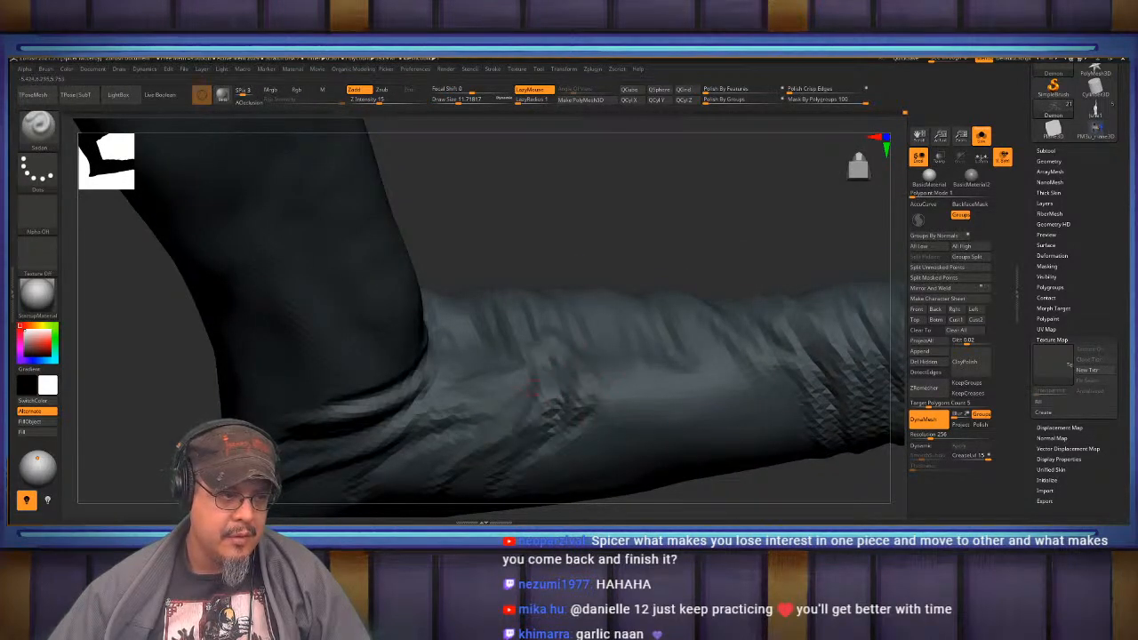
{"action": "right_click_drag", "start_coordinate": [457, 420], "coordinate": [562, 412]}
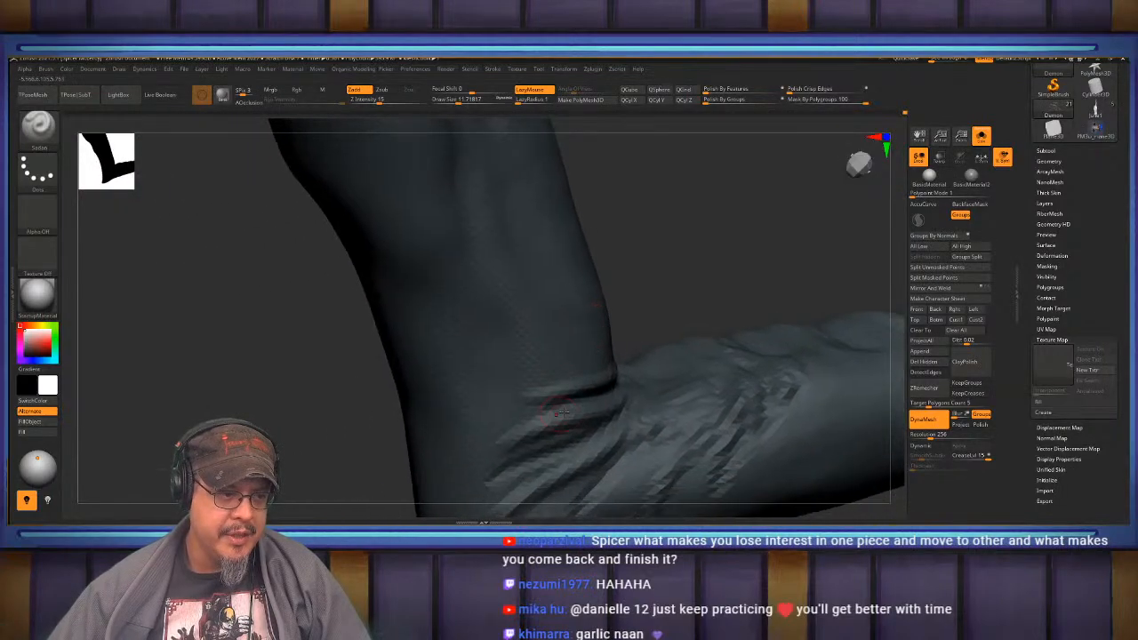
{"action": "right_click_drag", "start_coordinate": [493, 421], "coordinate": [465, 435]}
{"action": "right_click_drag", "start_coordinate": [593, 410], "coordinate": [514, 392]}
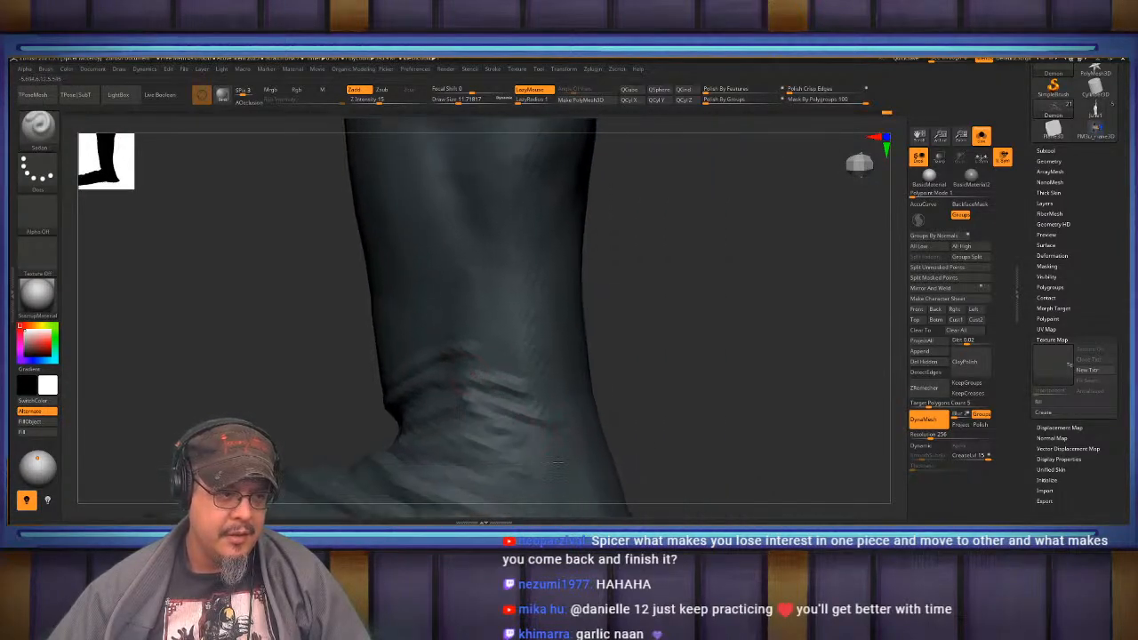
{"action": "right_click_drag", "start_coordinate": [558, 463], "coordinate": [538, 410]}
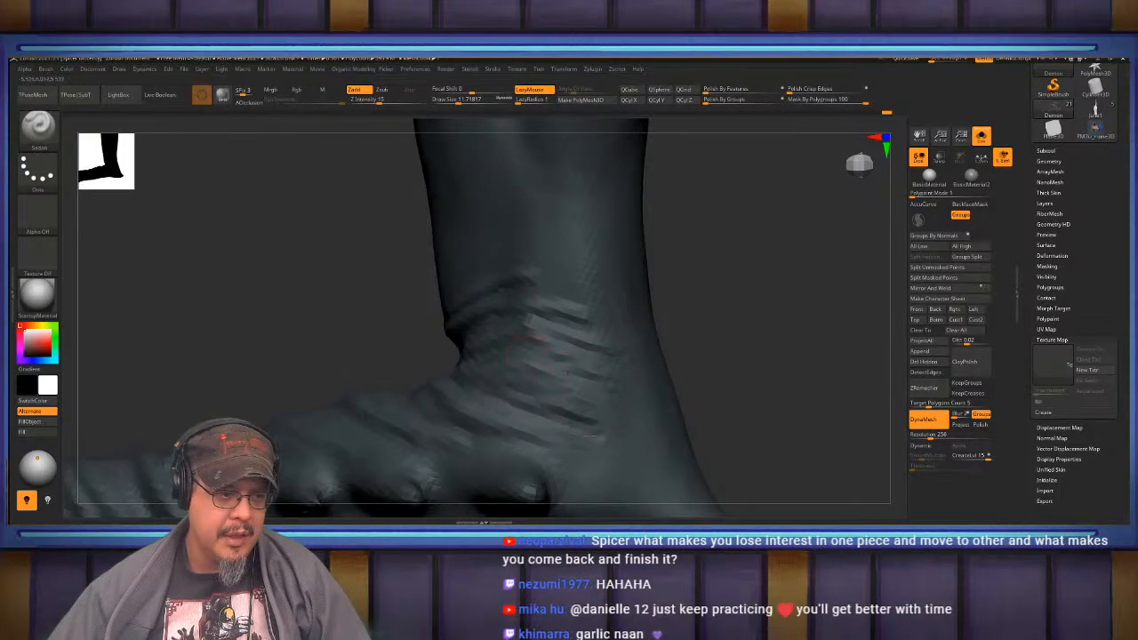
- Adjust the shape of the pointed elbow using the Move brush at a draw size of about 55
{"action": "key", "text": "f"}
{"action": "right_click_drag", "start_coordinate": [483, 221], "coordinate": [650, 381]}
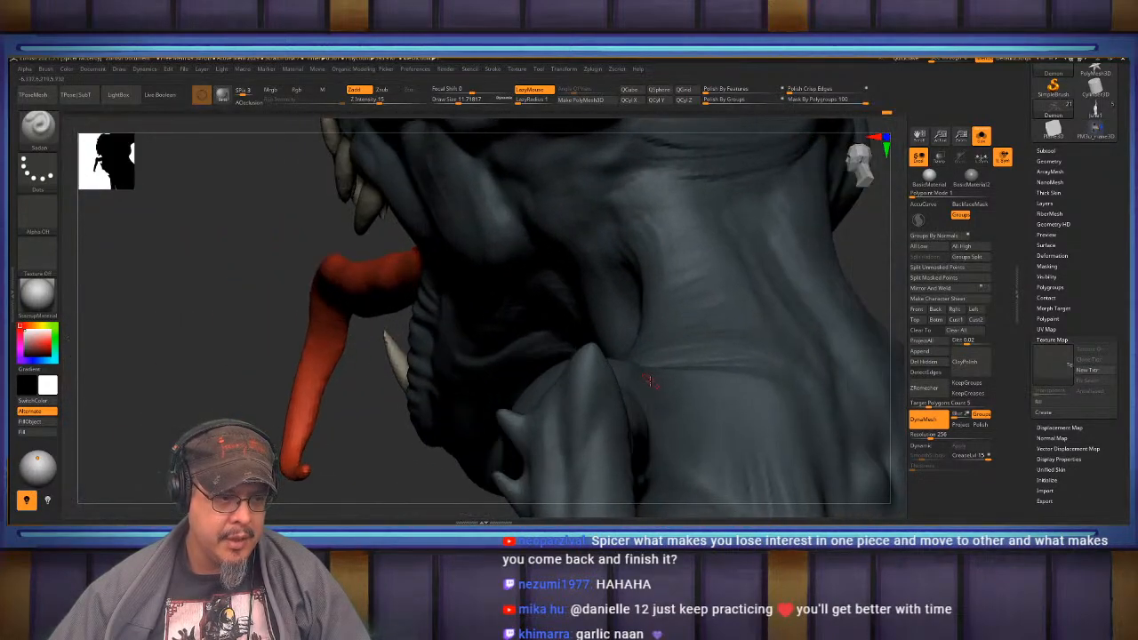
{"action": "key", "text": "b"}
{"action": "key", "text": "m"}
{"action": "key", "text": "v"}
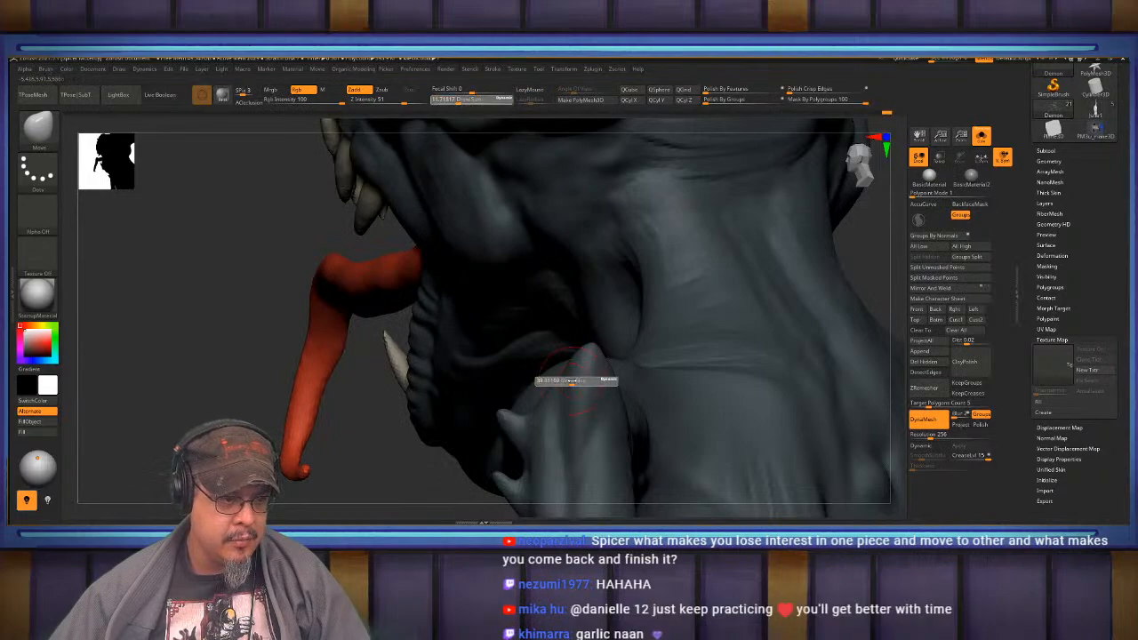
{"action": "left_click_drag", "start_coordinate": [572, 381], "coordinate": [584, 382]}
{"action": "mouse_move", "coordinate": [559, 352]}
{"action": "right_mouse_down"}
{"action": "mouse_move", "coordinate": [576, 361]}
{"action": "mouse_move", "coordinate": [558, 373]}
{"action": "mouse_move", "coordinate": [133, 373]}
{"action": "mouse_move", "coordinate": [538, 393]}
{"action": "mouse_move", "coordinate": [601, 358]}
{"action": "right_mouse_up"}
- Soften the rough folds on the outer elbow and add finer wrinkles there at a draw size of about 16
{"action": "key", "text": "b"}
{"action": "key", "text": "s"}
{"action": "key", "text": "a"}
{"action": "key", "text": "s"}
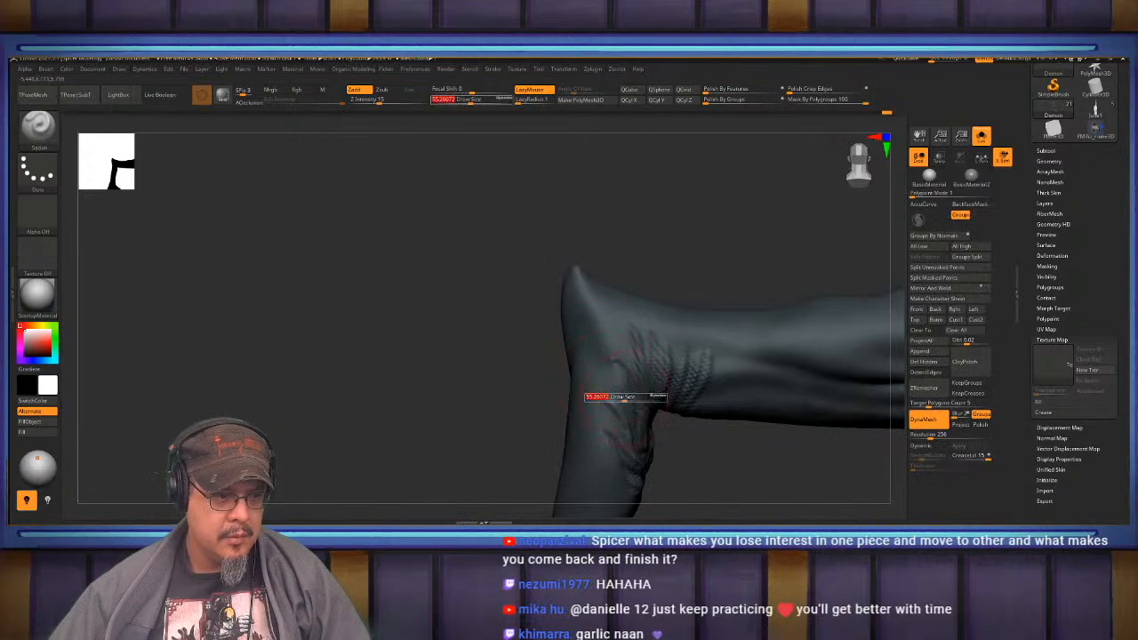
{"action": "left_click_drag", "start_coordinate": [637, 399], "coordinate": [631, 399]}
{"action": "left_click_drag", "start_coordinate": [587, 331], "coordinate": [612, 372], "text": "shift"}
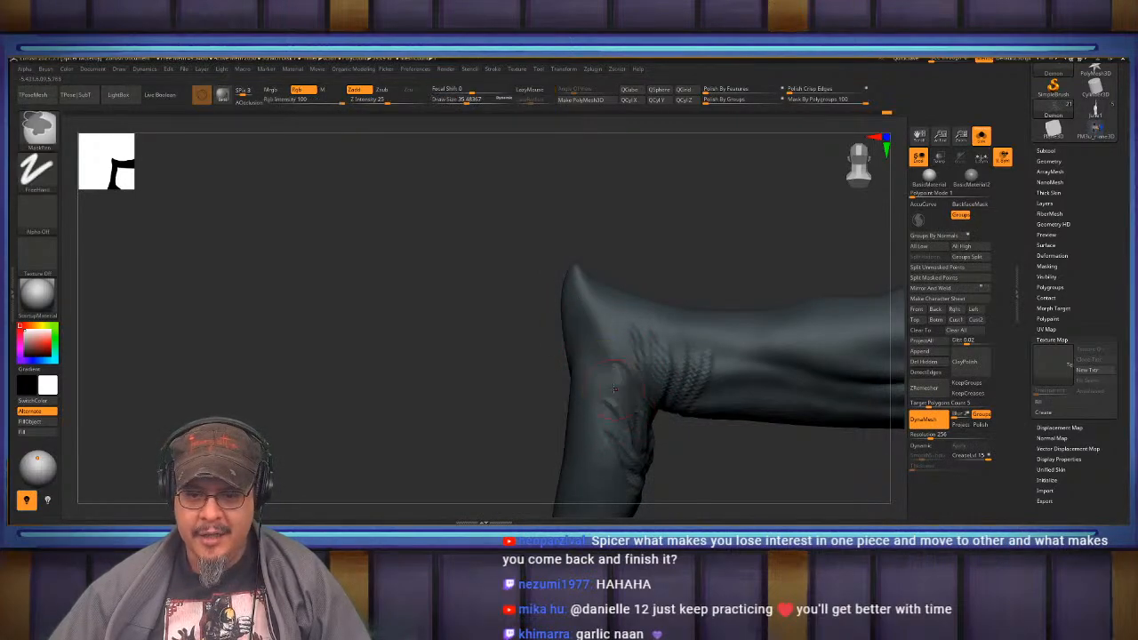
{"action": "mouse_move", "coordinate": [616, 366]}
{"action": "right_mouse_down"}
{"action": "mouse_move", "coordinate": [608, 356]}
{"action": "mouse_move", "coordinate": [594, 389]}
{"action": "right_mouse_up"}
{"action": "key", "text": "s"}
{"action": "left_click_drag", "start_coordinate": [594, 389], "coordinate": [591, 389]}
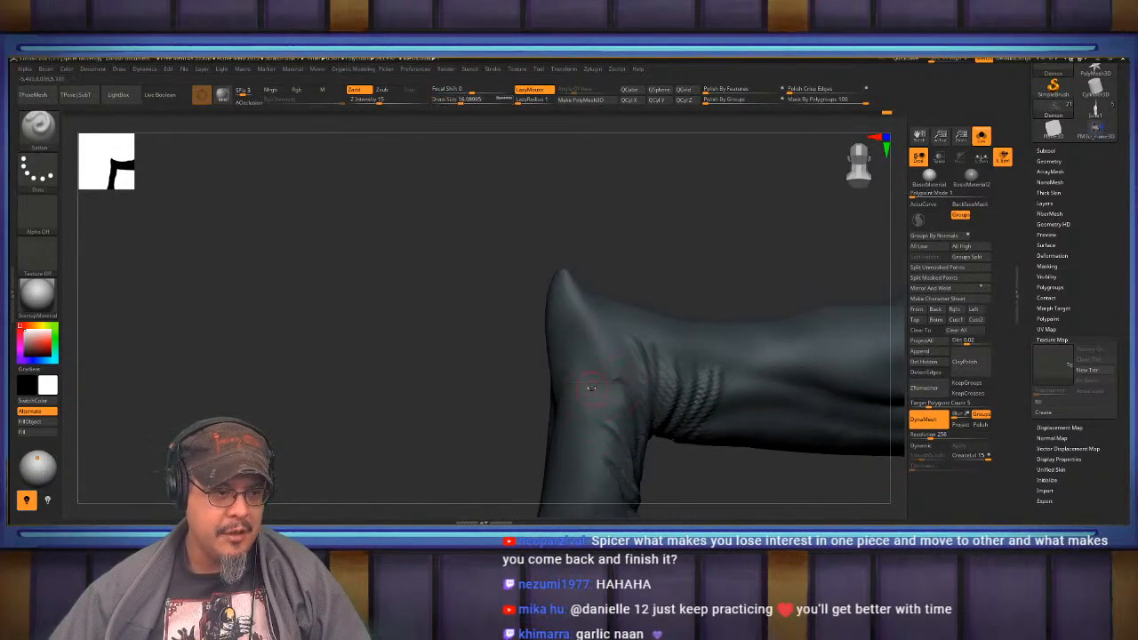
- Continue the elbow wrinkles down the inner forearm, smoothing them lightly where they meet the forearm folds
{"action": "mouse_move", "coordinate": [623, 448]}
{"action": "right_mouse_down"}
{"action": "mouse_move", "coordinate": [602, 382]}
{"action": "mouse_move", "coordinate": [640, 387]}
{"action": "right_mouse_up"}
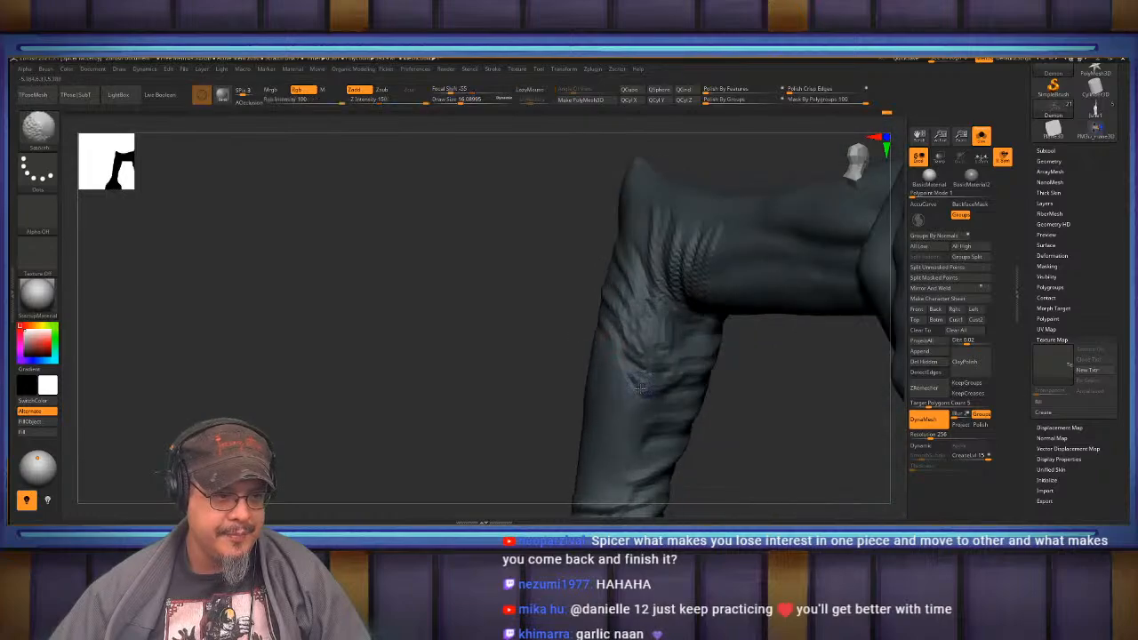
{"action": "left_click_drag", "start_coordinate": [640, 356], "coordinate": [635, 329], "text": "shift"}
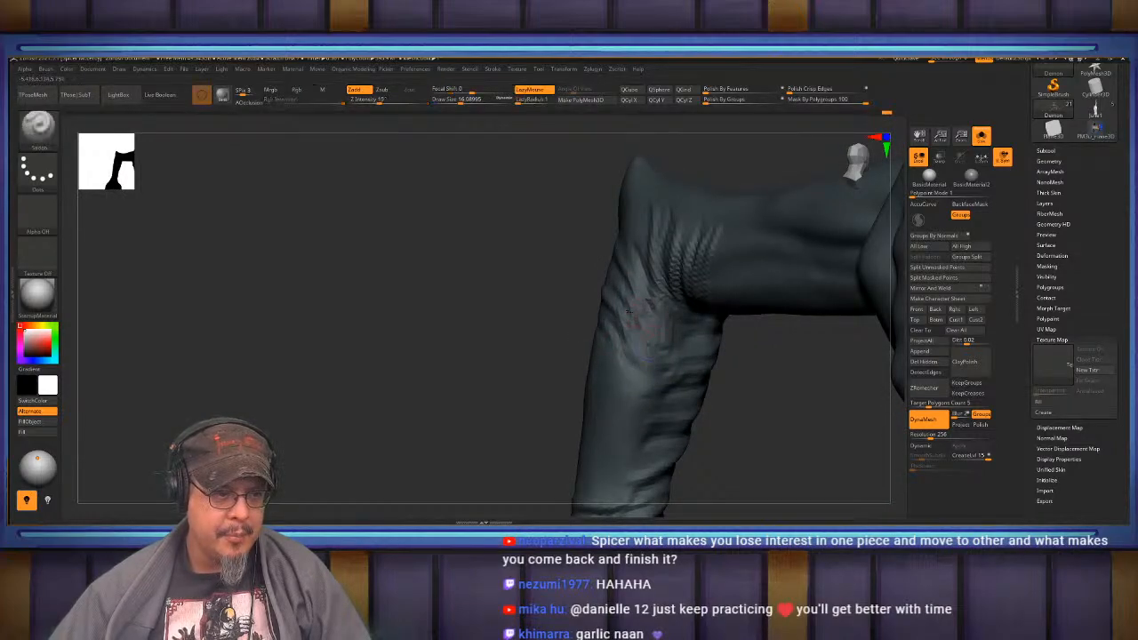
{"action": "right_click_drag", "start_coordinate": [681, 360], "coordinate": [596, 323]}
{"action": "right_click_drag", "start_coordinate": [668, 371], "coordinate": [676, 347]}
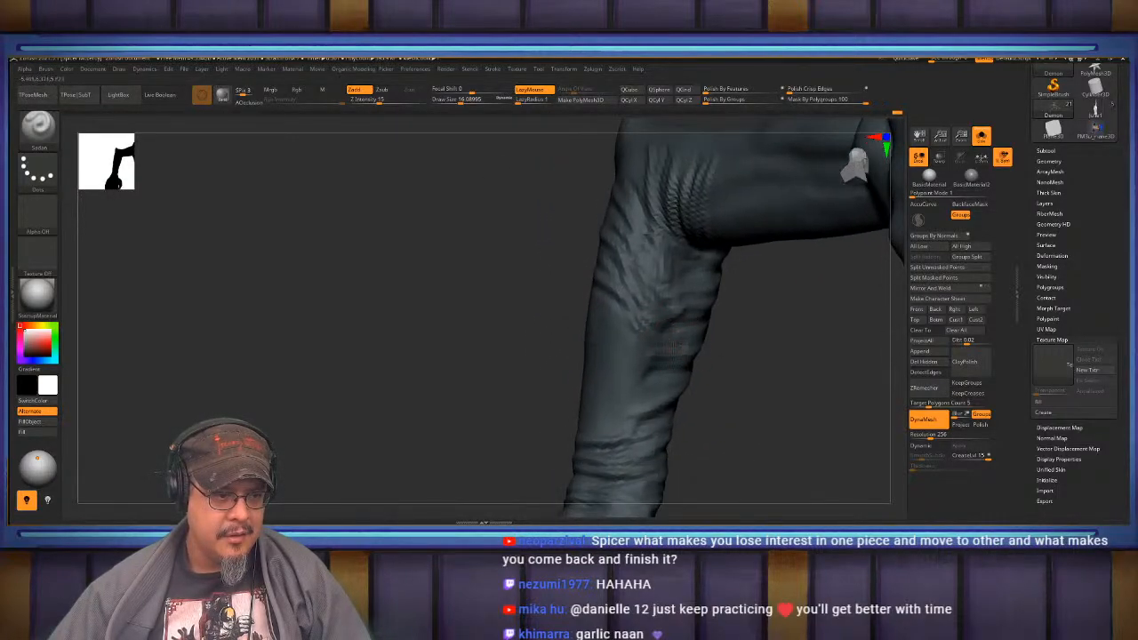
{"action": "mouse_move", "coordinate": [662, 379]}
{"action": "left_mouse_down"}
{"action": "mouse_move", "coordinate": [699, 361]}
{"action": "mouse_move", "coordinate": [663, 375]}
{"action": "left_mouse_up"}
{"action": "mouse_move", "coordinate": [674, 367]}
{"action": "right_mouse_down"}
{"action": "mouse_move", "coordinate": [599, 360]}
{"action": "mouse_move", "coordinate": [593, 376]}
{"action": "mouse_move", "coordinate": [598, 355]}
{"action": "mouse_move", "coordinate": [566, 400]}
{"action": "mouse_move", "coordinate": [597, 397]}
{"action": "mouse_move", "coordinate": [627, 345]}
{"action": "mouse_move", "coordinate": [569, 391]}
{"action": "mouse_move", "coordinate": [534, 373]}
{"action": "right_mouse_up"}
- Build up the ridge below the forearm spikes with ClayBuildup at a draw size of about 41 and smooth it
{"action": "key", "text": "b"}
{"action": "key", "text": "c"}
{"action": "key", "text": "b"}
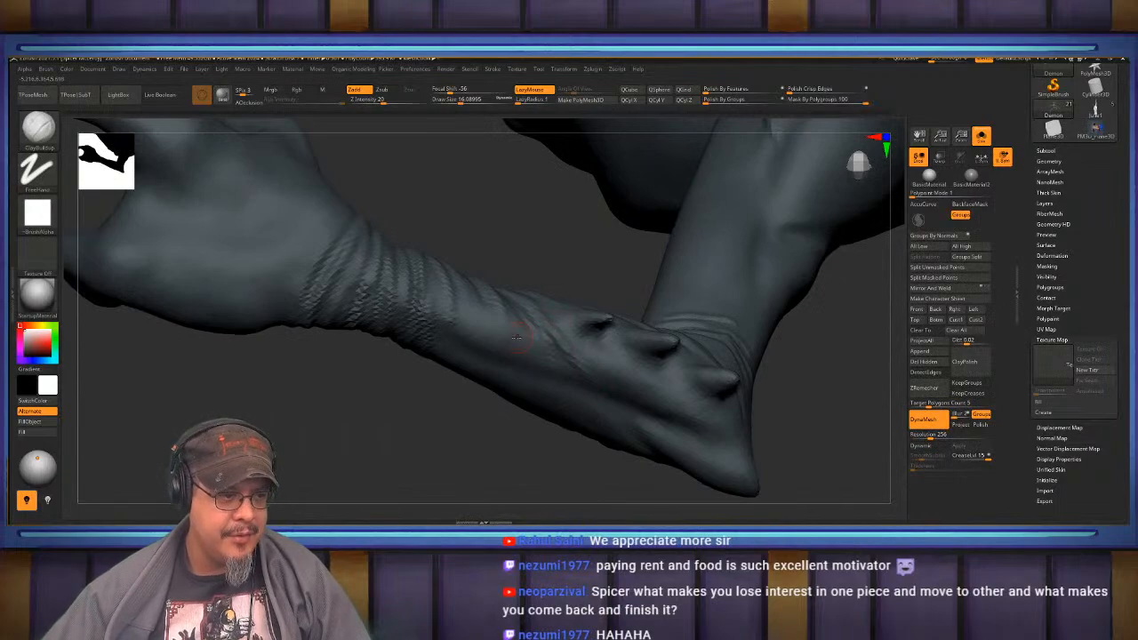
{"action": "key", "text": "s"}
{"action": "left_click_drag", "start_coordinate": [508, 338], "coordinate": [521, 339]}
{"action": "right_click_drag", "start_coordinate": [552, 356], "coordinate": [604, 374]}
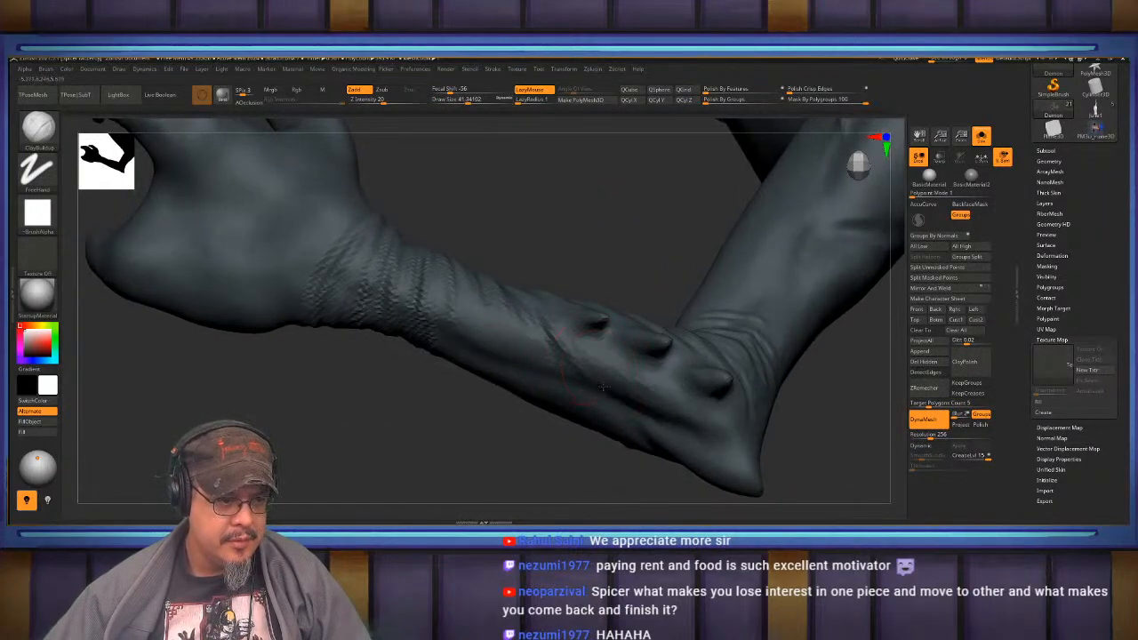
{"action": "left_click_drag", "start_coordinate": [700, 432], "coordinate": [619, 385]}
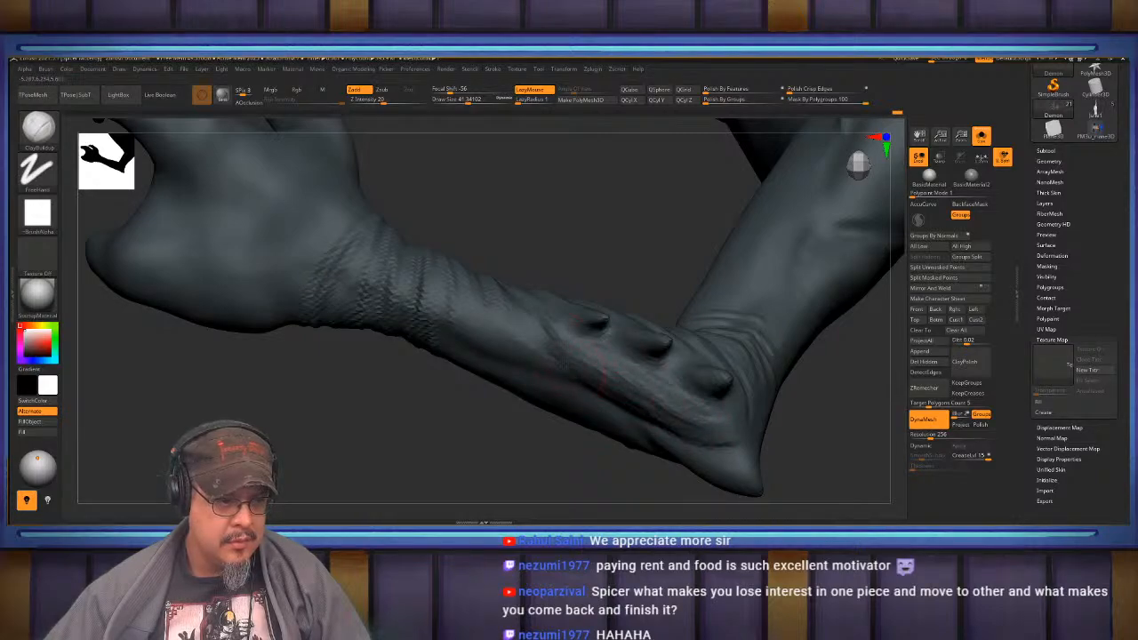
{"action": "key", "text": "shift"}
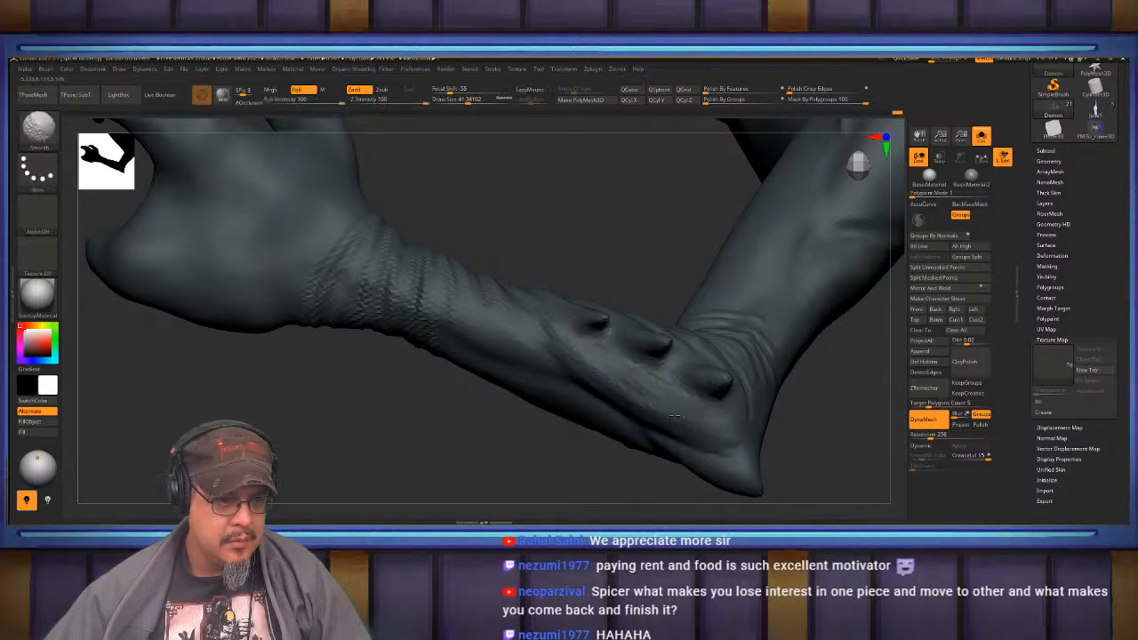
- Add ClayBuildup volume along the outer forearm from wrist to elbow at a draw size of about 55, blending it smooth
{"action": "right_click_drag", "start_coordinate": [577, 362], "coordinate": [605, 355]}
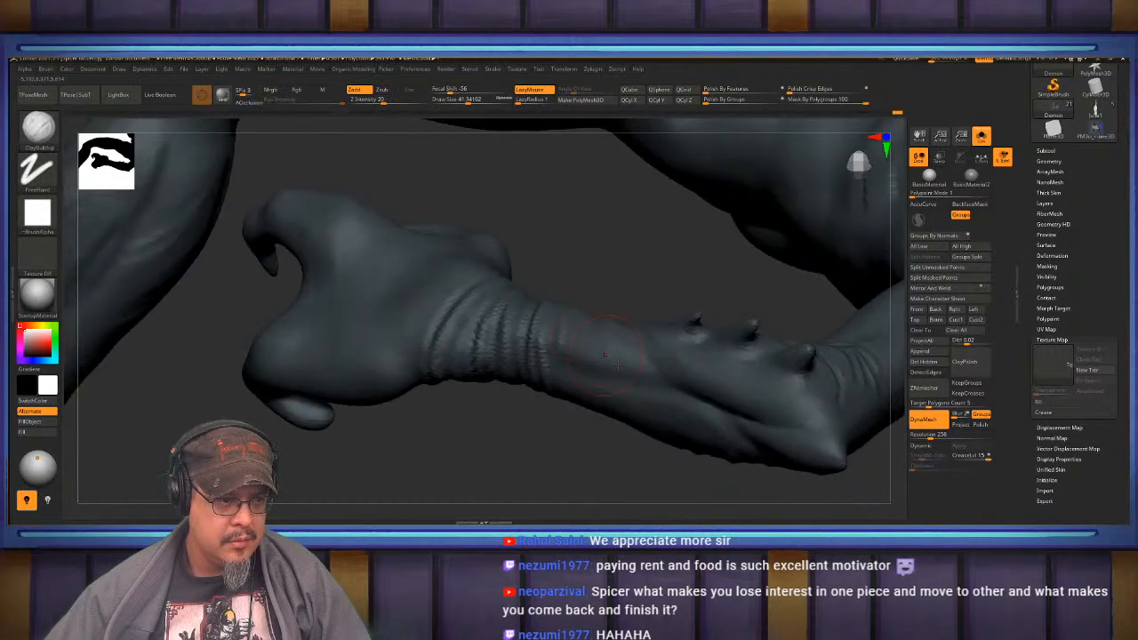
{"action": "right_click_drag", "start_coordinate": [524, 351], "coordinate": [776, 342]}
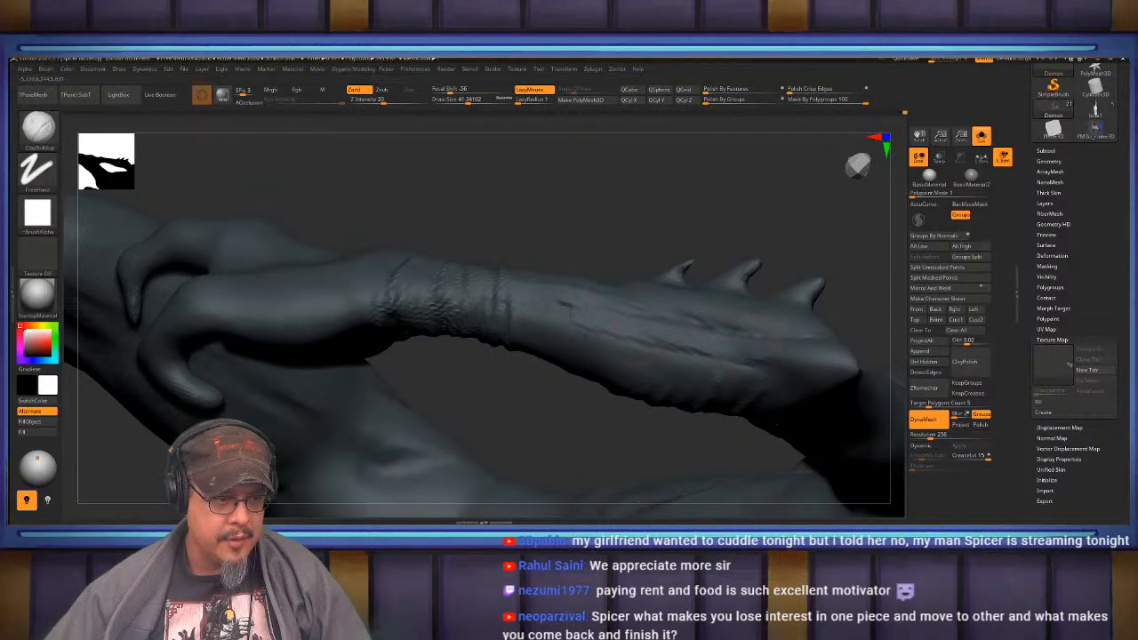
{"action": "mouse_move", "coordinate": [567, 313]}
{"action": "right_mouse_down"}
{"action": "mouse_move", "coordinate": [605, 348]}
{"action": "mouse_move", "coordinate": [684, 333]}
{"action": "mouse_move", "coordinate": [583, 323]}
{"action": "mouse_move", "coordinate": [626, 267]}
{"action": "mouse_move", "coordinate": [601, 277]}
{"action": "right_mouse_up"}
{"action": "key", "text": "s"}
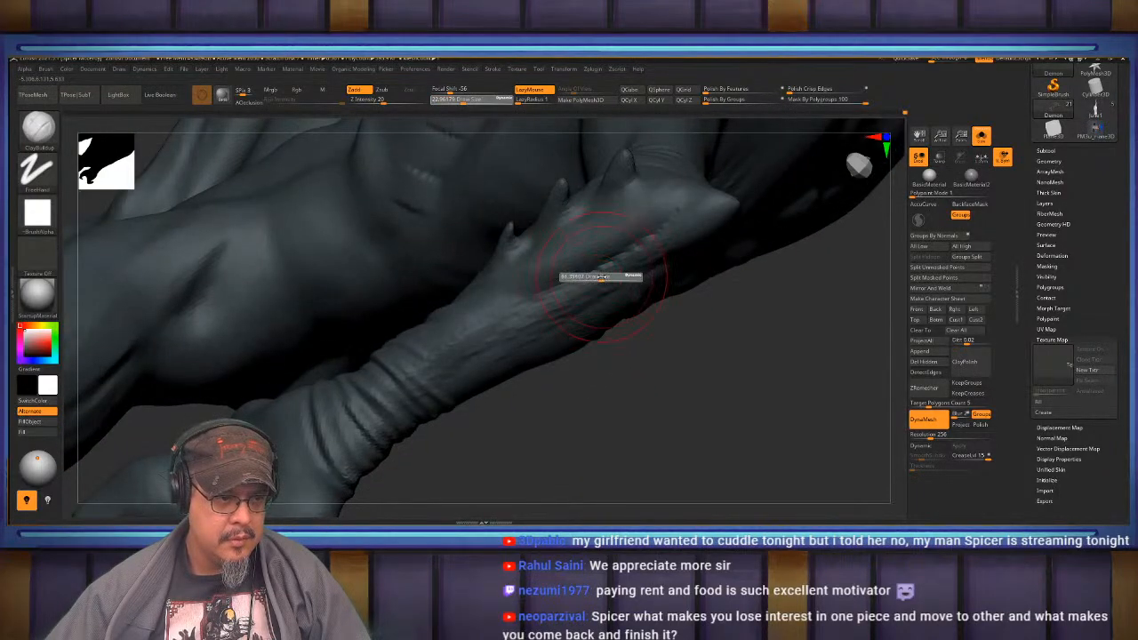
{"action": "left_click_drag", "start_coordinate": [603, 276], "coordinate": [621, 276]}
{"action": "mouse_move", "coordinate": [397, 390]}
{"action": "right_mouse_down"}
{"action": "mouse_move", "coordinate": [562, 332]}
{"action": "mouse_move", "coordinate": [496, 382]}
{"action": "right_mouse_up"}
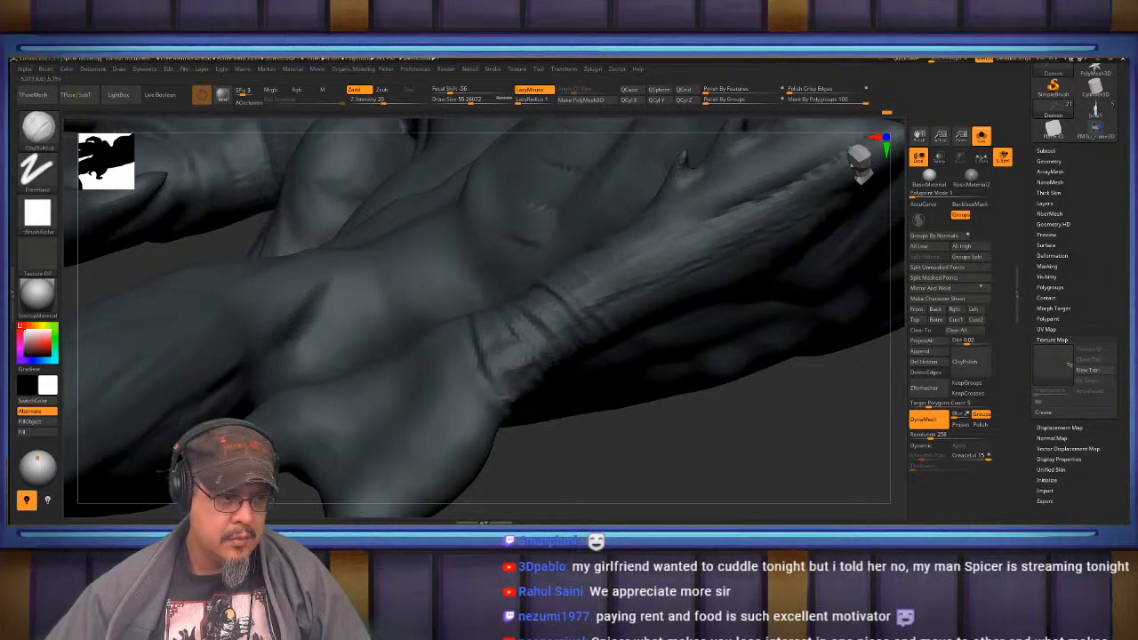
{"action": "right_click_drag", "start_coordinate": [748, 232], "coordinate": [608, 297]}
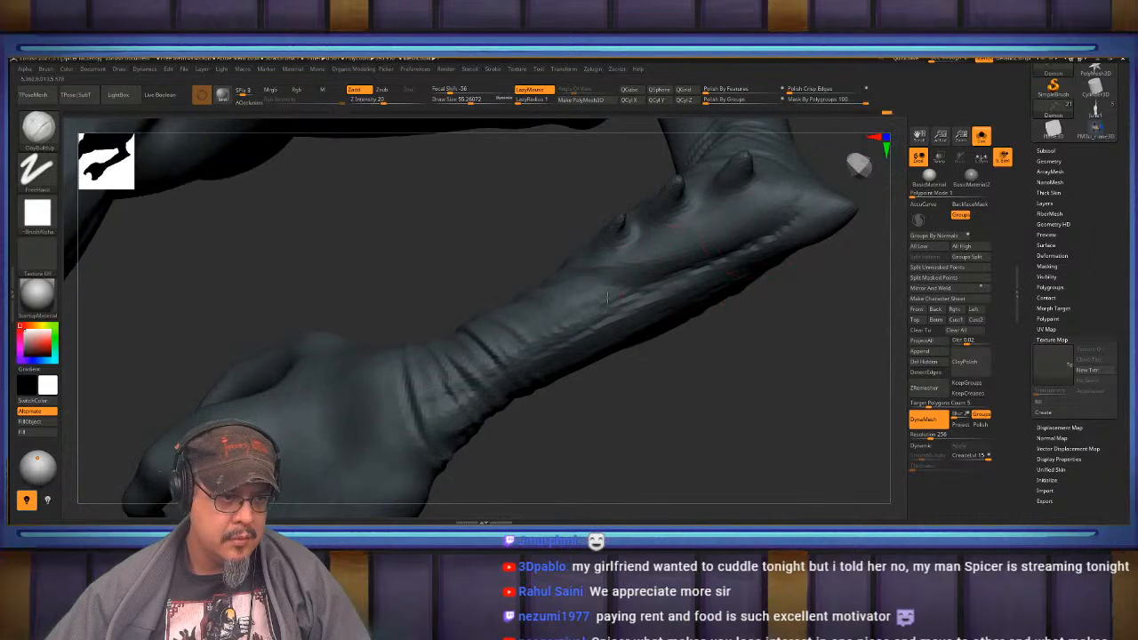
{"action": "right_click_drag", "start_coordinate": [562, 338], "coordinate": [692, 249]}
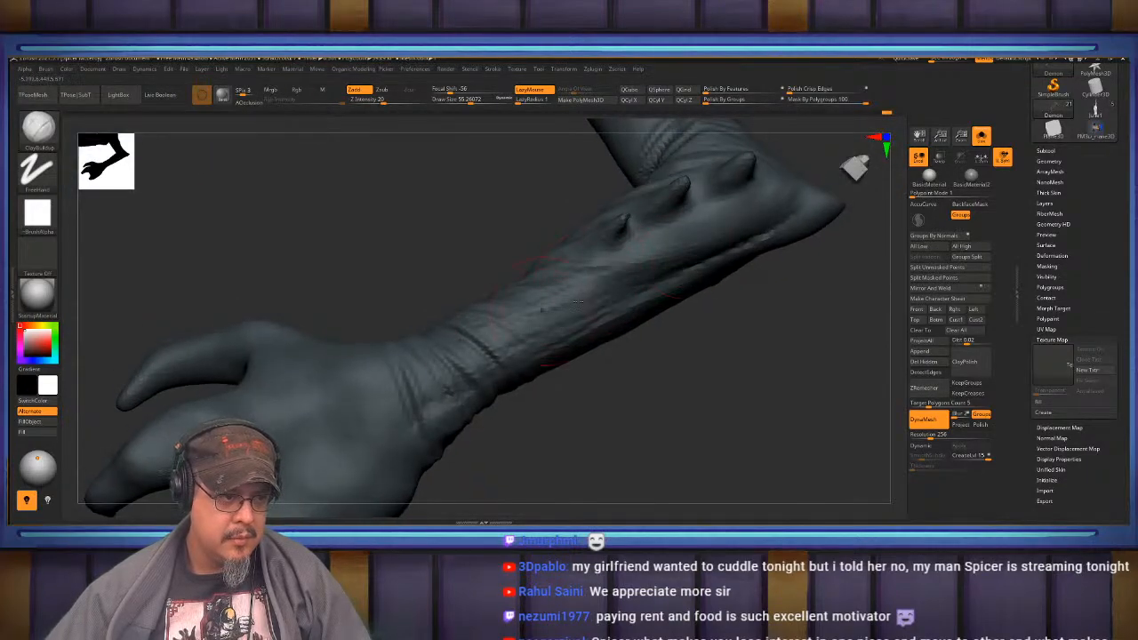
{"action": "left_click_drag", "start_coordinate": [534, 331], "coordinate": [774, 227], "text": "shift"}
{"action": "mouse_move", "coordinate": [773, 227]}
{"action": "right_mouse_down"}
{"action": "mouse_move", "coordinate": [677, 307]}
{"action": "mouse_move", "coordinate": [680, 288]}
{"action": "mouse_move", "coordinate": [738, 277]}
{"action": "mouse_move", "coordinate": [760, 232]}
{"action": "right_mouse_up"}
- Reshape the forearm contour with the Move brush at a draw size of about 90, softening the elbow and wrist wrinkles
{"action": "key", "text": "b"}
{"action": "key", "text": "m"}
{"action": "key", "text": "v"}
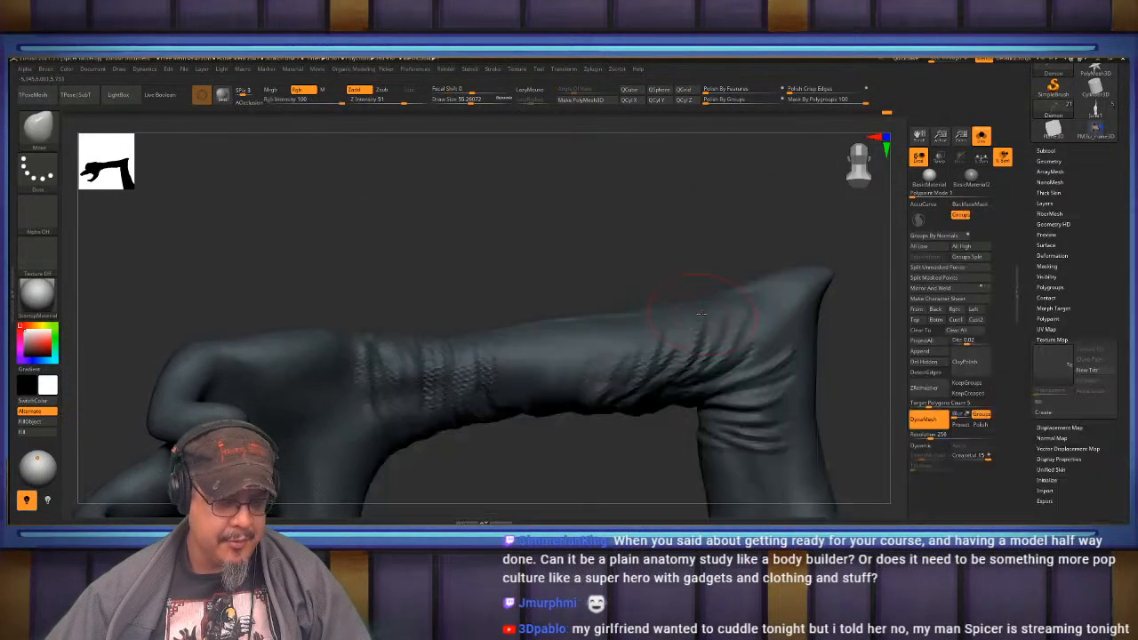
{"action": "key", "text": "s"}
{"action": "left_click_drag", "start_coordinate": [673, 312], "coordinate": [683, 298]}
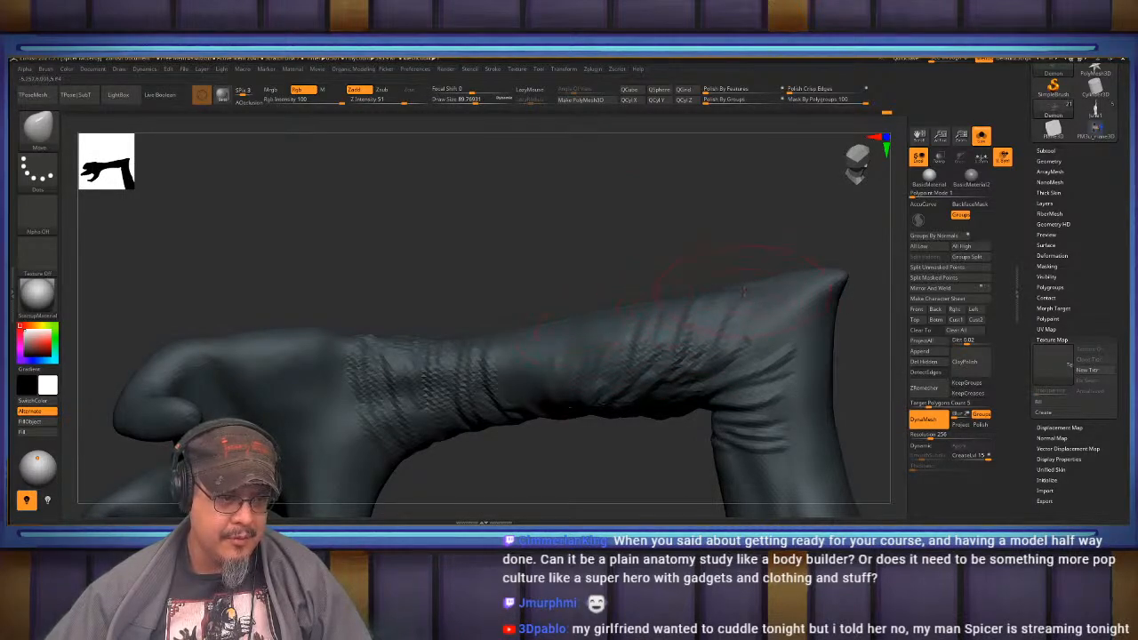
{"action": "mouse_move", "coordinate": [707, 338]}
{"action": "left_mouse_down", "text": "shift"}
{"action": "mouse_move", "coordinate": [686, 342]}
{"action": "mouse_move", "coordinate": [656, 384]}
{"action": "left_mouse_up", "text": "shift"}
{"action": "mouse_move", "coordinate": [524, 356]}
{"action": "right_mouse_down"}
{"action": "mouse_move", "coordinate": [512, 334]}
{"action": "mouse_move", "coordinate": [570, 325]}
{"action": "right_mouse_up"}
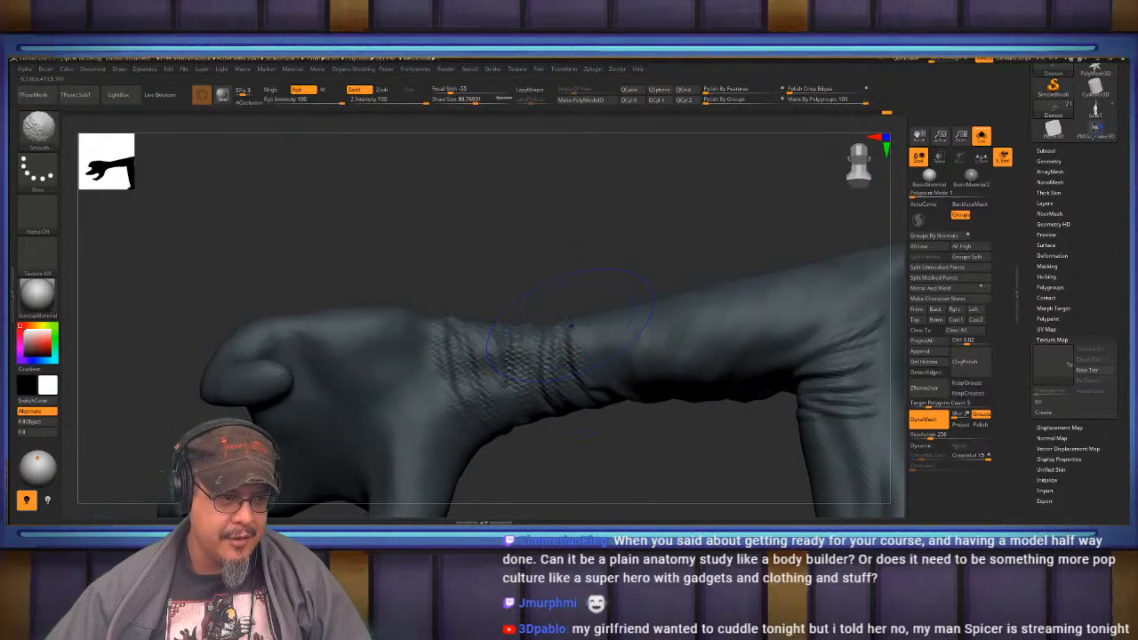
{"action": "mouse_move", "coordinate": [570, 324]}
{"action": "left_mouse_down", "text": "shift"}
{"action": "mouse_move", "coordinate": [485, 351]}
{"action": "mouse_move", "coordinate": [456, 378]}
{"action": "left_mouse_up", "text": "shift"}
{"action": "mouse_move", "coordinate": [729, 303]}
{"action": "right_mouse_down"}
{"action": "mouse_move", "coordinate": [677, 337]}
{"action": "mouse_move", "coordinate": [560, 360]}
{"action": "mouse_move", "coordinate": [597, 405]}
{"action": "right_mouse_up"}
{"action": "mouse_move", "coordinate": [657, 359]}
{"action": "left_mouse_down"}
{"action": "mouse_move", "coordinate": [699, 349]}
{"action": "mouse_move", "coordinate": [678, 412]}
{"action": "mouse_move", "coordinate": [674, 382]}
{"action": "left_mouse_up"}
- Carve creases around the rear elbow spike with DamStandard at a draw size of about 37, smoothing their edges
{"action": "key", "text": "b"}
{"action": "key", "text": "d"}
{"action": "key", "text": "s"}
{"action": "right_click_drag", "start_coordinate": [674, 353], "coordinate": [660, 349]}
{"action": "key", "text": "s"}
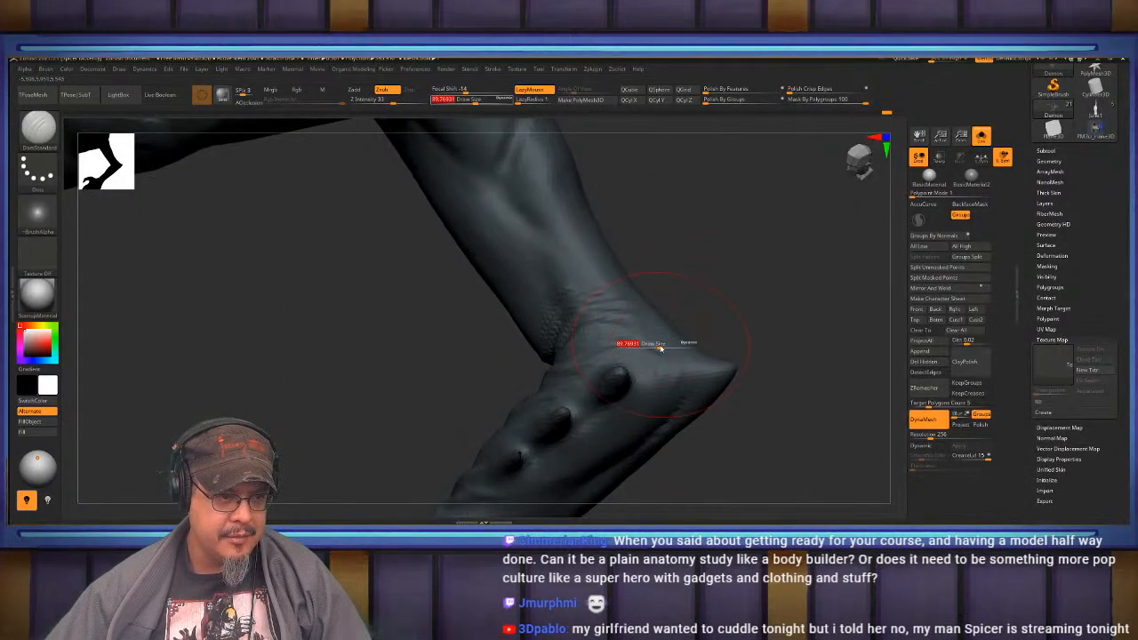
{"action": "right_click_drag", "start_coordinate": [642, 428], "coordinate": [670, 298]}
{"action": "right_click_drag", "start_coordinate": [650, 351], "coordinate": [650, 372]}
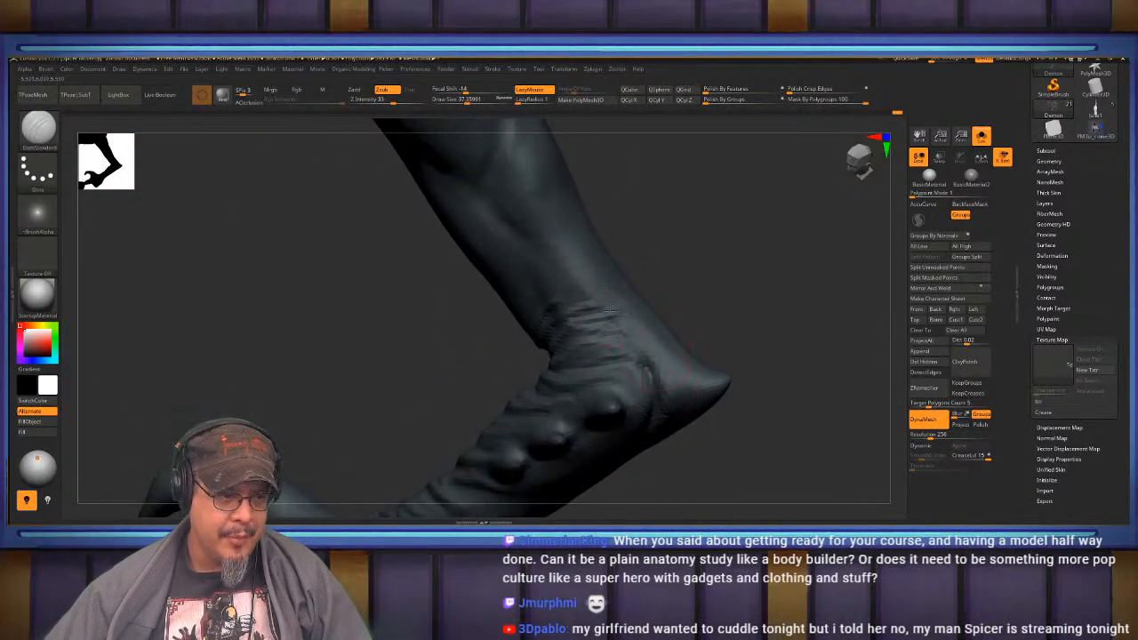
{"action": "left_click_drag", "start_coordinate": [628, 334], "coordinate": [666, 382], "text": "shift"}
- Cut a long crease from the elbow along the forearm below the spikes, and sharpen the folds behind the elbow
{"action": "right_click_drag", "start_coordinate": [650, 336], "coordinate": [680, 239]}
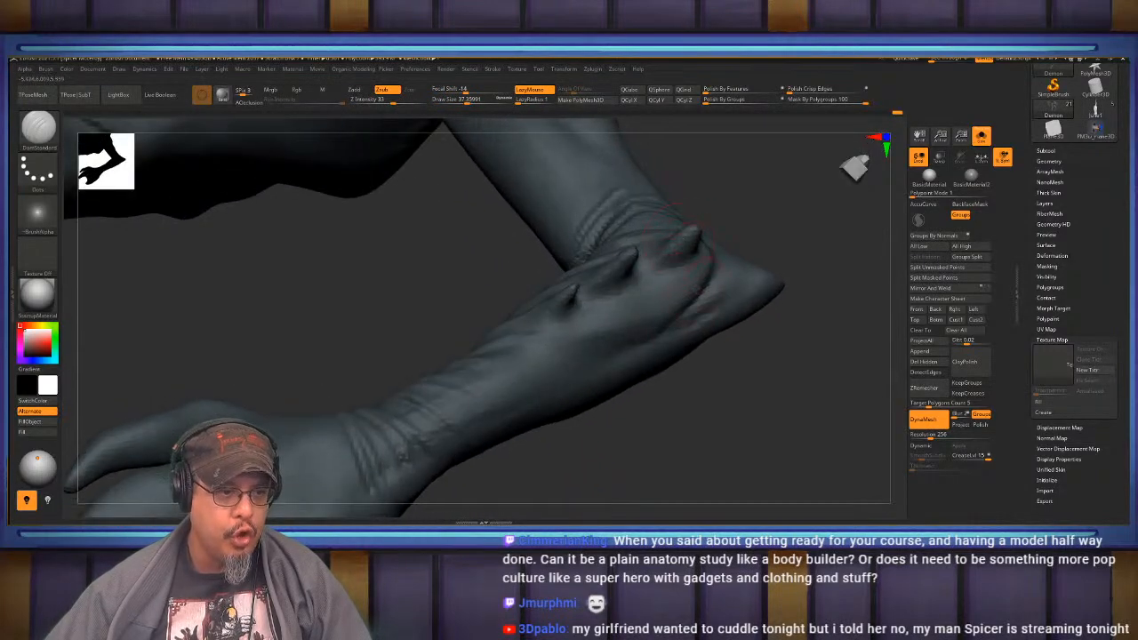
{"action": "left_click_drag", "start_coordinate": [590, 347], "coordinate": [478, 377]}
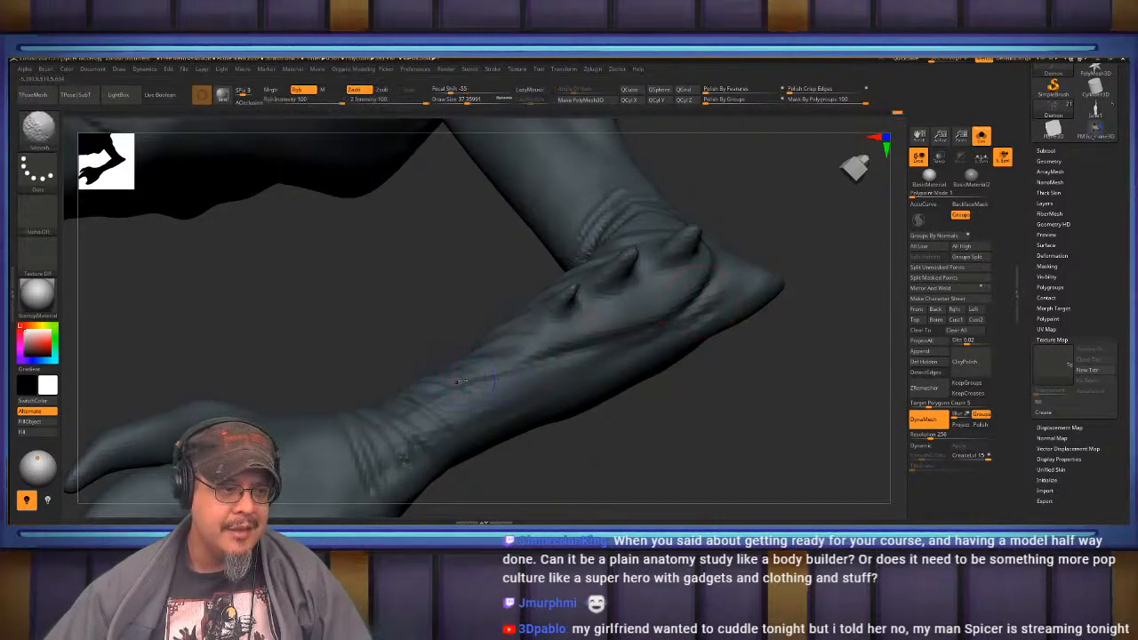
{"action": "mouse_move", "coordinate": [696, 311]}
{"action": "right_mouse_down"}
{"action": "mouse_move", "coordinate": [645, 296]}
{"action": "mouse_move", "coordinate": [591, 343]}
{"action": "mouse_move", "coordinate": [603, 352]}
{"action": "right_mouse_up"}
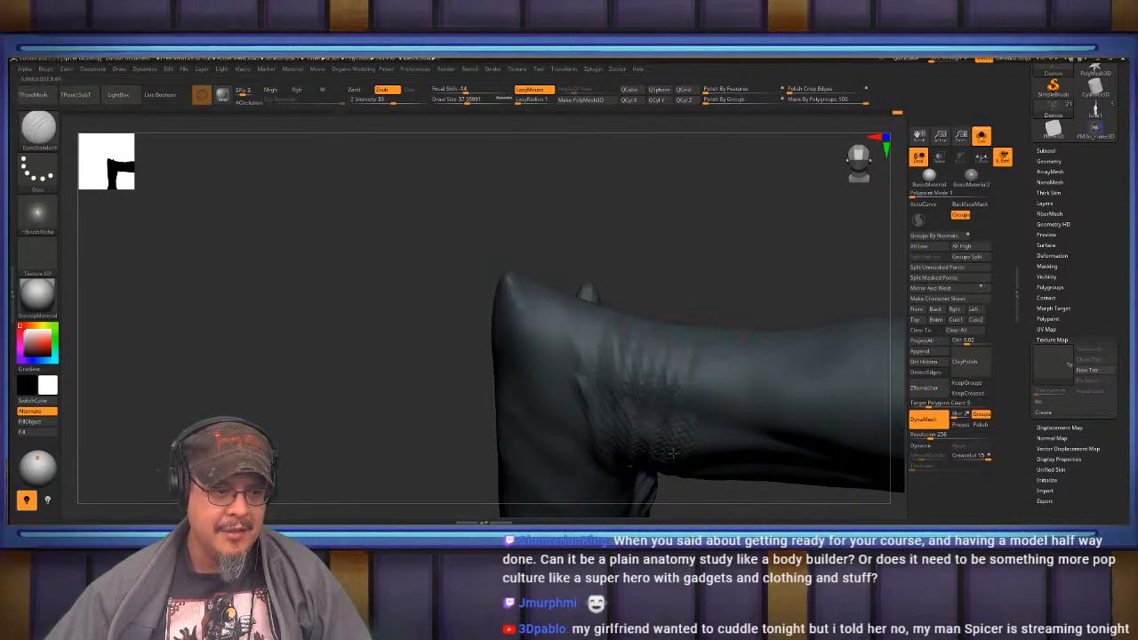
{"action": "mouse_move", "coordinate": [725, 333]}
{"action": "right_mouse_down"}
{"action": "mouse_move", "coordinate": [666, 369]}
{"action": "mouse_move", "coordinate": [630, 358]}
{"action": "mouse_move", "coordinate": [604, 370]}
{"action": "mouse_move", "coordinate": [607, 316]}
{"action": "mouse_move", "coordinate": [709, 305]}
{"action": "mouse_move", "coordinate": [649, 300]}
{"action": "right_mouse_up"}
- Build up the thigh muscles above the knee with ClayBuildup at a draw size of about 58 and smooth them
{"action": "key", "text": "b"}
{"action": "key", "text": "c"}
{"action": "key", "text": "b"}
{"action": "key", "text": "f"}
{"action": "right_click_drag", "start_coordinate": [716, 323], "coordinate": [661, 272]}
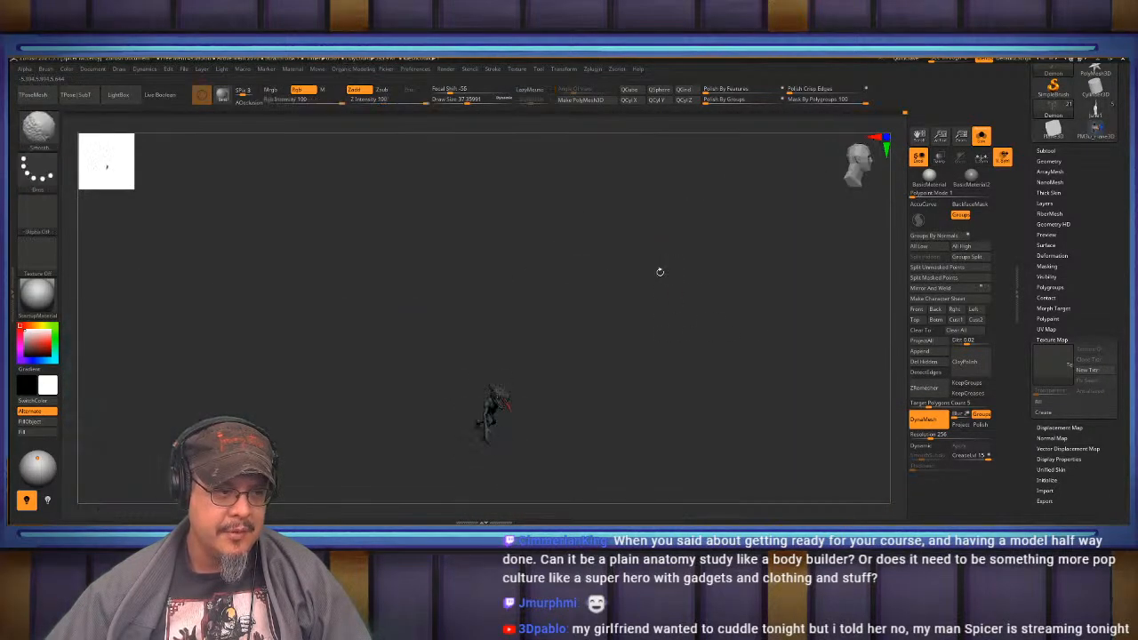
{"action": "key", "text": "f"}
{"action": "mouse_move", "coordinate": [730, 348]}
{"action": "right_mouse_down"}
{"action": "mouse_move", "coordinate": [676, 349]}
{"action": "mouse_move", "coordinate": [811, 354]}
{"action": "mouse_move", "coordinate": [605, 307]}
{"action": "mouse_move", "coordinate": [547, 339]}
{"action": "mouse_move", "coordinate": [544, 379]}
{"action": "mouse_move", "coordinate": [542, 357]}
{"action": "right_mouse_up"}
{"action": "key", "text": "s"}
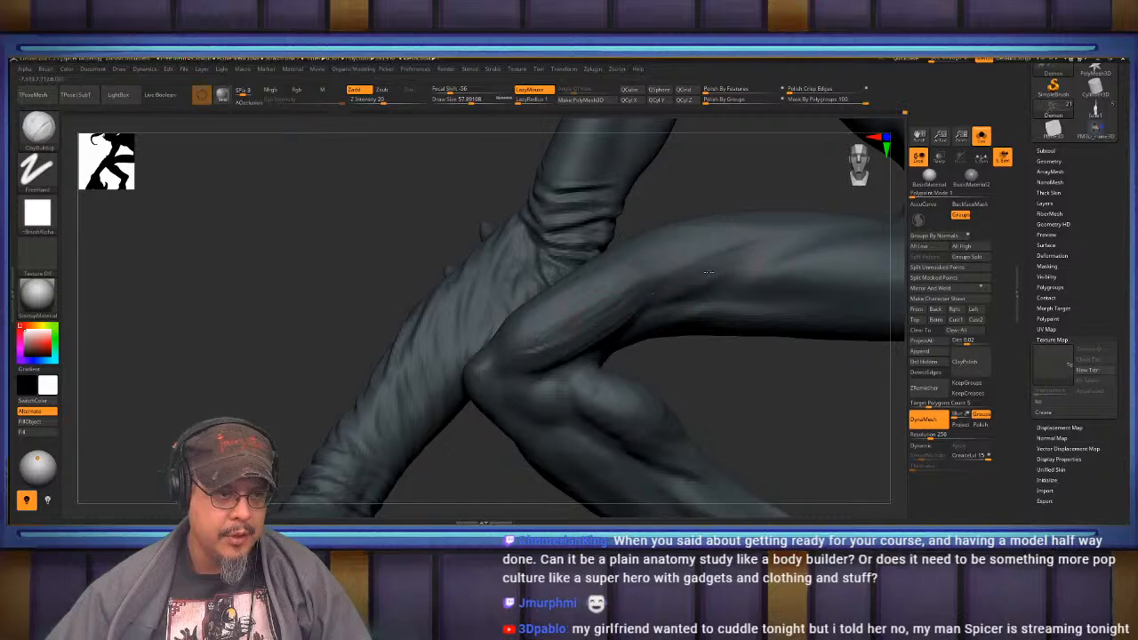
{"action": "right_click_drag", "start_coordinate": [708, 272], "coordinate": [671, 296]}
{"action": "right_click_drag", "start_coordinate": [590, 318], "coordinate": [624, 315]}
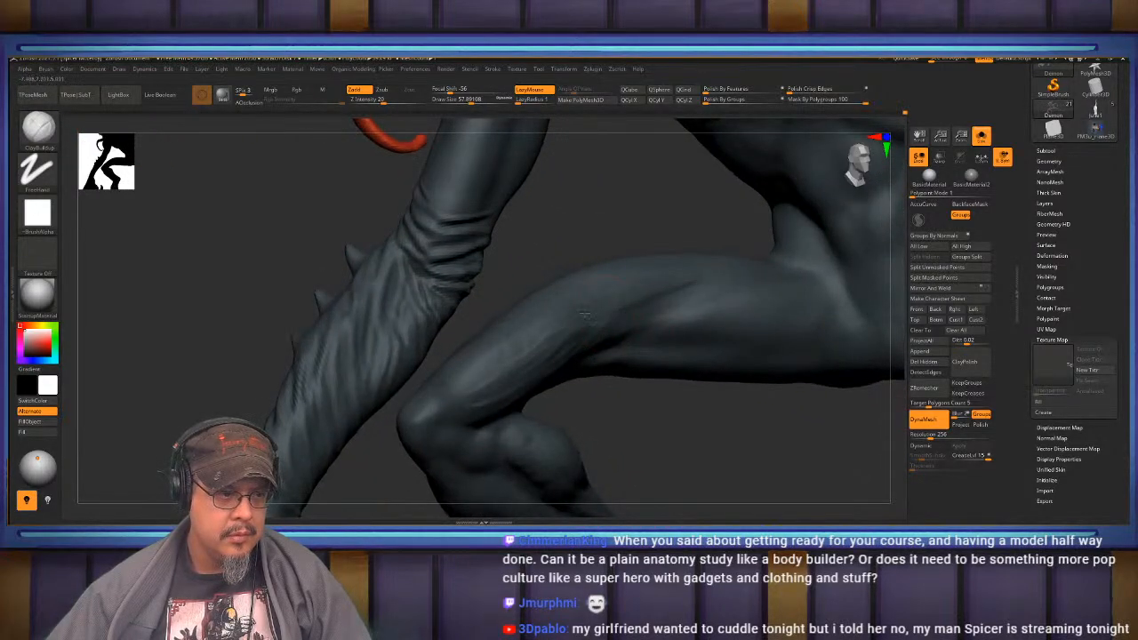
{"action": "key", "text": "shift"}
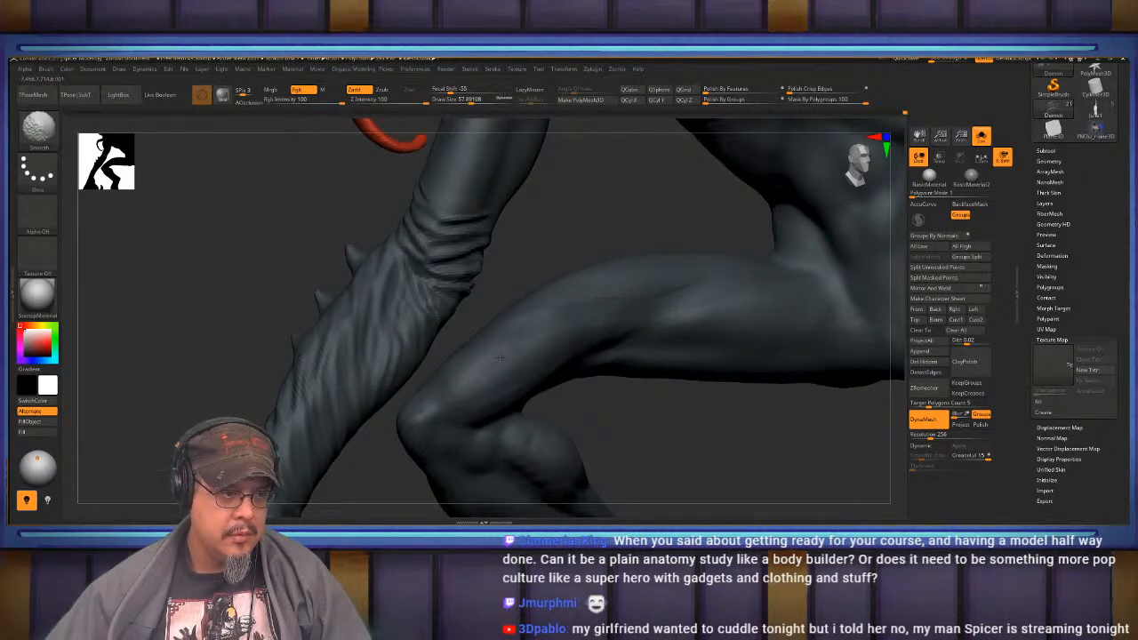
- Hide the legs and lower body, leaving the head, shoulder and arm visible
{"action": "mouse_move", "coordinate": [500, 358]}
{"action": "right_mouse_down"}
{"action": "mouse_move", "coordinate": [560, 325]}
{"action": "mouse_move", "coordinate": [516, 298]}
{"action": "mouse_move", "coordinate": [499, 361]}
{"action": "mouse_move", "coordinate": [521, 336]}
{"action": "mouse_move", "coordinate": [577, 345]}
{"action": "mouse_move", "coordinate": [664, 399]}
{"action": "mouse_move", "coordinate": [700, 337]}
{"action": "mouse_move", "coordinate": [673, 382]}
{"action": "right_mouse_up"}
{"action": "left_click_drag", "start_coordinate": [665, 384], "coordinate": [589, 273], "text": "ctrl+shift"}
{"action": "left_click_drag", "start_coordinate": [671, 320], "coordinate": [697, 357], "text": "ctrl+shift"}
{"action": "right_click_drag", "start_coordinate": [696, 357], "coordinate": [676, 376]}
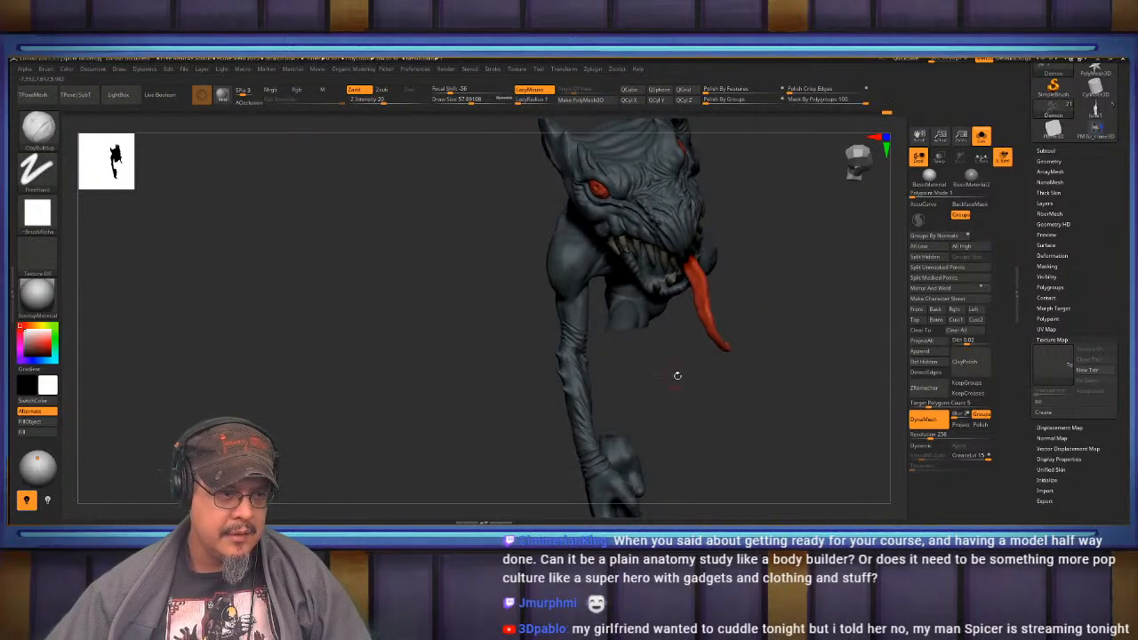
- Isolate the leg by hiding the demon's head, shoulder, arm and remaining body parts
{"action": "left_click_drag", "start_coordinate": [666, 373], "coordinate": [598, 301], "text": "ctrl+shift"}
{"action": "right_click_drag", "start_coordinate": [613, 331], "coordinate": [654, 298]}
{"action": "left_click_drag", "start_coordinate": [664, 307], "coordinate": [683, 334], "text": "ctrl+shift"}
{"action": "right_click_drag", "start_coordinate": [676, 335], "coordinate": [666, 356]}
{"action": "left_click_drag", "start_coordinate": [666, 332], "coordinate": [659, 313], "text": "ctrl+shift"}
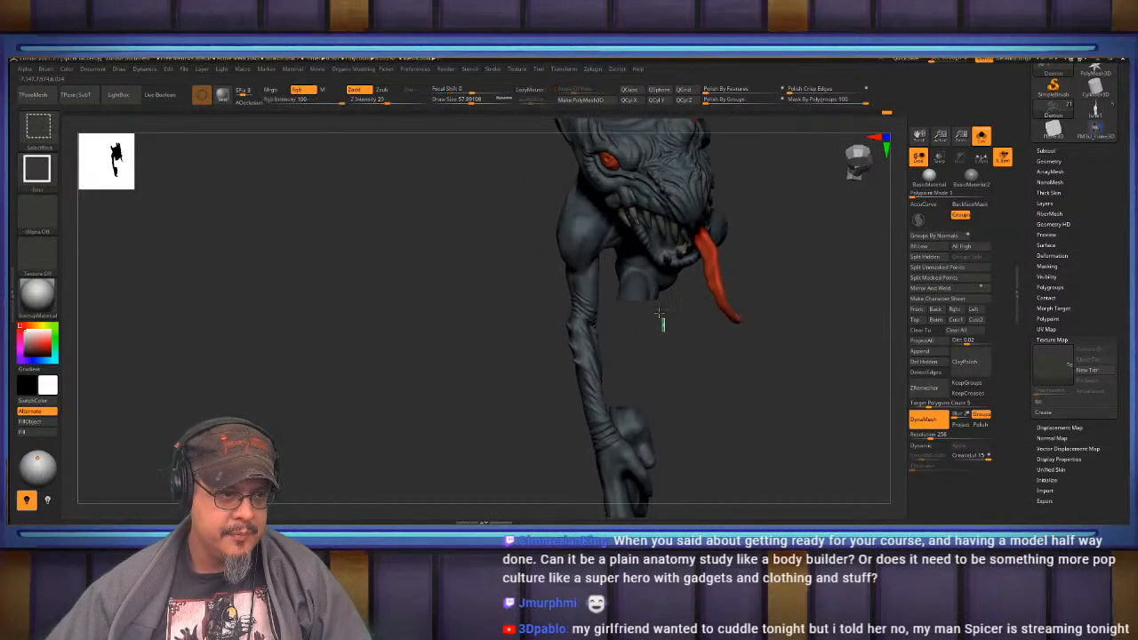
{"action": "left_click_drag", "start_coordinate": [609, 275], "coordinate": [609, 273], "text": "ctrl+alt+shift"}
{"action": "right_click_drag", "start_coordinate": [665, 368], "coordinate": [635, 318]}
{"action": "left_click_drag", "start_coordinate": [646, 280], "coordinate": [782, 378], "text": "ctrl+alt+shift"}
{"action": "right_click_drag", "start_coordinate": [783, 348], "coordinate": [745, 319]}
{"action": "left_click_drag", "start_coordinate": [745, 319], "coordinate": [770, 344], "text": "ctrl+shift"}
{"action": "right_click_drag", "start_coordinate": [851, 263], "coordinate": [845, 325], "text": "ctrl"}
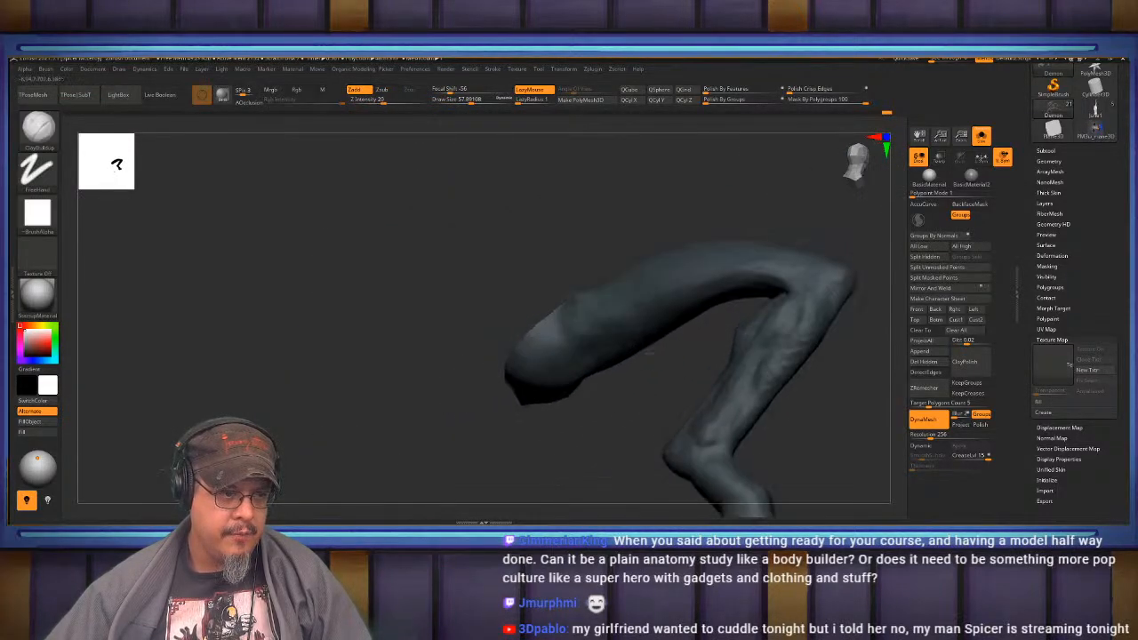
{"action": "mouse_move", "coordinate": [729, 320]}
{"action": "right_mouse_down"}
{"action": "mouse_move", "coordinate": [682, 317]}
{"action": "mouse_move", "coordinate": [622, 344]}
{"action": "mouse_move", "coordinate": [653, 320]}
{"action": "mouse_move", "coordinate": [587, 330]}
{"action": "mouse_move", "coordinate": [716, 303]}
{"action": "right_mouse_up"}
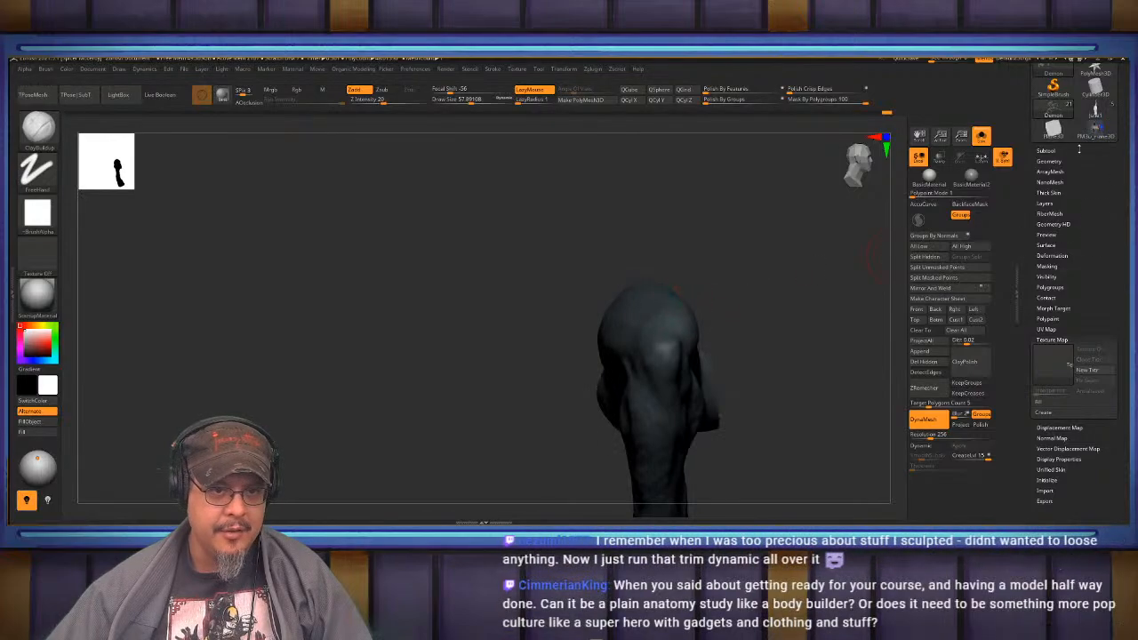
- Open the subtool list and turn off the polypaint display on the Demon subtool
{"action": "left_click", "coordinate": [1052, 153]}
{"action": "left_click", "coordinate": [663, 351], "text": "alt"}
{"action": "right_click_drag", "start_coordinate": [662, 347], "coordinate": [640, 318]}
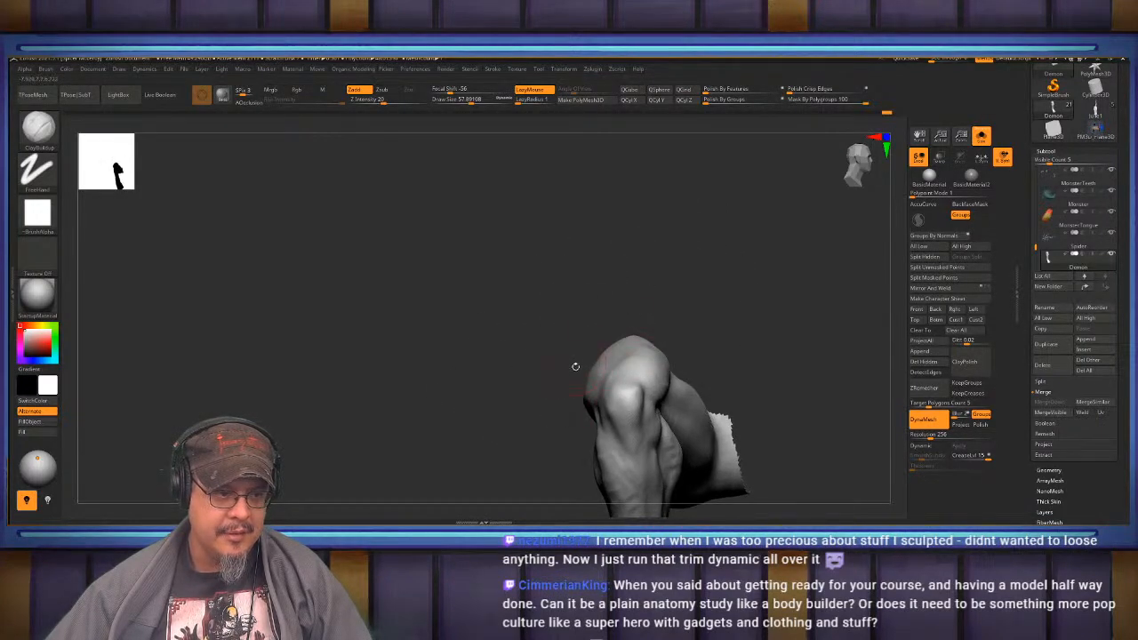
- Outline and fill the long muscle along the side of the thigh with ClayBuildup strokes, and smooth the form
{"action": "mouse_move", "coordinate": [576, 367]}
{"action": "right_mouse_down"}
{"action": "mouse_move", "coordinate": [666, 326]}
{"action": "mouse_move", "coordinate": [673, 307]}
{"action": "mouse_move", "coordinate": [652, 341]}
{"action": "right_mouse_up"}
{"action": "key", "text": "s"}
{"action": "mouse_move", "coordinate": [598, 336]}
{"action": "left_mouse_down"}
{"action": "mouse_move", "coordinate": [770, 321]}
{"action": "mouse_move", "coordinate": [552, 360]}
{"action": "left_mouse_up"}
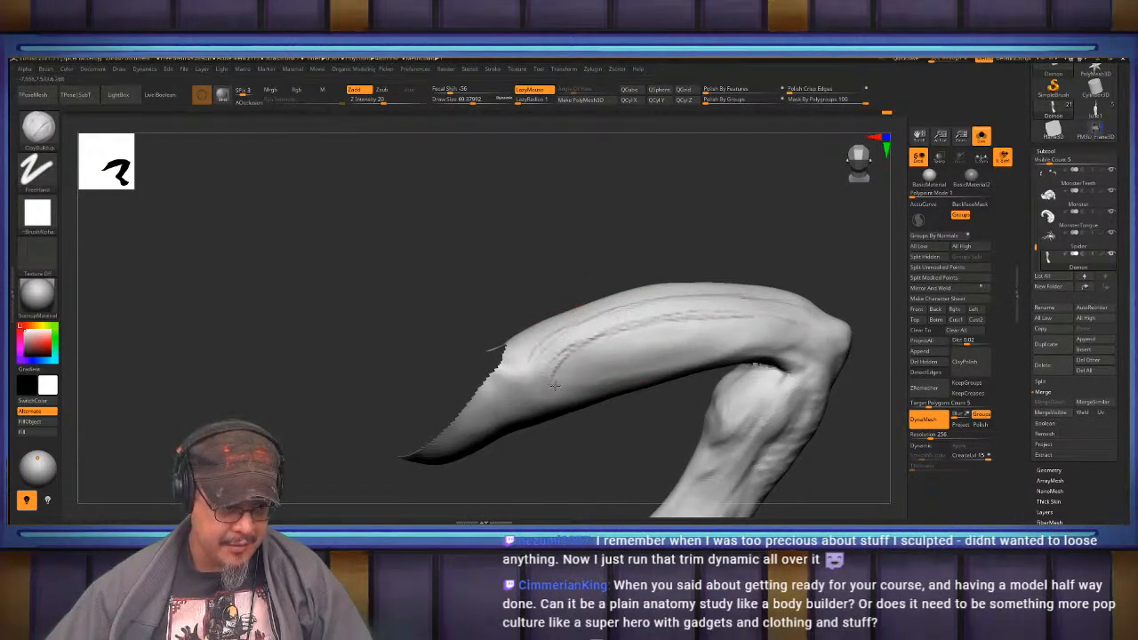
{"action": "left_click_drag", "start_coordinate": [672, 365], "coordinate": [798, 332]}
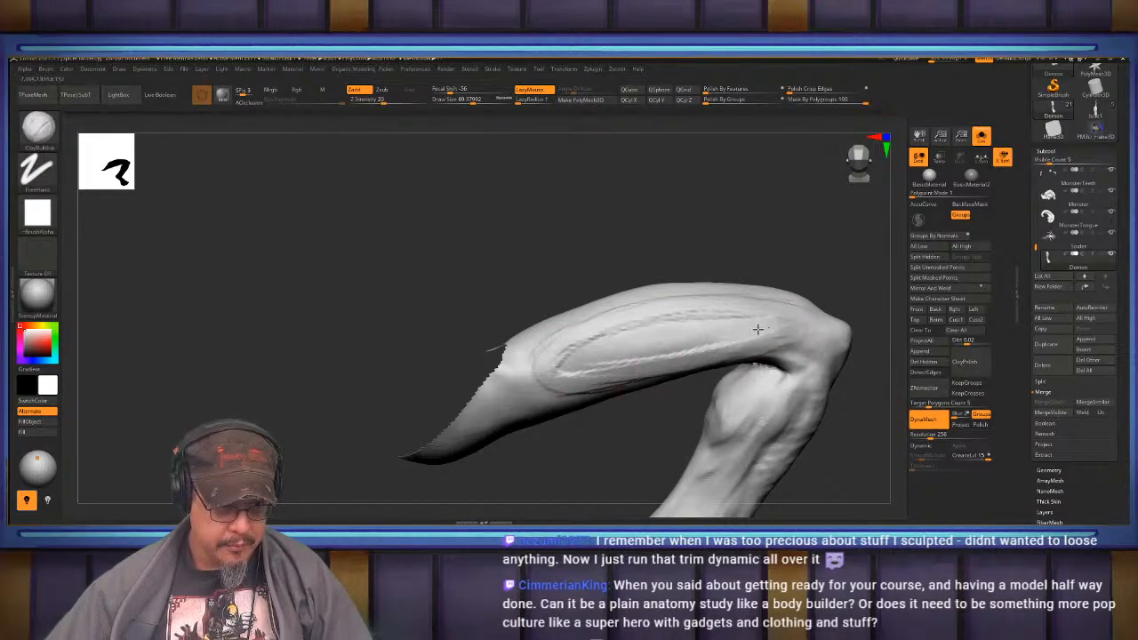
{"action": "left_click_drag", "start_coordinate": [712, 326], "coordinate": [627, 357]}
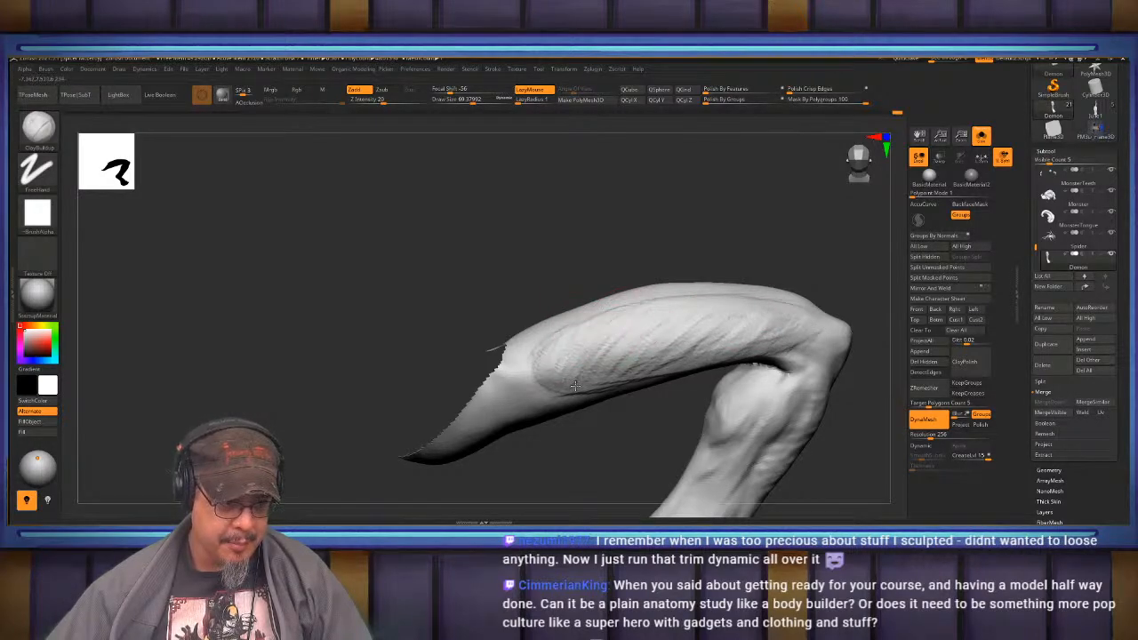
{"action": "key", "text": "shift"}
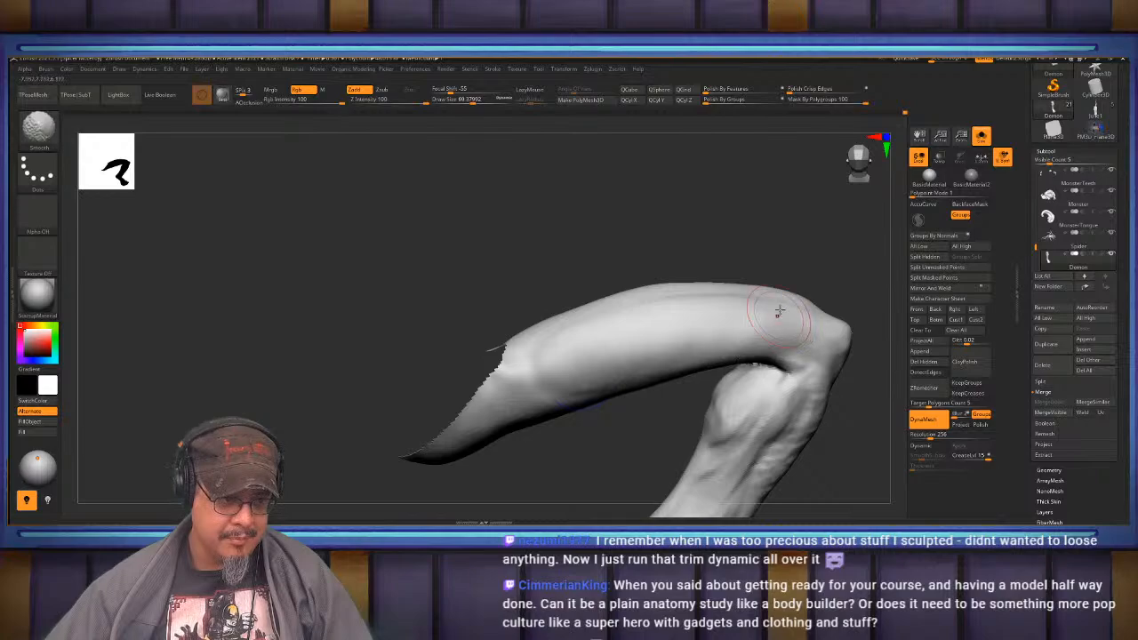
- Add crosswise ClayBuildup strokes to the thigh muscle above the knee and soften them with smoothing
{"action": "mouse_move", "coordinate": [778, 312]}
{"action": "right_mouse_down"}
{"action": "mouse_move", "coordinate": [703, 349]}
{"action": "mouse_move", "coordinate": [716, 318]}
{"action": "mouse_move", "coordinate": [667, 326]}
{"action": "right_mouse_up"}
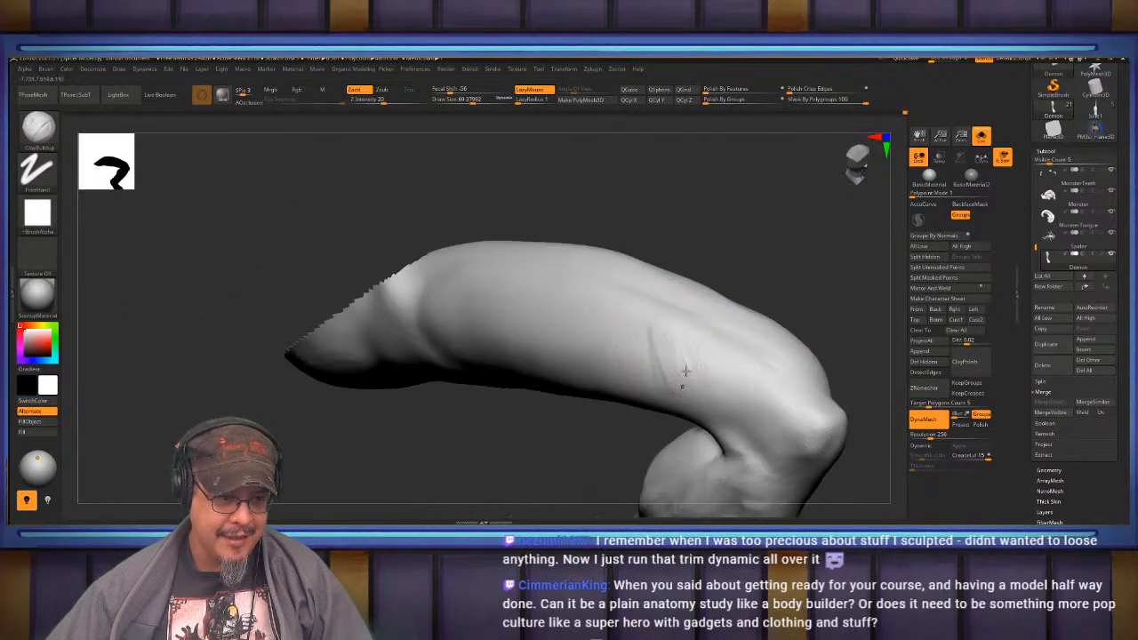
{"action": "left_click_drag", "start_coordinate": [686, 372], "coordinate": [667, 325]}
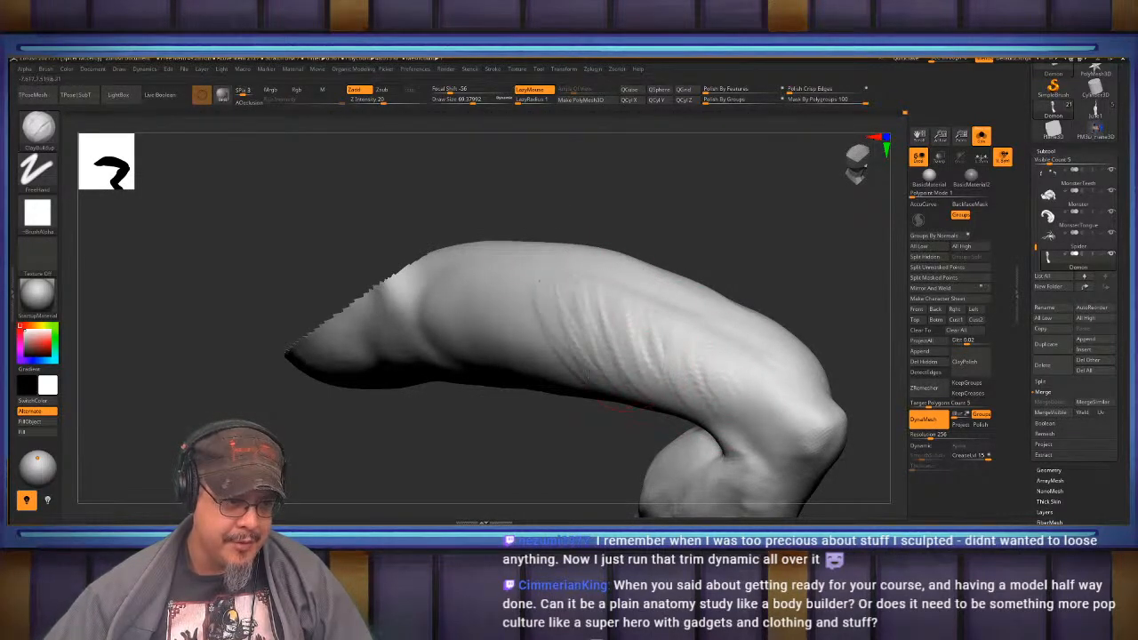
{"action": "key", "text": "shift"}
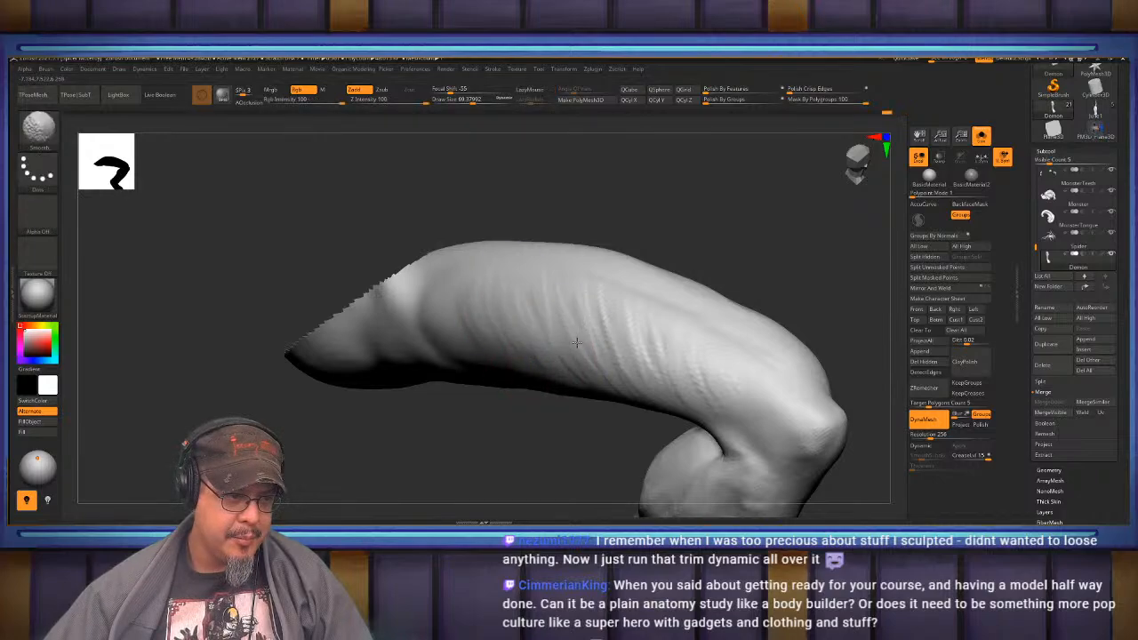
- Define the muscles above the knee with ClayBuildup at a draw size of about 39, and smooth the strokes into the knee
{"action": "mouse_move", "coordinate": [687, 298]}
{"action": "right_mouse_down"}
{"action": "mouse_move", "coordinate": [646, 274]}
{"action": "mouse_move", "coordinate": [567, 279]}
{"action": "mouse_move", "coordinate": [571, 339]}
{"action": "mouse_move", "coordinate": [490, 326]}
{"action": "right_mouse_up"}
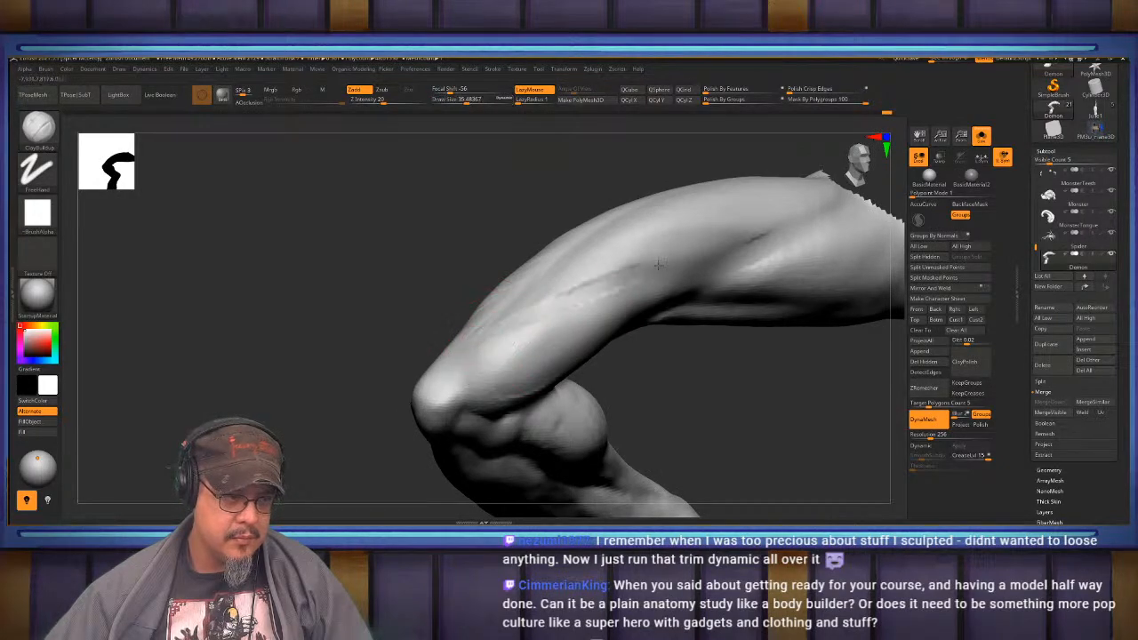
{"action": "key", "text": "shift"}
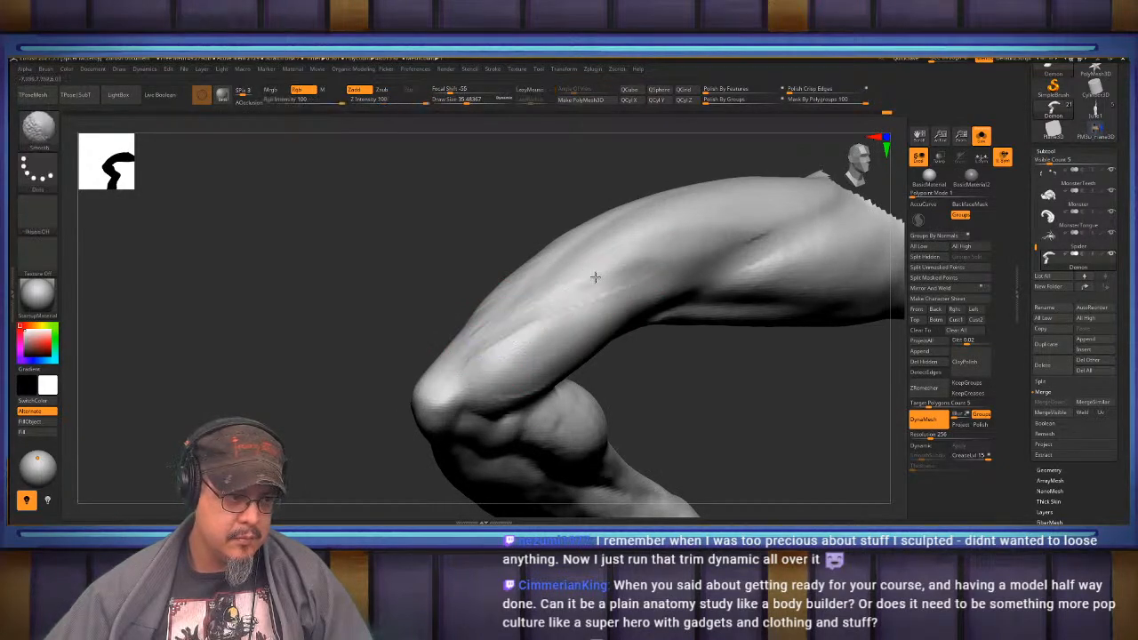
{"action": "mouse_move", "coordinate": [595, 277]}
{"action": "right_mouse_down"}
{"action": "mouse_move", "coordinate": [533, 346]}
{"action": "mouse_move", "coordinate": [614, 284]}
{"action": "mouse_move", "coordinate": [741, 226]}
{"action": "right_mouse_up"}
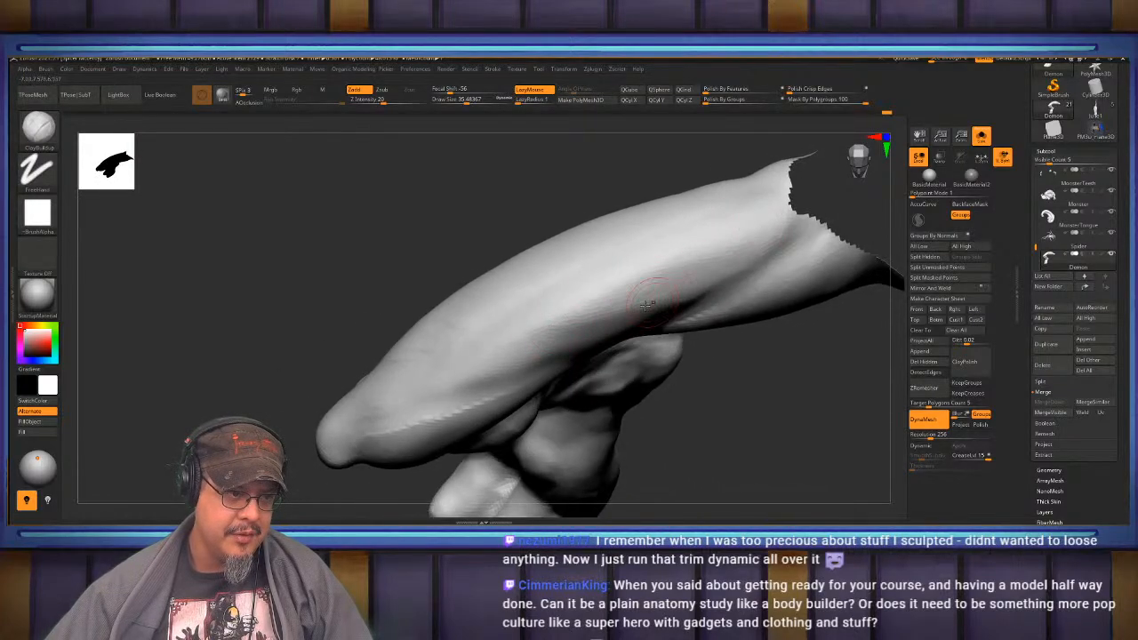
{"action": "mouse_move", "coordinate": [456, 392]}
{"action": "right_mouse_down"}
{"action": "mouse_move", "coordinate": [445, 355]}
{"action": "mouse_move", "coordinate": [463, 391]}
{"action": "mouse_move", "coordinate": [587, 411]}
{"action": "mouse_move", "coordinate": [526, 393]}
{"action": "mouse_move", "coordinate": [531, 405]}
{"action": "mouse_move", "coordinate": [518, 285]}
{"action": "mouse_move", "coordinate": [501, 345]}
{"action": "right_mouse_up"}
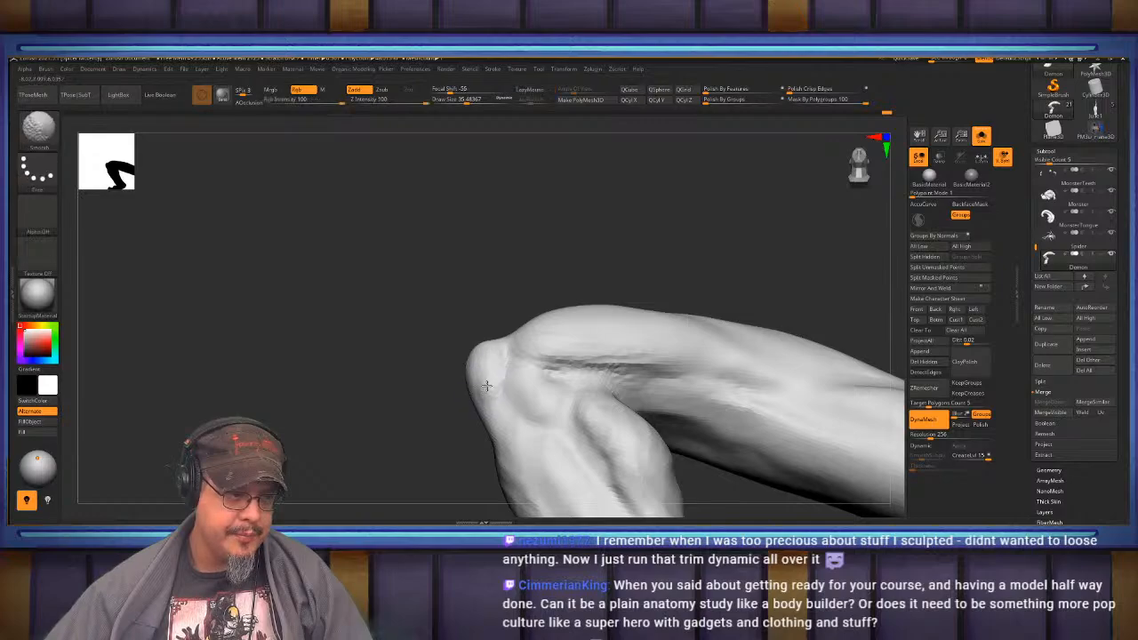
- Build up the long muscle over the front of the thigh with ClayBuildup at draw sizes of about 133 and 79
{"action": "right_click_drag", "start_coordinate": [483, 384], "coordinate": [557, 296]}
{"action": "key", "text": "b"}
{"action": "key", "text": "c"}
{"action": "key", "text": "b"}
{"action": "key", "text": "s"}
{"action": "left_click_drag", "start_coordinate": [559, 296], "coordinate": [584, 285]}
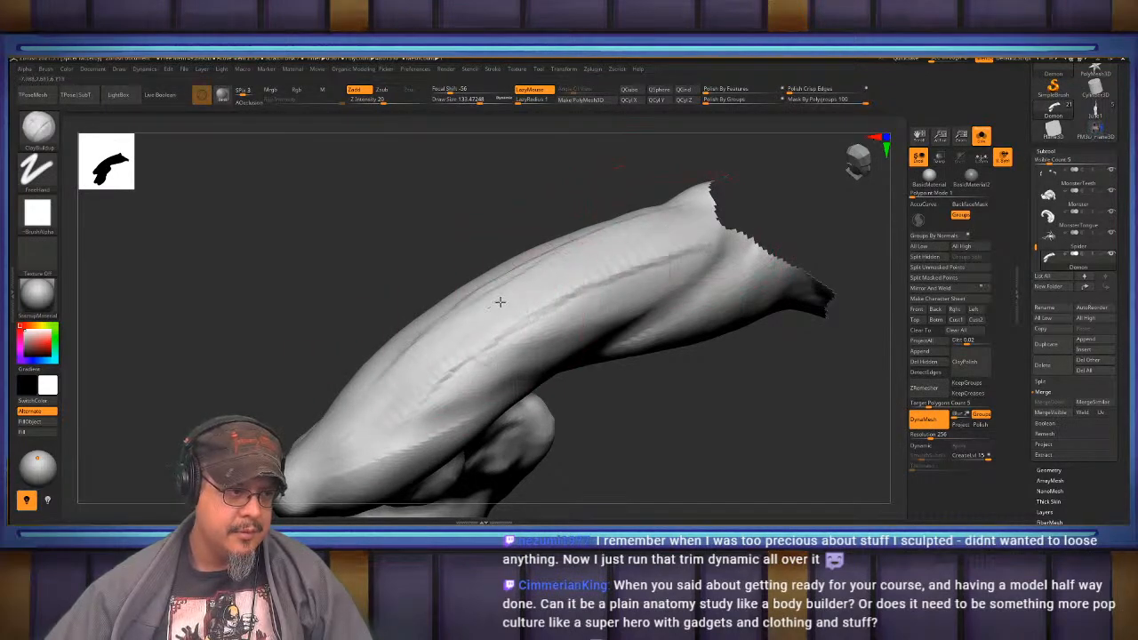
{"action": "key", "text": "s"}
{"action": "left_click_drag", "start_coordinate": [466, 384], "coordinate": [418, 402]}
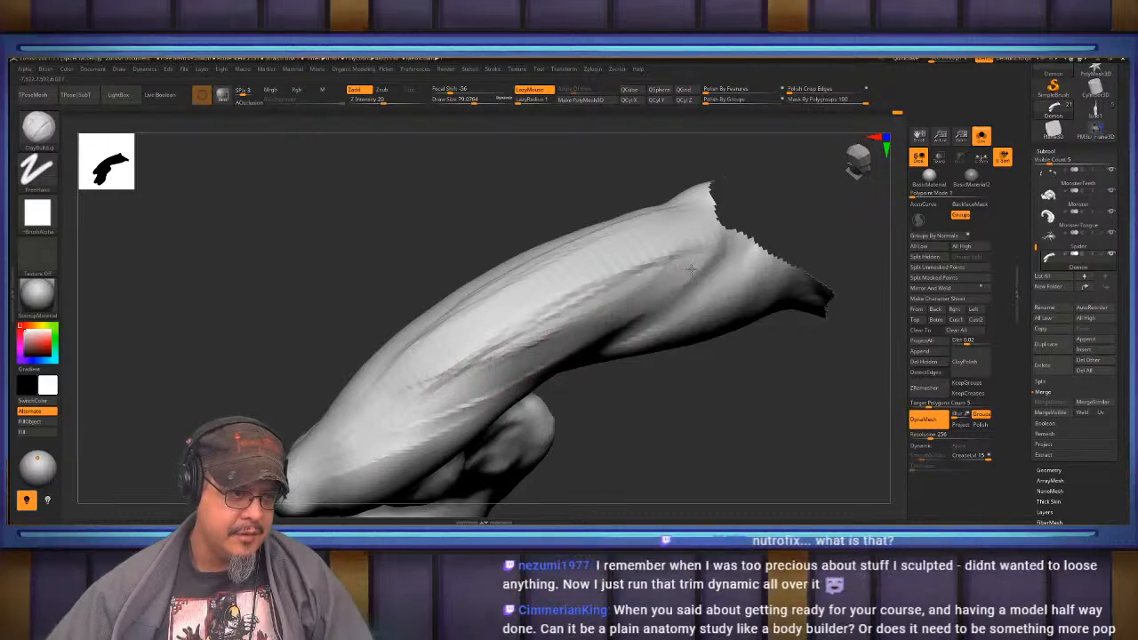
- Refine the knee folds and the grooves between the thigh muscles with ClayBuildup at a draw size of about 50, then smooth them
{"action": "mouse_move", "coordinate": [555, 294]}
{"action": "right_mouse_down"}
{"action": "mouse_move", "coordinate": [470, 312]}
{"action": "mouse_move", "coordinate": [490, 387]}
{"action": "mouse_move", "coordinate": [613, 308]}
{"action": "mouse_move", "coordinate": [574, 292]}
{"action": "mouse_move", "coordinate": [460, 354]}
{"action": "right_mouse_up"}
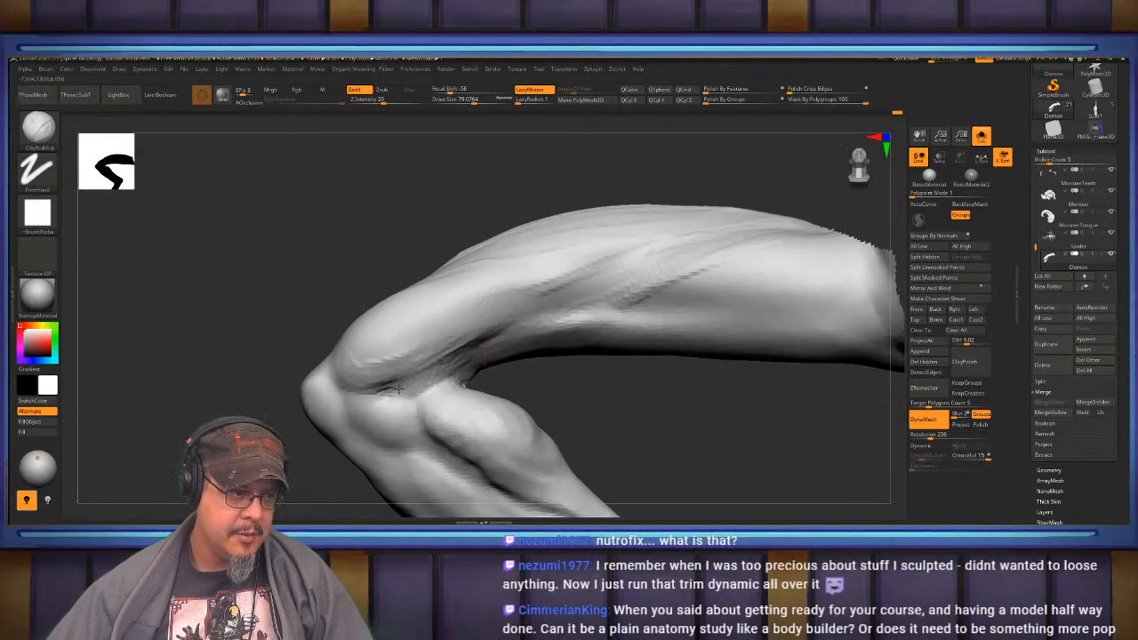
{"action": "mouse_move", "coordinate": [372, 456]}
{"action": "right_mouse_down"}
{"action": "mouse_move", "coordinate": [498, 392]}
{"action": "mouse_move", "coordinate": [494, 365]}
{"action": "mouse_move", "coordinate": [453, 348]}
{"action": "right_mouse_up"}
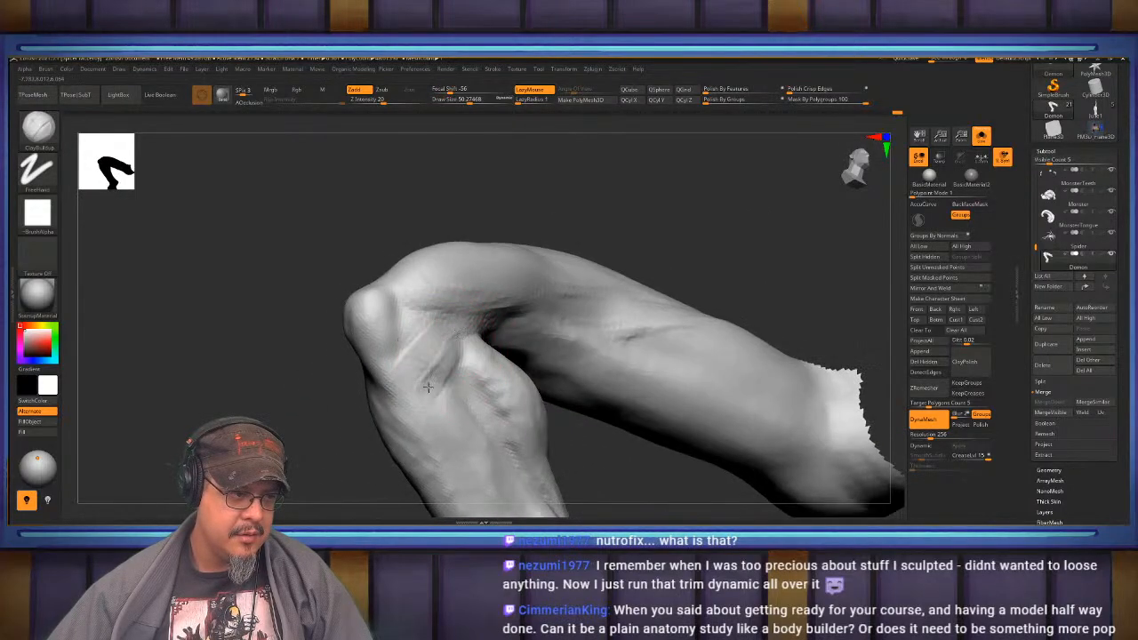
{"action": "right_click_drag", "start_coordinate": [486, 325], "coordinate": [442, 358]}
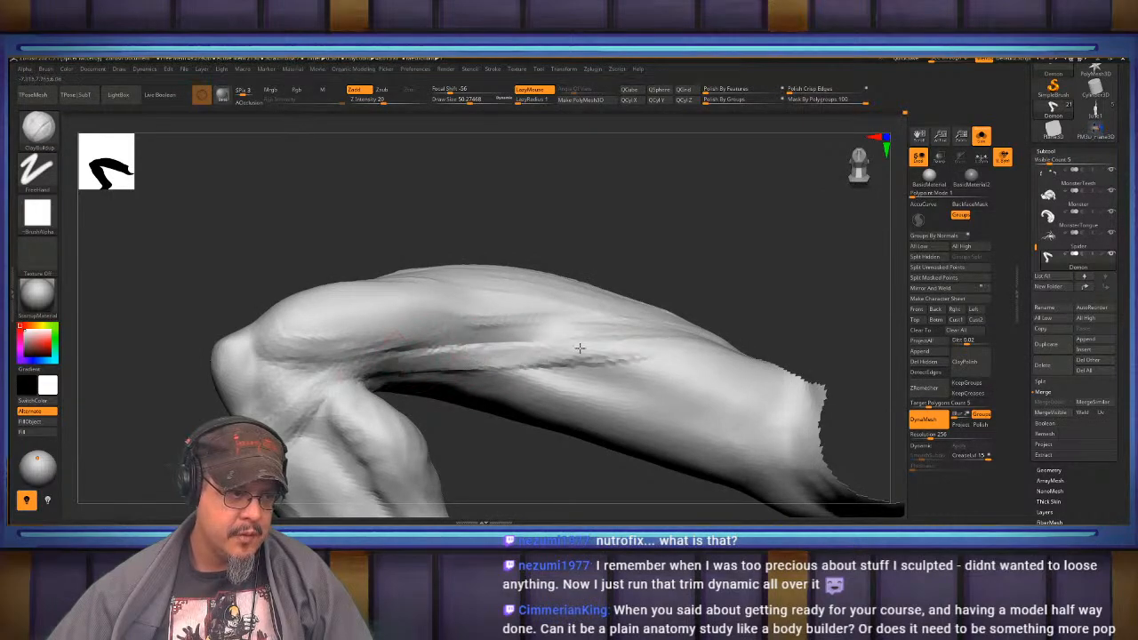
{"action": "mouse_move", "coordinate": [711, 351]}
{"action": "right_mouse_down"}
{"action": "mouse_move", "coordinate": [701, 371]}
{"action": "mouse_move", "coordinate": [628, 316]}
{"action": "right_mouse_up"}
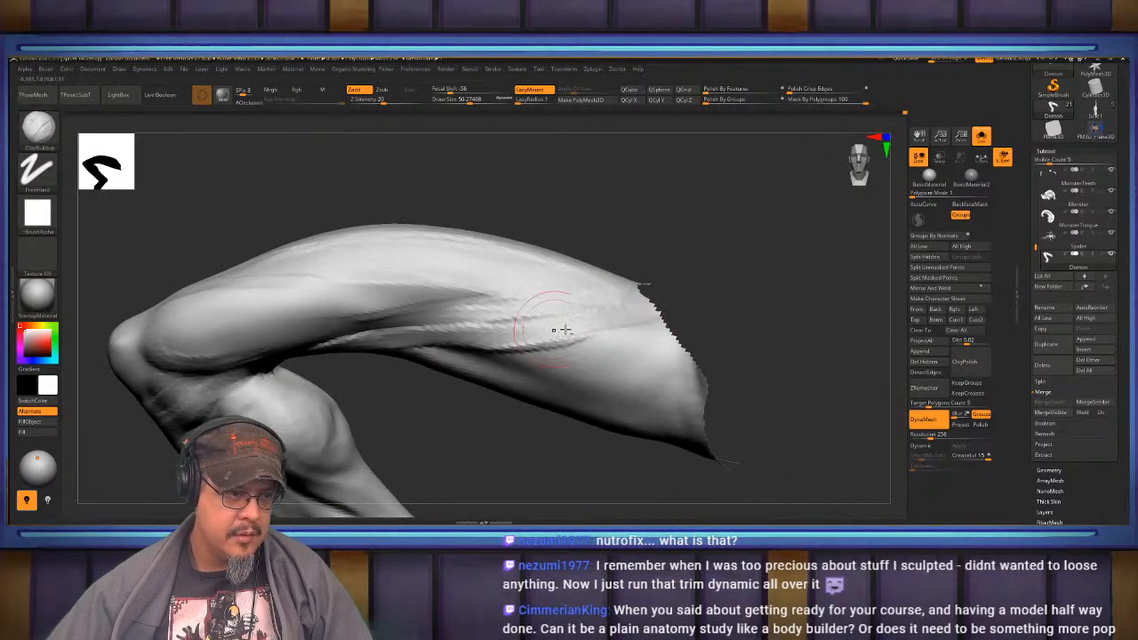
{"action": "key", "text": "shift"}
{"action": "mouse_move", "coordinate": [408, 338]}
{"action": "right_mouse_down"}
{"action": "mouse_move", "coordinate": [521, 305]}
{"action": "mouse_move", "coordinate": [539, 244]}
{"action": "mouse_move", "coordinate": [533, 311]}
{"action": "right_mouse_up"}
{"action": "key", "text": "shift"}
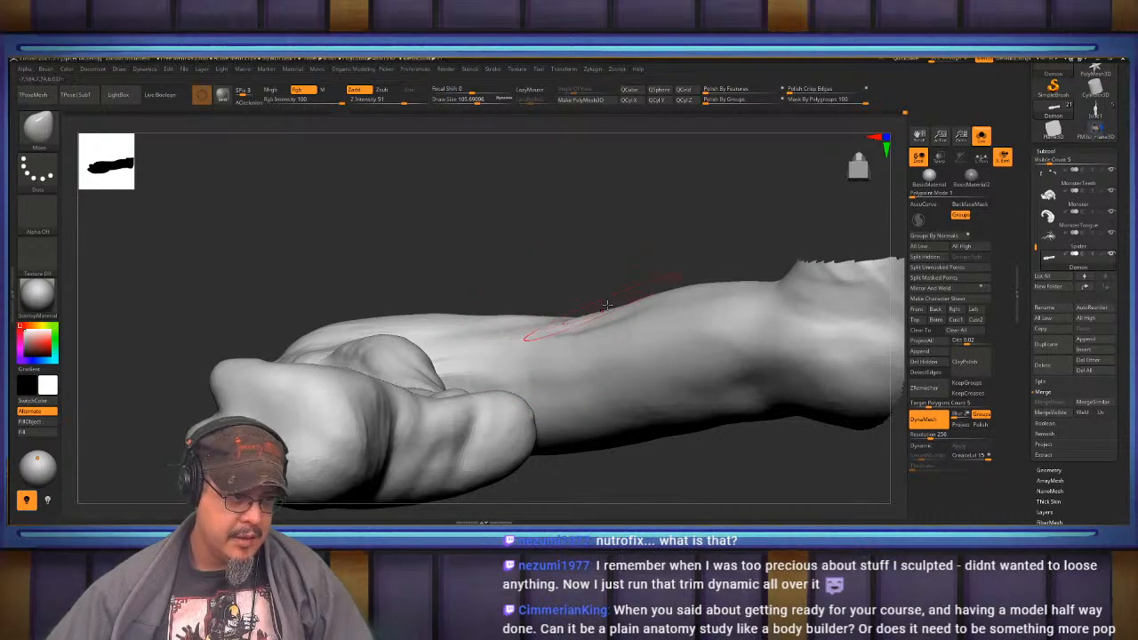
- Adjust the thigh's silhouette from the knee to the hip with the Move brush at a draw size of about 106
{"action": "right_click_drag", "start_coordinate": [607, 305], "coordinate": [570, 330]}
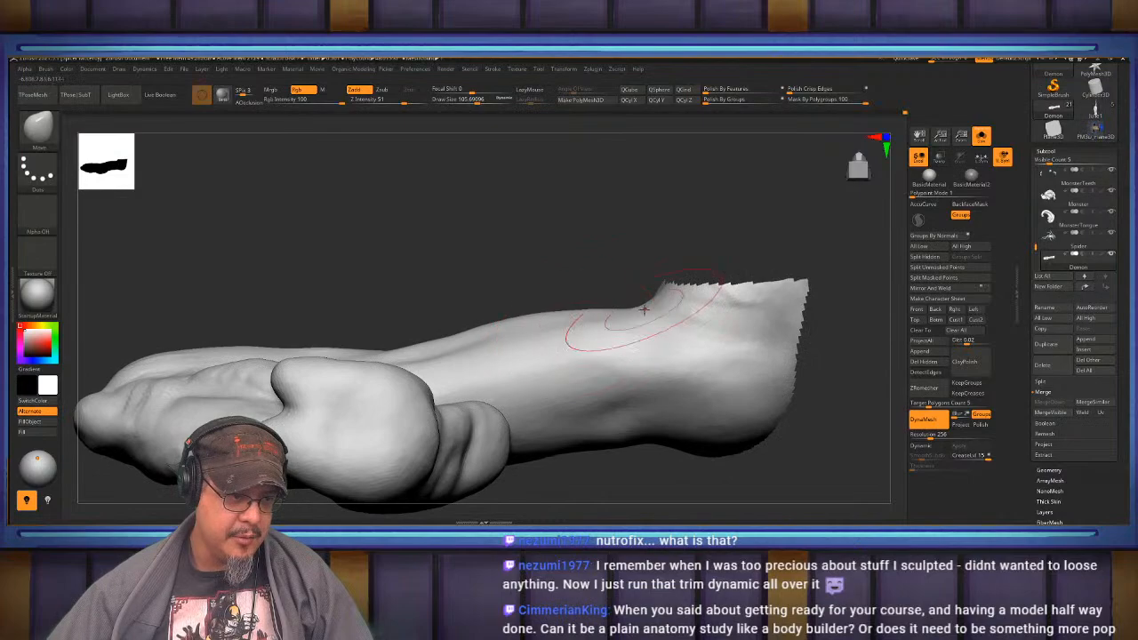
{"action": "right_click_drag", "start_coordinate": [647, 302], "coordinate": [505, 371]}
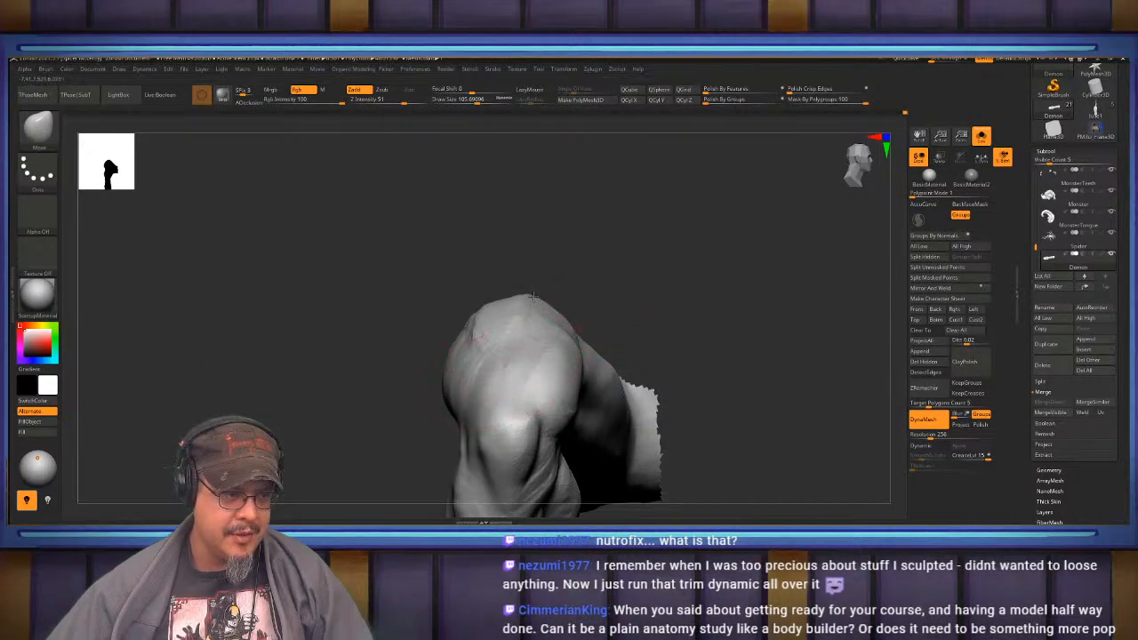
{"action": "right_click_drag", "start_coordinate": [533, 296], "coordinate": [486, 315]}
{"action": "mouse_move", "coordinate": [417, 352]}
{"action": "left_mouse_down", "text": "shift"}
{"action": "mouse_move", "coordinate": [534, 343]}
{"action": "mouse_move", "coordinate": [480, 342]}
{"action": "mouse_move", "coordinate": [489, 318]}
{"action": "left_mouse_up", "text": "shift"}
- Set the Move brush's draw size to about 102 and refine the curve of the thigh
{"action": "key", "text": "s"}
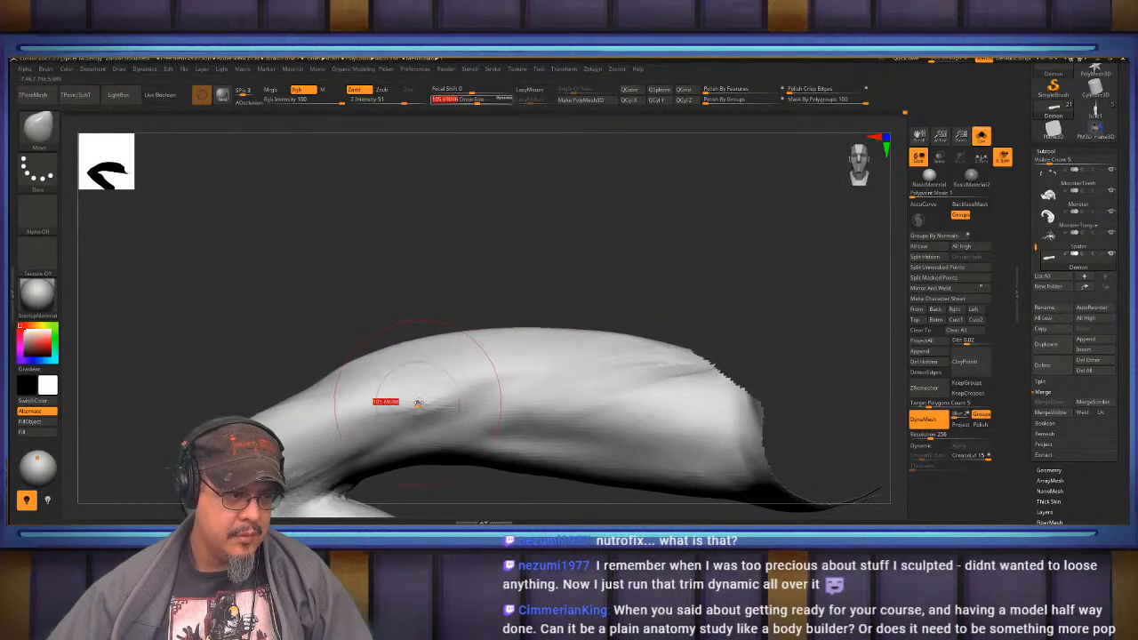
{"action": "left_click_drag", "start_coordinate": [419, 401], "coordinate": [417, 401]}
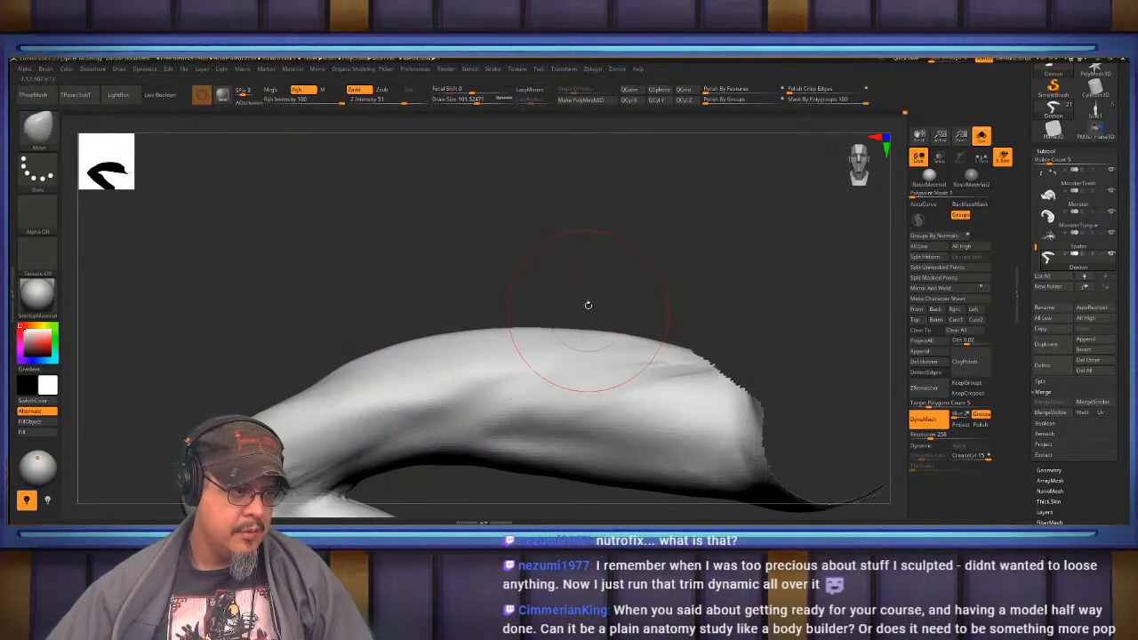
{"action": "mouse_move", "coordinate": [587, 305]}
{"action": "left_mouse_down"}
{"action": "mouse_move", "coordinate": [687, 301]}
{"action": "mouse_move", "coordinate": [655, 259]}
{"action": "left_mouse_up"}
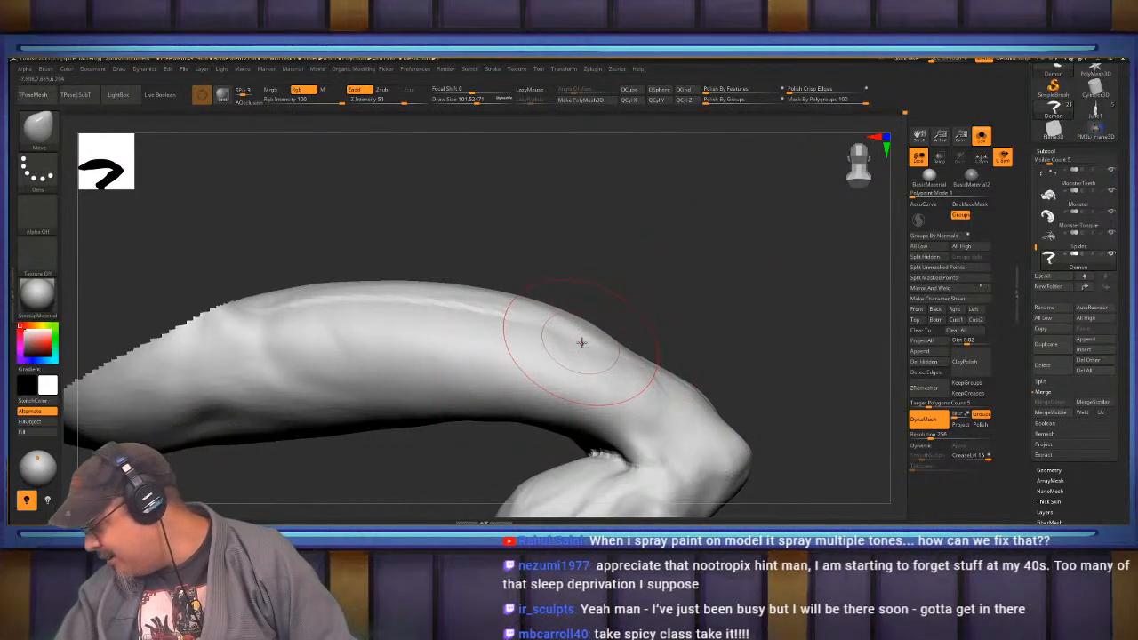
{"action": "mouse_move", "coordinate": [562, 270]}
{"action": "left_mouse_down"}
{"action": "mouse_move", "coordinate": [655, 376]}
{"action": "mouse_move", "coordinate": [579, 387]}
{"action": "mouse_move", "coordinate": [564, 401]}
{"action": "left_mouse_up"}
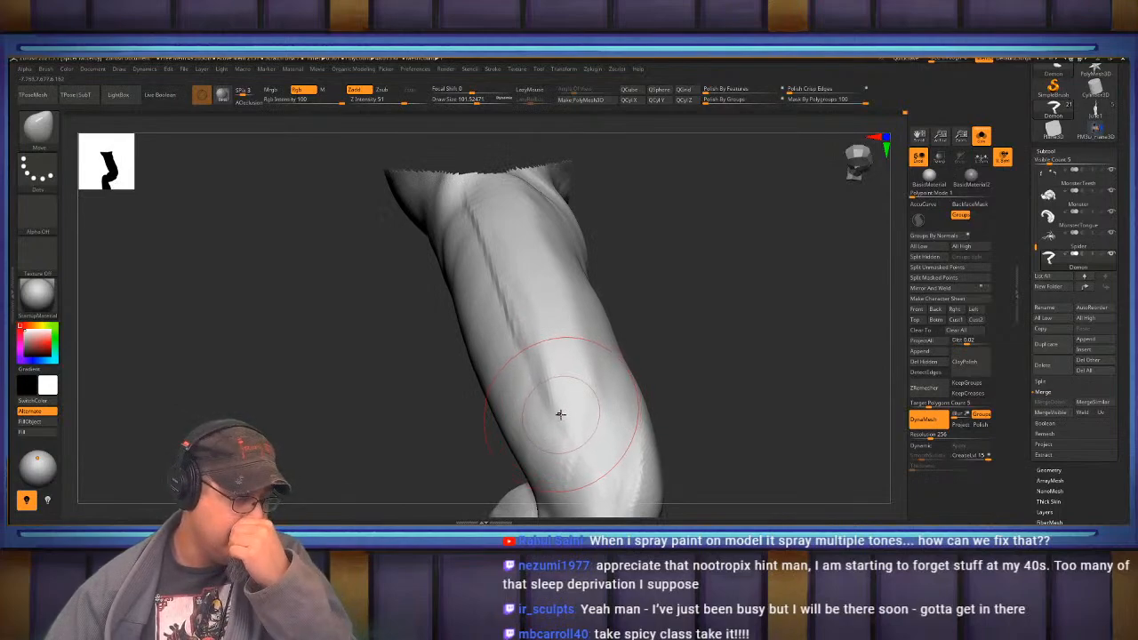
{"action": "mouse_move", "coordinate": [676, 379]}
{"action": "left_mouse_down"}
{"action": "mouse_move", "coordinate": [718, 386]}
{"action": "mouse_move", "coordinate": [563, 358]}
{"action": "left_mouse_up"}
- Lay lengthwise muscle strands down the upper side of the thigh with ClayBuildup at a draw size of about 102
{"action": "mouse_move", "coordinate": [564, 358]}
{"action": "right_mouse_down"}
{"action": "mouse_move", "coordinate": [592, 389]}
{"action": "mouse_move", "coordinate": [569, 406]}
{"action": "mouse_move", "coordinate": [483, 326]}
{"action": "mouse_move", "coordinate": [521, 329]}
{"action": "mouse_move", "coordinate": [516, 343]}
{"action": "mouse_move", "coordinate": [541, 332]}
{"action": "right_mouse_up"}
{"action": "key", "text": "b"}
{"action": "key", "text": "c"}
{"action": "key", "text": "b"}
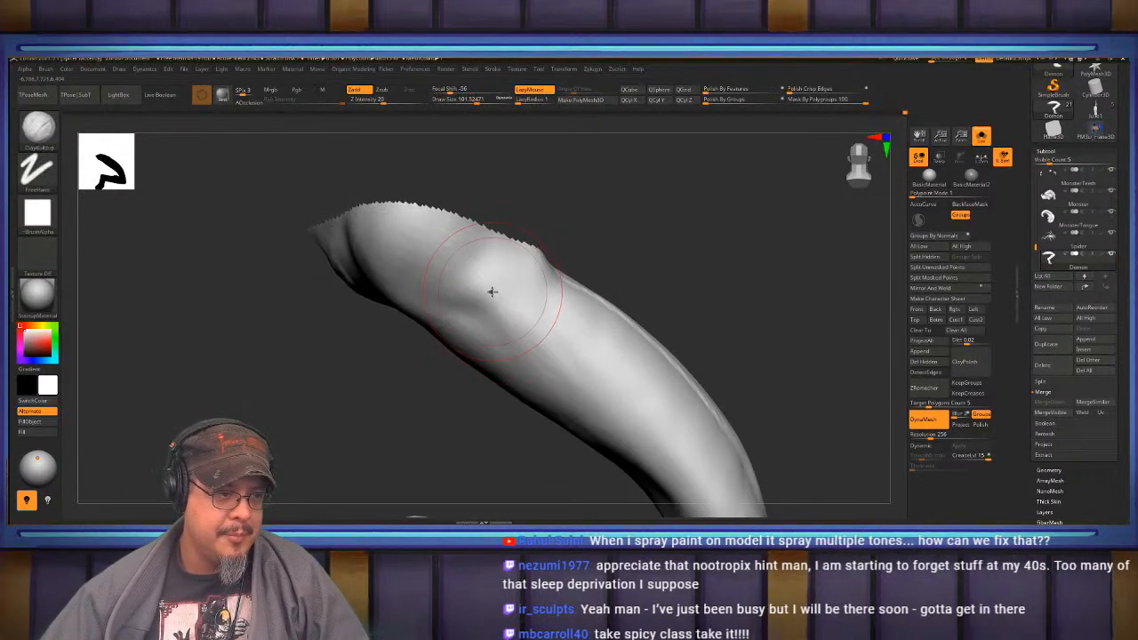
{"action": "left_click_drag", "start_coordinate": [502, 303], "coordinate": [590, 414]}
{"action": "mouse_move", "coordinate": [502, 330]}
{"action": "left_mouse_down"}
{"action": "mouse_move", "coordinate": [539, 330]}
{"action": "mouse_move", "coordinate": [644, 383]}
{"action": "left_mouse_up"}
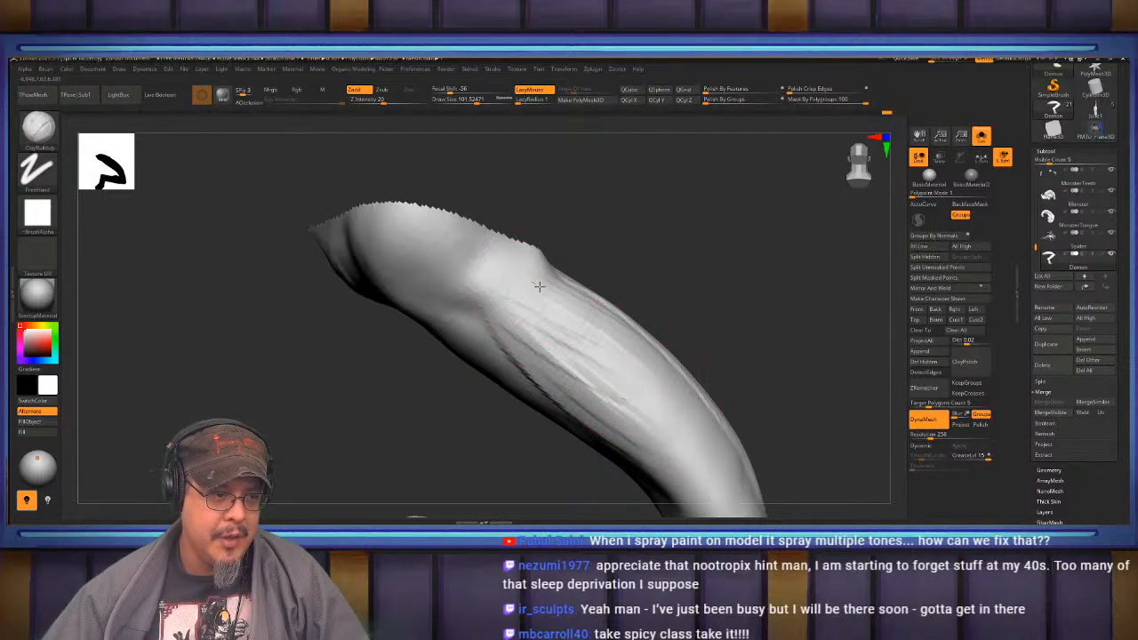
- Fill out the upper thigh muscle with overlapping lengthwise and crosswise ClayBuildup strokes
{"action": "right_click_drag", "start_coordinate": [539, 286], "coordinate": [503, 285]}
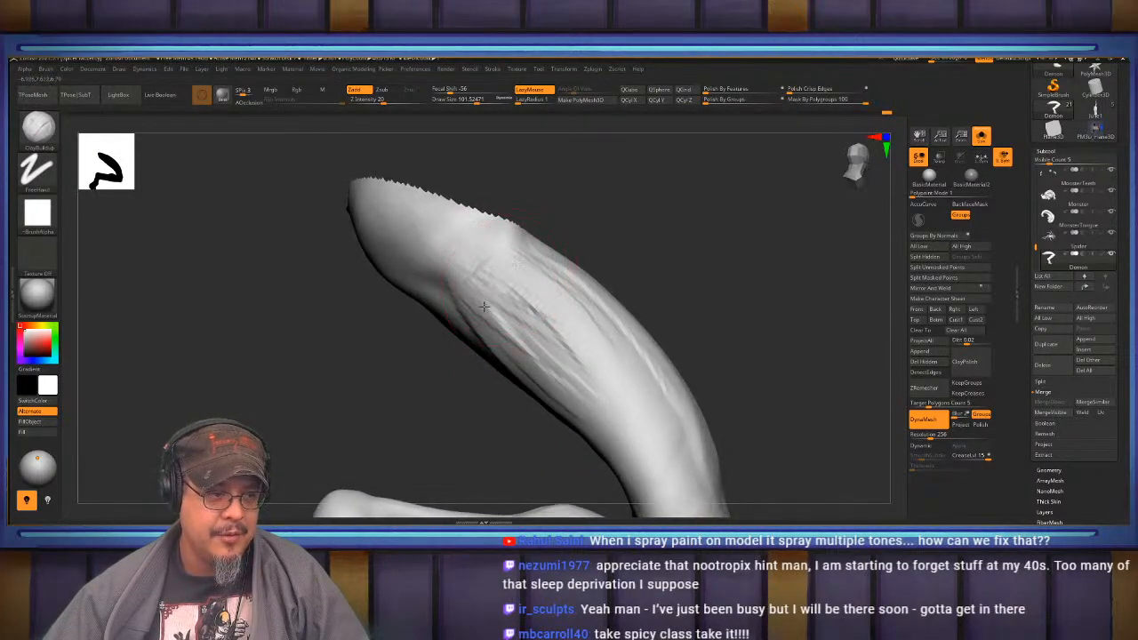
{"action": "mouse_move", "coordinate": [582, 319]}
{"action": "left_mouse_down"}
{"action": "mouse_move", "coordinate": [615, 361]}
{"action": "mouse_move", "coordinate": [580, 393]}
{"action": "left_mouse_up"}
{"action": "left_click_drag", "start_coordinate": [482, 313], "coordinate": [568, 350]}
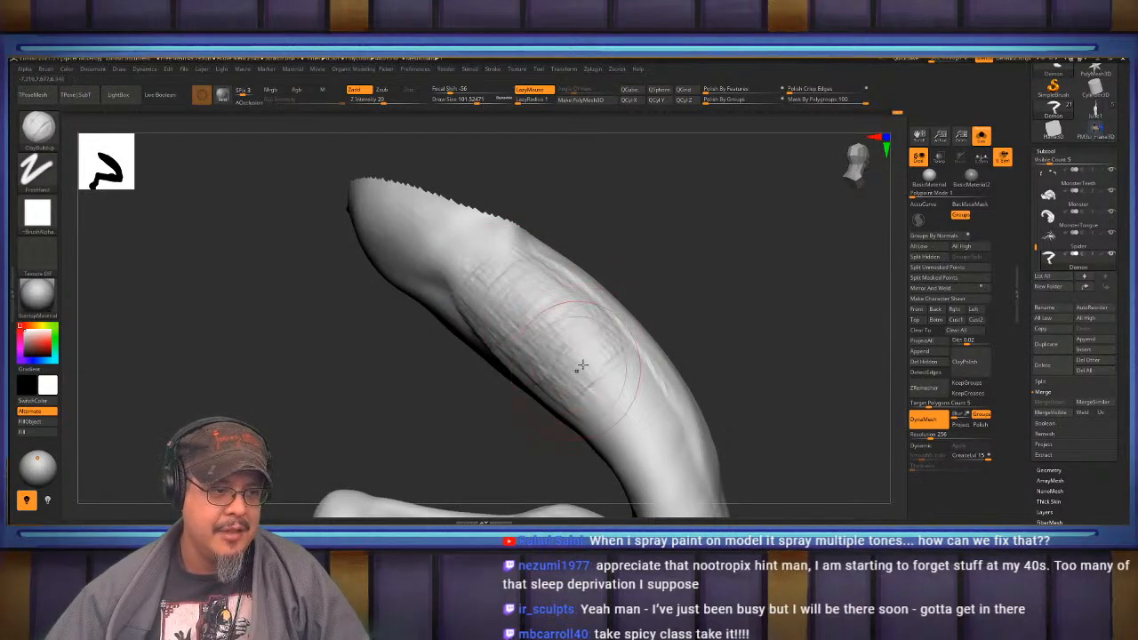
{"action": "right_click_drag", "start_coordinate": [588, 419], "coordinate": [584, 347], "text": "alt"}
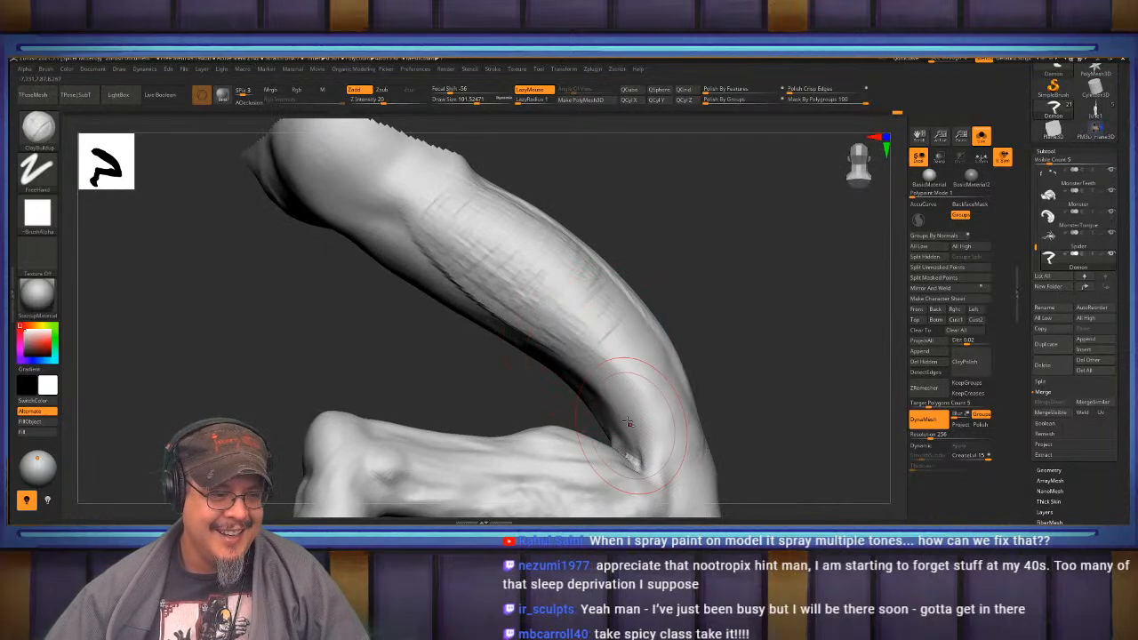
- Set ClayBuildup's draw size to about 97, build up the lower thigh toward the knee and smooth the strokes
{"action": "right_click_drag", "start_coordinate": [612, 396], "coordinate": [633, 423]}
{"action": "key", "text": "s"}
{"action": "left_click_drag", "start_coordinate": [626, 445], "coordinate": [634, 437]}
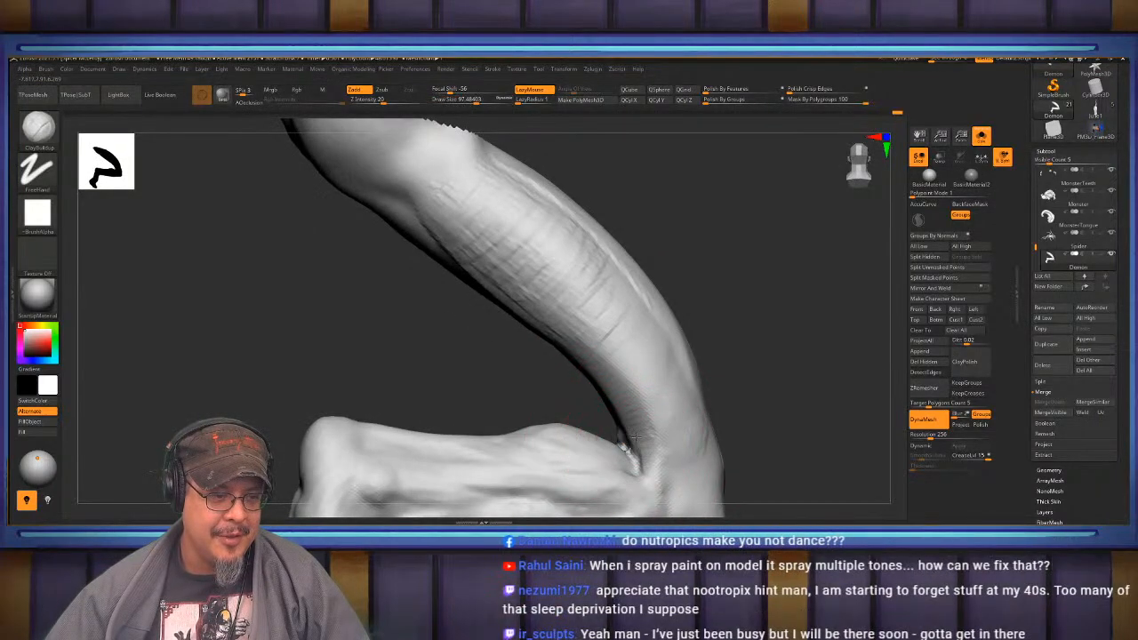
{"action": "right_click_drag", "start_coordinate": [648, 437], "coordinate": [631, 394]}
{"action": "right_click_drag", "start_coordinate": [685, 465], "coordinate": [666, 258]}
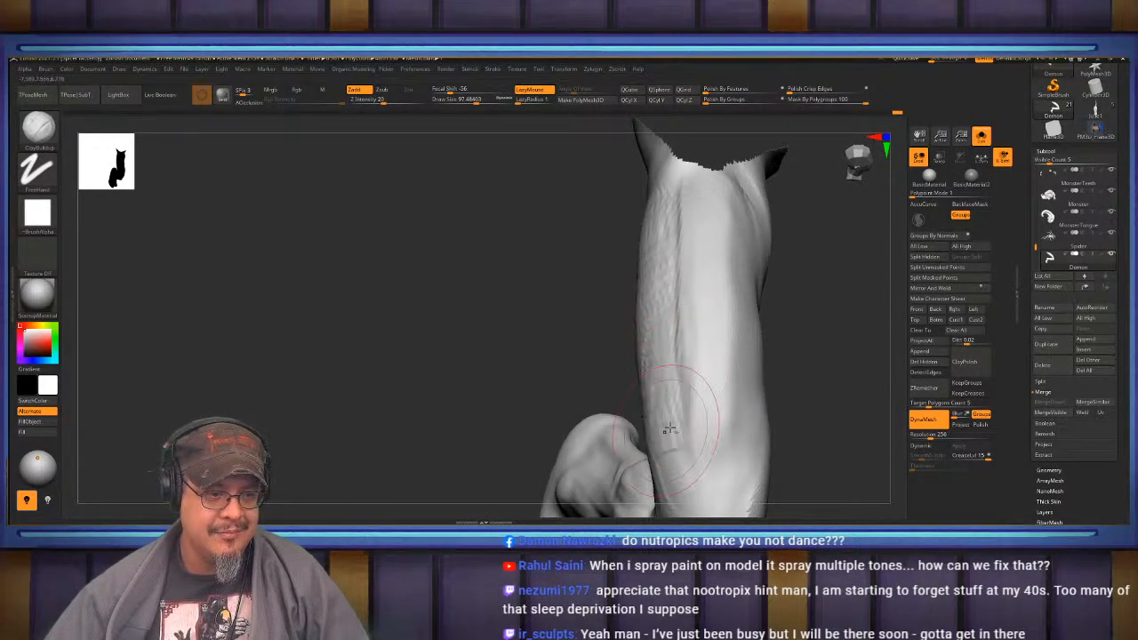
{"action": "mouse_move", "coordinate": [668, 430]}
{"action": "right_mouse_down"}
{"action": "mouse_move", "coordinate": [662, 441]}
{"action": "mouse_move", "coordinate": [677, 426]}
{"action": "mouse_move", "coordinate": [648, 421]}
{"action": "right_mouse_up"}
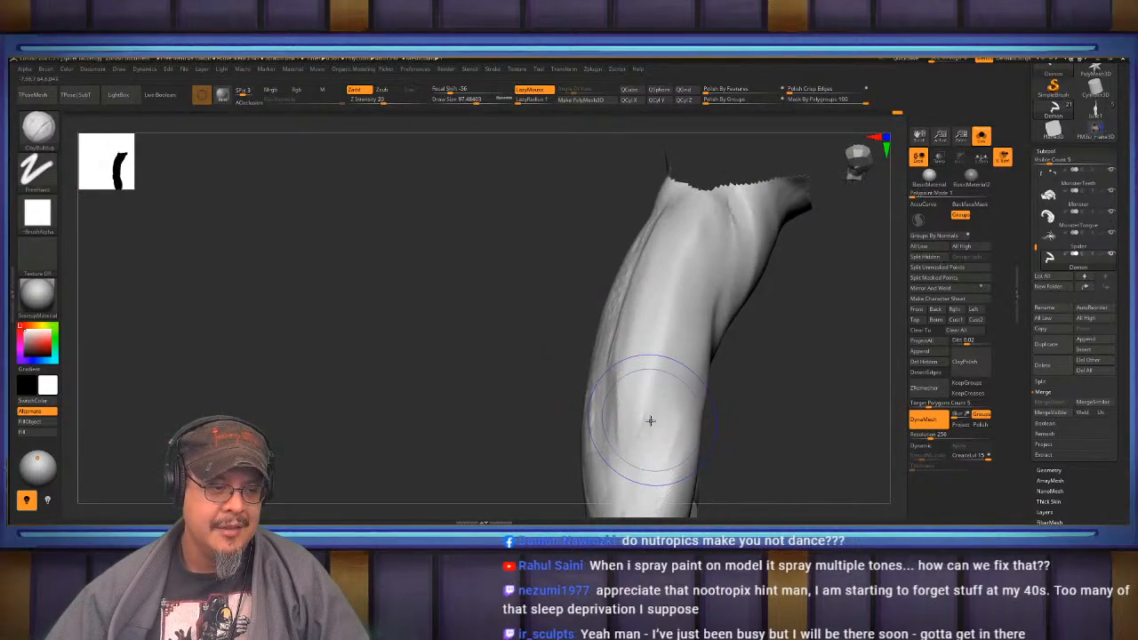
{"action": "mouse_move", "coordinate": [649, 422]}
{"action": "left_mouse_down", "text": "shift"}
{"action": "mouse_move", "coordinate": [631, 397]}
{"action": "mouse_move", "coordinate": [633, 427]}
{"action": "left_mouse_up", "text": "shift"}
{"action": "mouse_move", "coordinate": [636, 435]}
{"action": "right_mouse_down"}
{"action": "mouse_move", "coordinate": [643, 470]}
{"action": "mouse_move", "coordinate": [503, 307]}
{"action": "right_mouse_up"}
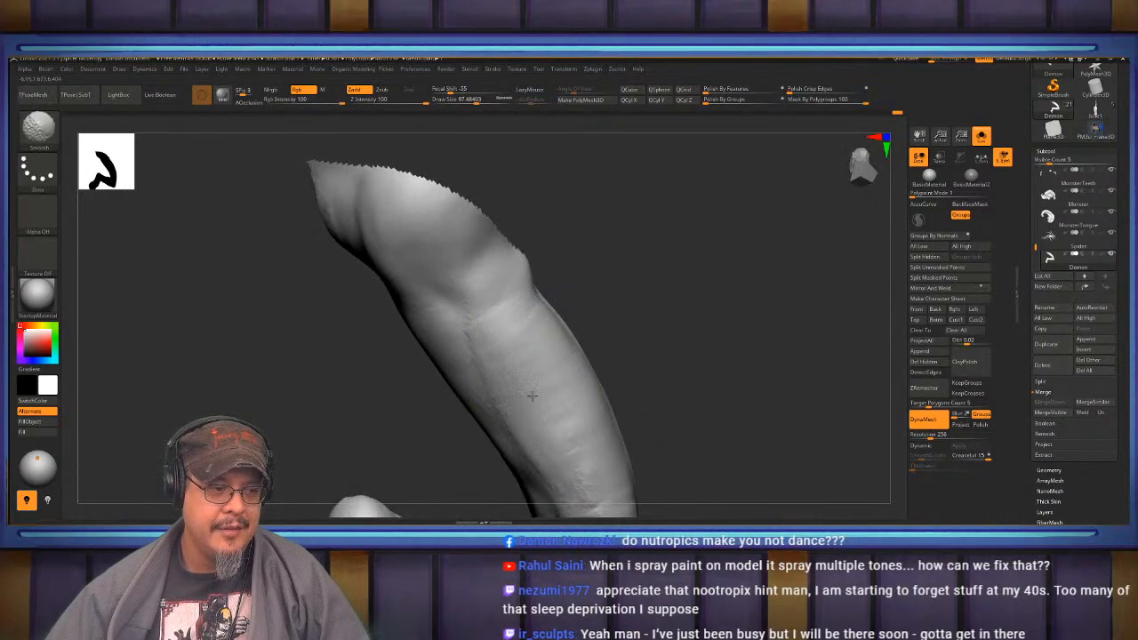
- Layer lengthwise and crosswise ClayBuildup strokes along the underside of the thigh below the hip
{"action": "mouse_move", "coordinate": [575, 437]}
{"action": "right_mouse_down"}
{"action": "mouse_move", "coordinate": [654, 355]}
{"action": "mouse_move", "coordinate": [655, 343]}
{"action": "mouse_move", "coordinate": [601, 299]}
{"action": "right_mouse_up"}
{"action": "mouse_move", "coordinate": [605, 307]}
{"action": "left_mouse_down"}
{"action": "mouse_move", "coordinate": [616, 383]}
{"action": "mouse_move", "coordinate": [623, 347]}
{"action": "left_mouse_up"}
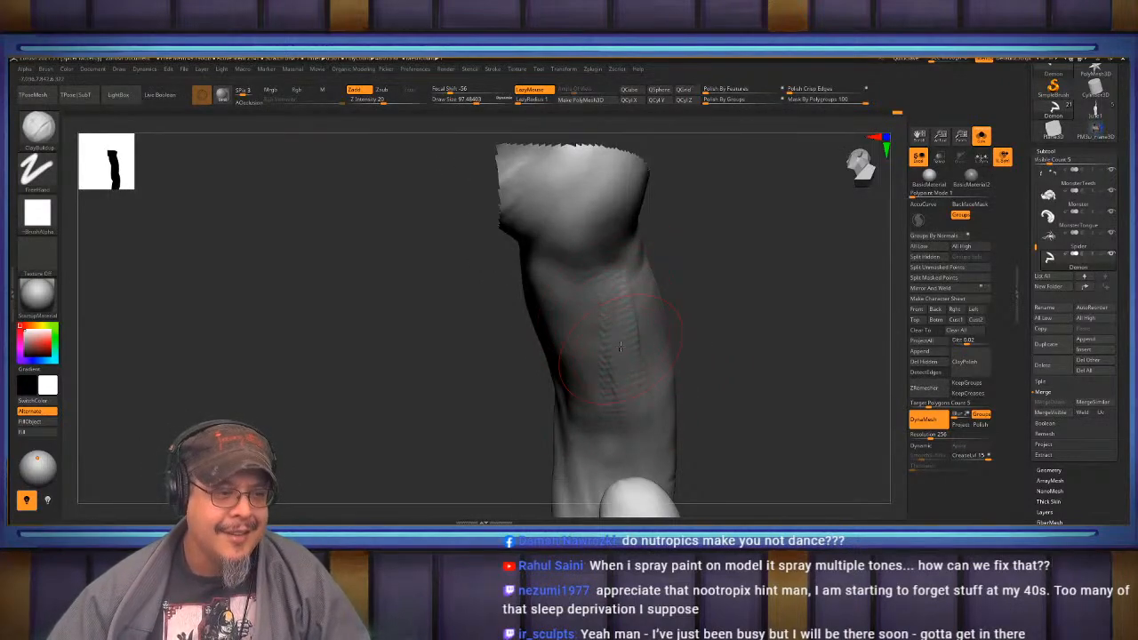
{"action": "right_click_drag", "start_coordinate": [623, 347], "coordinate": [607, 289]}
{"action": "left_click_drag", "start_coordinate": [607, 289], "coordinate": [578, 317]}
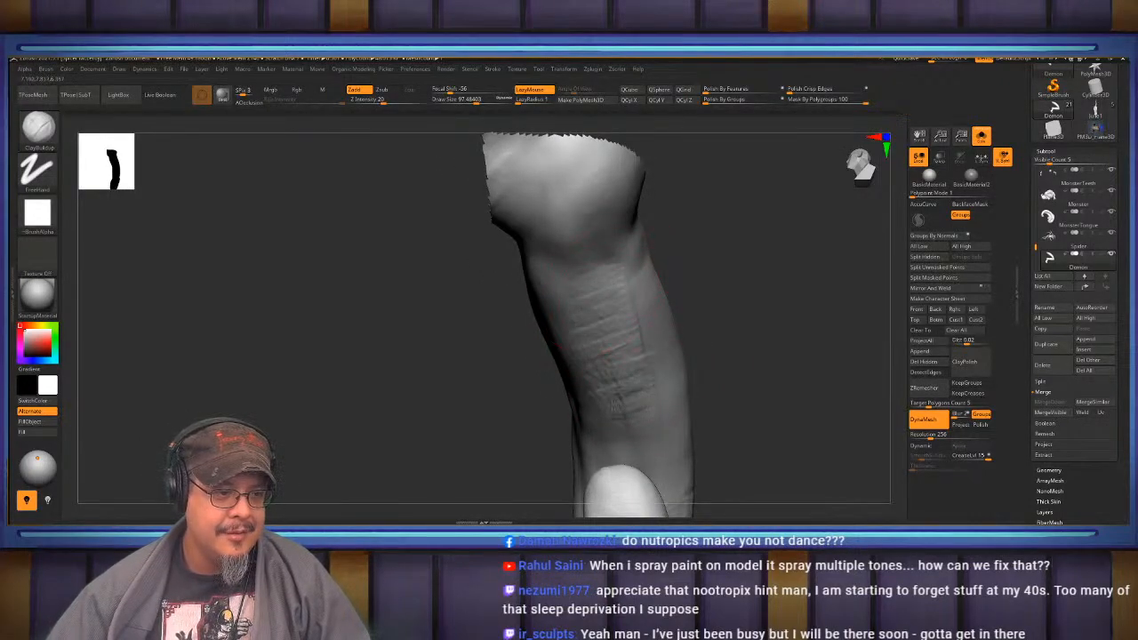
{"action": "mouse_move", "coordinate": [615, 405]}
{"action": "right_mouse_down"}
{"action": "mouse_move", "coordinate": [620, 342]}
{"action": "mouse_move", "coordinate": [602, 384]}
{"action": "right_mouse_up"}
- Set ClayBuildup's draw size to about 73, fill out the back of the thigh above the knee and smooth it
{"action": "key", "text": "s"}
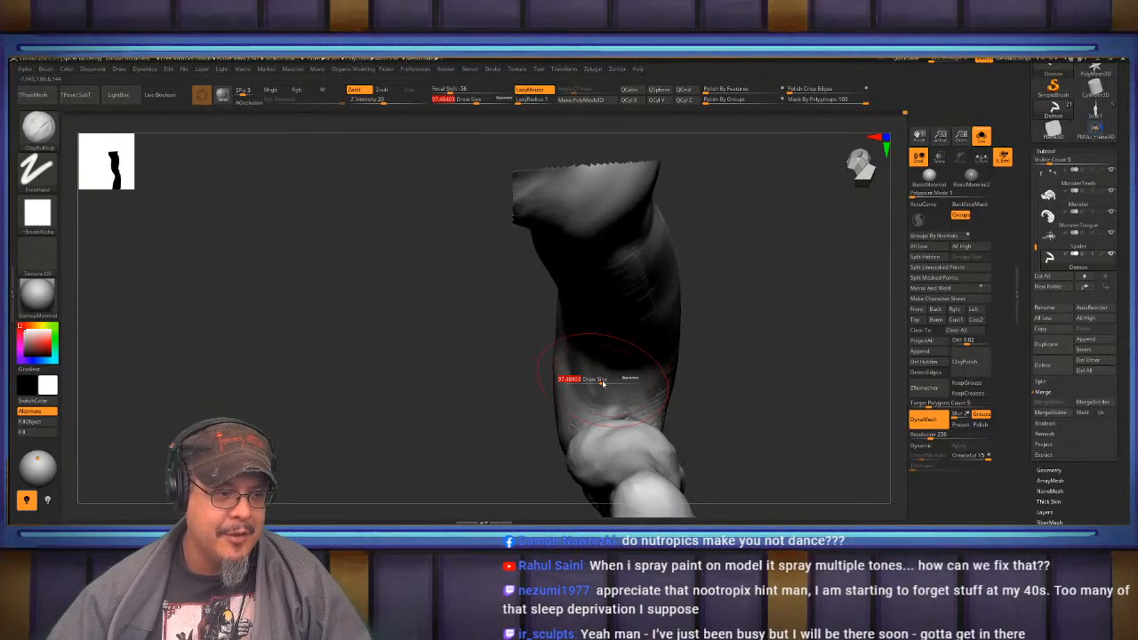
{"action": "left_click_drag", "start_coordinate": [603, 383], "coordinate": [599, 383]}
{"action": "mouse_move", "coordinate": [598, 382]}
{"action": "right_mouse_down"}
{"action": "mouse_move", "coordinate": [601, 367]}
{"action": "mouse_move", "coordinate": [635, 397]}
{"action": "right_mouse_up"}
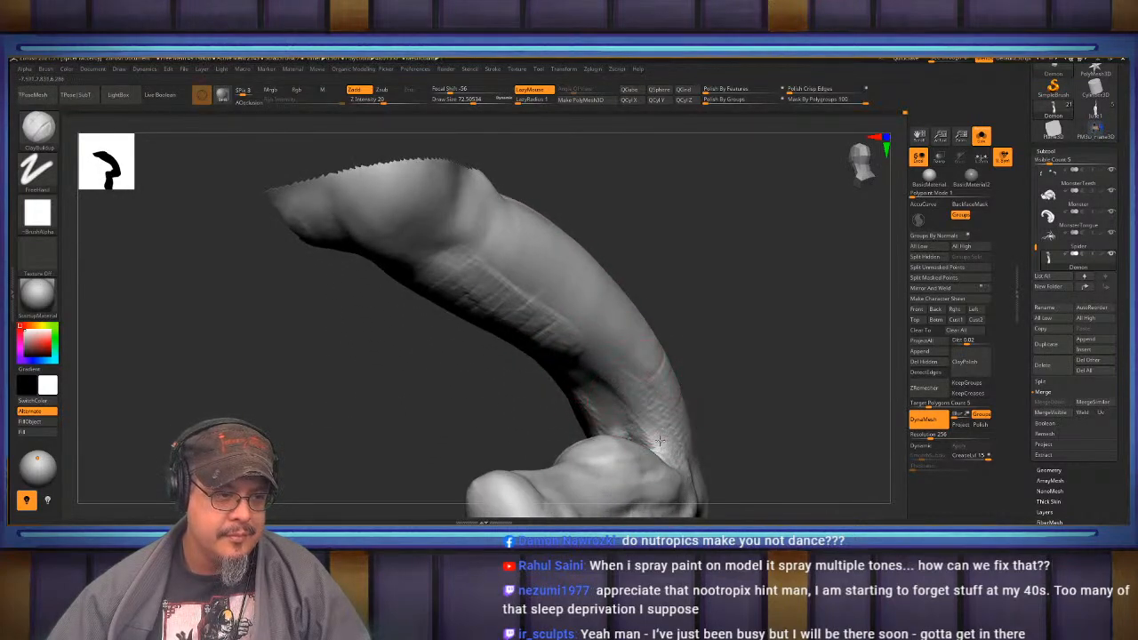
{"action": "right_click_drag", "start_coordinate": [601, 358], "coordinate": [585, 387]}
{"action": "left_click_drag", "start_coordinate": [581, 377], "coordinate": [605, 361]}
{"action": "right_click_drag", "start_coordinate": [601, 353], "coordinate": [580, 382]}
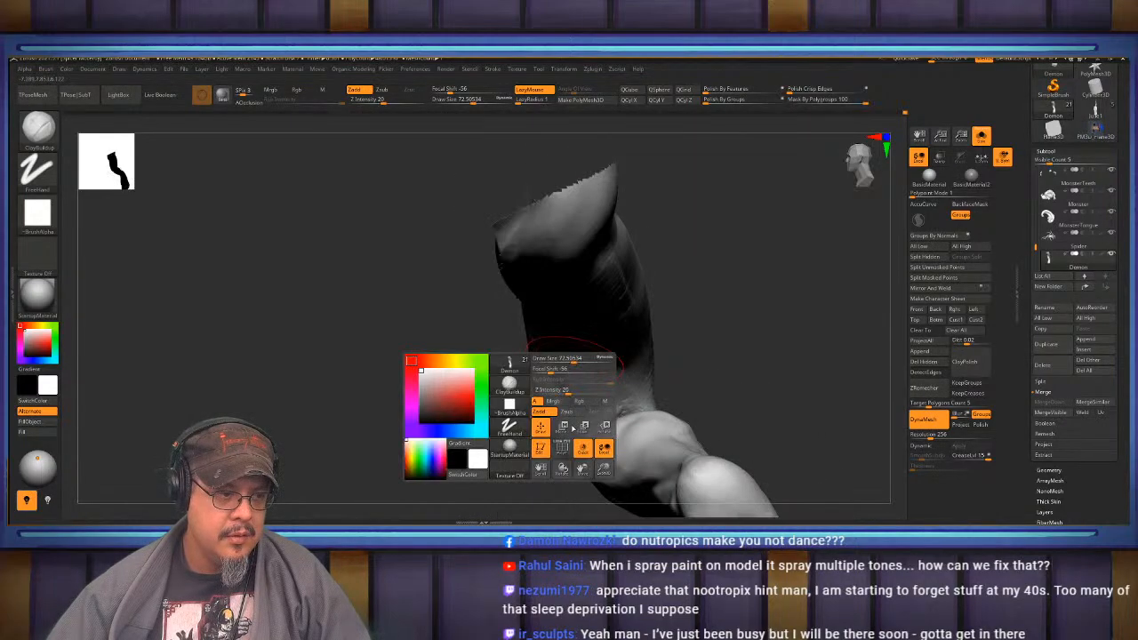
{"action": "right_click_drag", "start_coordinate": [586, 316], "coordinate": [562, 312]}
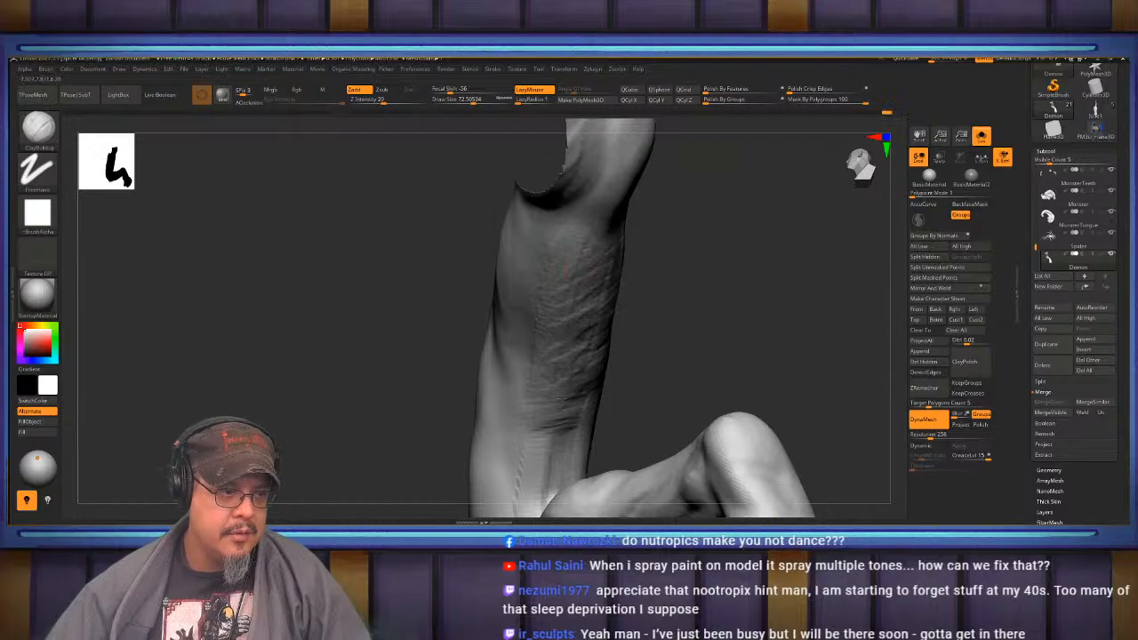
{"action": "key", "text": "shift"}
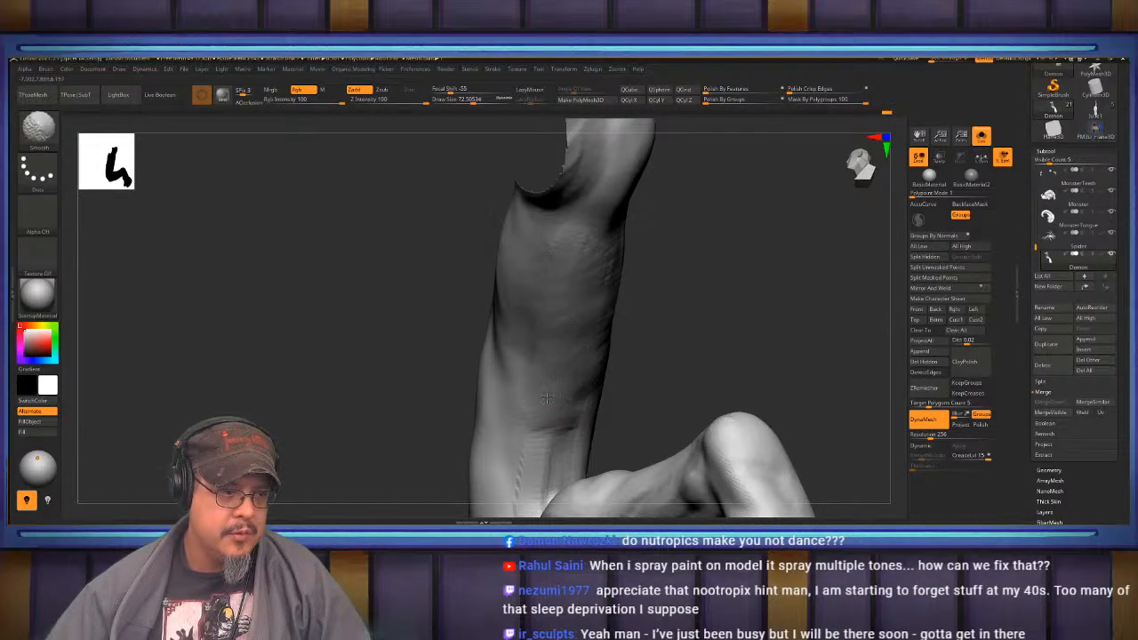
- Bring back the demon's hidden body parts so the whole figure shows around the reworked leg
{"action": "mouse_move", "coordinate": [547, 399]}
{"action": "right_mouse_down"}
{"action": "mouse_move", "coordinate": [603, 350]}
{"action": "mouse_move", "coordinate": [699, 338]}
{"action": "mouse_move", "coordinate": [701, 328]}
{"action": "right_mouse_up"}
{"action": "key", "text": "ctrl+shift"}
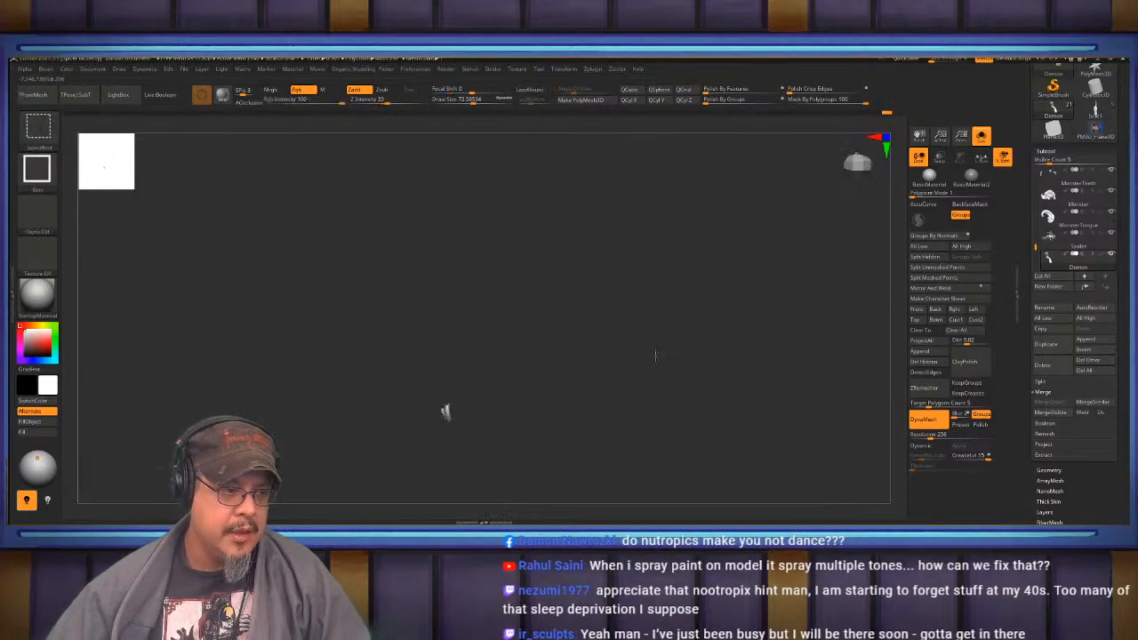
{"action": "left_click_drag", "start_coordinate": [657, 356], "coordinate": [666, 365], "text": "ctrl+shift"}
{"action": "mouse_move", "coordinate": [669, 377]}
{"action": "right_mouse_down"}
{"action": "mouse_move", "coordinate": [656, 300]}
{"action": "mouse_move", "coordinate": [705, 391]}
{"action": "mouse_move", "coordinate": [656, 368]}
{"action": "mouse_move", "coordinate": [676, 374]}
{"action": "mouse_move", "coordinate": [668, 353]}
{"action": "mouse_move", "coordinate": [654, 356]}
{"action": "right_mouse_up"}
{"action": "left_click", "coordinate": [676, 372], "text": "ctrl+shift"}
{"action": "right_click_drag", "start_coordinate": [654, 356], "coordinate": [710, 285], "text": "alt"}
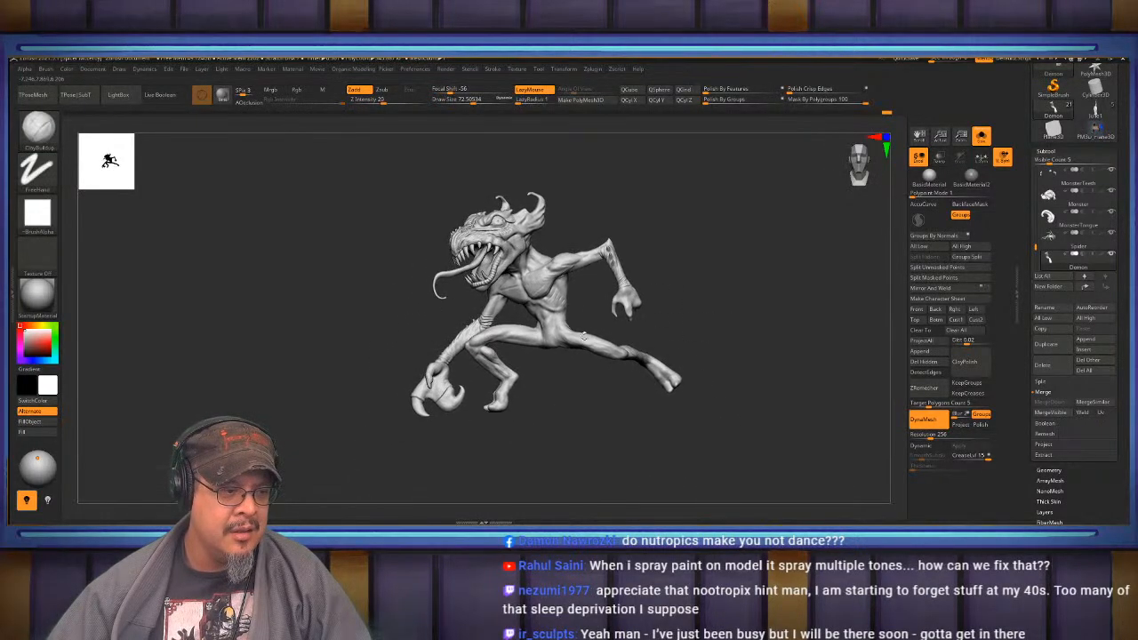
{"action": "mouse_move", "coordinate": [584, 336]}
{"action": "right_mouse_down", "text": "ctrl"}
{"action": "mouse_move", "coordinate": [567, 368]}
{"action": "mouse_move", "coordinate": [551, 273]}
{"action": "mouse_move", "coordinate": [509, 294]}
{"action": "mouse_move", "coordinate": [537, 361]}
{"action": "mouse_move", "coordinate": [510, 352]}
{"action": "mouse_move", "coordinate": [530, 331]}
{"action": "mouse_move", "coordinate": [518, 340]}
{"action": "mouse_move", "coordinate": [532, 380]}
{"action": "mouse_move", "coordinate": [578, 356]}
{"action": "mouse_move", "coordinate": [598, 312]}
{"action": "right_mouse_up", "text": "ctrl"}
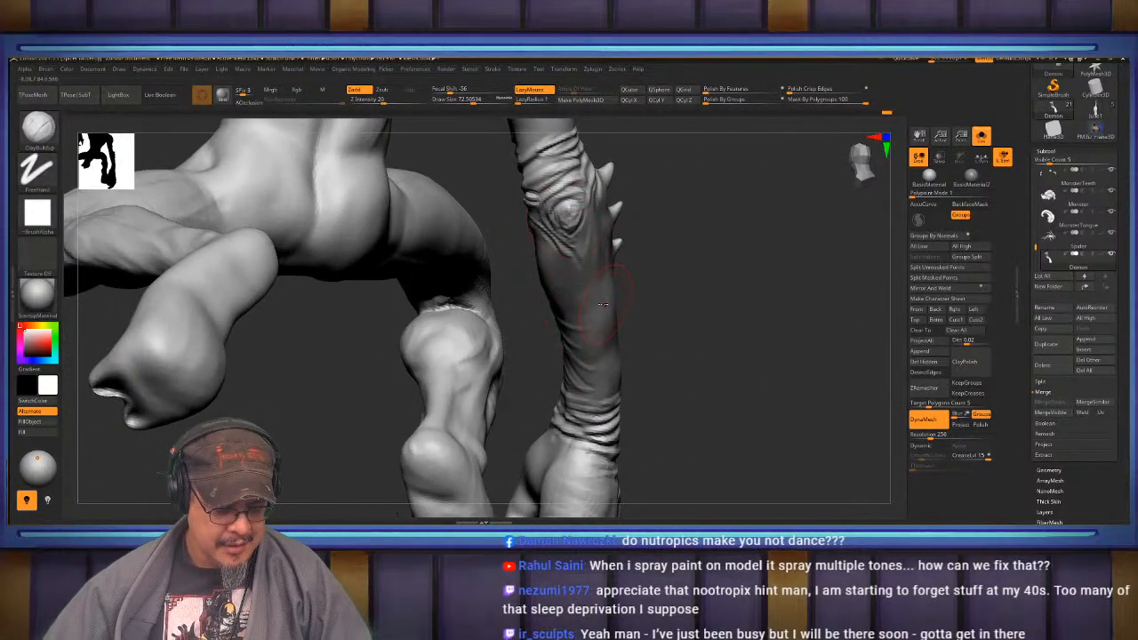
- Adjust the leg's shape behind the knee and along the inner thigh with the Move brush at draw sizes of about 161 and 83
{"action": "key", "text": "b"}
{"action": "key", "text": "m"}
{"action": "key", "text": "v"}
{"action": "right_click_drag", "start_coordinate": [418, 347], "coordinate": [465, 311]}
{"action": "key", "text": "s"}
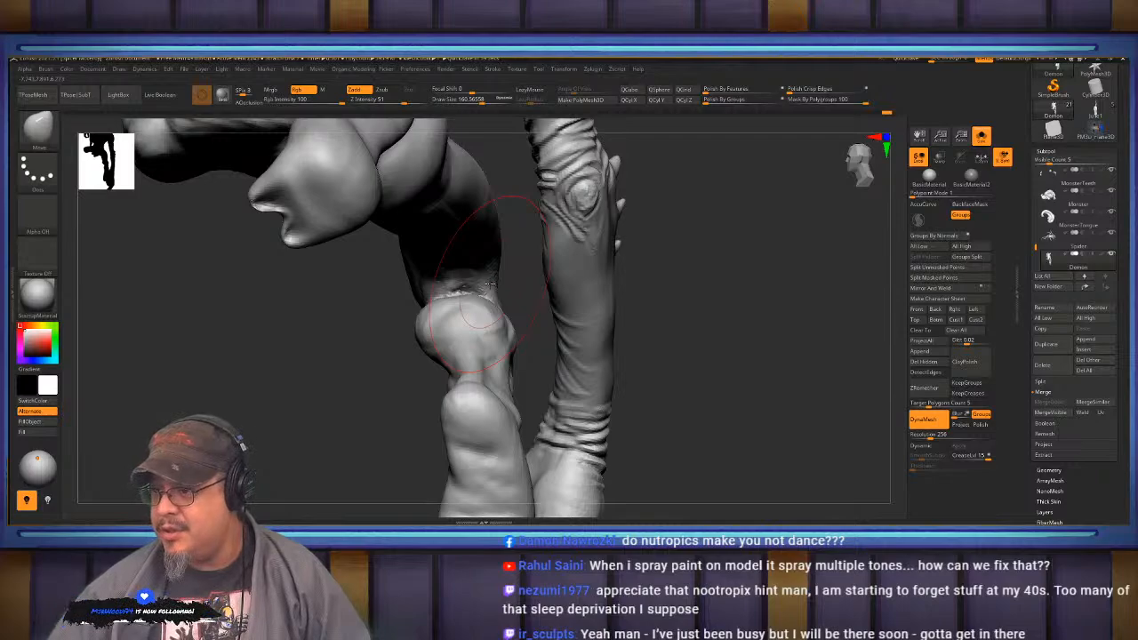
{"action": "mouse_move", "coordinate": [727, 305]}
{"action": "left_mouse_down"}
{"action": "mouse_move", "coordinate": [715, 291]}
{"action": "mouse_move", "coordinate": [664, 299]}
{"action": "mouse_move", "coordinate": [489, 360]}
{"action": "left_mouse_up"}
{"action": "mouse_move", "coordinate": [721, 285]}
{"action": "left_mouse_down"}
{"action": "mouse_move", "coordinate": [715, 311]}
{"action": "mouse_move", "coordinate": [454, 361]}
{"action": "mouse_move", "coordinate": [470, 332]}
{"action": "mouse_move", "coordinate": [495, 330]}
{"action": "mouse_move", "coordinate": [454, 347]}
{"action": "mouse_move", "coordinate": [523, 376]}
{"action": "left_mouse_up"}
{"action": "key", "text": "s"}
{"action": "left_click", "coordinate": [463, 351]}
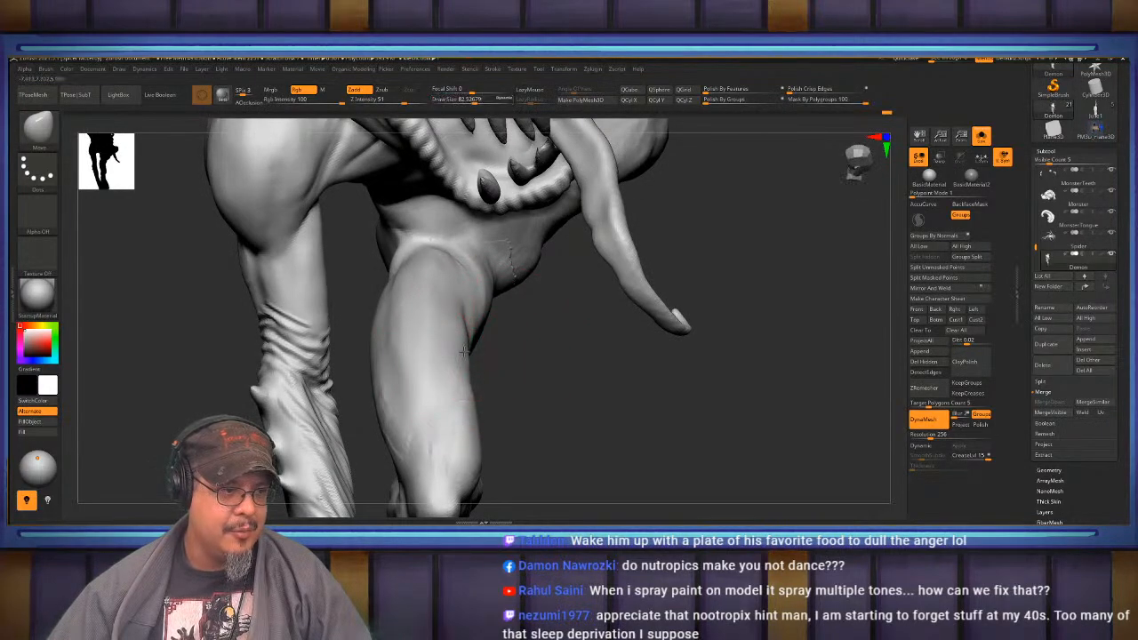
{"action": "mouse_move", "coordinate": [465, 334]}
{"action": "left_mouse_down"}
{"action": "mouse_move", "coordinate": [488, 394]}
{"action": "mouse_move", "coordinate": [494, 374]}
{"action": "mouse_move", "coordinate": [465, 323]}
{"action": "mouse_move", "coordinate": [492, 345]}
{"action": "mouse_move", "coordinate": [457, 375]}
{"action": "mouse_move", "coordinate": [462, 351]}
{"action": "left_mouse_up"}
- Build up the muscle between the upper thigh and hip with ClayBuildup at a draw size of about 83
{"action": "mouse_move", "coordinate": [464, 352]}
{"action": "right_mouse_down"}
{"action": "mouse_move", "coordinate": [506, 366]}
{"action": "mouse_move", "coordinate": [493, 346]}
{"action": "mouse_move", "coordinate": [477, 350]}
{"action": "right_mouse_up"}
{"action": "key", "text": "b"}
{"action": "key", "text": "c"}
{"action": "key", "text": "b"}
{"action": "left_click_drag", "start_coordinate": [506, 323], "coordinate": [475, 335]}
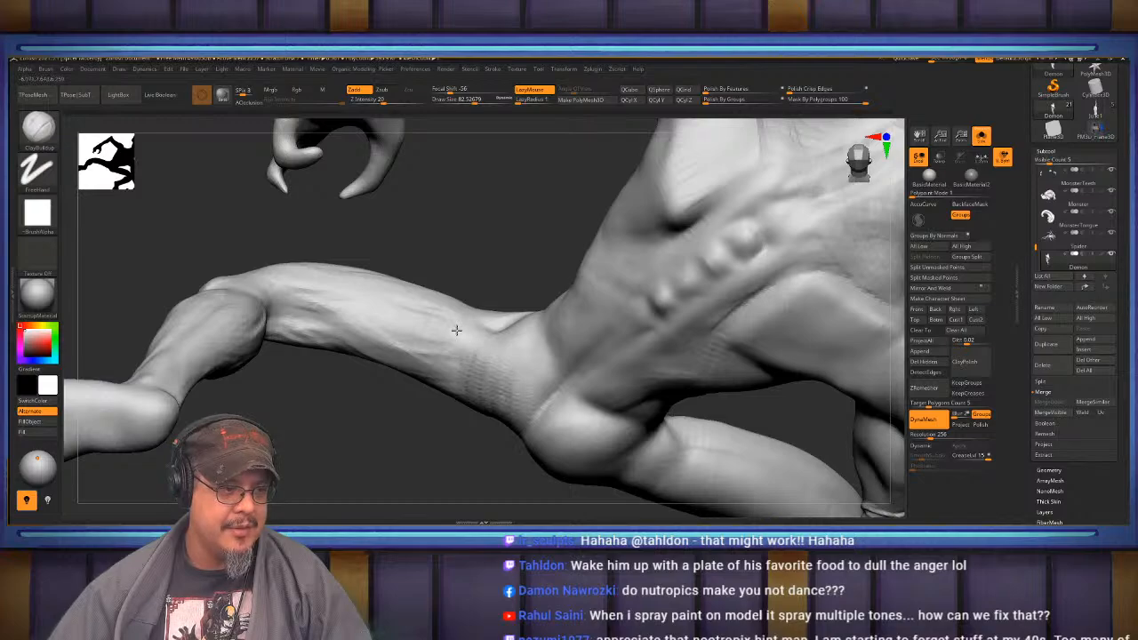
- Turn off Solo and examine the demon within the full Spawn scene
{"action": "mouse_move", "coordinate": [473, 372]}
{"action": "right_mouse_down", "text": "ctrl"}
{"action": "mouse_move", "coordinate": [475, 343]}
{"action": "mouse_move", "coordinate": [635, 348]}
{"action": "mouse_move", "coordinate": [601, 365]}
{"action": "mouse_move", "coordinate": [519, 371]}
{"action": "mouse_move", "coordinate": [555, 393]}
{"action": "mouse_move", "coordinate": [562, 442]}
{"action": "mouse_move", "coordinate": [516, 364]}
{"action": "mouse_move", "coordinate": [520, 384]}
{"action": "mouse_move", "coordinate": [626, 388]}
{"action": "right_mouse_up", "text": "ctrl"}
{"action": "left_click", "coordinate": [982, 138]}
{"action": "right_click_drag", "start_coordinate": [208, 300], "coordinate": [316, 349]}
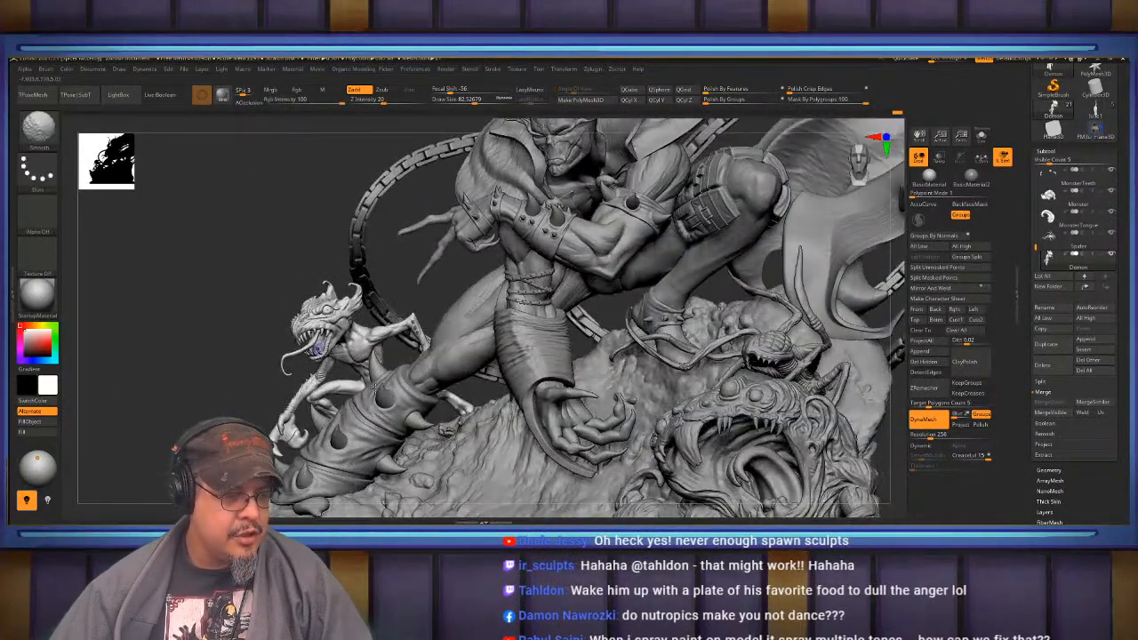
{"action": "right_click_drag", "start_coordinate": [374, 389], "coordinate": [456, 355]}
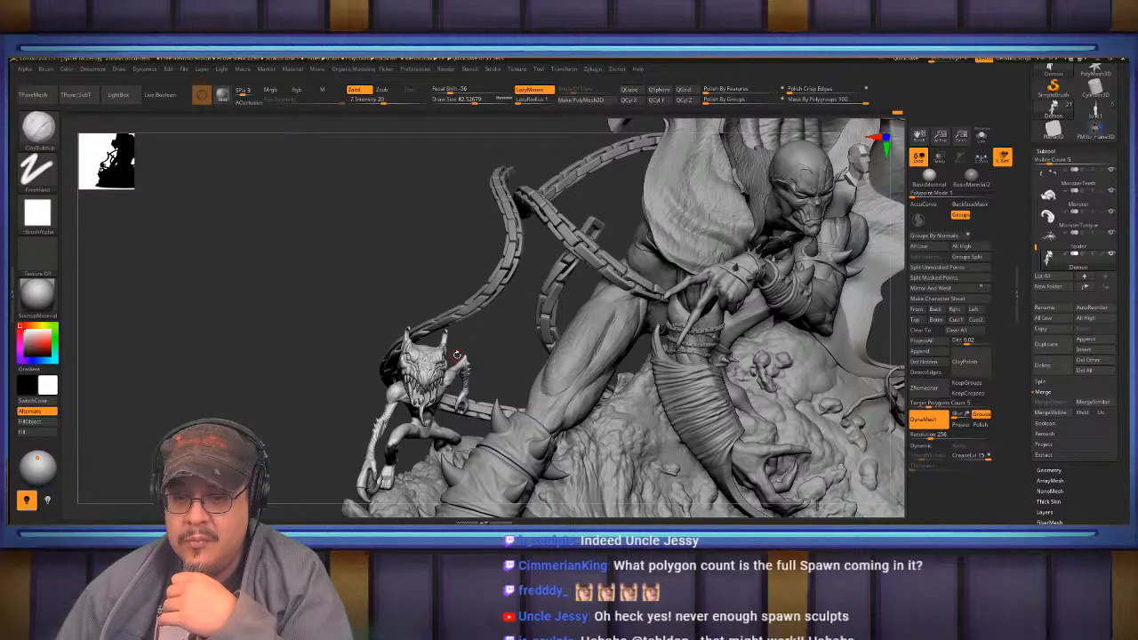
- Switch ClayBuildup's stroke to Color Spray to check its variance options, and restore the FreeHand stroke
{"action": "left_click", "coordinate": [45, 158]}
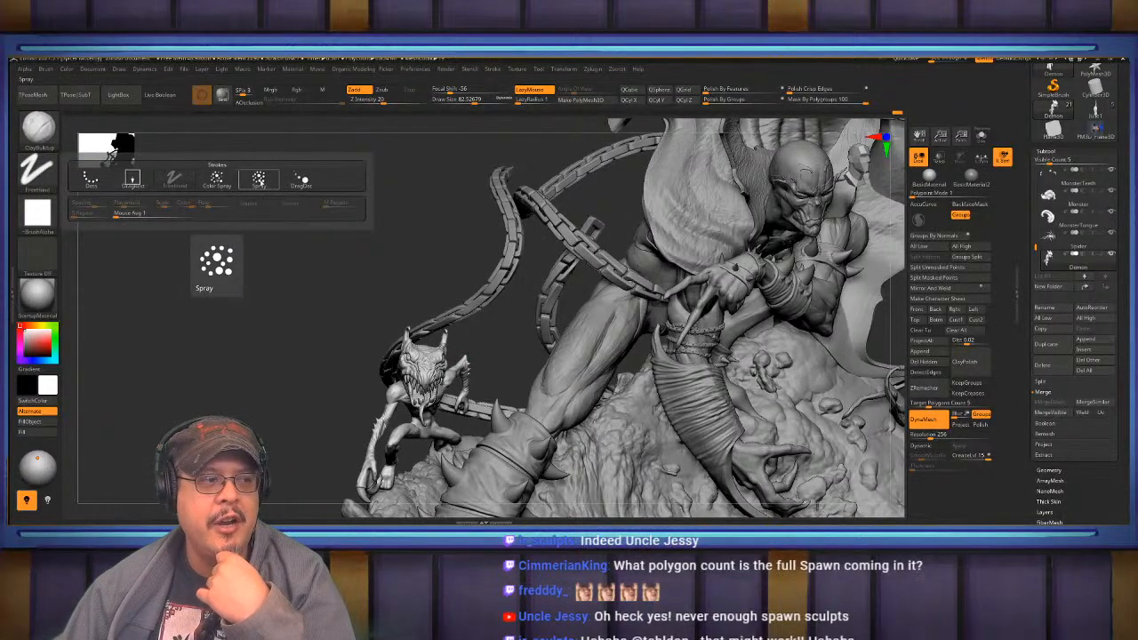
{"action": "left_click", "coordinate": [216, 180]}
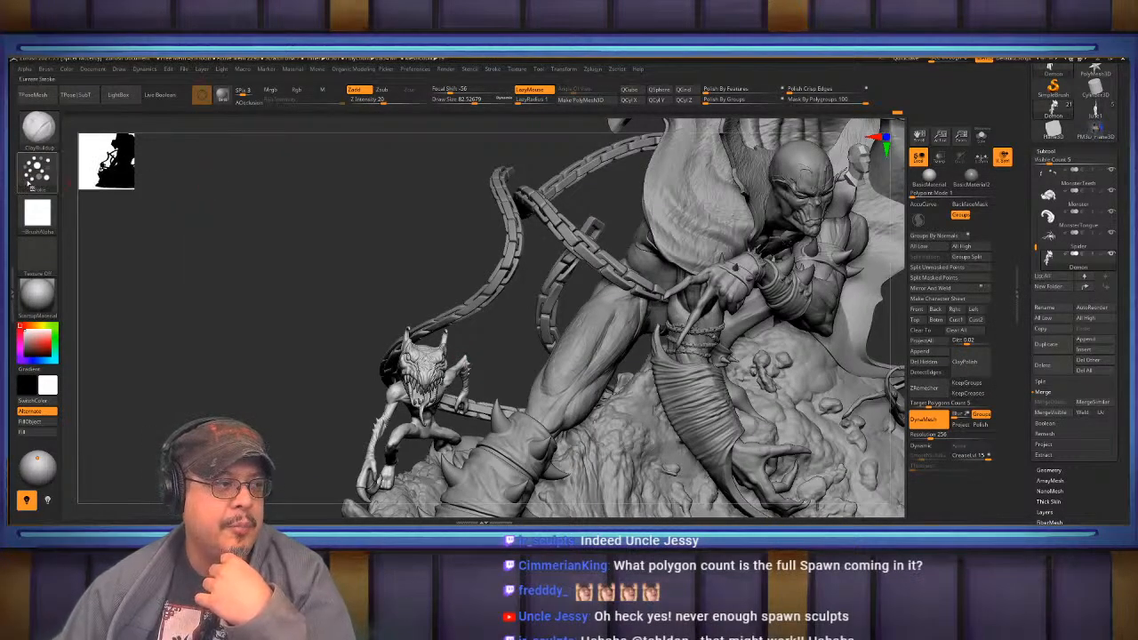
{"action": "left_click", "coordinate": [36, 174]}
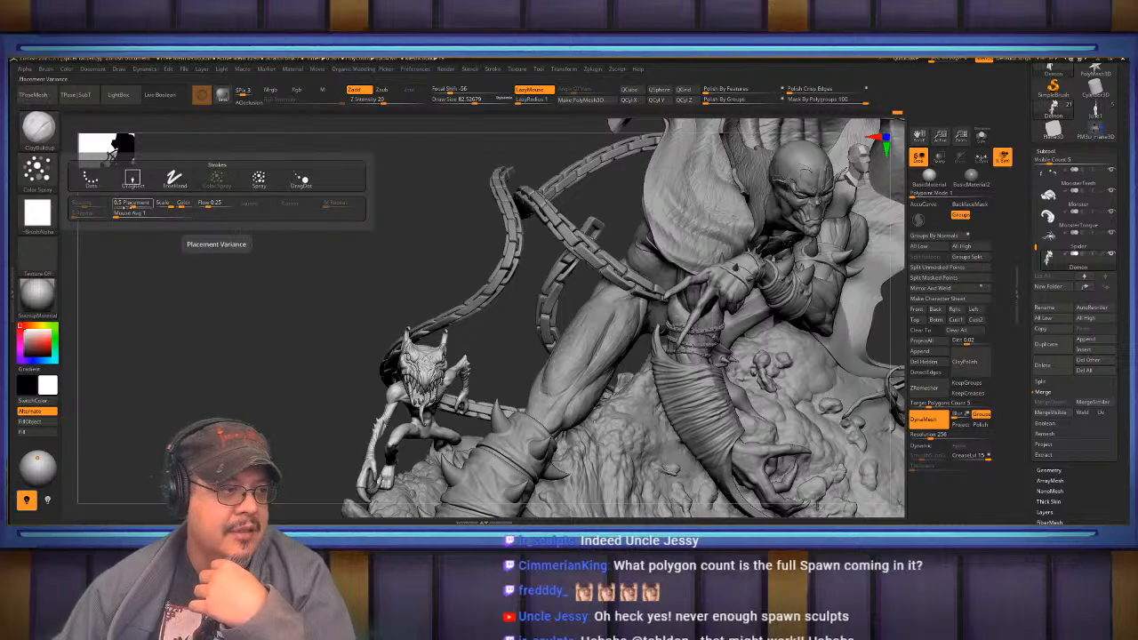
{"action": "left_click", "coordinate": [38, 173]}
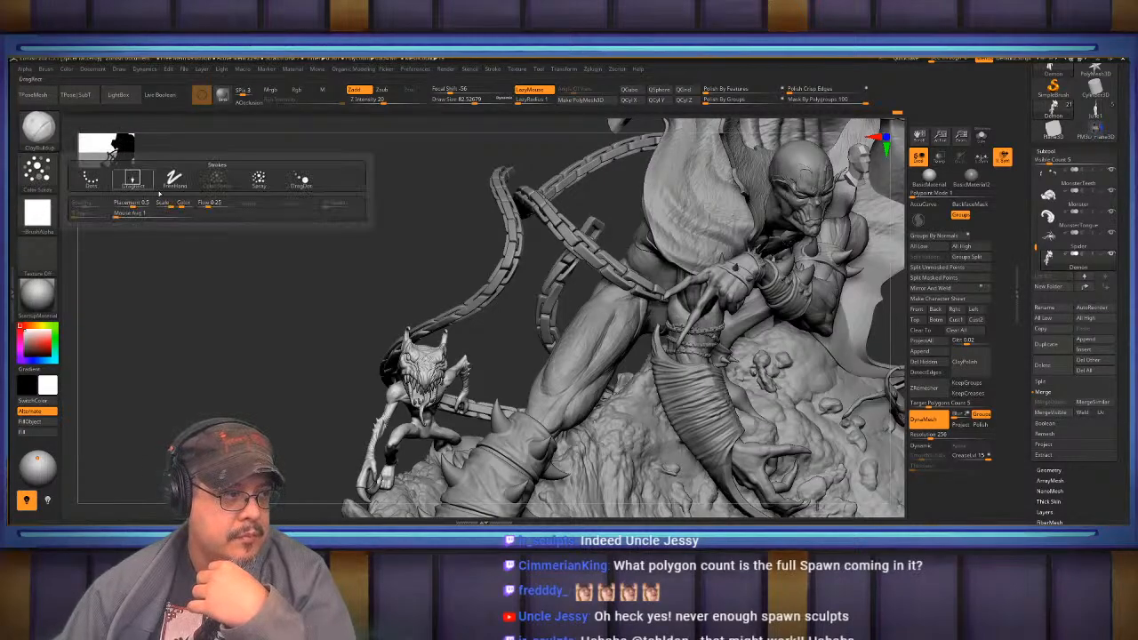
{"action": "left_click", "coordinate": [178, 182]}
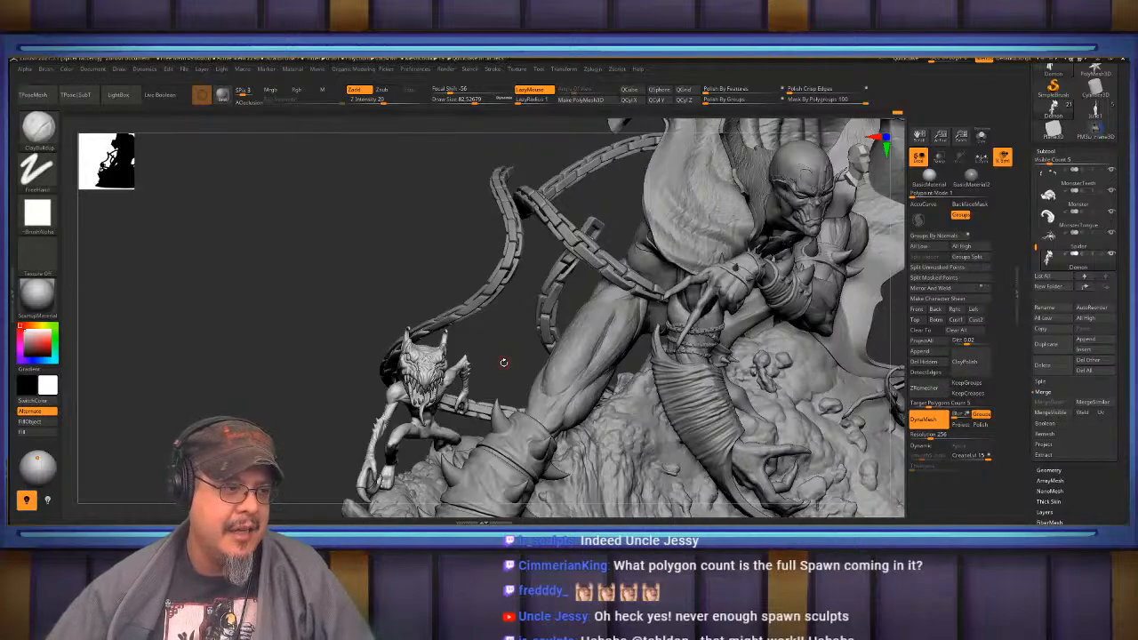
- Select the Spawn body with the polygon wireframe displayed, examine its mesh density, and hide the wireframe again
{"action": "key", "text": "shift+f"}
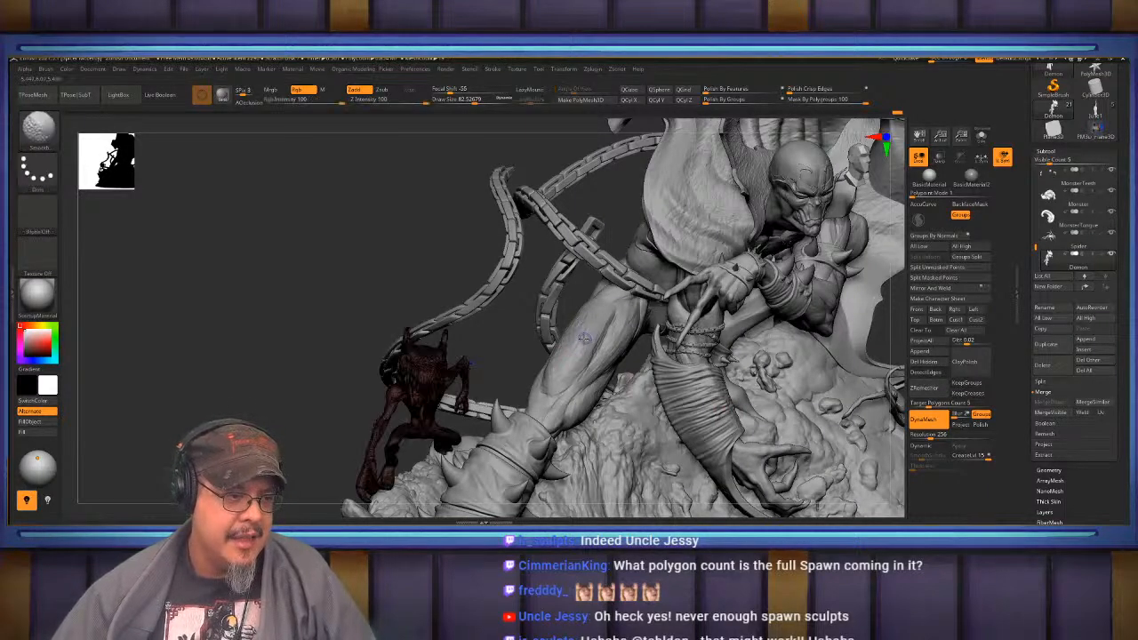
{"action": "left_click", "coordinate": [579, 352], "text": "alt"}
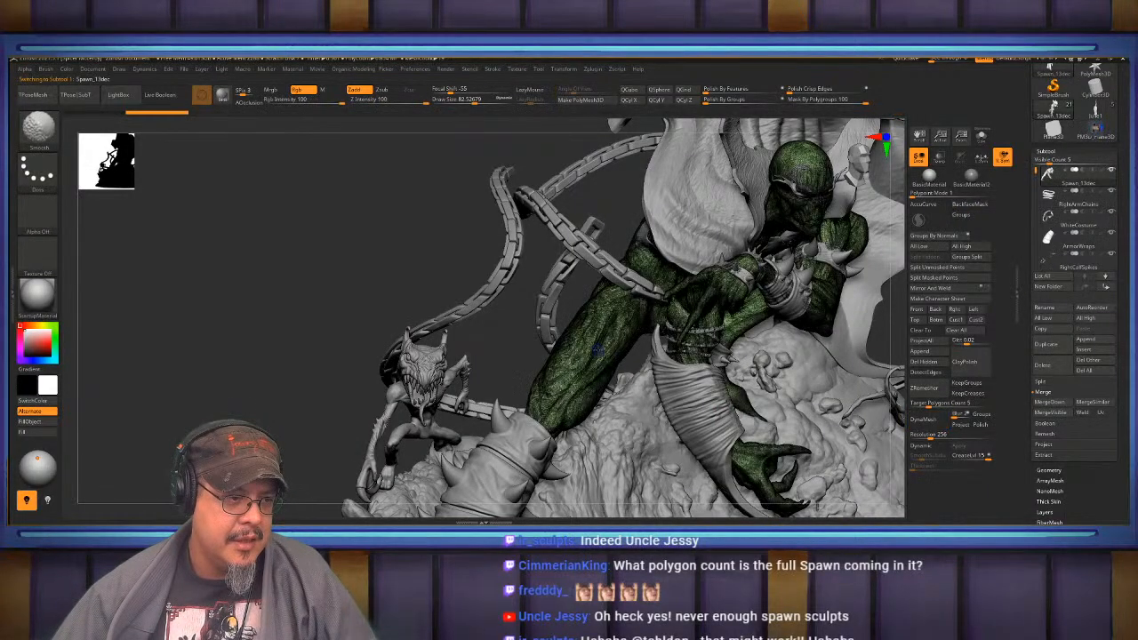
{"action": "right_click_drag", "start_coordinate": [601, 345], "coordinate": [802, 320], "text": "alt"}
{"action": "key", "text": "f"}
{"action": "right_click_drag", "start_coordinate": [476, 385], "coordinate": [591, 352]}
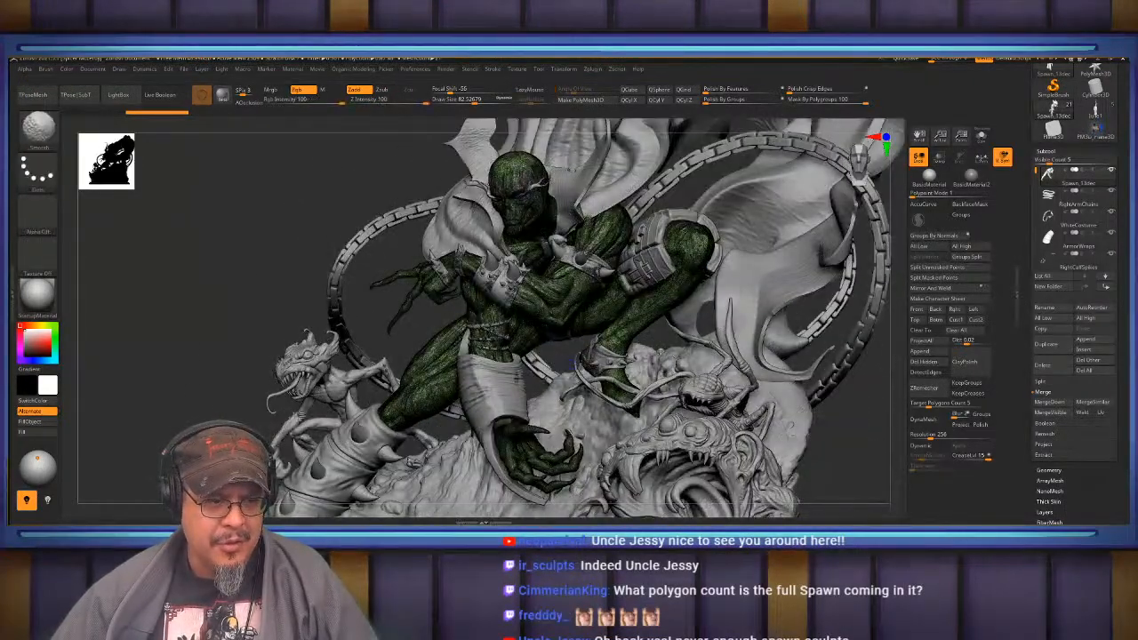
{"action": "mouse_move", "coordinate": [527, 319]}
{"action": "right_mouse_down", "text": "alt"}
{"action": "mouse_move", "coordinate": [630, 391]}
{"action": "mouse_move", "coordinate": [681, 320]}
{"action": "right_mouse_up", "text": "alt"}
{"action": "key", "text": "shift+f"}
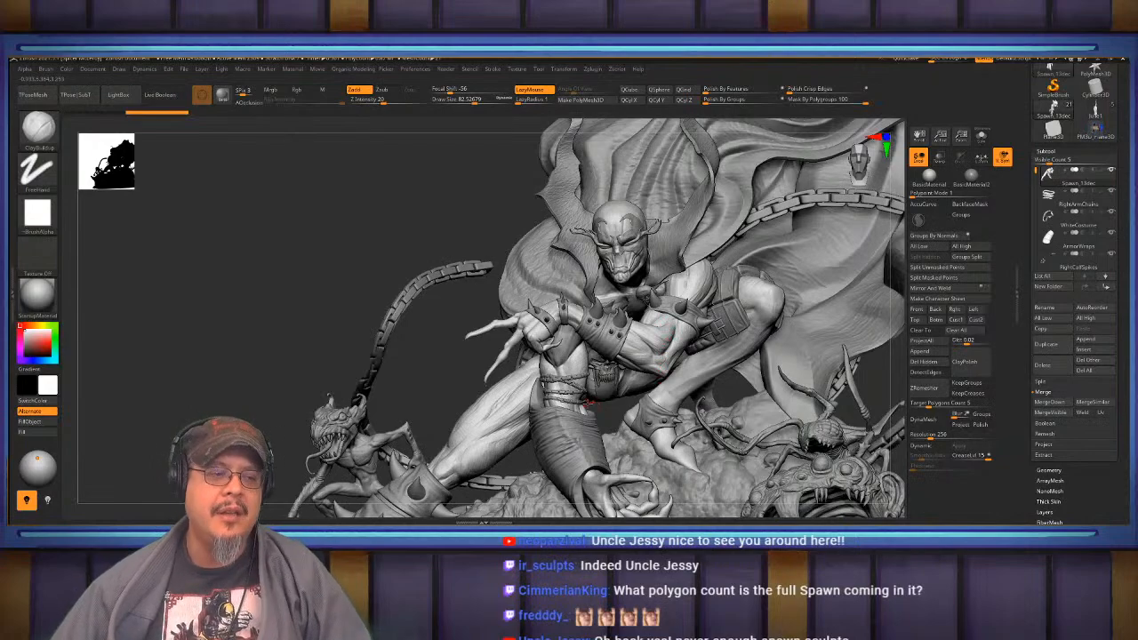
{"action": "mouse_move", "coordinate": [573, 398]}
{"action": "right_mouse_down", "text": "ctrl"}
{"action": "mouse_move", "coordinate": [584, 392]}
{"action": "mouse_move", "coordinate": [575, 385]}
{"action": "right_mouse_up", "text": "ctrl"}
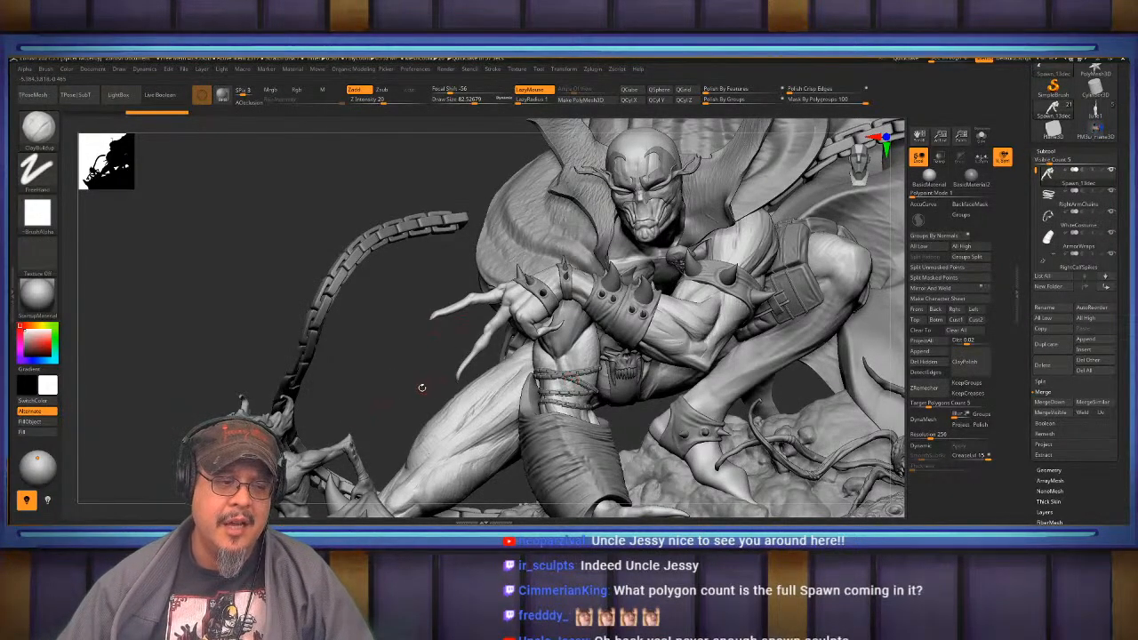
- Make the Demon subtool active again and isolate it with Solo to work on its head
{"action": "mouse_move", "coordinate": [381, 387]}
{"action": "left_mouse_down"}
{"action": "mouse_move", "coordinate": [360, 394]}
{"action": "mouse_move", "coordinate": [538, 364]}
{"action": "left_mouse_up"}
{"action": "mouse_move", "coordinate": [391, 383]}
{"action": "left_mouse_down", "text": "alt"}
{"action": "mouse_move", "coordinate": [311, 418]}
{"action": "mouse_move", "coordinate": [438, 514]}
{"action": "mouse_move", "coordinate": [552, 489]}
{"action": "left_mouse_up", "text": "alt"}
{"action": "left_click_drag", "start_coordinate": [464, 367], "coordinate": [522, 380]}
{"action": "right_click_drag", "start_coordinate": [522, 380], "coordinate": [475, 357]}
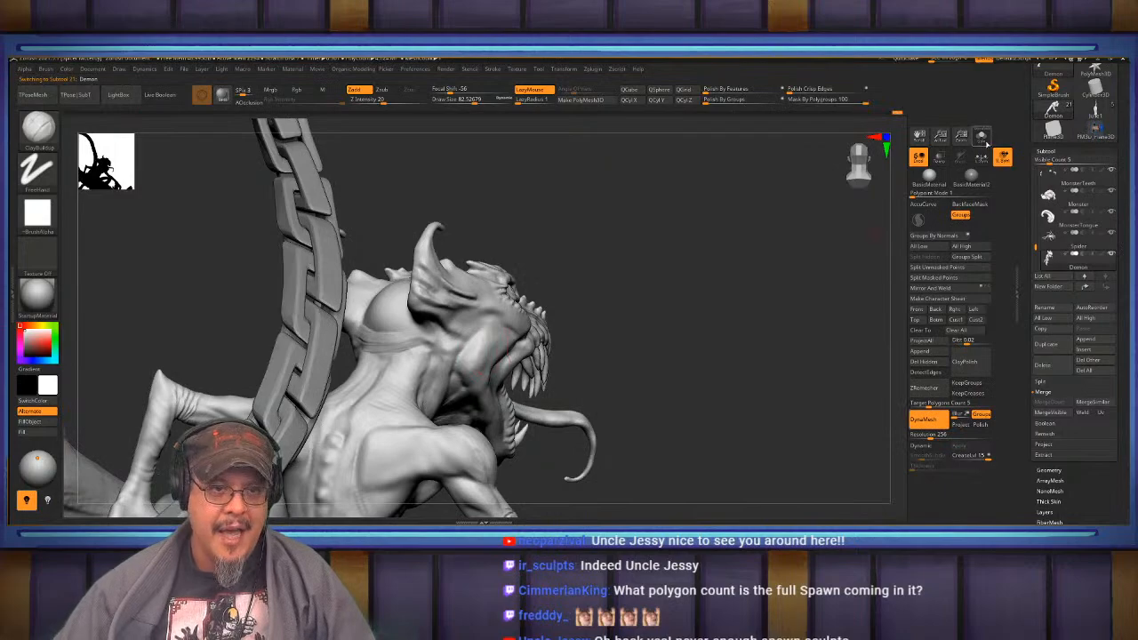
{"action": "left_click", "coordinate": [985, 142]}
{"action": "mouse_move", "coordinate": [685, 333]}
{"action": "right_mouse_down"}
{"action": "mouse_move", "coordinate": [397, 325]}
{"action": "mouse_move", "coordinate": [489, 344]}
{"action": "mouse_move", "coordinate": [504, 400]}
{"action": "mouse_move", "coordinate": [553, 347]}
{"action": "mouse_move", "coordinate": [540, 339]}
{"action": "right_mouse_up"}
- Reshape the top of the demon's head and the horn bases with the Move brush at a draw size of about 192
{"action": "key", "text": "b"}
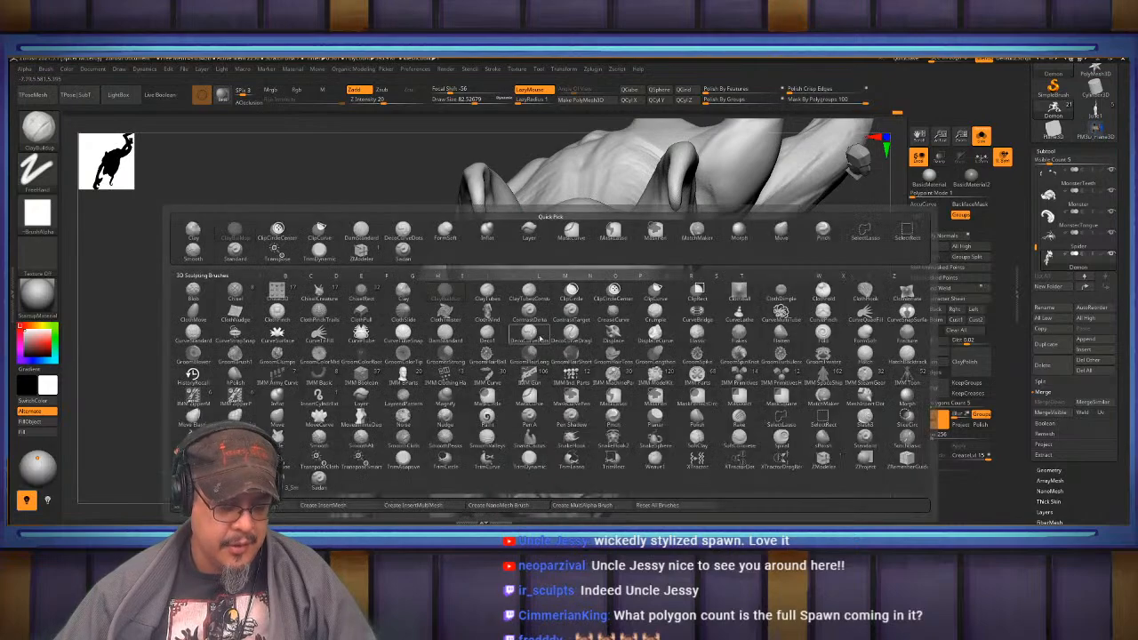
{"action": "key", "text": "m"}
{"action": "key", "text": "v"}
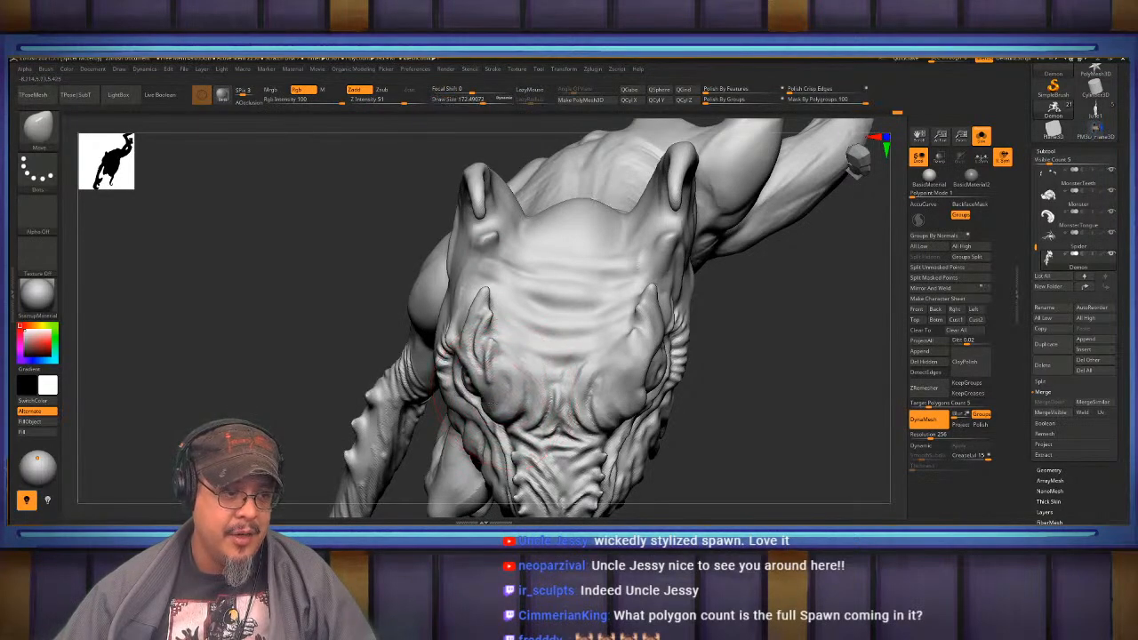
{"action": "key", "text": "s"}
{"action": "left_click_drag", "start_coordinate": [464, 370], "coordinate": [463, 369]}
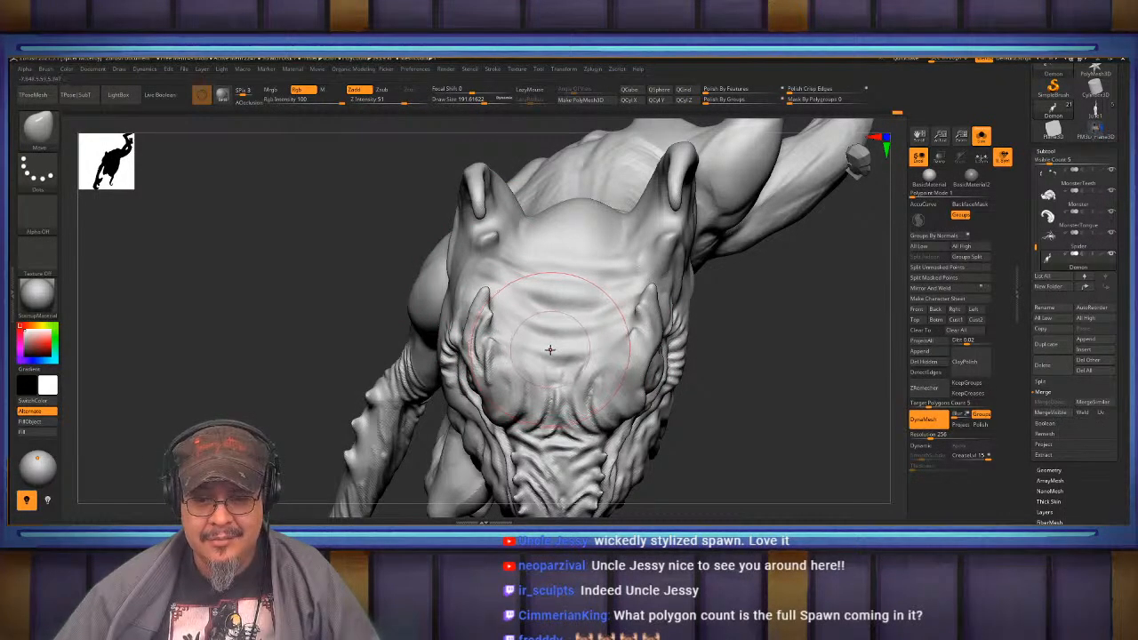
{"action": "mouse_move", "coordinate": [551, 354]}
{"action": "right_mouse_down"}
{"action": "mouse_move", "coordinate": [587, 333]}
{"action": "mouse_move", "coordinate": [526, 329]}
{"action": "mouse_move", "coordinate": [646, 342]}
{"action": "right_mouse_up"}
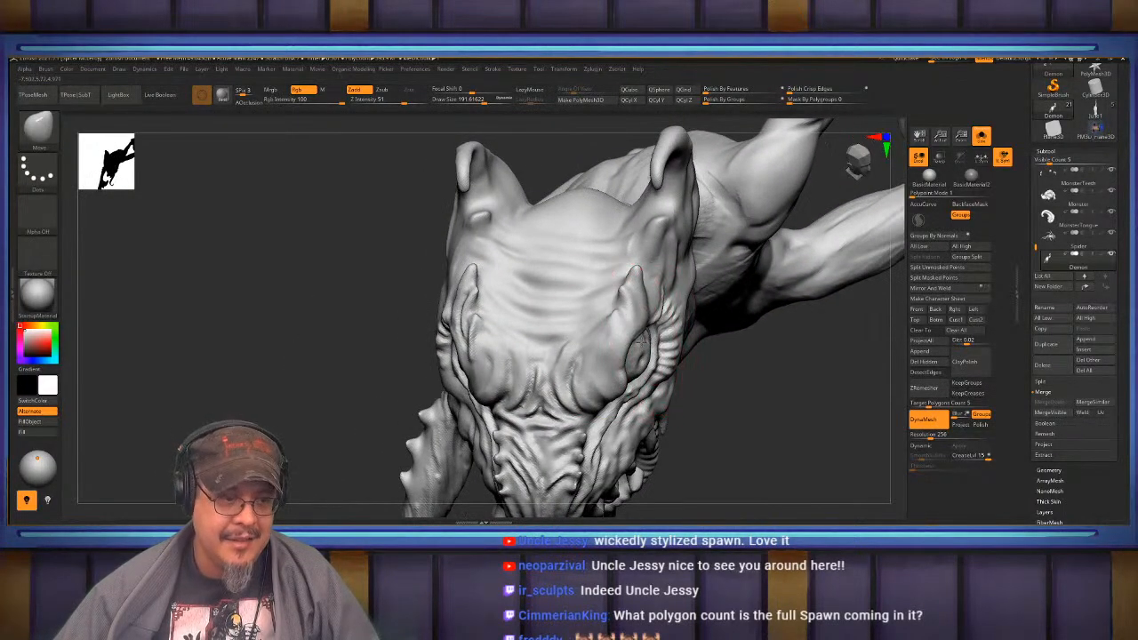
{"action": "right_click_drag", "start_coordinate": [498, 385], "coordinate": [562, 357]}
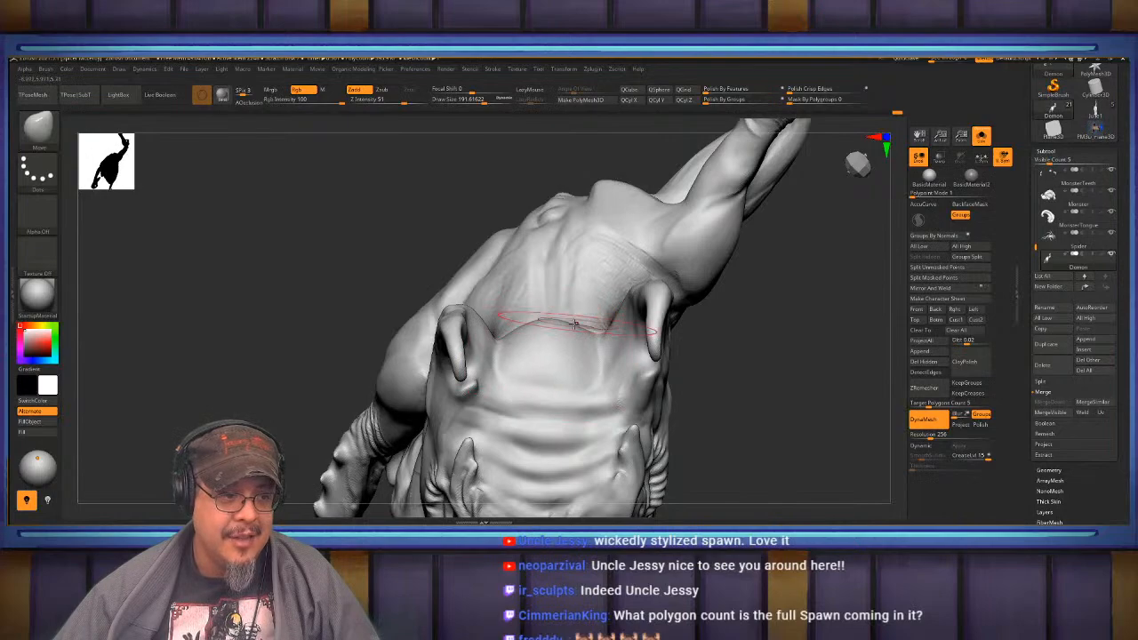
{"action": "mouse_move", "coordinate": [628, 303]}
{"action": "right_mouse_down"}
{"action": "mouse_move", "coordinate": [696, 313]}
{"action": "mouse_move", "coordinate": [670, 327]}
{"action": "mouse_move", "coordinate": [666, 318]}
{"action": "mouse_move", "coordinate": [714, 319]}
{"action": "right_mouse_up"}
{"action": "right_click_drag", "start_coordinate": [673, 378], "coordinate": [651, 356]}
- Turn off Solo and examine how the demon sits within the complete Spawn statue
{"action": "left_click", "coordinate": [982, 137]}
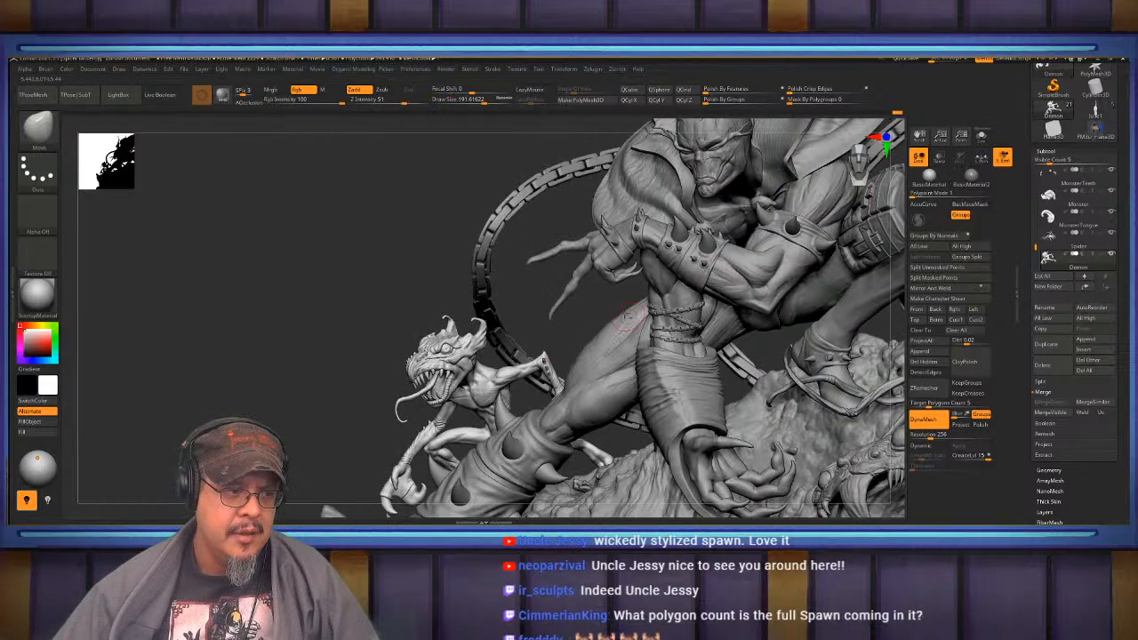
{"action": "mouse_move", "coordinate": [579, 351]}
{"action": "right_mouse_down", "text": "ctrl"}
{"action": "mouse_move", "coordinate": [553, 392]}
{"action": "mouse_move", "coordinate": [471, 369]}
{"action": "mouse_move", "coordinate": [491, 352]}
{"action": "mouse_move", "coordinate": [494, 331]}
{"action": "mouse_move", "coordinate": [481, 326]}
{"action": "mouse_move", "coordinate": [549, 361]}
{"action": "mouse_move", "coordinate": [538, 374]}
{"action": "mouse_move", "coordinate": [544, 406]}
{"action": "mouse_move", "coordinate": [587, 356]}
{"action": "mouse_move", "coordinate": [559, 330]}
{"action": "mouse_move", "coordinate": [570, 338]}
{"action": "right_mouse_up", "text": "ctrl"}
{"action": "key", "text": "f"}
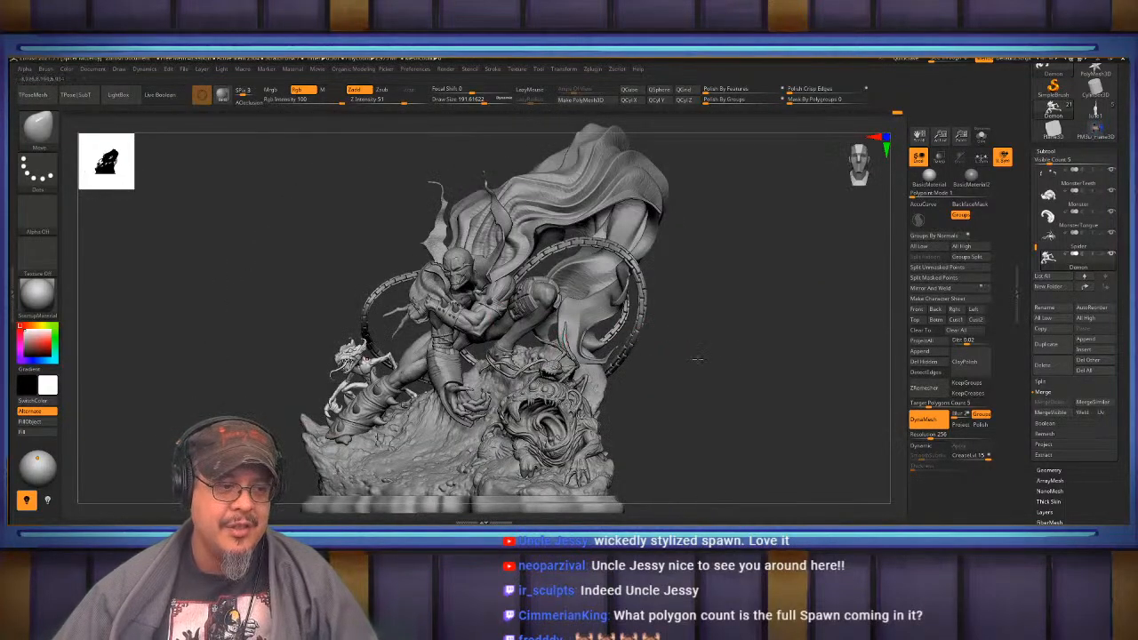
{"action": "mouse_move", "coordinate": [719, 294]}
{"action": "right_mouse_down"}
{"action": "mouse_move", "coordinate": [726, 354]}
{"action": "mouse_move", "coordinate": [748, 361]}
{"action": "mouse_move", "coordinate": [722, 361]}
{"action": "right_mouse_up"}
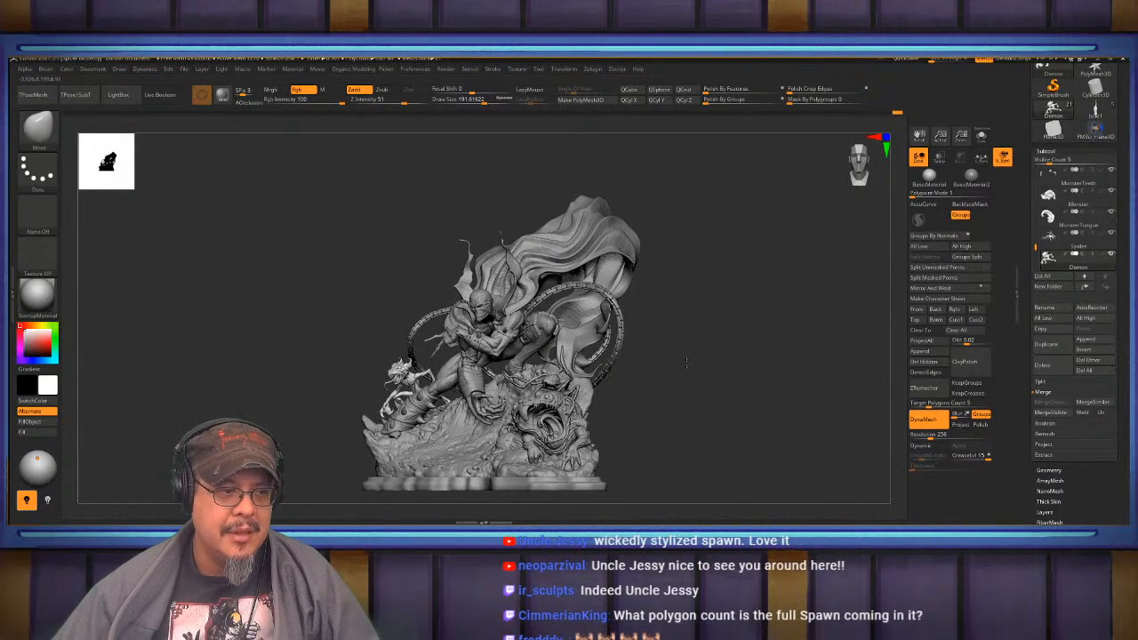
{"action": "mouse_move", "coordinate": [686, 363]}
{"action": "right_mouse_down", "text": "ctrl"}
{"action": "mouse_move", "coordinate": [678, 366]}
{"action": "mouse_move", "coordinate": [756, 366]}
{"action": "right_mouse_up", "text": "ctrl"}
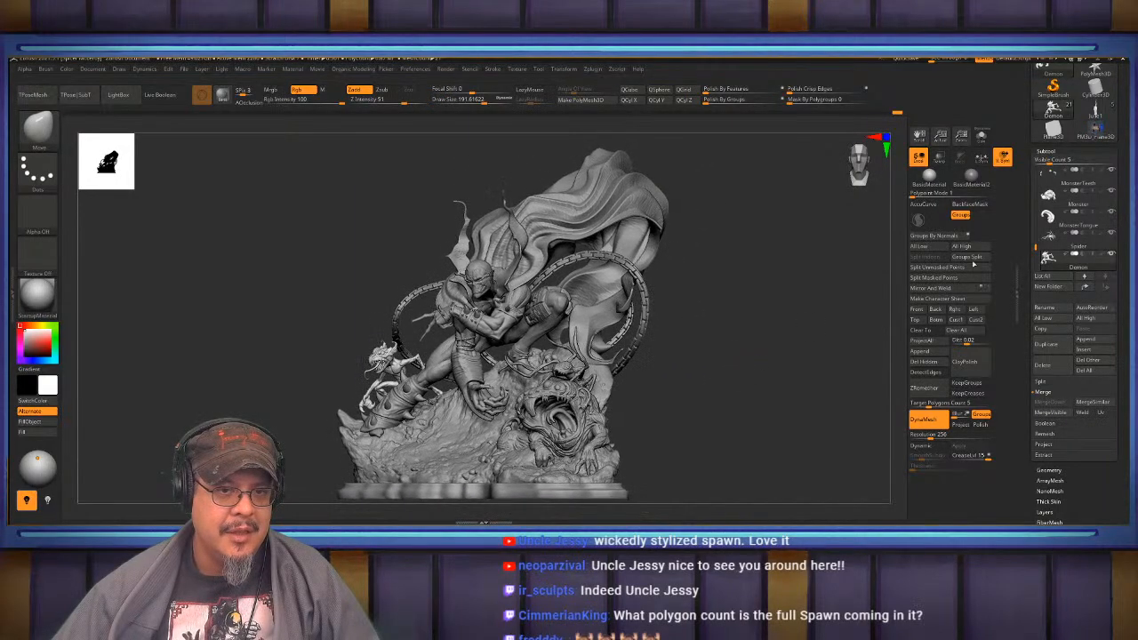
- Show the polypaint colors on all subtools, examine the painted statue from several angles, and hide the colors again
{"action": "left_click", "coordinate": [1102, 192], "text": "shift"}
{"action": "right_click_drag", "start_coordinate": [767, 313], "coordinate": [758, 271]}
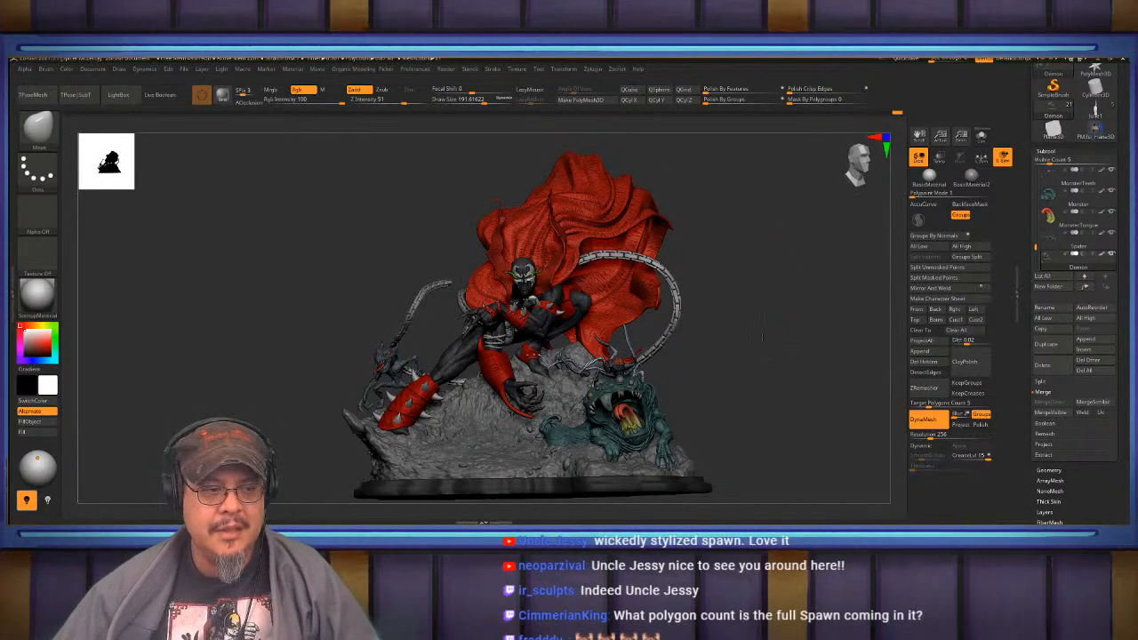
{"action": "right_click_drag", "start_coordinate": [762, 336], "coordinate": [736, 331]}
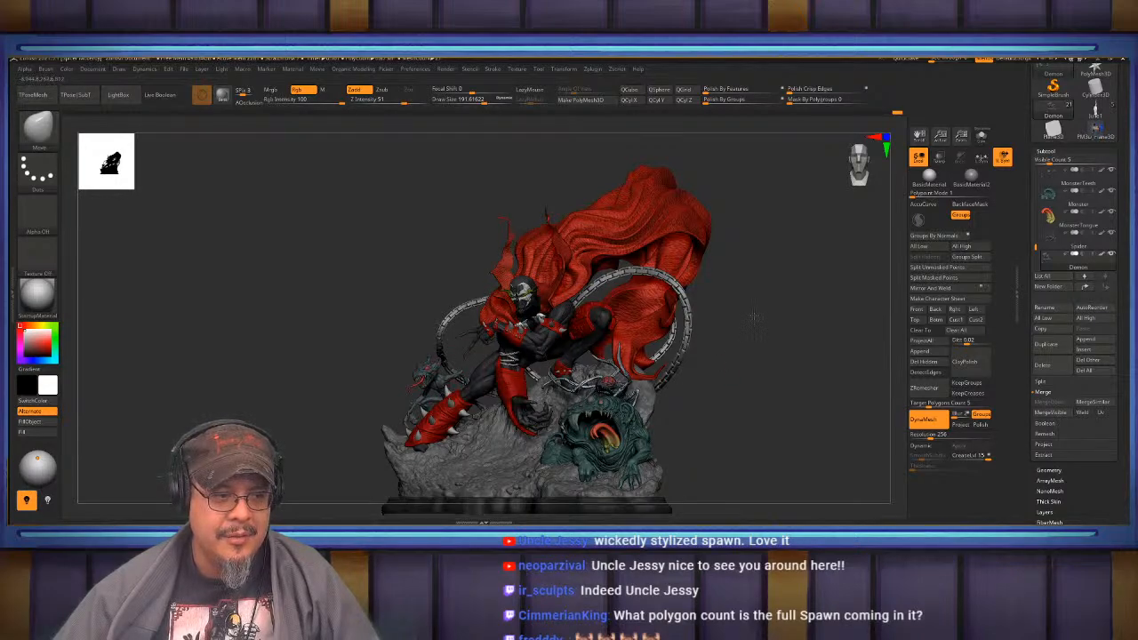
{"action": "right_click_drag", "start_coordinate": [754, 315], "coordinate": [795, 232]}
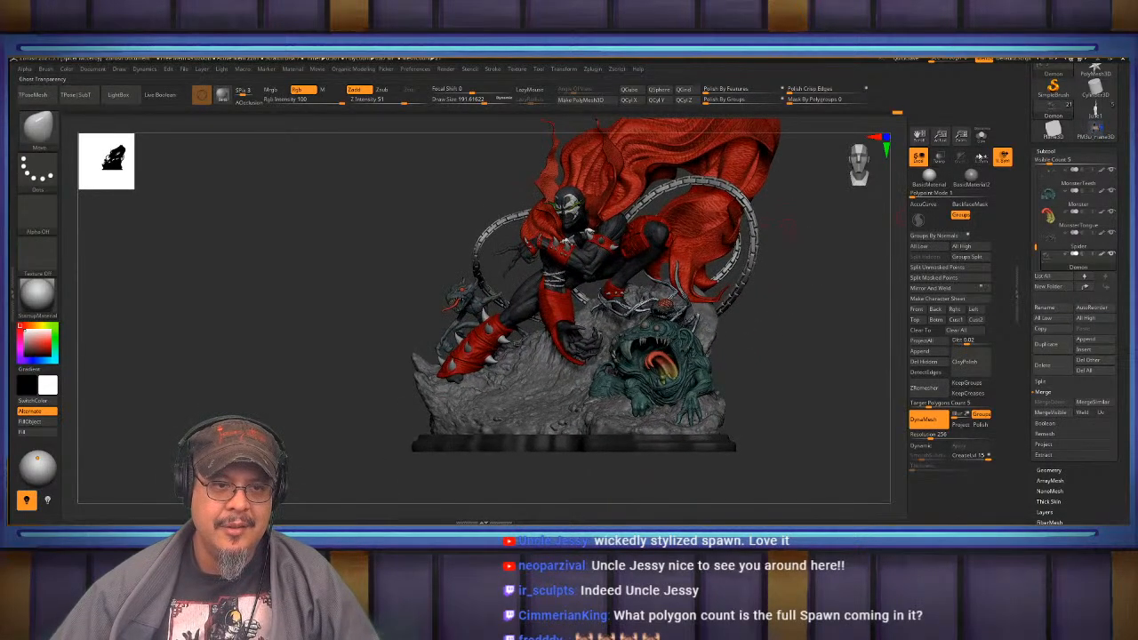
{"action": "left_click", "coordinate": [1105, 257], "text": "shift"}
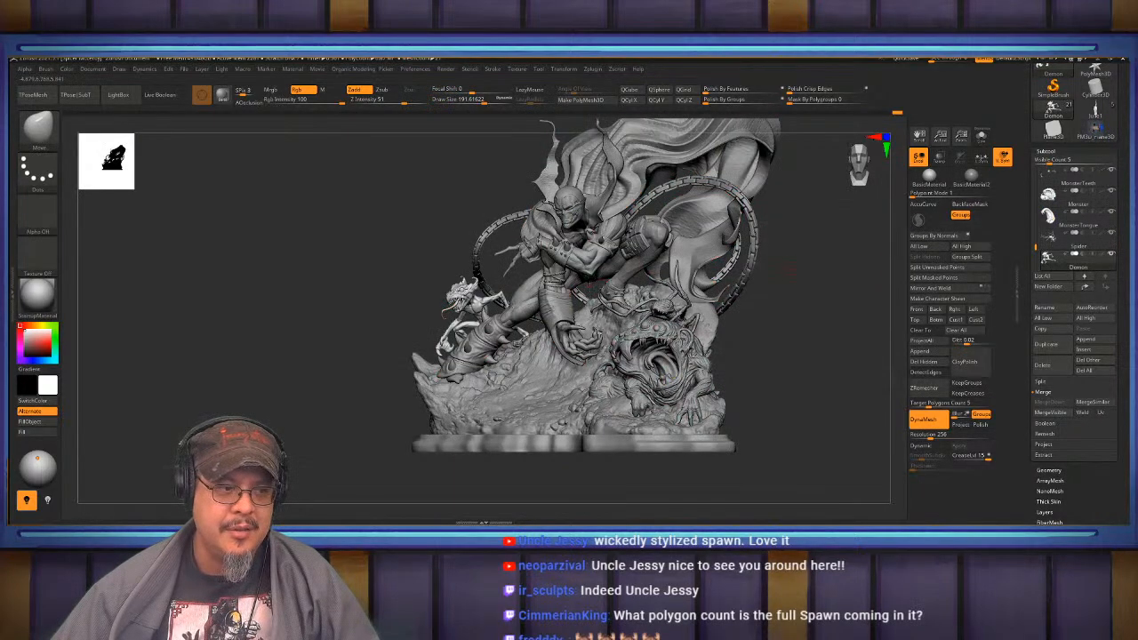
- Refine the side of the demon's head between the ear and the eye with the Standard brush
{"action": "right_click_drag", "start_coordinate": [498, 313], "coordinate": [551, 377]}
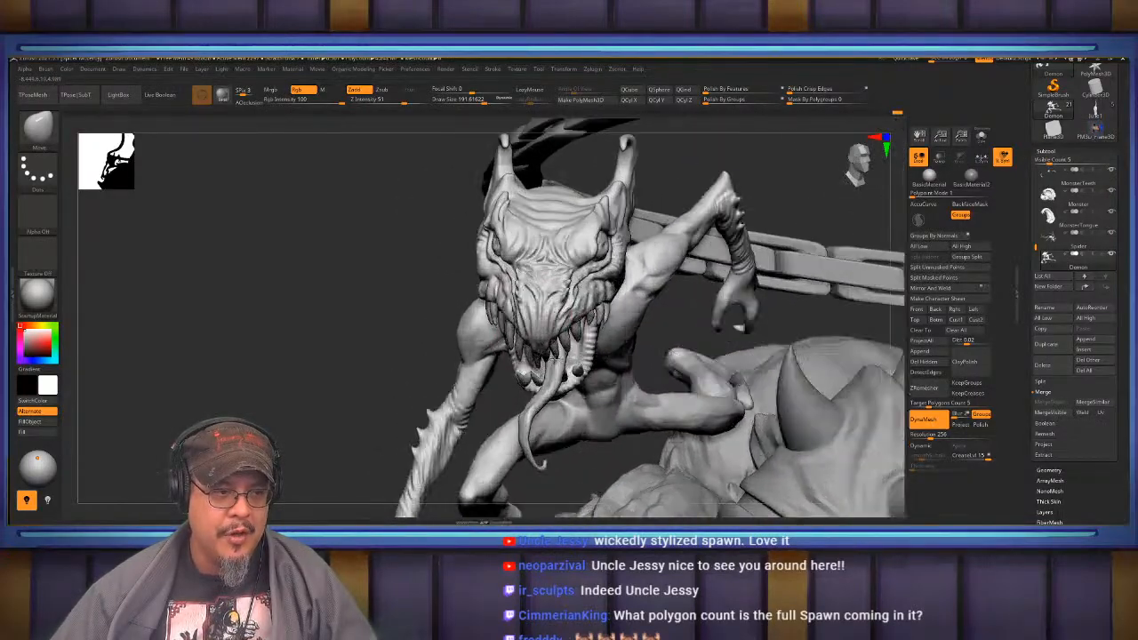
{"action": "right_click_drag", "start_coordinate": [552, 329], "coordinate": [580, 374], "text": "alt"}
{"action": "mouse_move", "coordinate": [462, 343]}
{"action": "right_mouse_down"}
{"action": "mouse_move", "coordinate": [498, 371]}
{"action": "mouse_move", "coordinate": [573, 315]}
{"action": "mouse_move", "coordinate": [562, 355]}
{"action": "right_mouse_up"}
{"action": "key", "text": "b"}
{"action": "key", "text": "s"}
{"action": "key", "text": "t"}
{"action": "key", "text": "s"}
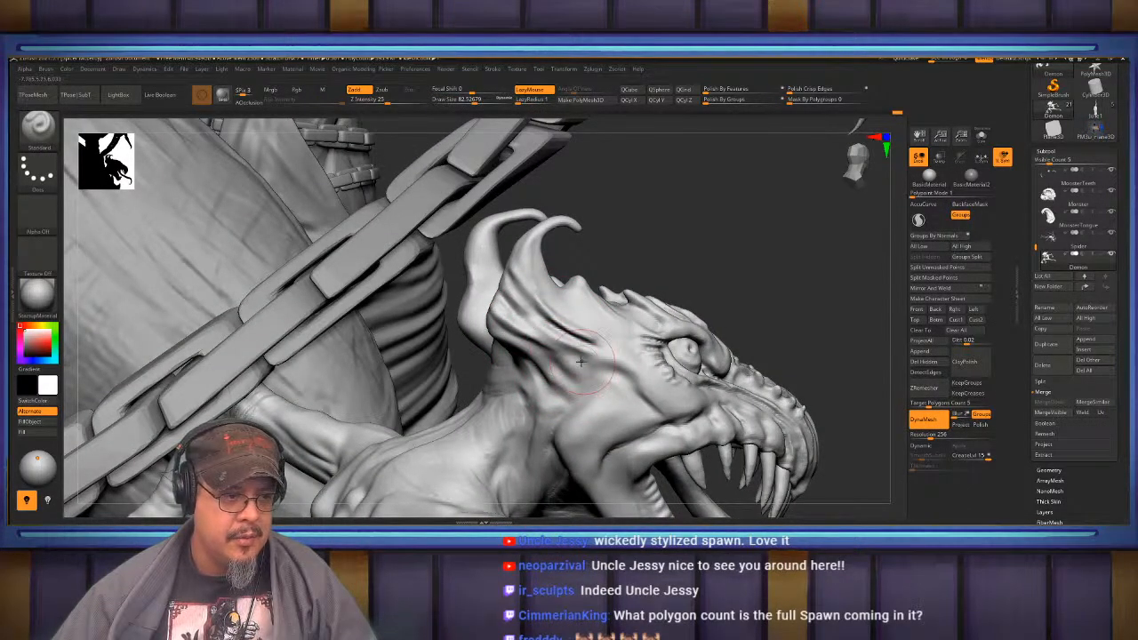
{"action": "mouse_move", "coordinate": [580, 360]}
{"action": "right_mouse_down"}
{"action": "mouse_move", "coordinate": [625, 379]}
{"action": "mouse_move", "coordinate": [583, 344]}
{"action": "mouse_move", "coordinate": [597, 354]}
{"action": "mouse_move", "coordinate": [614, 342]}
{"action": "right_mouse_up"}
- Adjust the demon's brow spikes and horn bases with the Move brush at a draw size of about 83
{"action": "key", "text": "b"}
{"action": "key", "text": "m"}
{"action": "key", "text": "v"}
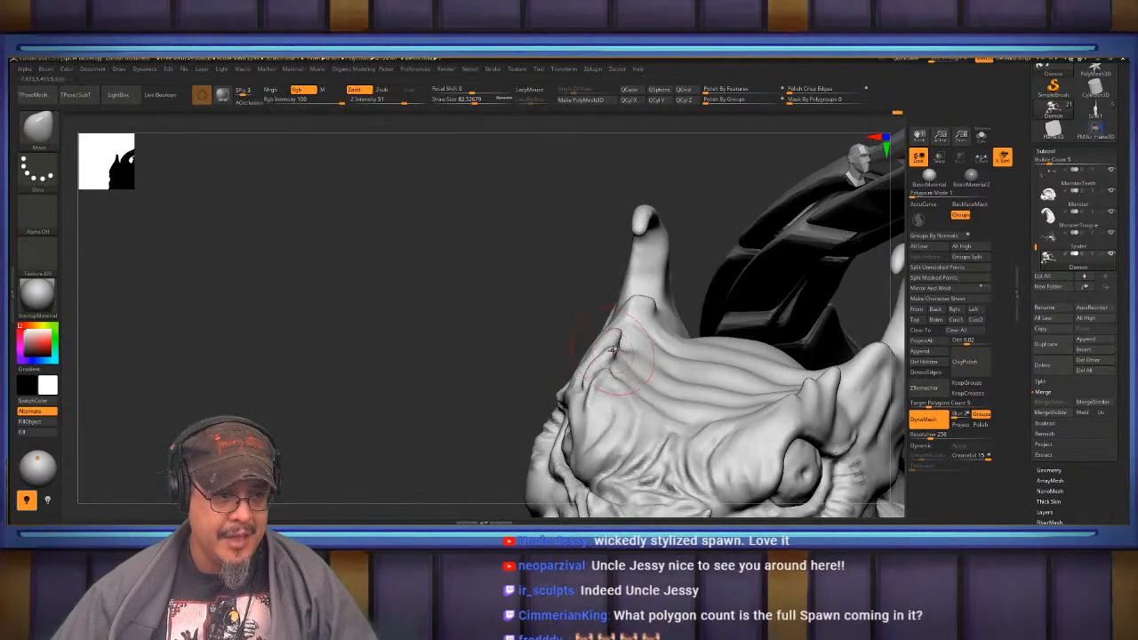
{"action": "right_click_drag", "start_coordinate": [588, 367], "coordinate": [690, 354]}
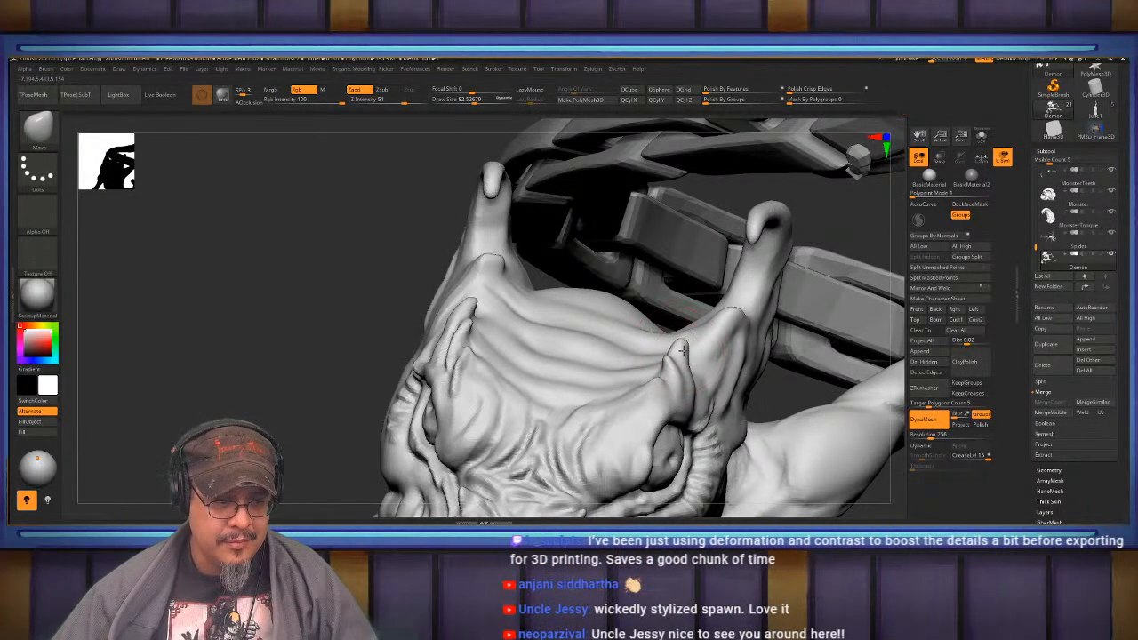
{"action": "right_click_drag", "start_coordinate": [675, 341], "coordinate": [553, 362]}
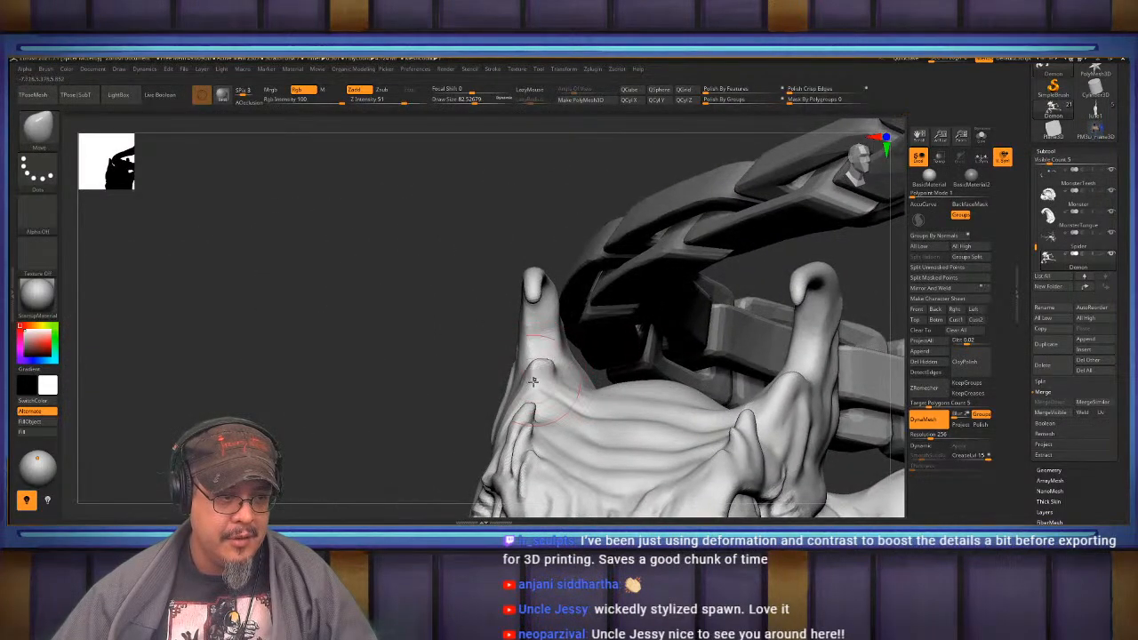
{"action": "mouse_move", "coordinate": [559, 351]}
{"action": "right_mouse_down"}
{"action": "mouse_move", "coordinate": [540, 338]}
{"action": "mouse_move", "coordinate": [559, 363]}
{"action": "mouse_move", "coordinate": [538, 334]}
{"action": "mouse_move", "coordinate": [542, 308]}
{"action": "mouse_move", "coordinate": [519, 301]}
{"action": "mouse_move", "coordinate": [587, 313]}
{"action": "right_mouse_up"}
- Examine the demon's snout, teeth and open mouth from the front and in side view
{"action": "key", "text": "f"}
{"action": "mouse_move", "coordinate": [615, 371]}
{"action": "right_mouse_down", "text": "alt"}
{"action": "mouse_move", "coordinate": [725, 362]}
{"action": "mouse_move", "coordinate": [658, 418]}
{"action": "right_mouse_up", "text": "alt"}
{"action": "mouse_move", "coordinate": [650, 355]}
{"action": "right_mouse_down"}
{"action": "mouse_move", "coordinate": [535, 360]}
{"action": "mouse_move", "coordinate": [573, 364]}
{"action": "mouse_move", "coordinate": [608, 320]}
{"action": "mouse_move", "coordinate": [667, 282]}
{"action": "right_mouse_up"}
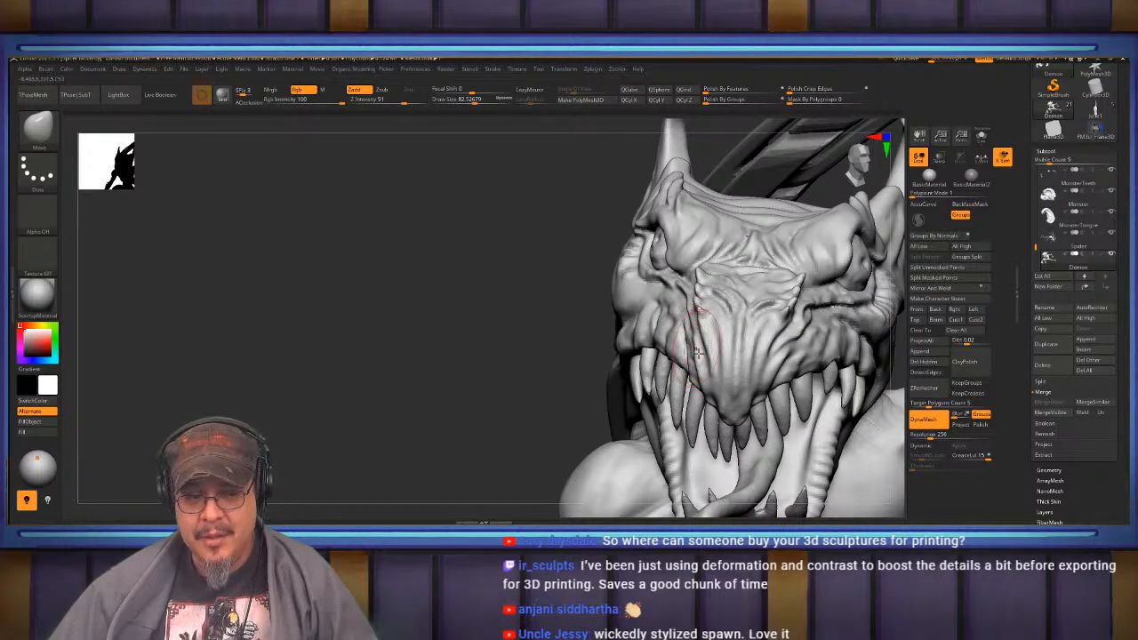
{"action": "right_click_drag", "start_coordinate": [736, 343], "coordinate": [729, 360]}
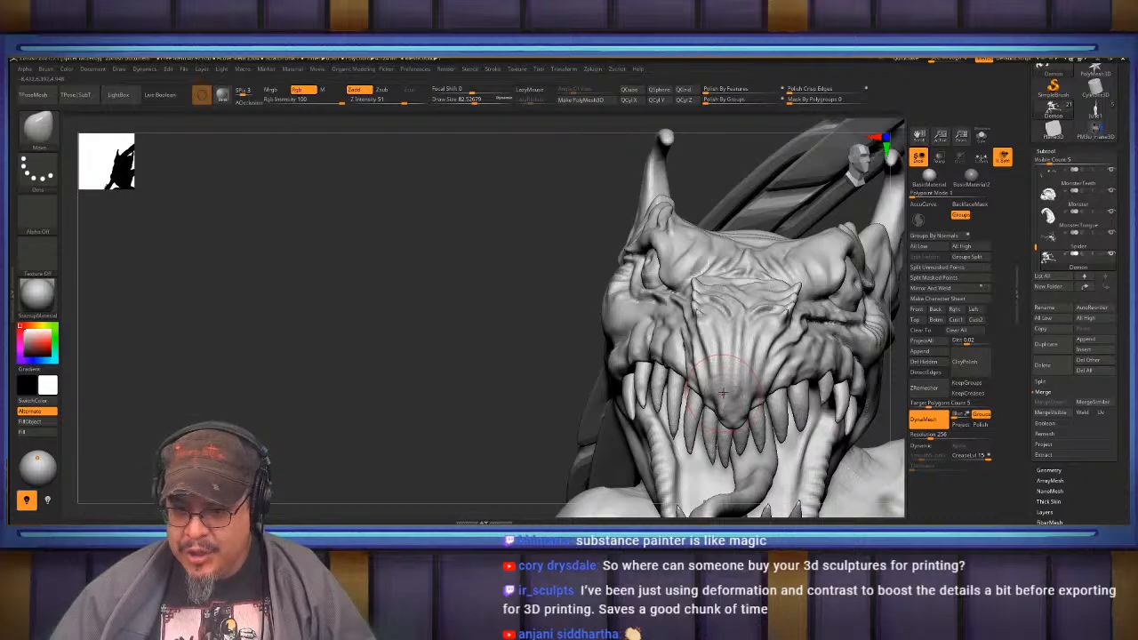
{"action": "mouse_move", "coordinate": [723, 392]}
{"action": "right_mouse_down"}
{"action": "mouse_move", "coordinate": [737, 382]}
{"action": "mouse_move", "coordinate": [622, 388]}
{"action": "right_mouse_up"}
{"action": "key", "text": "f"}
{"action": "mouse_move", "coordinate": [534, 382]}
{"action": "right_mouse_down", "text": "alt"}
{"action": "mouse_move", "coordinate": [678, 377]}
{"action": "mouse_move", "coordinate": [689, 353]}
{"action": "mouse_move", "coordinate": [665, 367]}
{"action": "right_mouse_up", "text": "alt"}
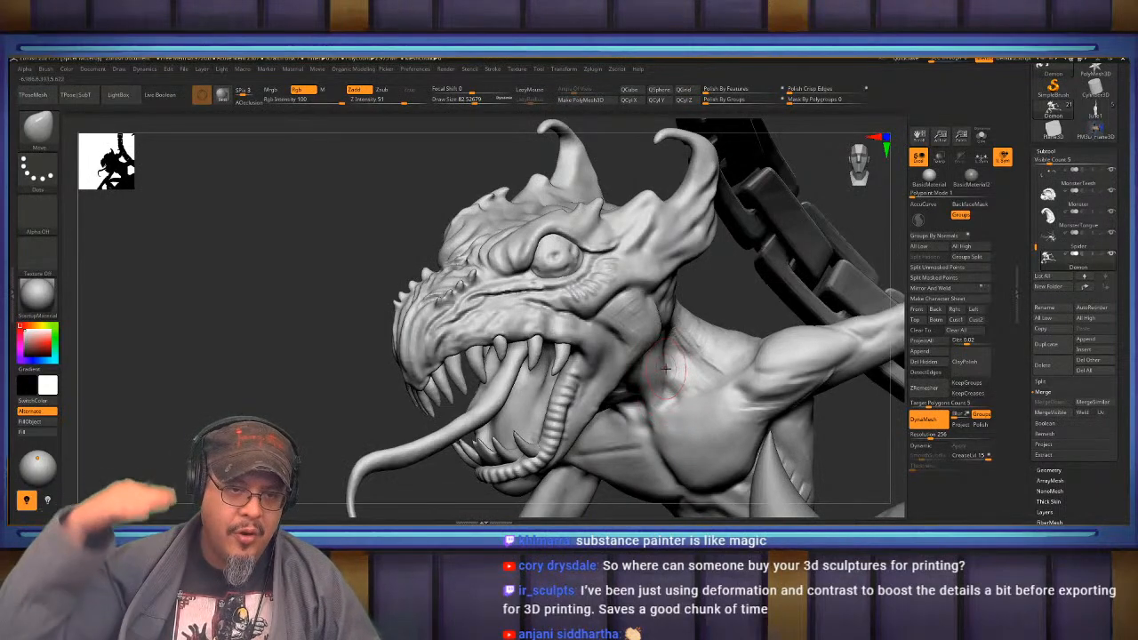
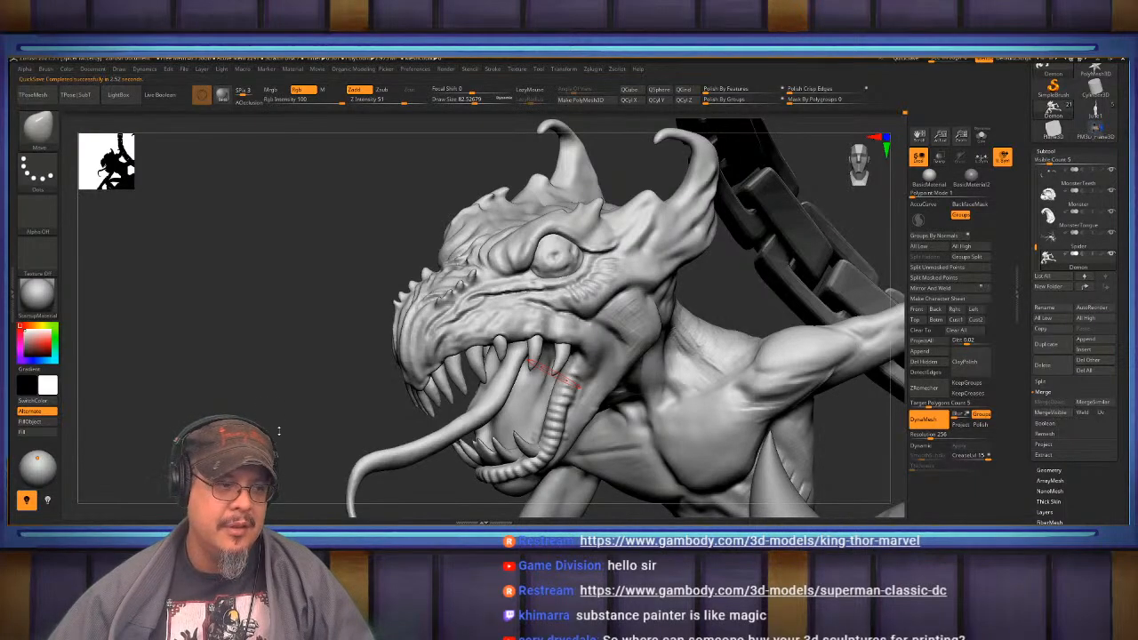
- Shape the demon's open lower jaw and cheeks with the Move brush at a draw size of about 172
{"action": "left_click_drag", "start_coordinate": [292, 421], "coordinate": [611, 378]}
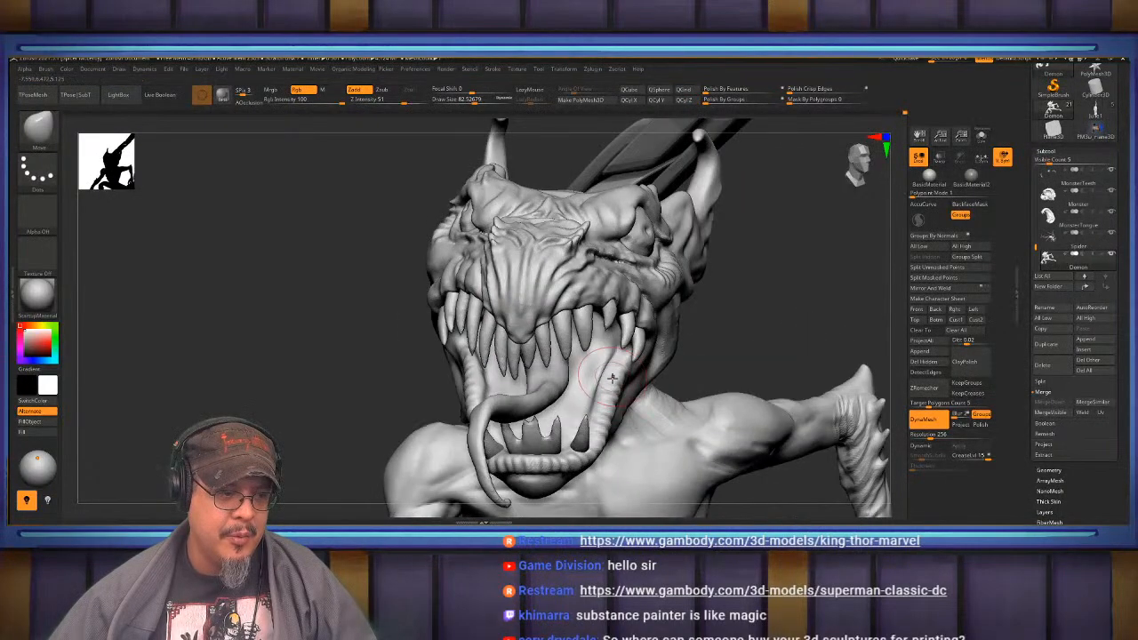
{"action": "key", "text": "b"}
{"action": "key", "text": "m"}
{"action": "key", "text": "v"}
{"action": "right_click_drag", "start_coordinate": [569, 364], "coordinate": [611, 386]}
{"action": "key", "text": "s"}
{"action": "left_click_drag", "start_coordinate": [611, 386], "coordinate": [620, 386]}
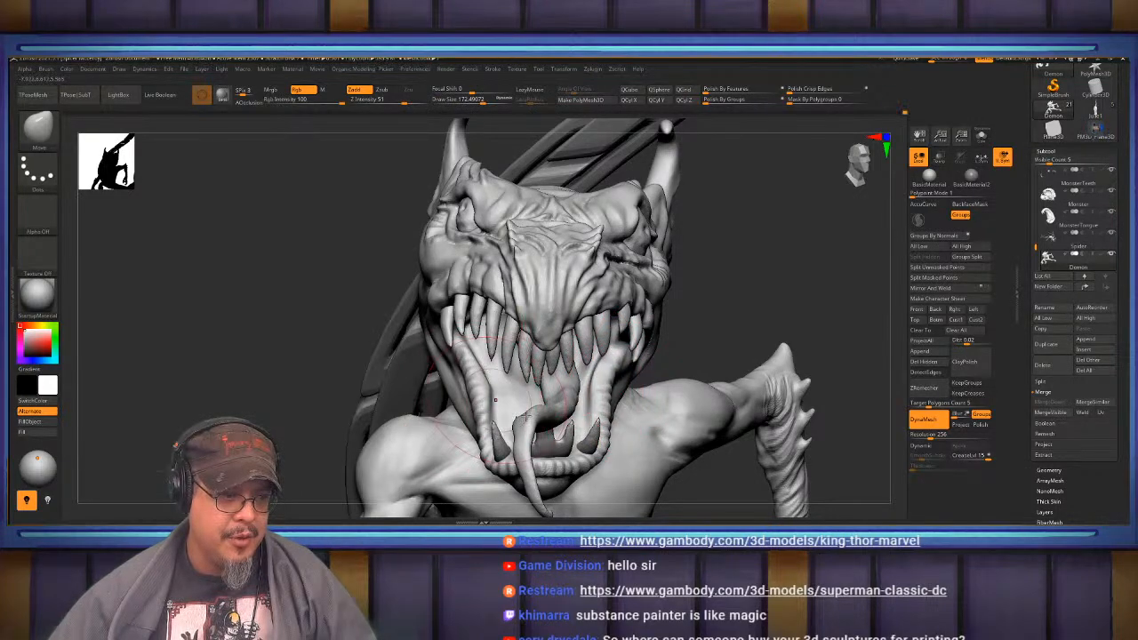
{"action": "mouse_move", "coordinate": [495, 399]}
{"action": "right_mouse_down"}
{"action": "mouse_move", "coordinate": [579, 391]}
{"action": "mouse_move", "coordinate": [605, 348]}
{"action": "mouse_move", "coordinate": [582, 363]}
{"action": "mouse_move", "coordinate": [564, 359]}
{"action": "mouse_move", "coordinate": [574, 406]}
{"action": "mouse_move", "coordinate": [476, 360]}
{"action": "mouse_move", "coordinate": [507, 429]}
{"action": "mouse_move", "coordinate": [559, 381]}
{"action": "mouse_move", "coordinate": [504, 370]}
{"action": "mouse_move", "coordinate": [552, 364]}
{"action": "mouse_move", "coordinate": [524, 359]}
{"action": "mouse_move", "coordinate": [512, 405]}
{"action": "mouse_move", "coordinate": [427, 485]}
{"action": "mouse_move", "coordinate": [567, 313]}
{"action": "mouse_move", "coordinate": [586, 393]}
{"action": "mouse_move", "coordinate": [510, 379]}
{"action": "mouse_move", "coordinate": [532, 381]}
{"action": "right_mouse_up"}
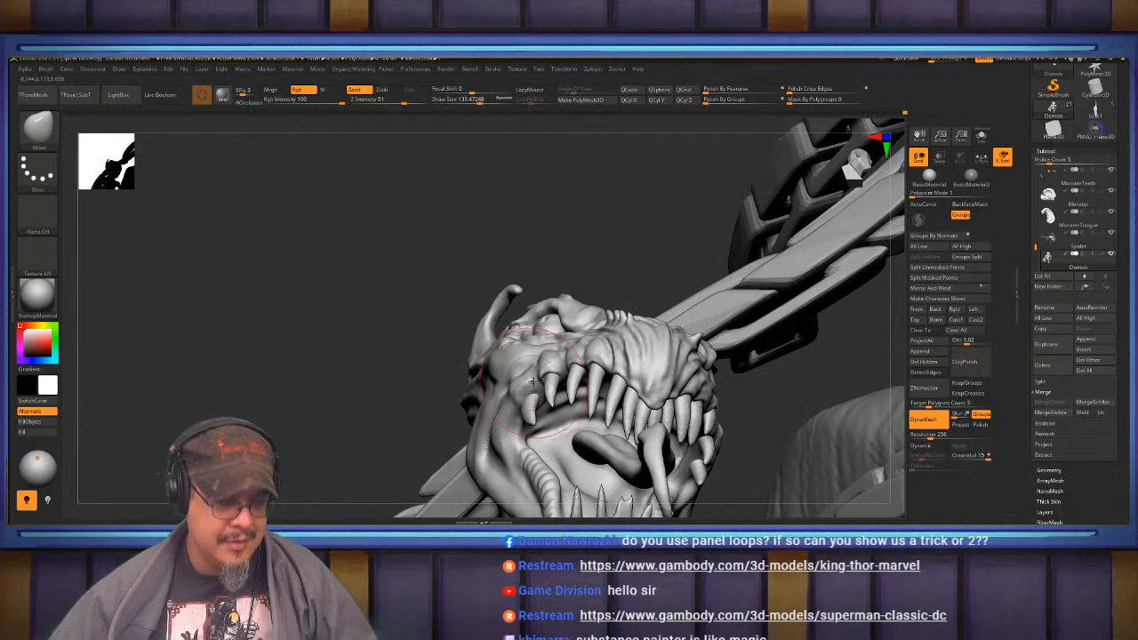
- Adjust the lip and cheek at the corner of the demon's mouth with the Move Topological brush
{"action": "key", "text": "b"}
{"action": "key", "text": "m"}
{"action": "key", "text": "t"}
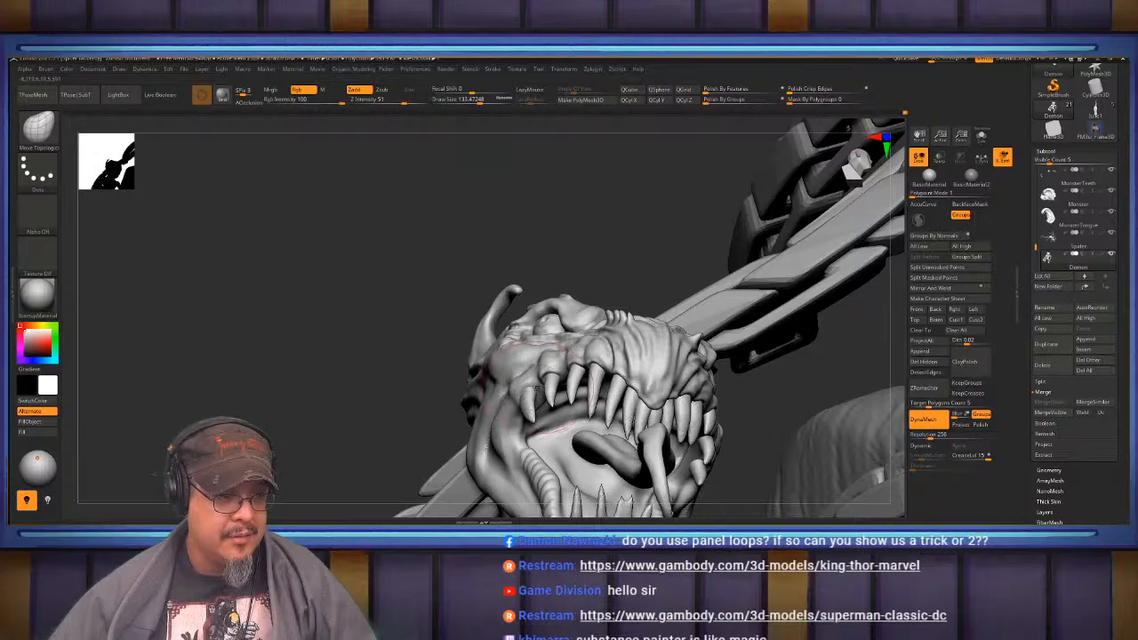
{"action": "mouse_move", "coordinate": [536, 389]}
{"action": "right_mouse_down"}
{"action": "mouse_move", "coordinate": [538, 405]}
{"action": "mouse_move", "coordinate": [532, 355]}
{"action": "mouse_move", "coordinate": [449, 366]}
{"action": "mouse_move", "coordinate": [636, 382]}
{"action": "mouse_move", "coordinate": [630, 418]}
{"action": "mouse_move", "coordinate": [571, 384]}
{"action": "mouse_move", "coordinate": [603, 391]}
{"action": "right_mouse_up"}
{"action": "key", "text": "f"}
{"action": "key", "text": "f"}
- Make the rocky Base subtool active, choose the Move brush, and leave the rock fully unmasked
{"action": "right_click_drag", "start_coordinate": [602, 391], "coordinate": [773, 412]}
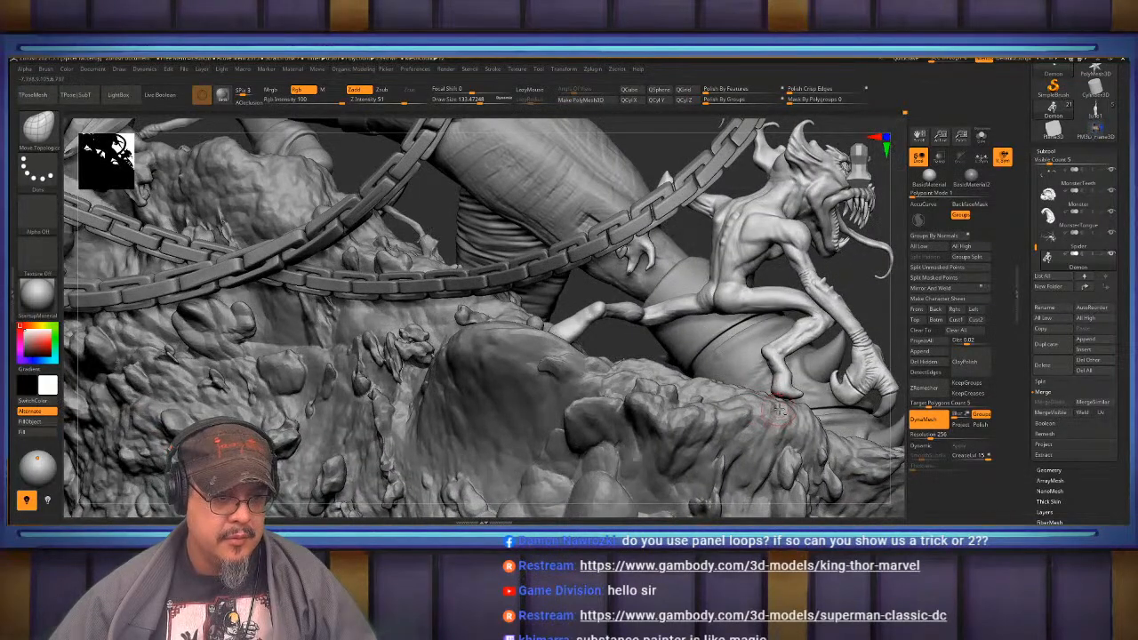
{"action": "left_click", "coordinate": [772, 404], "text": "alt"}
{"action": "right_click_drag", "start_coordinate": [680, 389], "coordinate": [642, 385]}
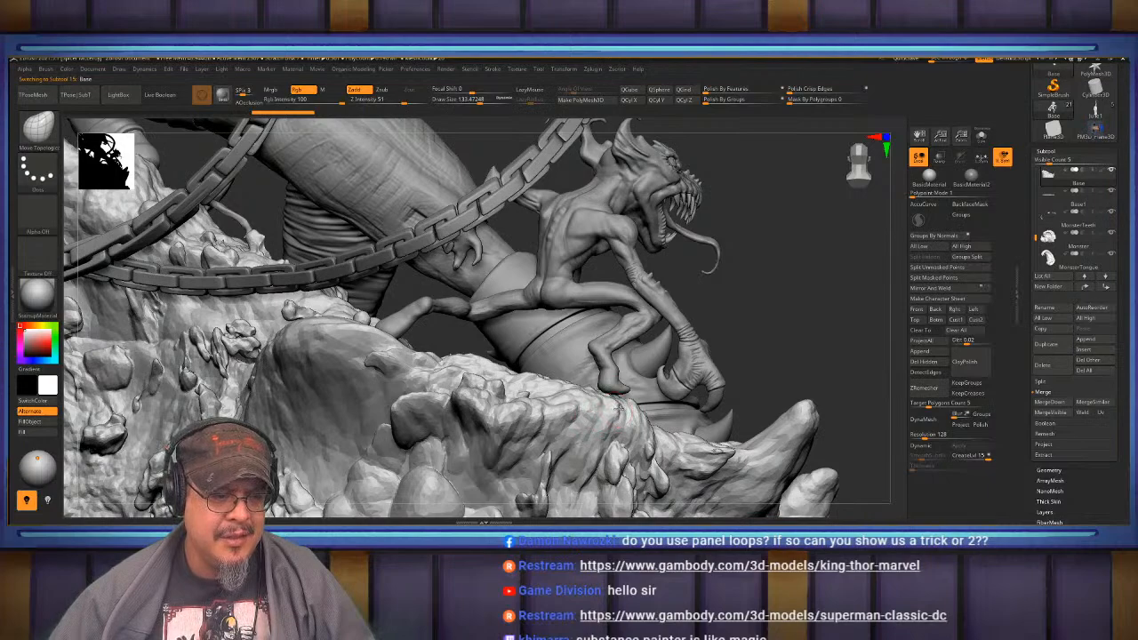
{"action": "key", "text": "ctrl+a"}
{"action": "key", "text": "b"}
{"action": "key", "text": "m"}
{"action": "key", "text": "v"}
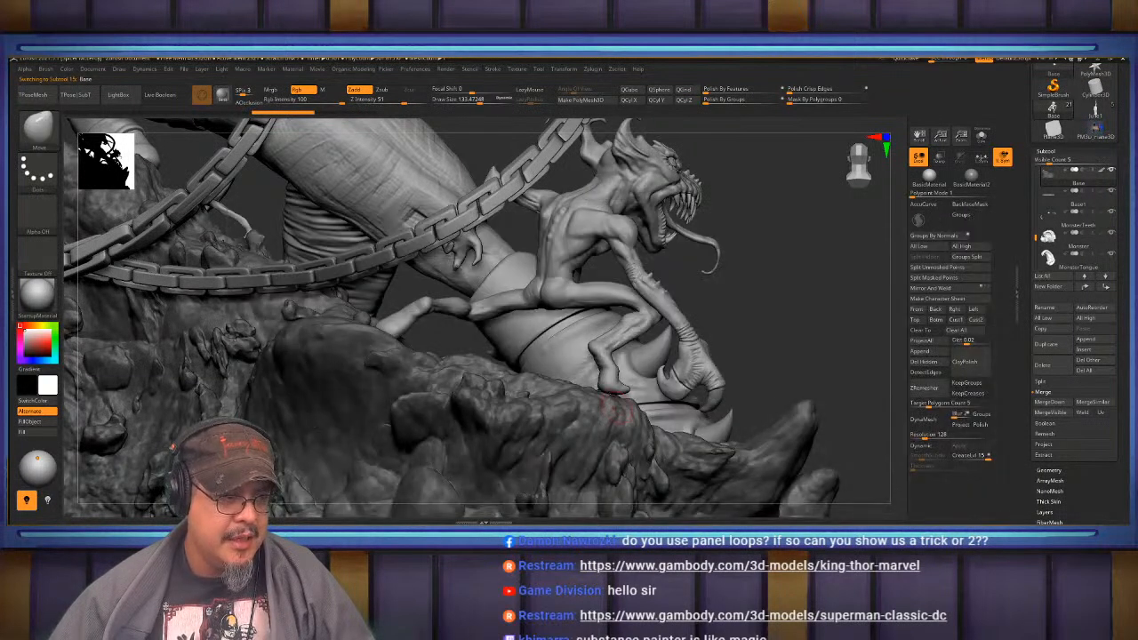
{"action": "key", "text": "ctrl+shift+a"}
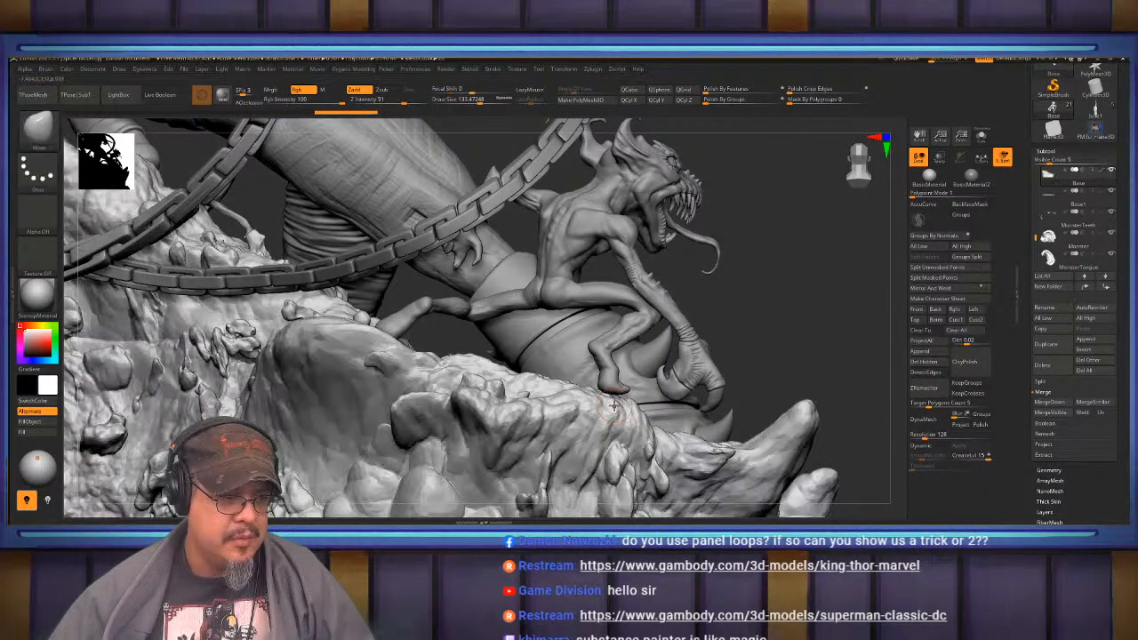
- Enlarge the Move brush to a draw size of about 342 and pull the rock surface against the demon's feet
{"action": "key", "text": "bracketright"}
{"action": "key", "text": "bracketright"}
{"action": "key", "text": "bracketright"}
{"action": "left_click_drag", "start_coordinate": [620, 399], "coordinate": [621, 392]}
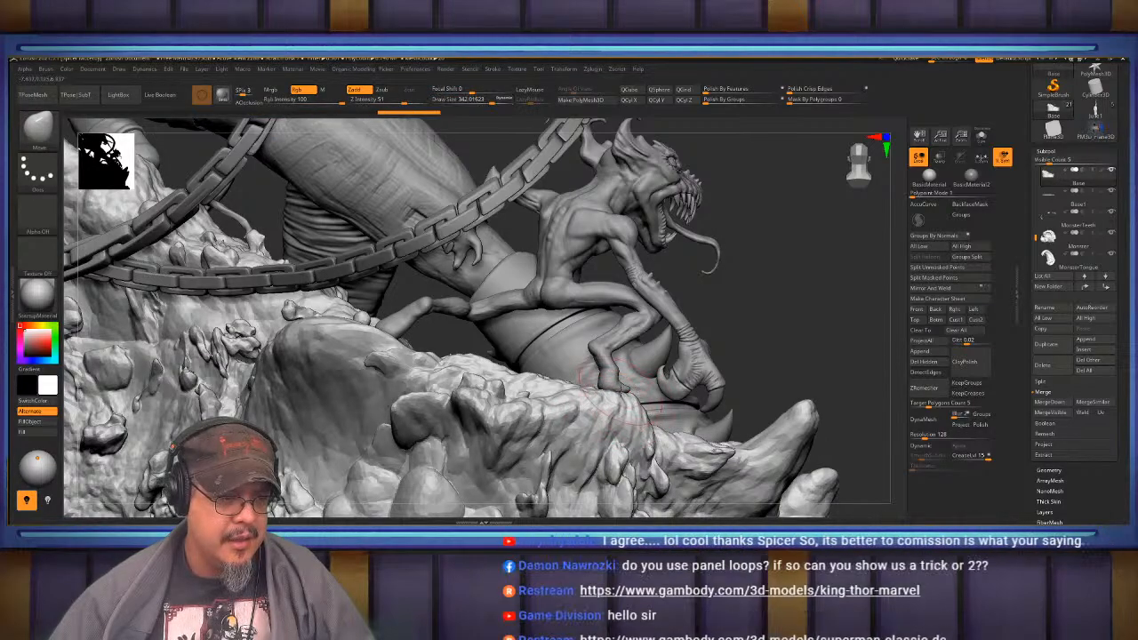
{"action": "mouse_move", "coordinate": [614, 399]}
{"action": "right_mouse_down"}
{"action": "mouse_move", "coordinate": [636, 440]}
{"action": "mouse_move", "coordinate": [623, 462]}
{"action": "mouse_move", "coordinate": [543, 480]}
{"action": "mouse_move", "coordinate": [519, 398]}
{"action": "mouse_move", "coordinate": [534, 383]}
{"action": "right_mouse_up"}
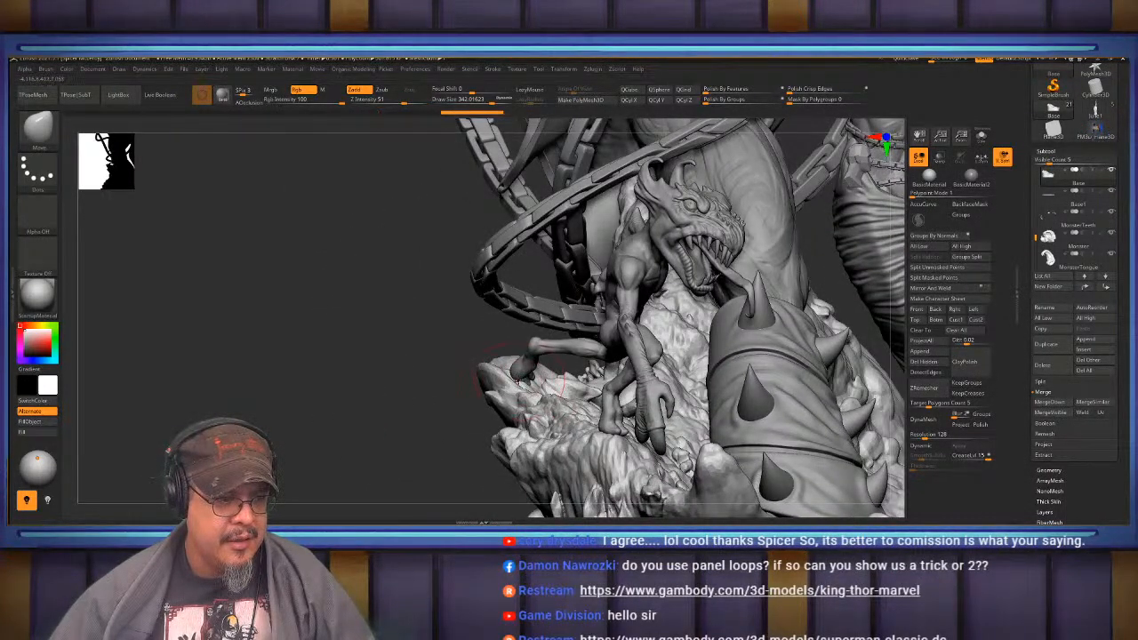
{"action": "right_click_drag", "start_coordinate": [510, 385], "coordinate": [692, 350]}
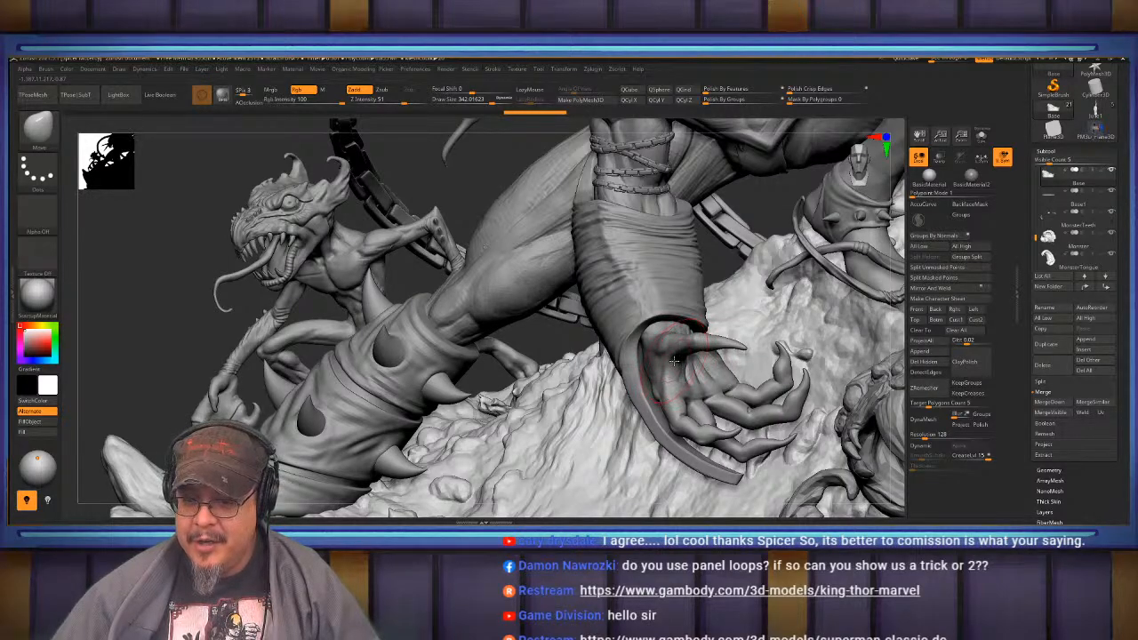
{"action": "right_click_drag", "start_coordinate": [683, 372], "coordinate": [764, 365]}
- Make the Demon subtool active and adjust its hip and inner thigh with the Move brush at a draw size of about 166
{"action": "right_click_drag", "start_coordinate": [347, 374], "coordinate": [660, 400], "text": "alt"}
{"action": "mouse_move", "coordinate": [552, 200]}
{"action": "right_mouse_down", "text": "alt"}
{"action": "mouse_move", "coordinate": [625, 267]}
{"action": "mouse_move", "coordinate": [629, 345]}
{"action": "mouse_move", "coordinate": [609, 399]}
{"action": "mouse_move", "coordinate": [598, 377]}
{"action": "mouse_move", "coordinate": [612, 380]}
{"action": "mouse_move", "coordinate": [606, 341]}
{"action": "right_mouse_up", "text": "alt"}
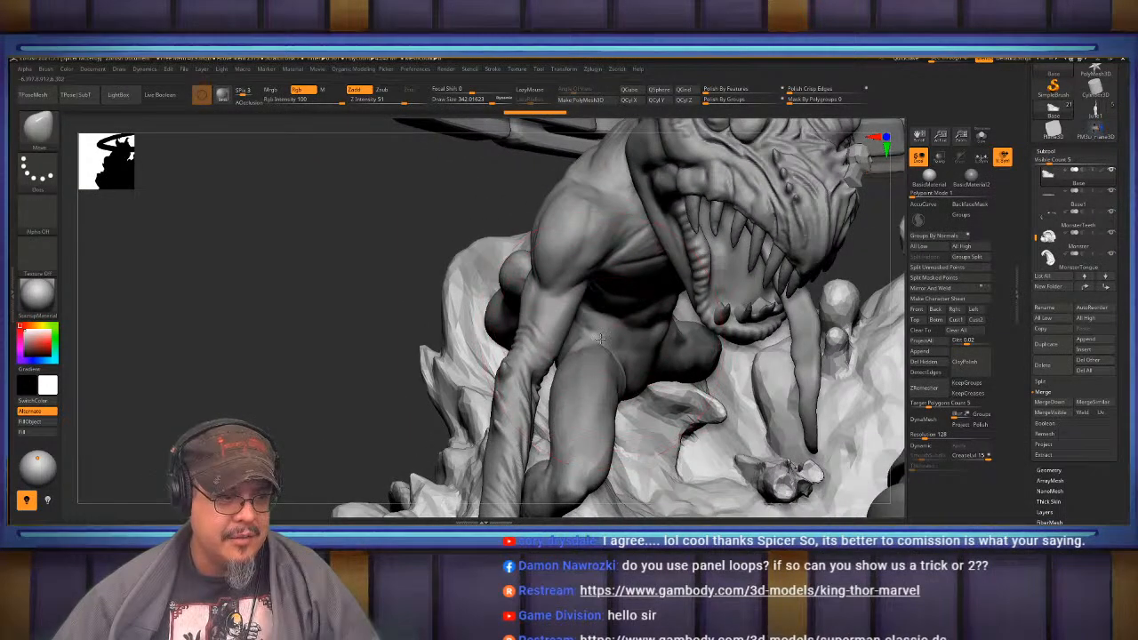
{"action": "left_click", "coordinate": [591, 337], "text": "alt"}
{"action": "mouse_move", "coordinate": [595, 338]}
{"action": "right_mouse_down"}
{"action": "mouse_move", "coordinate": [582, 345]}
{"action": "mouse_move", "coordinate": [613, 373]}
{"action": "right_mouse_up"}
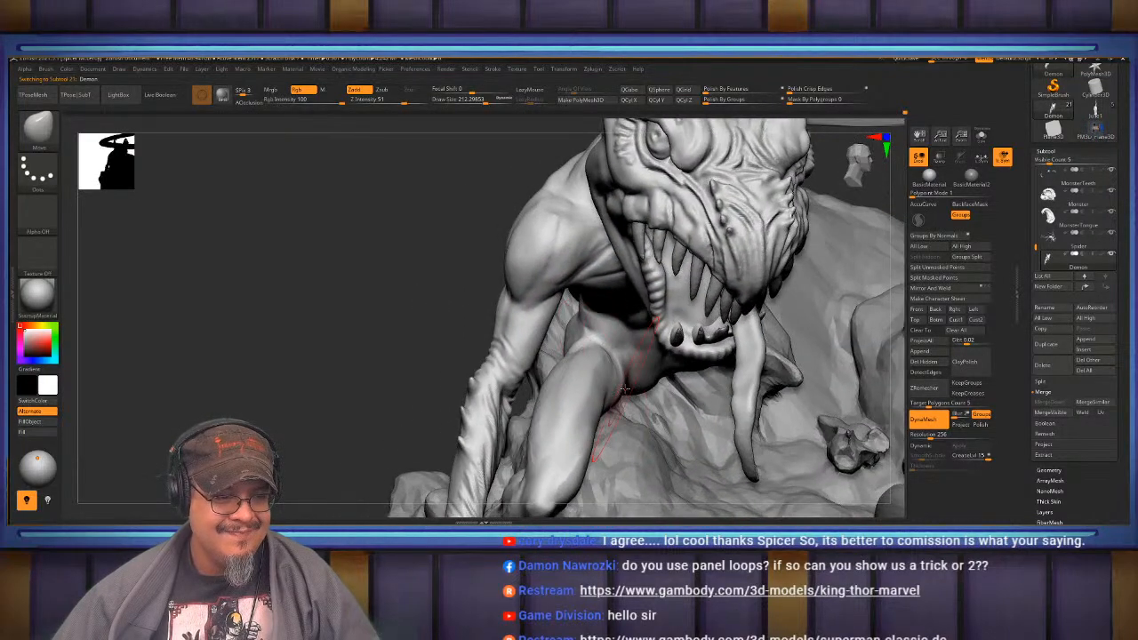
{"action": "key", "text": "s"}
{"action": "left_click_drag", "start_coordinate": [620, 385], "coordinate": [623, 385]}
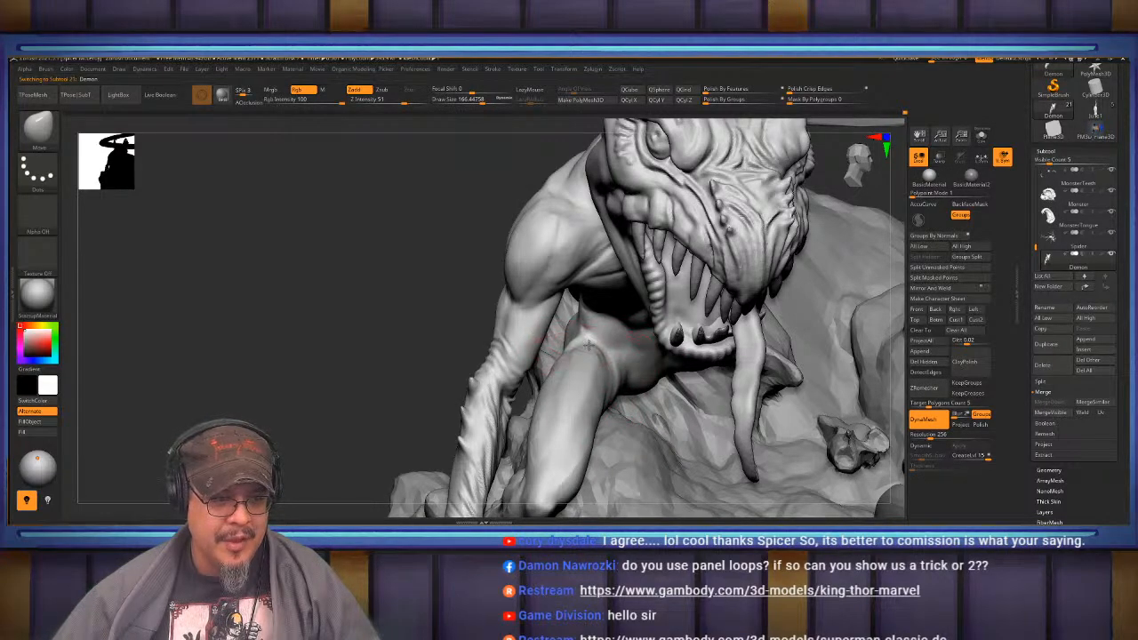
- Shape the demon's rear lower leg and foot from behind with the Move brush, enlarging the draw size to about 220
{"action": "mouse_move", "coordinate": [611, 390]}
{"action": "right_mouse_down"}
{"action": "mouse_move", "coordinate": [582, 391]}
{"action": "mouse_move", "coordinate": [587, 333]}
{"action": "mouse_move", "coordinate": [508, 384]}
{"action": "mouse_move", "coordinate": [527, 377]}
{"action": "mouse_move", "coordinate": [503, 368]}
{"action": "mouse_move", "coordinate": [508, 412]}
{"action": "mouse_move", "coordinate": [602, 415]}
{"action": "mouse_move", "coordinate": [561, 394]}
{"action": "mouse_move", "coordinate": [515, 423]}
{"action": "mouse_move", "coordinate": [538, 398]}
{"action": "mouse_move", "coordinate": [573, 427]}
{"action": "mouse_move", "coordinate": [472, 382]}
{"action": "right_mouse_up"}
{"action": "key", "text": "s"}
{"action": "left_click", "coordinate": [503, 384]}
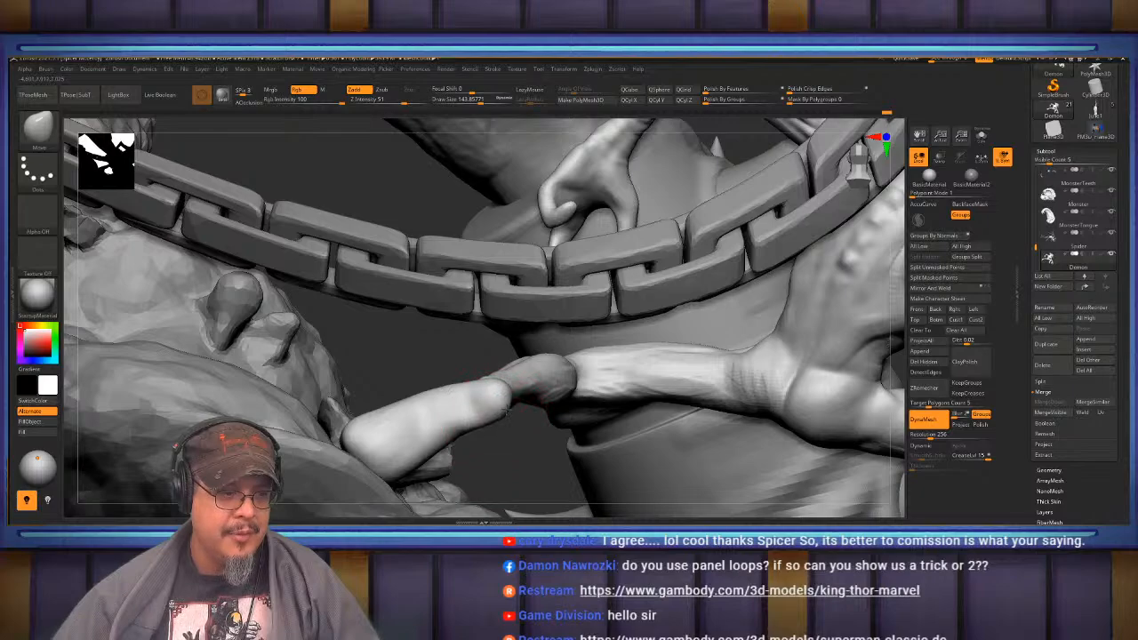
{"action": "mouse_move", "coordinate": [447, 431]}
{"action": "right_mouse_down"}
{"action": "mouse_move", "coordinate": [447, 401]}
{"action": "mouse_move", "coordinate": [457, 405]}
{"action": "right_mouse_up"}
{"action": "key", "text": "s"}
{"action": "left_click_drag", "start_coordinate": [458, 405], "coordinate": [458, 405]}
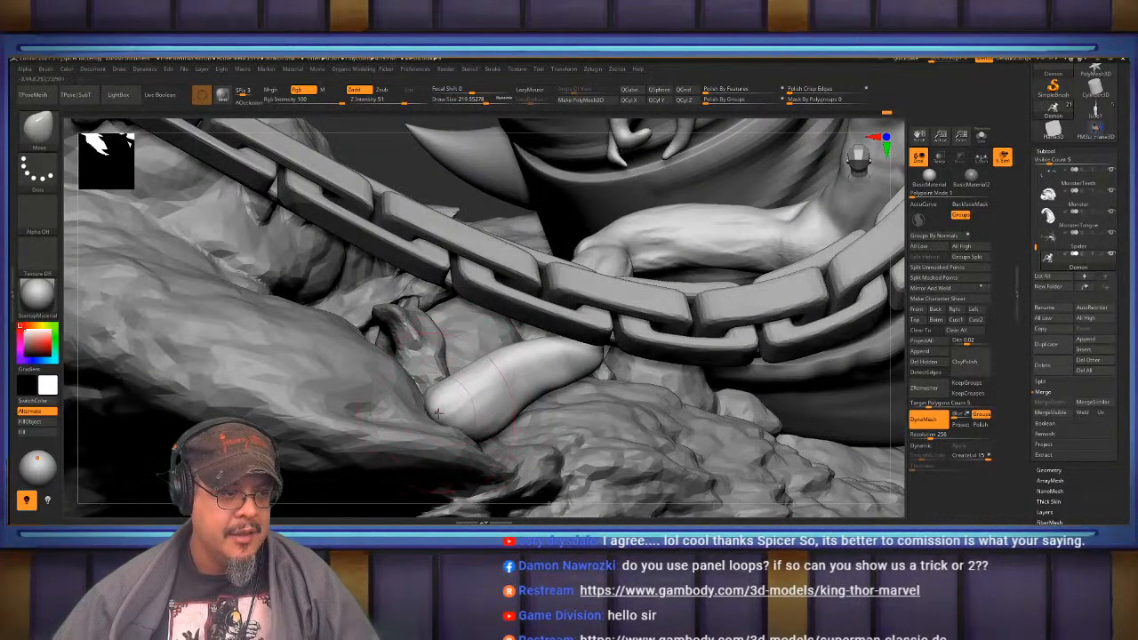
- Reduce the Move brush to a draw size of about 144 and refine and smooth the demon's rear shin and heel
{"action": "right_click_drag", "start_coordinate": [457, 405], "coordinate": [481, 405]}
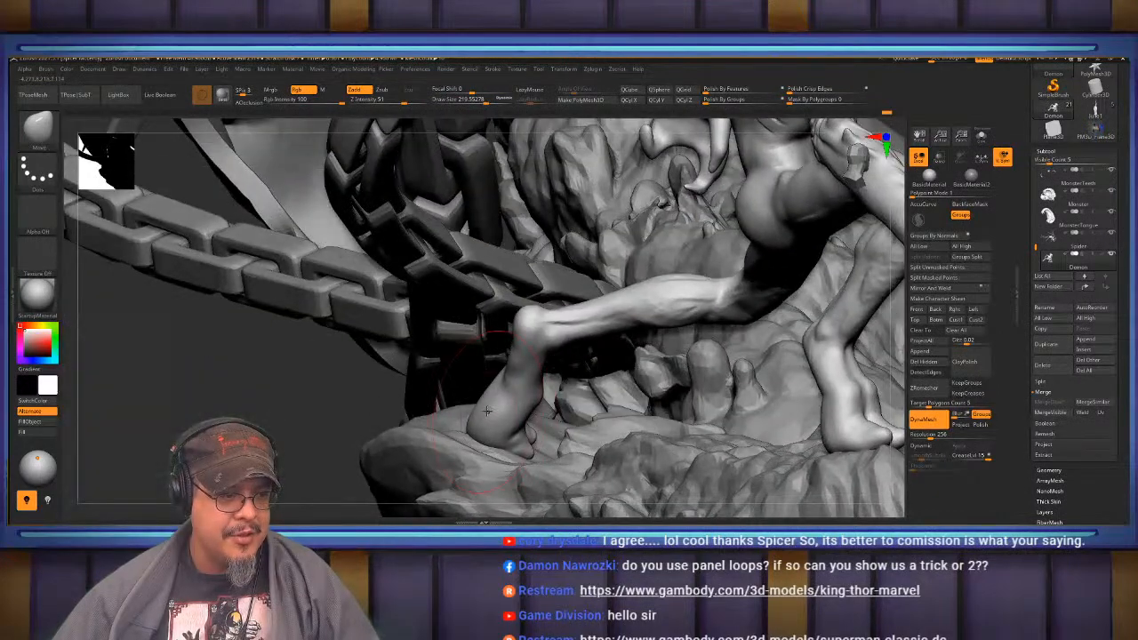
{"action": "key", "text": "s"}
{"action": "left_click_drag", "start_coordinate": [482, 406], "coordinate": [483, 407]}
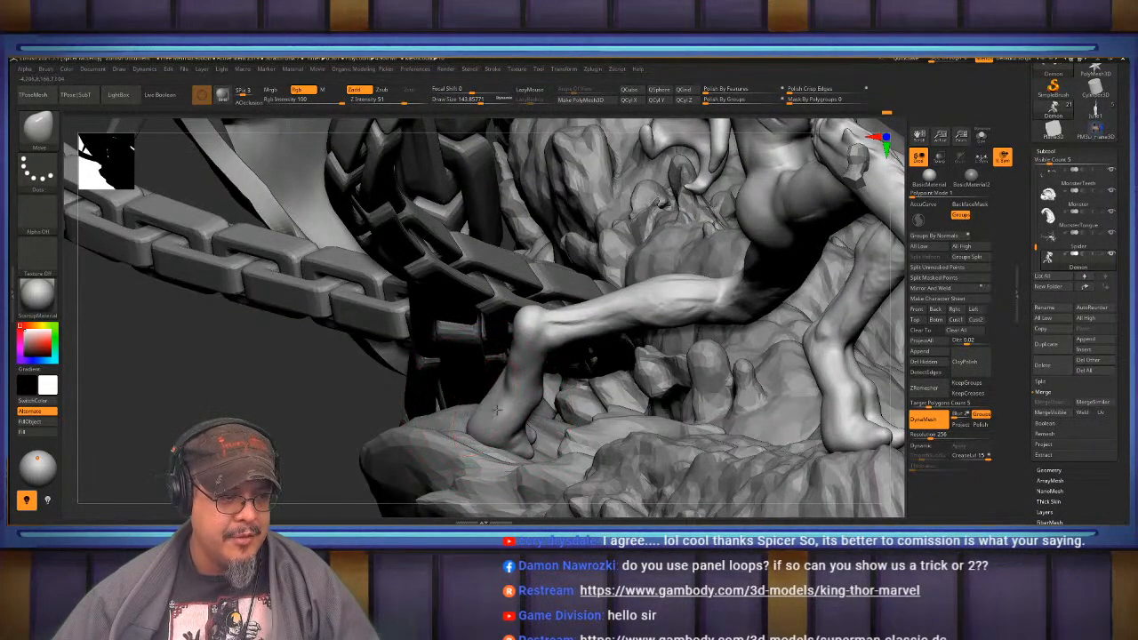
{"action": "key", "text": "shift"}
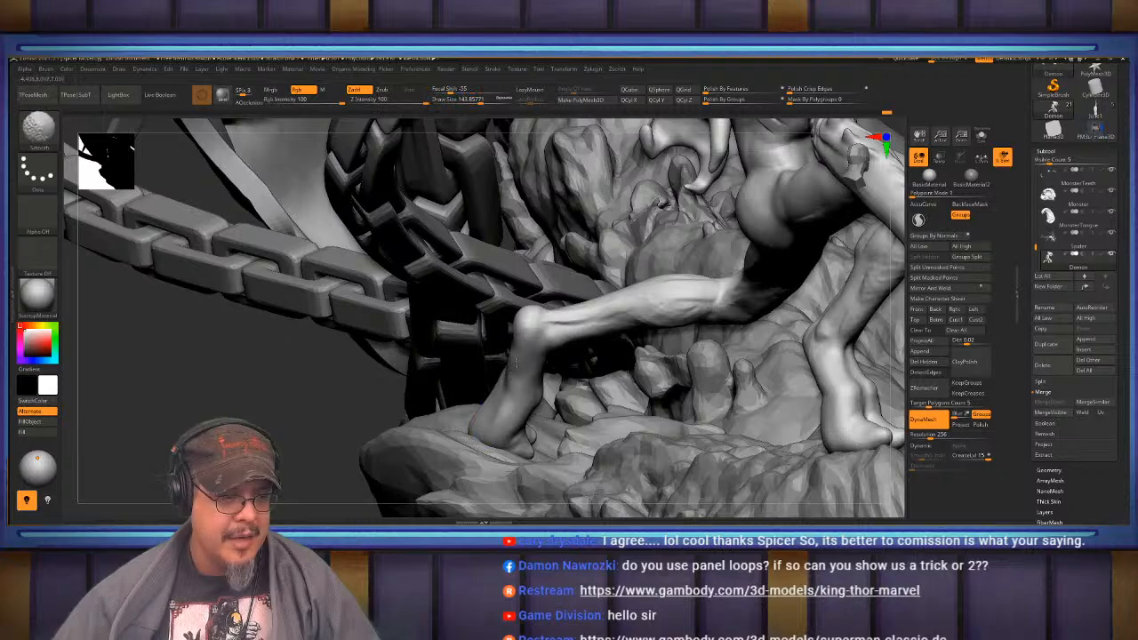
- Fit the demon's rear foot and toes to the rock with the Move brush at a draw size of about 83, smoothing the ankle
{"action": "mouse_move", "coordinate": [471, 367]}
{"action": "left_mouse_down"}
{"action": "mouse_move", "coordinate": [474, 381]}
{"action": "mouse_move", "coordinate": [556, 356]}
{"action": "mouse_move", "coordinate": [621, 378]}
{"action": "mouse_move", "coordinate": [603, 388]}
{"action": "left_mouse_up"}
{"action": "key", "text": "s"}
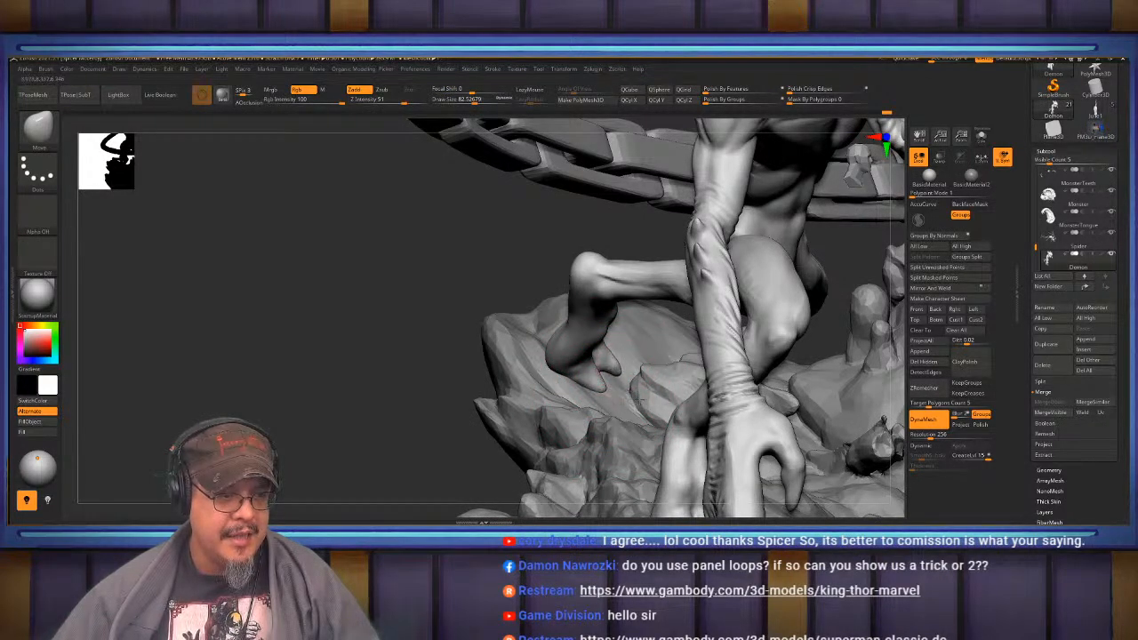
{"action": "key", "text": "shift"}
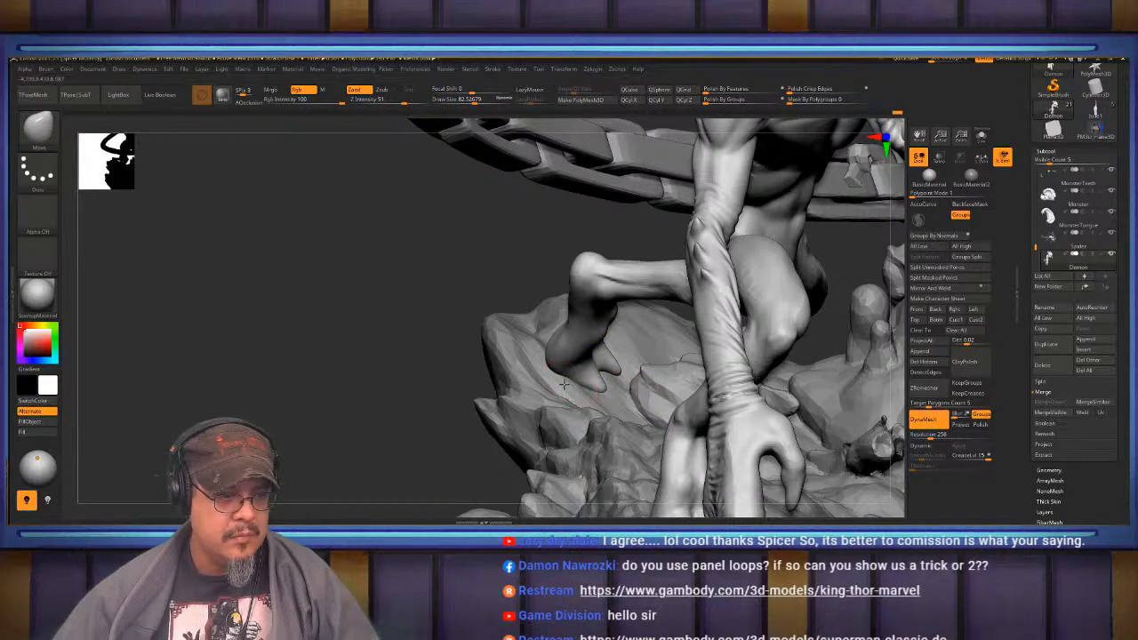
{"action": "key", "text": "shift"}
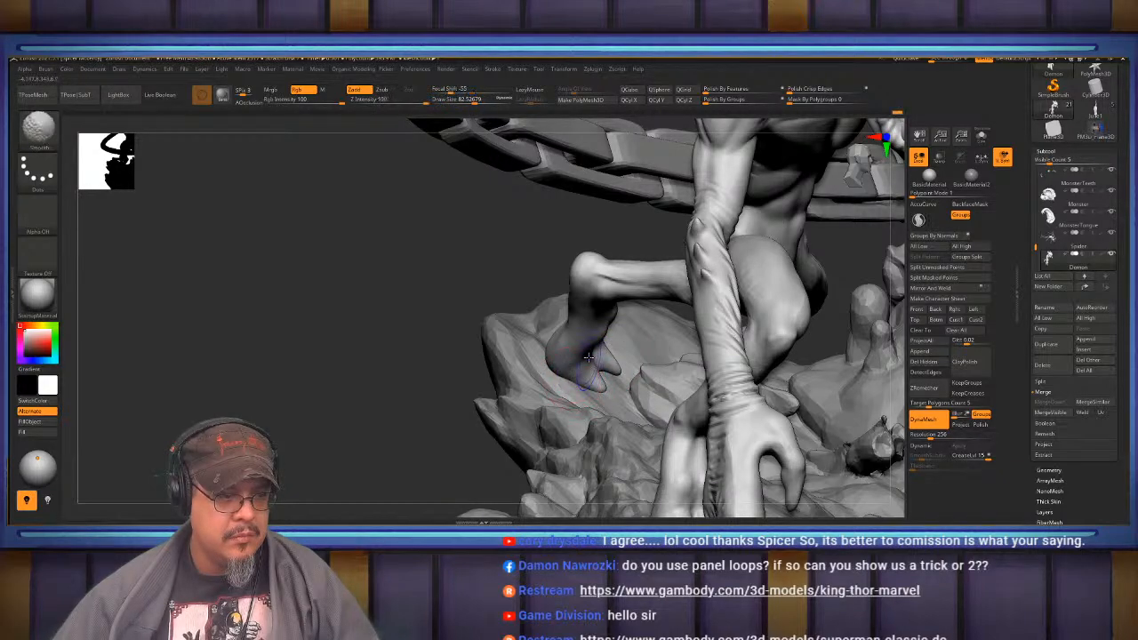
{"action": "mouse_move", "coordinate": [571, 372]}
{"action": "right_mouse_down"}
{"action": "mouse_move", "coordinate": [445, 374]}
{"action": "mouse_move", "coordinate": [391, 355]}
{"action": "right_mouse_up"}
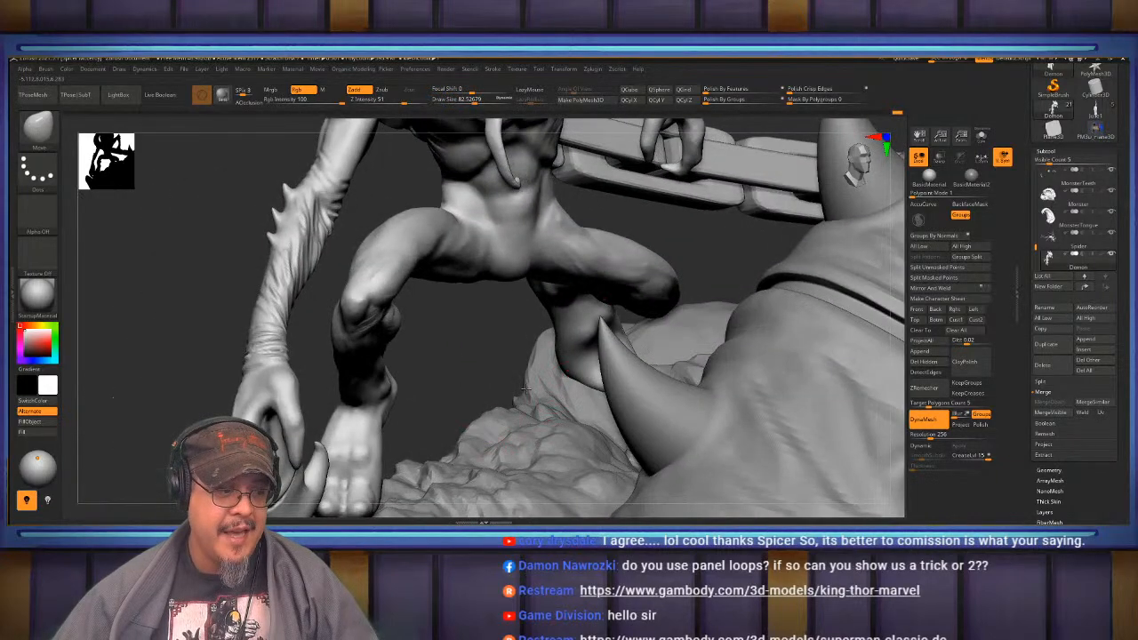
- Shape the ankle and heel of the demon's other foot with the Move brush at a draw size of about 90, then smooth them
{"action": "mouse_move", "coordinate": [391, 494]}
{"action": "right_mouse_down", "text": "alt"}
{"action": "mouse_move", "coordinate": [575, 373]}
{"action": "mouse_move", "coordinate": [489, 373]}
{"action": "right_mouse_up", "text": "alt"}
{"action": "key", "text": "s"}
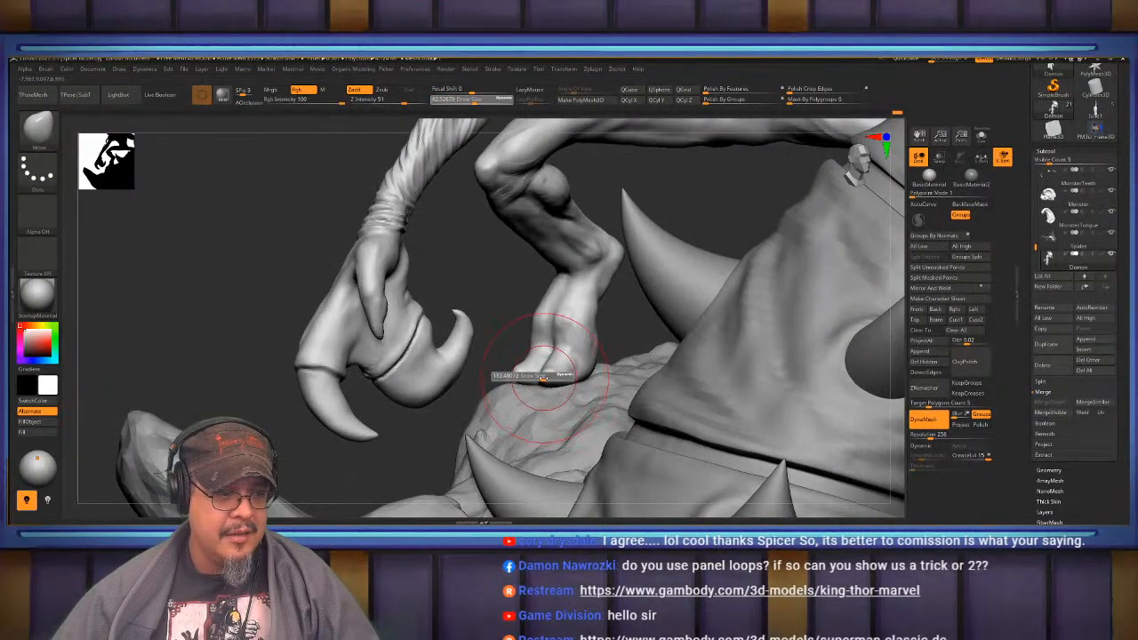
{"action": "left_click_drag", "start_coordinate": [544, 378], "coordinate": [531, 405]}
{"action": "mouse_move", "coordinate": [532, 400]}
{"action": "right_mouse_down"}
{"action": "mouse_move", "coordinate": [558, 373]}
{"action": "mouse_move", "coordinate": [570, 409]}
{"action": "right_mouse_up"}
{"action": "key", "text": "s"}
{"action": "left_click_drag", "start_coordinate": [570, 409], "coordinate": [556, 409]}
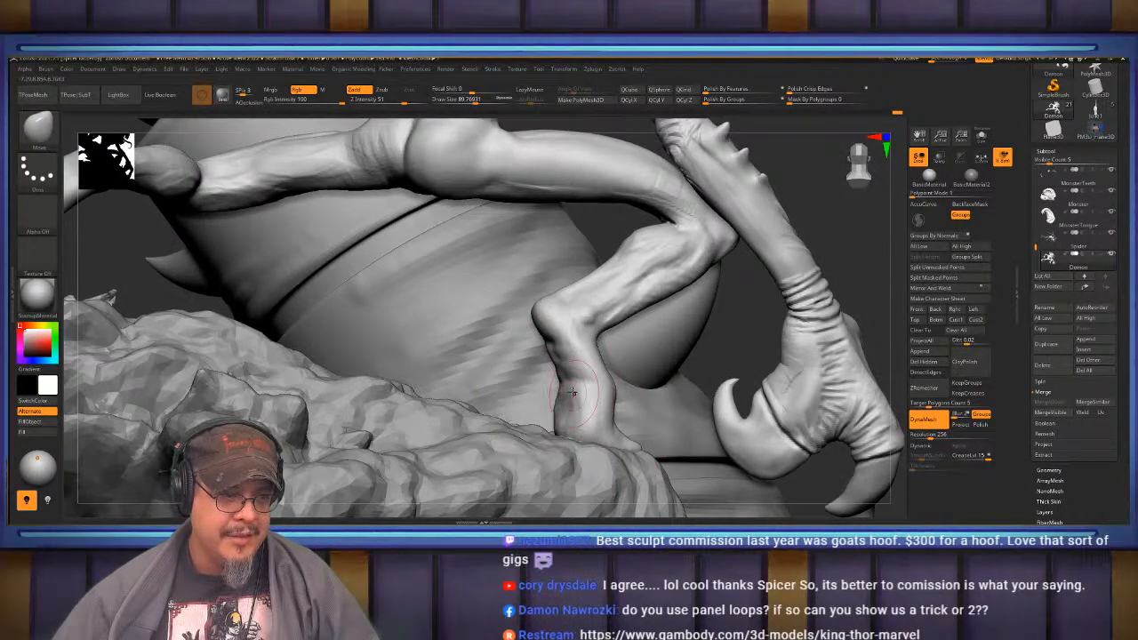
{"action": "mouse_move", "coordinate": [570, 394]}
{"action": "right_mouse_down"}
{"action": "mouse_move", "coordinate": [311, 378]}
{"action": "mouse_move", "coordinate": [553, 405]}
{"action": "right_mouse_up"}
{"action": "key", "text": "shift"}
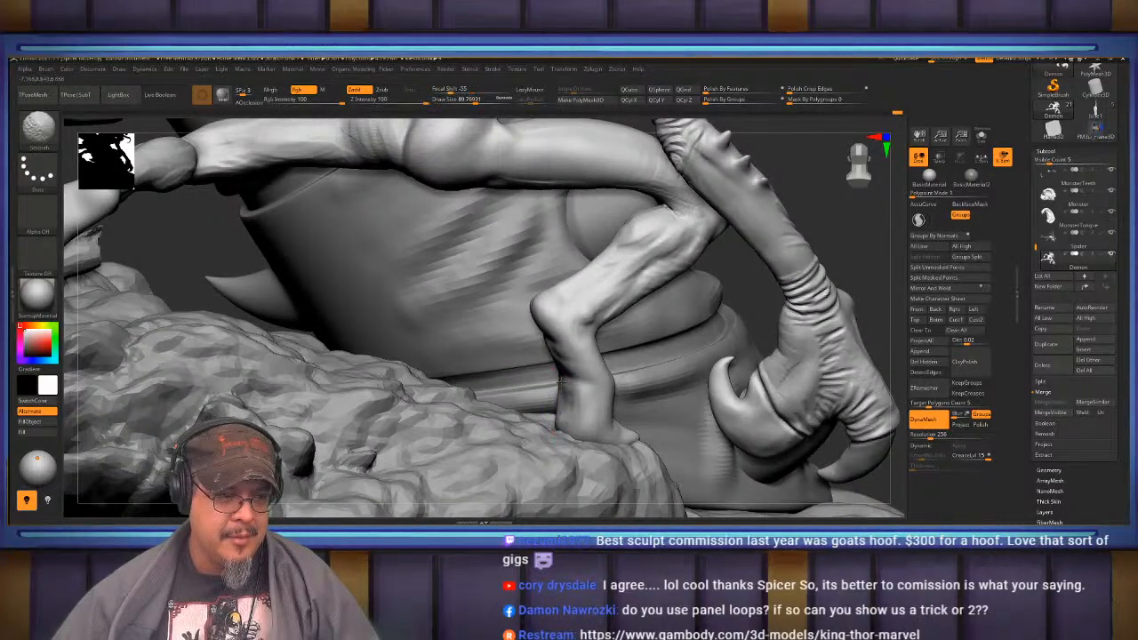
- Review the demon's leg pose from behind and in front, then frame the whole Spawn sculpture
{"action": "mouse_move", "coordinate": [560, 400]}
{"action": "right_mouse_down"}
{"action": "mouse_move", "coordinate": [630, 402]}
{"action": "mouse_move", "coordinate": [521, 392]}
{"action": "mouse_move", "coordinate": [558, 375]}
{"action": "mouse_move", "coordinate": [602, 393]}
{"action": "right_mouse_up"}
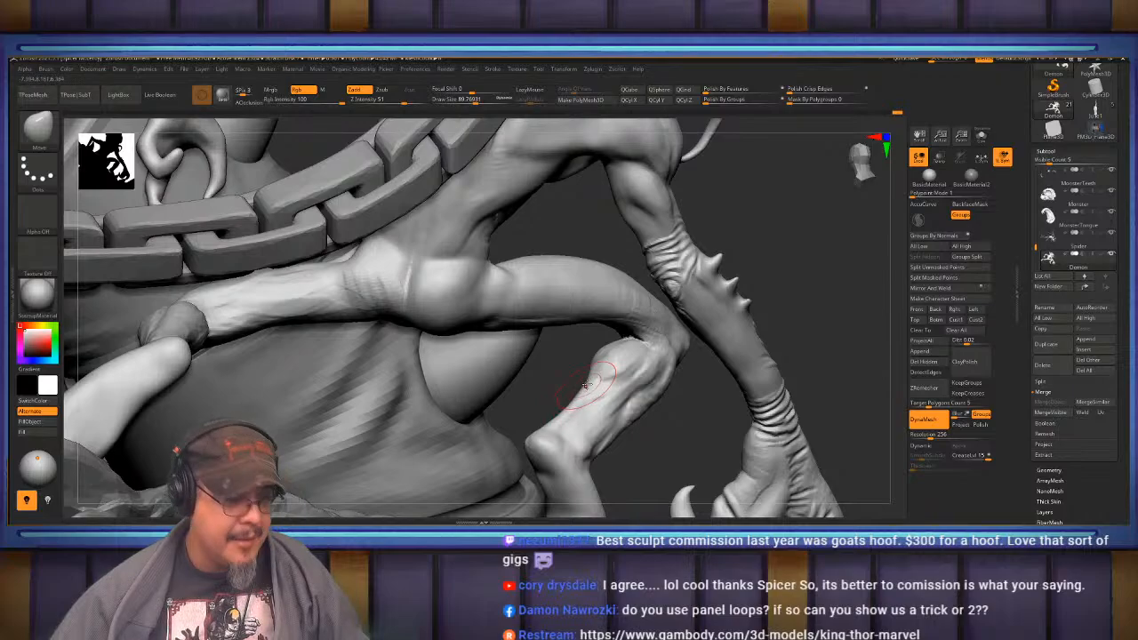
{"action": "mouse_move", "coordinate": [608, 359]}
{"action": "right_mouse_down"}
{"action": "mouse_move", "coordinate": [612, 369]}
{"action": "mouse_move", "coordinate": [473, 404]}
{"action": "mouse_move", "coordinate": [605, 373]}
{"action": "mouse_move", "coordinate": [592, 352]}
{"action": "right_mouse_up"}
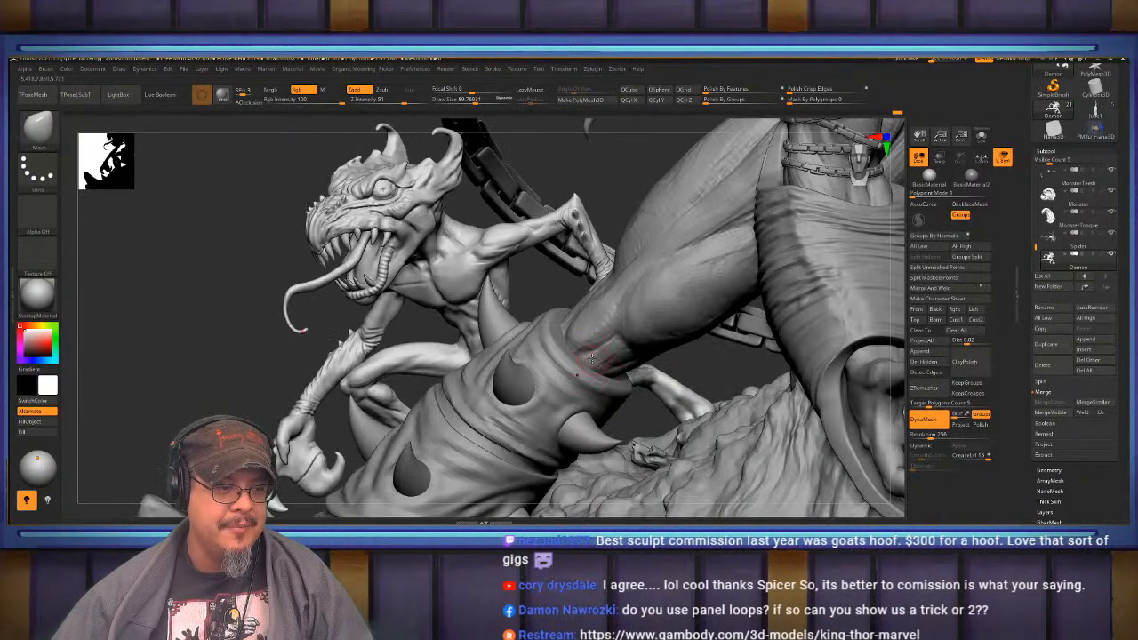
{"action": "key", "text": "f"}
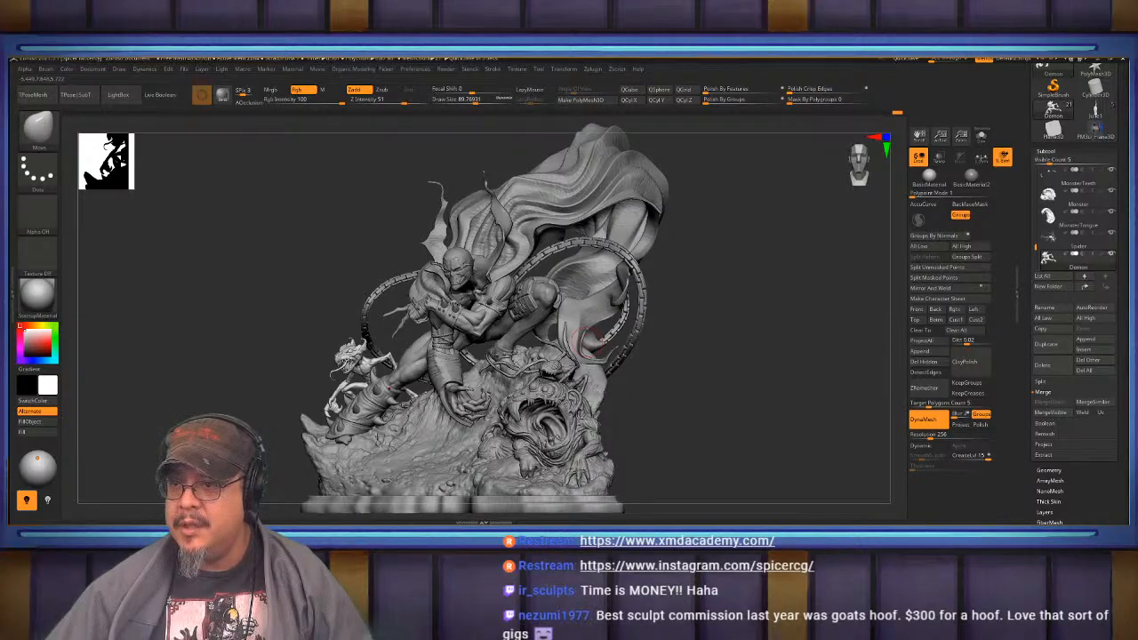
- Switch to the browser and show the anatomy tutorials in the ArtStation profile's Store section
{"action": "left_click_drag", "start_coordinate": [1137, 67], "coordinate": [756, 60]}
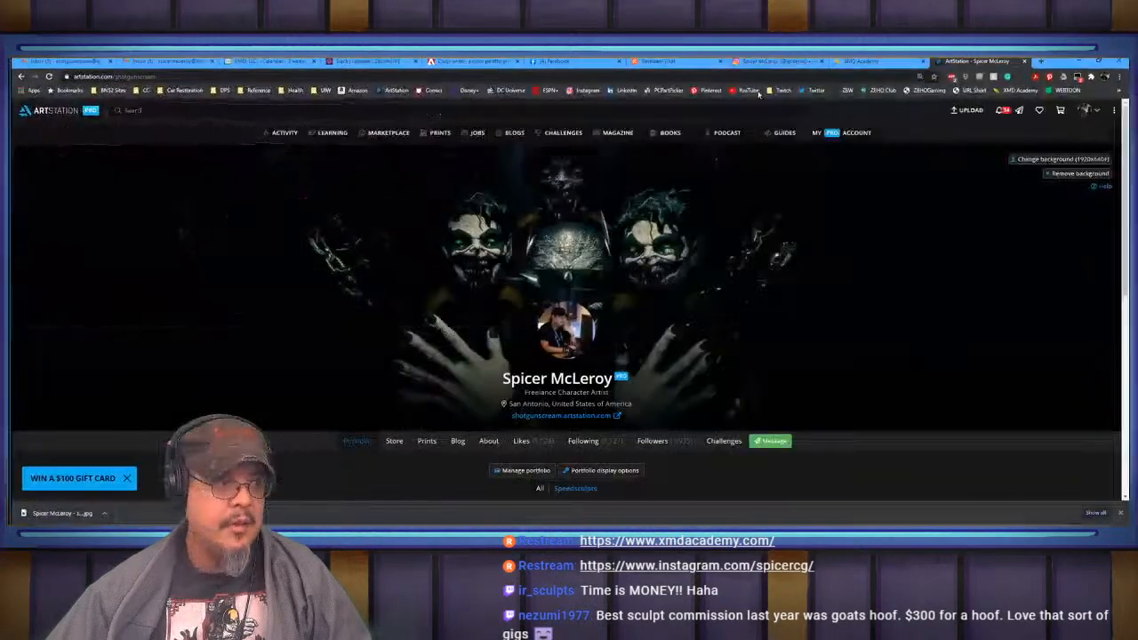
{"action": "left_click", "coordinate": [391, 442]}
{"action": "scroll", "coordinate": [569, 320], "scroll_direction": "down", "scroll_amount": 5}
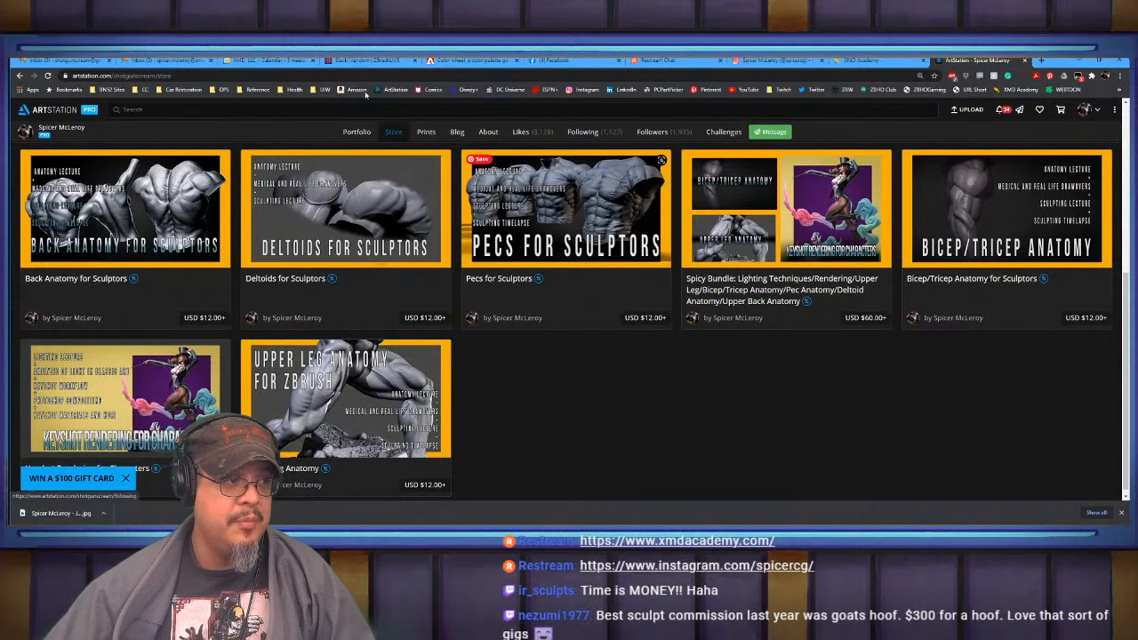
- Copy the ArtStation store's web address and post it in the Restream chat
{"action": "left_click", "coordinate": [213, 76]}
{"action": "left_click", "coordinate": [214, 76]}
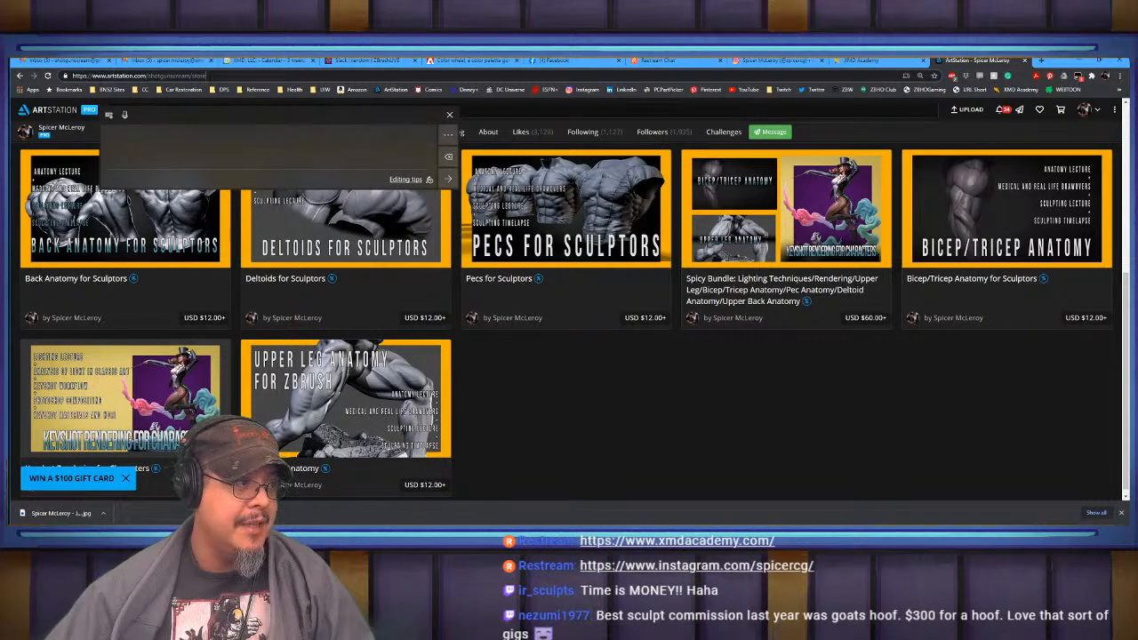
{"action": "key", "text": "ctrl+a"}
{"action": "key", "text": "ctrl+c"}
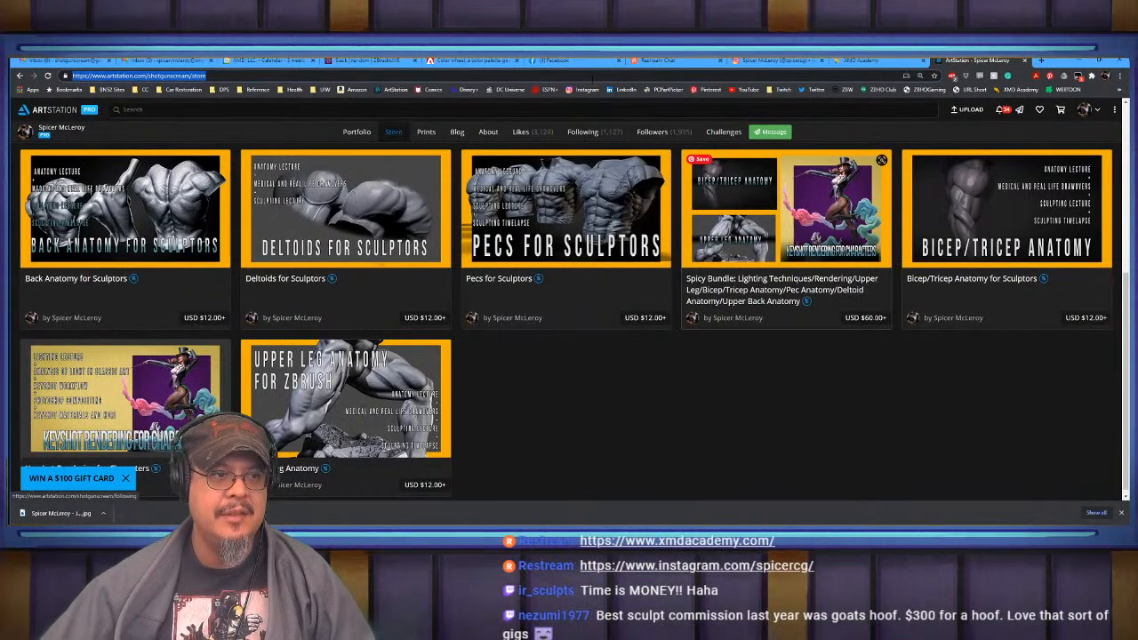
{"action": "left_click", "coordinate": [667, 60]}
{"action": "key", "text": "ctrl+v"}
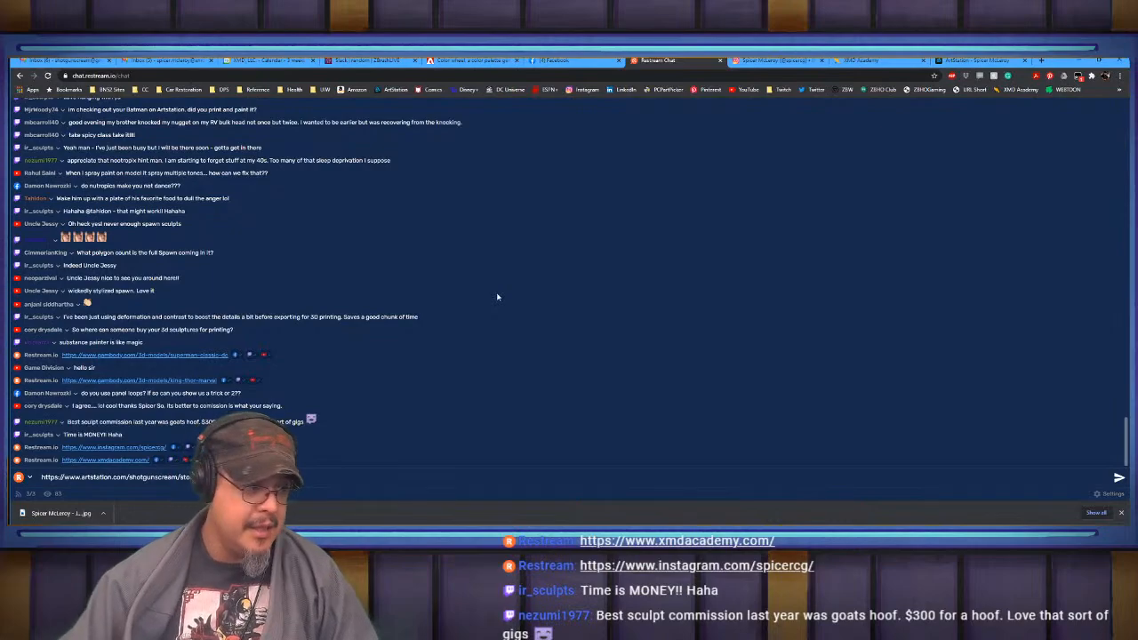
{"action": "key", "text": "Return"}
- Post the message "shotgunscream.com" in the Restream chat
{"action": "type", "text": "shotgunscrea"}
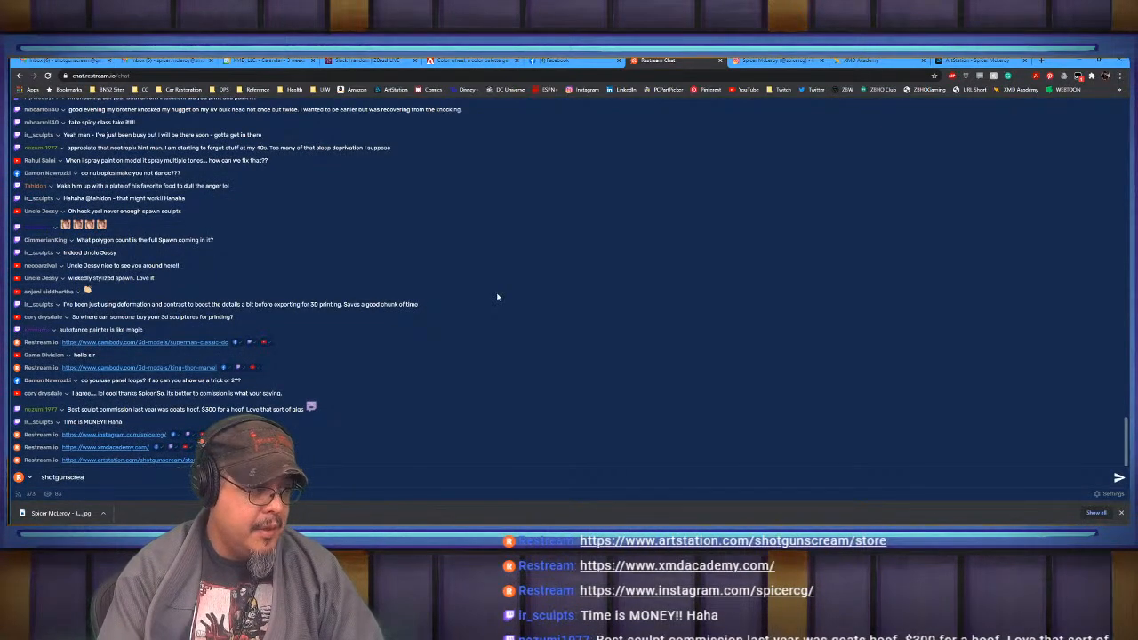
{"action": "type", "text": "m.com"}
{"action": "key", "text": "Return"}
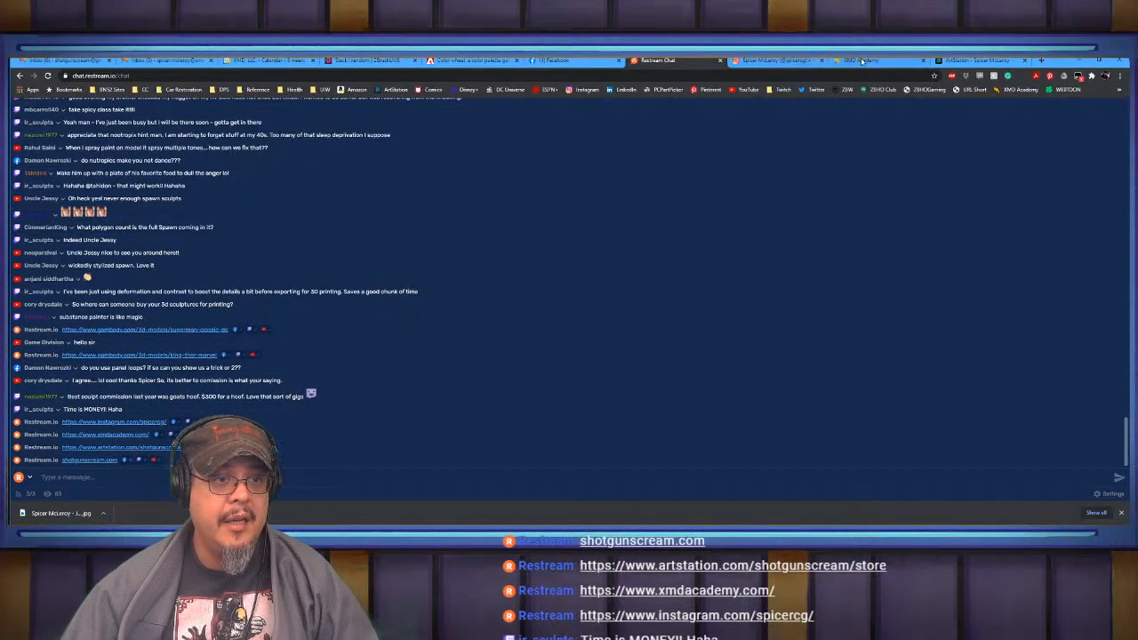
- Load shotgunscream.com/merch in place of the ArtStation store page and browse the shirts on offer
{"action": "left_click", "coordinate": [952, 60]}
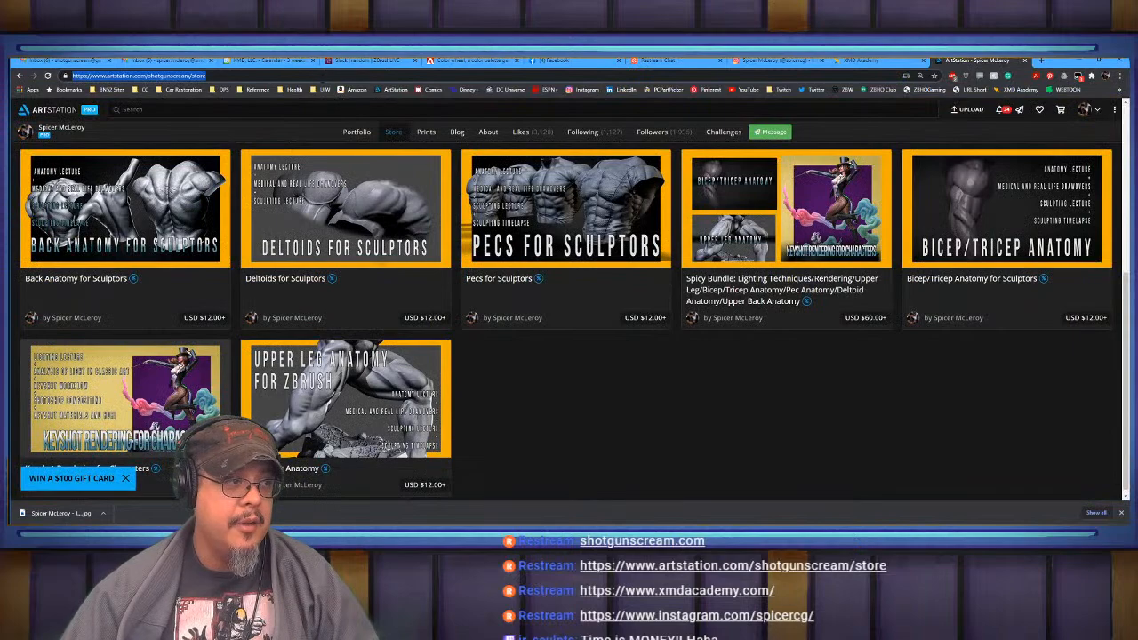
{"action": "type", "text": "shotgun"}
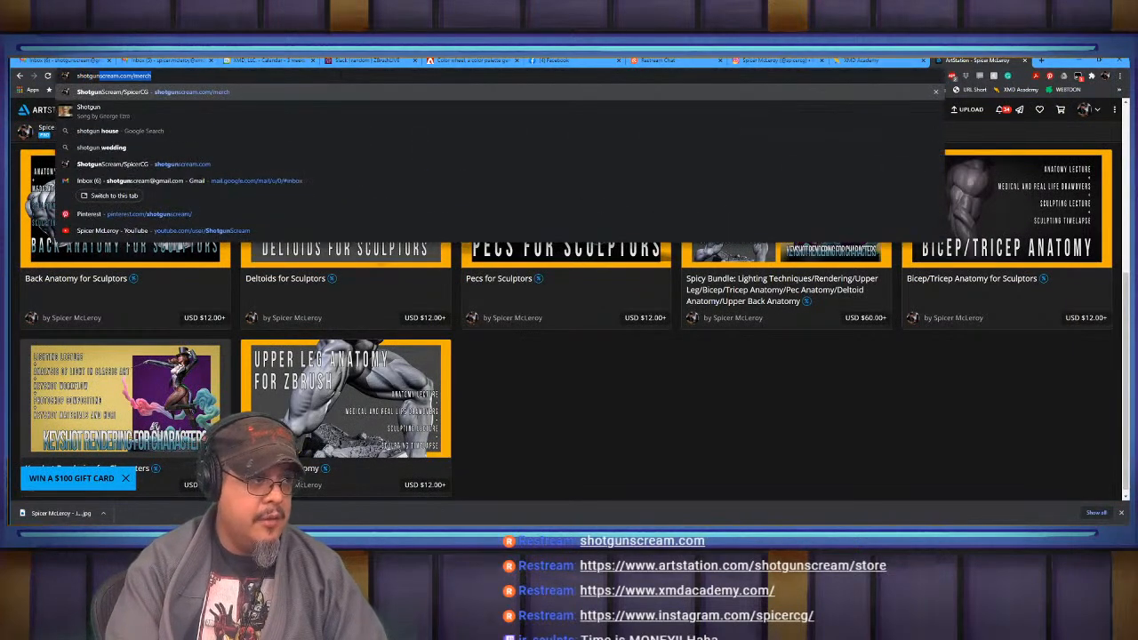
{"action": "key", "text": "Return"}
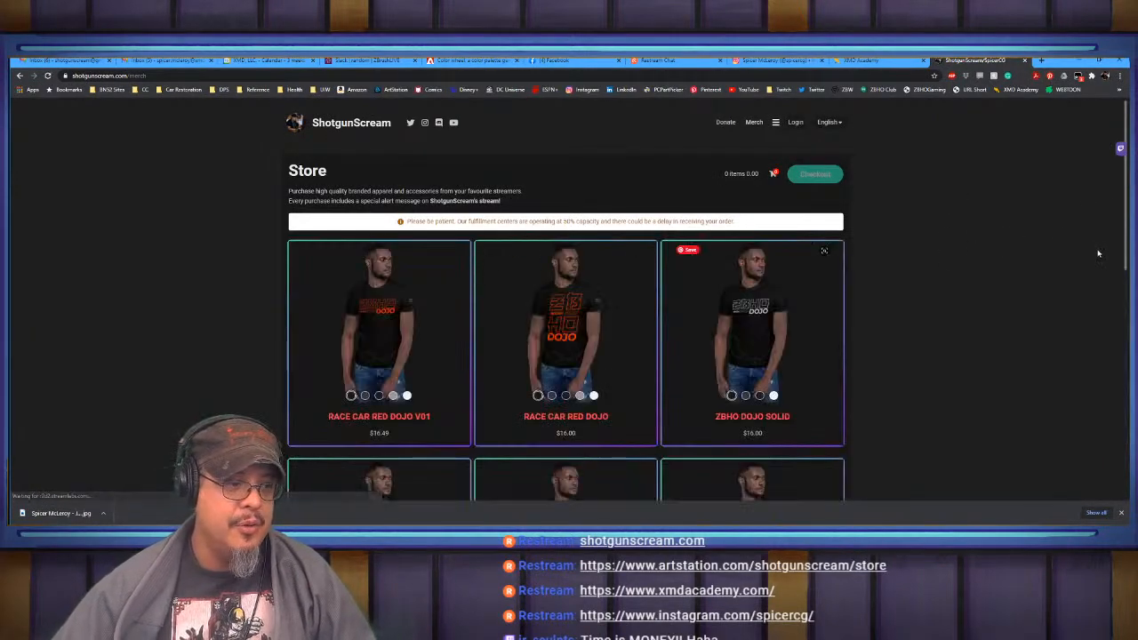
{"action": "scroll", "coordinate": [1127, 232], "scroll_direction": "down", "scroll_amount": 1}
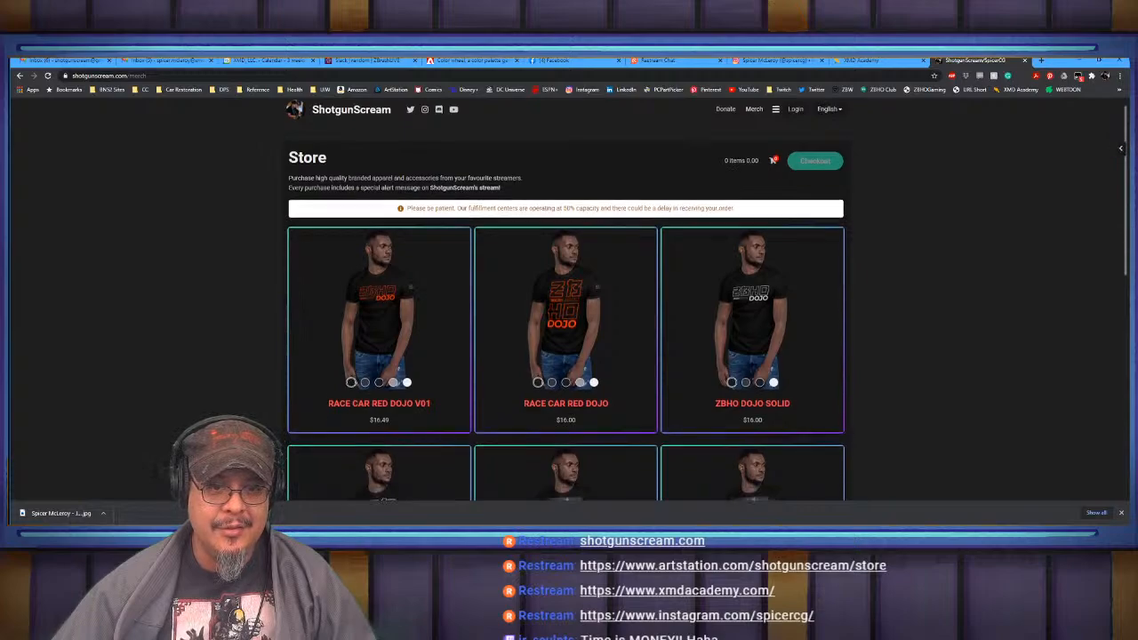
{"action": "scroll", "coordinate": [1127, 249], "scroll_direction": "down", "scroll_amount": 4}
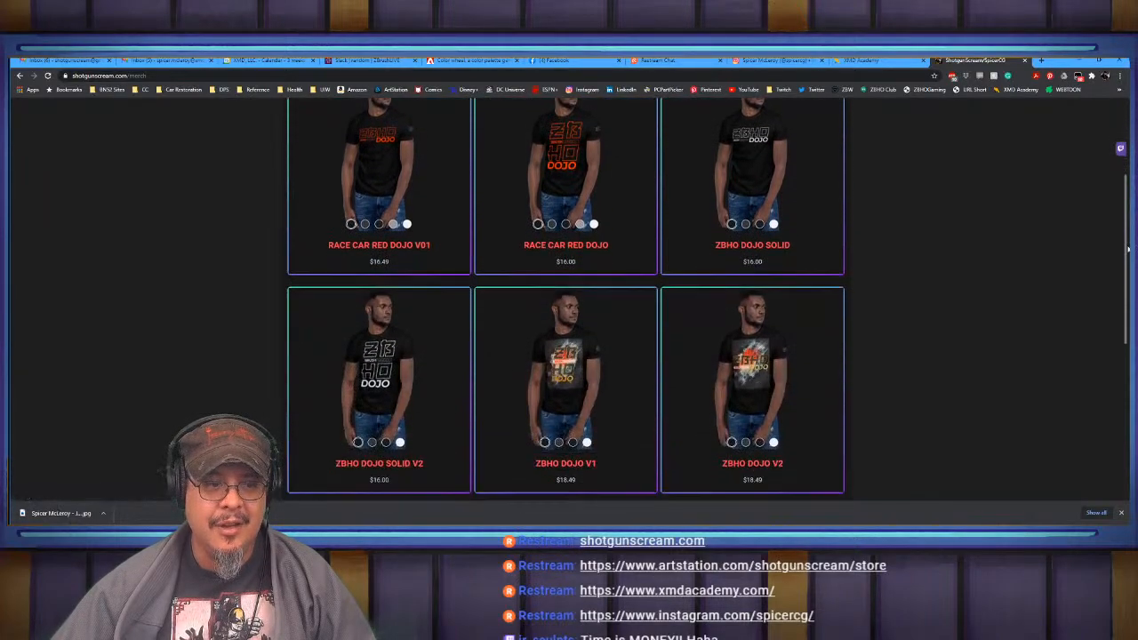
{"action": "scroll", "coordinate": [1128, 249], "scroll_direction": "up", "scroll_amount": 4}
{"action": "scroll", "coordinate": [1128, 250], "scroll_direction": "down", "scroll_amount": 7}
{"action": "scroll", "coordinate": [1127, 250], "scroll_direction": "up", "scroll_amount": 7}
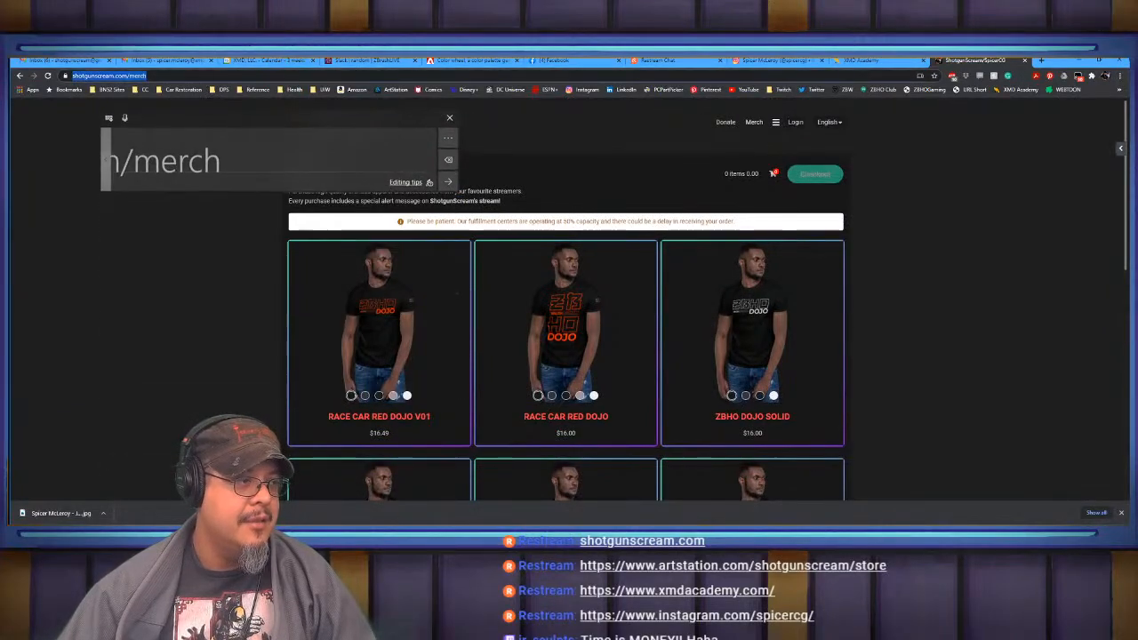
- Copy the ShotgunScream merch page's web address and post it in the Restream chat
{"action": "left_click", "coordinate": [133, 75]}
{"action": "key", "text": "ctrl+c"}
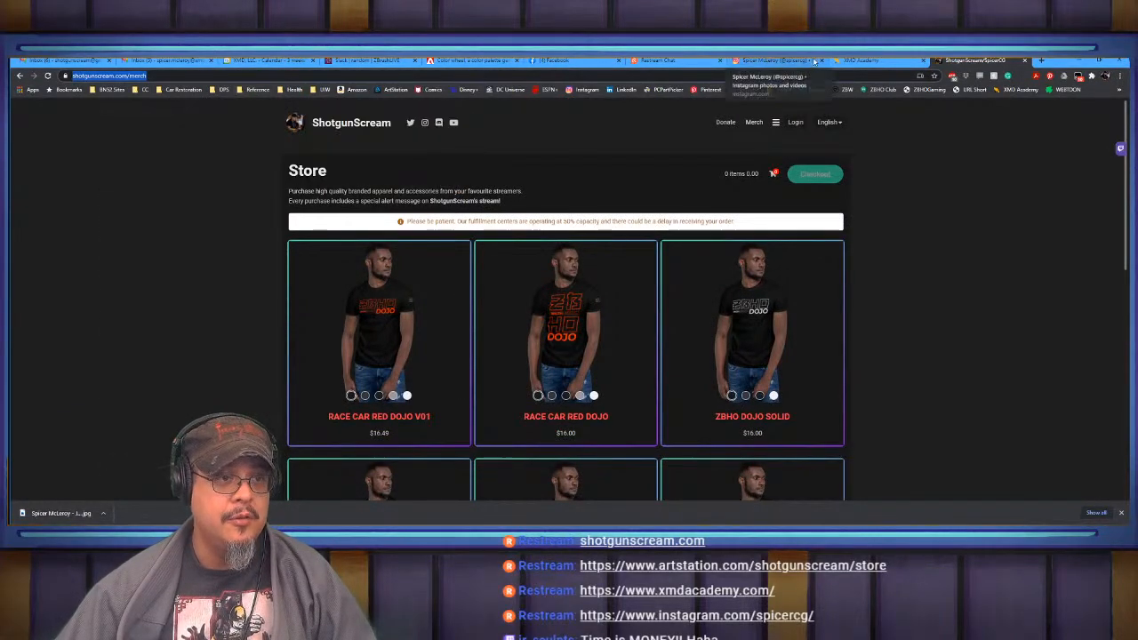
{"action": "left_click", "coordinate": [849, 61]}
{"action": "left_click", "coordinate": [659, 60]}
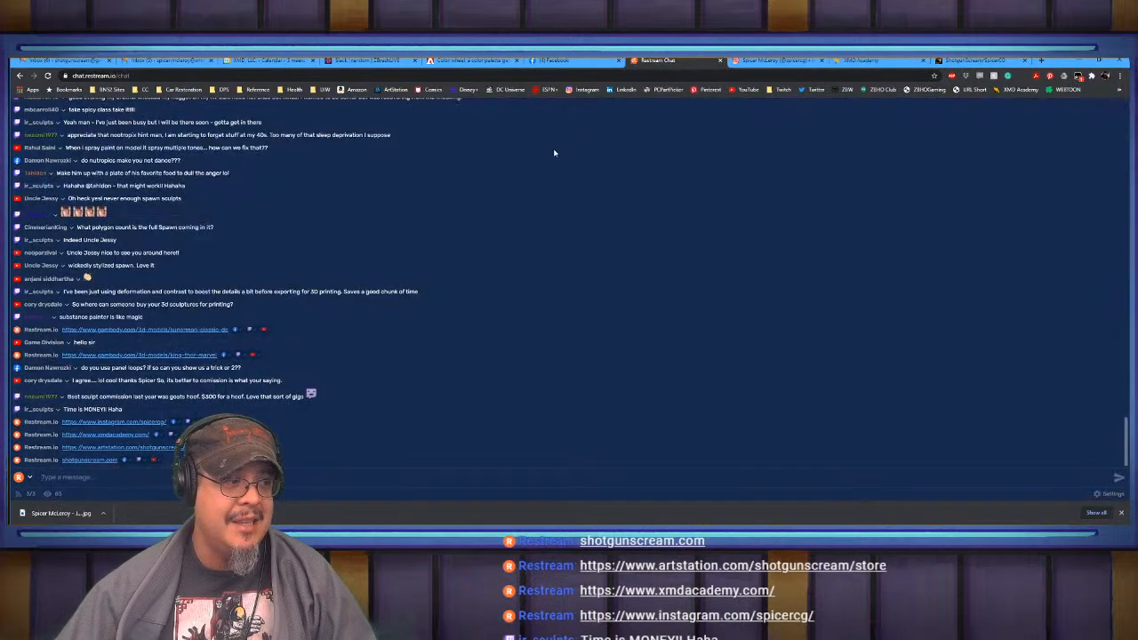
{"action": "key", "text": "ctrl+v"}
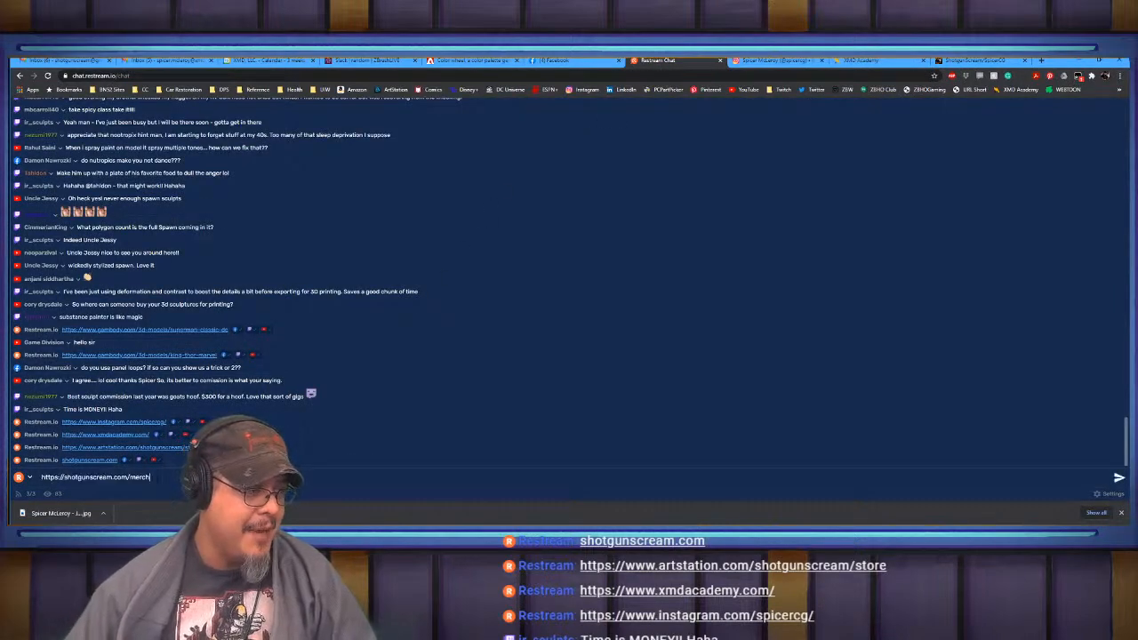
{"action": "key", "text": "Return"}
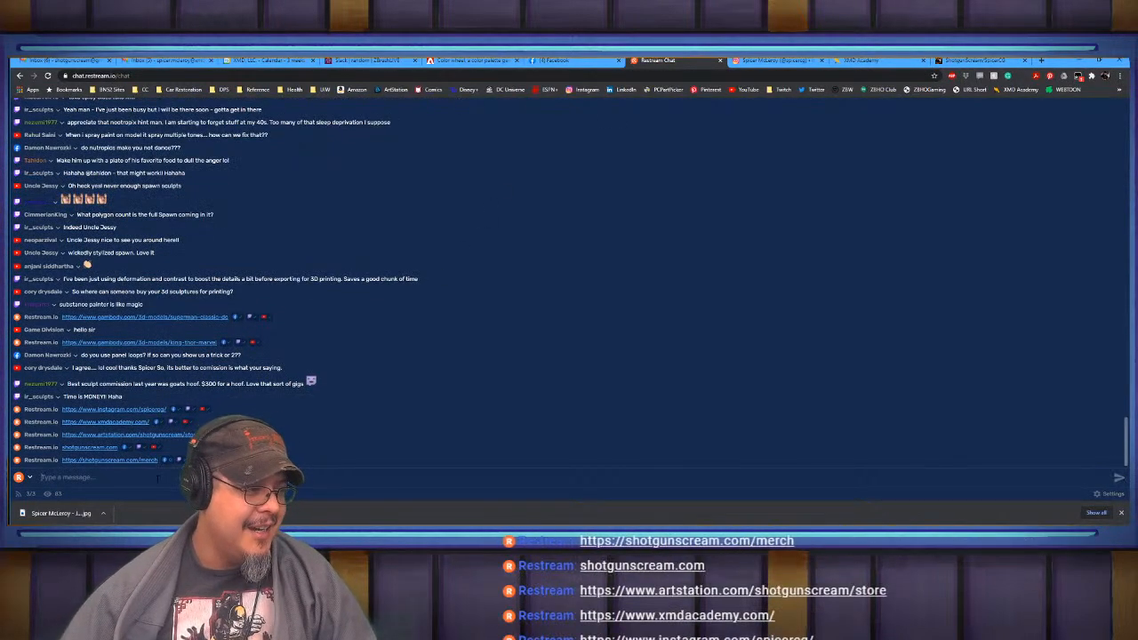